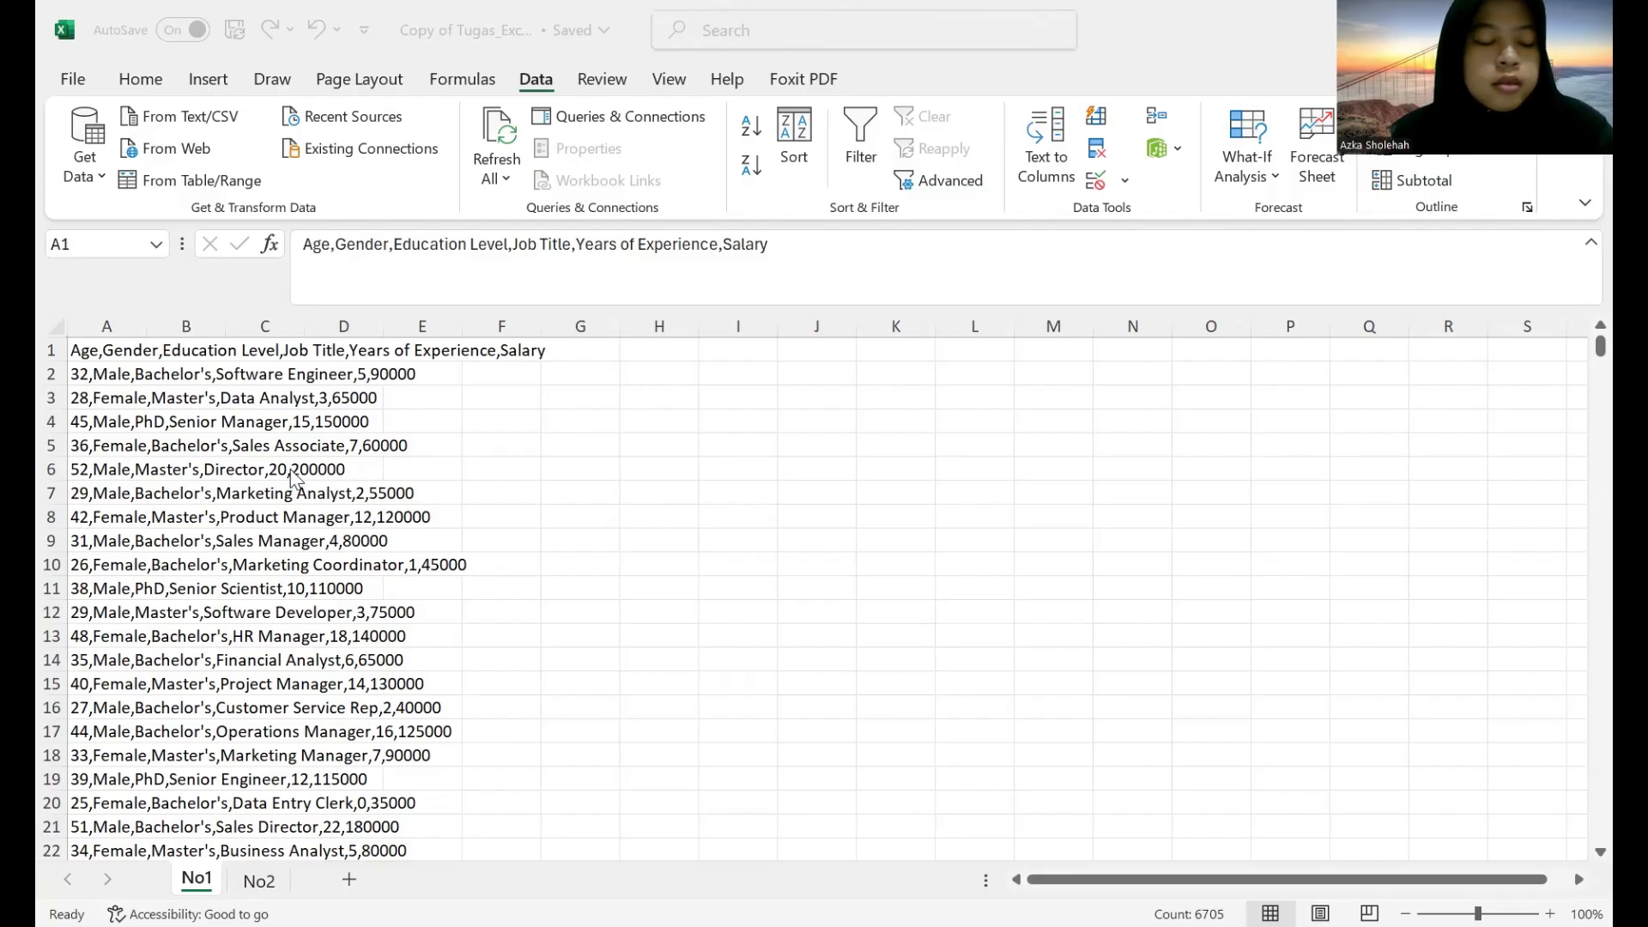
Split column A into separate columns as comma-delimited General data starting at $A$1, and widen columns C to E to fit their contents.
{"action": "left_click", "coordinate": [92, 310]}
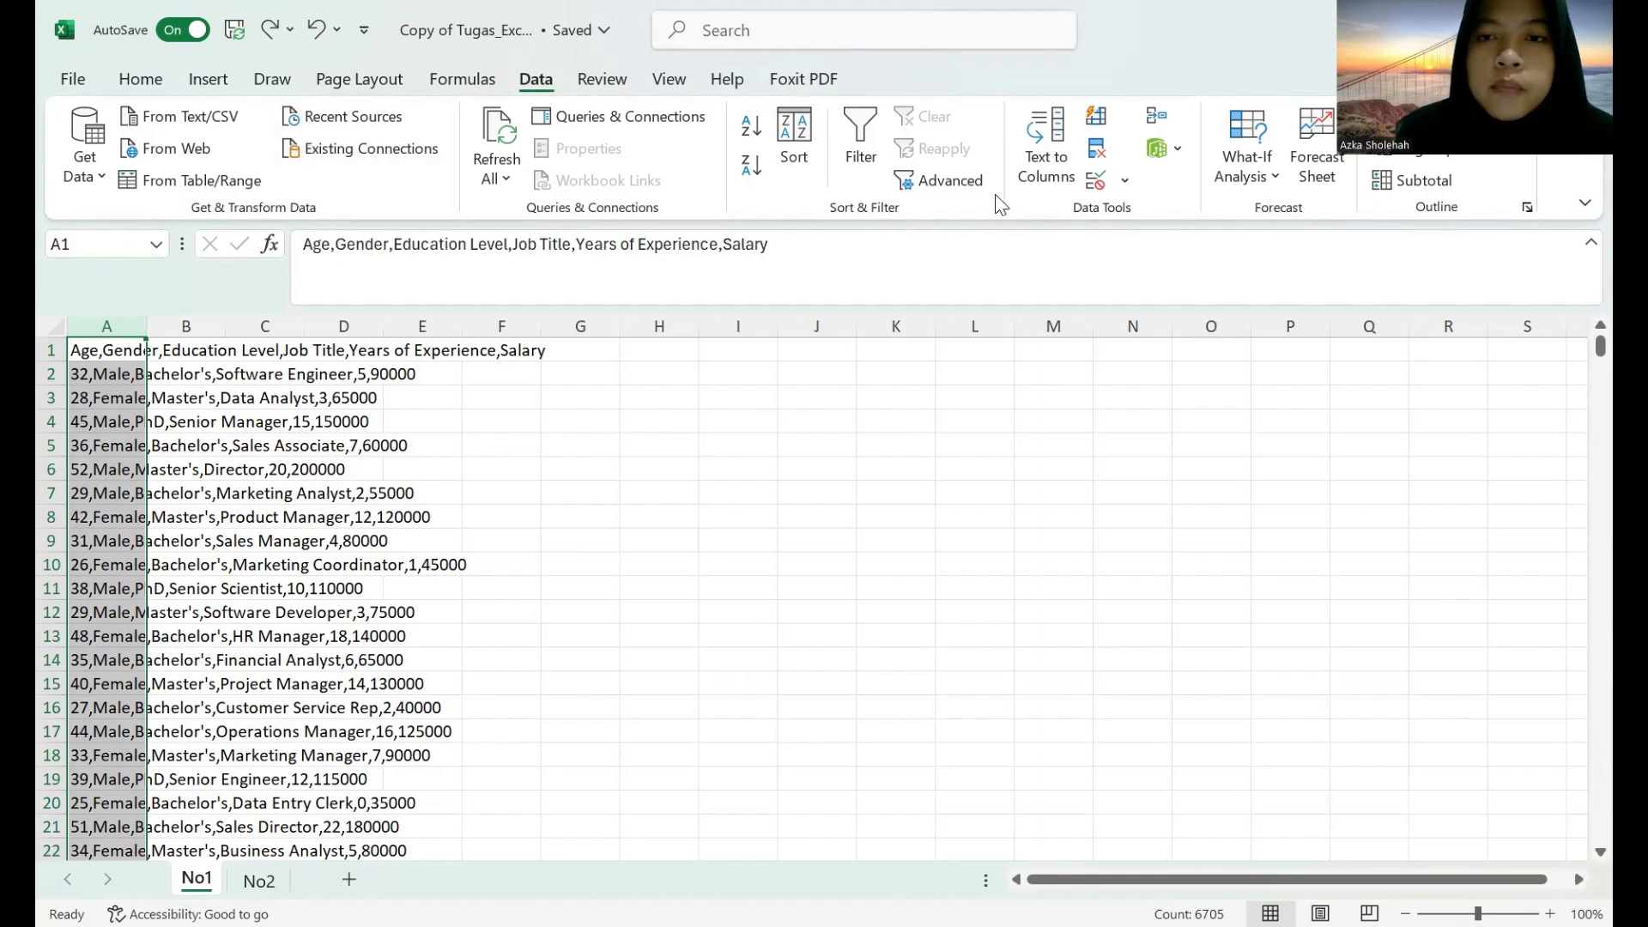
{"action": "left_click", "coordinate": [1046, 163]}
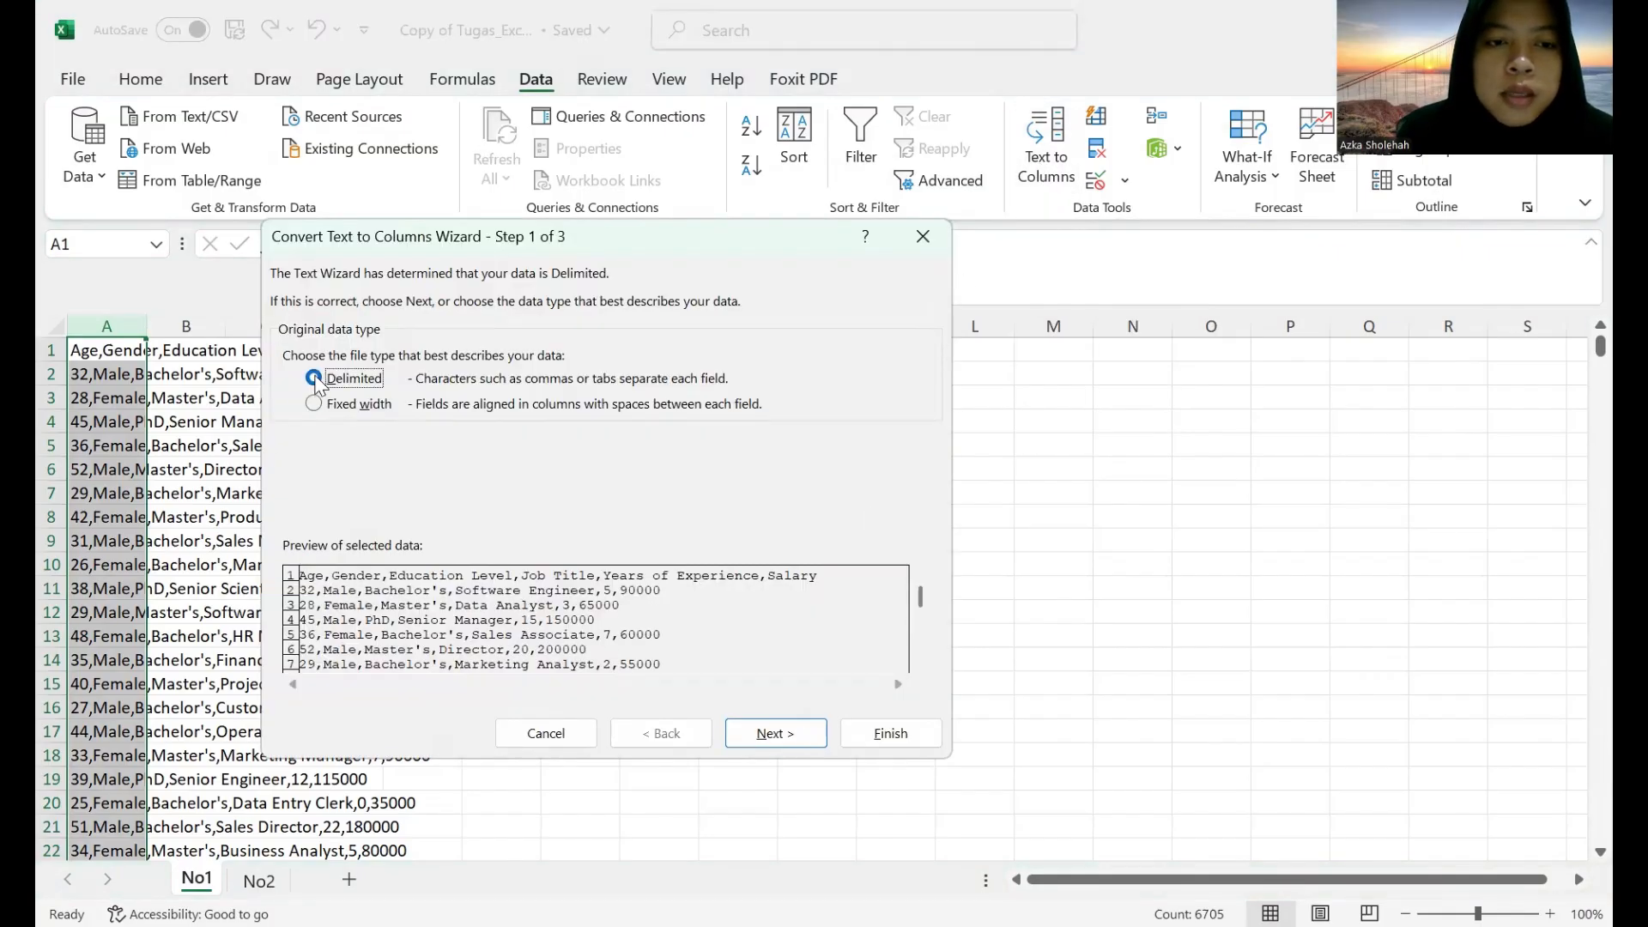
{"action": "left_click", "coordinate": [775, 739]}
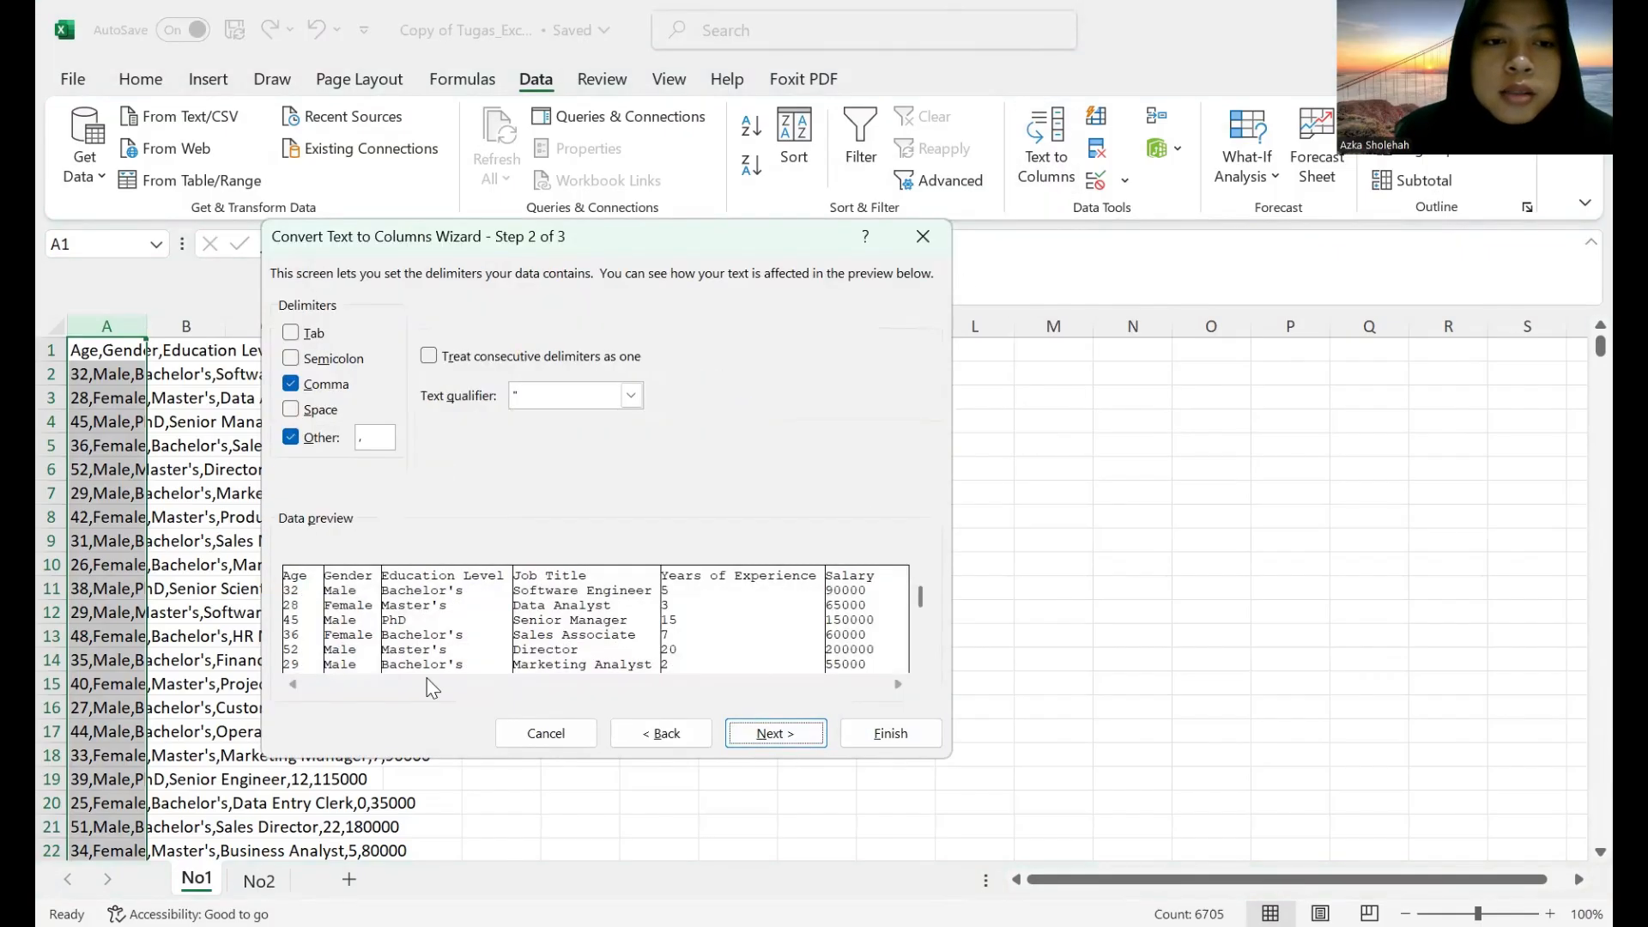
{"action": "left_click", "coordinate": [290, 439]}
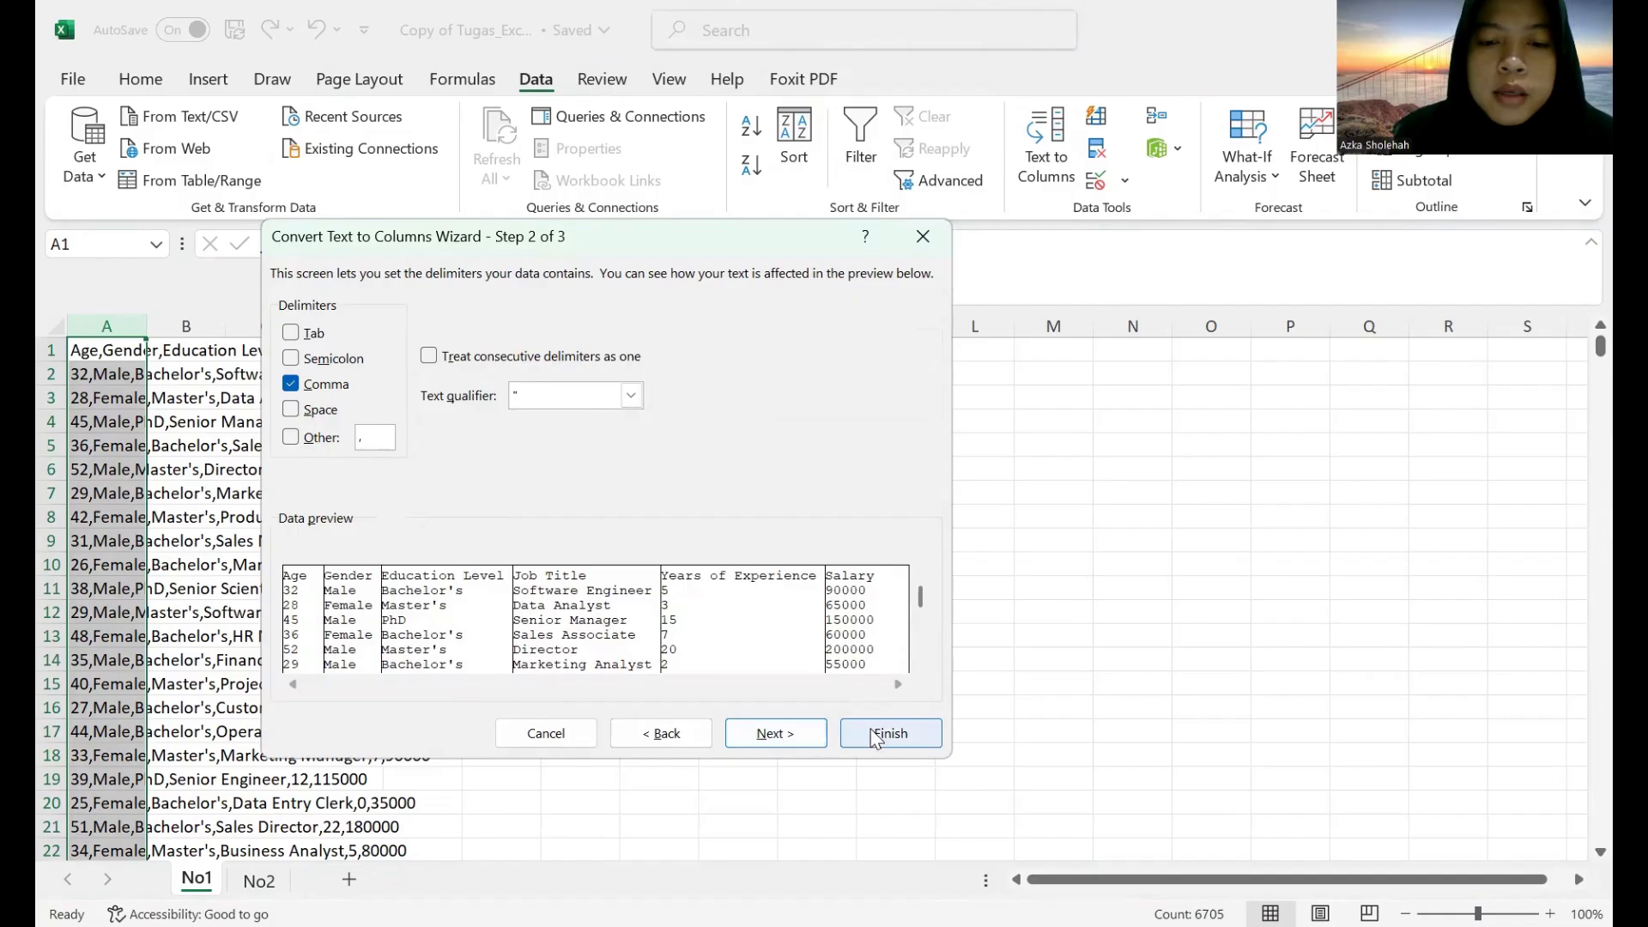
{"action": "left_click", "coordinate": [803, 731]}
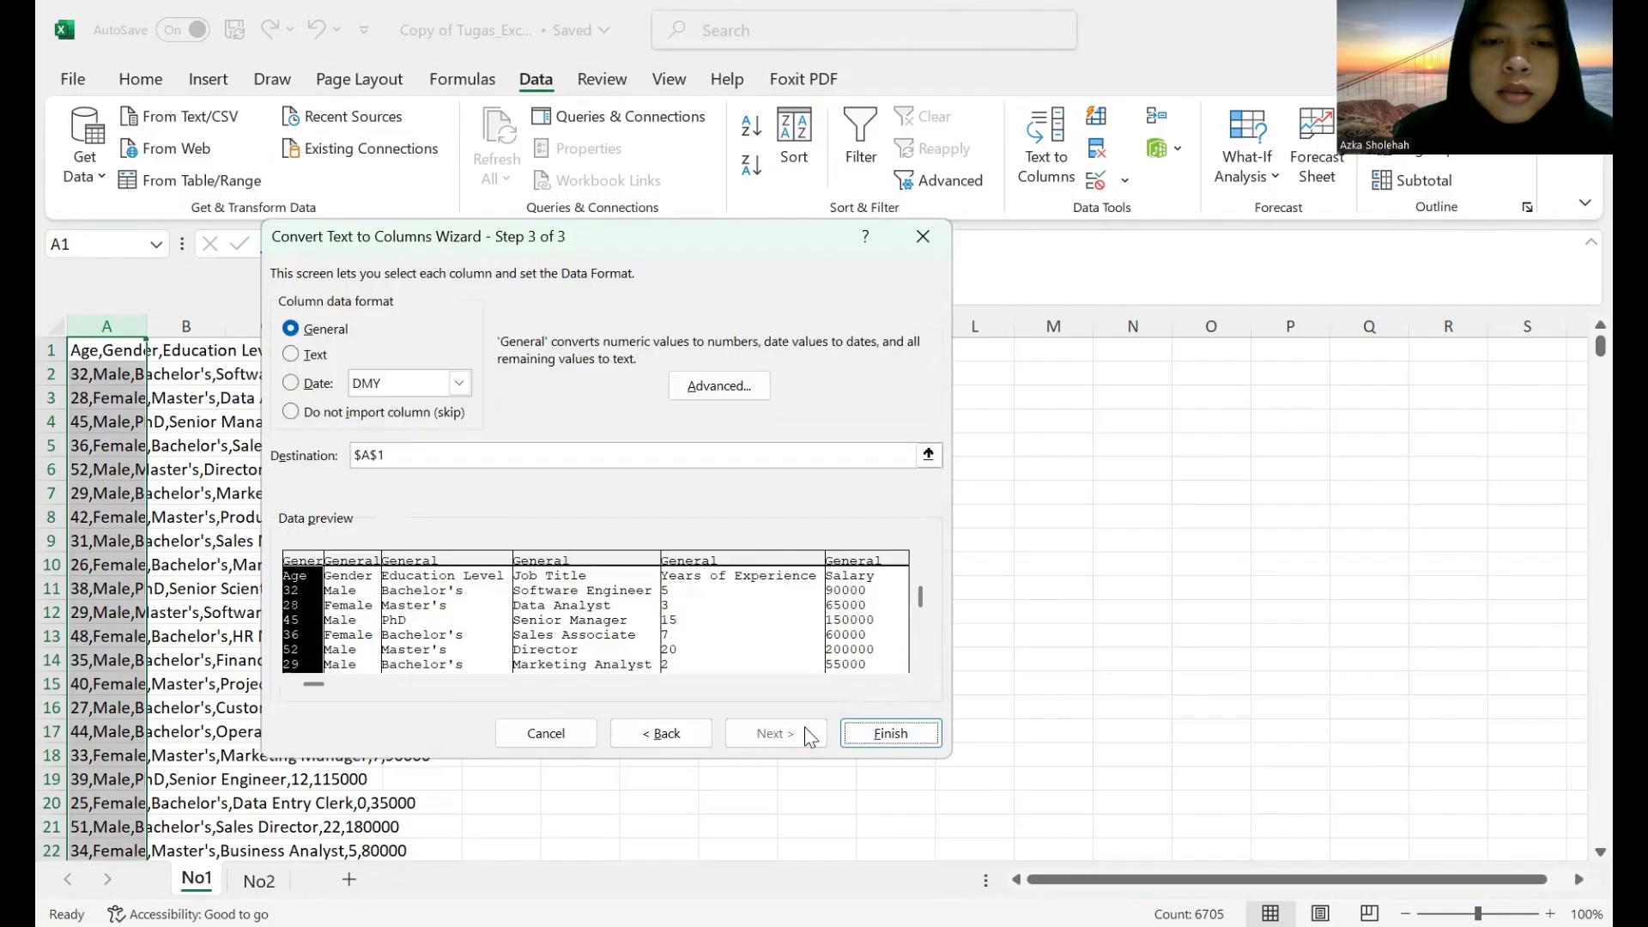
{"action": "left_click", "coordinate": [880, 733]}
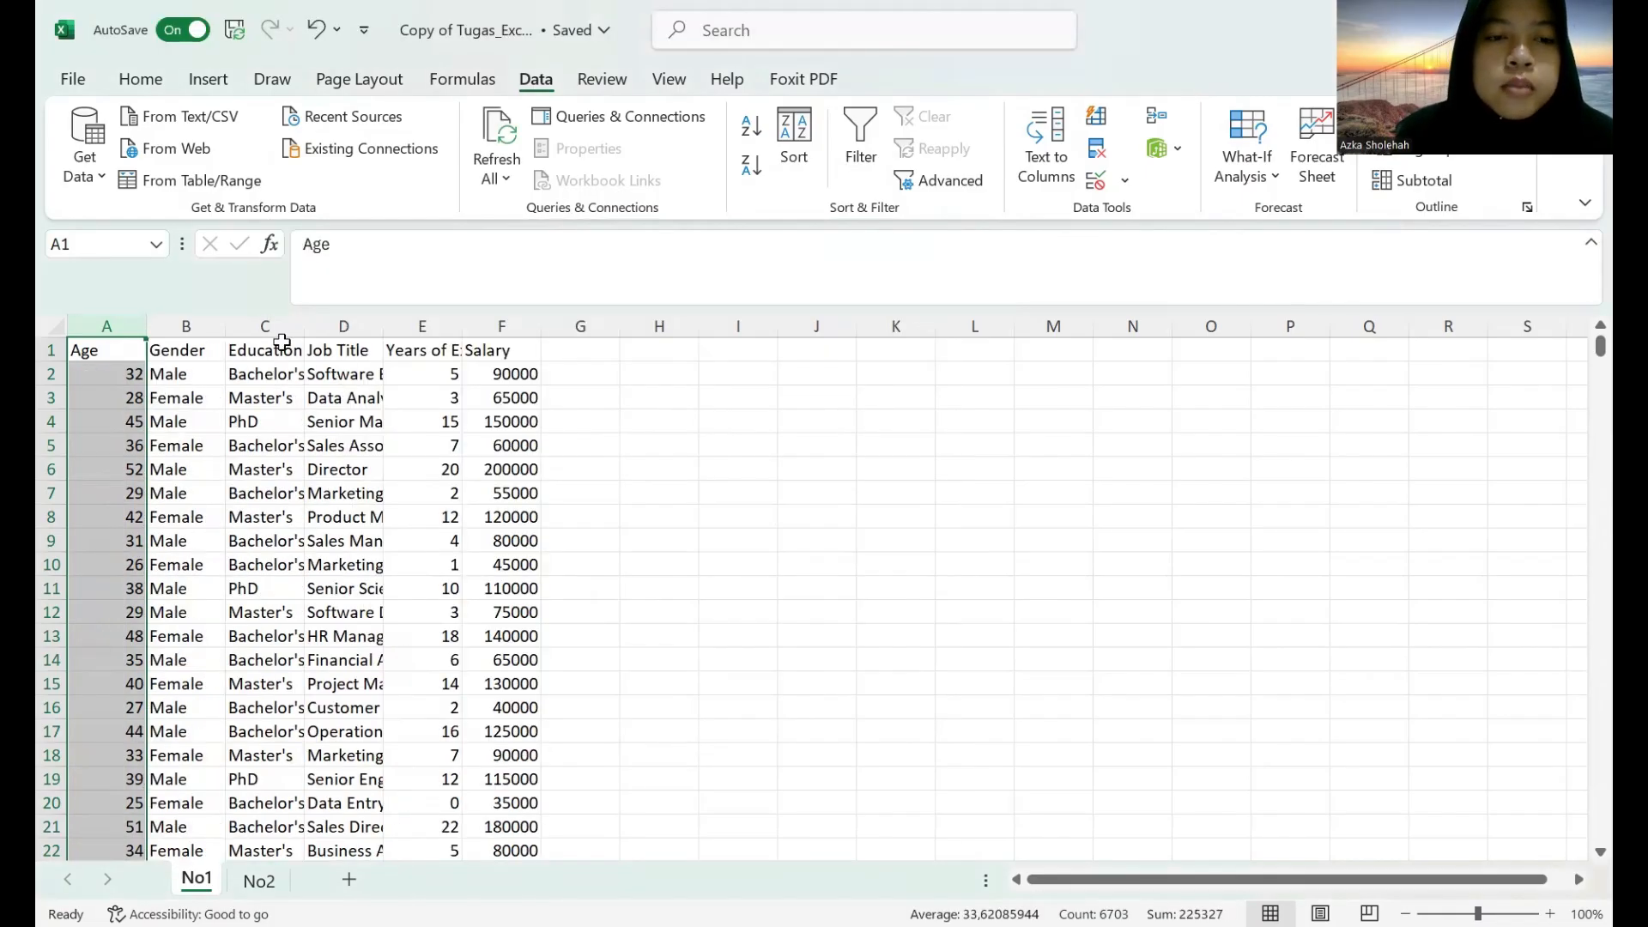
{"action": "left_click_drag", "start_coordinate": [303, 332], "coordinate": [700, 325]}
Apply the Good cell style to the header cells A1:F1 and centre their text horizontally.
{"action": "left_click_drag", "start_coordinate": [102, 351], "coordinate": [734, 352]}
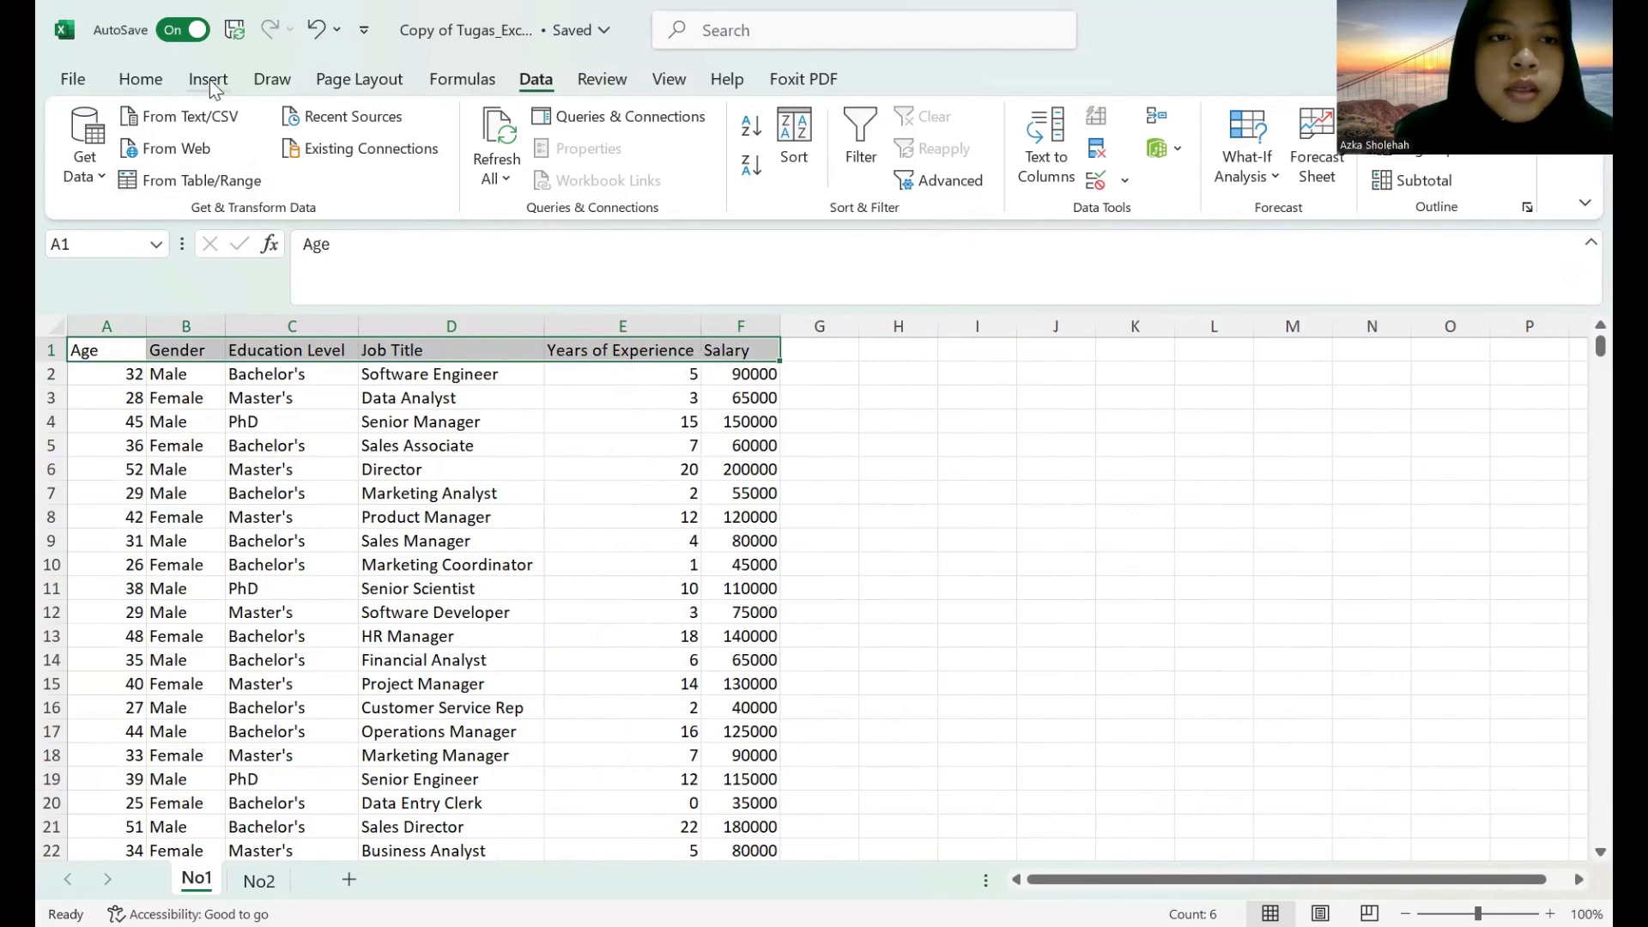
{"action": "left_click", "coordinate": [140, 79]}
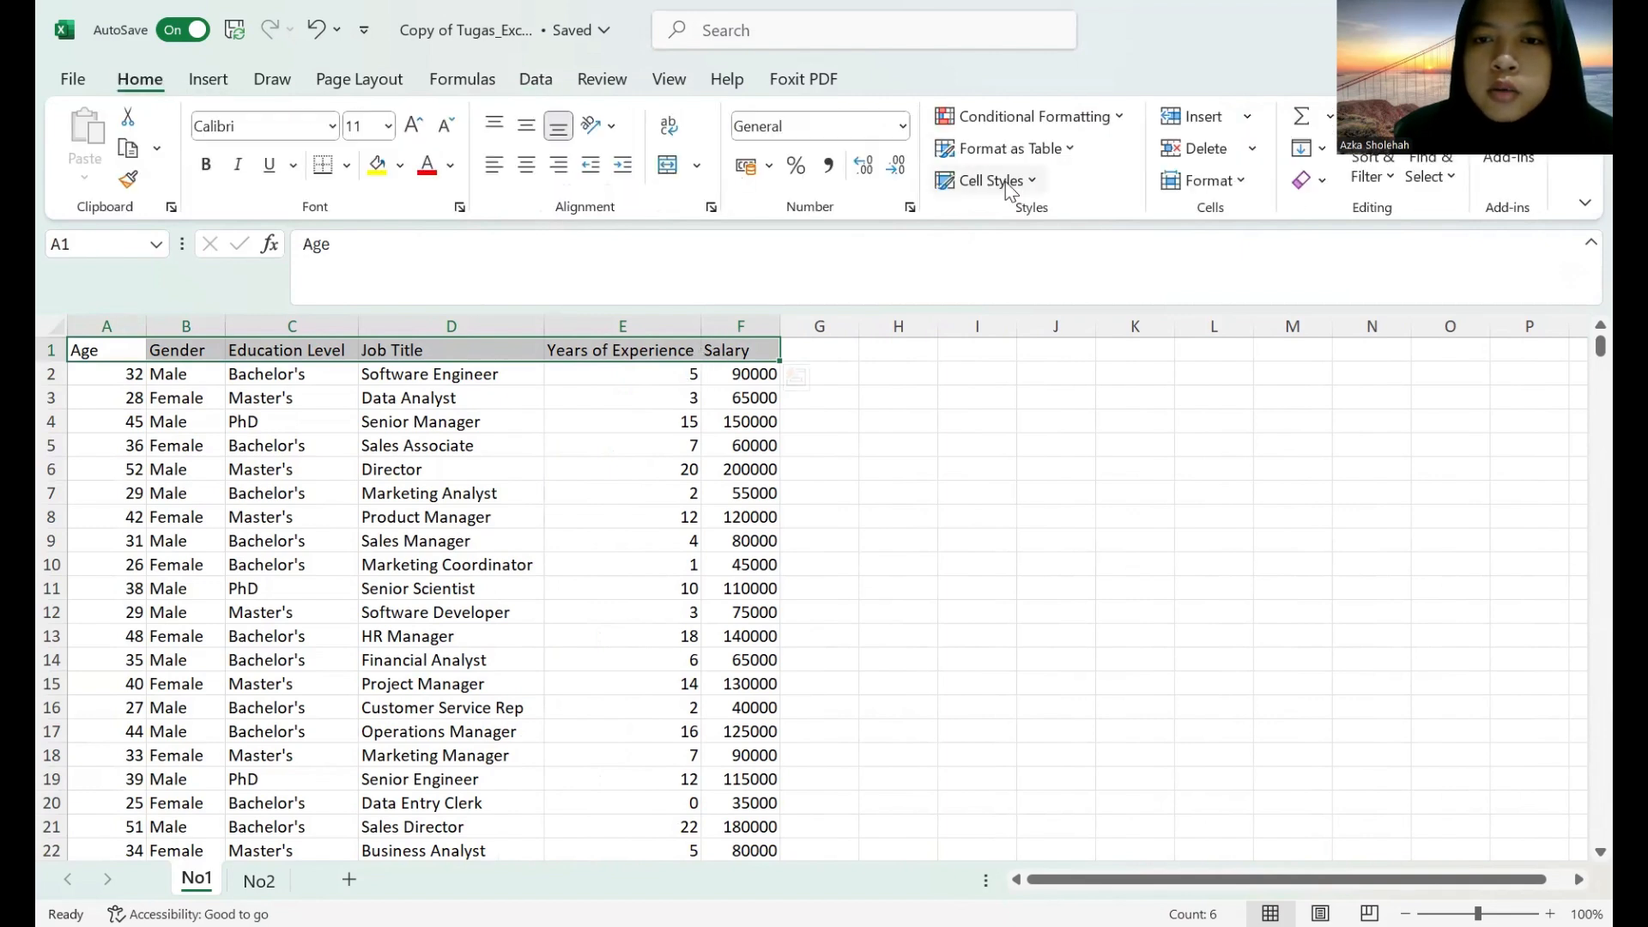
{"action": "left_click", "coordinate": [1000, 182]}
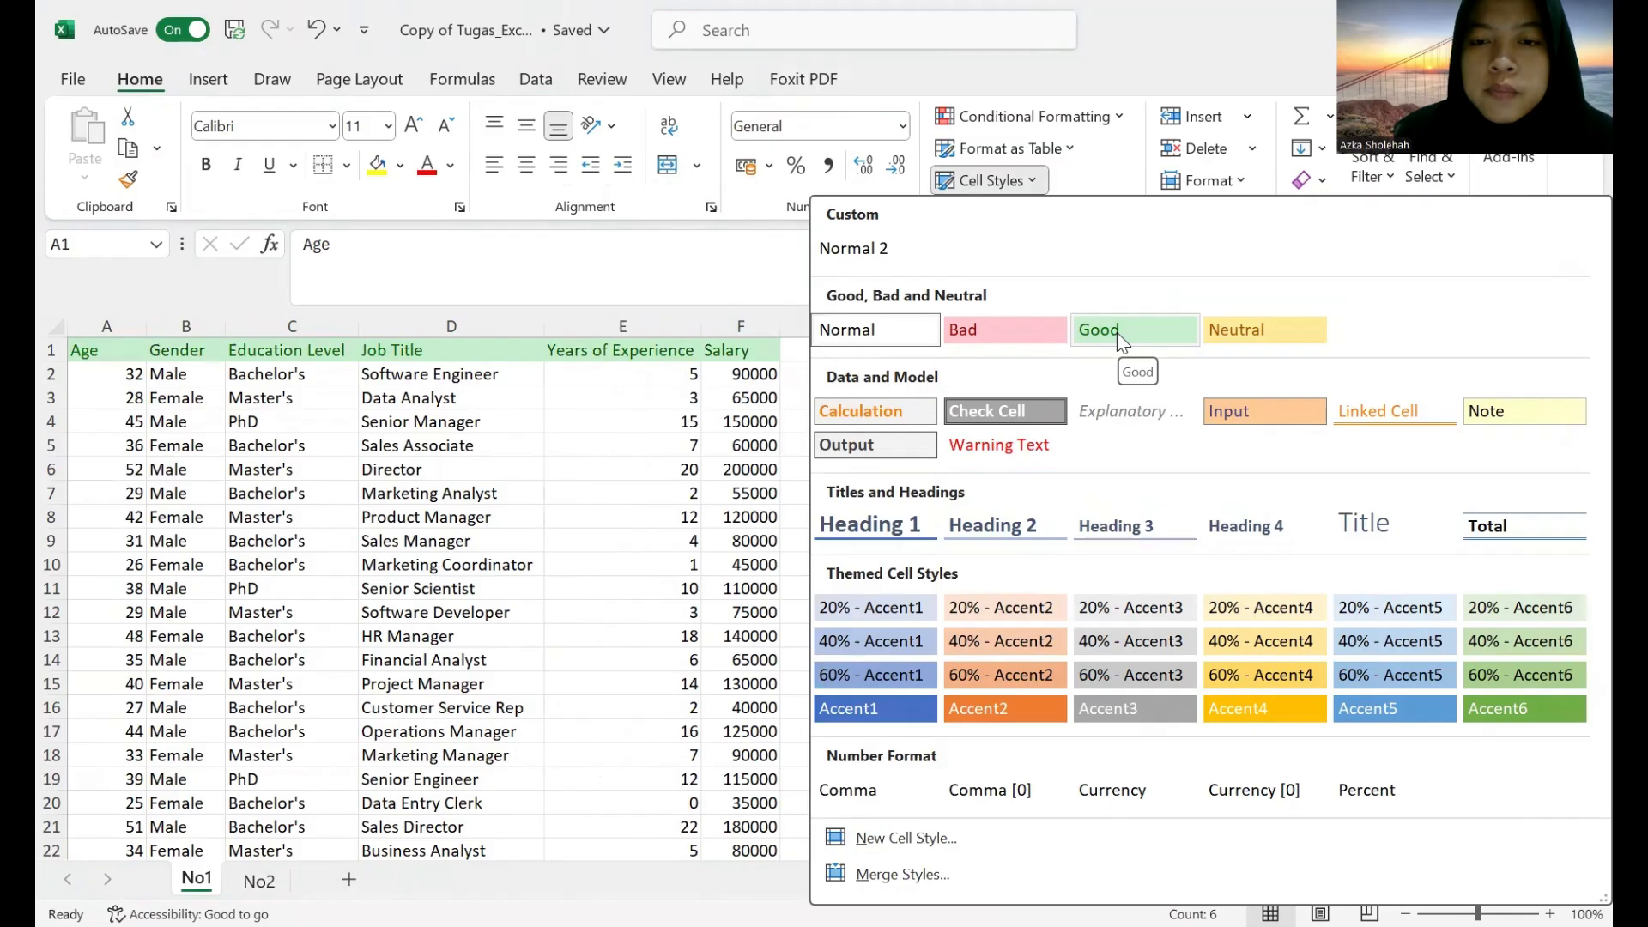
{"action": "left_click", "coordinate": [1116, 332]}
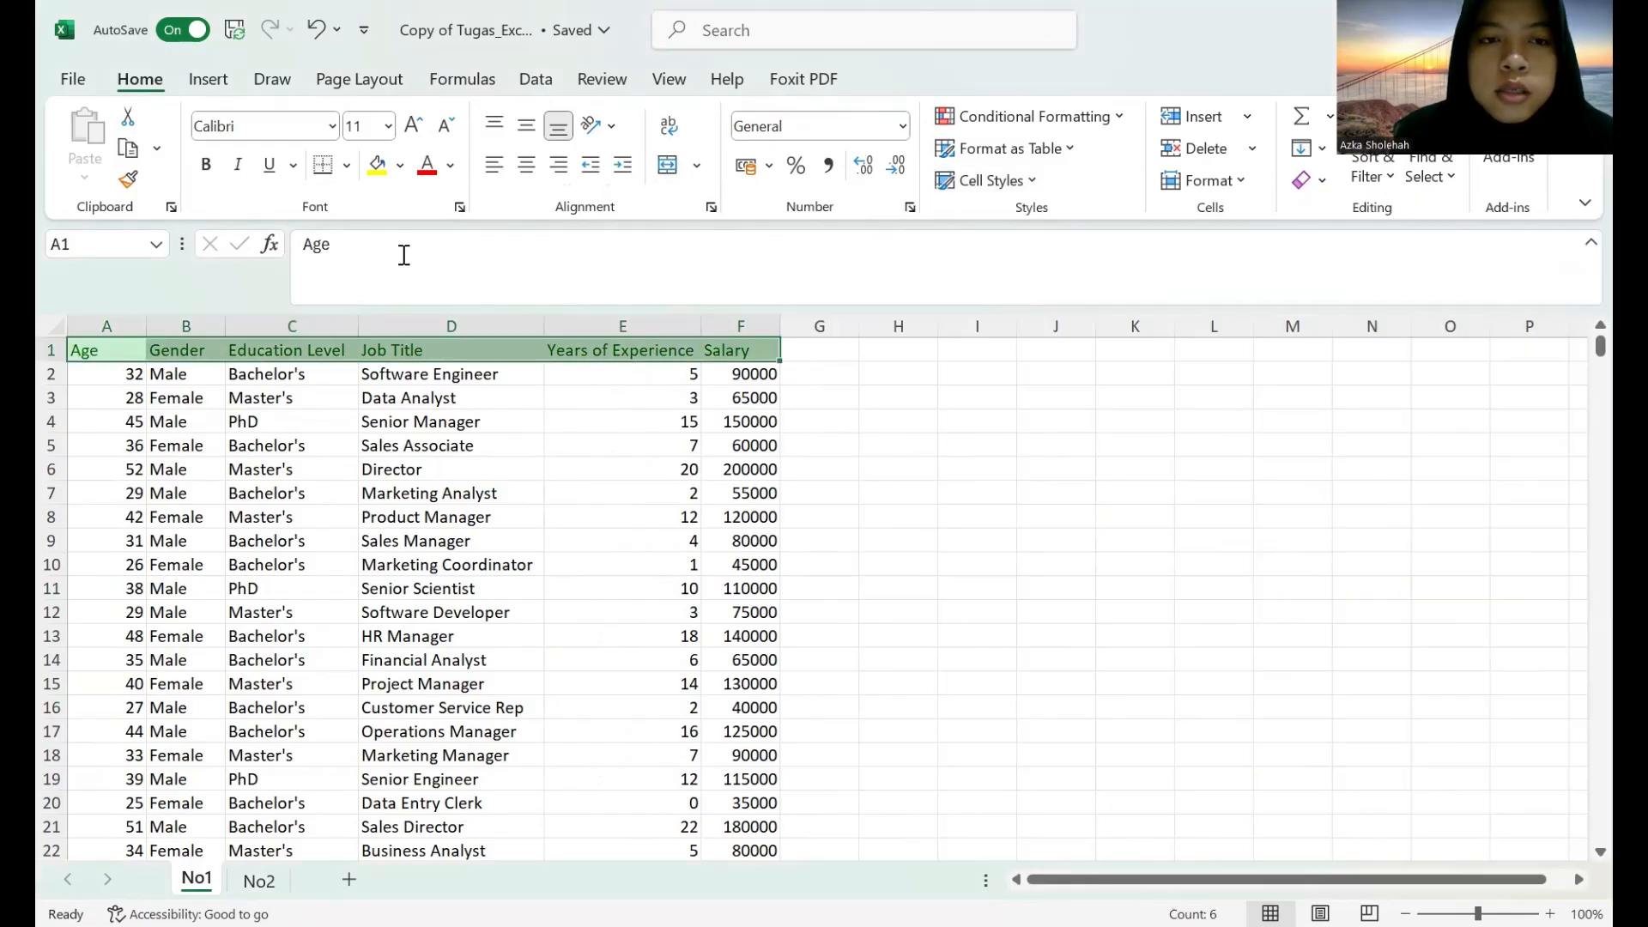
{"action": "left_click", "coordinate": [526, 164]}
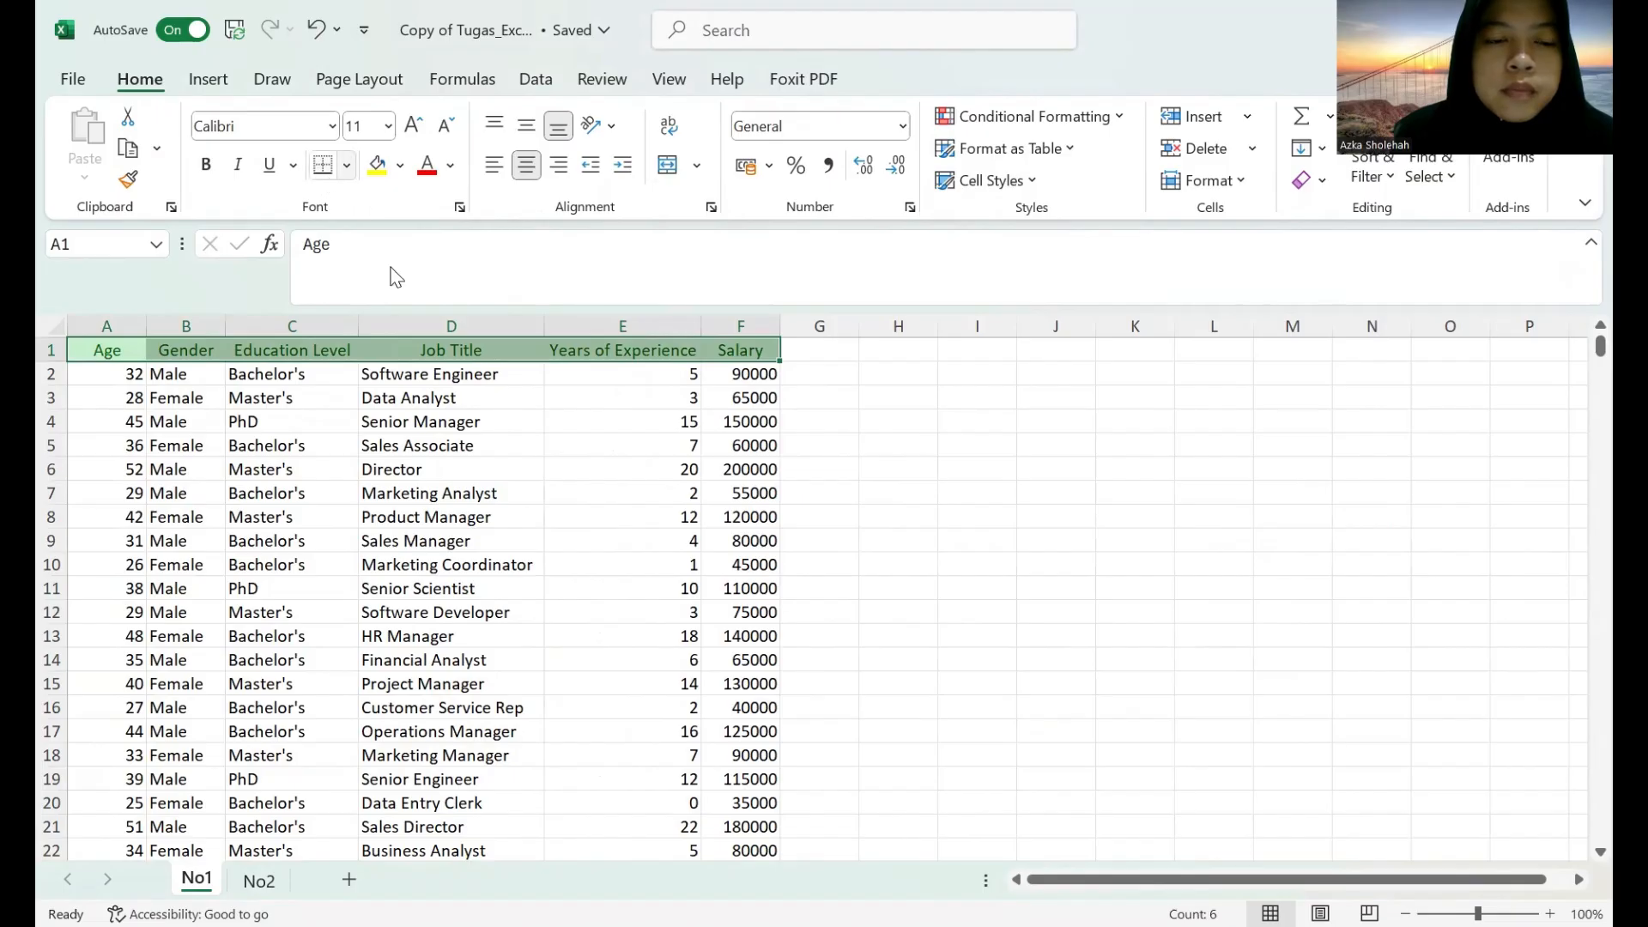
Apply All Borders to the entire data table, from the header row through the last record in columns A to F.
{"action": "left_click", "coordinate": [131, 318]}
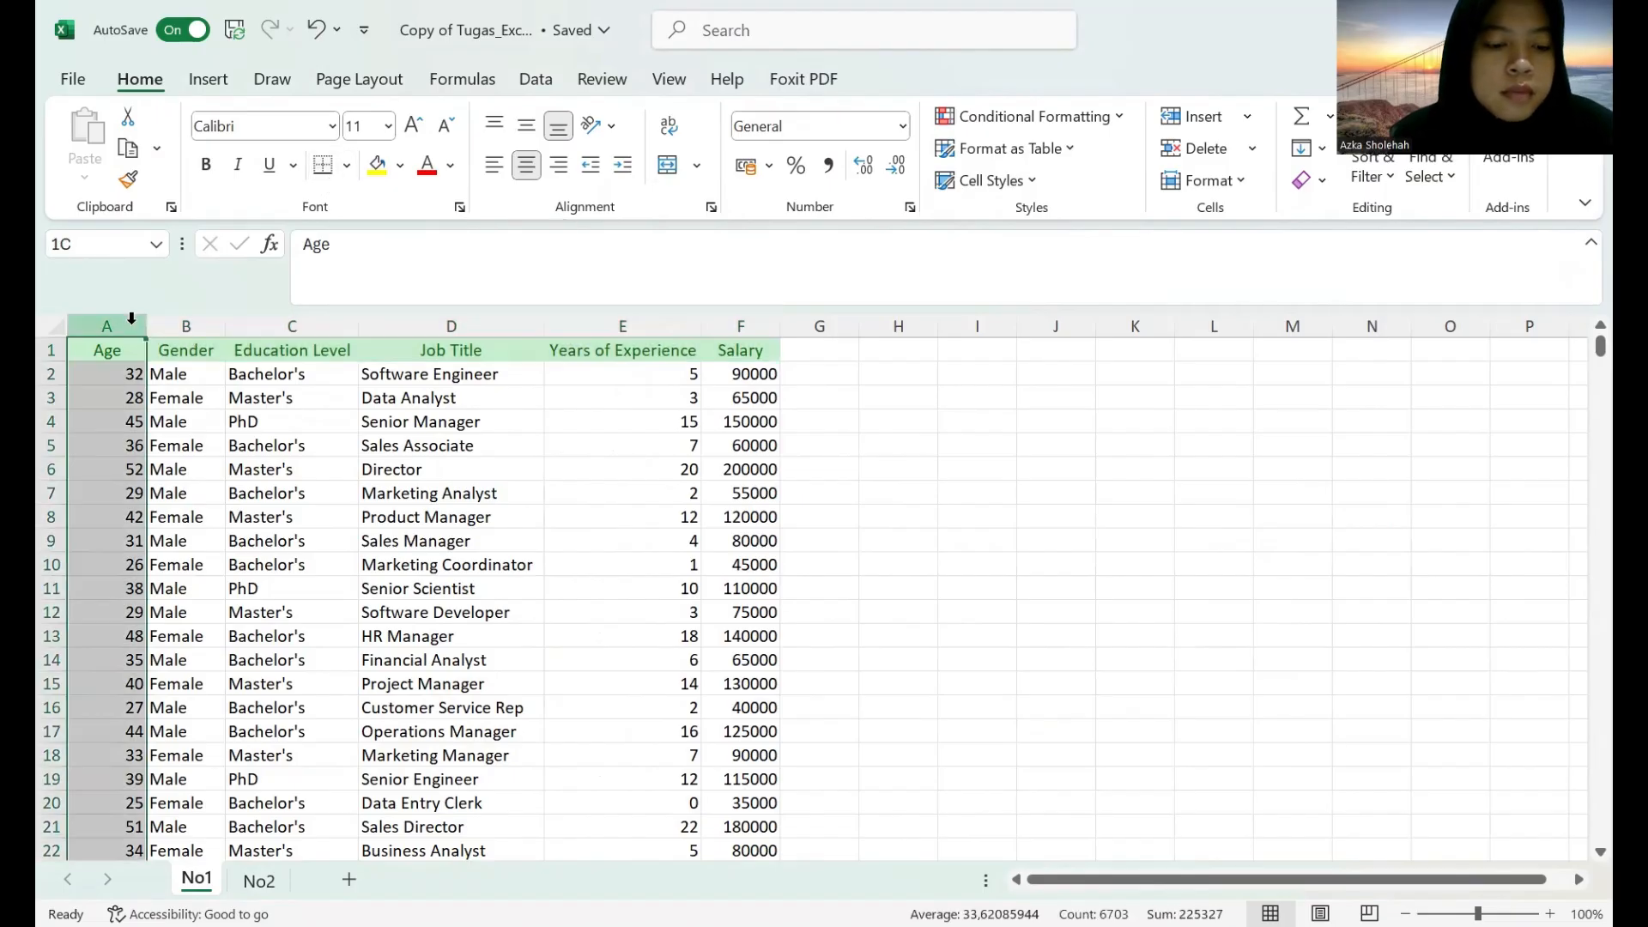
{"action": "left_click_drag", "start_coordinate": [130, 318], "coordinate": [701, 320]}
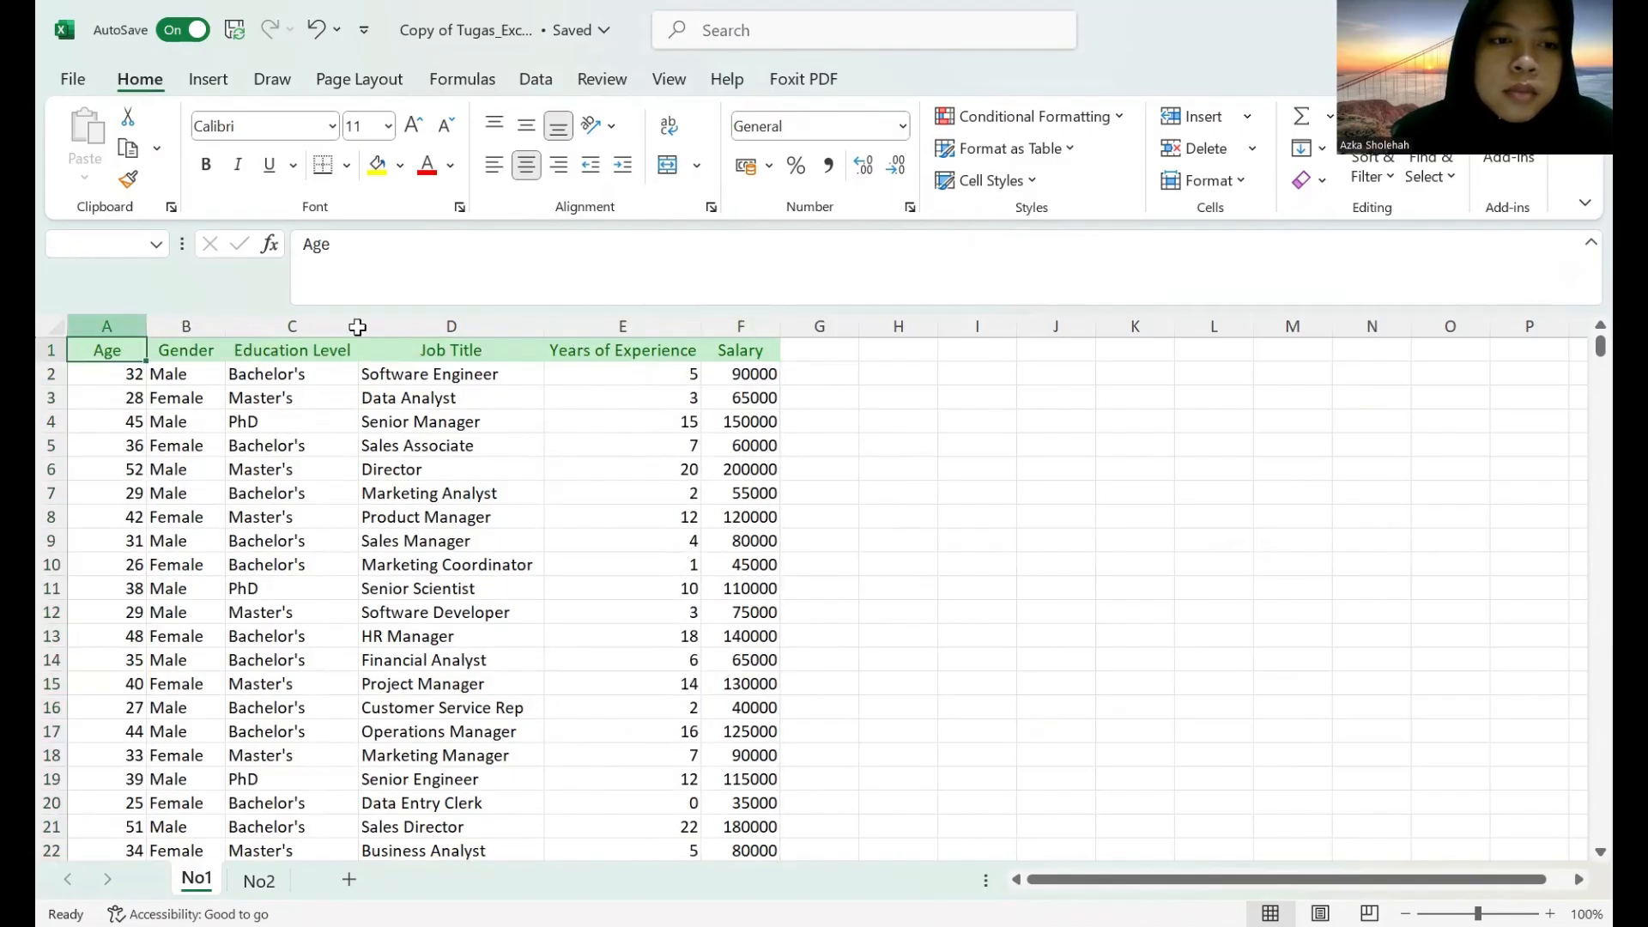
{"action": "key", "text": "ctrl+a"}
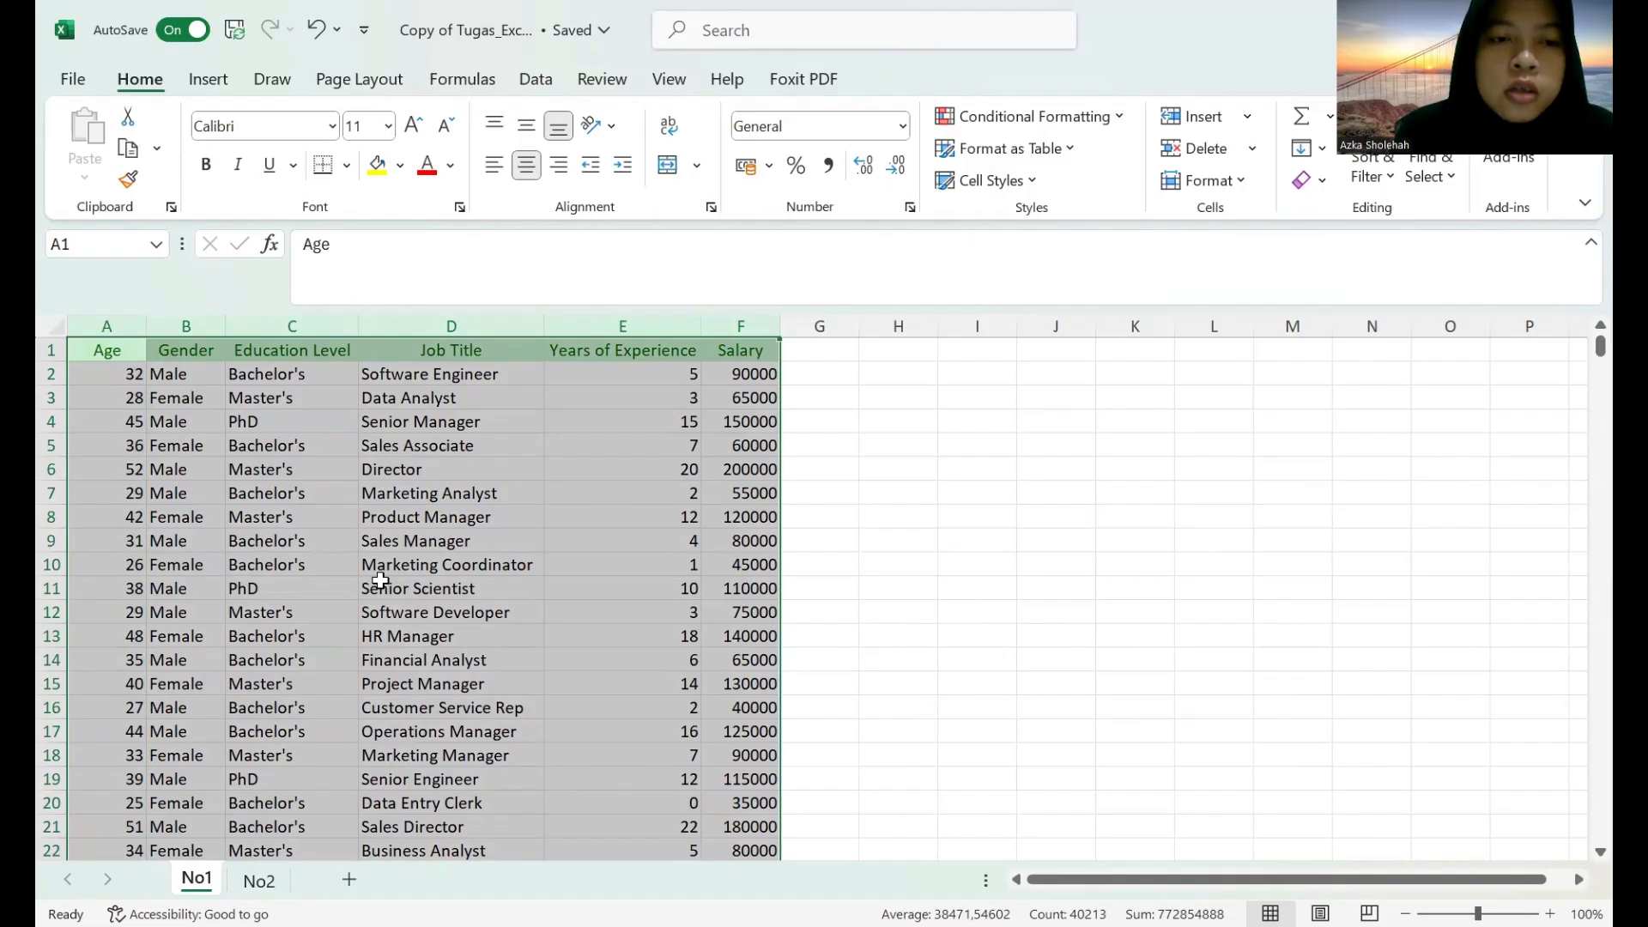
{"action": "left_click", "coordinate": [346, 166]}
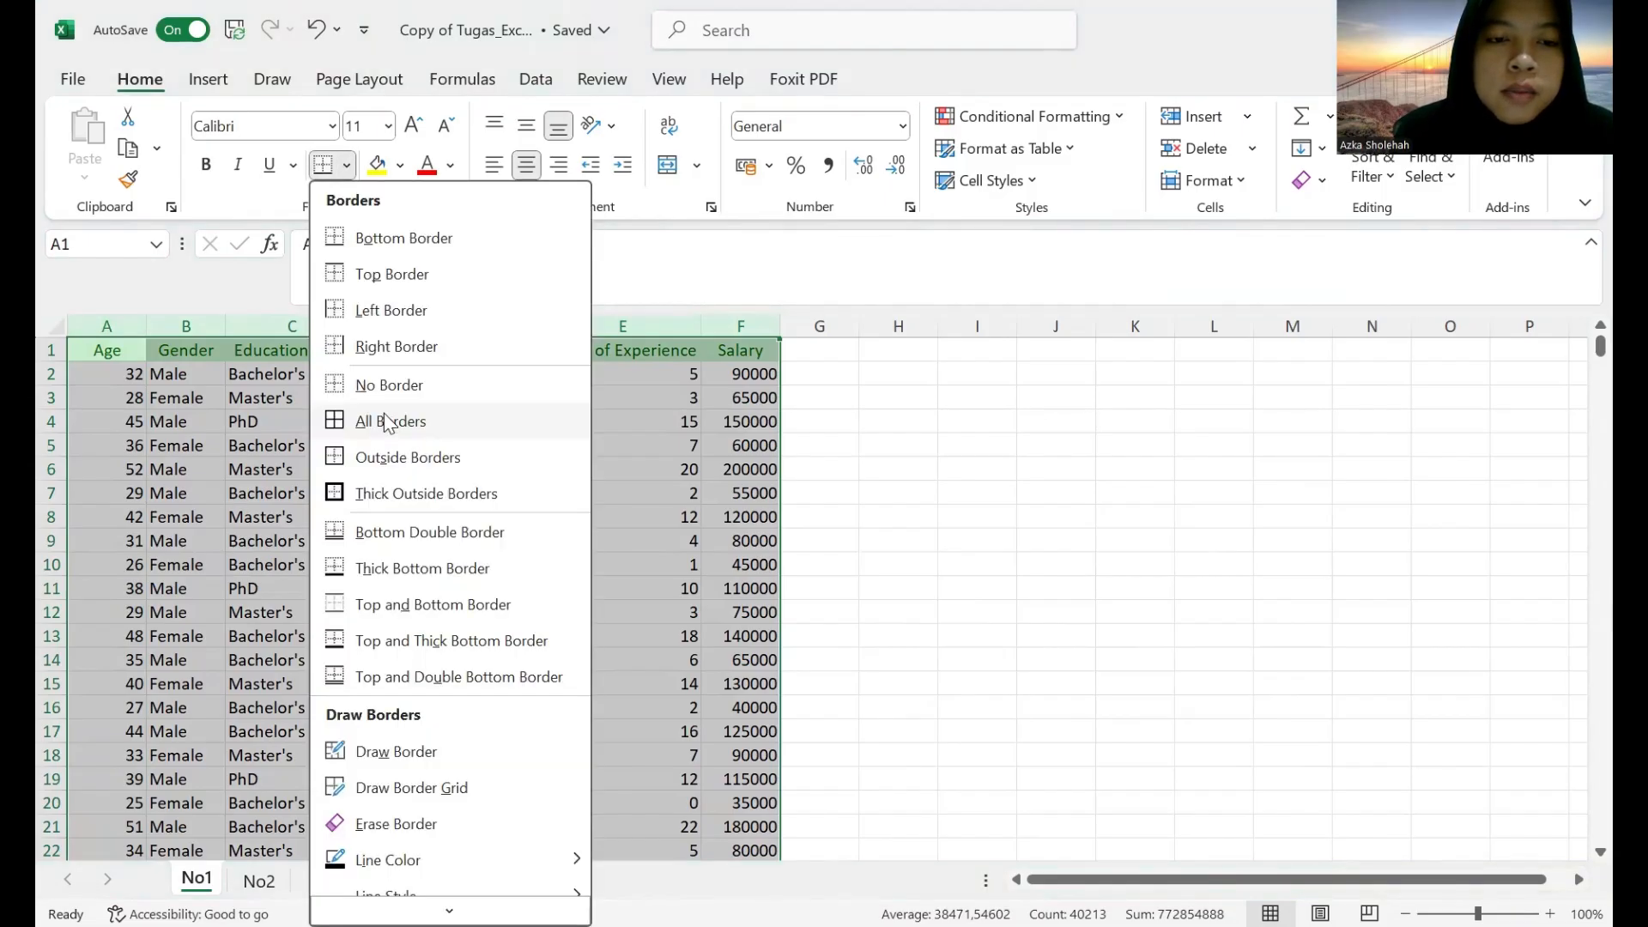
{"action": "left_click", "coordinate": [386, 421]}
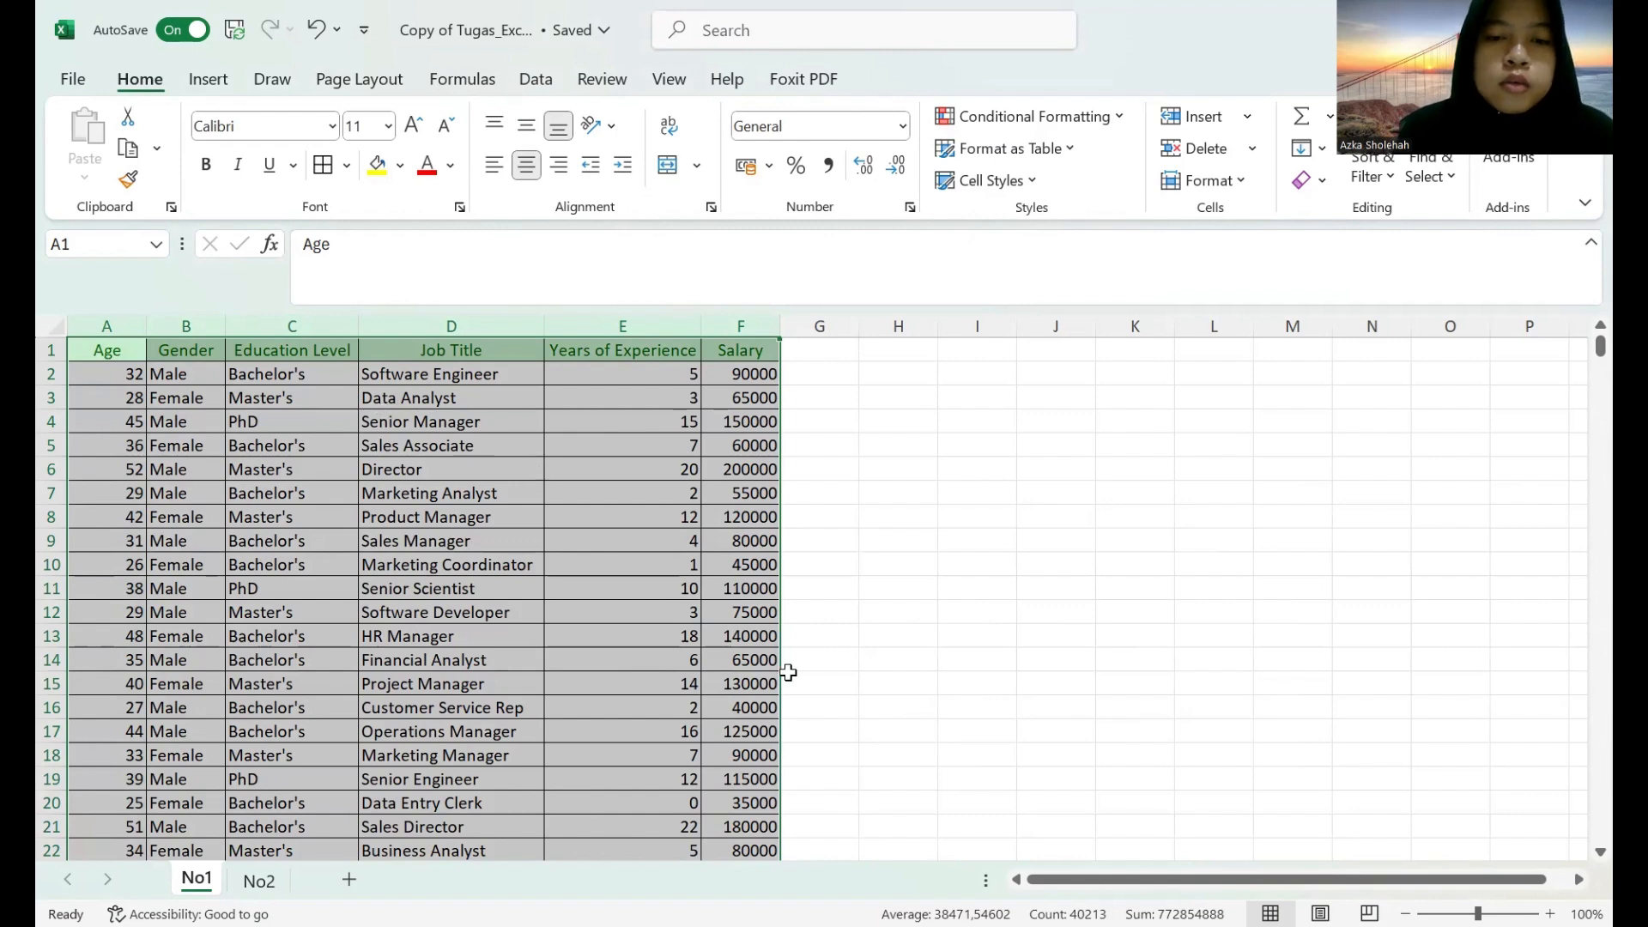
{"action": "scroll", "coordinate": [798, 635], "scroll_direction": "down", "scroll_amount": 1}
{"action": "scroll", "coordinate": [666, 617], "scroll_direction": "up", "scroll_amount": 1}
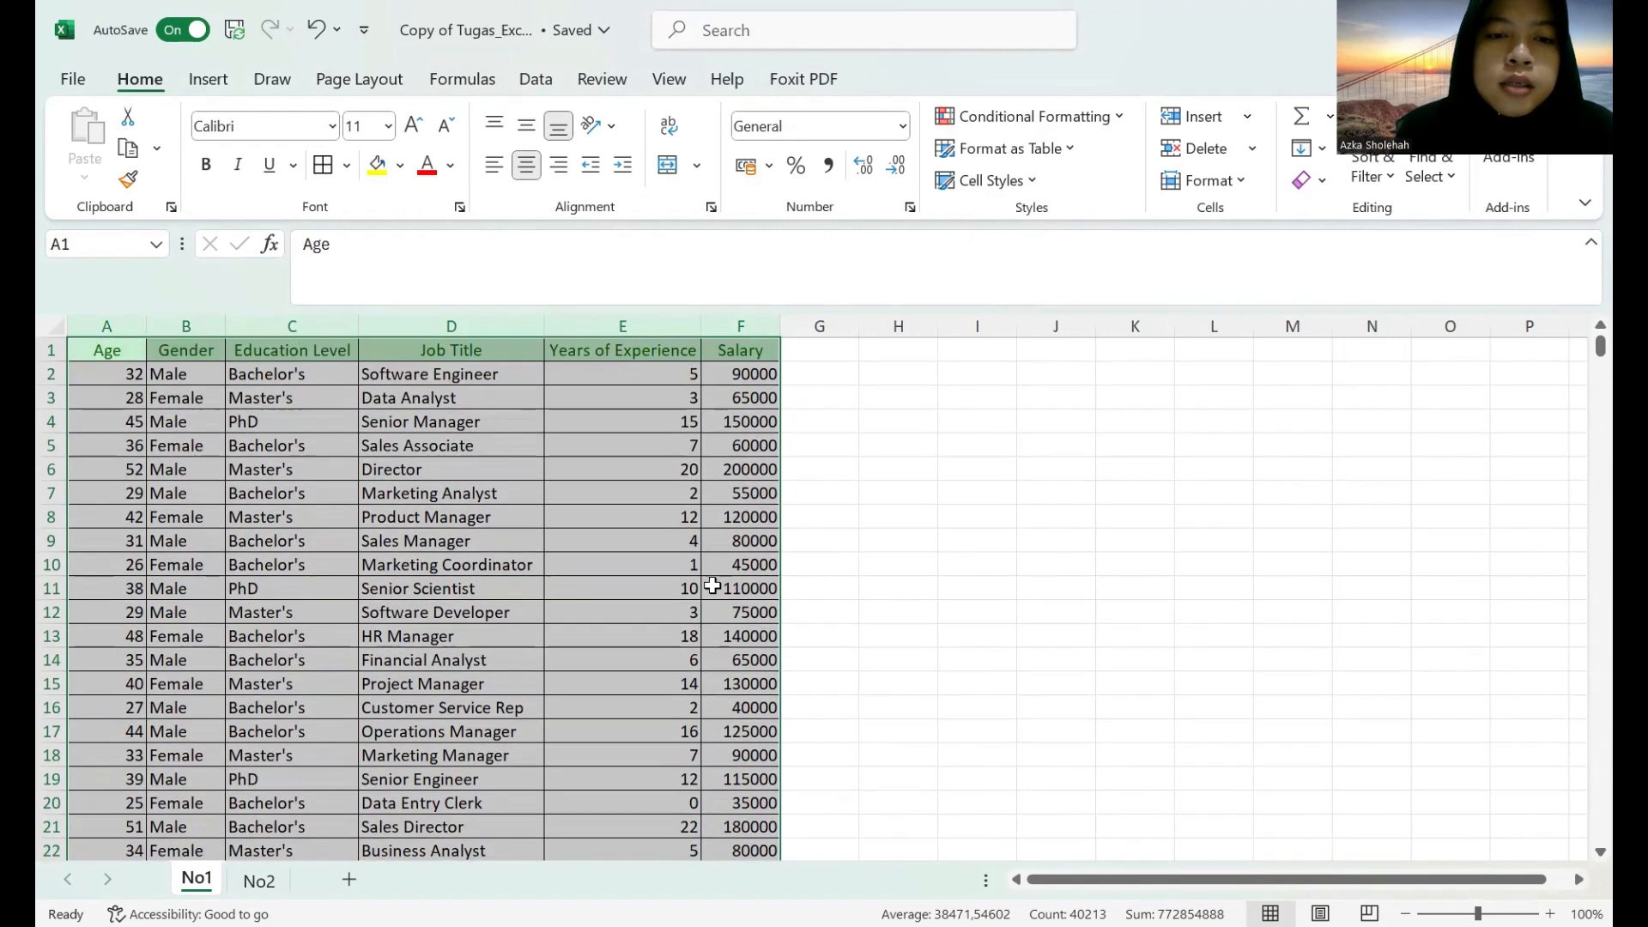
{"action": "left_click", "coordinate": [846, 491]}
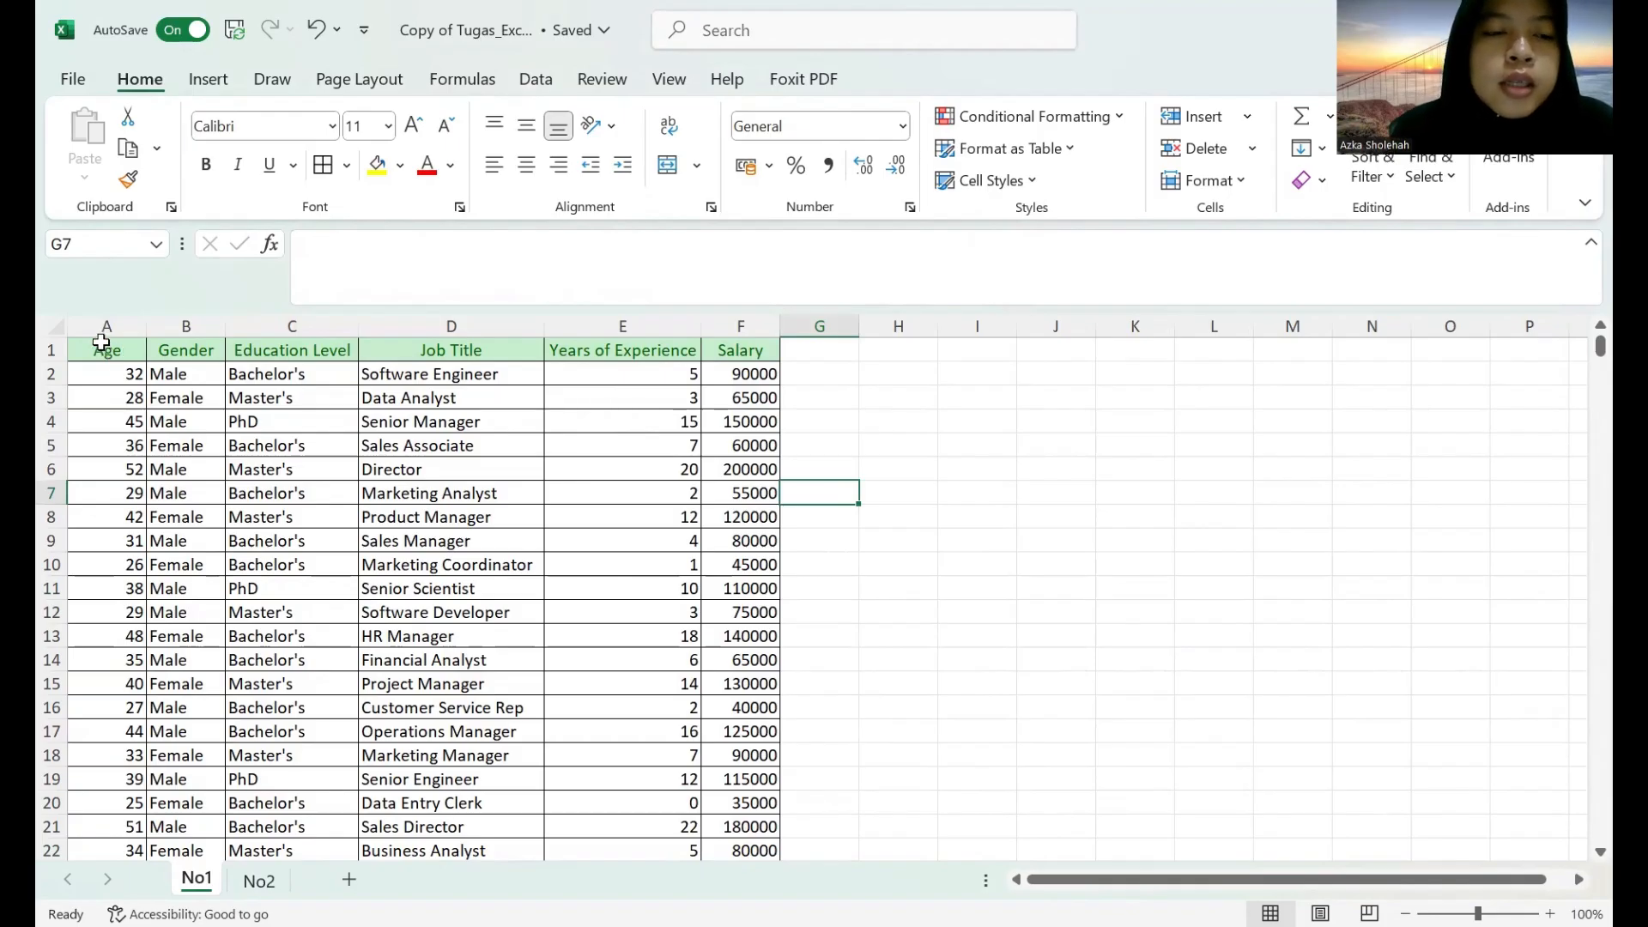
Insert a blank column before the Age column and enter the header "No" in cell A1.
{"action": "left_click", "coordinate": [115, 318]}
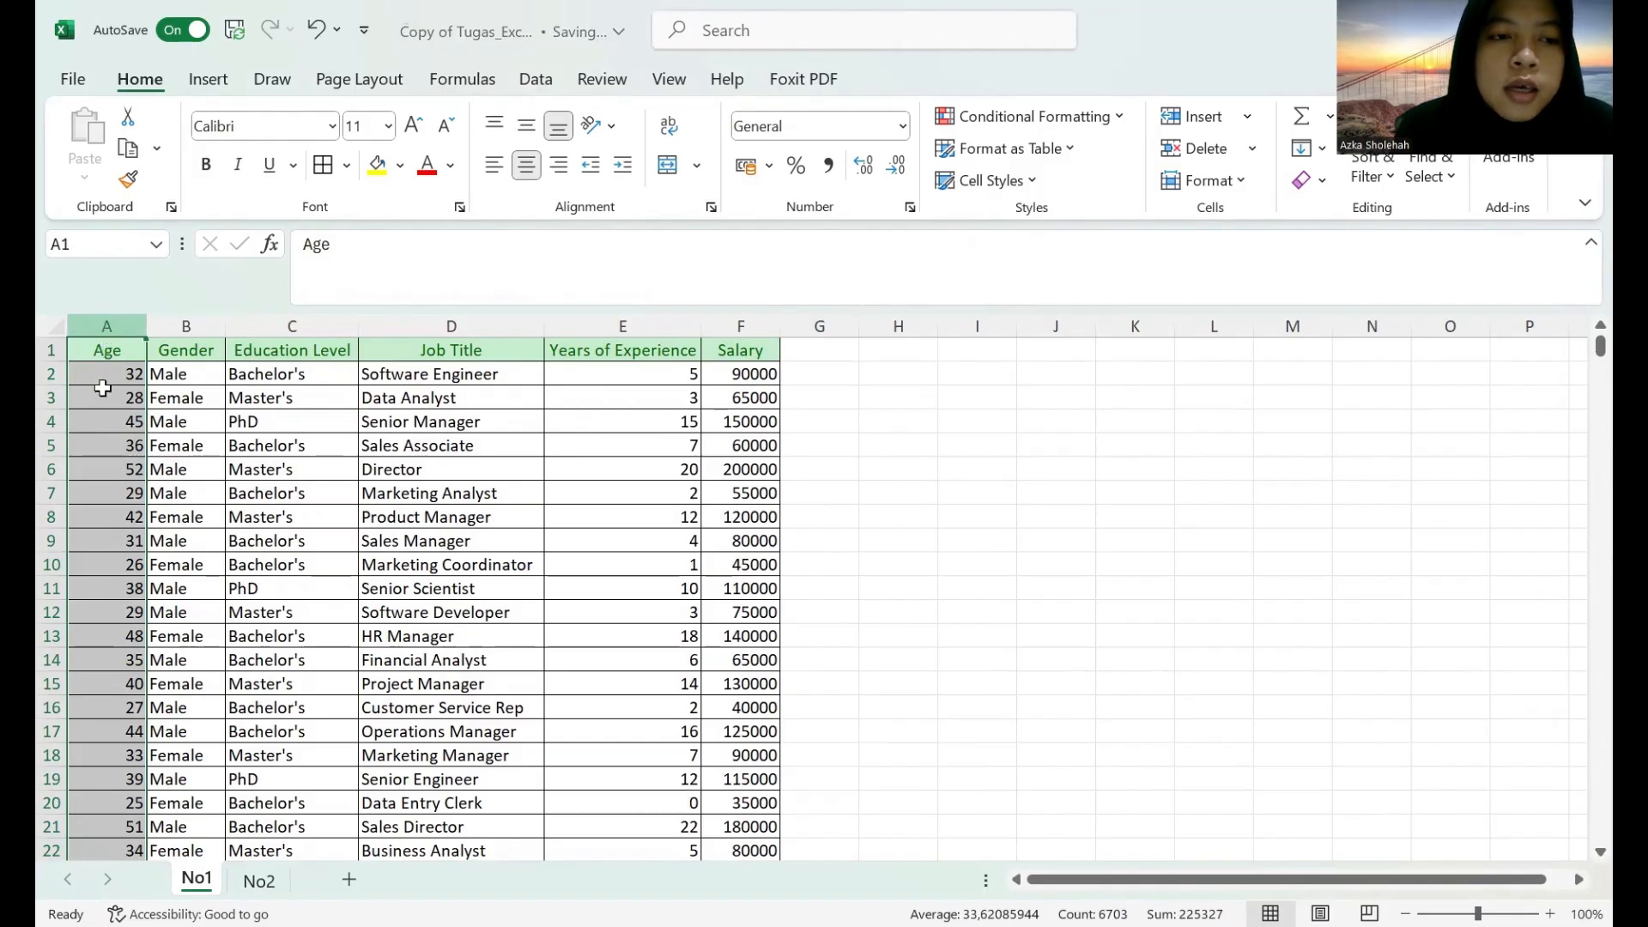
{"action": "right_click", "coordinate": [105, 393]}
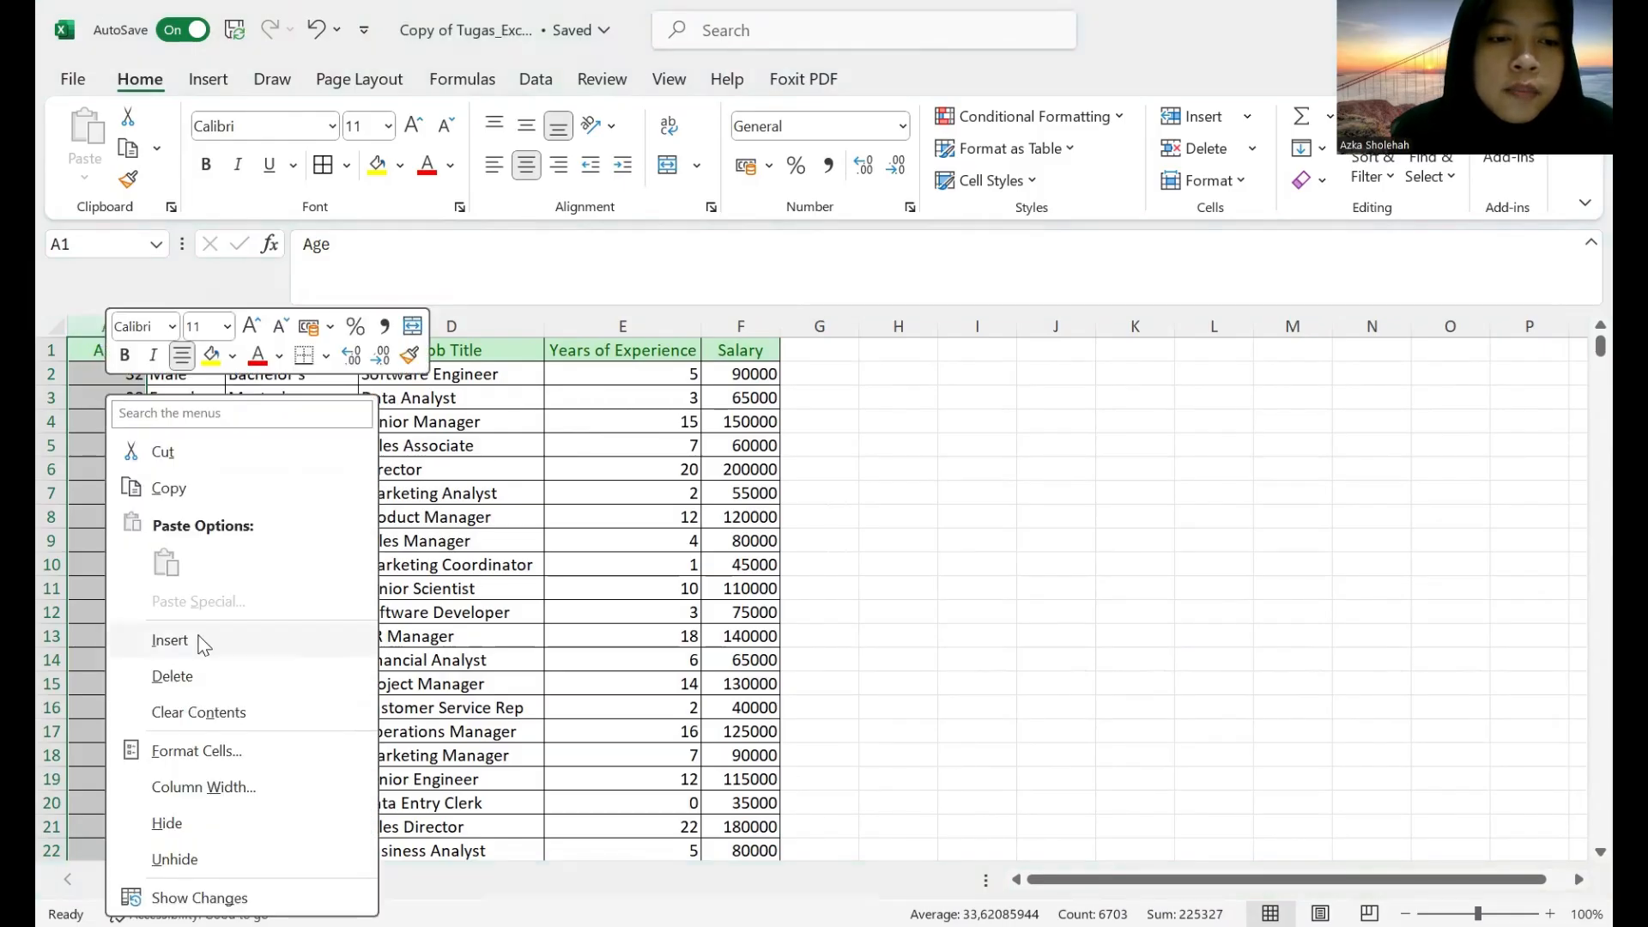
{"action": "left_click", "coordinate": [203, 644]}
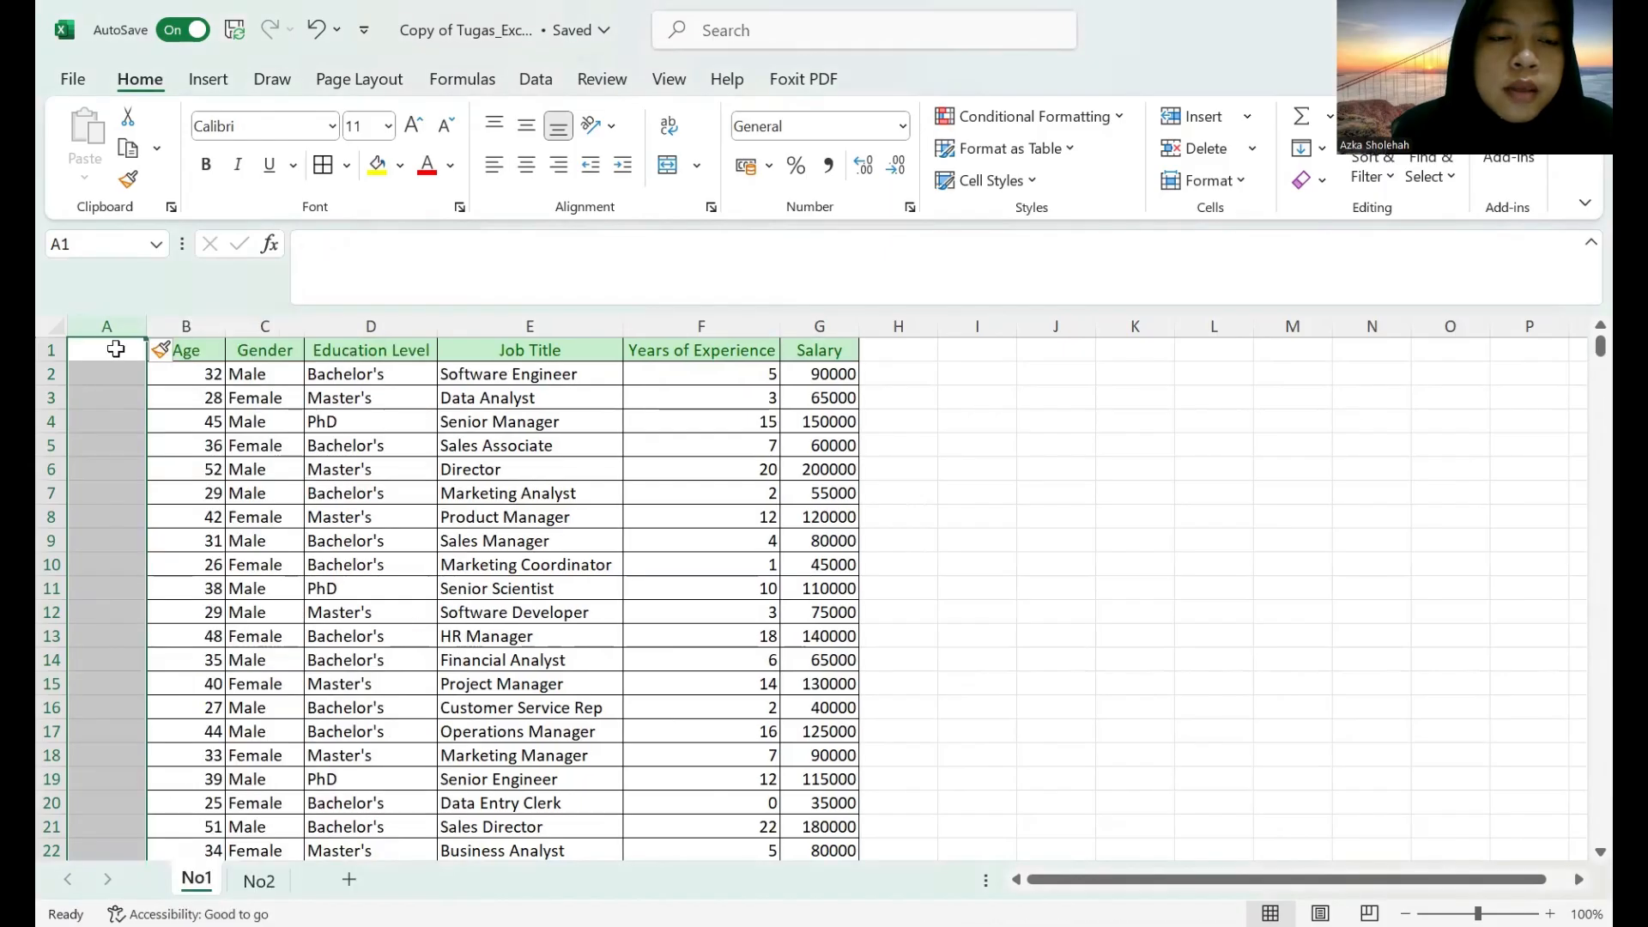
{"action": "left_click", "coordinate": [116, 348]}
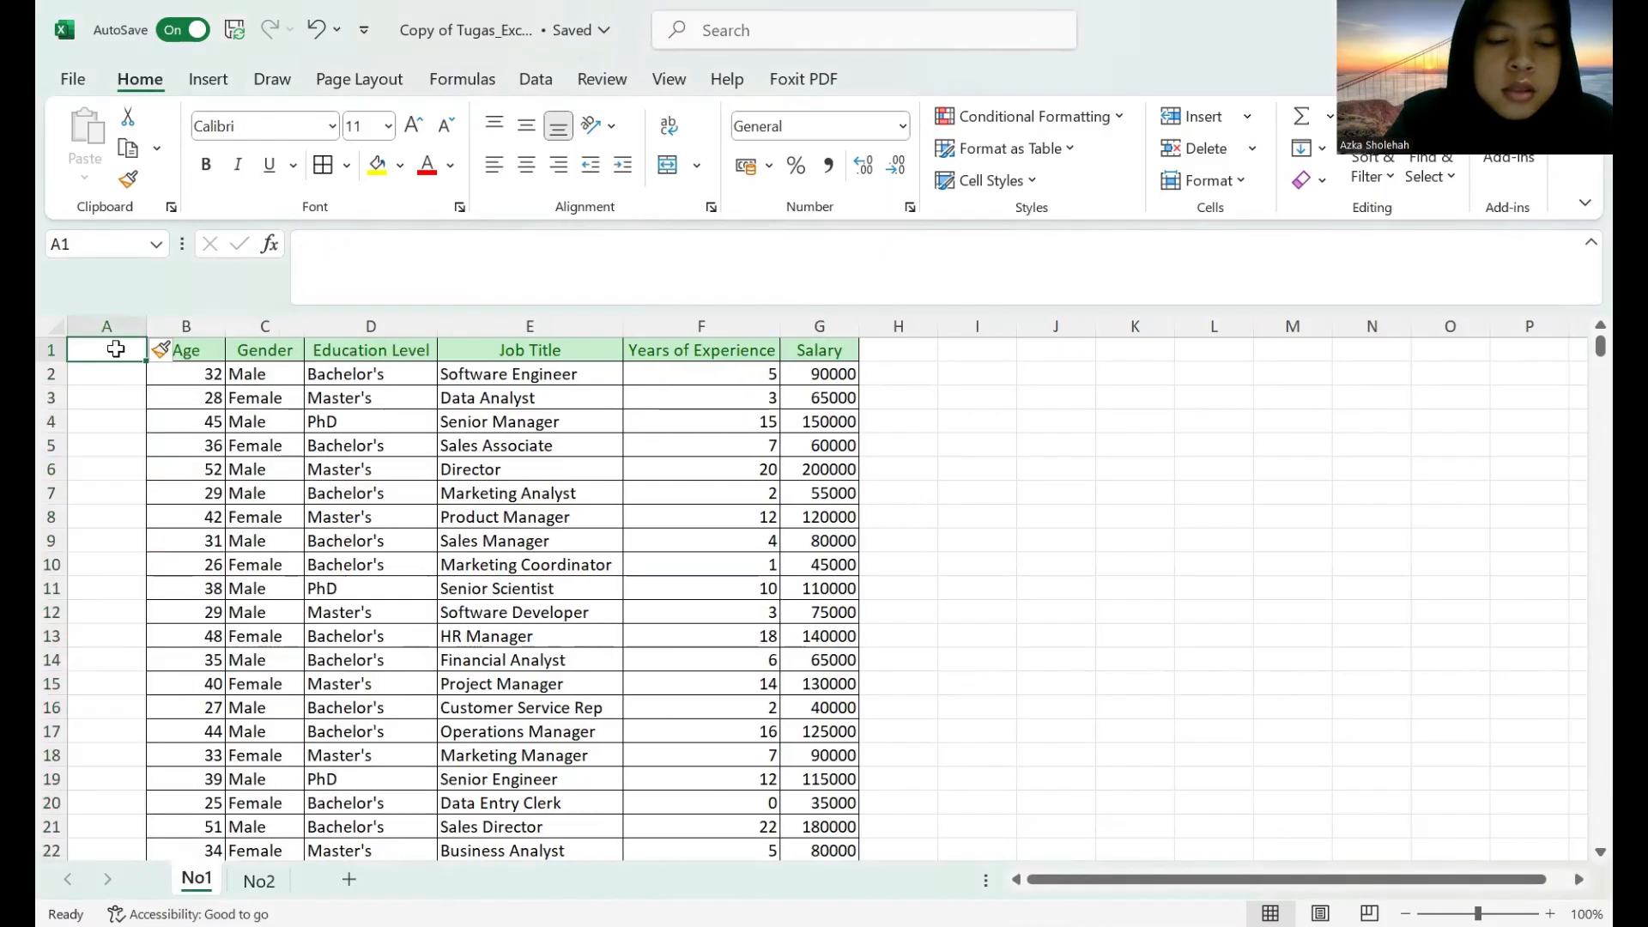
{"action": "type", "text": "No"}
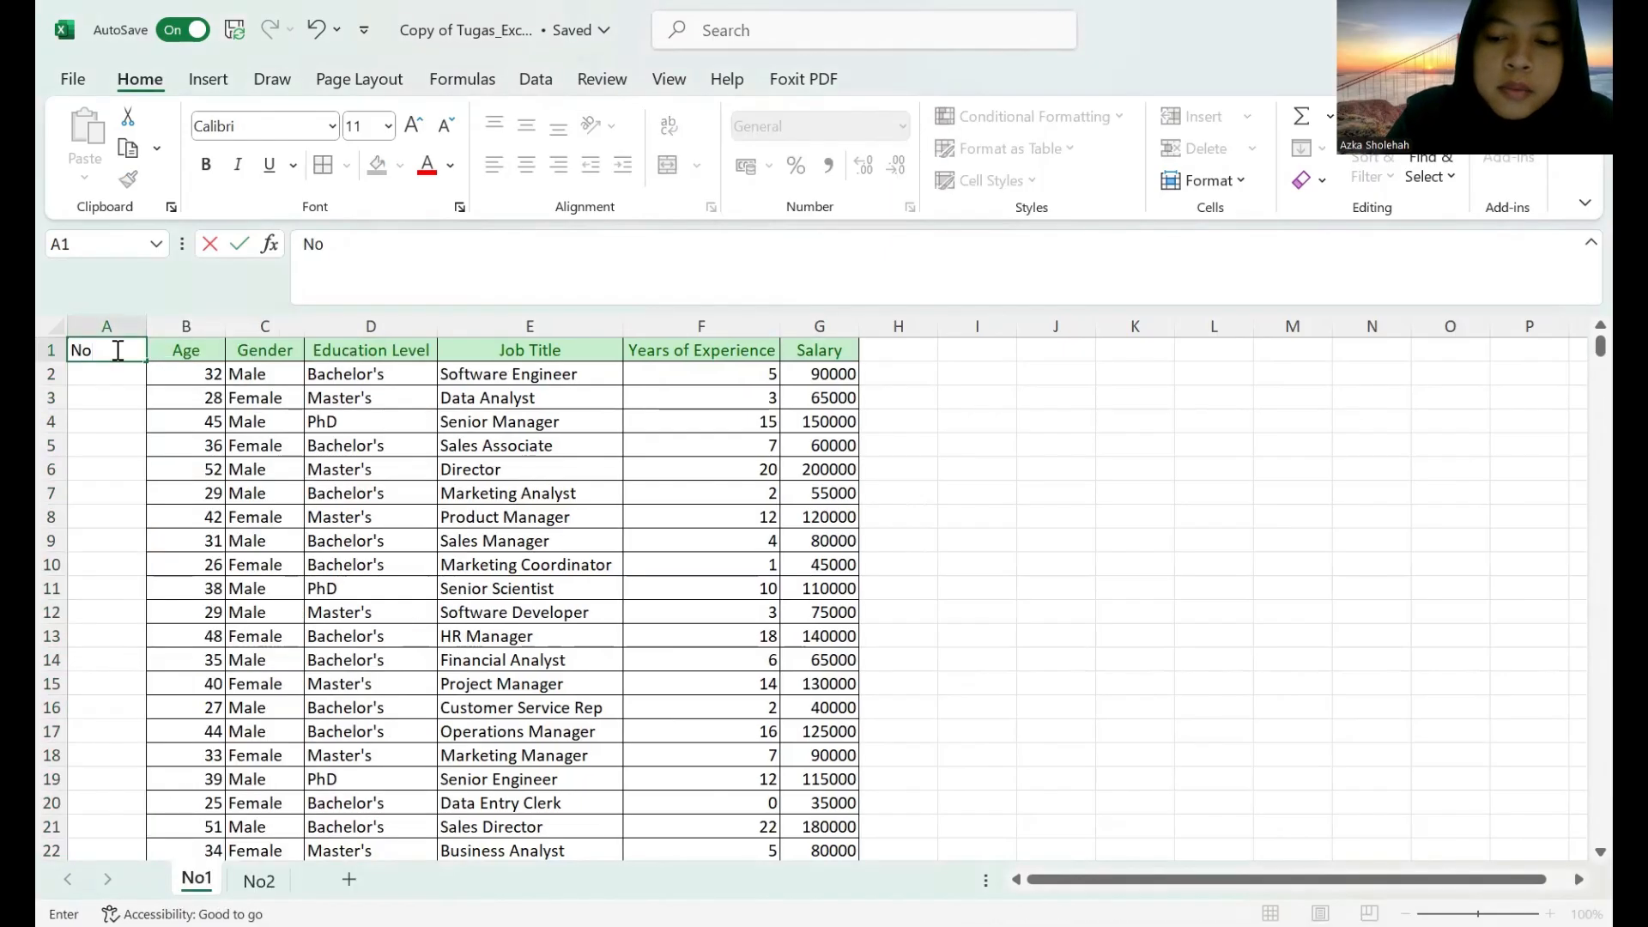
{"action": "key", "text": "Return"}
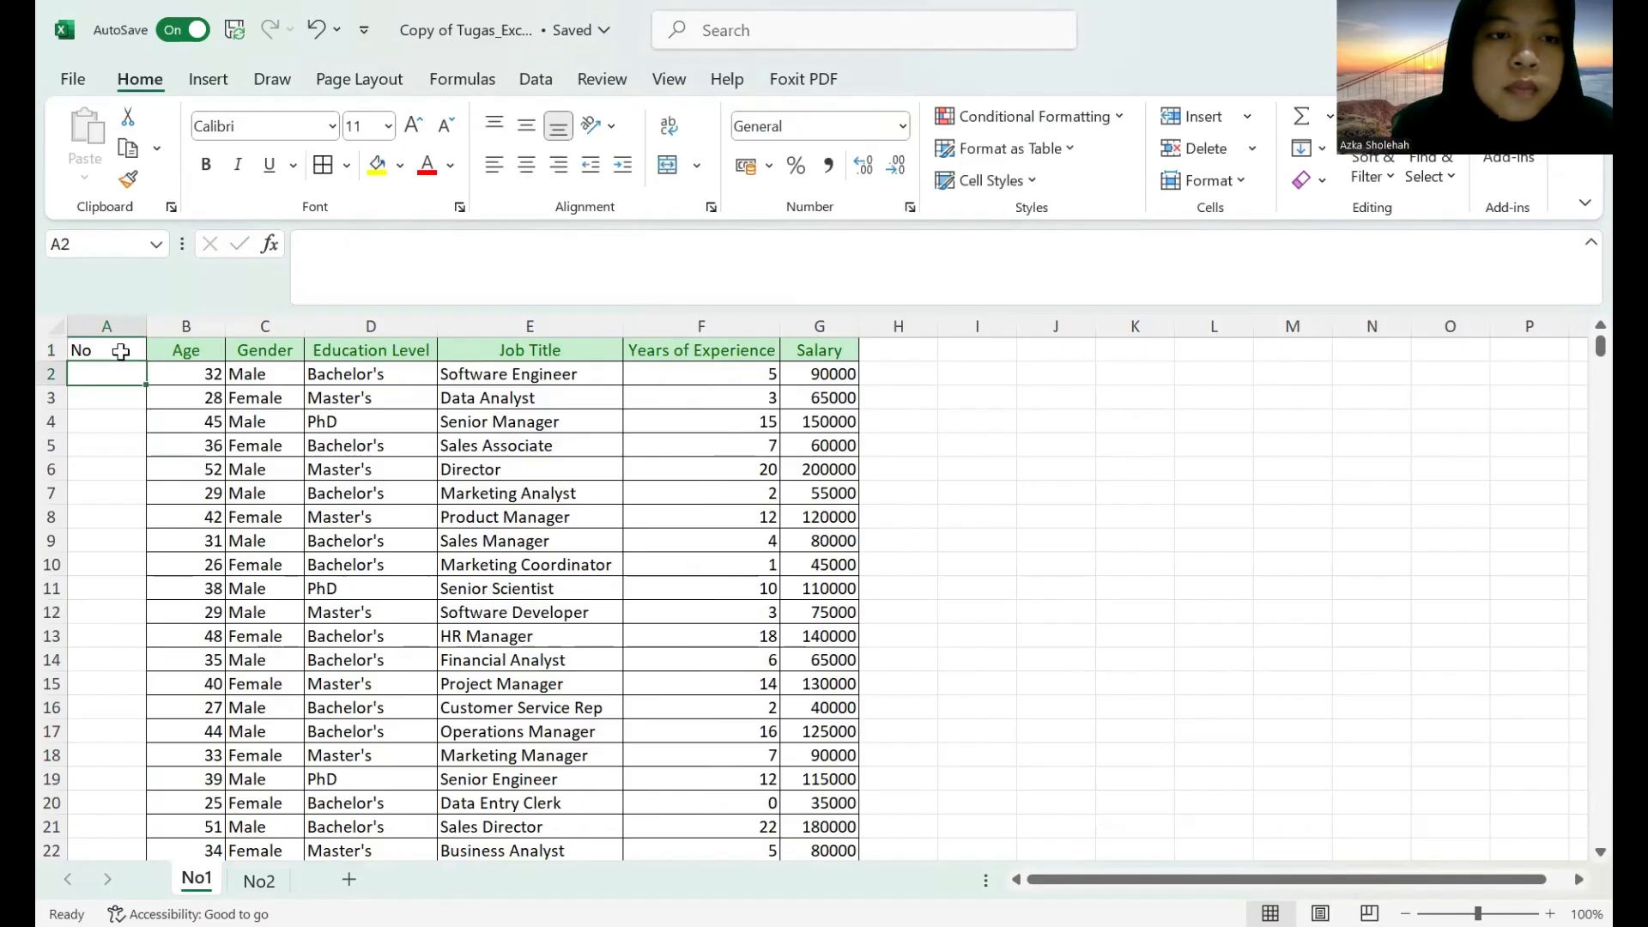
Format the "No" header in A1 with the Good cell style and centre it horizontally.
{"action": "left_click", "coordinate": [116, 349]}
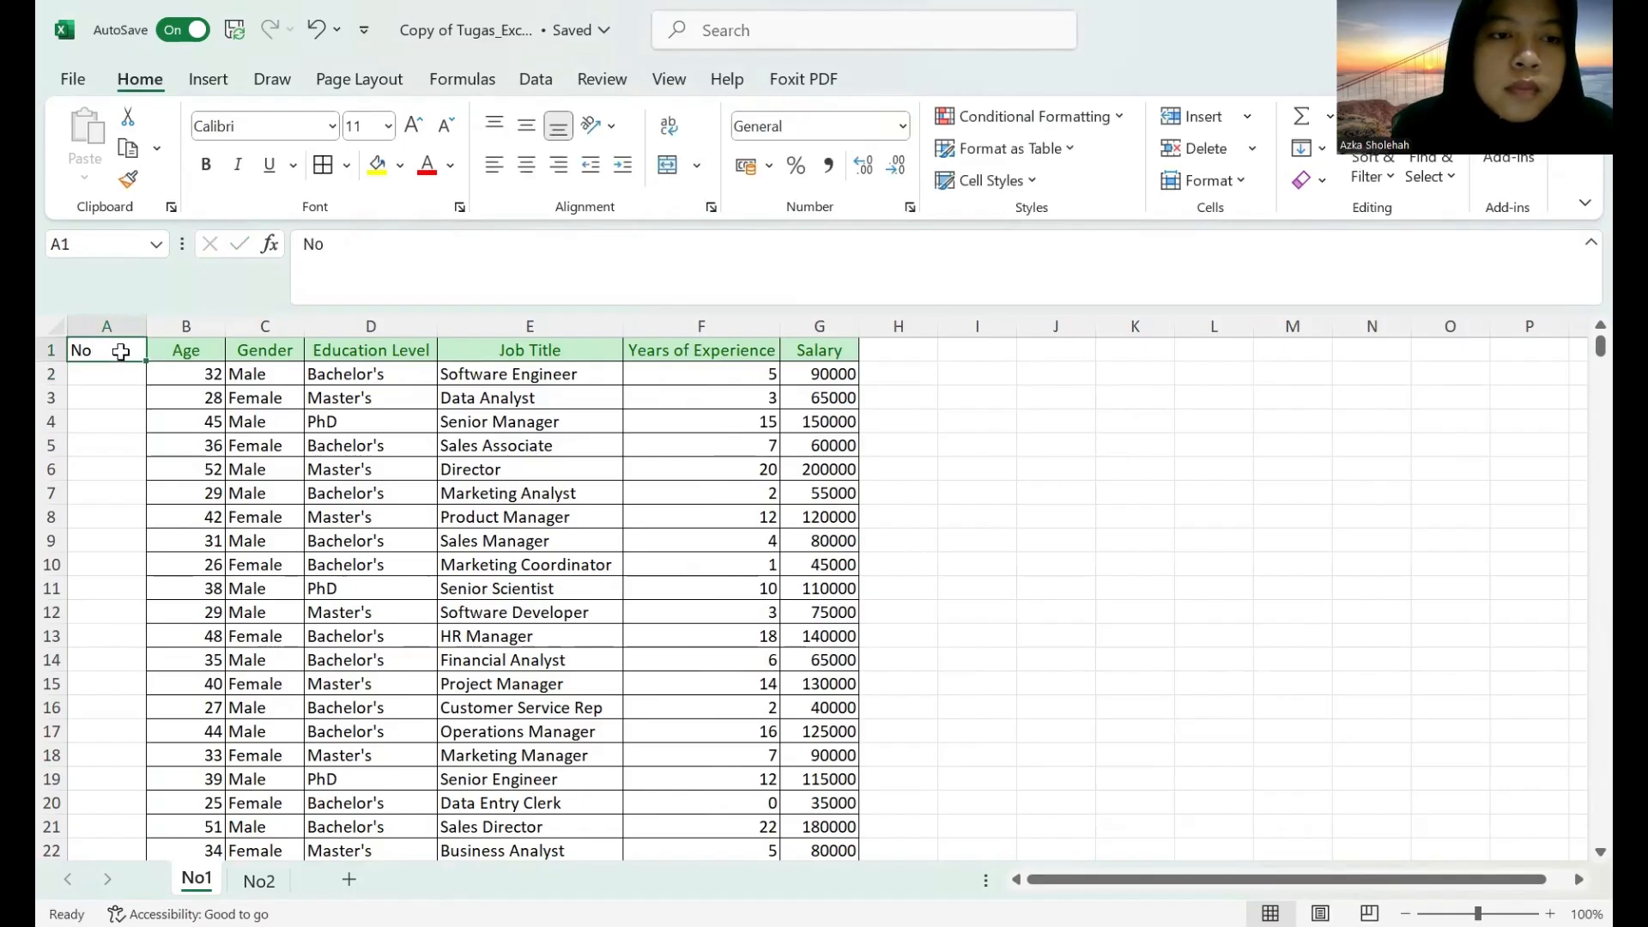
{"action": "left_click", "coordinate": [996, 180]}
{"action": "left_click", "coordinate": [1107, 264]}
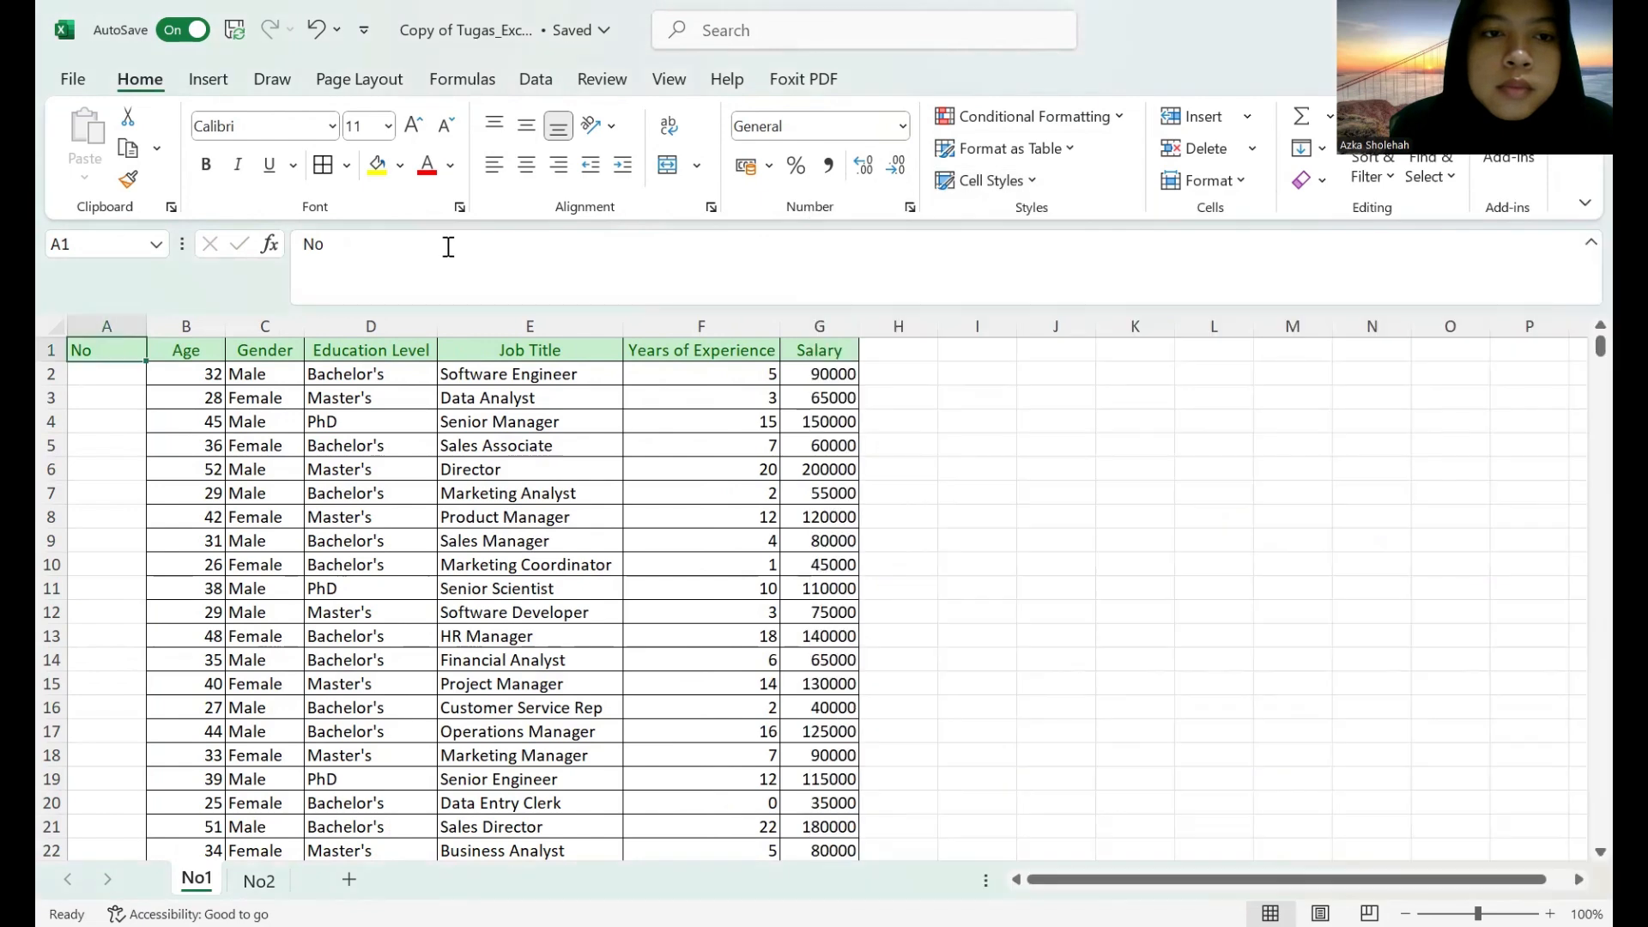
{"action": "left_click", "coordinate": [527, 165]}
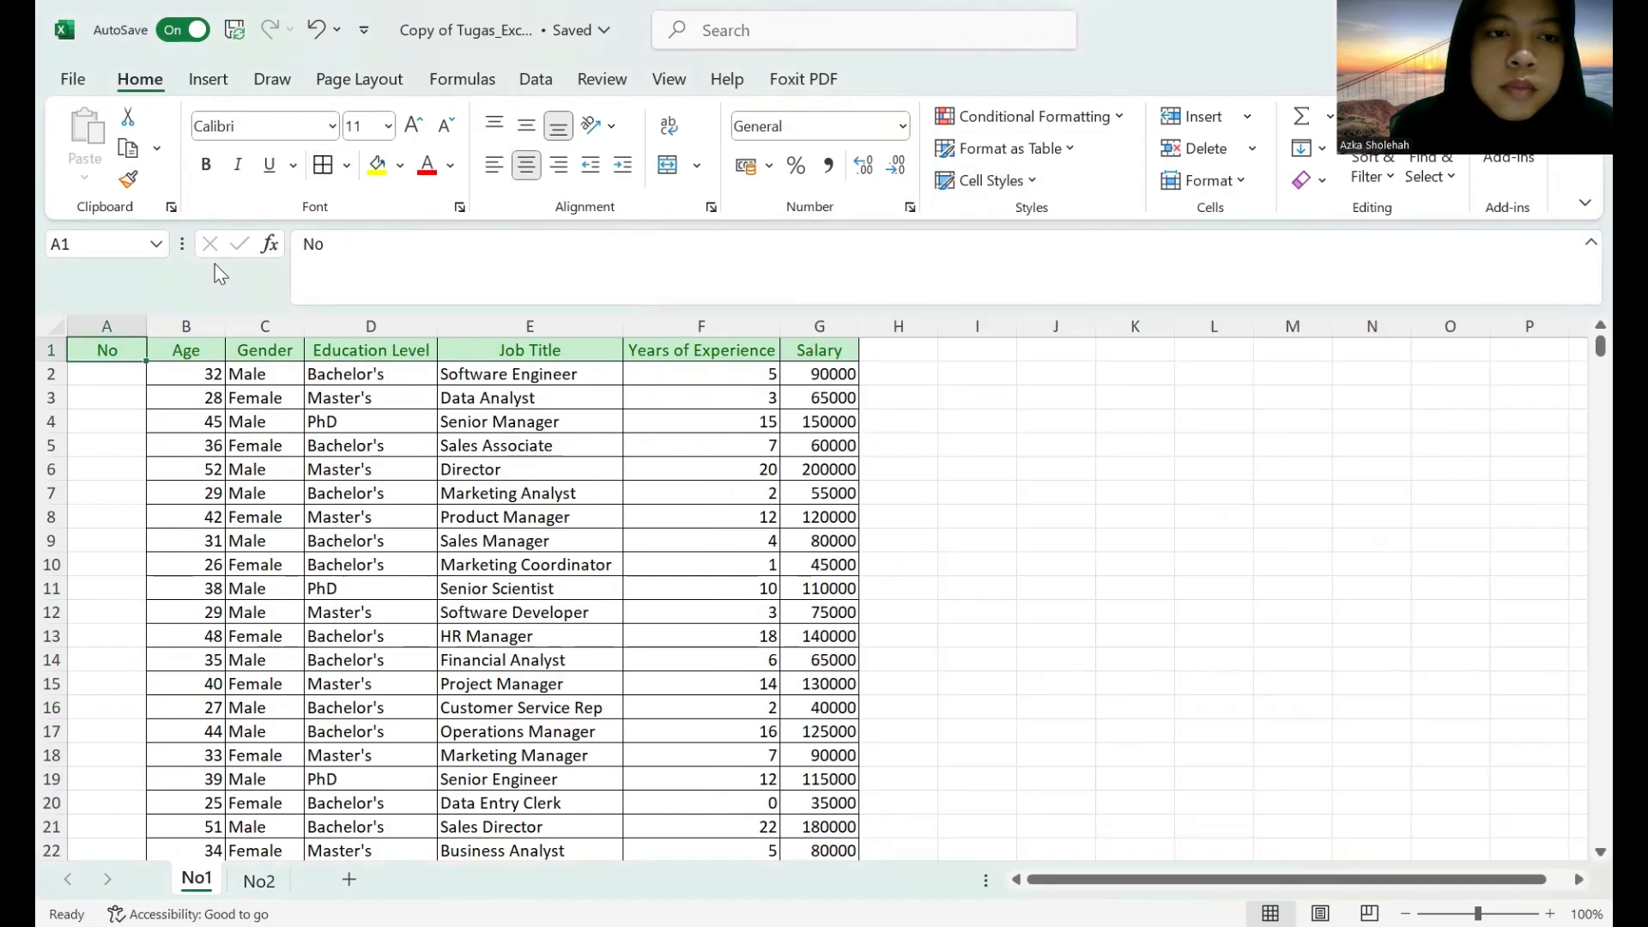
Number the records with the formula =SEQUENCE(COUNTA(B:B)-1) in cell A2 and slightly narrow column A.
{"action": "left_click", "coordinate": [112, 308]}
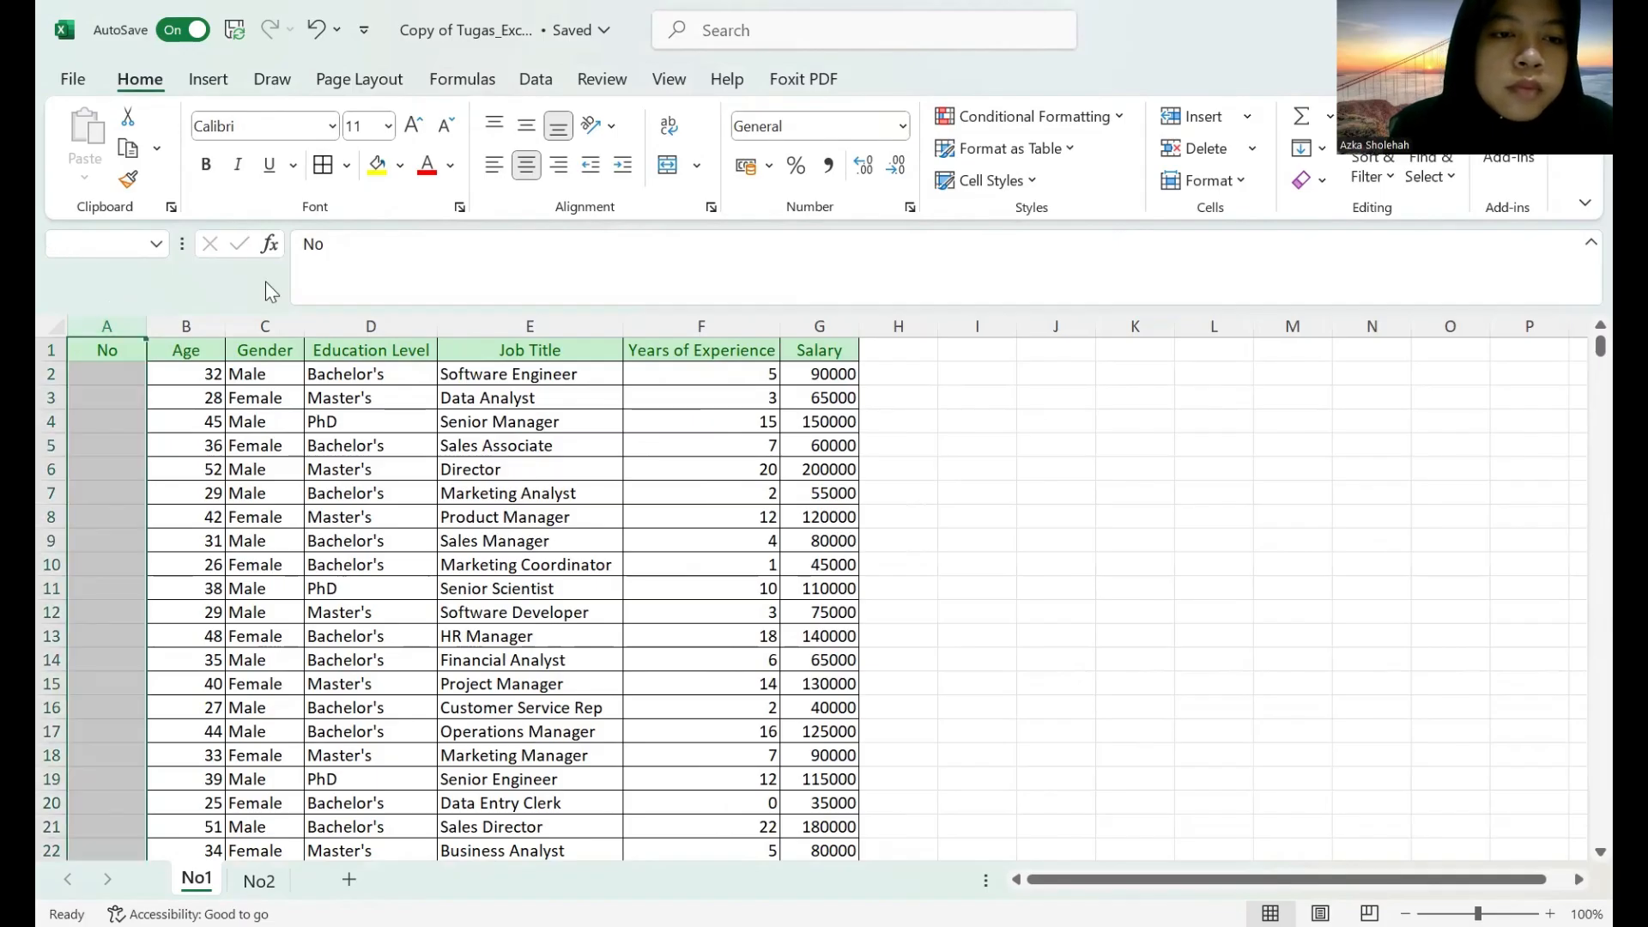
{"action": "left_click", "coordinate": [120, 373]}
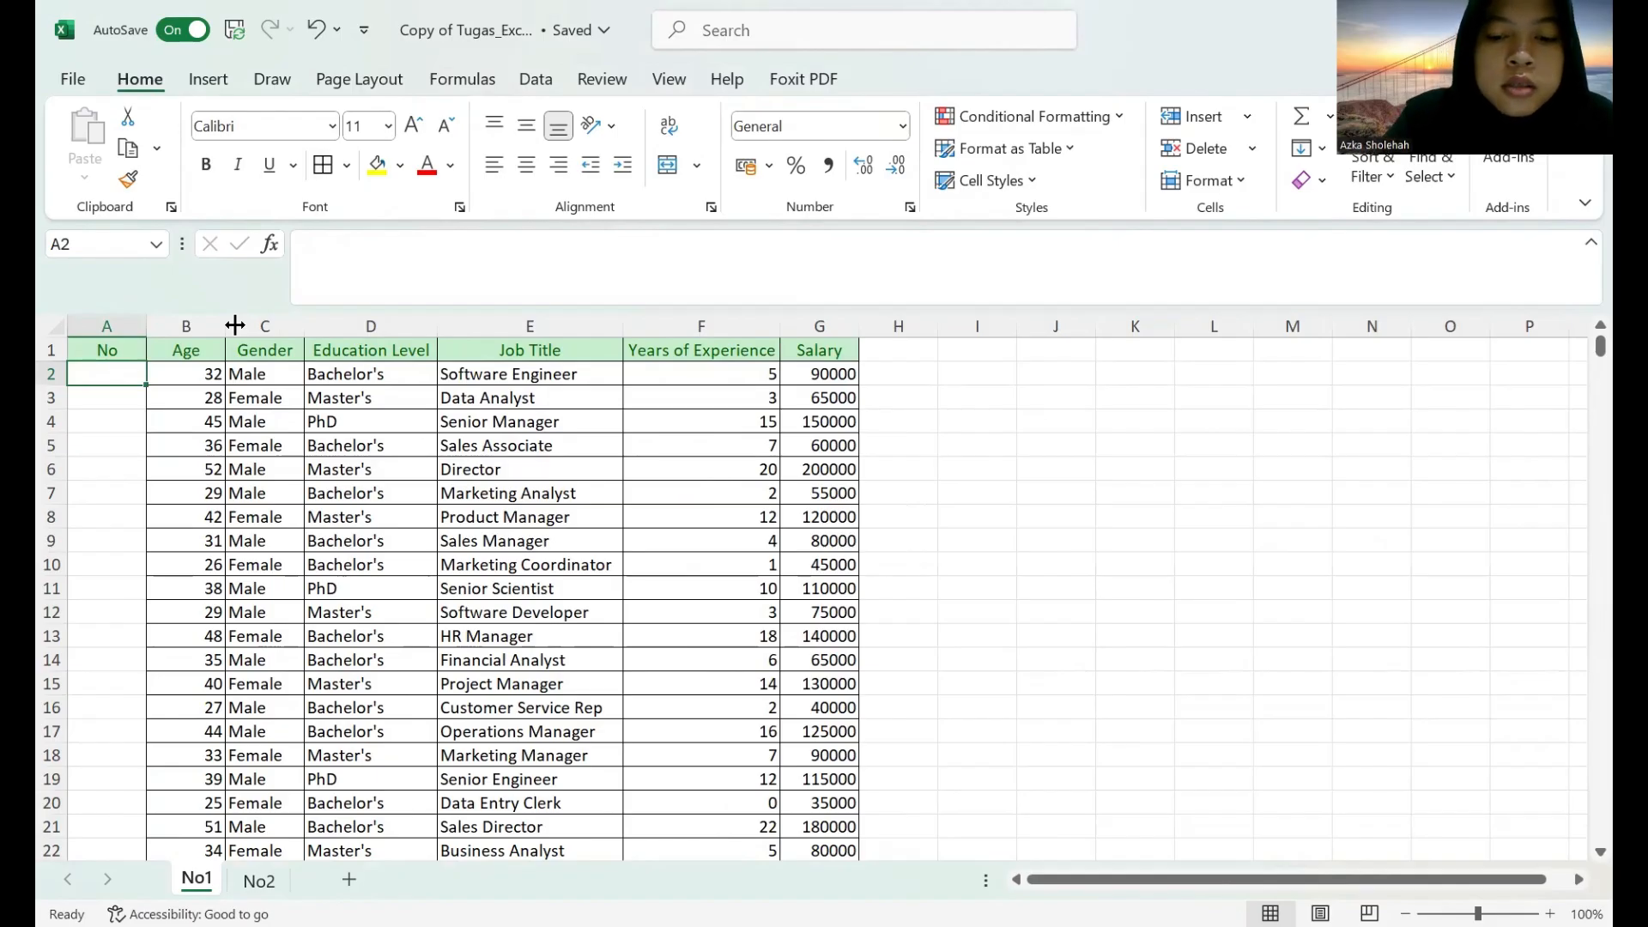
{"action": "type", "text": "="}
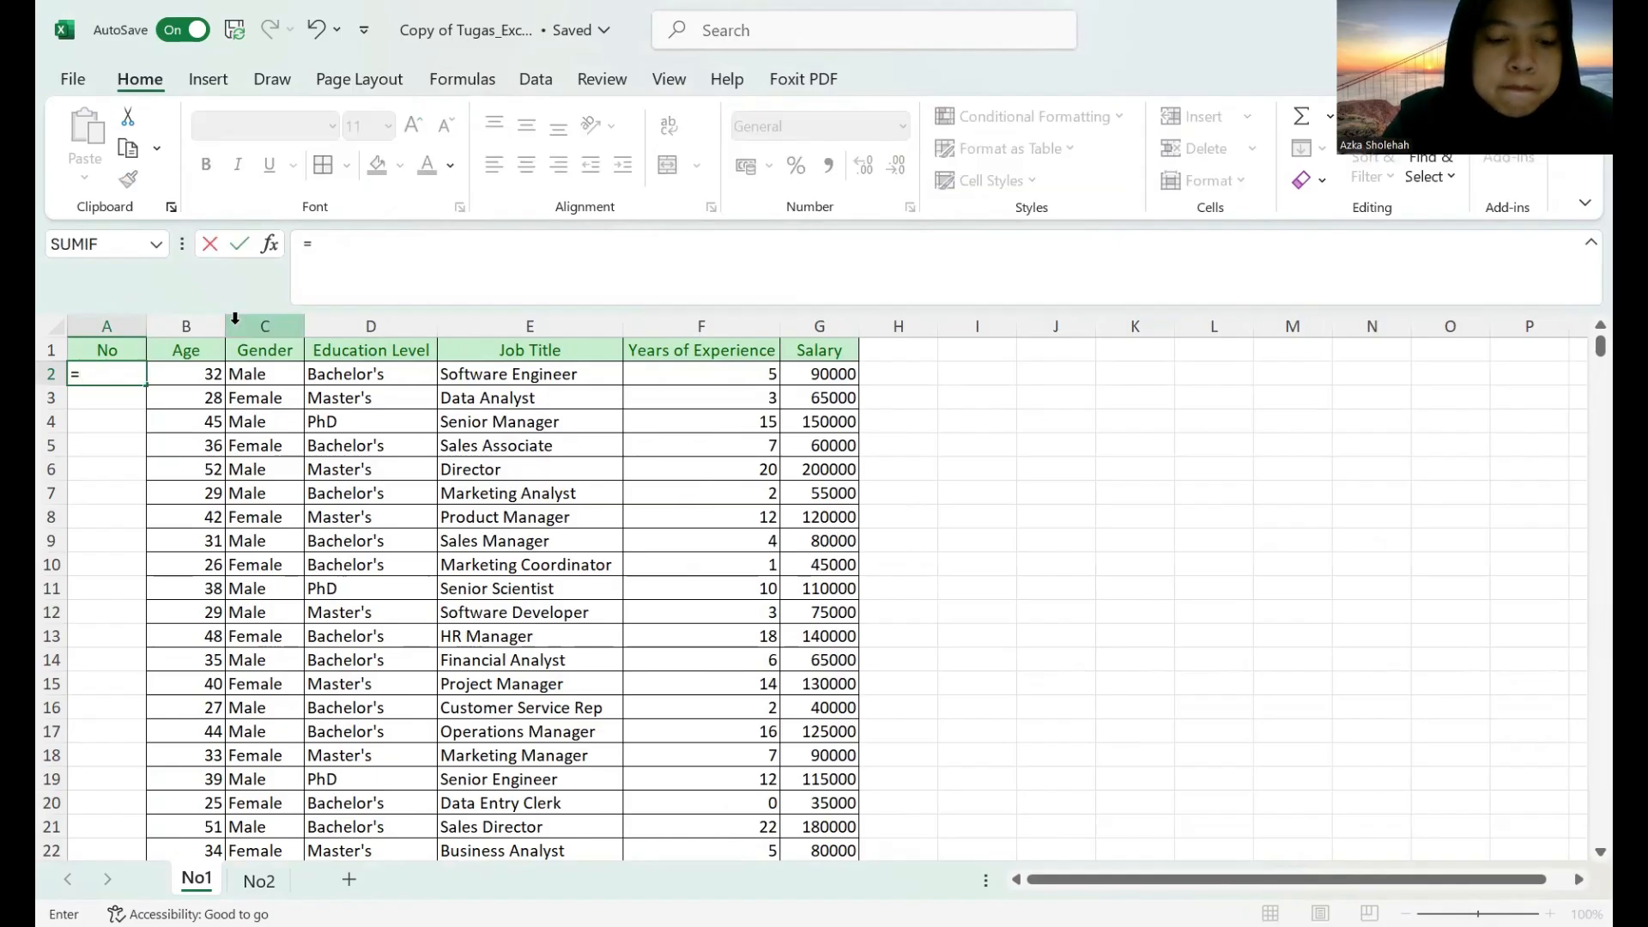
{"action": "type", "text": "sequence"}
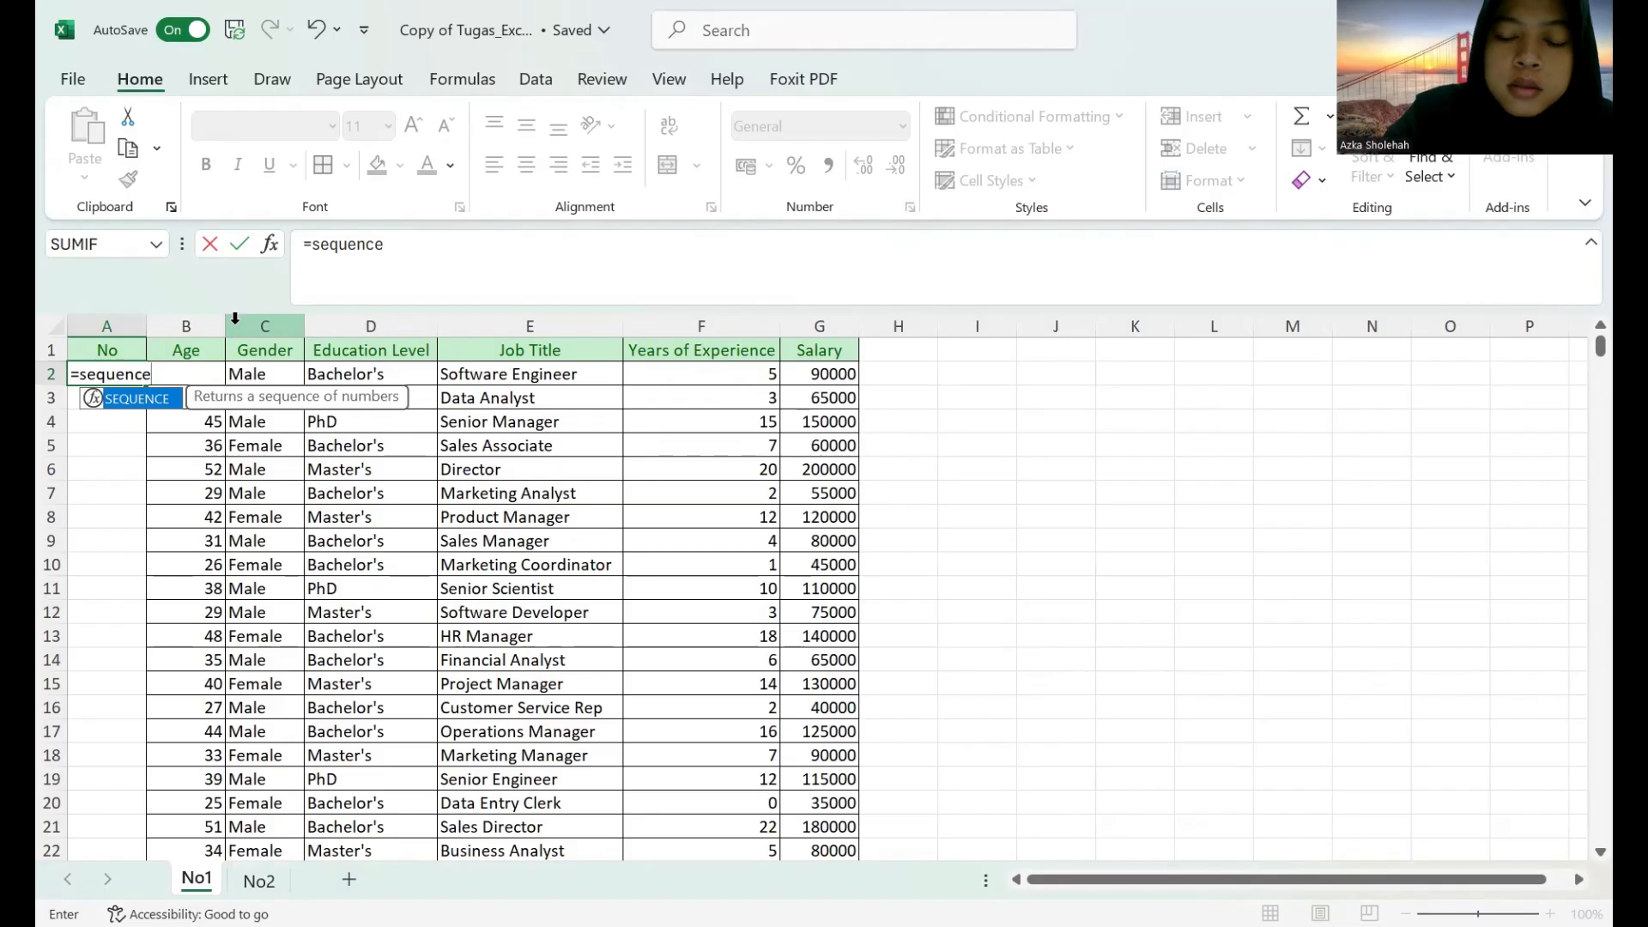
{"action": "type", "text": "("}
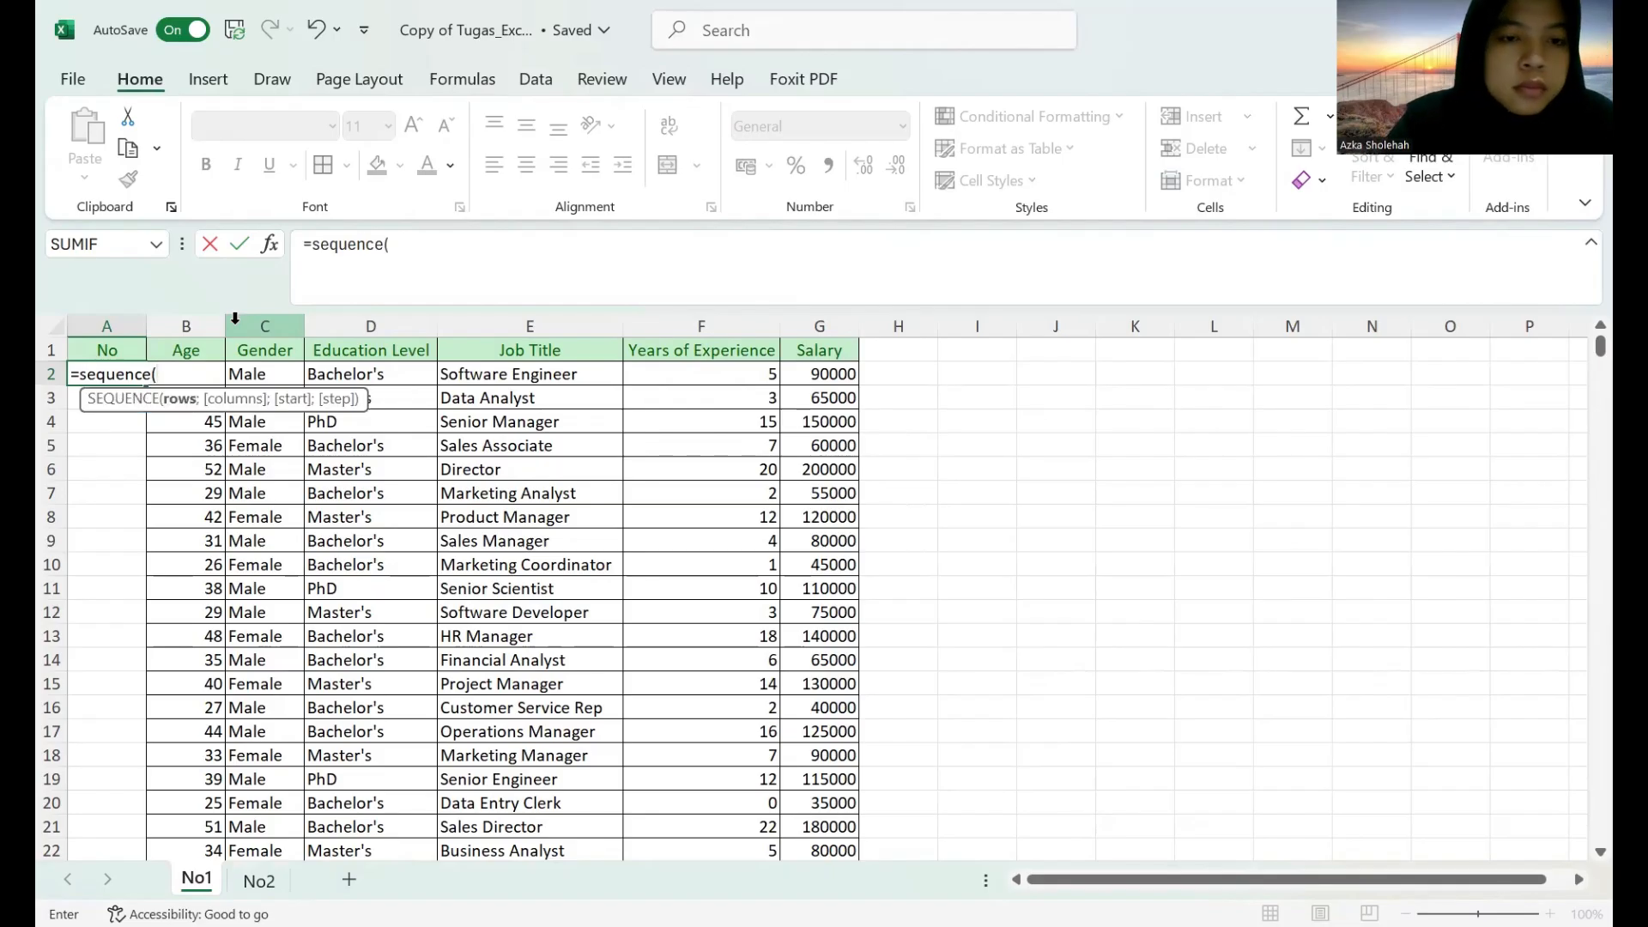
{"action": "type", "text": "c"}
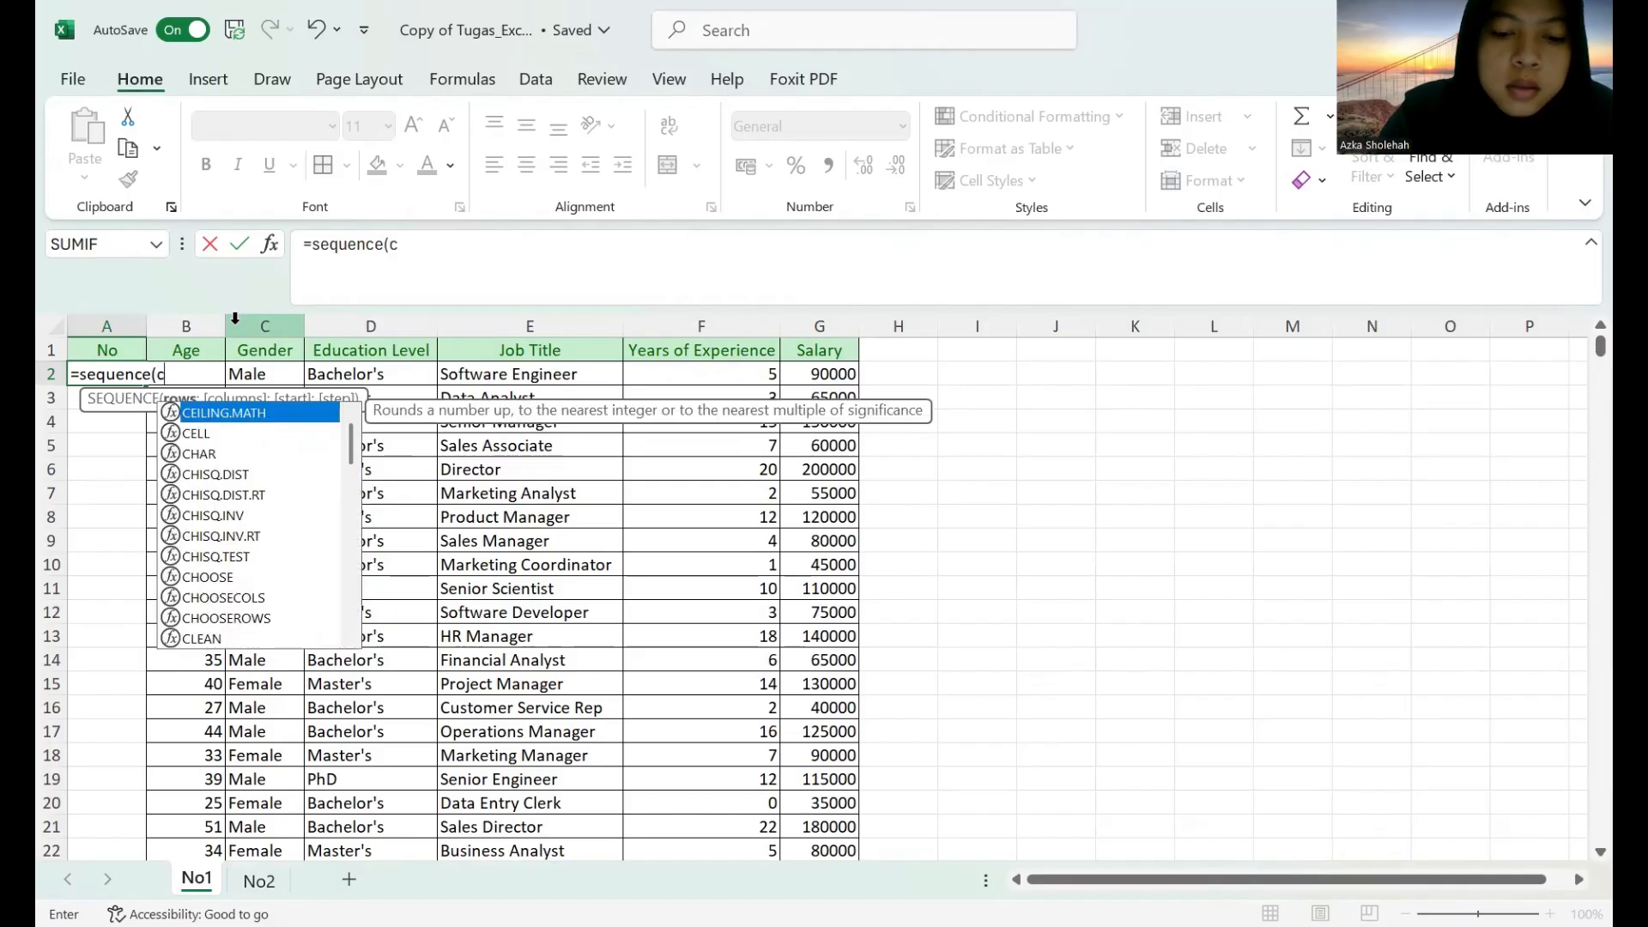
{"action": "type", "text": "ounta"}
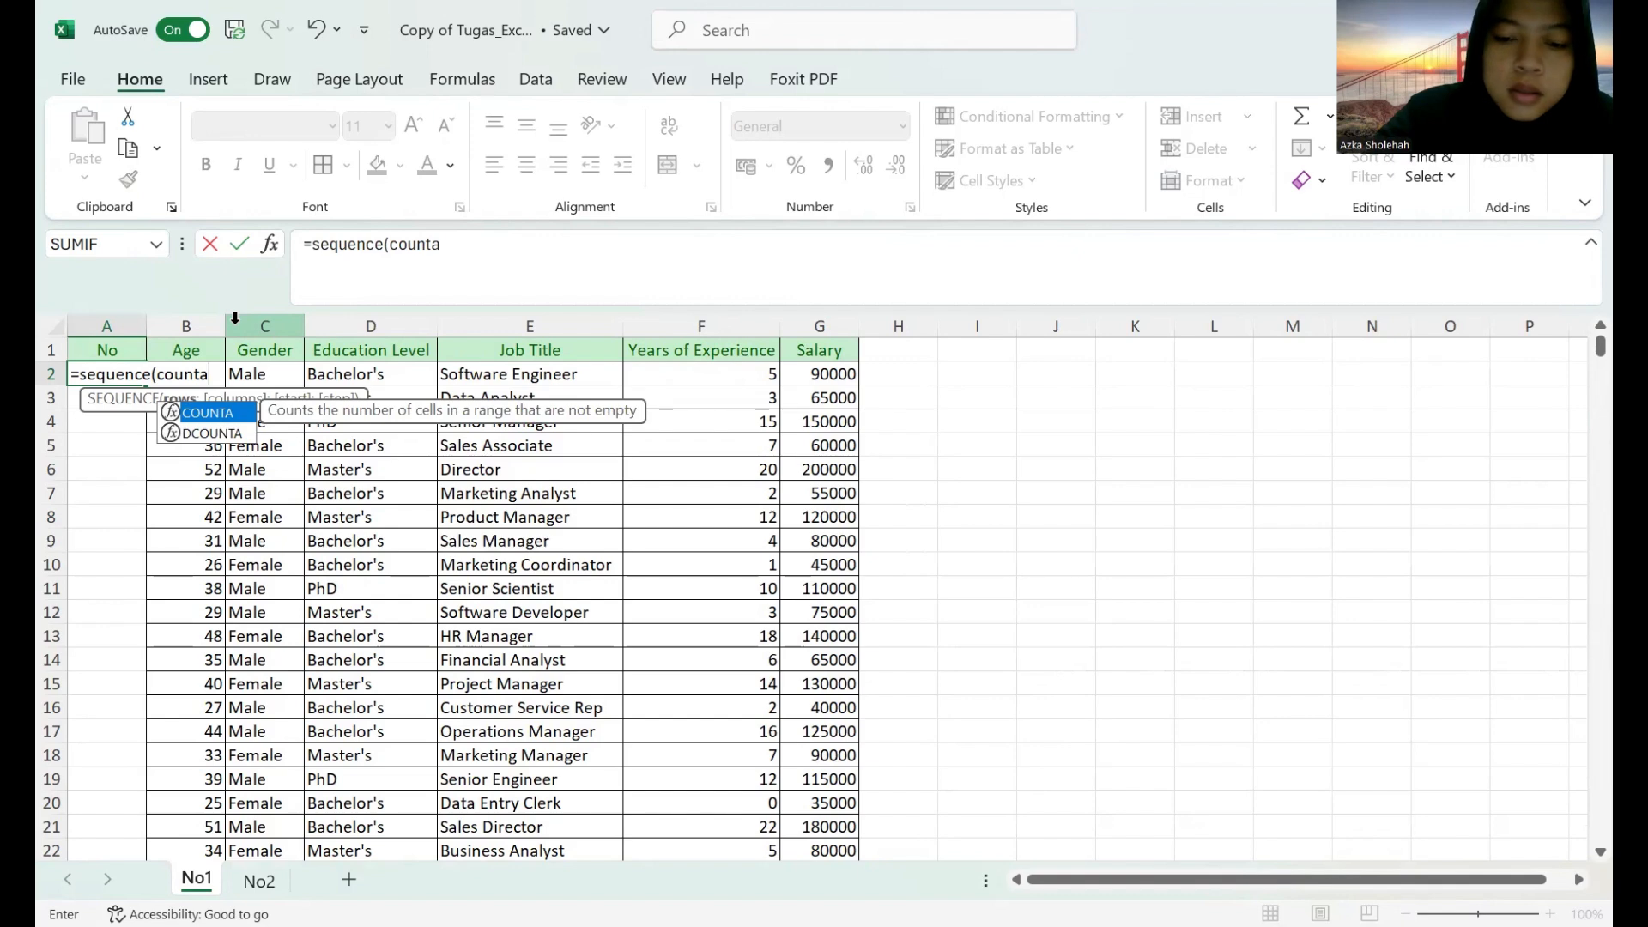
{"action": "type", "text": ")"}
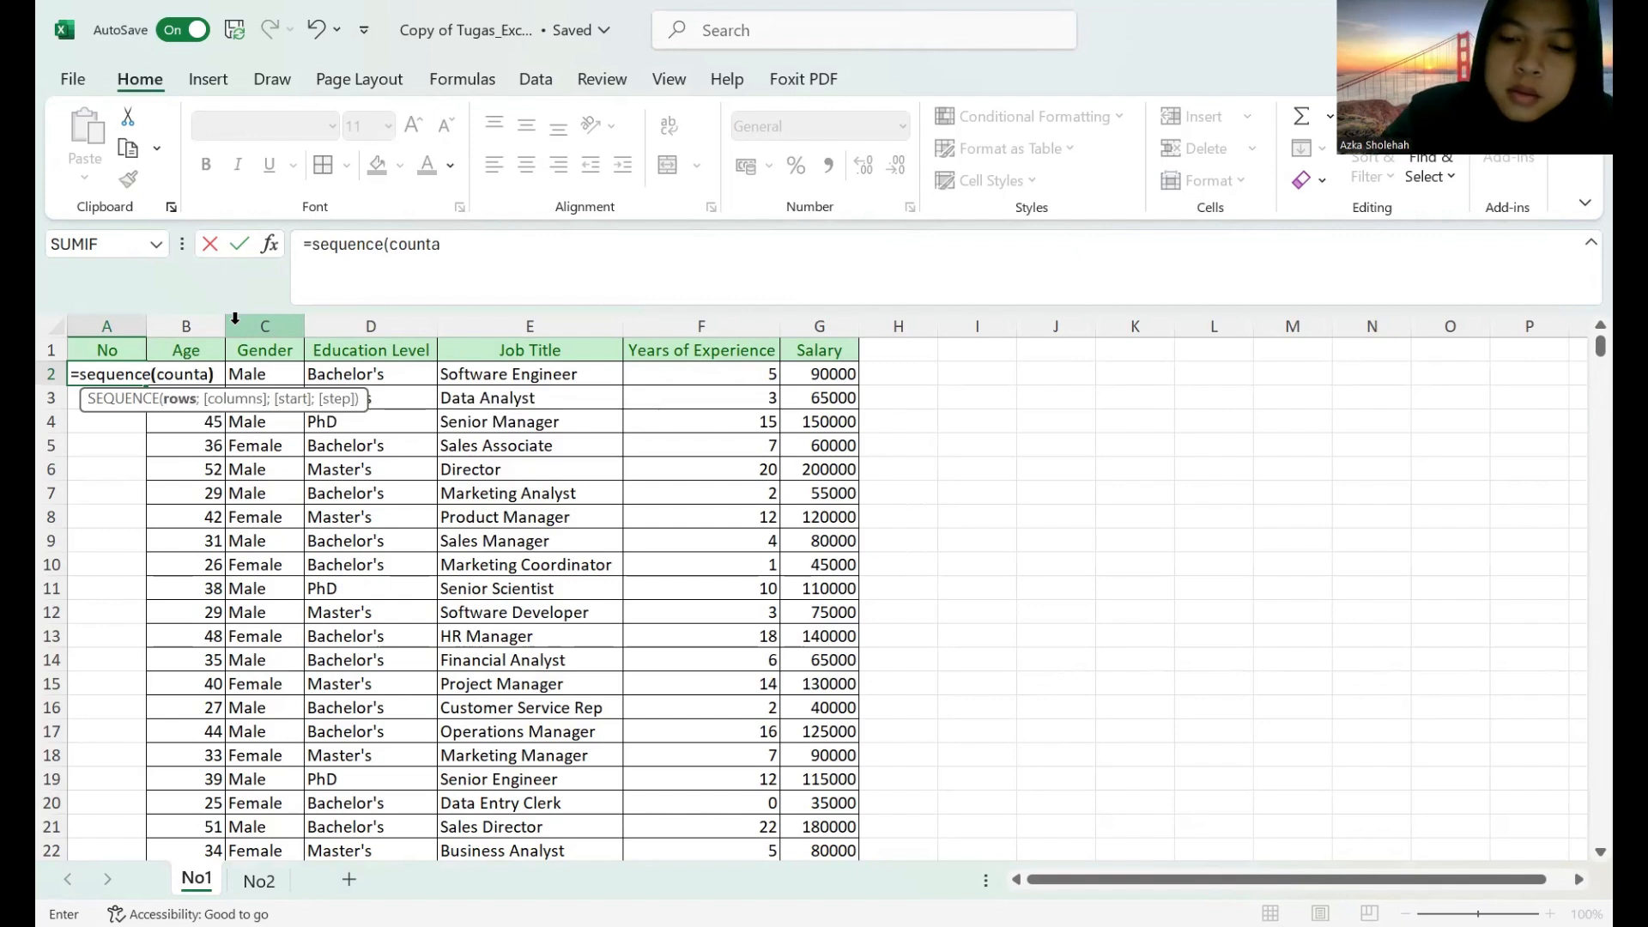
{"action": "key", "text": "BackSpace"}
{"action": "type", "text": "("}
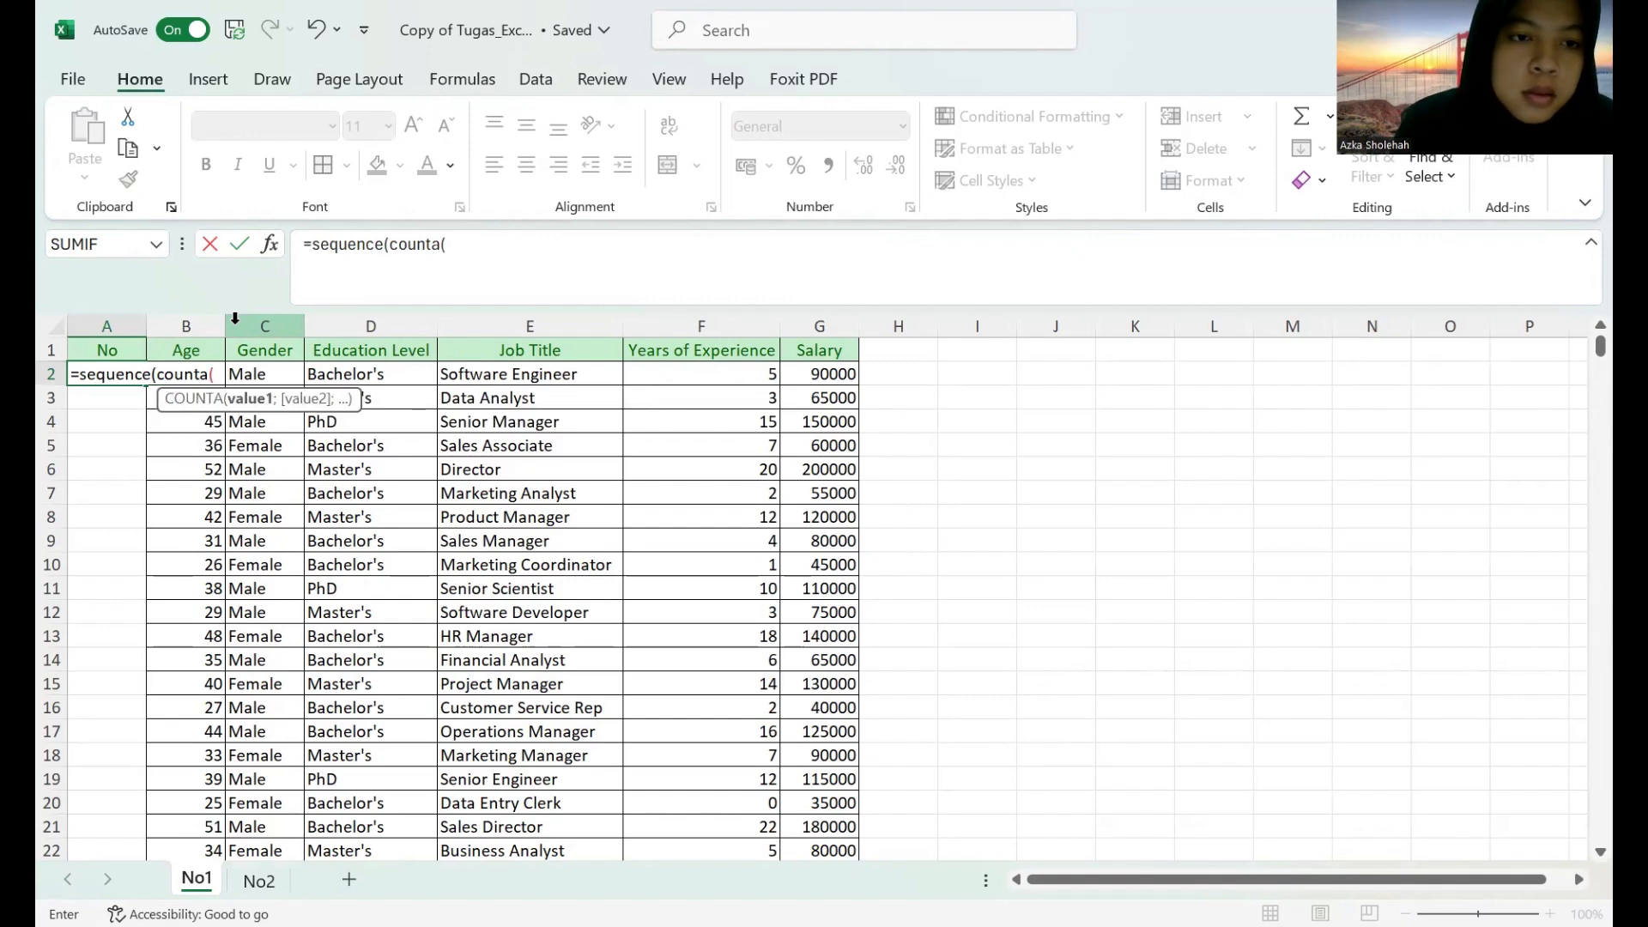
{"action": "left_click", "coordinate": [182, 324]}
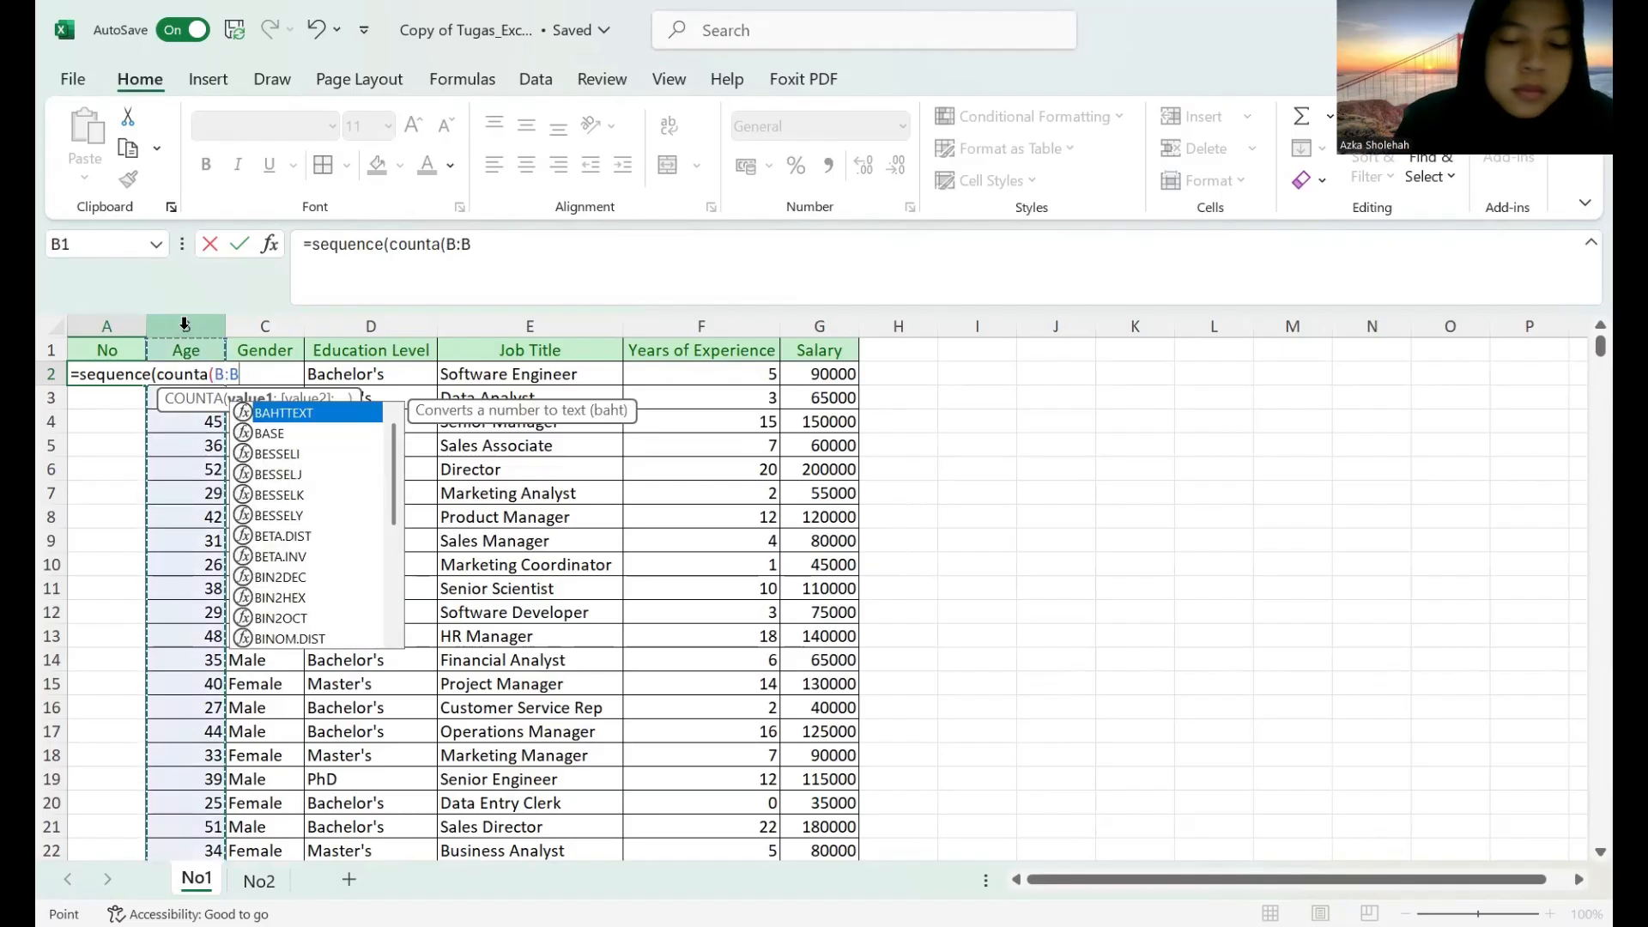
{"action": "type", "text": ")"}
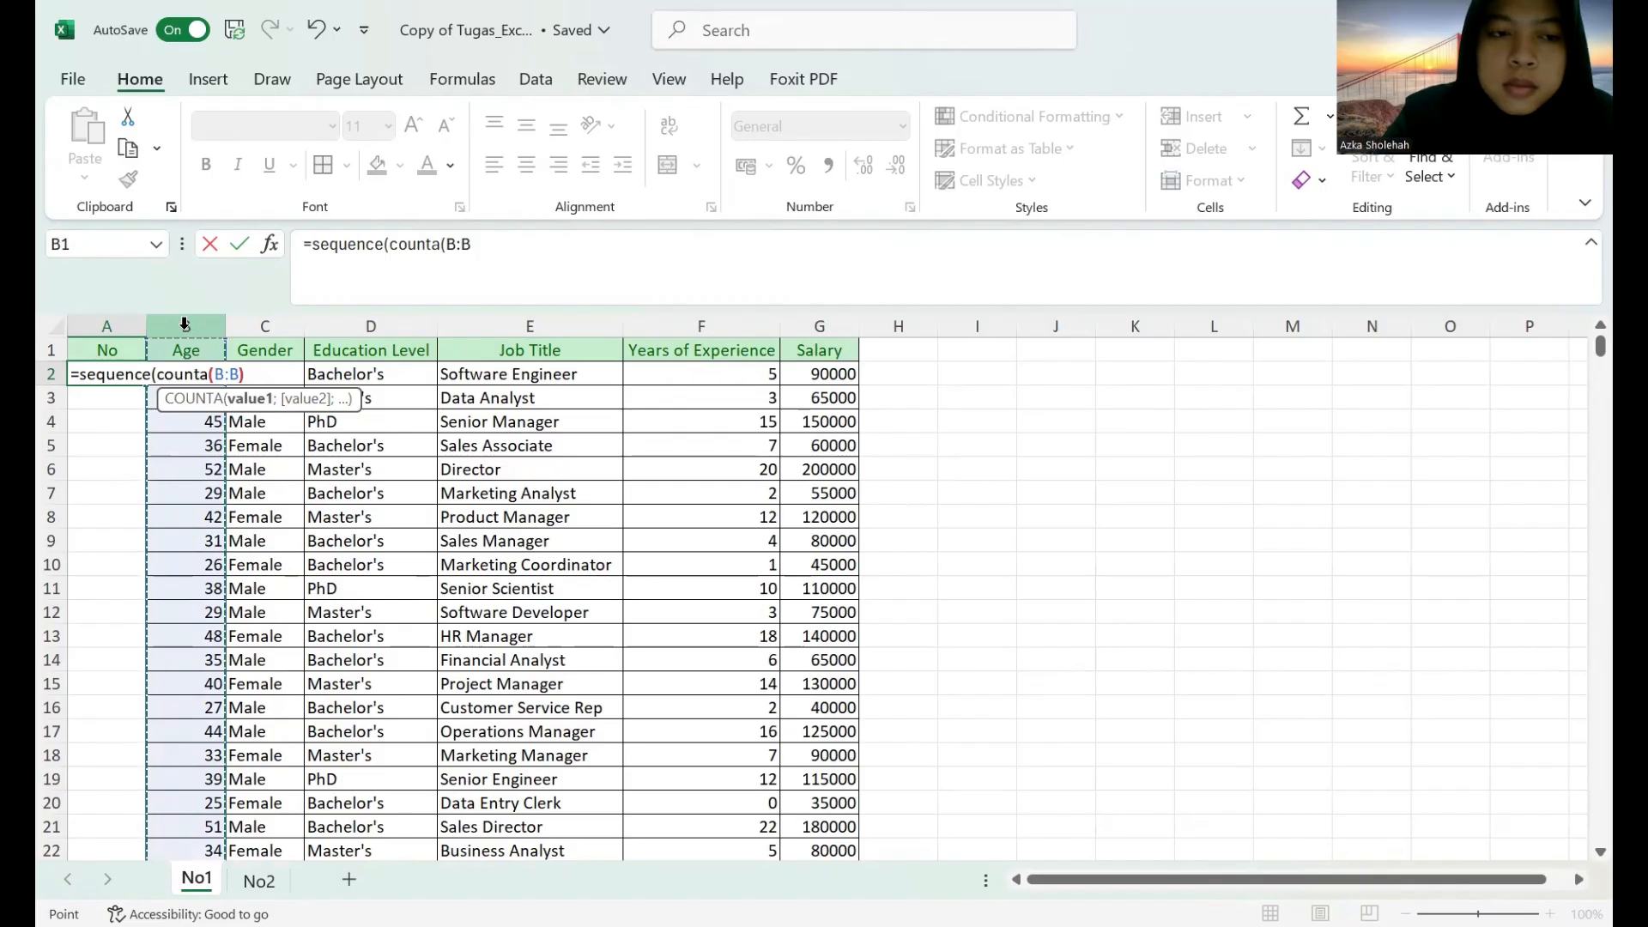
{"action": "type", "text": "-1"}
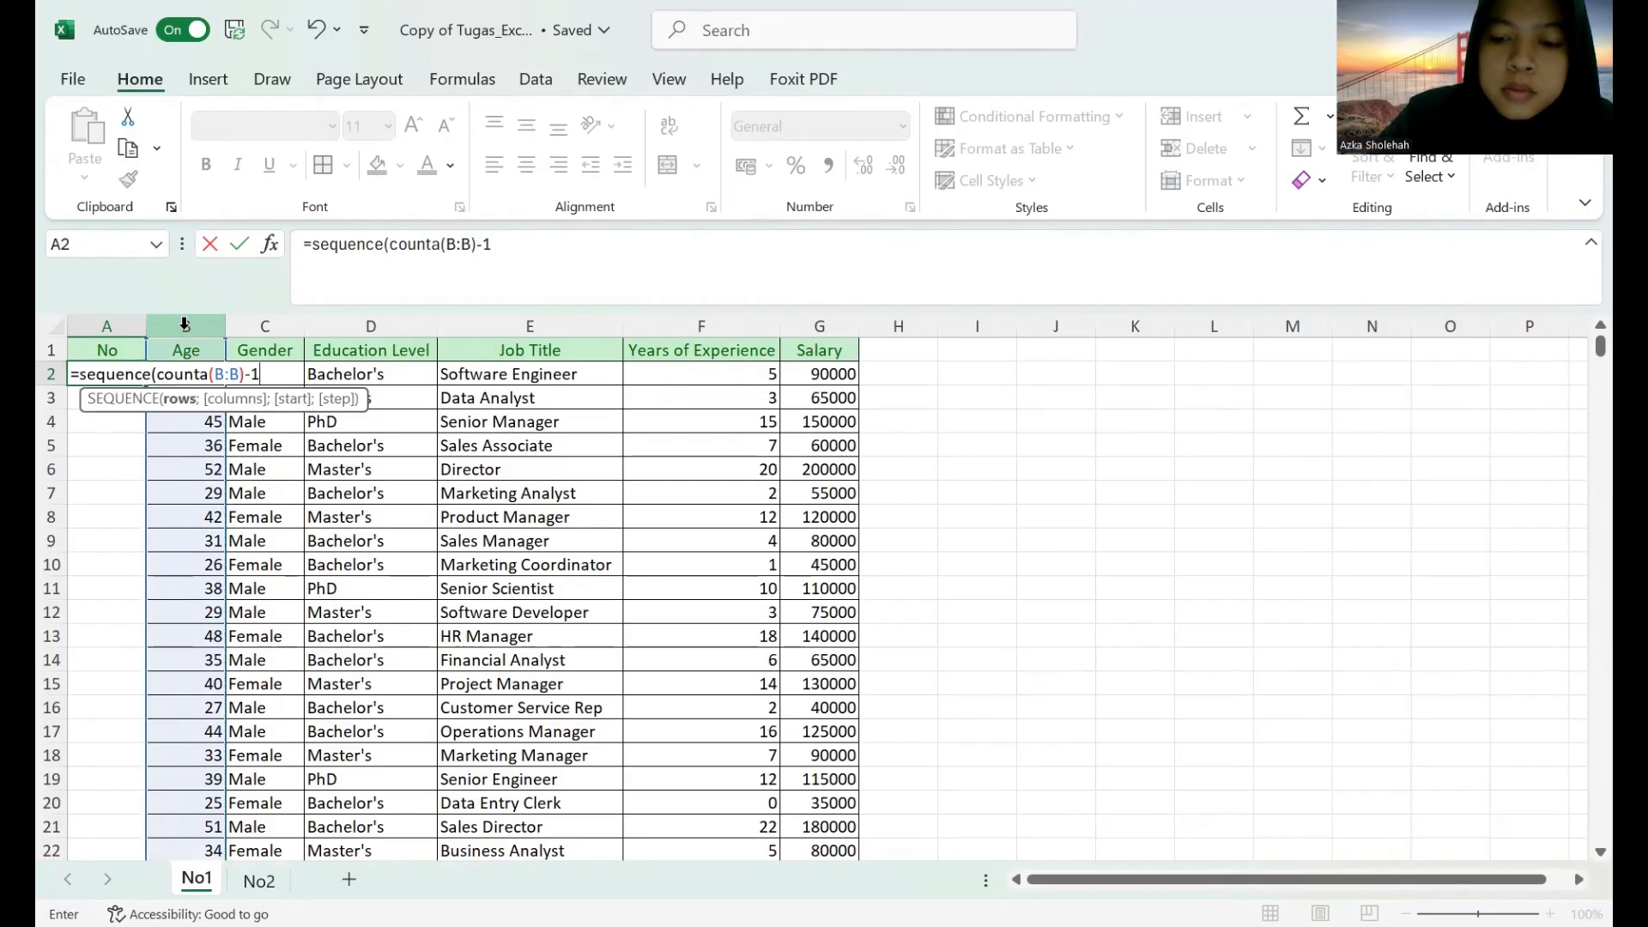
{"action": "type", "text": "_"}
{"action": "key", "text": "Return"}
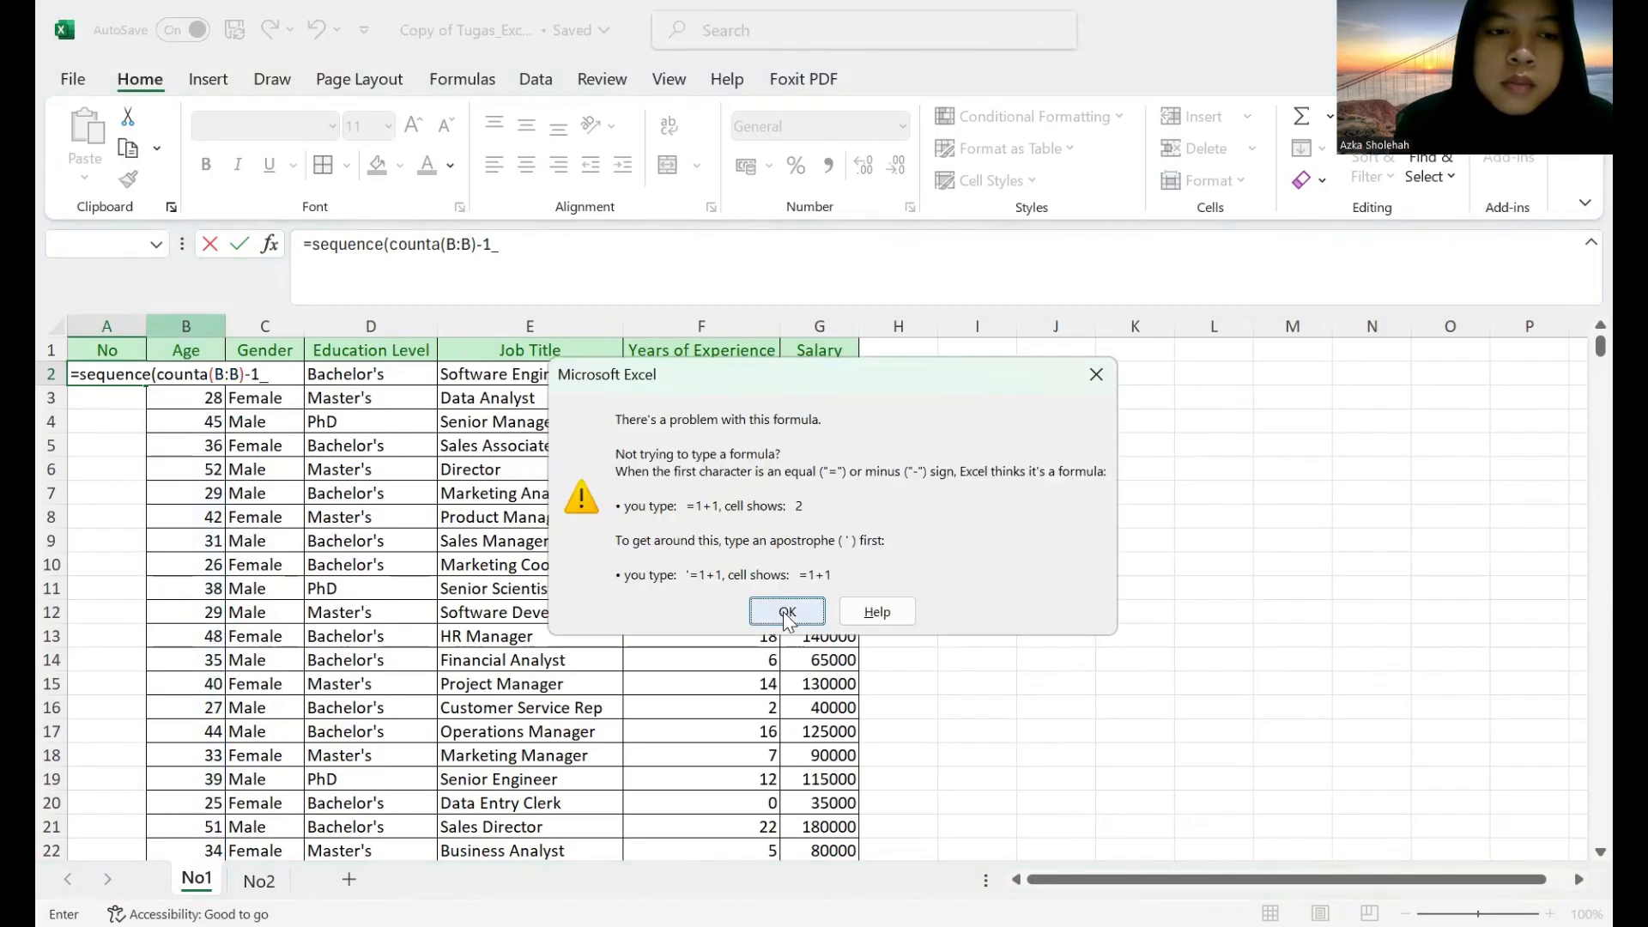
{"action": "left_click", "coordinate": [782, 612]}
{"action": "left_click", "coordinate": [277, 378]}
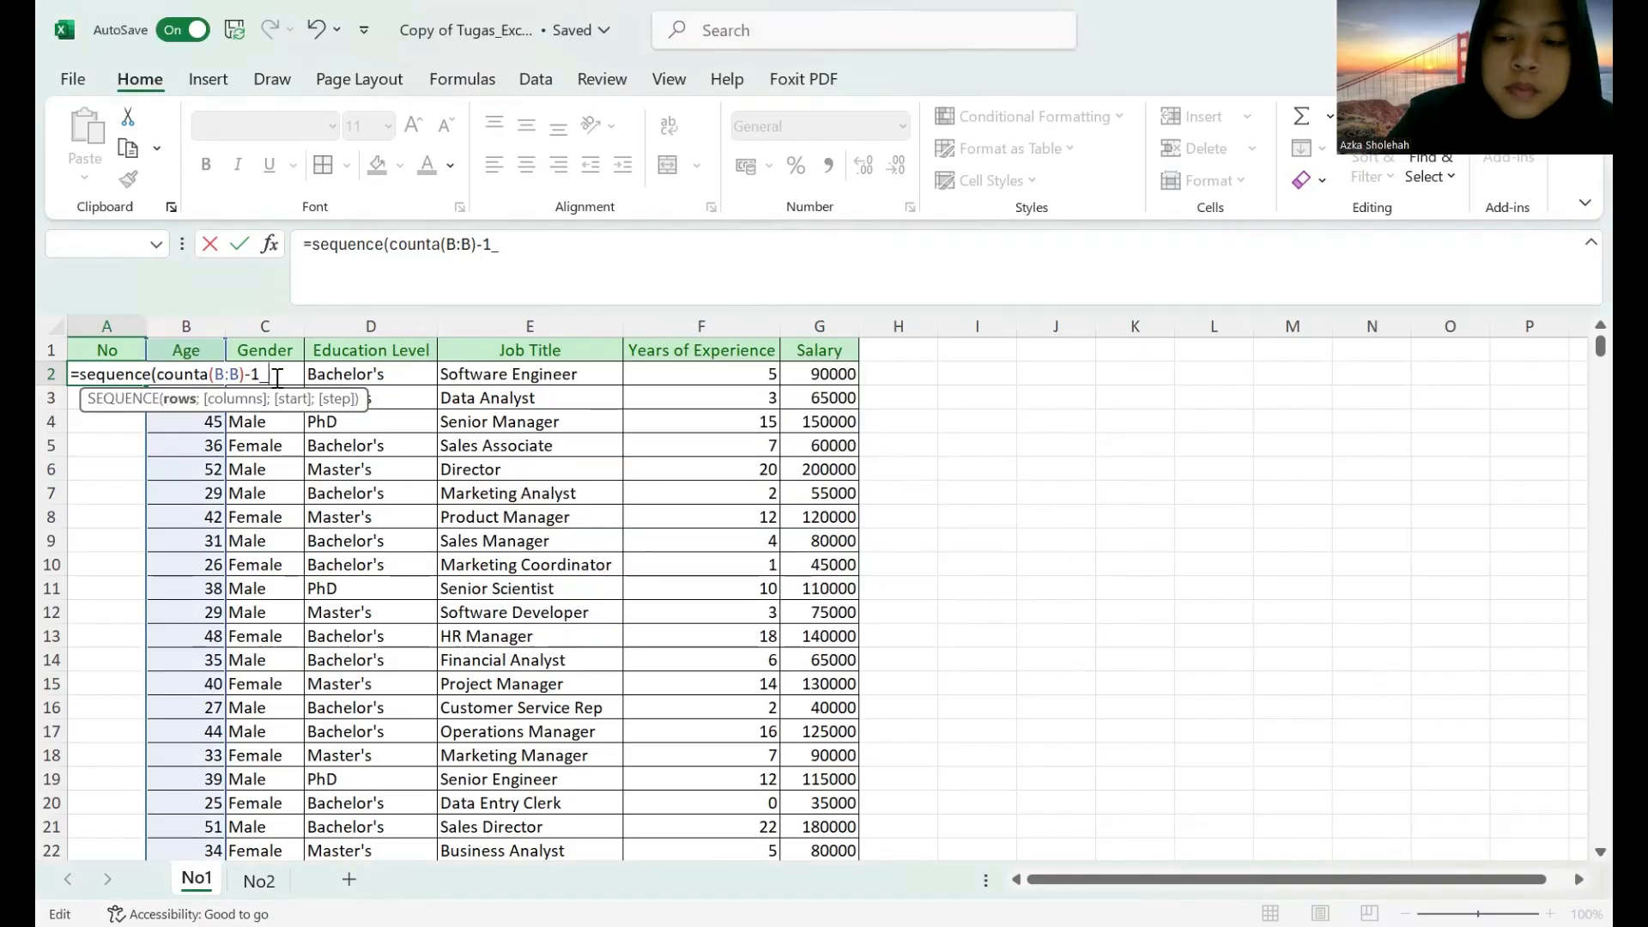
{"action": "key", "text": "BackSpace"}
{"action": "key", "text": "Return"}
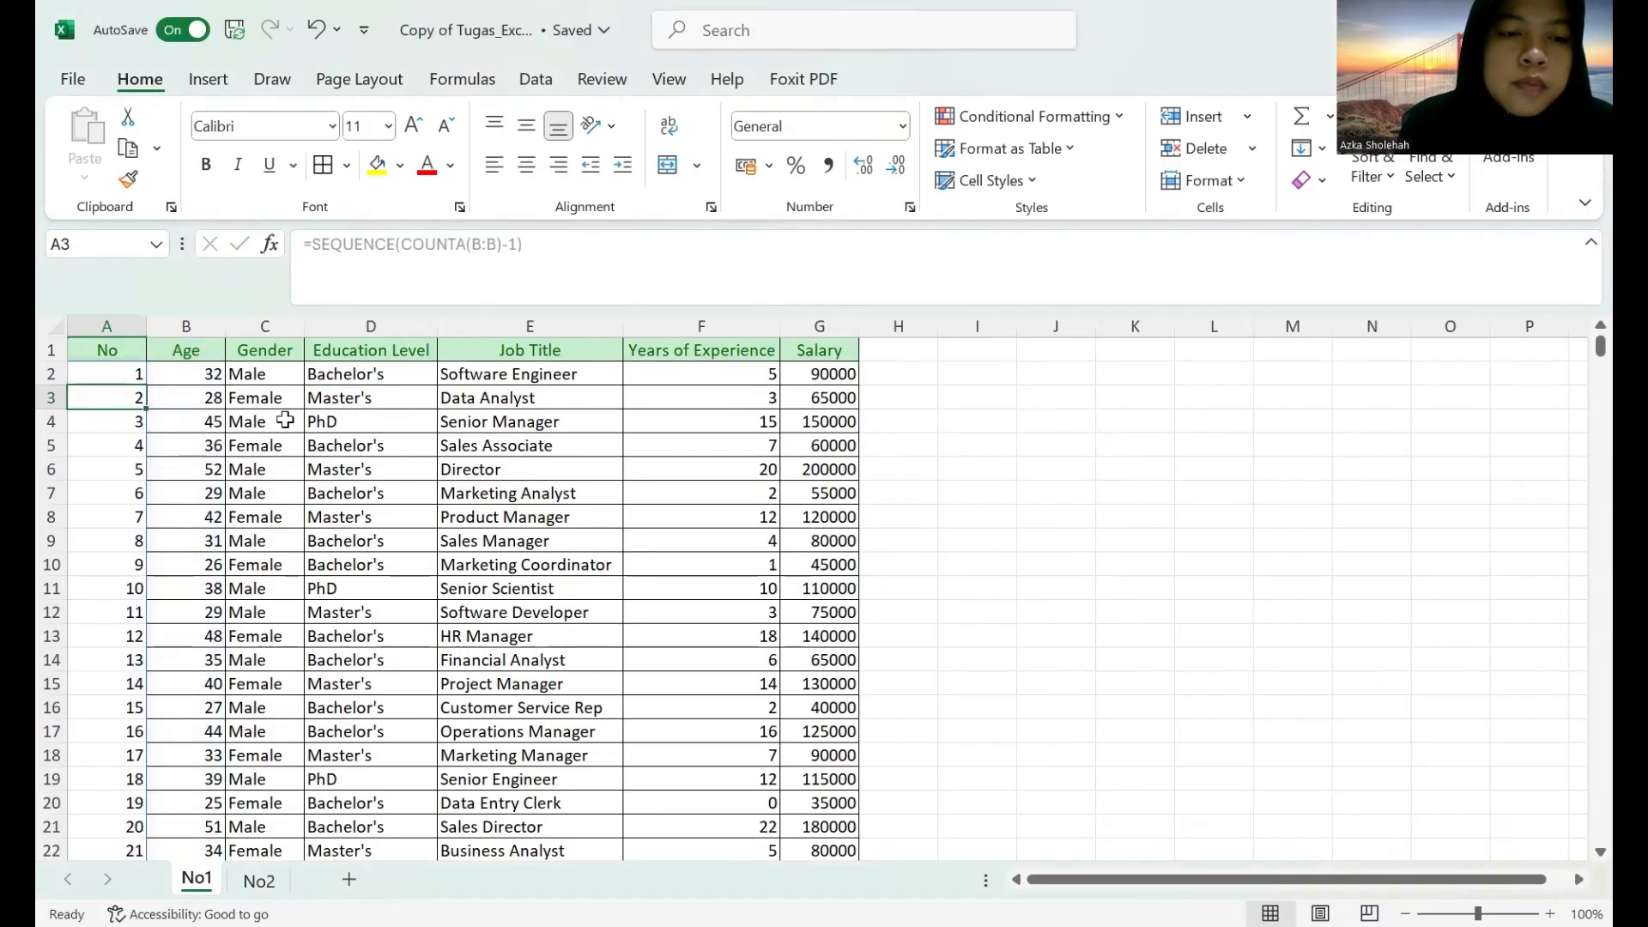
{"action": "left_click_drag", "start_coordinate": [148, 338], "coordinate": [129, 326]}
Delete the blank row 174 from the salary table.
{"action": "scroll", "coordinate": [174, 427], "scroll_direction": "down", "scroll_amount": 6}
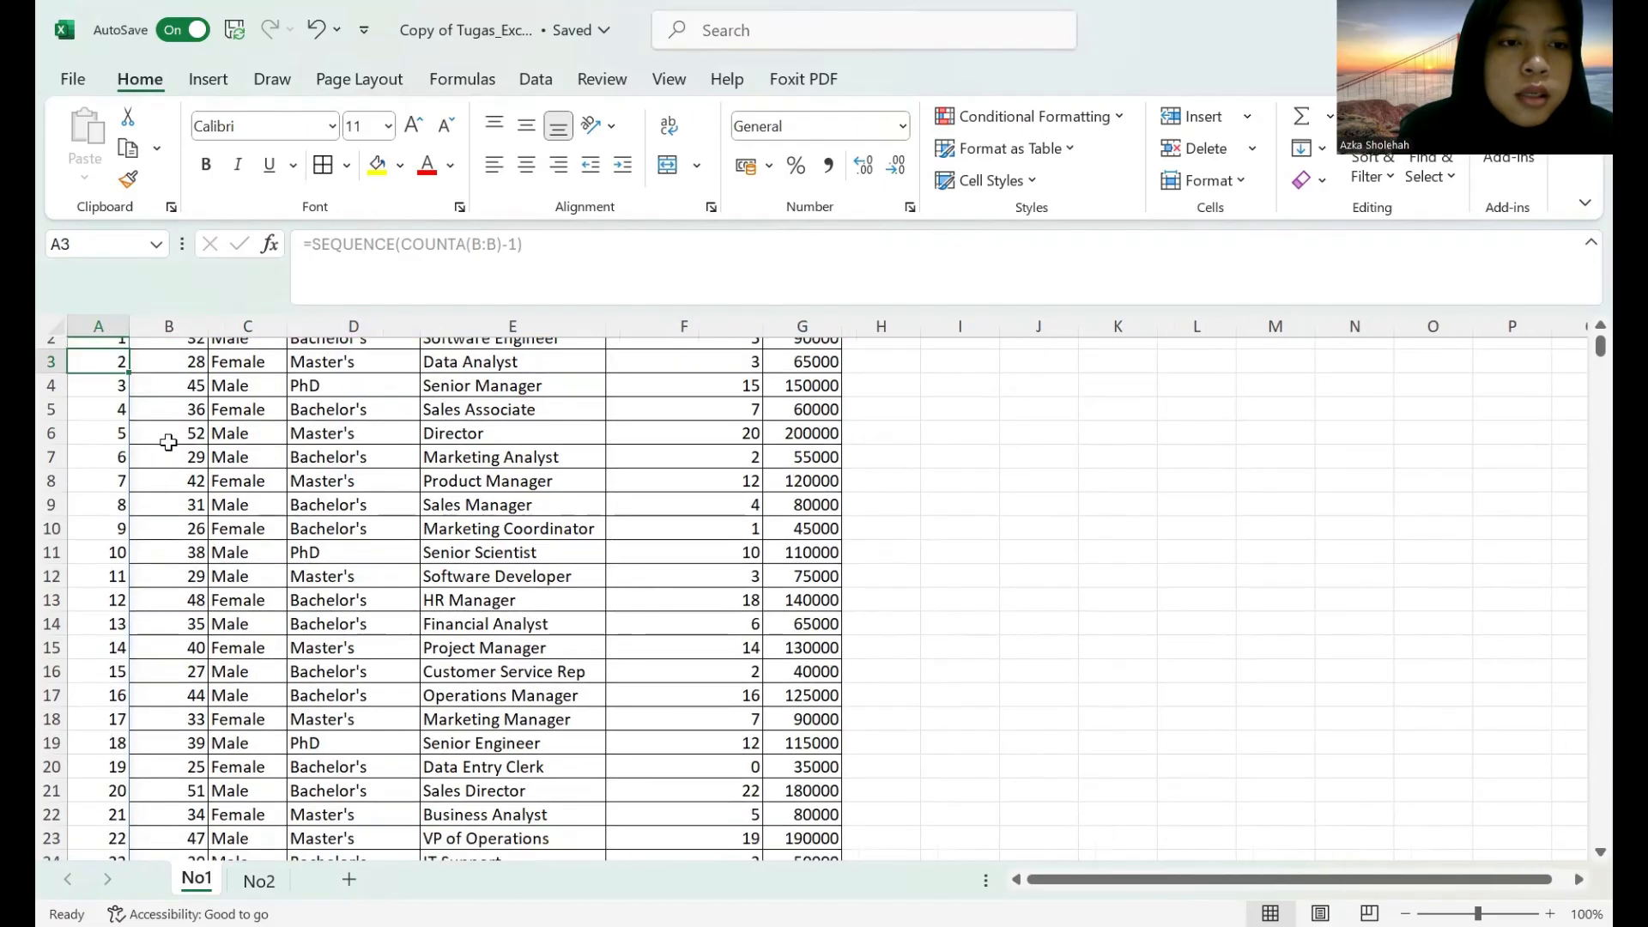
{"action": "scroll", "coordinate": [167, 447], "scroll_direction": "down", "scroll_amount": 10}
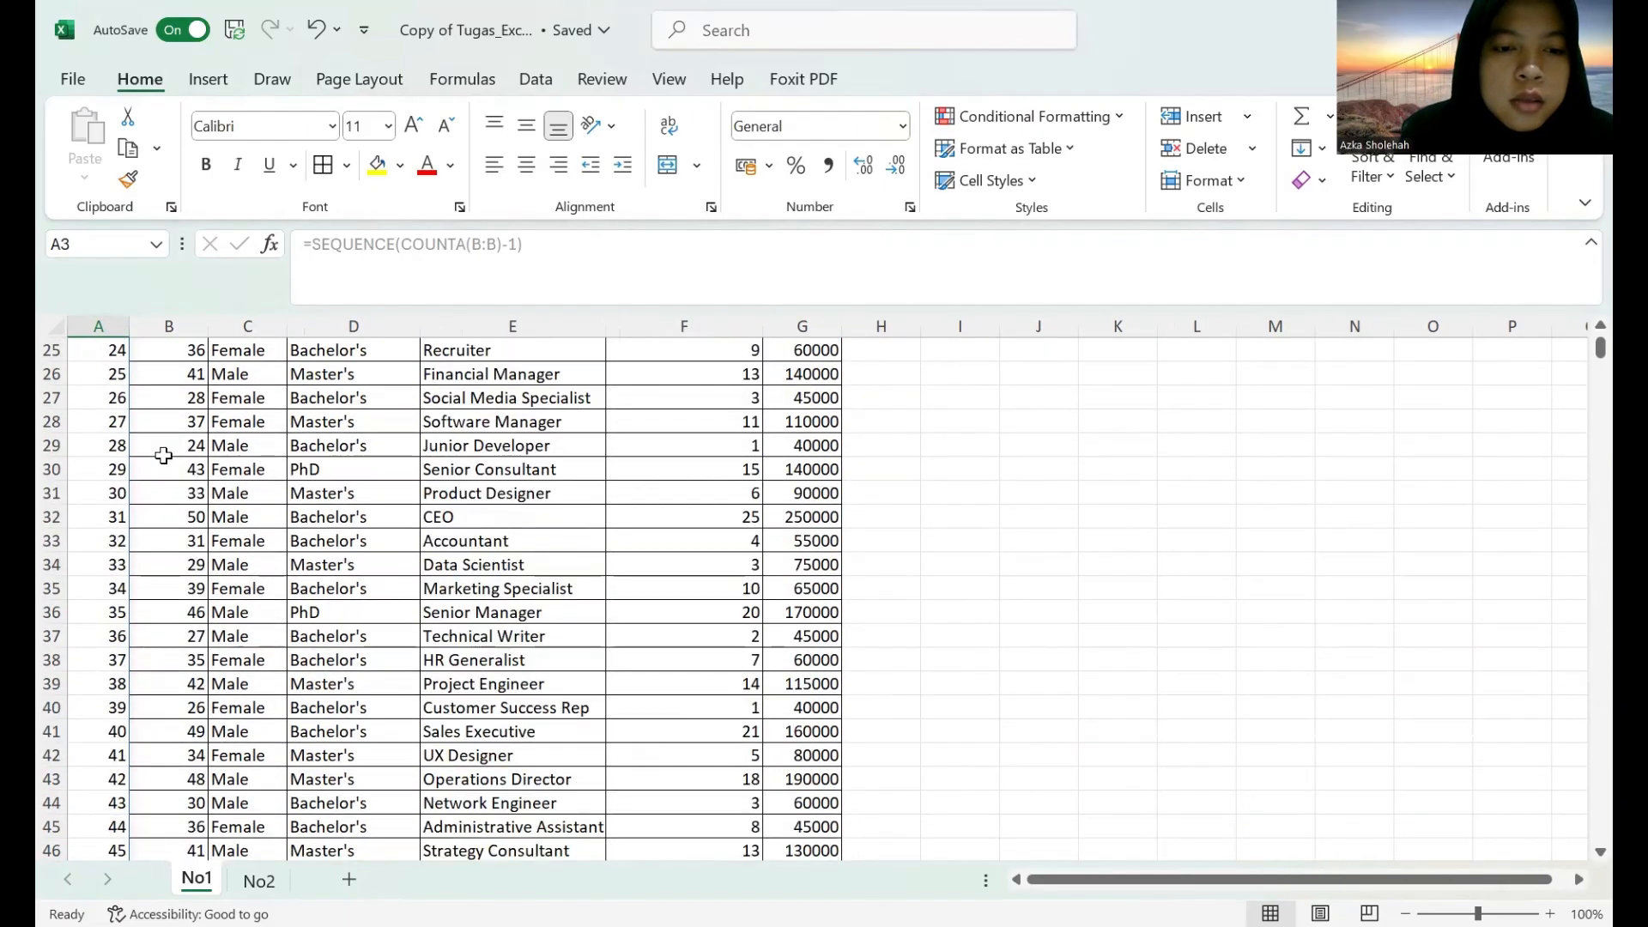
{"action": "scroll", "coordinate": [155, 521], "scroll_direction": "down", "scroll_amount": 18}
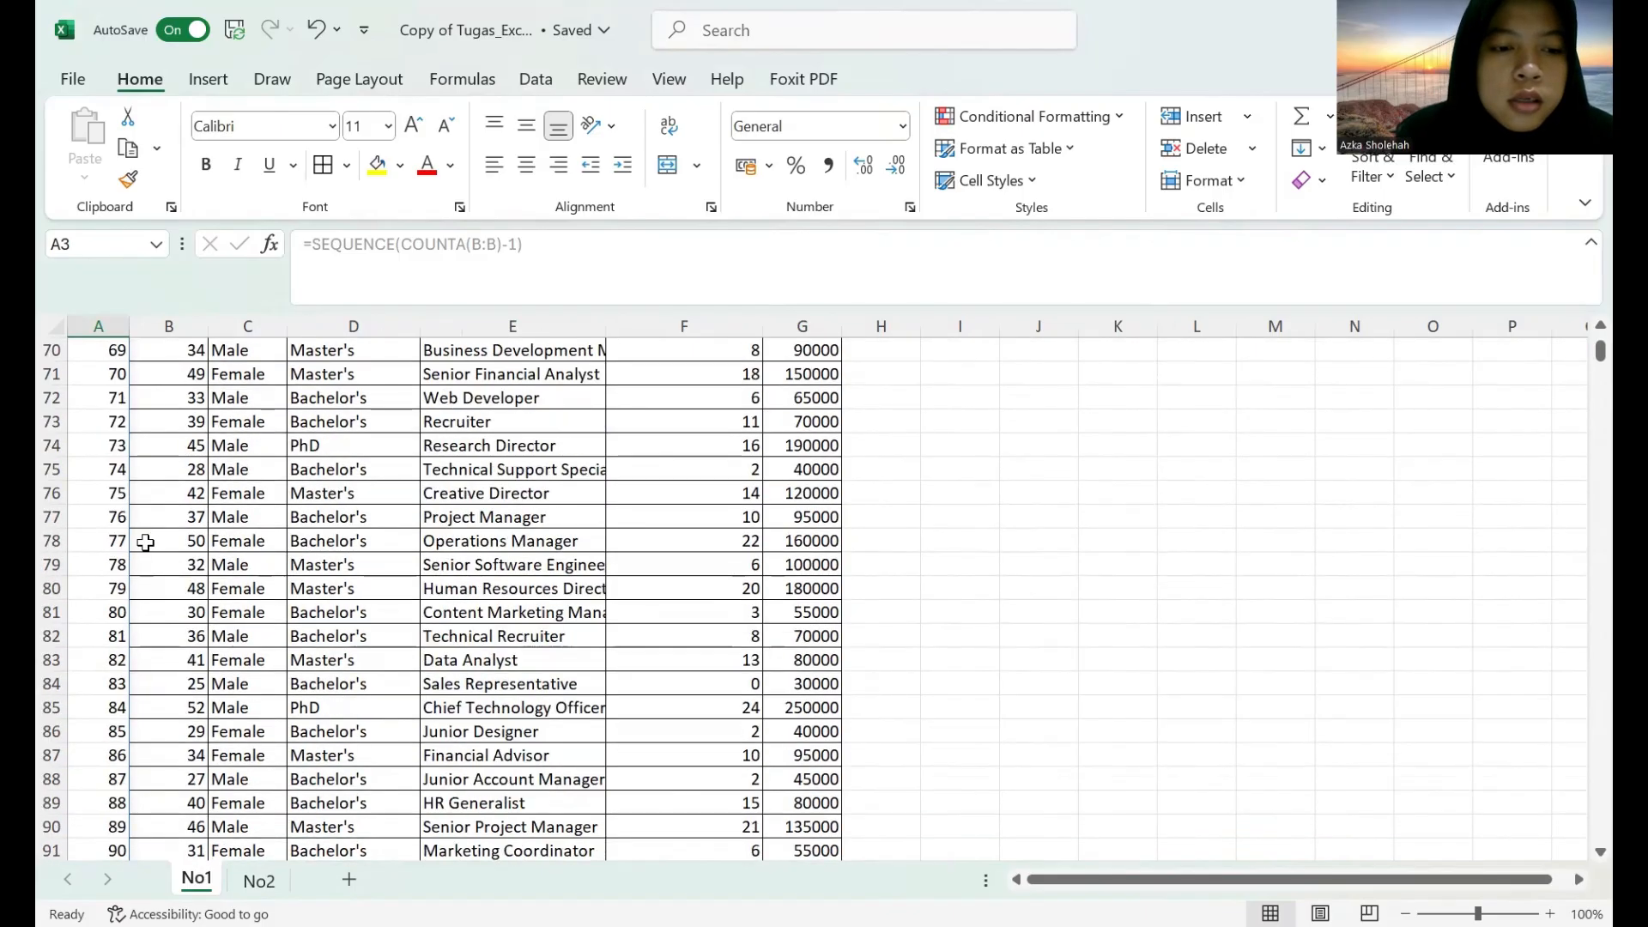
{"action": "scroll", "coordinate": [143, 547], "scroll_direction": "down", "scroll_amount": 14}
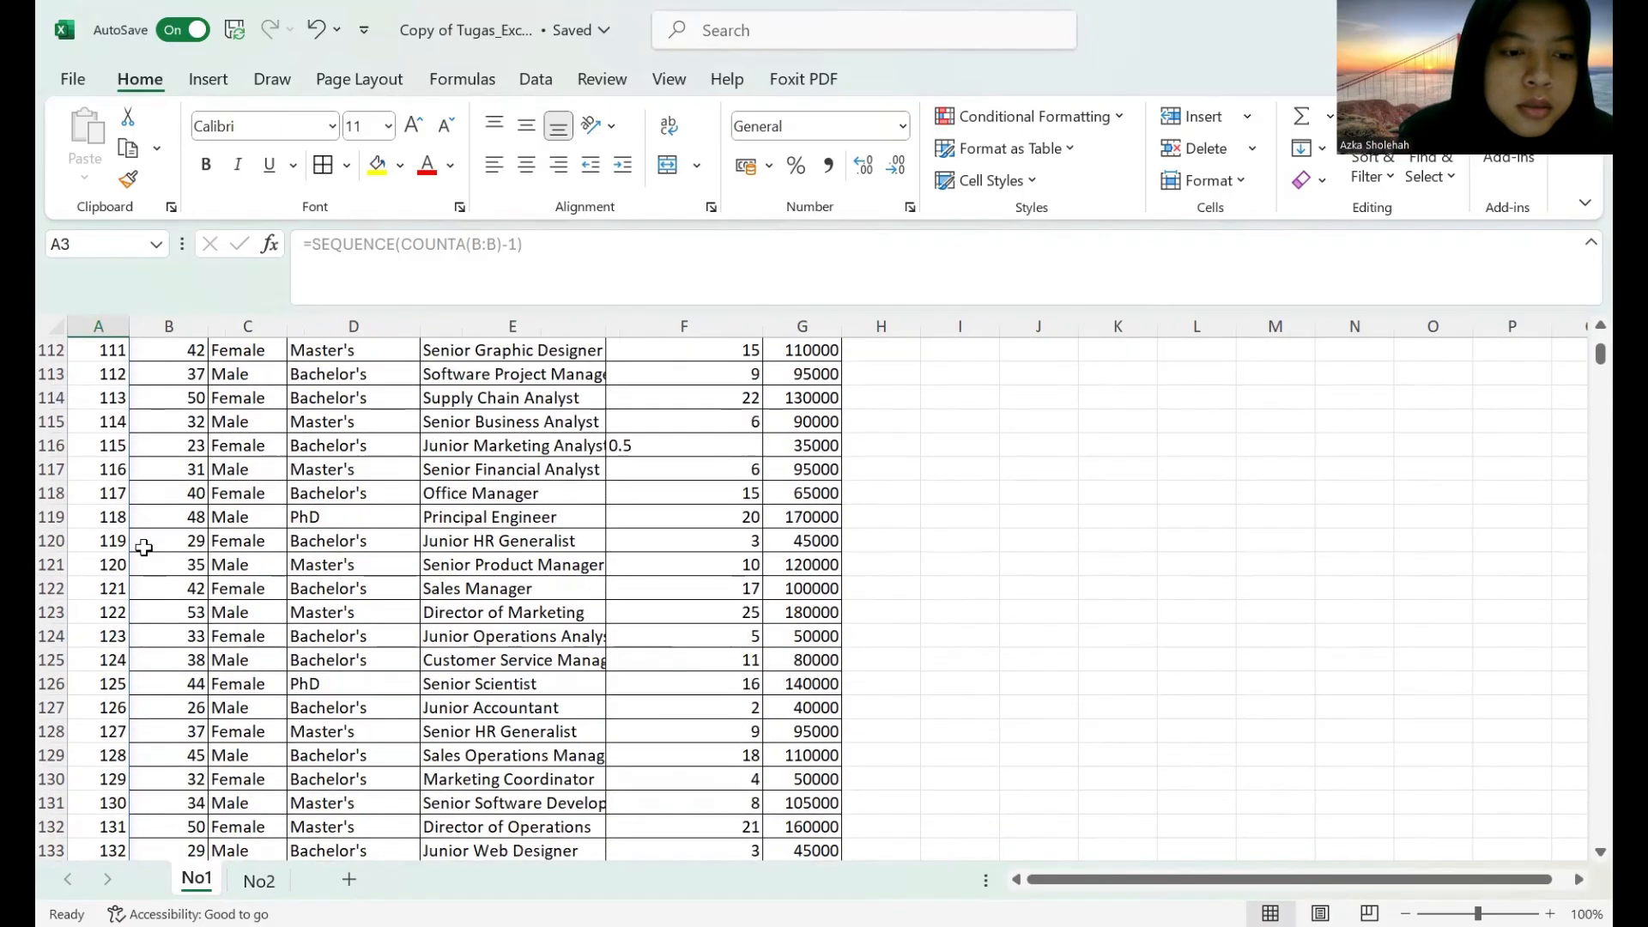
{"action": "scroll", "coordinate": [144, 547], "scroll_direction": "down", "scroll_amount": 5}
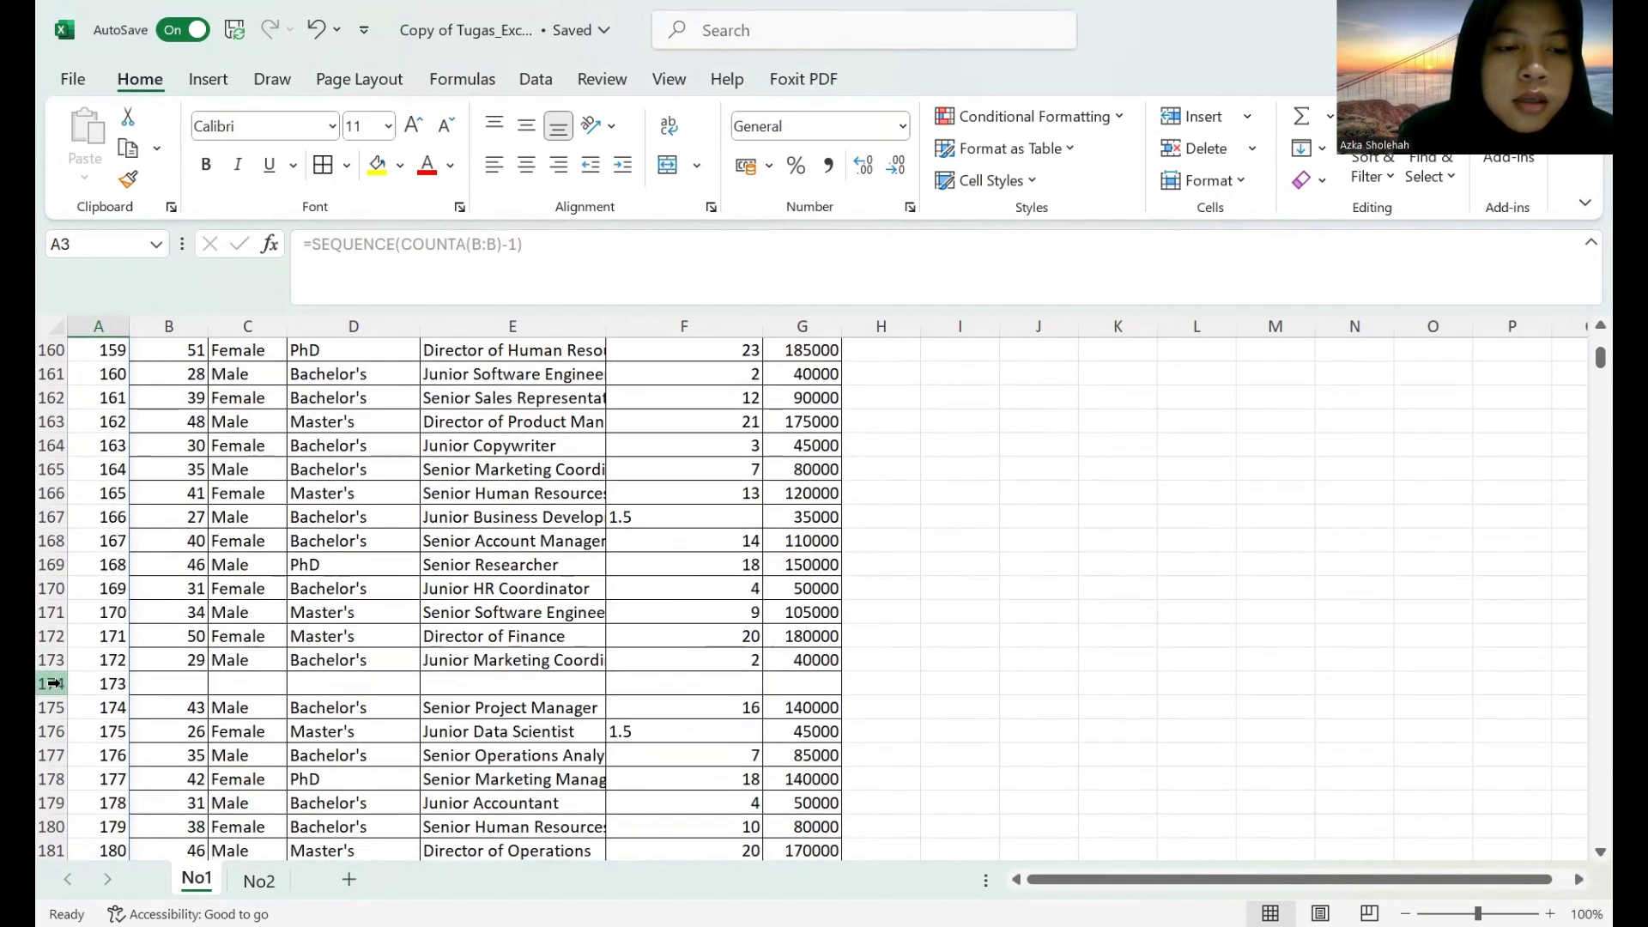
{"action": "left_click", "coordinate": [53, 683]}
{"action": "right_click", "coordinate": [53, 683]}
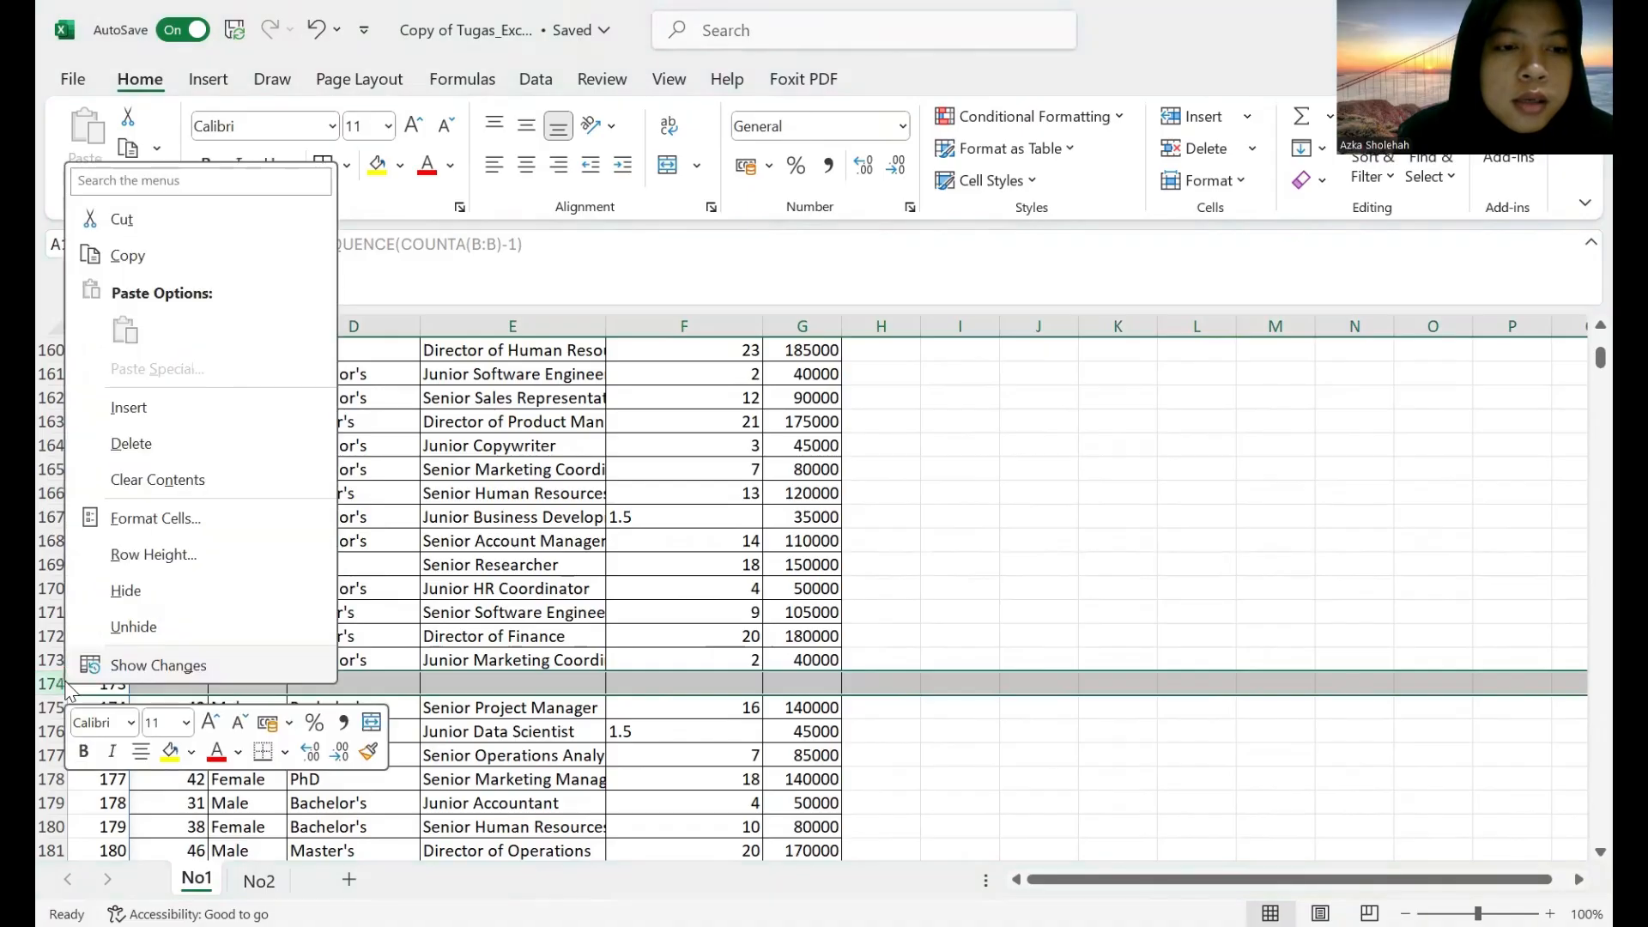
{"action": "left_click", "coordinate": [118, 448]}
Delete the blank row 261 from the salary table.
{"action": "scroll", "coordinate": [127, 642], "scroll_direction": "down", "scroll_amount": 17}
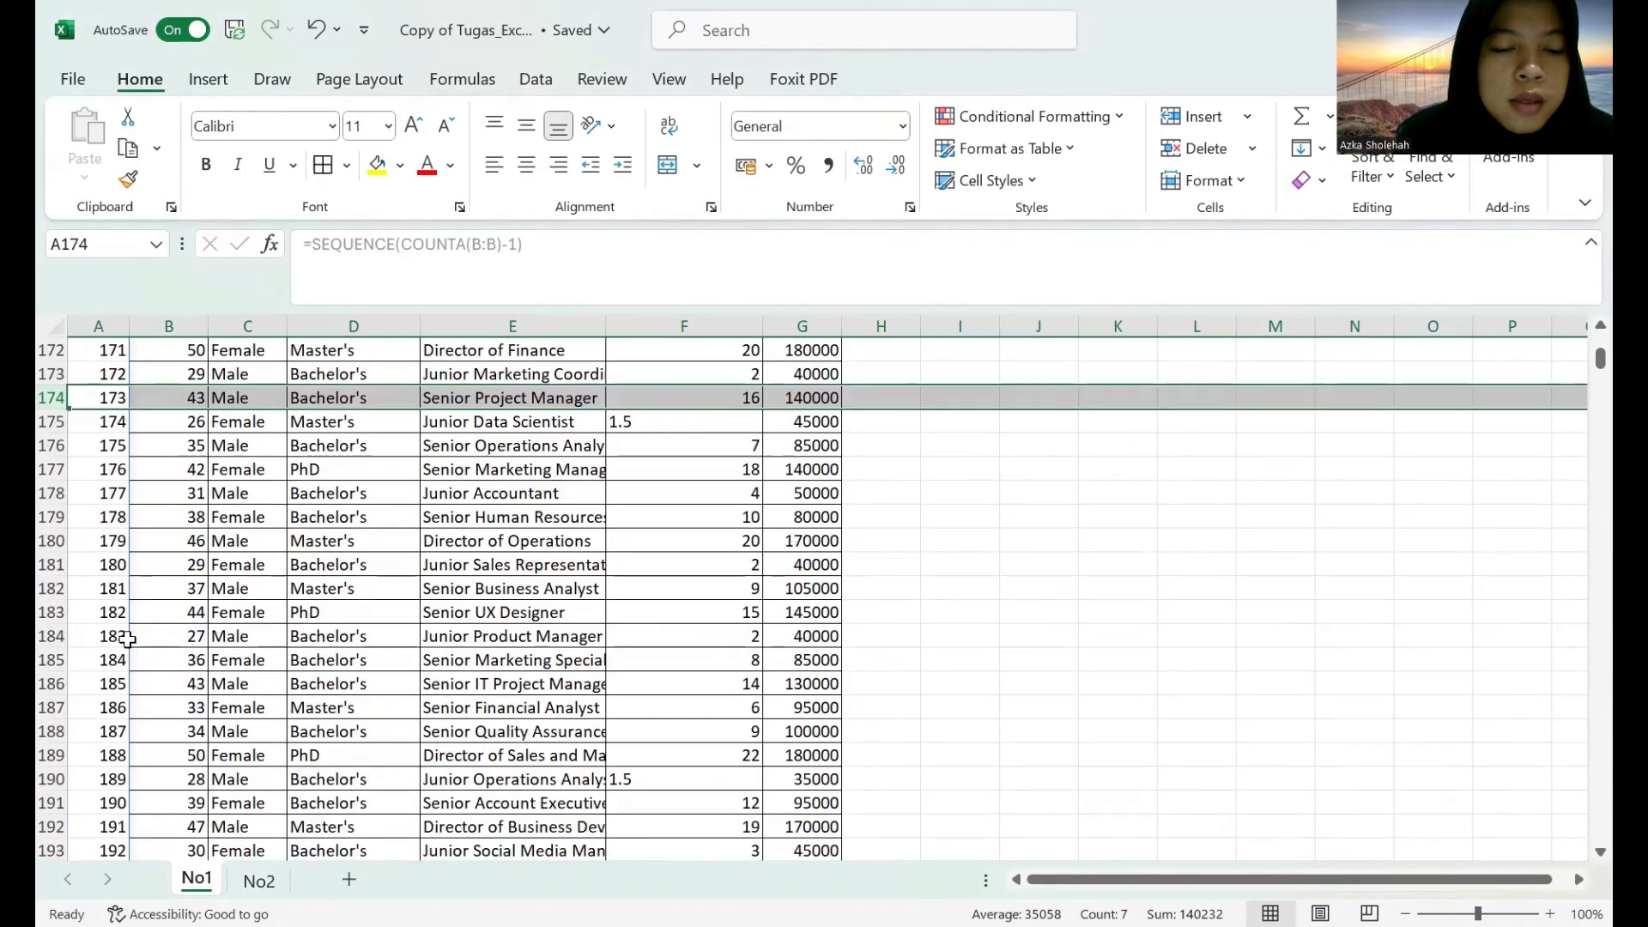
{"action": "scroll", "coordinate": [127, 639], "scroll_direction": "down", "scroll_amount": 8}
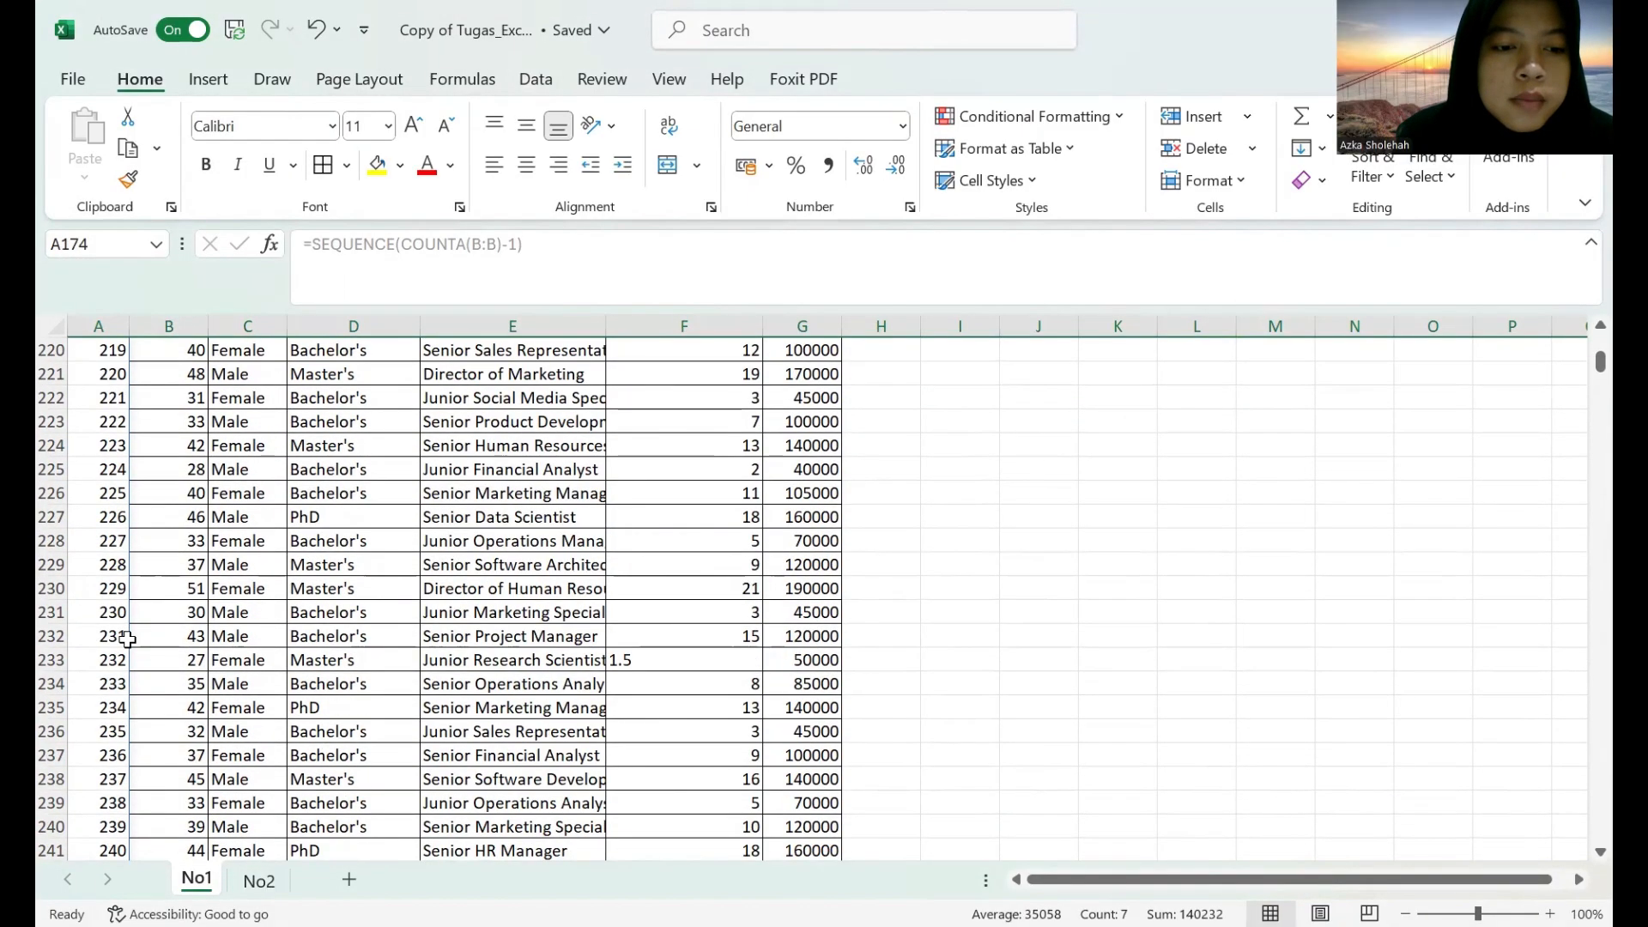
{"action": "scroll", "coordinate": [126, 640], "scroll_direction": "down", "scroll_amount": 6}
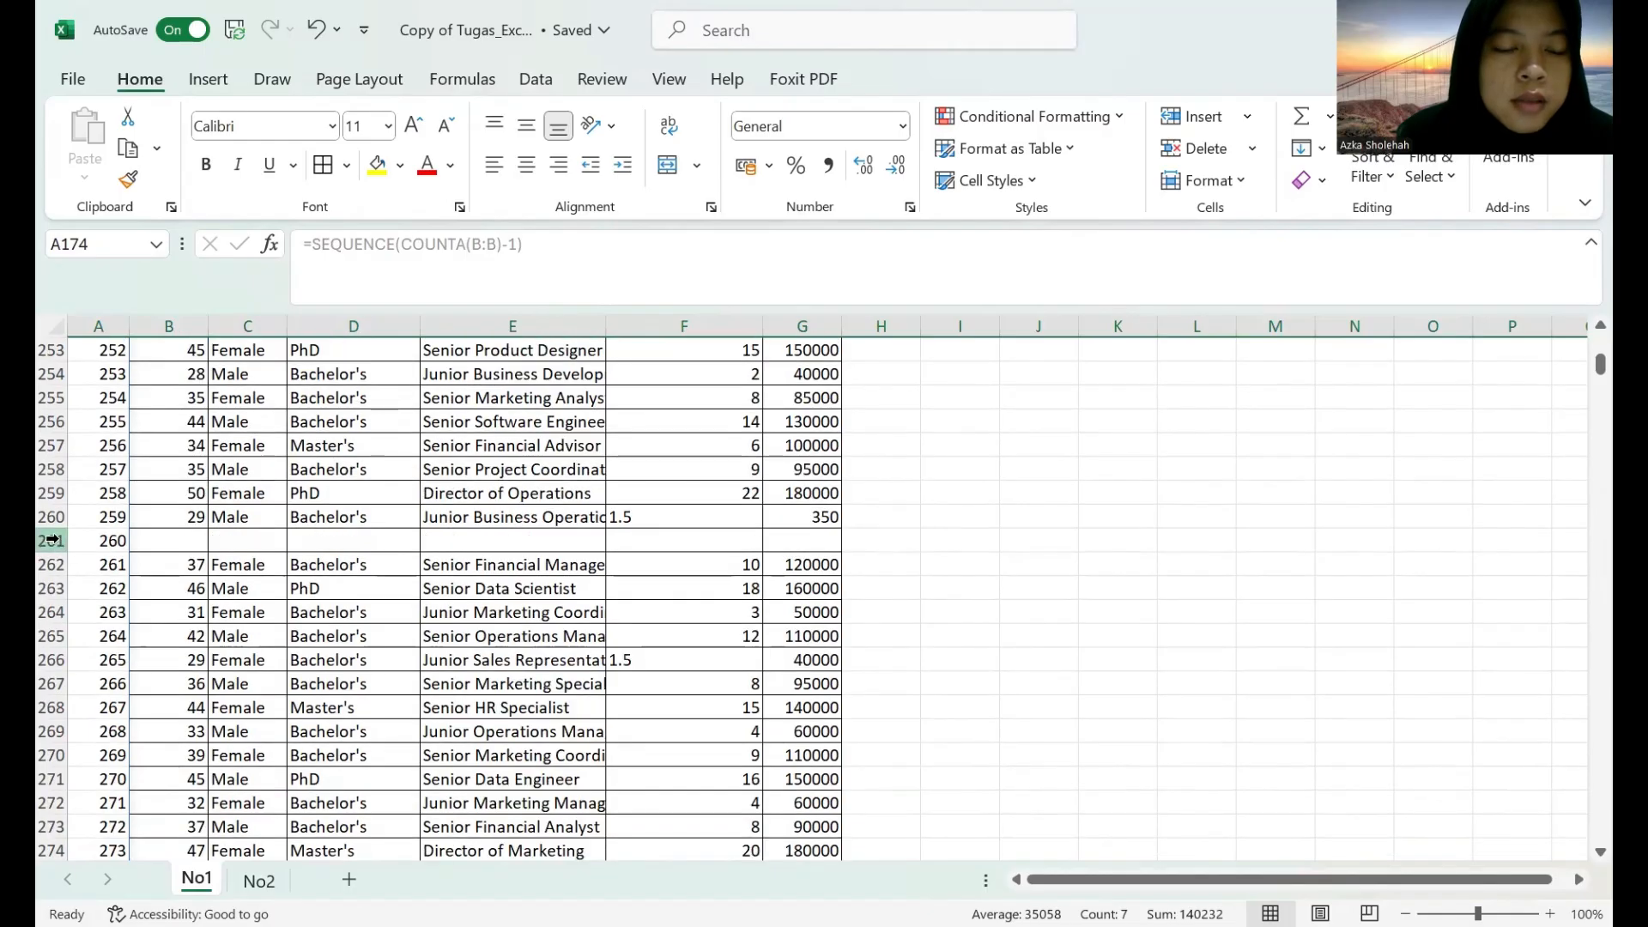
{"action": "left_click", "coordinate": [52, 540]}
{"action": "right_click", "coordinate": [52, 540]}
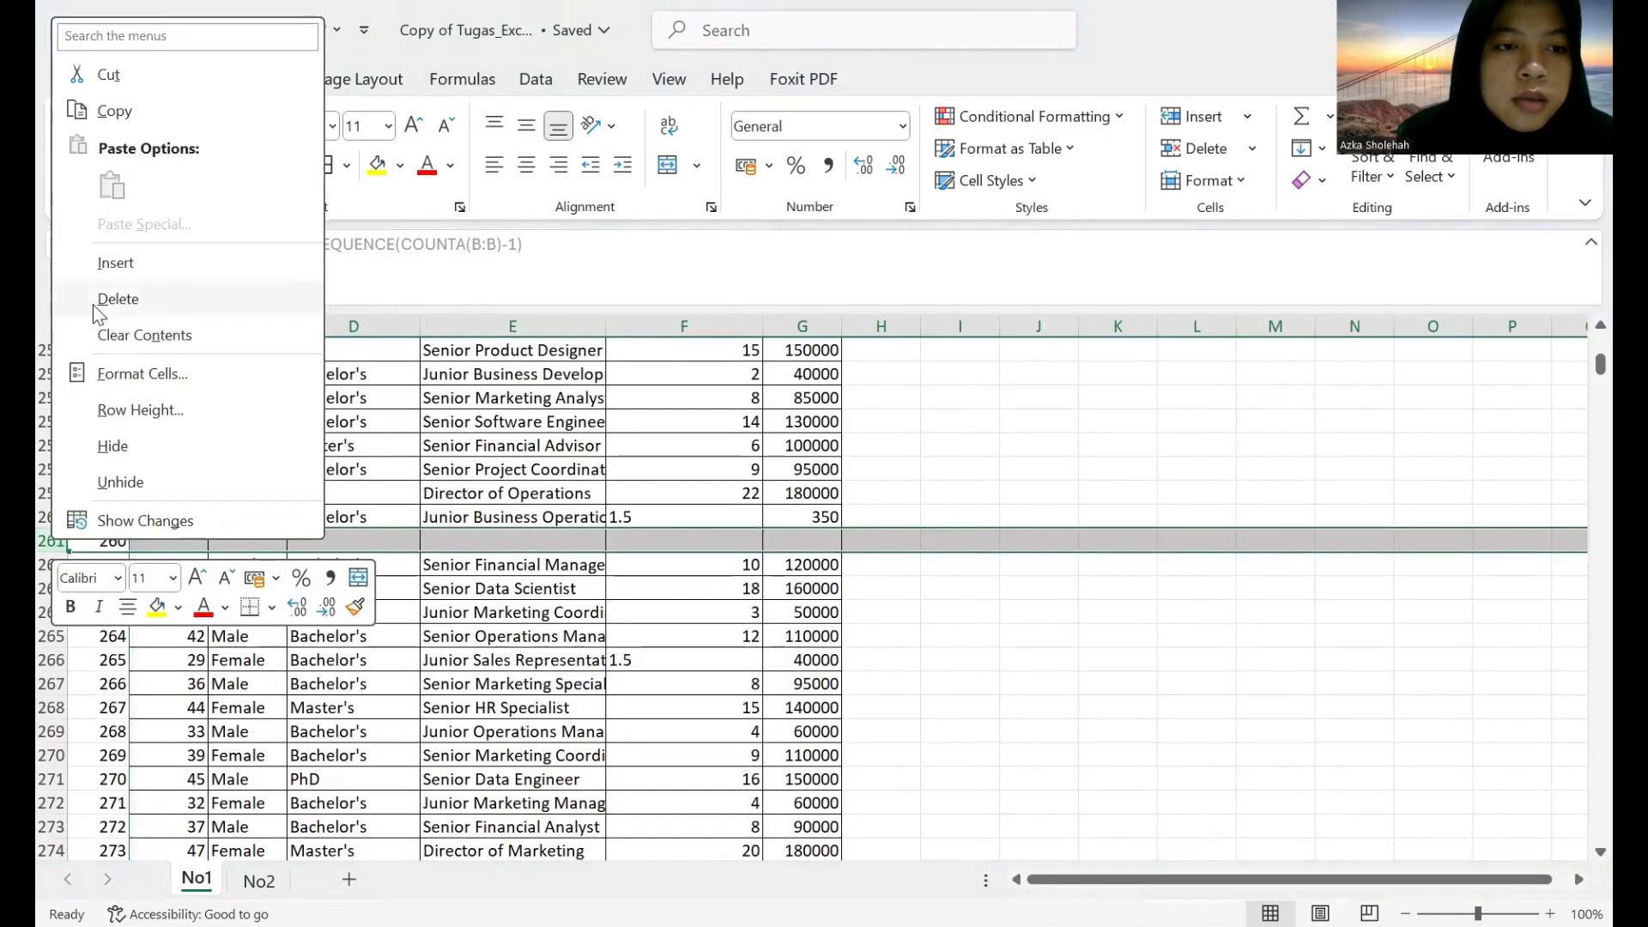
Apply All Borders to the entire No column (column A).
{"action": "scroll", "coordinate": [231, 601], "scroll_direction": "down", "scroll_amount": 20}
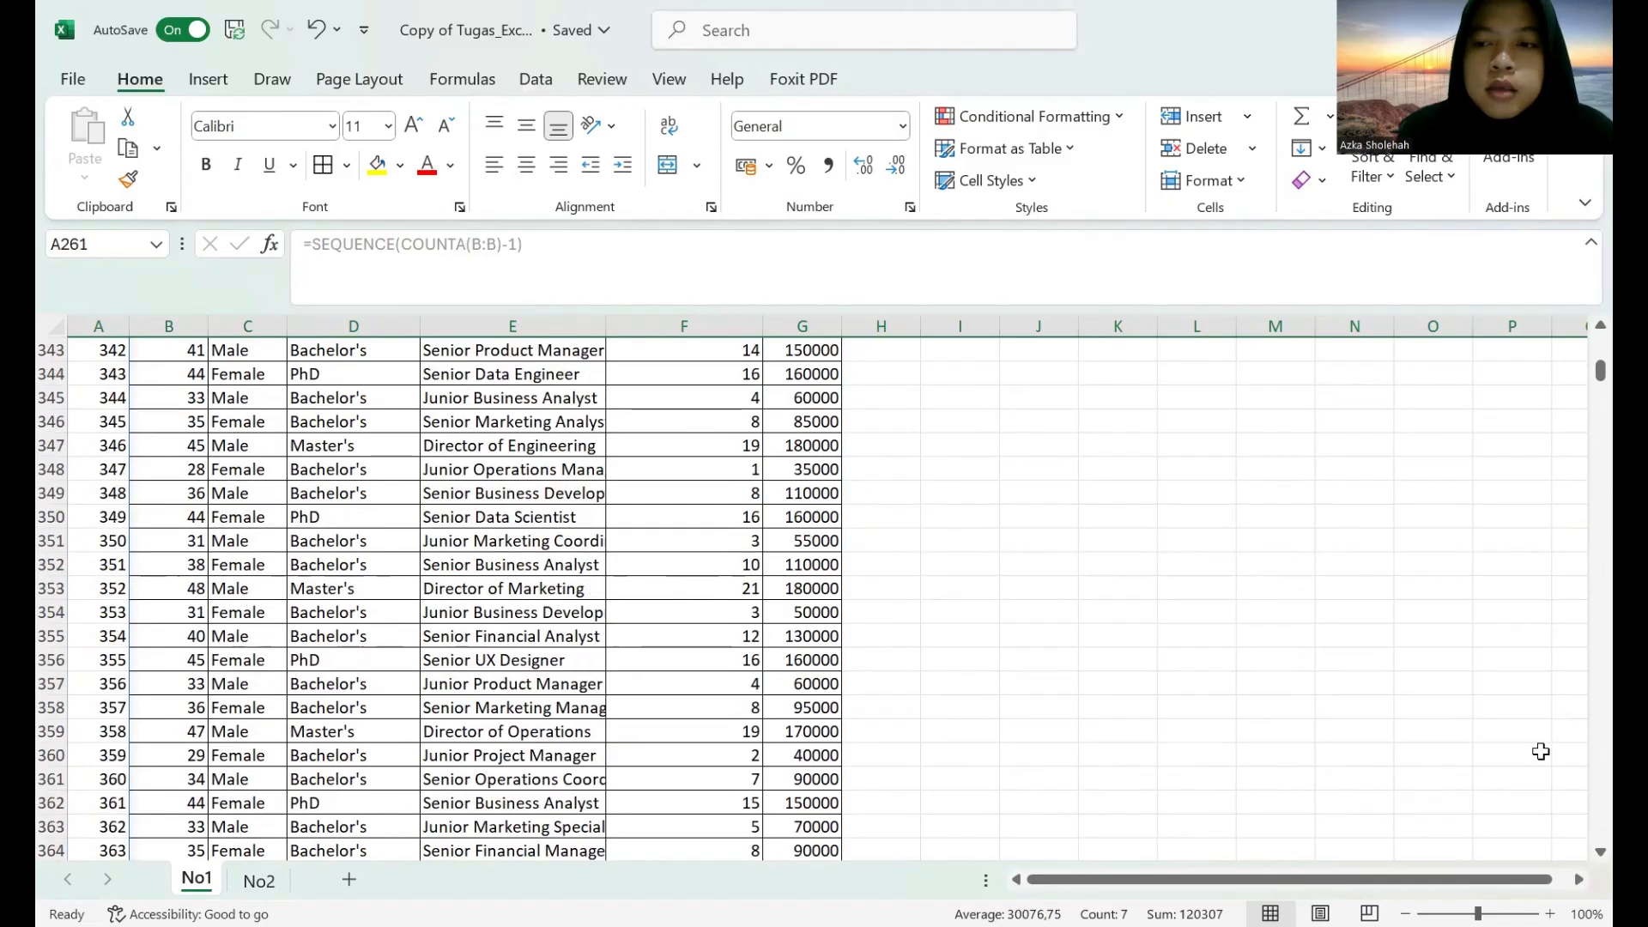
{"action": "left_click_drag", "start_coordinate": [1600, 370], "coordinate": [1600, 830]}
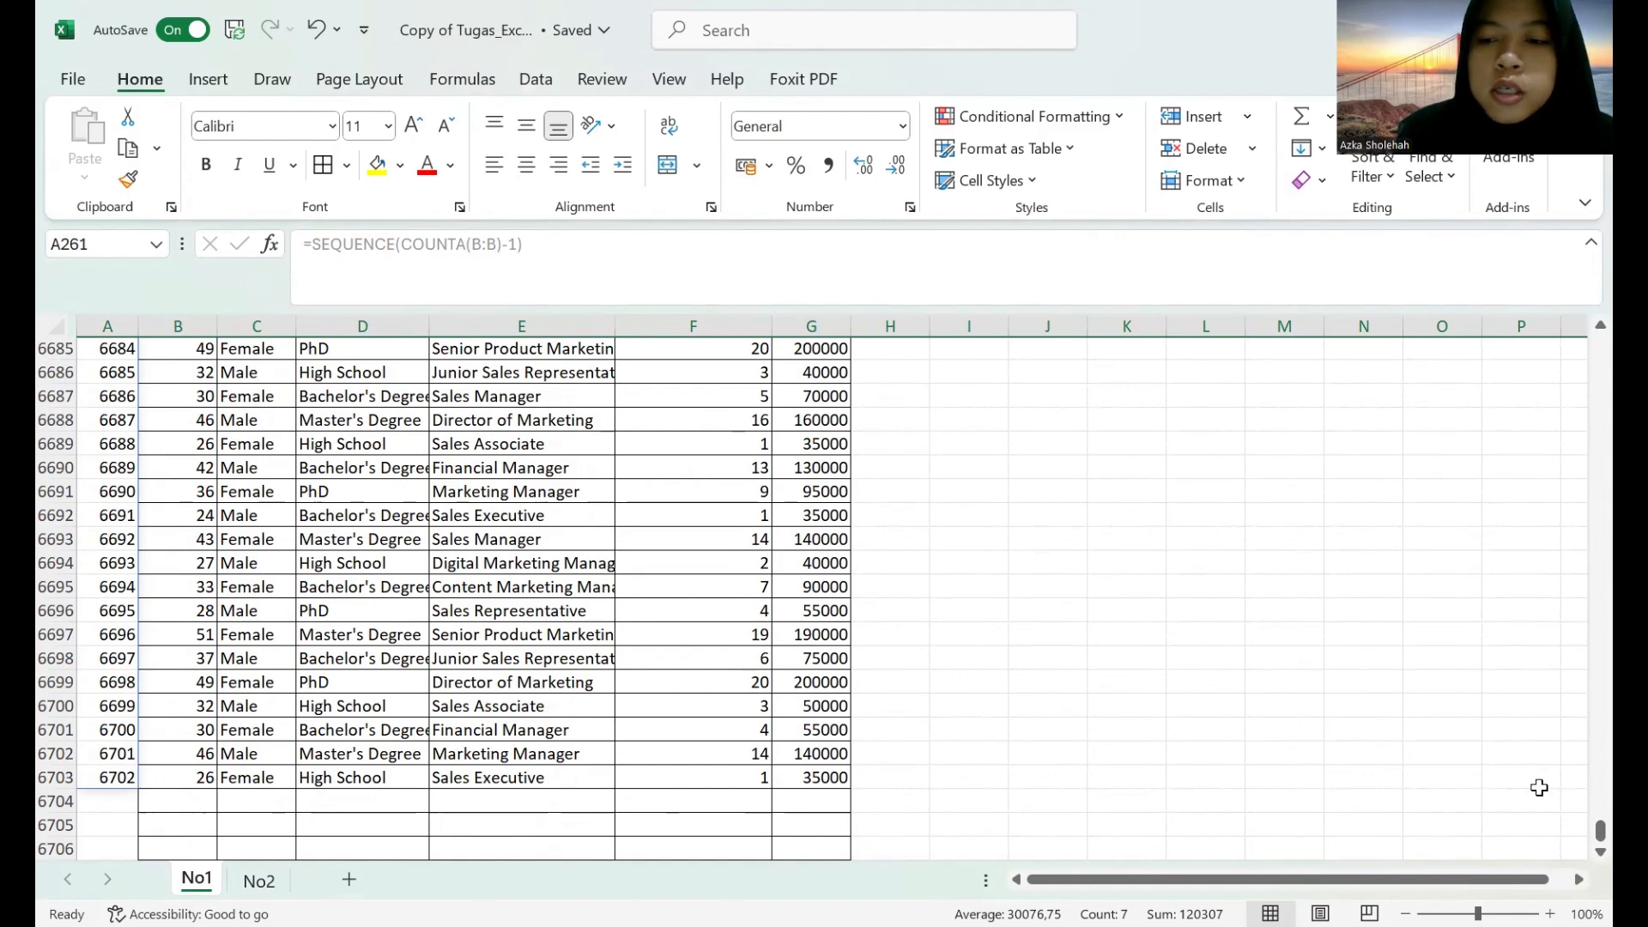
{"action": "left_click_drag", "start_coordinate": [1599, 830], "coordinate": [1573, 304]}
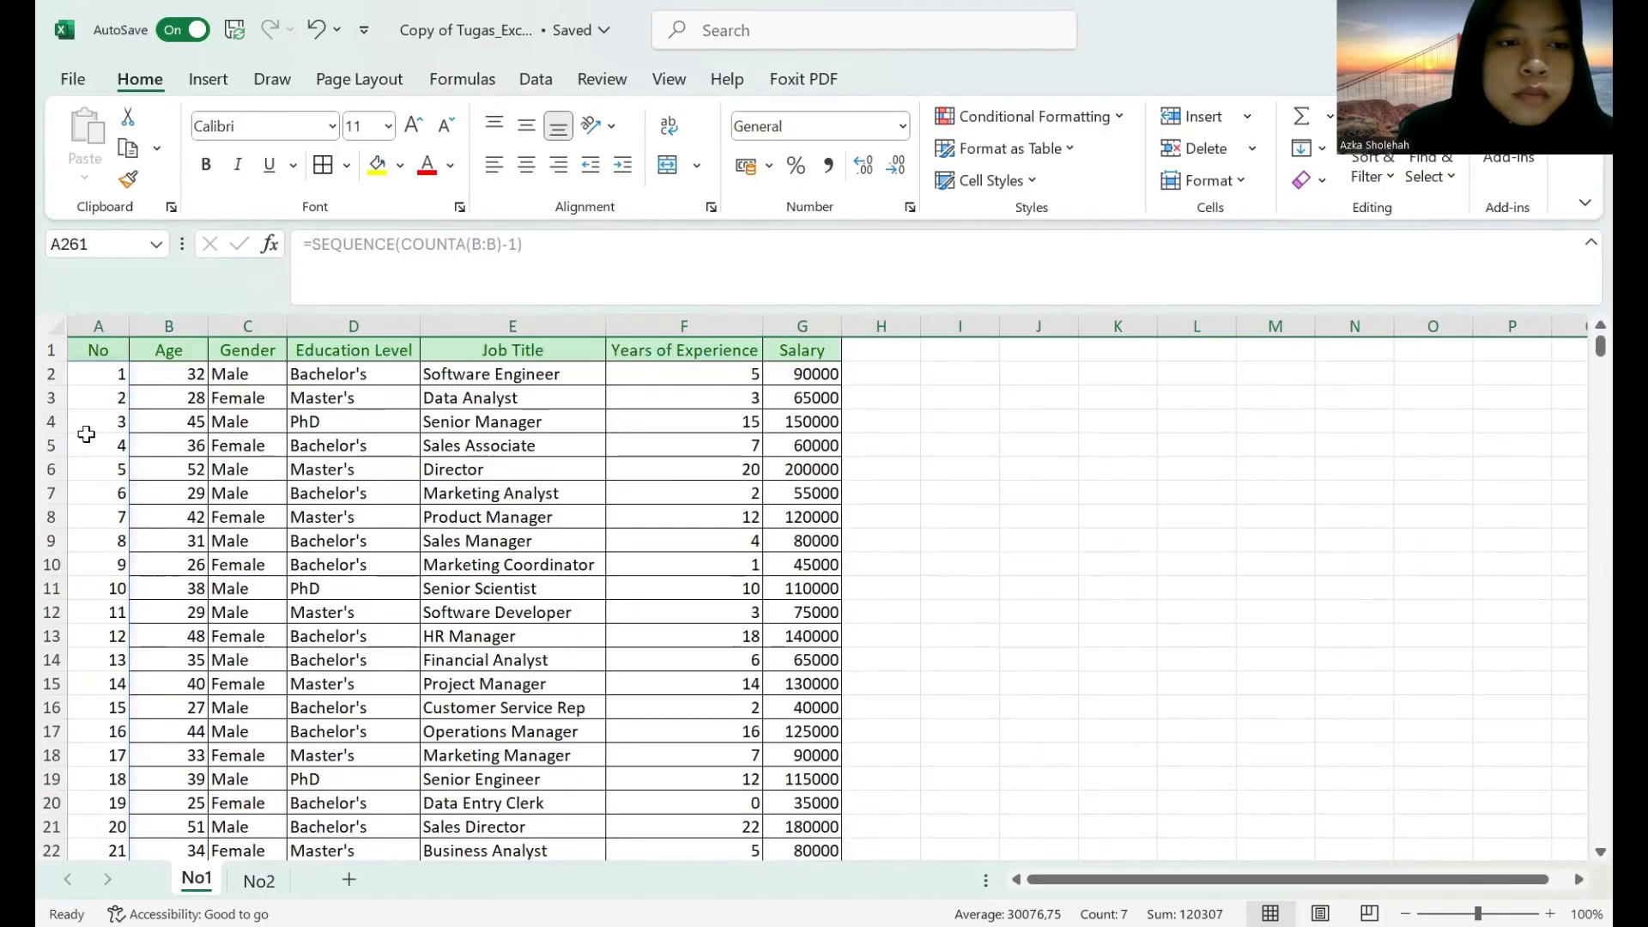
{"action": "left_click", "coordinate": [95, 325]}
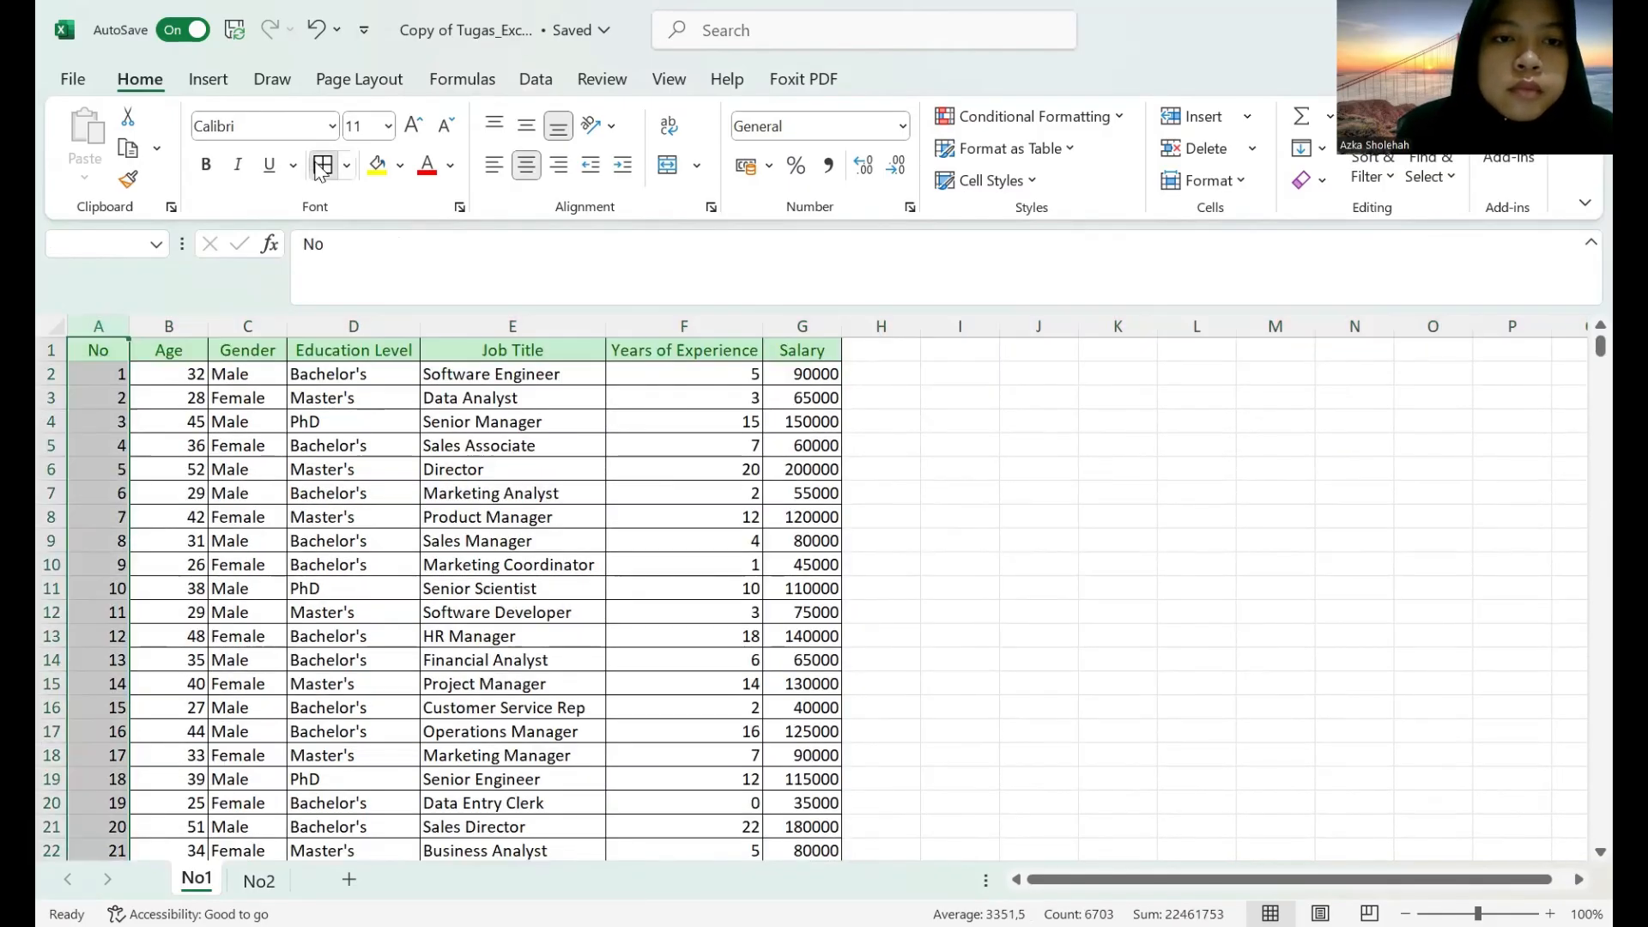
{"action": "left_click", "coordinate": [1176, 519]}
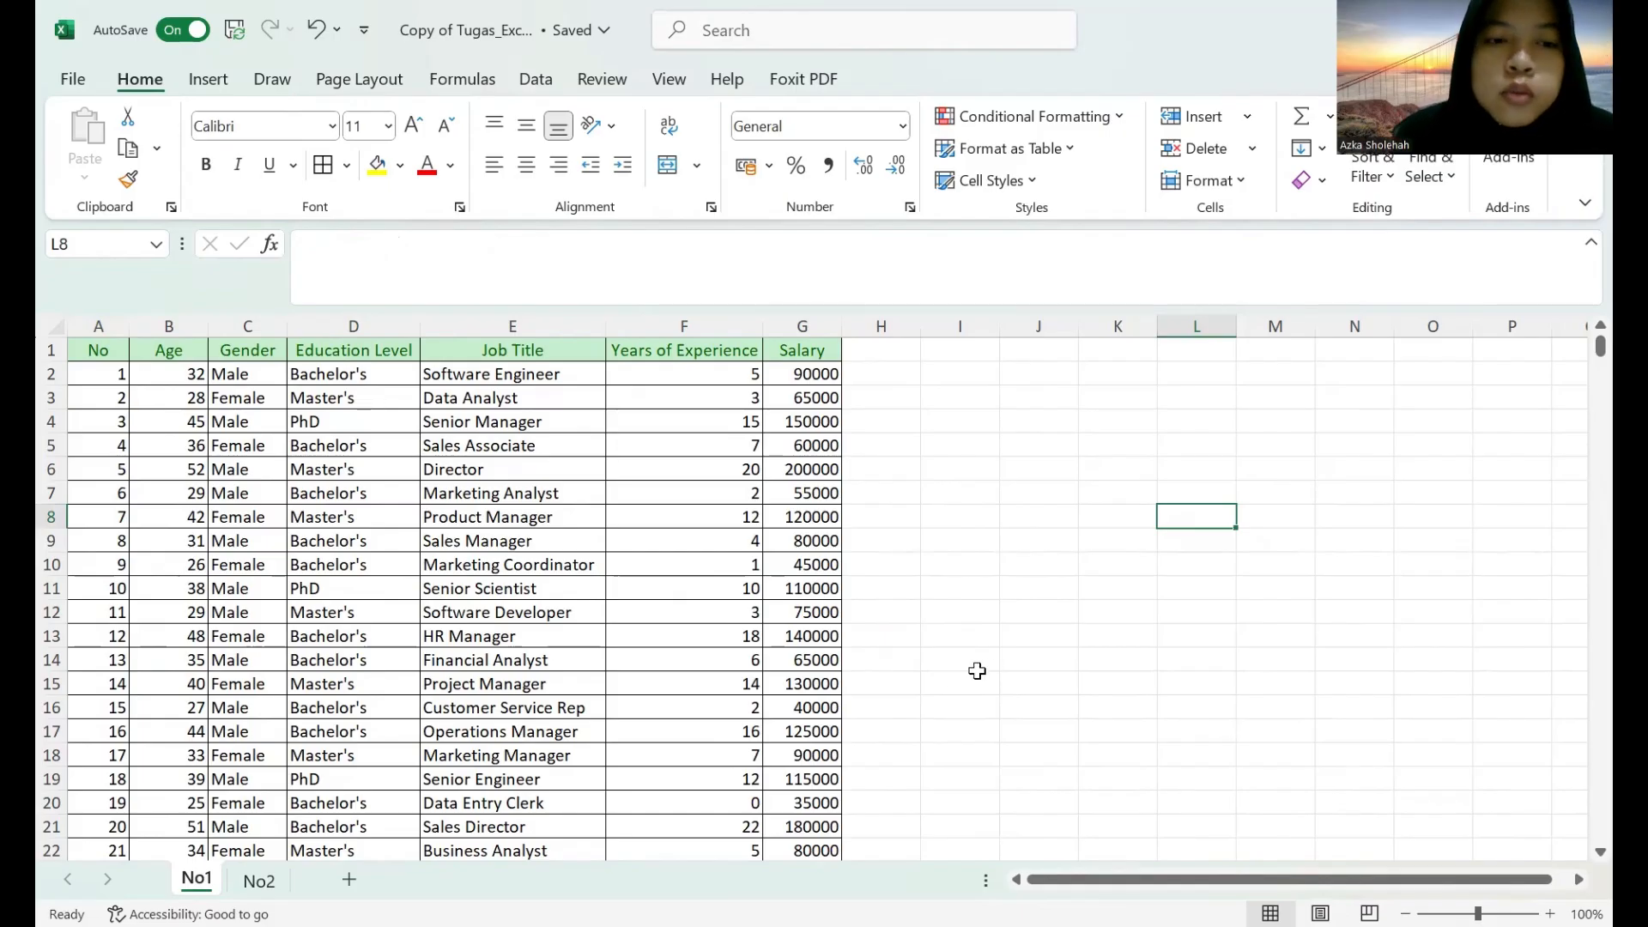
Insert a PivotTable based on the entire Age column (column B), placed on the existing worksheet at cell J1.
{"action": "left_click", "coordinate": [961, 349]}
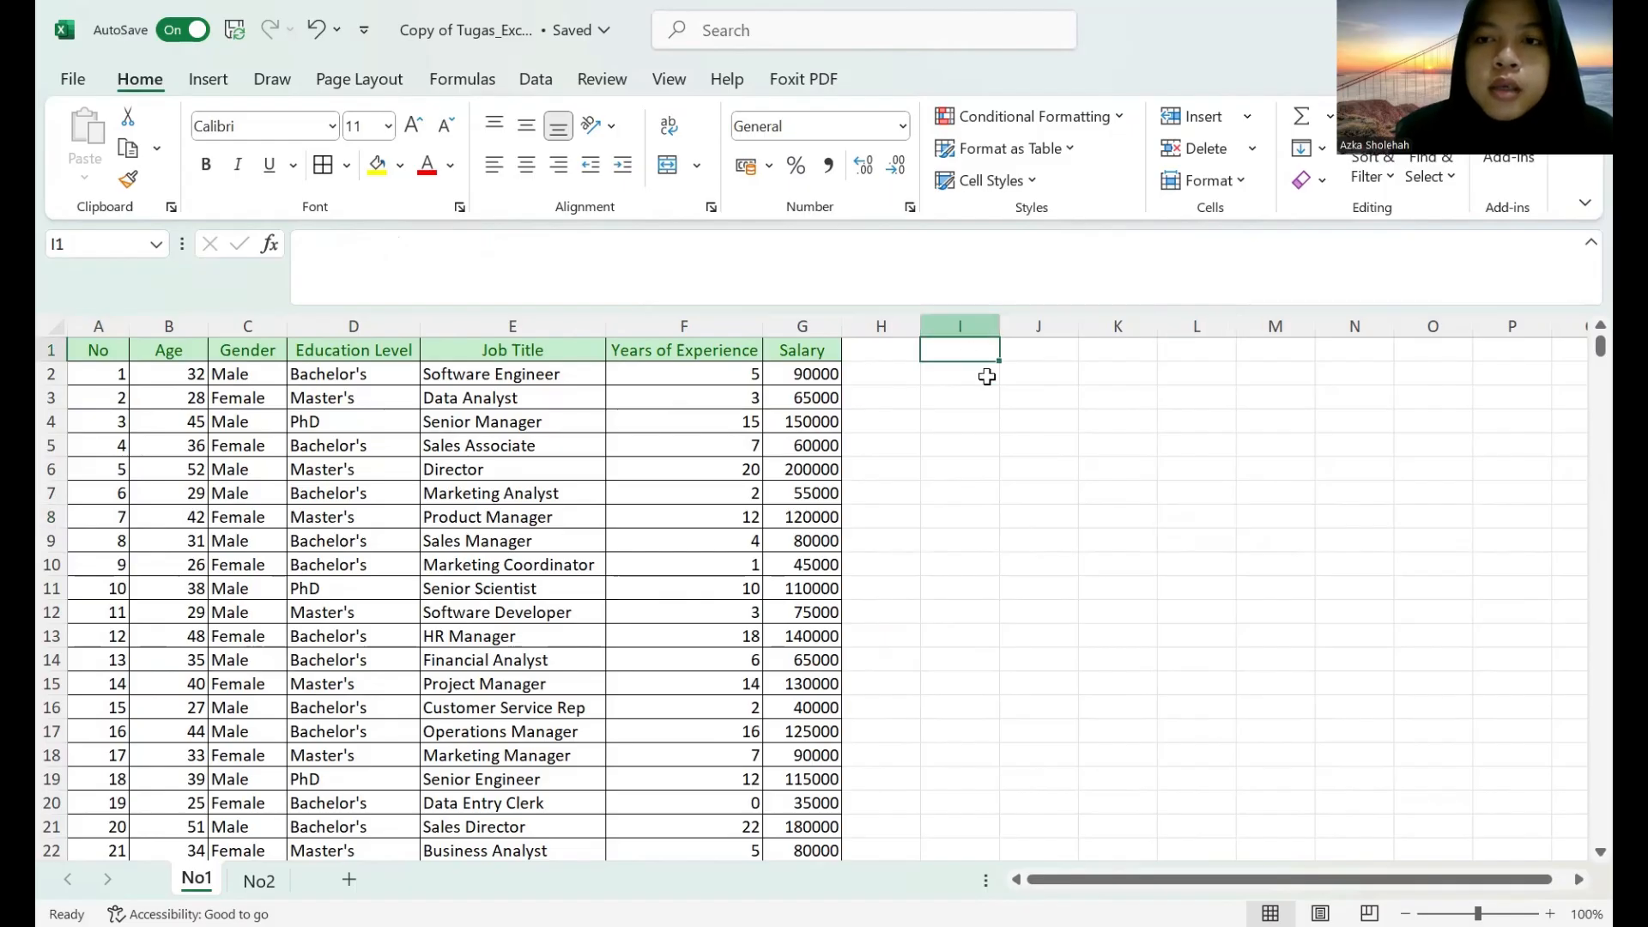
{"action": "left_click", "coordinate": [209, 81]}
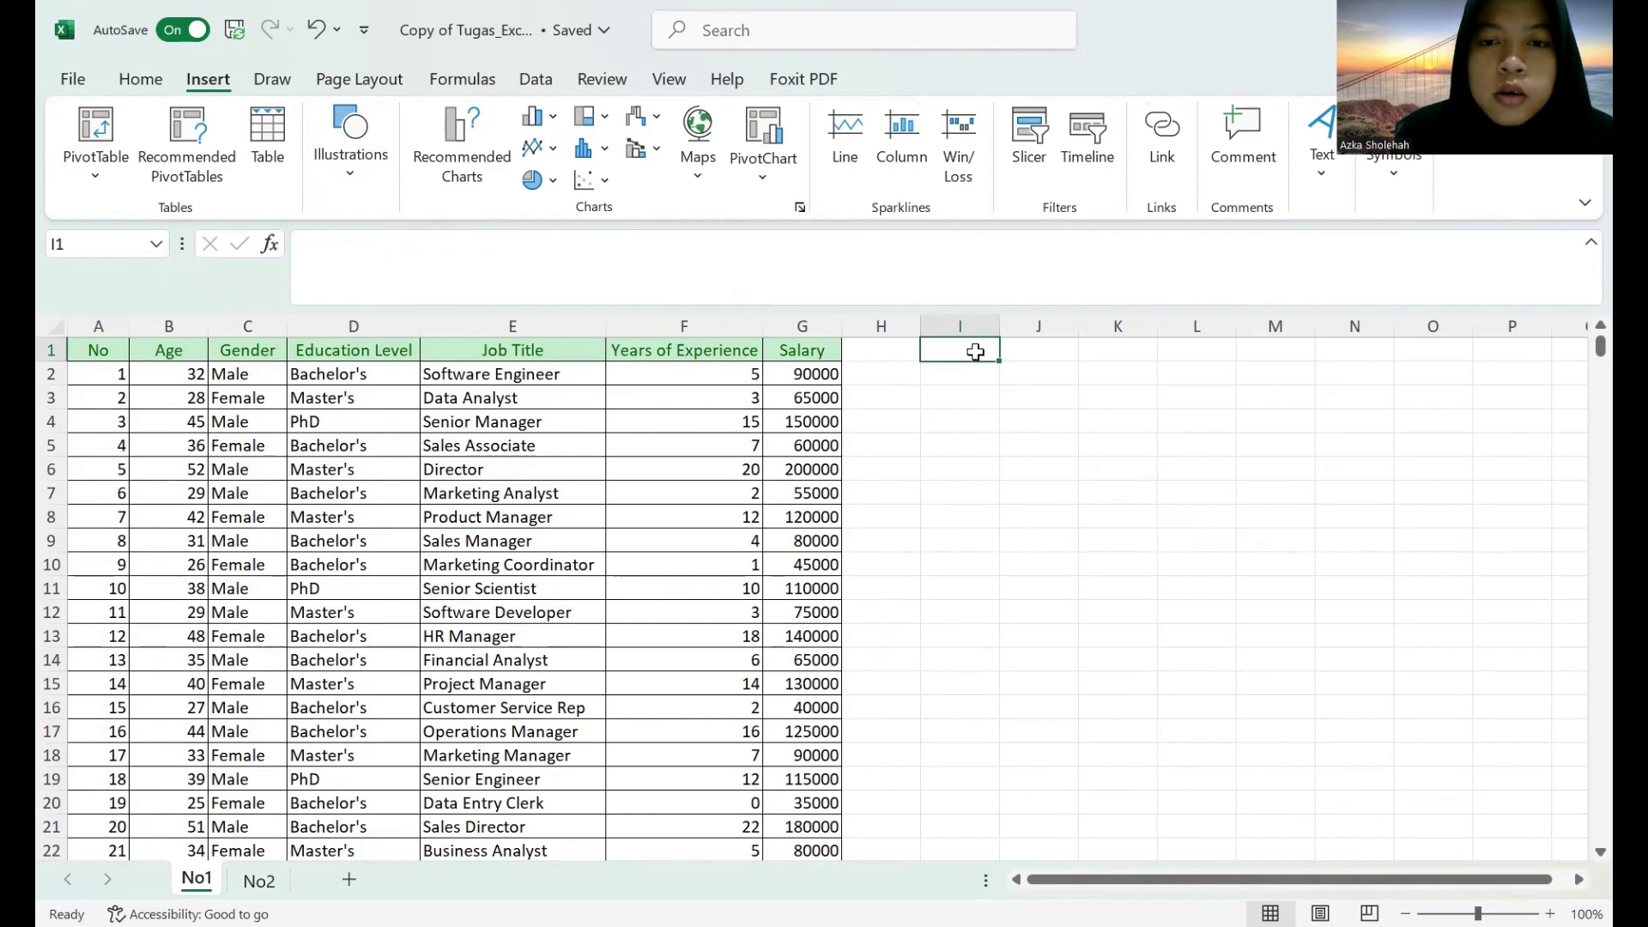
{"action": "left_click", "coordinate": [1016, 350]}
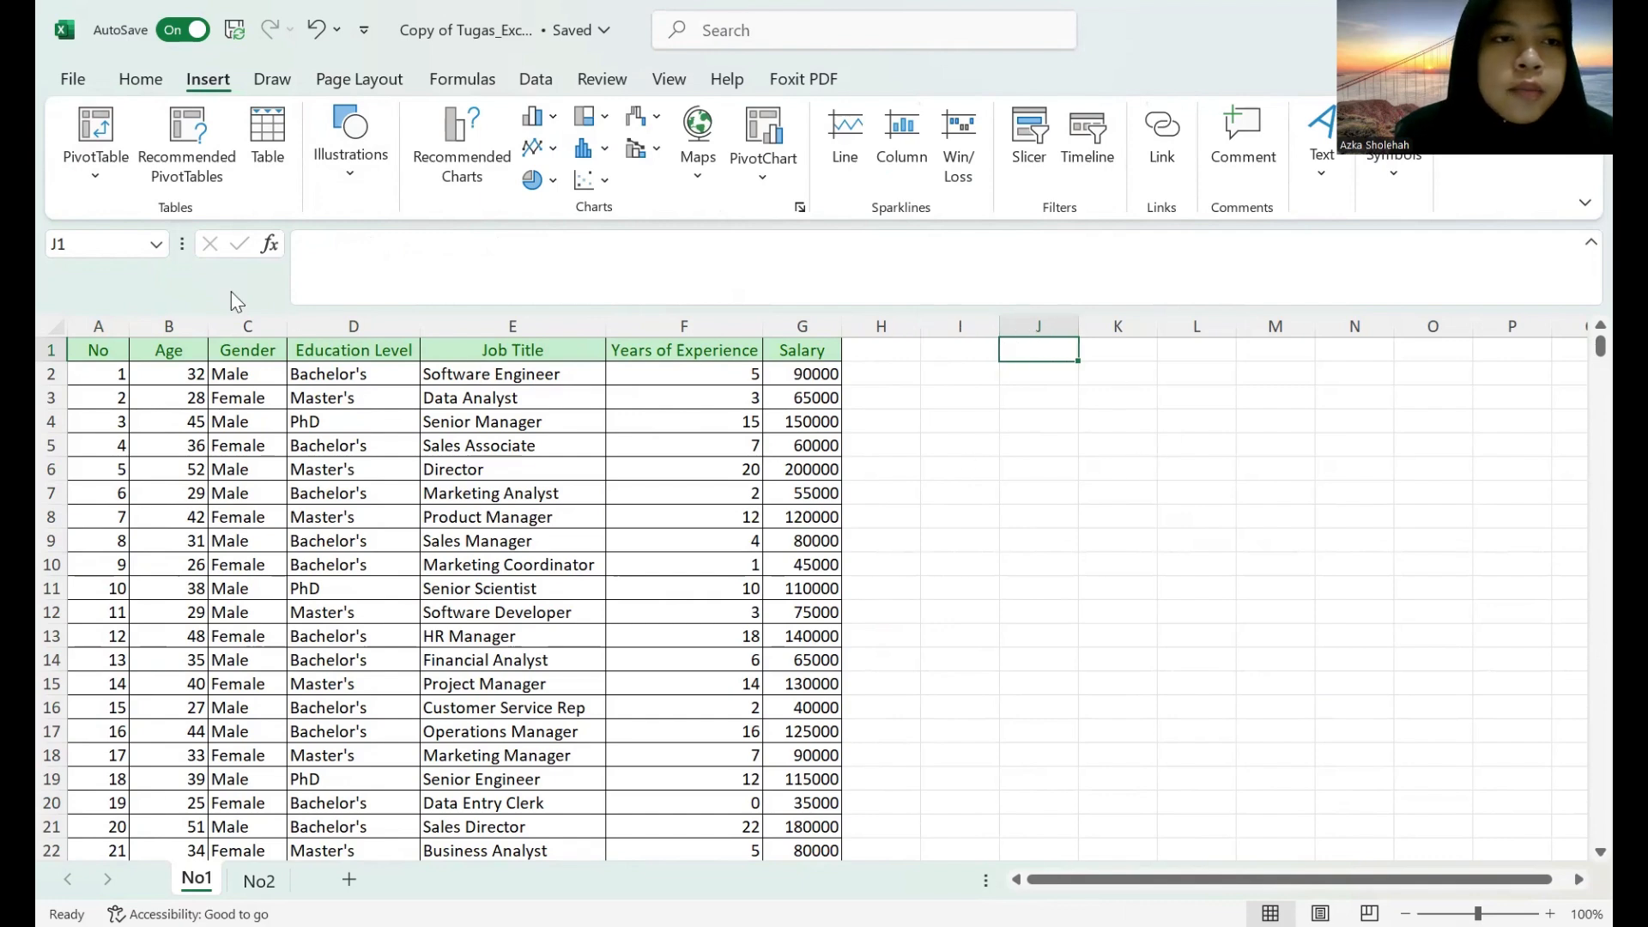
{"action": "left_click", "coordinate": [92, 137]}
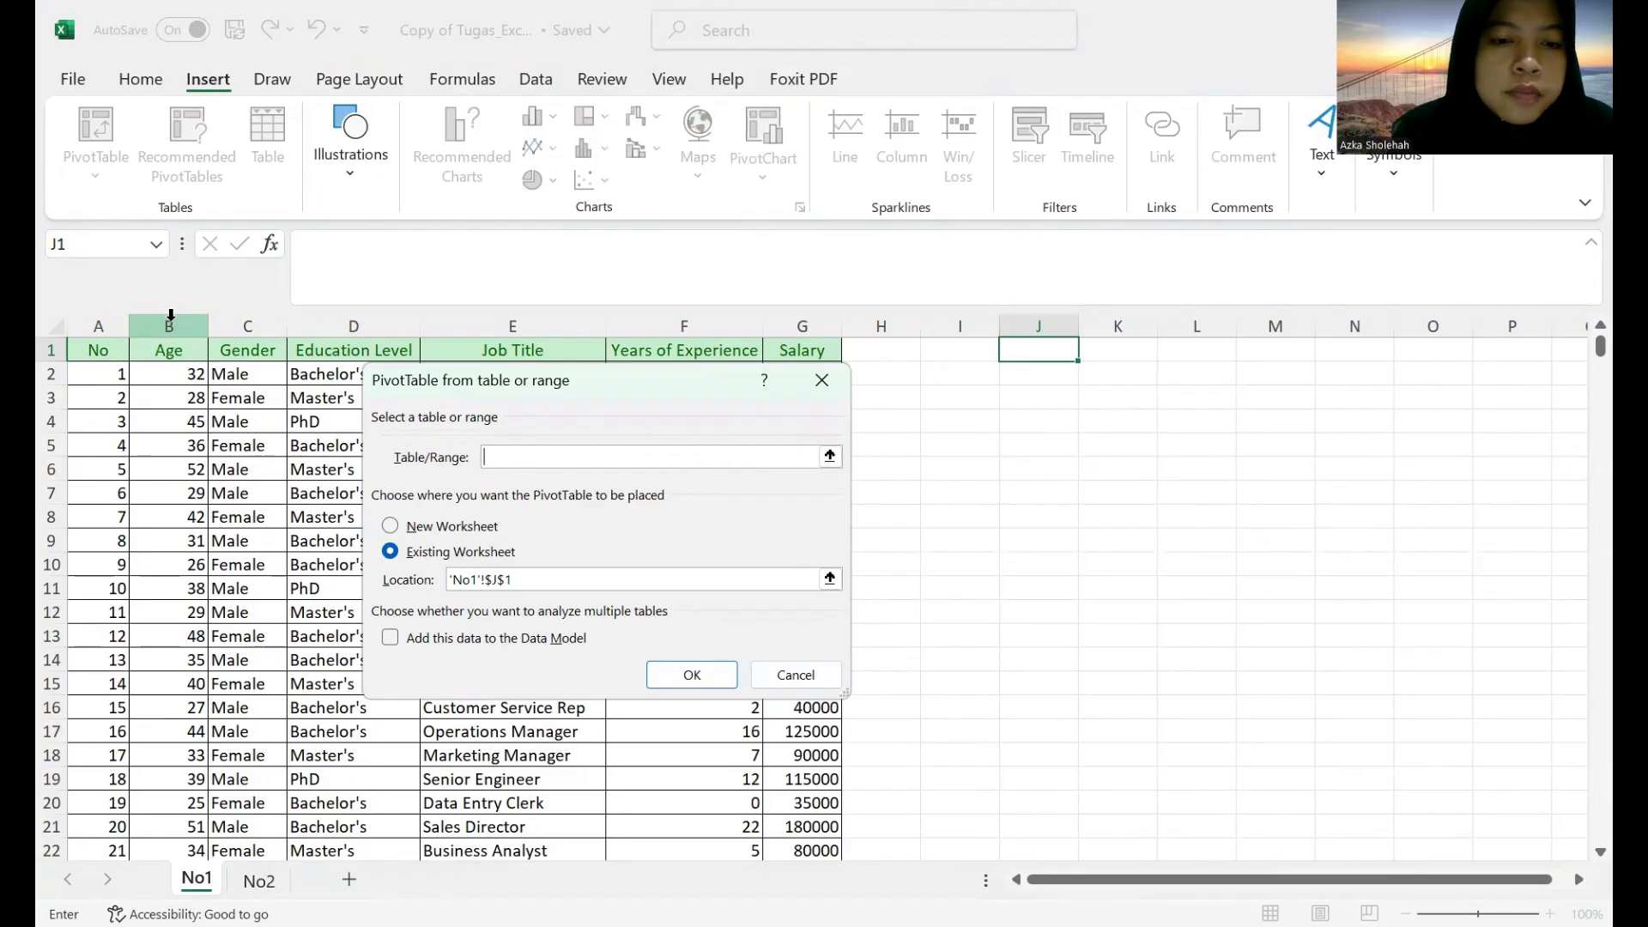
{"action": "left_click", "coordinate": [170, 315]}
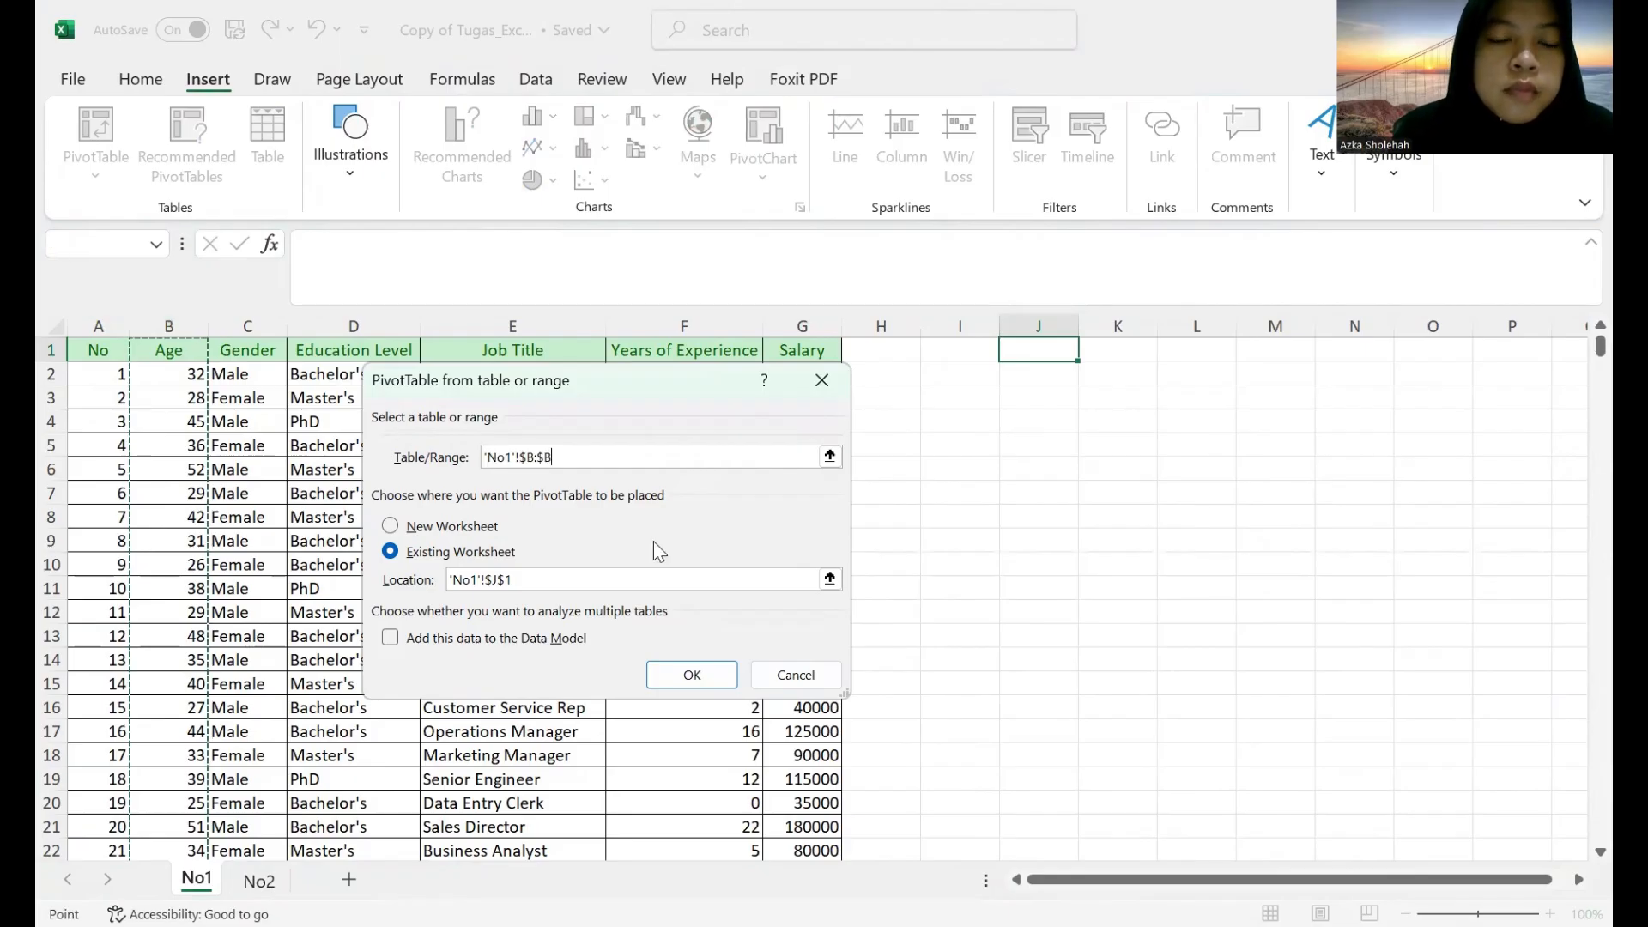
{"action": "left_click", "coordinate": [715, 667]}
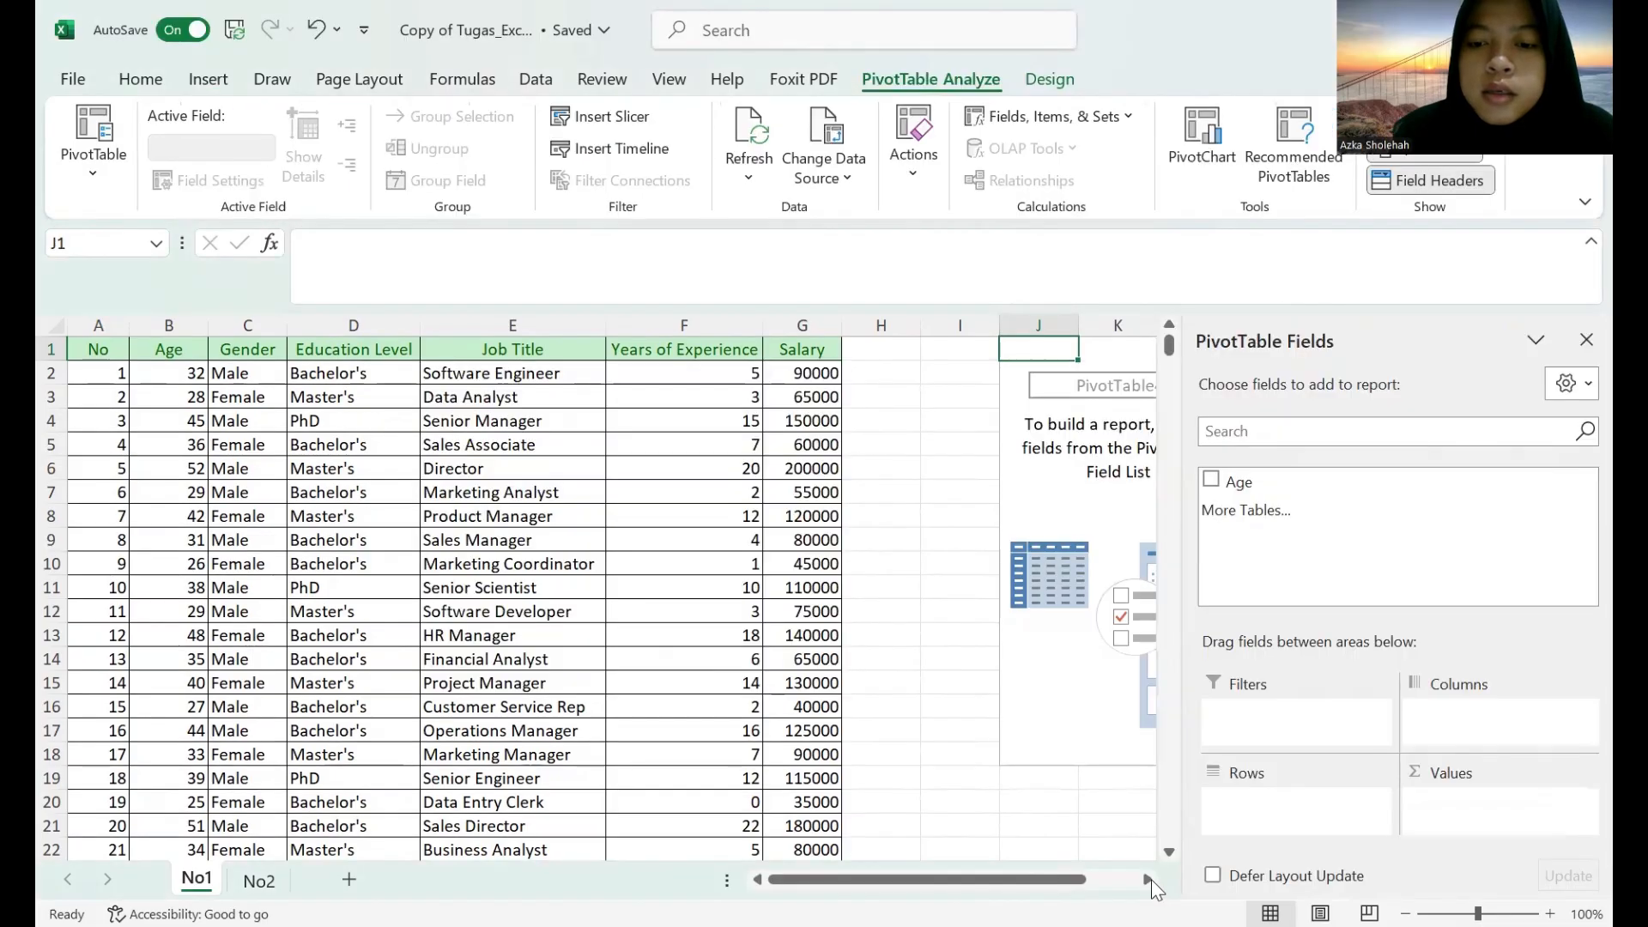
Add Age to the PivotTable's values summarized by Count, and add Age to its rows as well.
{"action": "left_click", "coordinate": [1150, 879]}
{"action": "left_click", "coordinate": [1148, 880]}
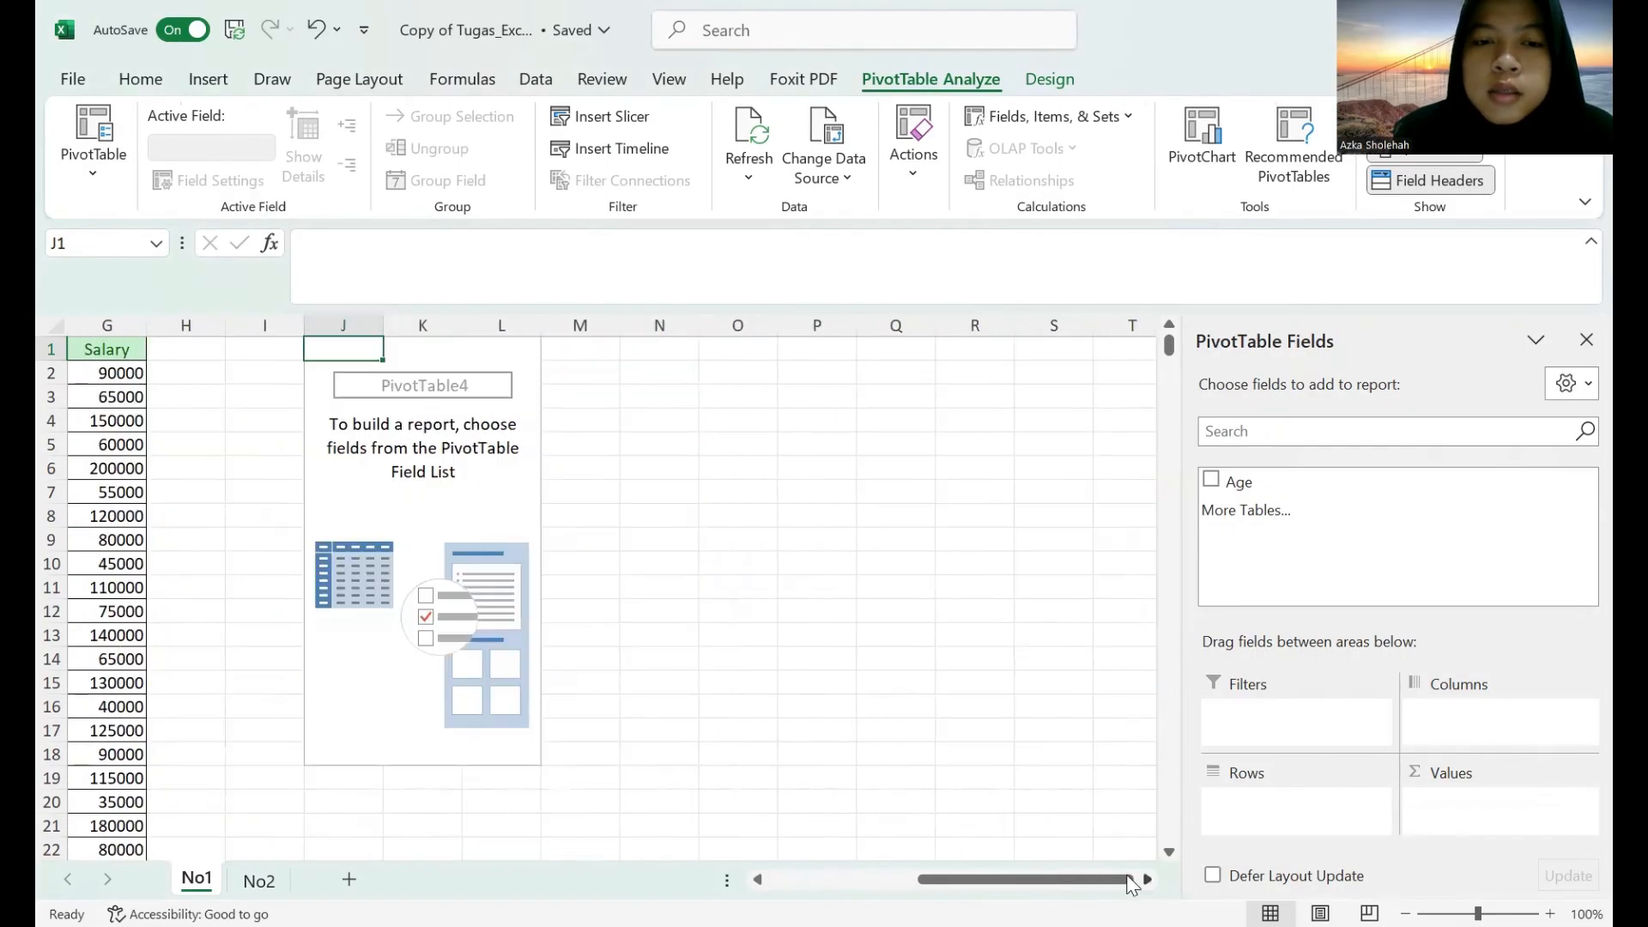
{"action": "left_click", "coordinate": [757, 879]}
{"action": "left_click", "coordinate": [757, 880]}
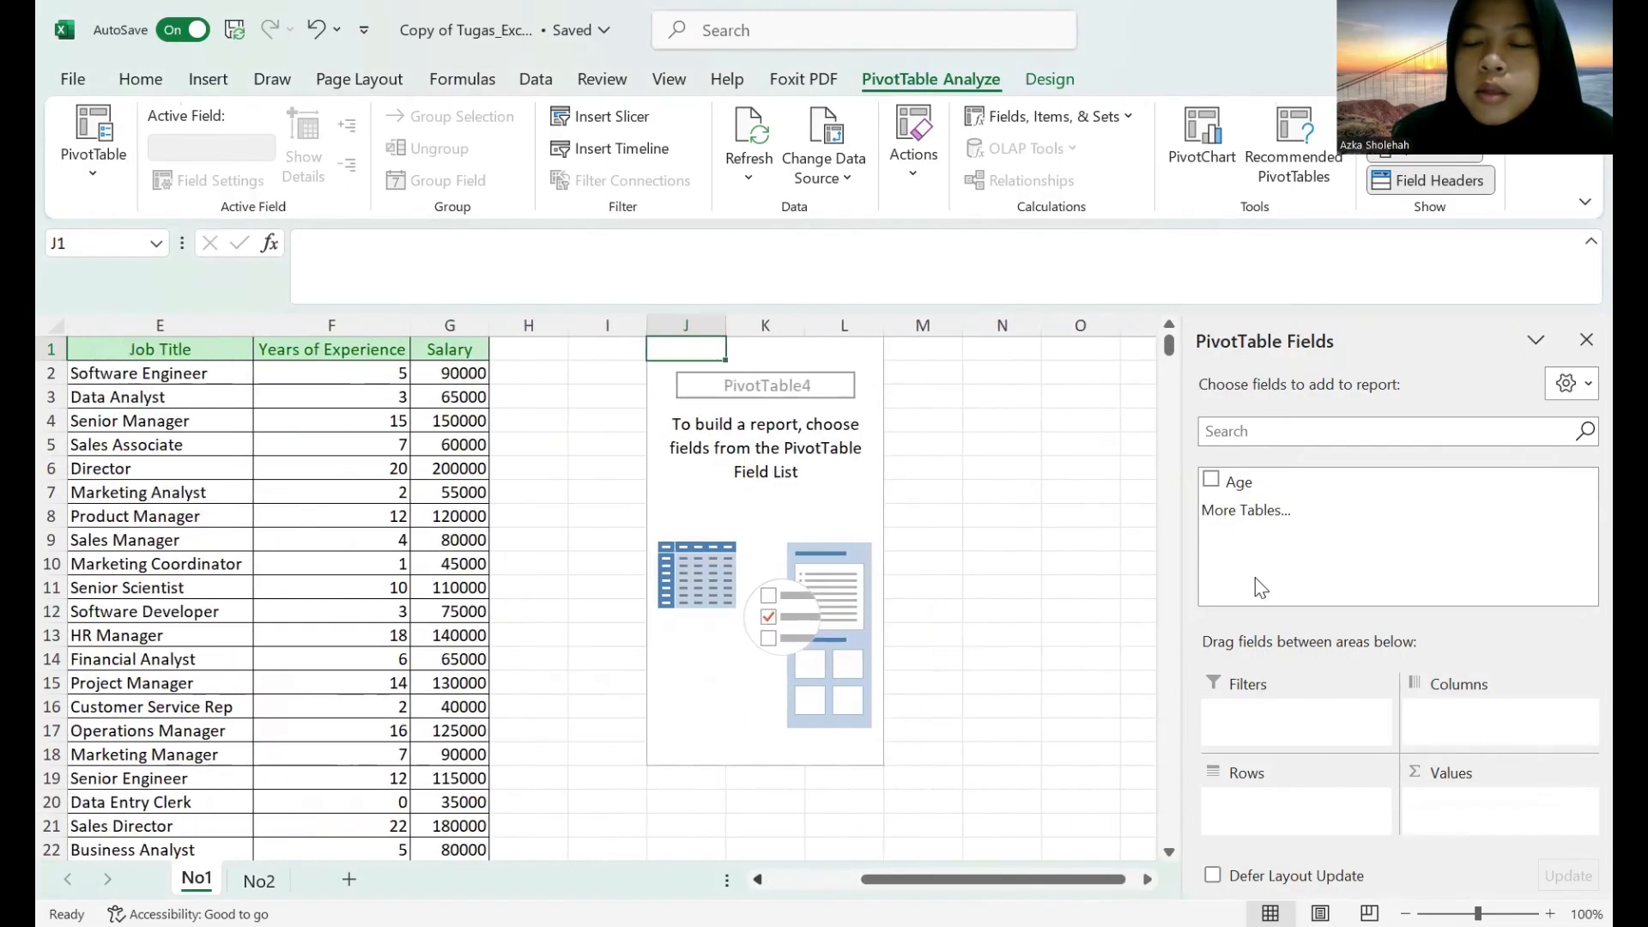
{"action": "left_click", "coordinate": [1212, 483]}
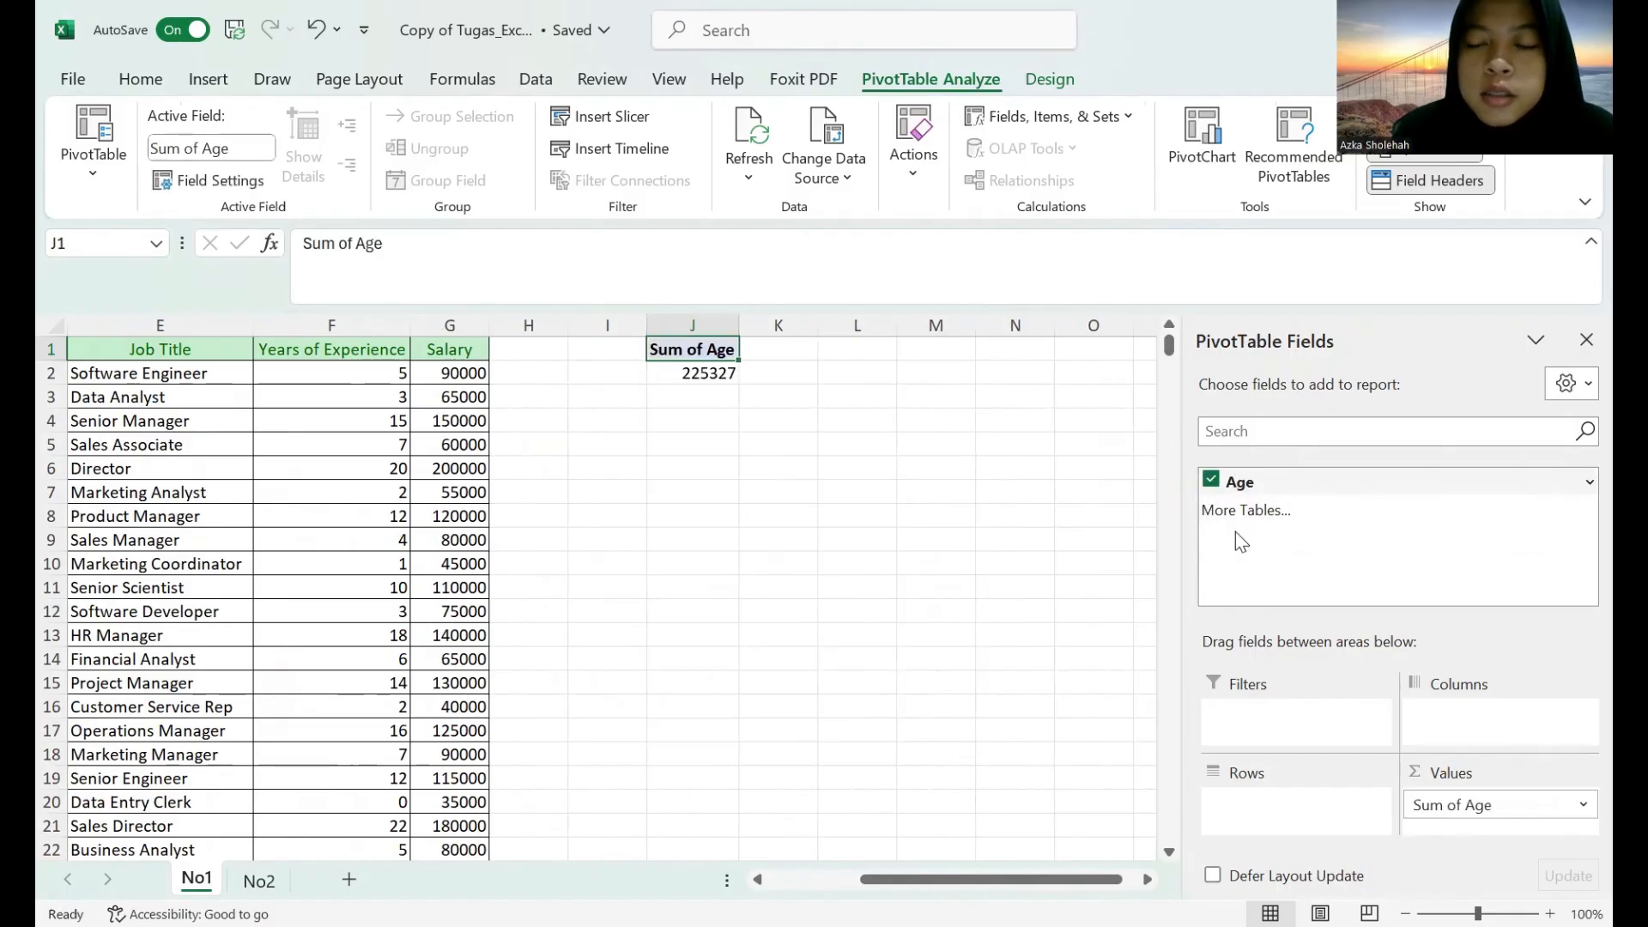
{"action": "left_click", "coordinate": [1482, 810]}
{"action": "left_click", "coordinate": [1473, 779]}
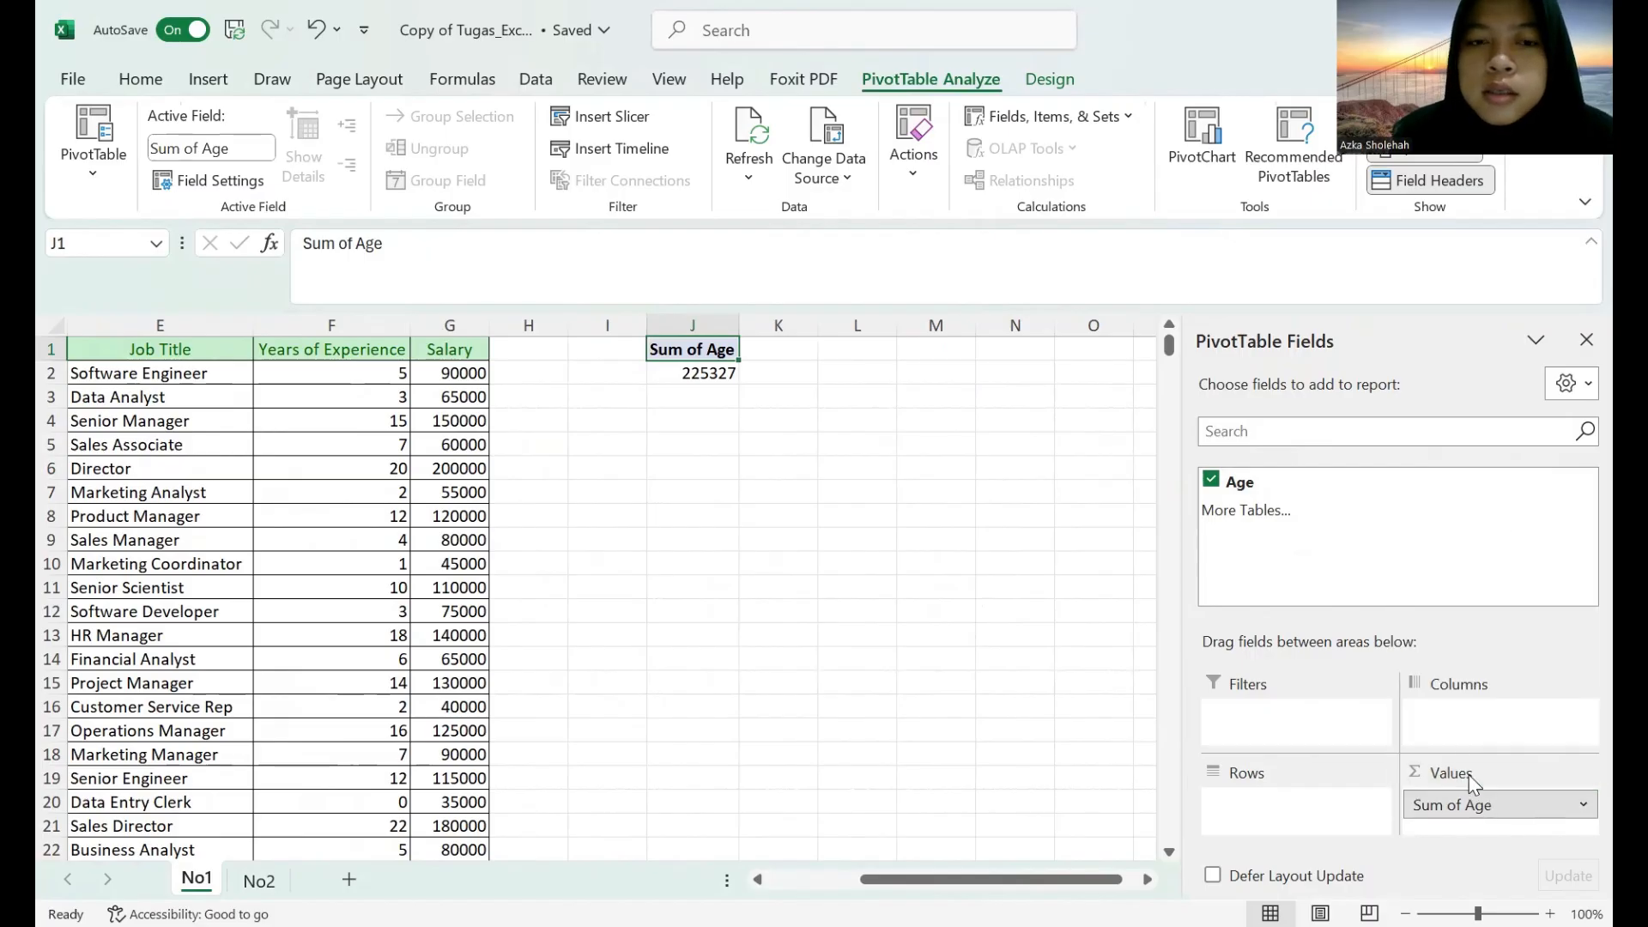
{"action": "left_click", "coordinate": [480, 532]}
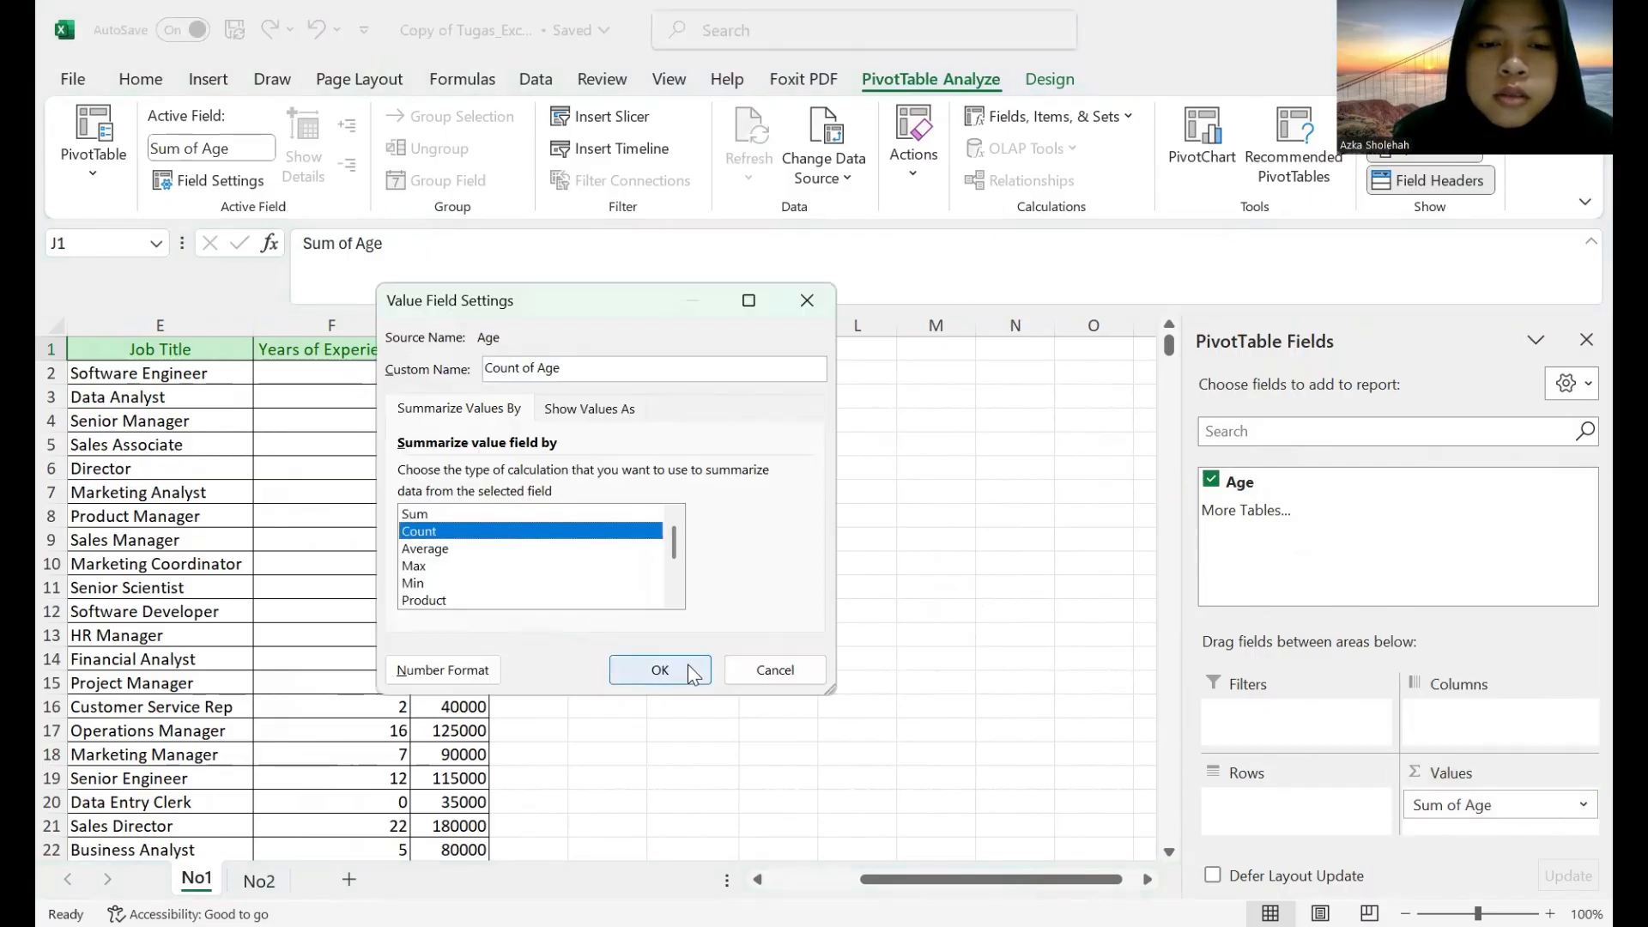
{"action": "left_click", "coordinate": [688, 664]}
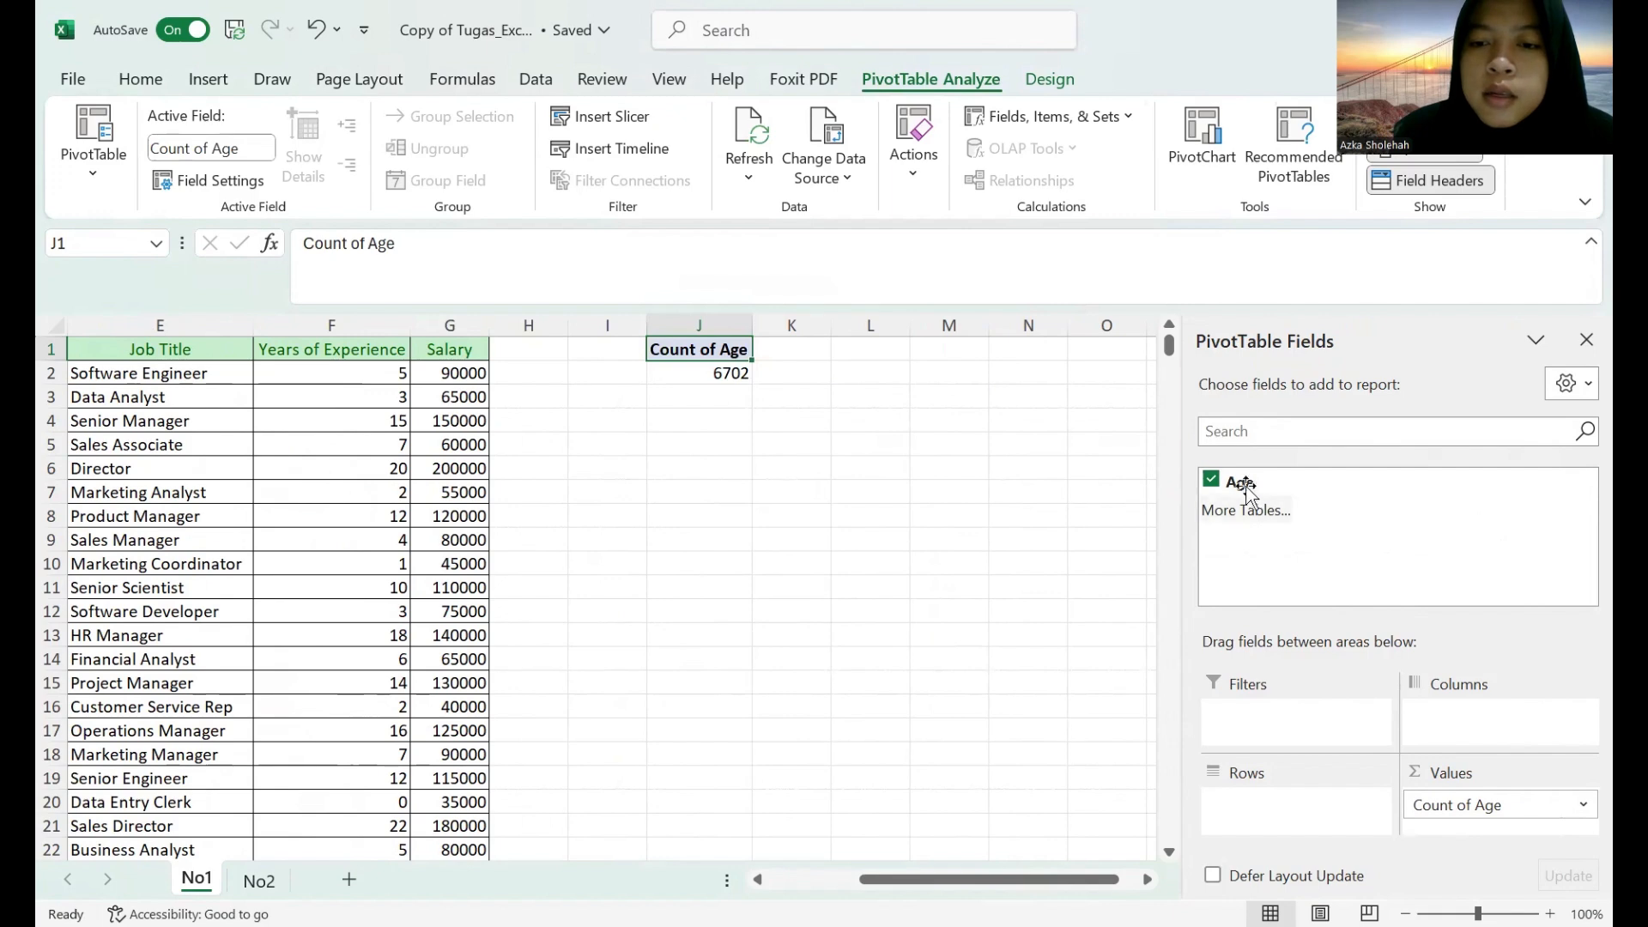
{"action": "left_click_drag", "start_coordinate": [1254, 485], "coordinate": [1282, 807]}
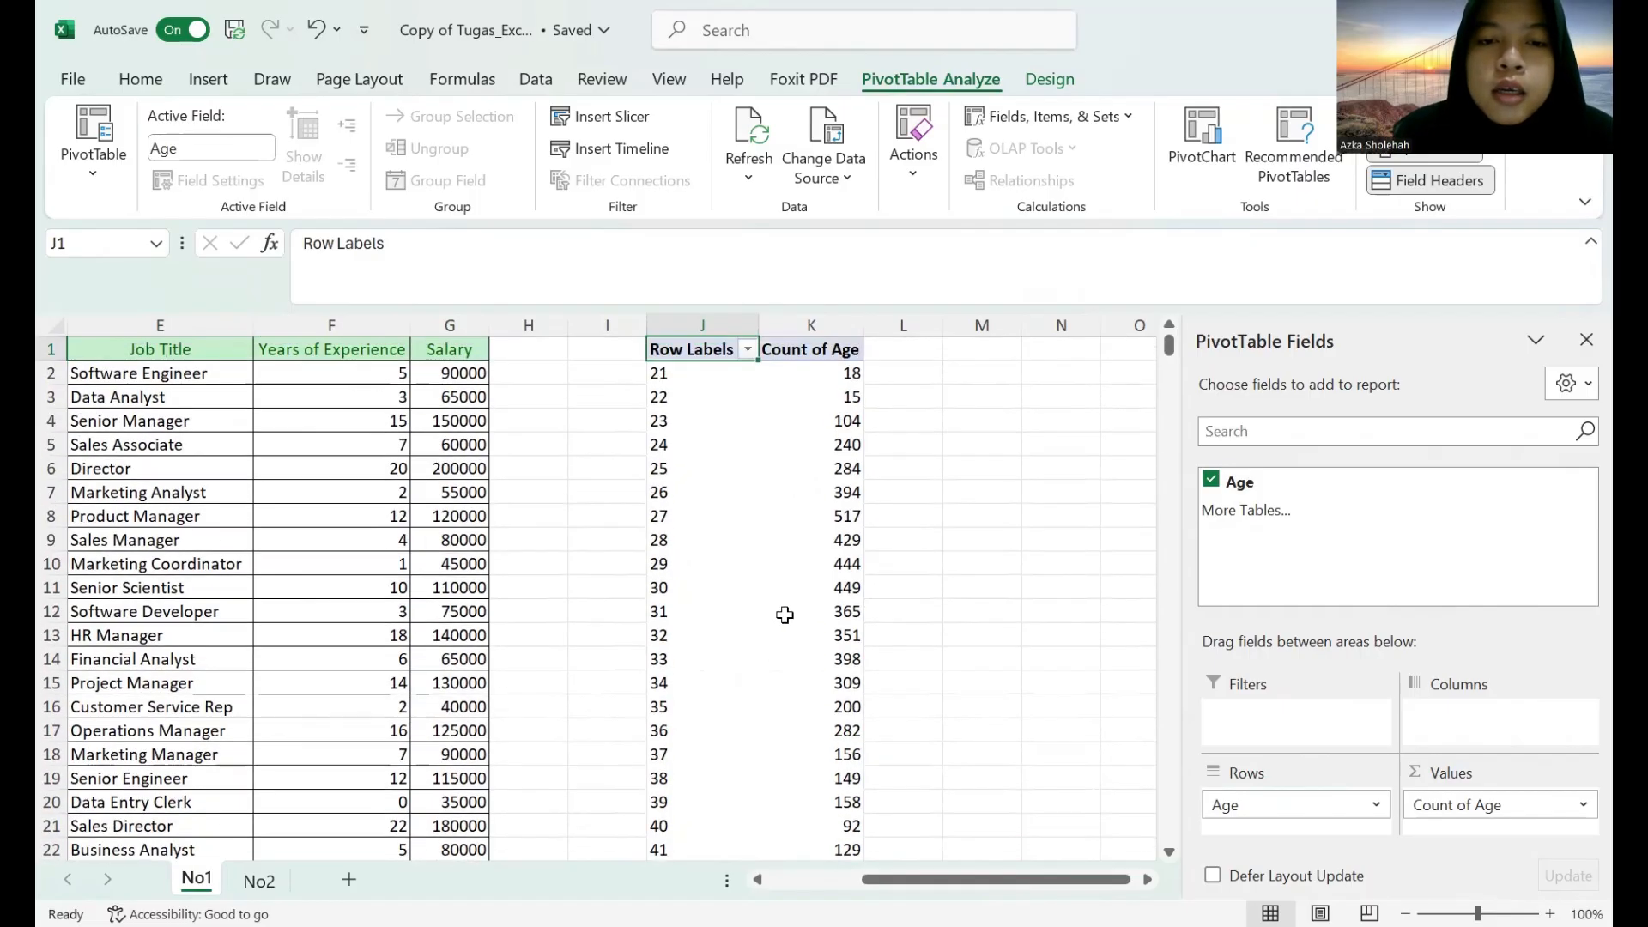
Group the PivotTable's Age row labels from 21 to 62 in intervals of 5 and hide the (blank) group.
{"action": "mouse_move", "coordinate": [785, 615]}
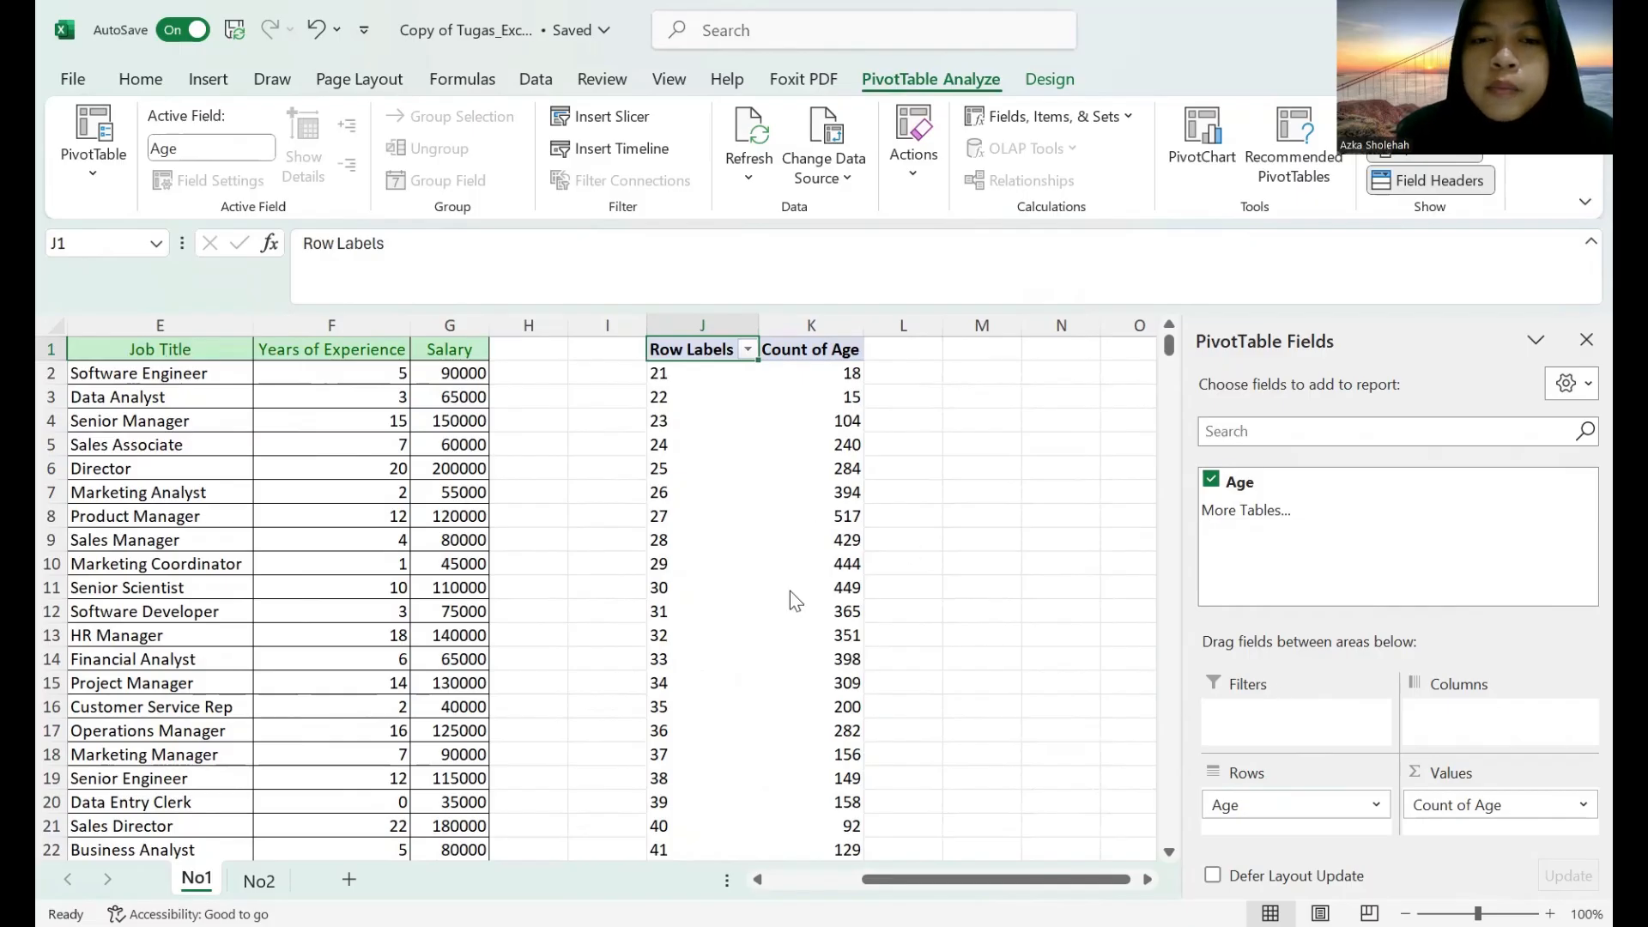
{"action": "left_click", "coordinate": [699, 381]}
{"action": "left_click", "coordinate": [715, 353]}
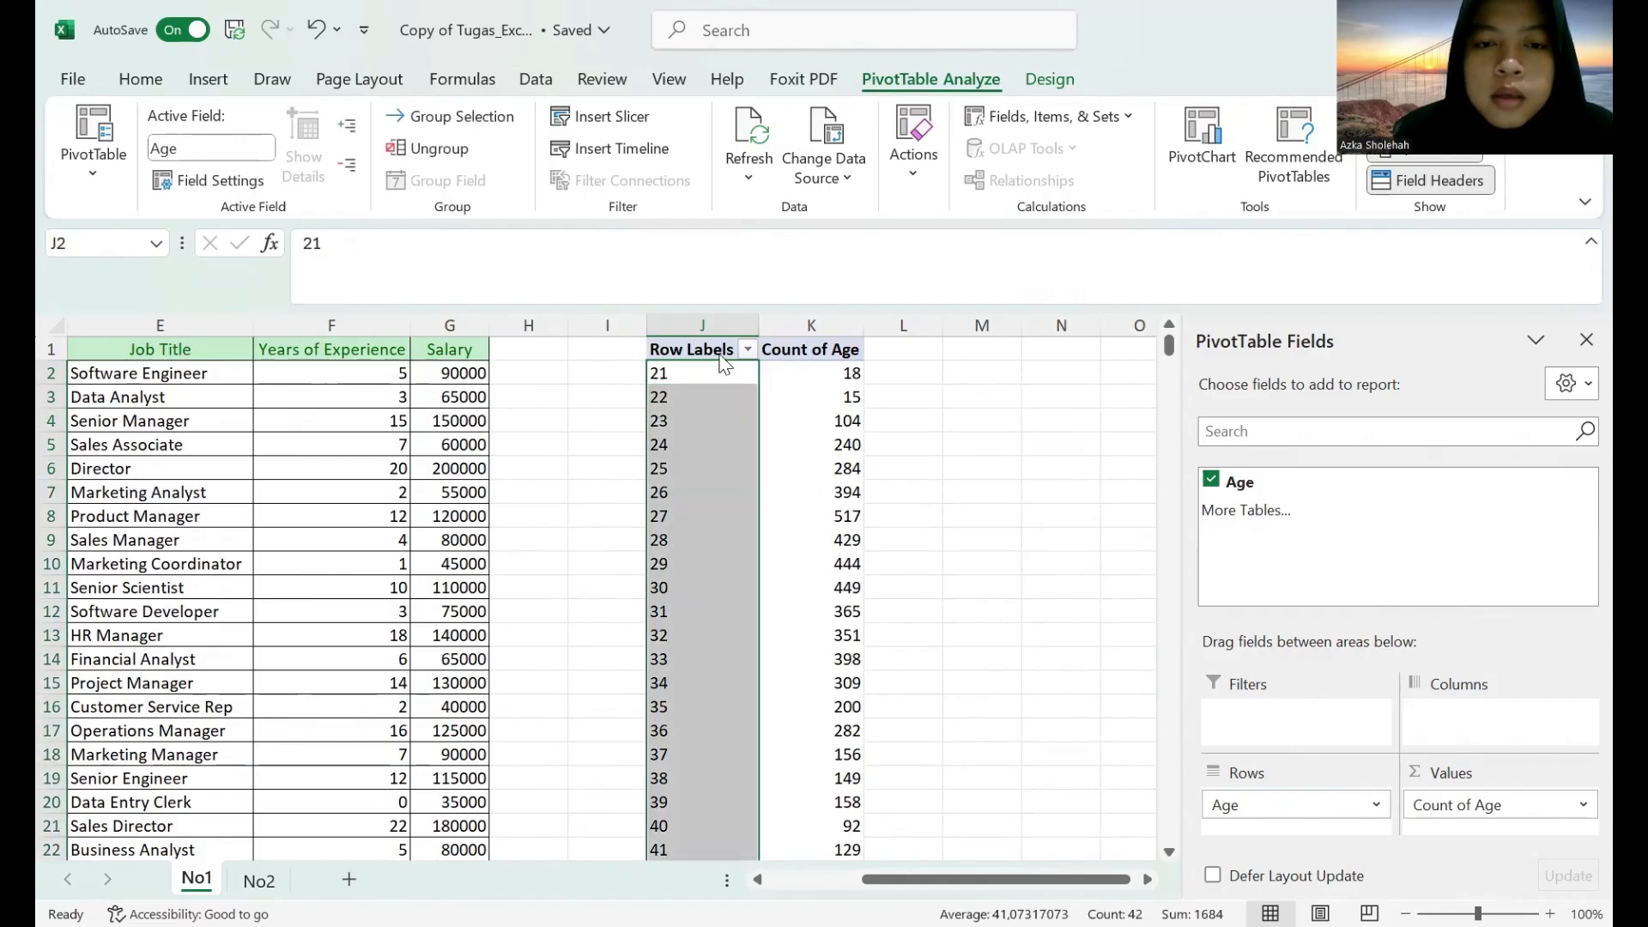
{"action": "right_click", "coordinate": [712, 370]}
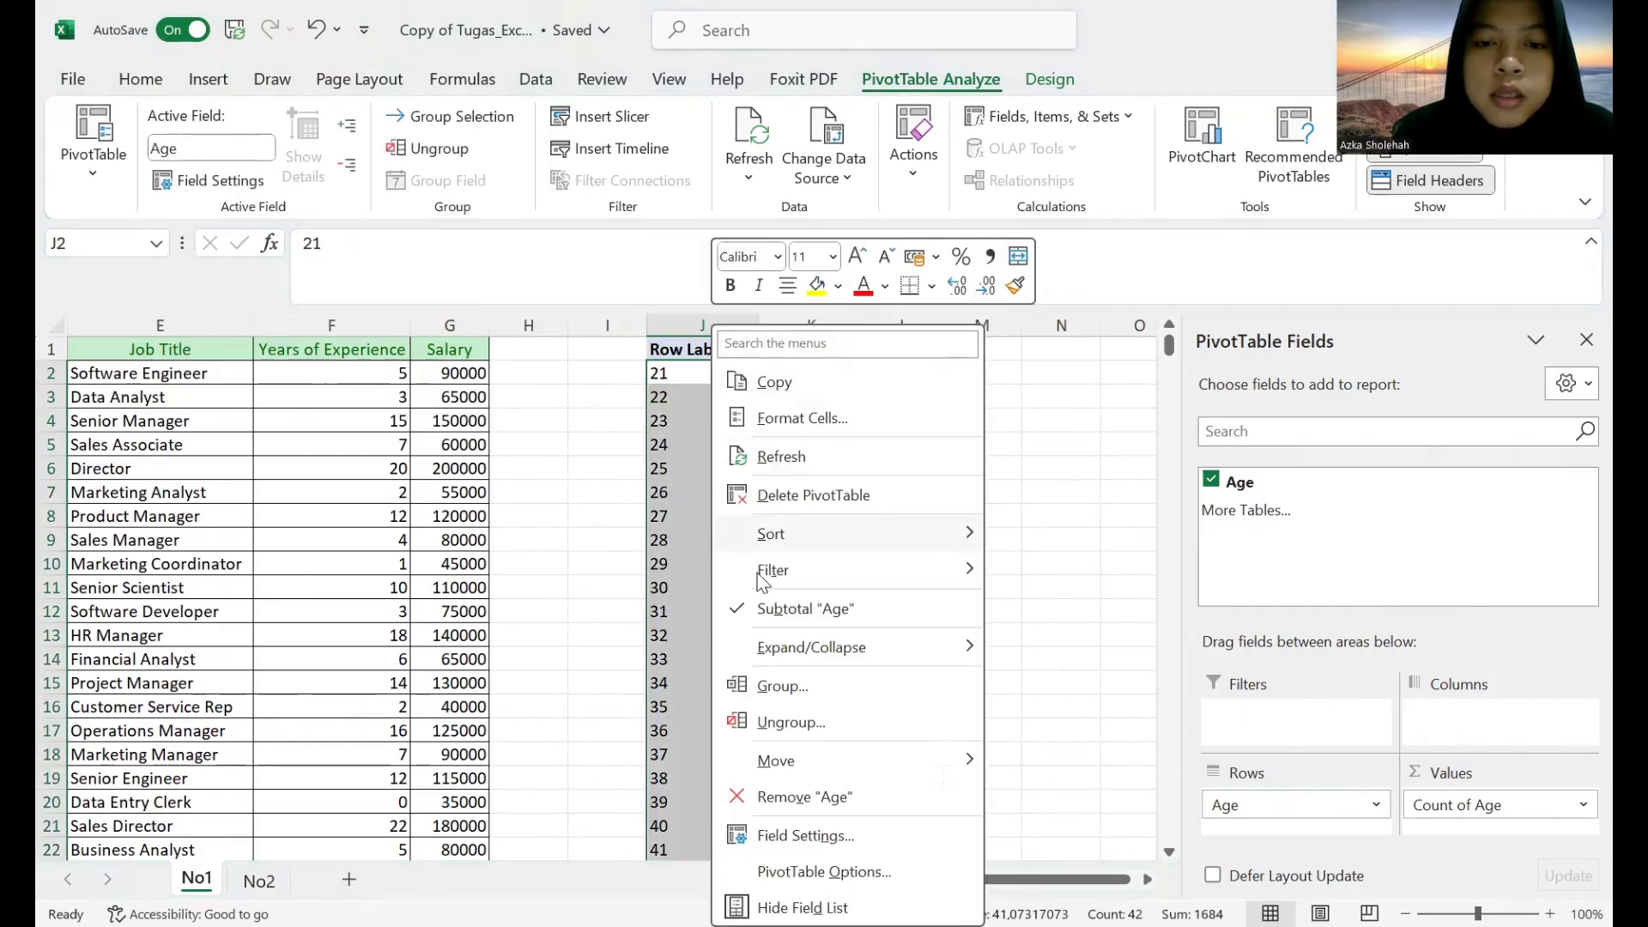
{"action": "left_click", "coordinate": [787, 692]}
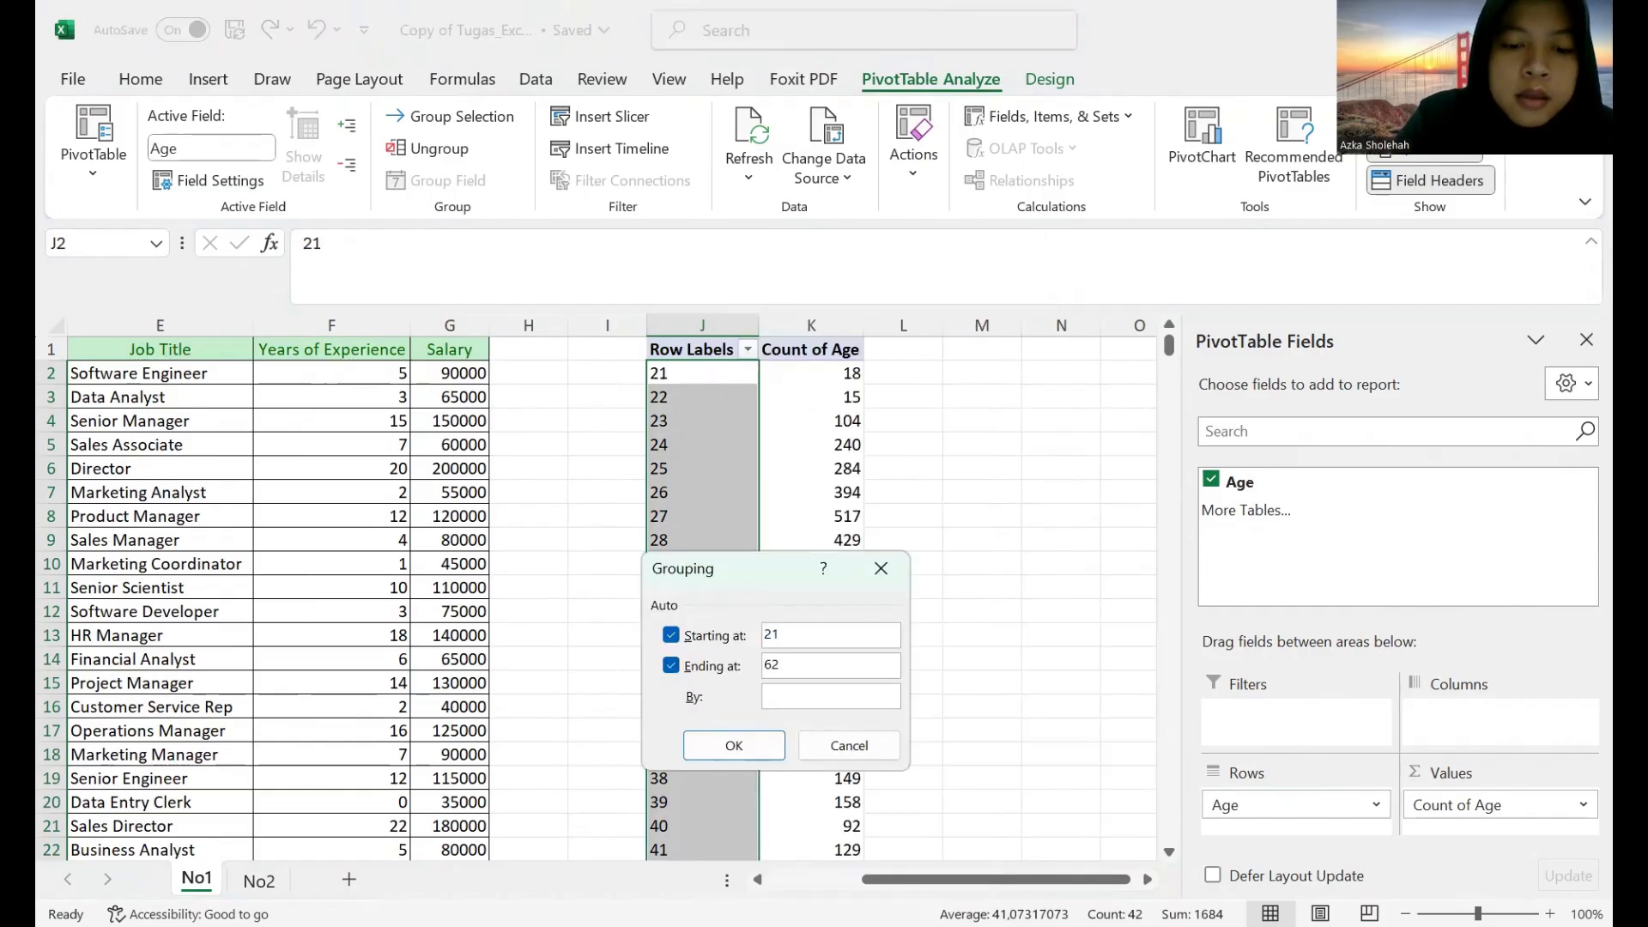
{"action": "left_click", "coordinate": [770, 755]}
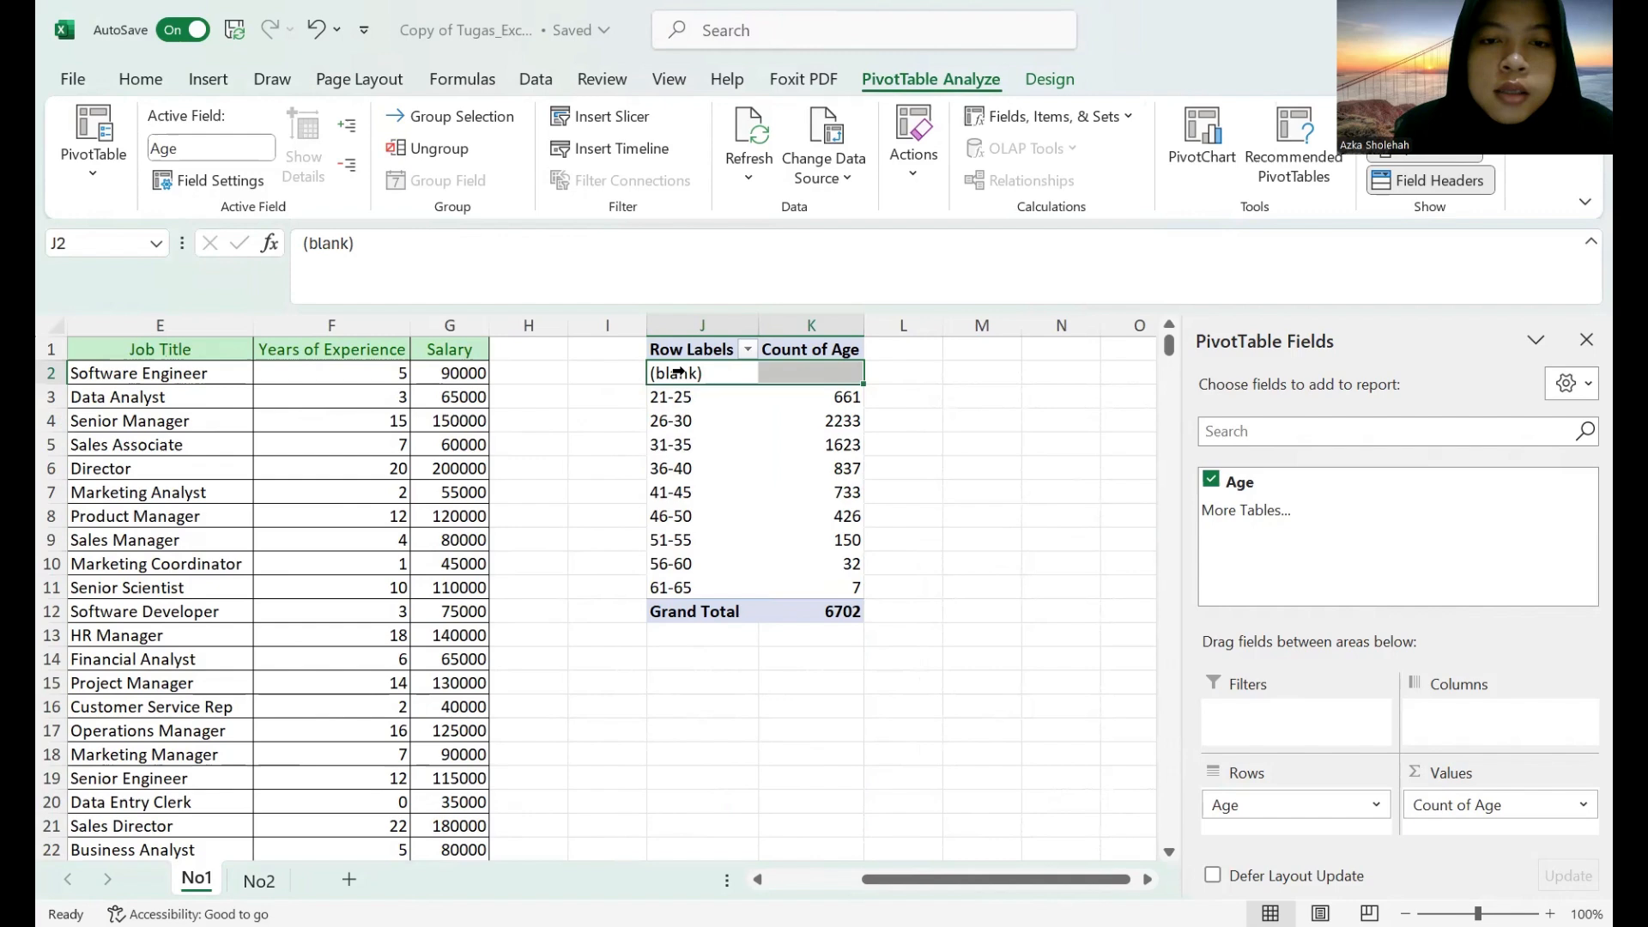
{"action": "right_click", "coordinate": [687, 375]}
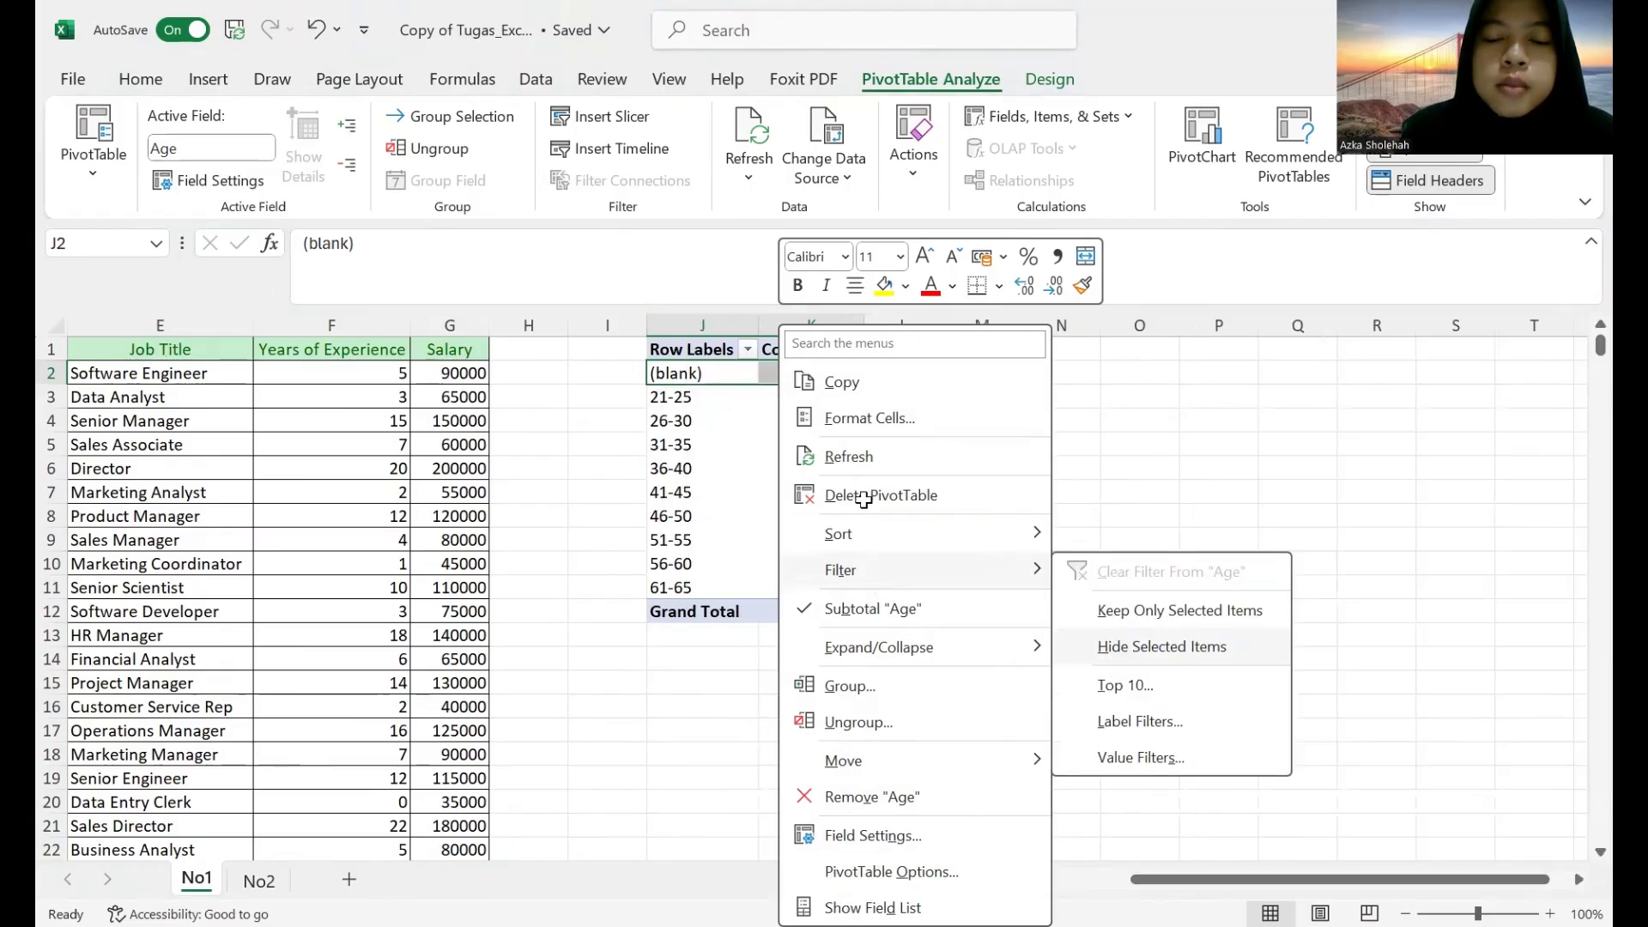
{"action": "left_click", "coordinate": [1161, 646]}
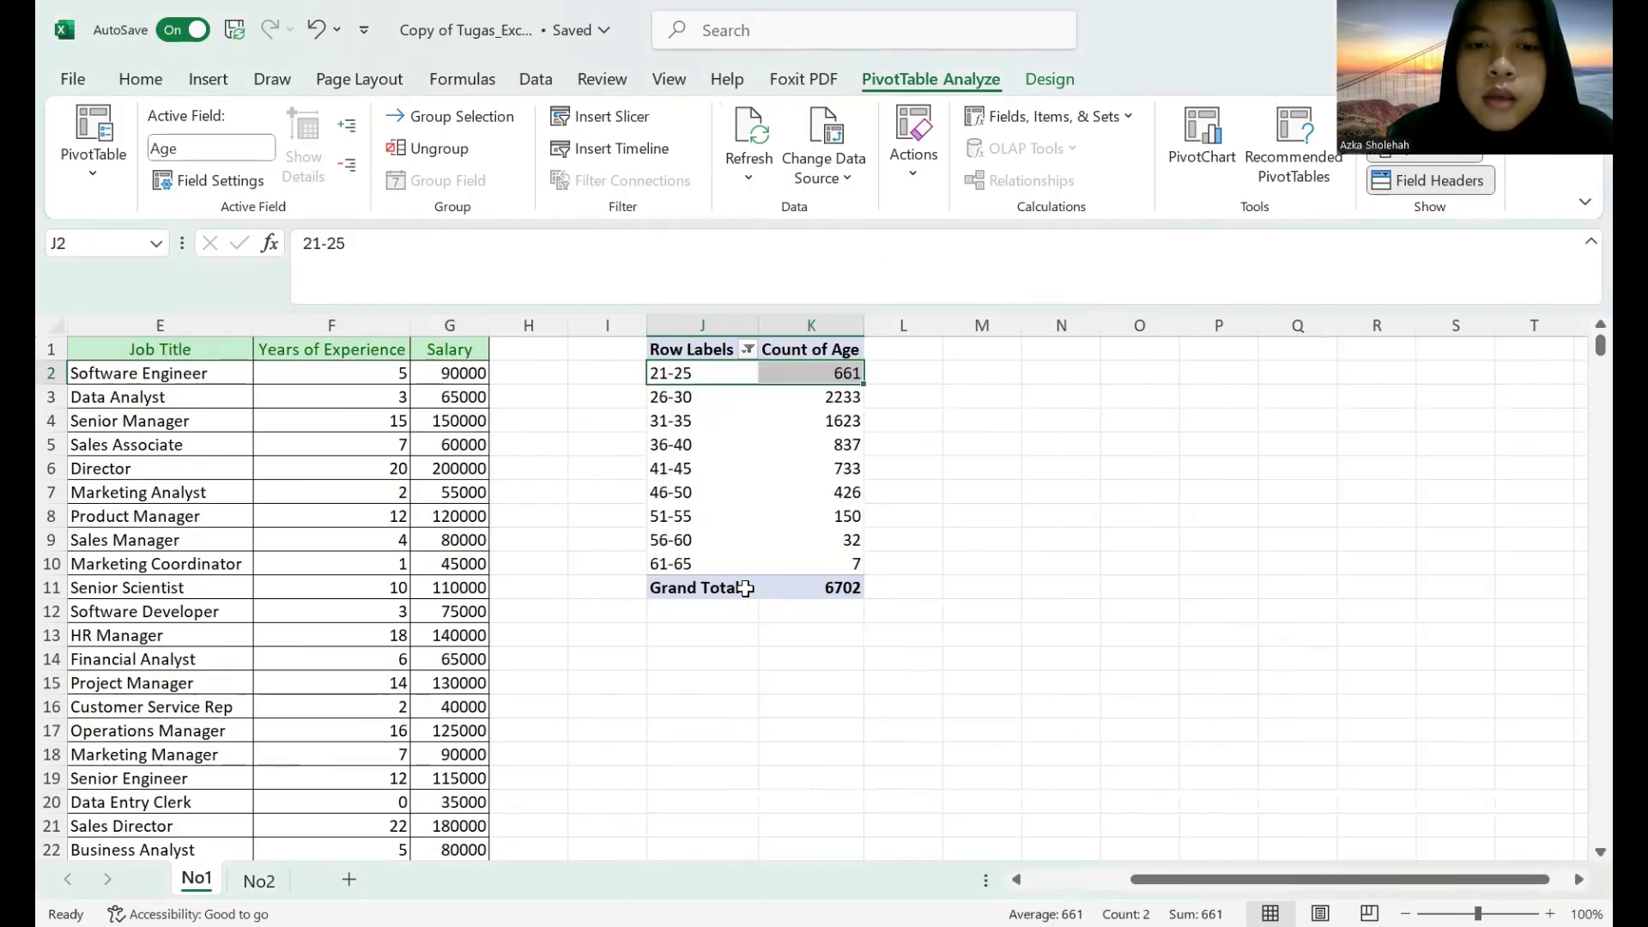
Rename the PivotTable's Row Labels header in cell J1 to "Age".
{"action": "left_click", "coordinate": [727, 347]}
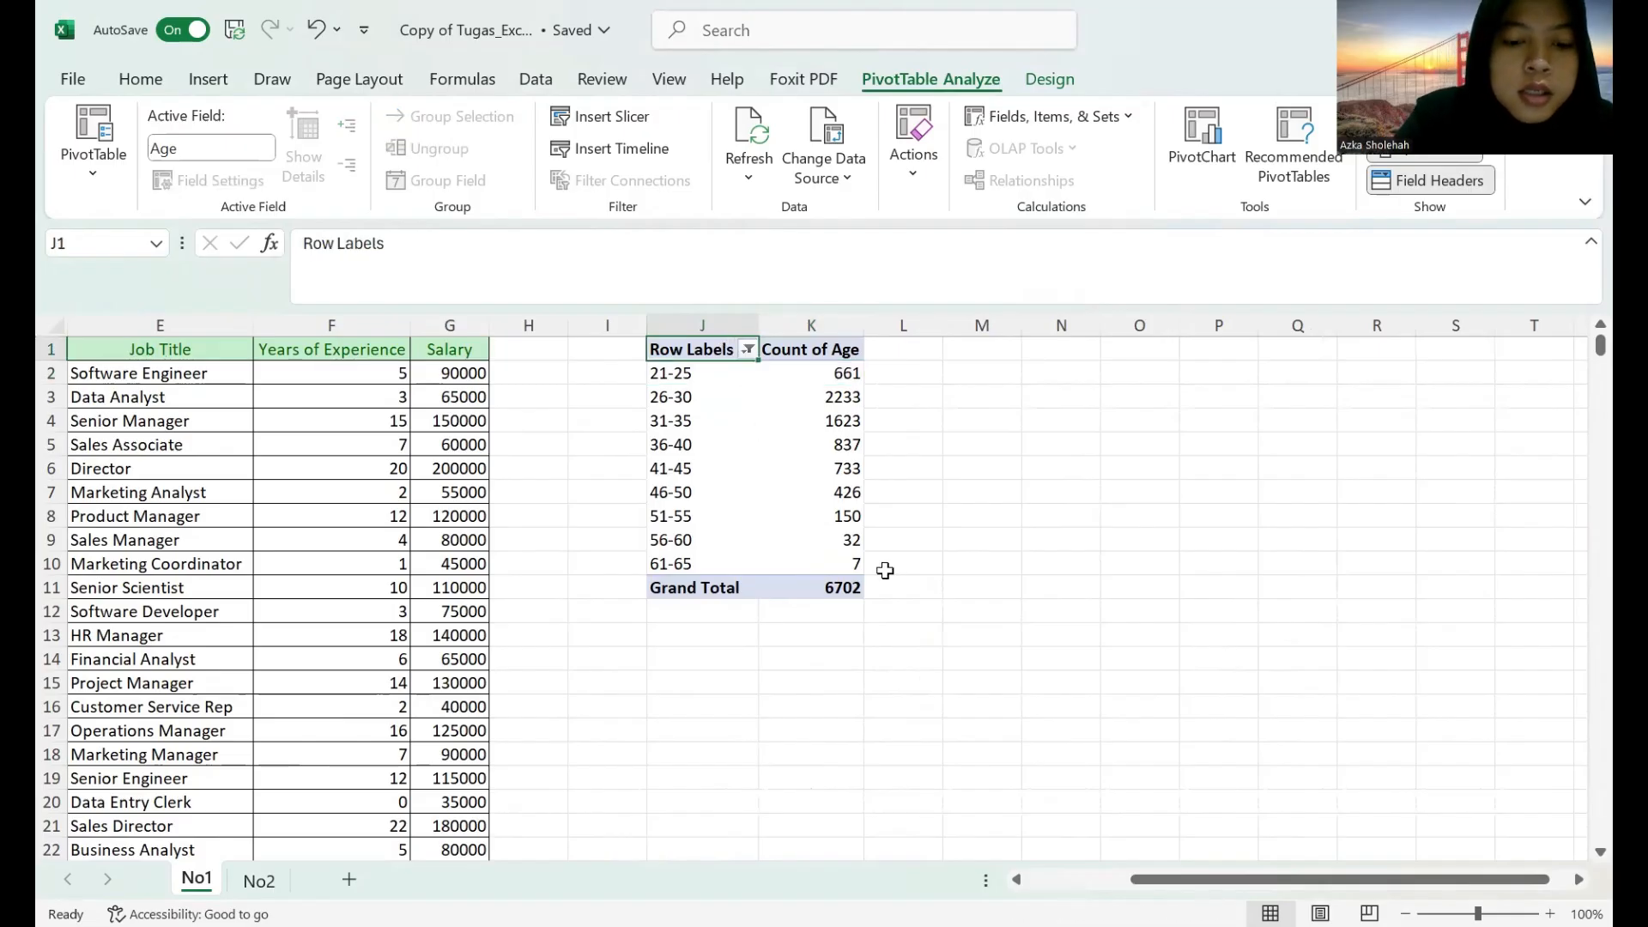
{"action": "type", "text": "AGE"}
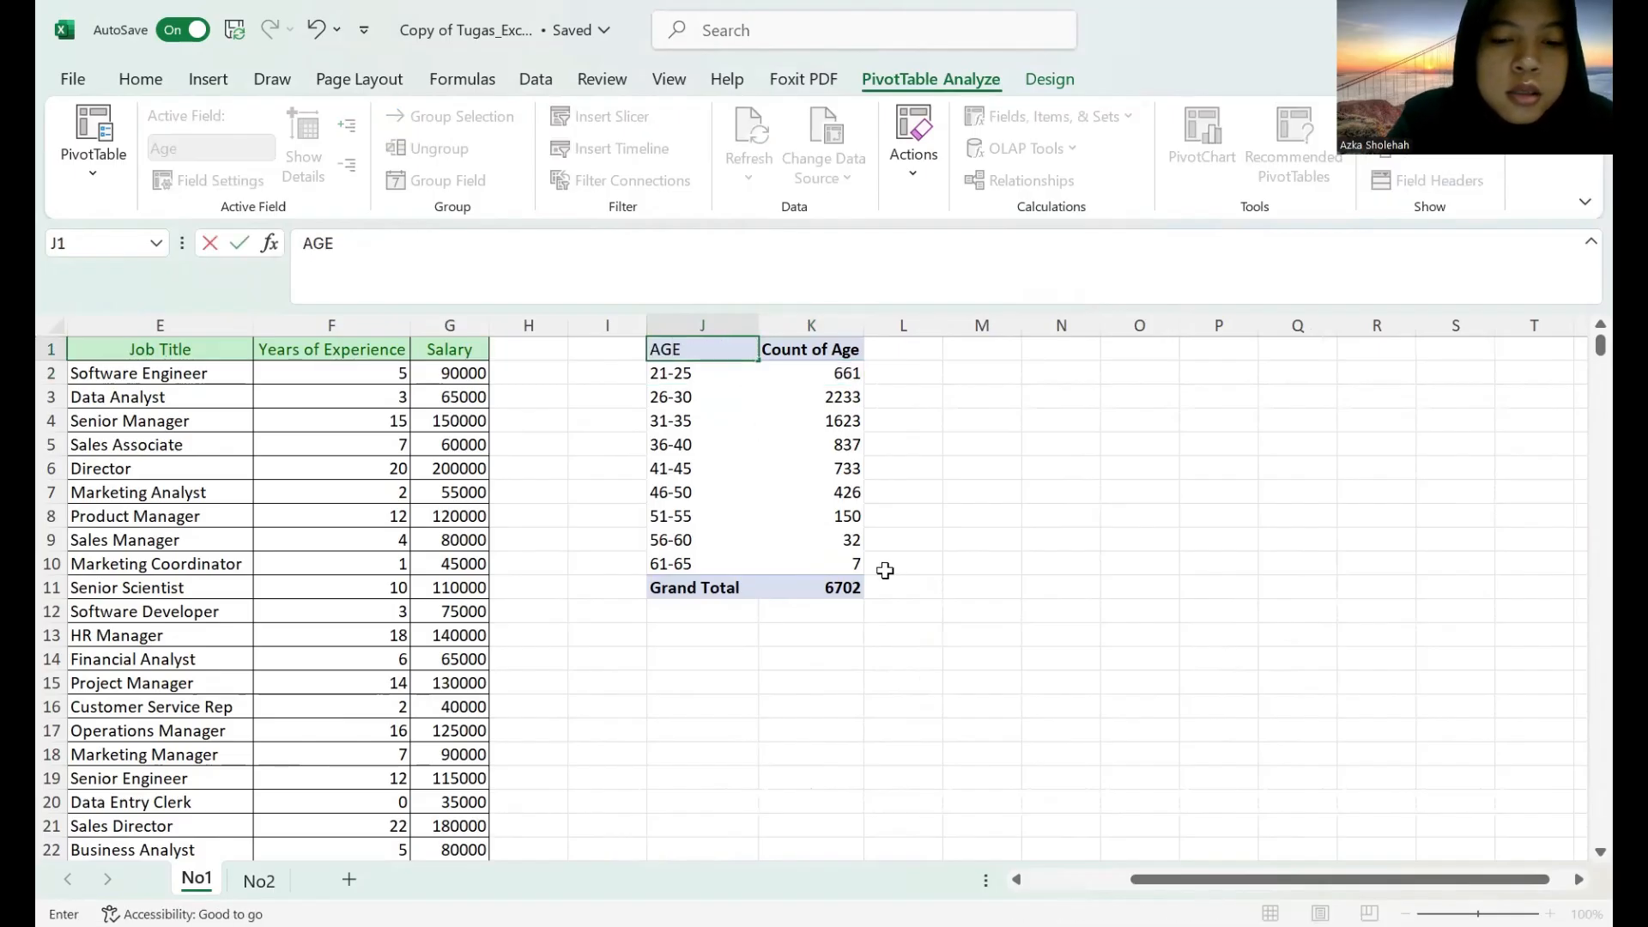
{"action": "key", "text": "BackSpace"}
{"action": "key", "text": "BackSpace"}
{"action": "type", "text": "ge"}
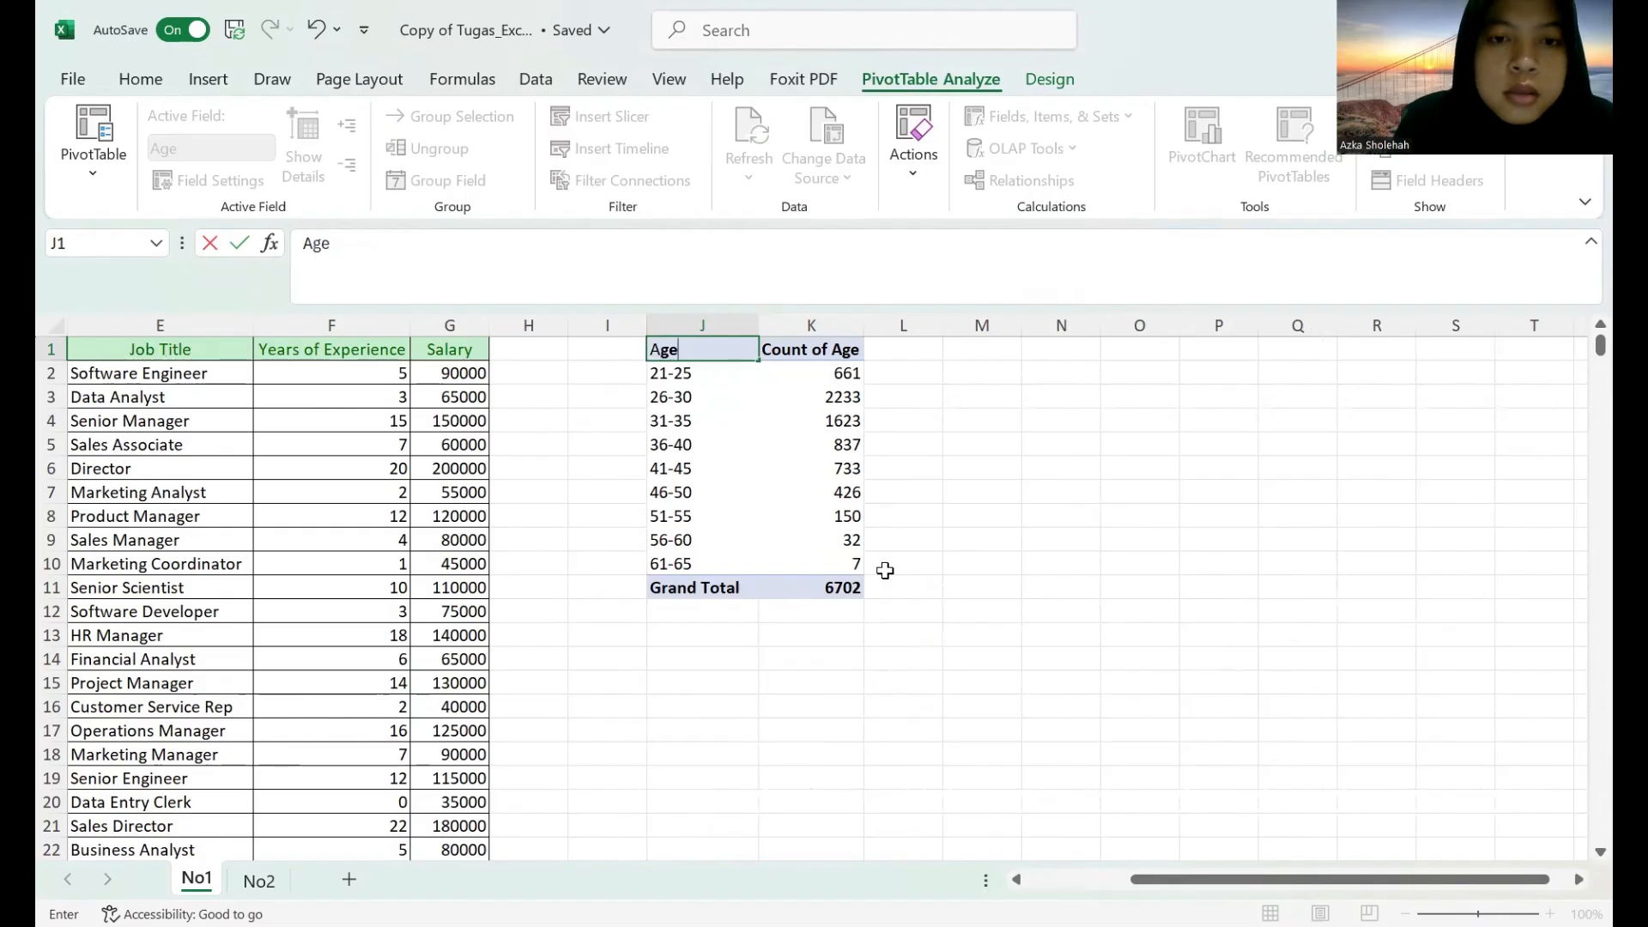
Rename the Count of Age header in cell K1 to "Jumlah".
{"action": "left_click", "coordinate": [803, 349]}
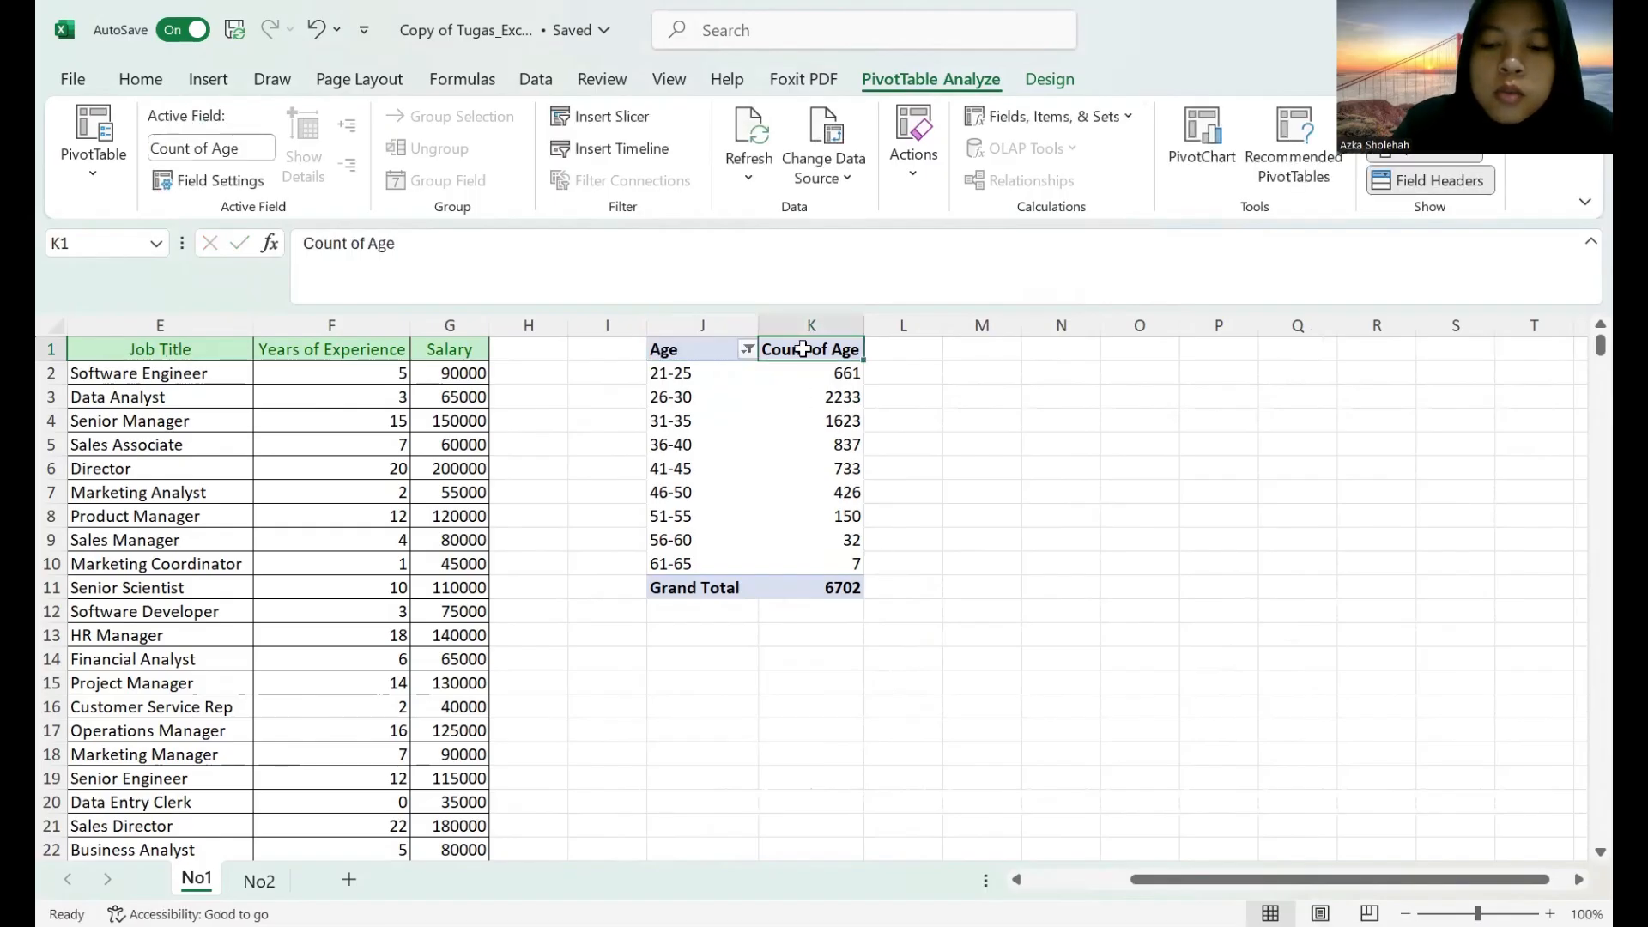
{"action": "type", "text": "JUMLAH"}
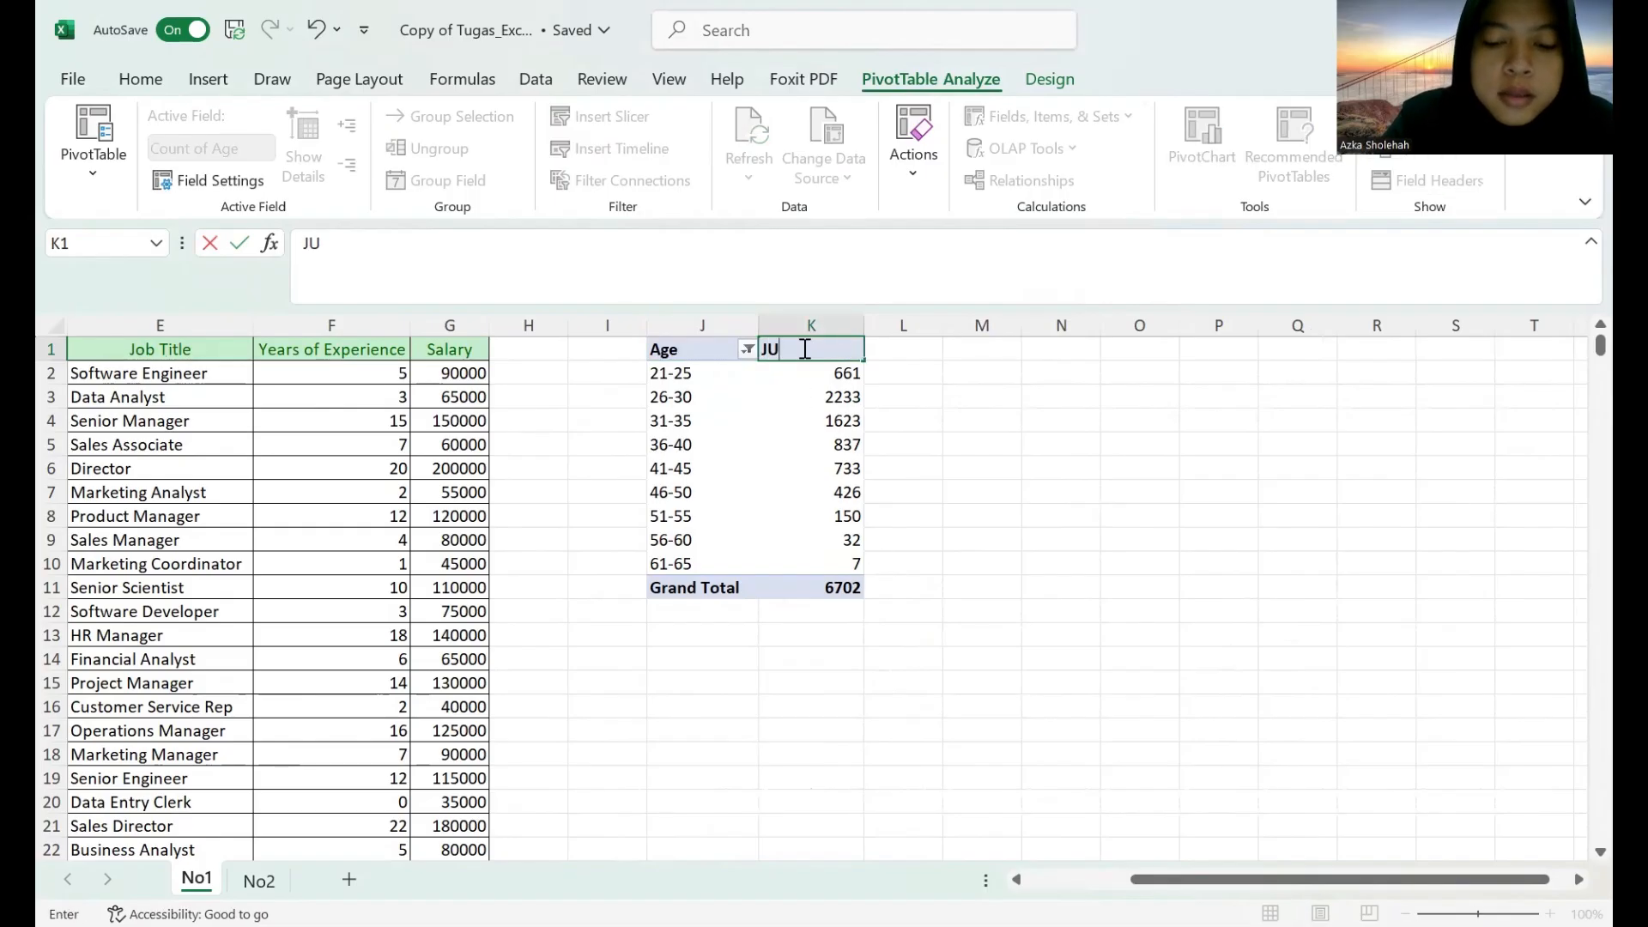
{"action": "key", "text": "BackSpace"}
{"action": "key", "text": "BackSpace"}
{"action": "key", "text": "BackSpace"}
{"action": "key", "text": "BackSpace"}
{"action": "key", "text": "BackSpace"}
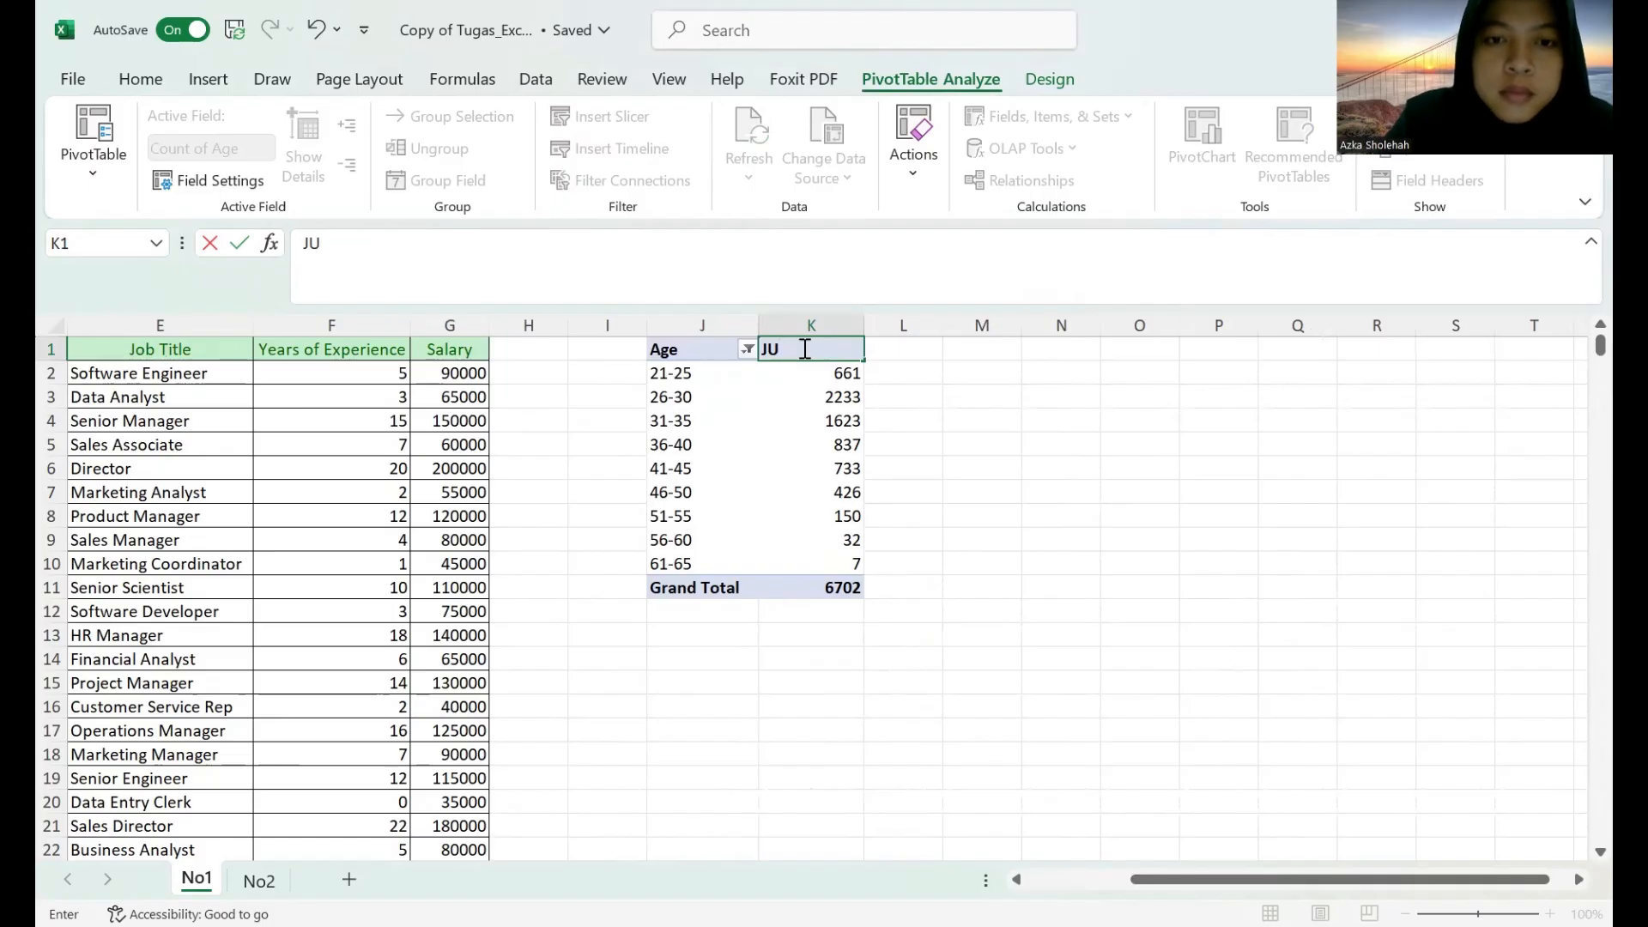
{"action": "type", "text": "umlah"}
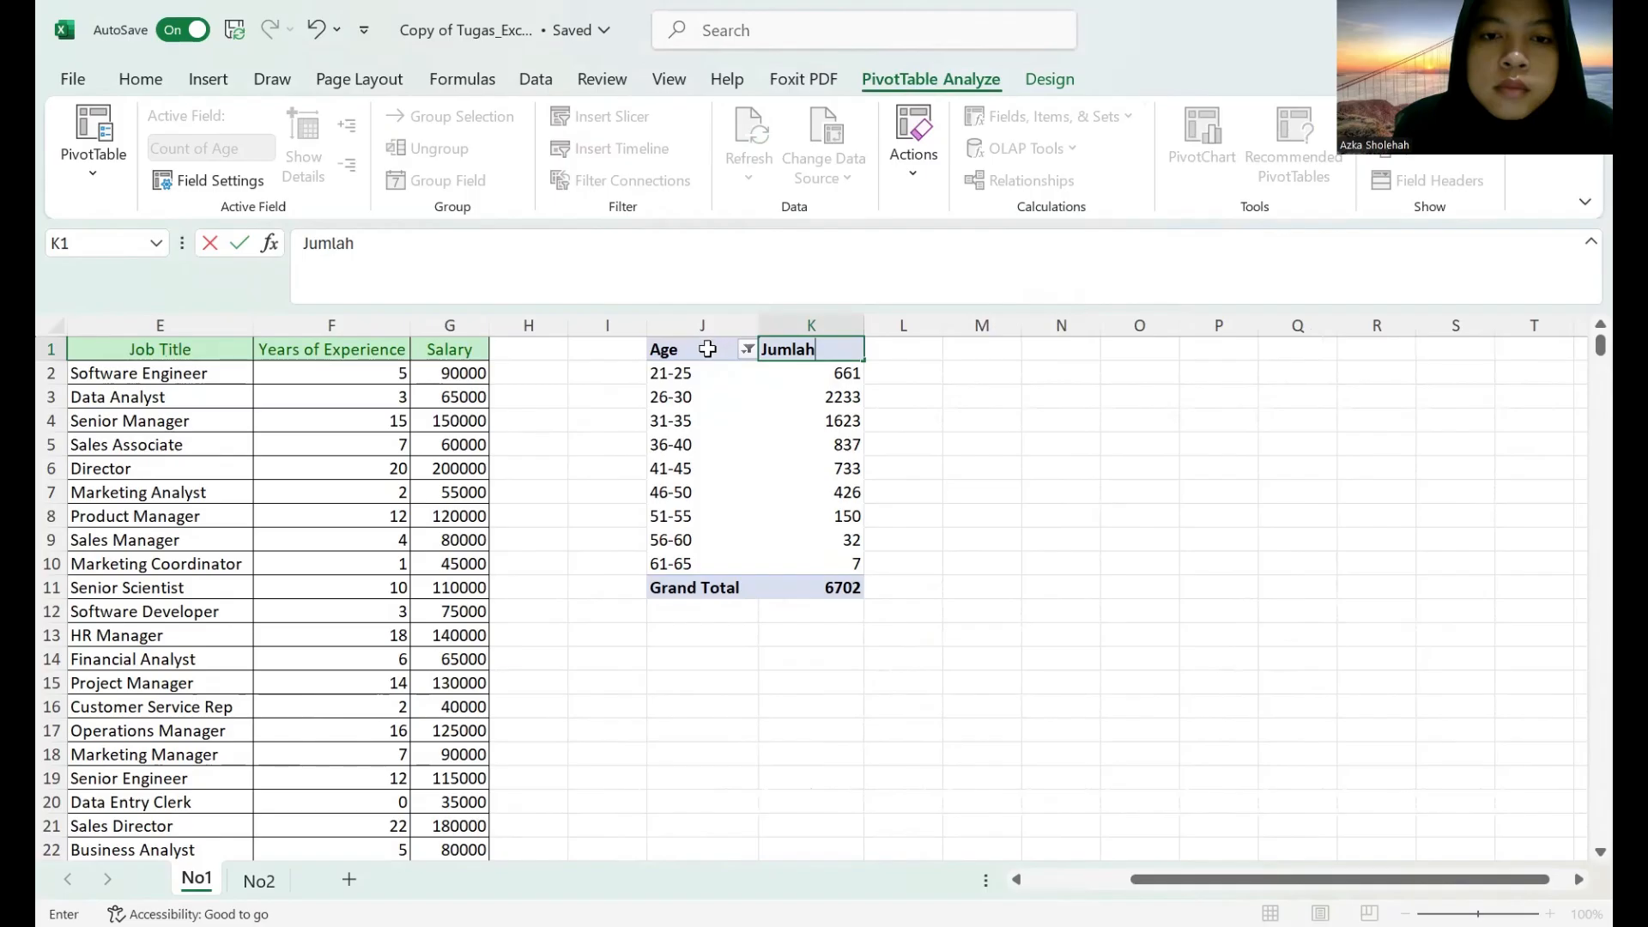
Apply the Good cell style to the PivotTable's header cells J1:K1.
{"action": "left_click_drag", "start_coordinate": [707, 348], "coordinate": [799, 348]}
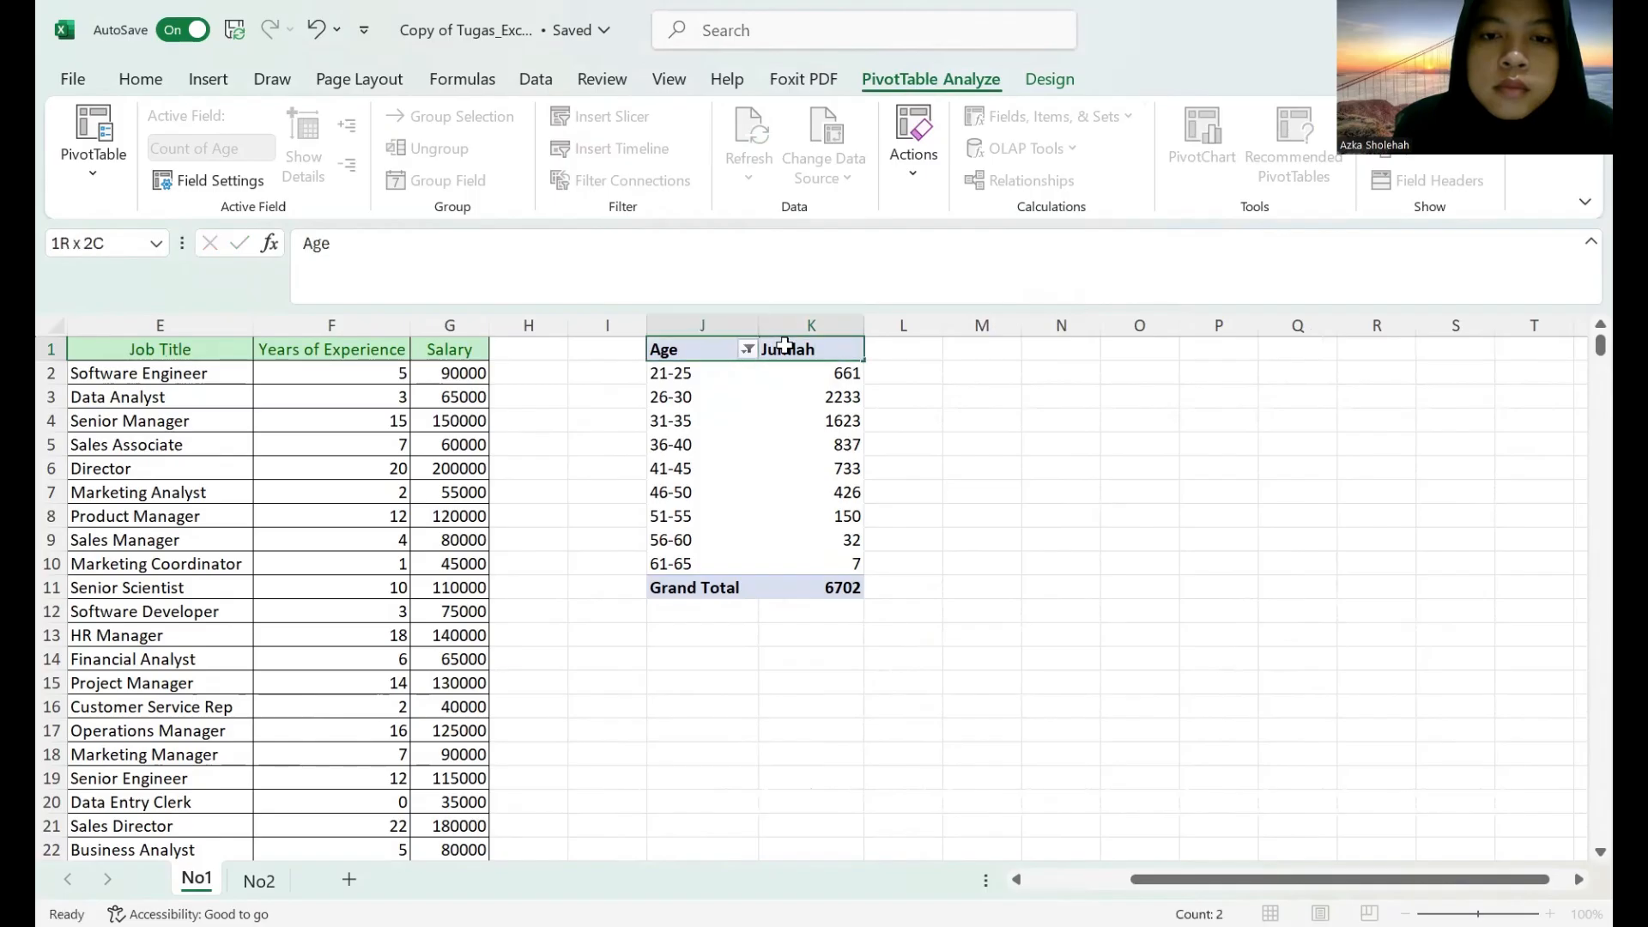
{"action": "left_click", "coordinate": [159, 86]}
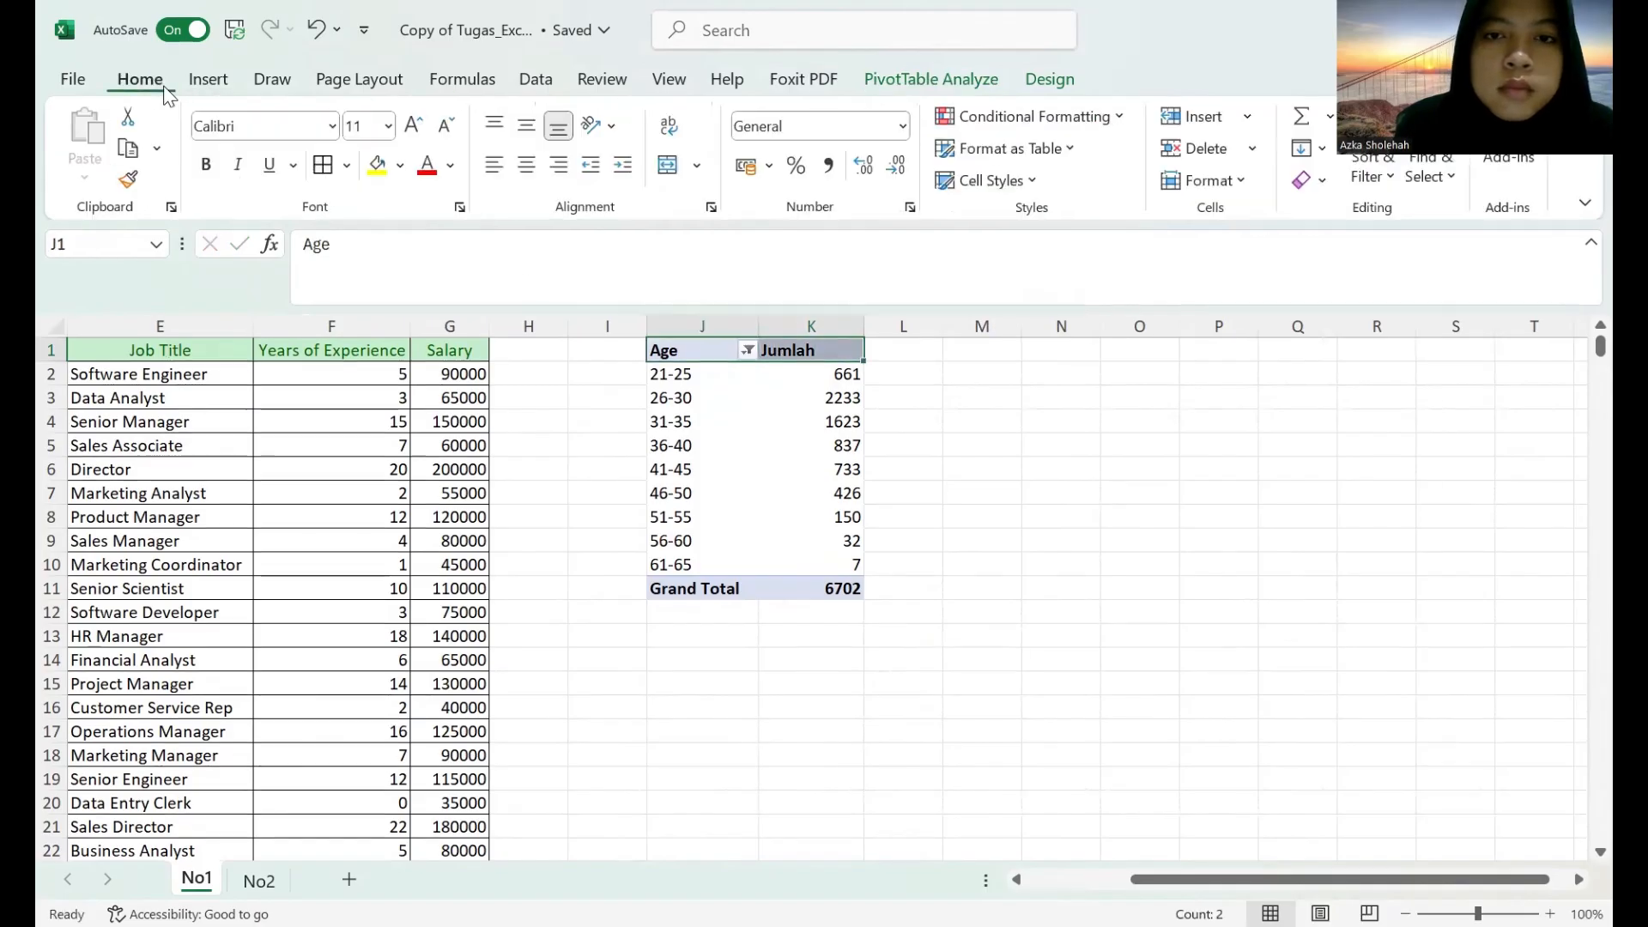
{"action": "left_click", "coordinate": [989, 182]}
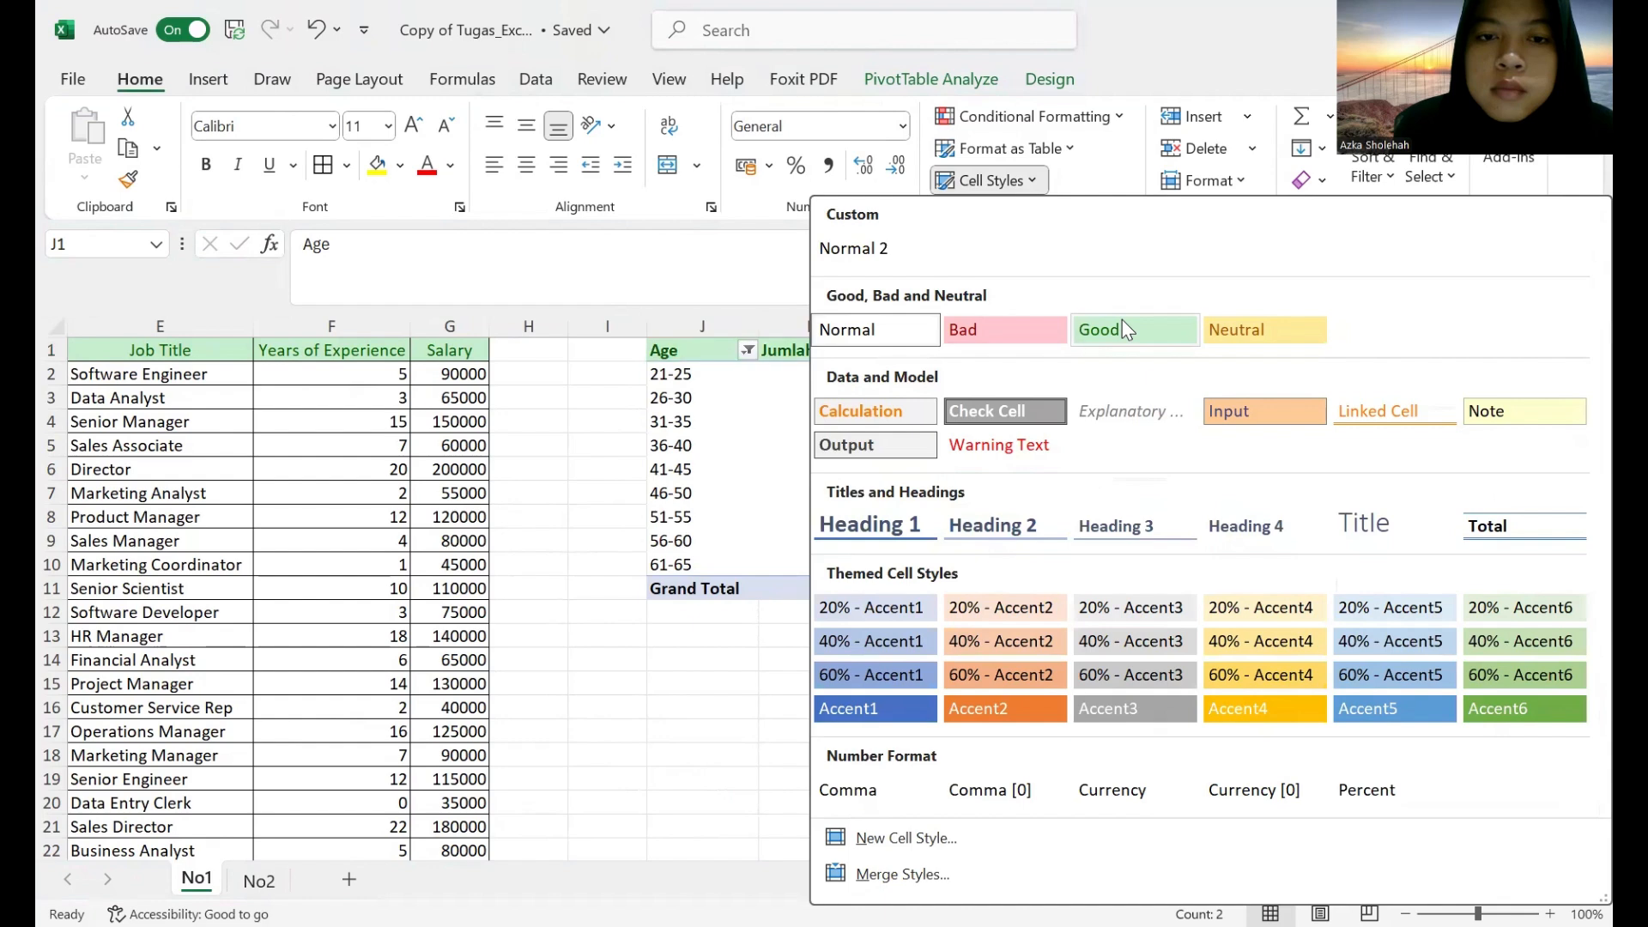
{"action": "left_click", "coordinate": [730, 590]}
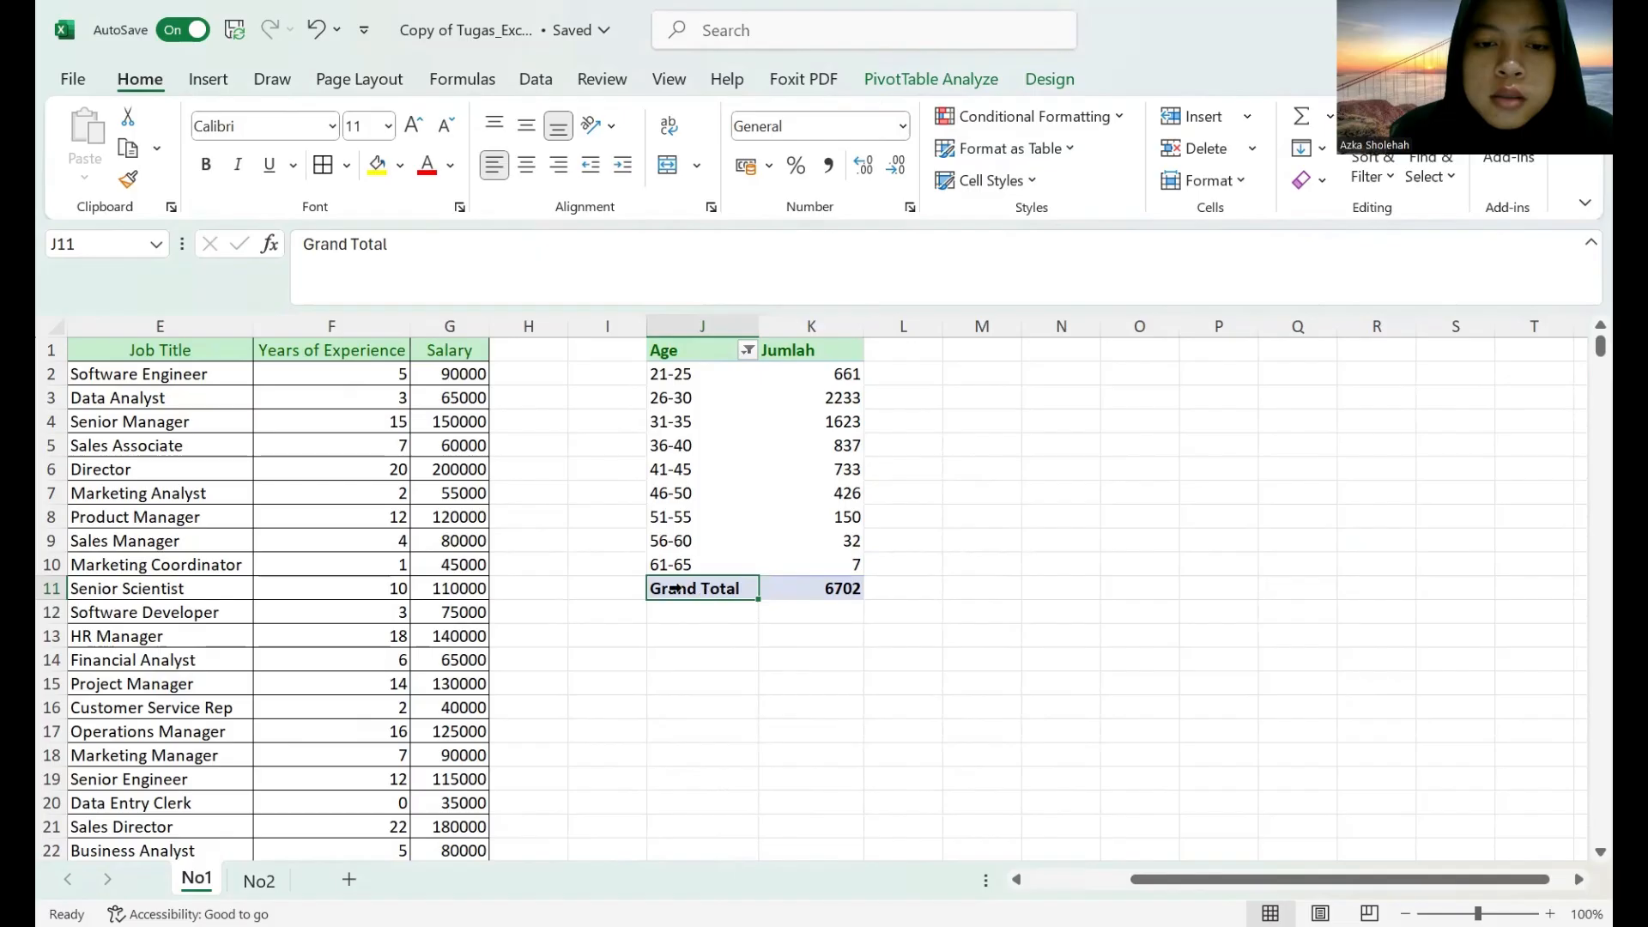
{"action": "key", "text": "shift+Right"}
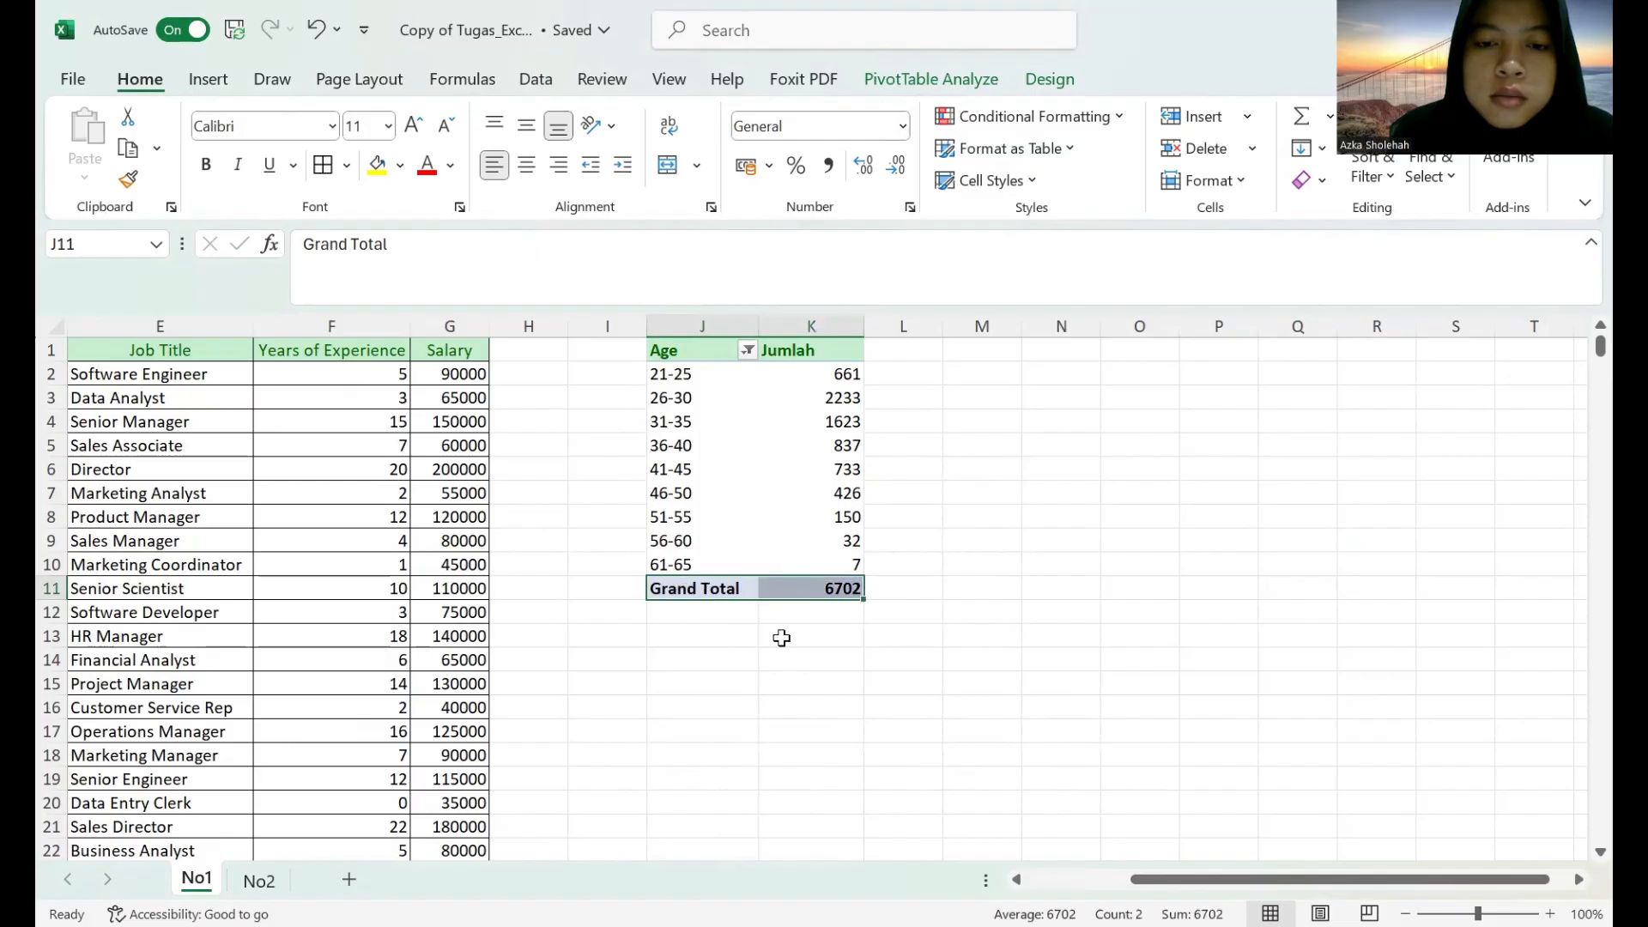
Enter the label "Rata-rata" in cell J12, directly below the PivotTable's Grand Total row.
{"action": "left_click", "coordinate": [718, 609]}
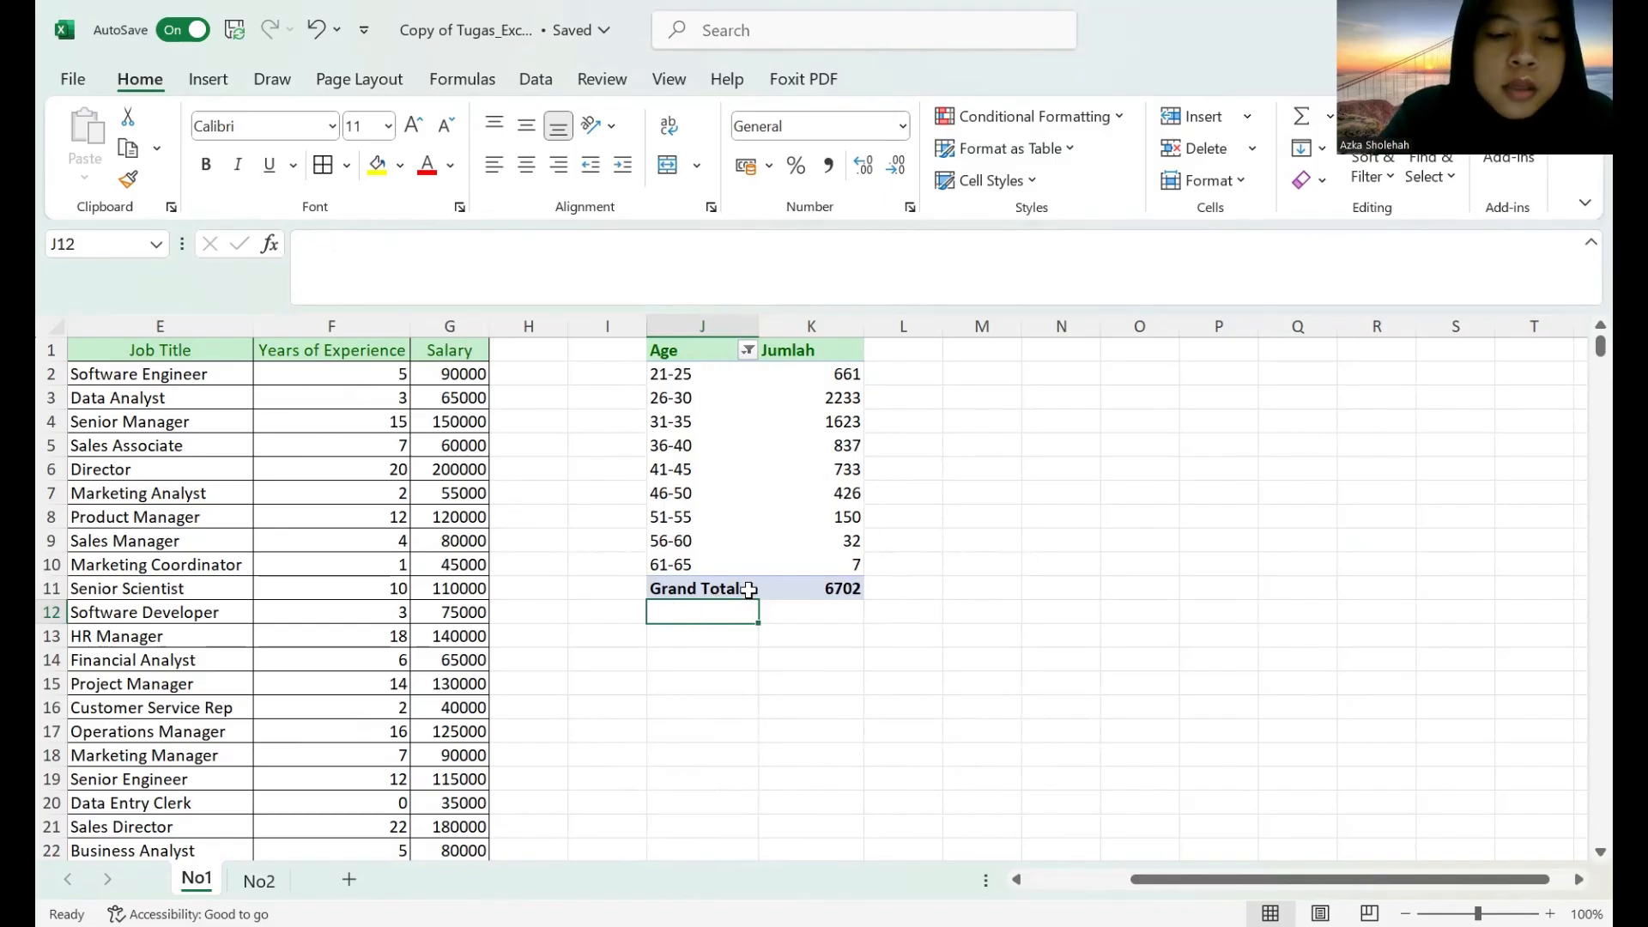
{"action": "type", "text": "RATA"}
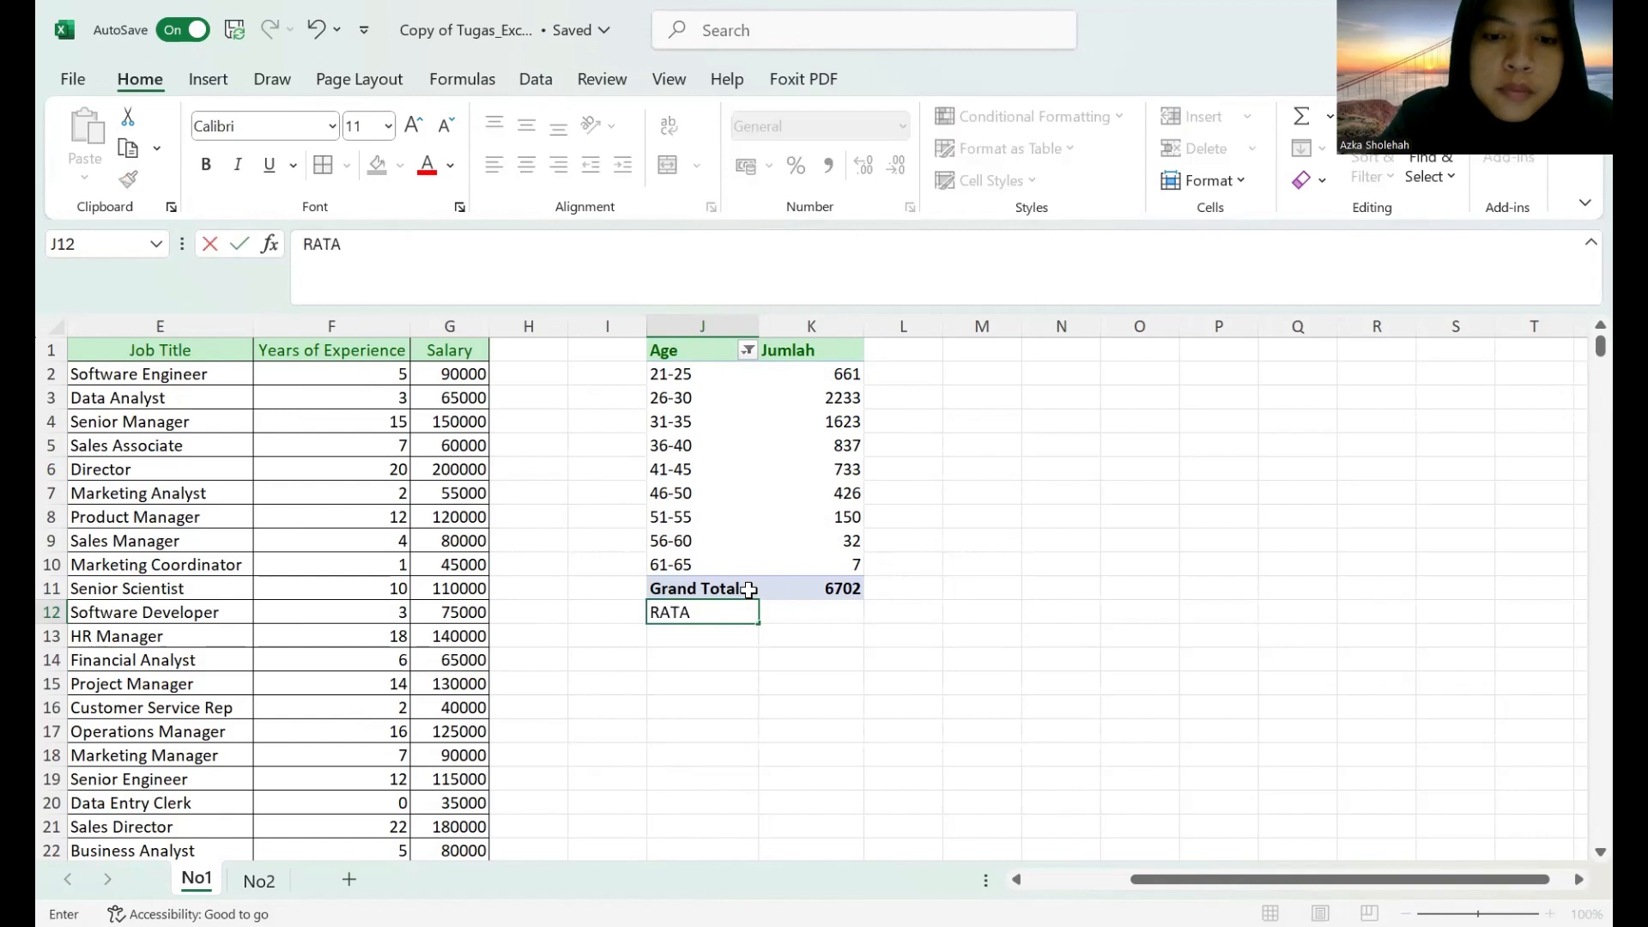
{"action": "key", "text": "BackSpace"}
{"action": "key", "text": "BackSpace"}
{"action": "key", "text": "BackSpace"}
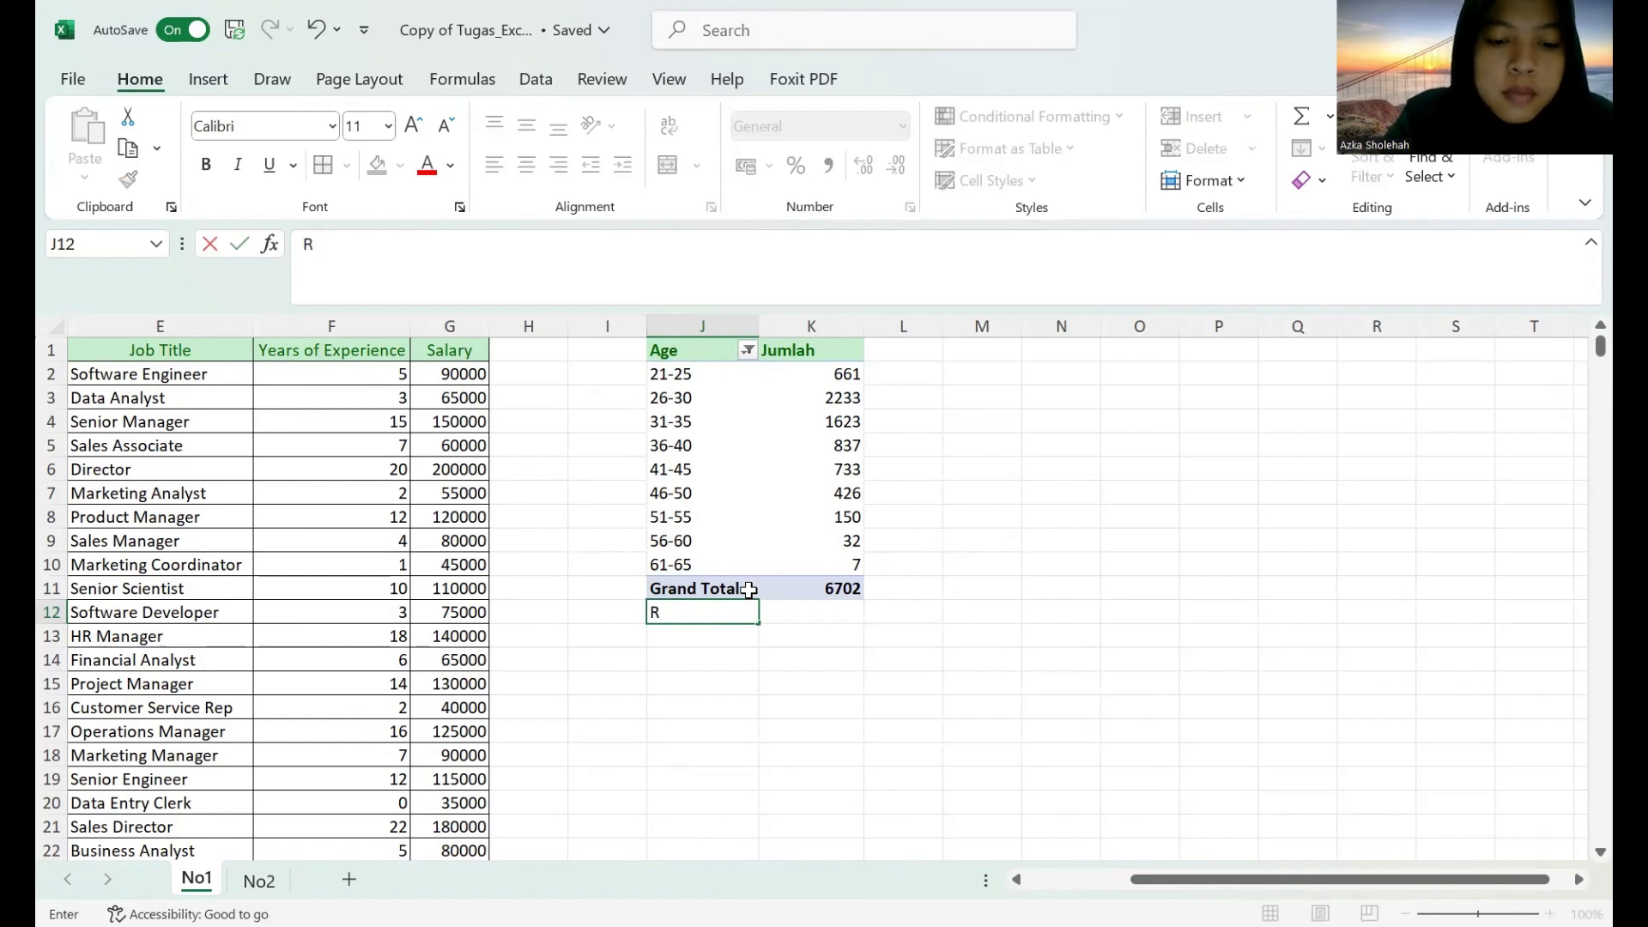
{"action": "type", "text": "ata-rata"}
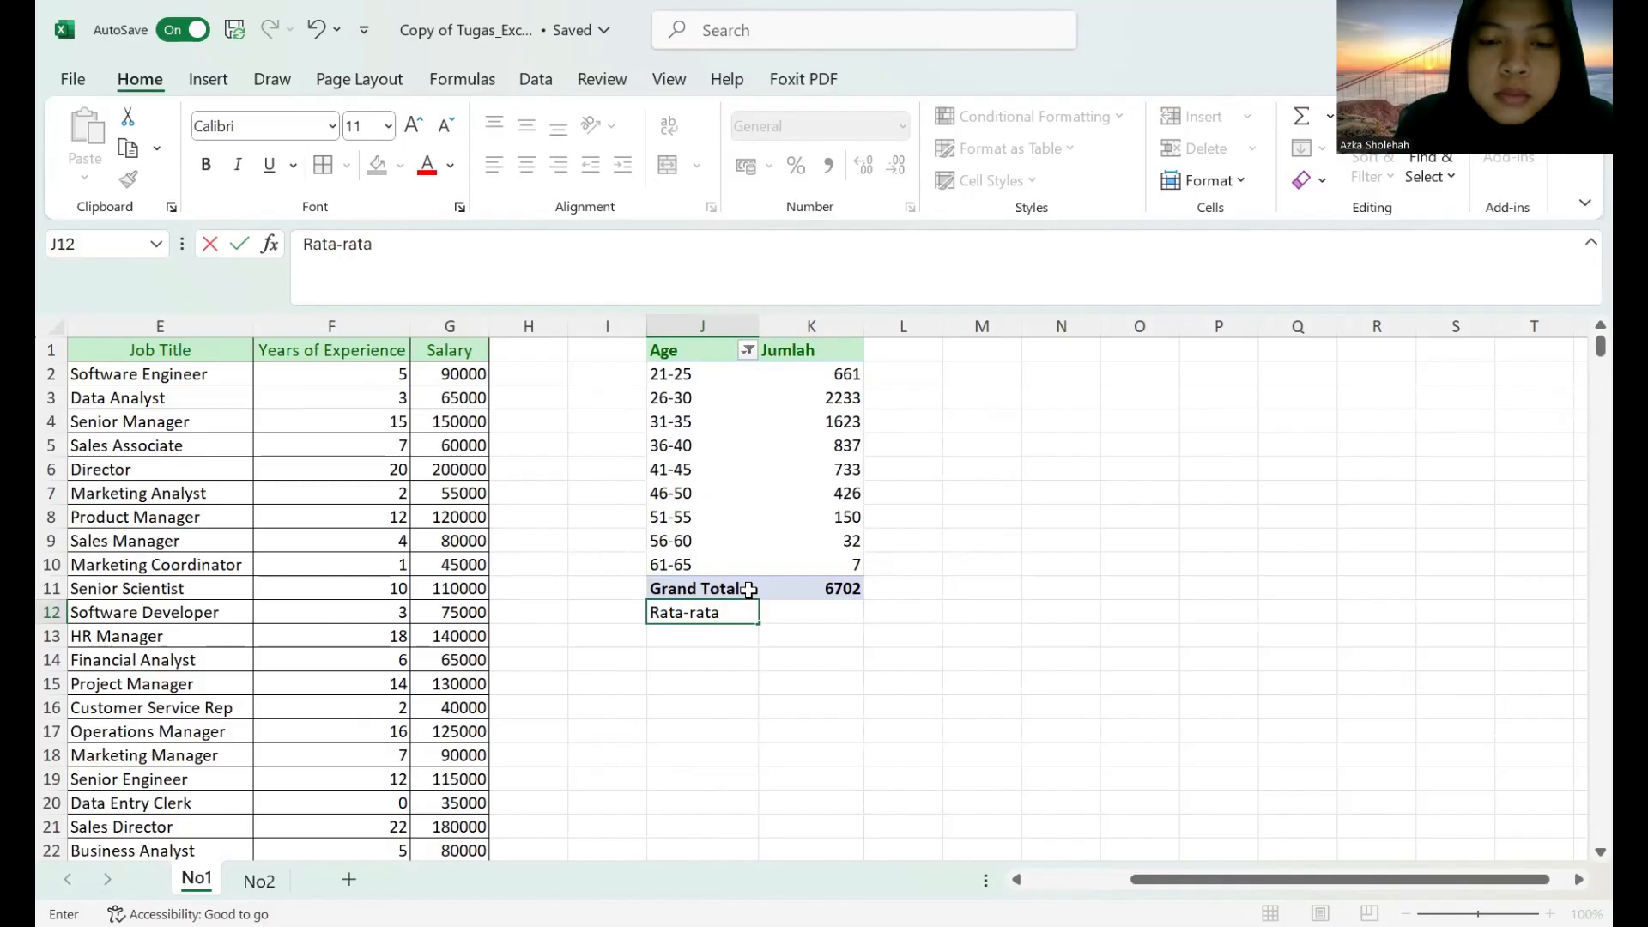
Enter the labels "Median", "Min" and "Max" in cells J13 to J15.
{"action": "left_click", "coordinate": [711, 634]}
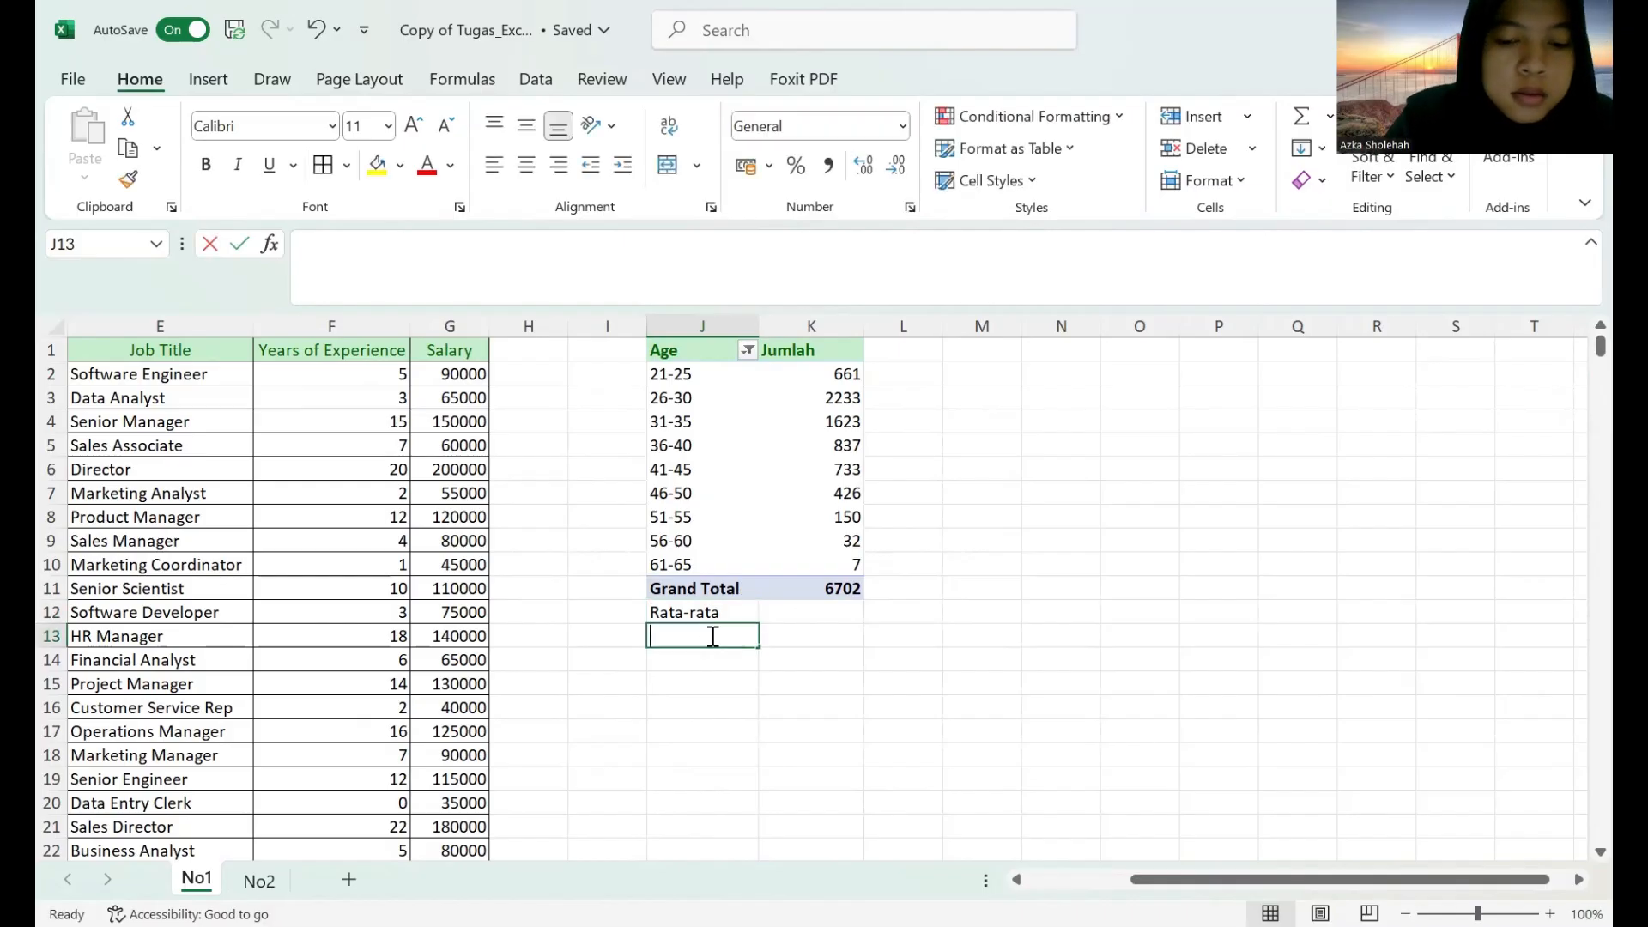
{"action": "type", "text": "Median"}
{"action": "key", "text": "Return"}
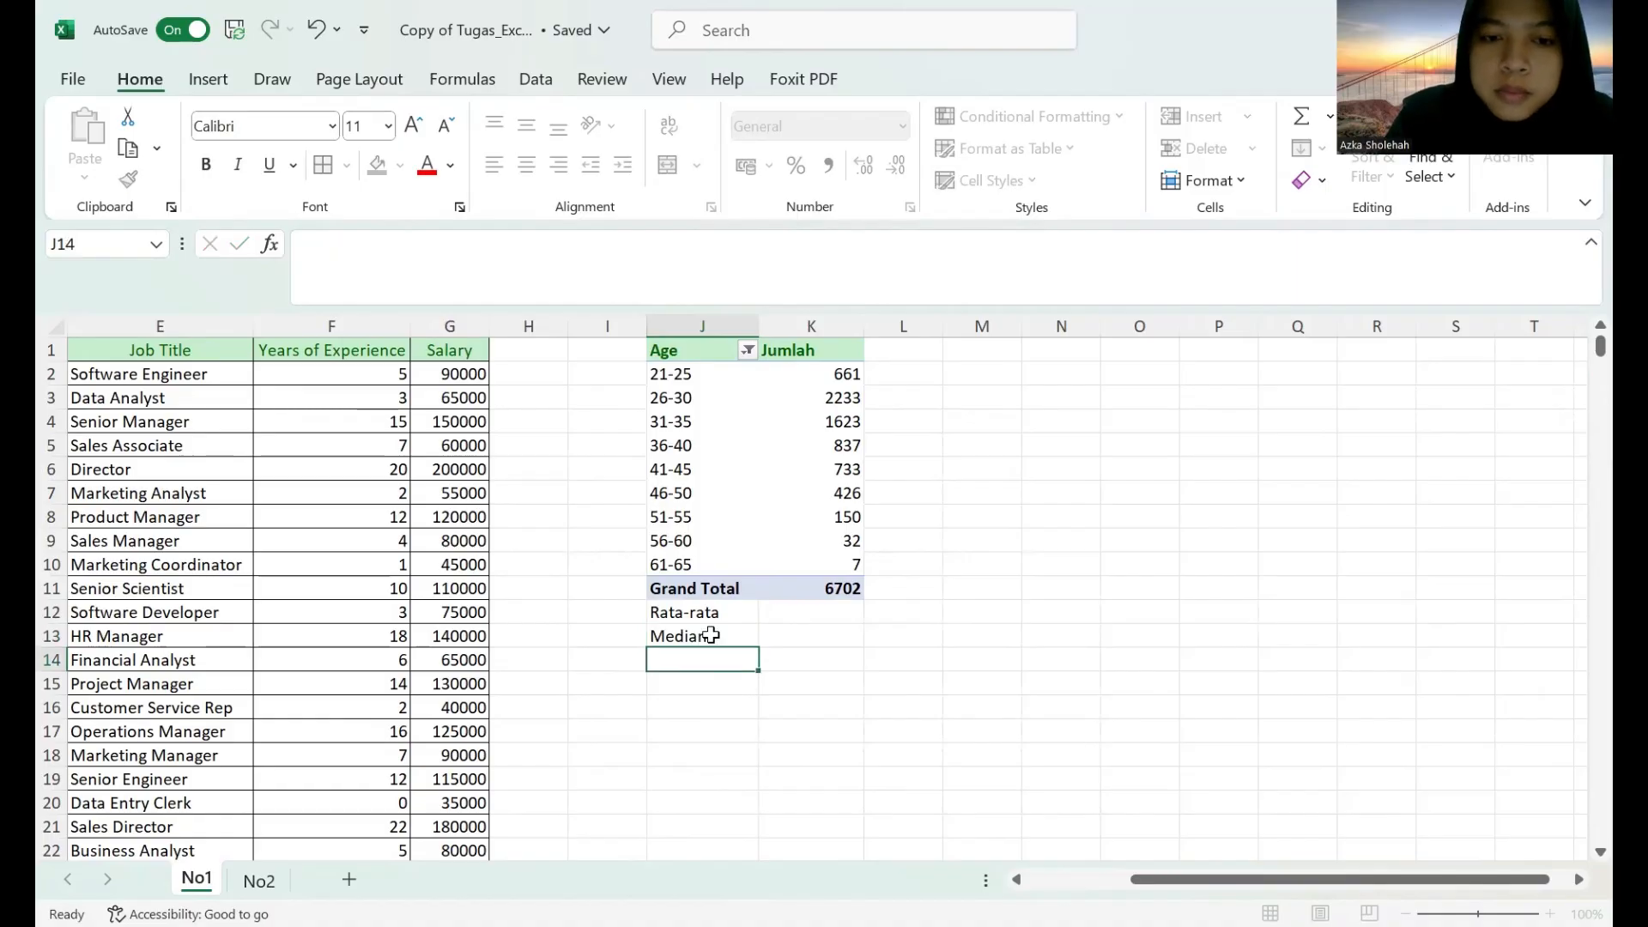
{"action": "type", "text": "Min"}
{"action": "key", "text": "Return"}
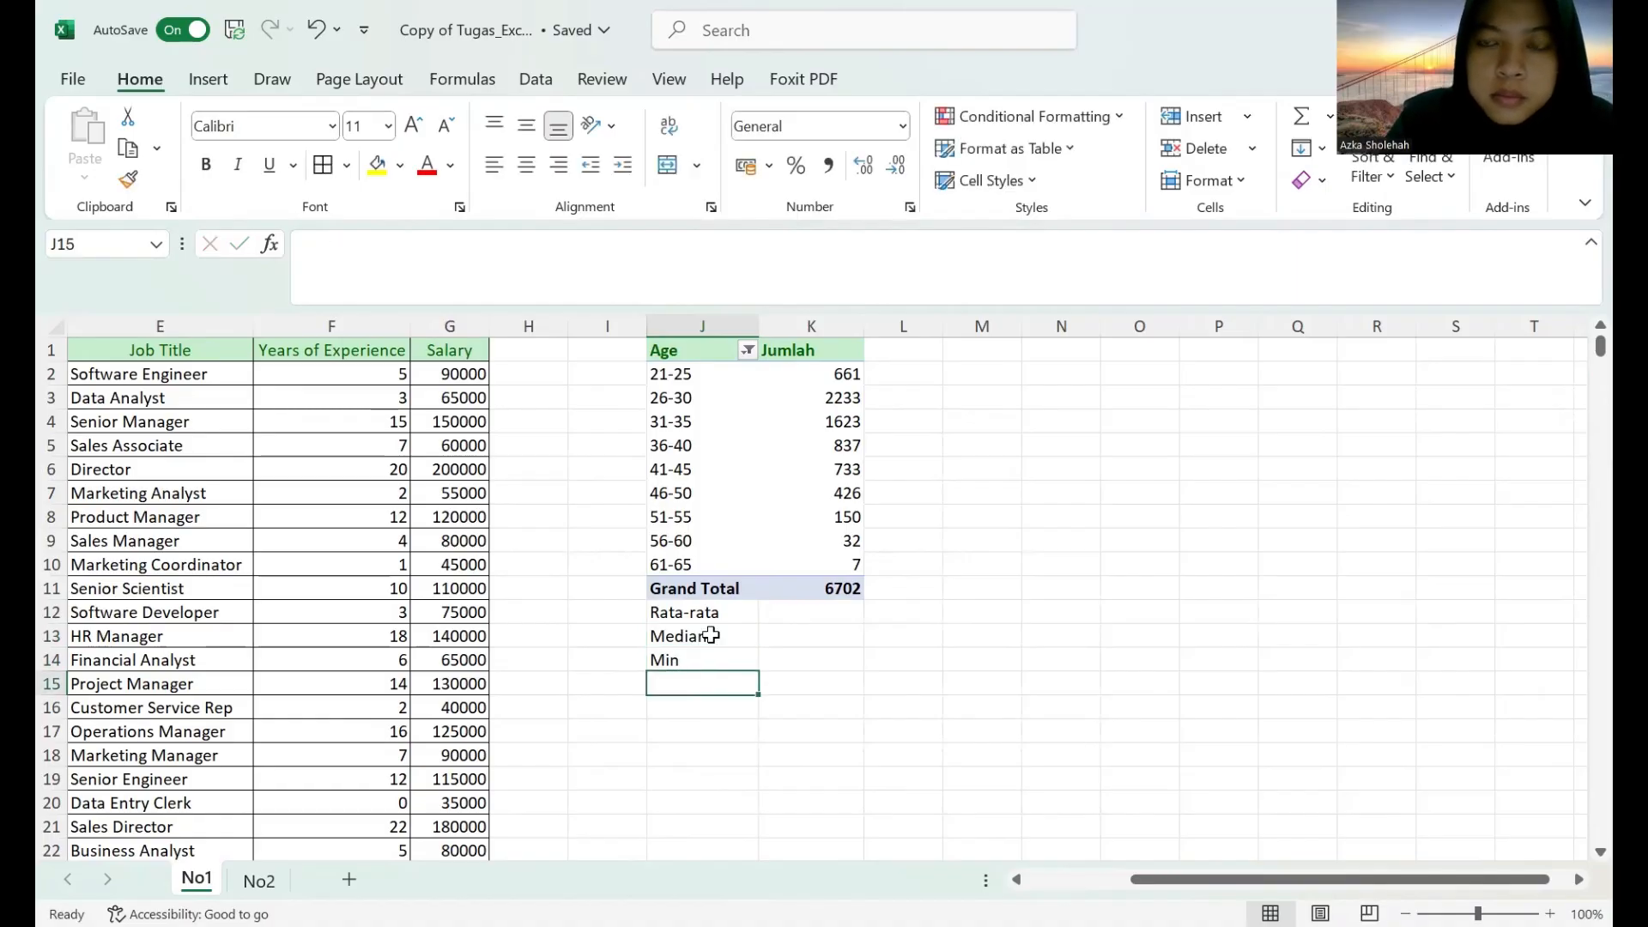
{"action": "type", "text": "Ma"}
{"action": "type", "text": "x"}
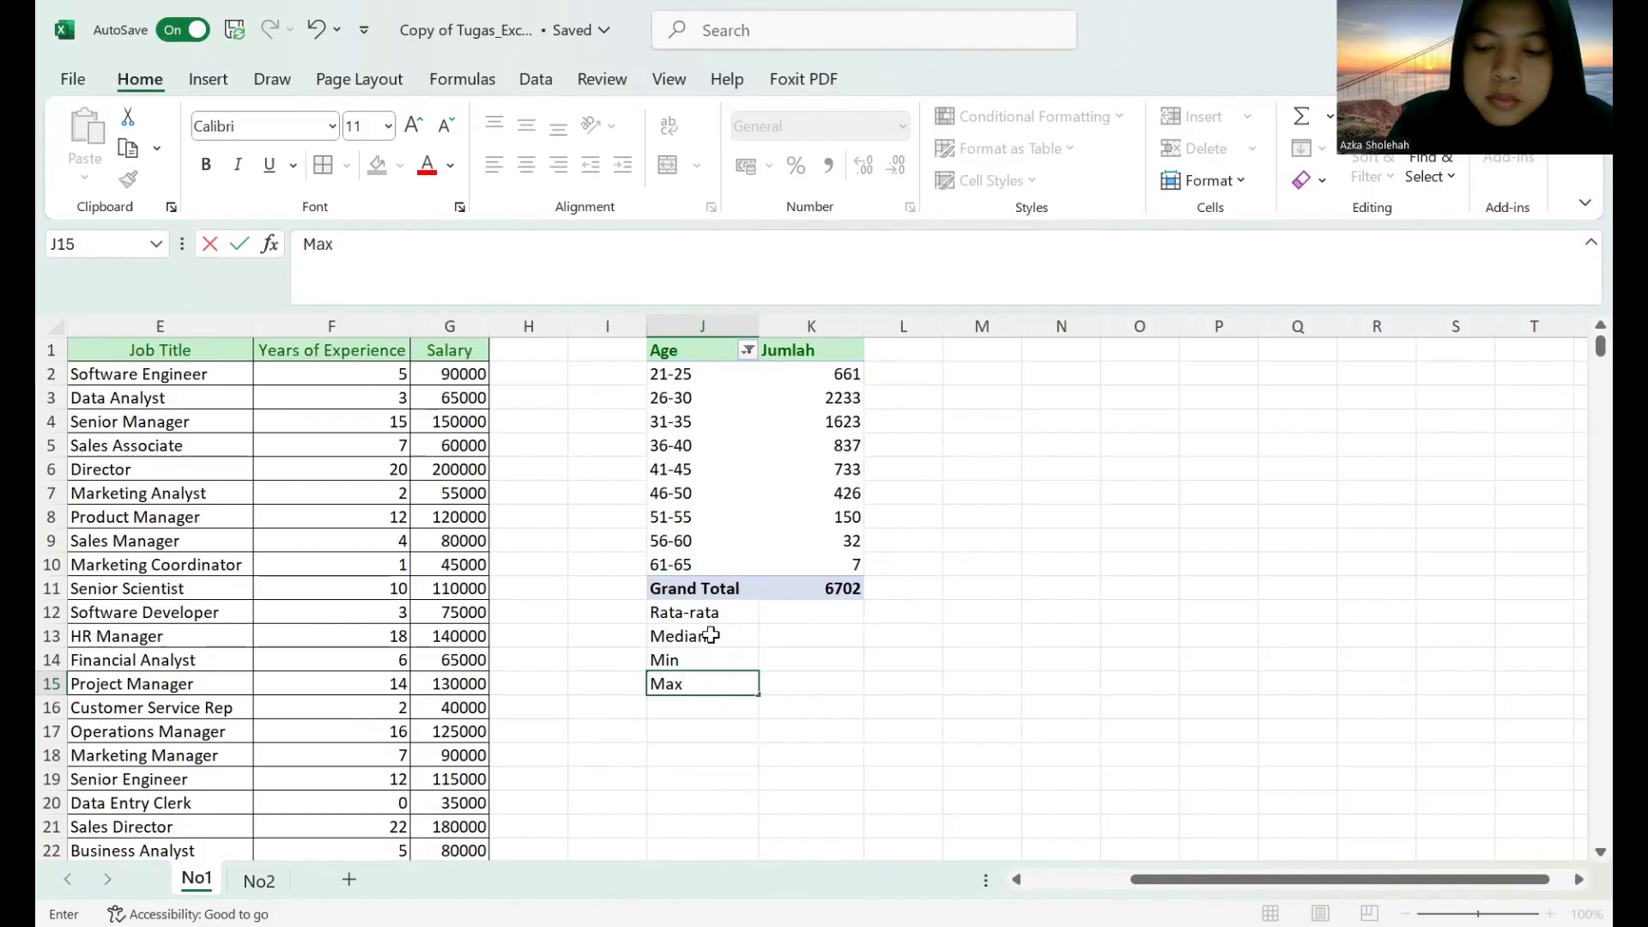
{"action": "key", "text": "Return"}
Enter the label "Simpangan Baku" in cell J16 and widen column J to fit it.
{"action": "type", "text": "Simpangan Ba"}
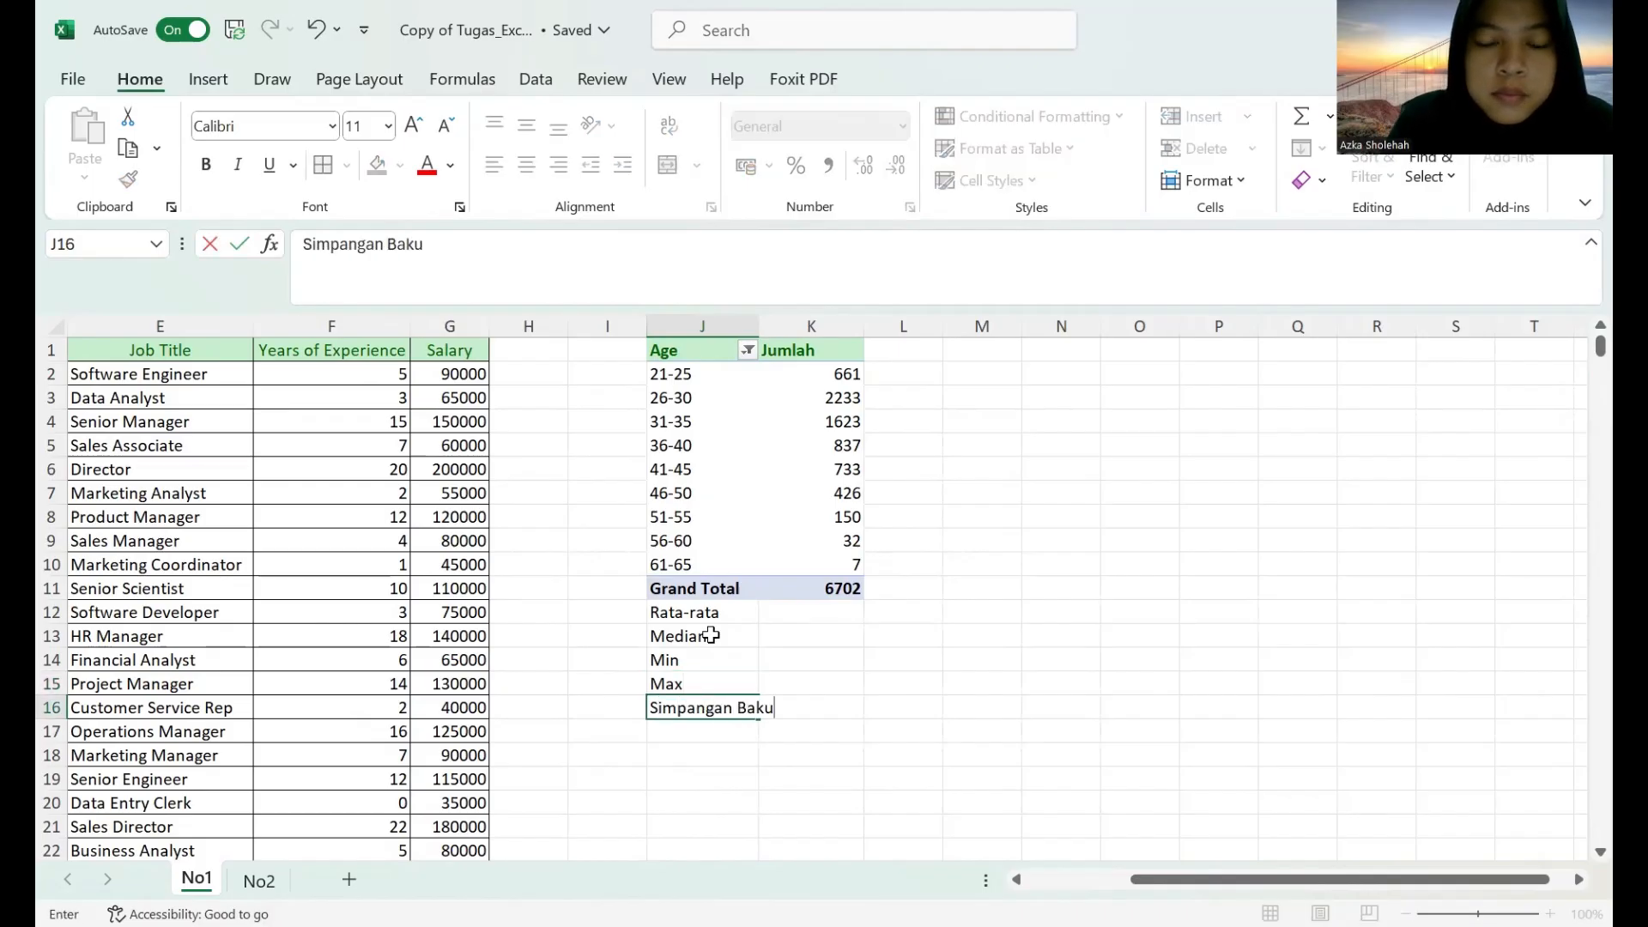
{"action": "type", "text": "ku"}
{"action": "left_click", "coordinate": [753, 327]}
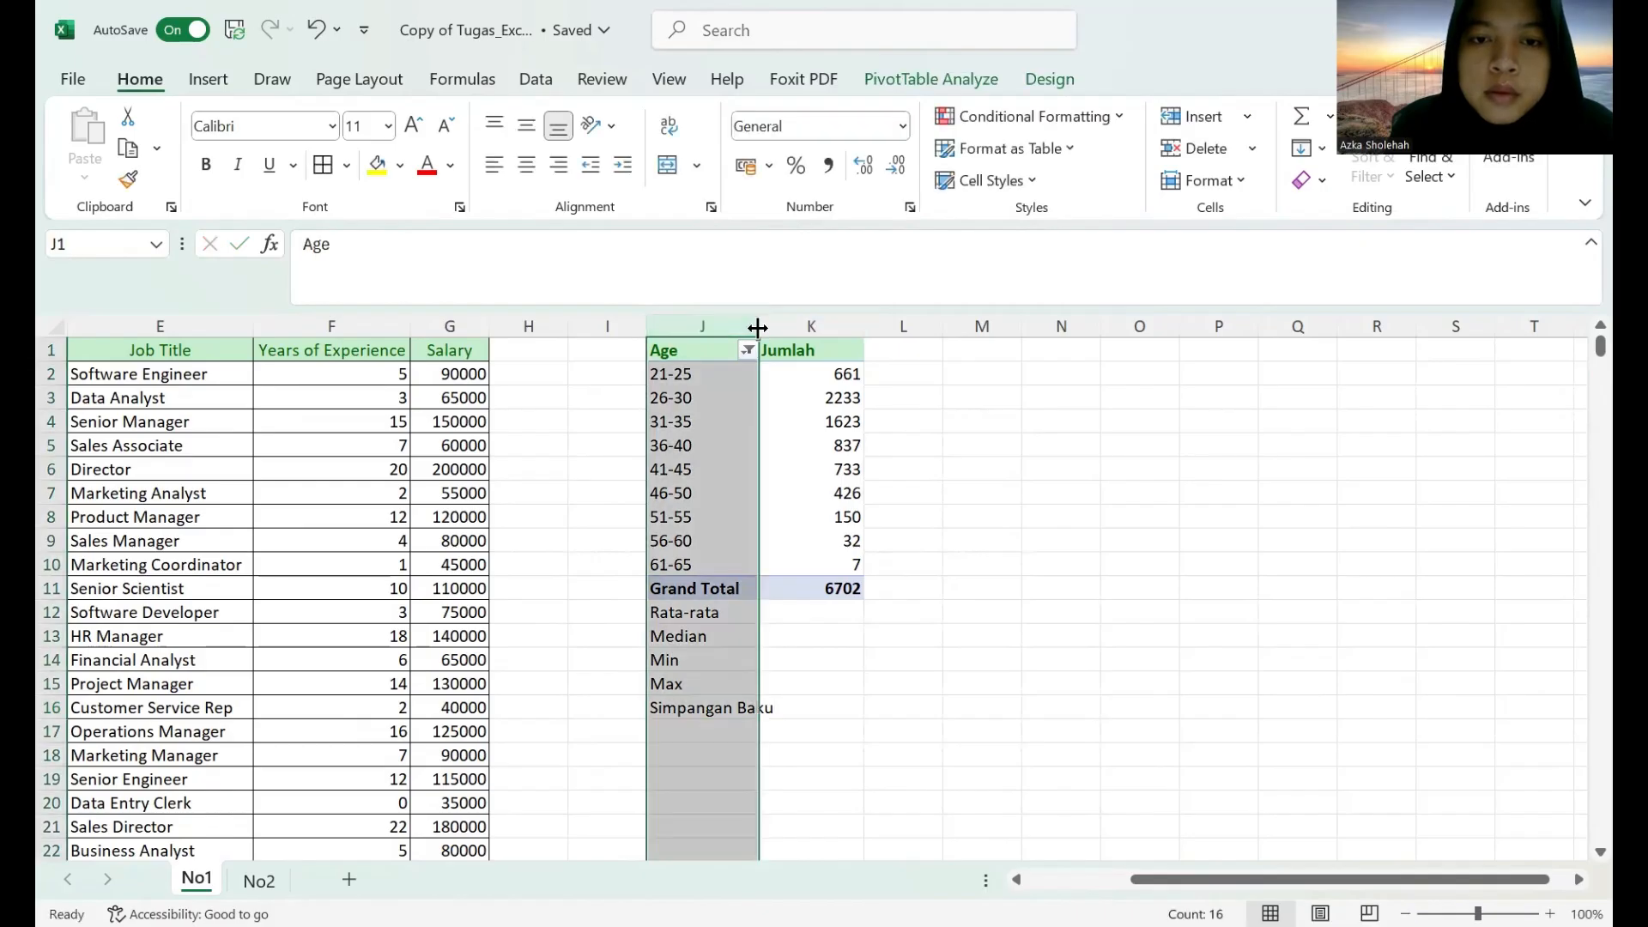
{"action": "left_click_drag", "start_coordinate": [757, 327], "coordinate": [781, 327]}
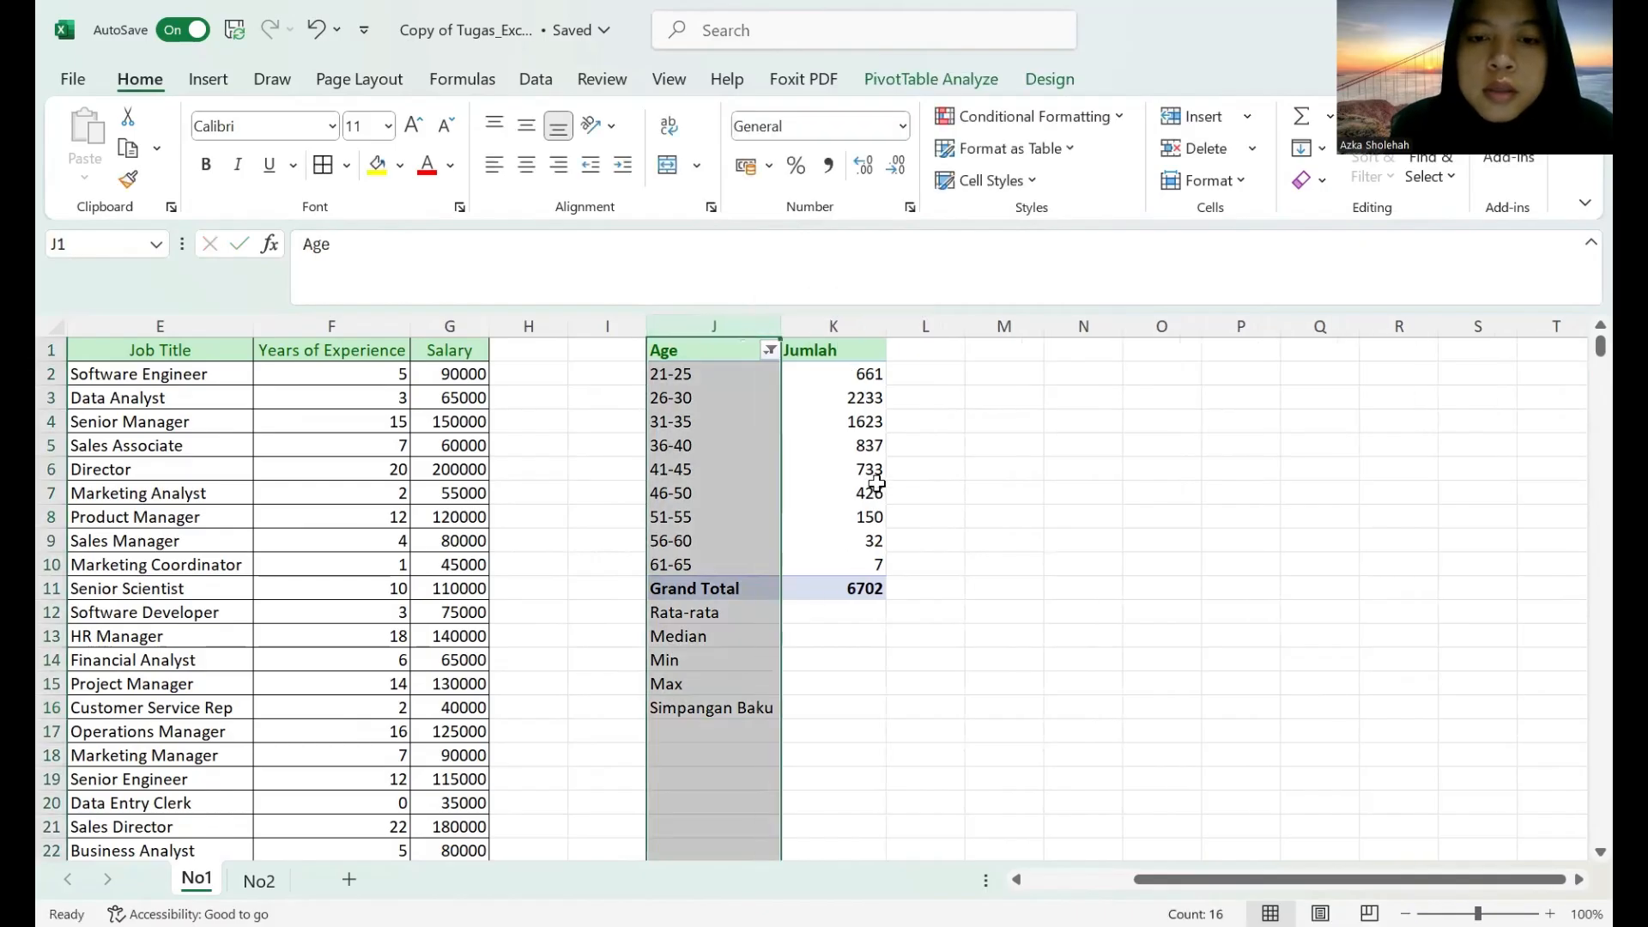
Calculate the average of J2:K10 in cell K12 with the AVERAGE function.
{"action": "left_click", "coordinate": [830, 614]}
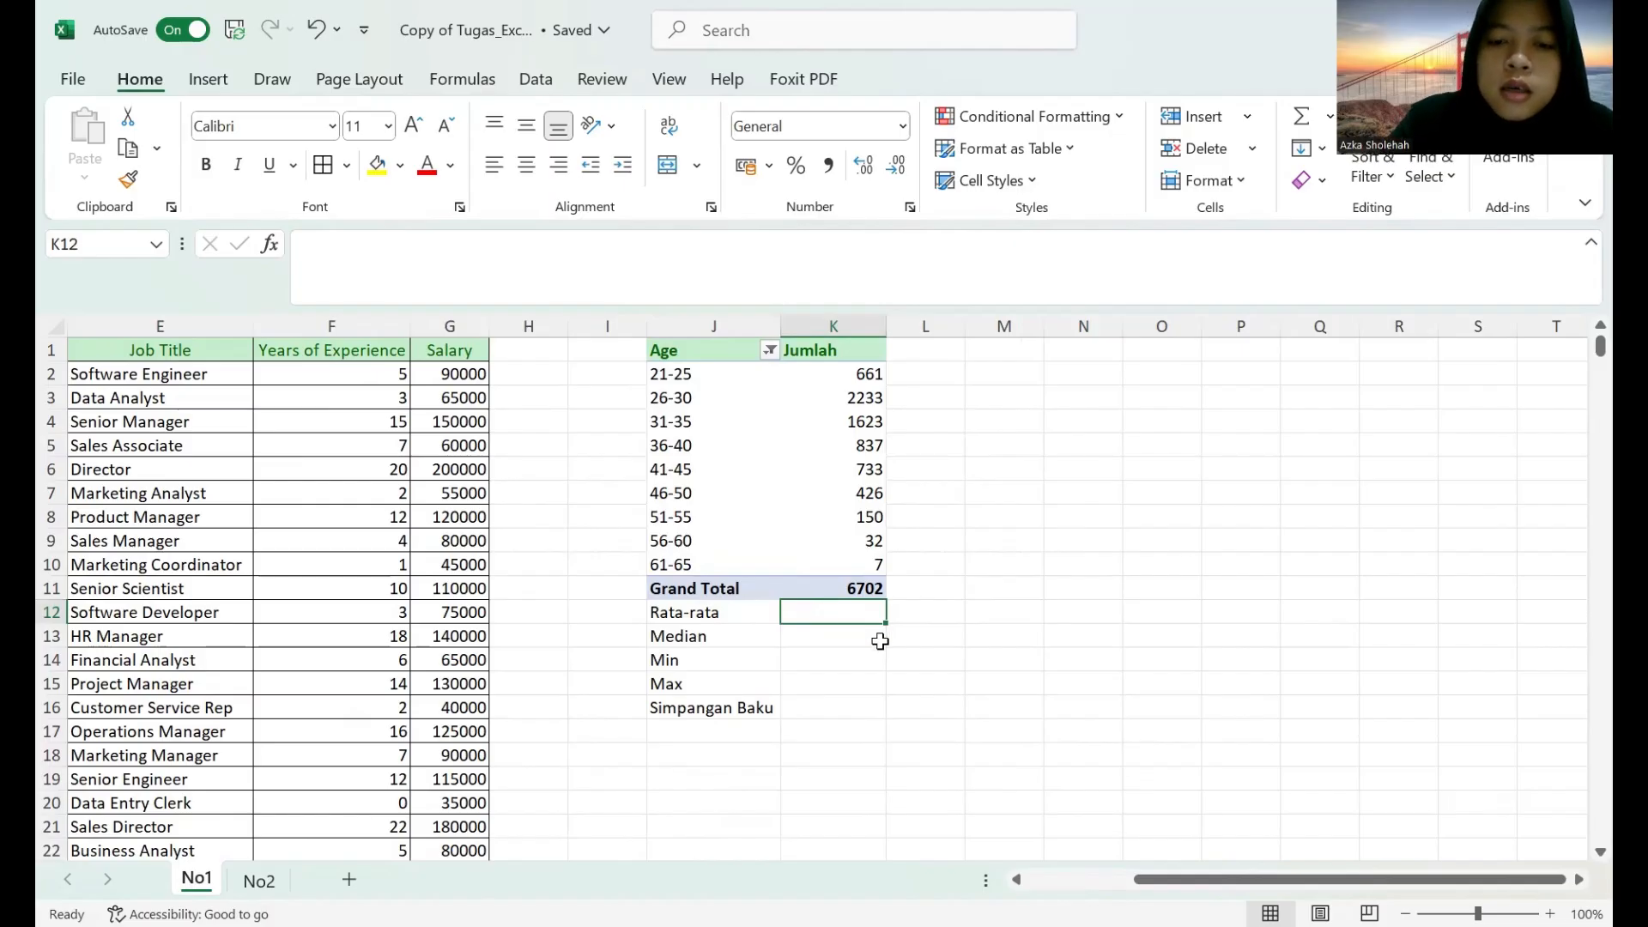
{"action": "type", "text": "="}
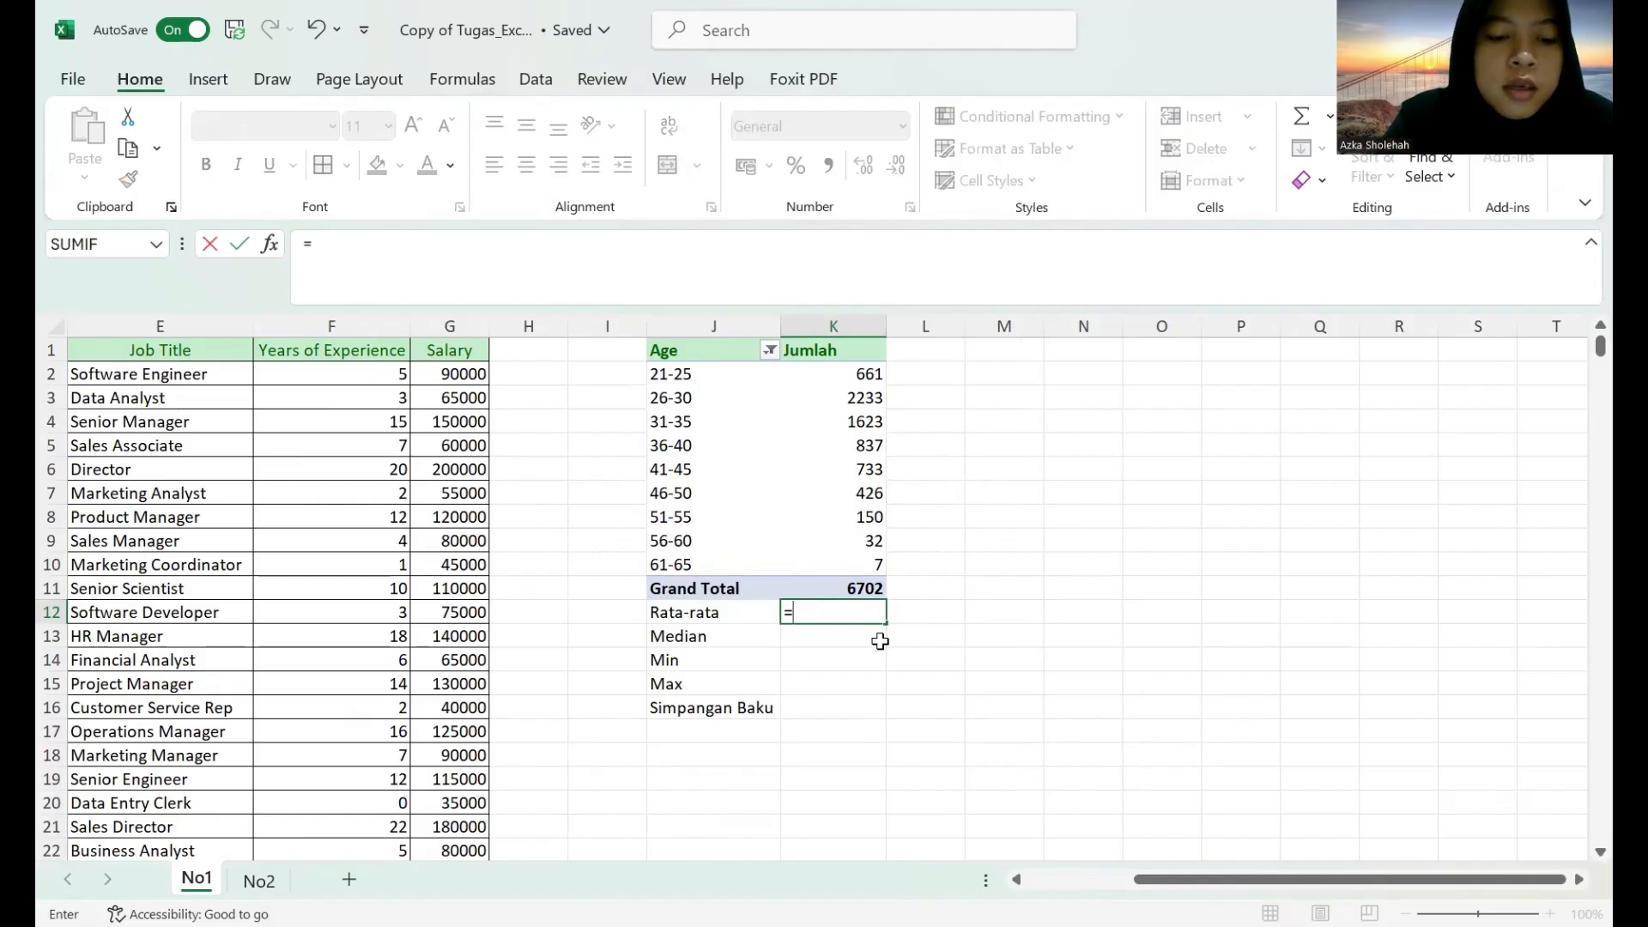
{"action": "type", "text": "A"}
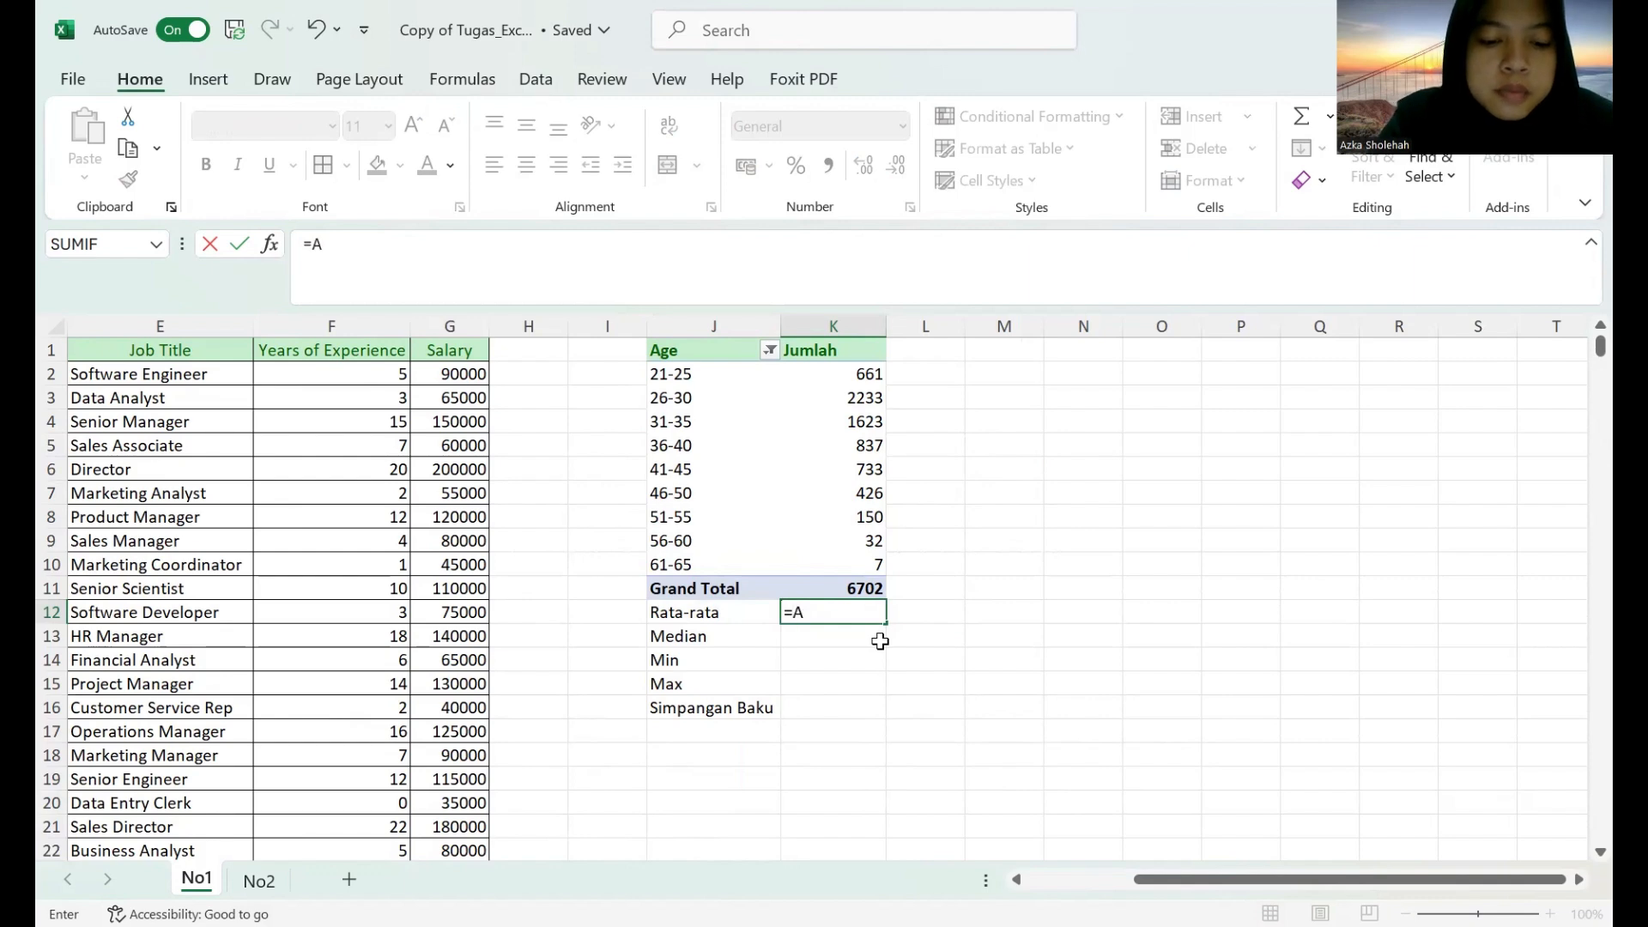
{"action": "type", "text": "VERAGE"}
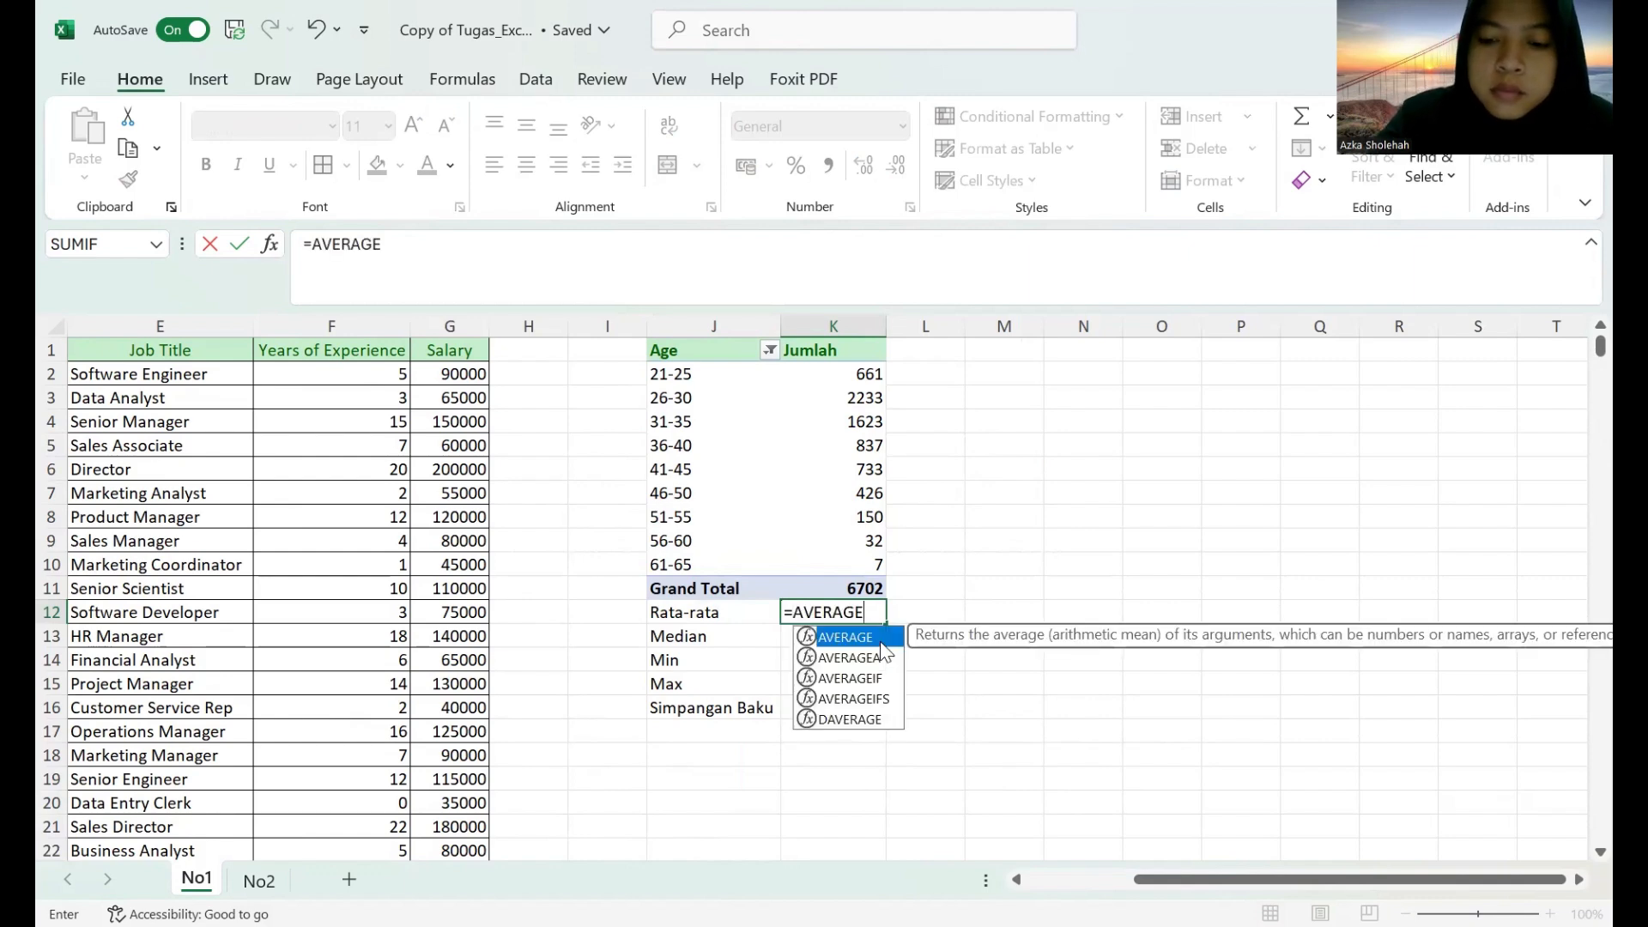
{"action": "type", "text": "("}
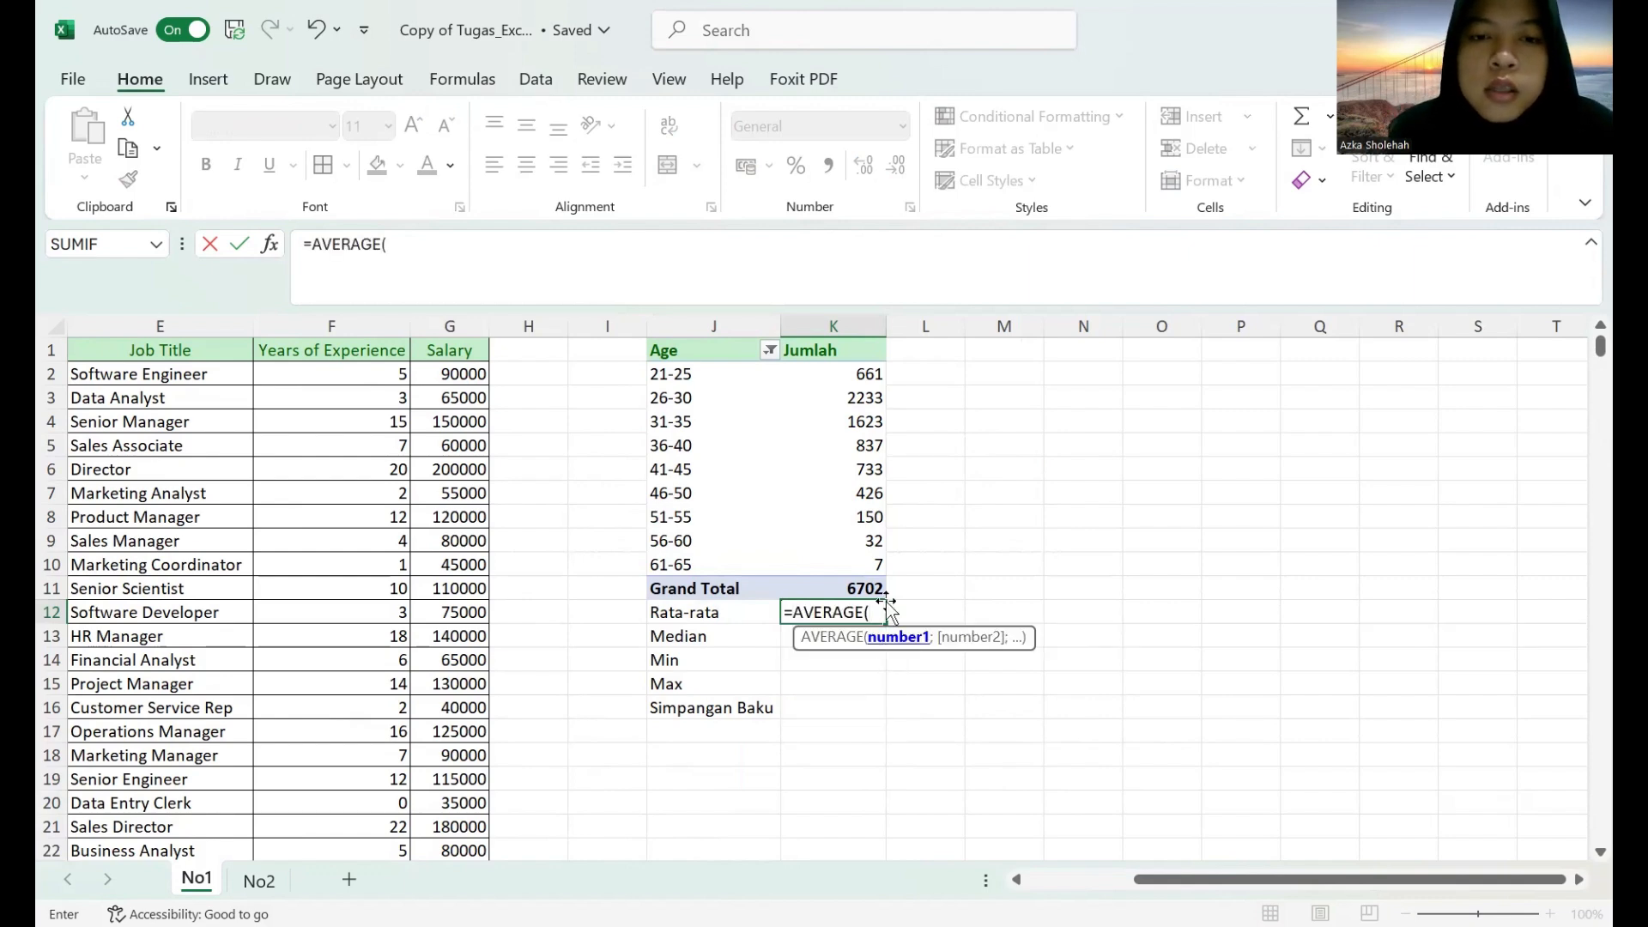
{"action": "left_click", "coordinate": [682, 372]}
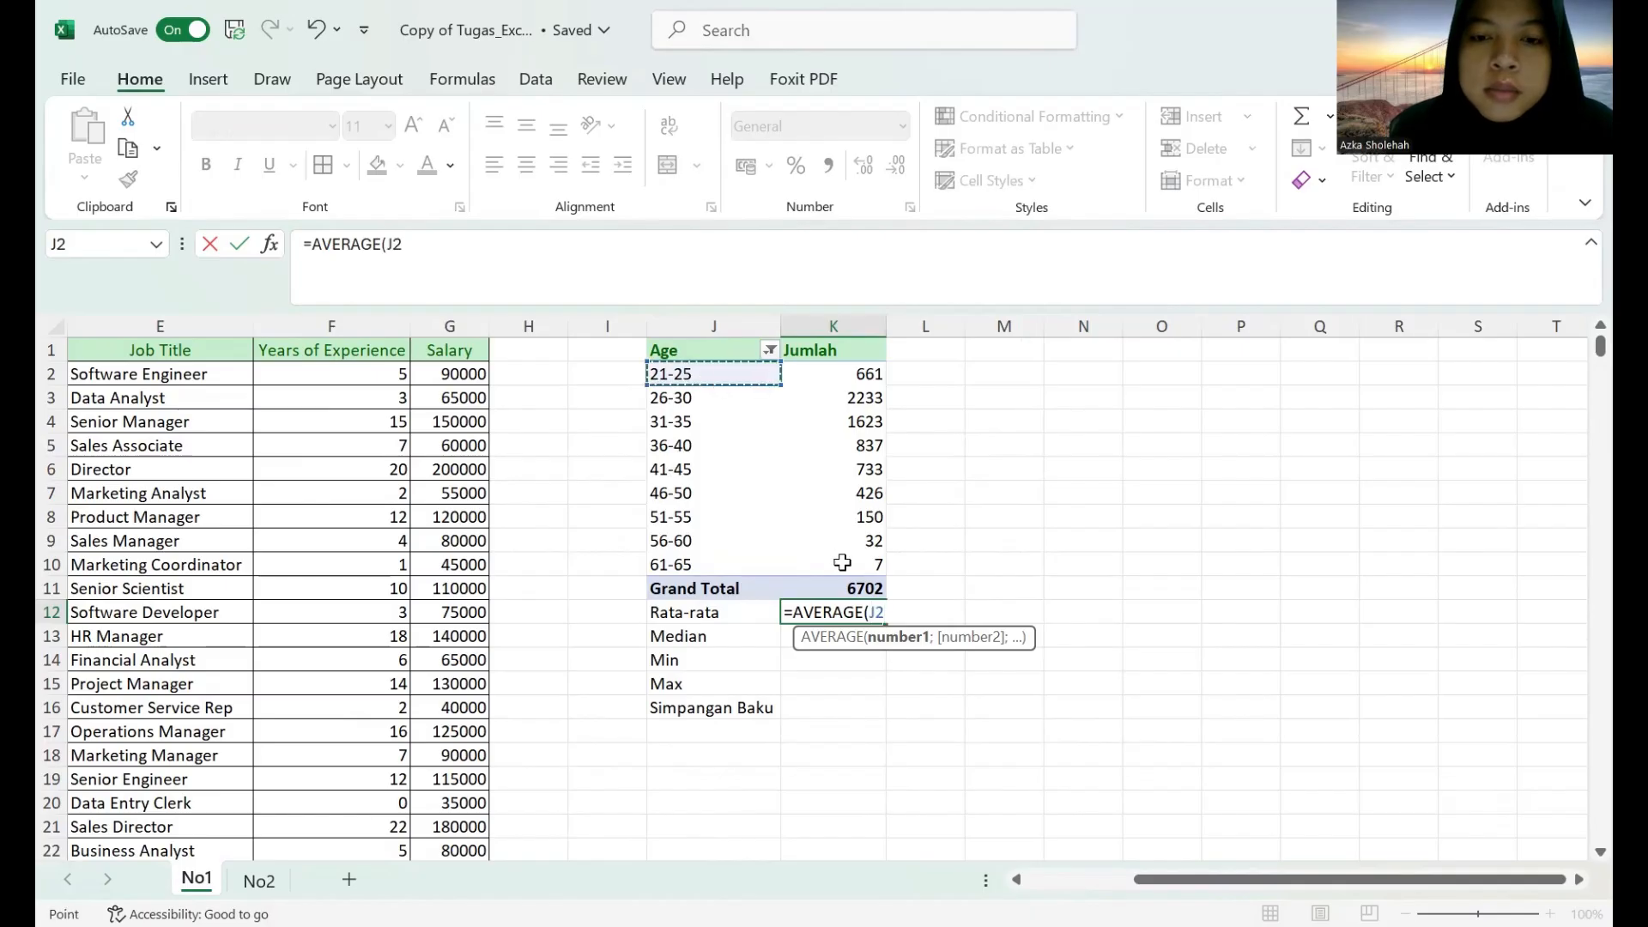
{"action": "left_click_drag", "start_coordinate": [842, 562], "coordinate": [843, 564]}
{"action": "key", "text": "Return"}
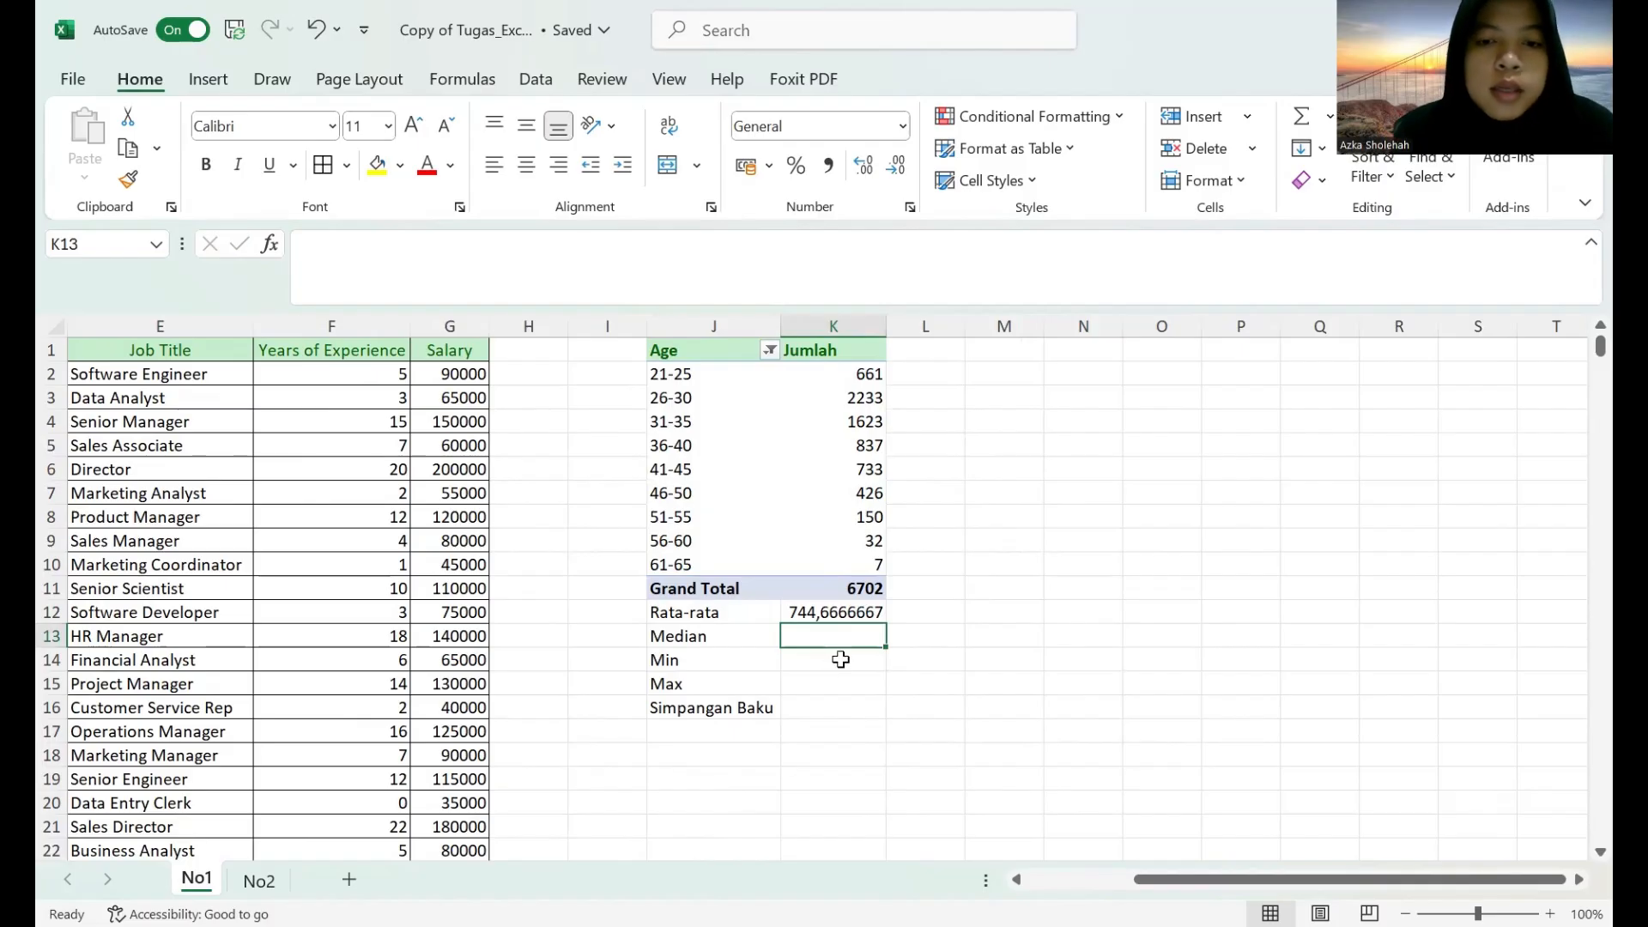
{"action": "type", "text": "="}
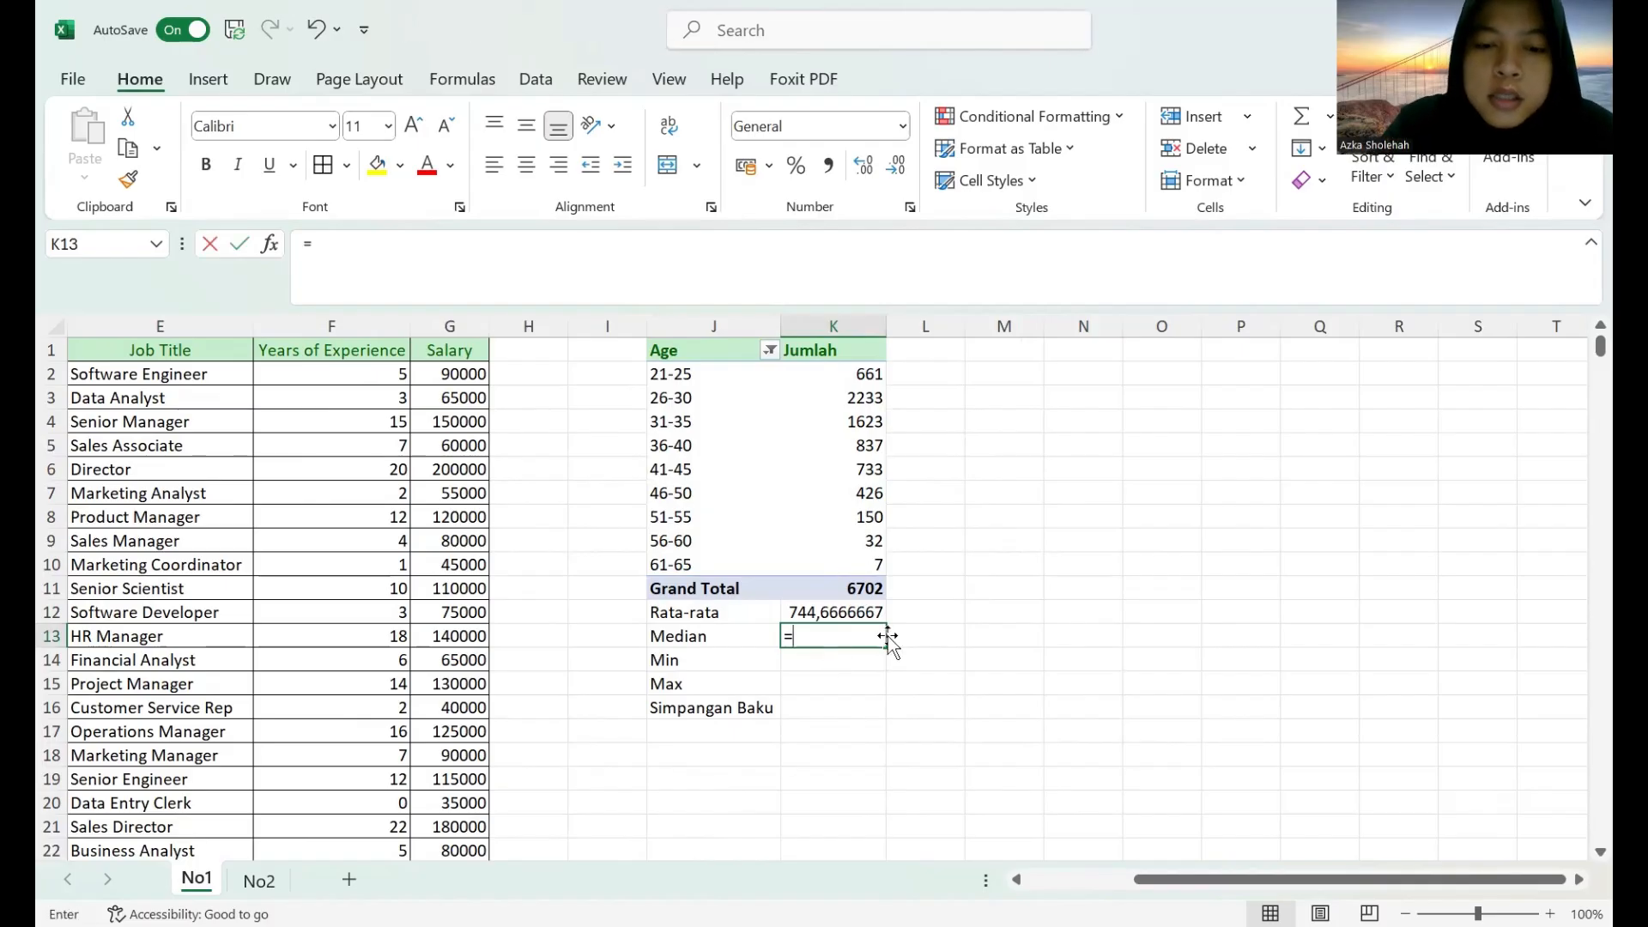
{"action": "type", "text": "MEDIAN"}
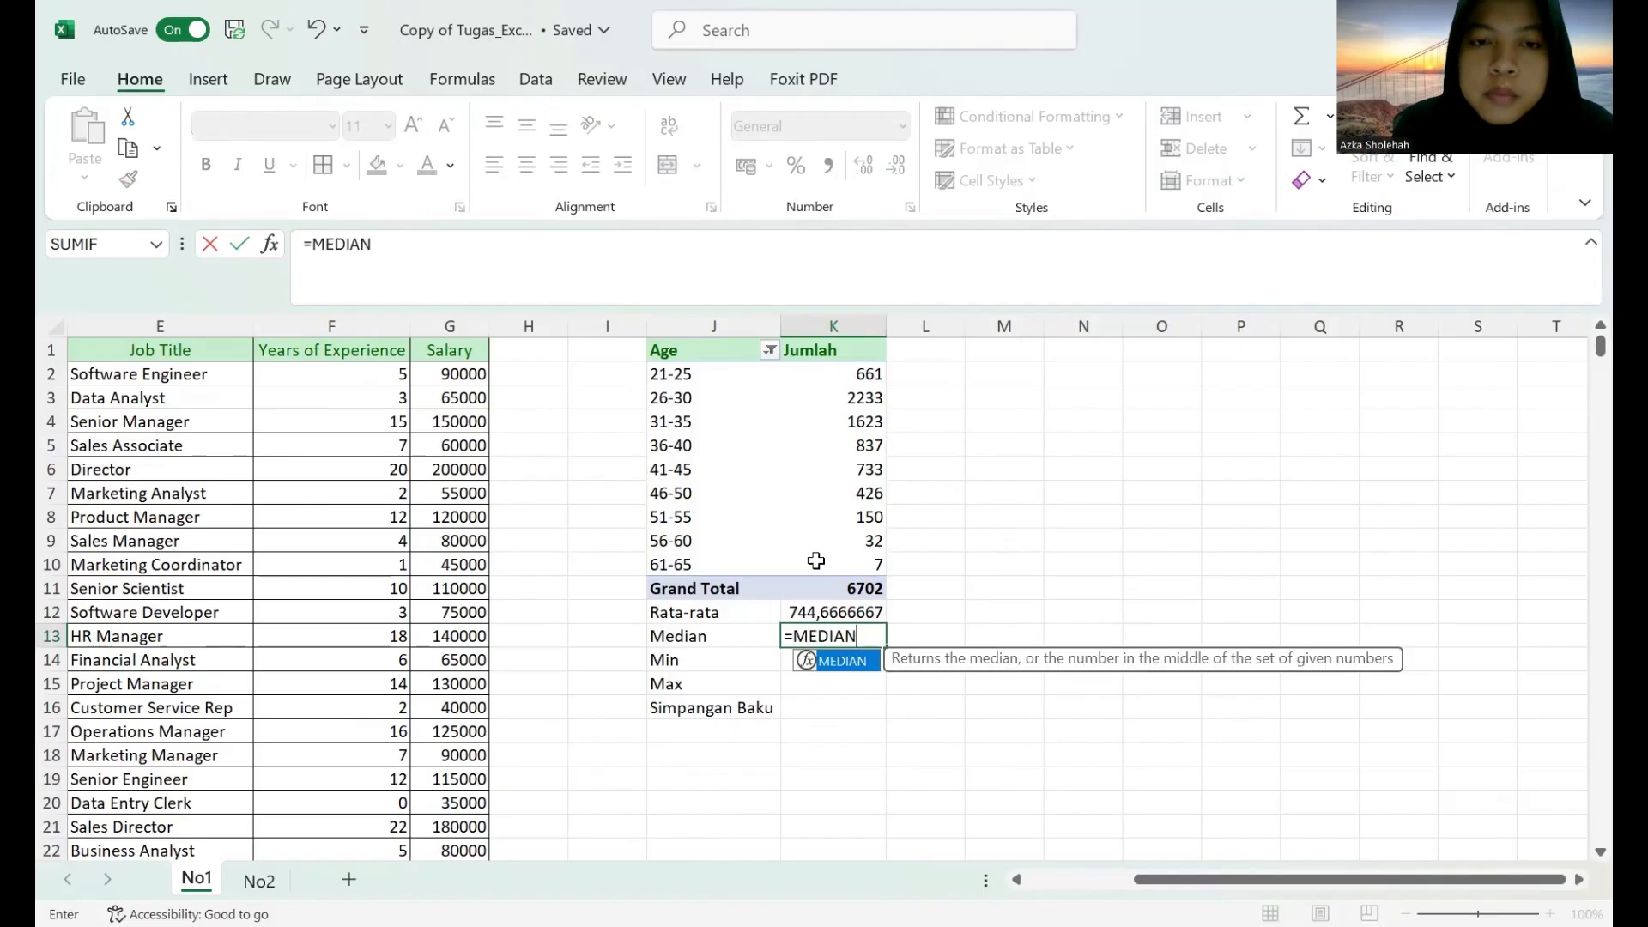
{"action": "left_click_drag", "start_coordinate": [694, 378], "coordinate": [850, 589]}
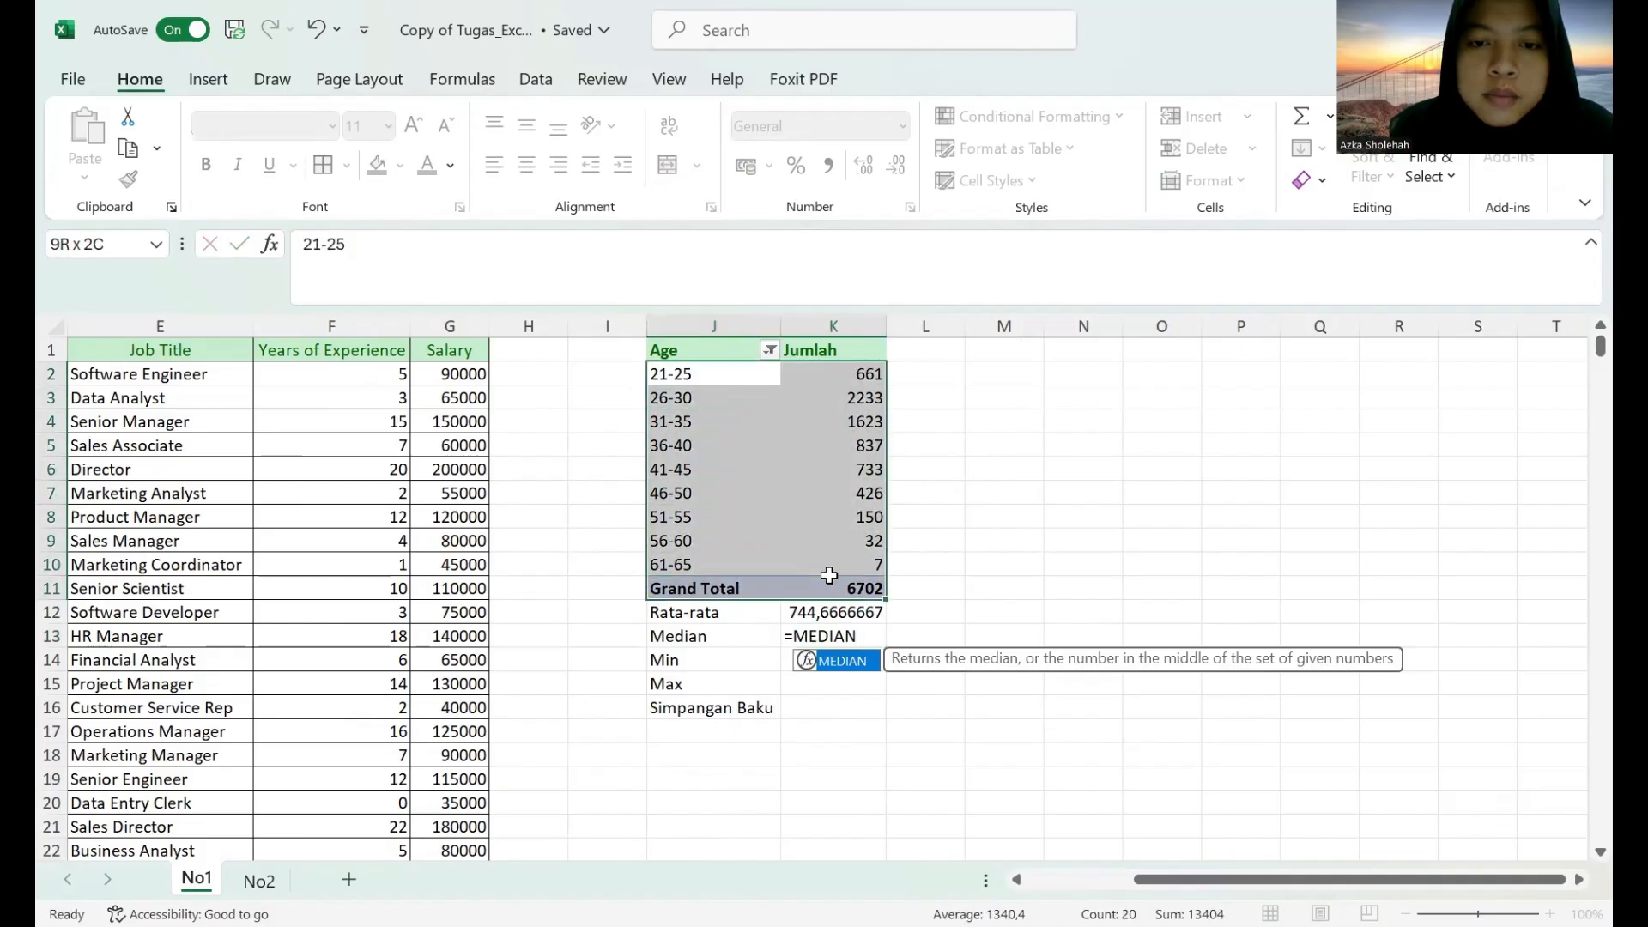
{"action": "left_click", "coordinate": [832, 645]}
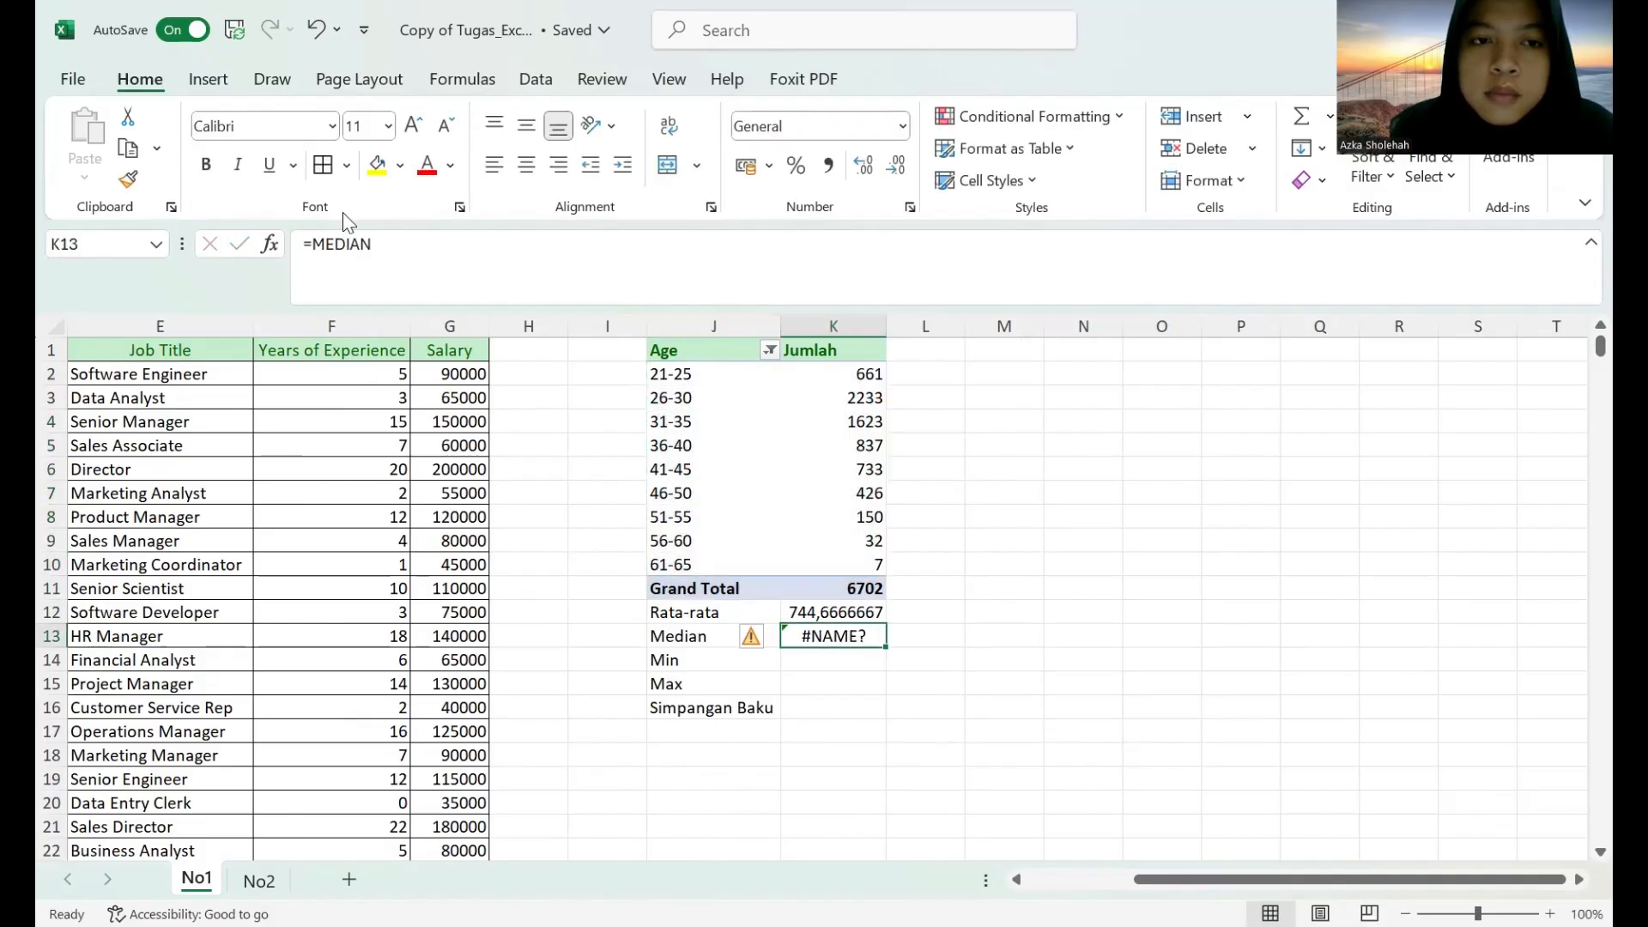
{"action": "key", "text": "BackSpace"}
Calculate the median of J2:K10 in cell K13 with the MEDIAN function.
{"action": "type", "text": "="}
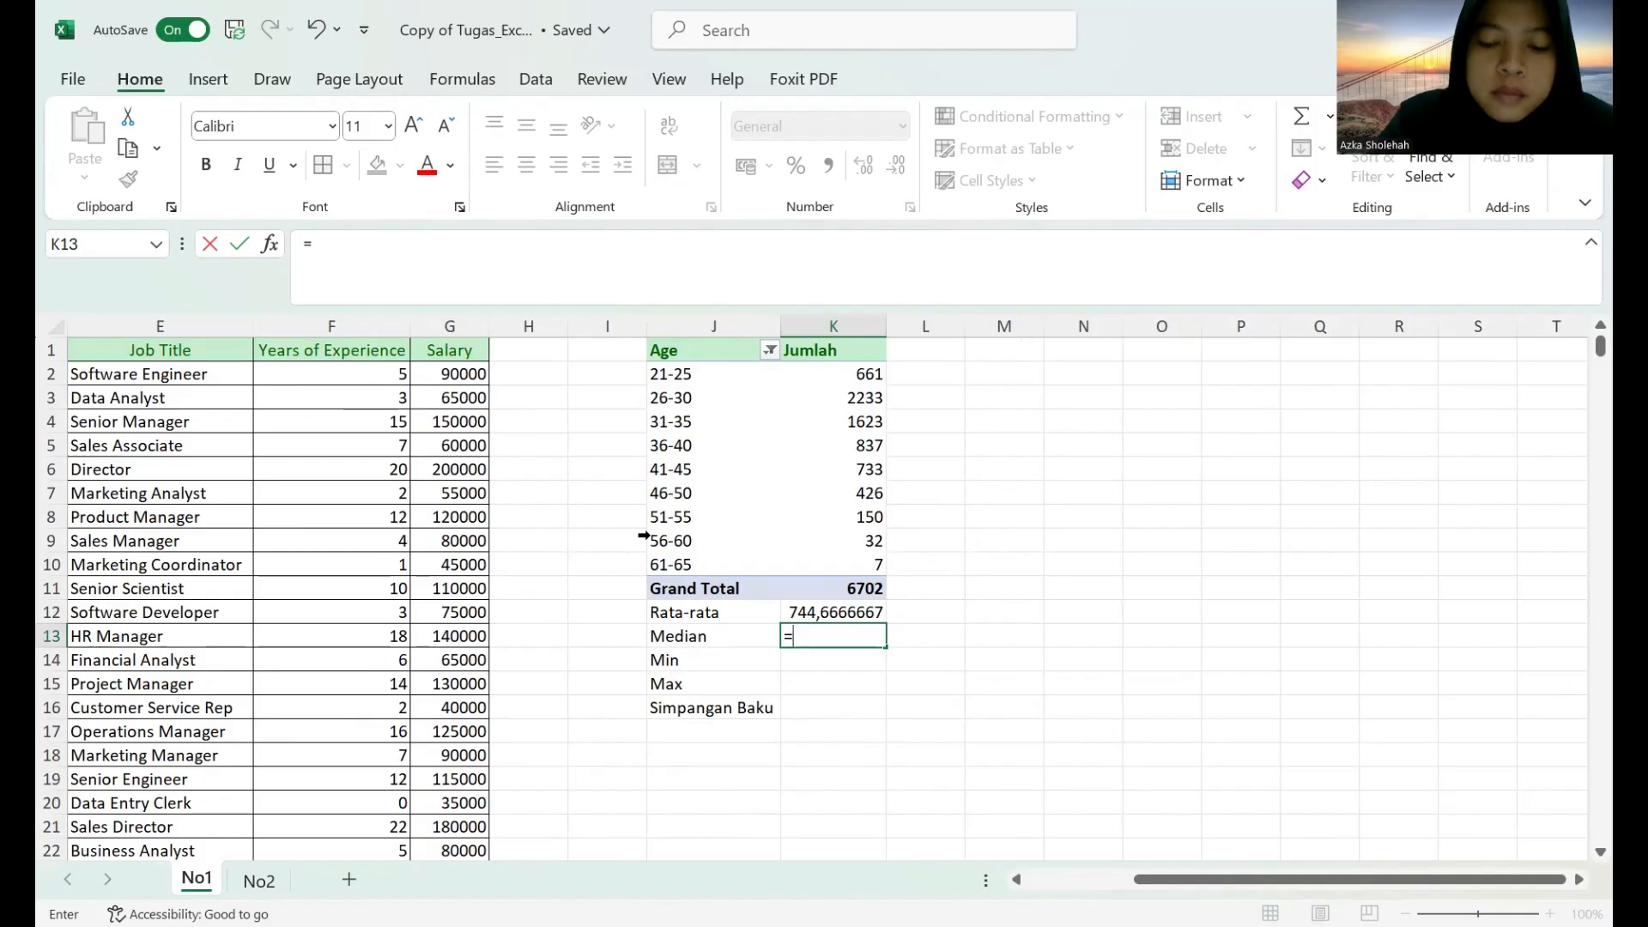
{"action": "type", "text": "MEDIAN"}
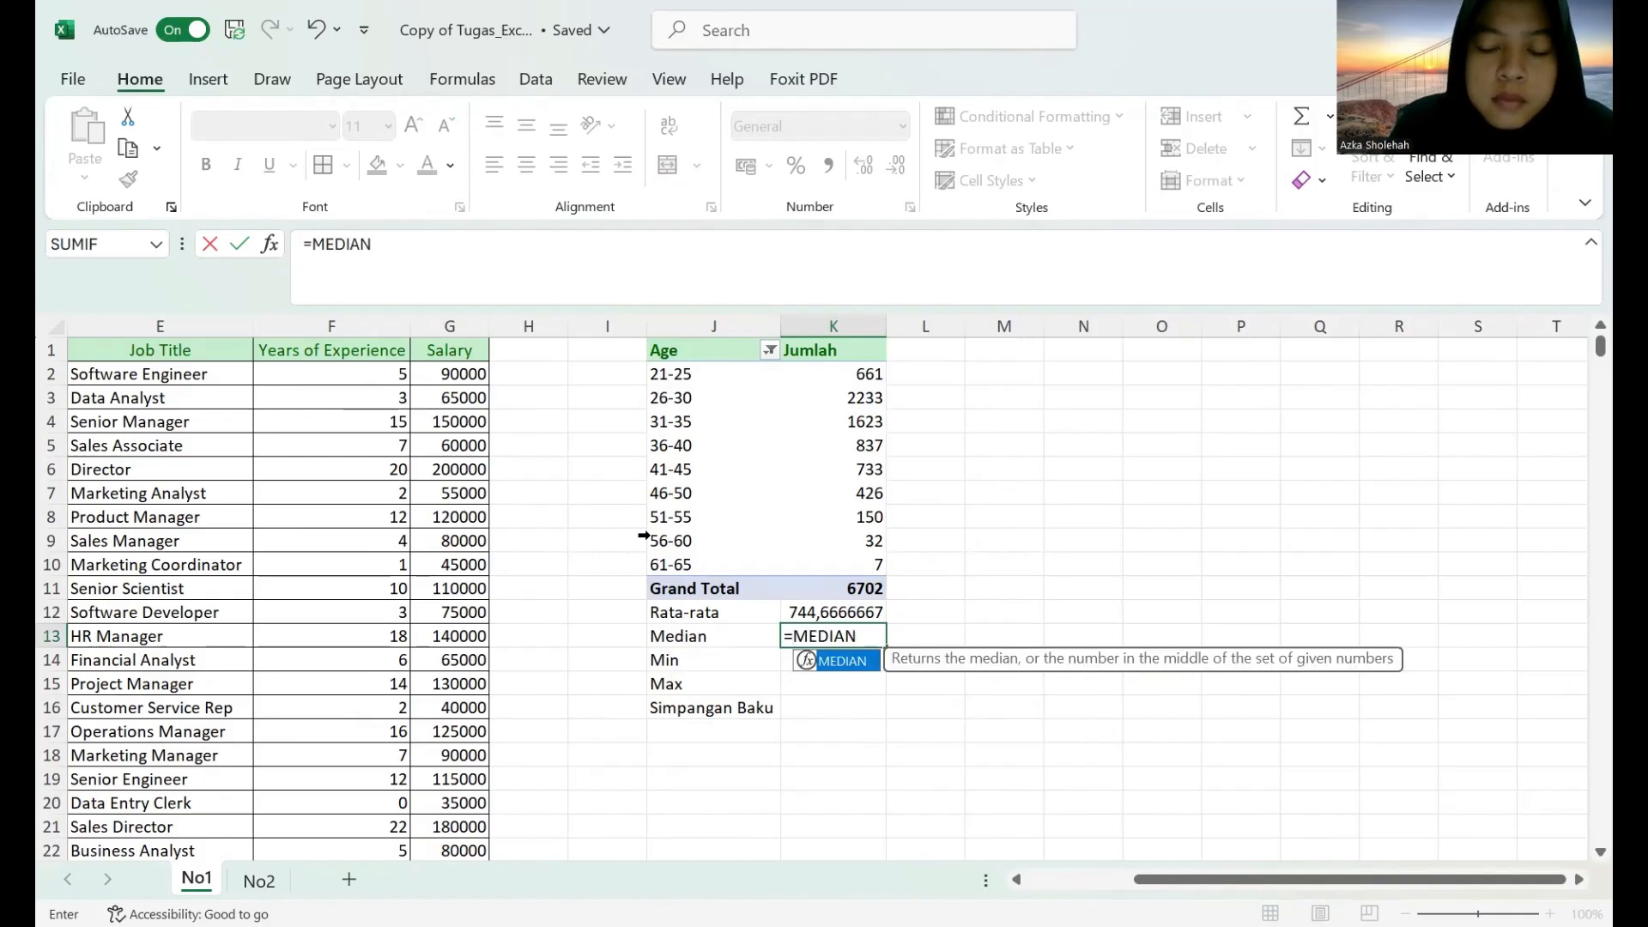
{"action": "type", "text": "("}
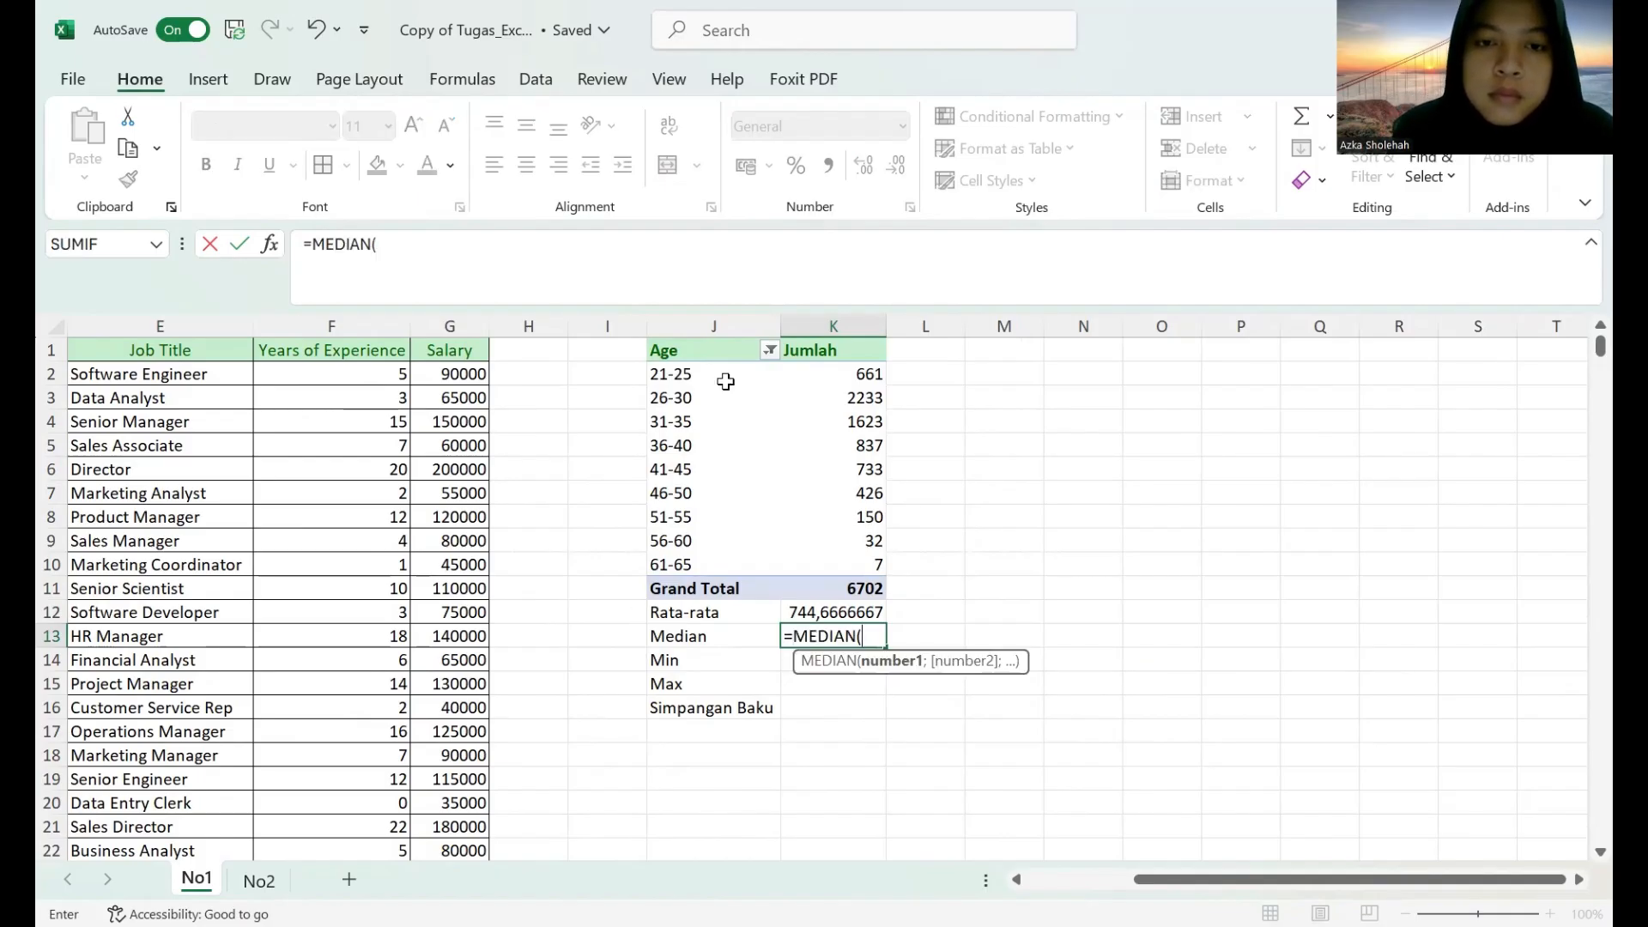
{"action": "left_click", "coordinate": [699, 374]}
{"action": "left_click_drag", "start_coordinate": [745, 392], "coordinate": [843, 559]}
{"action": "key", "text": "Return"}
Calculate the minimum of J2:K10 in cell K14 with the MIN function.
{"action": "type", "text": "="}
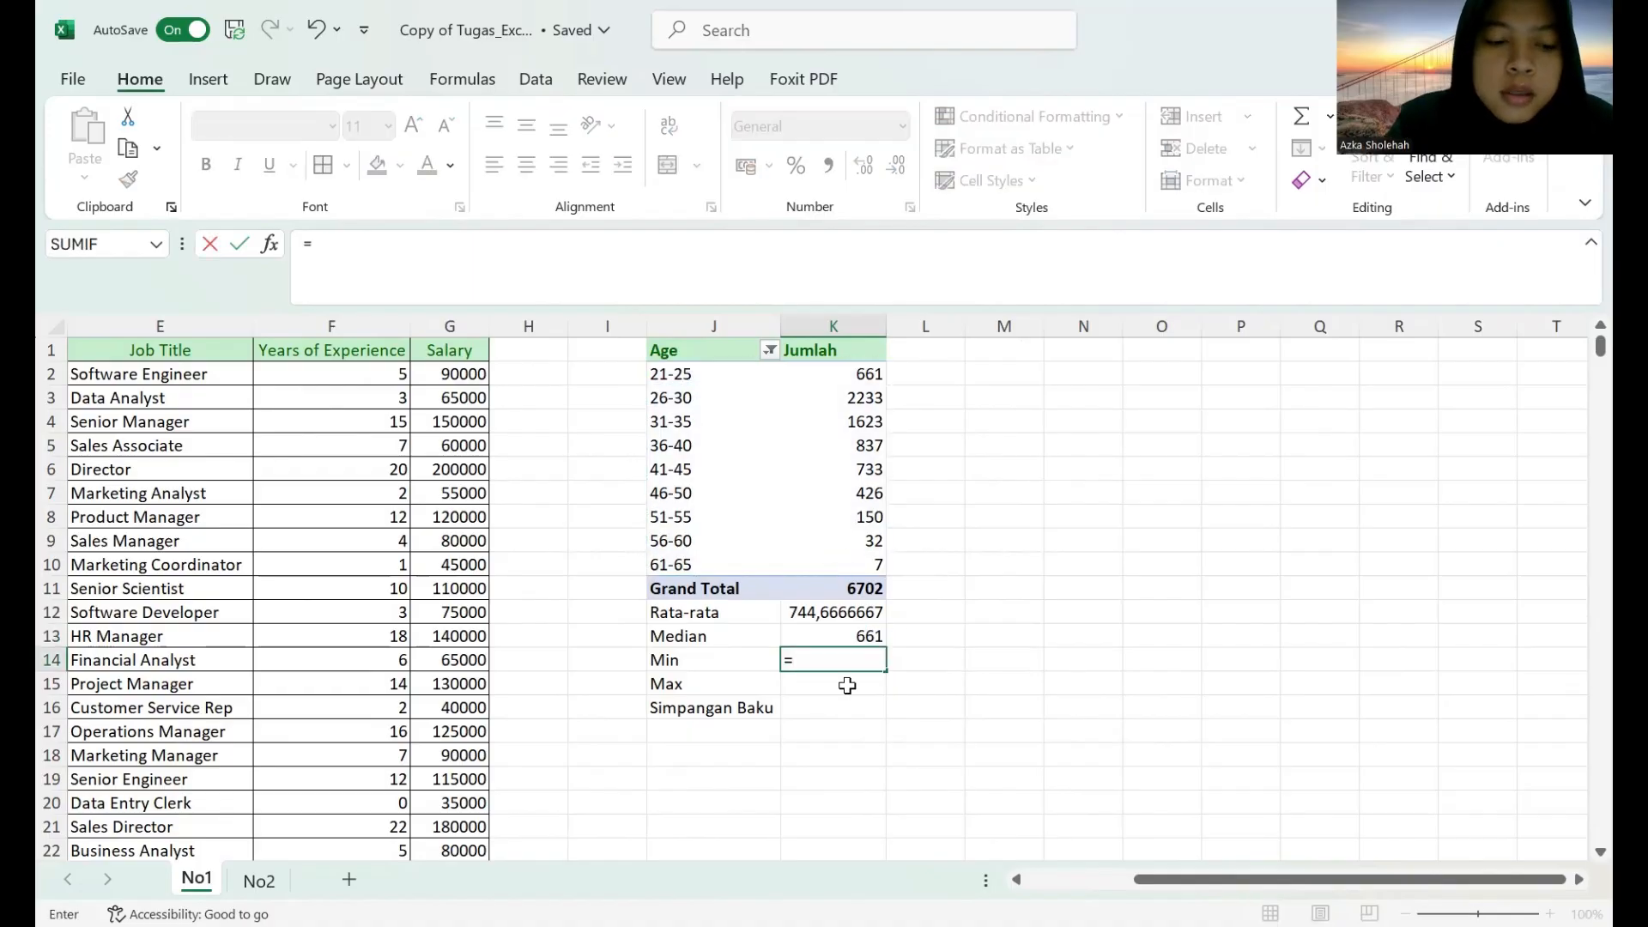
{"action": "type", "text": "MIN("}
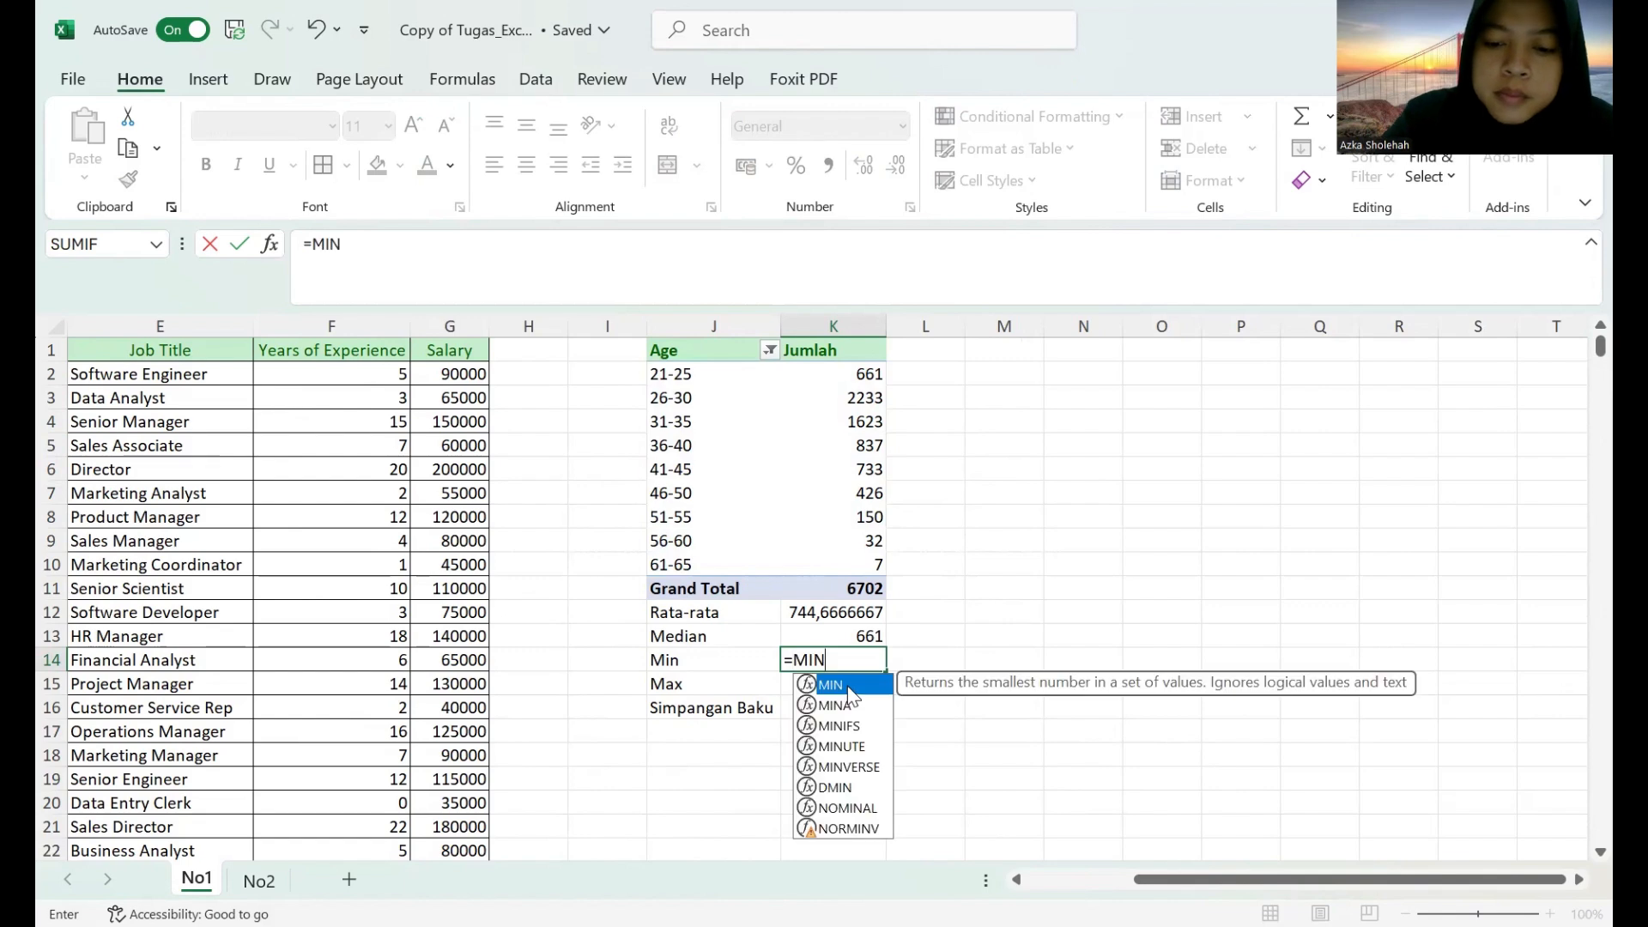
{"action": "left_click", "coordinate": [696, 375]}
{"action": "left_click", "coordinate": [842, 561], "text": "shift"}
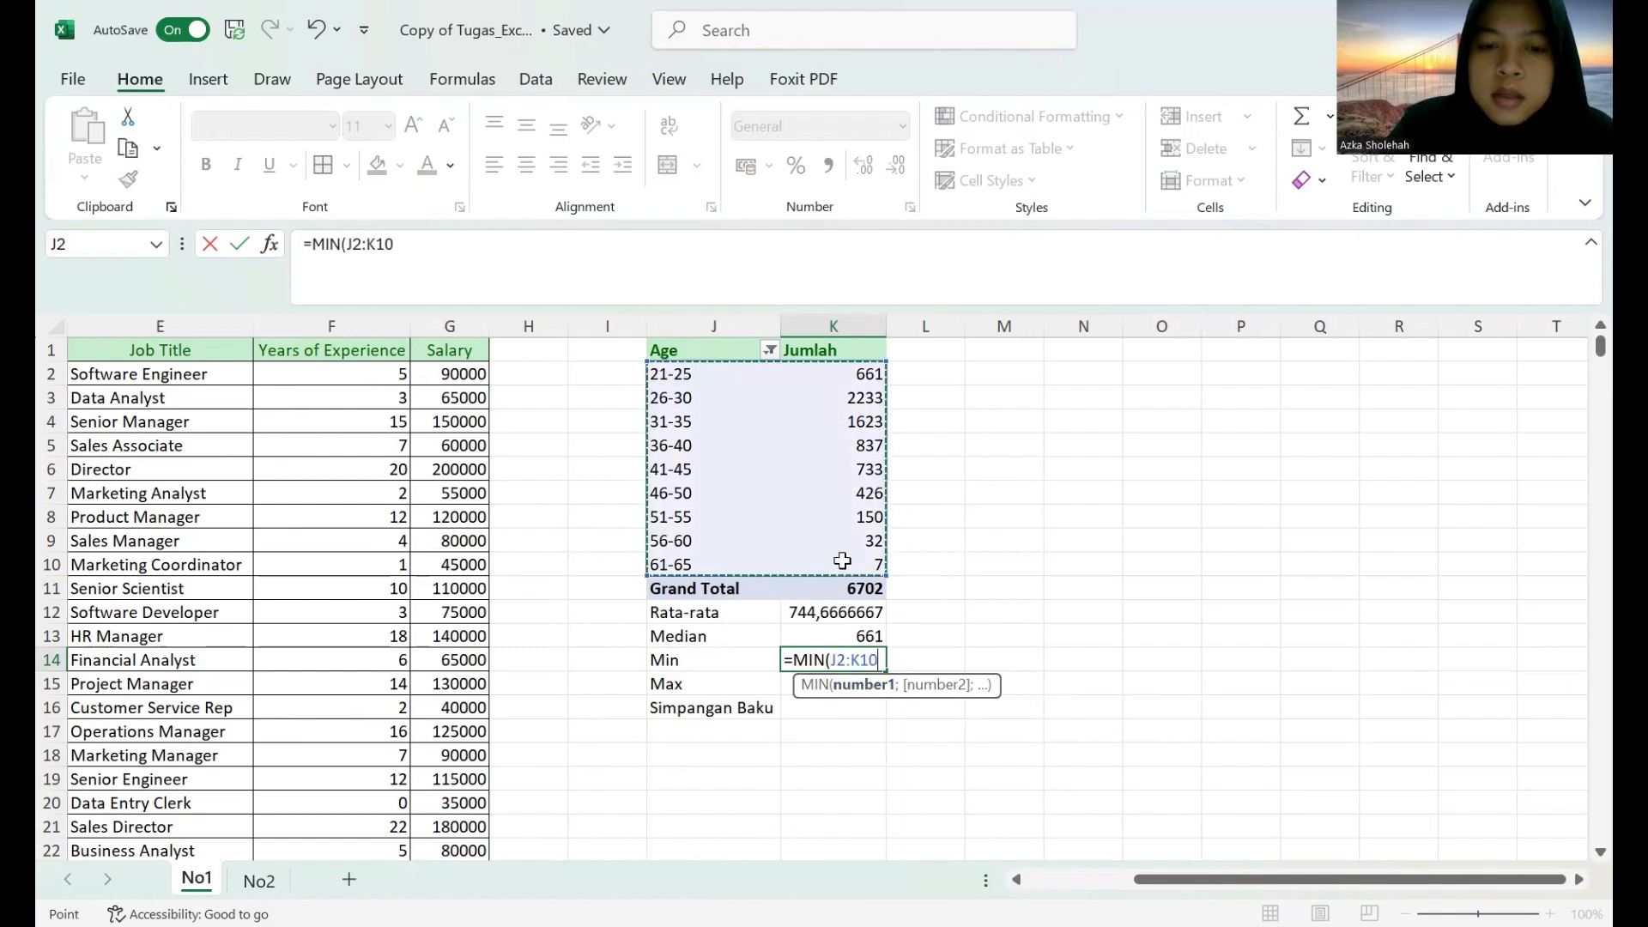
{"action": "key", "text": "Return"}
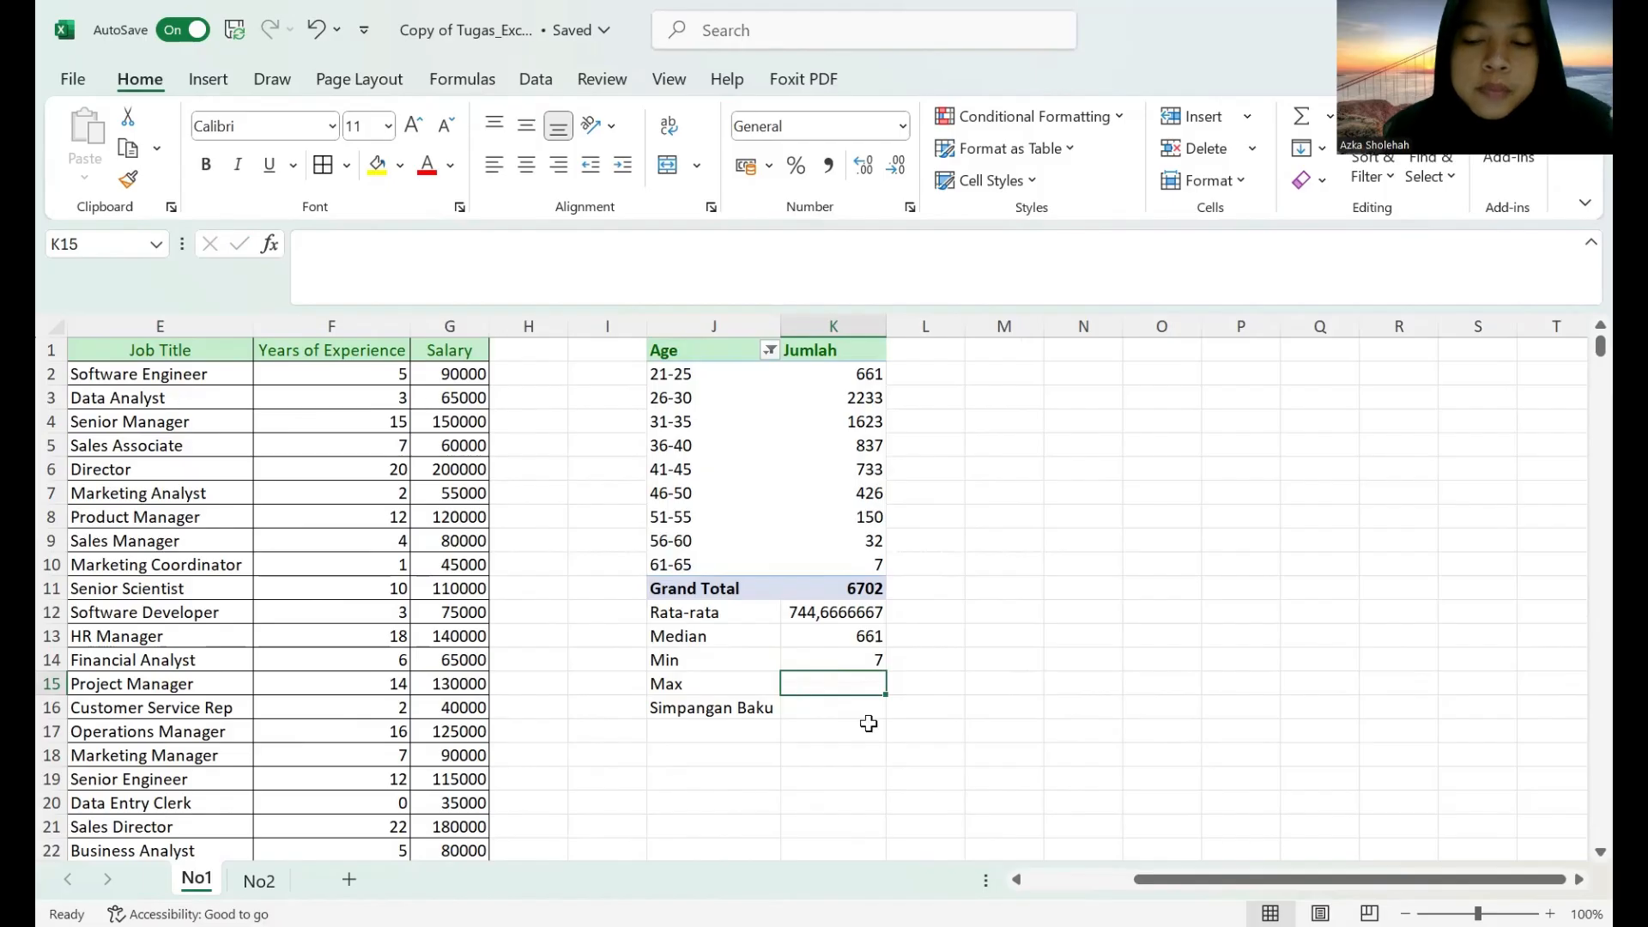
Calculate the maximum of J2:K10 in cell K15 with the MAX function.
{"action": "type", "text": "="}
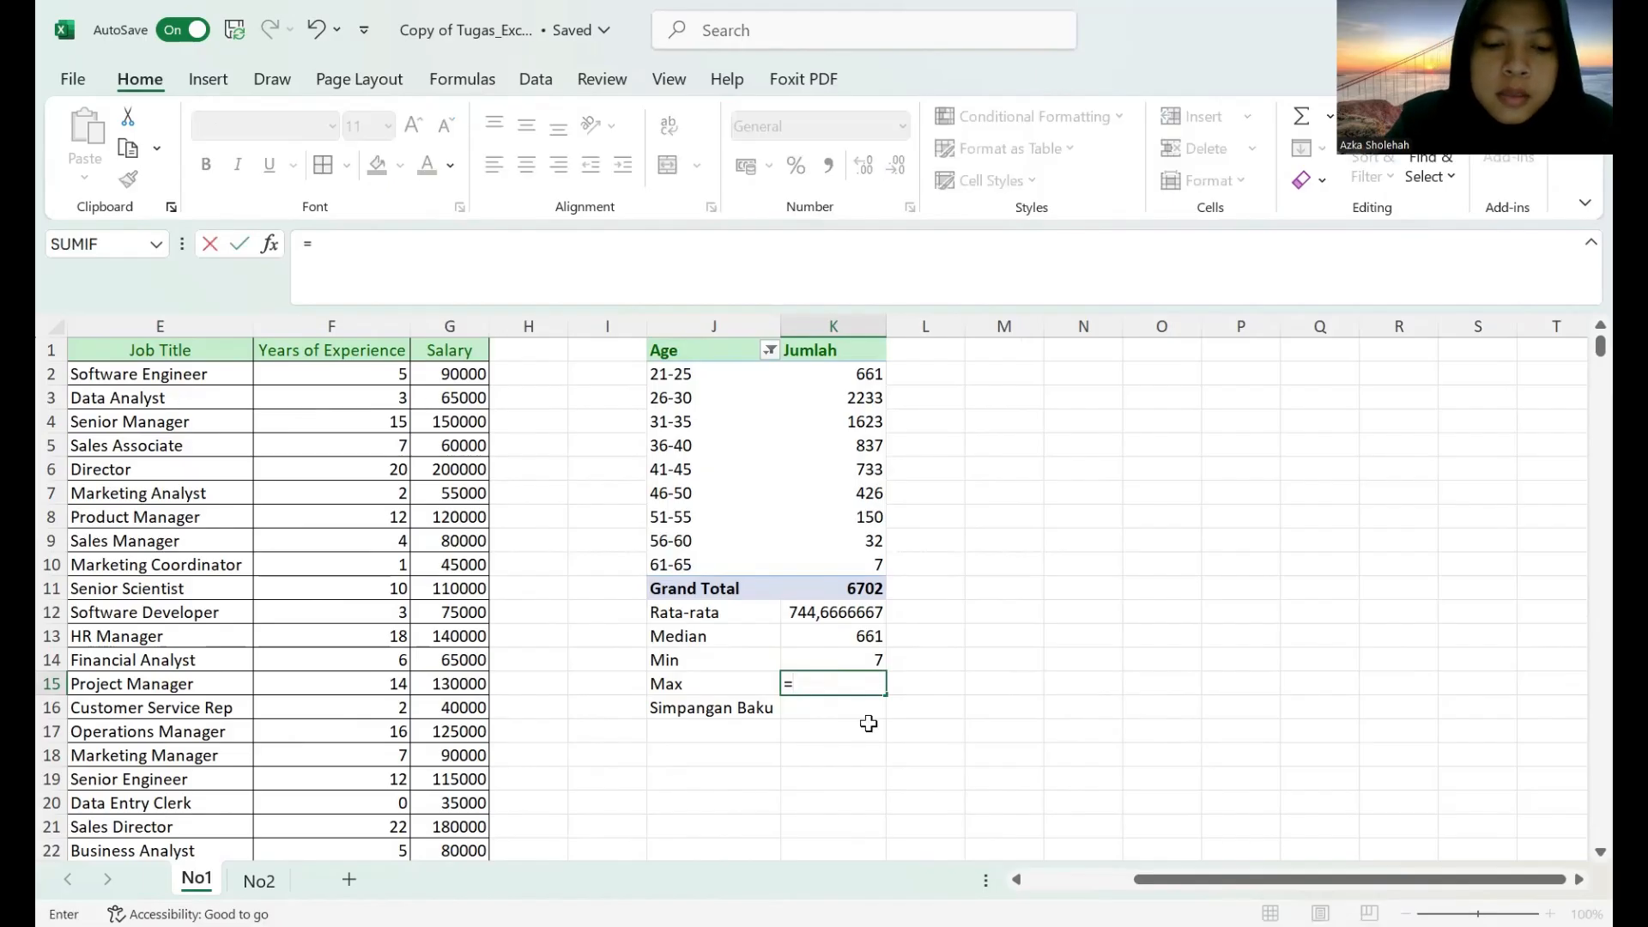
{"action": "type", "text": "MAX"}
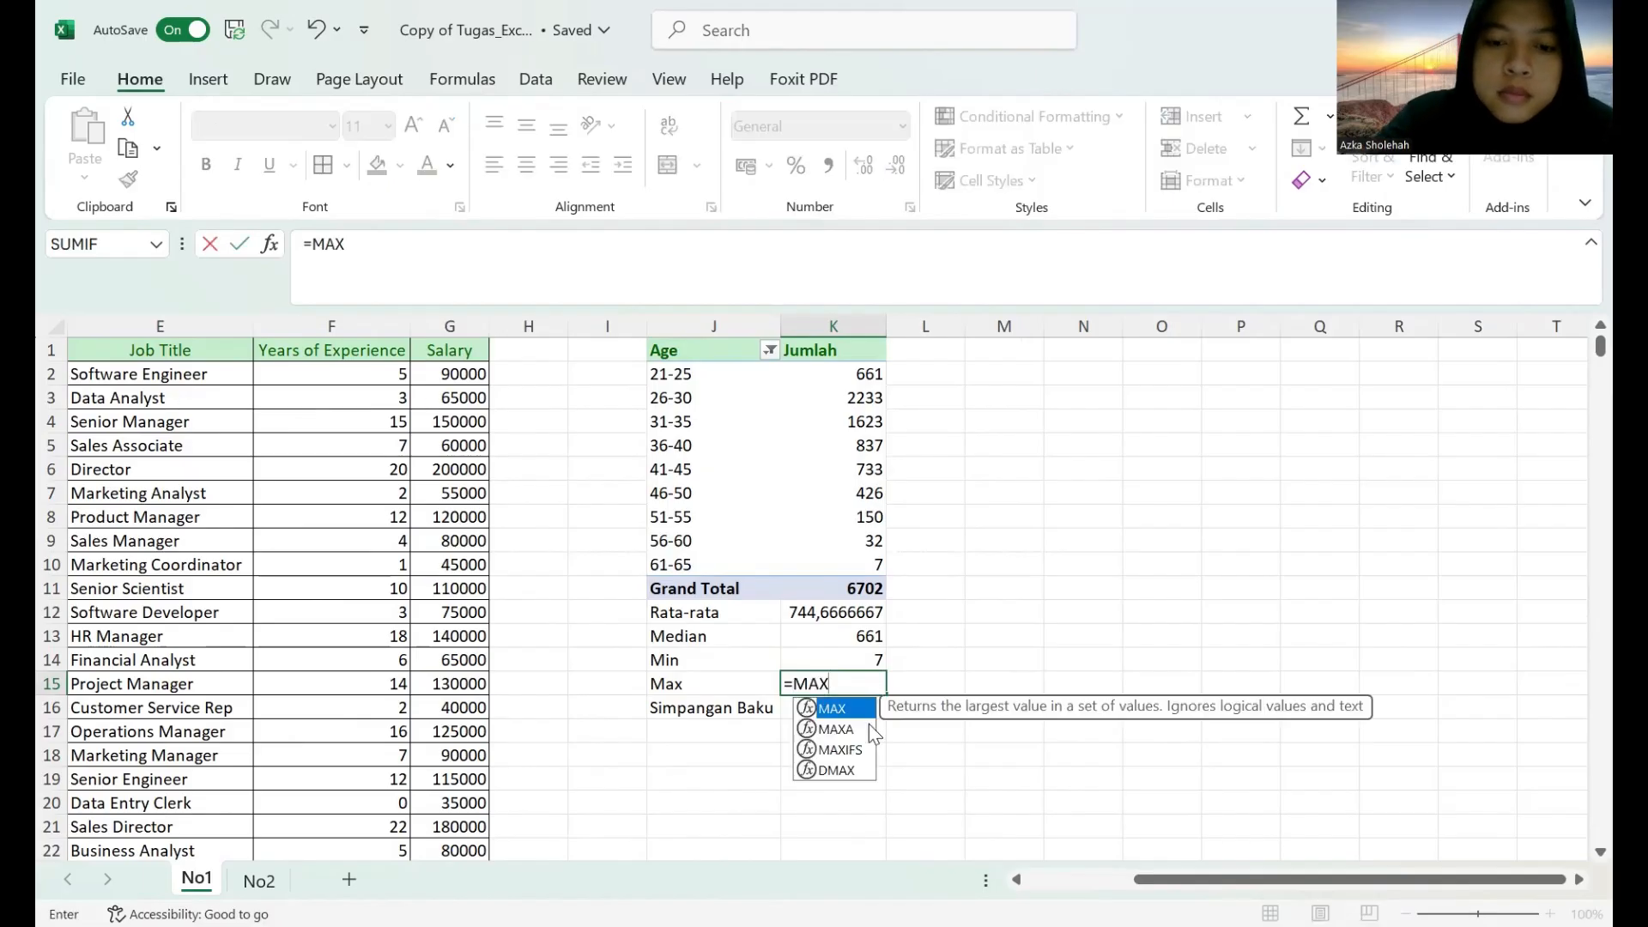
{"action": "type", "text": "("}
{"action": "left_click", "coordinate": [705, 375]}
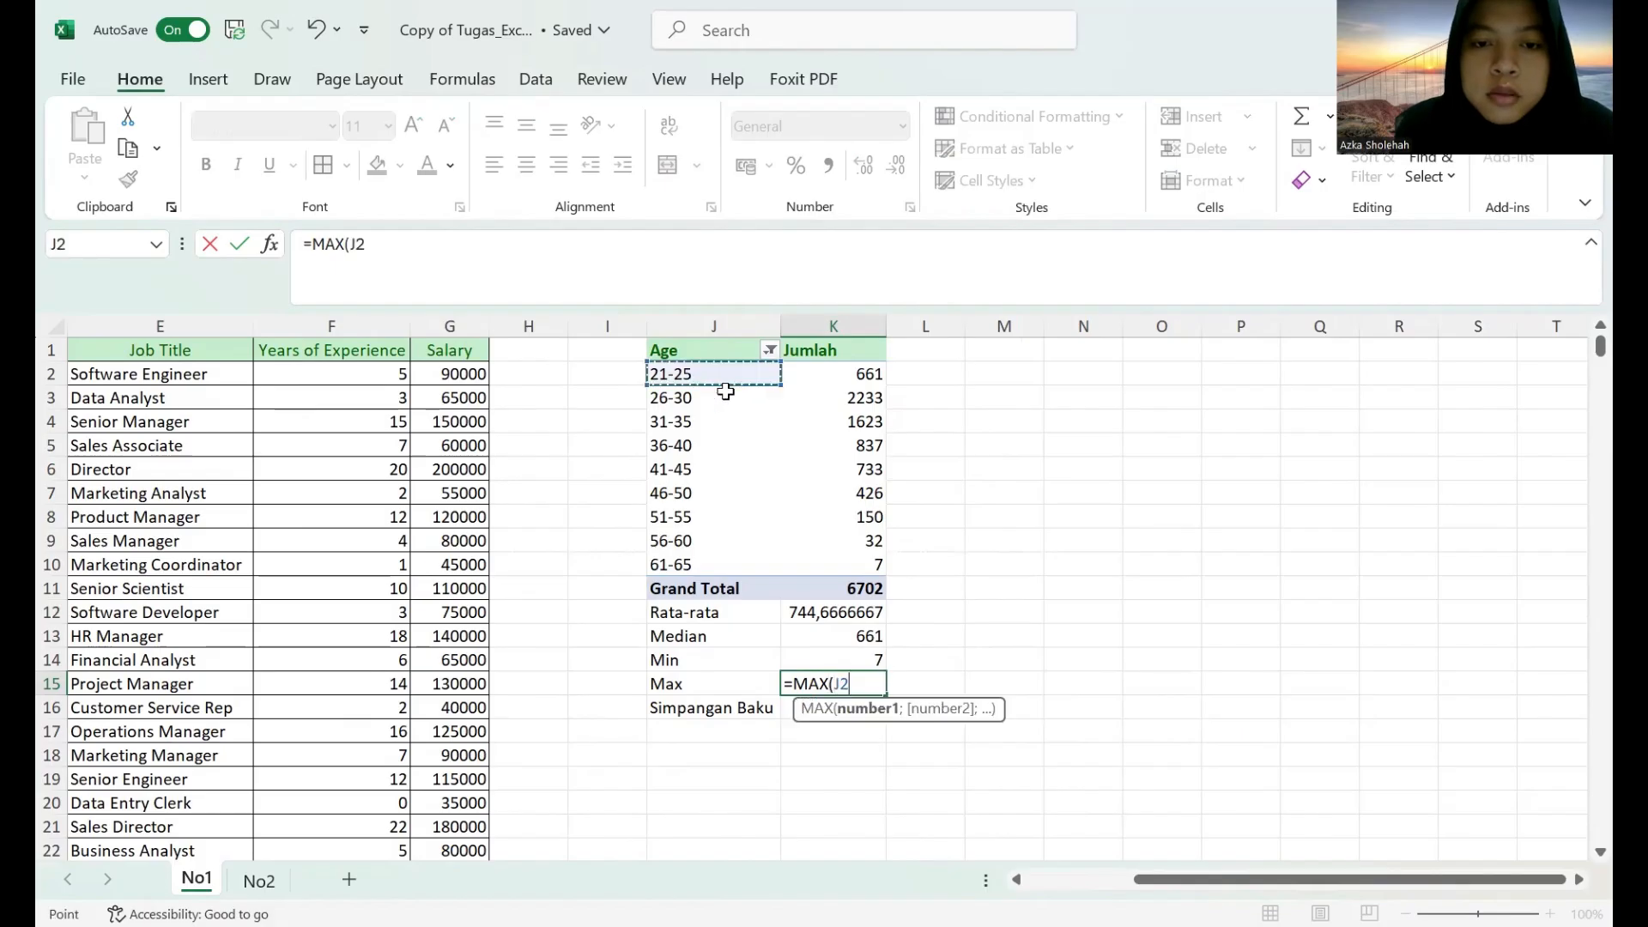
{"action": "left_click", "coordinate": [847, 562], "text": "shift"}
{"action": "key", "text": "Return"}
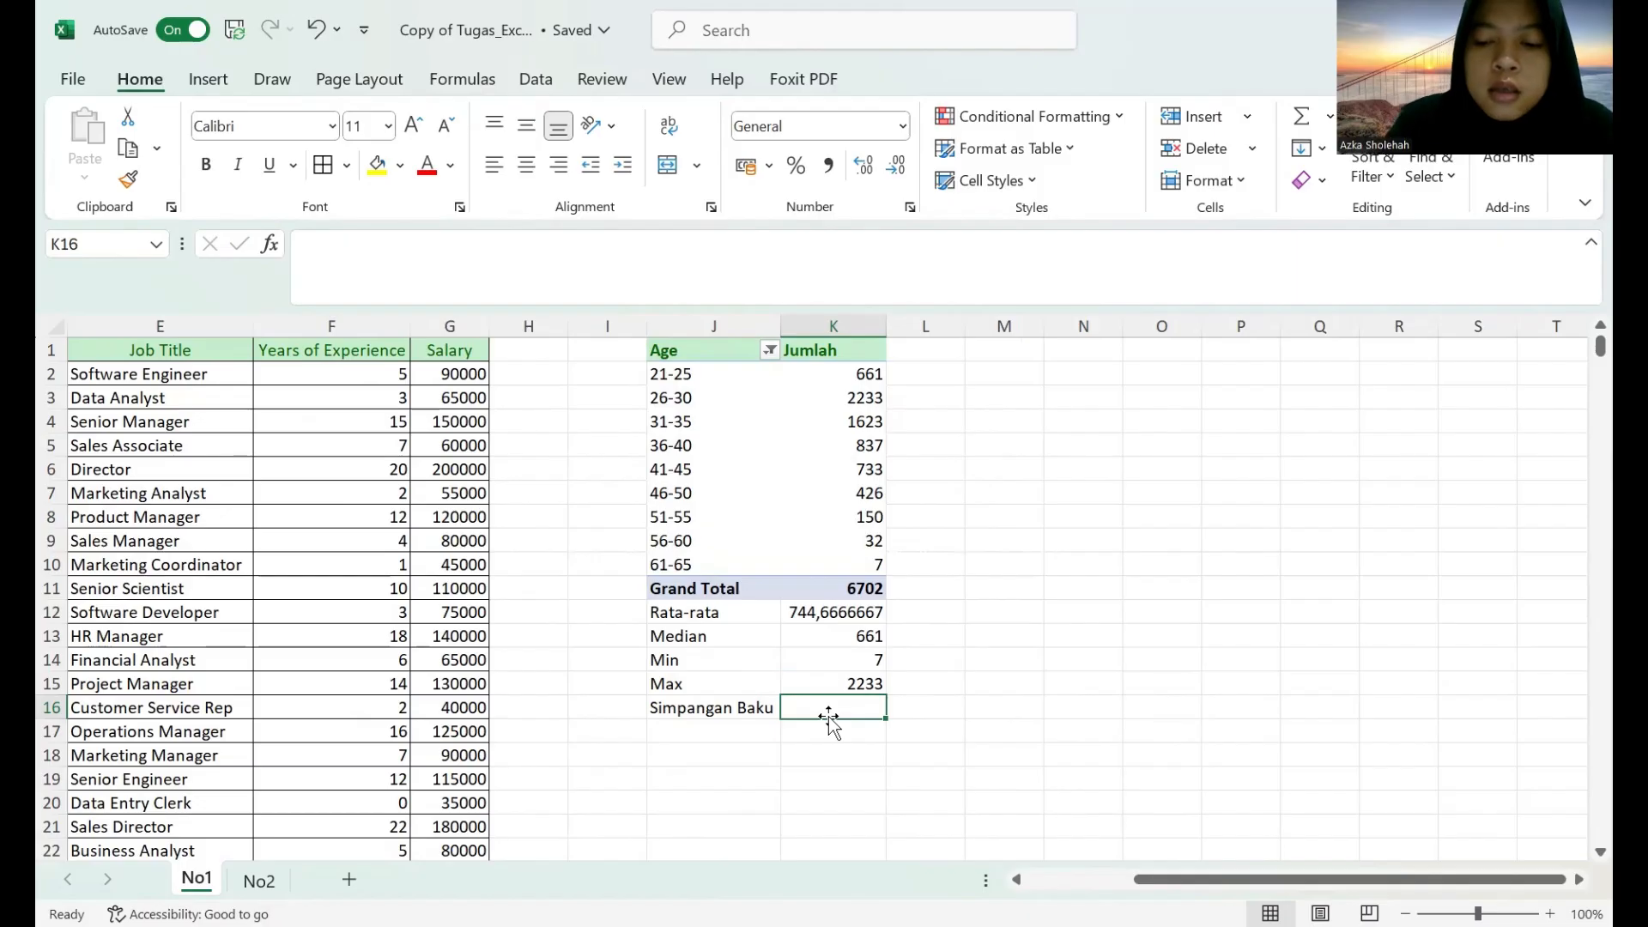
Calculate the population standard deviation of J2:K10 in cell K16 with the STDEV.P function.
{"action": "type", "text": "="}
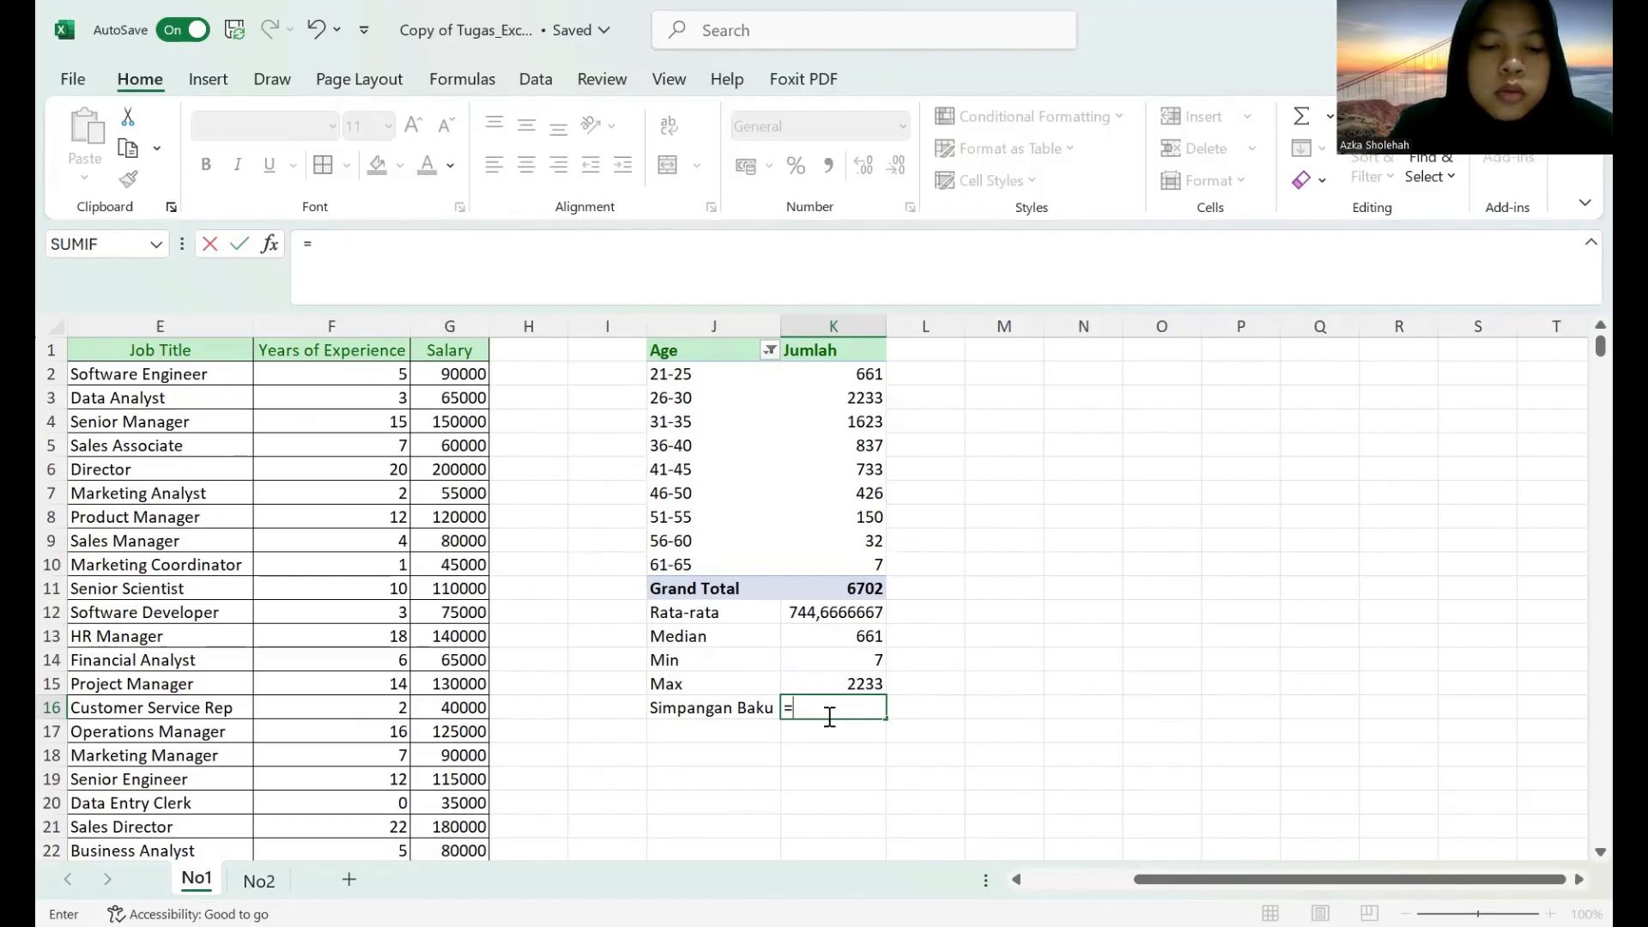
{"action": "type", "text": "STDE"}
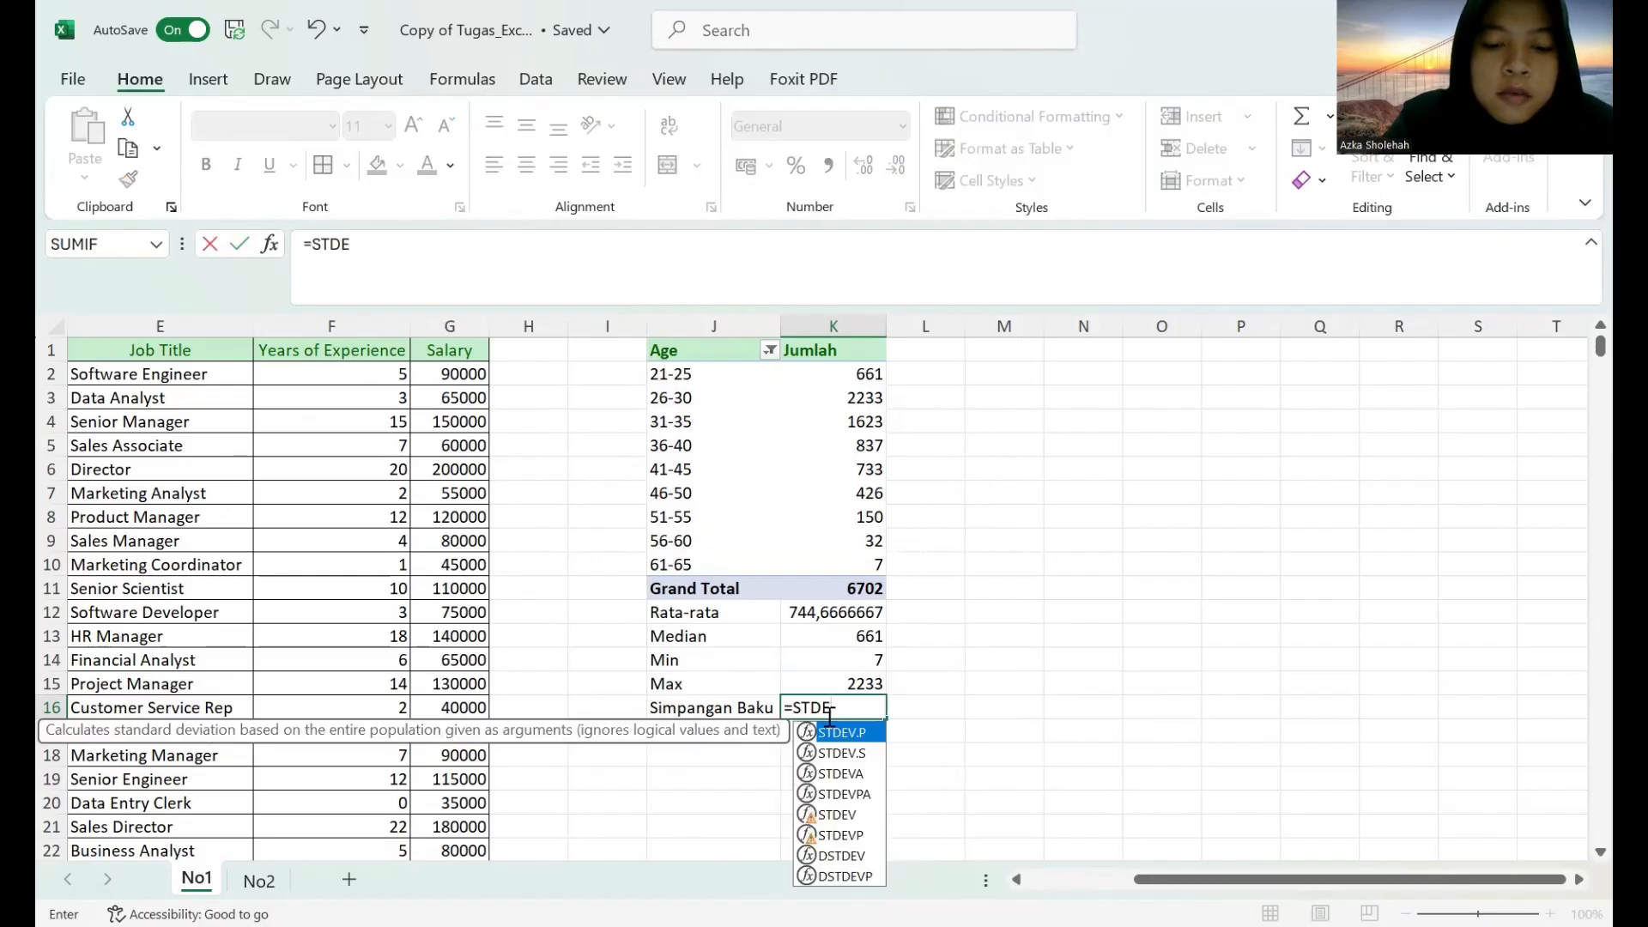
{"action": "type", "text": "V."}
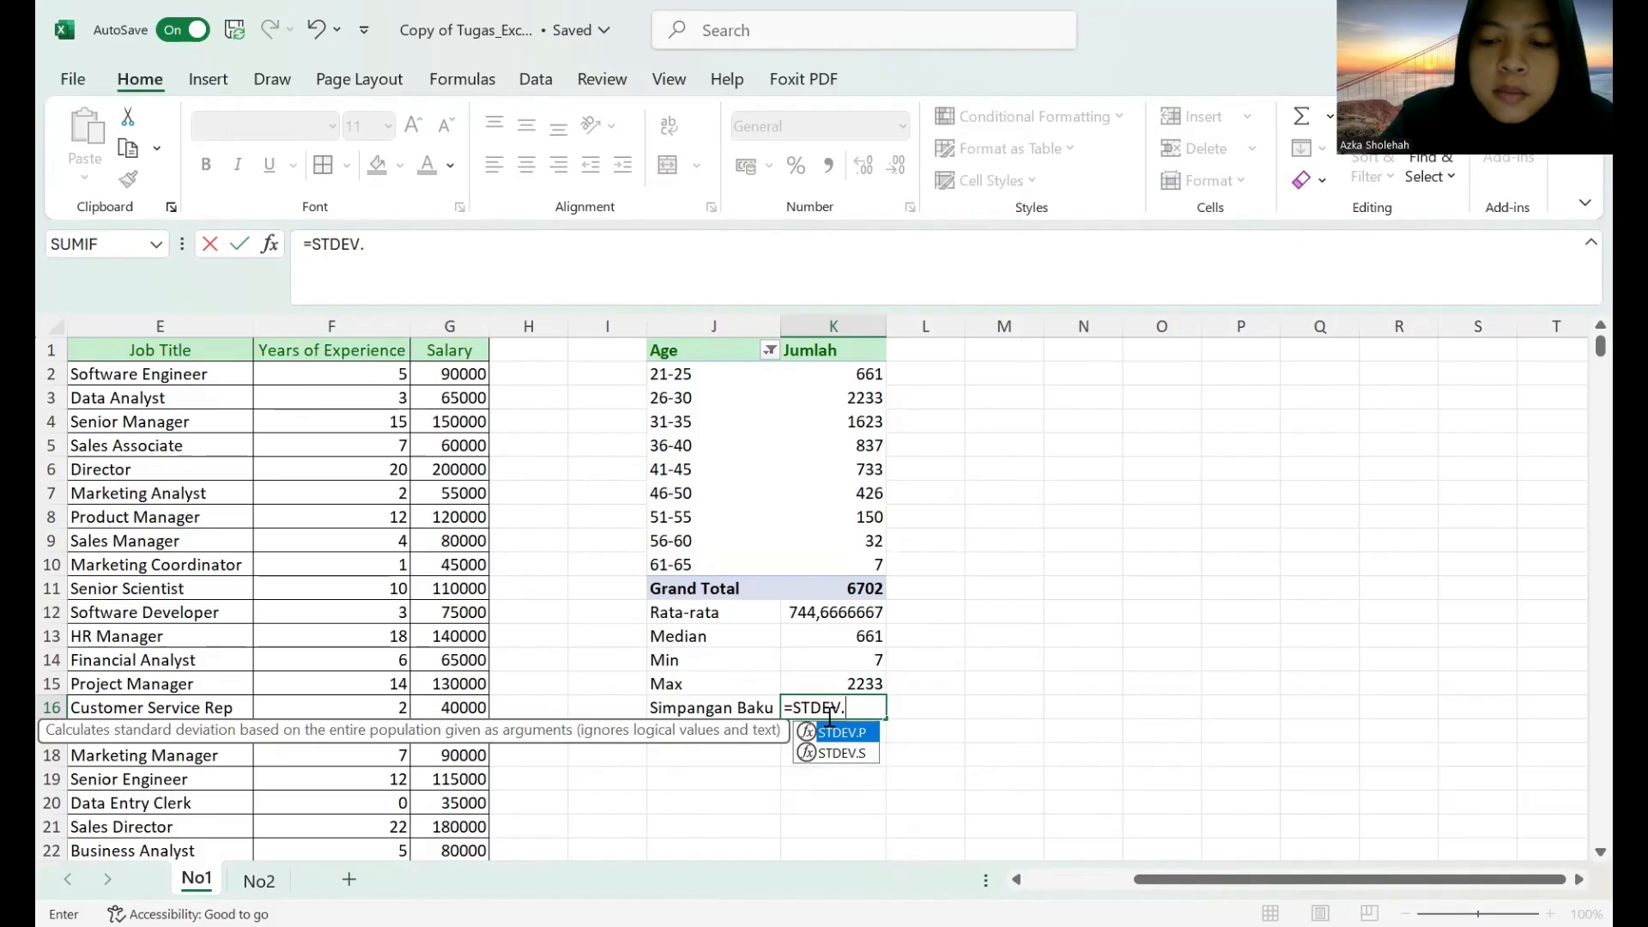
{"action": "type", "text": "P"}
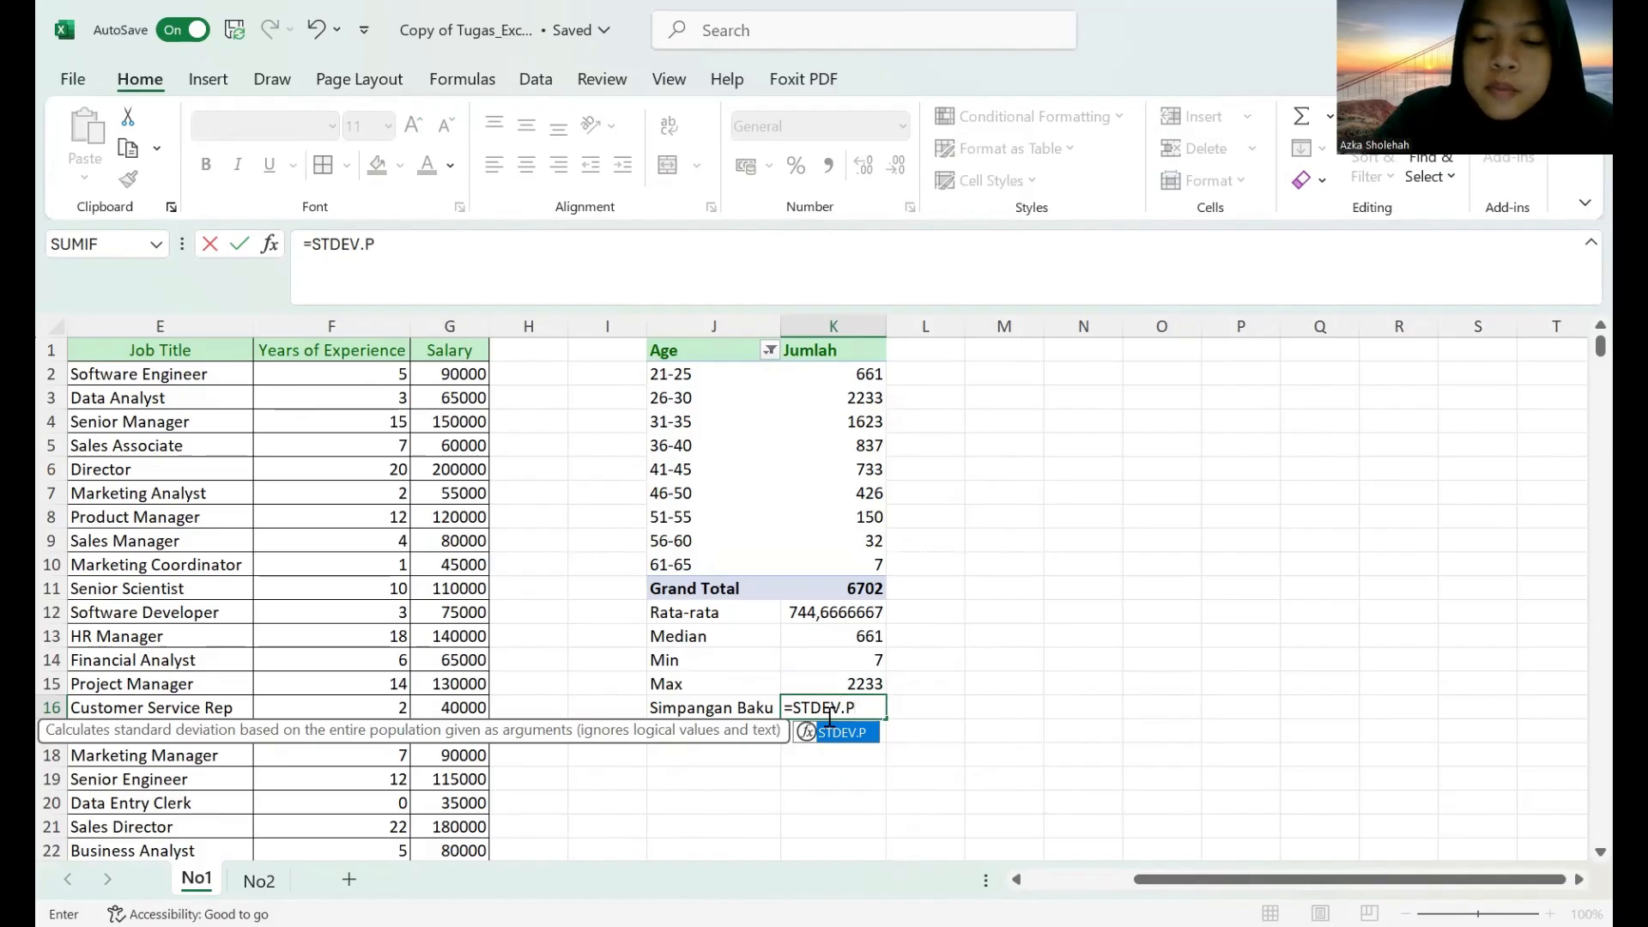
{"action": "type", "text": "("}
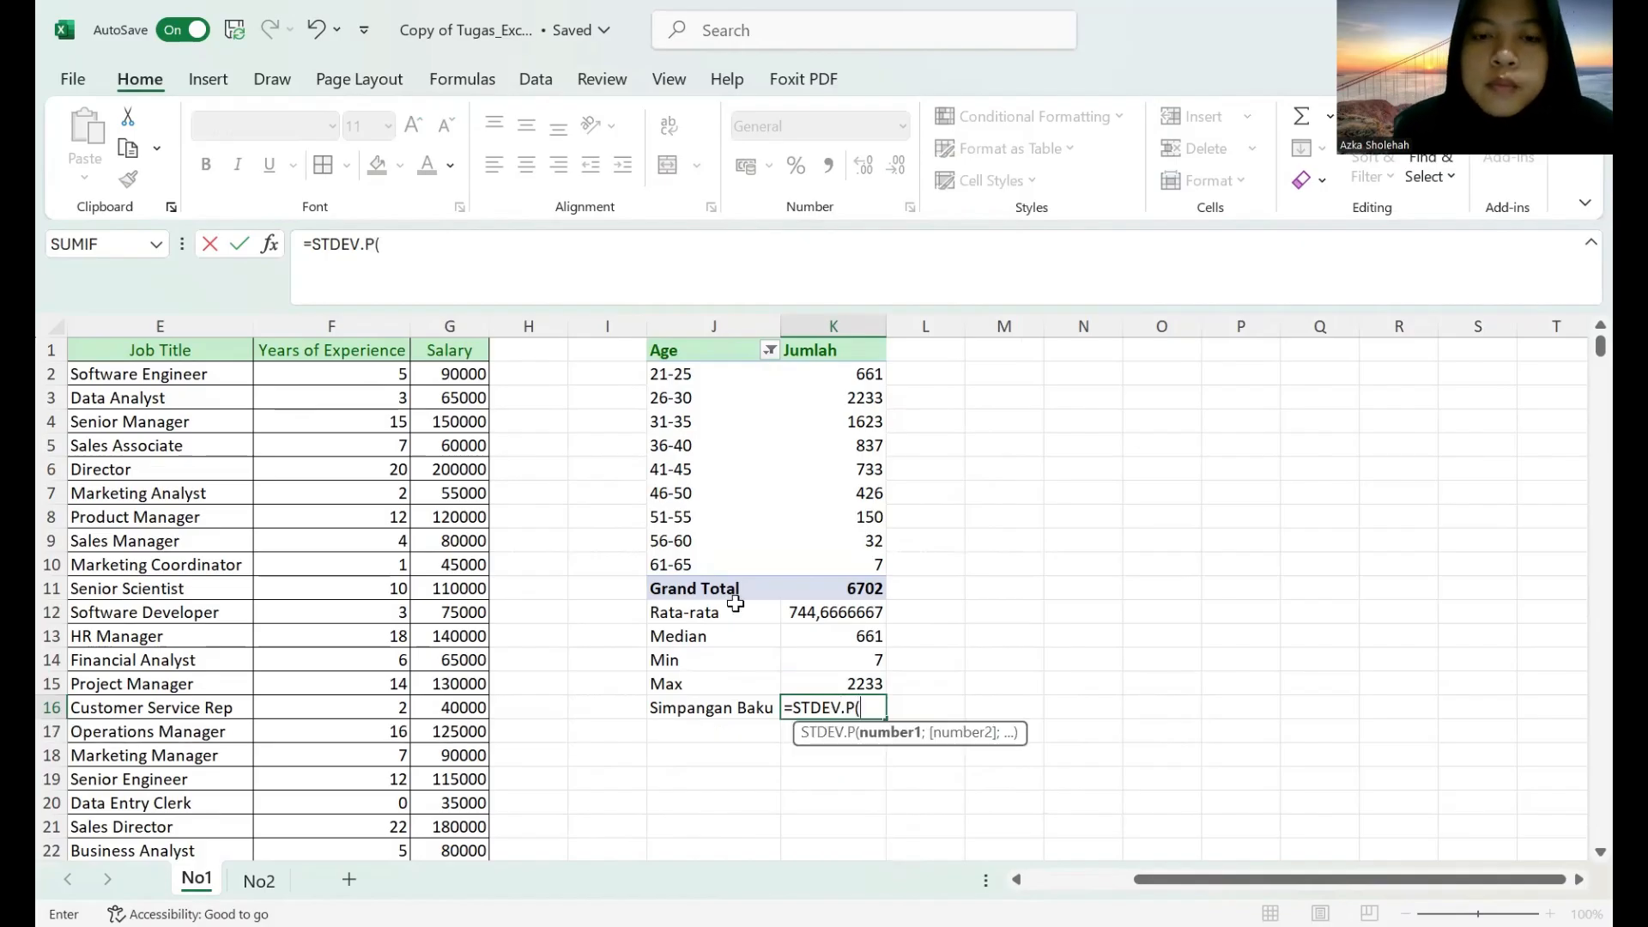
{"action": "left_click", "coordinate": [697, 383]}
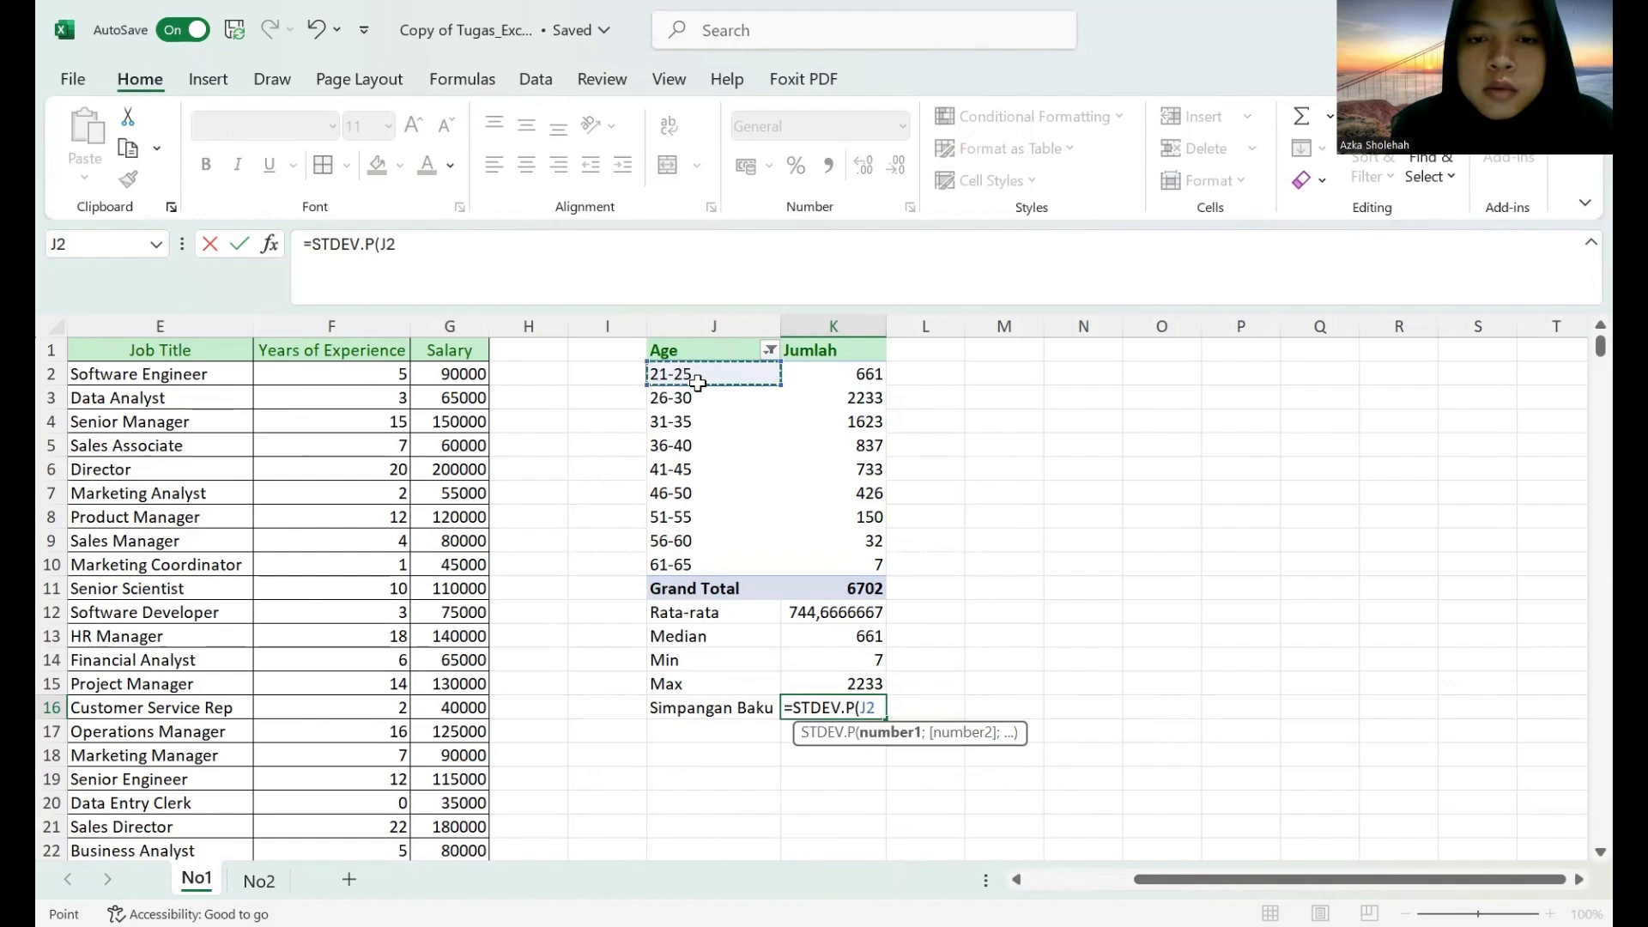
{"action": "left_click", "coordinate": [822, 558], "text": "shift"}
{"action": "key", "text": "Return"}
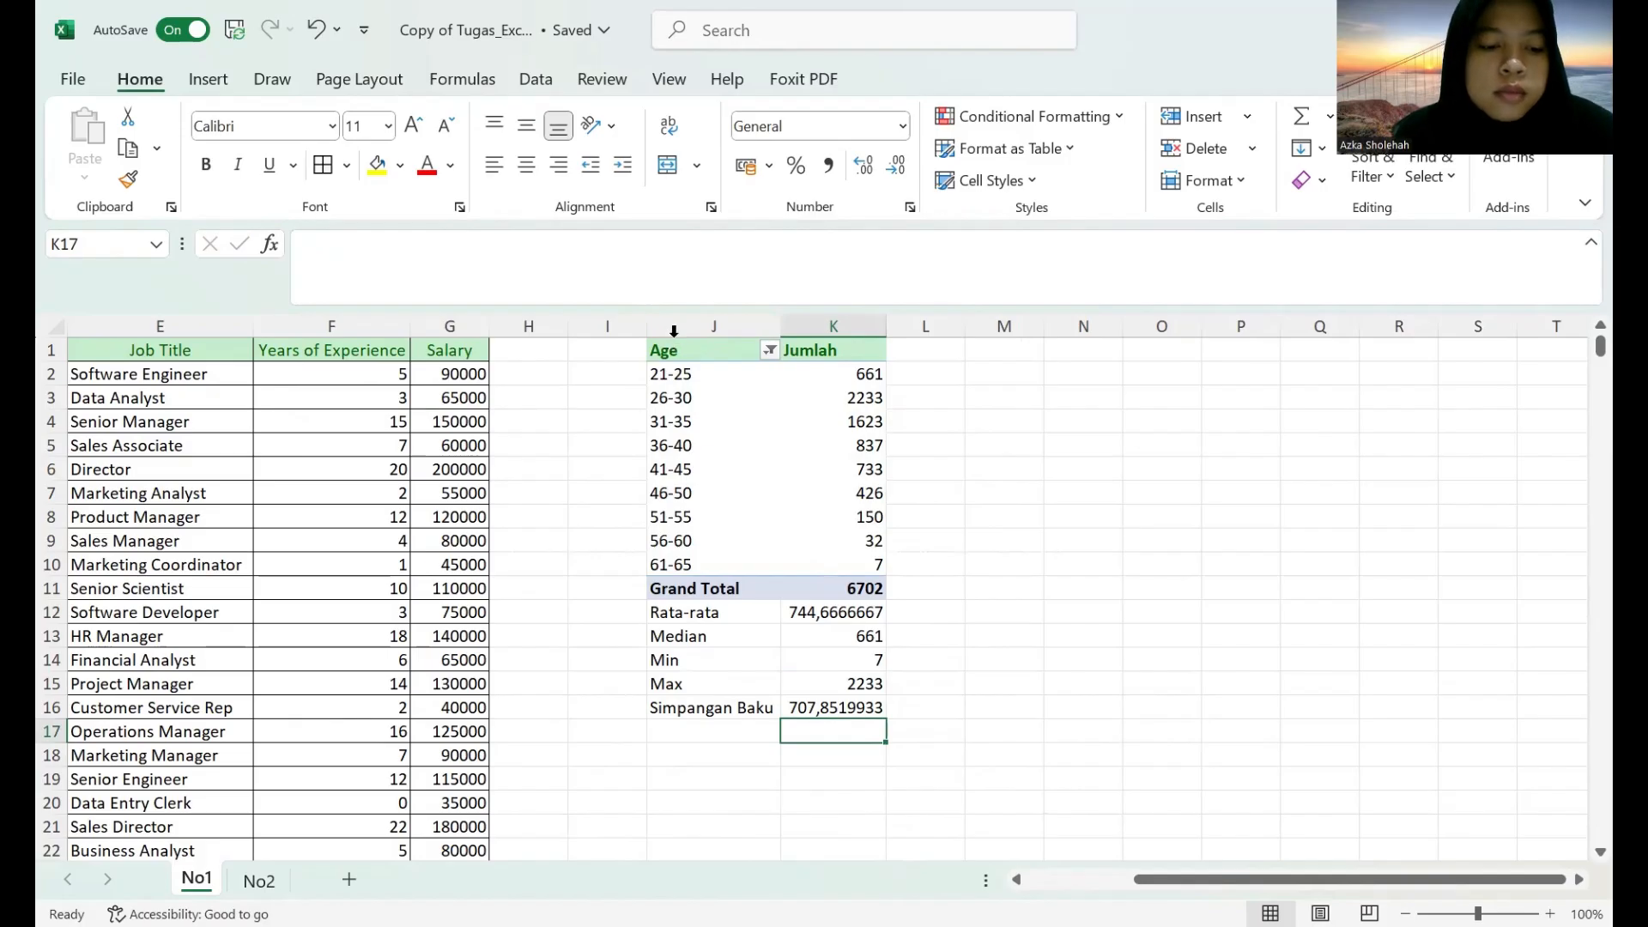
Apply borders to all cells of the age summary table in J1:K16.
{"action": "left_click_drag", "start_coordinate": [673, 331], "coordinate": [855, 705]}
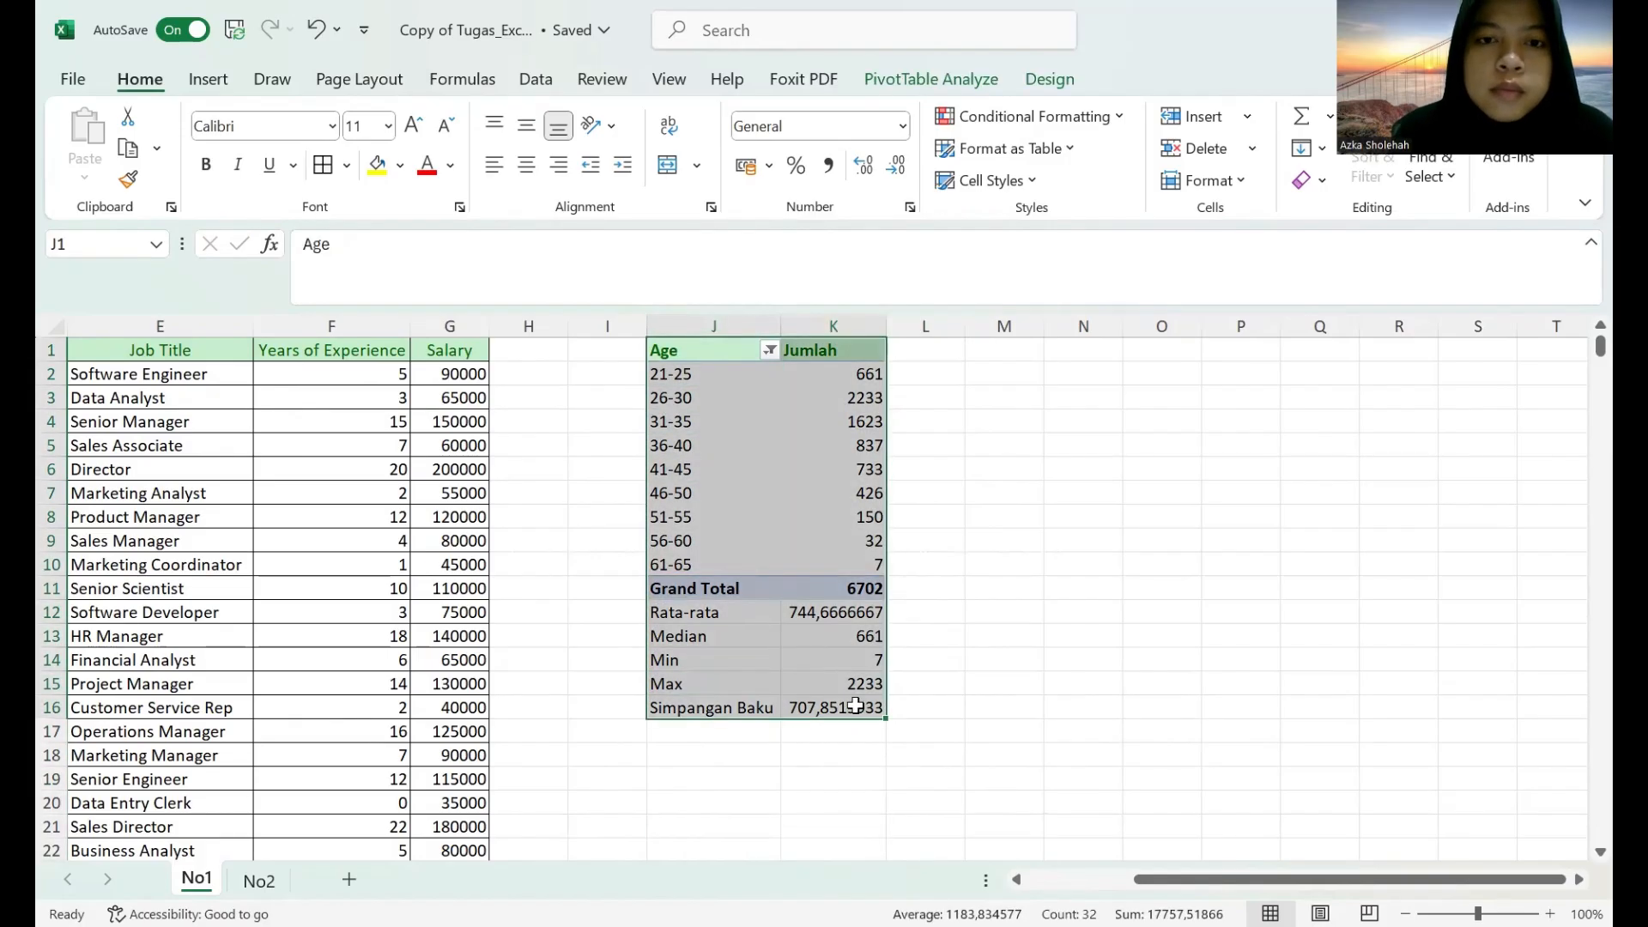
{"action": "left_click", "coordinate": [324, 165]}
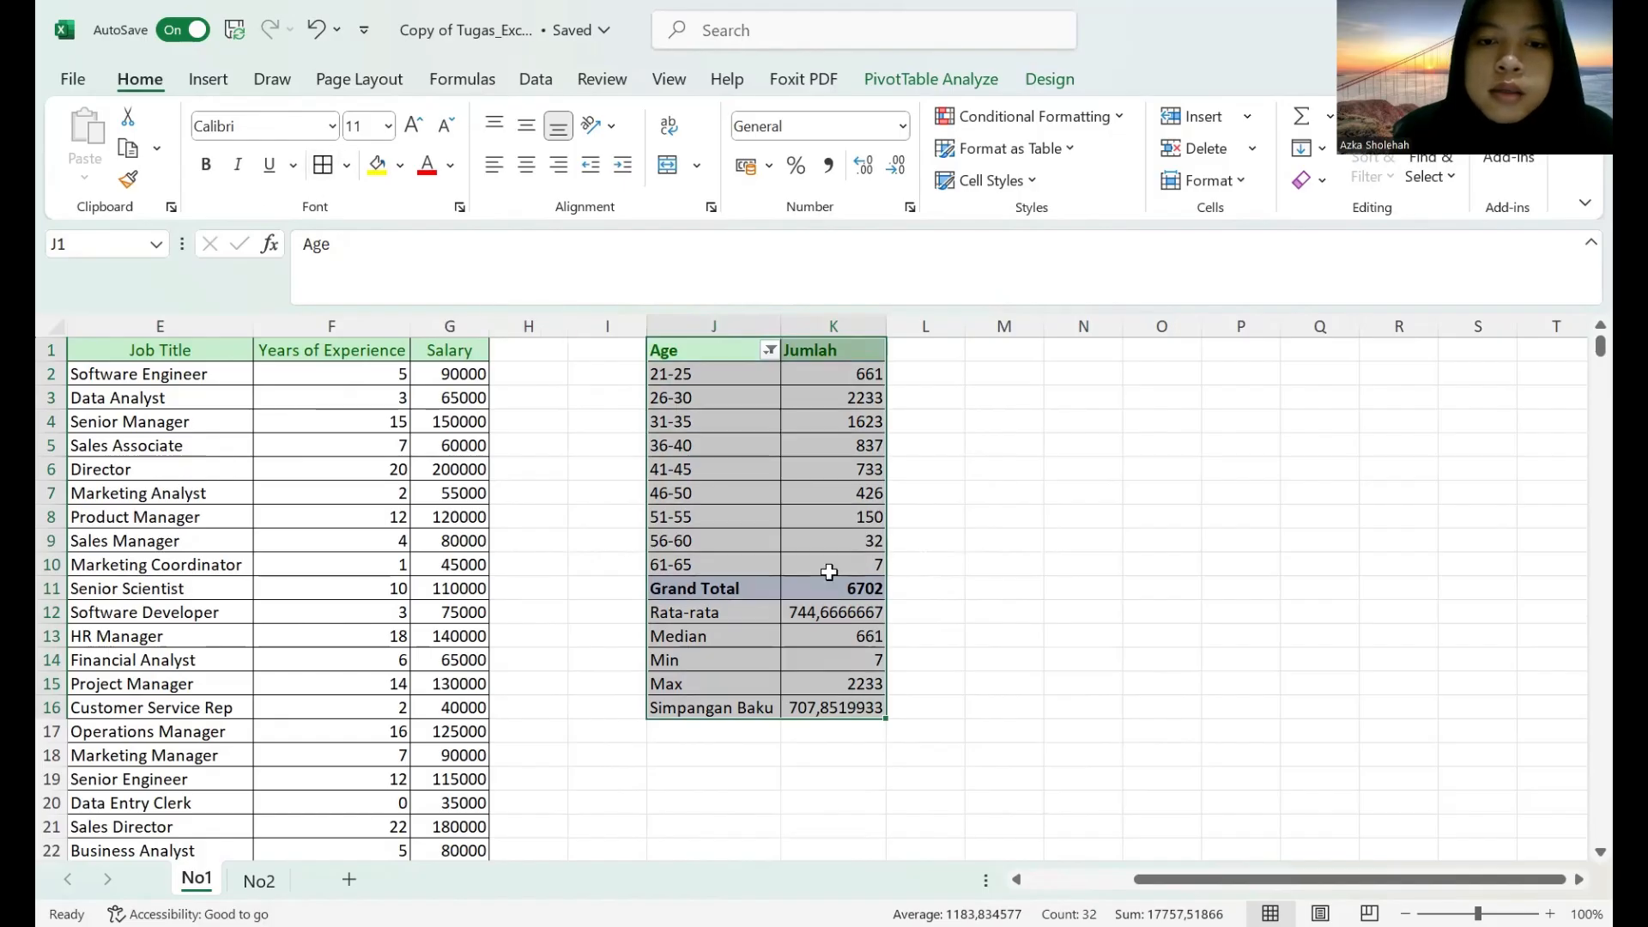
{"action": "left_click", "coordinate": [913, 560]}
Apply the 60% - Accent1 cell style to the statistics rows J12:K16.
{"action": "left_click_drag", "start_coordinate": [692, 609], "coordinate": [831, 707]}
{"action": "left_click", "coordinate": [990, 180]}
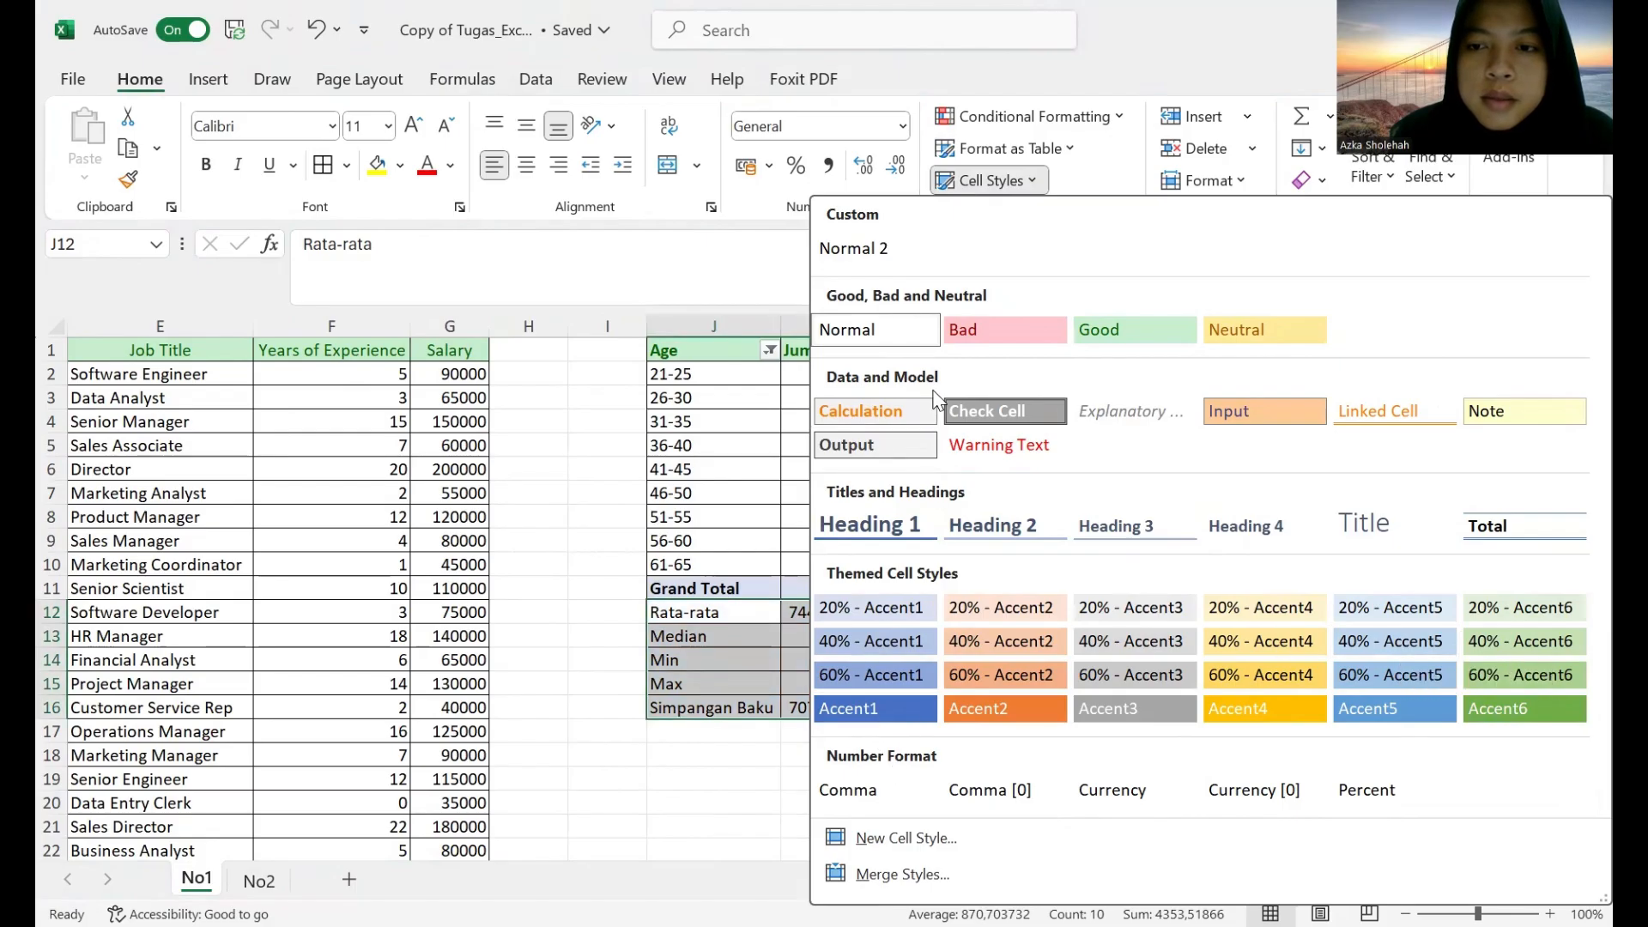
{"action": "left_click", "coordinate": [878, 666]}
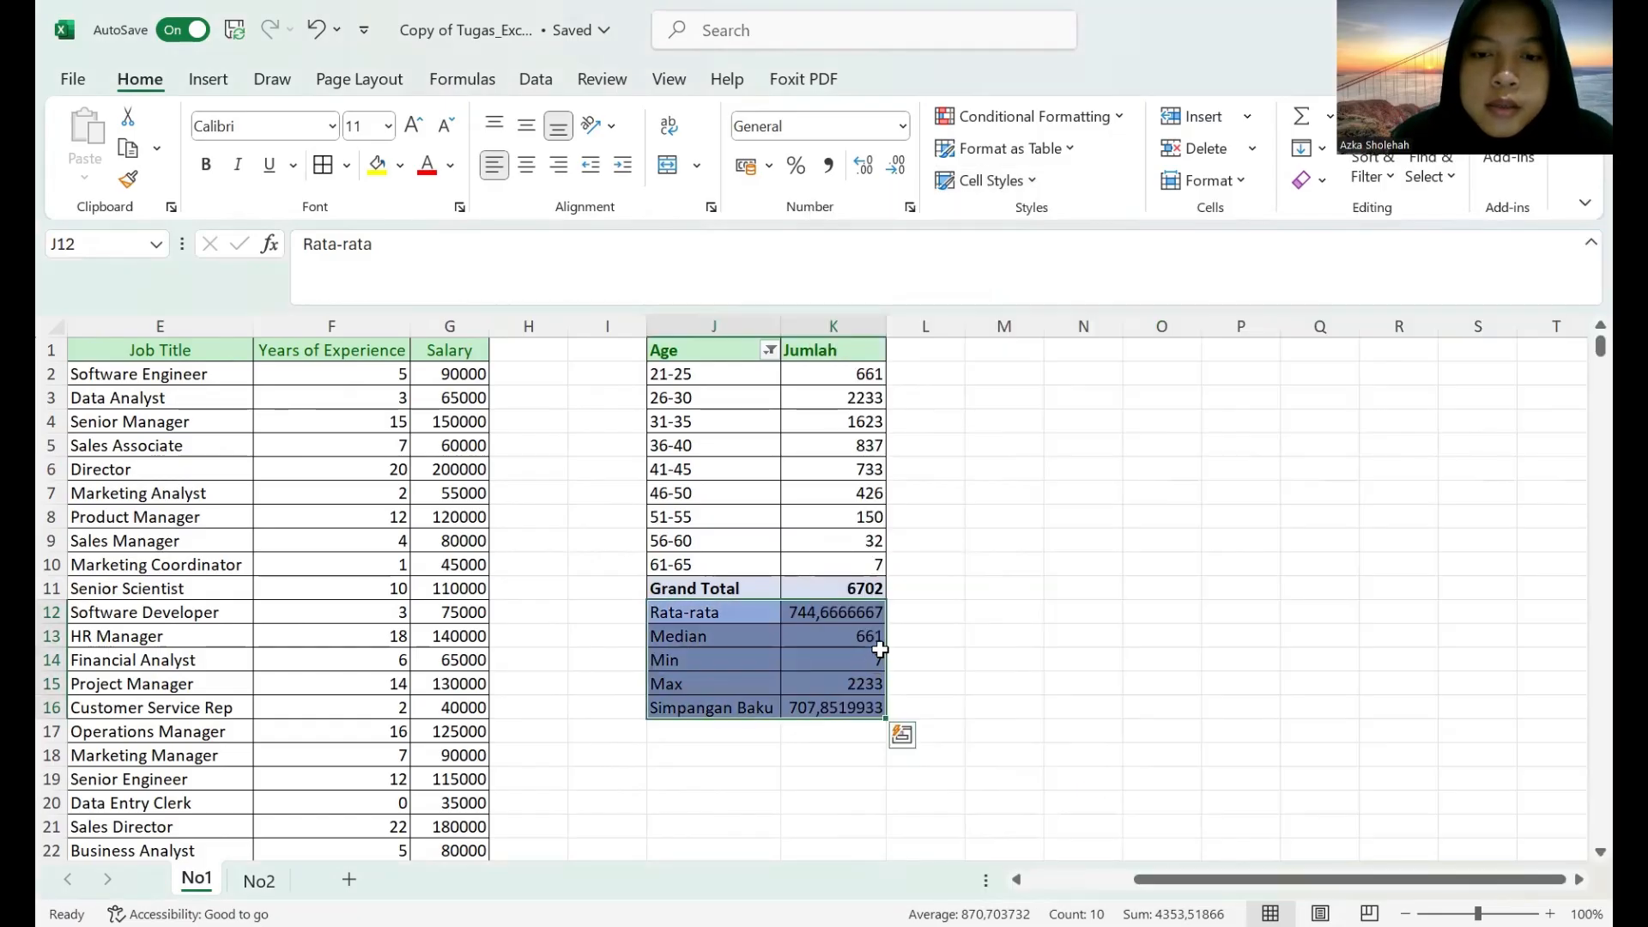
{"action": "left_click", "coordinate": [968, 657]}
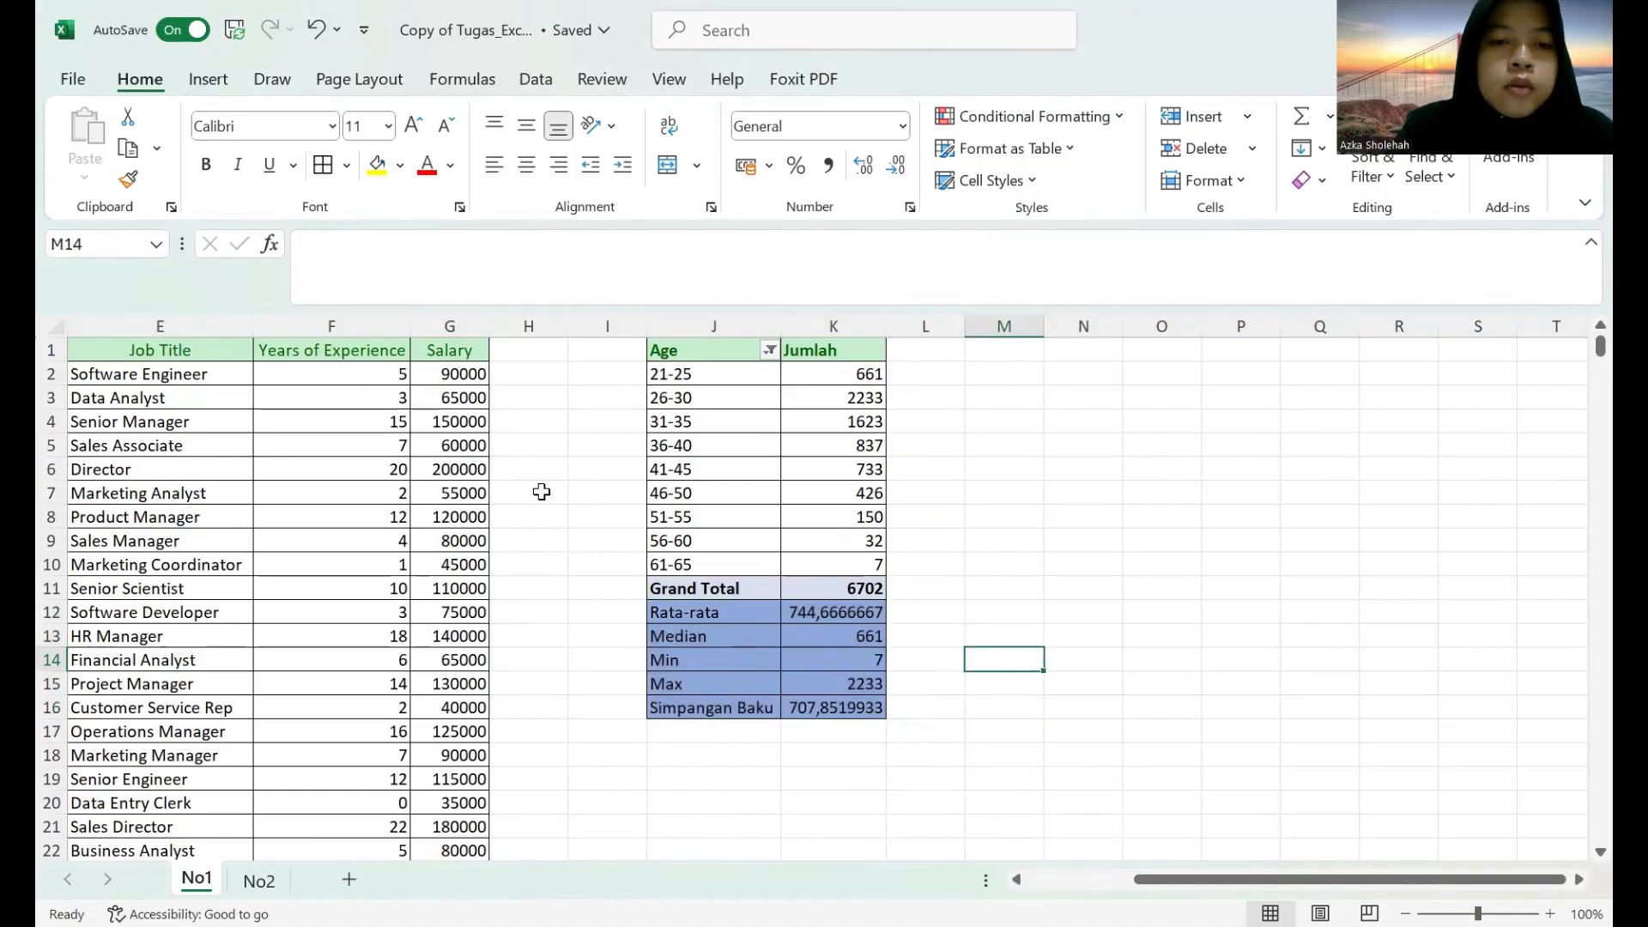
{"action": "left_click", "coordinate": [1017, 879]}
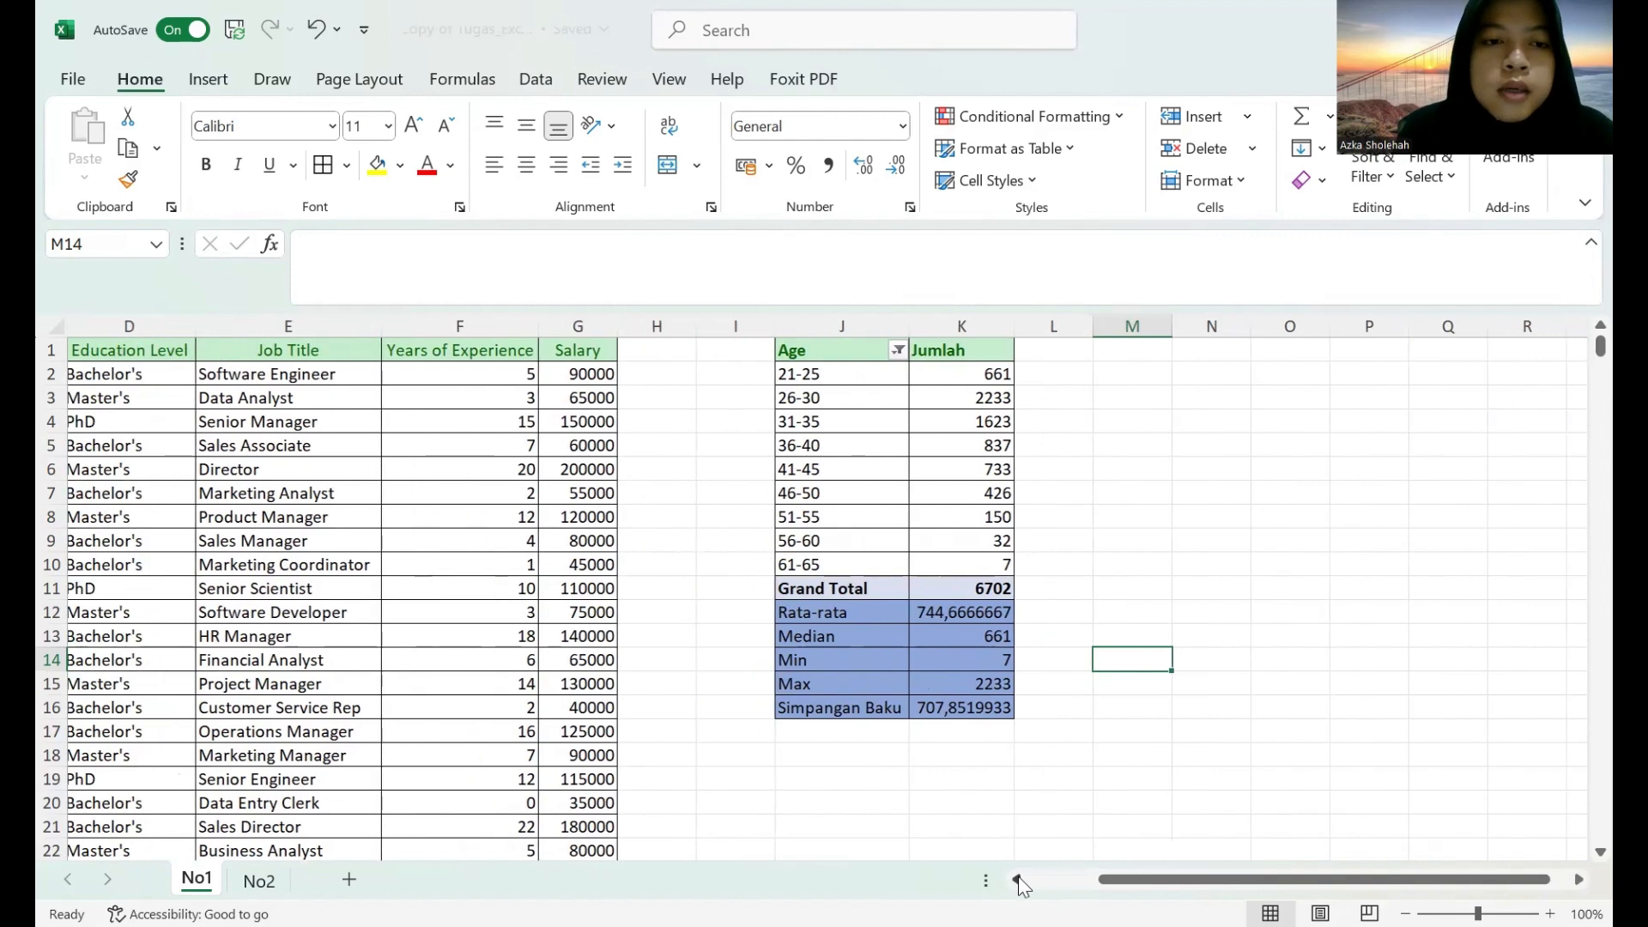
{"action": "left_click", "coordinate": [1017, 879]}
{"action": "left_click", "coordinate": [1017, 878]}
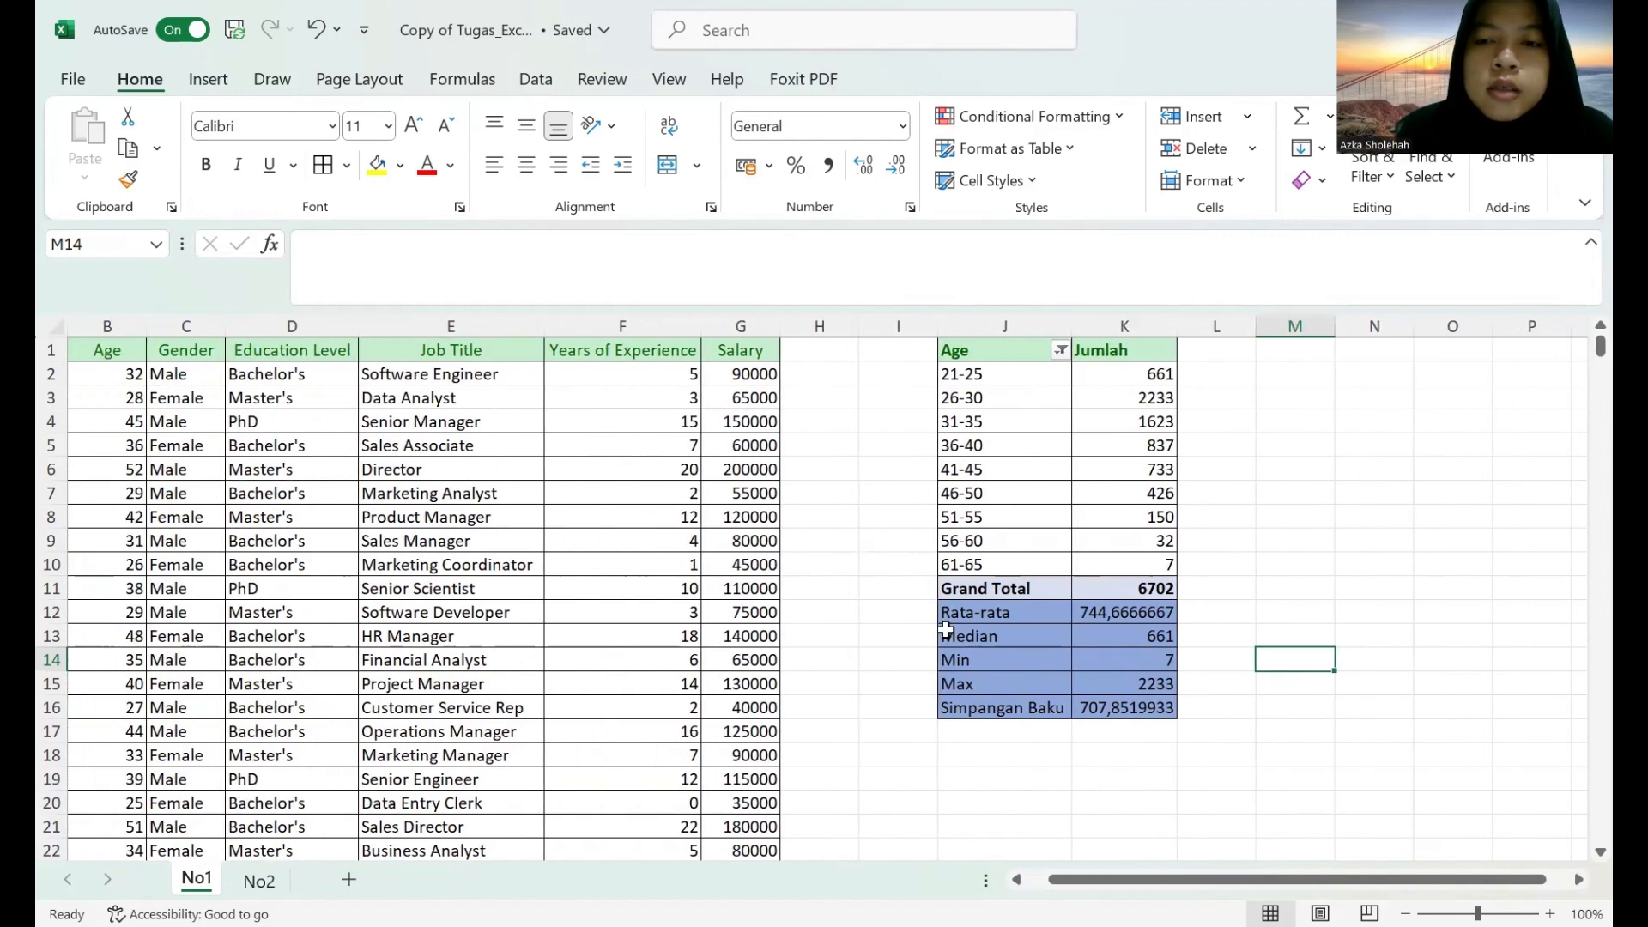
{"action": "left_click", "coordinate": [1579, 880]}
{"action": "left_click", "coordinate": [1579, 880]}
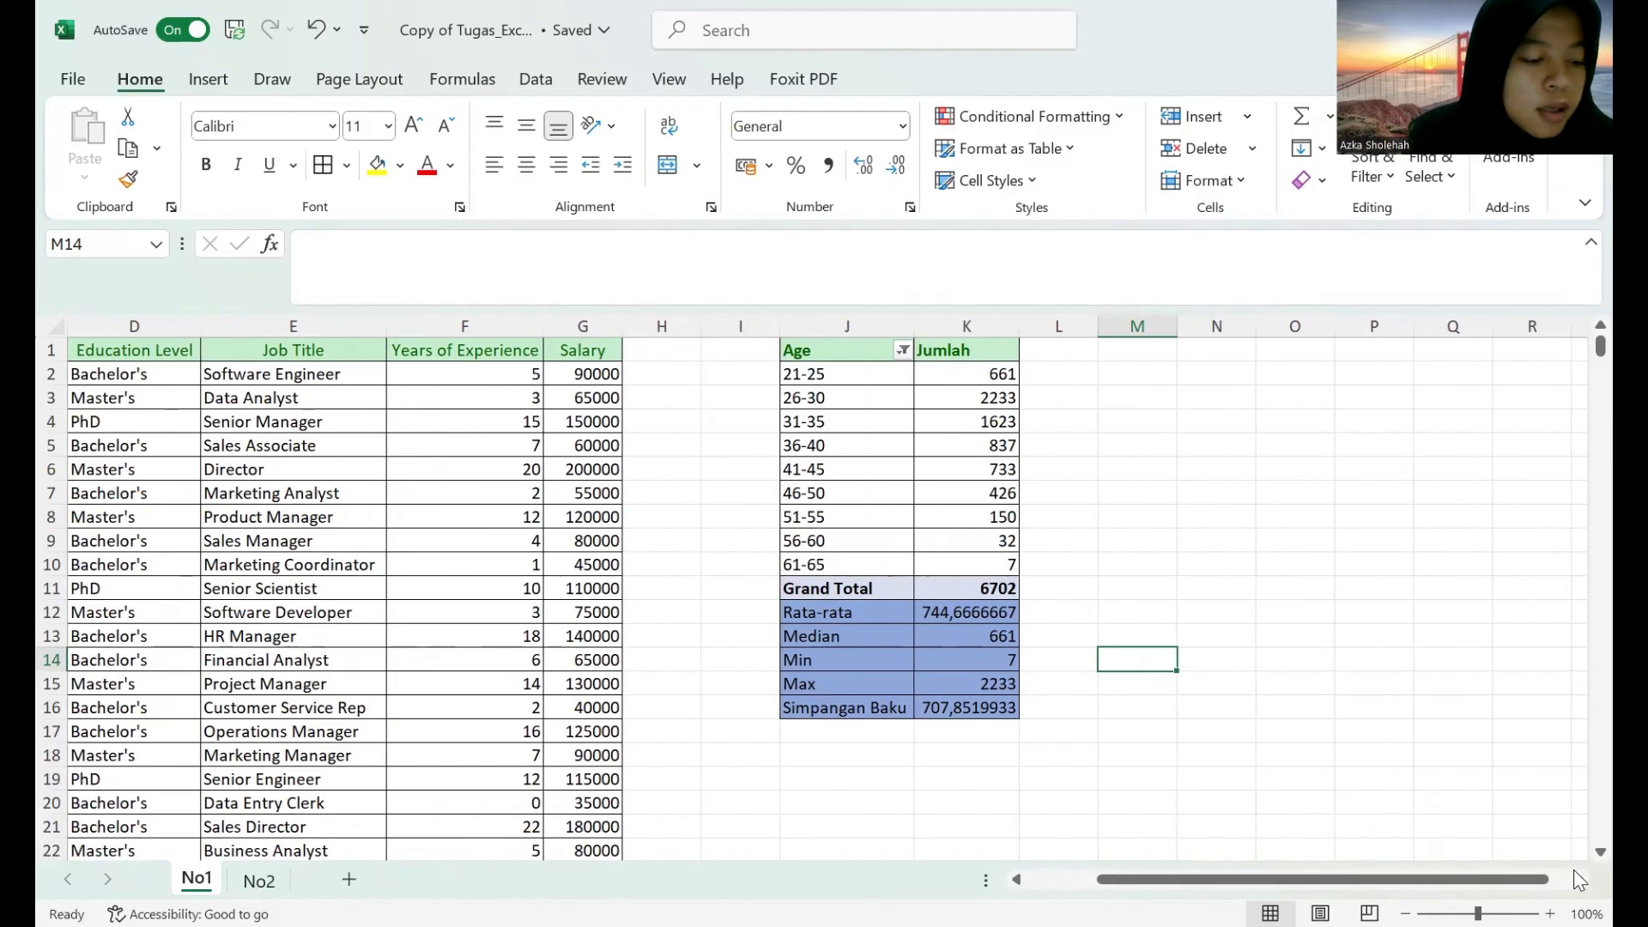
{"action": "left_click", "coordinate": [446, 298]}
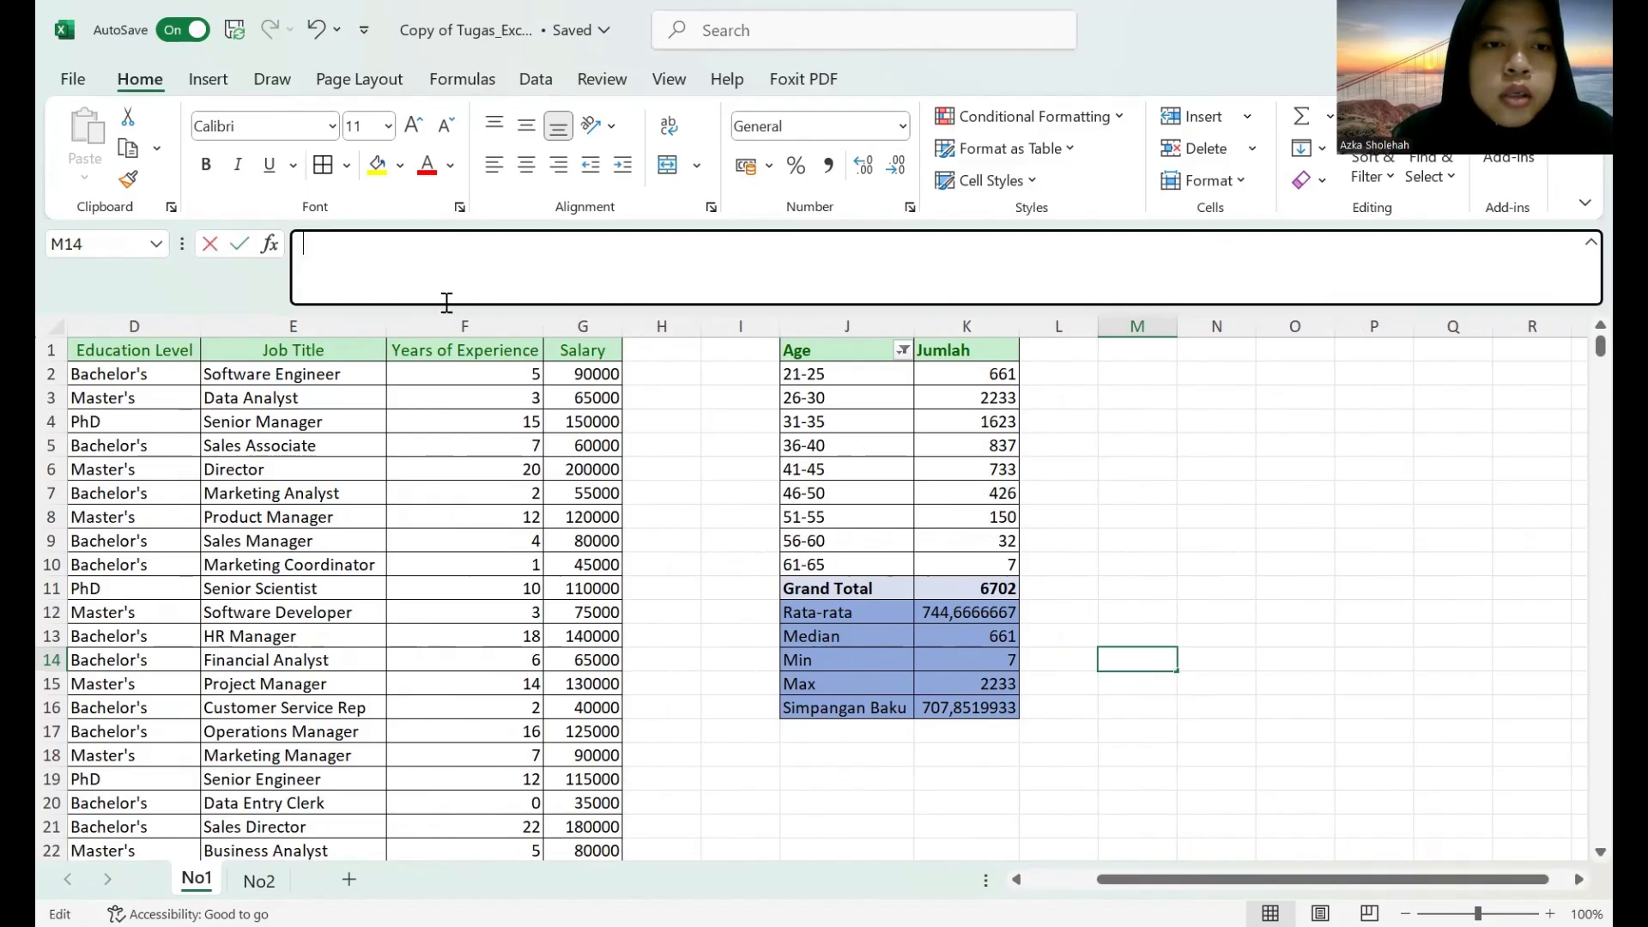
{"action": "type", "text": "="}
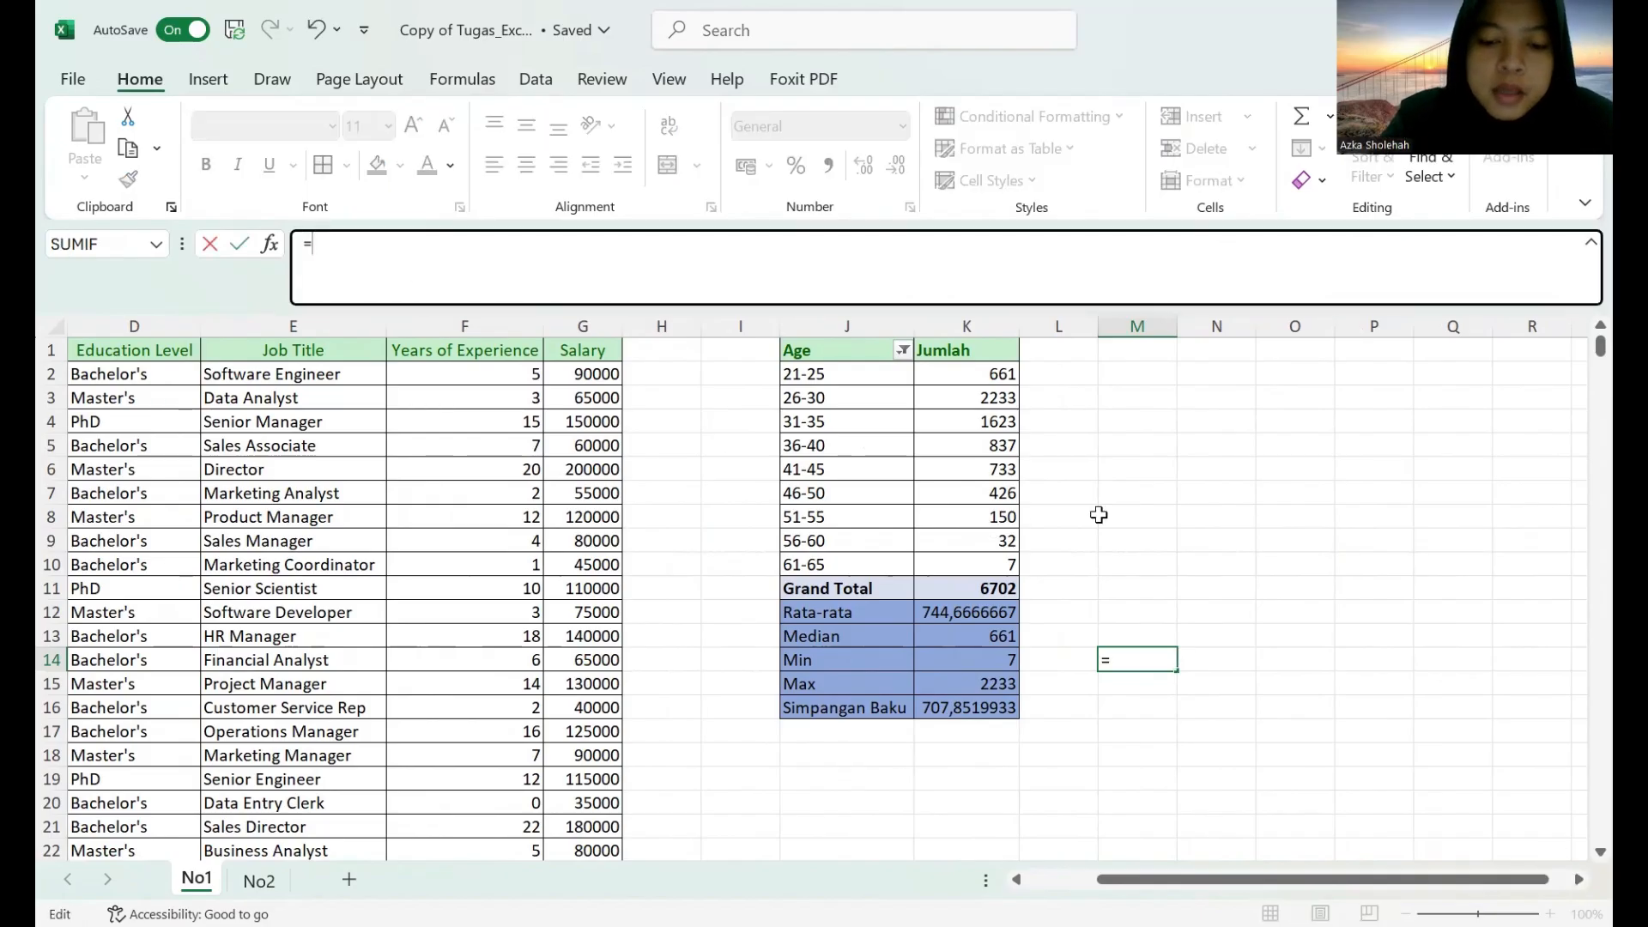
{"action": "type", "text": "I"}
{"action": "key", "text": "BackSpace"}
{"action": "type", "text": "UNIQUE"}
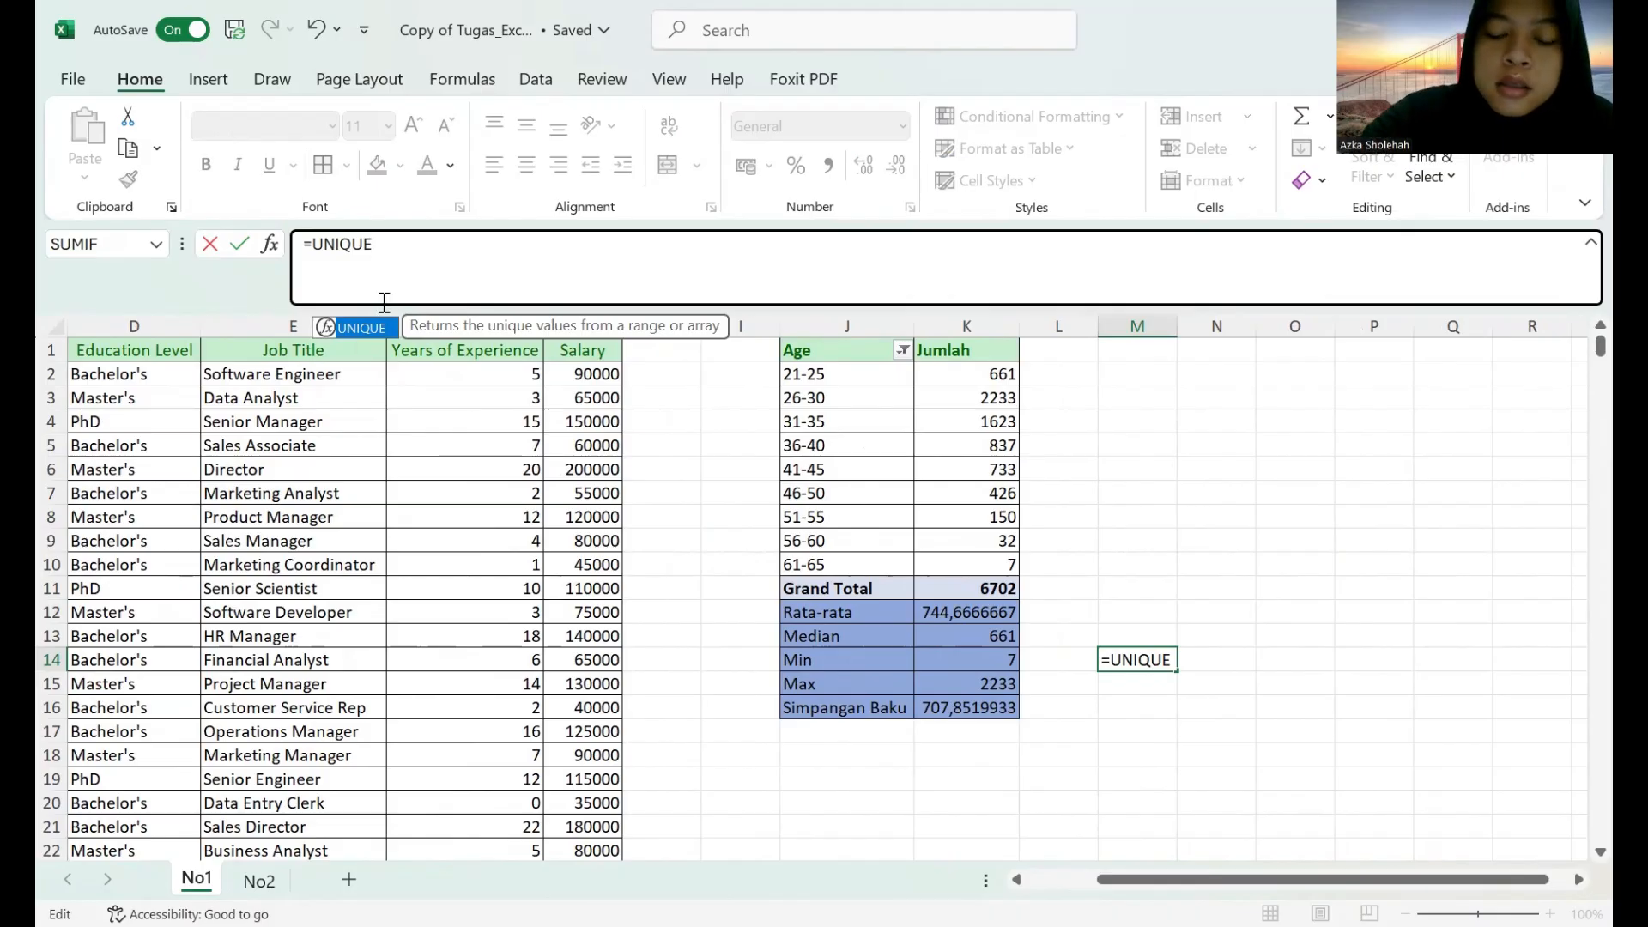
{"action": "type", "text": "("}
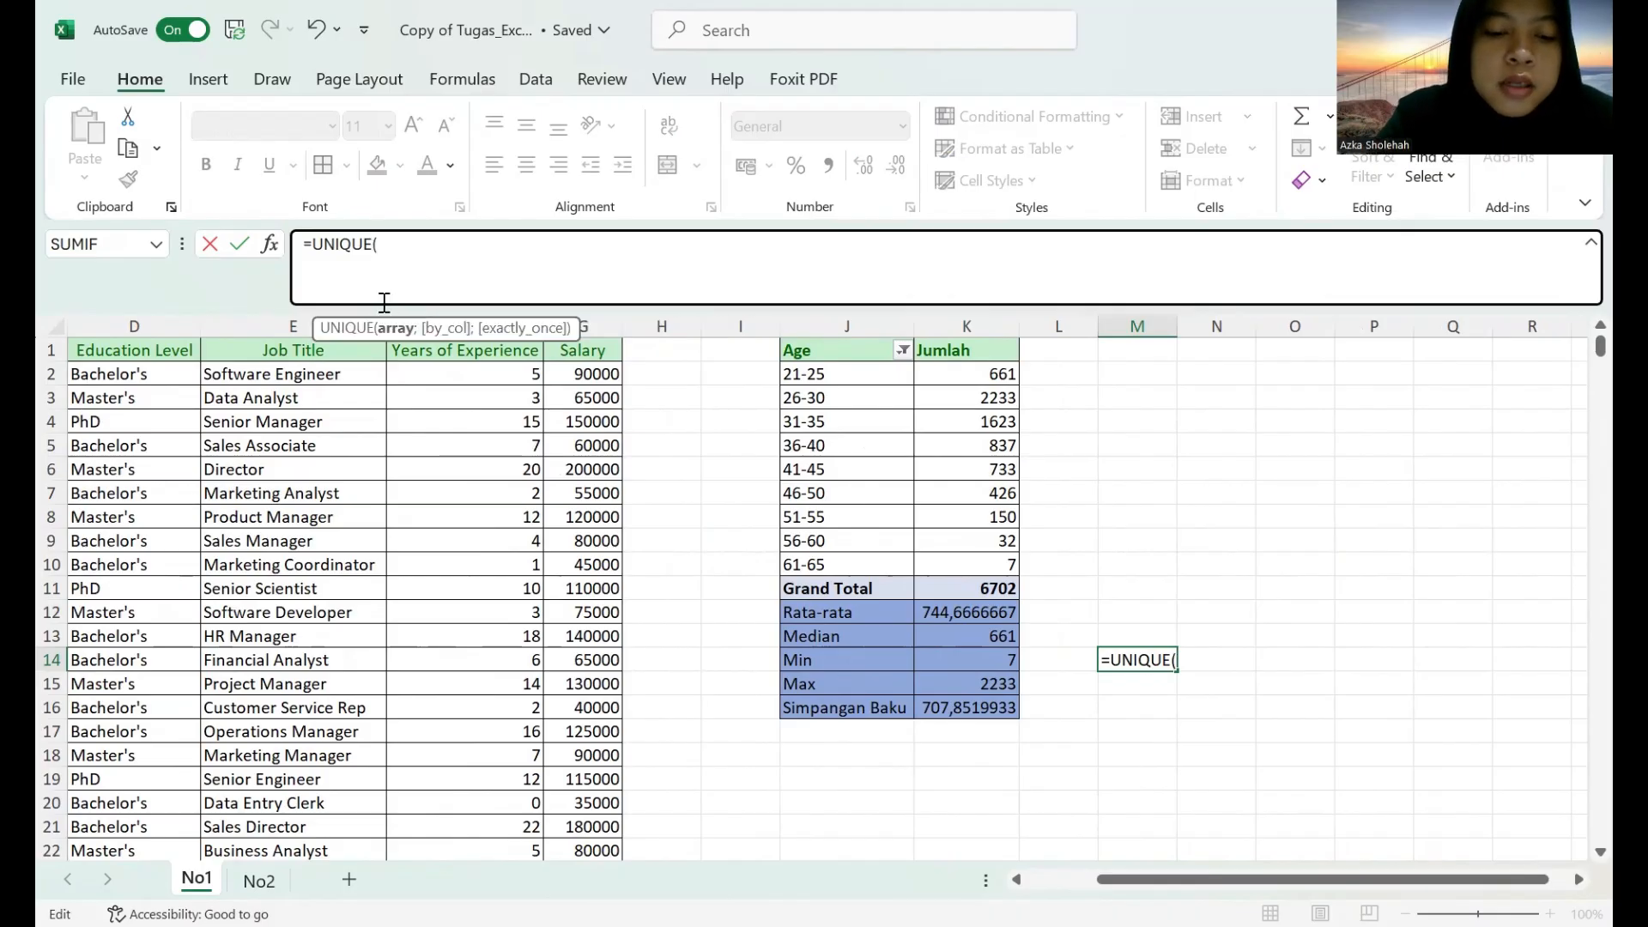
{"action": "type", "text": "FILTER"}
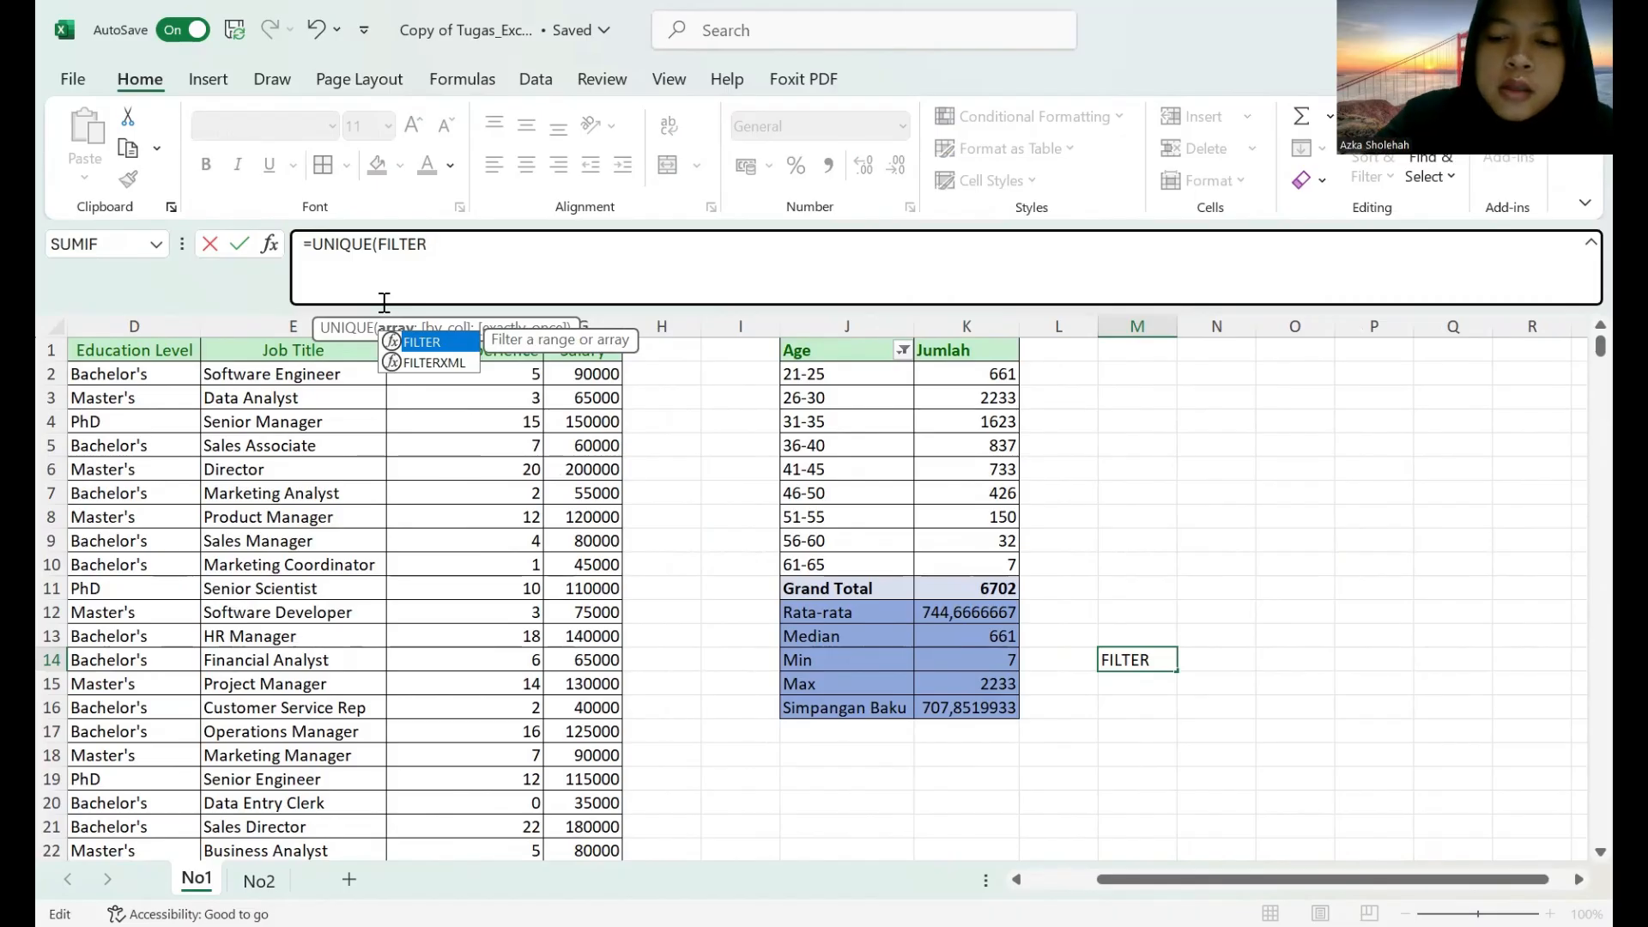
{"action": "type", "text": "("}
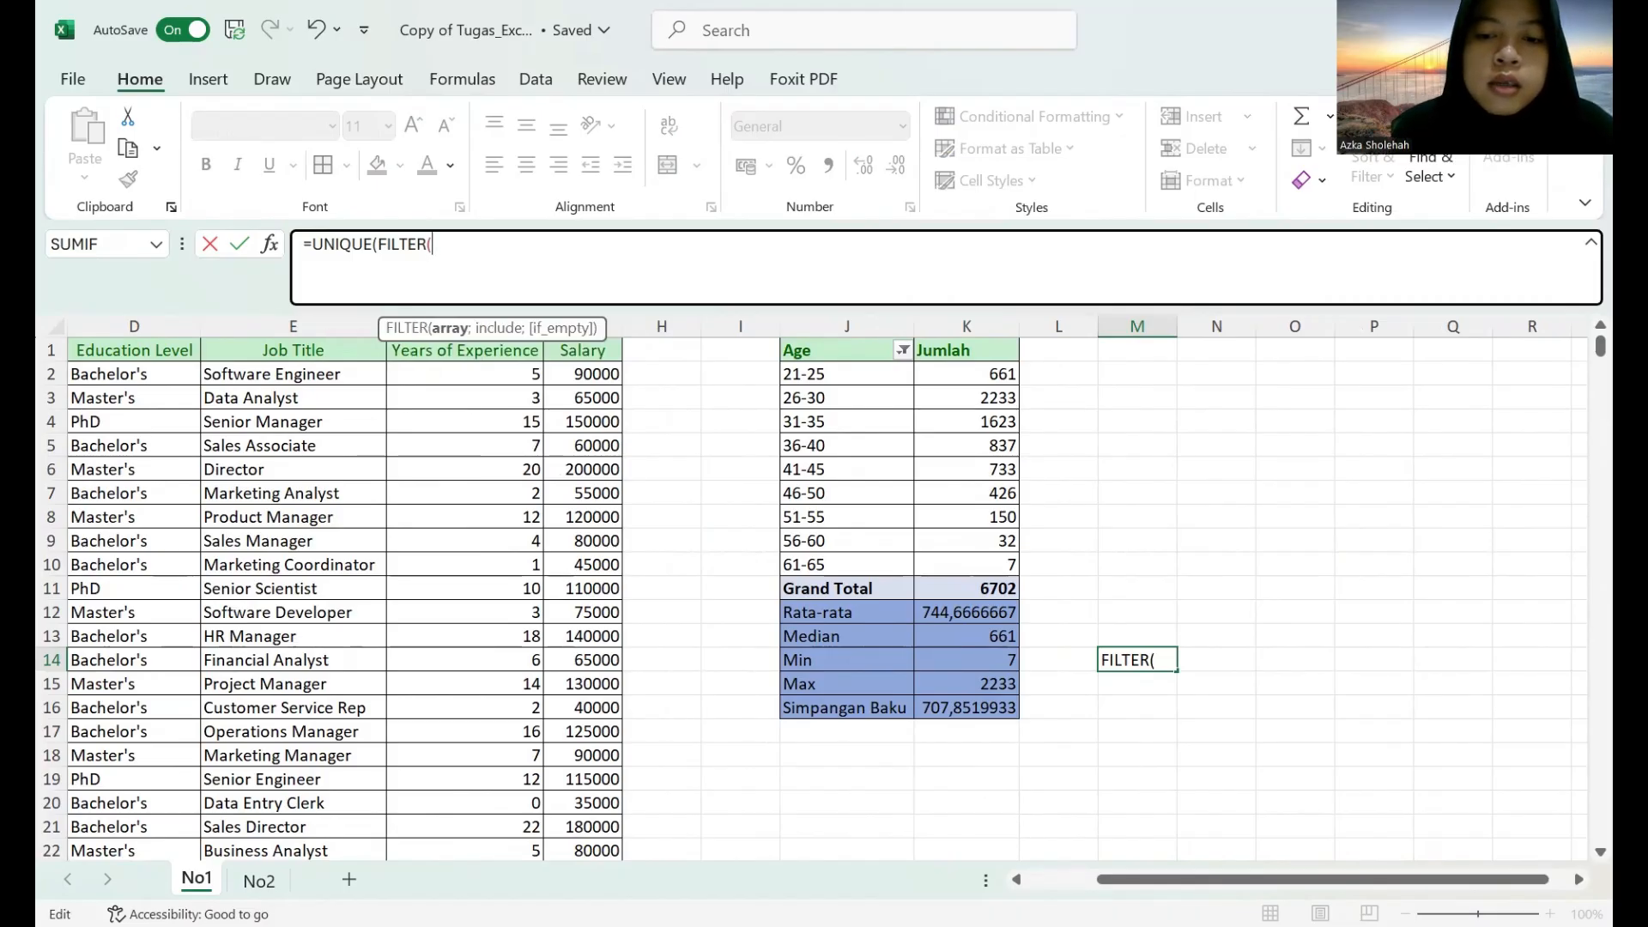
{"action": "left_click", "coordinate": [1016, 879]}
{"action": "left_click", "coordinate": [1017, 879]}
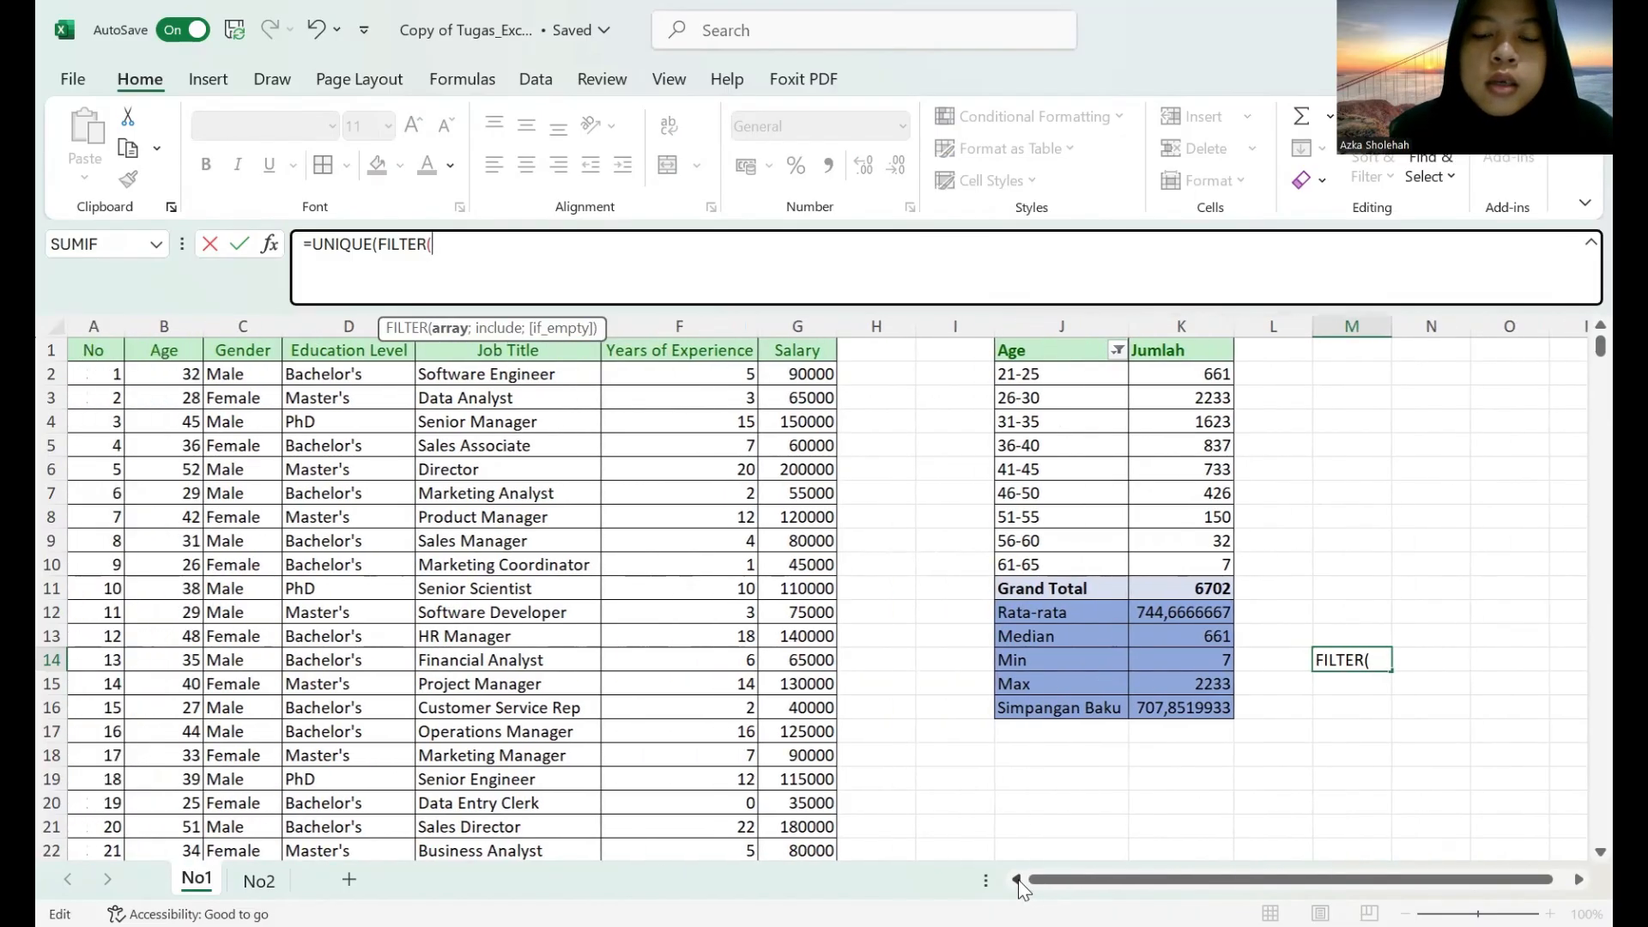
{"action": "left_click", "coordinate": [1017, 879]}
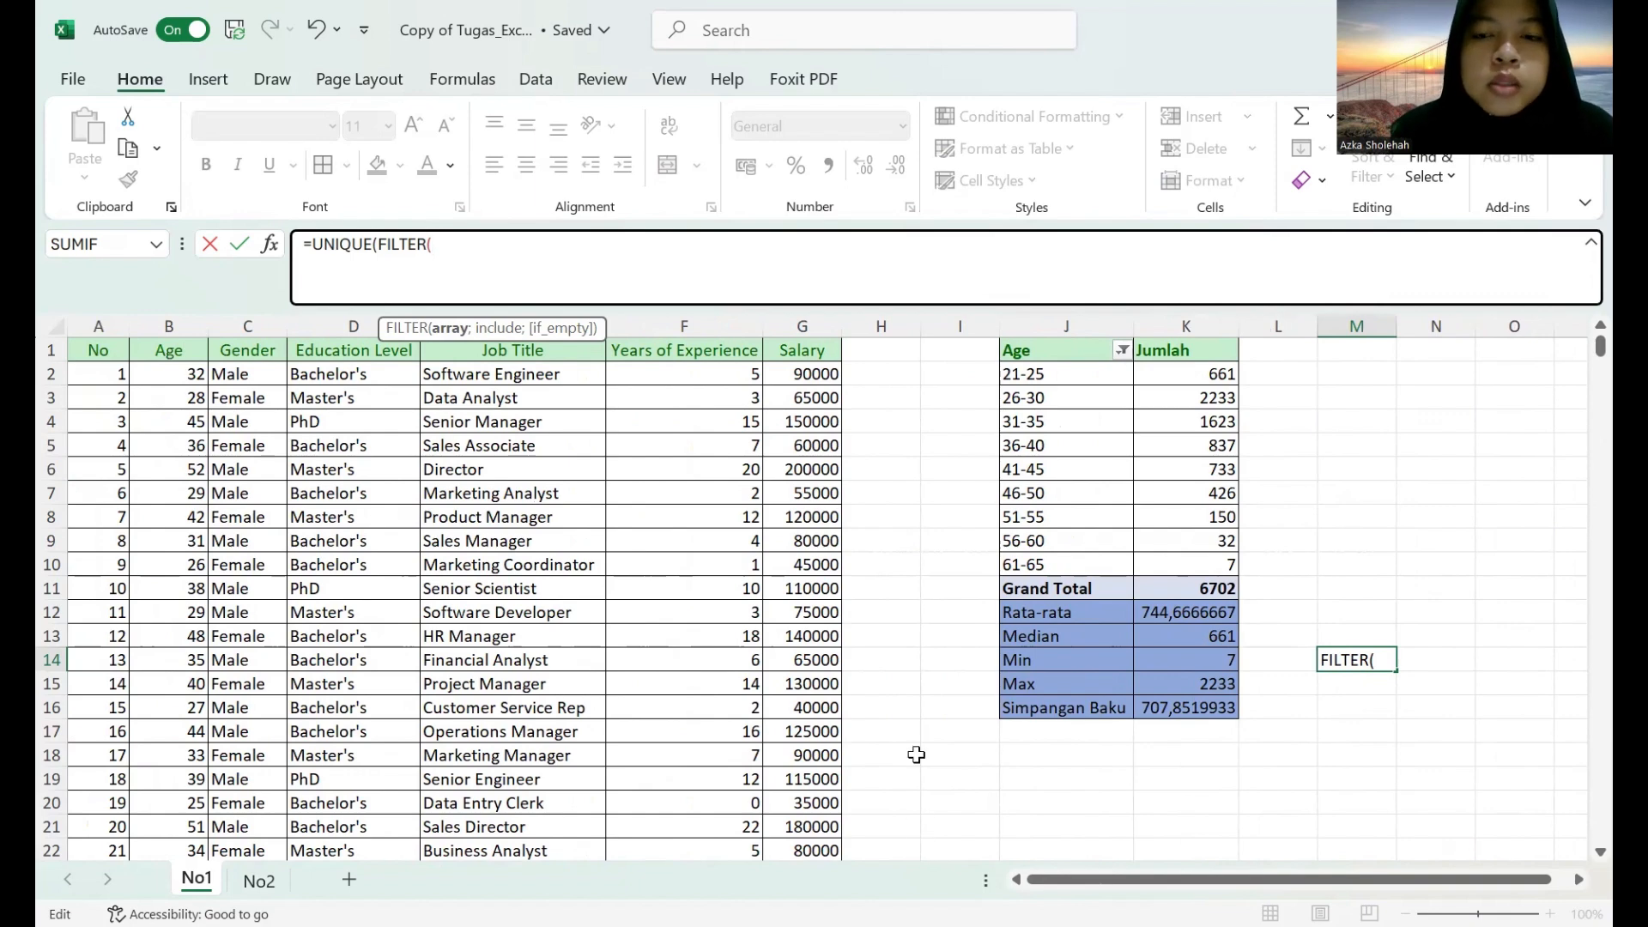
{"action": "left_click", "coordinate": [1386, 667]}
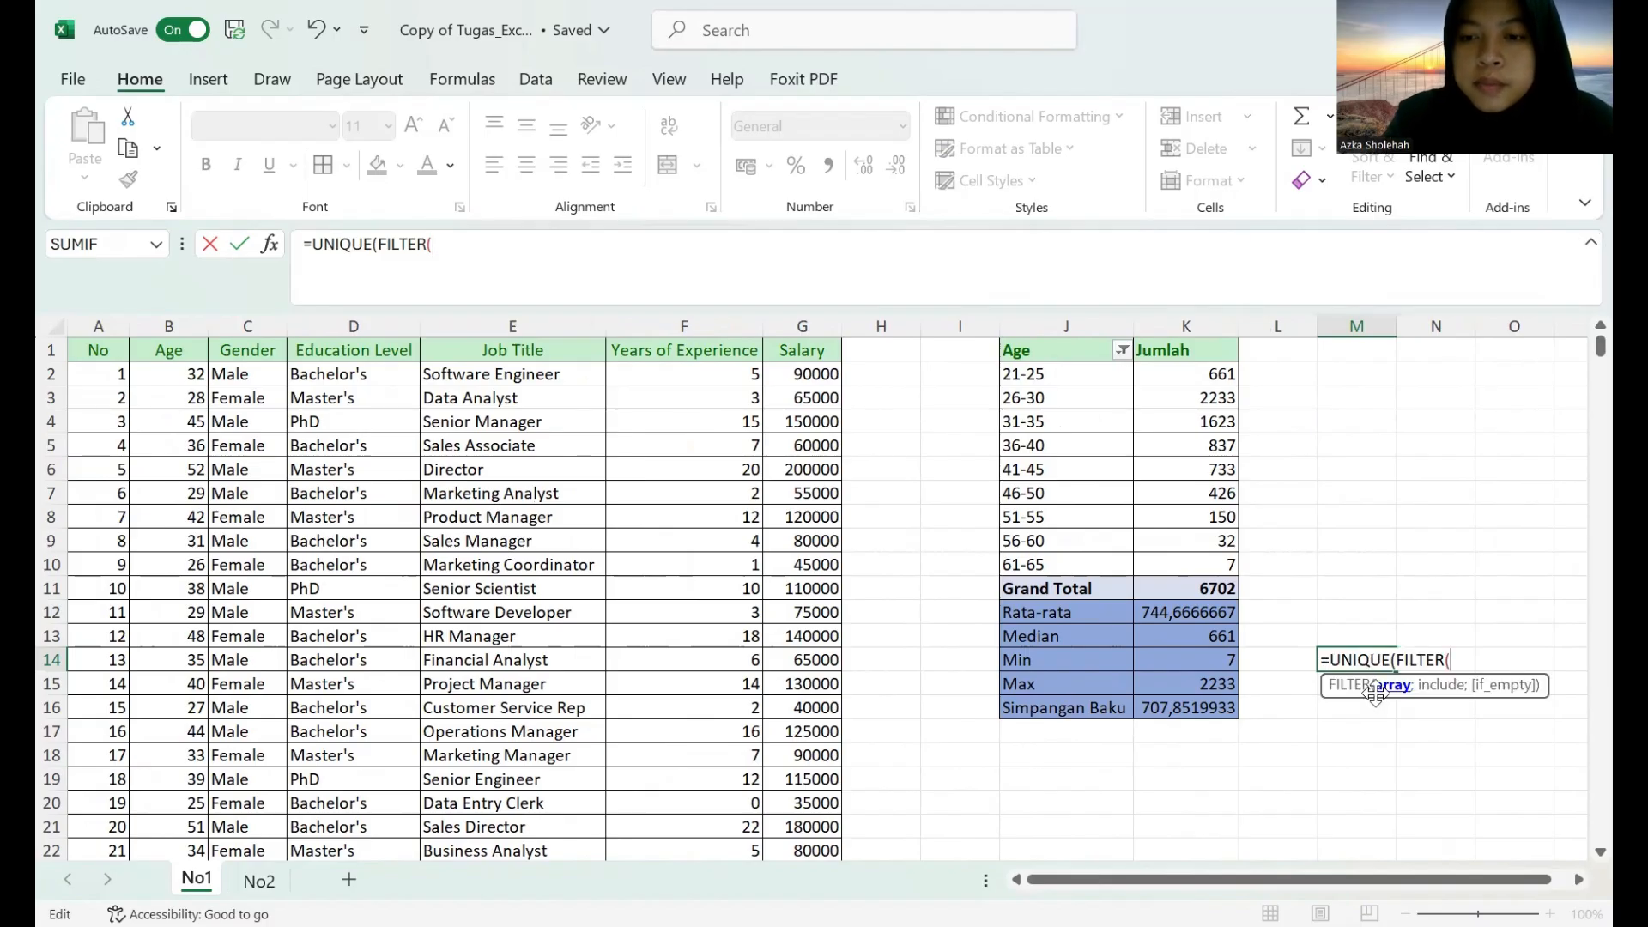
{"action": "key", "text": "BackSpace"}
{"action": "key", "text": "BackSpace"}
{"action": "key", "text": "BackSpace"}
{"action": "key", "text": "BackSpace"}
{"action": "key", "text": "BackSpace"}
{"action": "key", "text": "BackSpace"}
{"action": "key", "text": "BackSpace"}
{"action": "key", "text": "BackSpace"}
{"action": "key", "text": "BackSpace"}
{"action": "key", "text": "BackSpace"}
{"action": "key", "text": "BackSpace"}
{"action": "key", "text": "BackSpace"}
{"action": "key", "text": "BackSpace"}
{"action": "key", "text": "BackSpace"}
{"action": "key", "text": "BackSpace"}
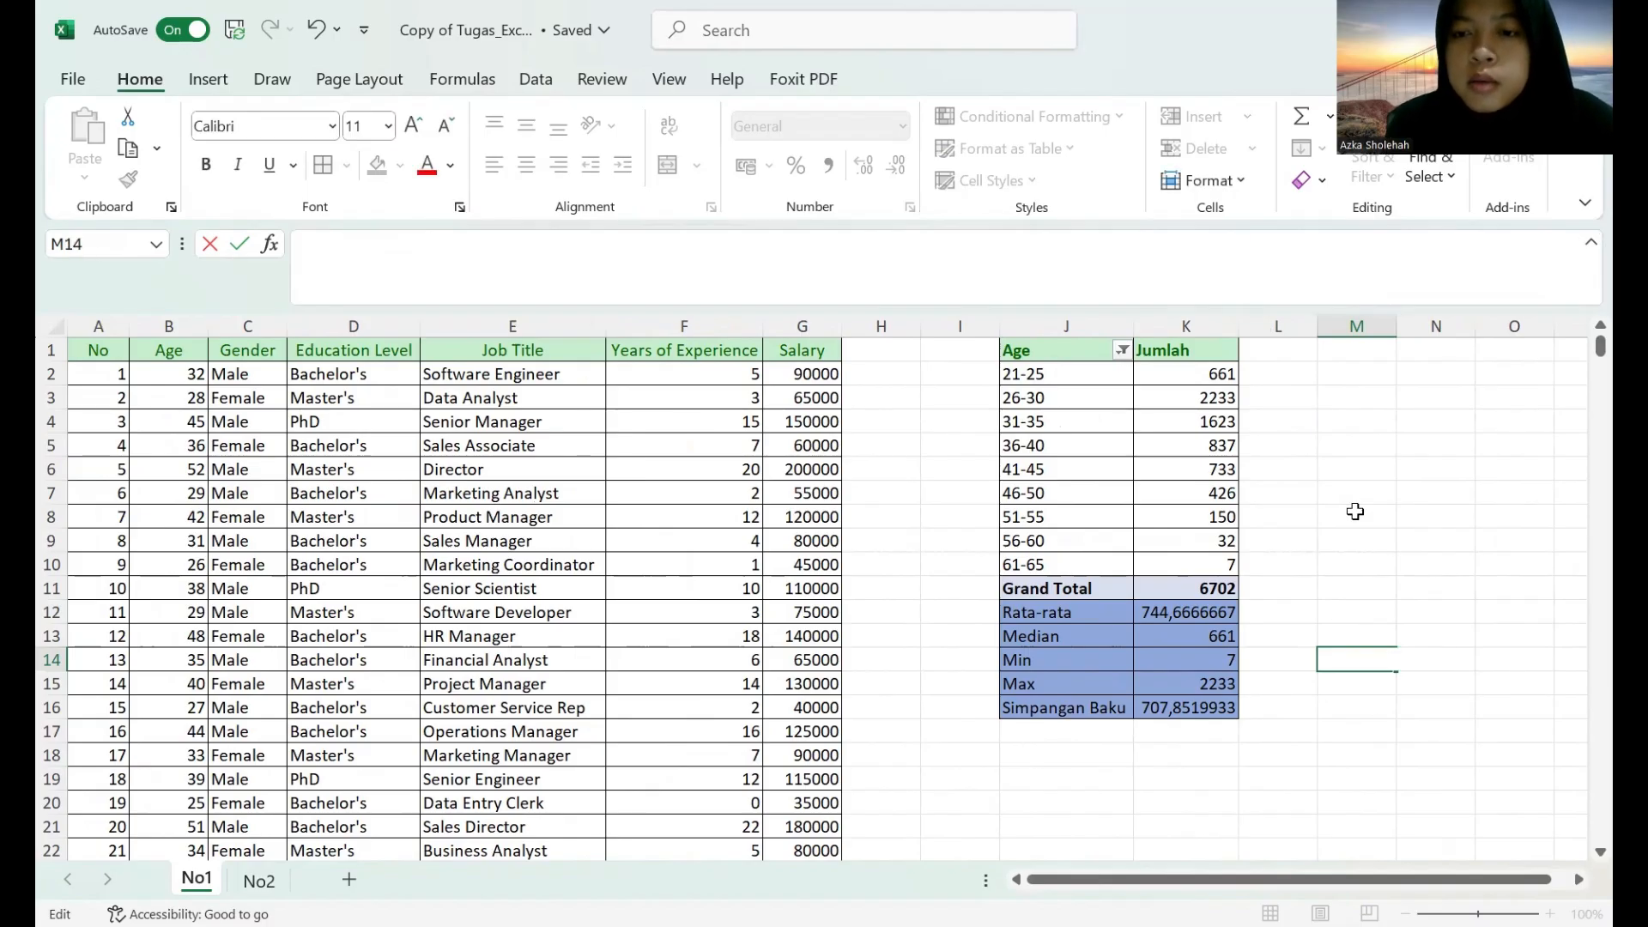
List the unique non-blank entries of column C from cell M1 with =UNIQUE(FILTER(C:C;C:C<>"")), accepting the closing-bracket correction.
{"action": "left_click", "coordinate": [1361, 347]}
{"action": "type", "text": "="}
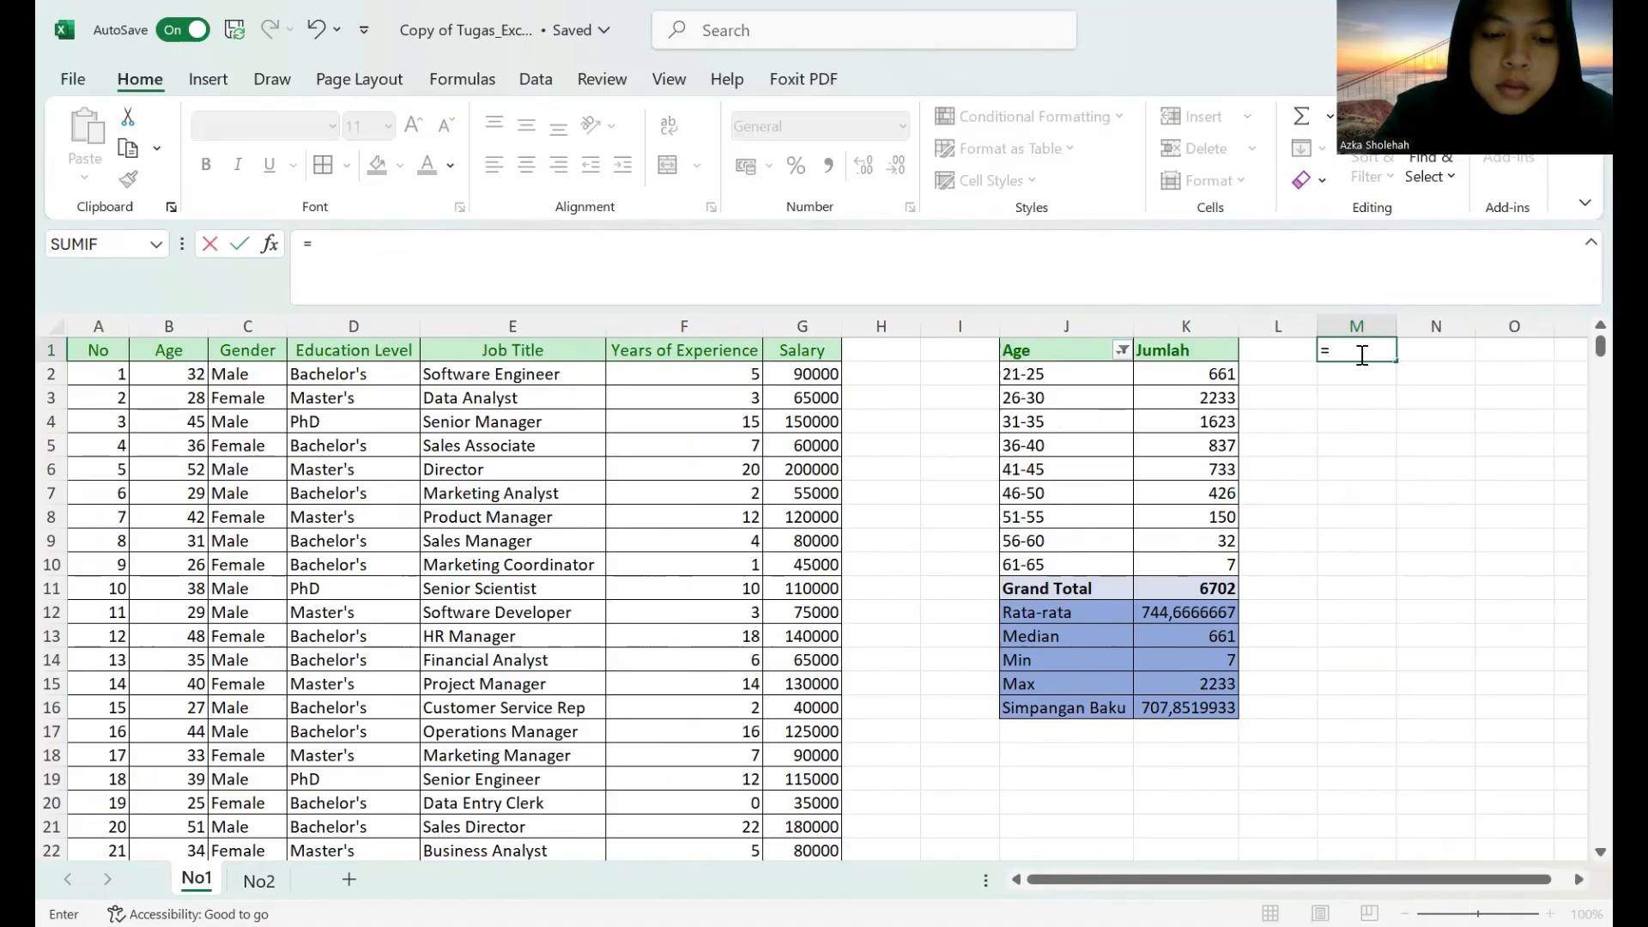
{"action": "type", "text": "UNIQUE"}
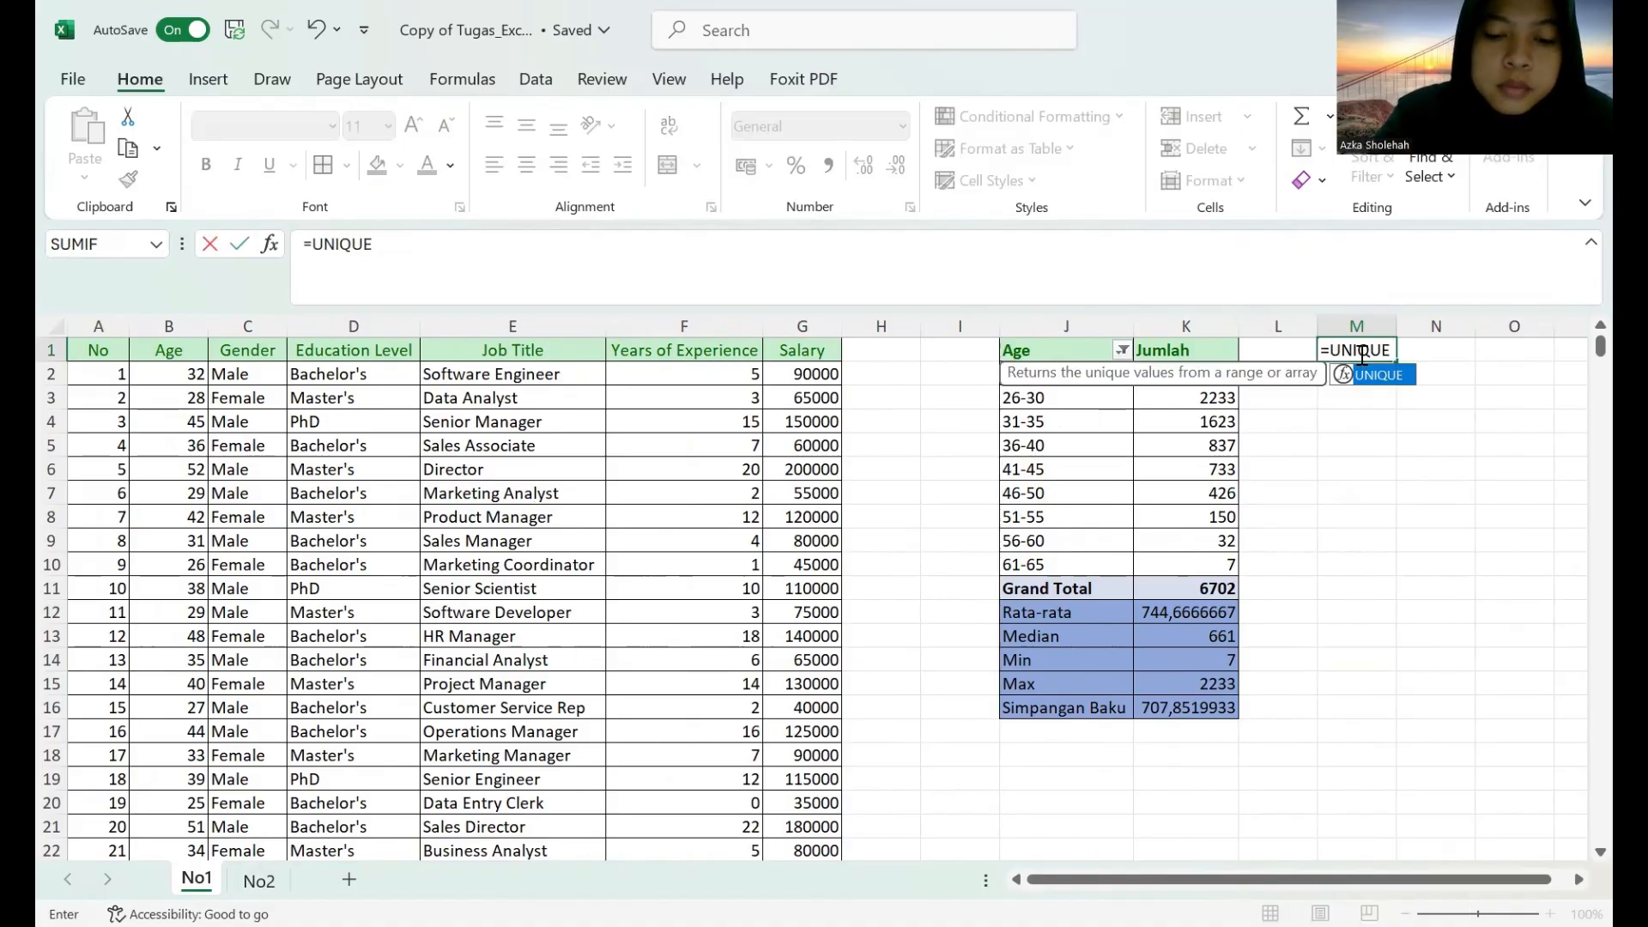
{"action": "type", "text": "(FILTER"}
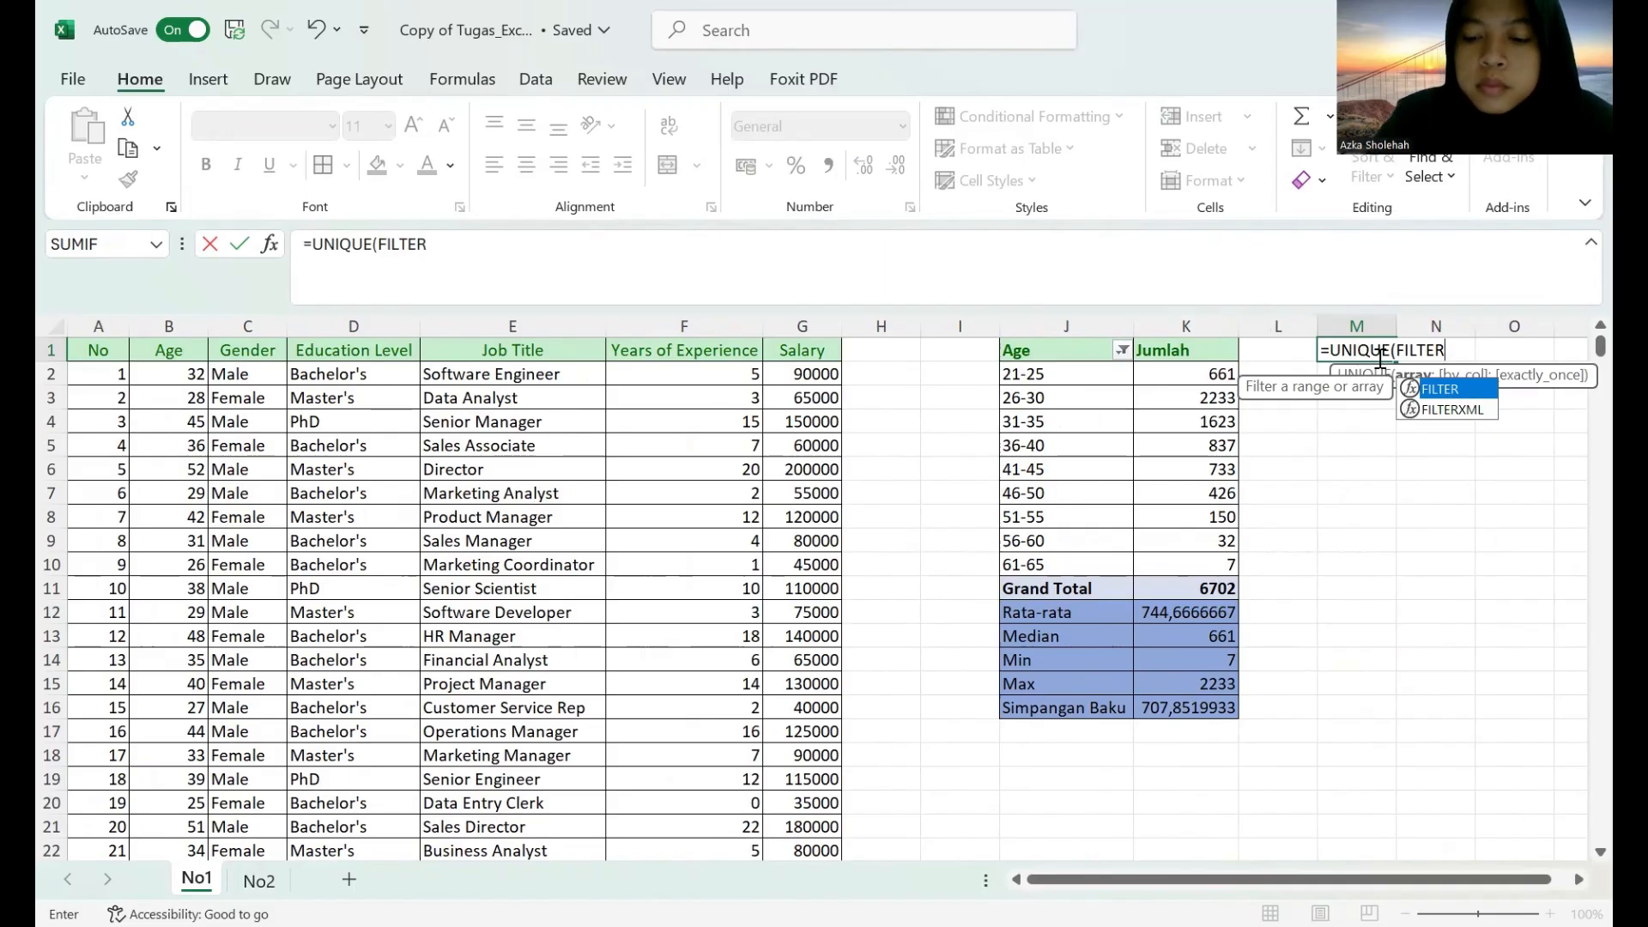
{"action": "type", "text": "("}
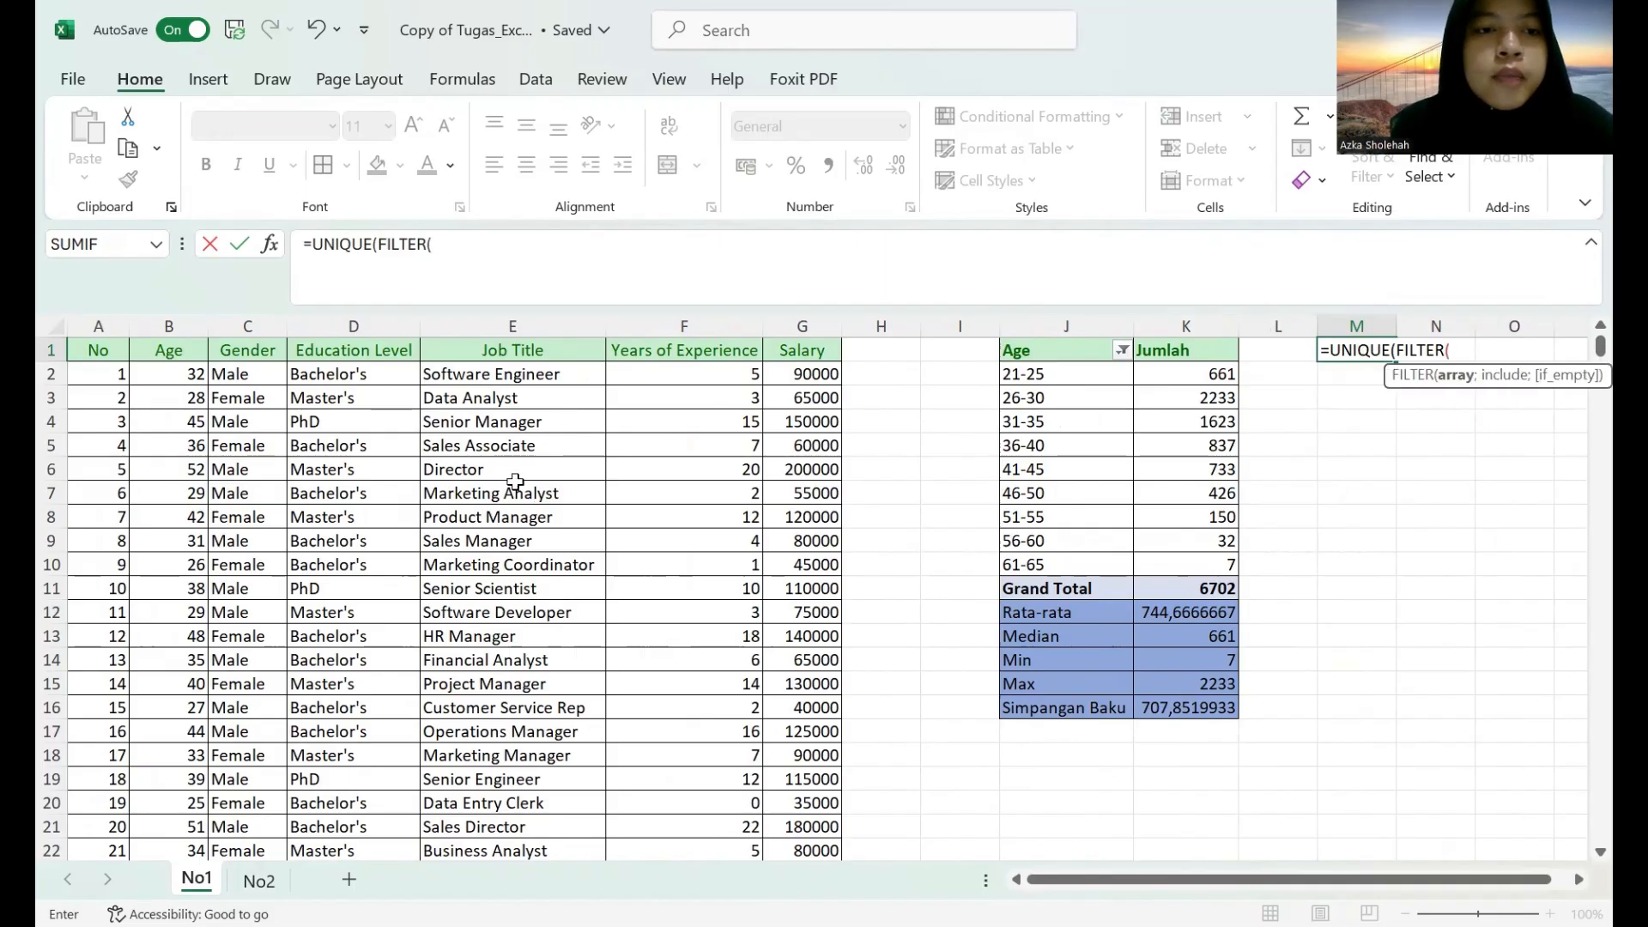
{"action": "left_click", "coordinate": [261, 327]}
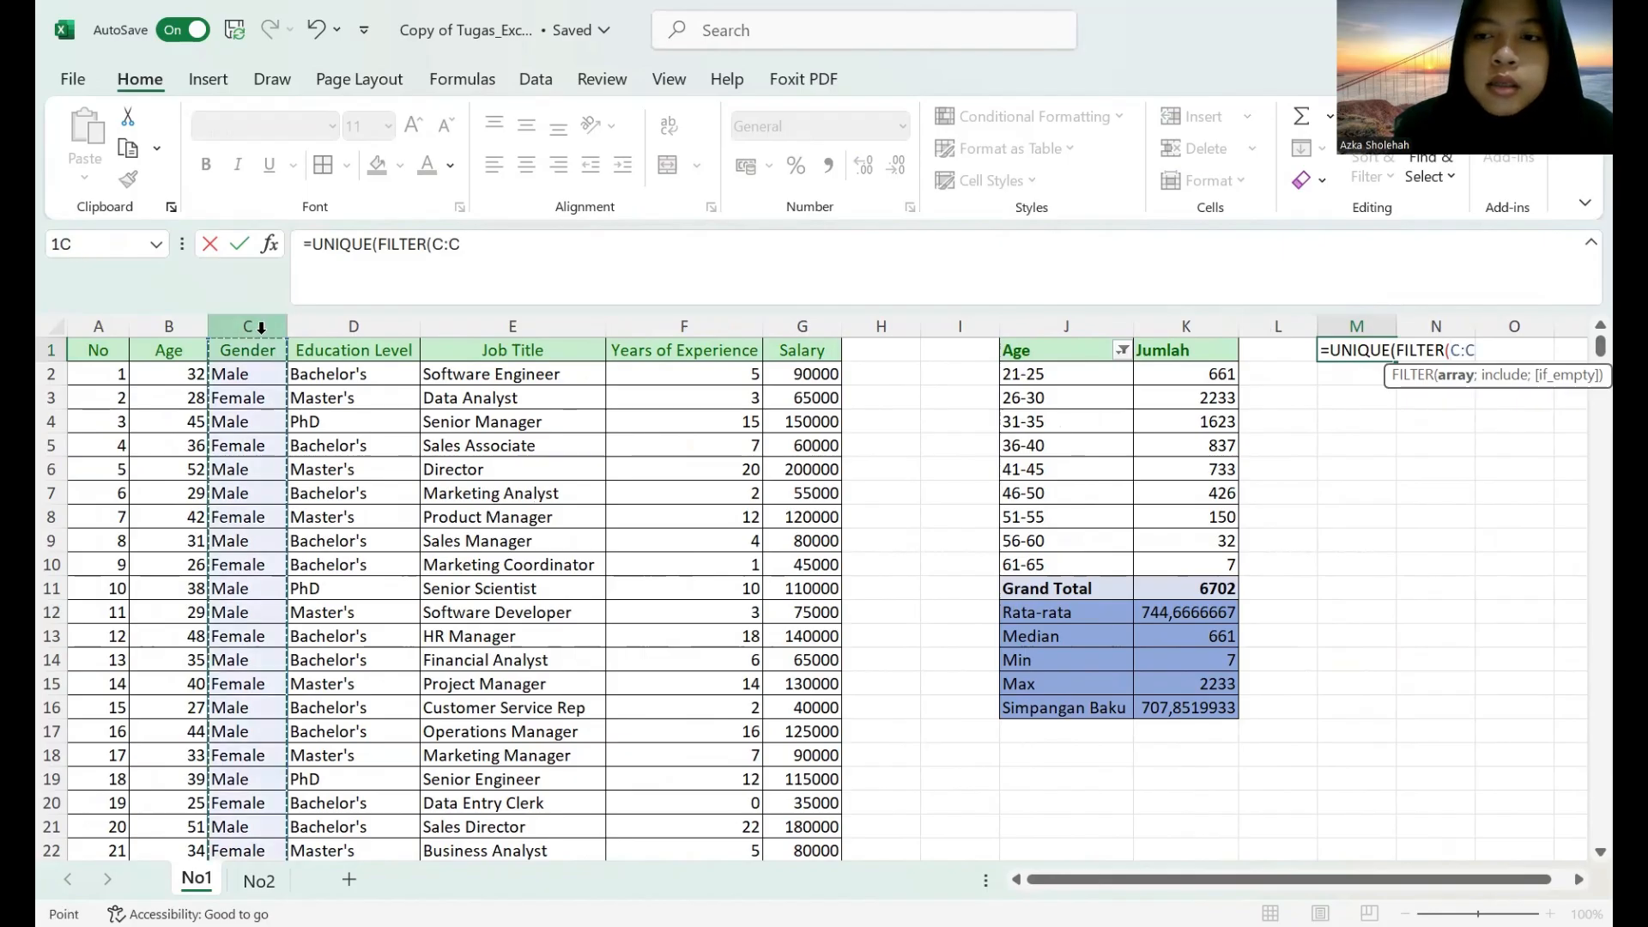
{"action": "type", "text": ";"}
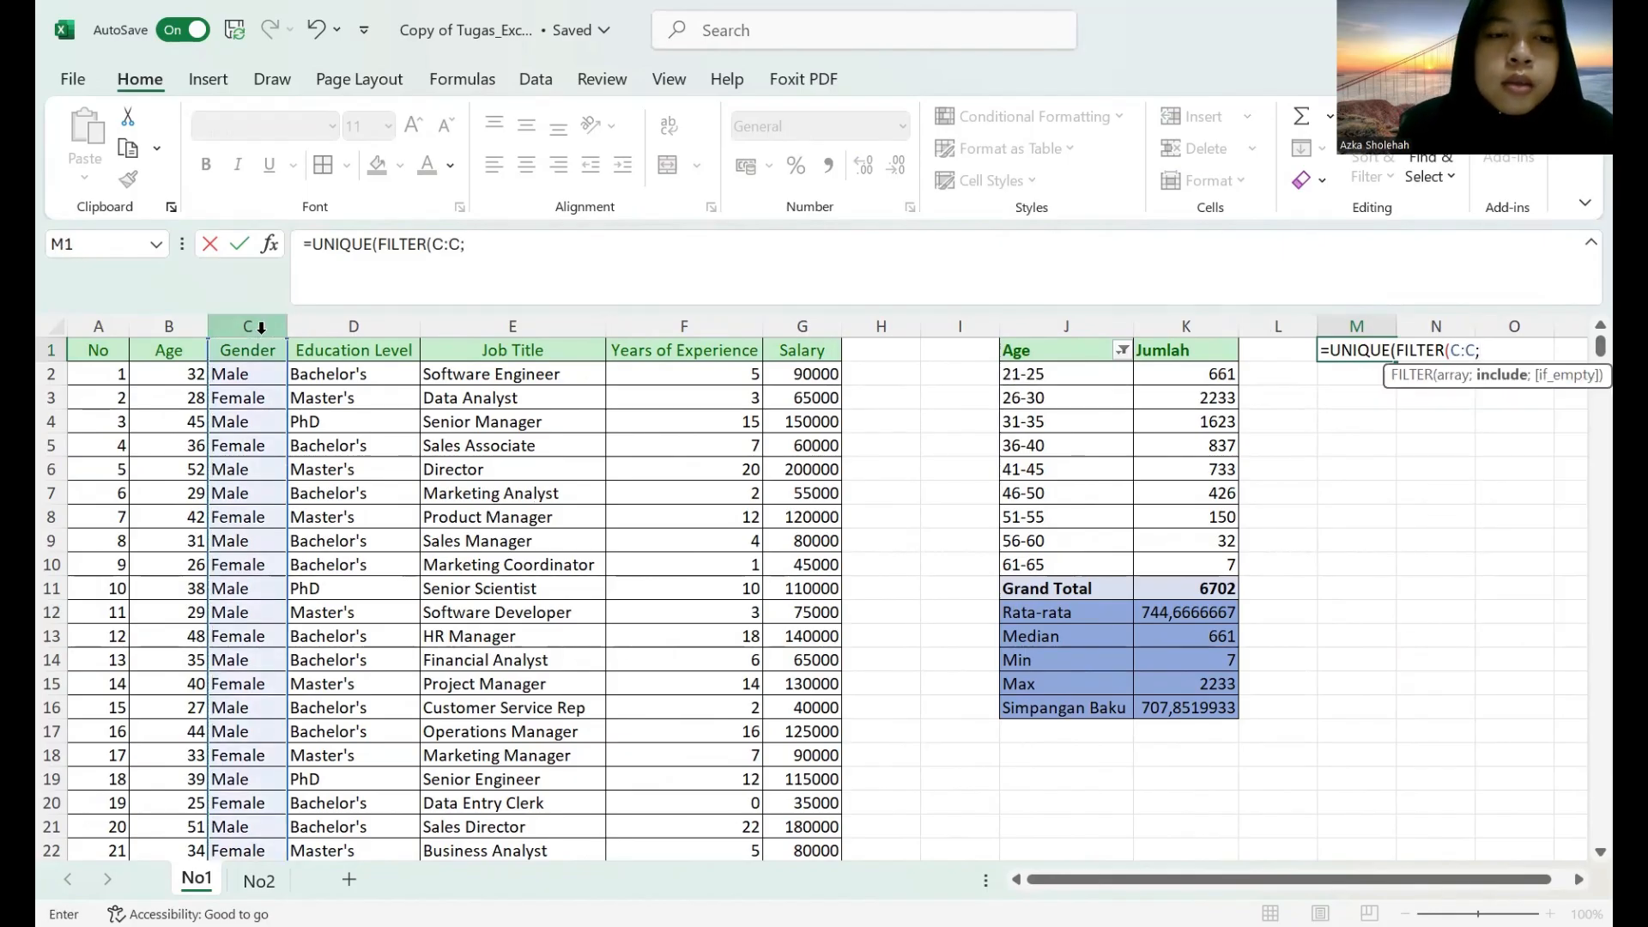
{"action": "left_click", "coordinate": [260, 327]}
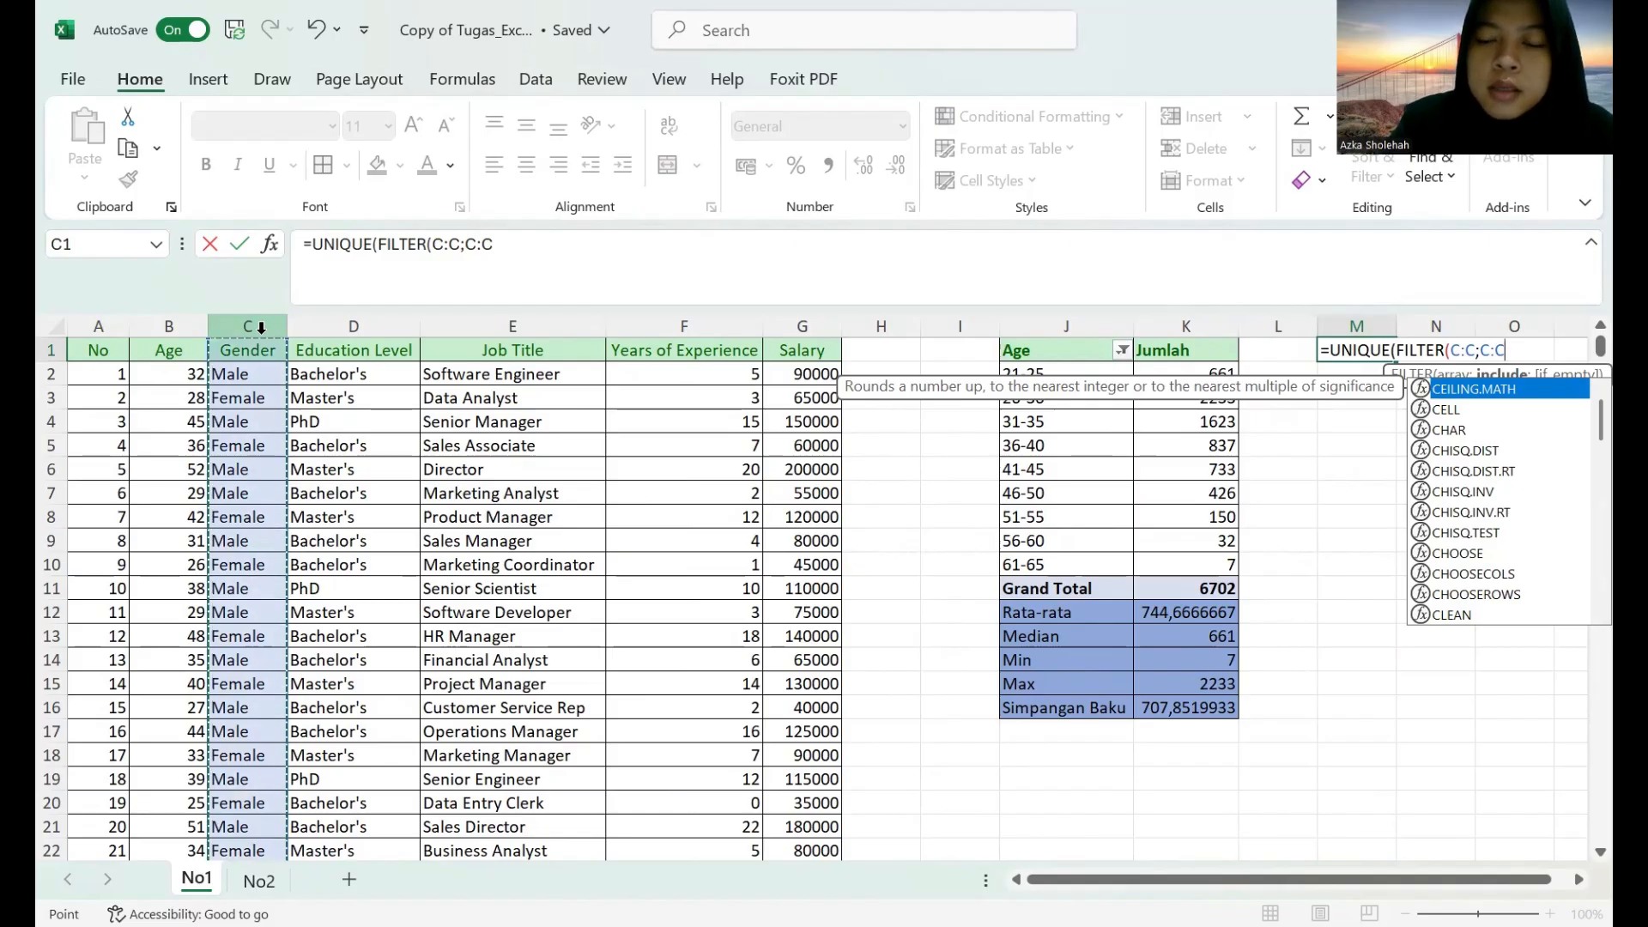
{"action": "type", "text": "<>"}
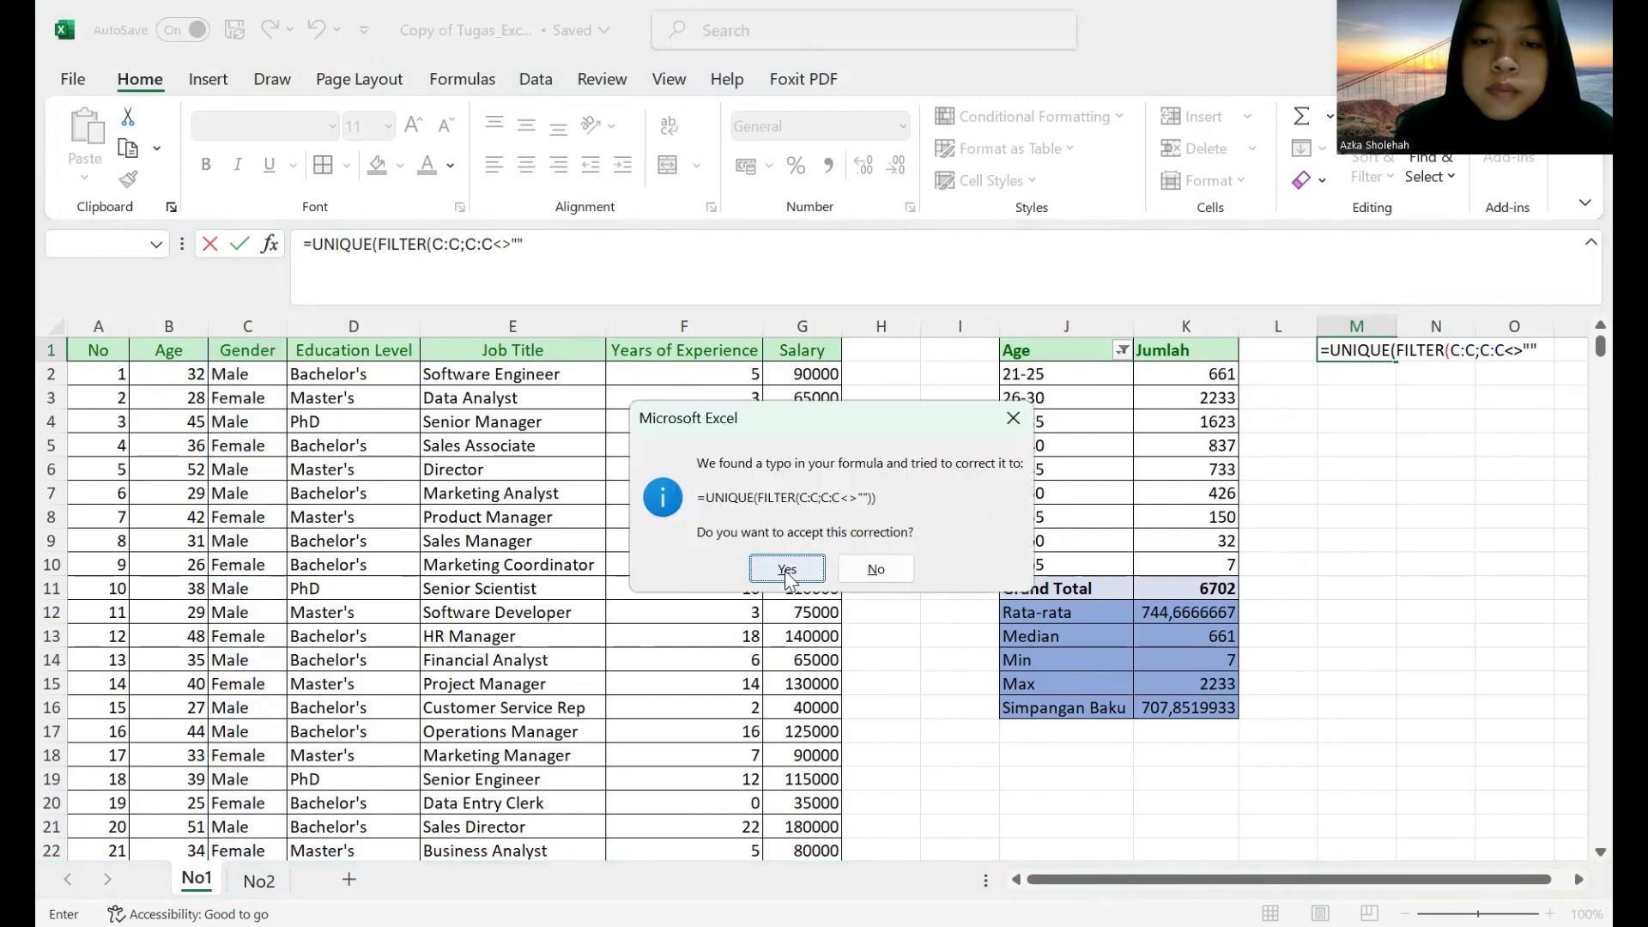
{"action": "left_click", "coordinate": [787, 571]}
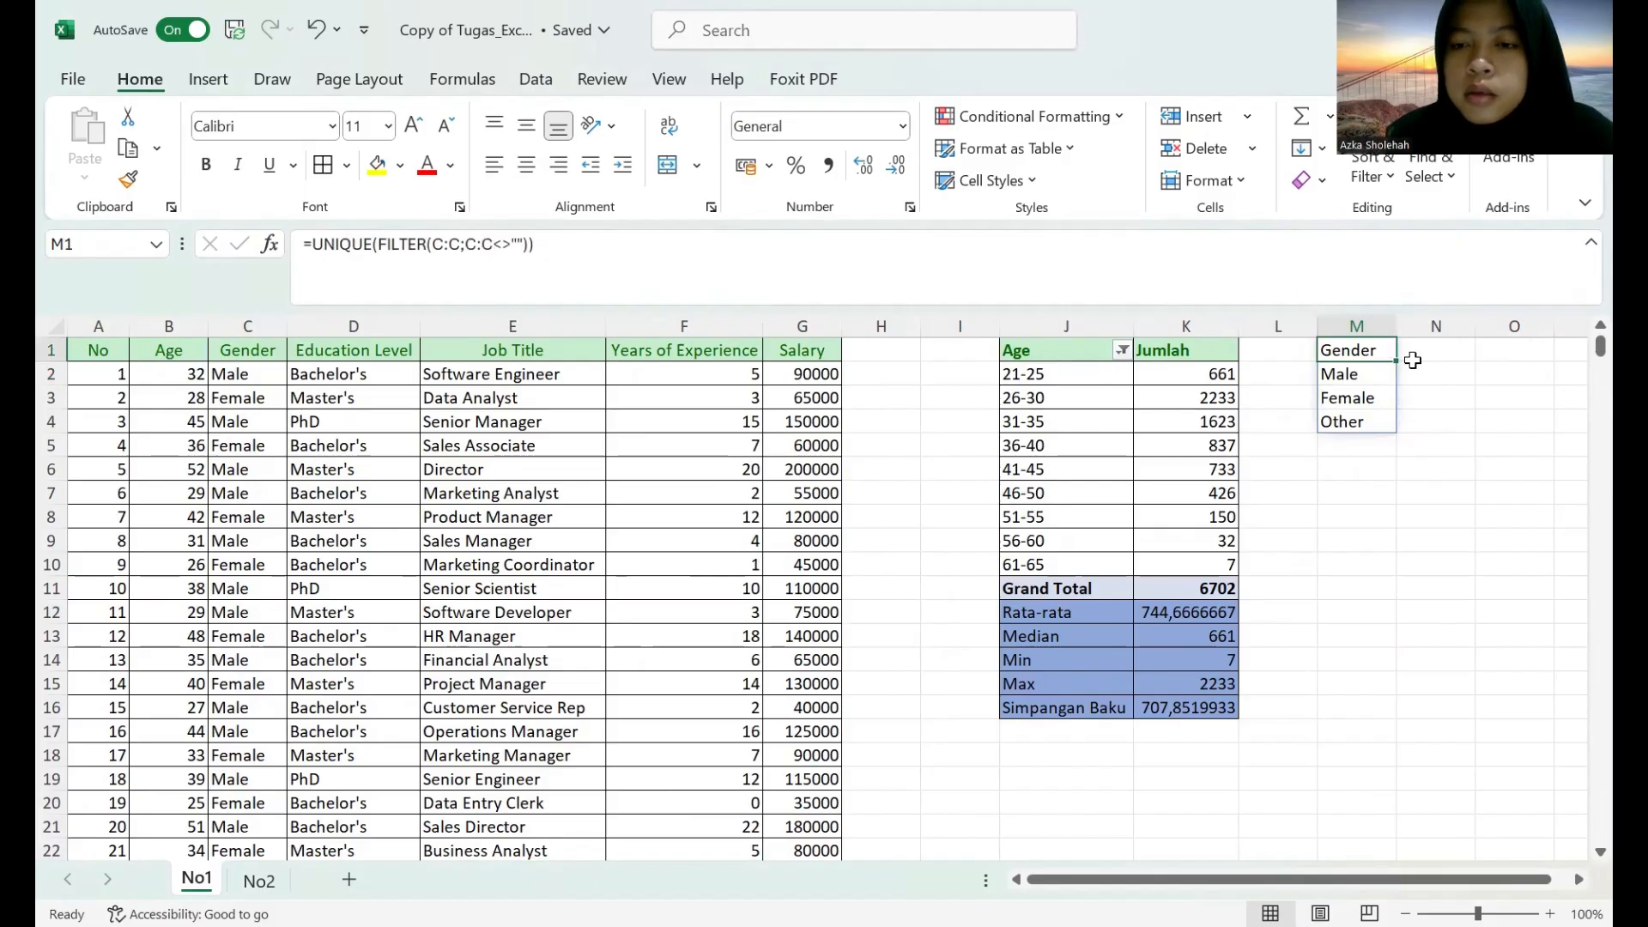
Enter the column heading Jumlah in N1 beside the Gender heading.
{"action": "left_click", "coordinate": [1421, 365]}
{"action": "type", "text": "jU"}
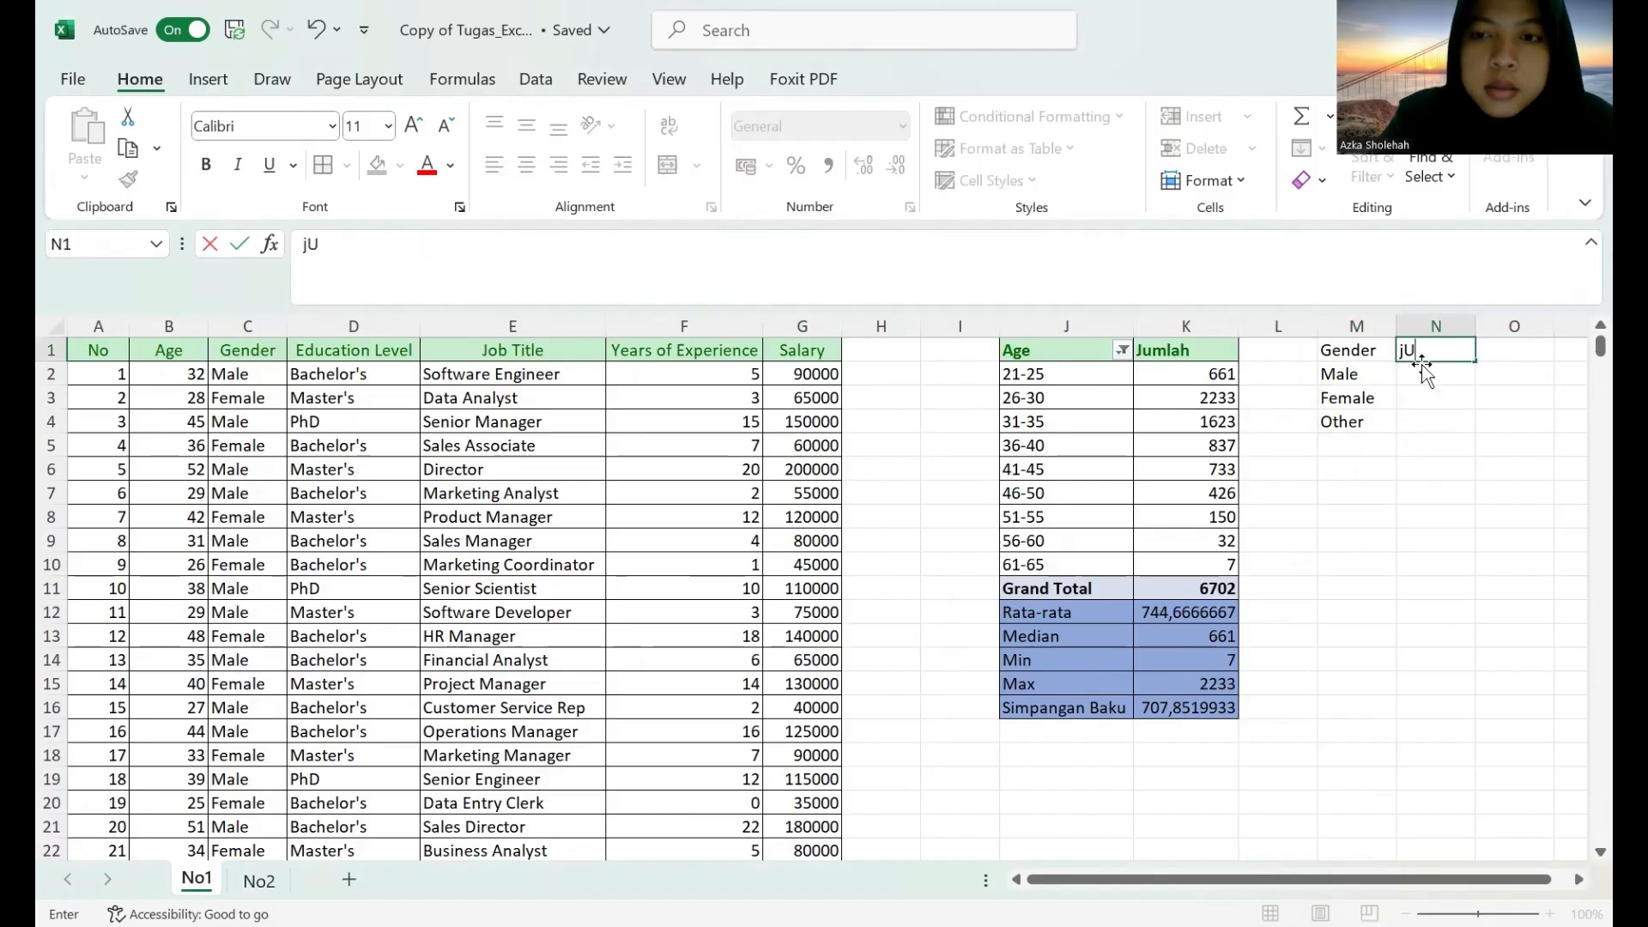
{"action": "key", "text": "BackSpace"}
{"action": "key", "text": "BackSpace"}
{"action": "type", "text": "Ju"}
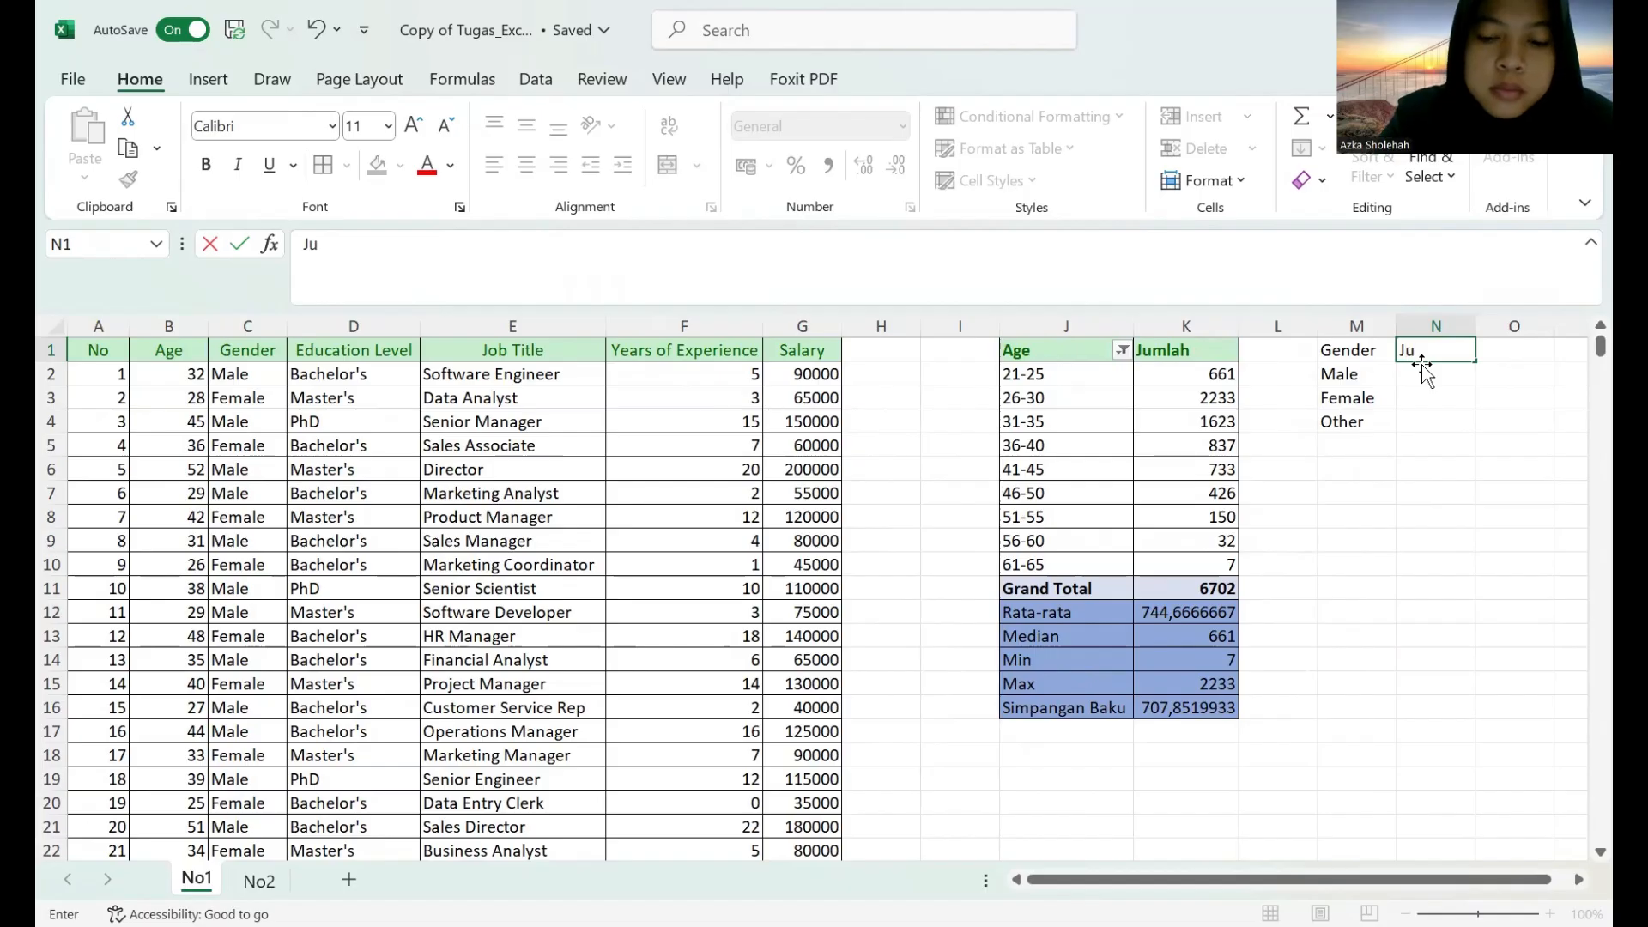
{"action": "type", "text": "mlah"}
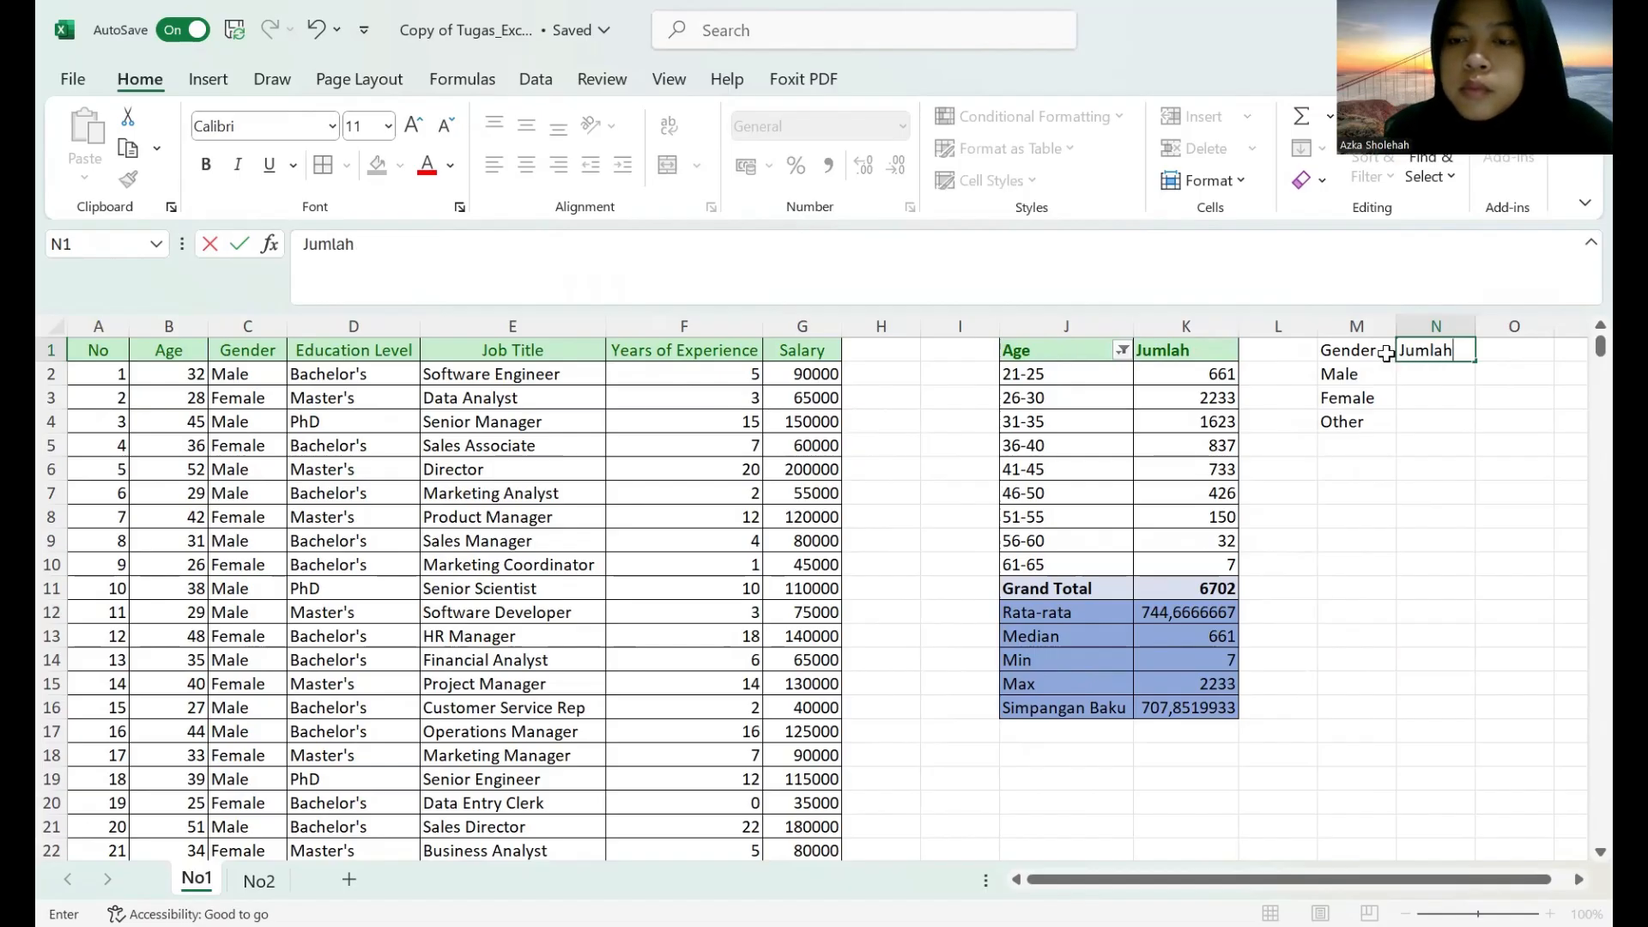
Count the Male records in N2 with =COUNTIFS(C:C;M2).
{"action": "left_click", "coordinate": [1410, 378]}
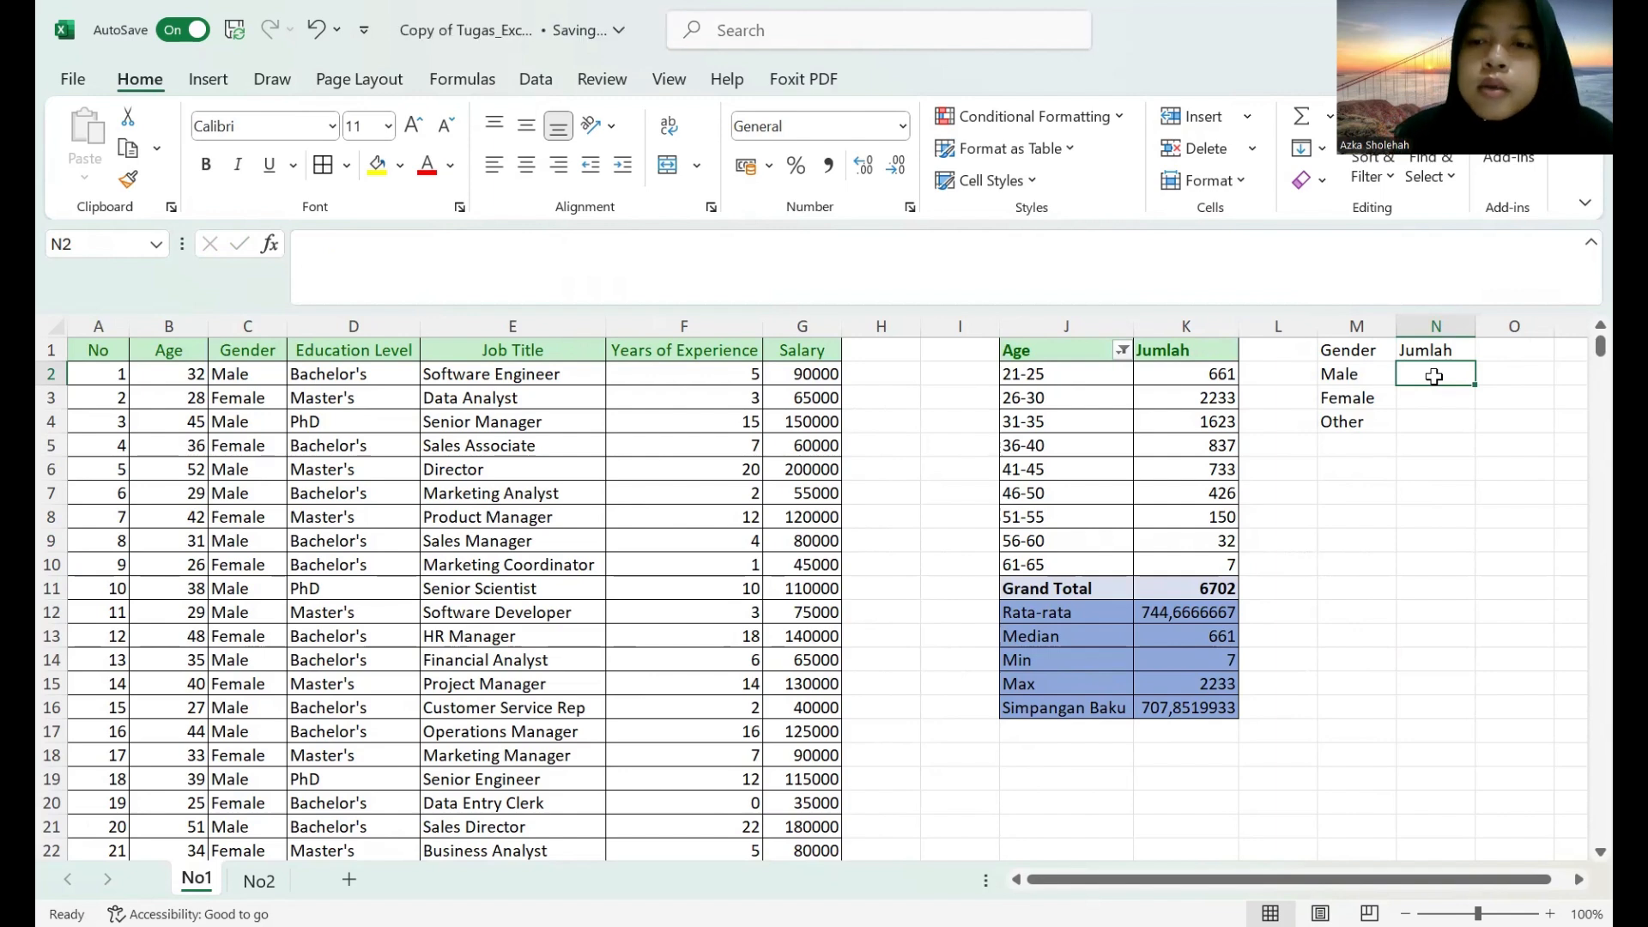
{"action": "type", "text": "="}
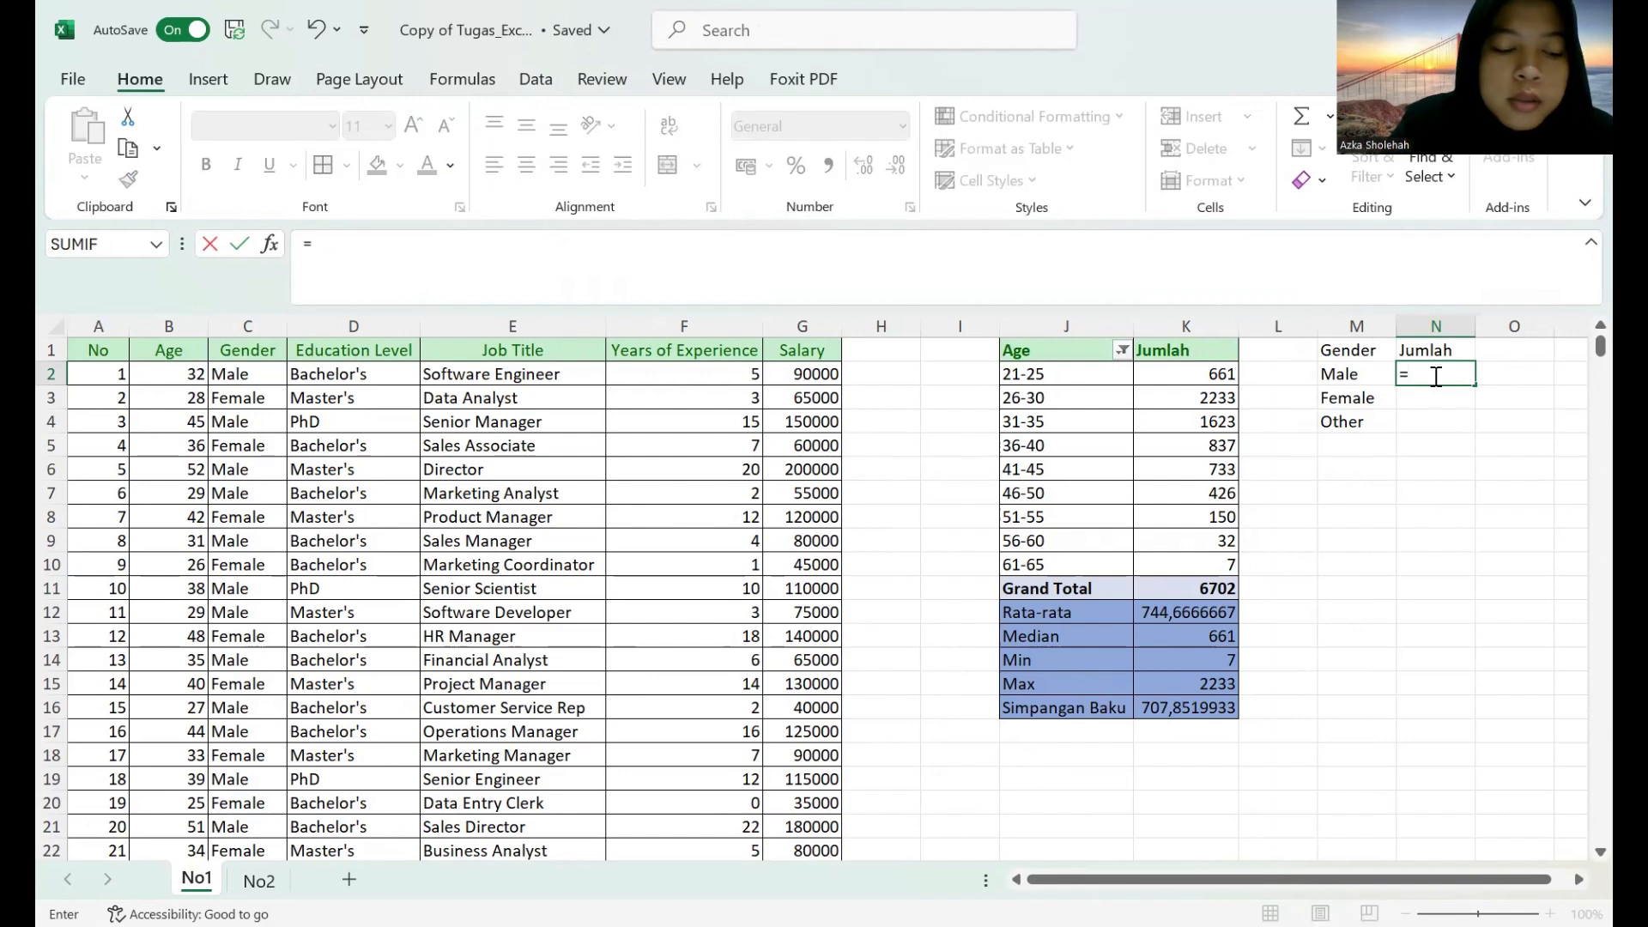
{"action": "type", "text": "countifs("}
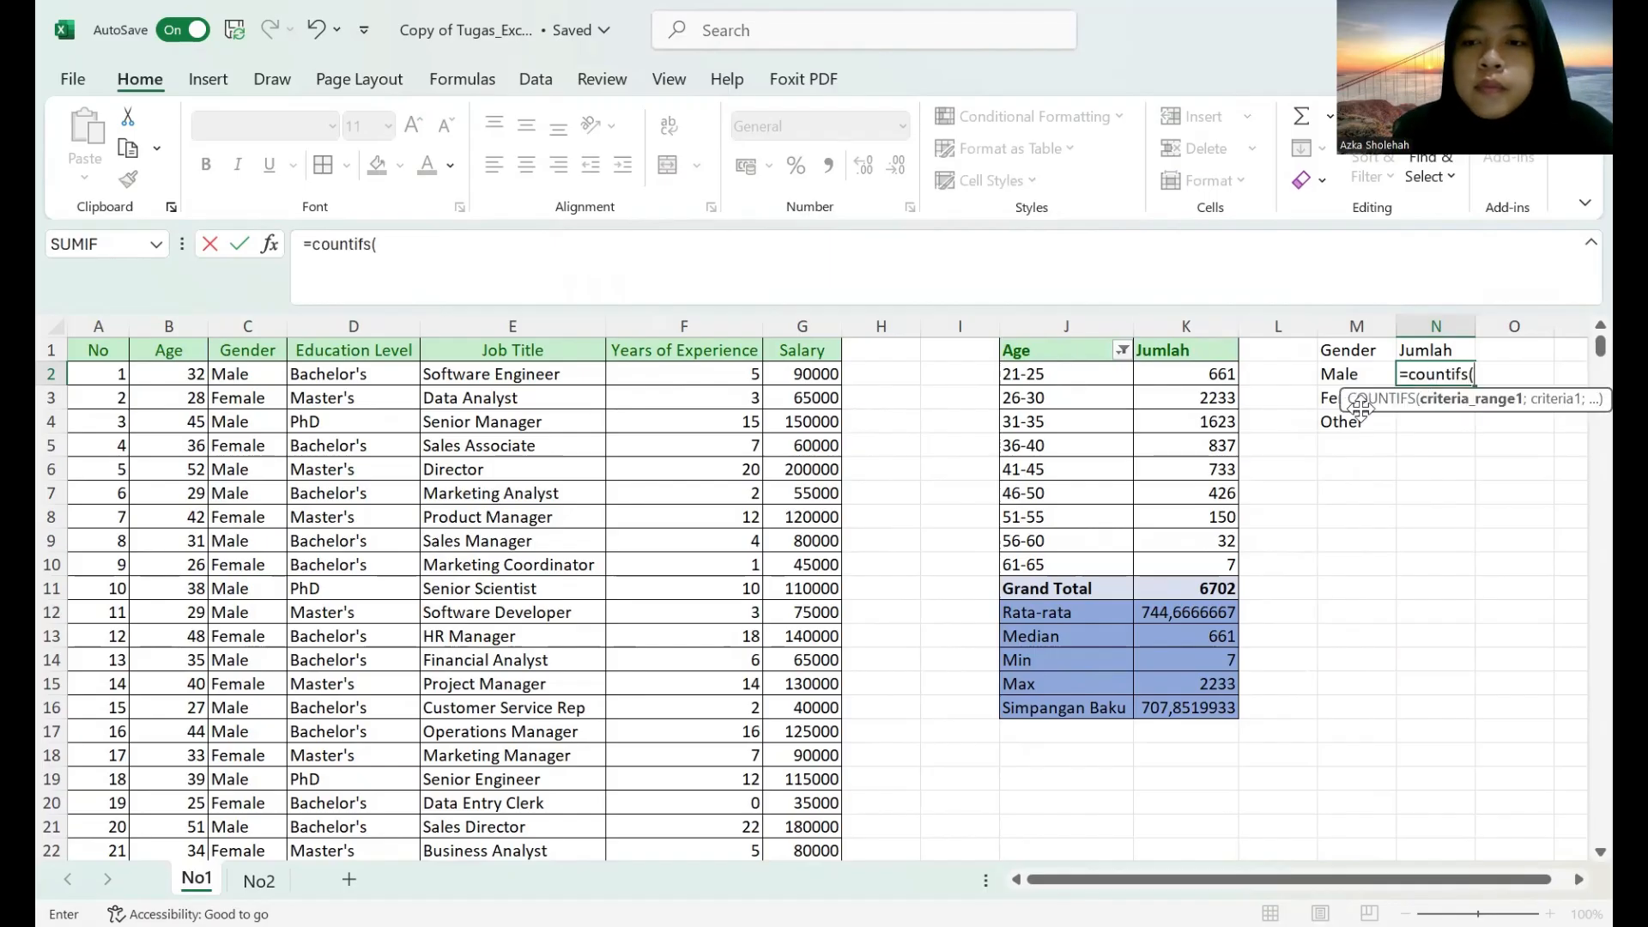
{"action": "left_click", "coordinate": [255, 326]}
{"action": "type", "text": ";C"}
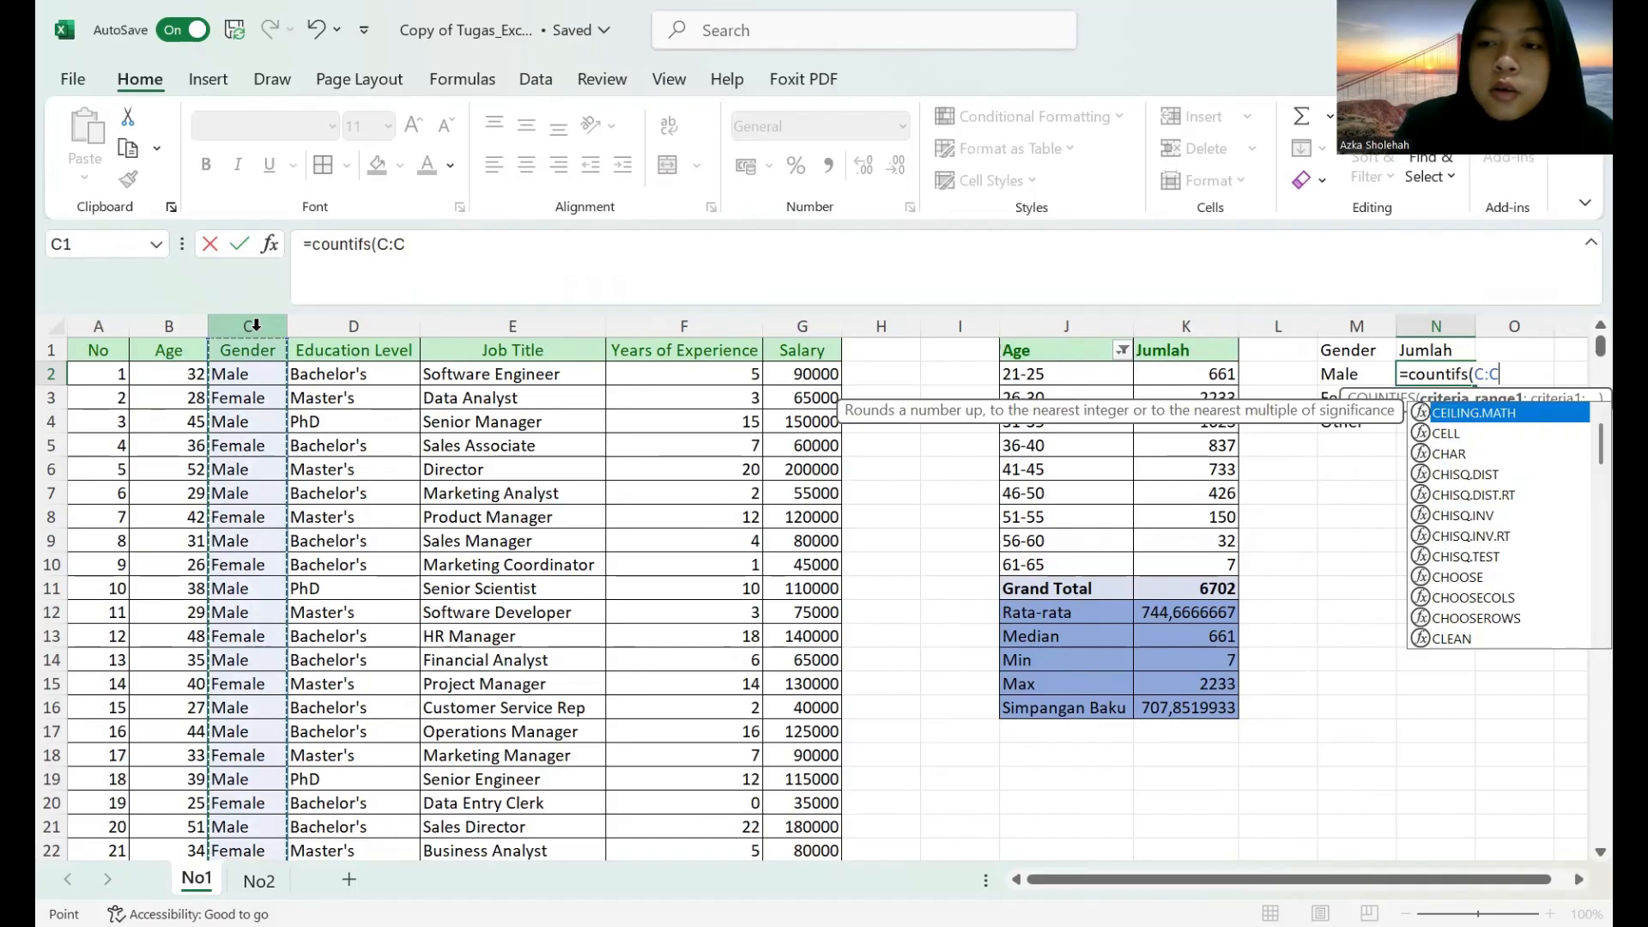
{"action": "key", "text": "BackSpace"}
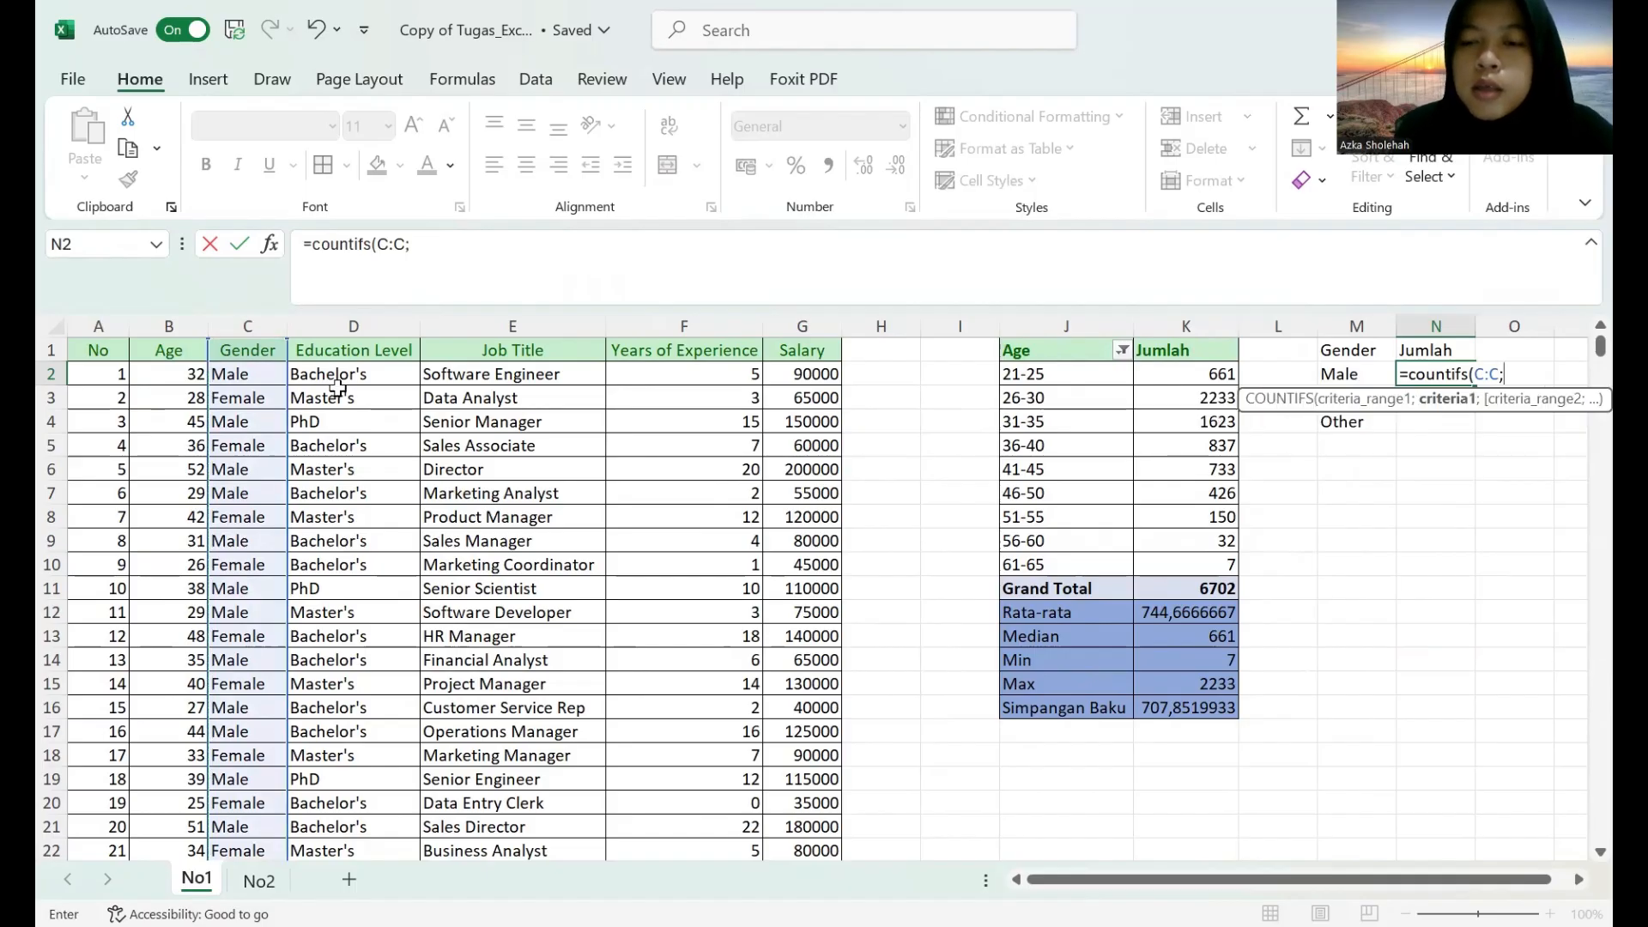
{"action": "left_click", "coordinate": [1332, 378]}
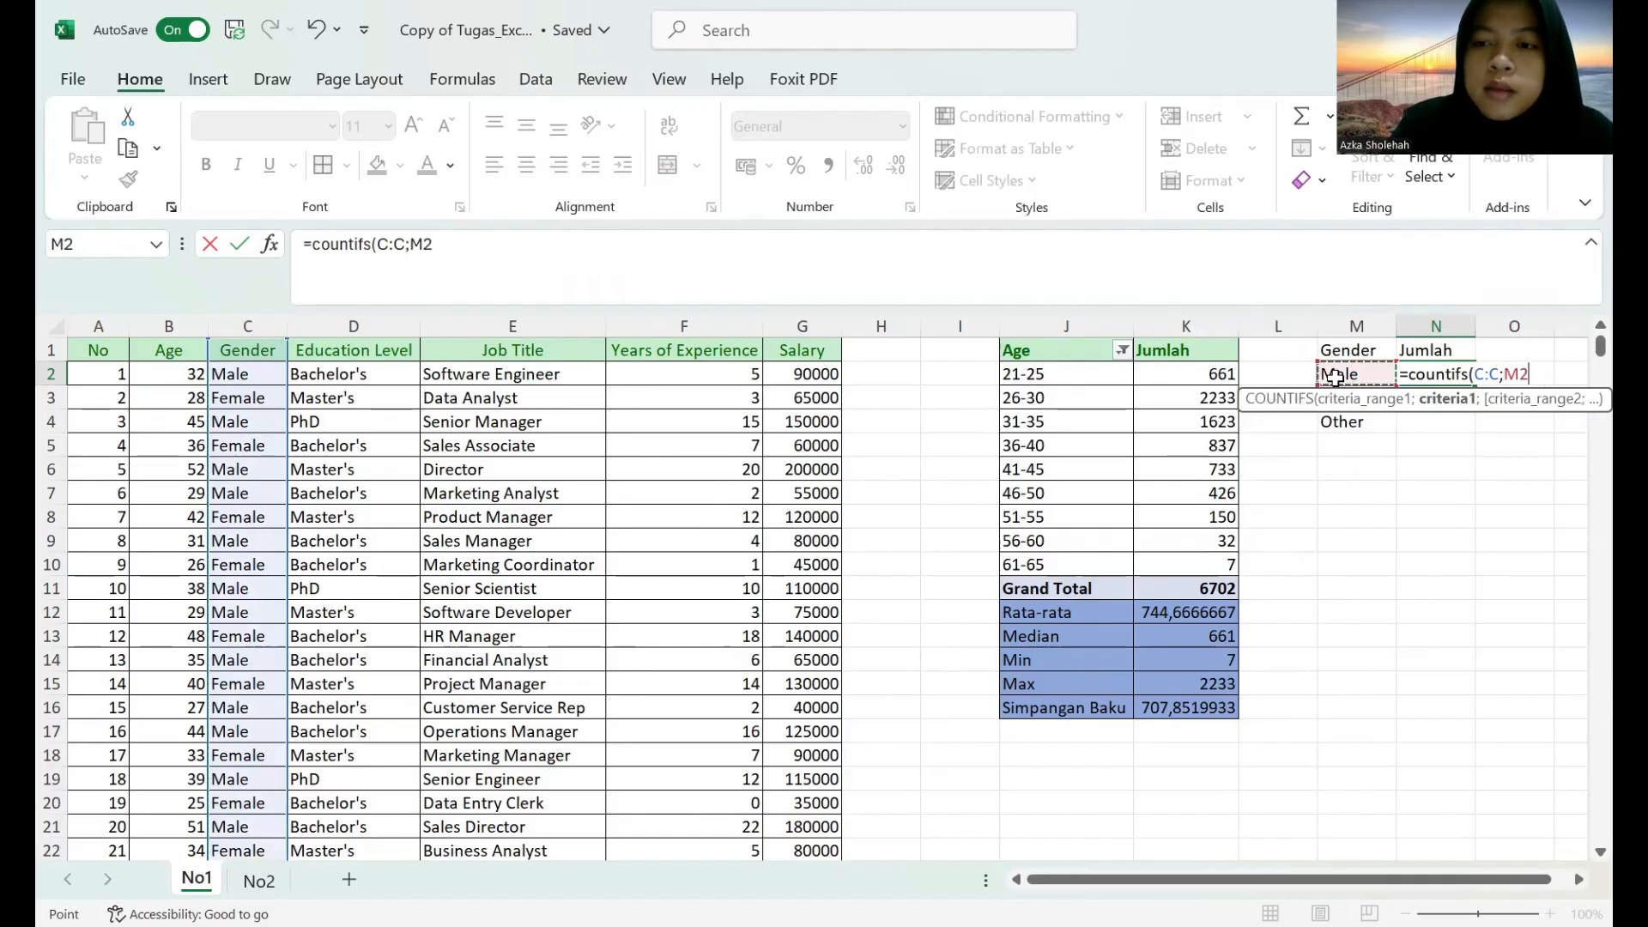
{"action": "key", "text": "Return"}
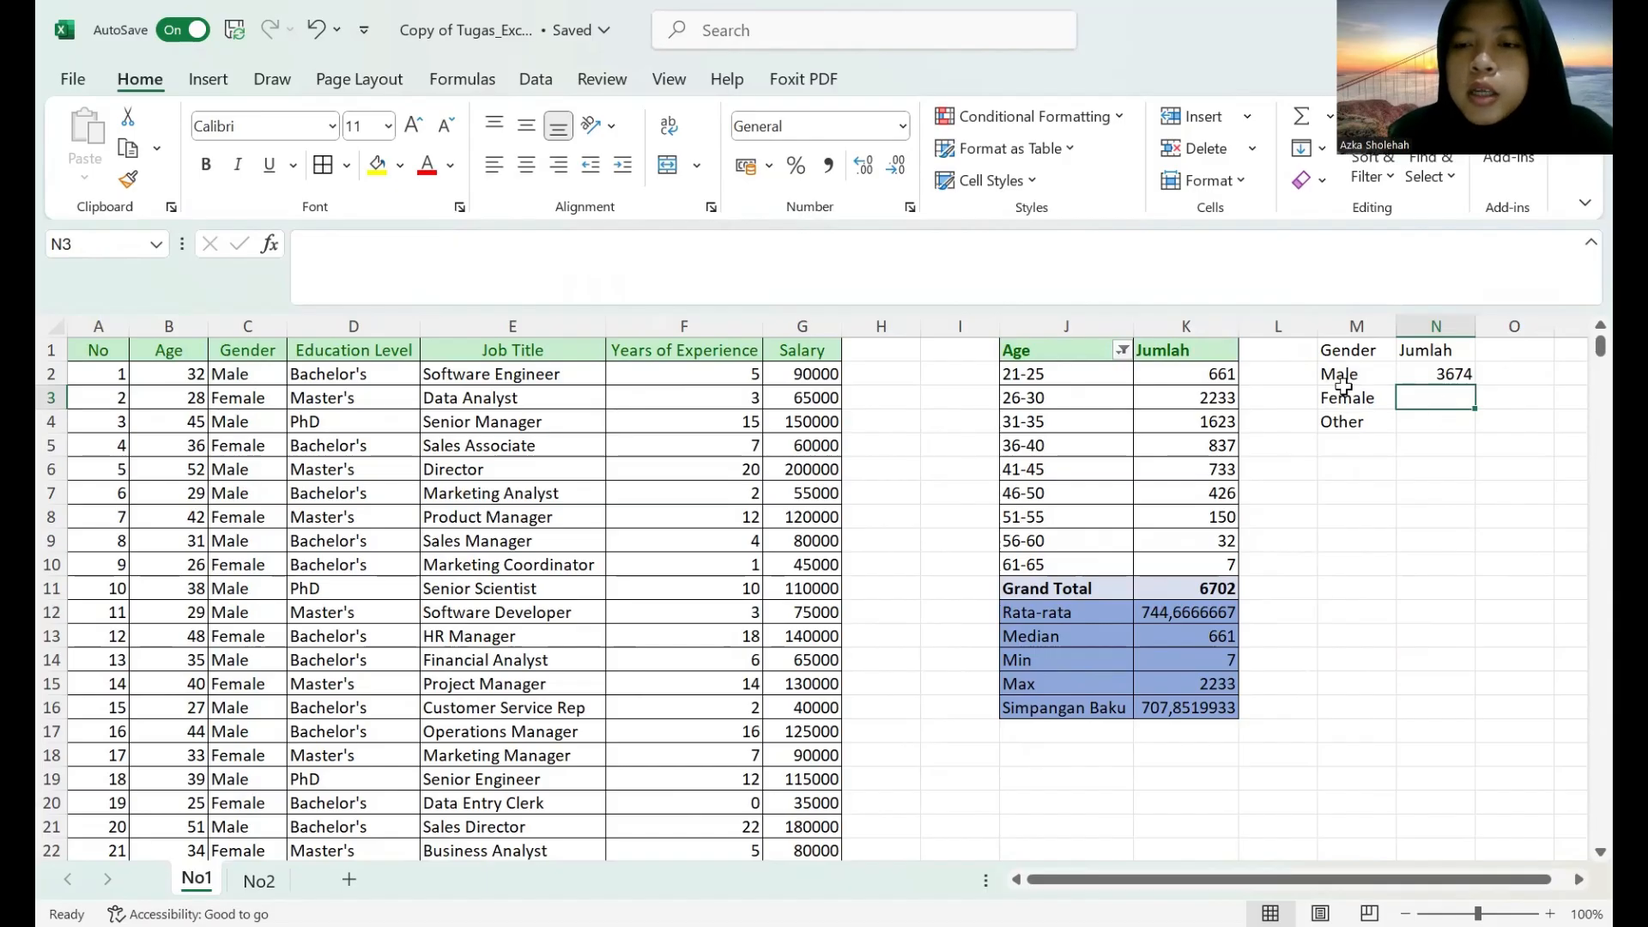
Try filling the COUNTIFS formula from N2 down to N4.
{"action": "left_click", "coordinate": [1452, 375]}
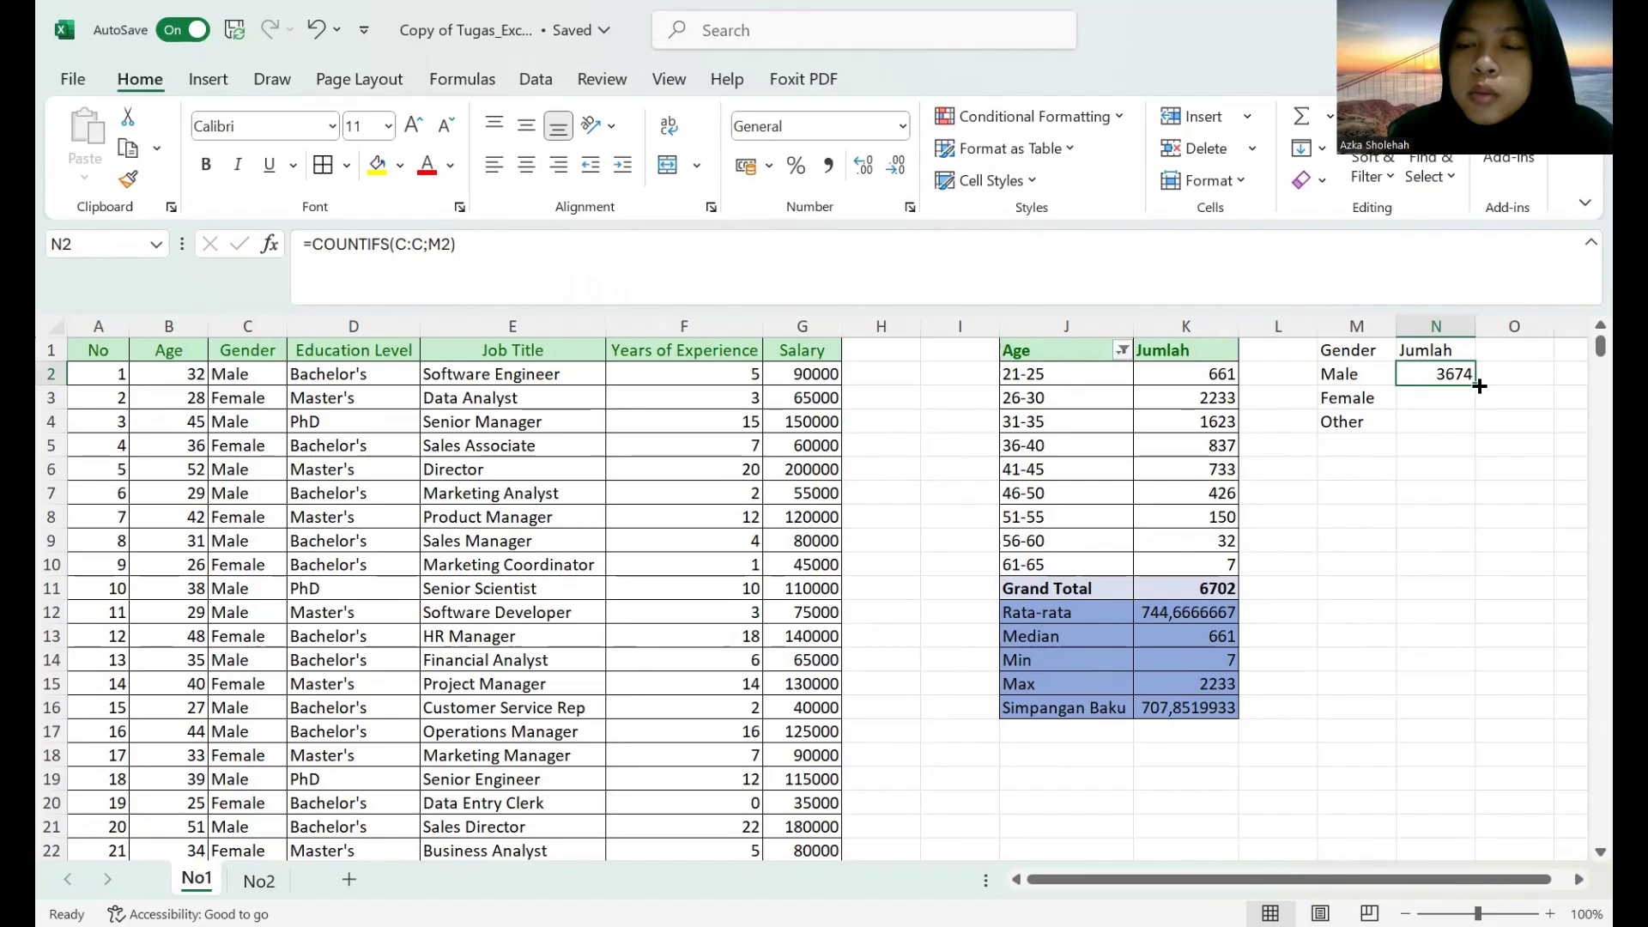
{"action": "left_click_drag", "start_coordinate": [1475, 384], "coordinate": [1479, 424]}
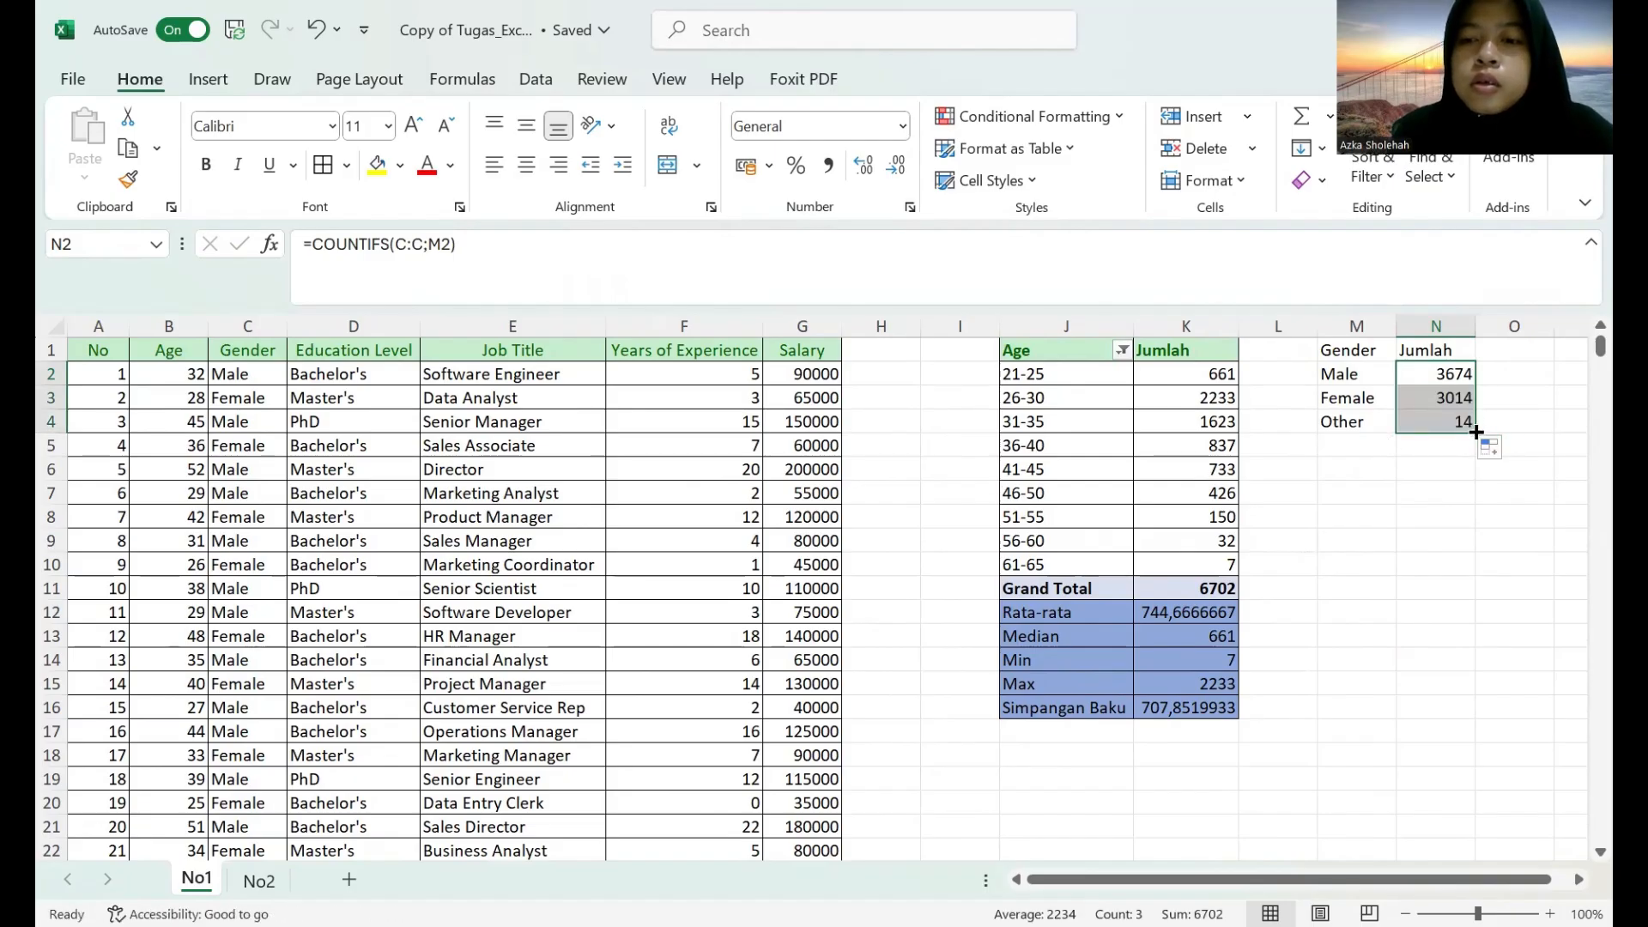
{"action": "left_click_drag", "start_coordinate": [1476, 435], "coordinate": [1458, 378]}
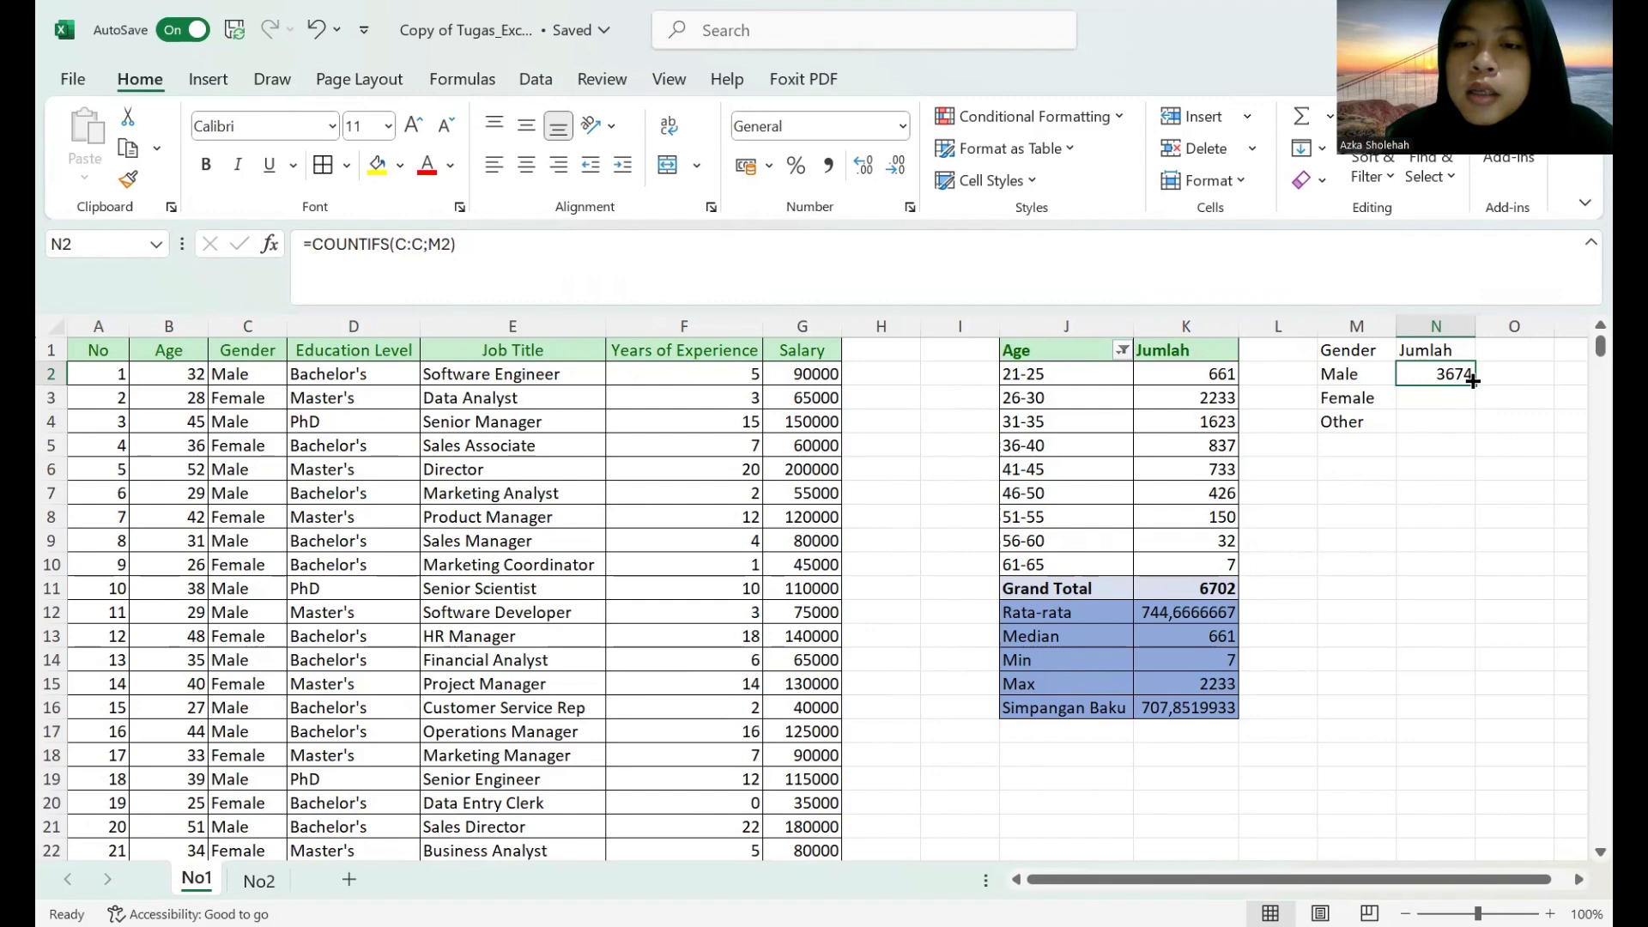
Make the criteria range in N2's COUNTIFS formula absolute as $C:$C and fill the formula down to N4.
{"action": "left_click", "coordinate": [397, 240]}
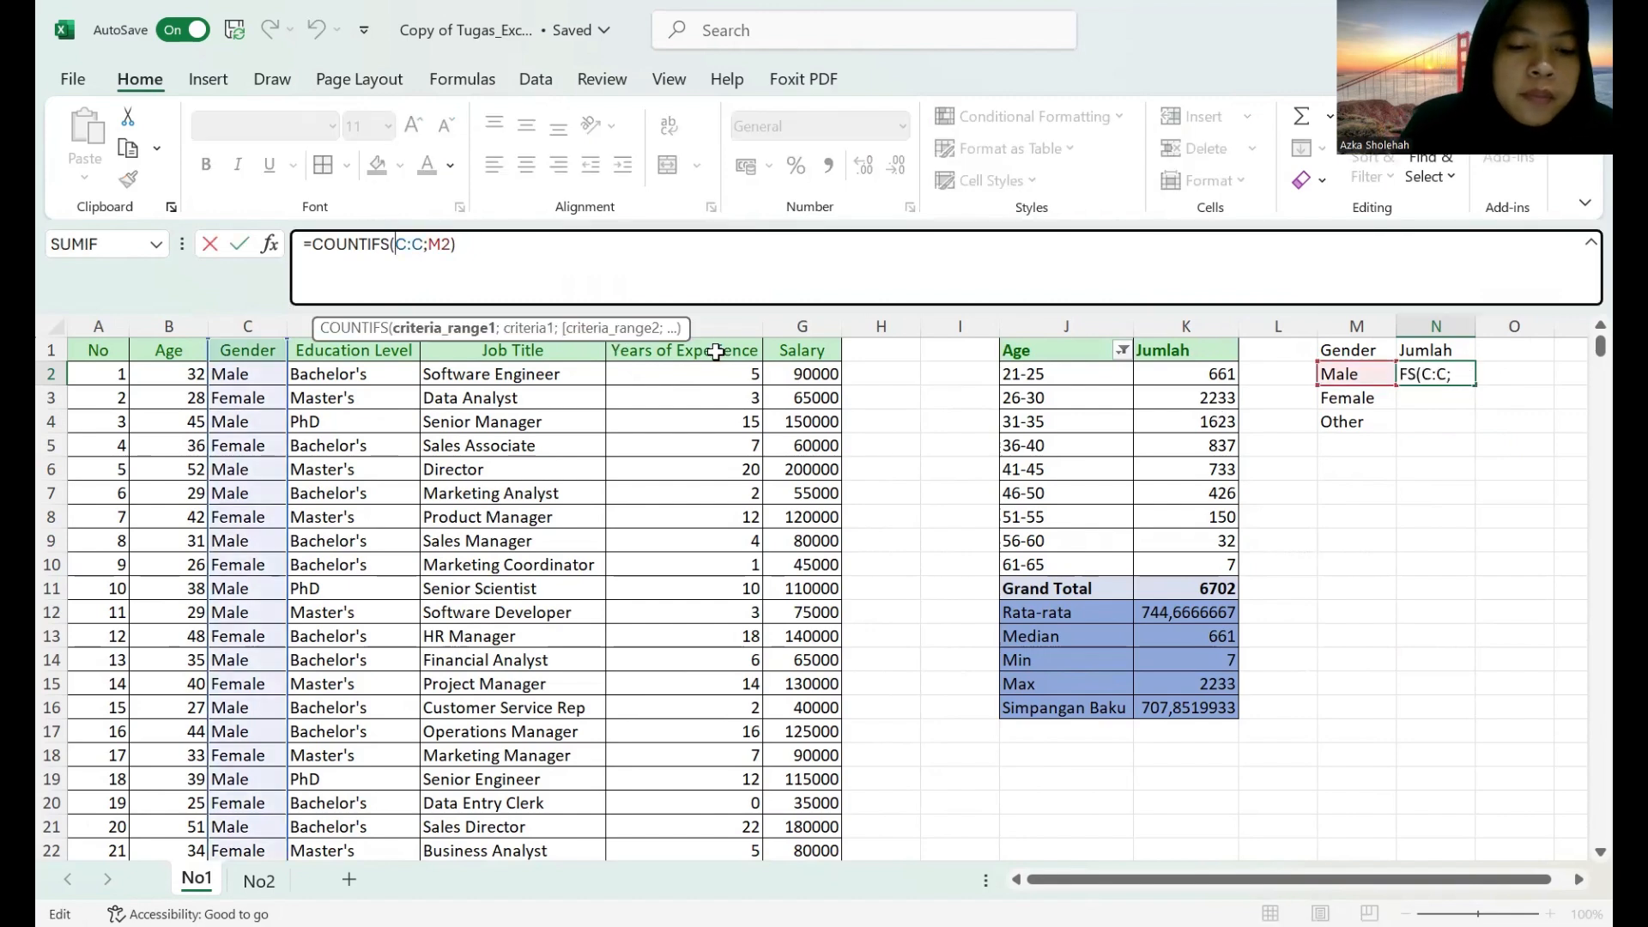
{"action": "type", "text": "$"}
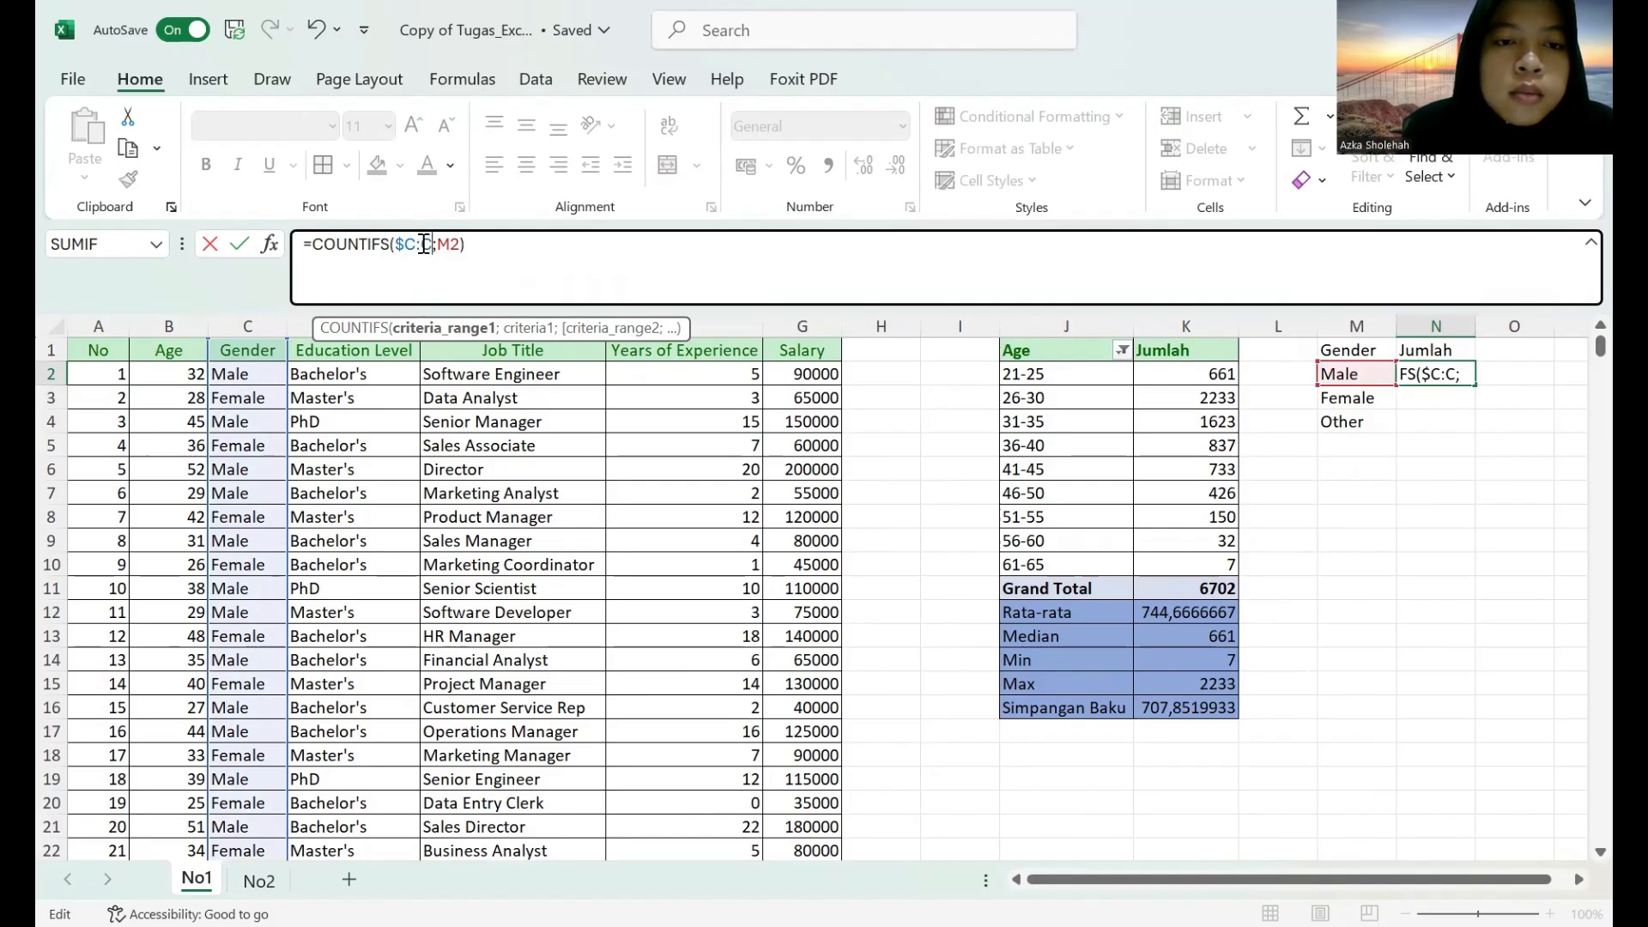
{"action": "left_click", "coordinate": [424, 245]}
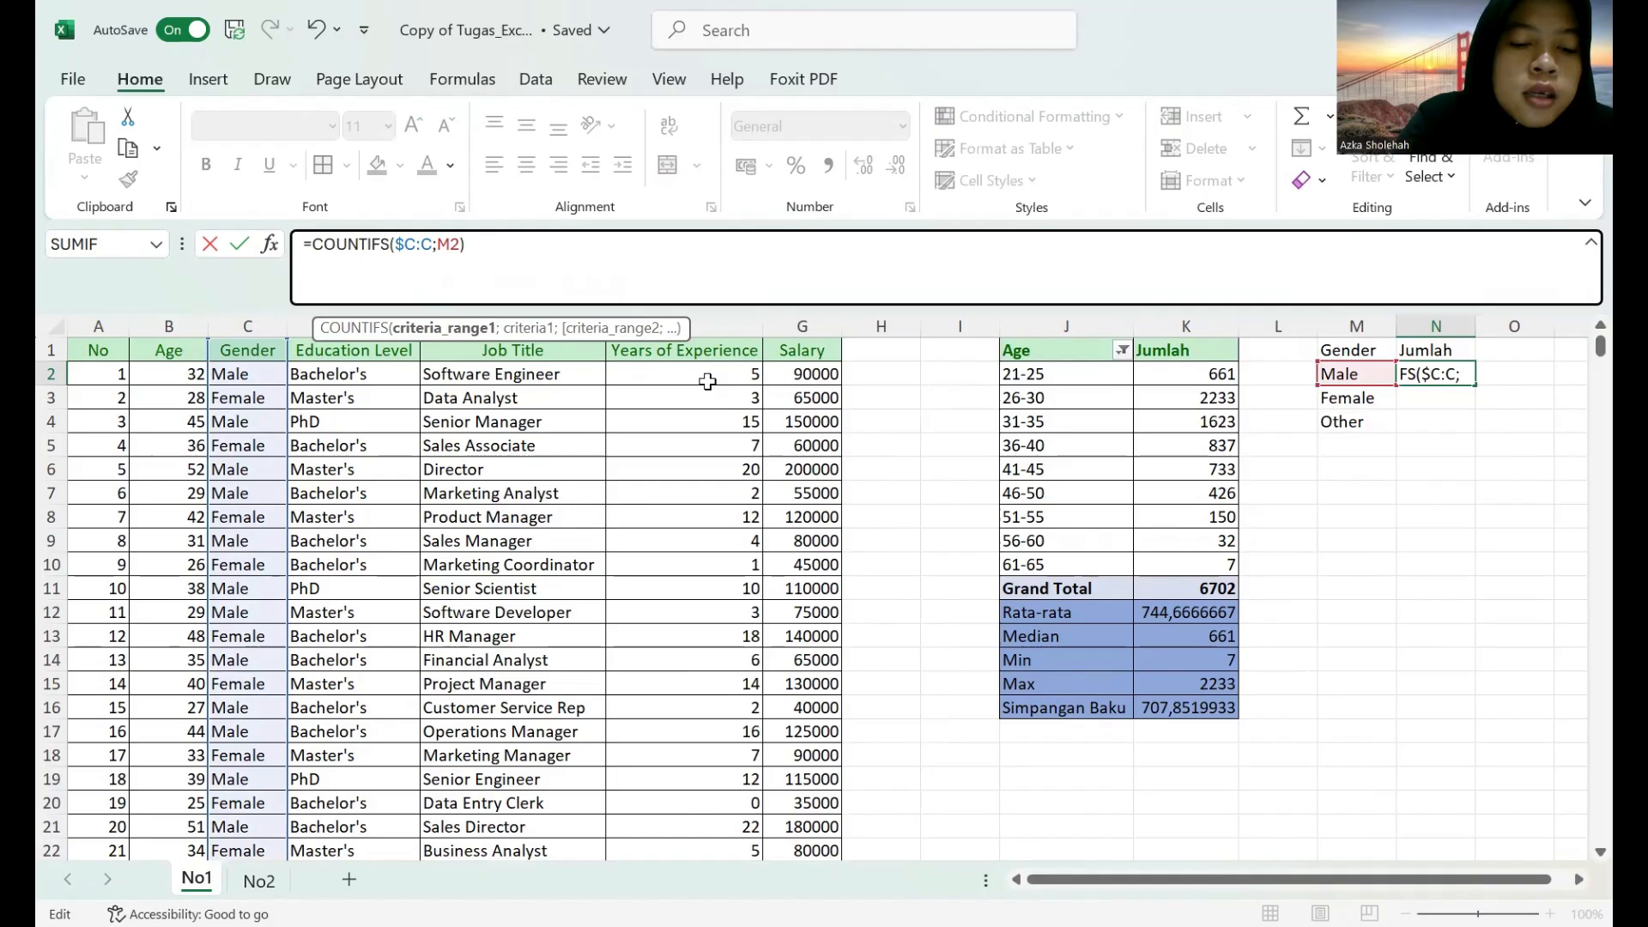
{"action": "type", "text": "$"}
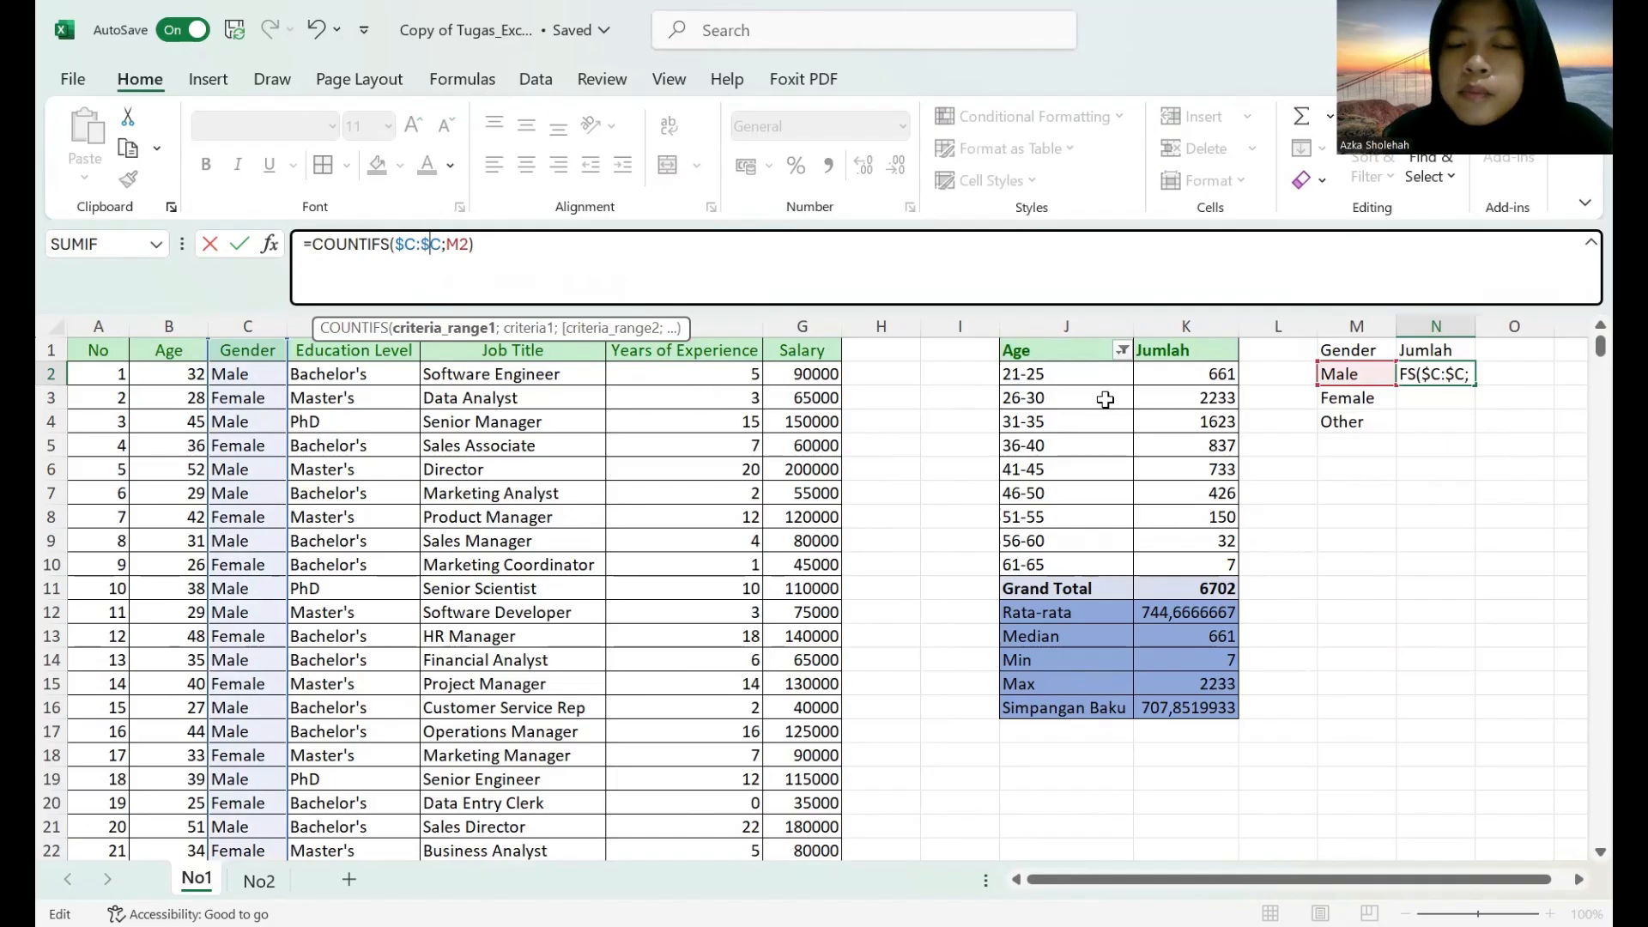
{"action": "key", "text": "Return"}
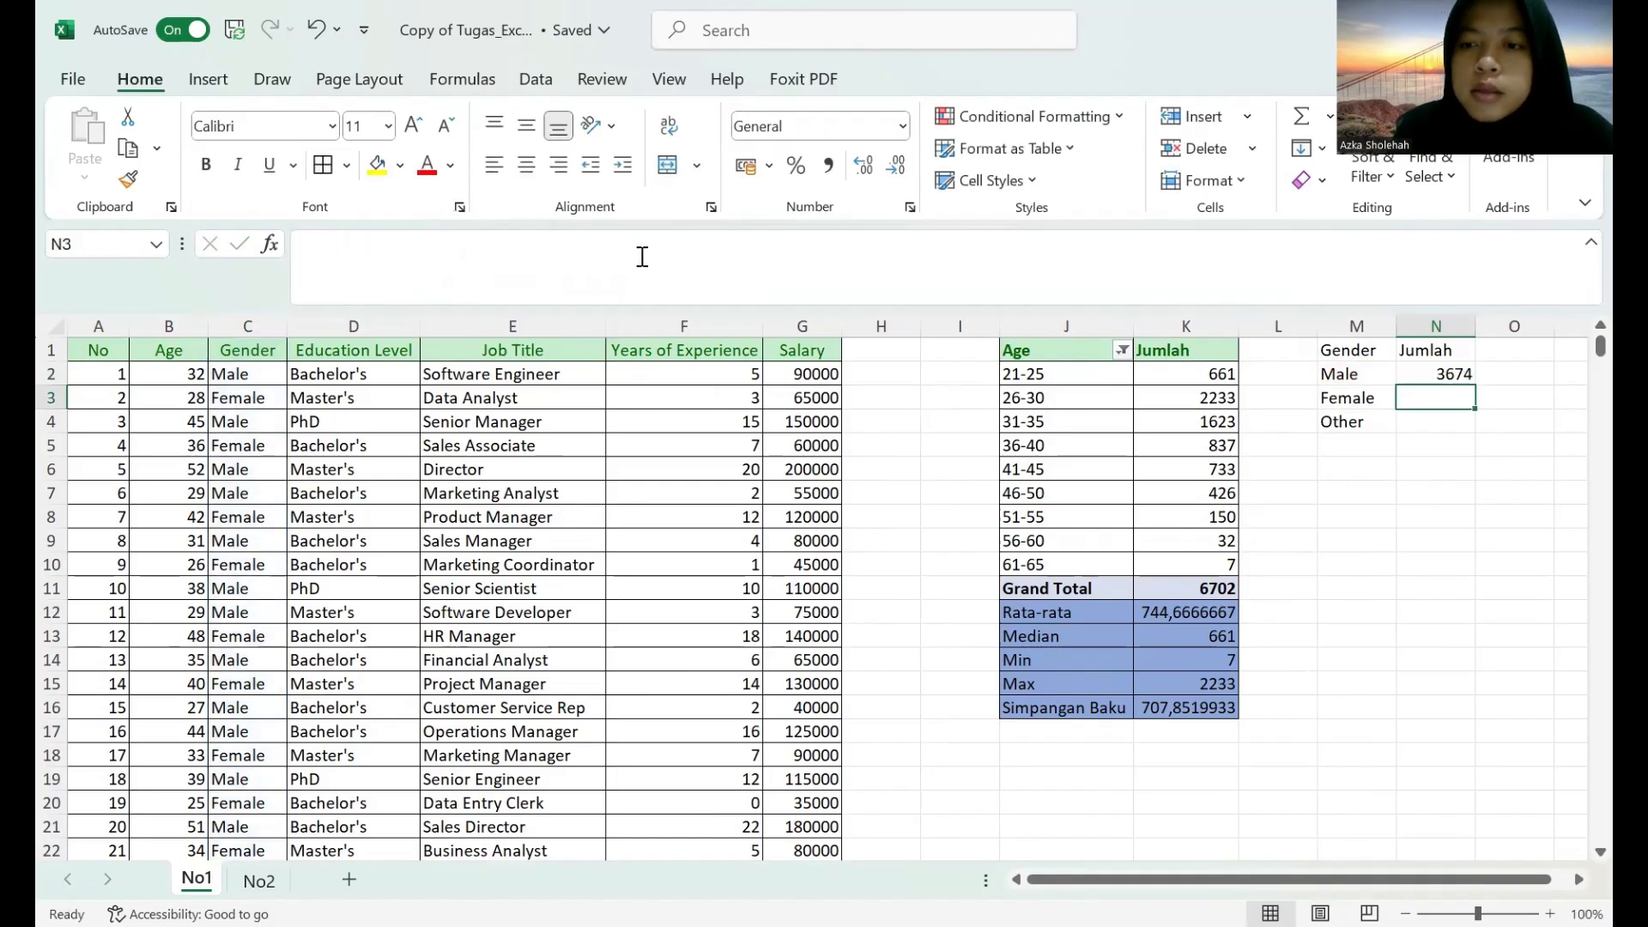
{"action": "left_click", "coordinate": [1459, 375]}
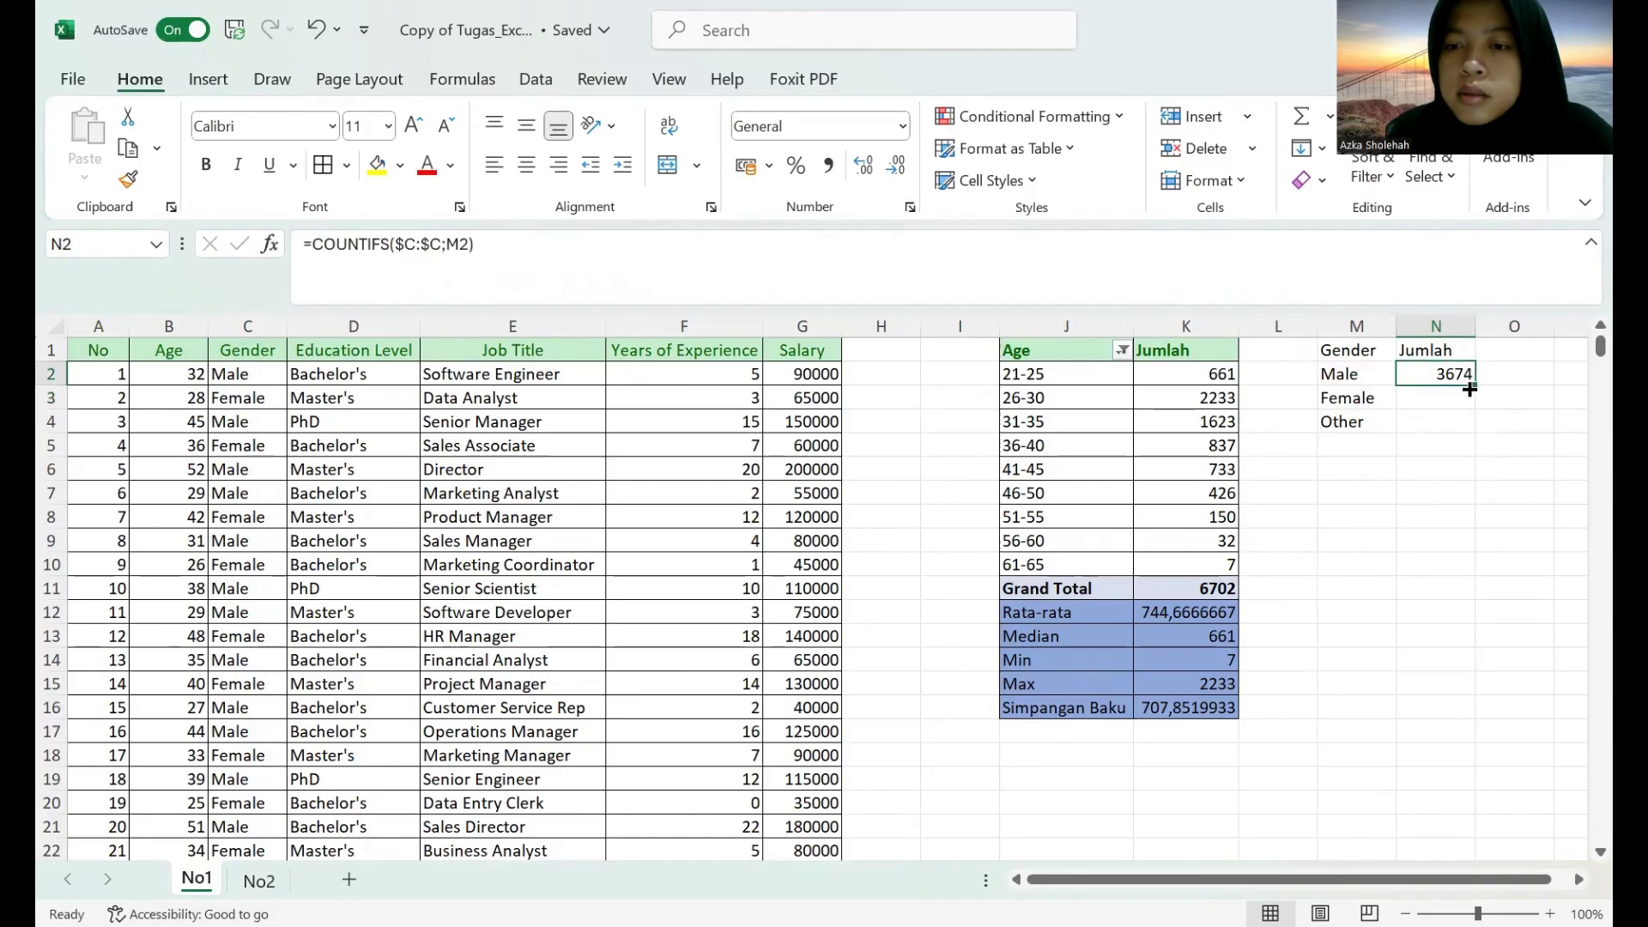
{"action": "left_click_drag", "start_coordinate": [1475, 392], "coordinate": [1473, 434]}
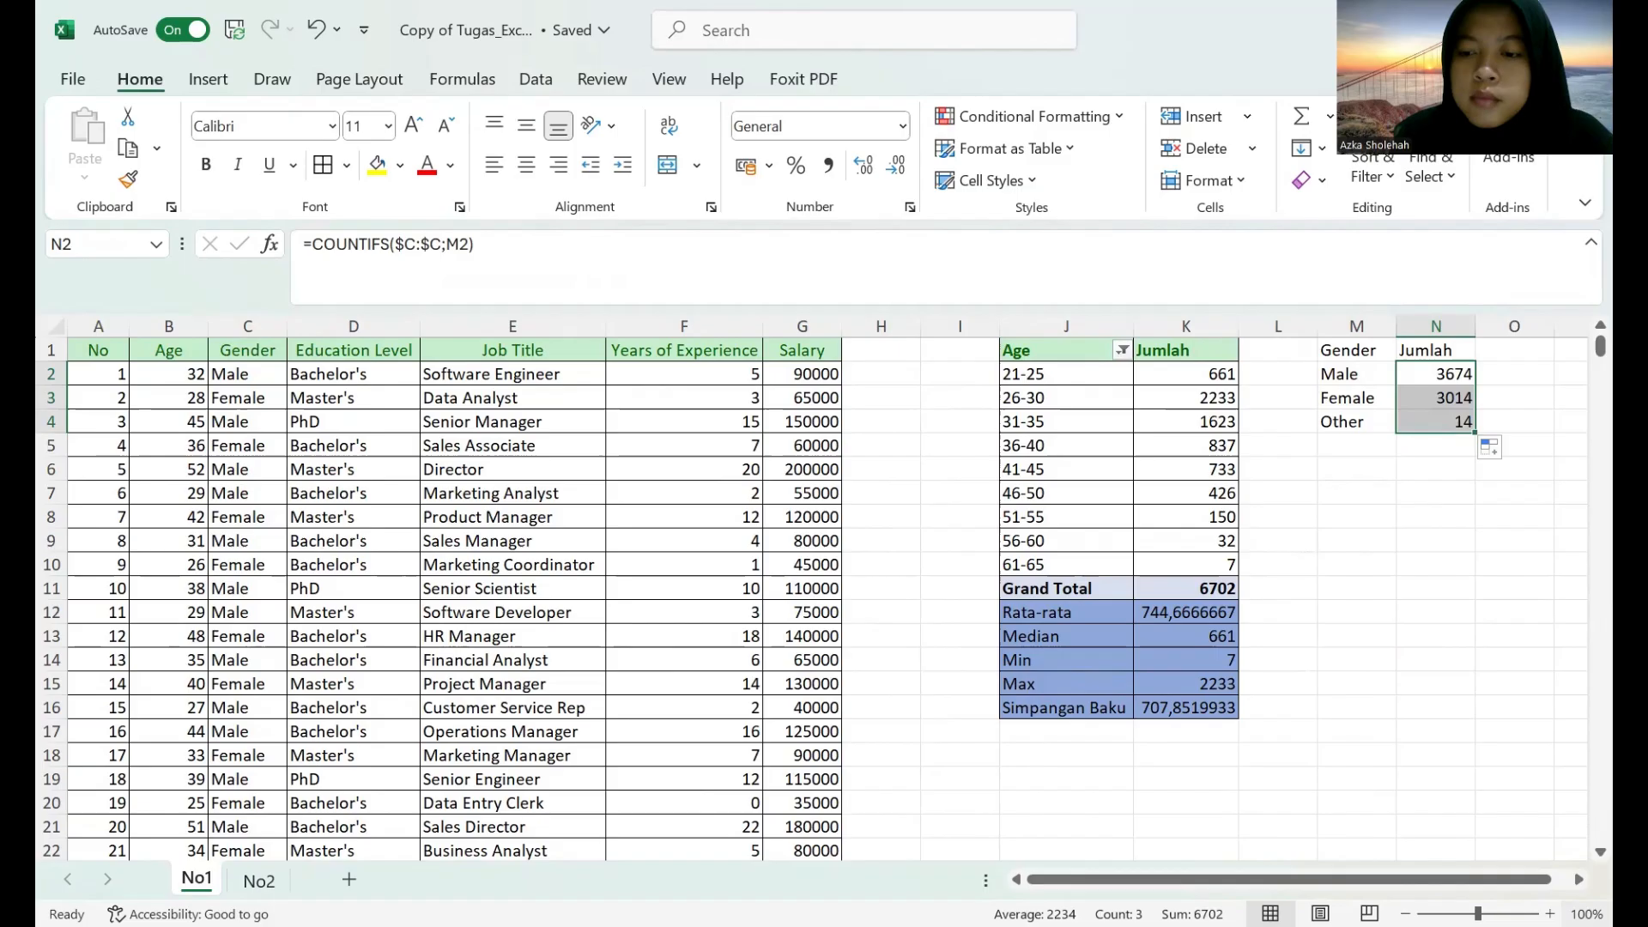
Add the row labels Total in M5 and Rata-rata in M6 below the gender list.
{"action": "left_click", "coordinate": [1579, 879]}
{"action": "left_click", "coordinate": [1579, 879]}
{"action": "left_click", "coordinate": [1579, 879]}
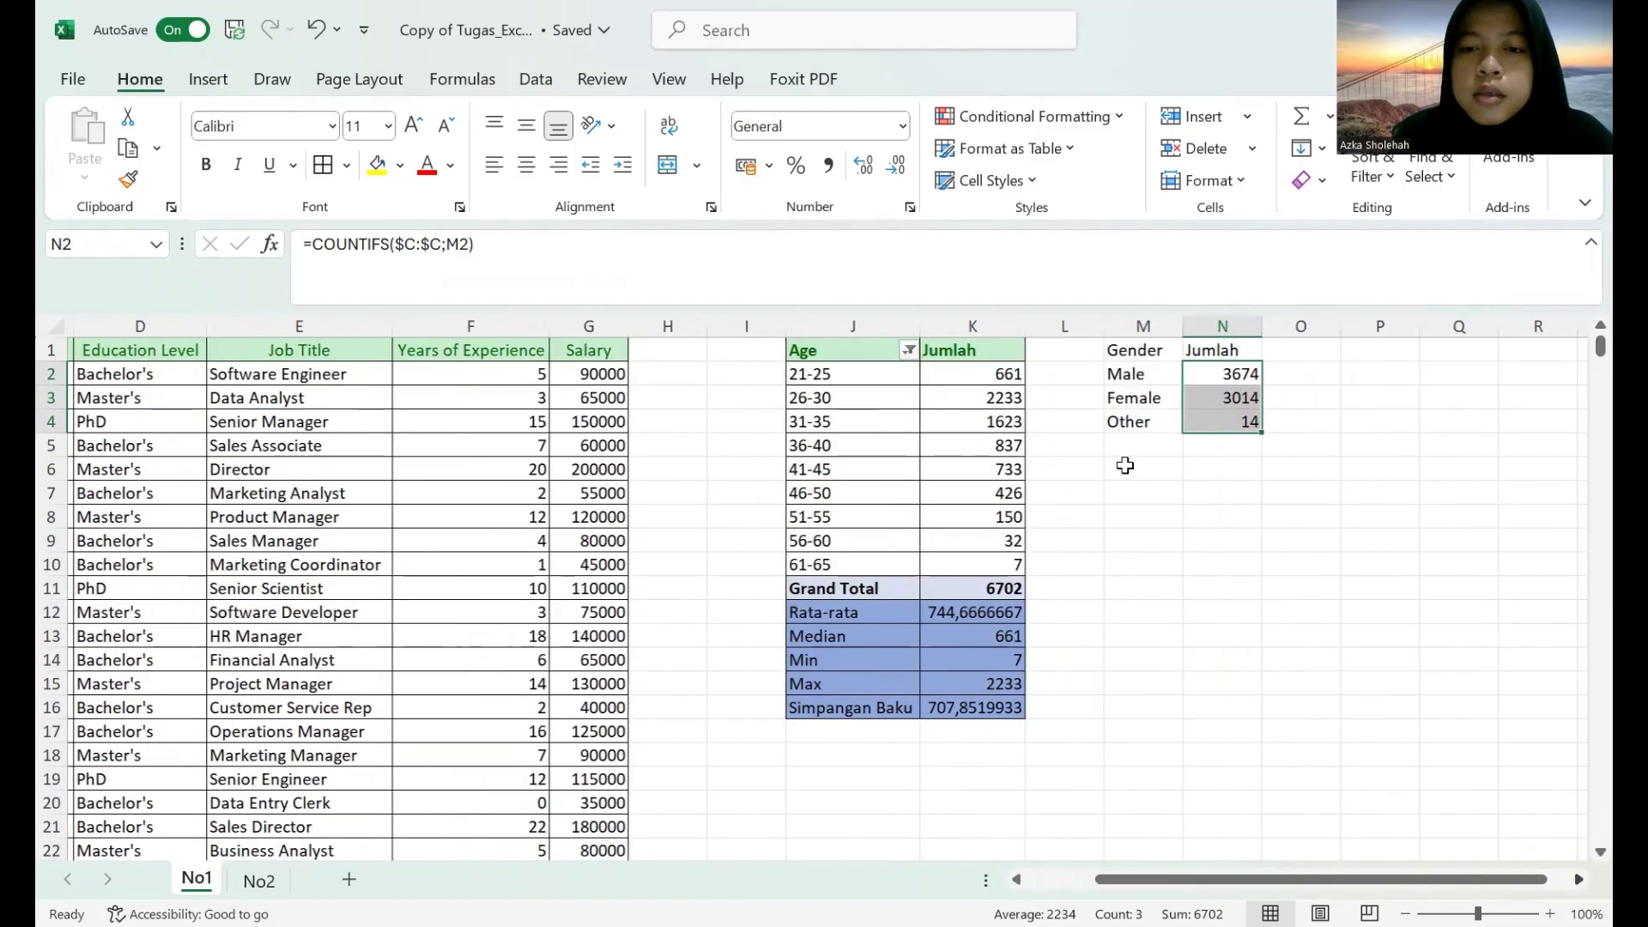
{"action": "left_click", "coordinate": [1141, 446]}
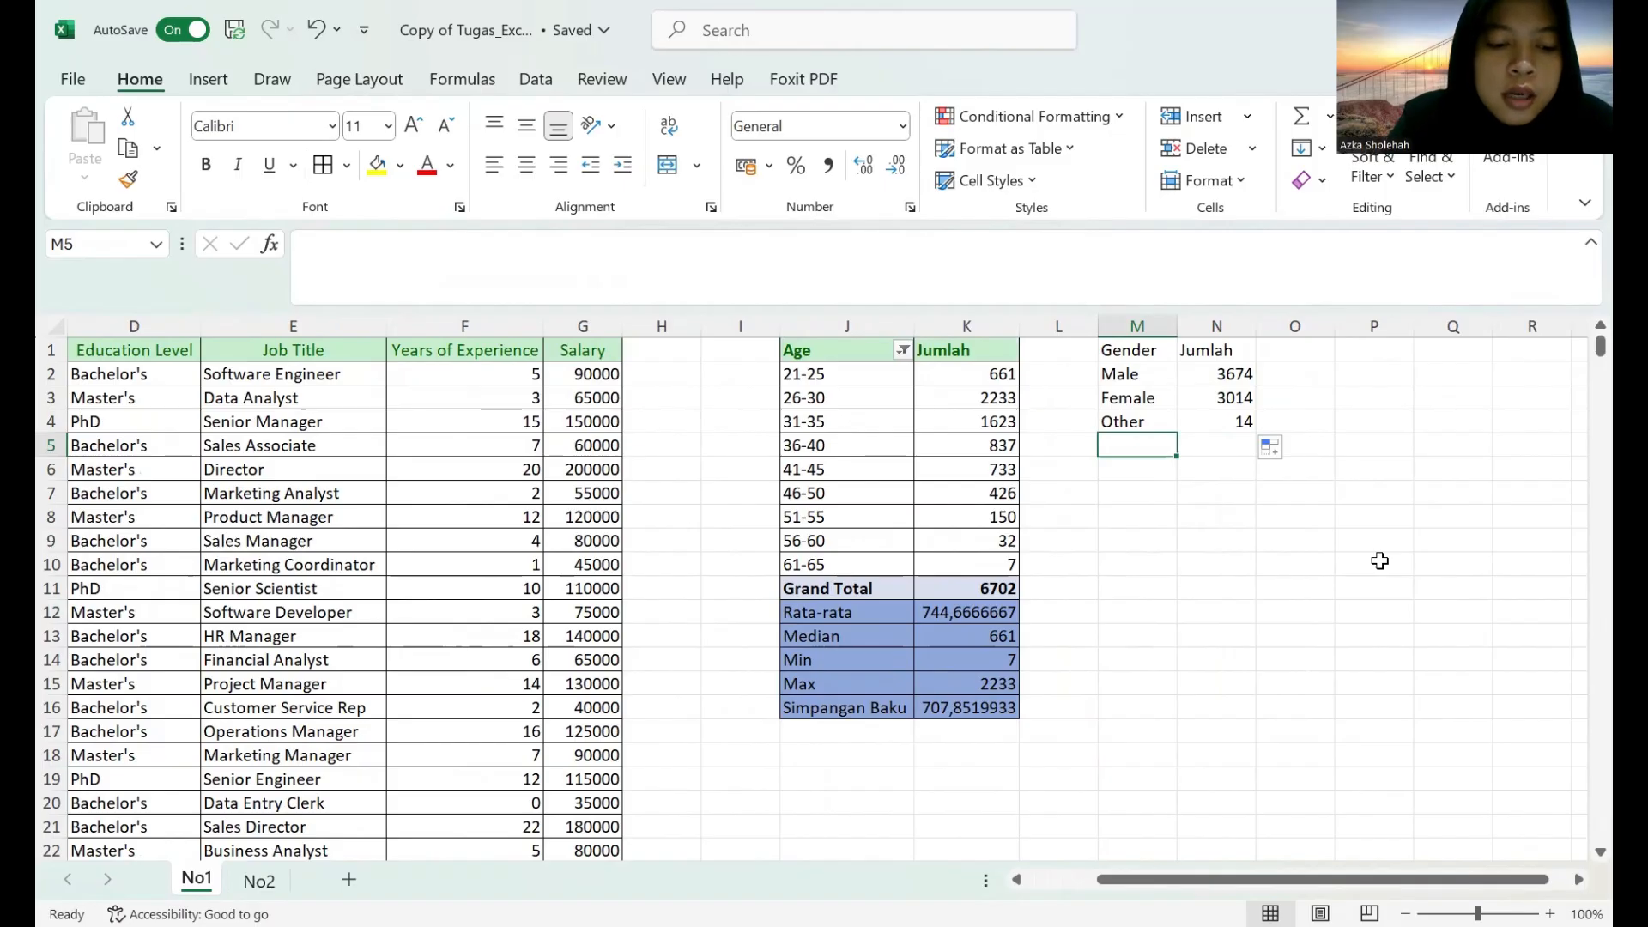
{"action": "type", "text": "Total"}
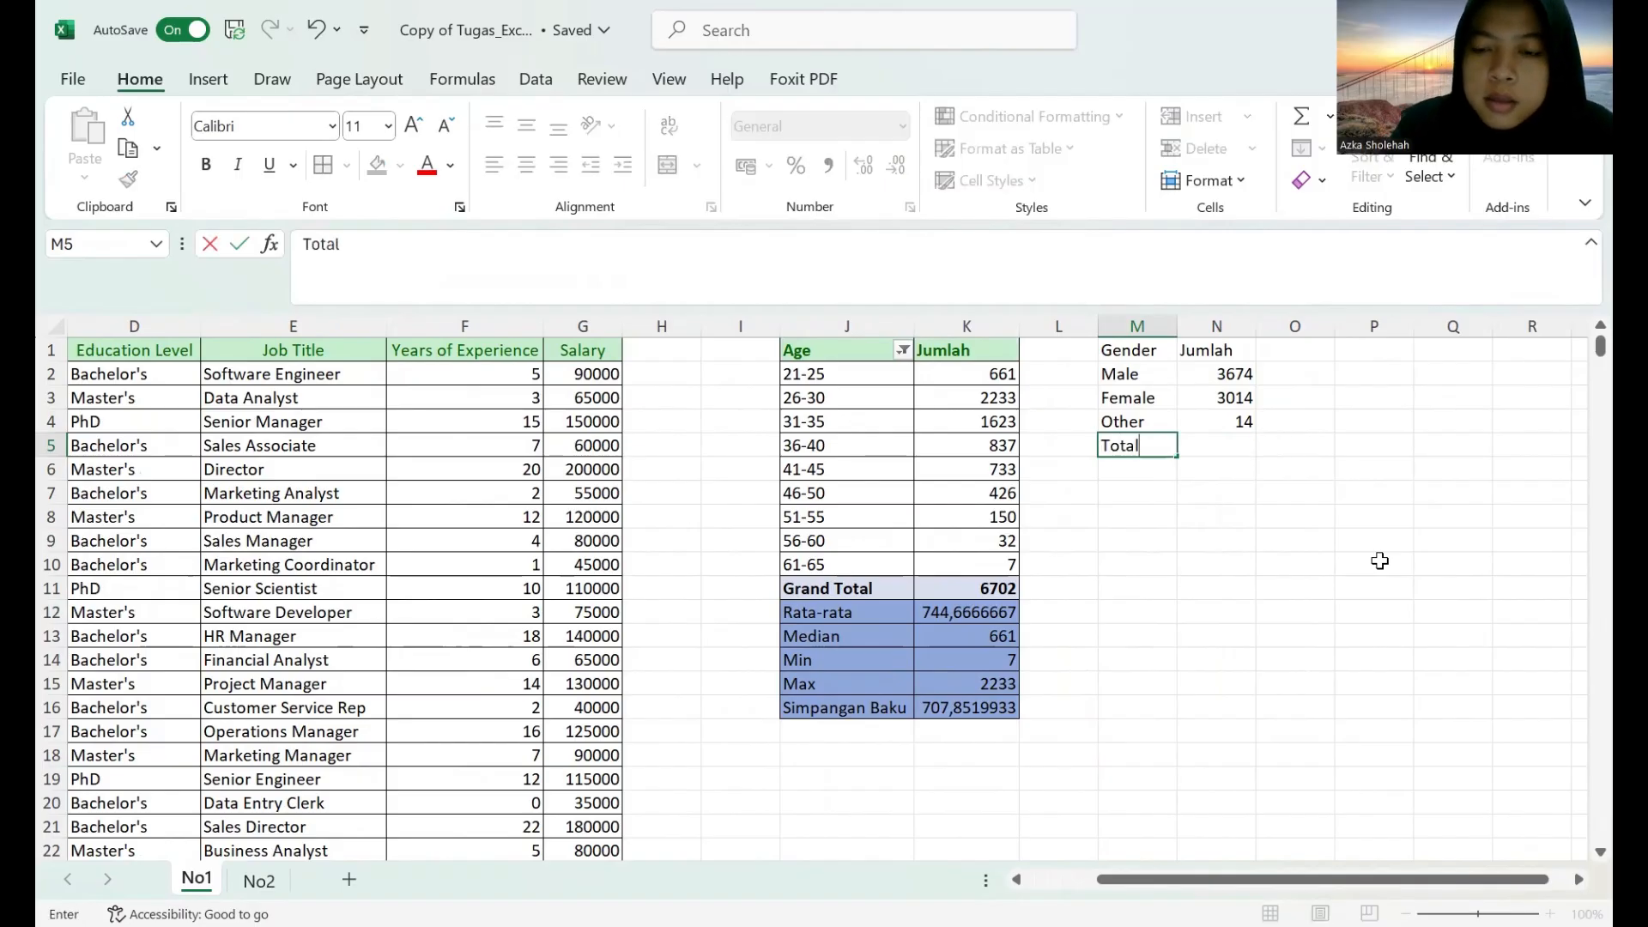
{"action": "key", "text": "Return"}
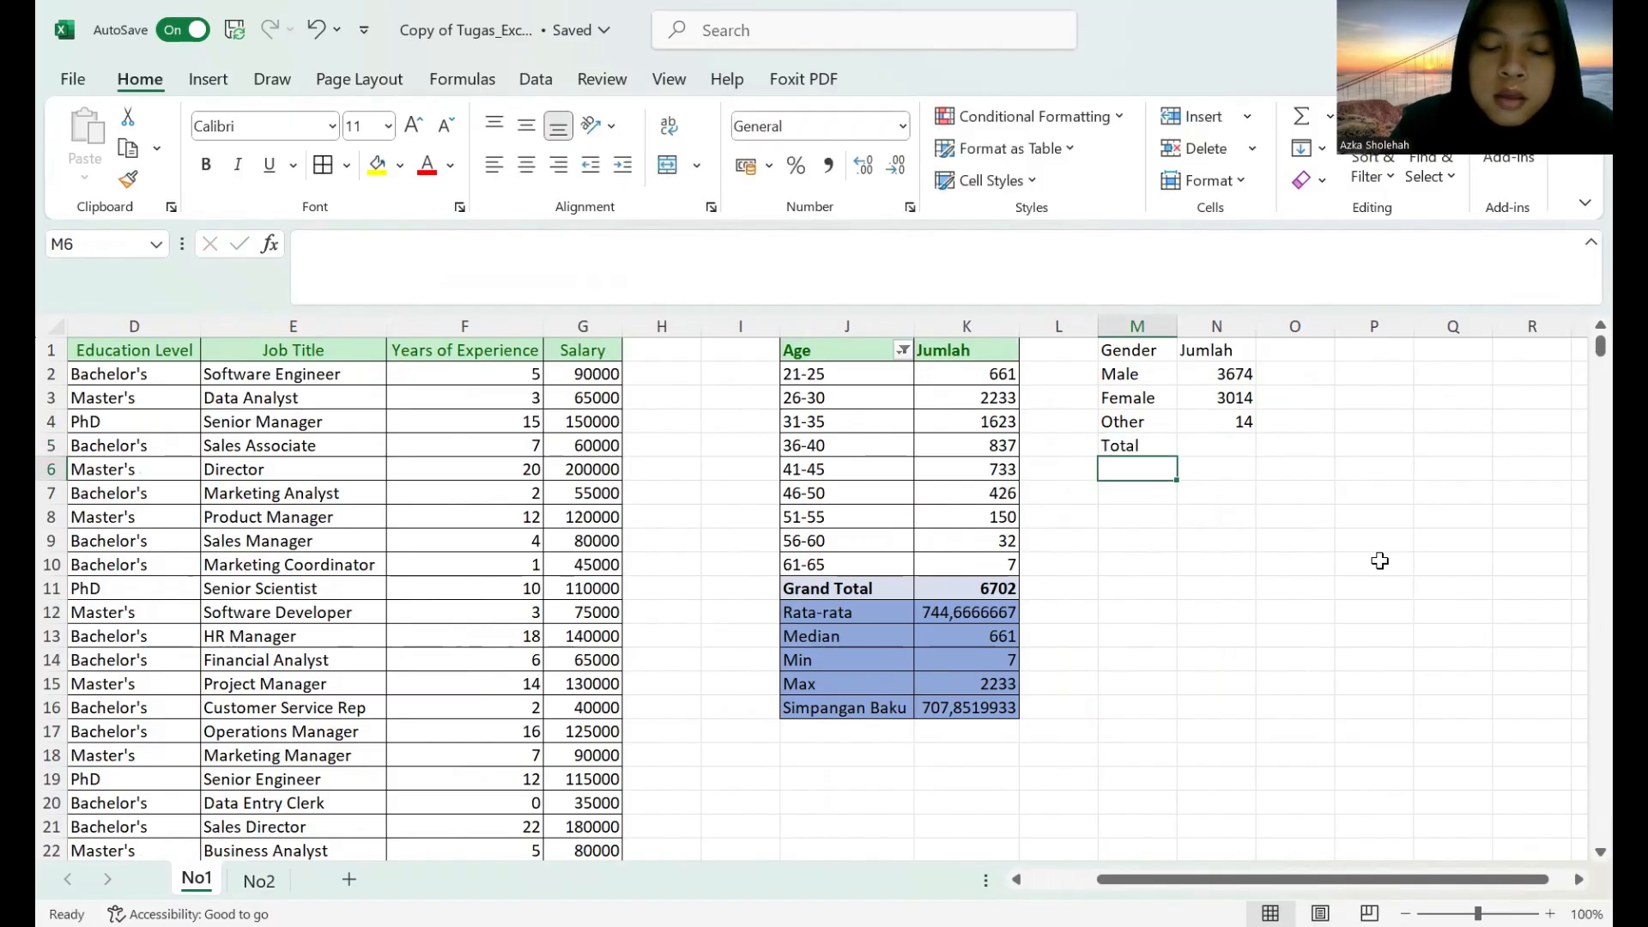
{"action": "type", "text": "Rata-"}
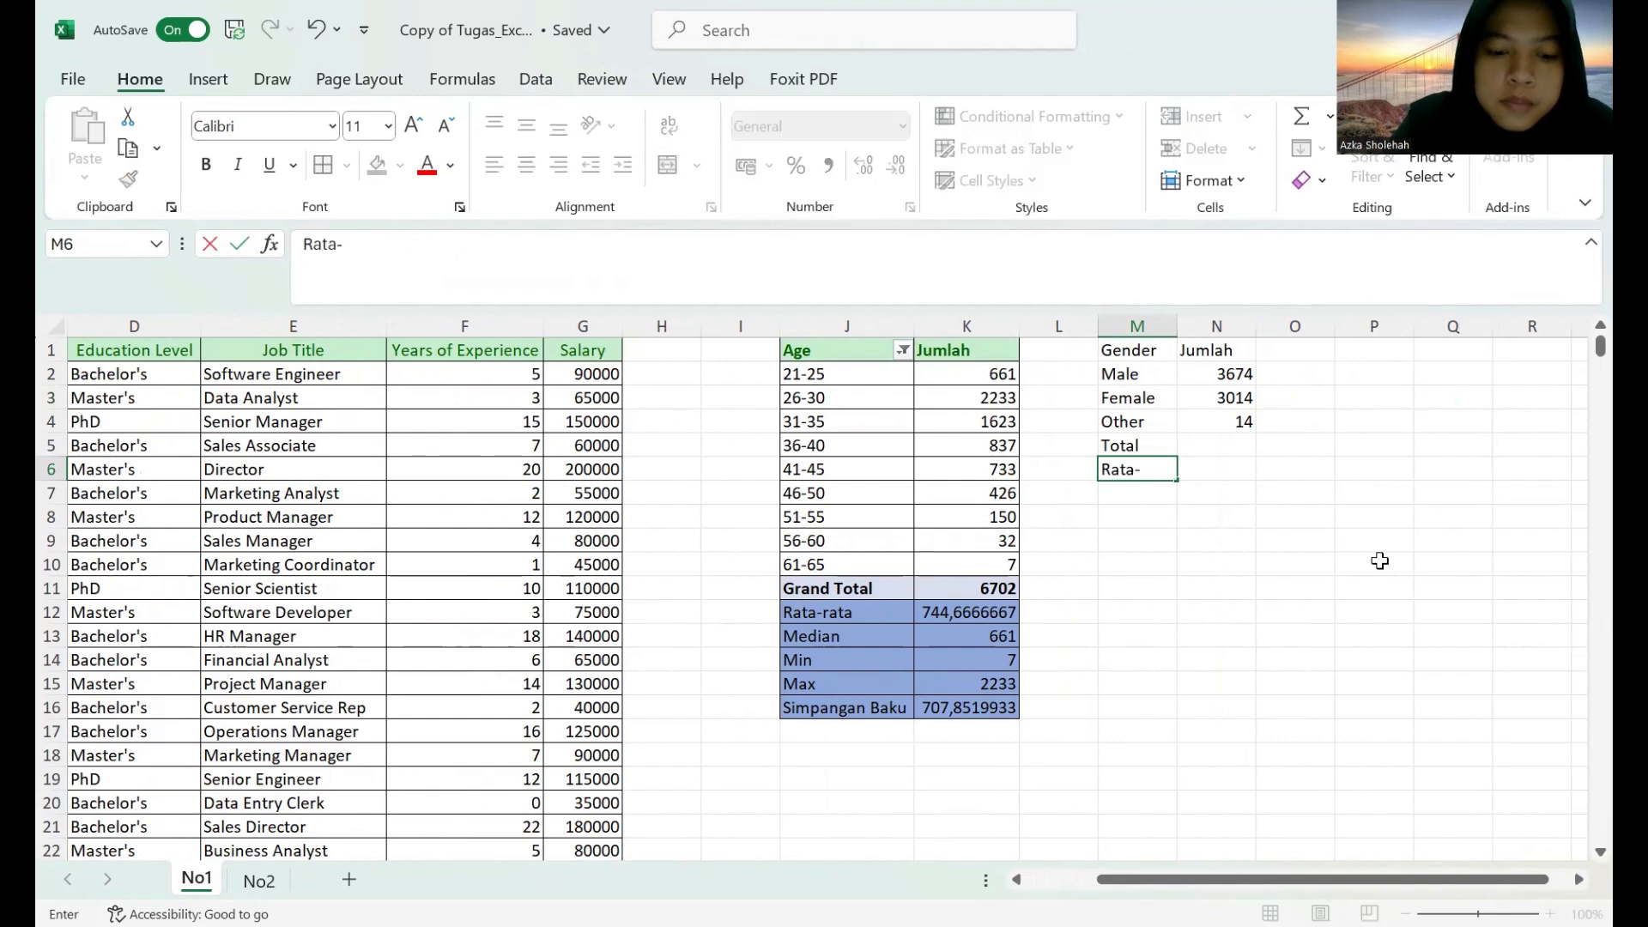
{"action": "type", "text": "rata"}
{"action": "key", "text": "Return"}
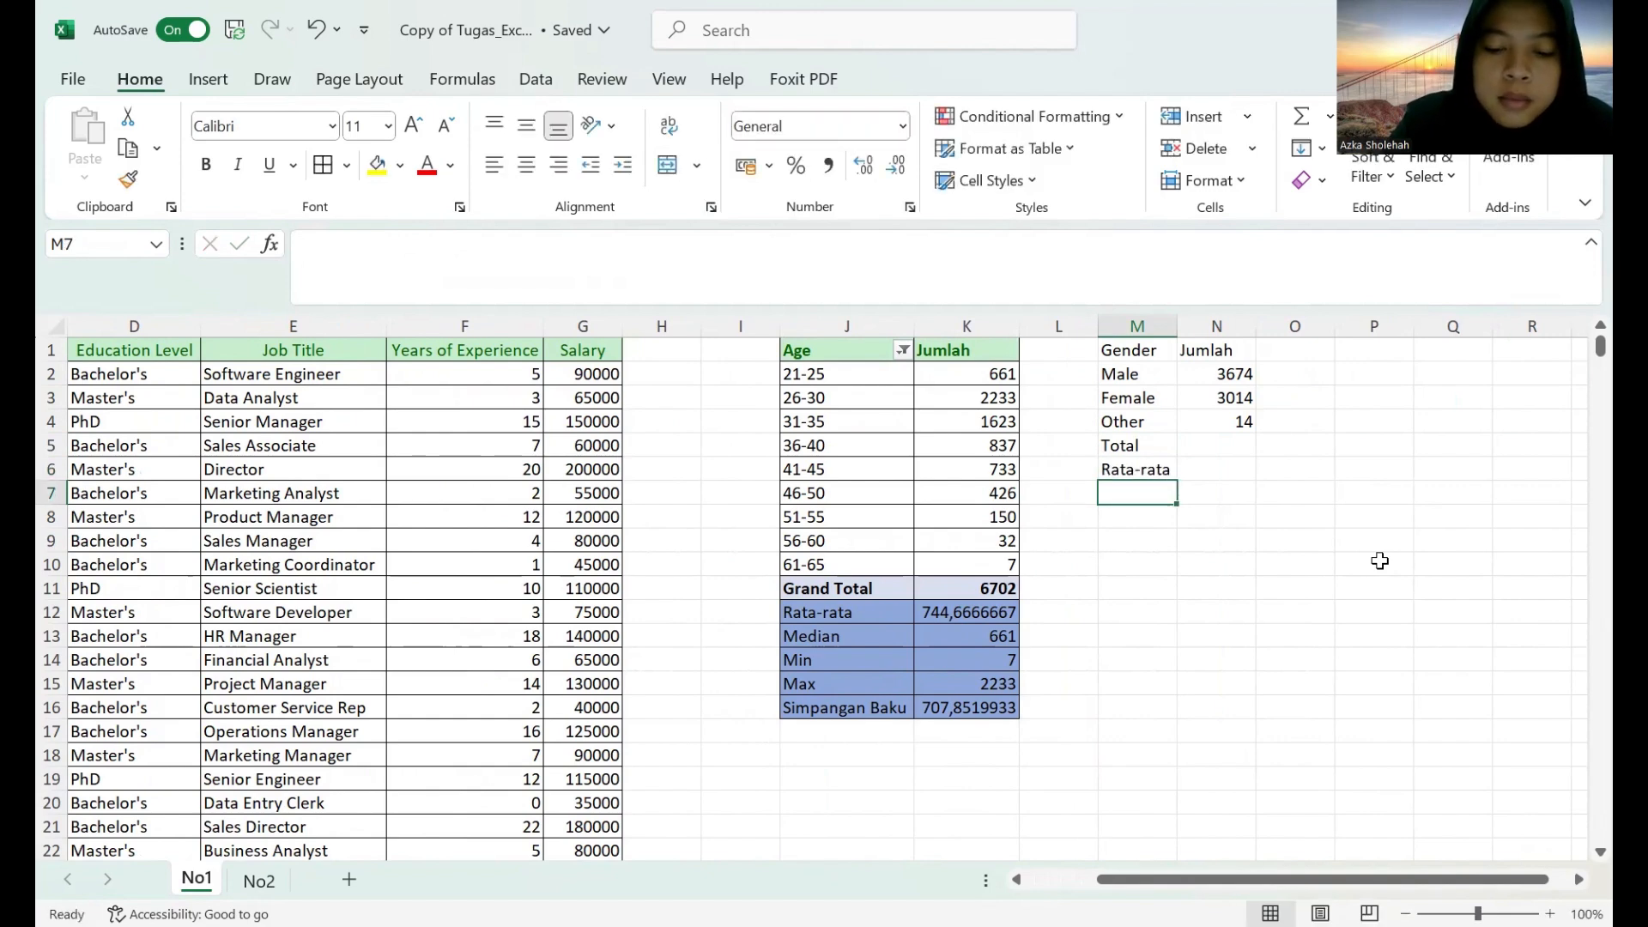
Add the row labels Median, Min and Max in cells M7 to M9.
{"action": "type", "text": "Median"}
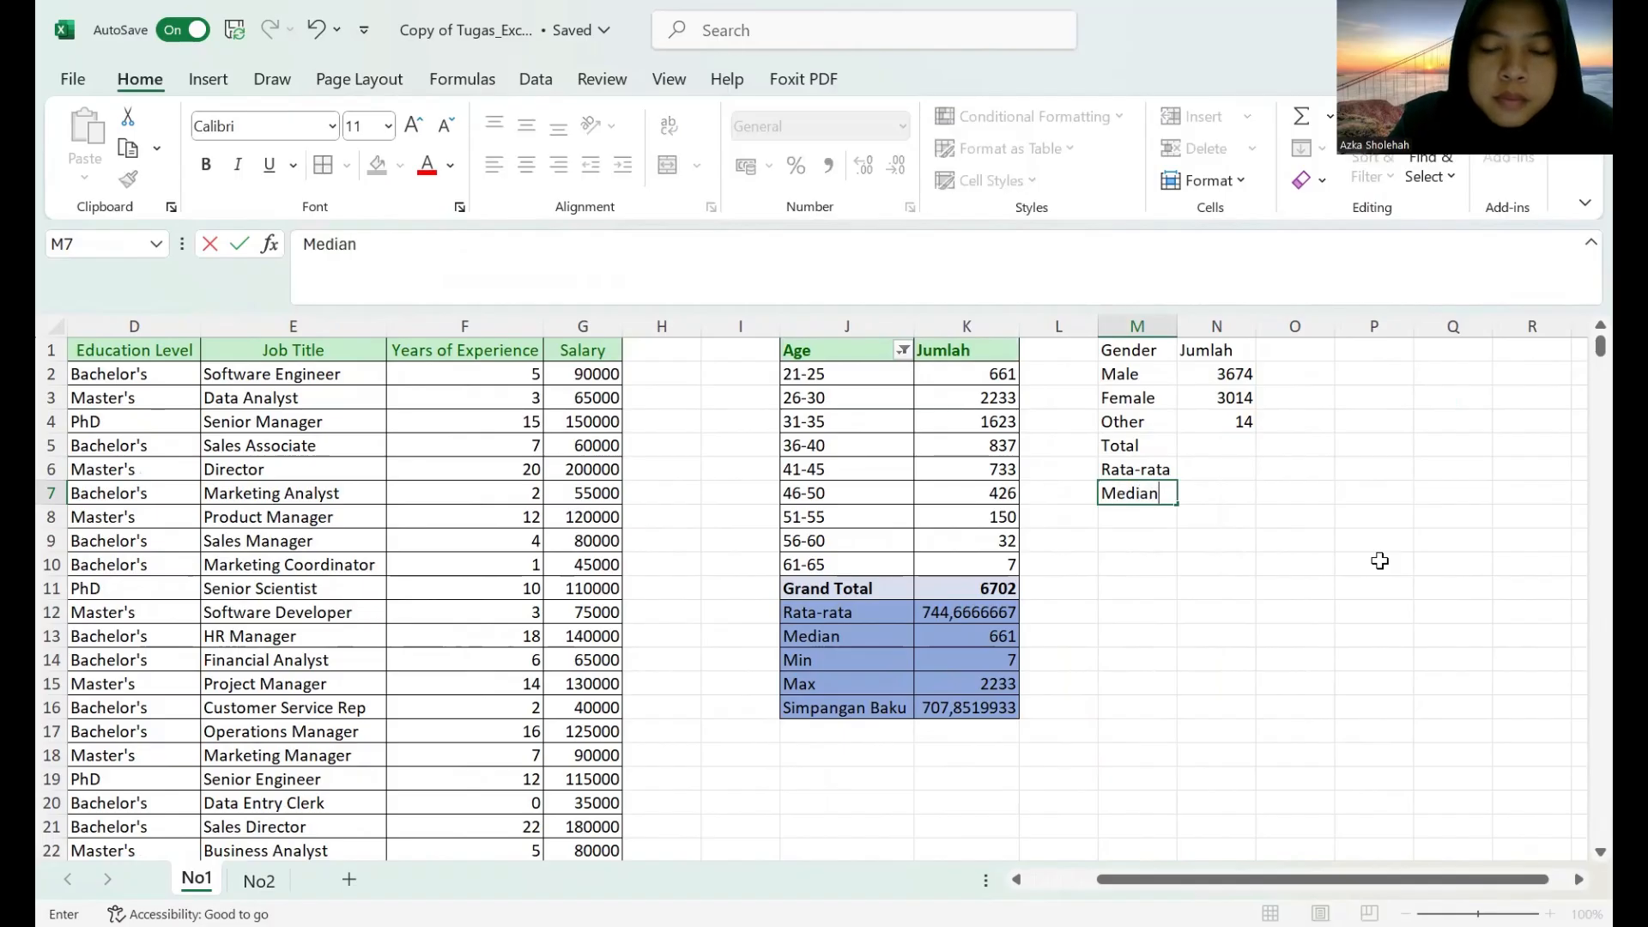
{"action": "key", "text": "Return"}
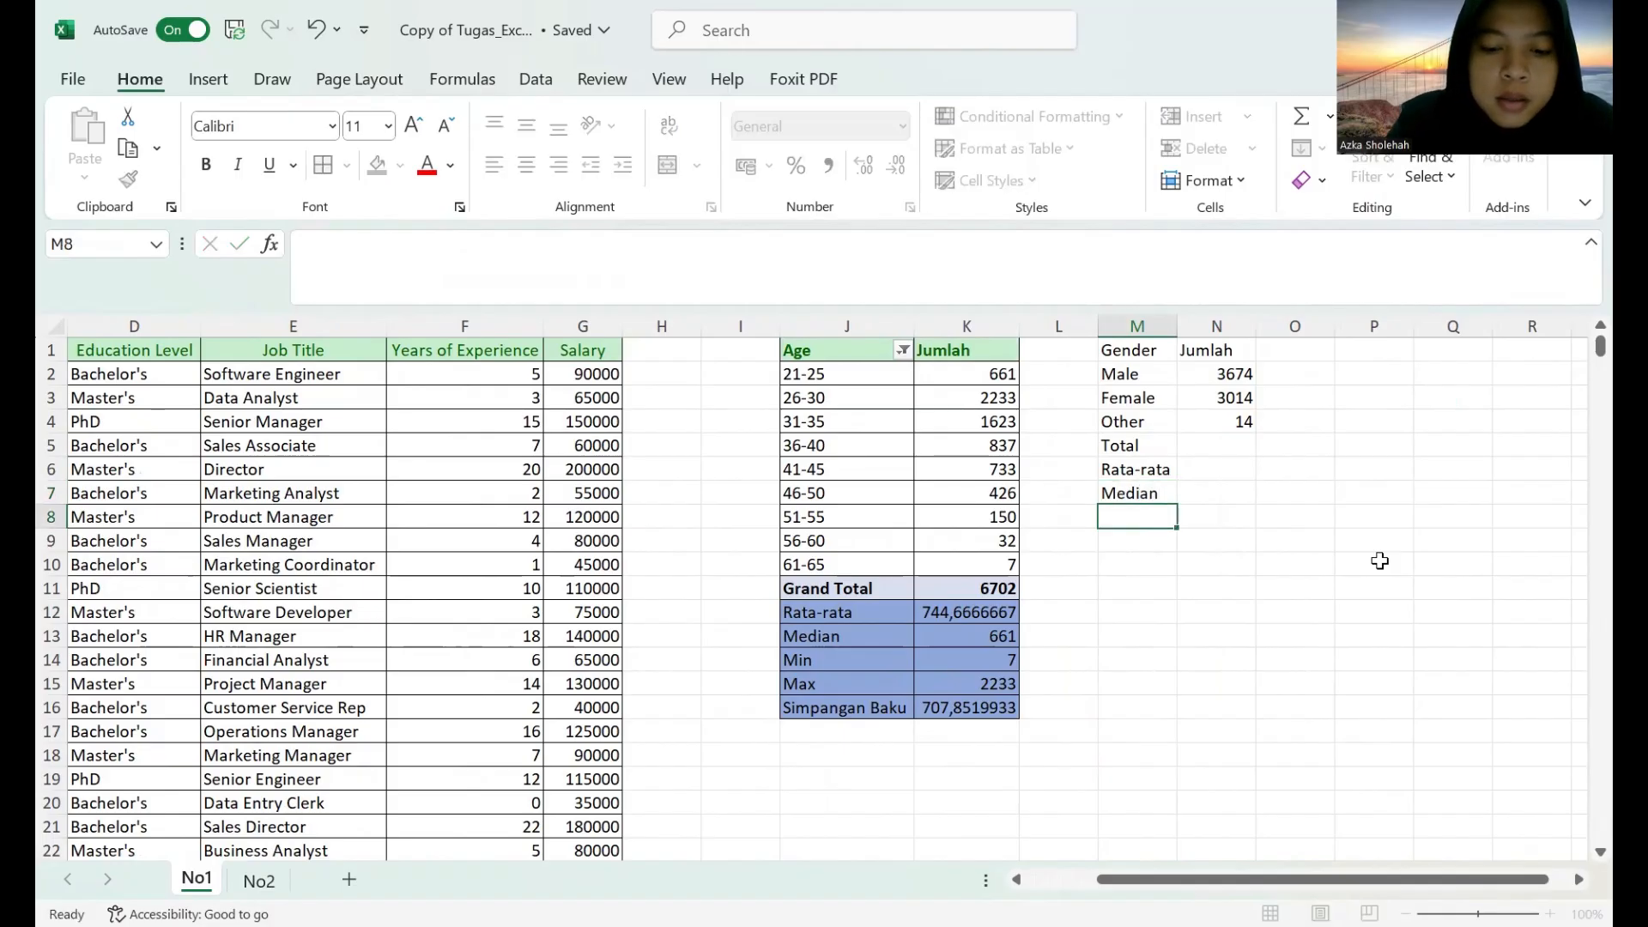
{"action": "type", "text": "Min"}
{"action": "key", "text": "Return"}
{"action": "type", "text": "Max"}
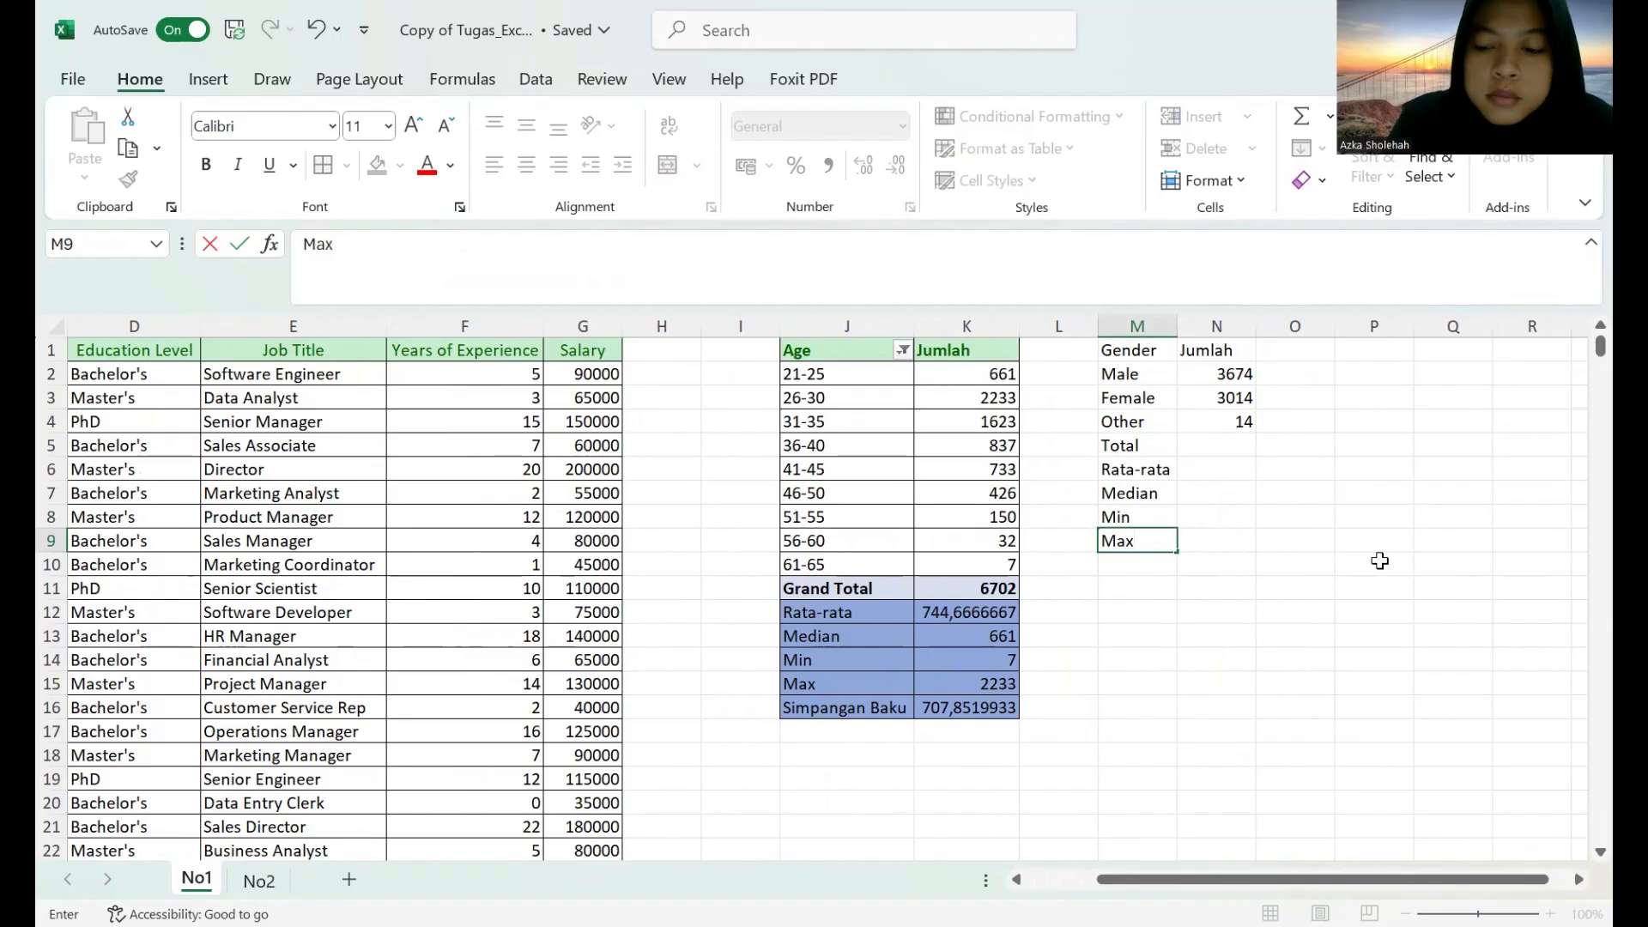
{"action": "key", "text": "Return"}
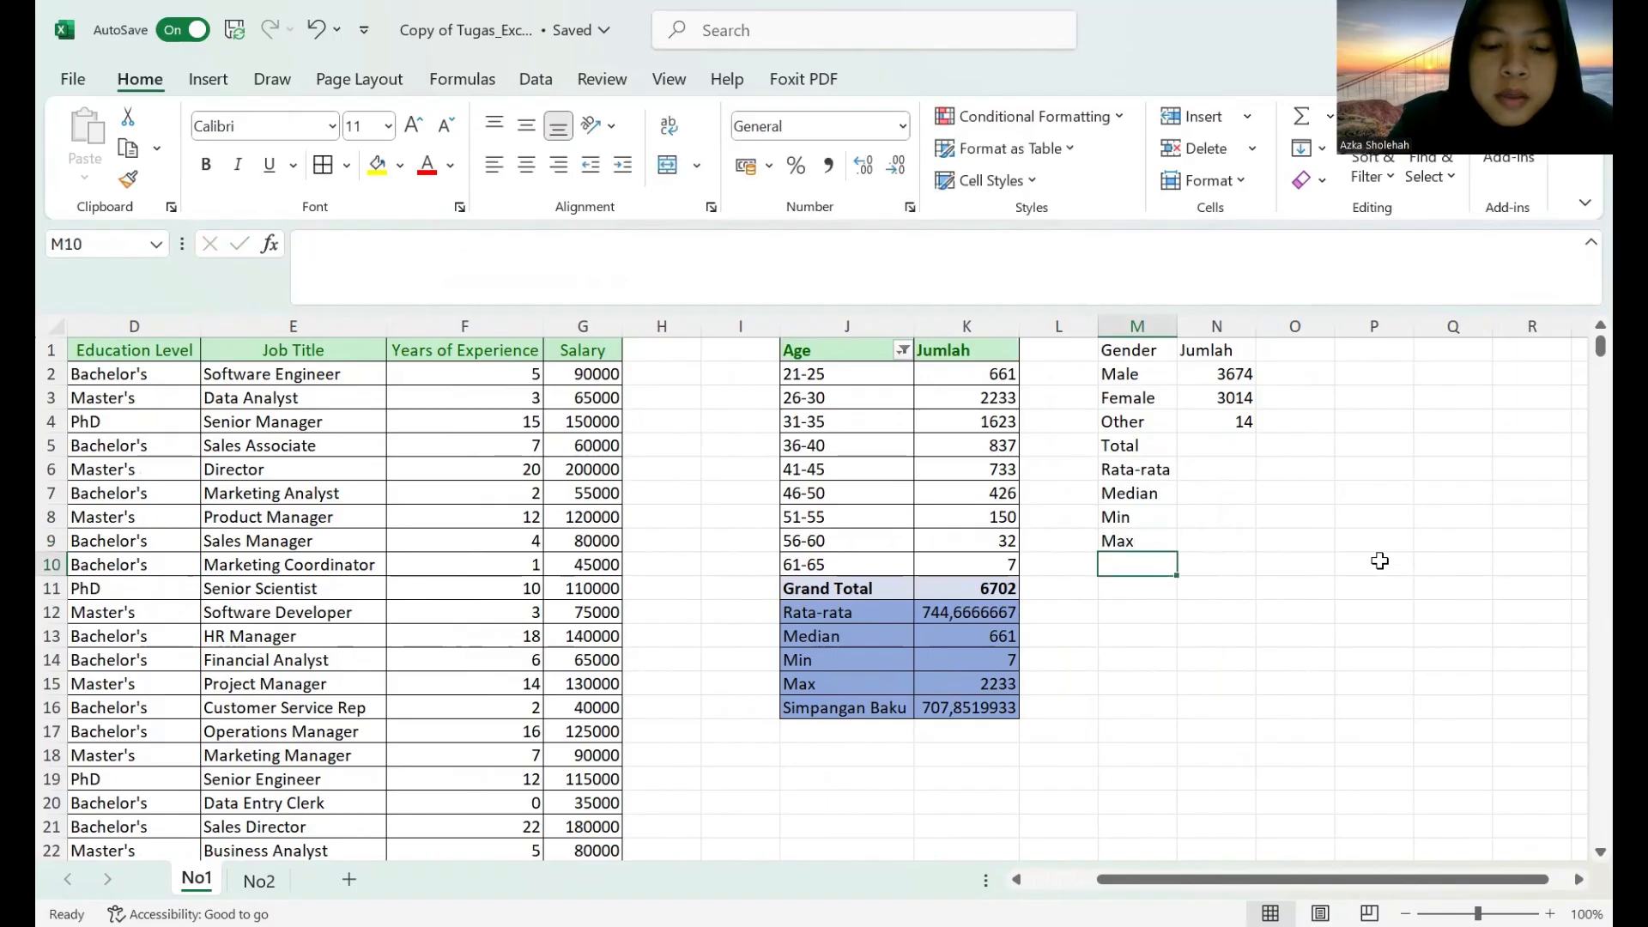
Add the row label Simpangan Baku in M10.
{"action": "type", "text": "Simpang"}
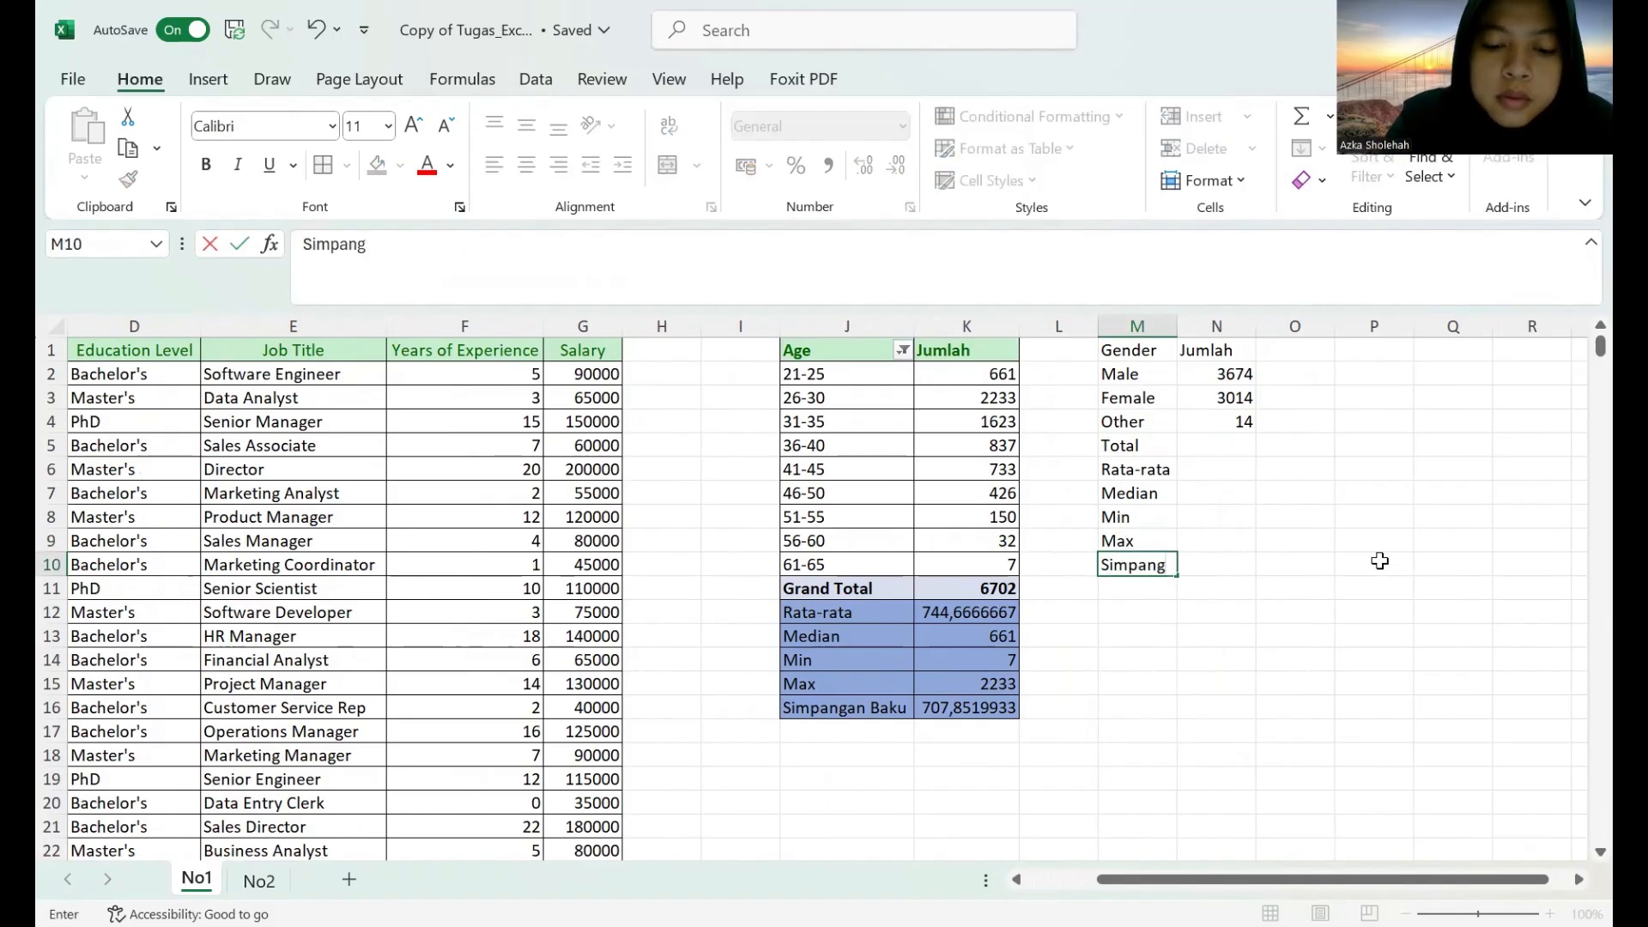
{"action": "type", "text": "an Baku"}
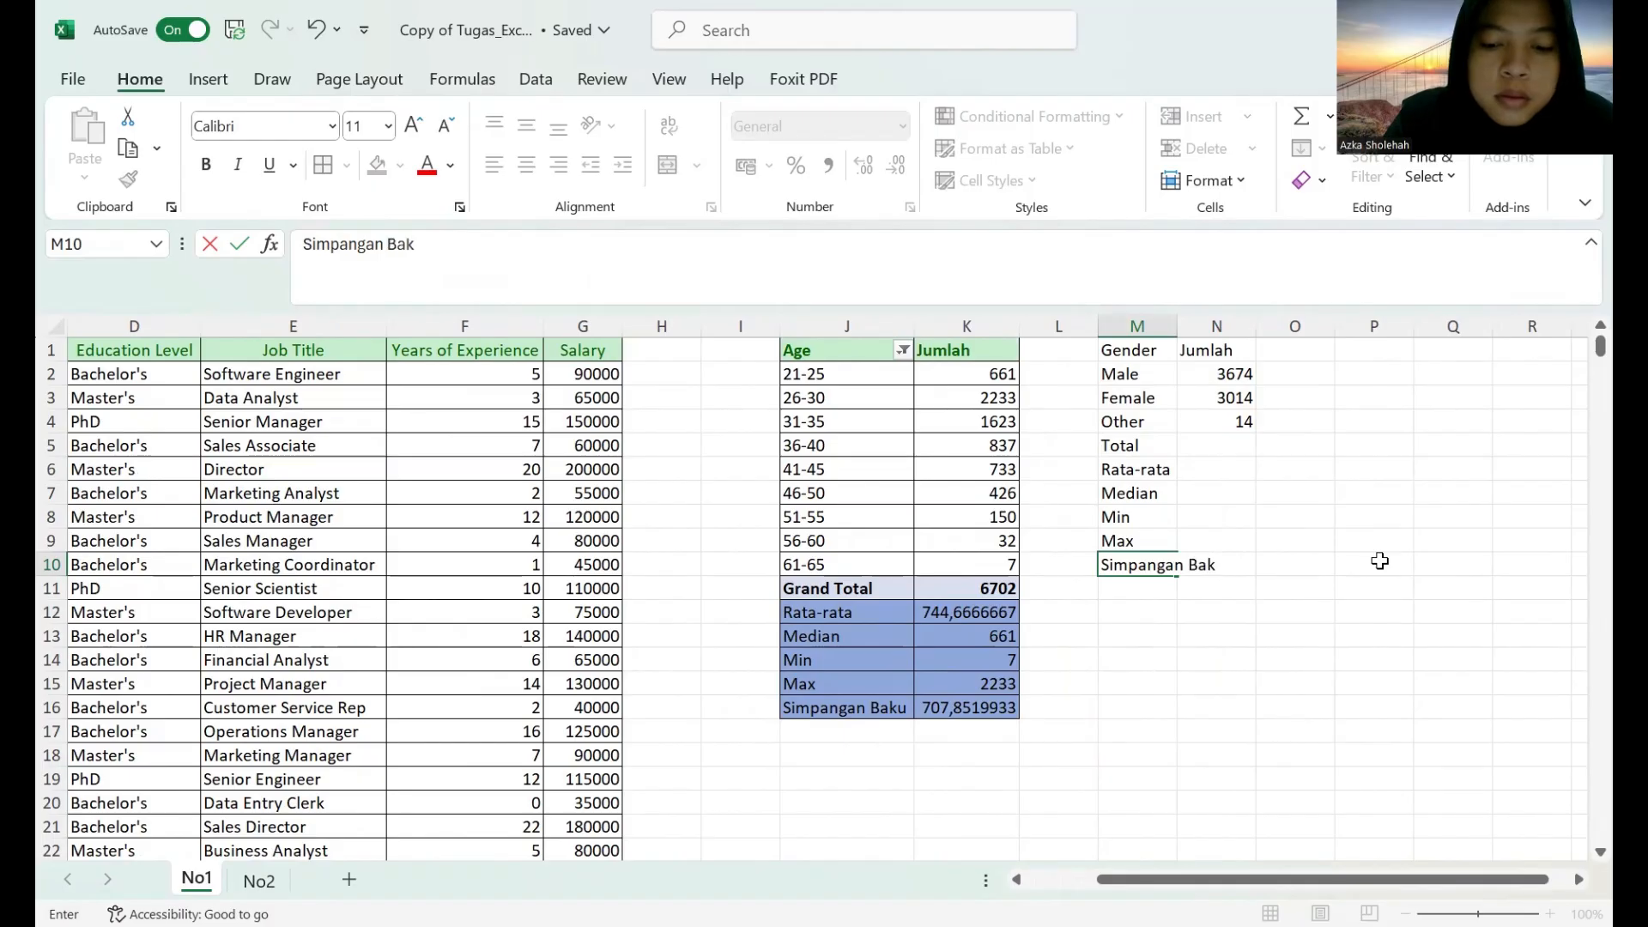
Widen column M to fit its longest label and apply all borders to the gender table M1:N10.
{"action": "left_click", "coordinate": [1173, 320]}
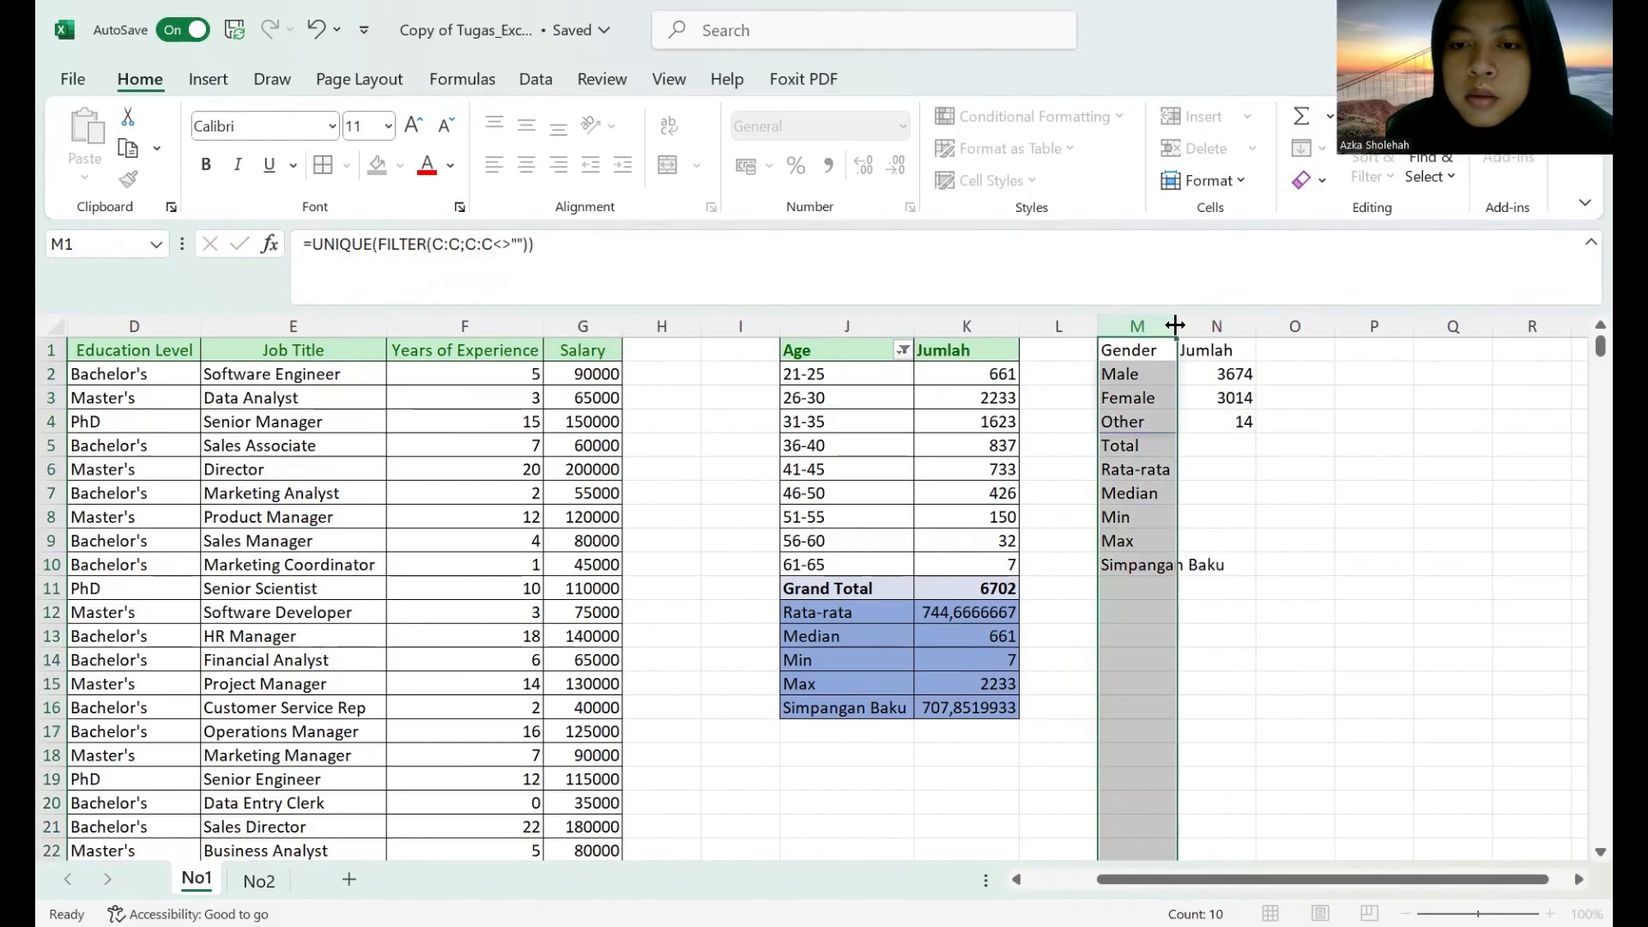
{"action": "left_click_drag", "start_coordinate": [1178, 324], "coordinate": [1267, 560]}
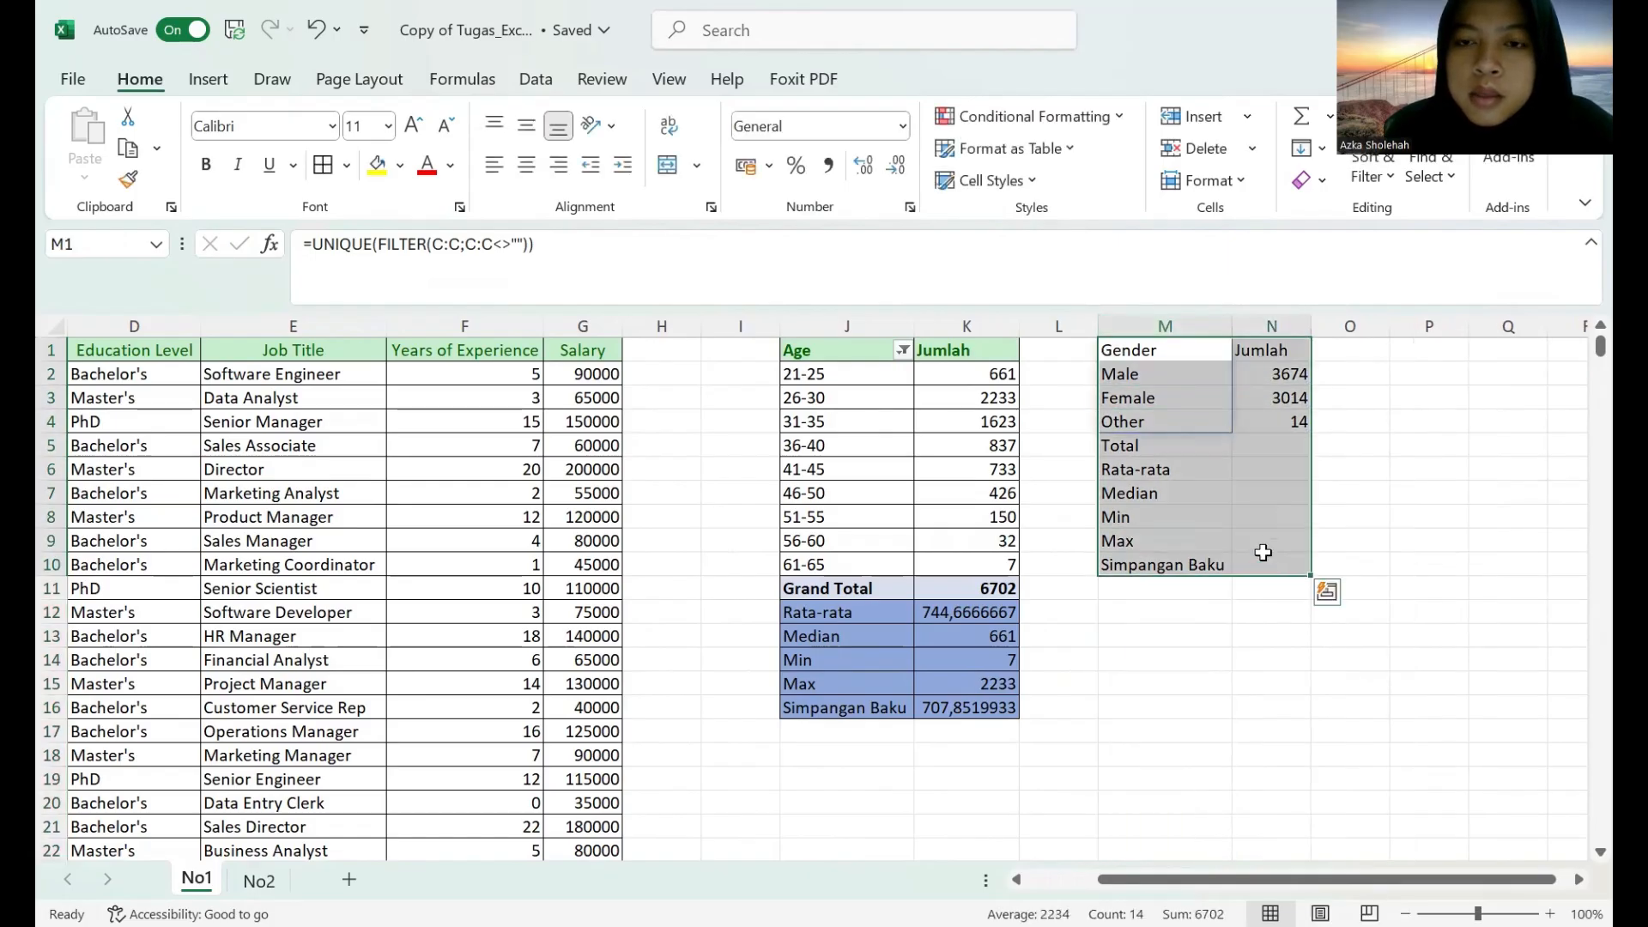
{"action": "left_click", "coordinate": [337, 168]}
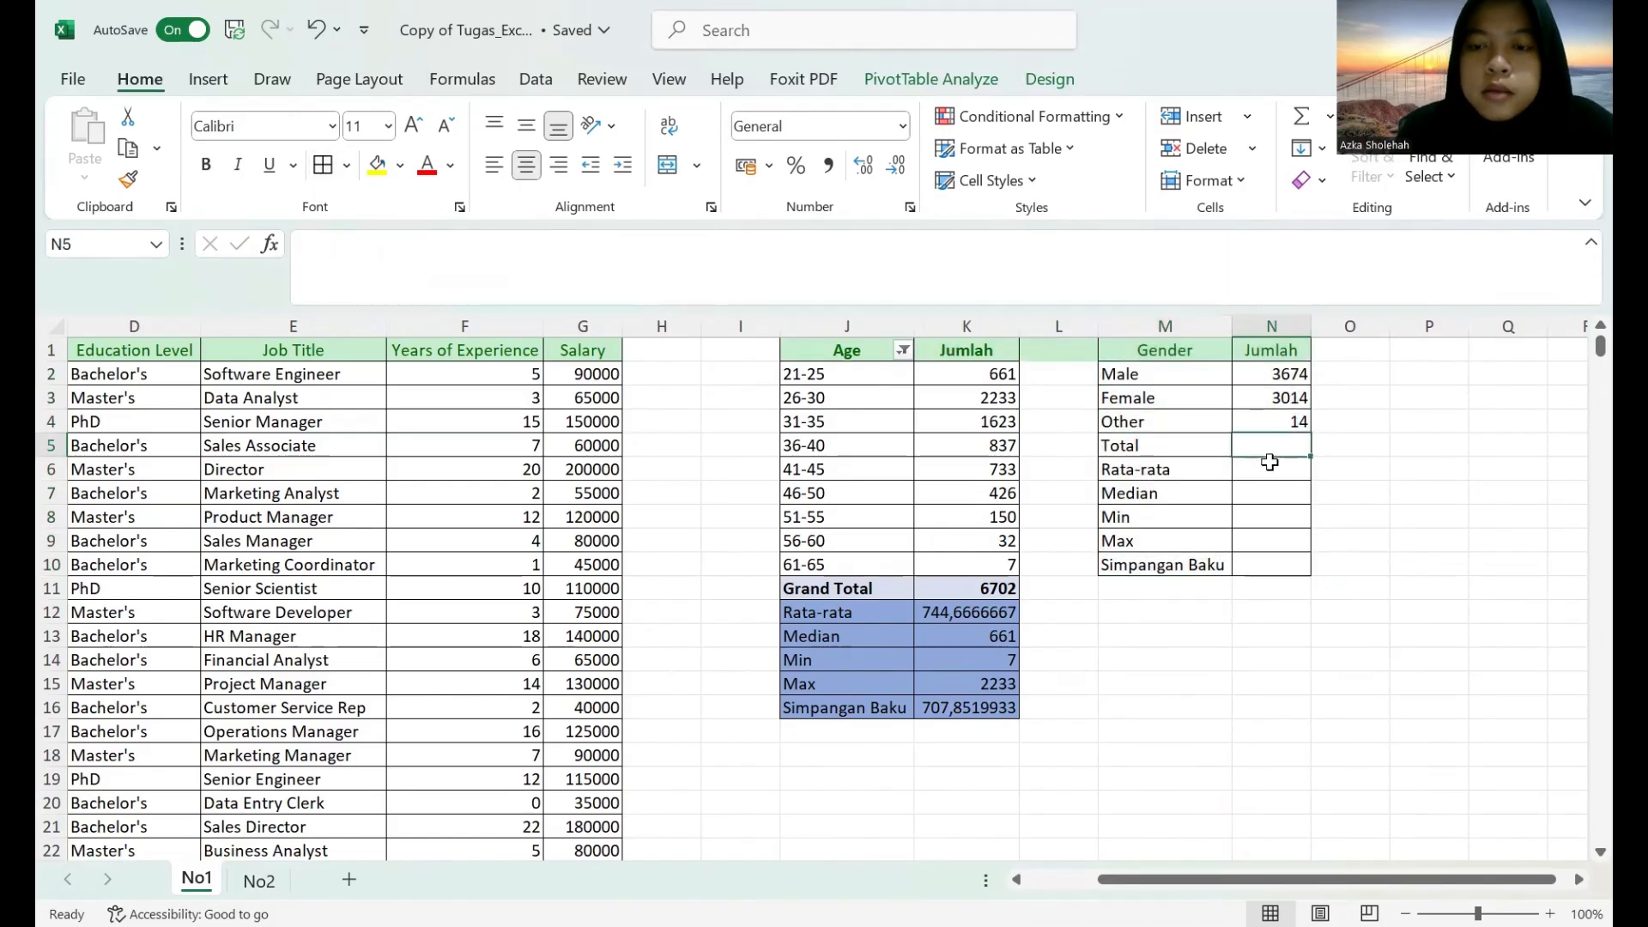
Calculate the gender table's Total in N5 with a SUM formula over M2:N4.
{"action": "type", "text": "="}
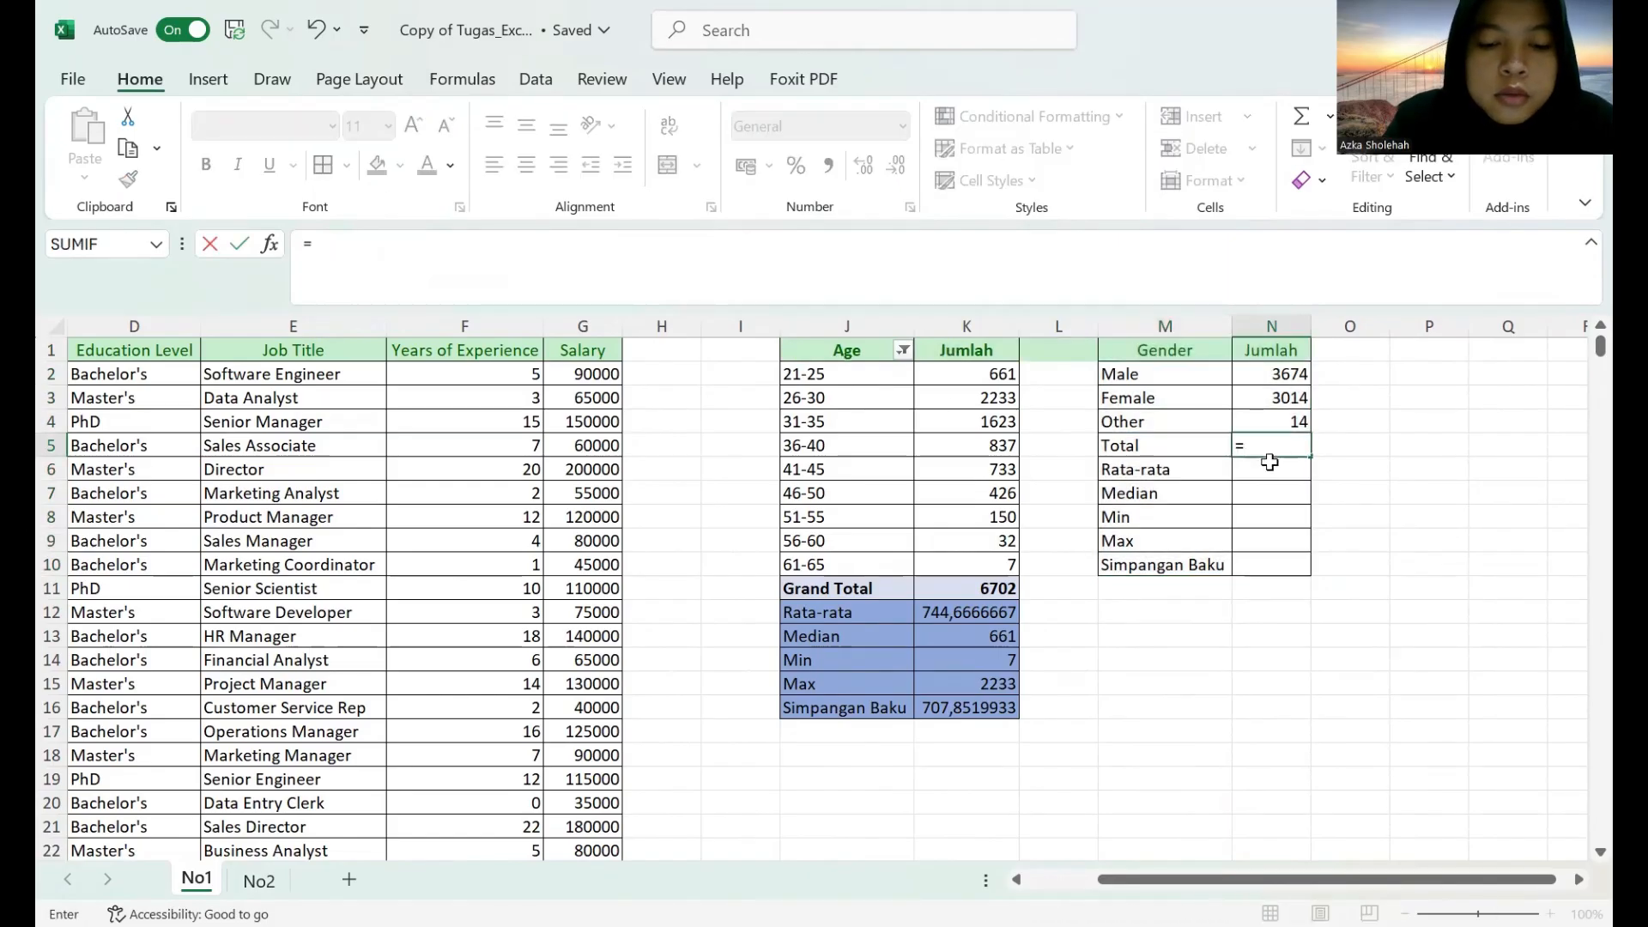
{"action": "type", "text": "sum"}
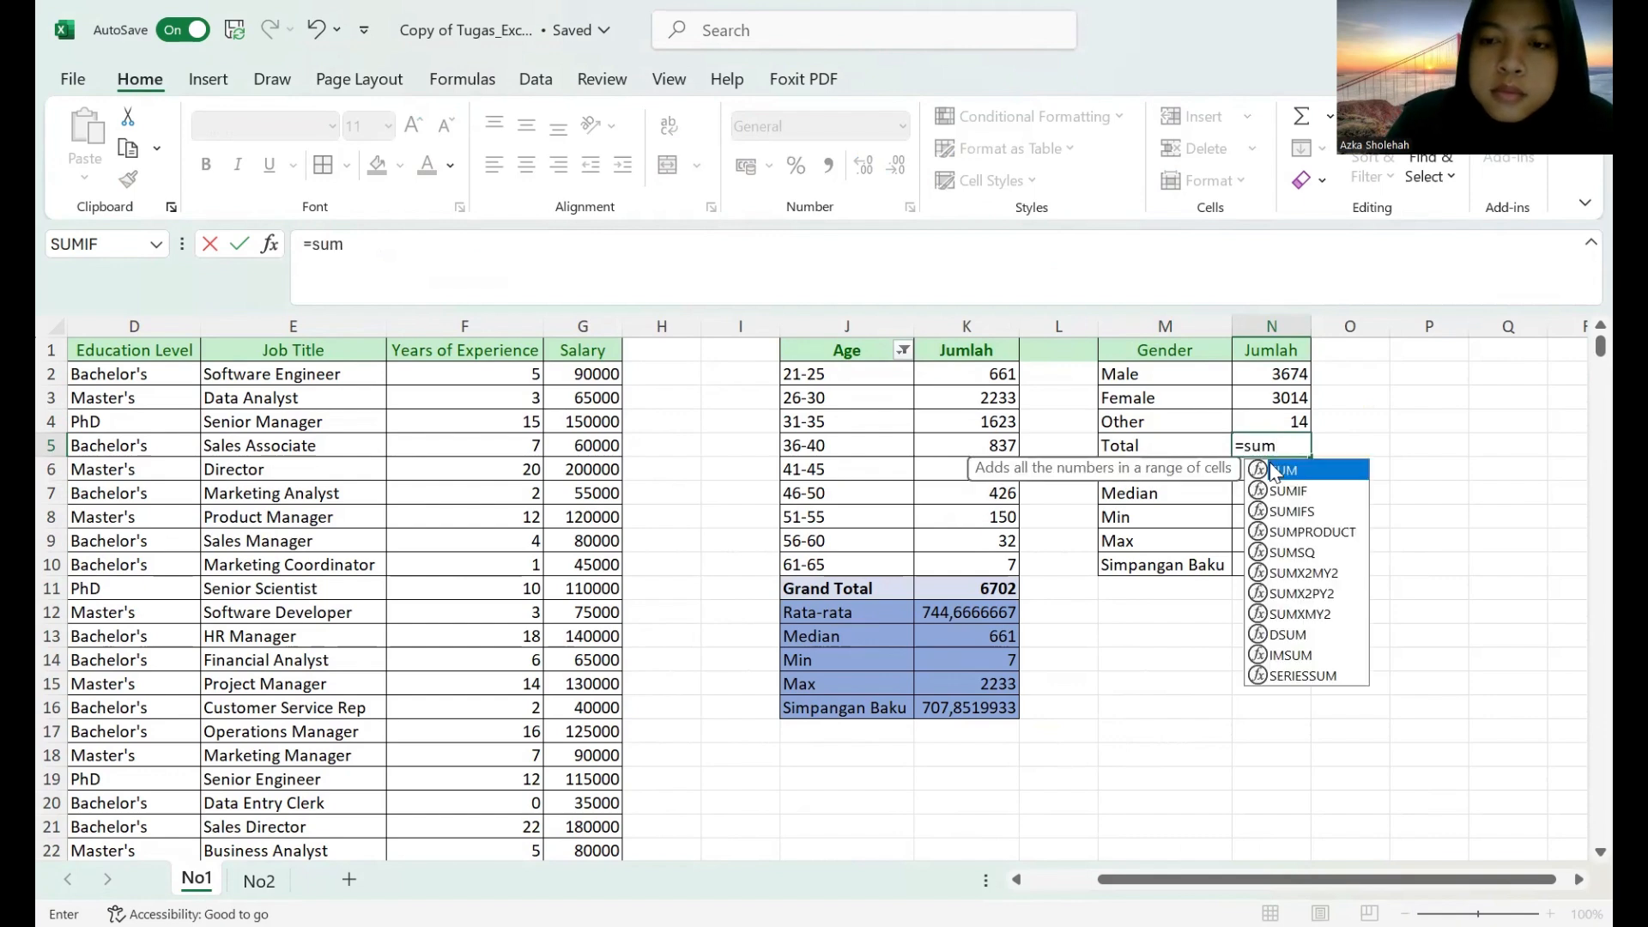
{"action": "type", "text": "("}
{"action": "left_click", "coordinate": [1157, 375]}
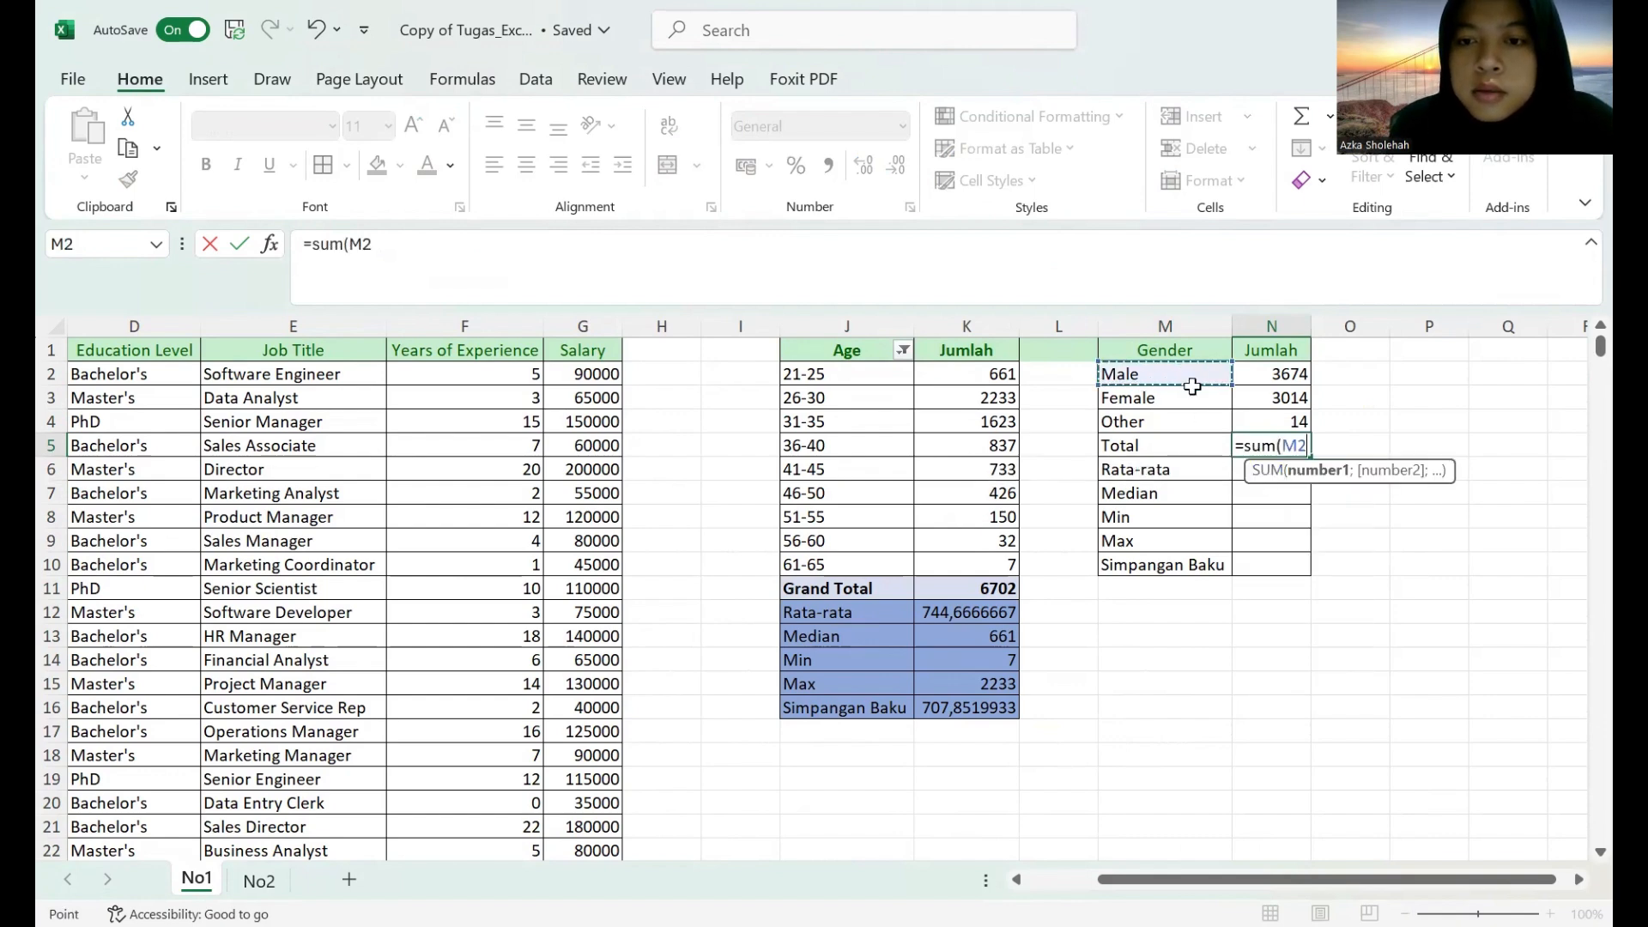
{"action": "left_click_drag", "start_coordinate": [1279, 423], "coordinate": [1134, 372]}
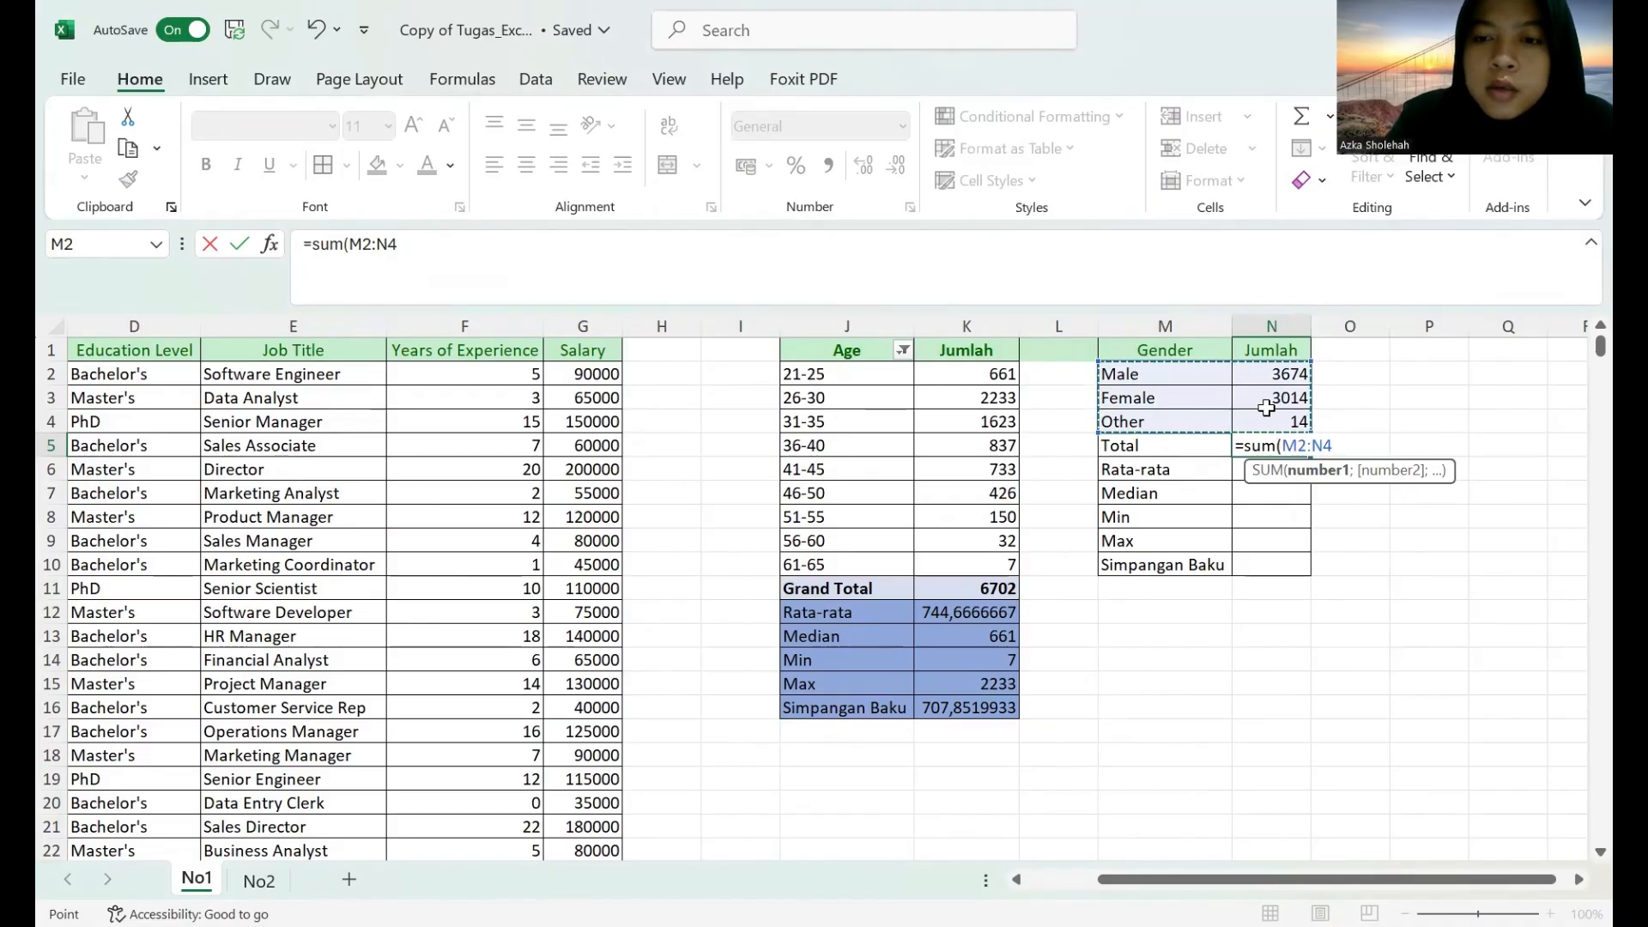
{"action": "key", "text": "Return"}
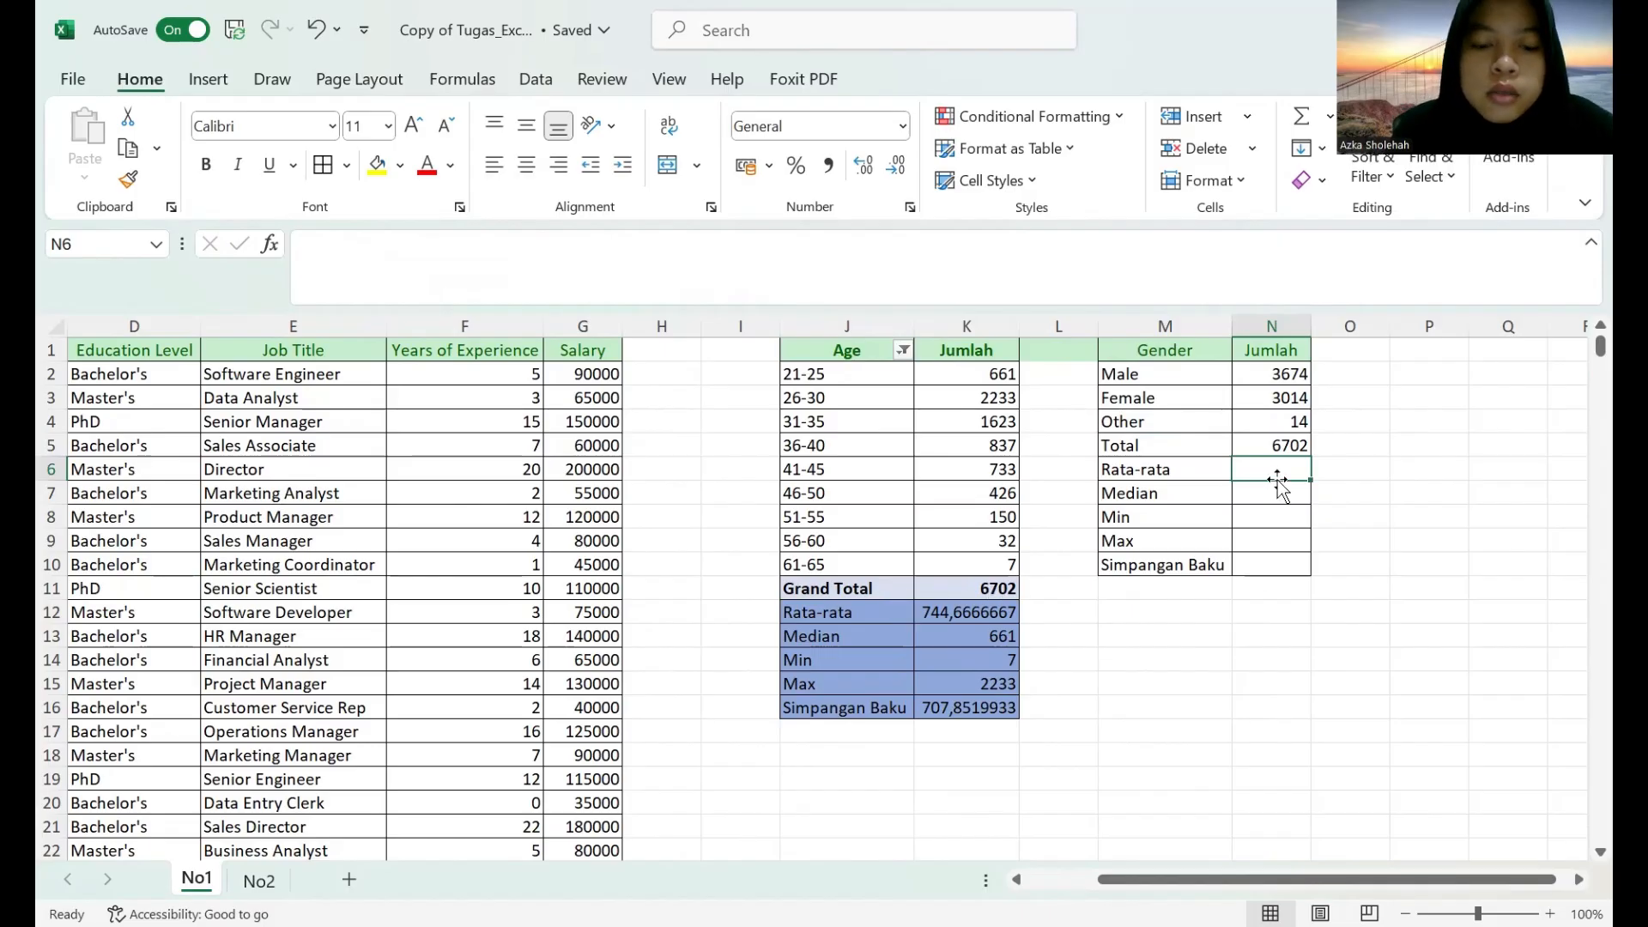
Calculate the Rata-rata value in N6 with an AVERAGE formula over M2:N4.
{"action": "type", "text": "="}
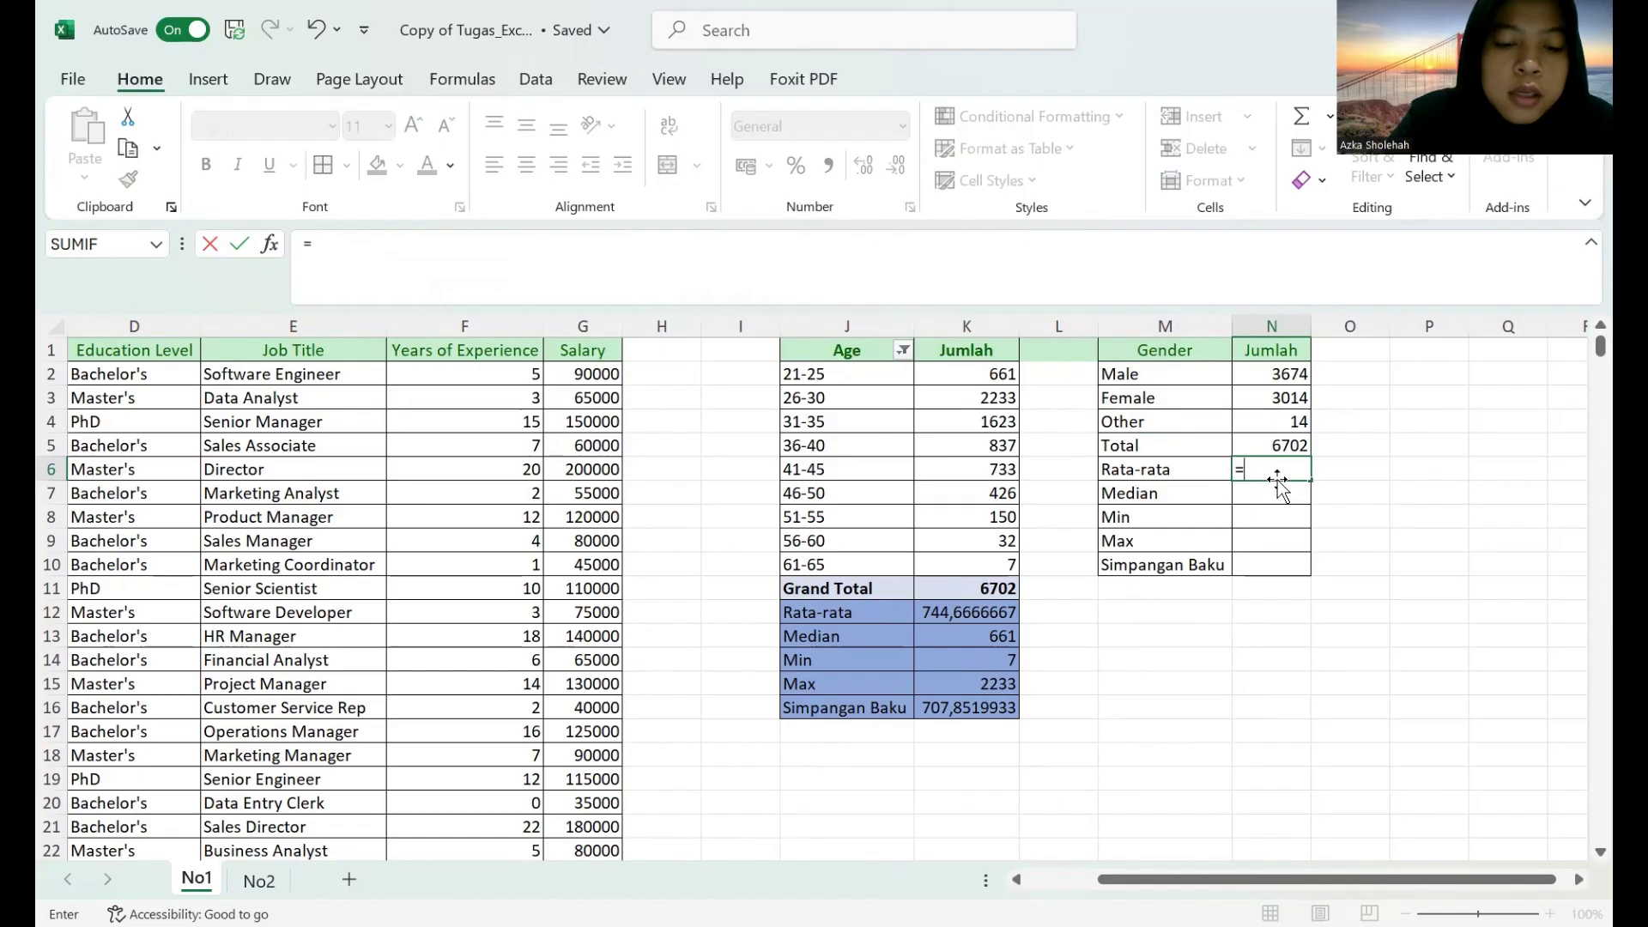
{"action": "type", "text": "average"}
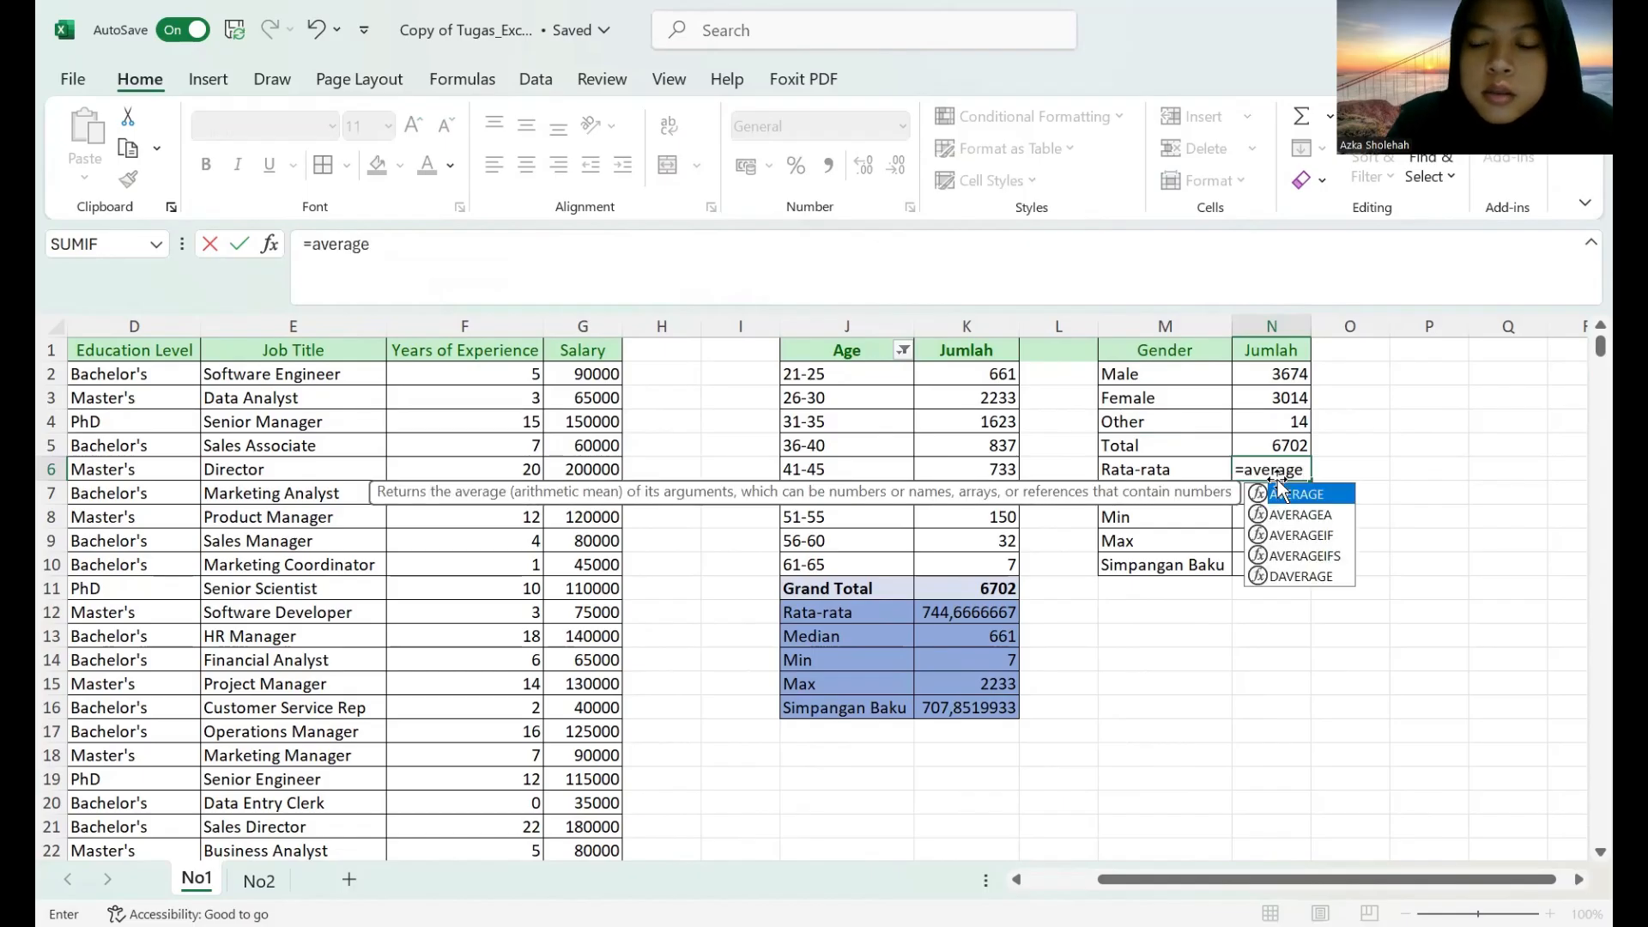
{"action": "type", "text": "("}
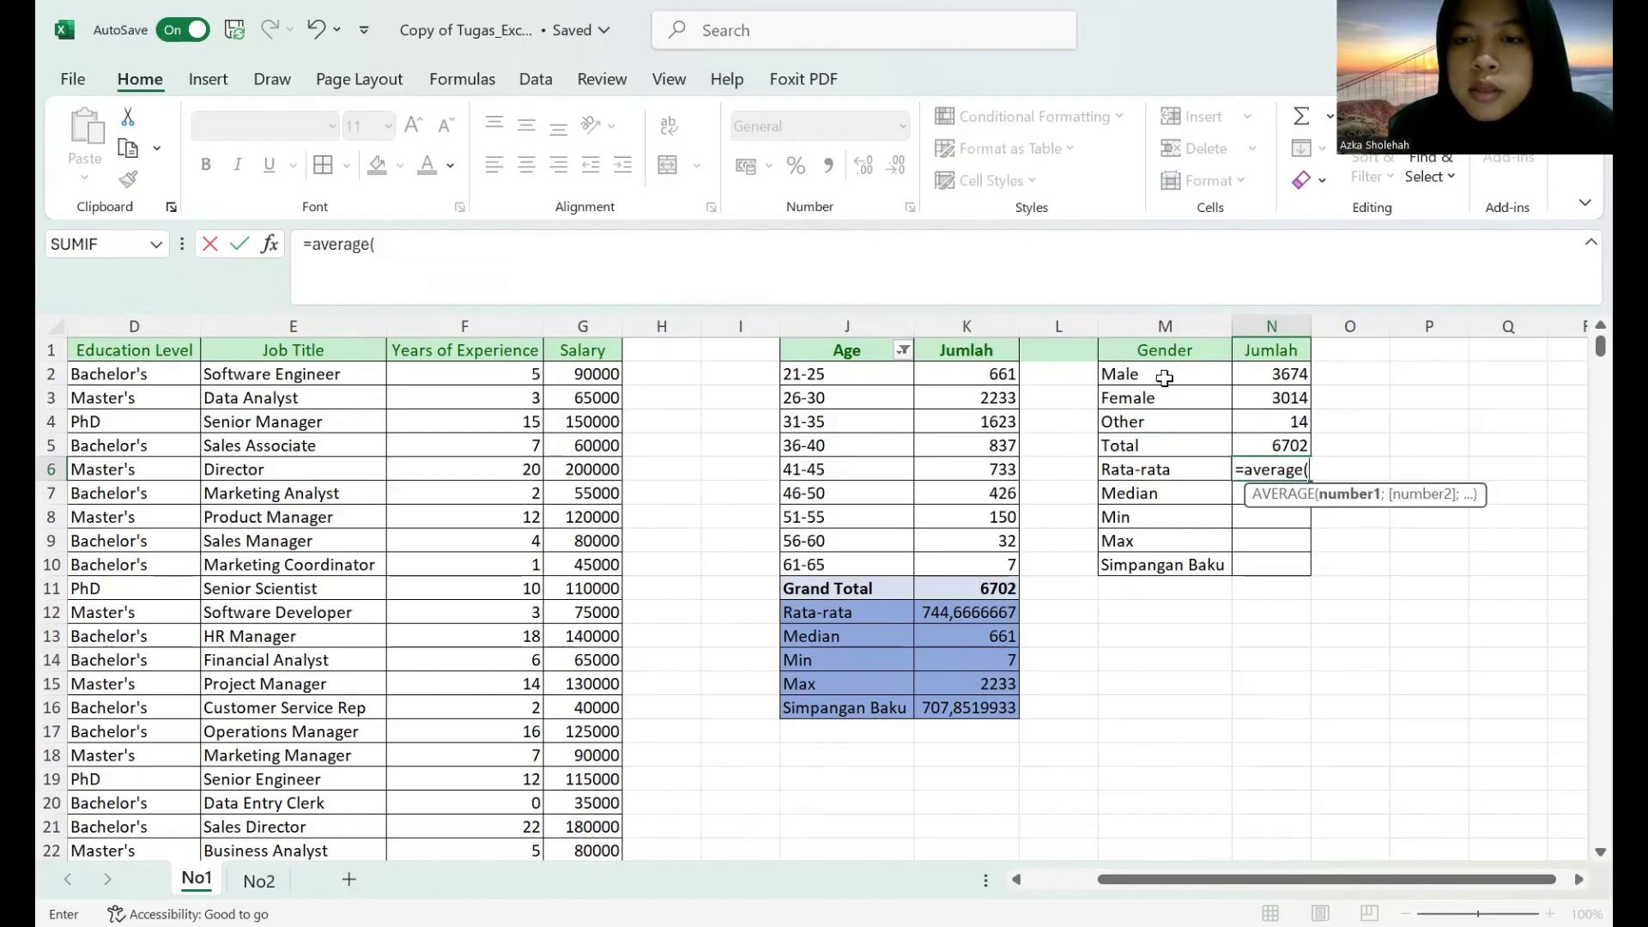
{"action": "left_click_drag", "start_coordinate": [1116, 373], "coordinate": [1271, 429]}
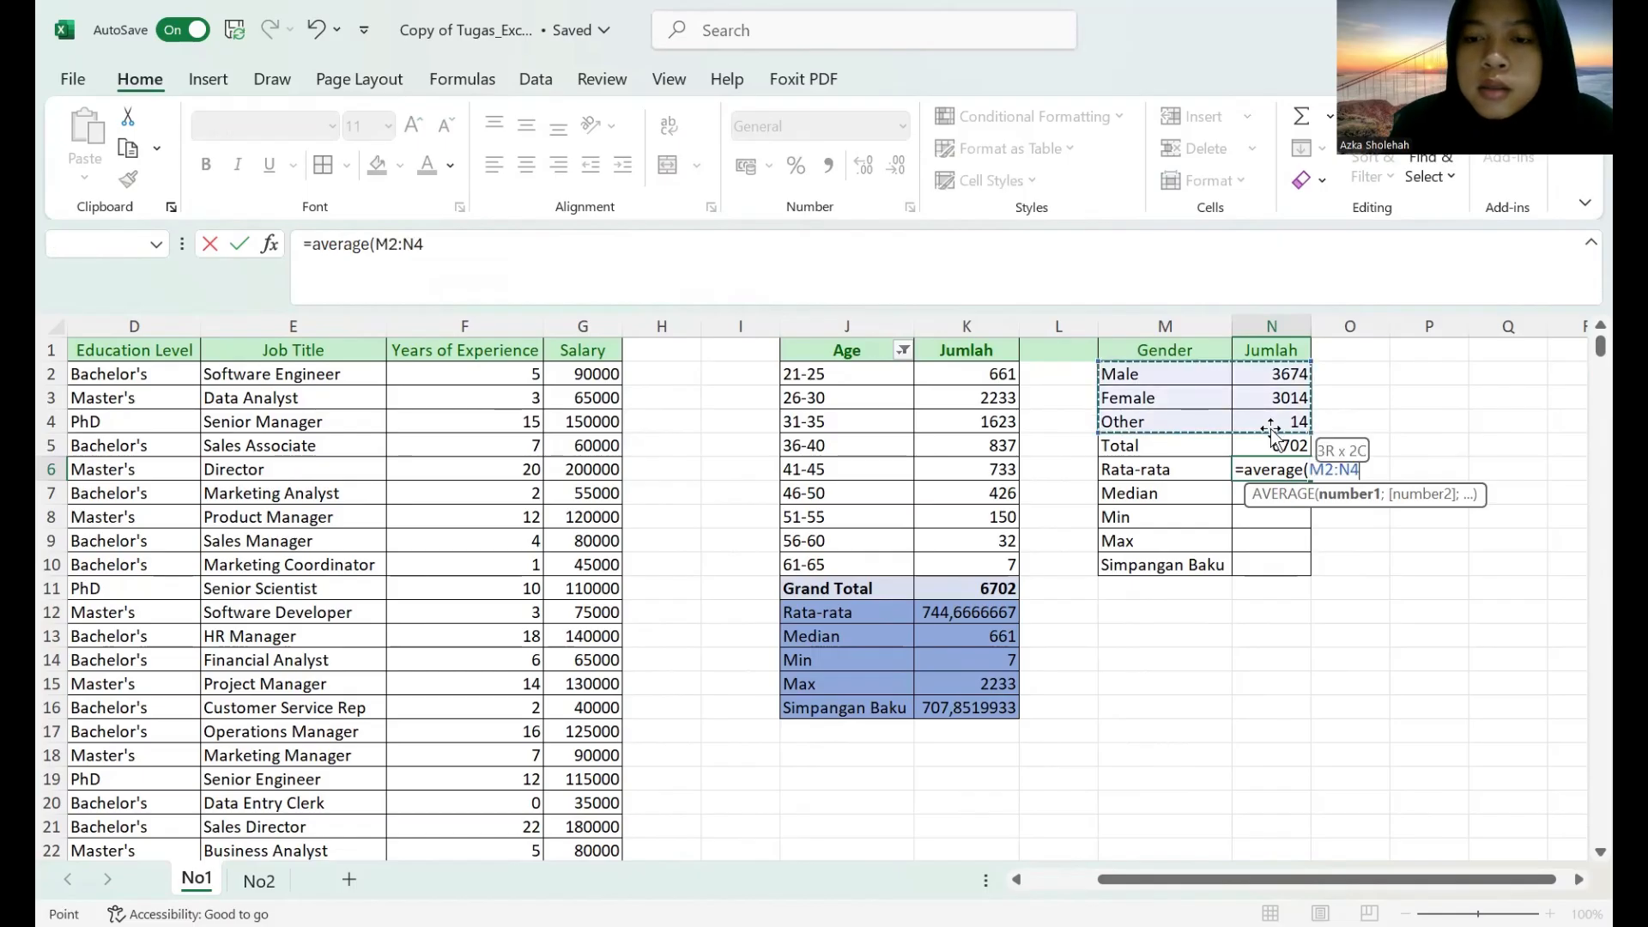
{"action": "key", "text": "Return"}
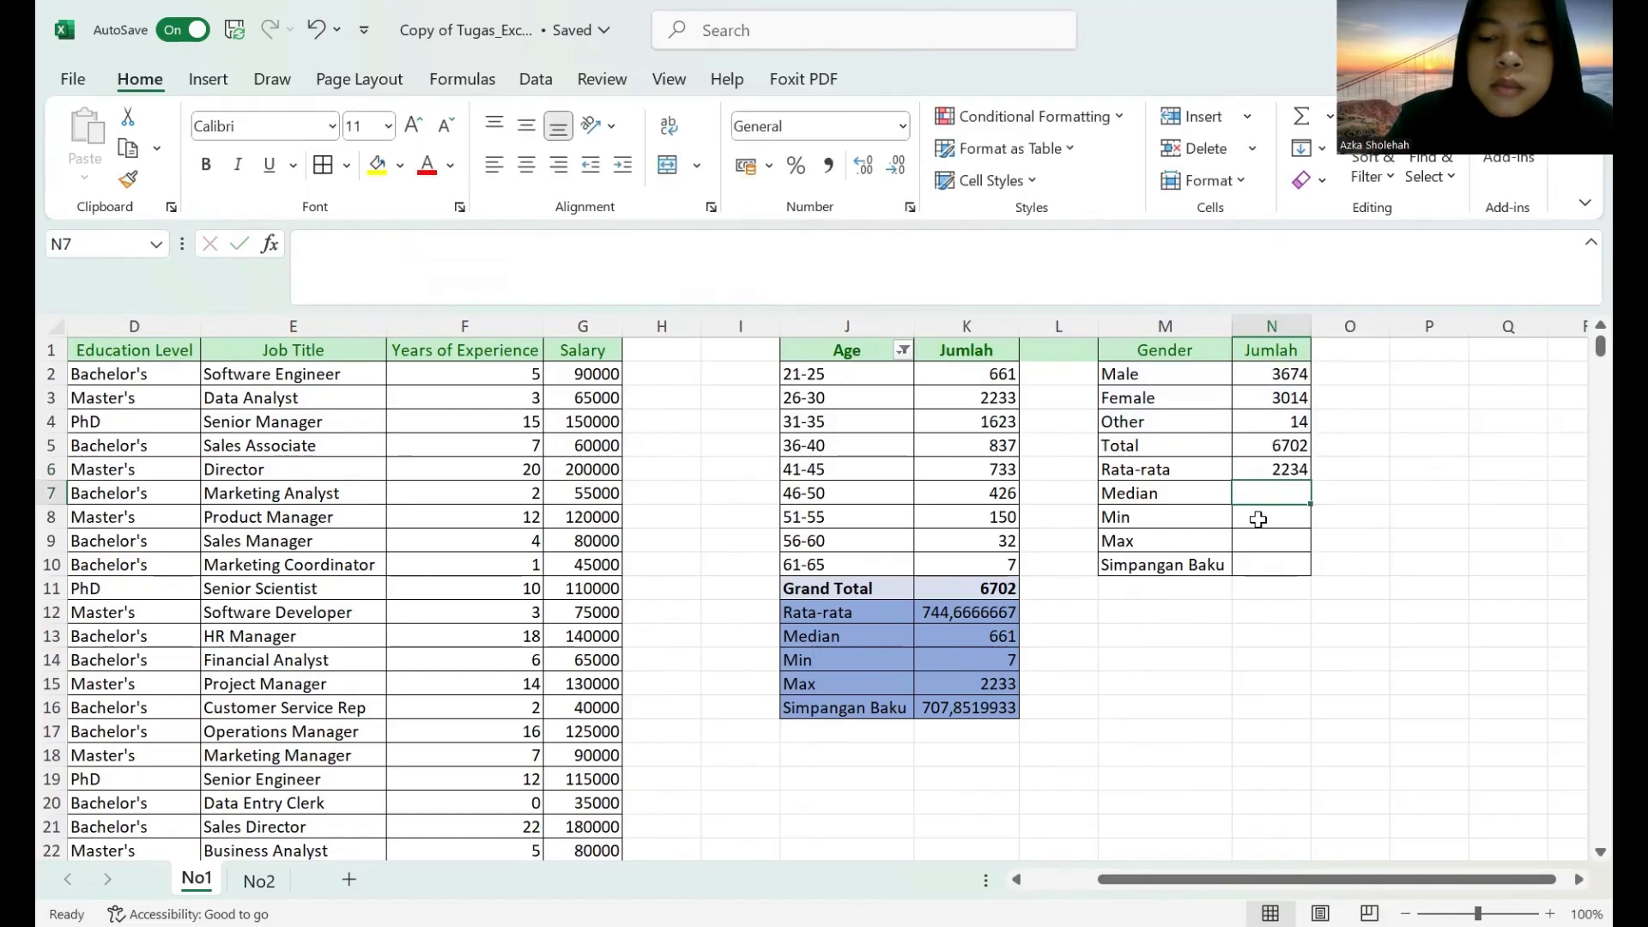
Calculate the gender table's Median in N7 with a MEDIAN formula over M2:N4.
{"action": "type", "text": "="}
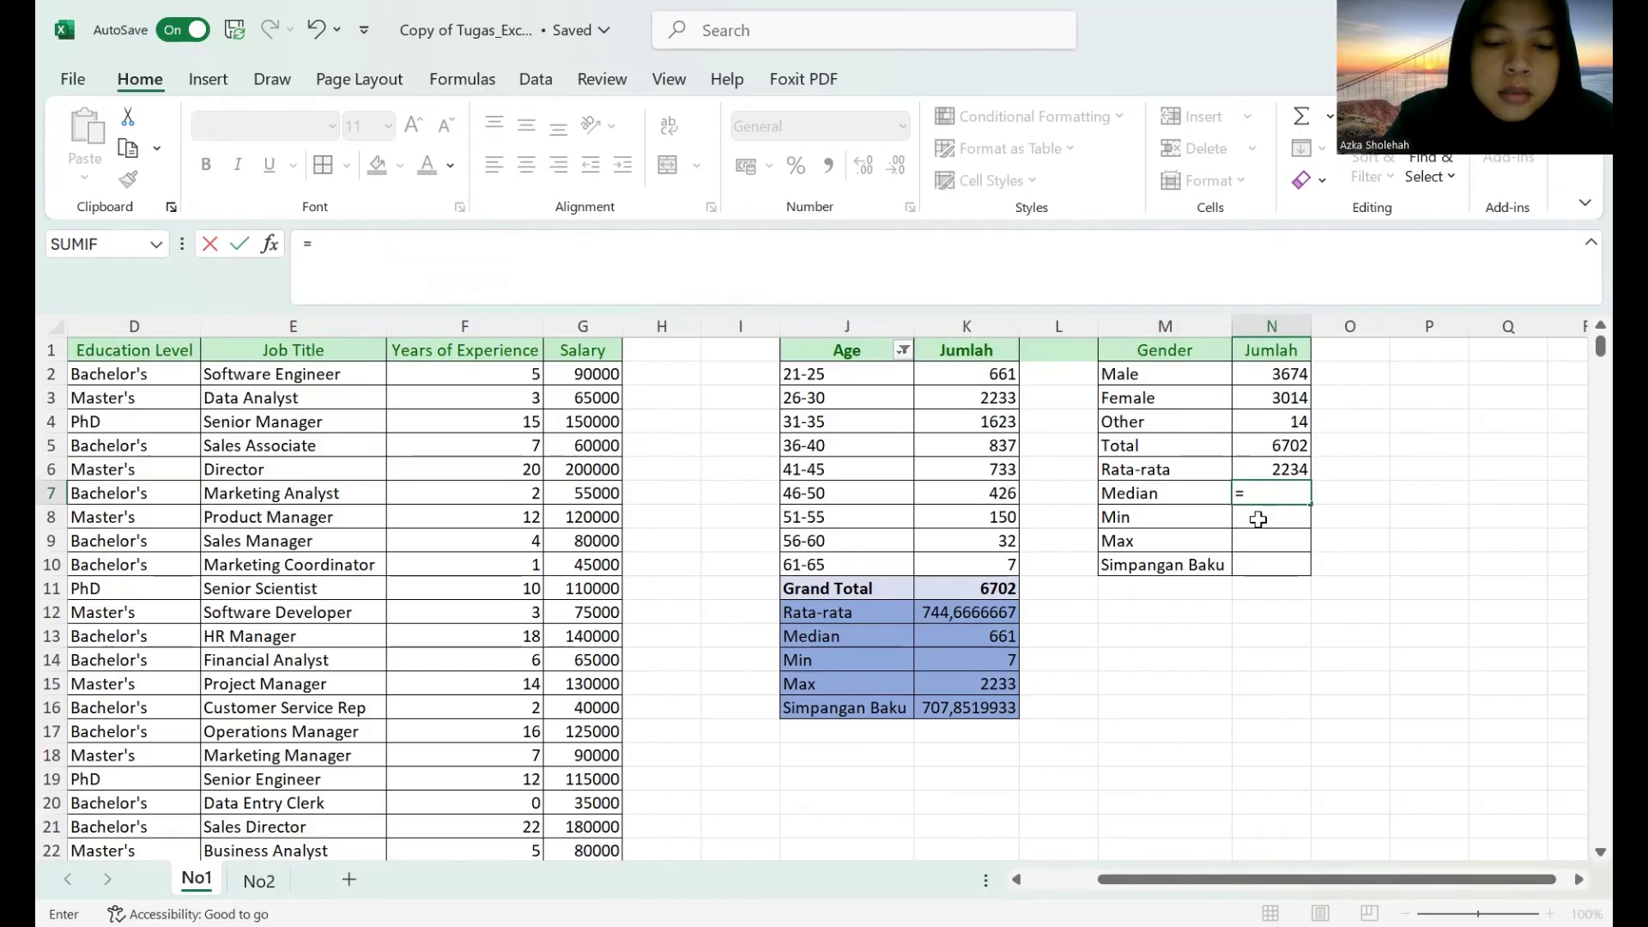
{"action": "type", "text": "median"}
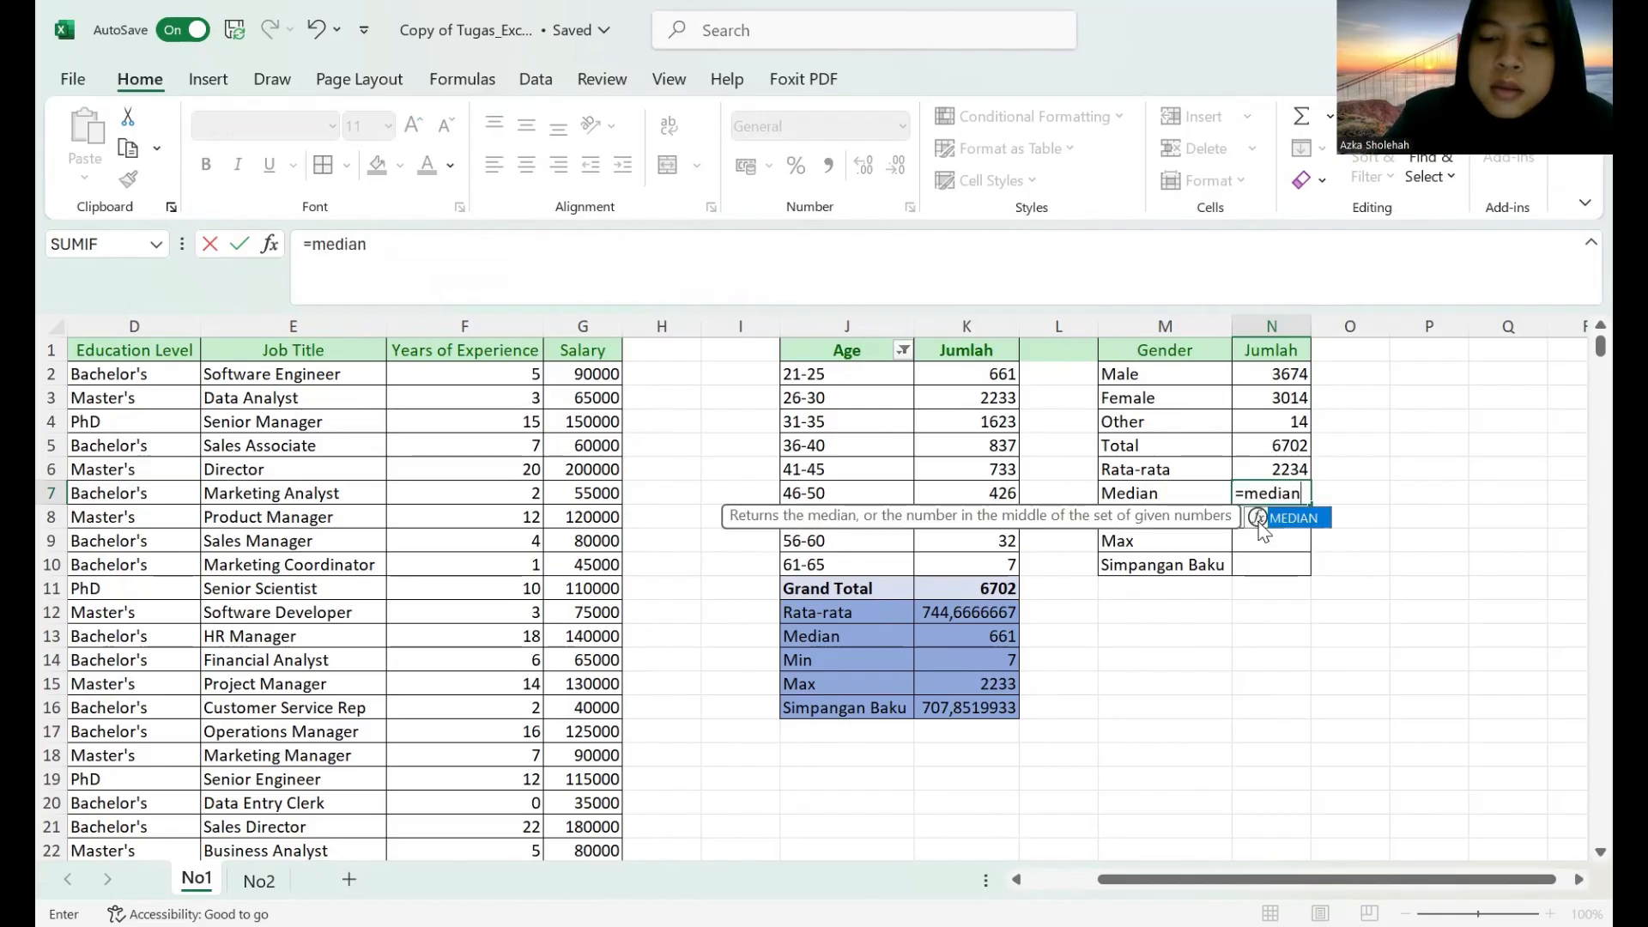
{"action": "type", "text": "("}
{"action": "left_click", "coordinate": [1150, 378]}
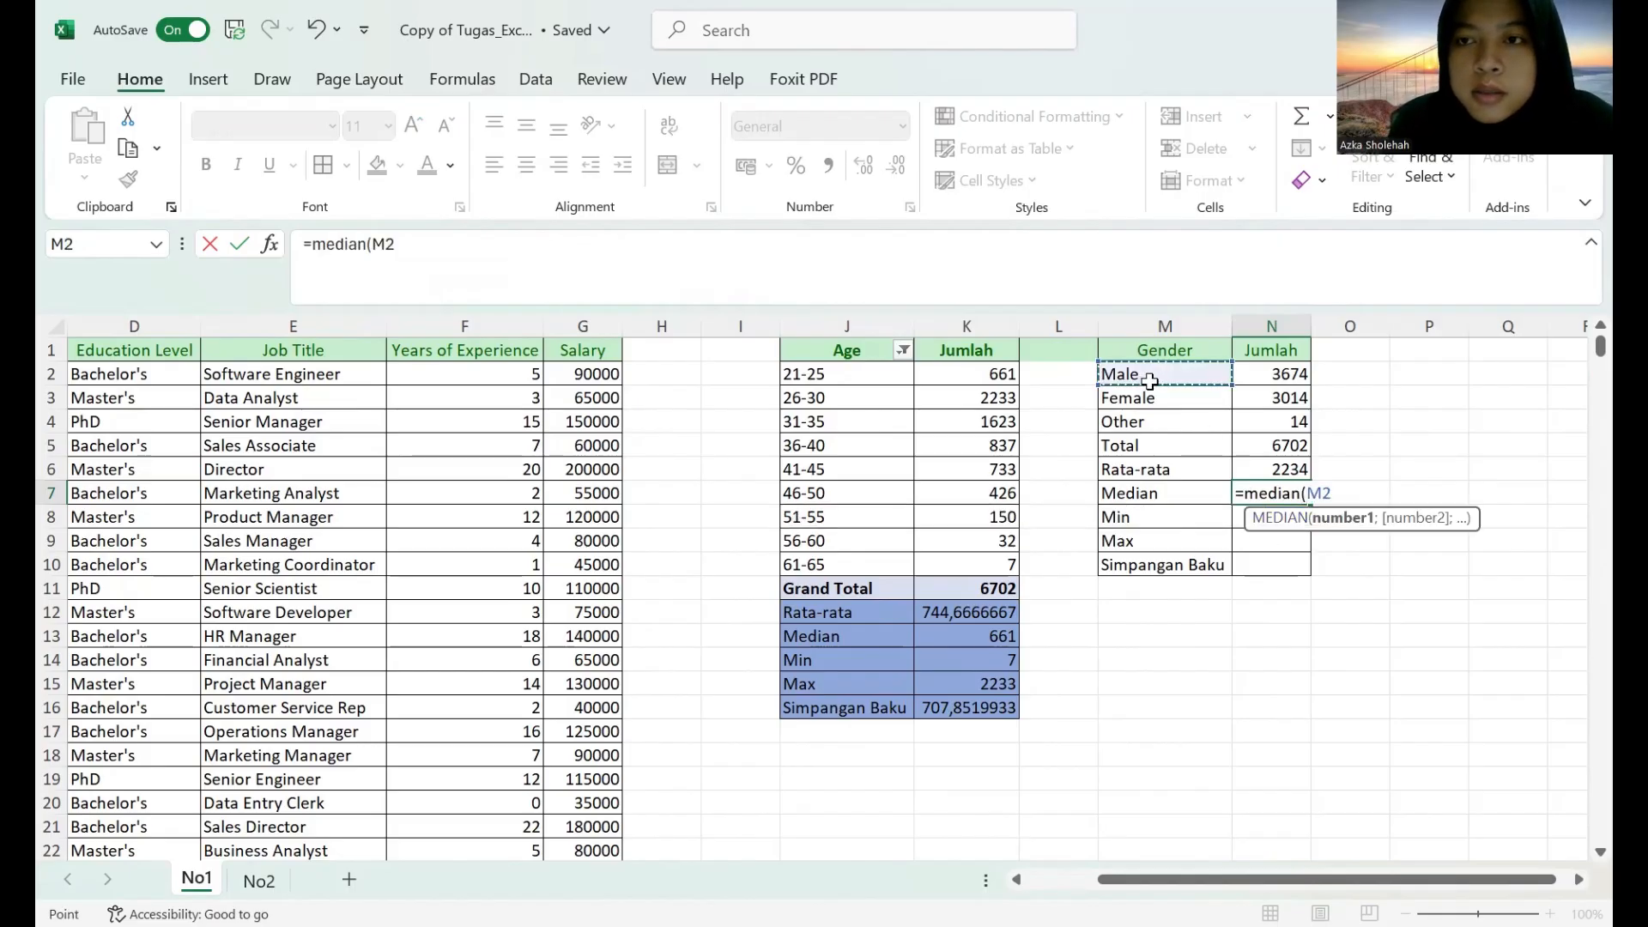
{"action": "left_click", "coordinate": [1285, 424], "text": "shift"}
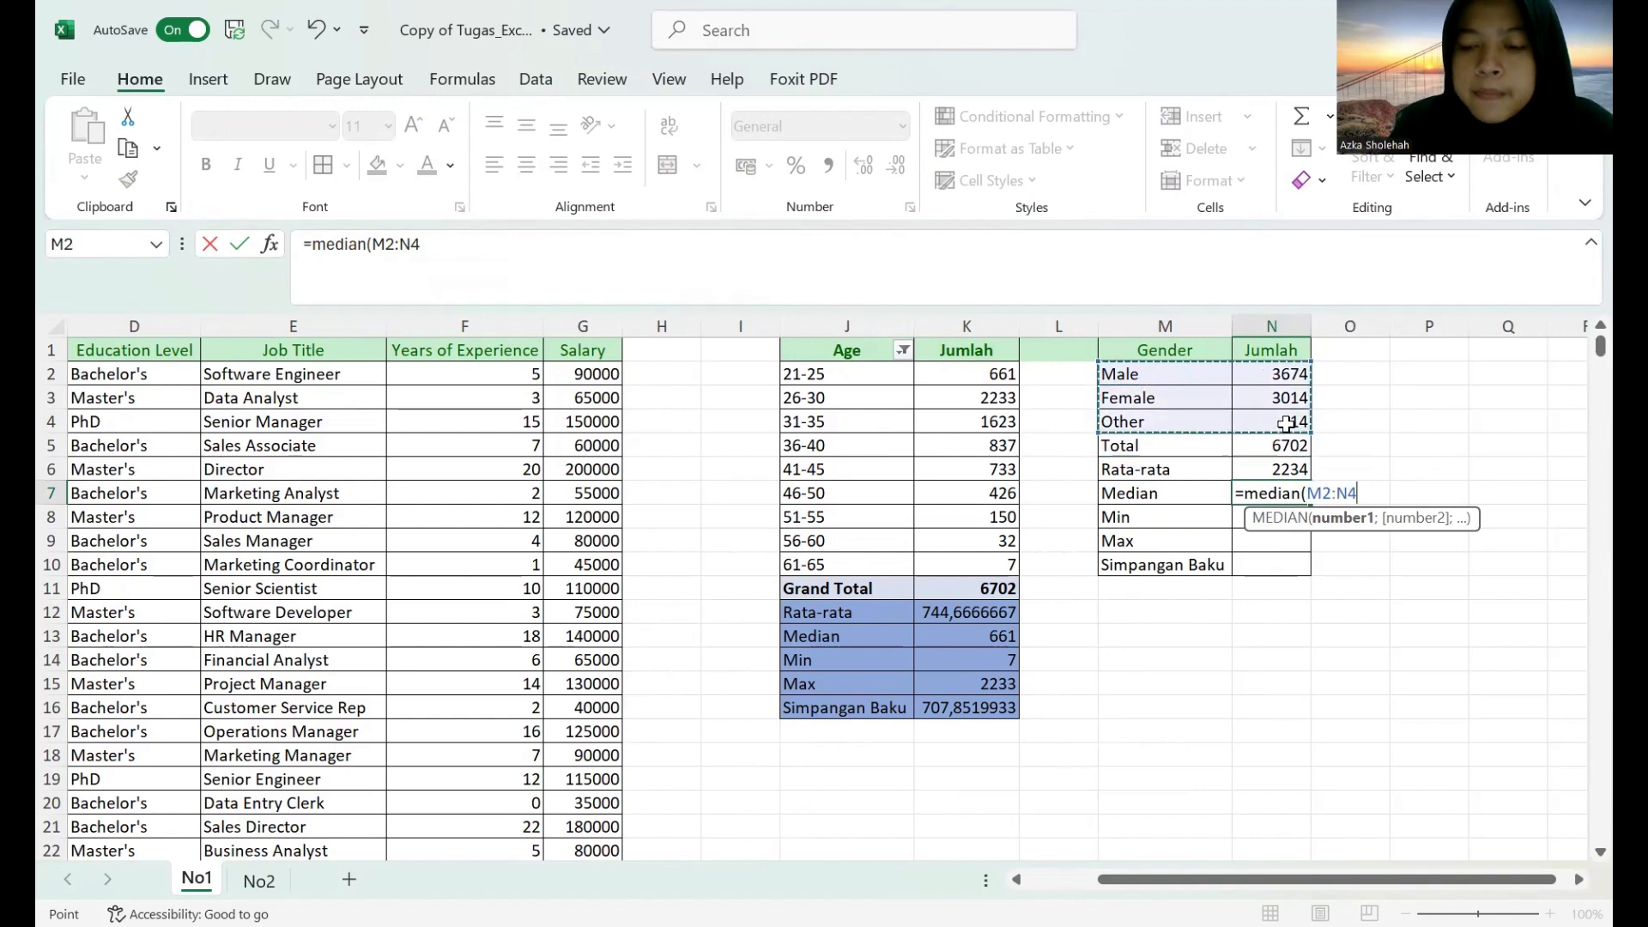
{"action": "key", "text": "Return"}
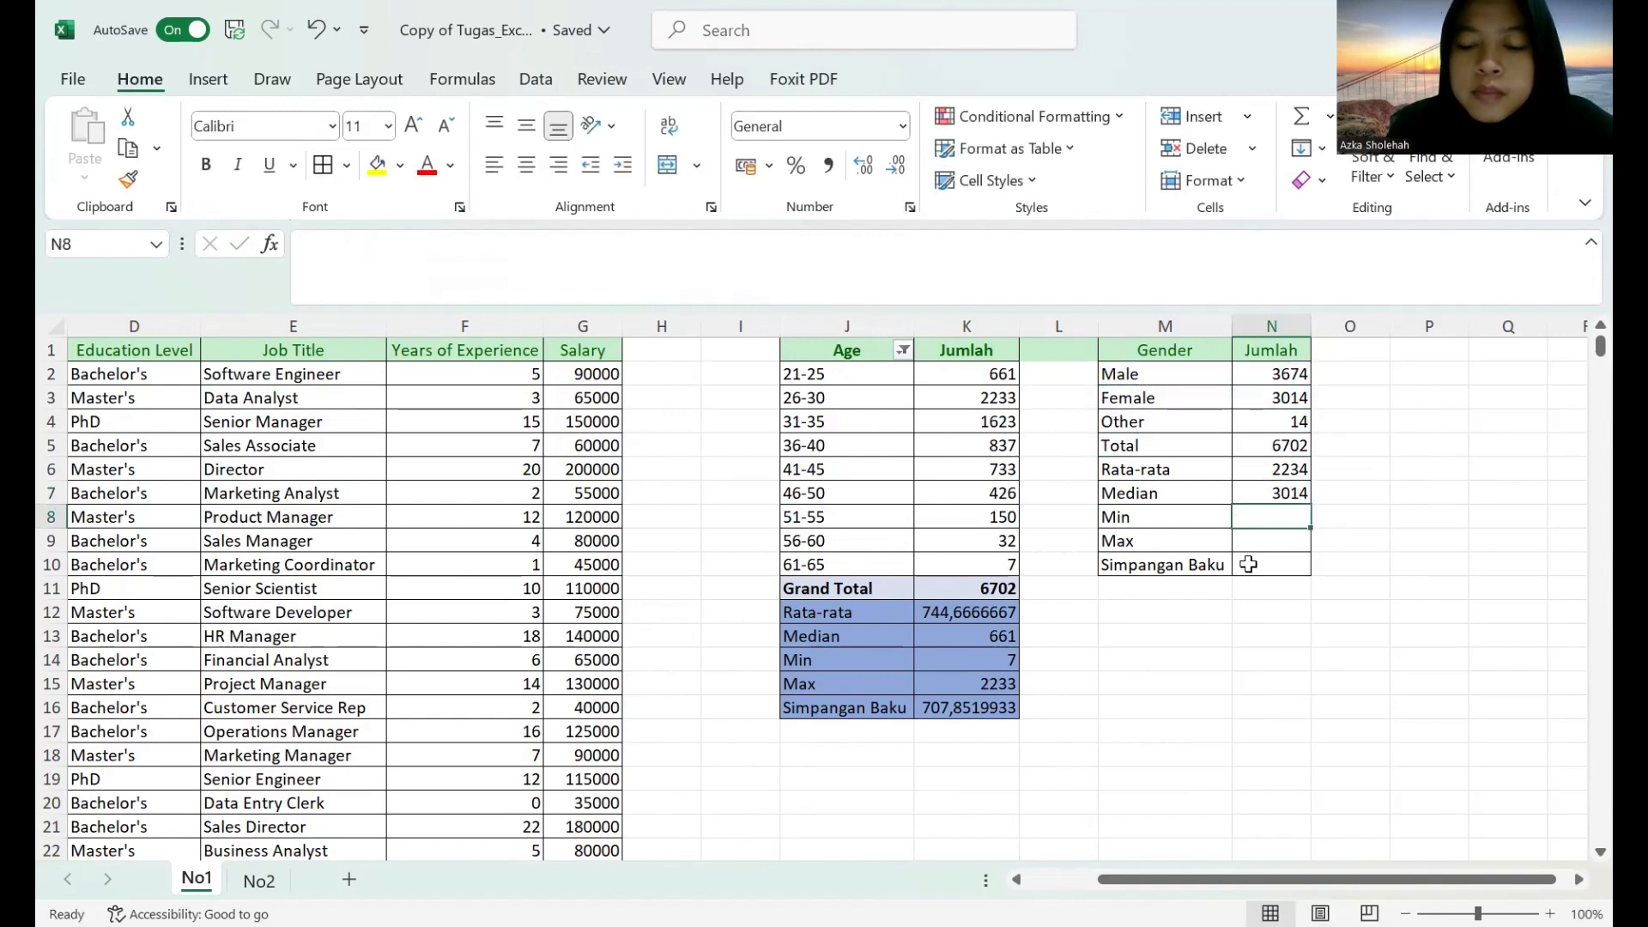
Calculate the Min value in N8 with a MIN formula over the Male, Female and Other rows.
{"action": "type", "text": "="}
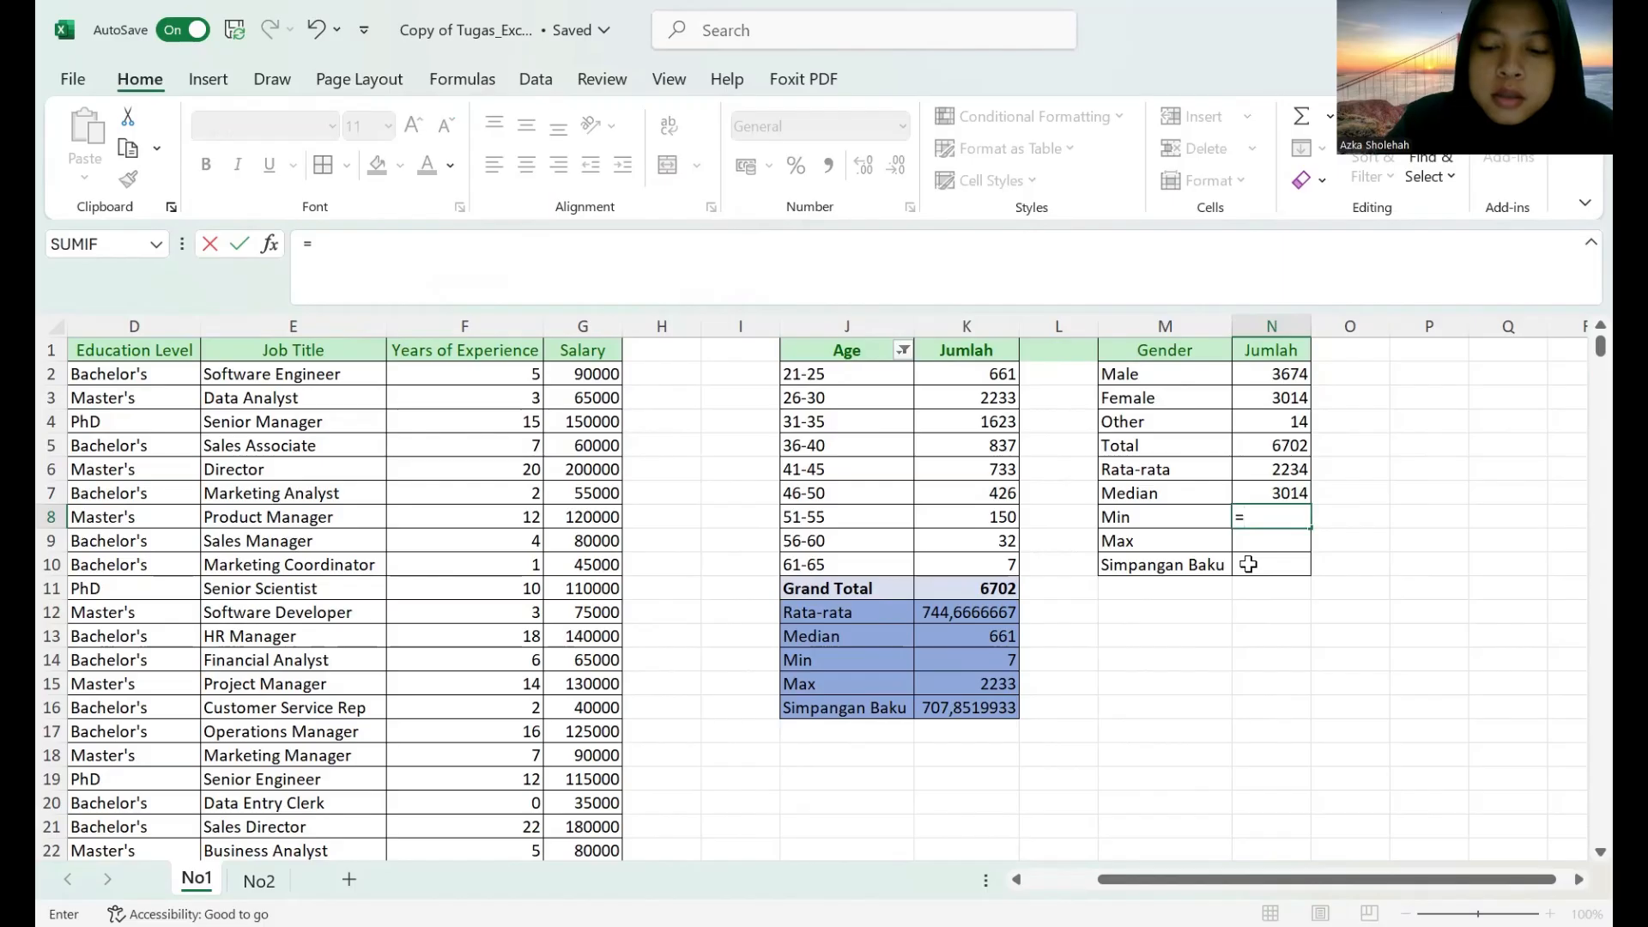
{"action": "type", "text": "min("}
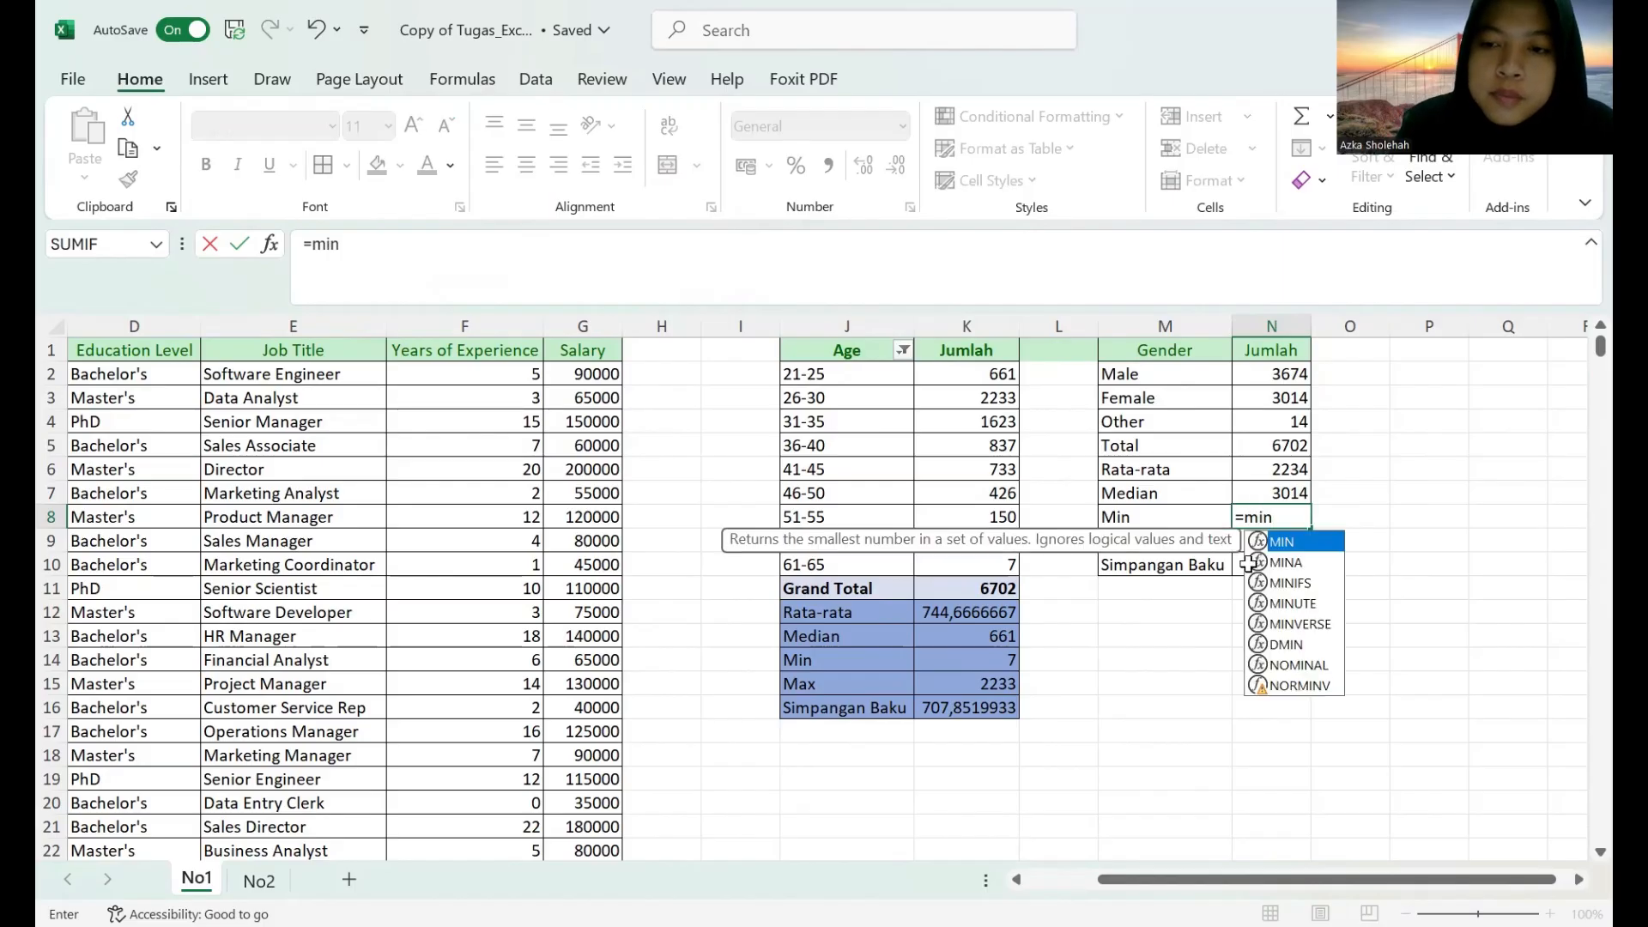
{"action": "left_click", "coordinate": [1172, 377]}
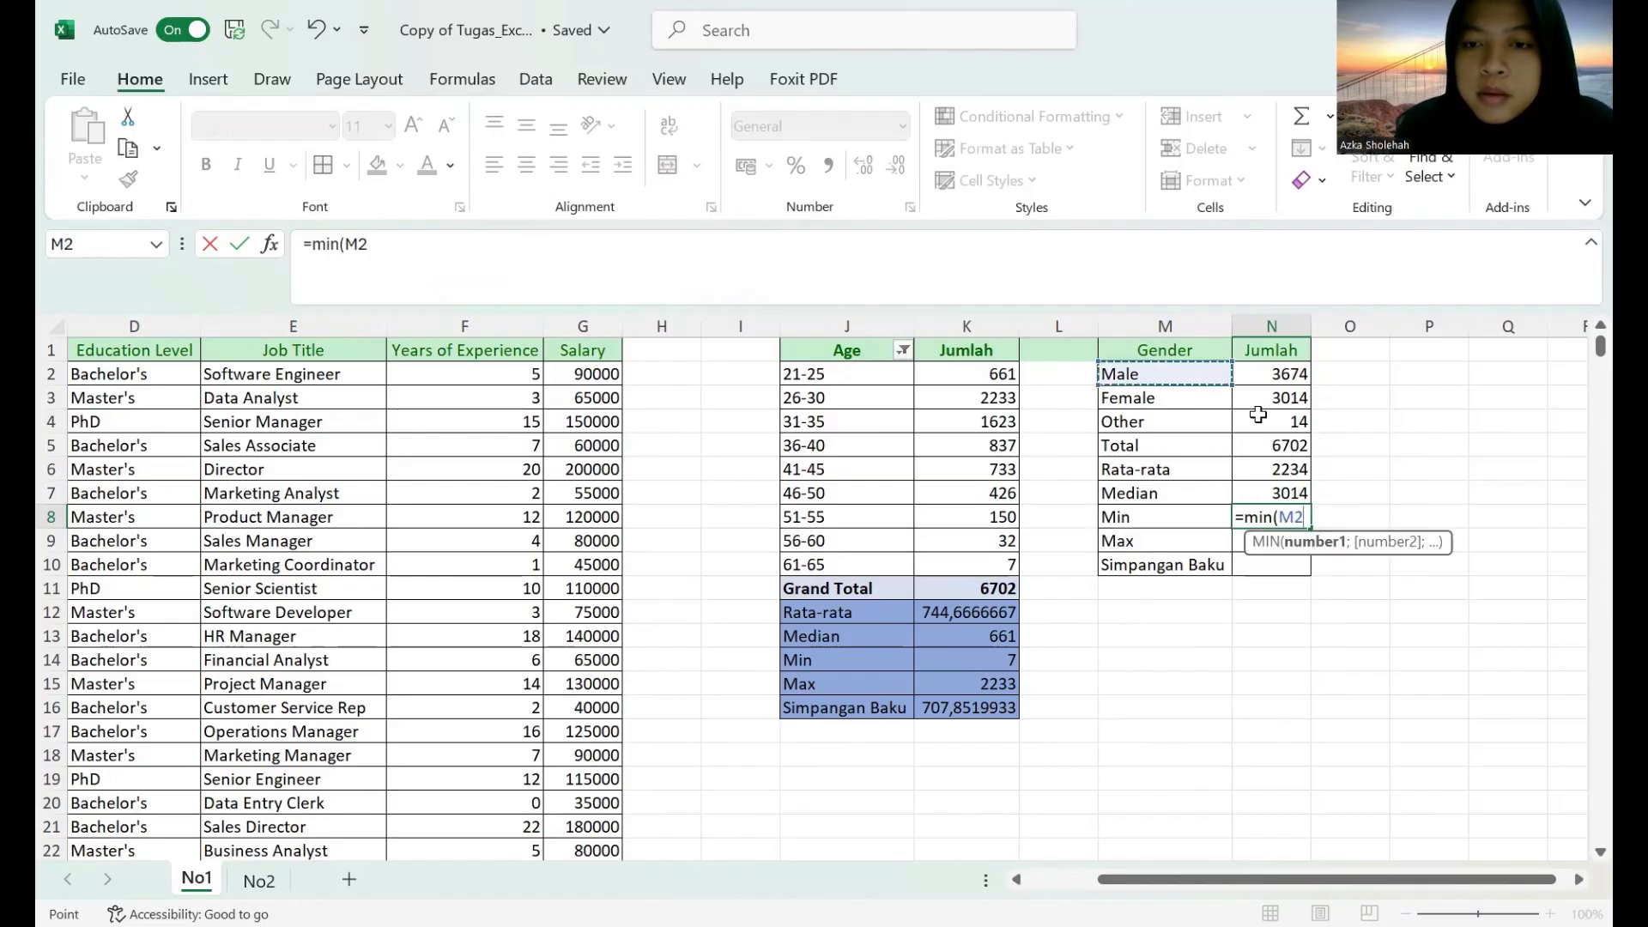
{"action": "left_click_drag", "start_coordinate": [1172, 378], "coordinate": [1262, 417]}
{"action": "key", "text": "Return"}
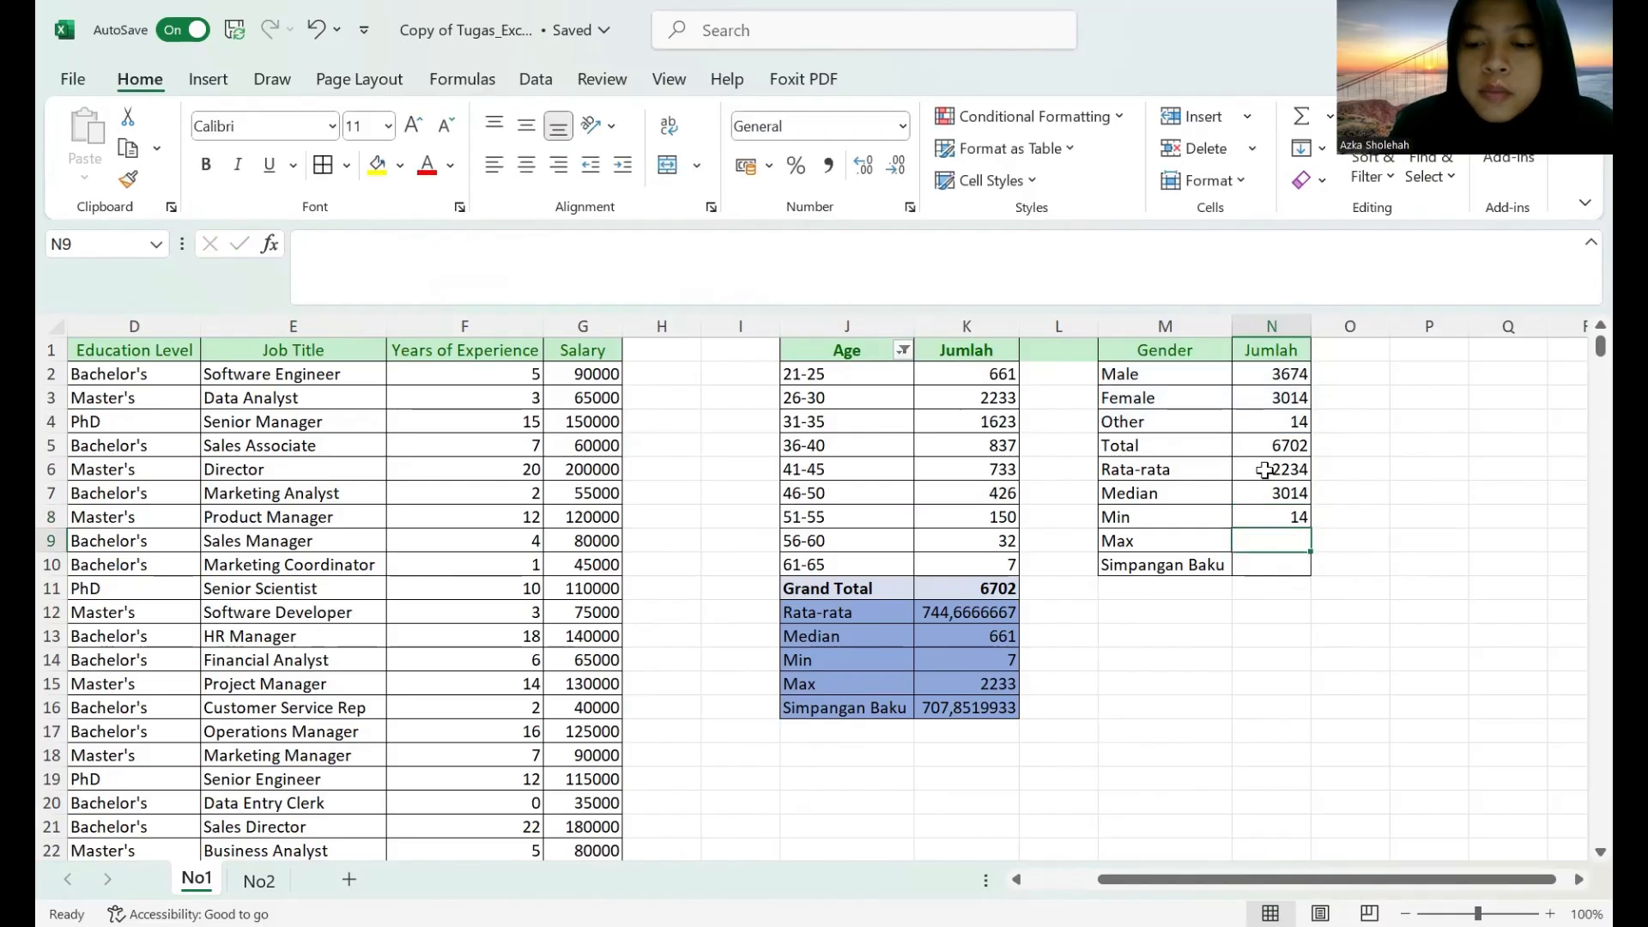
Calculate the Max value in N9 with a MAX formula over the Male, Female and Other rows.
{"action": "type", "text": "="}
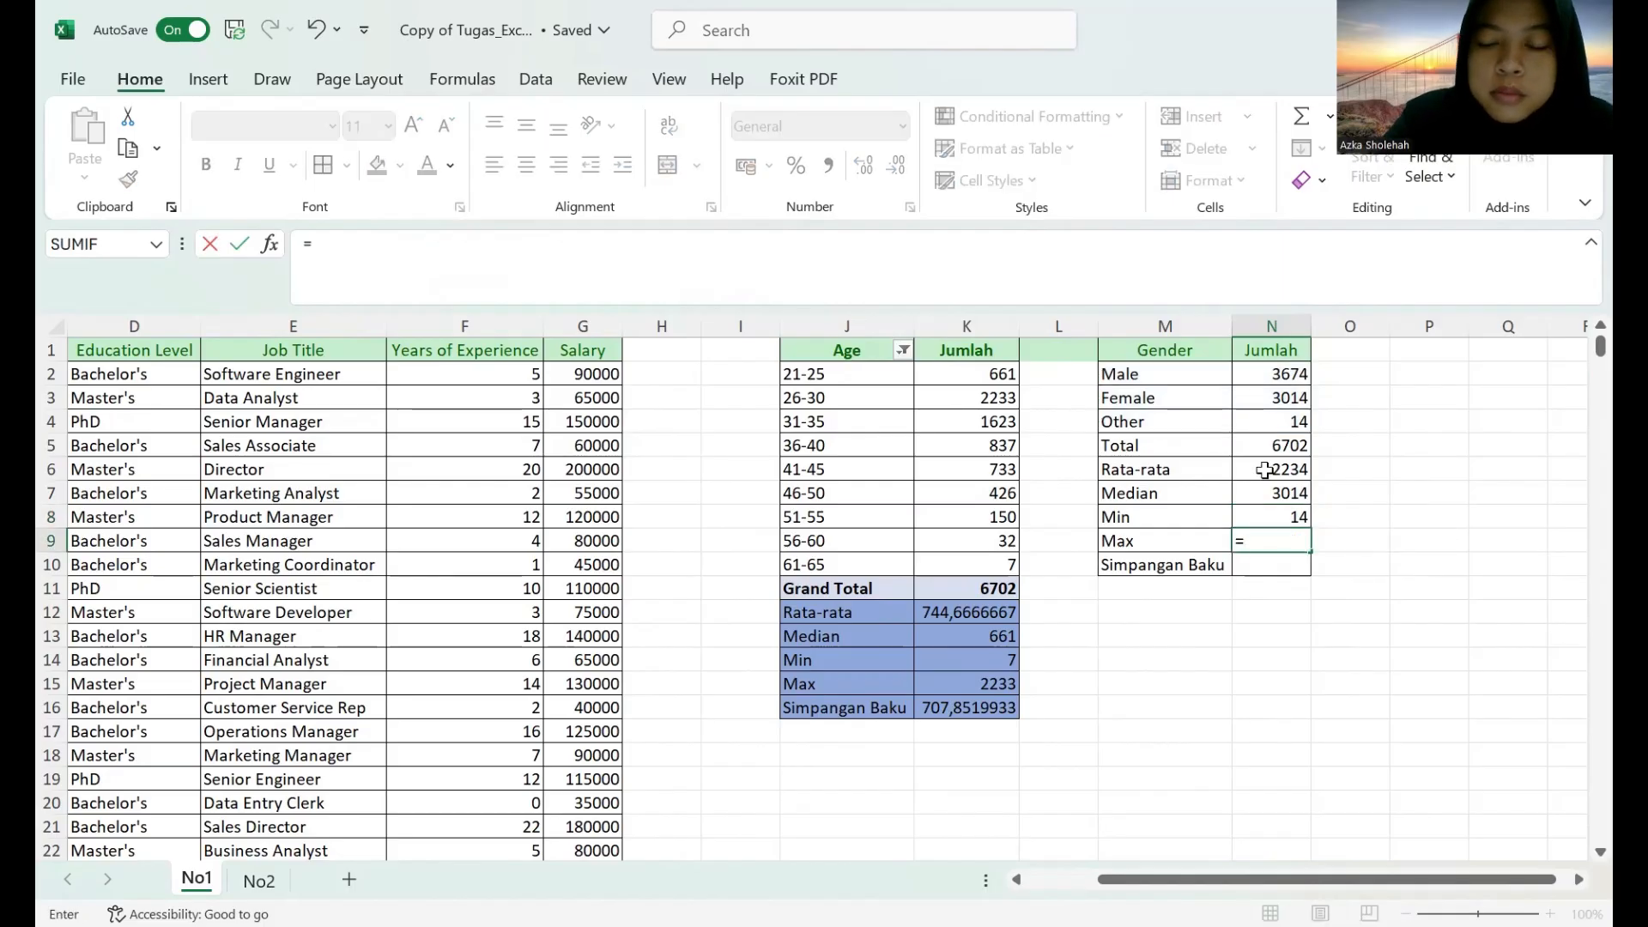
{"action": "type", "text": "max("}
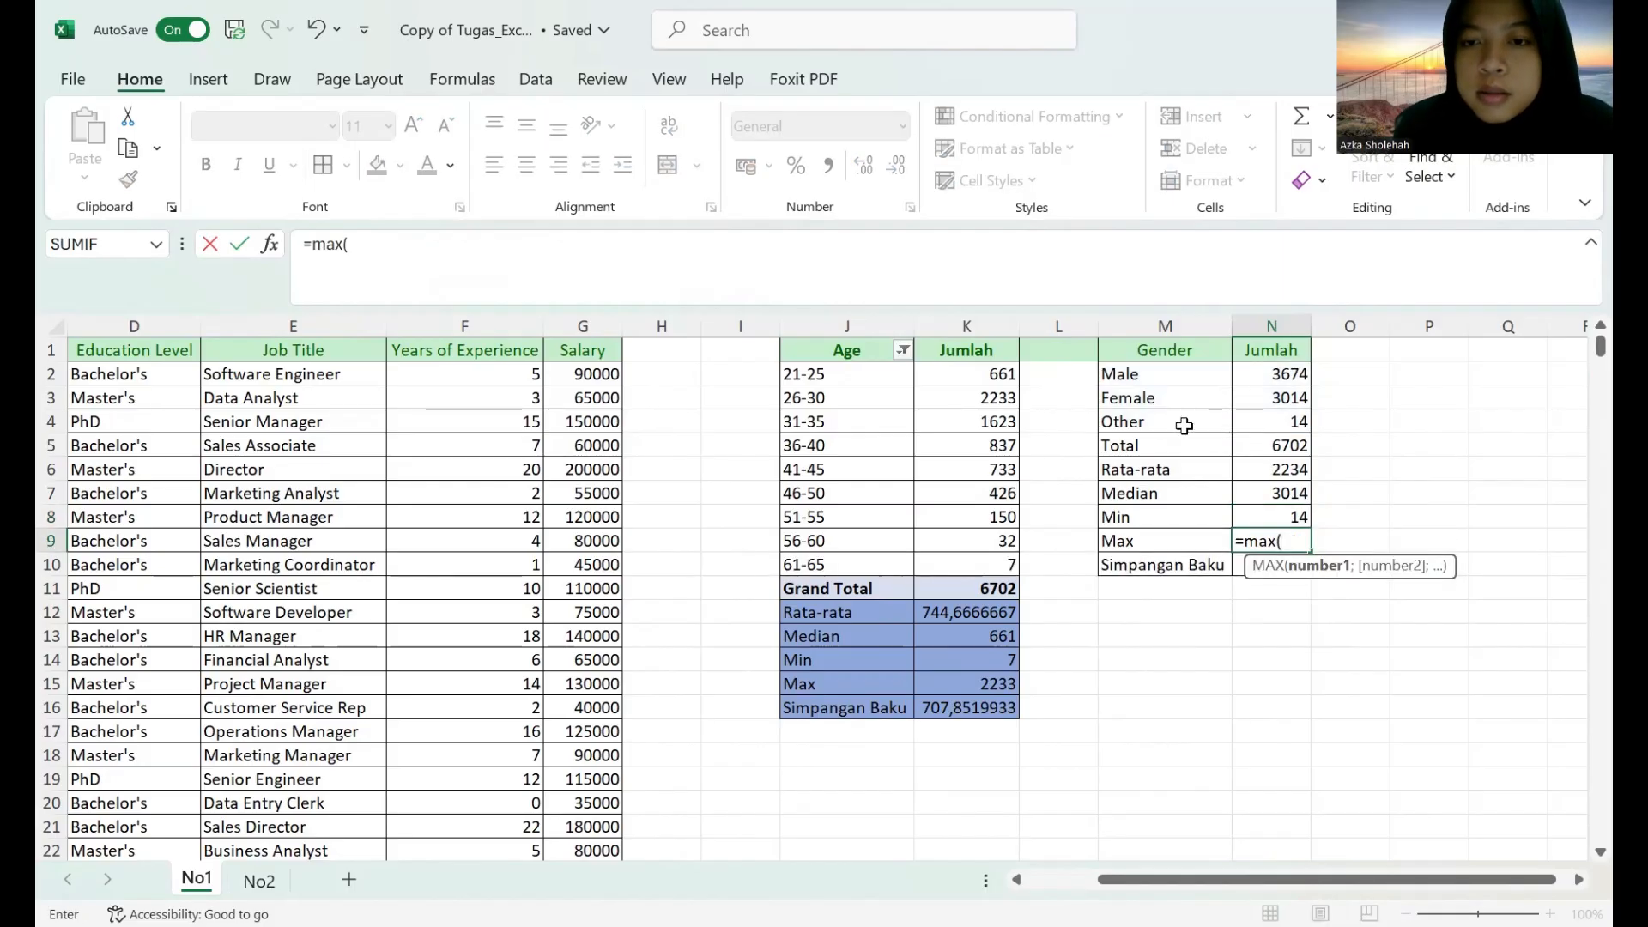
{"action": "left_click", "coordinate": [1176, 378]}
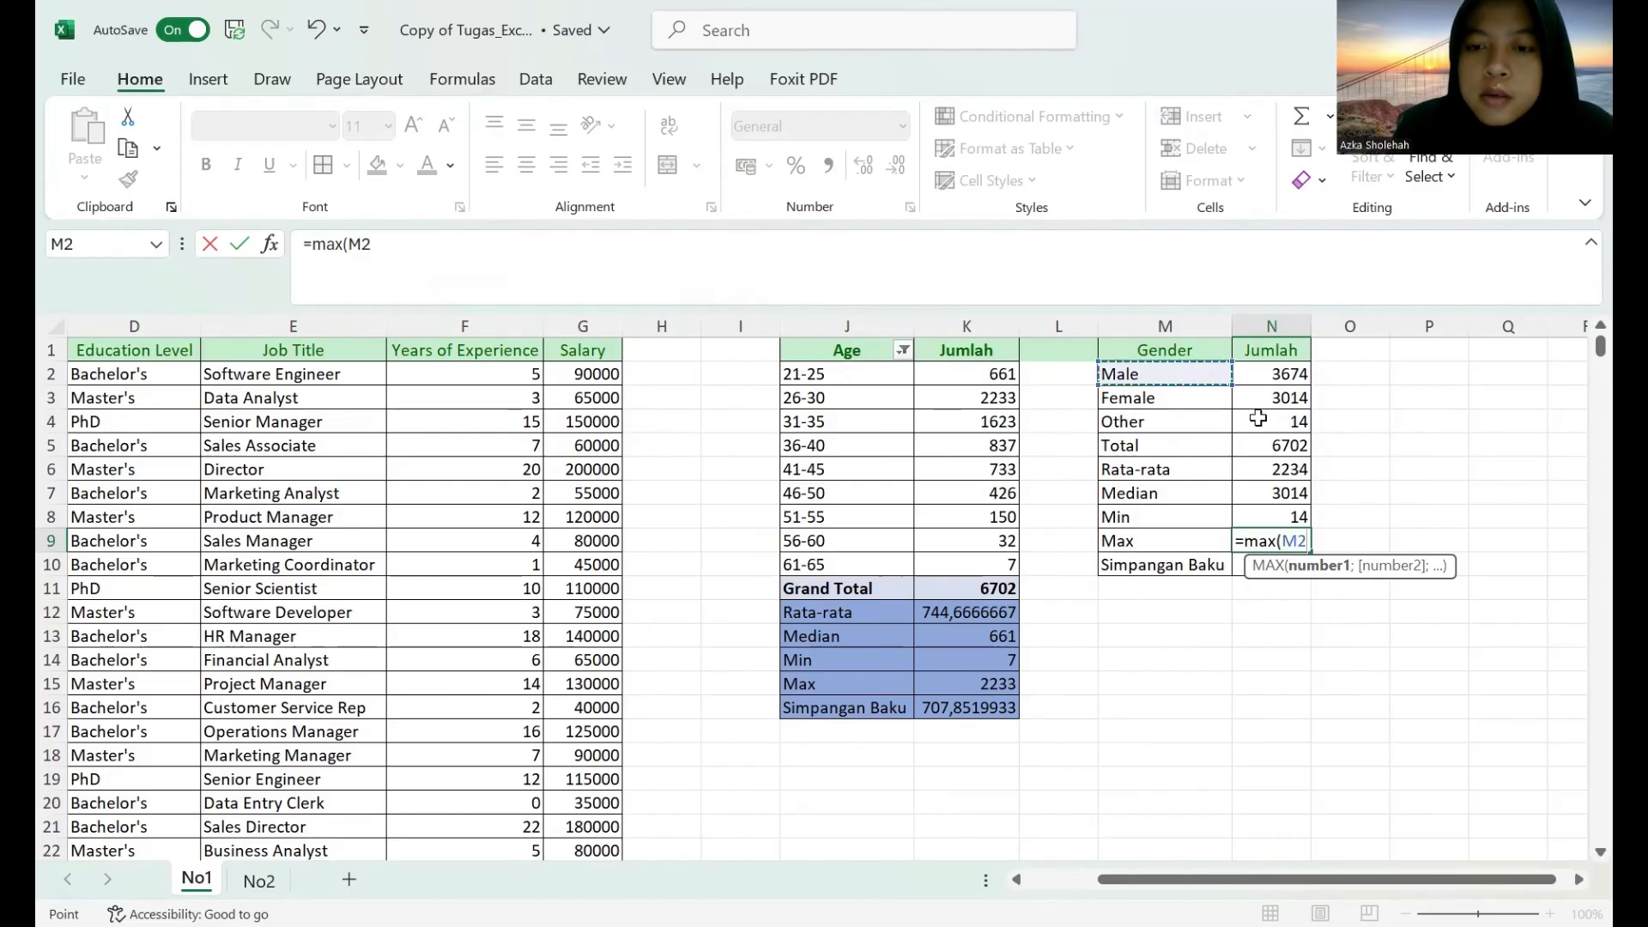
{"action": "key", "text": "Return"}
Calculate the Simpangan Baku value in N10 with a STDEV.P formula over M2:N4.
{"action": "type", "text": "="}
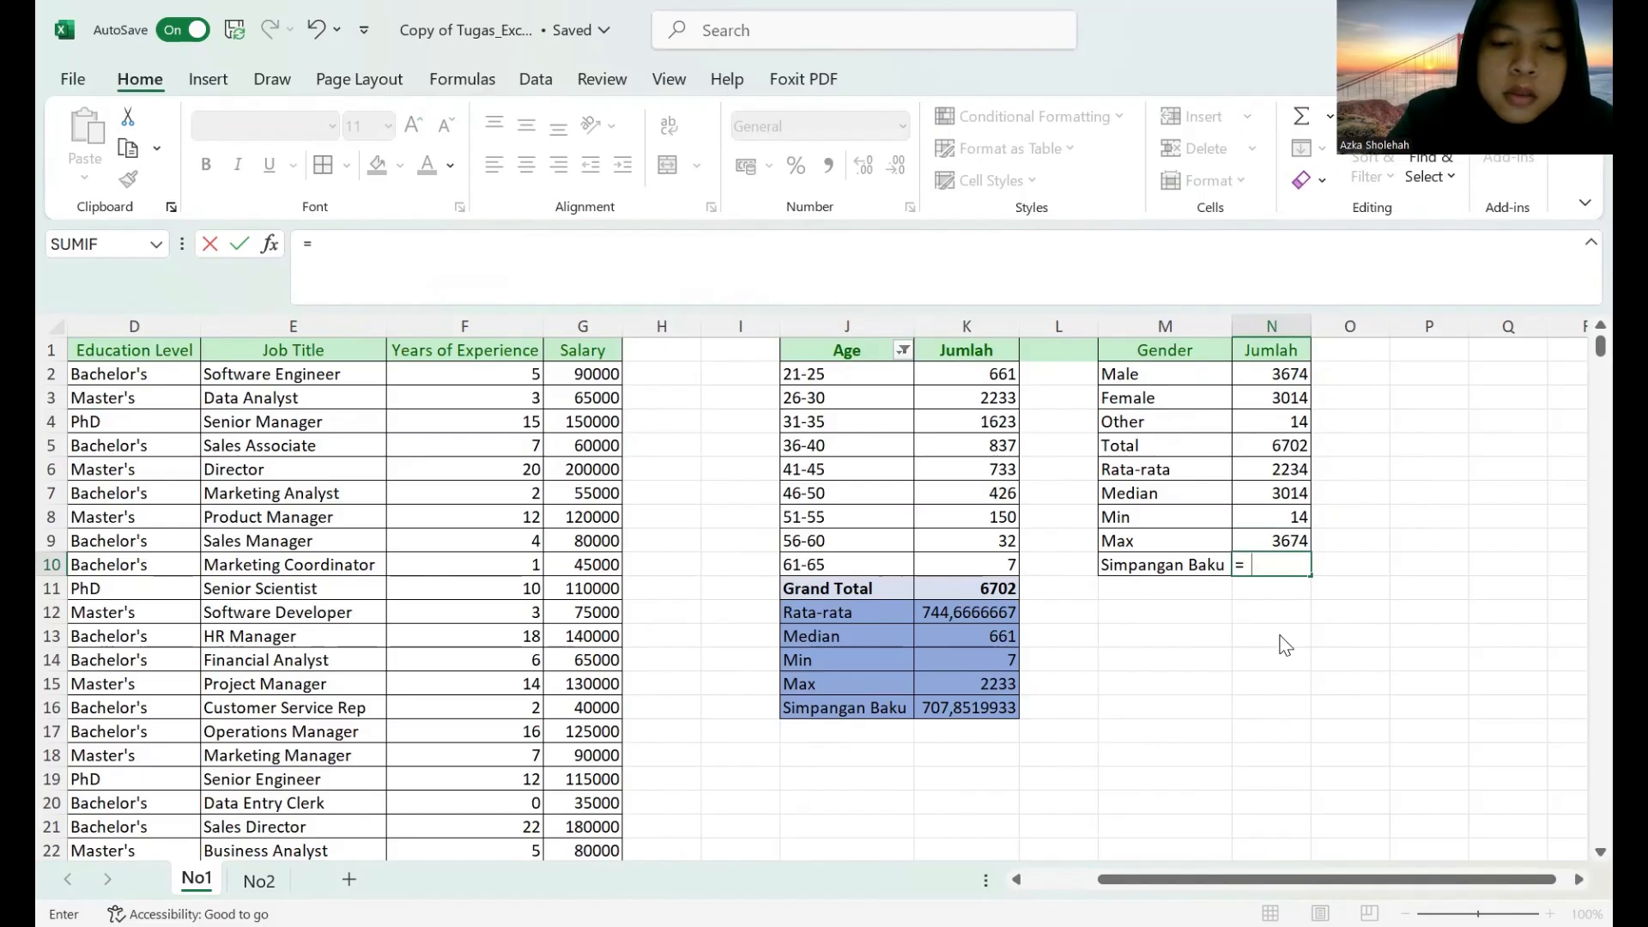
{"action": "type", "text": " stdev"}
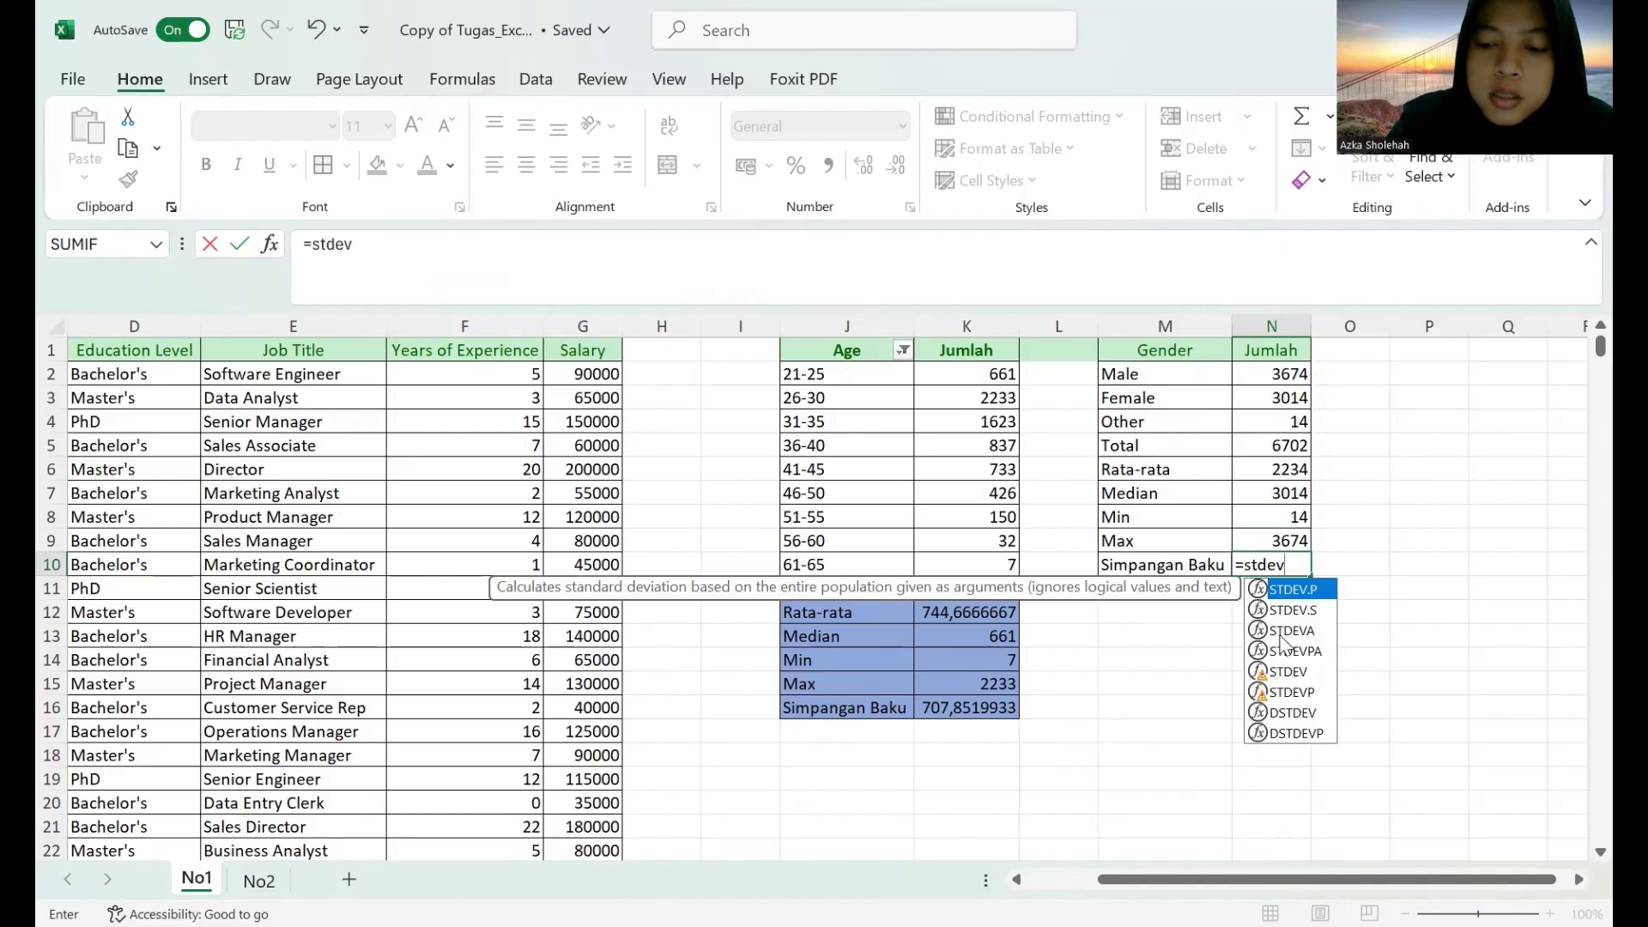
{"action": "type", "text": ","}
{"action": "key", "text": "BackSpace"}
{"action": "type", "text": ".p"}
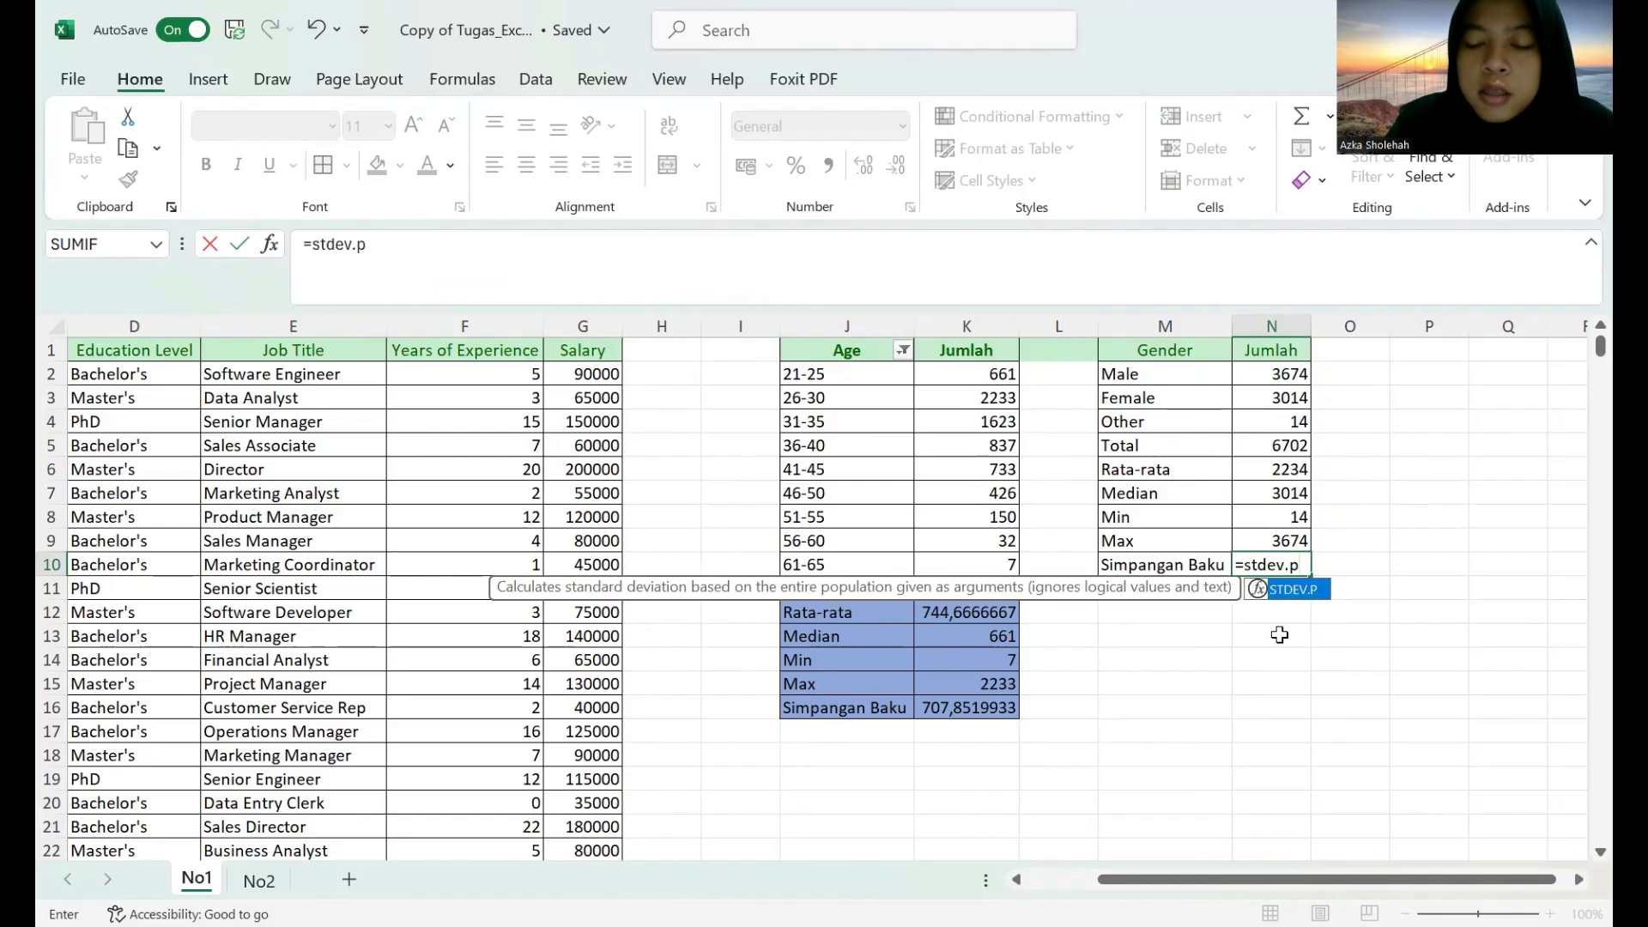
{"action": "type", "text": "("}
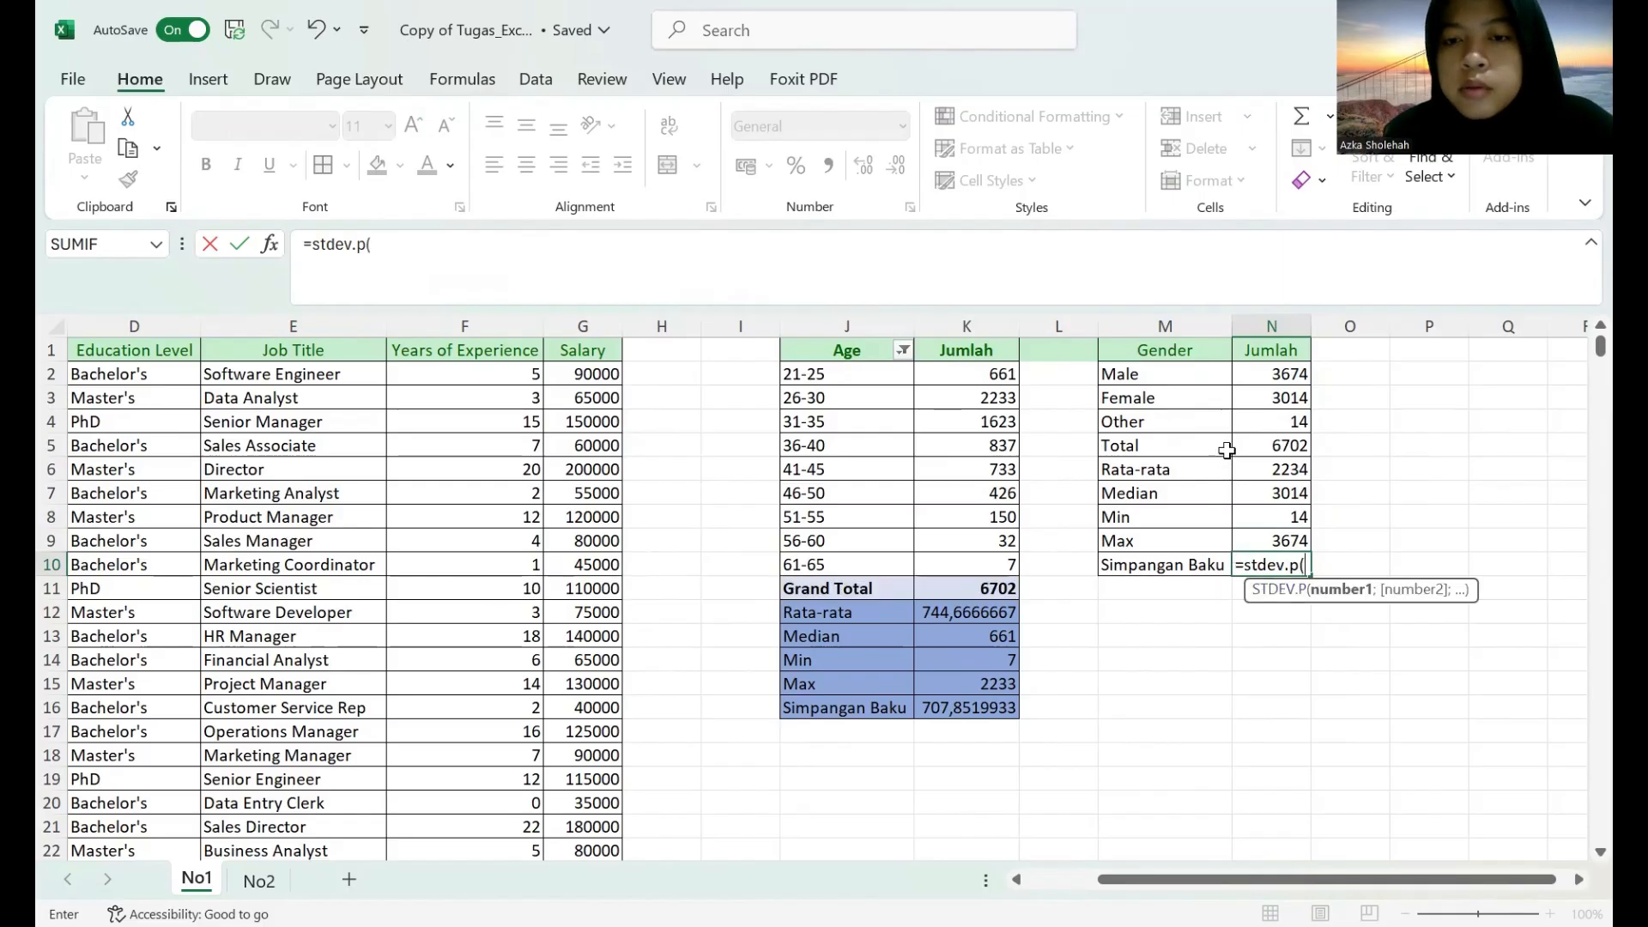
{"action": "left_click", "coordinate": [1176, 374]}
{"action": "left_click_drag", "start_coordinate": [1217, 388], "coordinate": [1262, 428]}
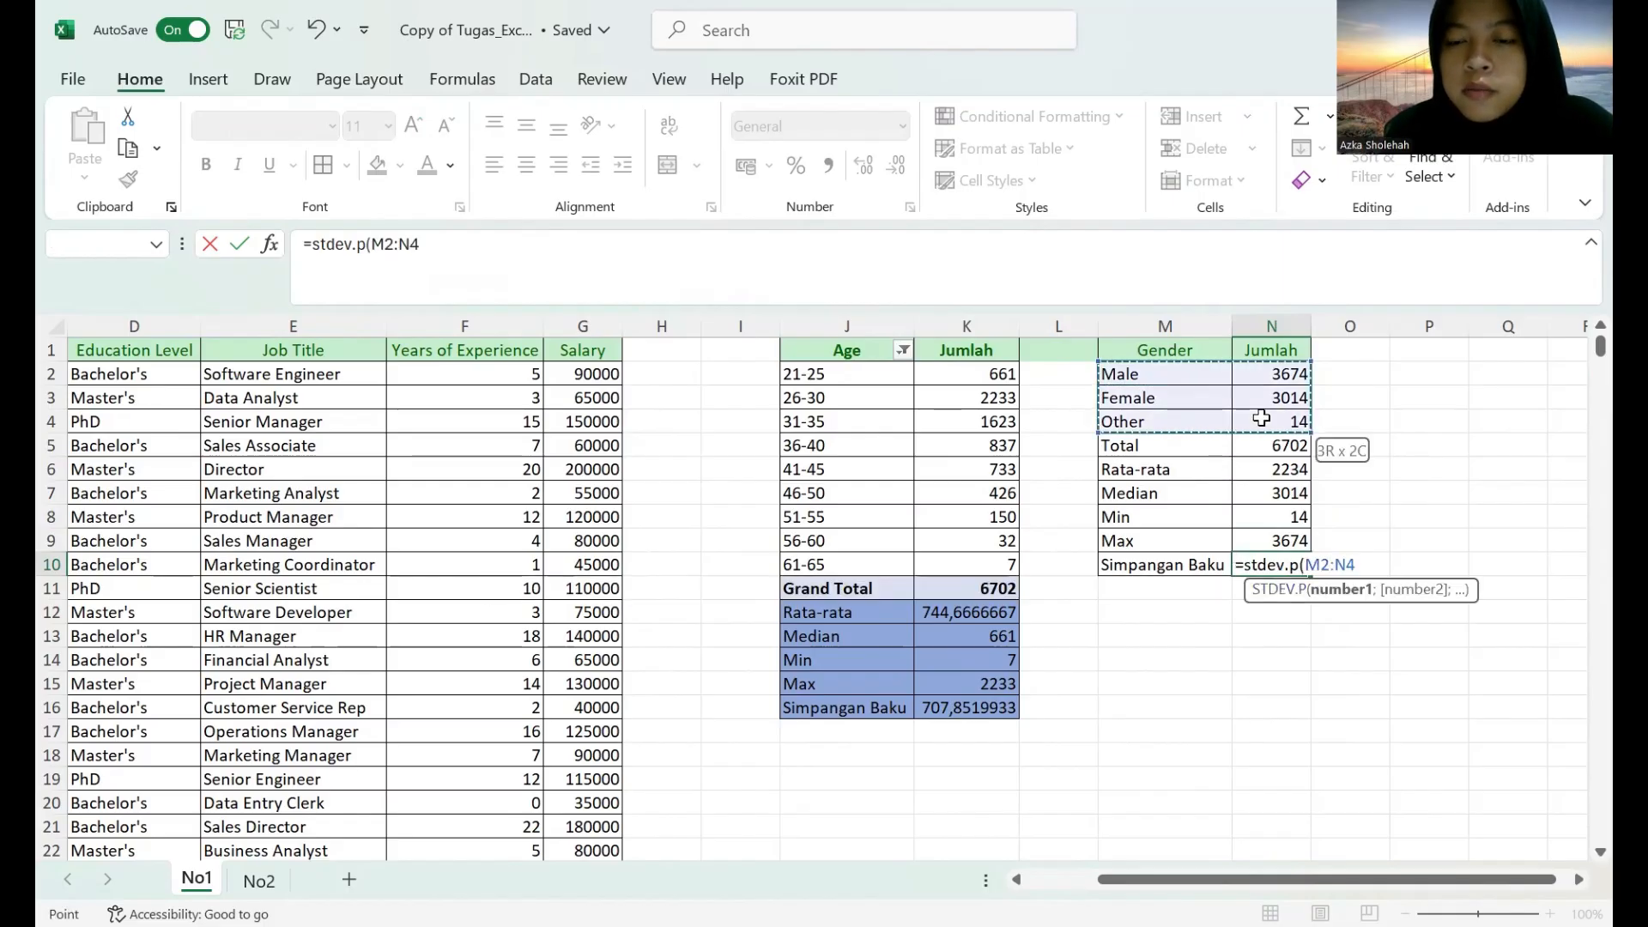
{"action": "key", "text": "Return"}
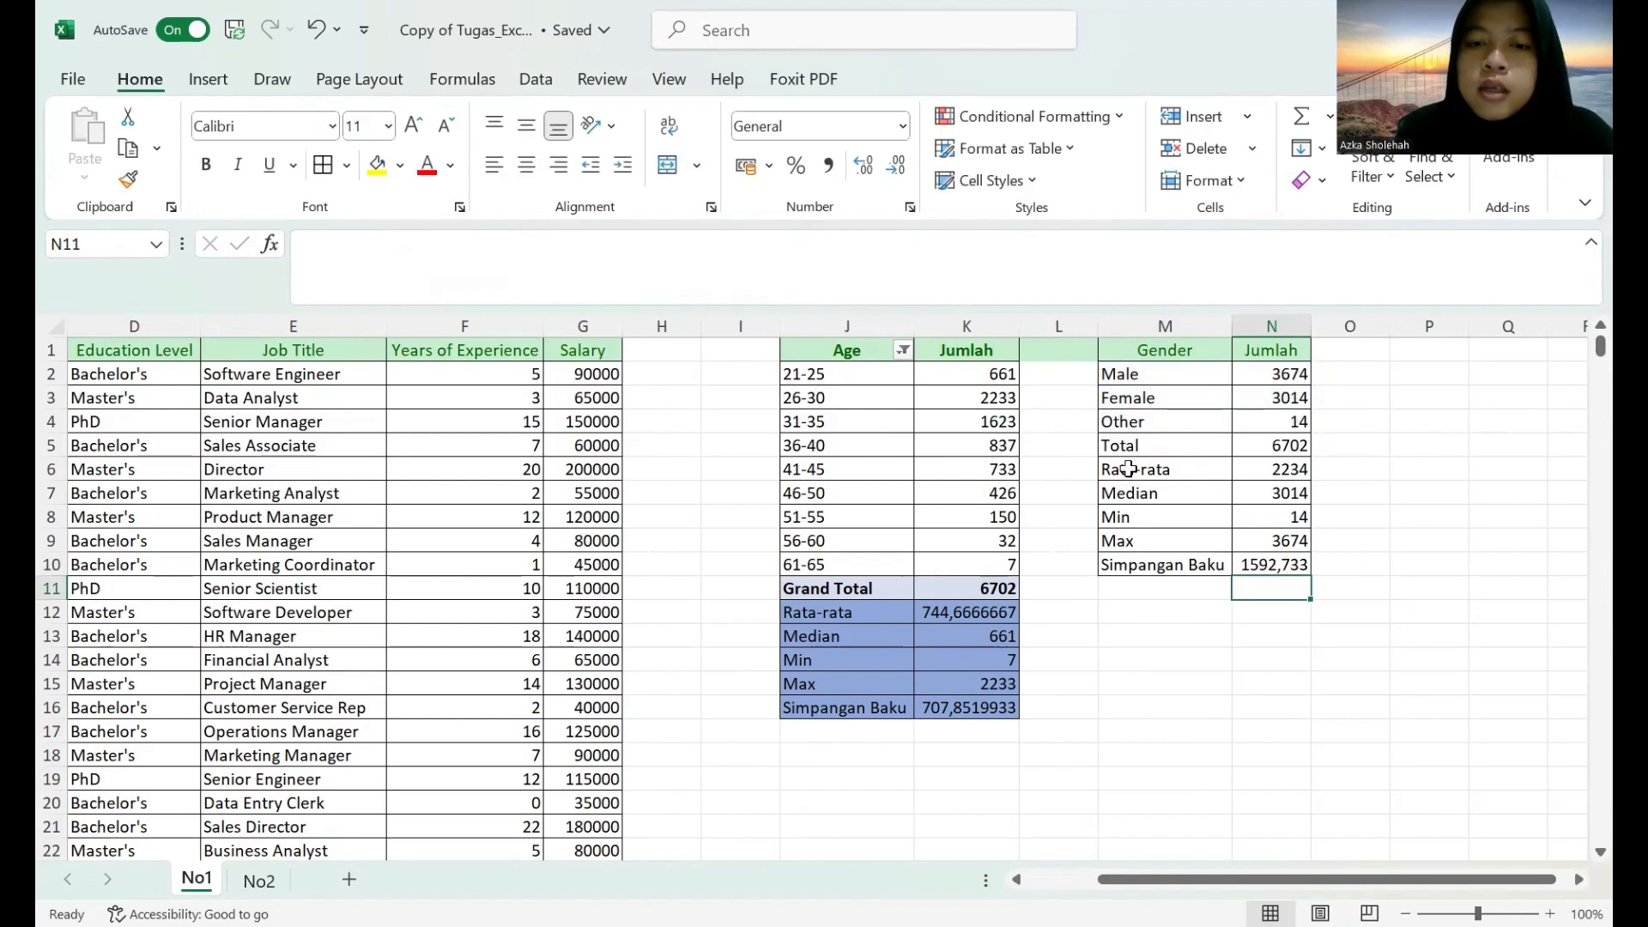
Apply the age table's blue cell style to the statistics rows M6:N10 and a light blue cell style to the Total row M5:N5.
{"action": "left_click_drag", "start_coordinate": [1127, 468], "coordinate": [1276, 556]}
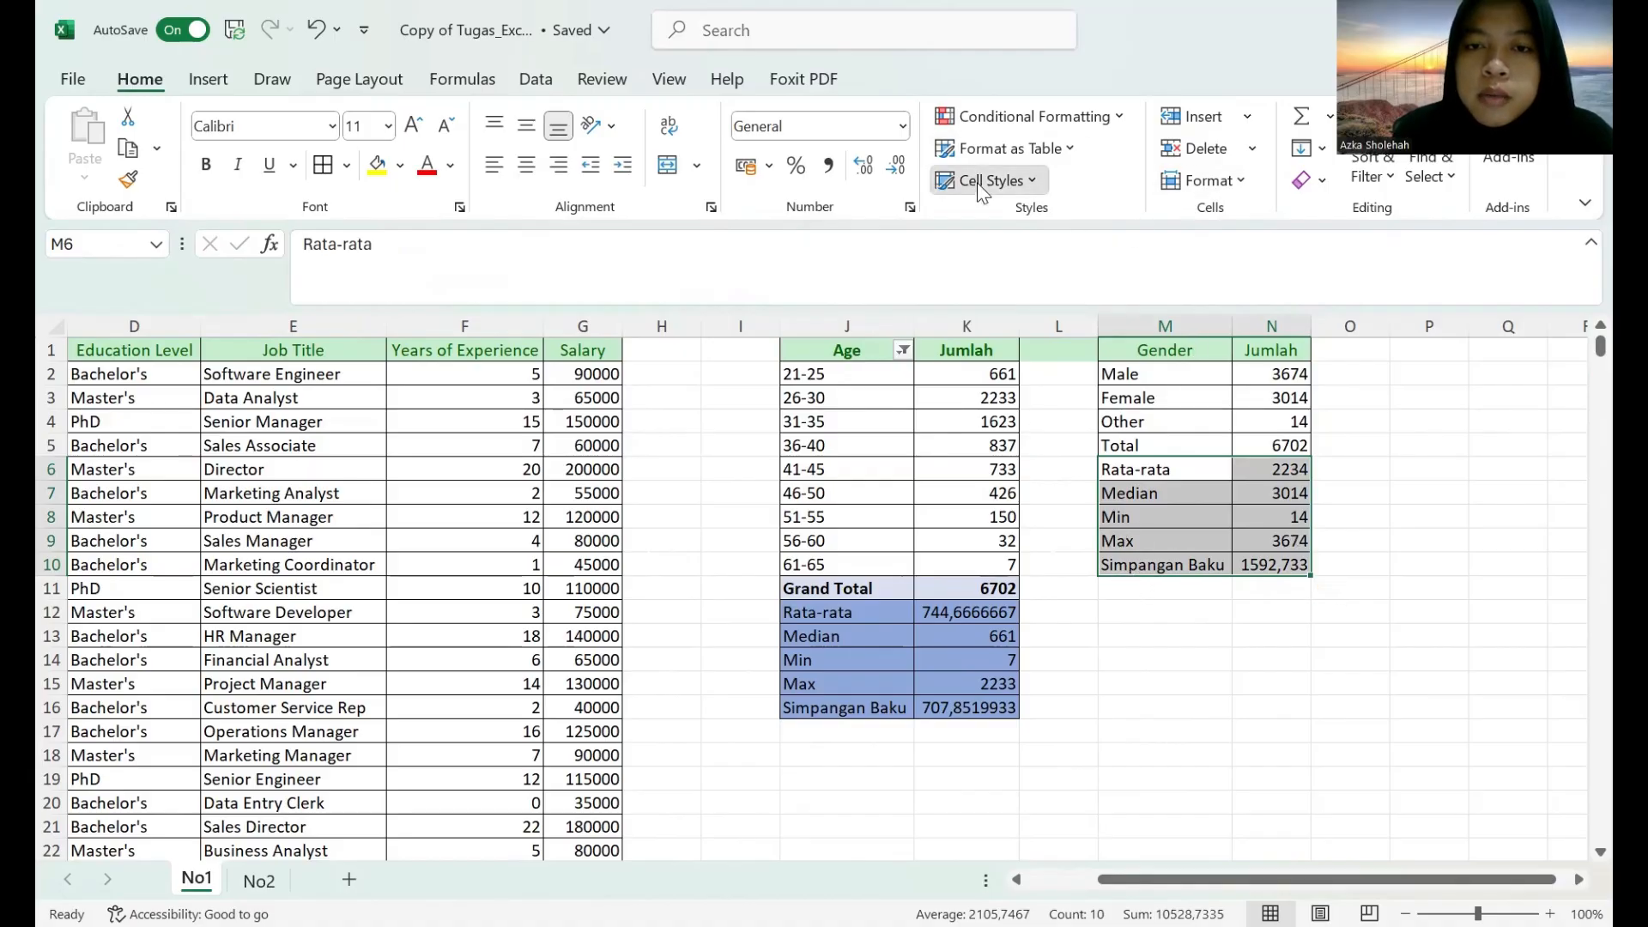
{"action": "left_click", "coordinate": [875, 674]}
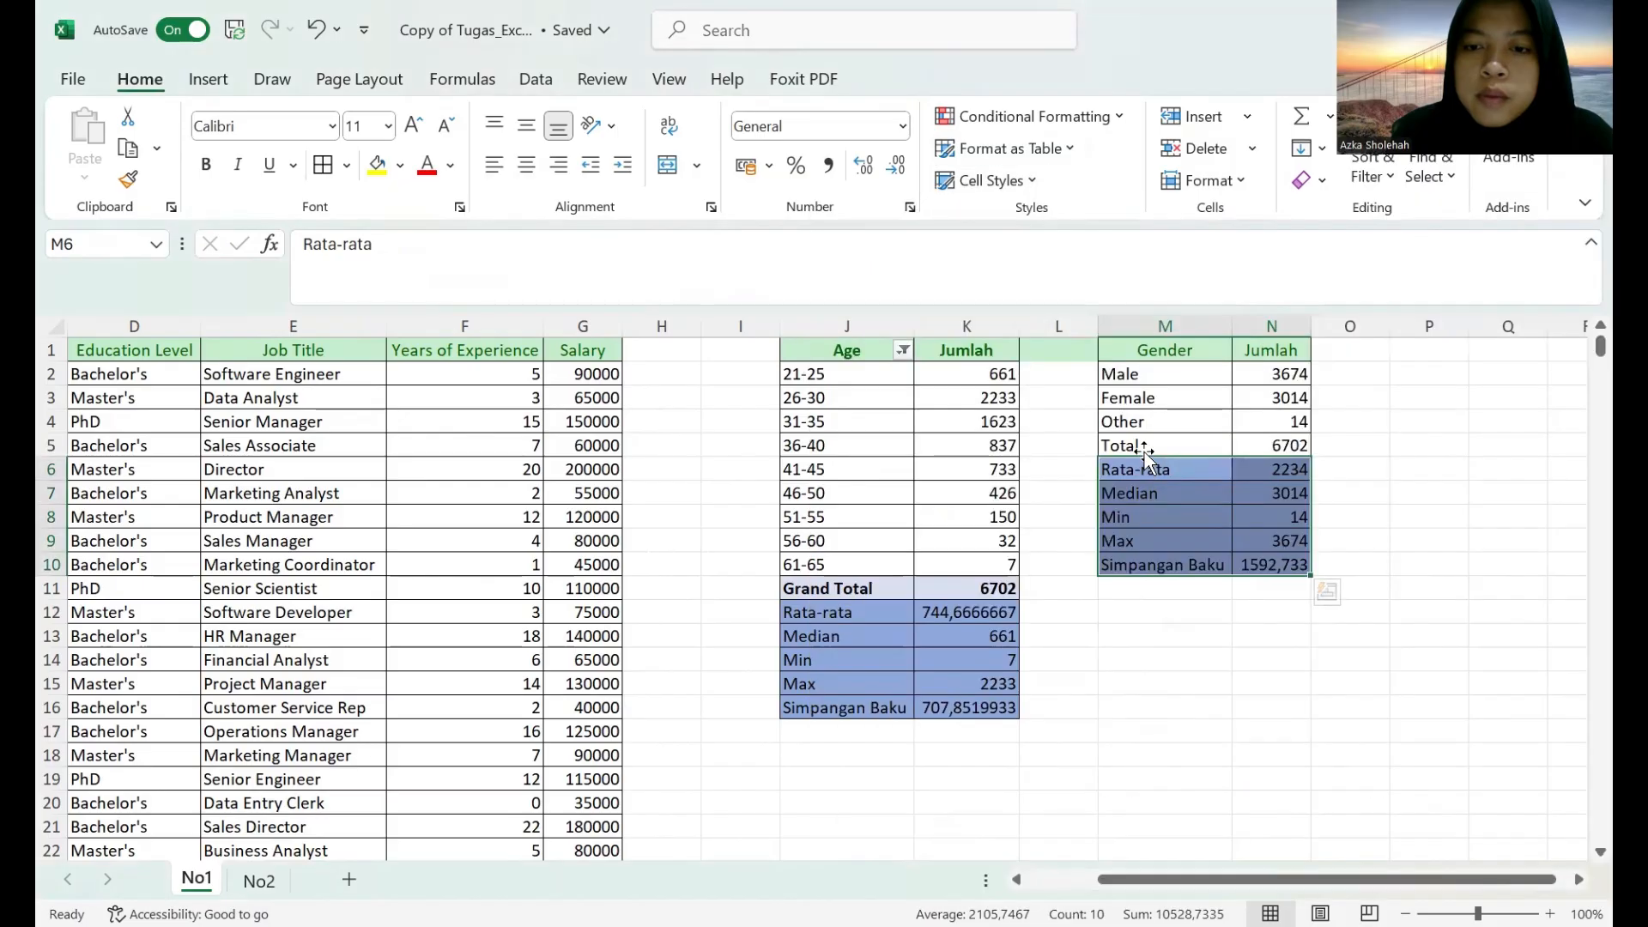
{"action": "left_click_drag", "start_coordinate": [1146, 443], "coordinate": [1232, 446]}
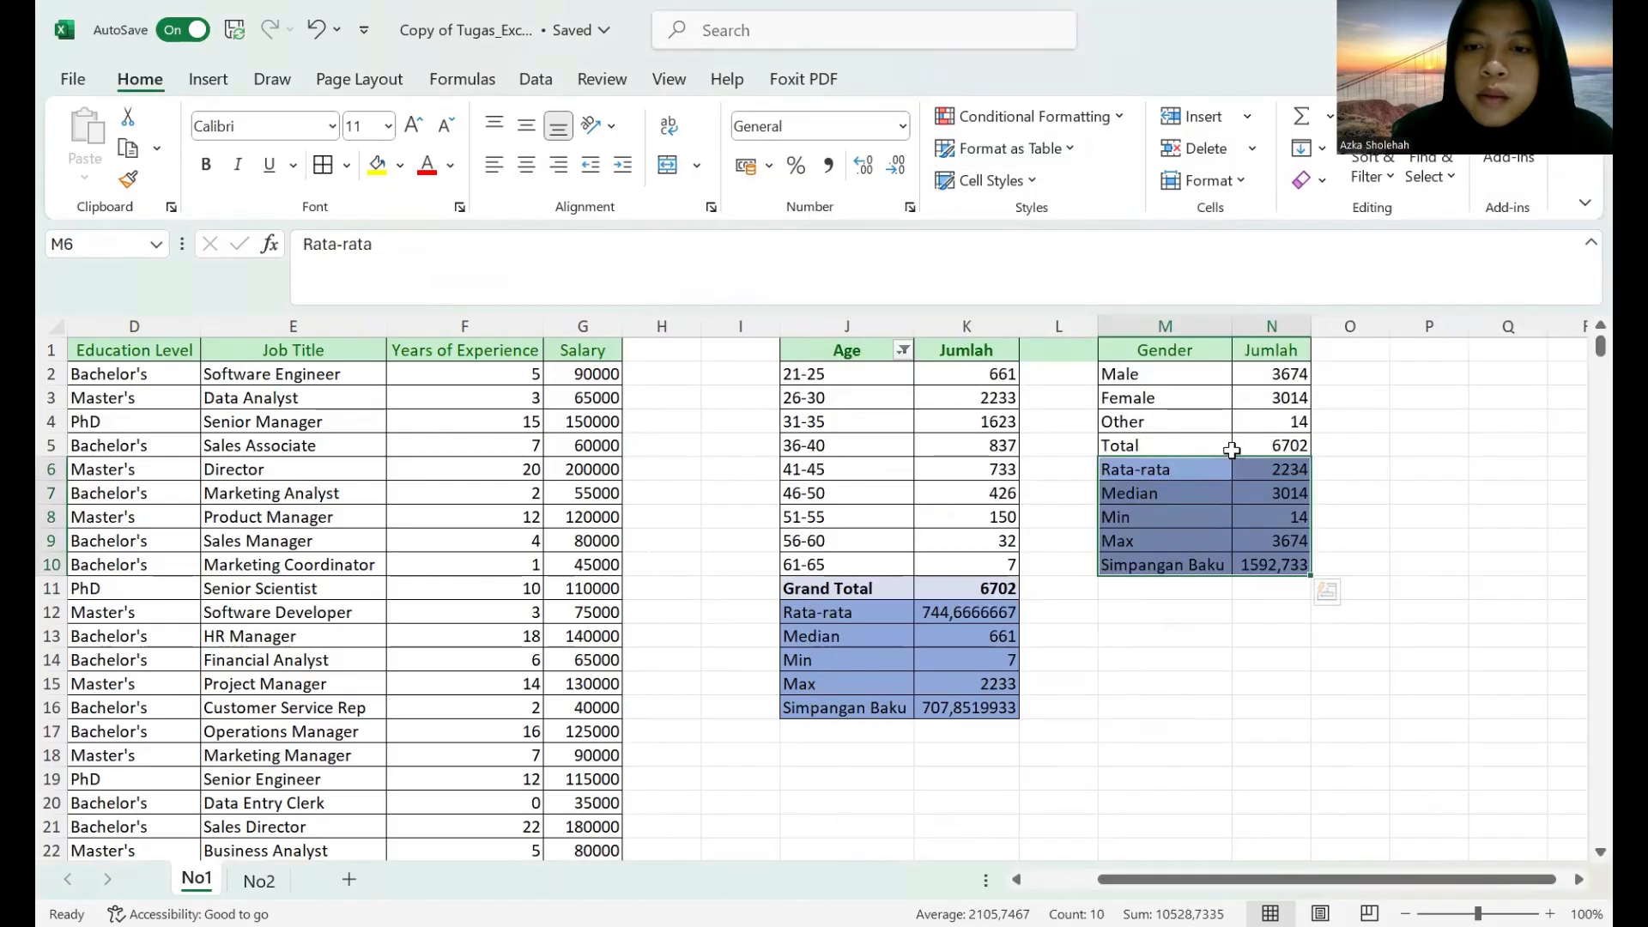
{"action": "left_click", "coordinate": [979, 182]}
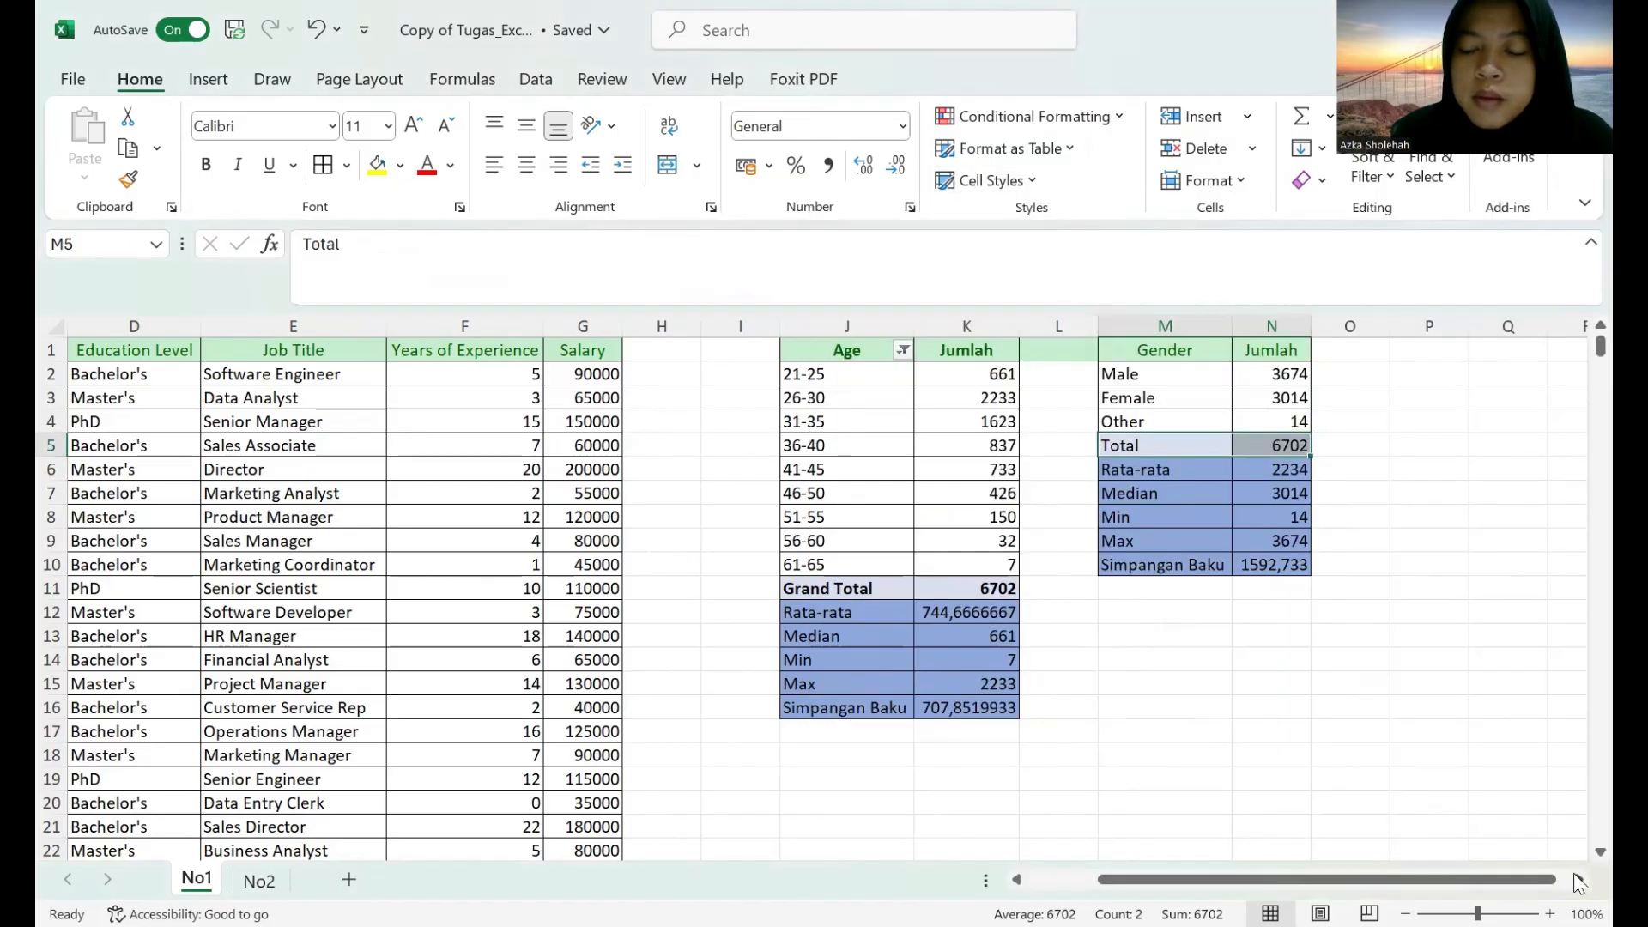
{"action": "left_click", "coordinate": [1578, 879]}
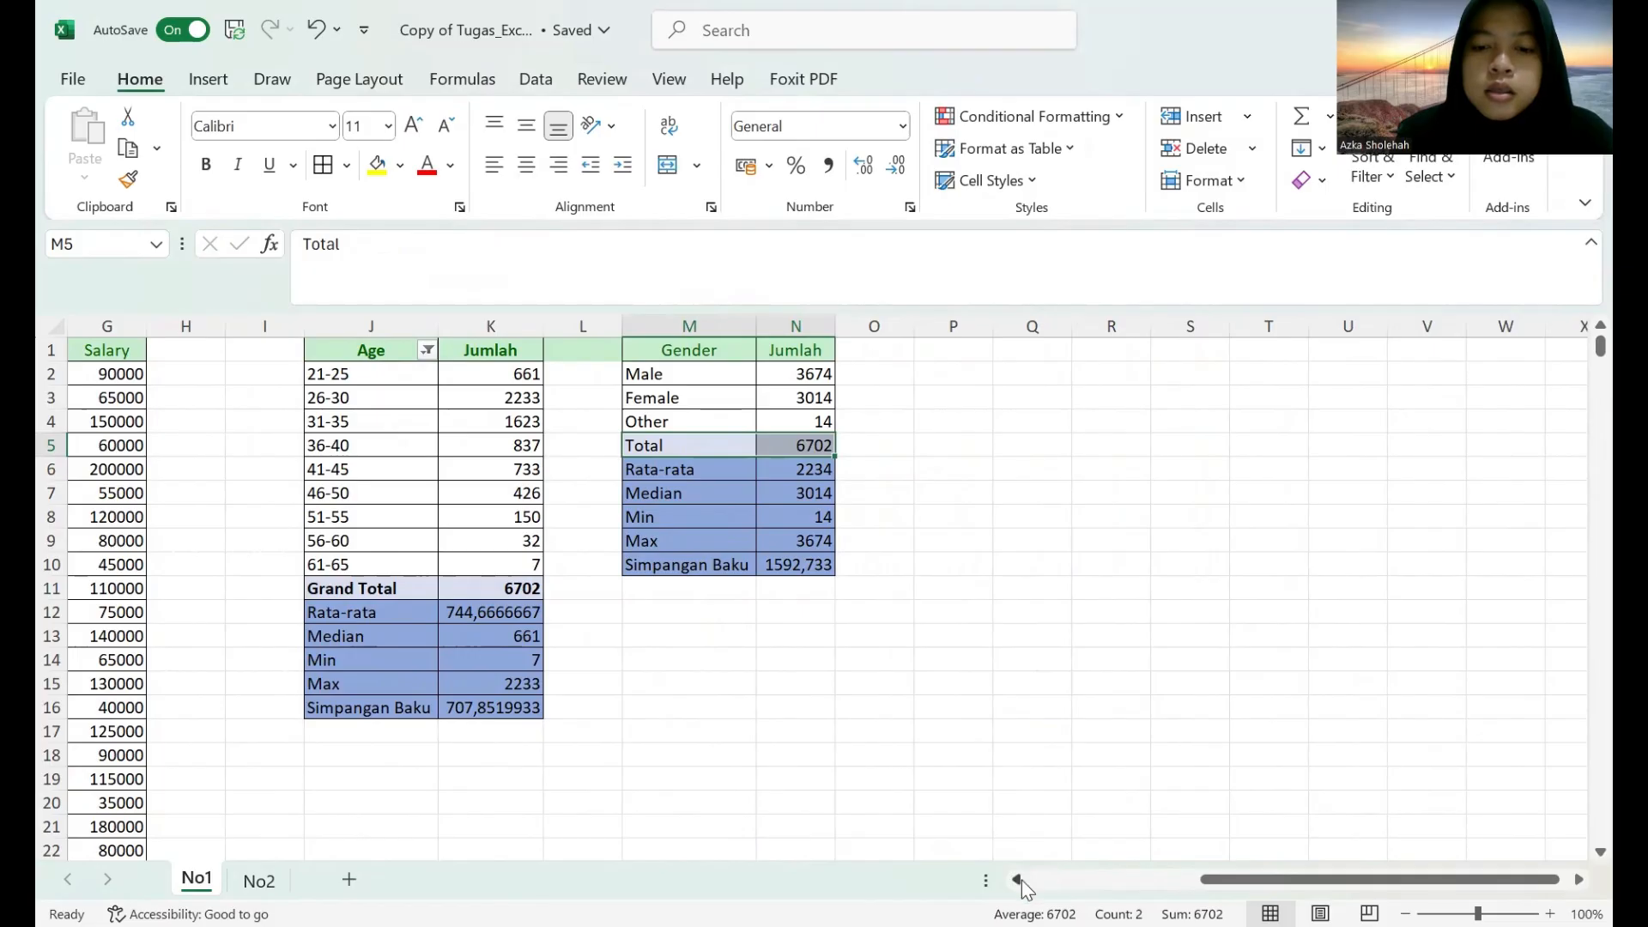
{"action": "left_click", "coordinate": [1022, 880]}
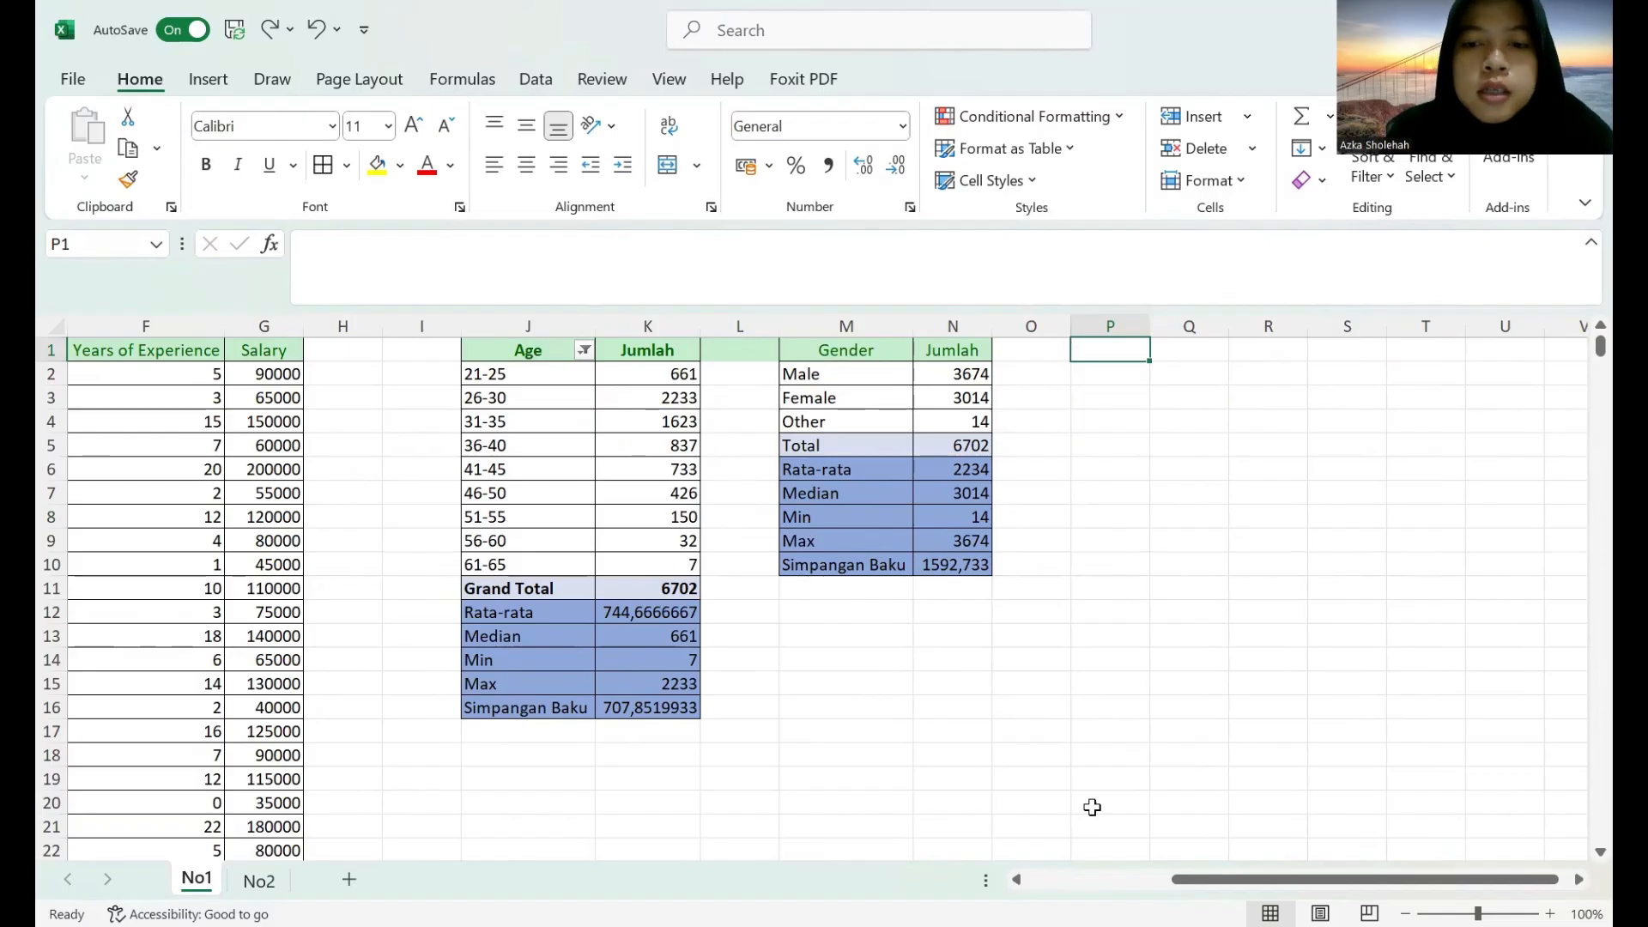
{"action": "left_click", "coordinate": [1017, 880]}
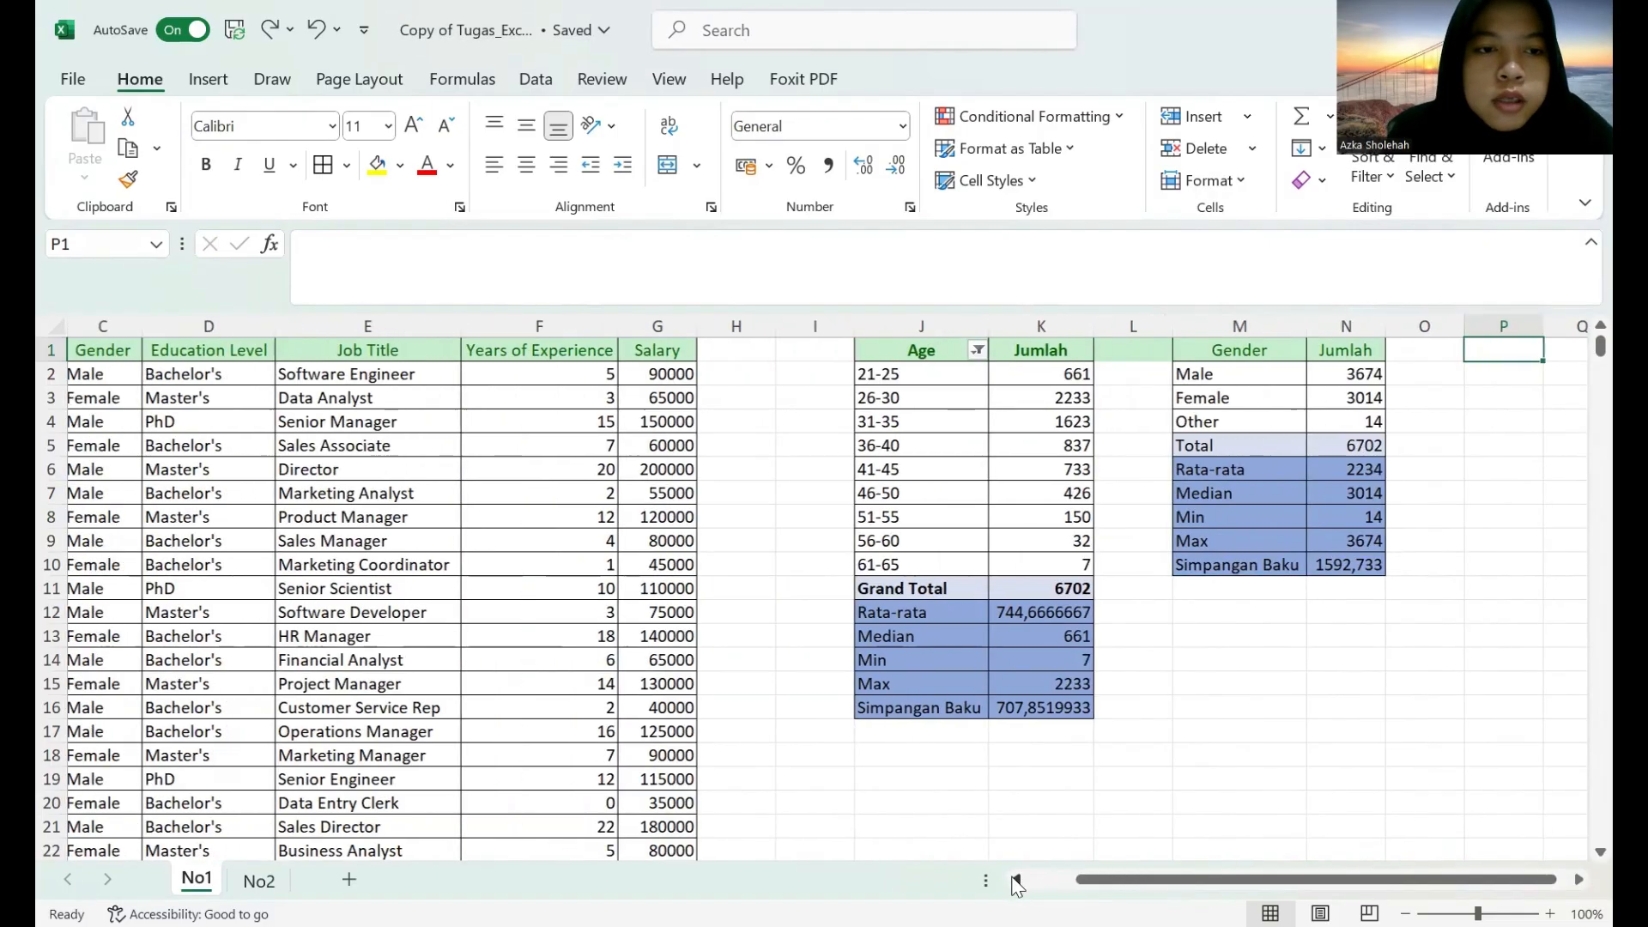
List the distinct non-empty education levels starting in P1 with the formula =UNIQUE(FILTER(D:D;D:D<>"")).
{"action": "left_click", "coordinate": [1579, 880]}
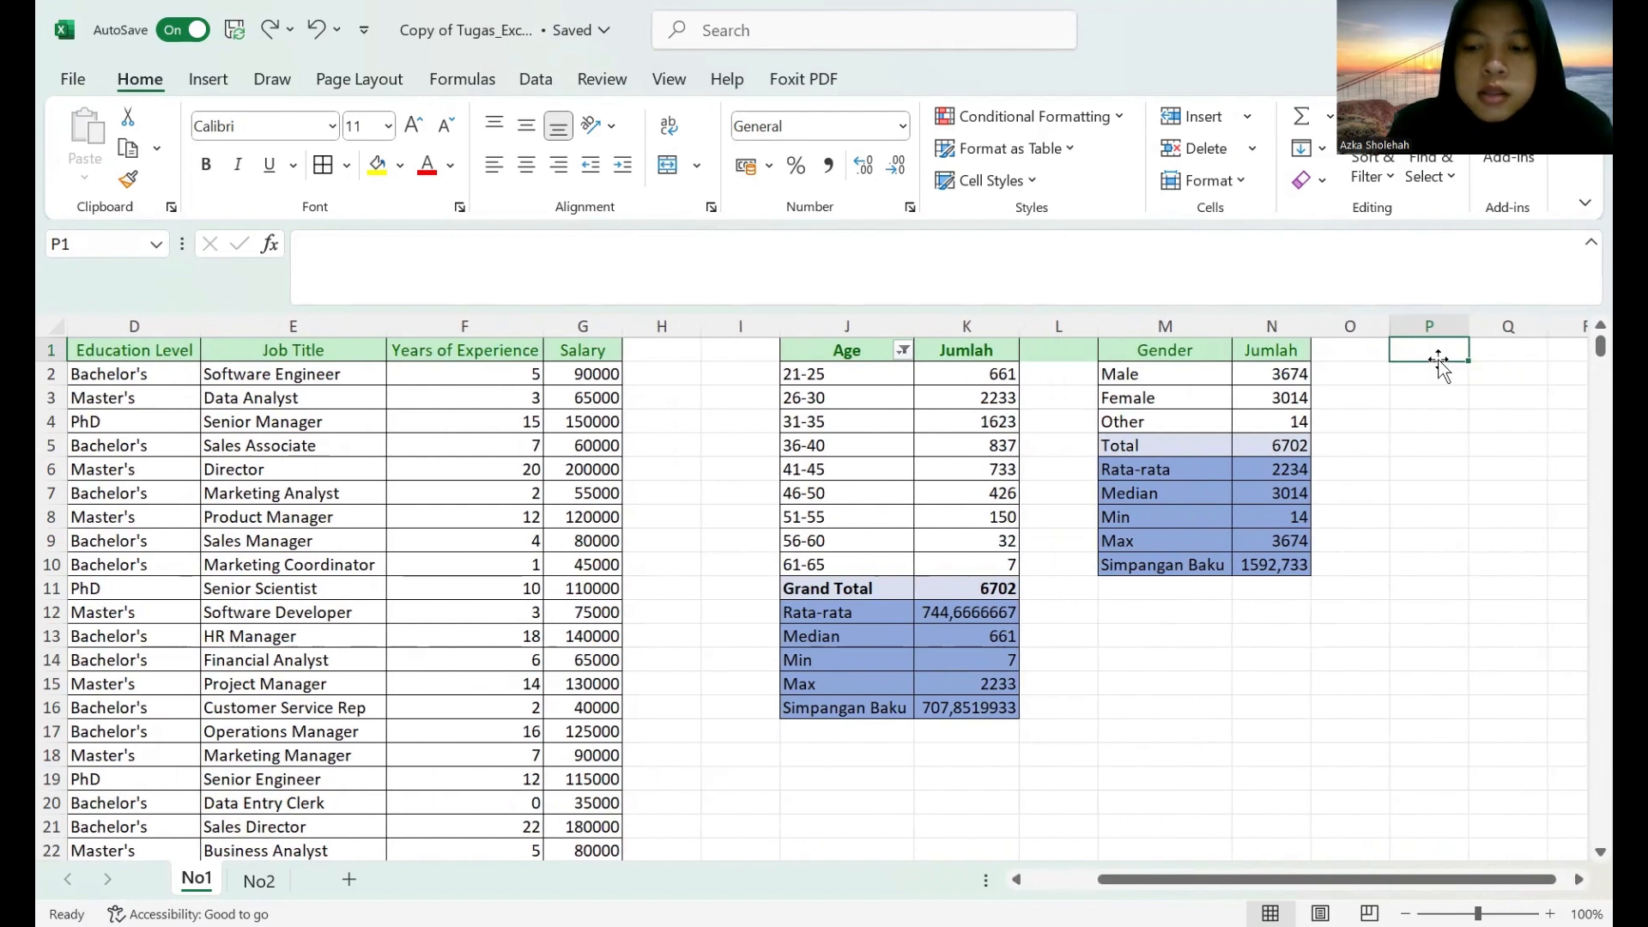
{"action": "type", "text": "="}
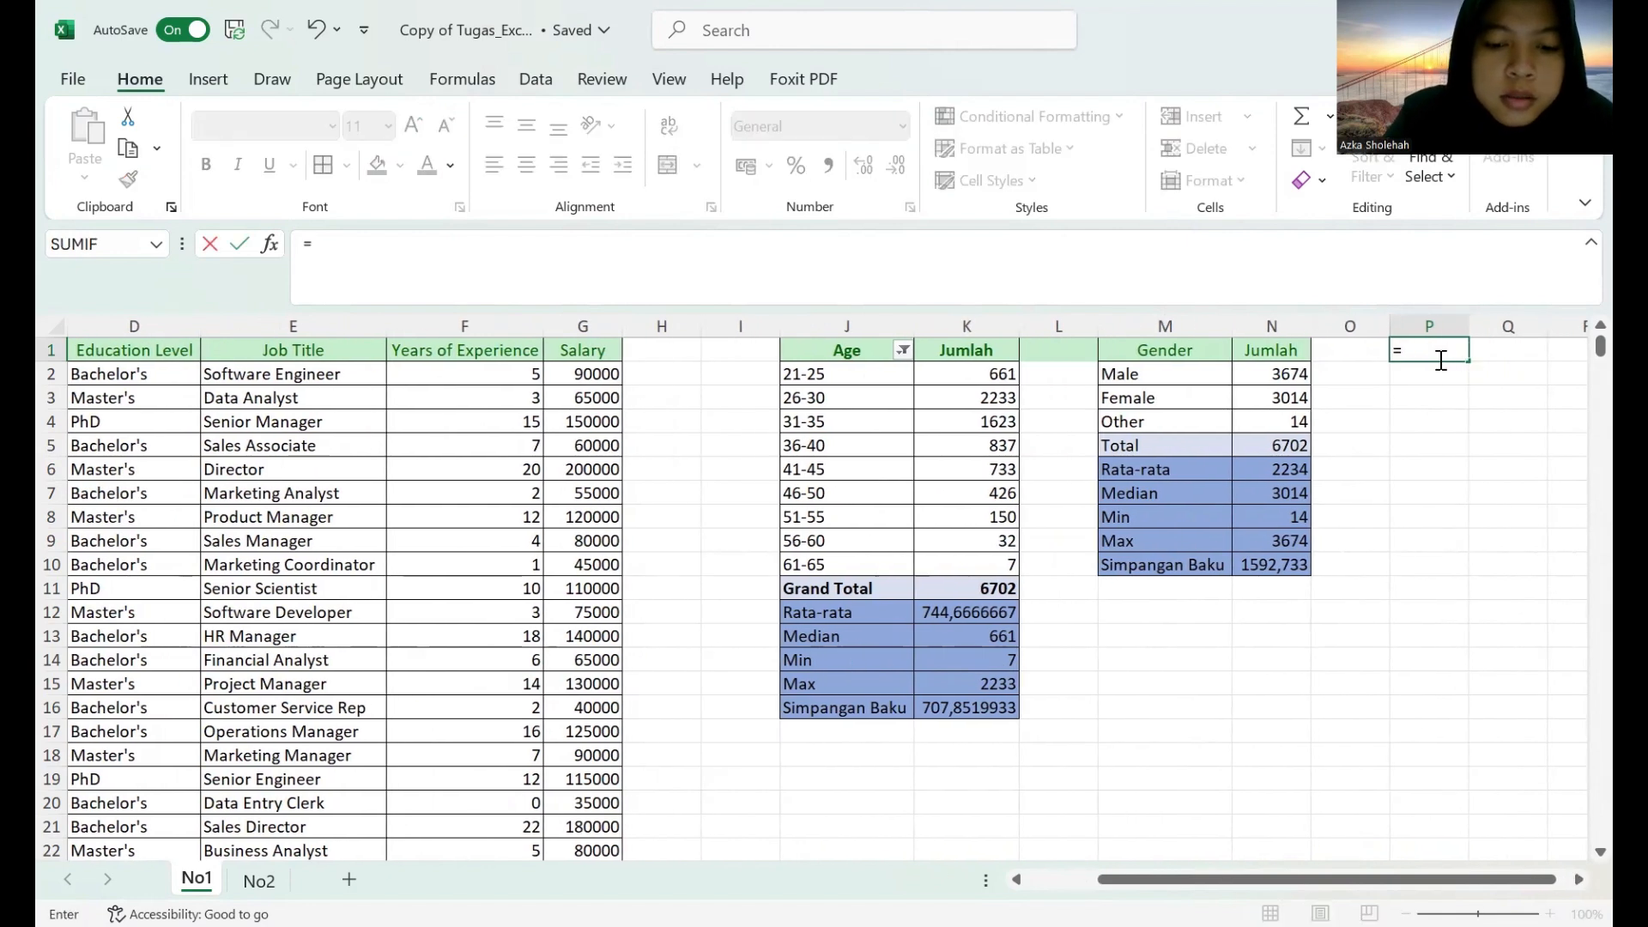
{"action": "type", "text": "unique"}
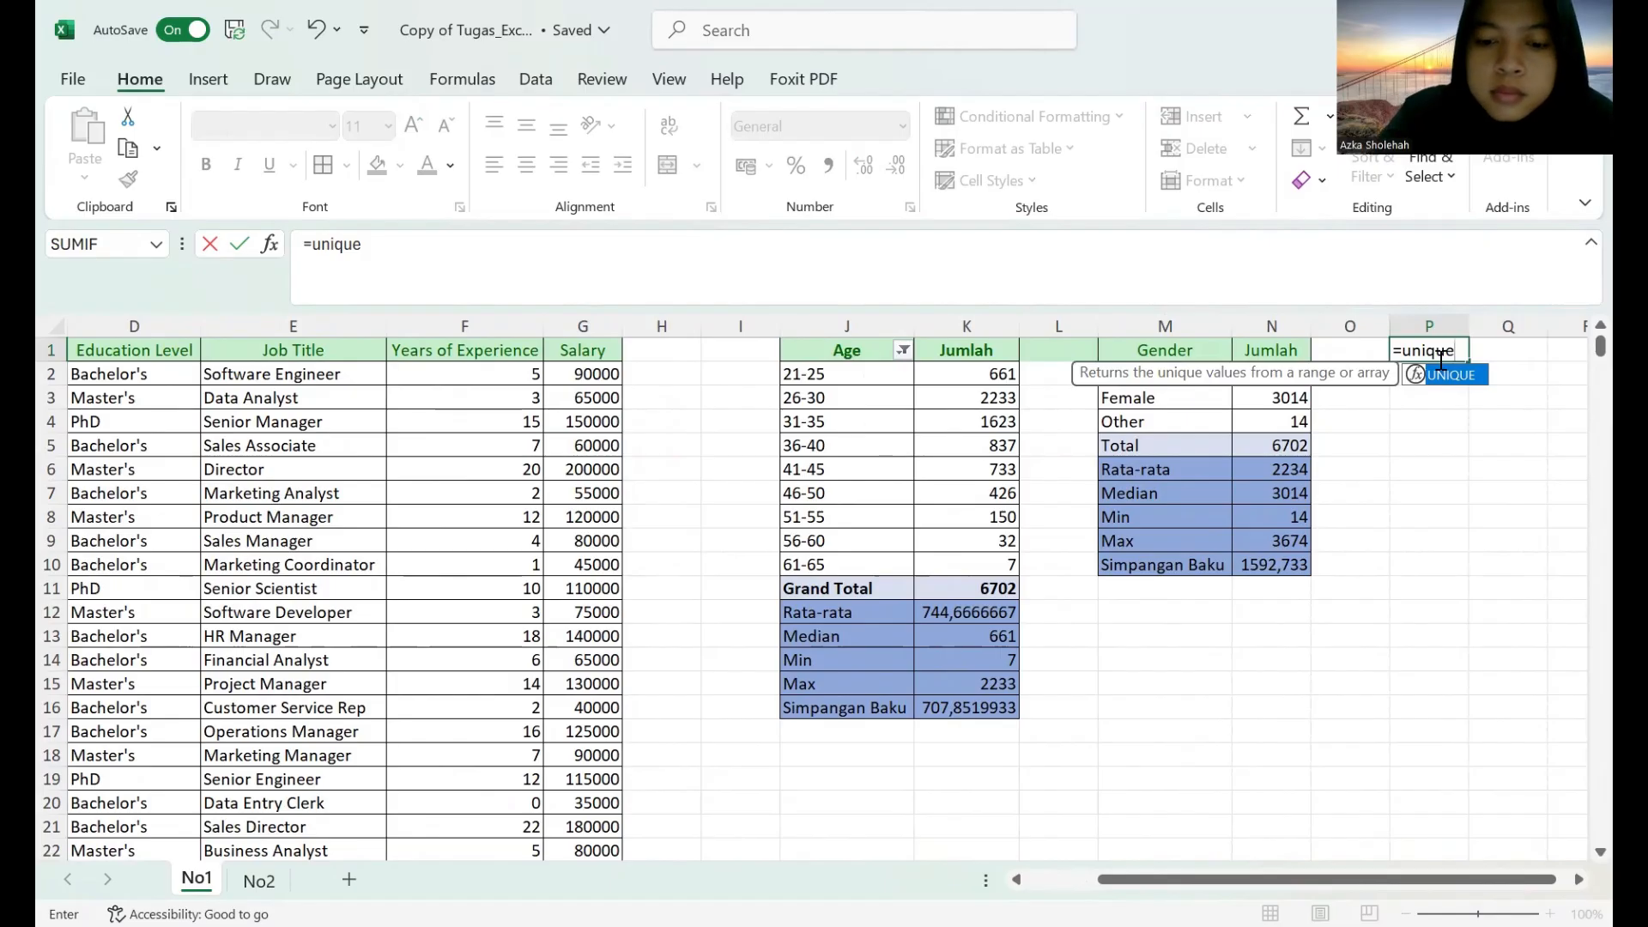
{"action": "type", "text": "("}
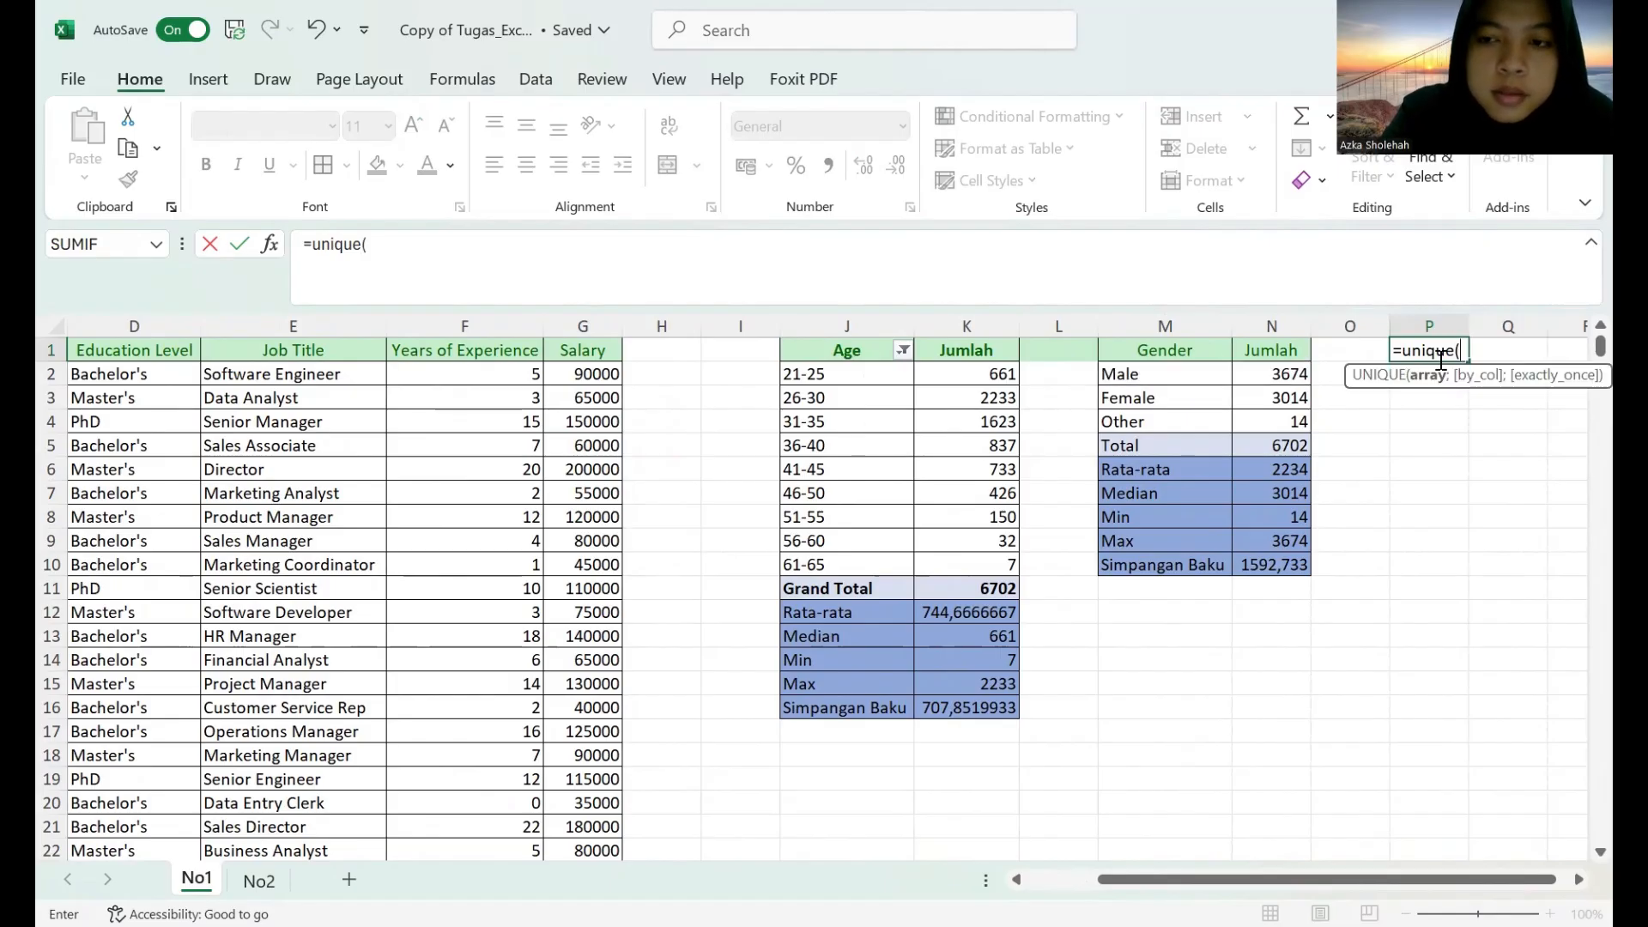
{"action": "type", "text": "filter("}
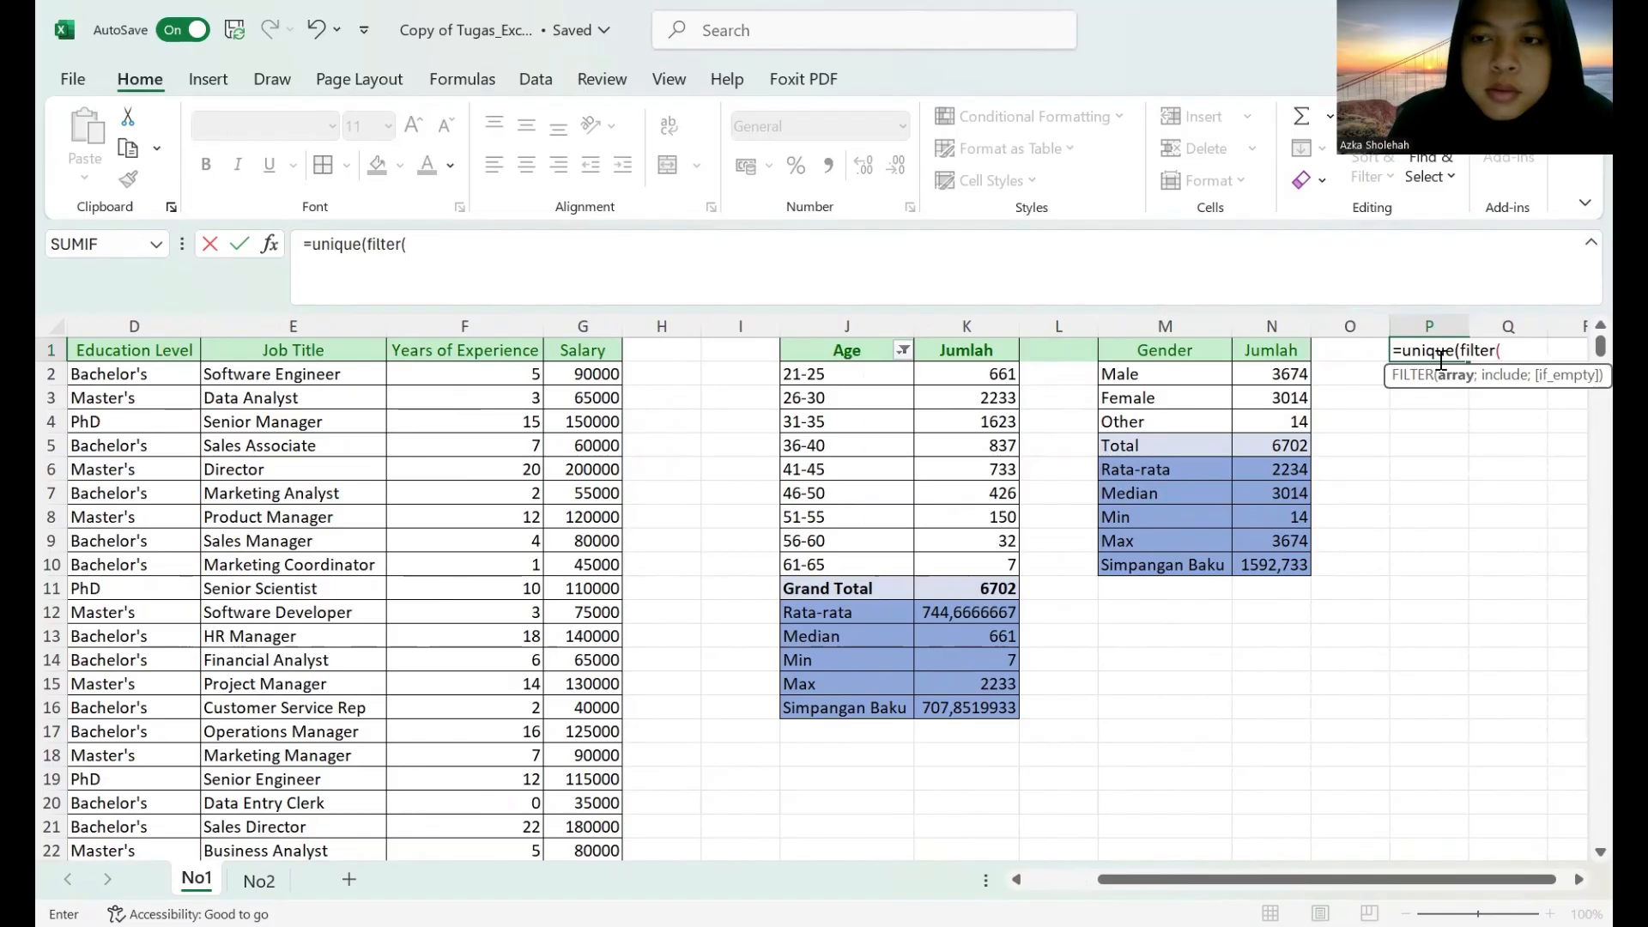
{"action": "left_click", "coordinate": [152, 325]}
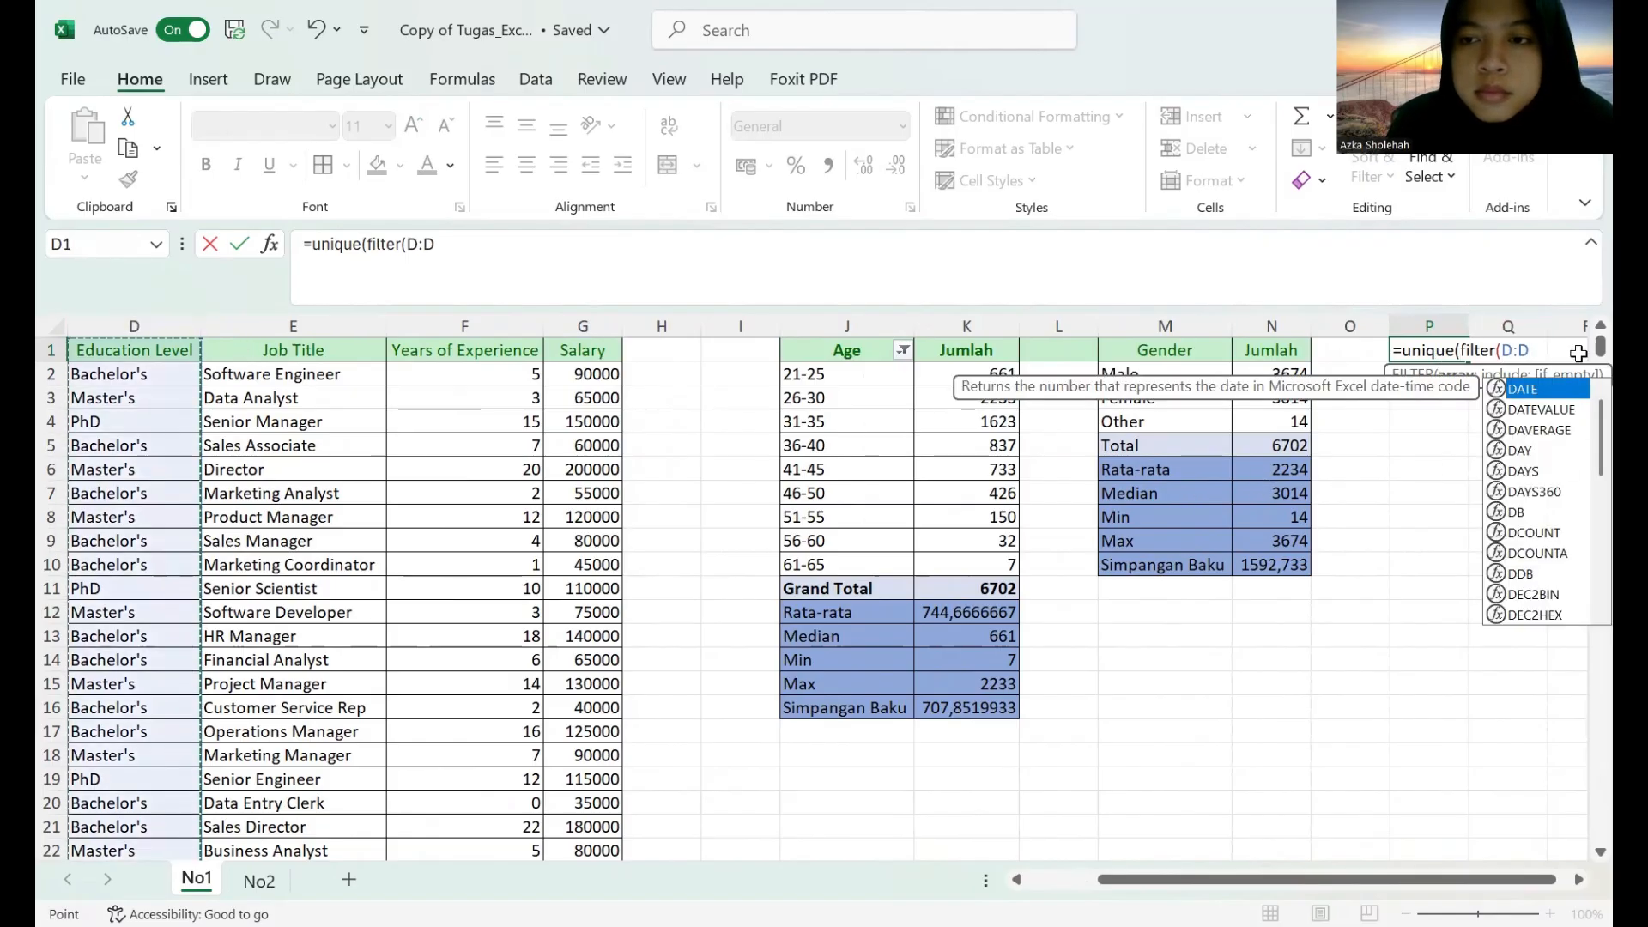
{"action": "key", "text": "Return"}
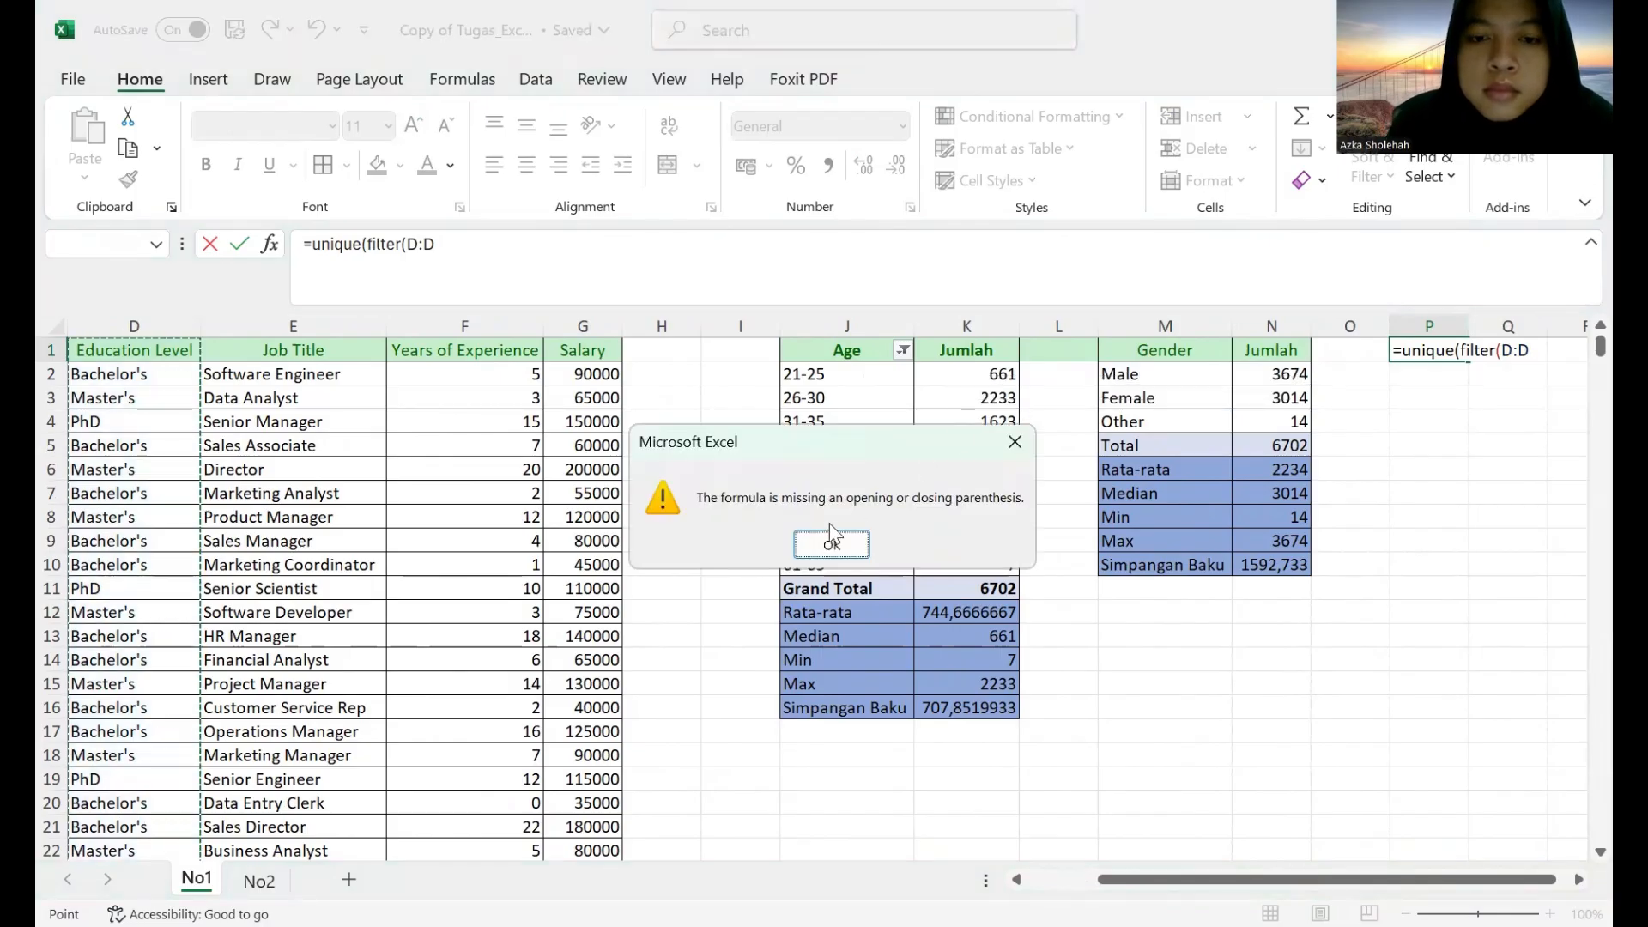
{"action": "left_click", "coordinate": [845, 544]}
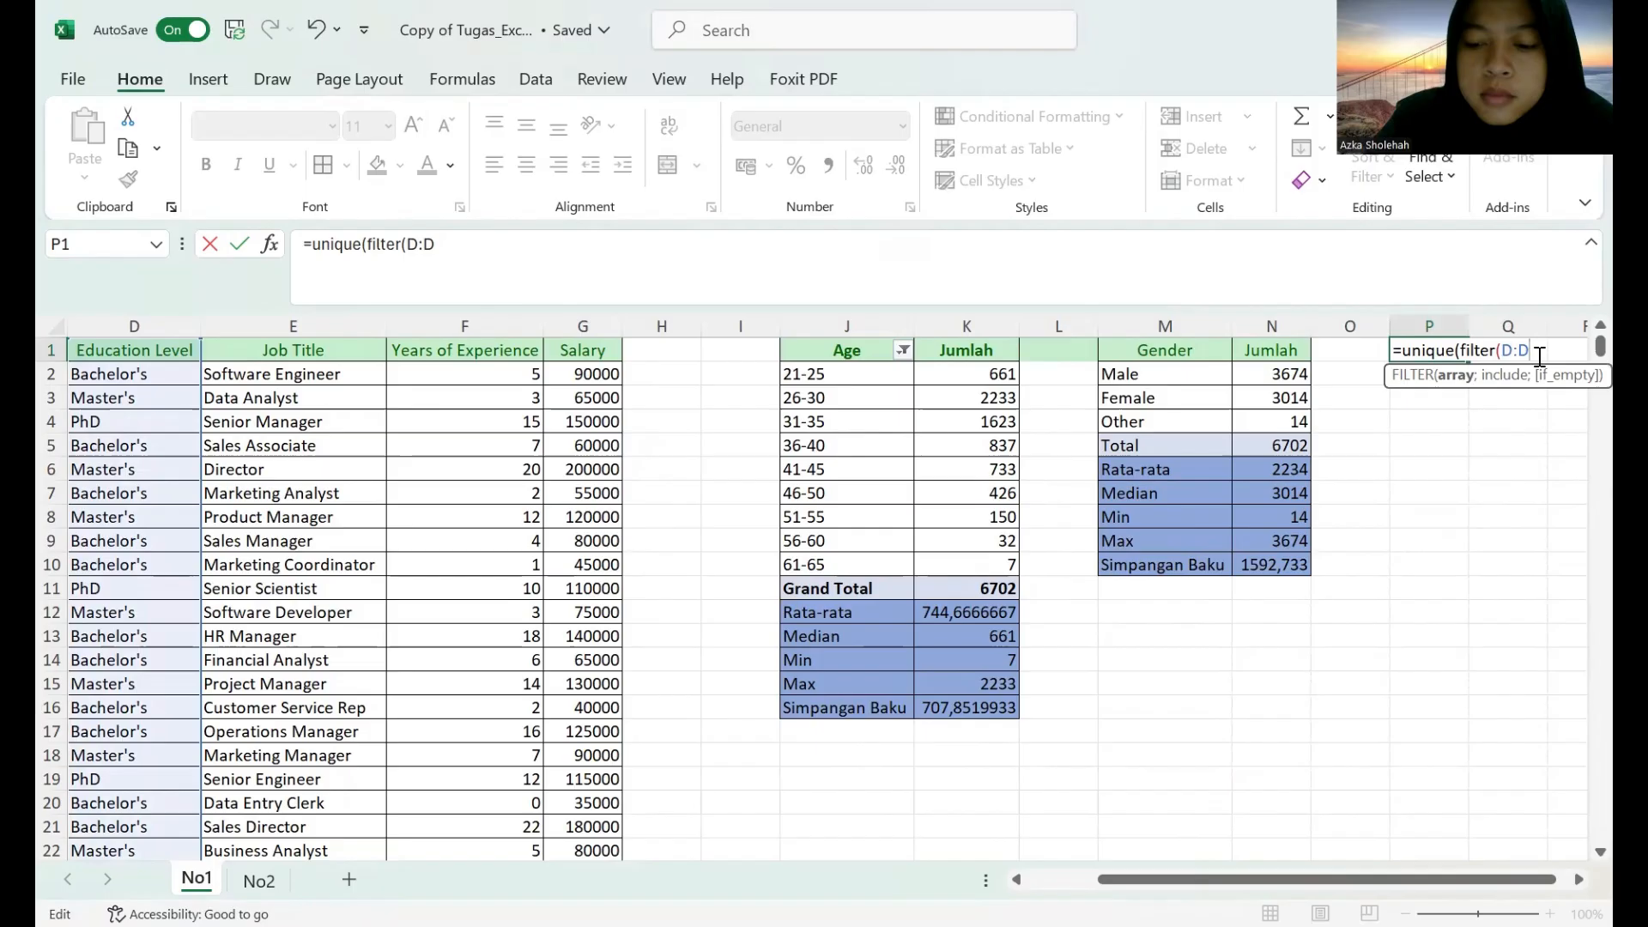
{"action": "type", "text": ";"}
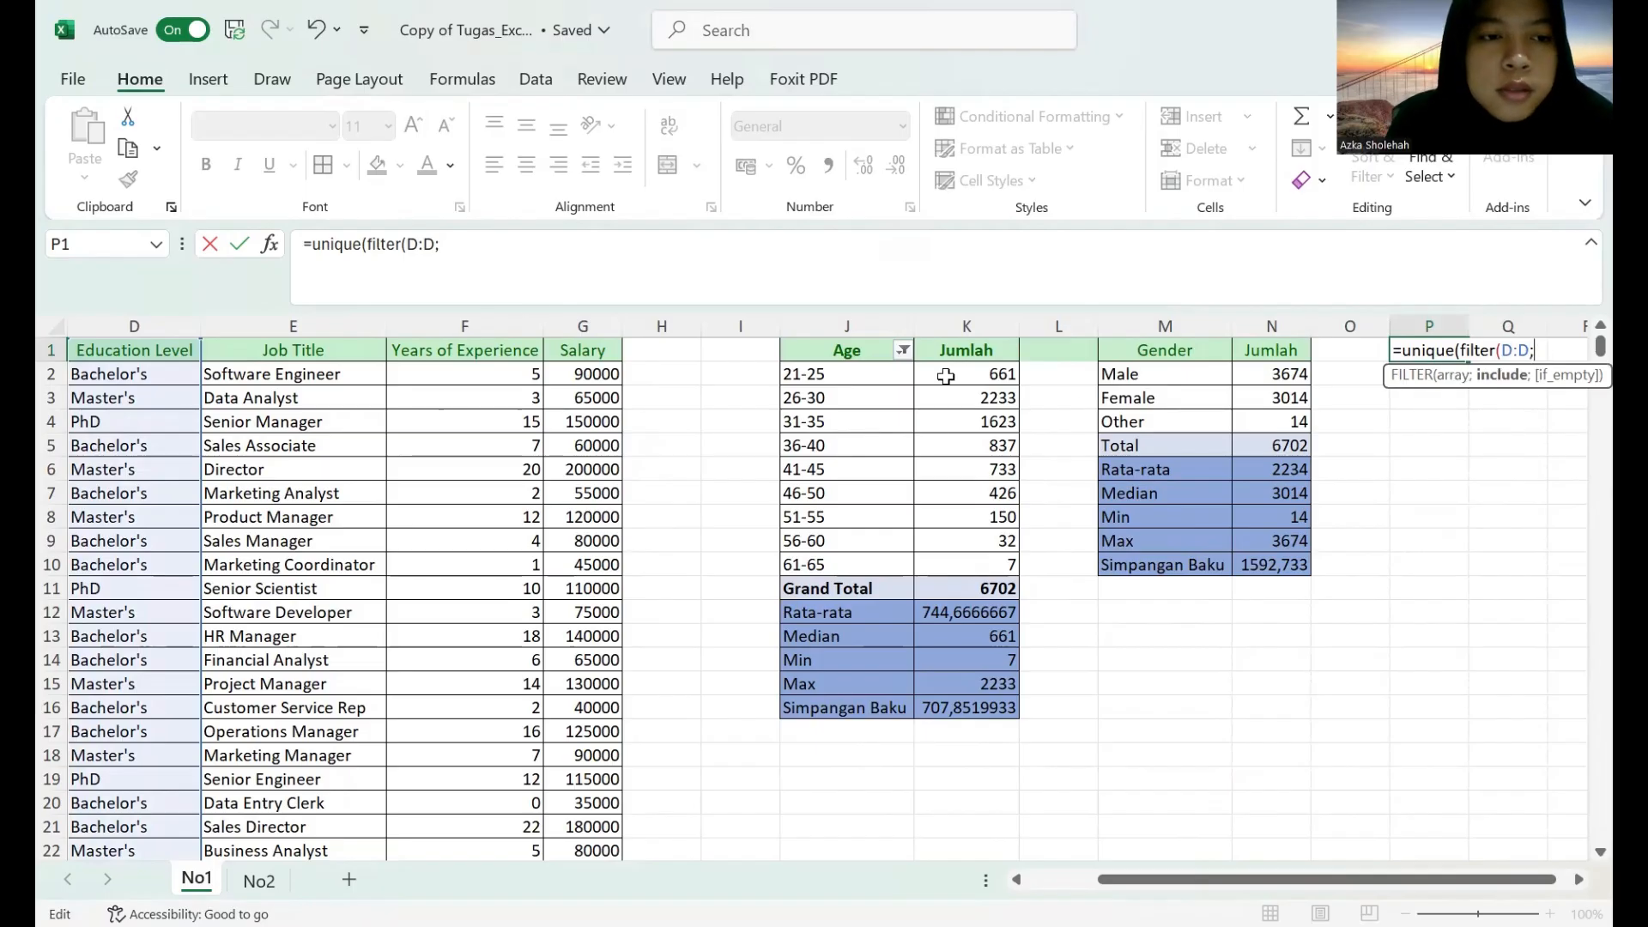
{"action": "left_click", "coordinate": [162, 311]}
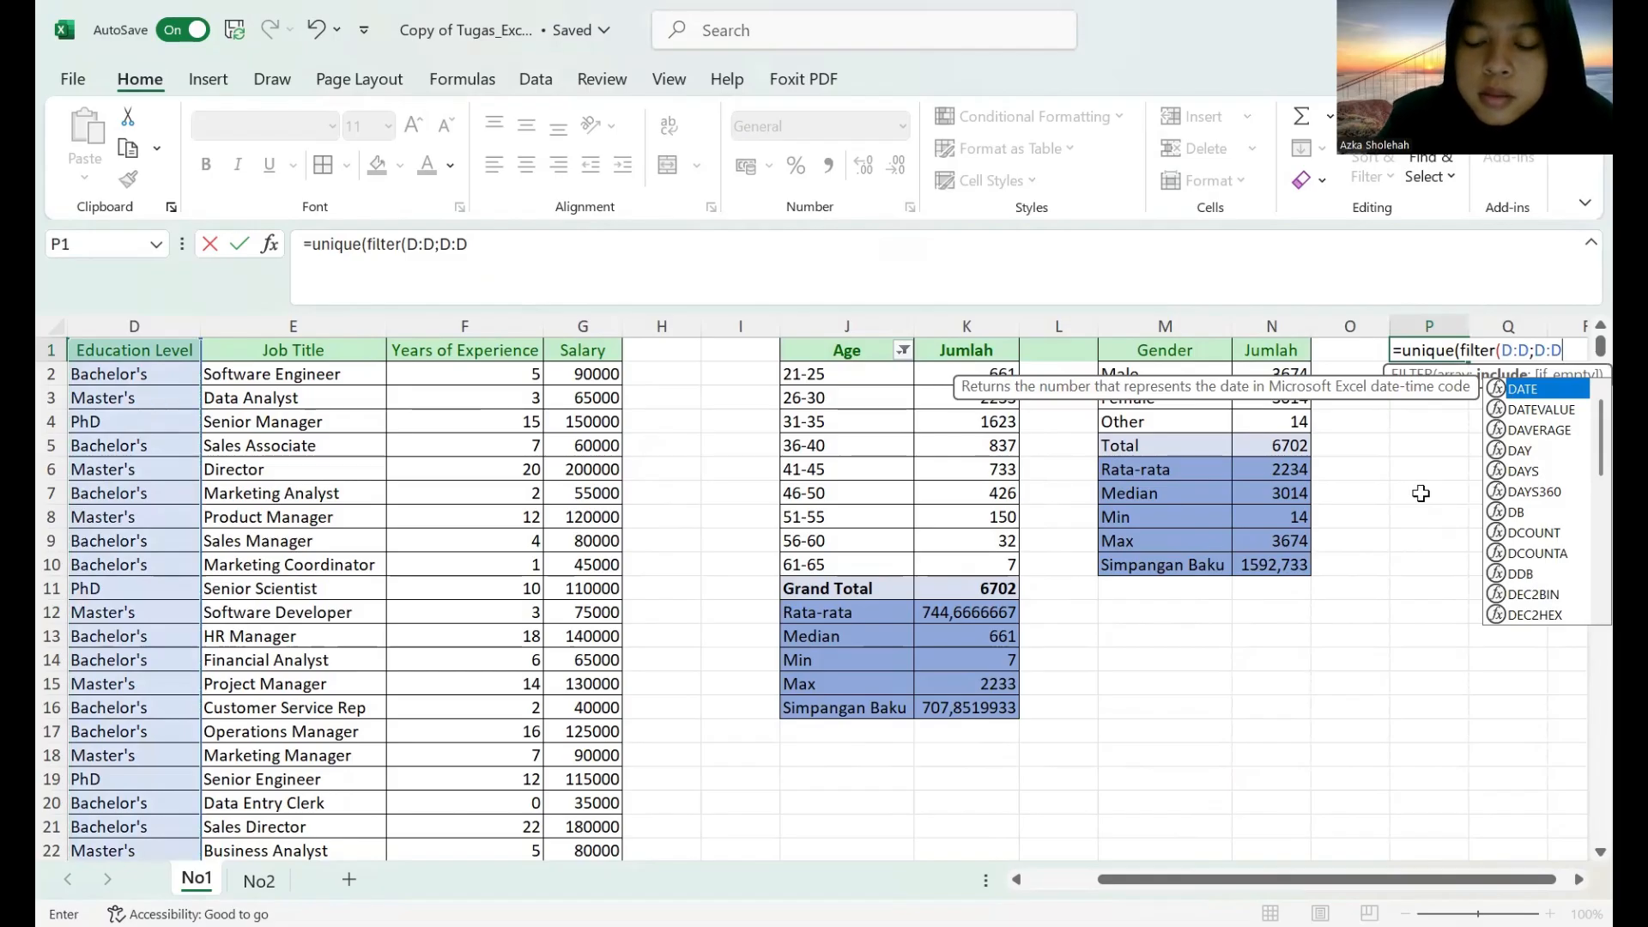
{"action": "type", "text": "<>\"\""}
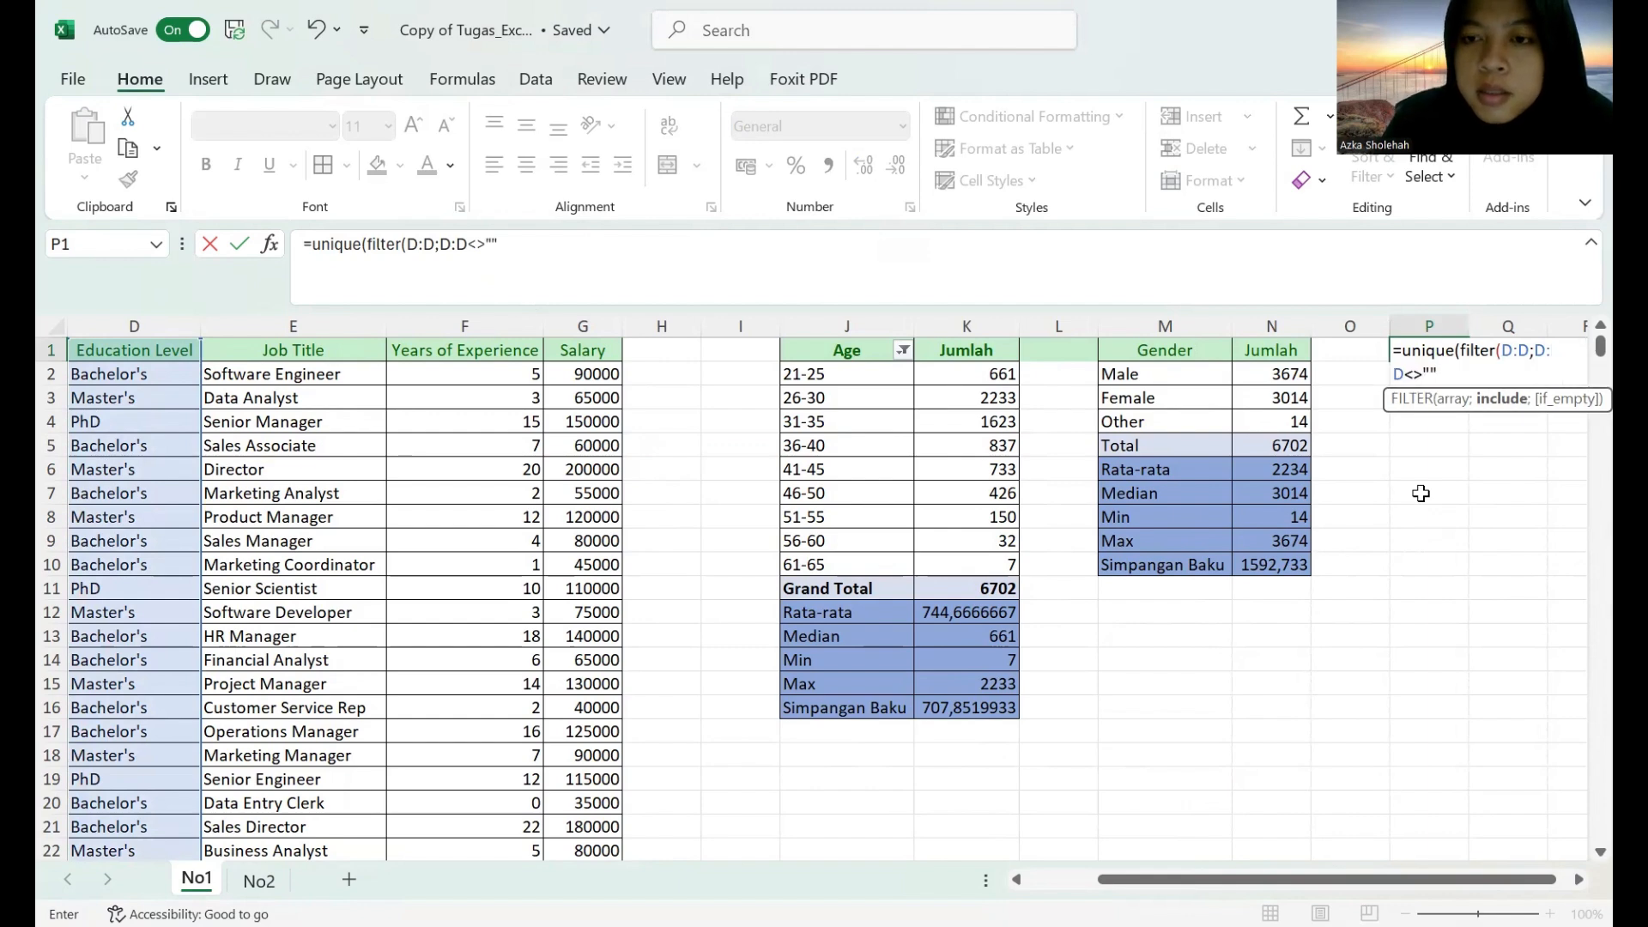
{"action": "key", "text": "Return"}
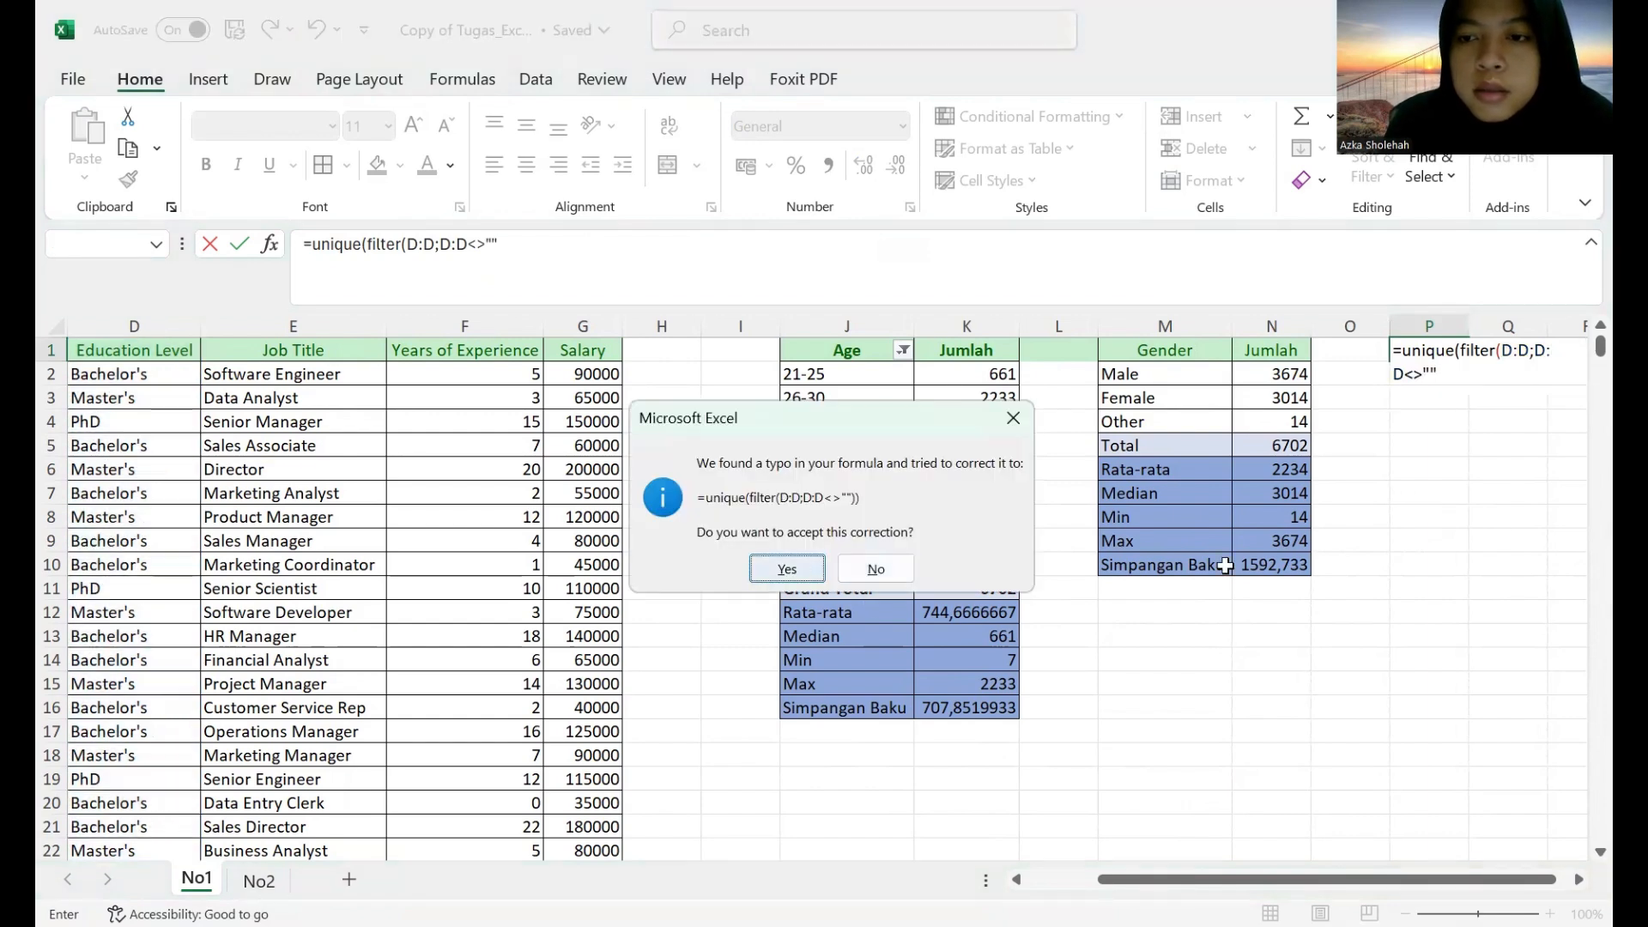
{"action": "key", "text": "Return"}
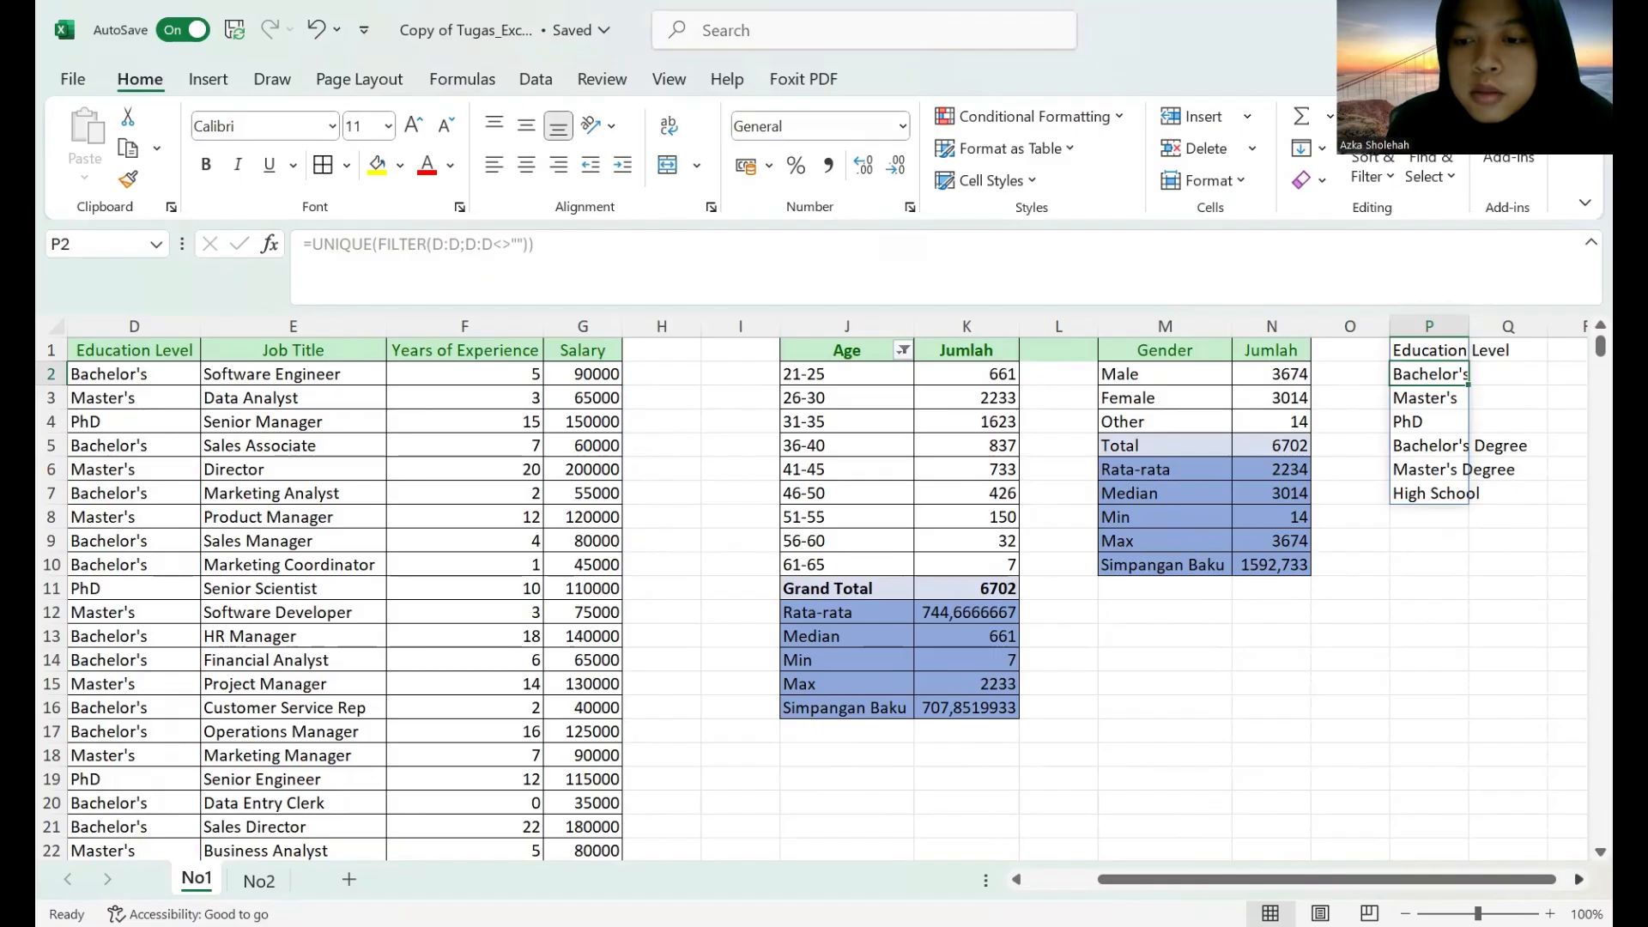
Remove the FILTER part and its non-empty condition from the P1 formula, leaving =UNIQUE(D:D).
{"action": "left_click", "coordinate": [1578, 879]}
{"action": "left_click", "coordinate": [1578, 879]}
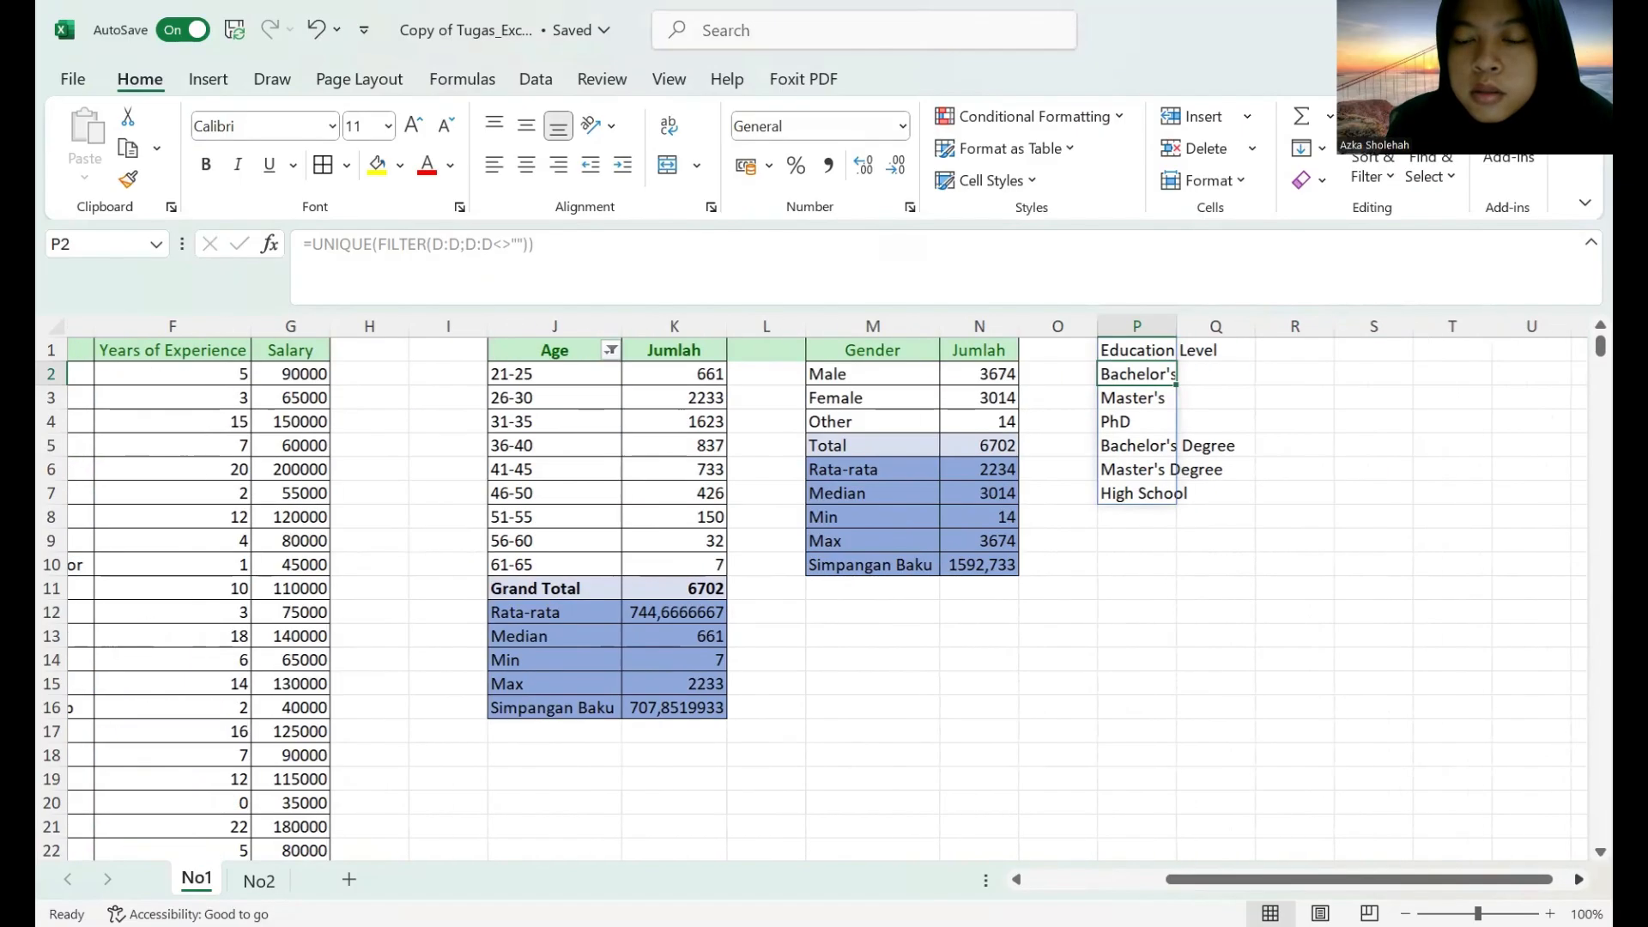
{"action": "left_click", "coordinate": [1113, 349]}
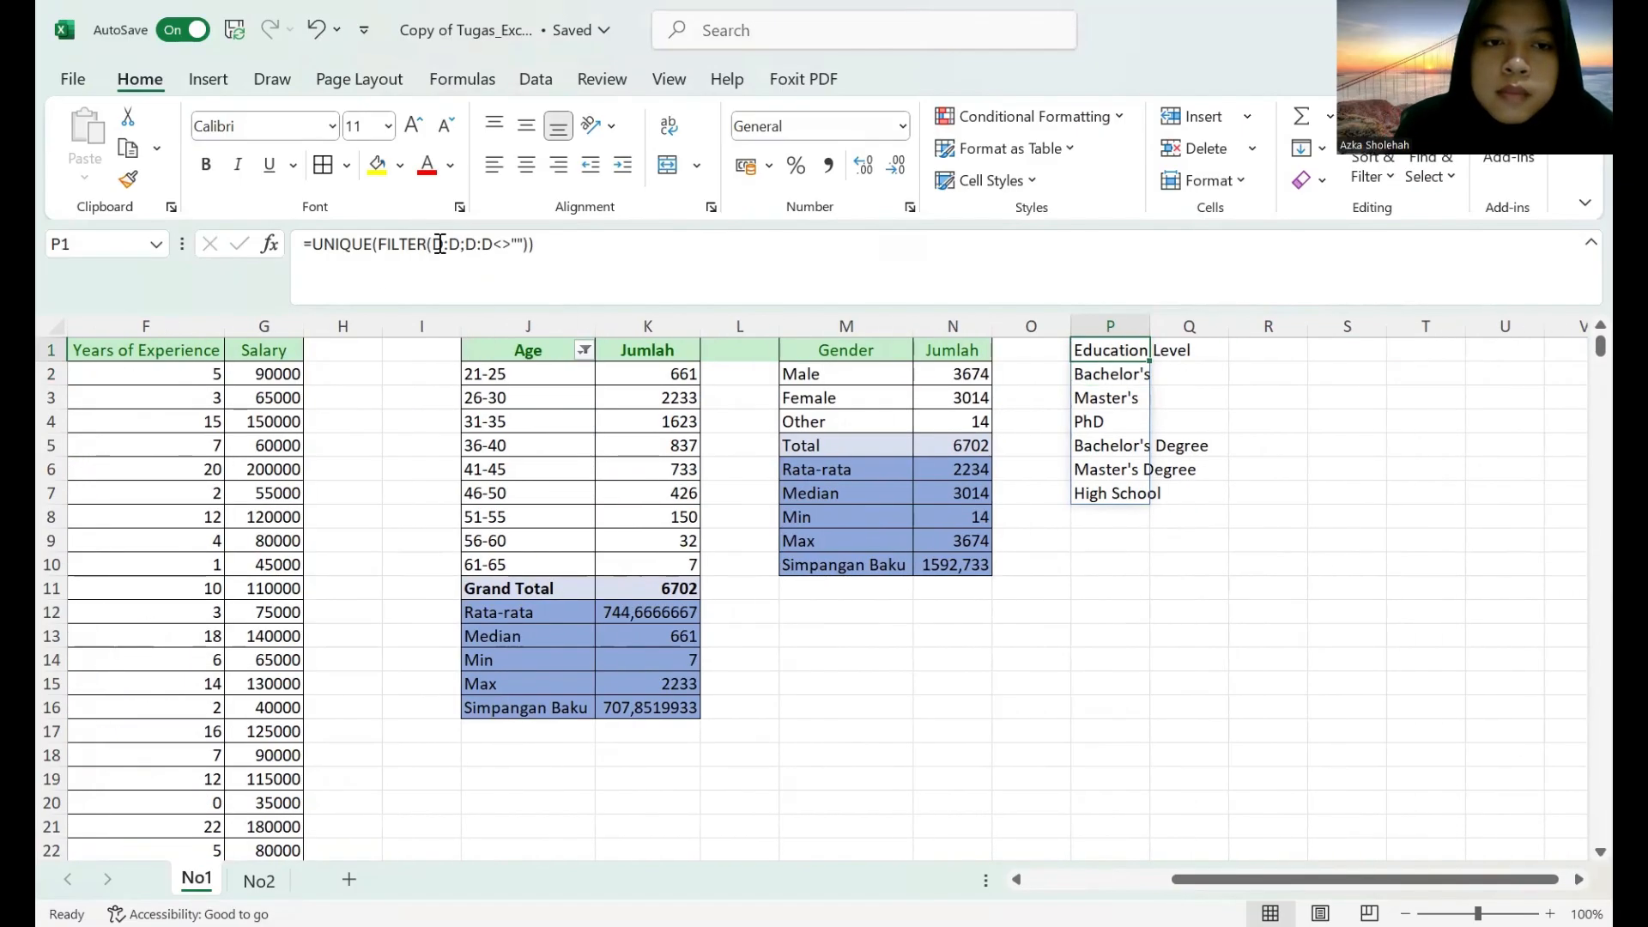
{"action": "left_click_drag", "start_coordinate": [382, 243], "coordinate": [437, 245]}
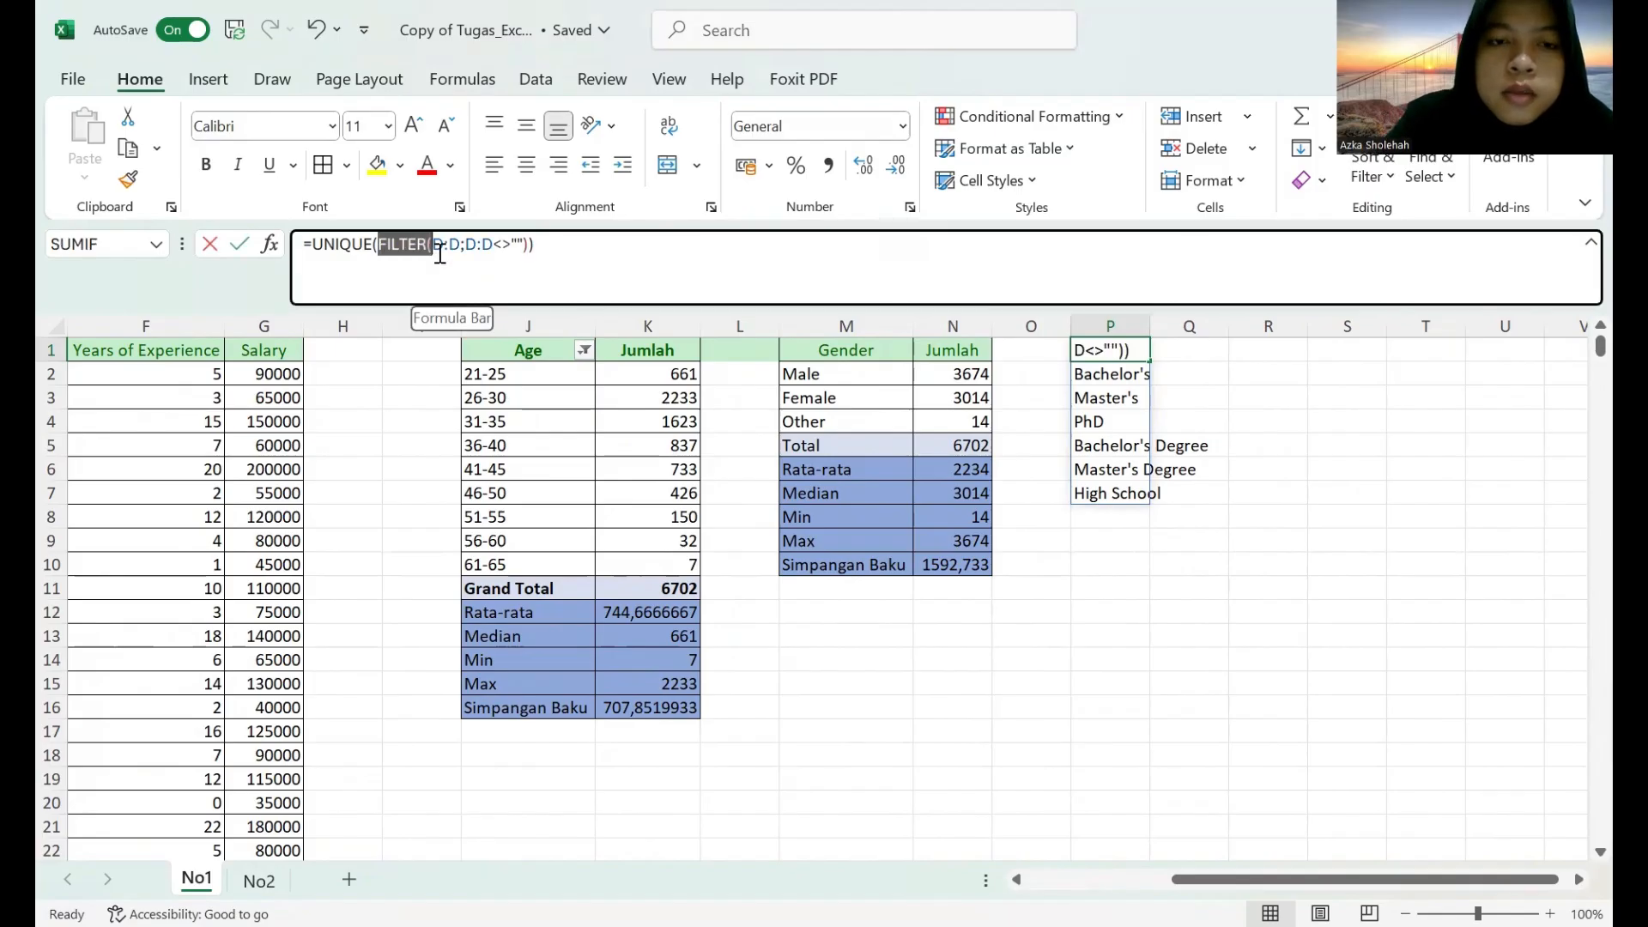
{"action": "key", "text": "BackSpace"}
{"action": "left_click_drag", "start_coordinate": [379, 245], "coordinate": [489, 247]}
{"action": "key", "text": "BackSpace"}
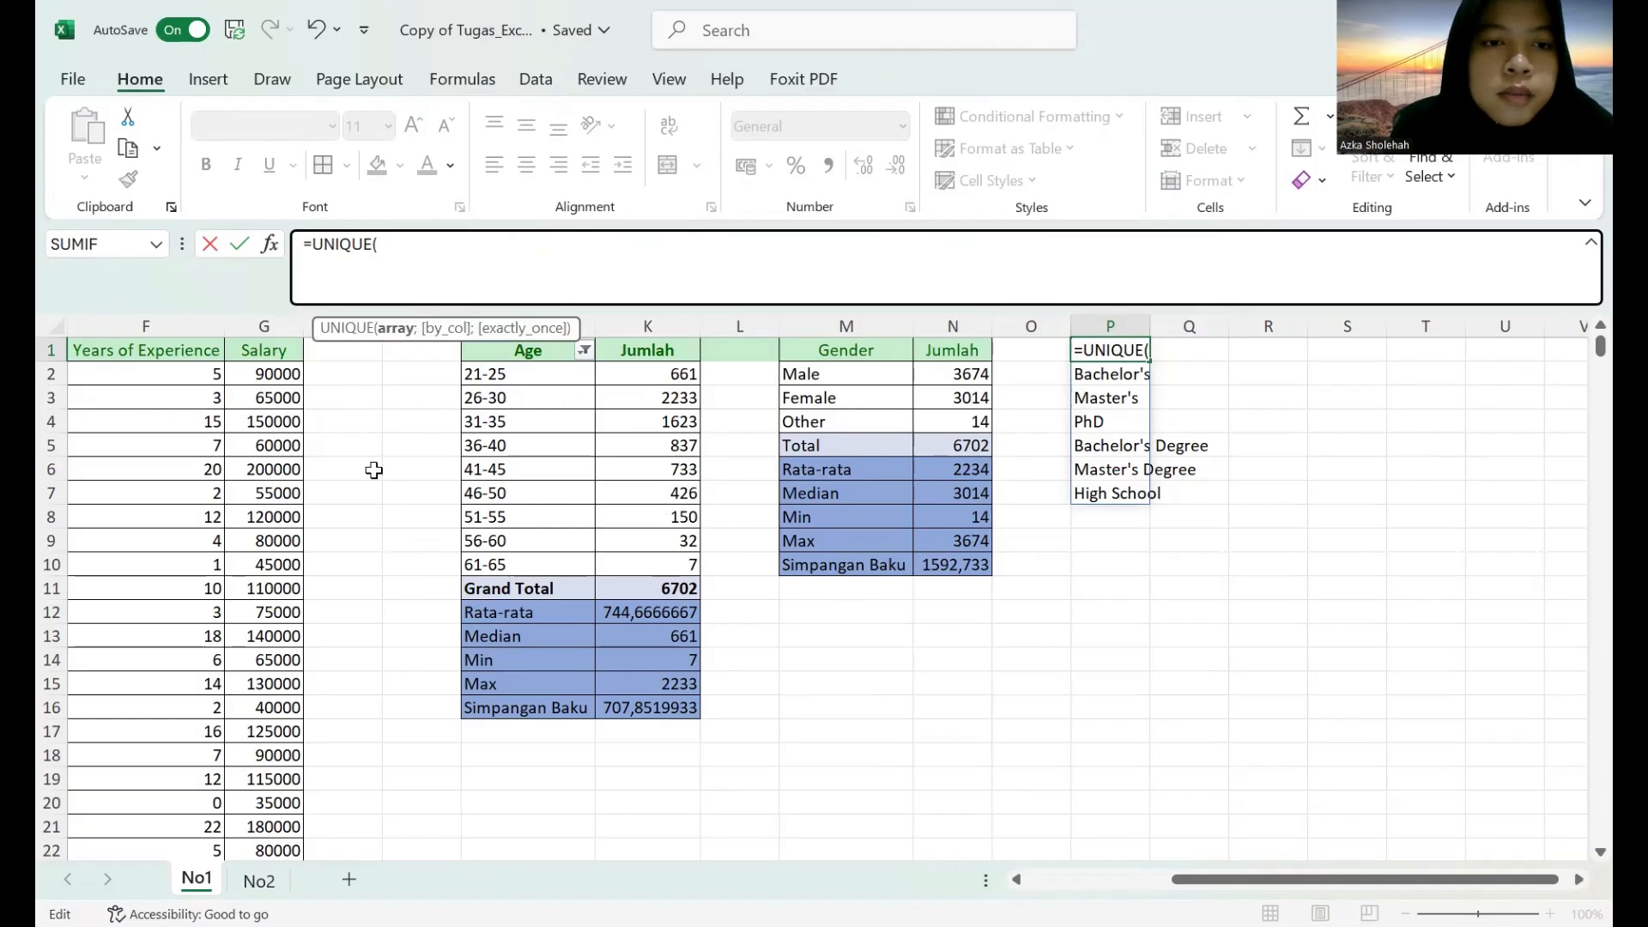
{"action": "scroll", "coordinate": [820, 588], "scroll_direction": "left", "scroll_amount": 3}
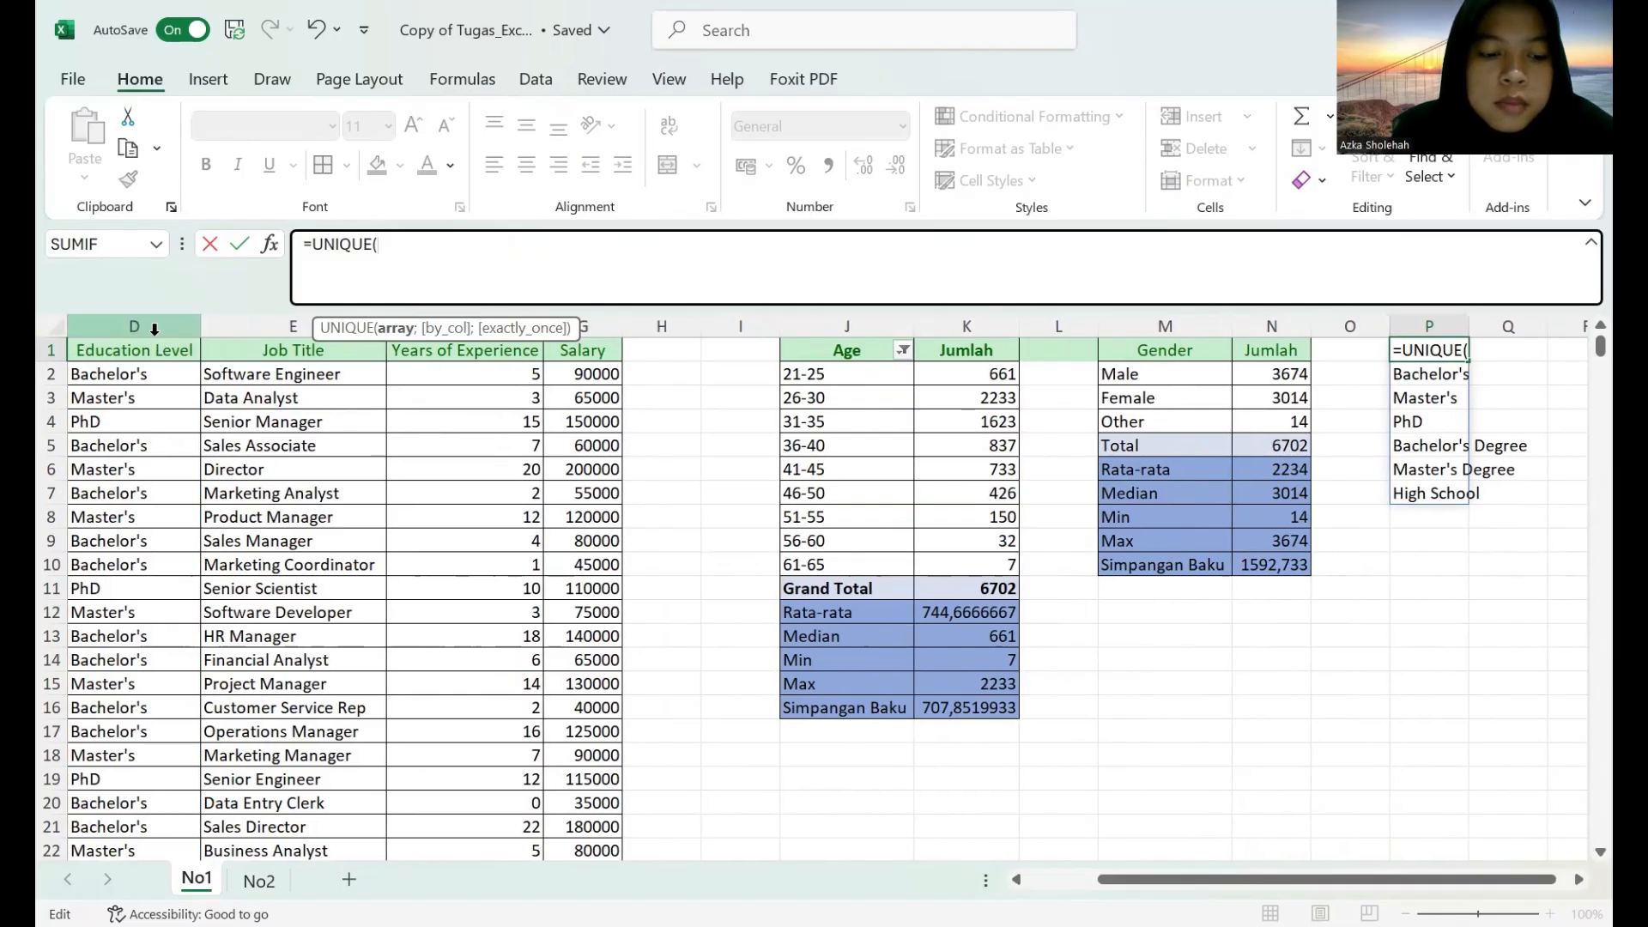
{"action": "type", "text": "D:D"}
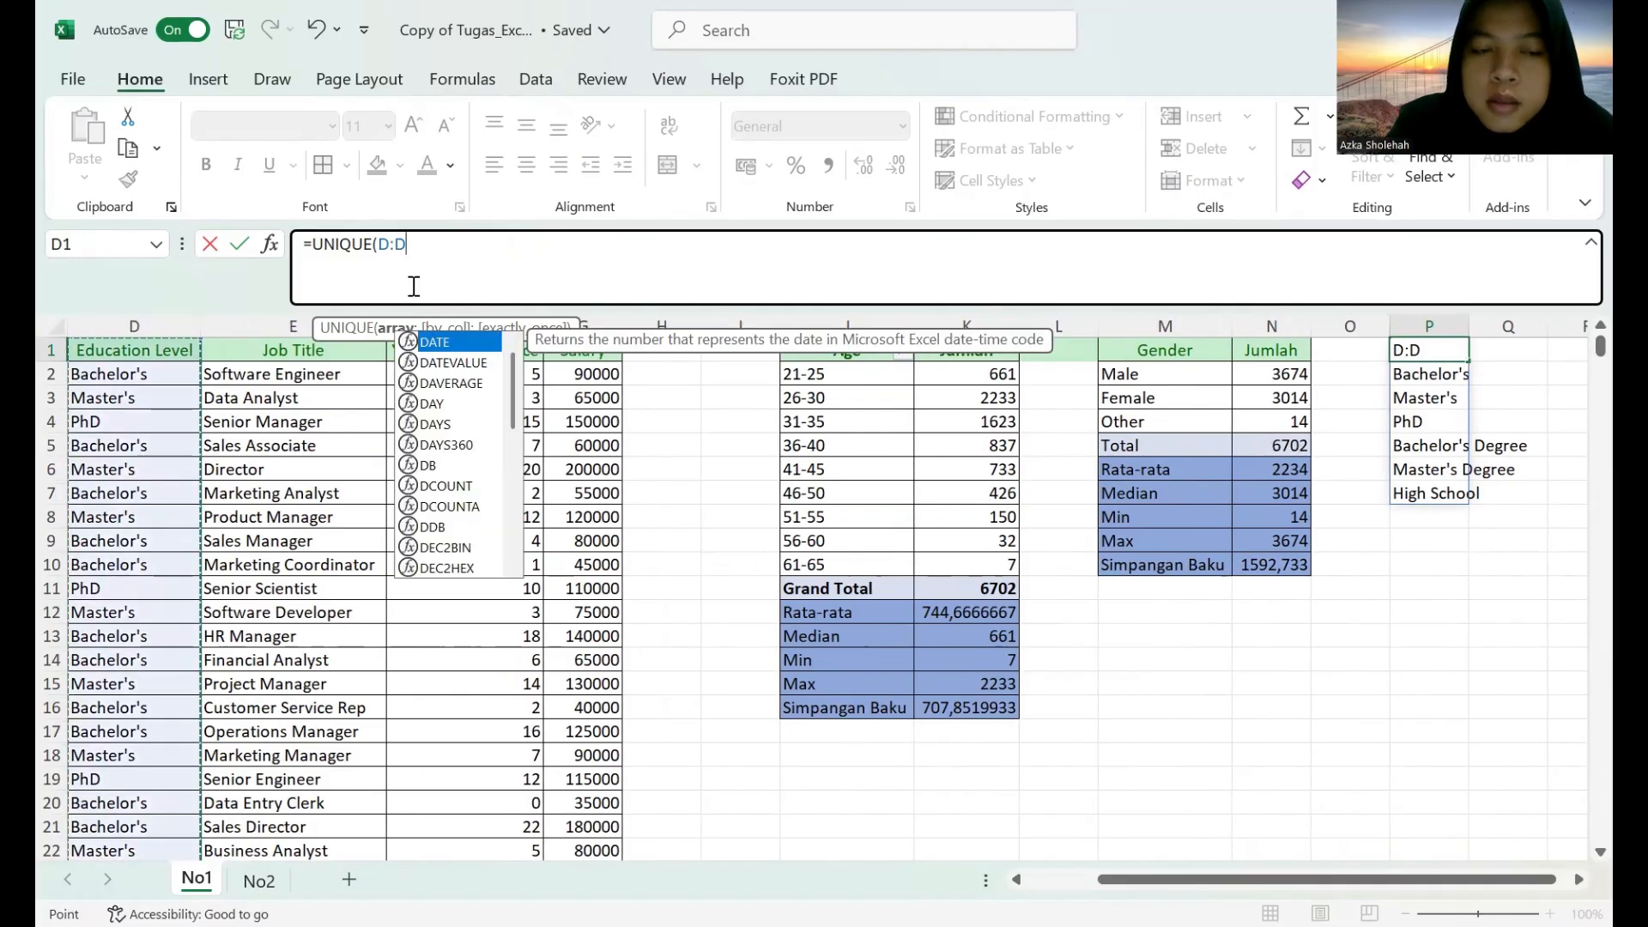
{"action": "key", "text": "Return"}
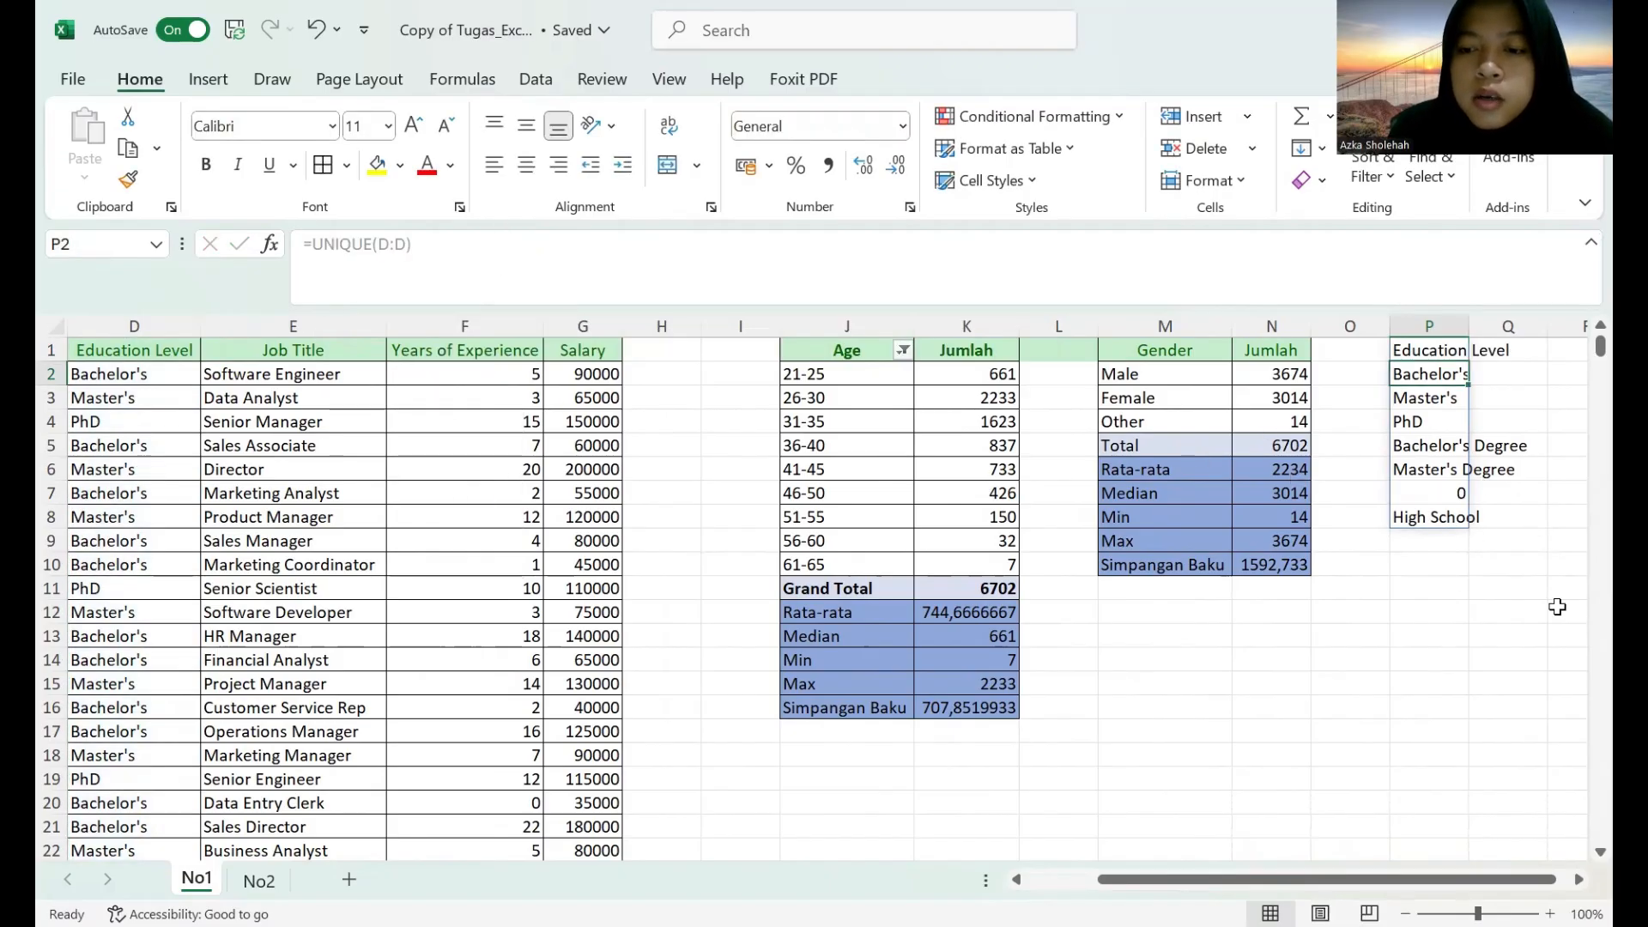
{"action": "left_click", "coordinate": [1578, 879]}
{"action": "left_click", "coordinate": [1578, 880]}
{"action": "left_click", "coordinate": [1579, 880]}
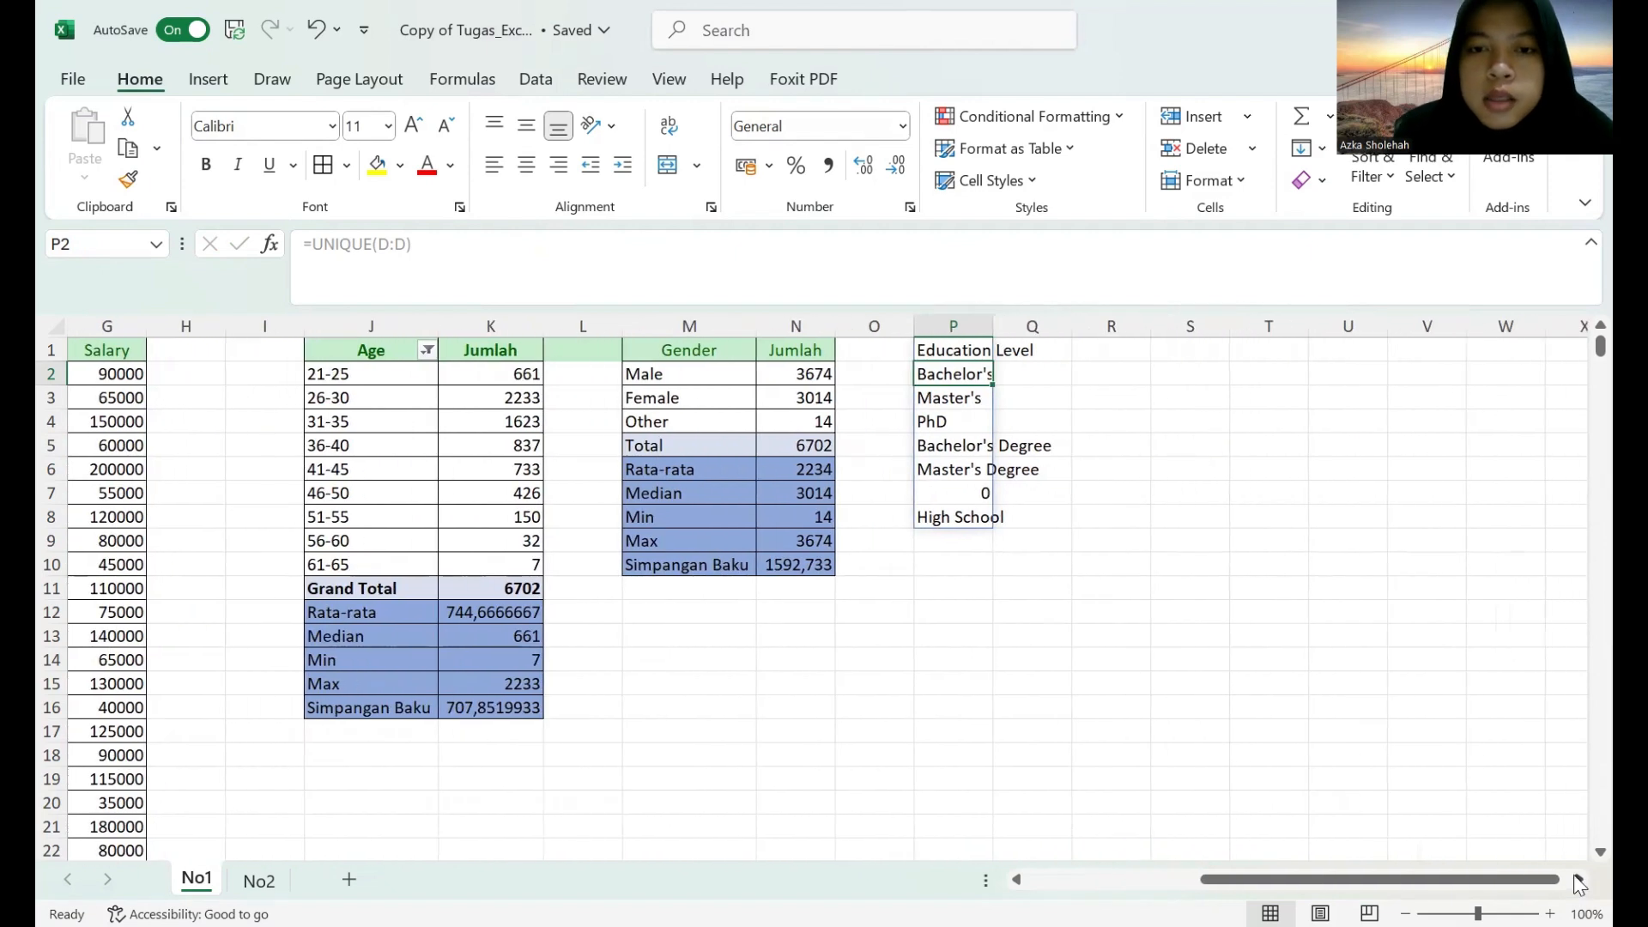
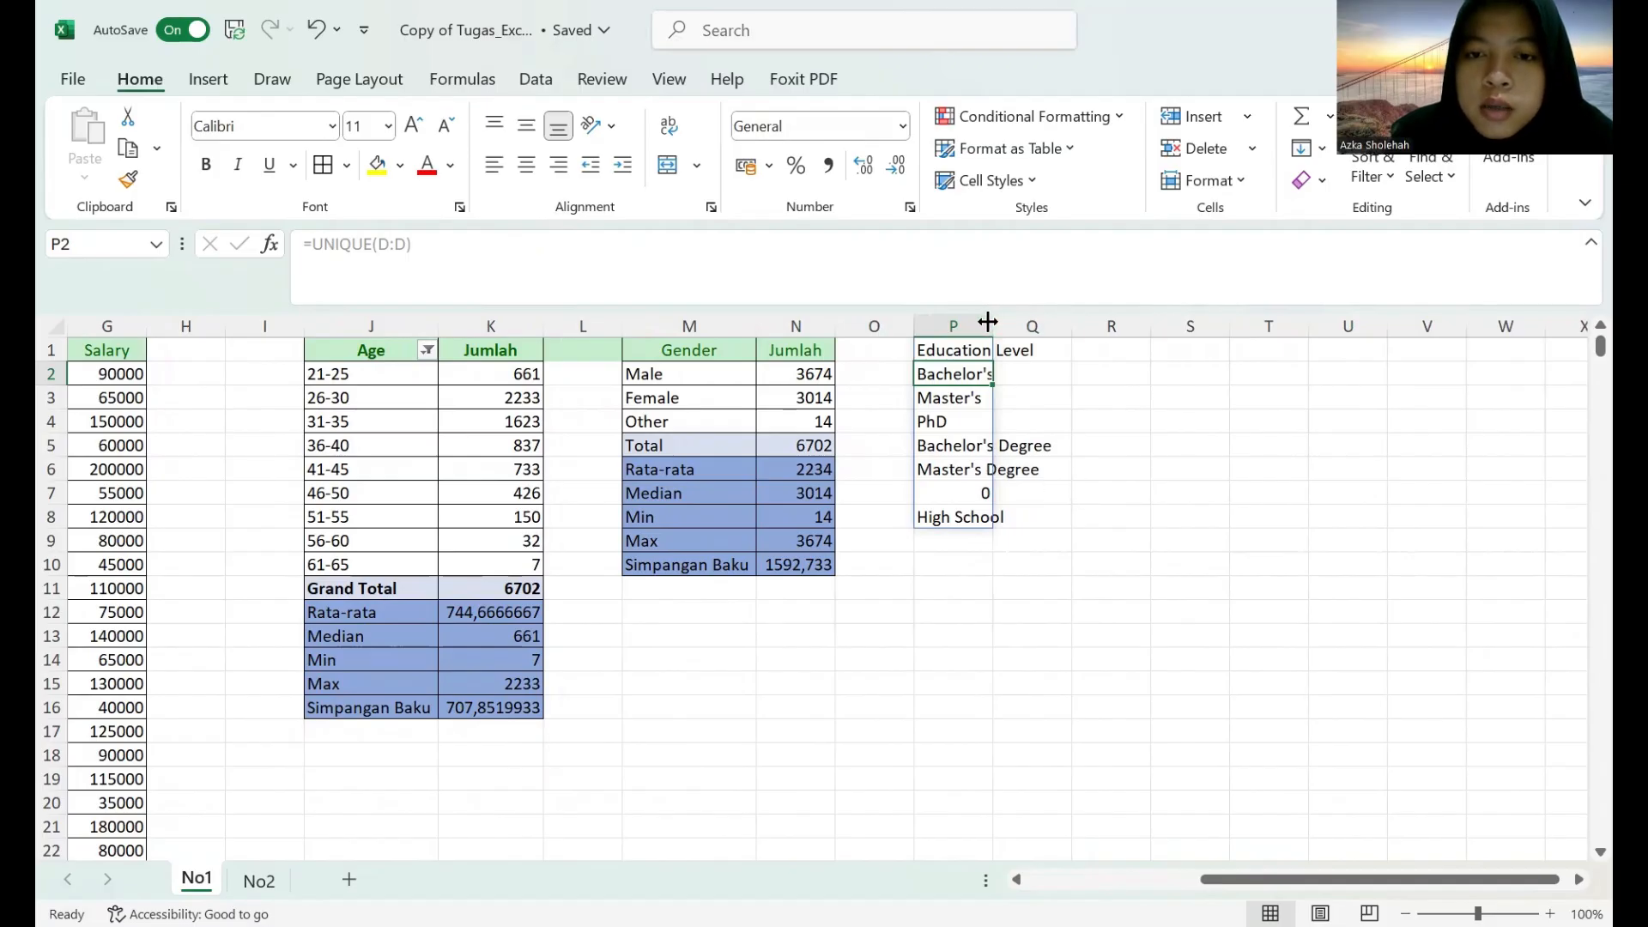
Widen column P so the full education level names fit.
{"action": "left_click_drag", "start_coordinate": [991, 322], "coordinate": [1063, 322]}
{"action": "scroll", "coordinate": [626, 618], "scroll_direction": "down", "scroll_amount": 3}
{"action": "scroll", "coordinate": [626, 626], "scroll_direction": "up", "scroll_amount": 3}
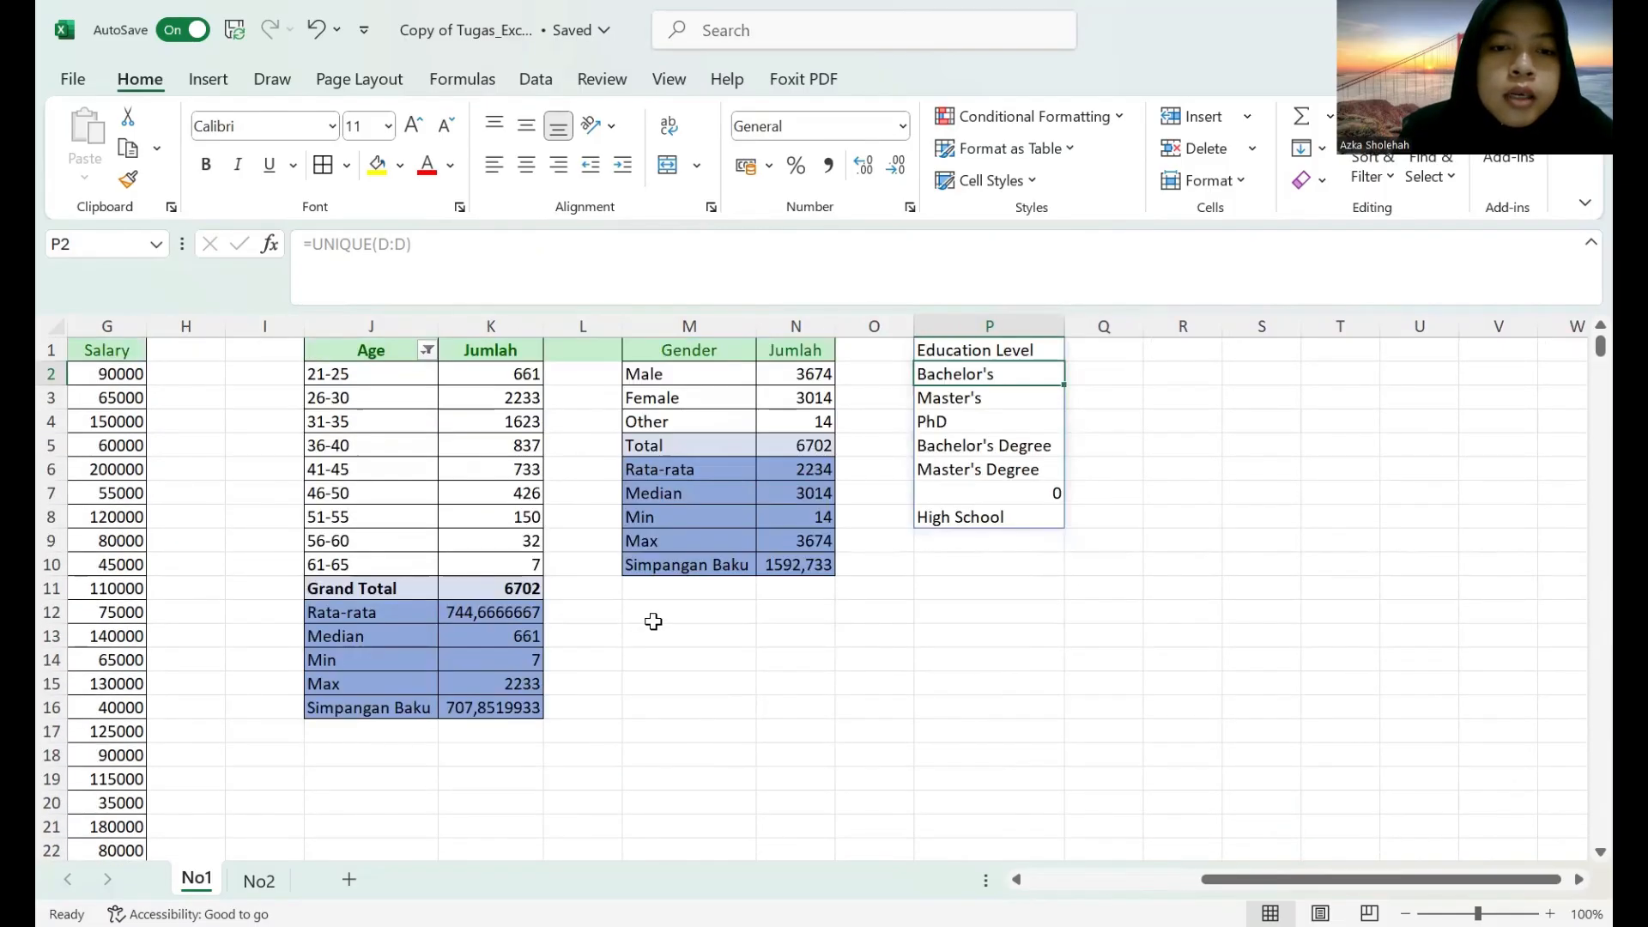
{"action": "left_click", "coordinate": [1016, 880]}
{"action": "left_click", "coordinate": [1015, 879]}
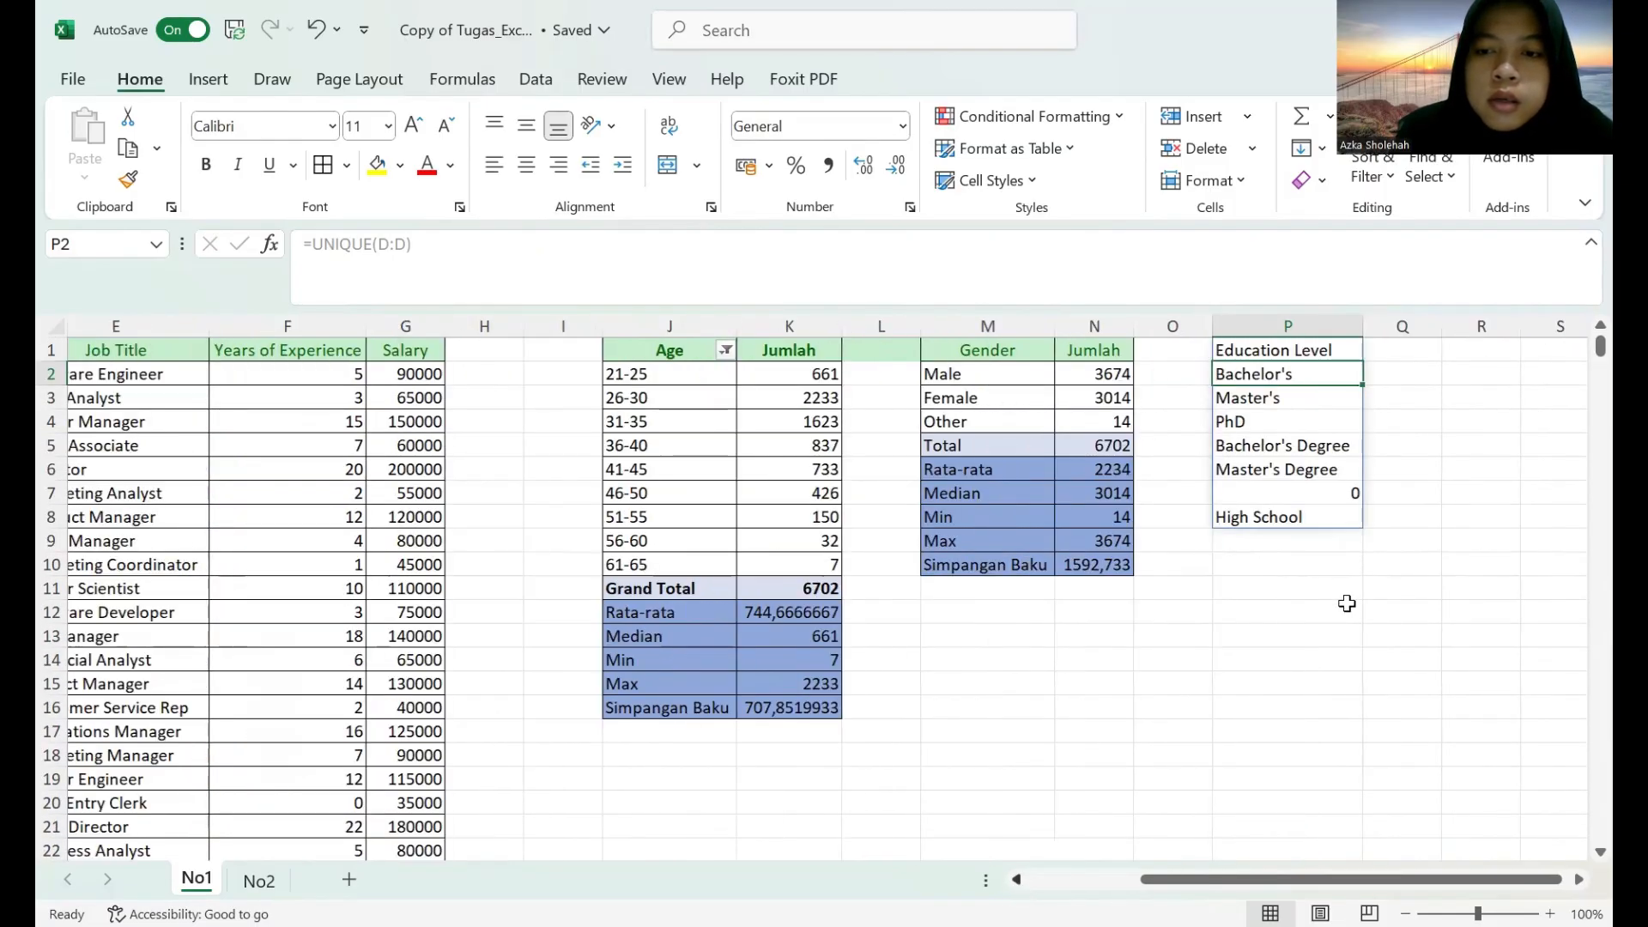
Look through the Education Level data in column D for the empty cell behind the 0 entry in P7.
{"action": "left_click", "coordinate": [1358, 493]}
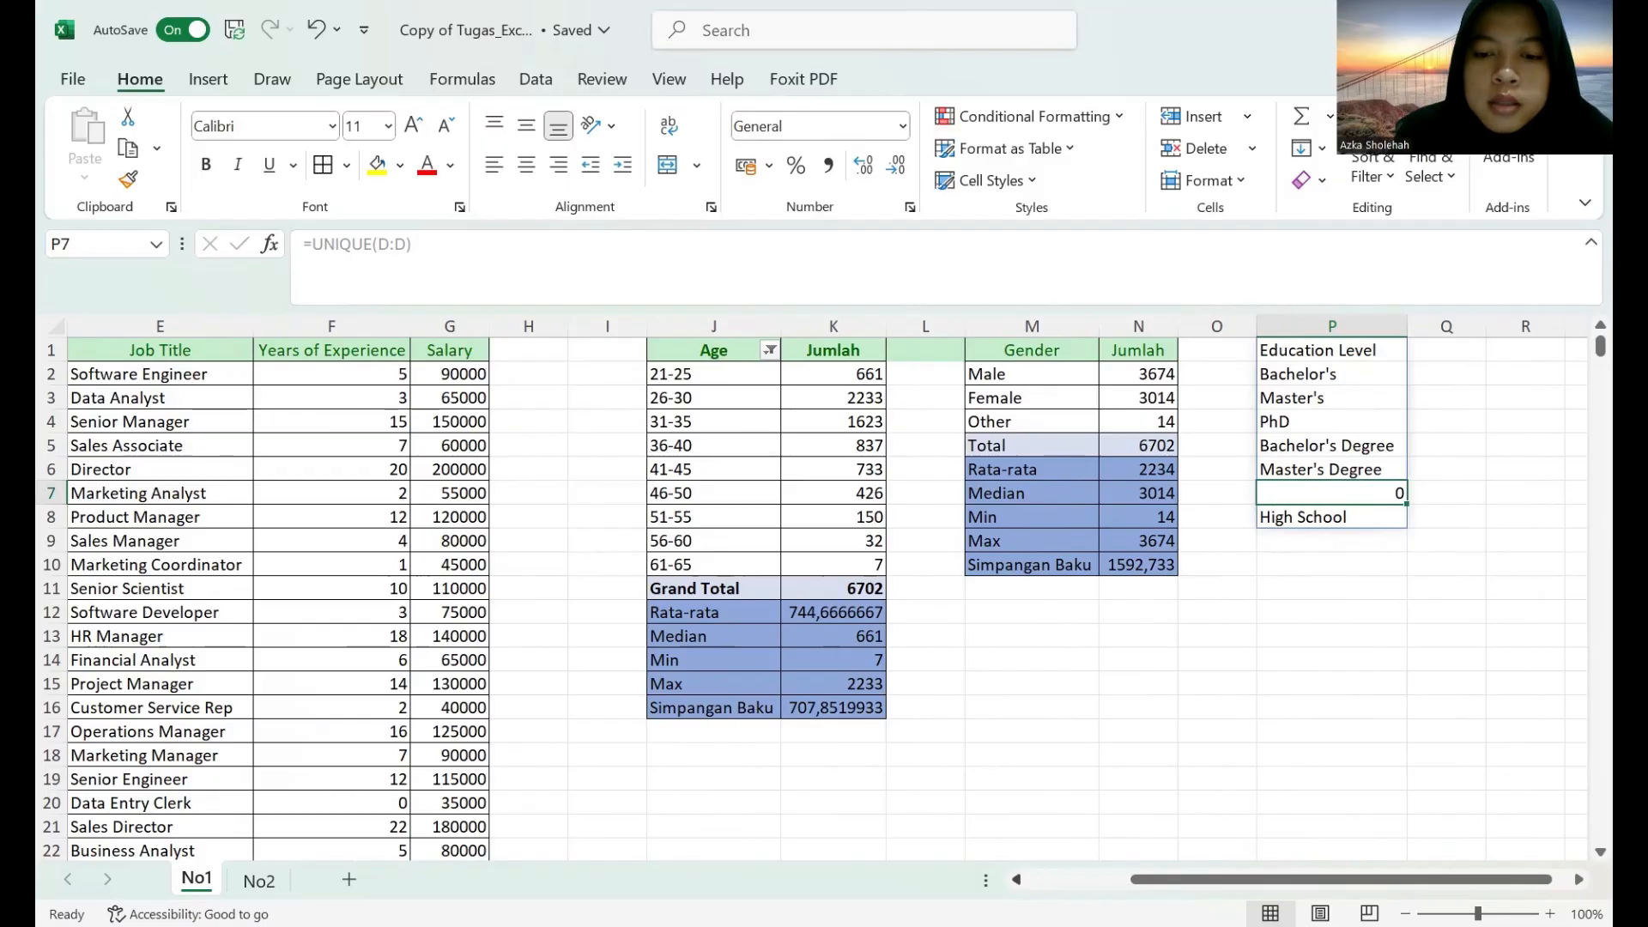
{"action": "left_click", "coordinate": [1015, 879]}
{"action": "left_click", "coordinate": [1472, 351]}
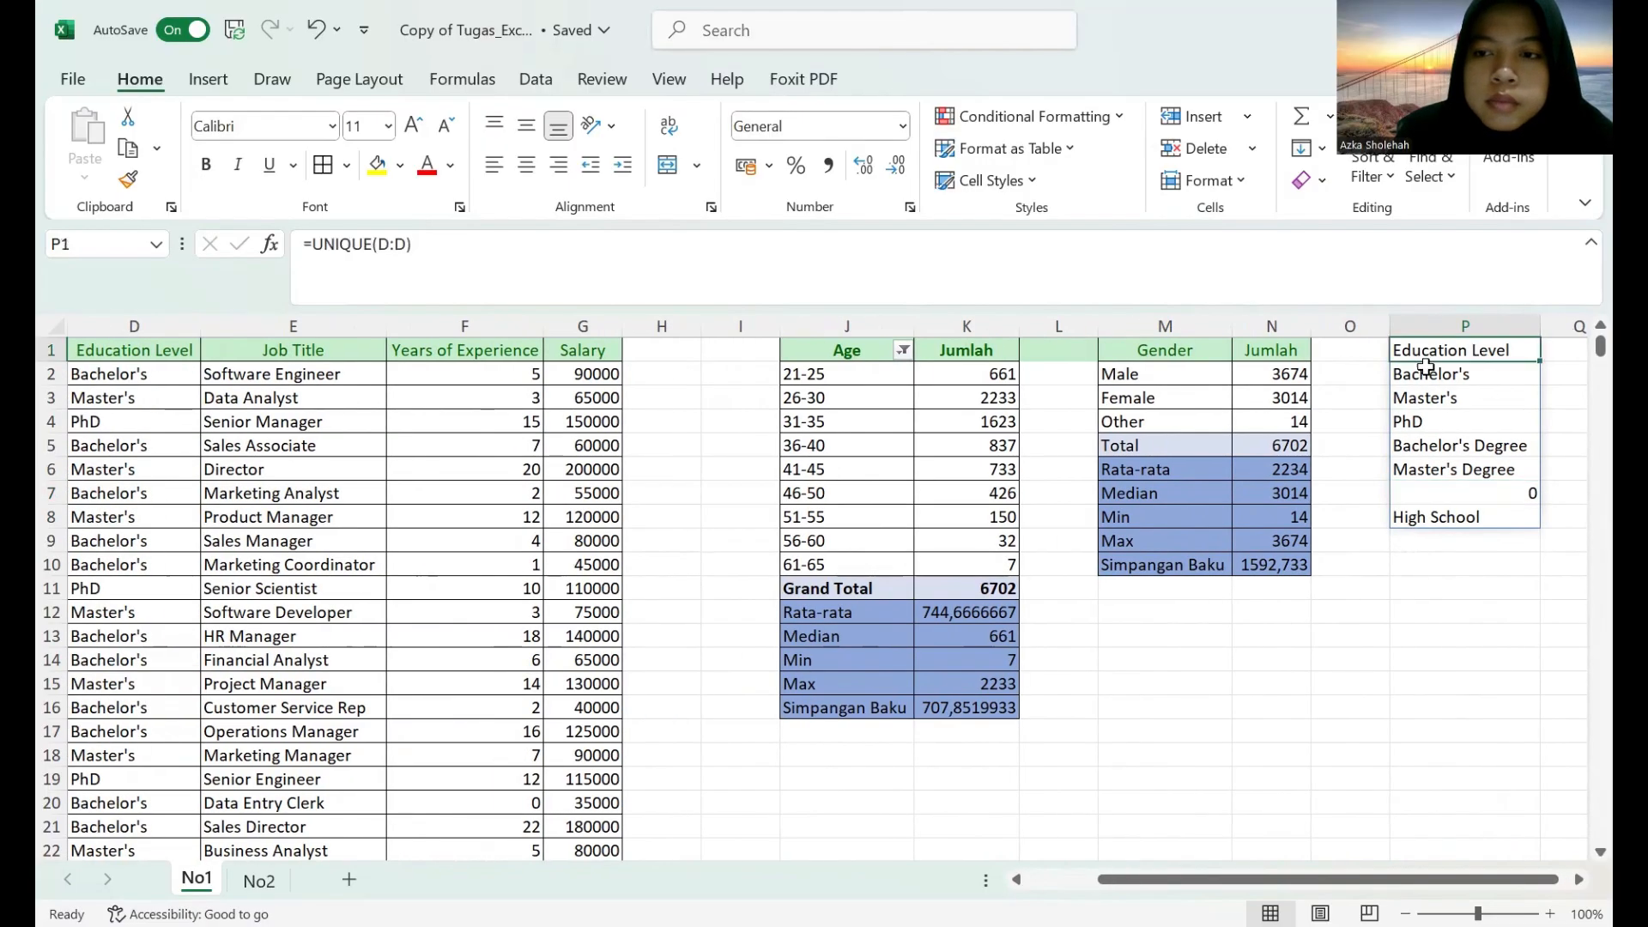
{"action": "left_click", "coordinate": [500, 255]}
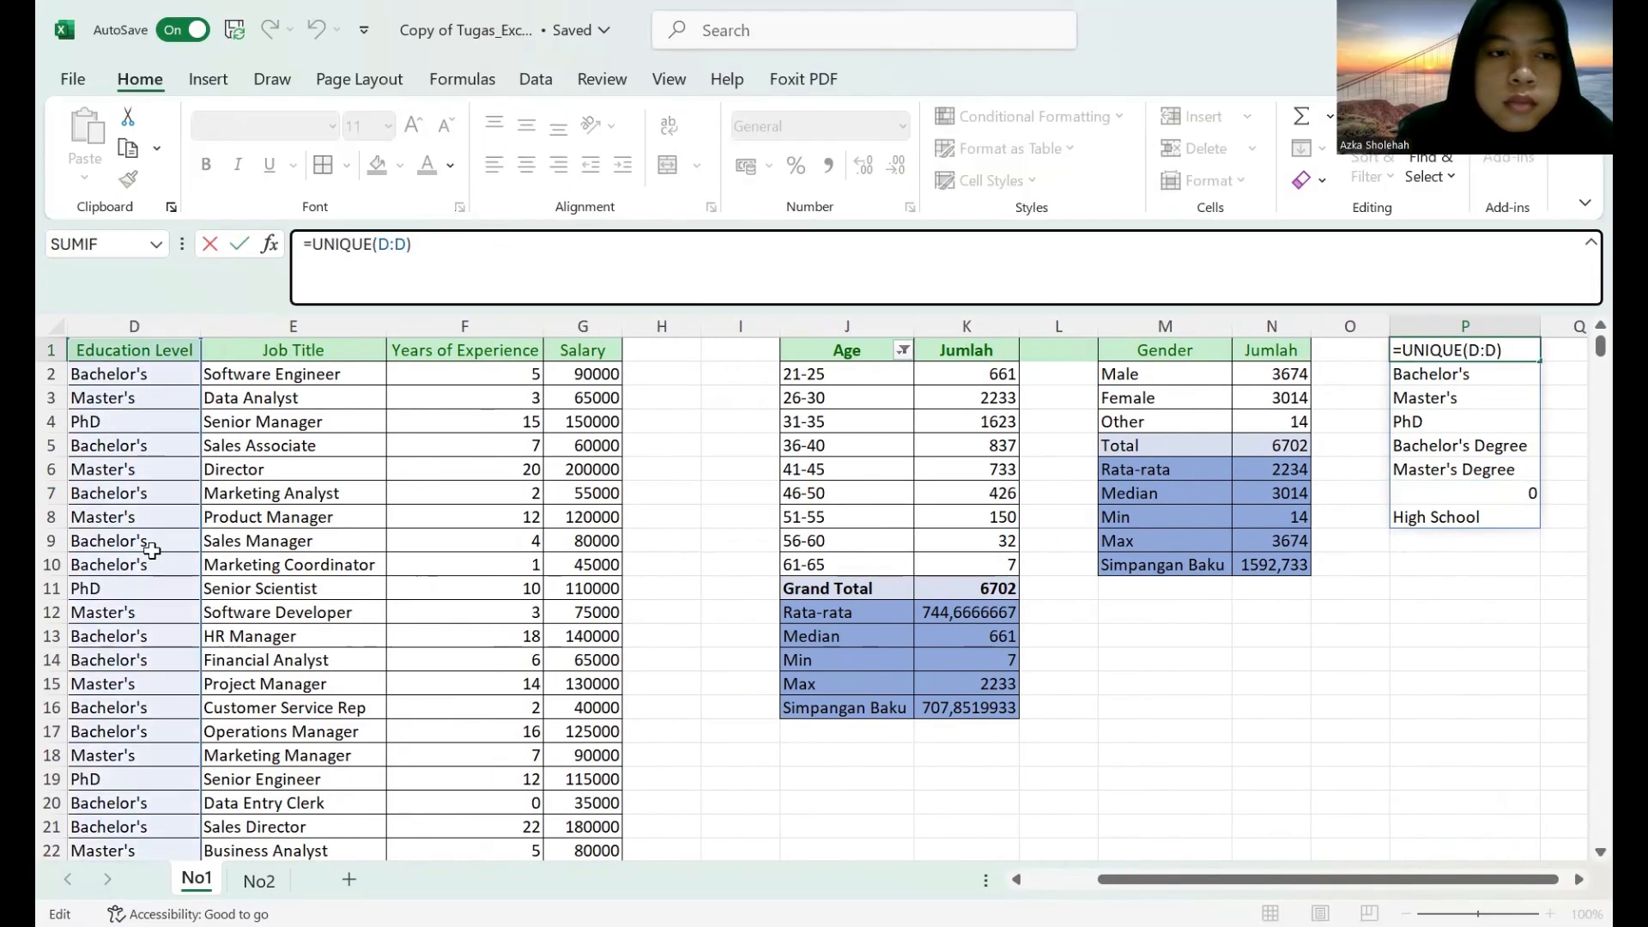
{"action": "scroll", "coordinate": [192, 543], "scroll_direction": "down", "scroll_amount": 6}
{"action": "scroll", "coordinate": [192, 543], "scroll_direction": "down", "scroll_amount": 2}
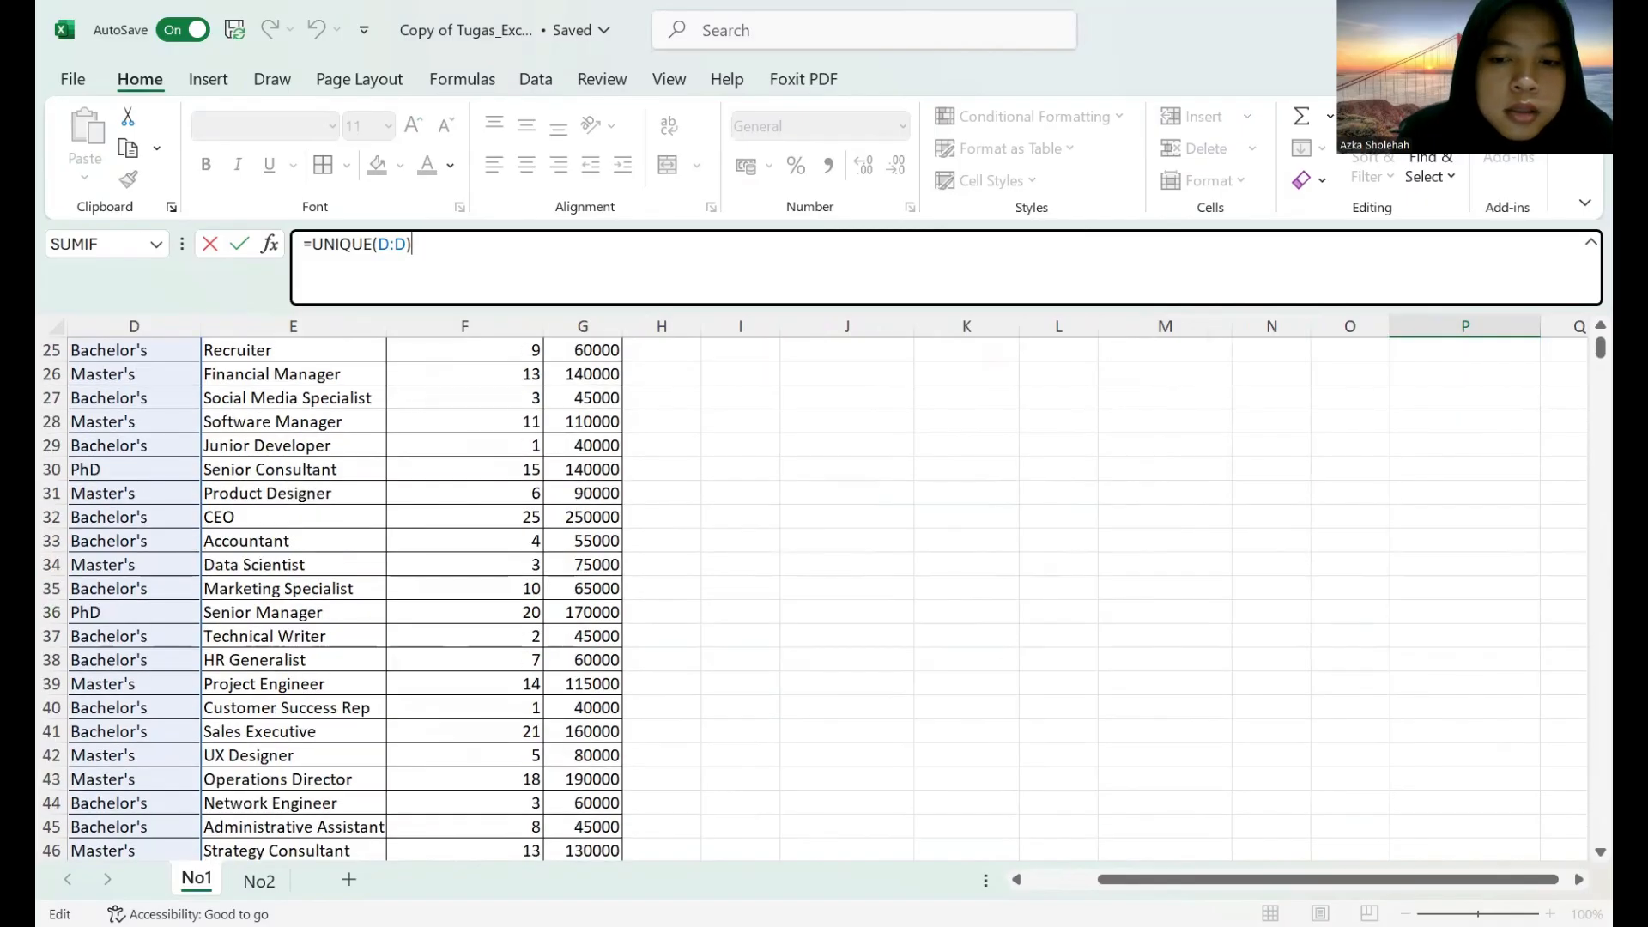
{"action": "left_click", "coordinate": [1015, 880]}
{"action": "left_click", "coordinate": [1015, 880]}
{"action": "scroll", "coordinate": [588, 734], "scroll_direction": "down", "scroll_amount": 20}
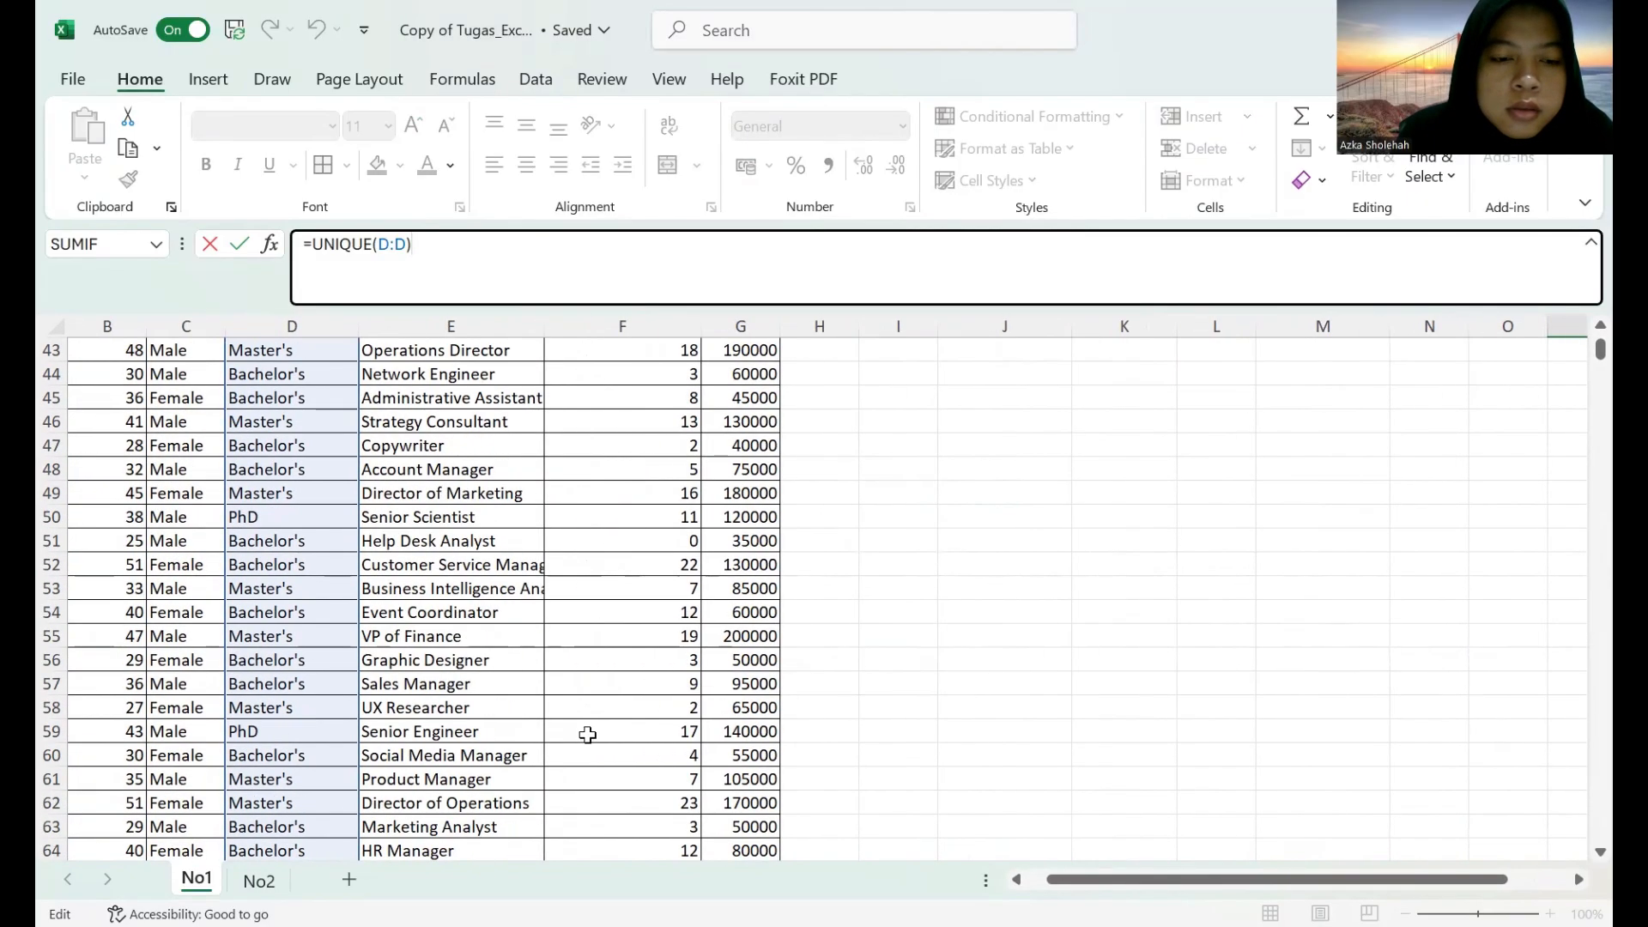
{"action": "scroll", "coordinate": [588, 734], "scroll_direction": "down", "scroll_amount": 20}
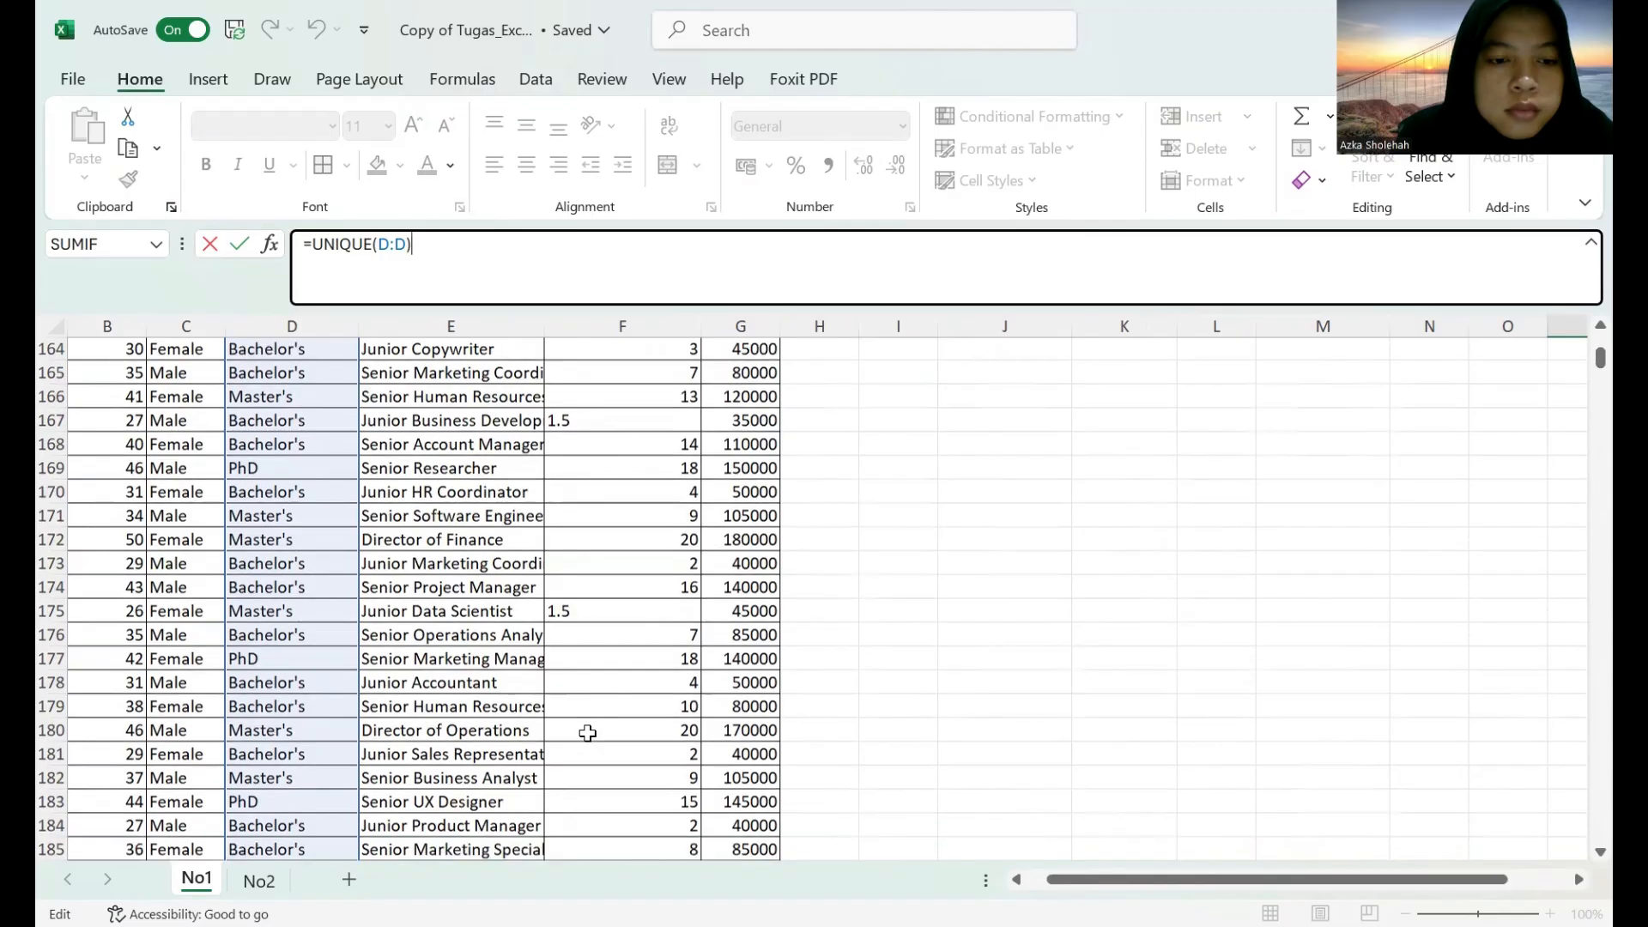
{"action": "scroll", "coordinate": [588, 732], "scroll_direction": "up", "scroll_amount": 20}
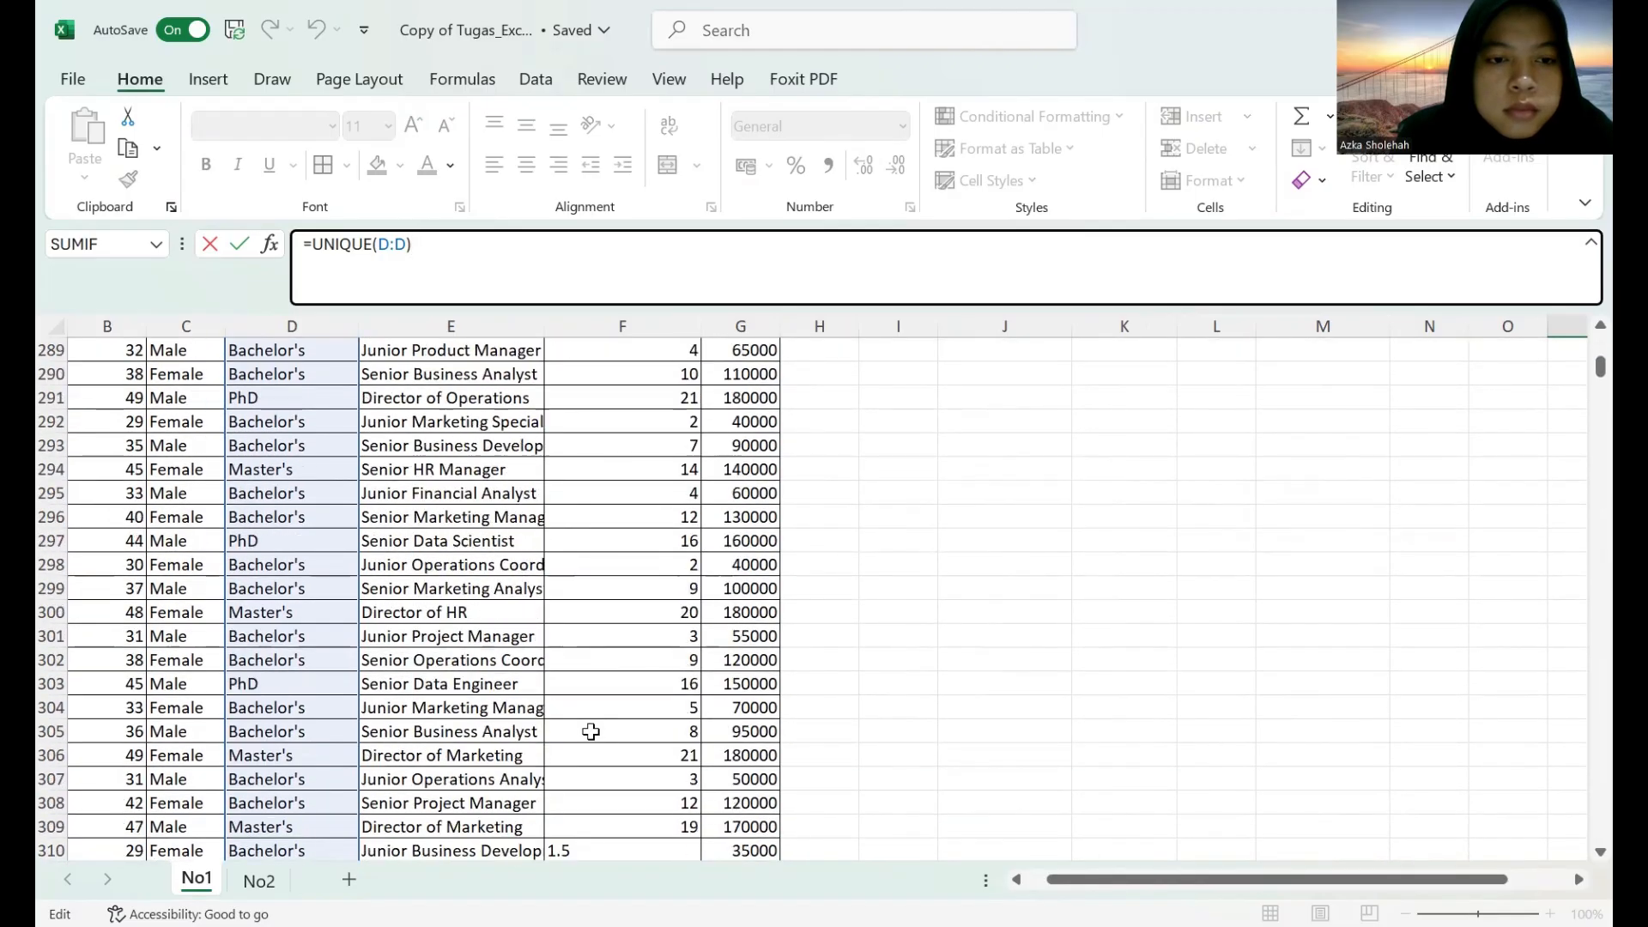
{"action": "scroll", "coordinate": [589, 732], "scroll_direction": "down", "scroll_amount": 5}
{"action": "scroll", "coordinate": [592, 731], "scroll_direction": "up", "scroll_amount": 12}
{"action": "scroll", "coordinate": [599, 727], "scroll_direction": "up", "scroll_amount": 20}
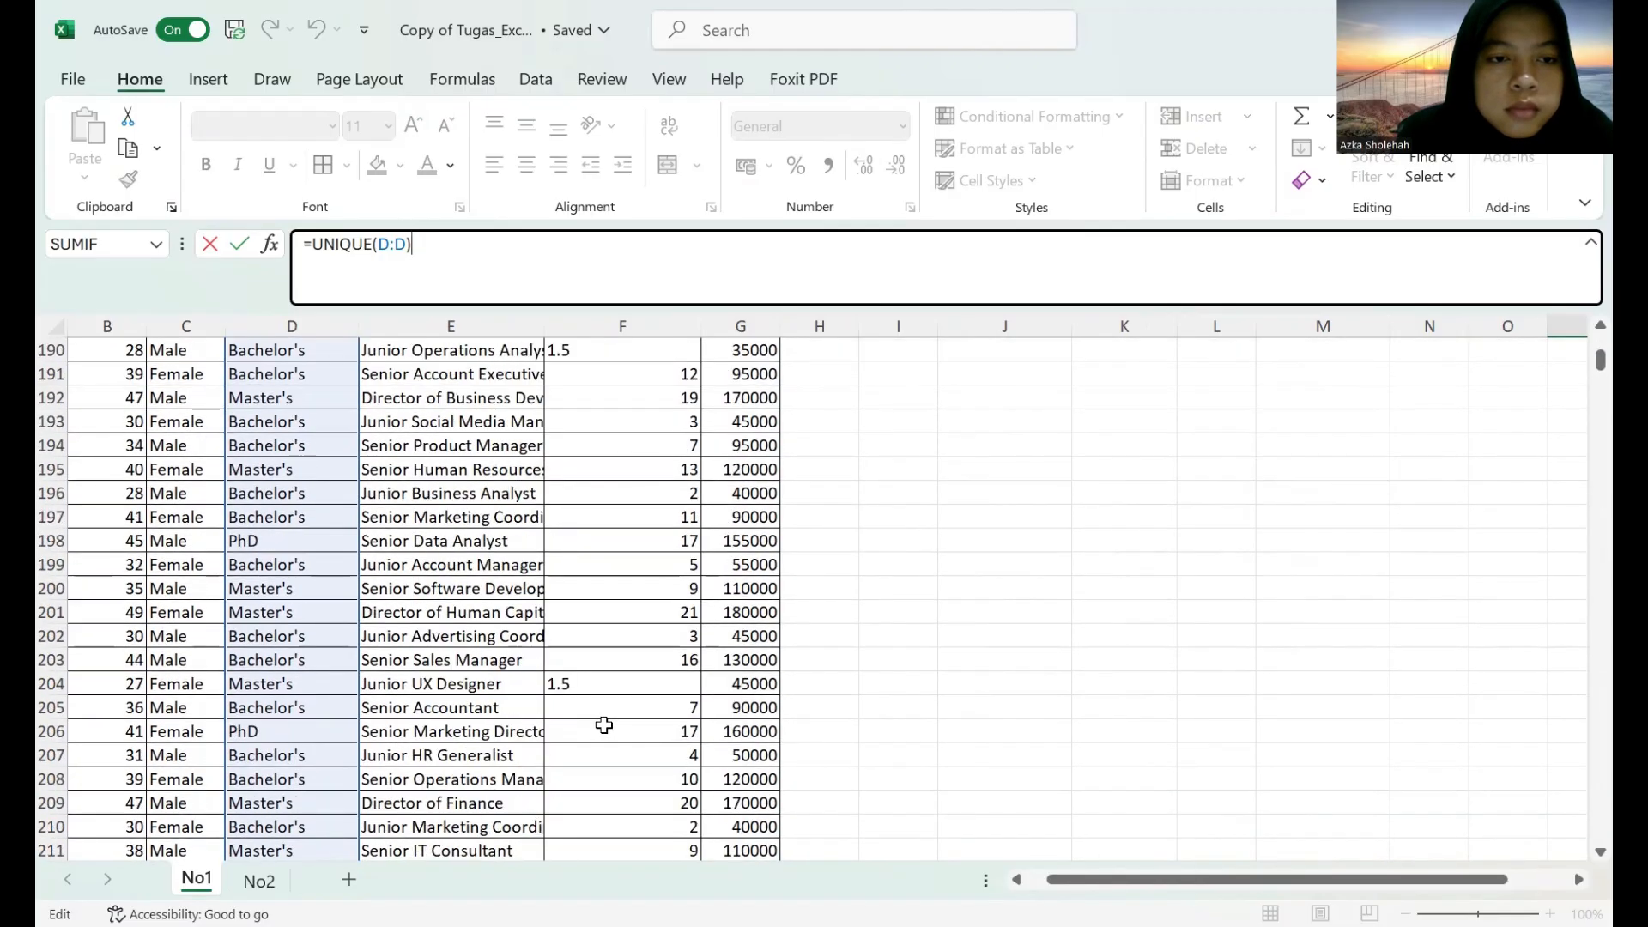
{"action": "scroll", "coordinate": [609, 727], "scroll_direction": "down", "scroll_amount": 20}
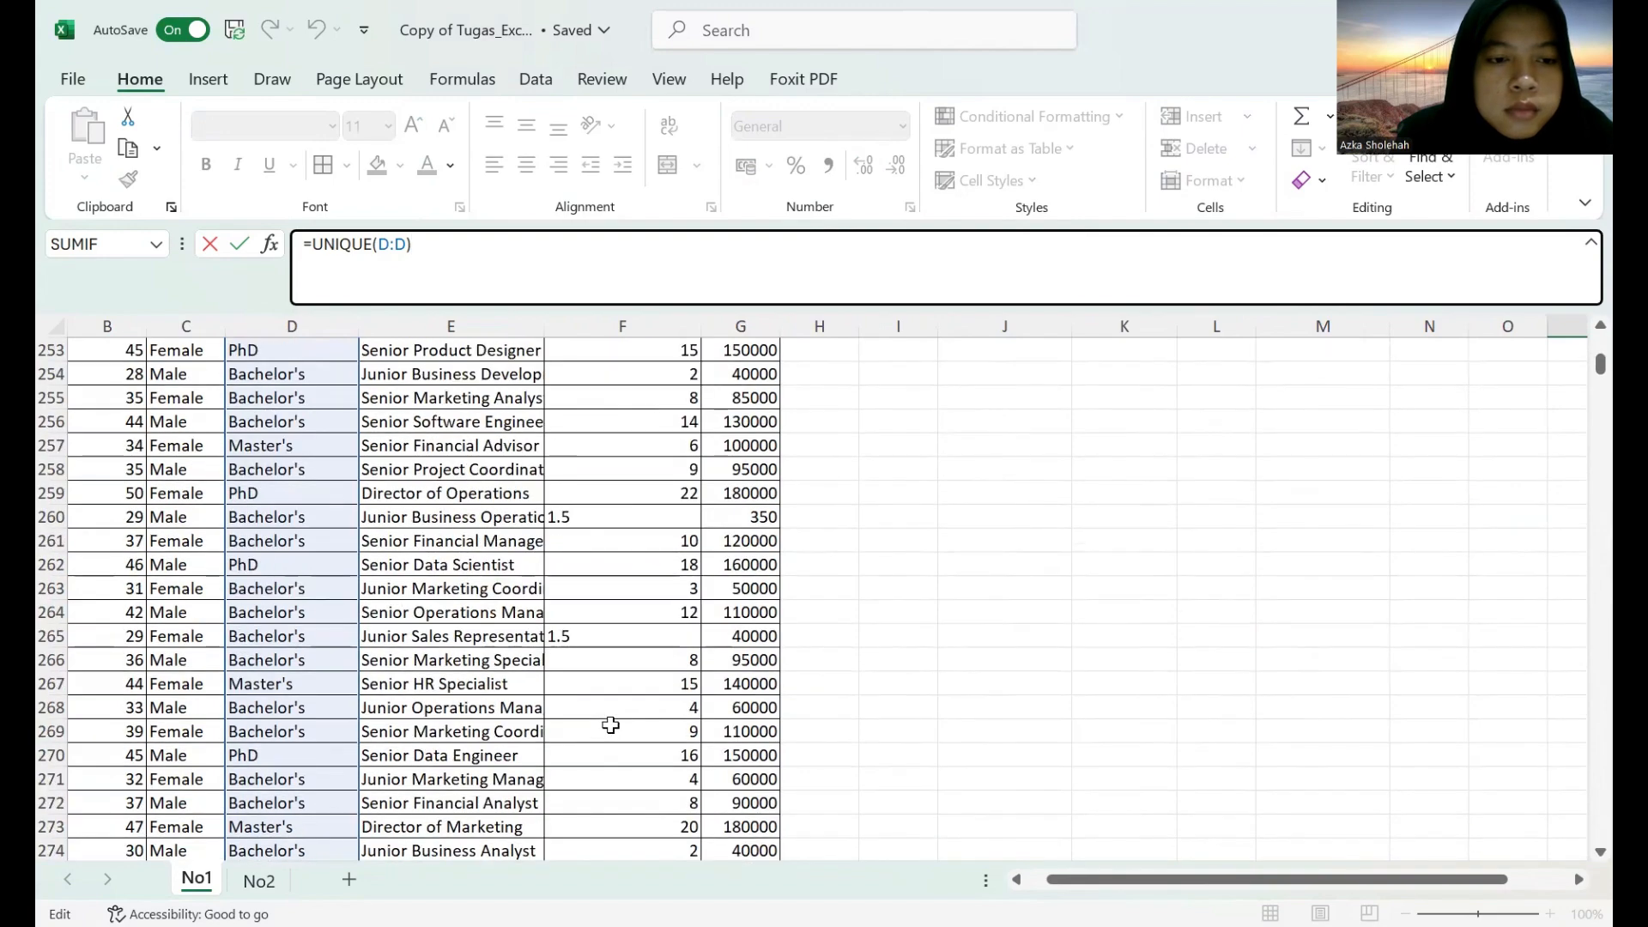
{"action": "scroll", "coordinate": [611, 725], "scroll_direction": "down", "scroll_amount": 20}
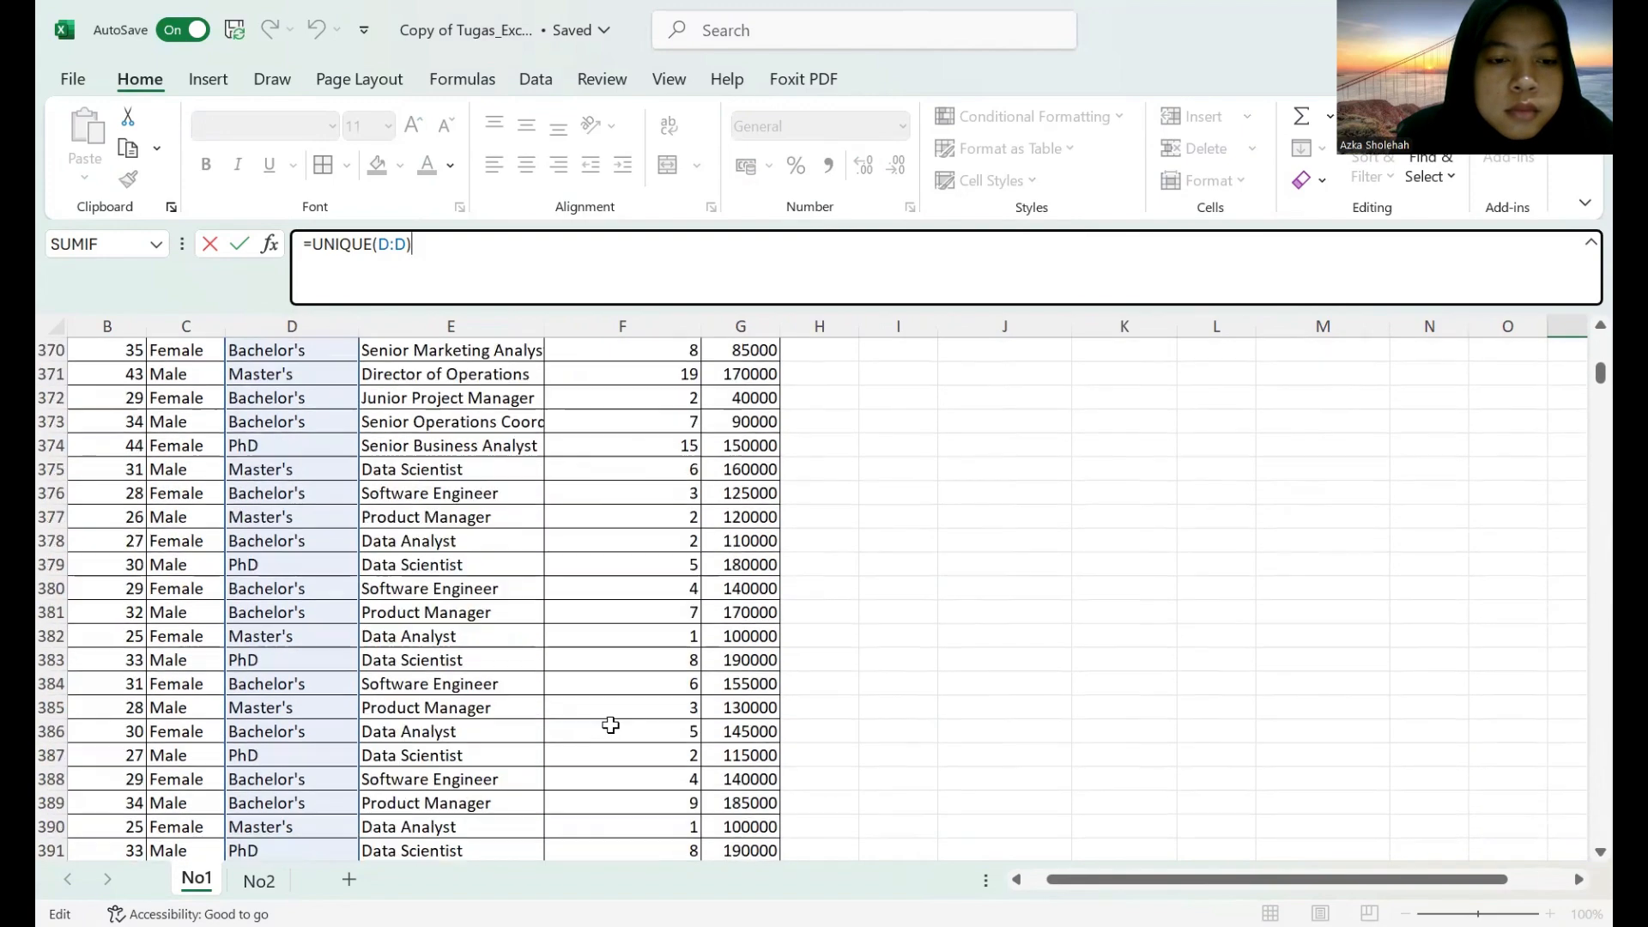
{"action": "left_click_drag", "start_coordinate": [1600, 373], "coordinate": [1600, 491]}
Clear the entire UNIQUE formula from cell P1.
{"action": "key", "text": "BackSpace"}
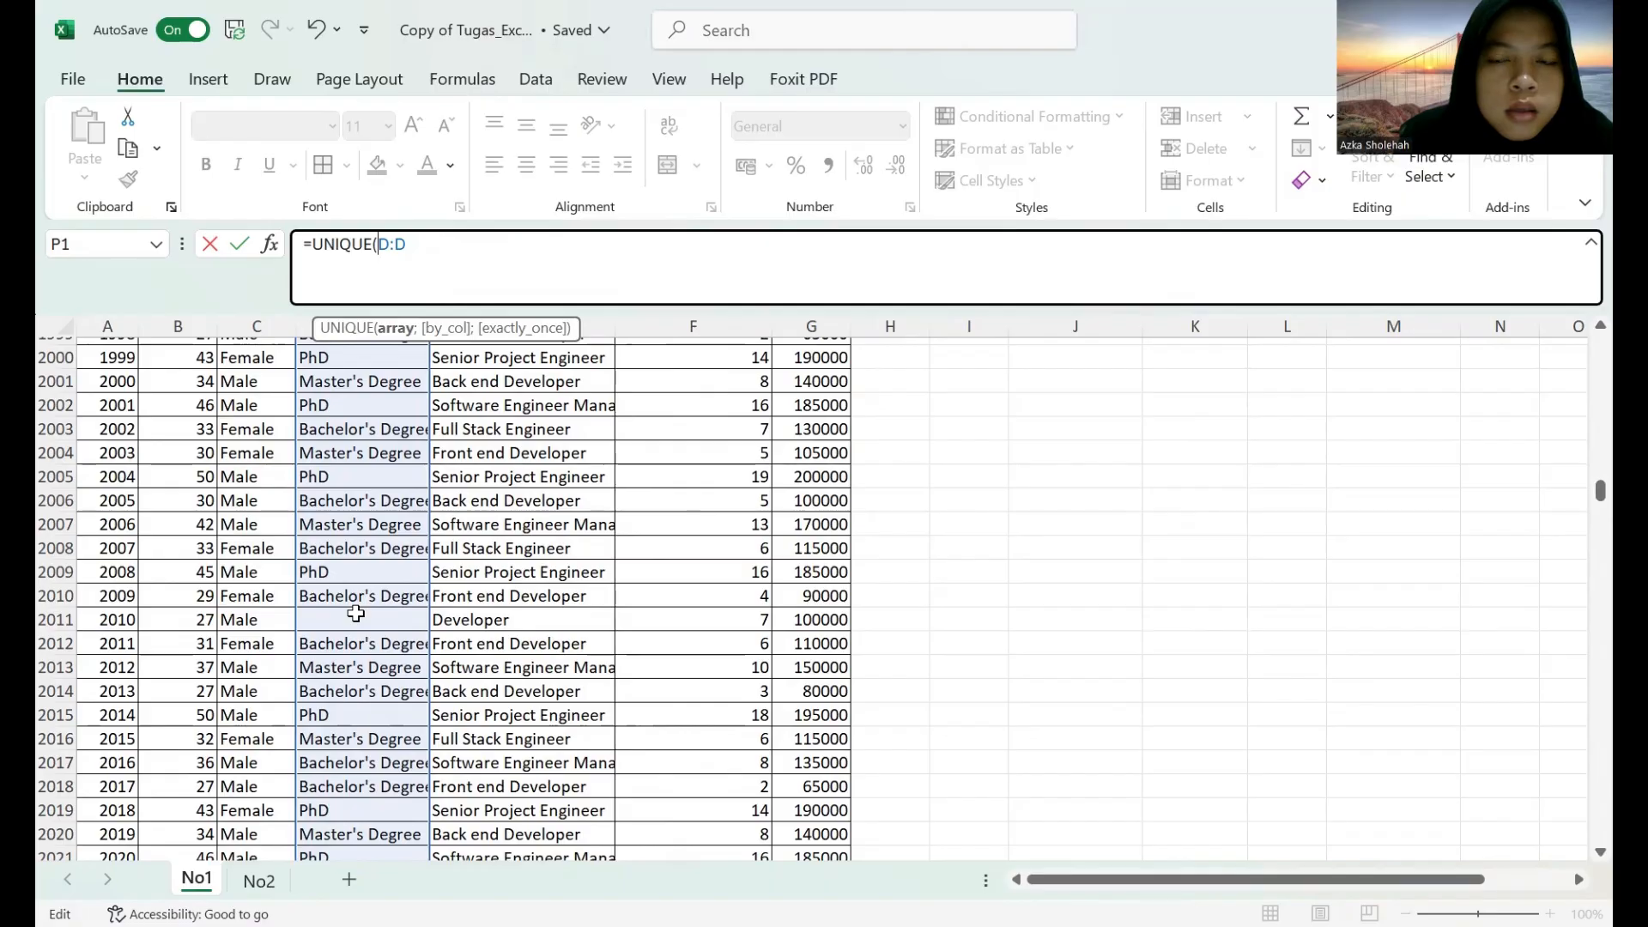
{"action": "left_click", "coordinate": [362, 620]}
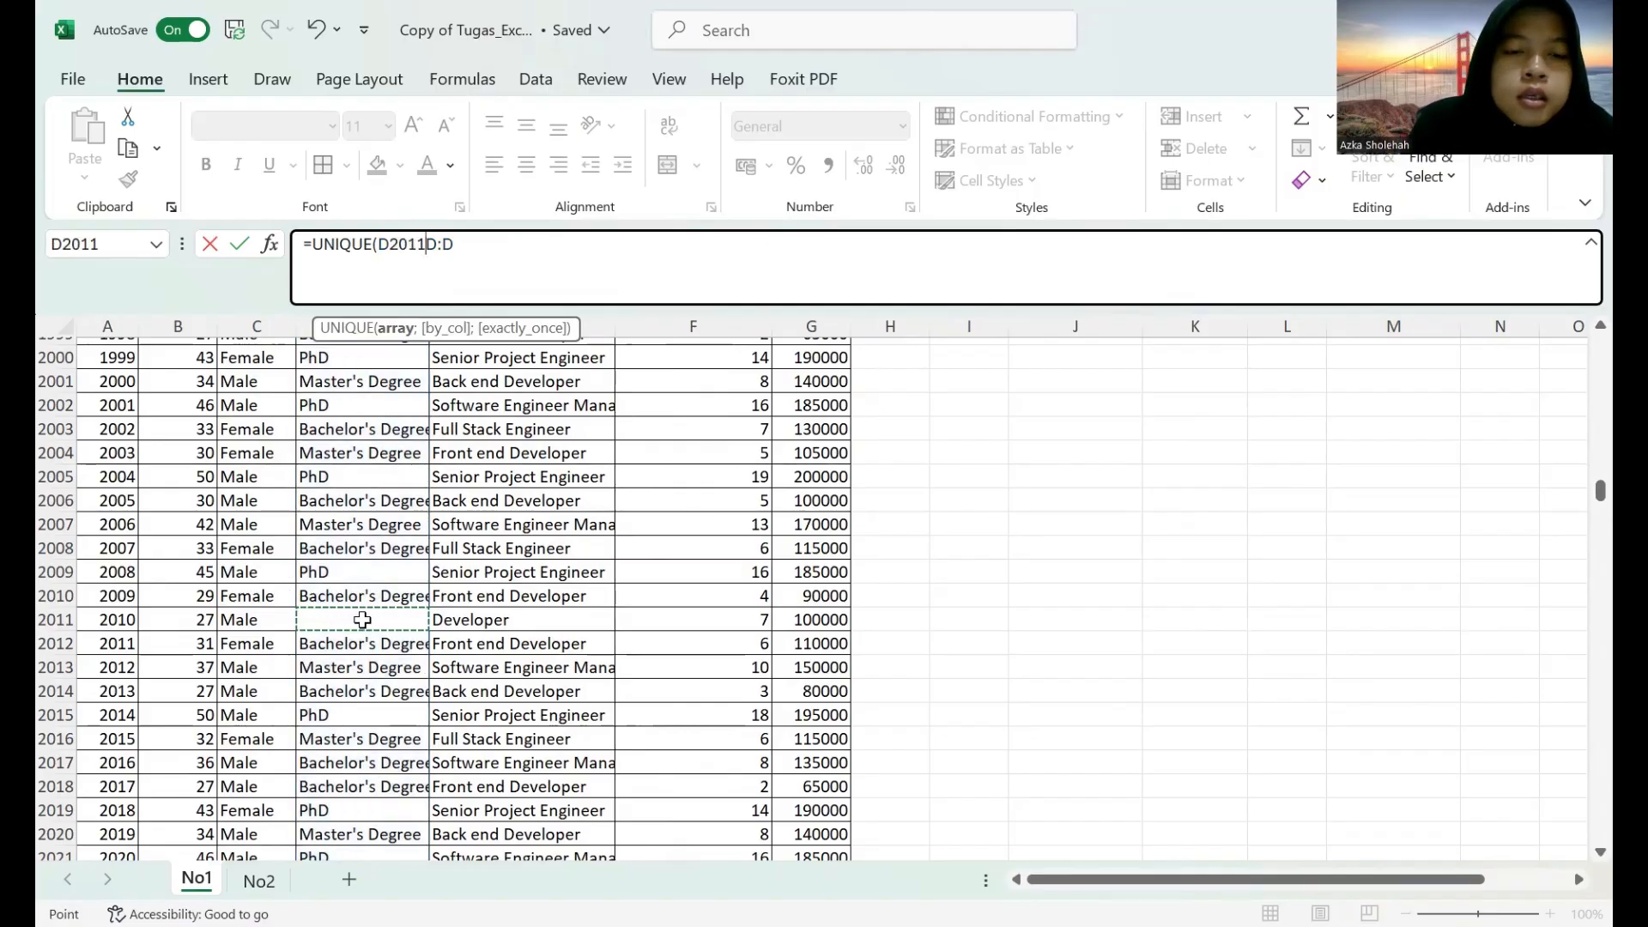
{"action": "left_click_drag", "start_coordinate": [301, 244], "coordinate": [489, 263]}
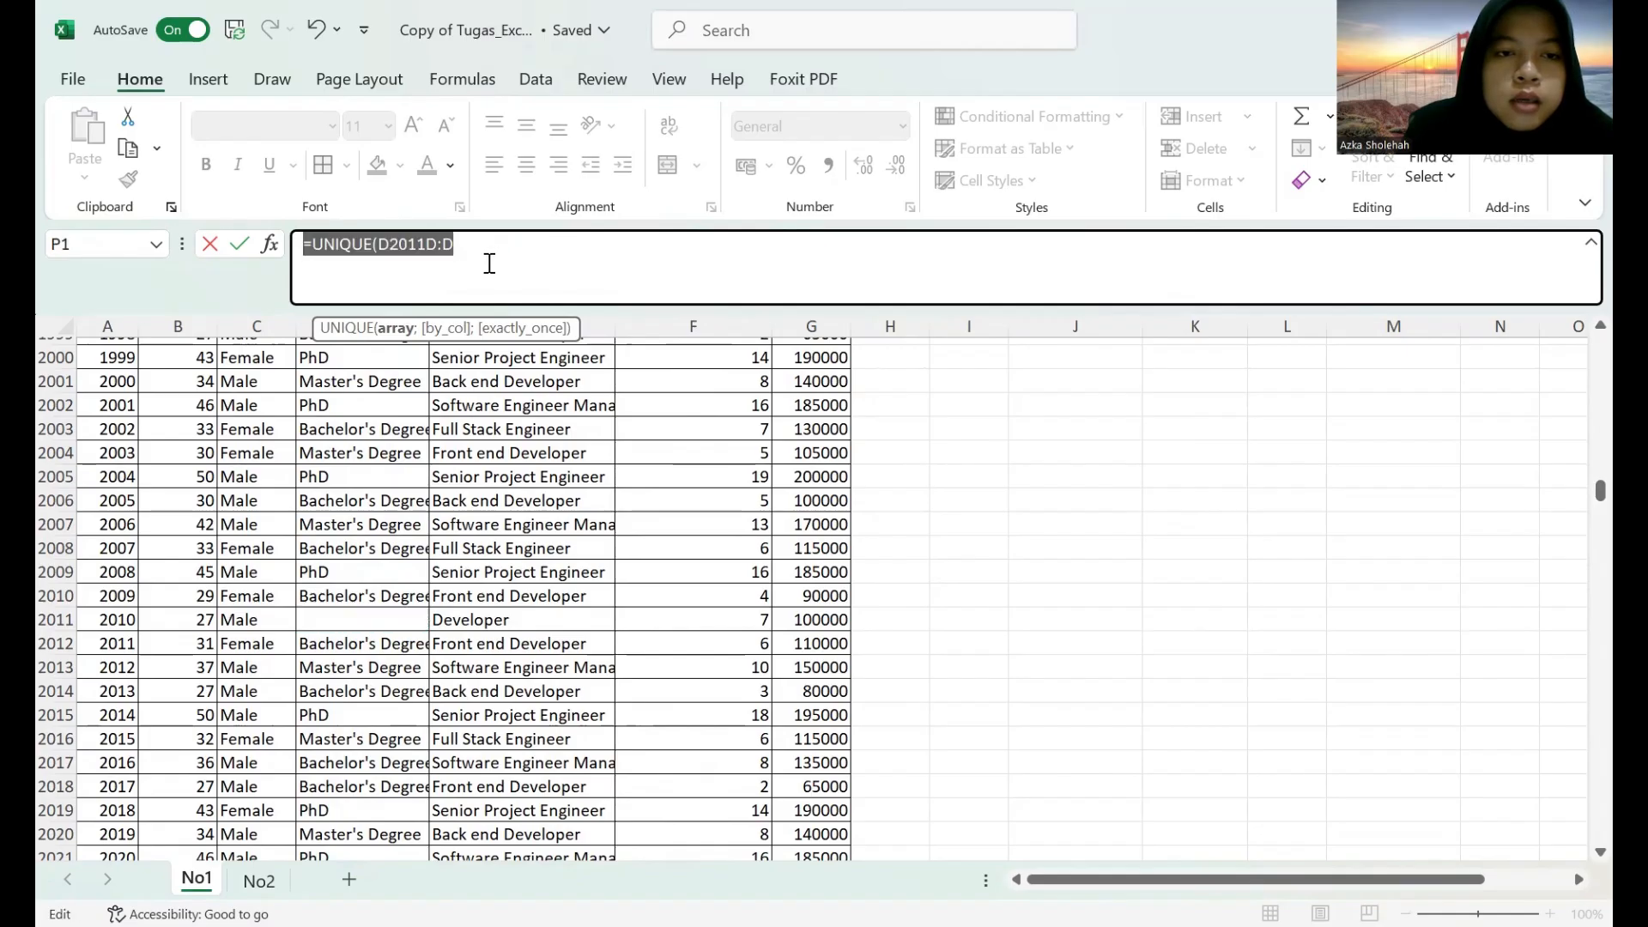
{"action": "key", "text": "BackSpace"}
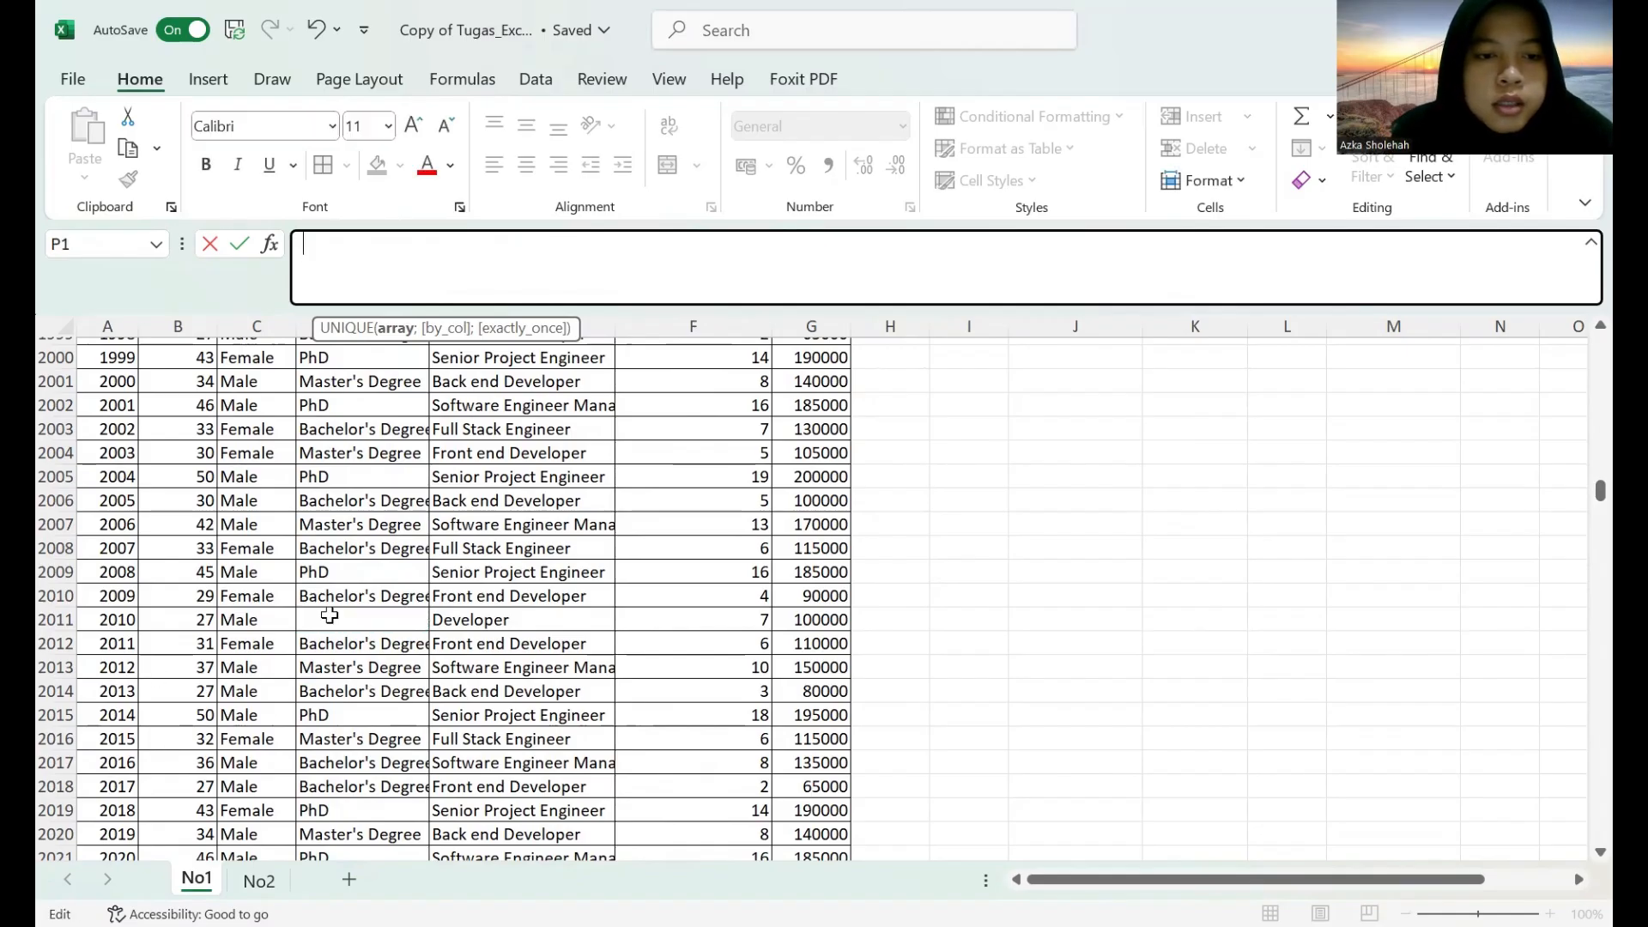
Fill the empty Education Level cell D2011 with the text Blank.
{"action": "left_click", "coordinate": [330, 618]}
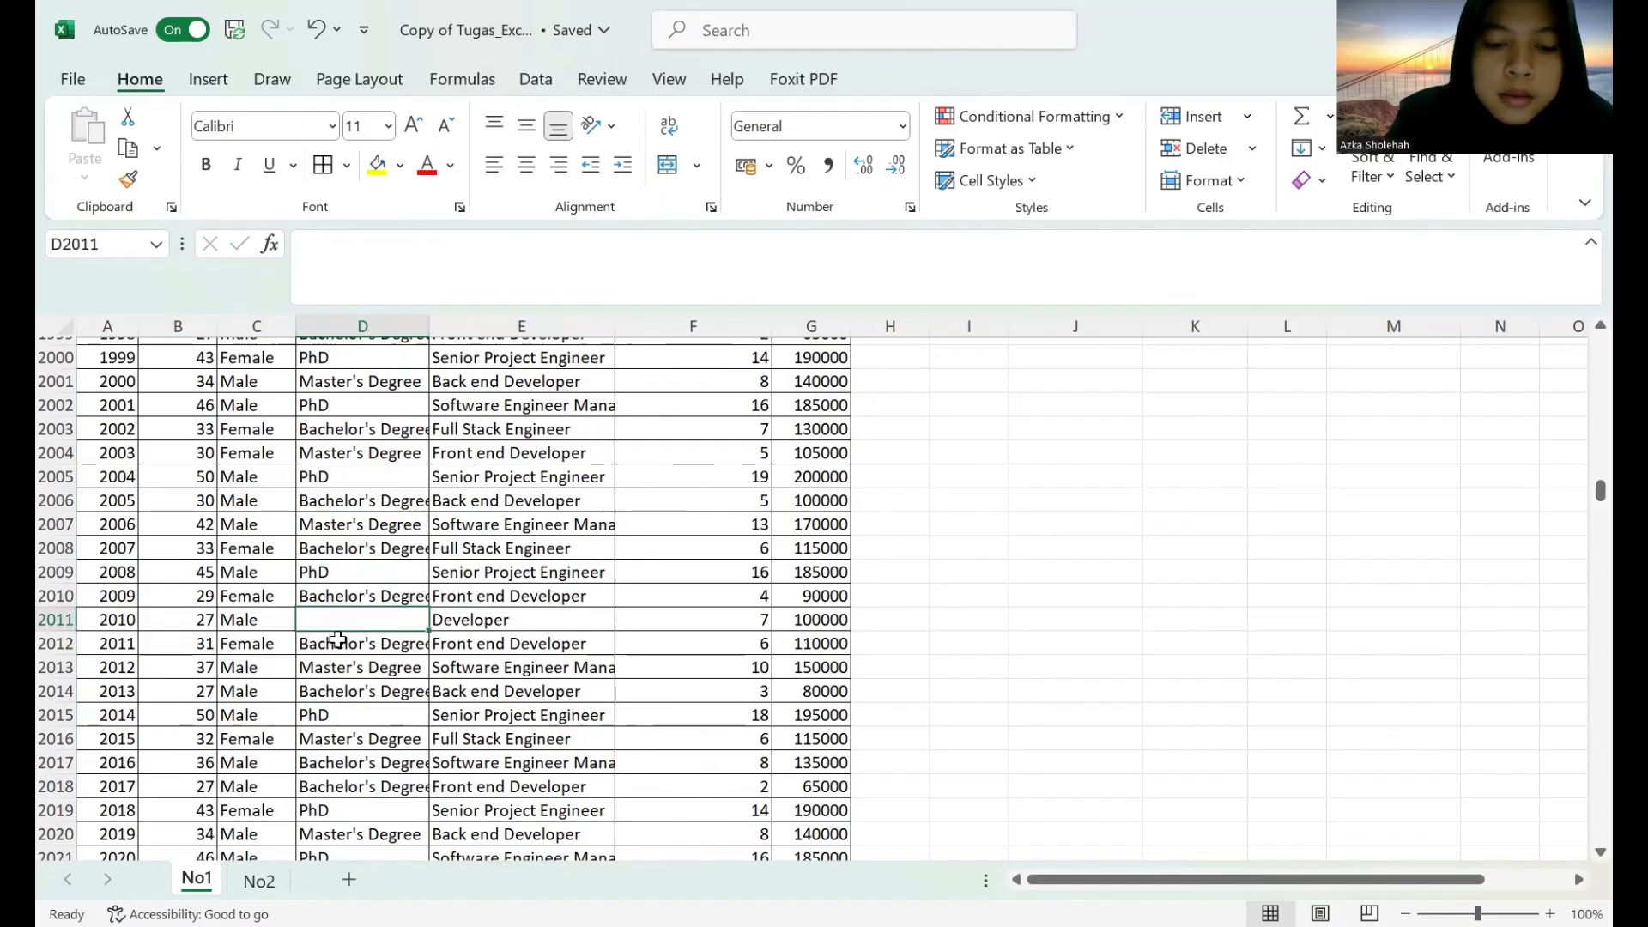
{"action": "type", "text": "blank"}
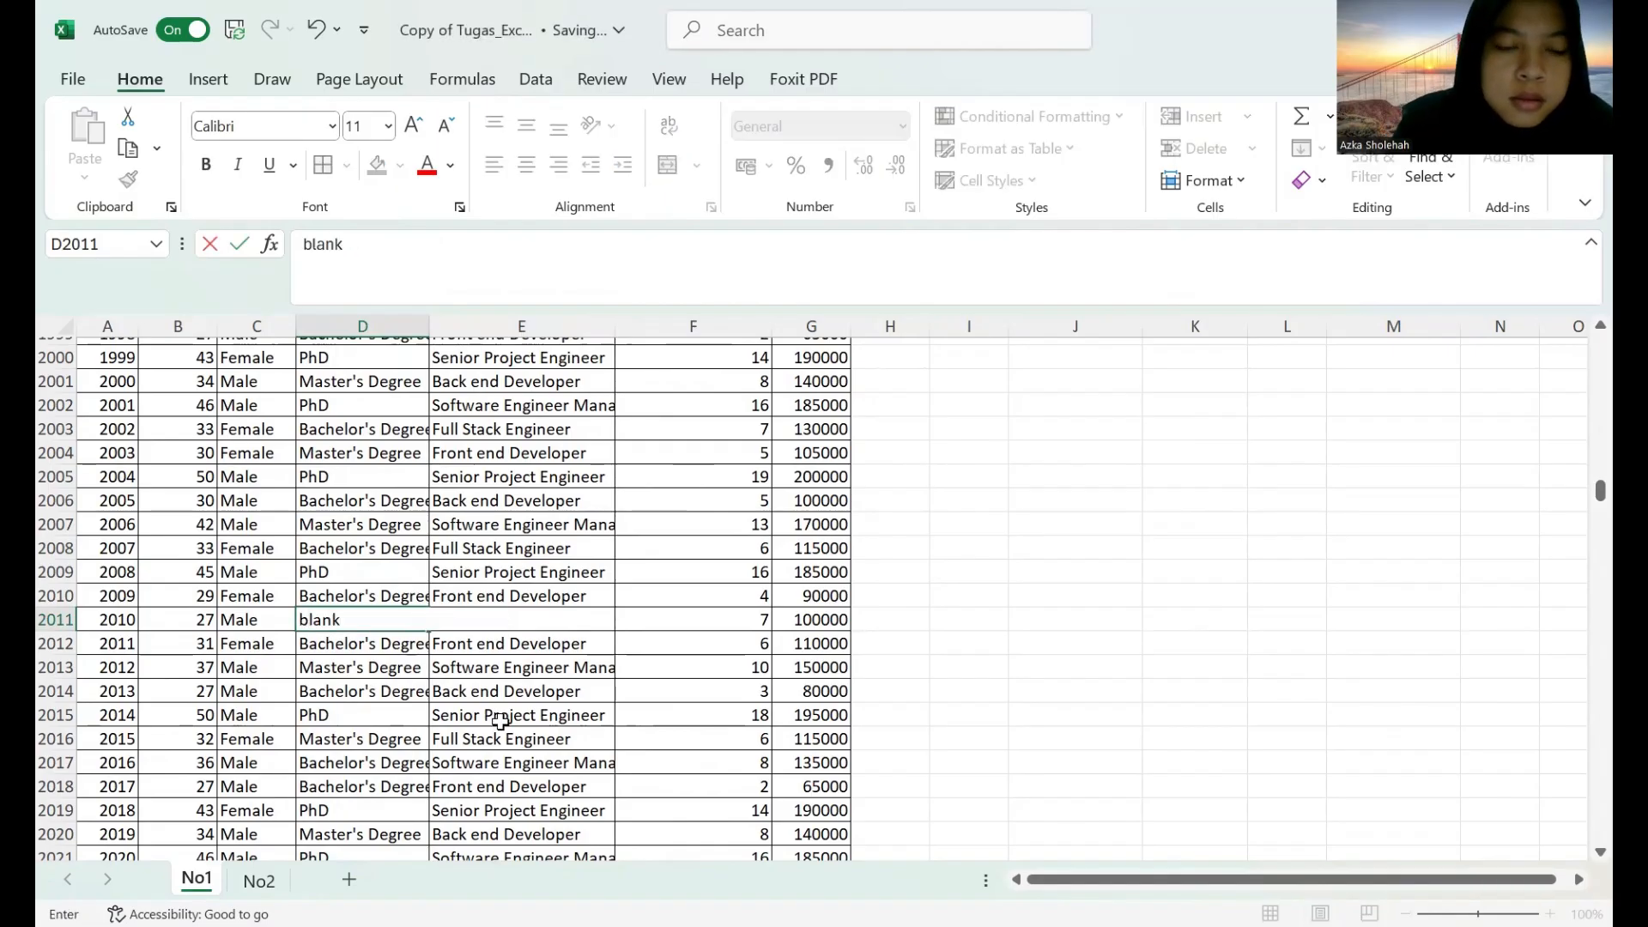
{"action": "key", "text": "Return"}
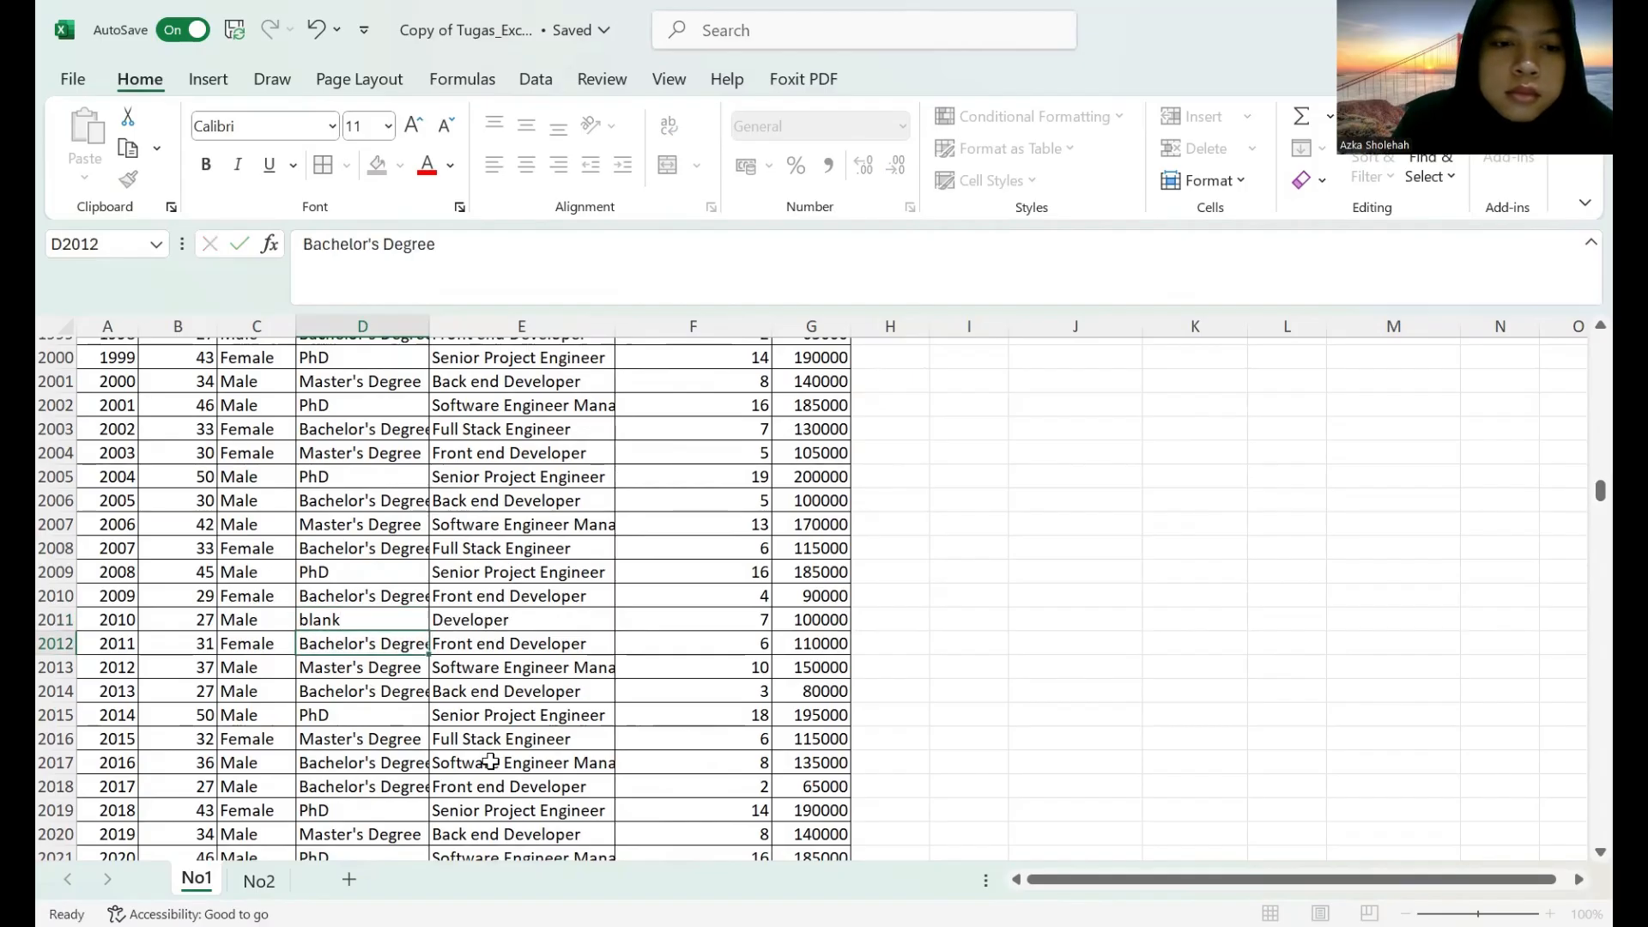
{"action": "left_click", "coordinate": [310, 620]}
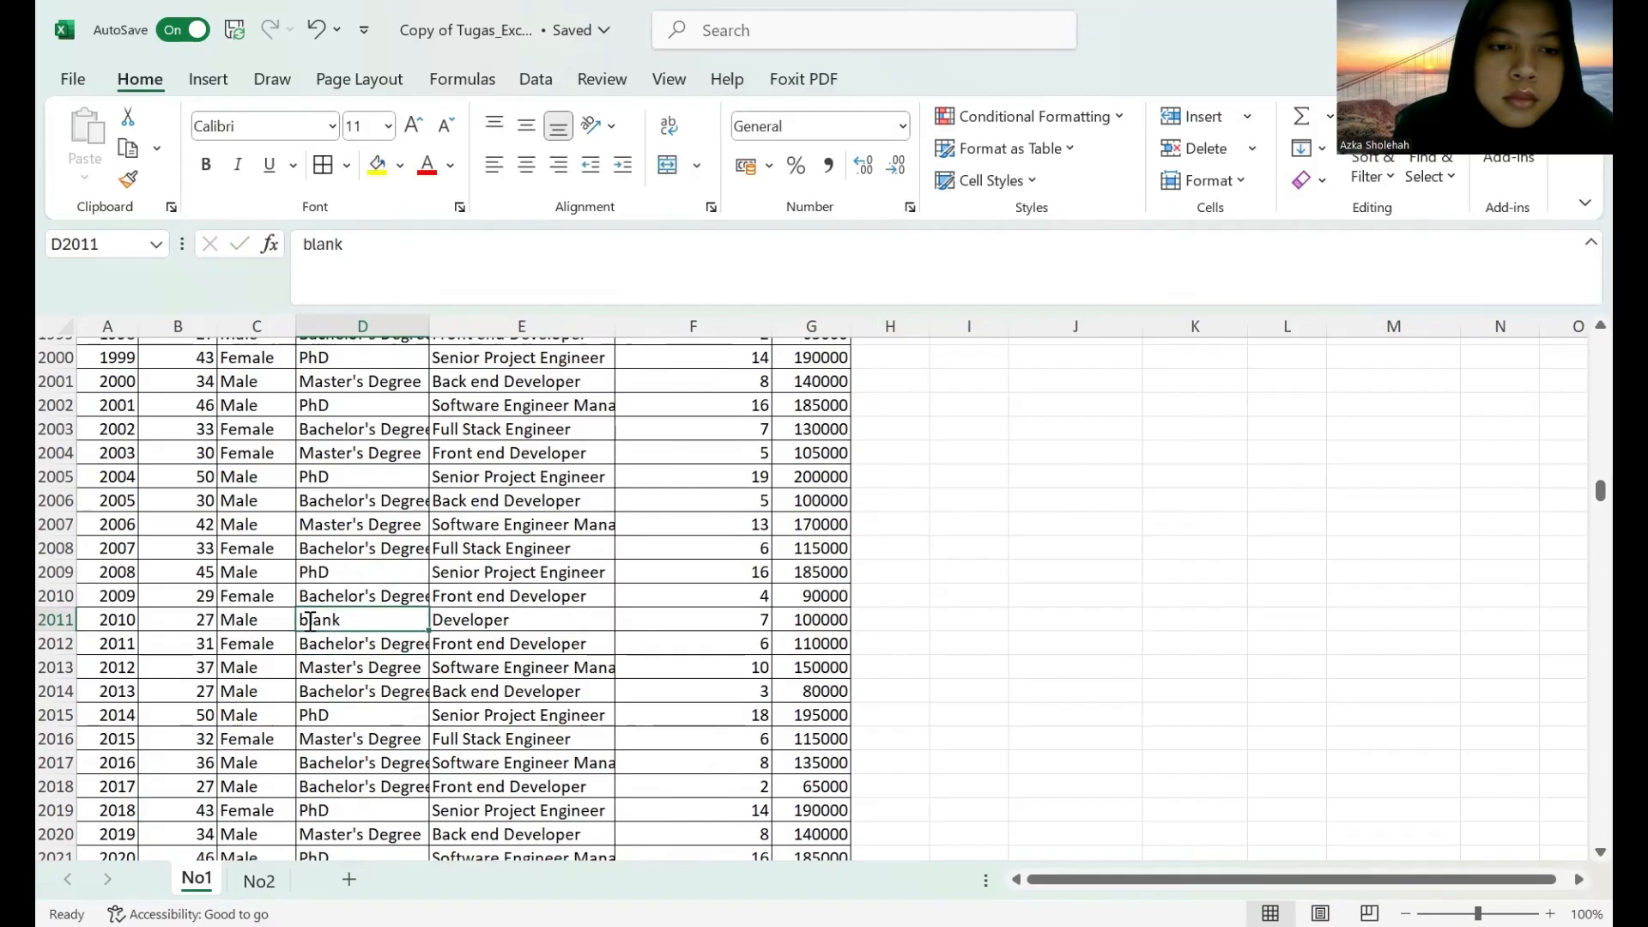
{"action": "double_click", "coordinate": [310, 619]}
{"action": "key", "text": "BackSpace"}
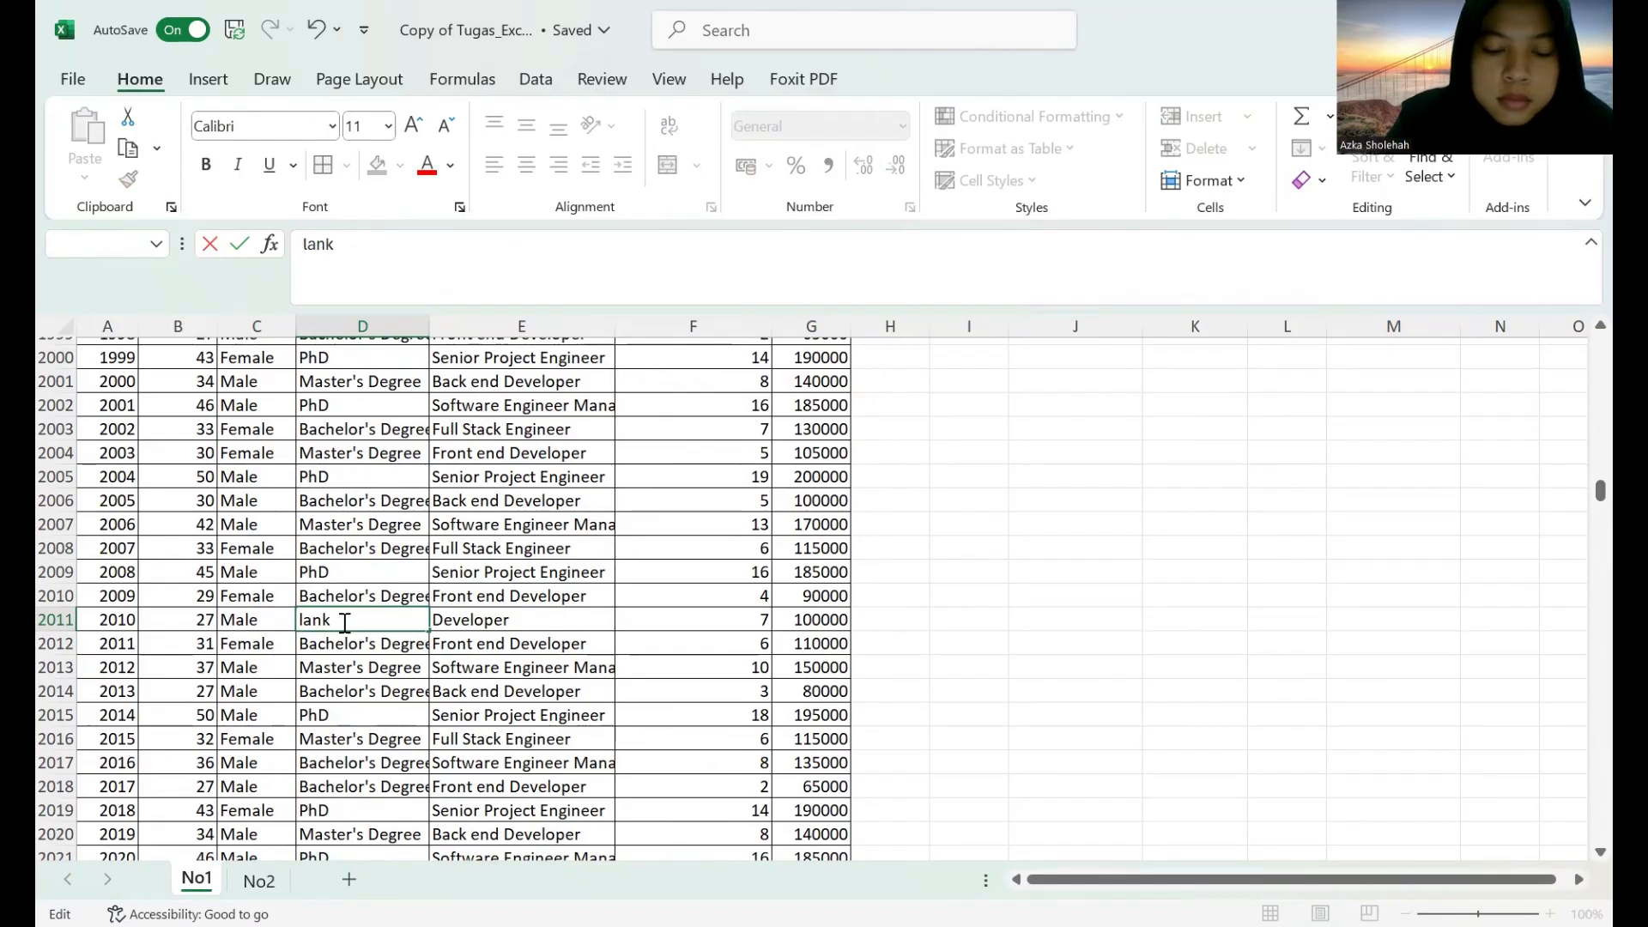
{"action": "type", "text": "B"}
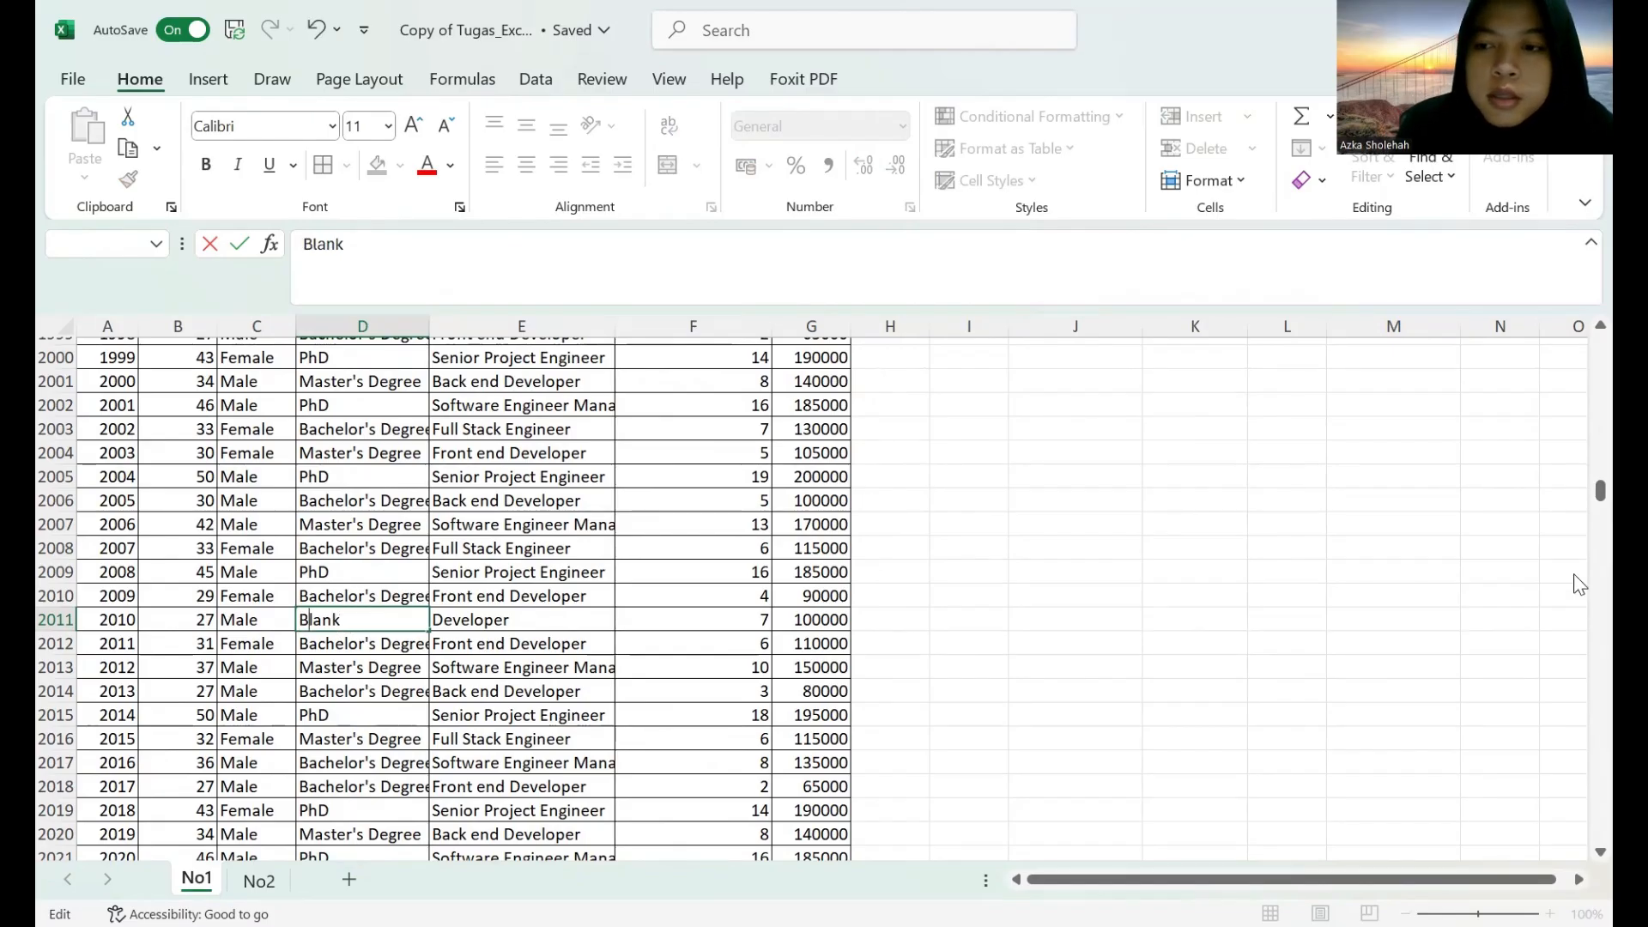
List the distinct non-empty education levels starting in P1 with =UNIQUE(FILTER(D:D;D:D<>"")), accepting the closing-bracket correction.
{"action": "left_click_drag", "start_coordinate": [1597, 491], "coordinate": [1574, 275]}
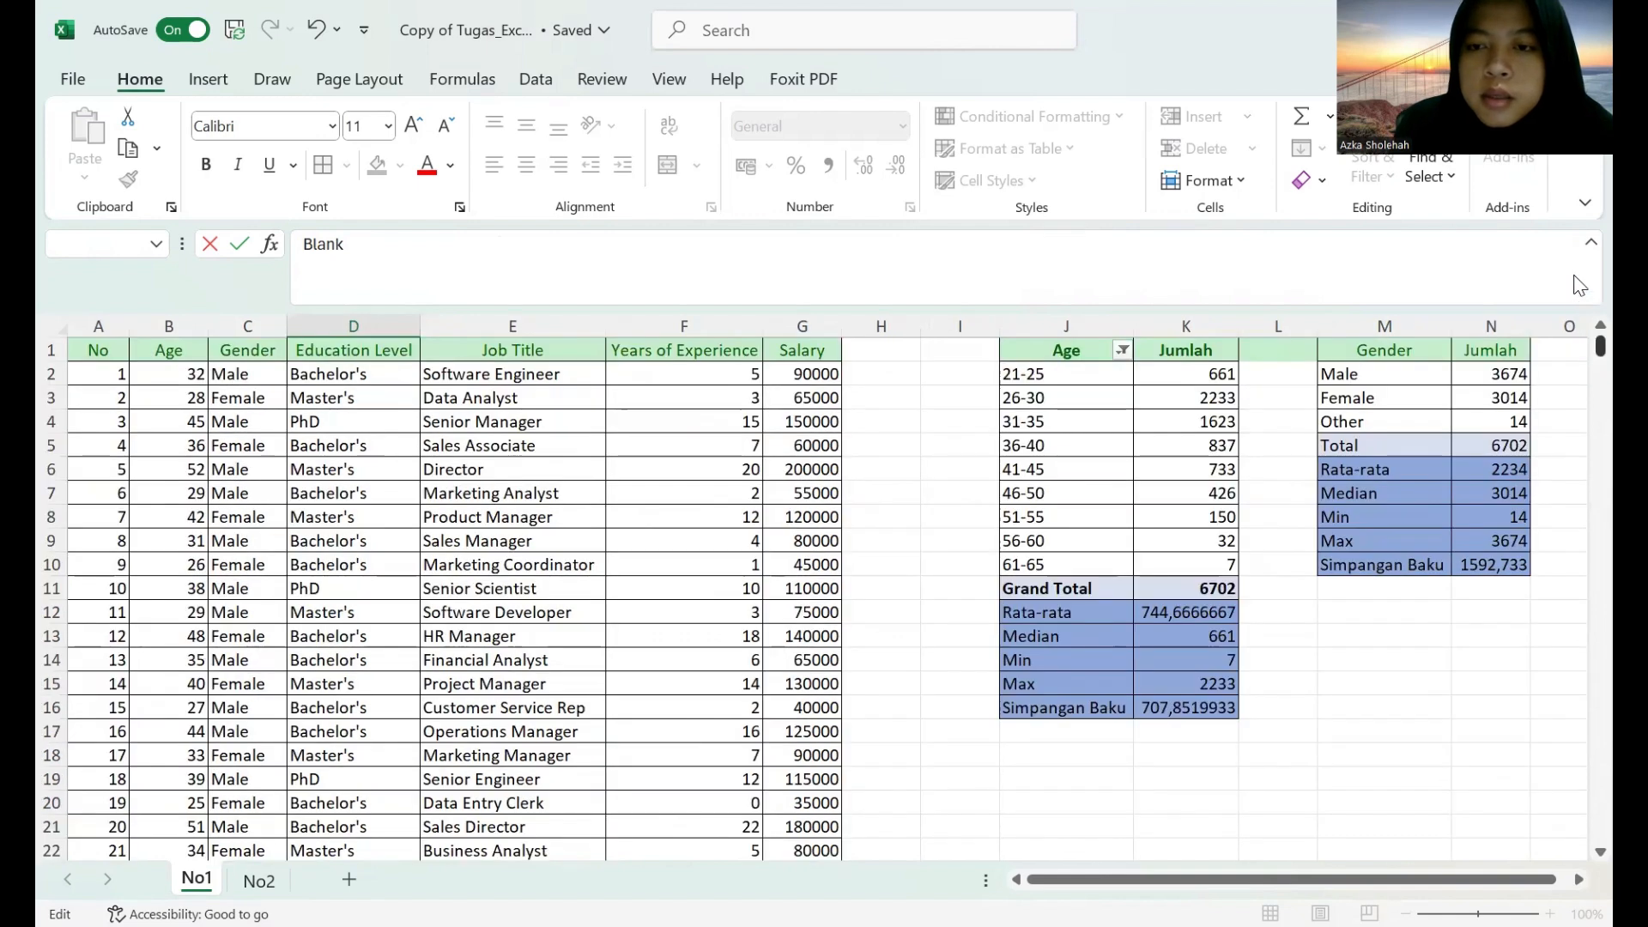
{"action": "left_click", "coordinate": [1577, 880]}
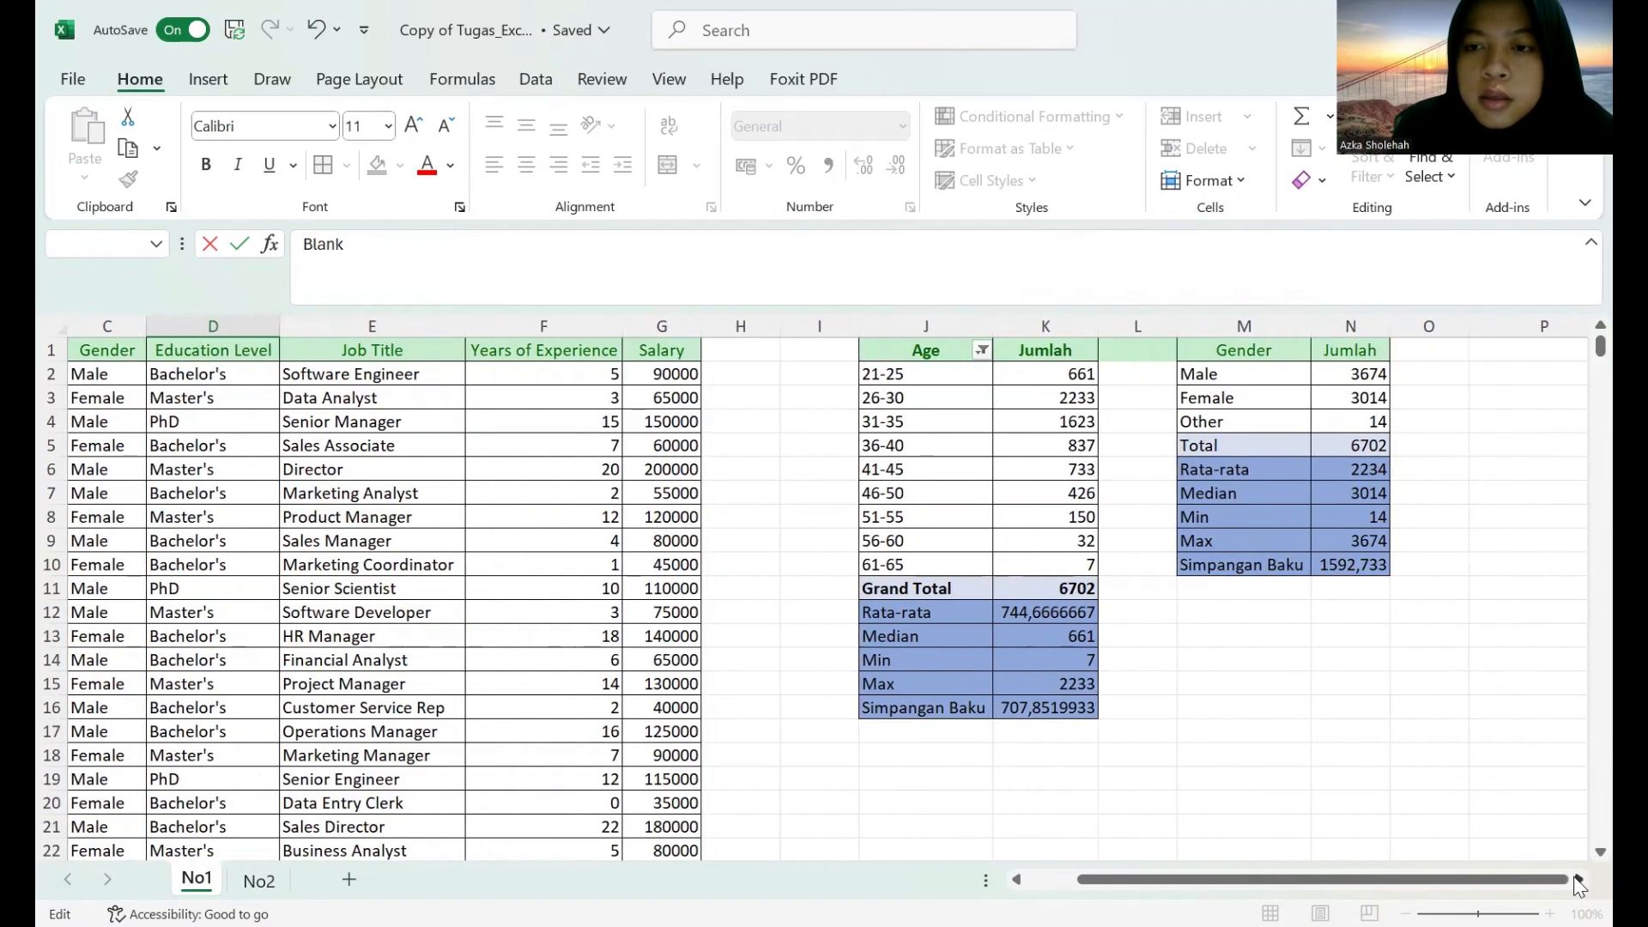
{"action": "left_click", "coordinate": [972, 355]}
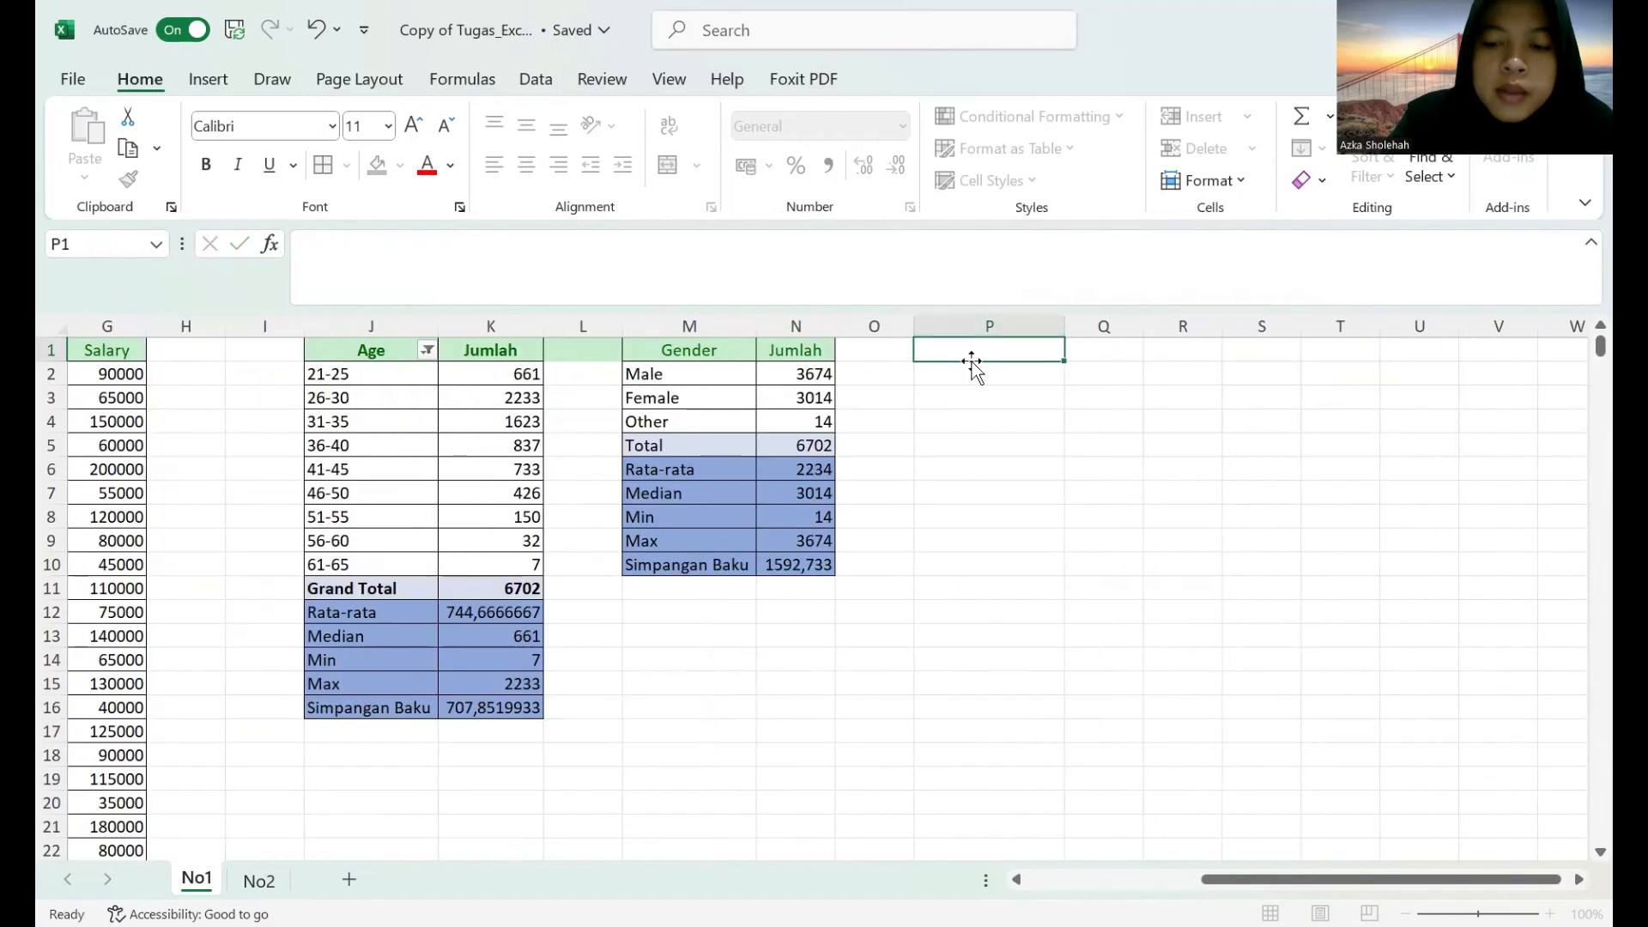
{"action": "type", "text": "="}
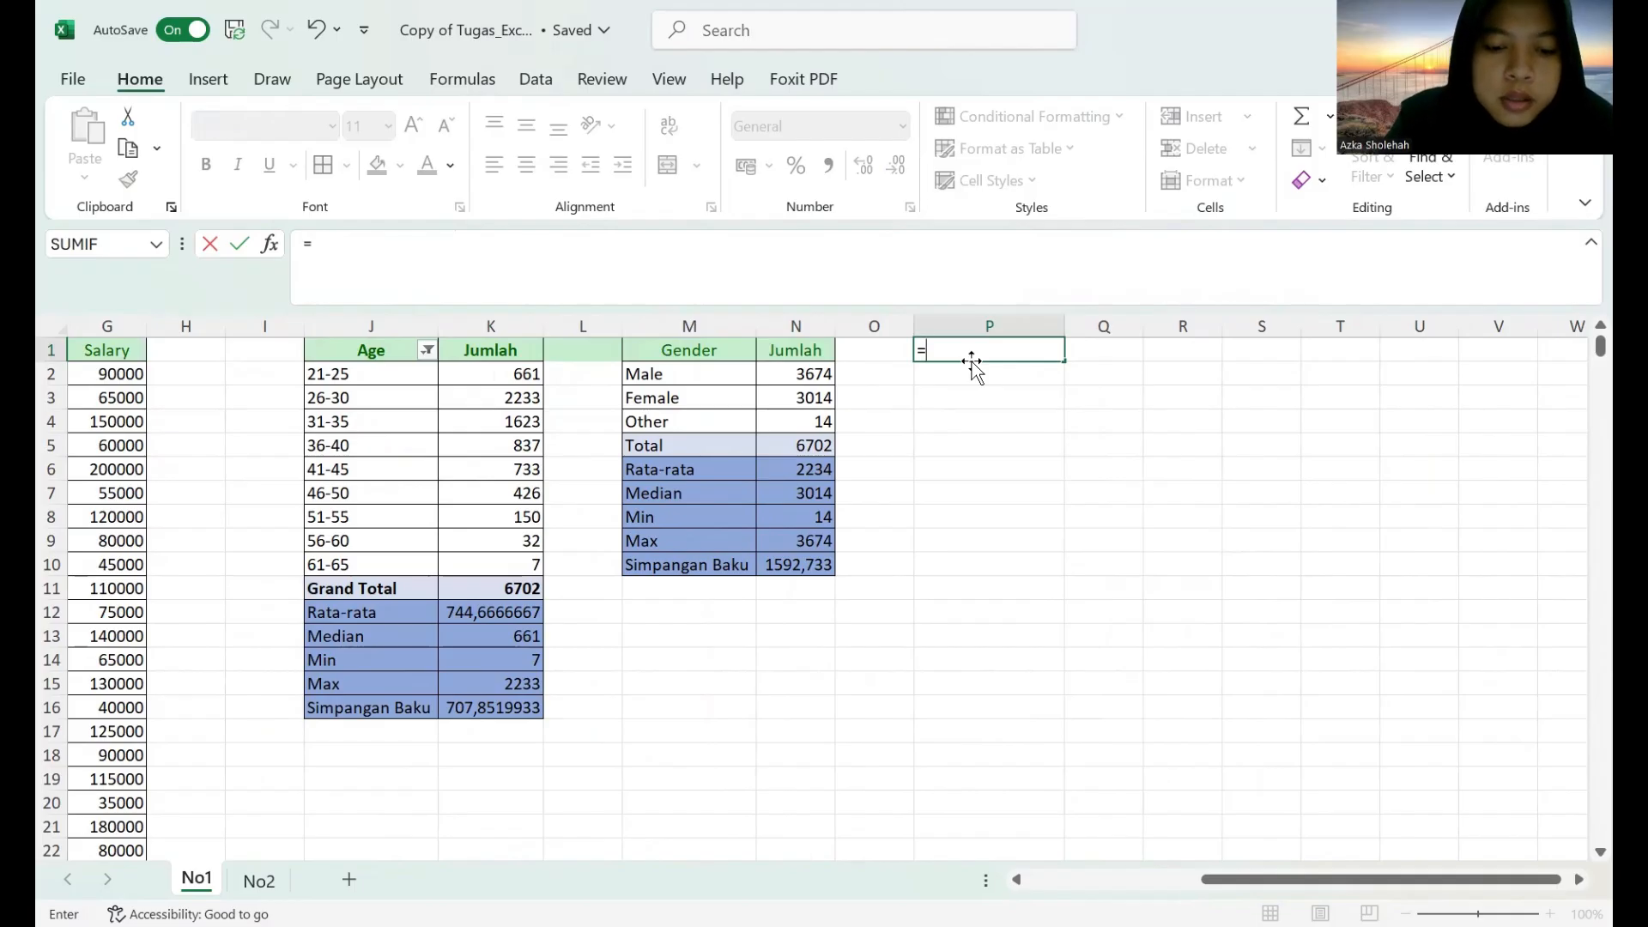
{"action": "type", "text": "unique"}
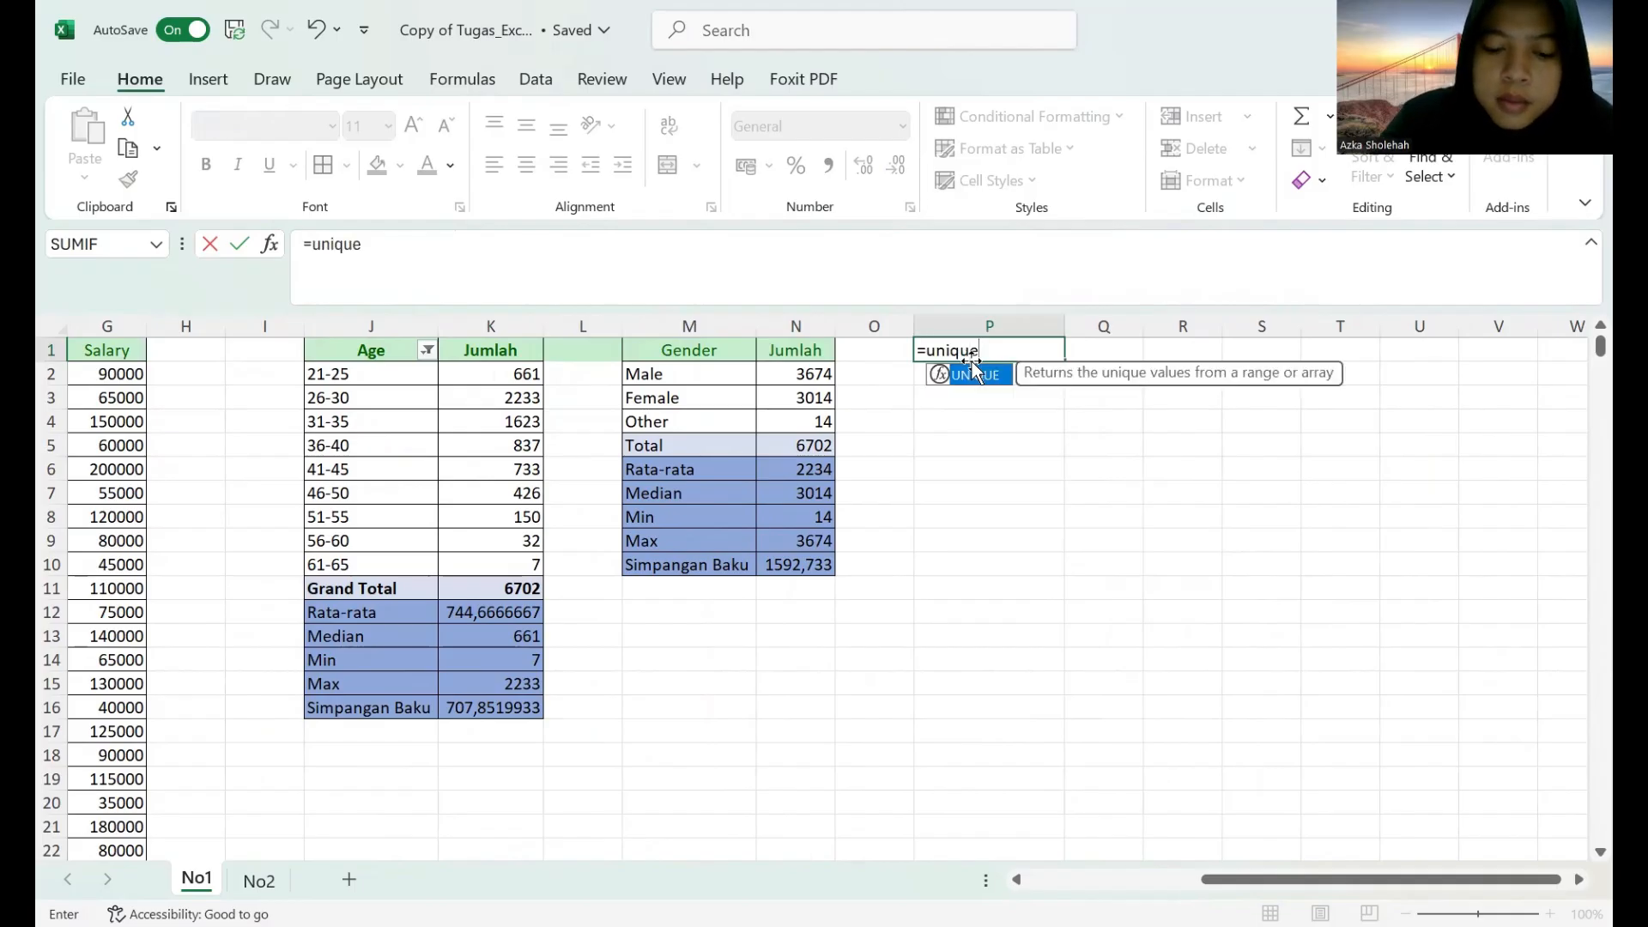
{"action": "type", "text": "(filter"}
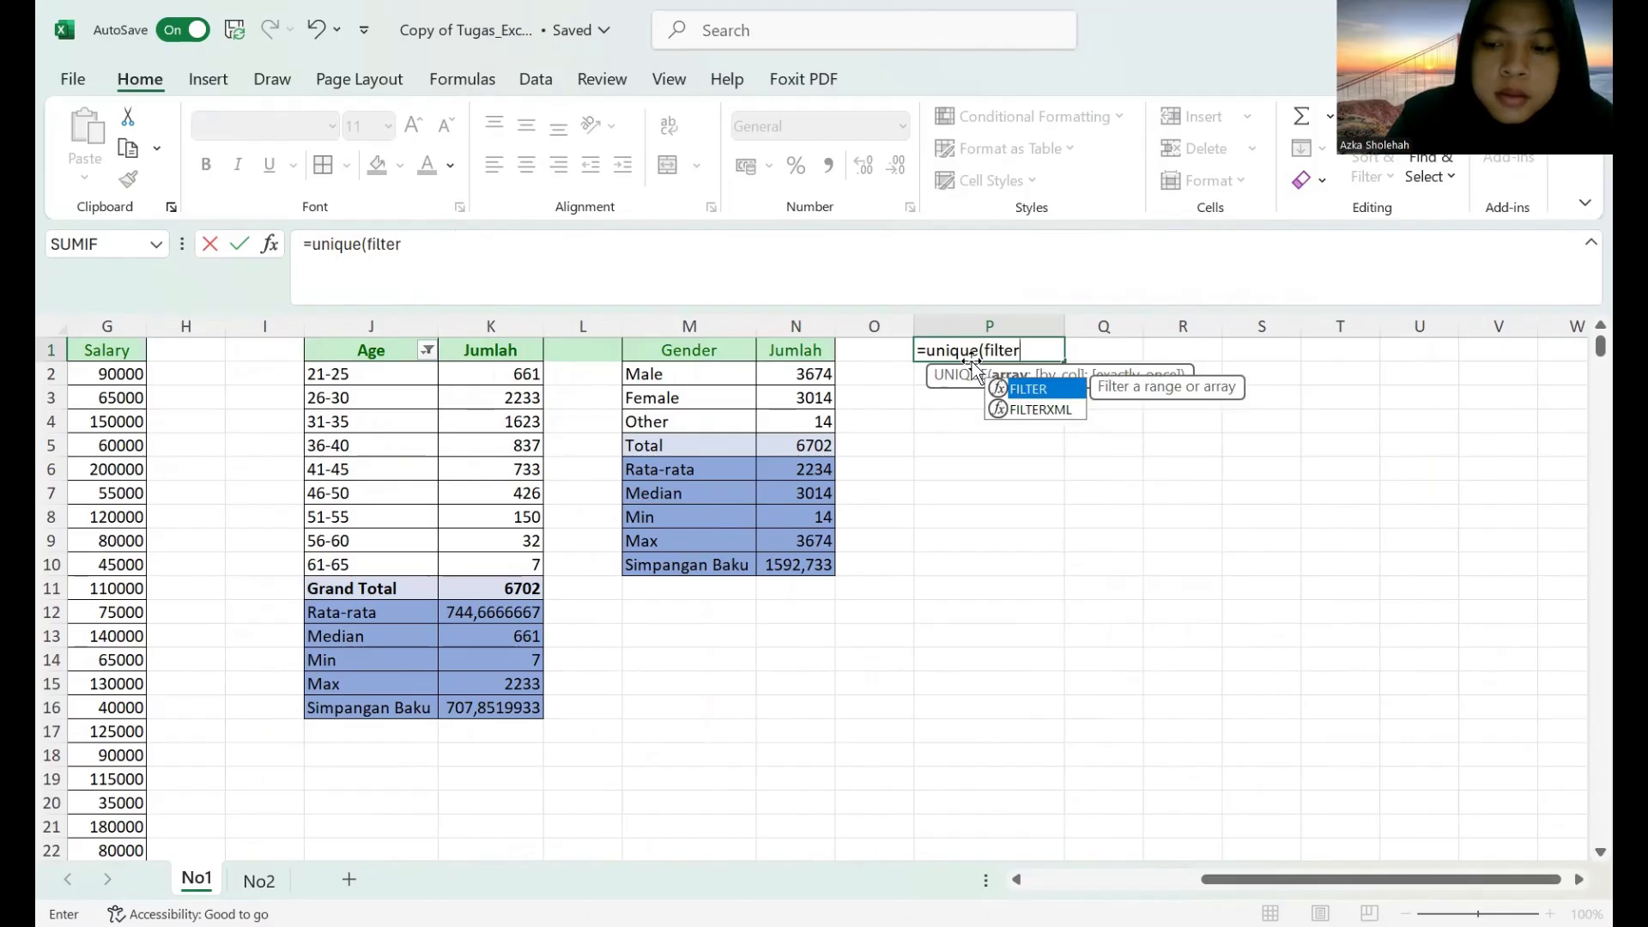
{"action": "type", "text": "("}
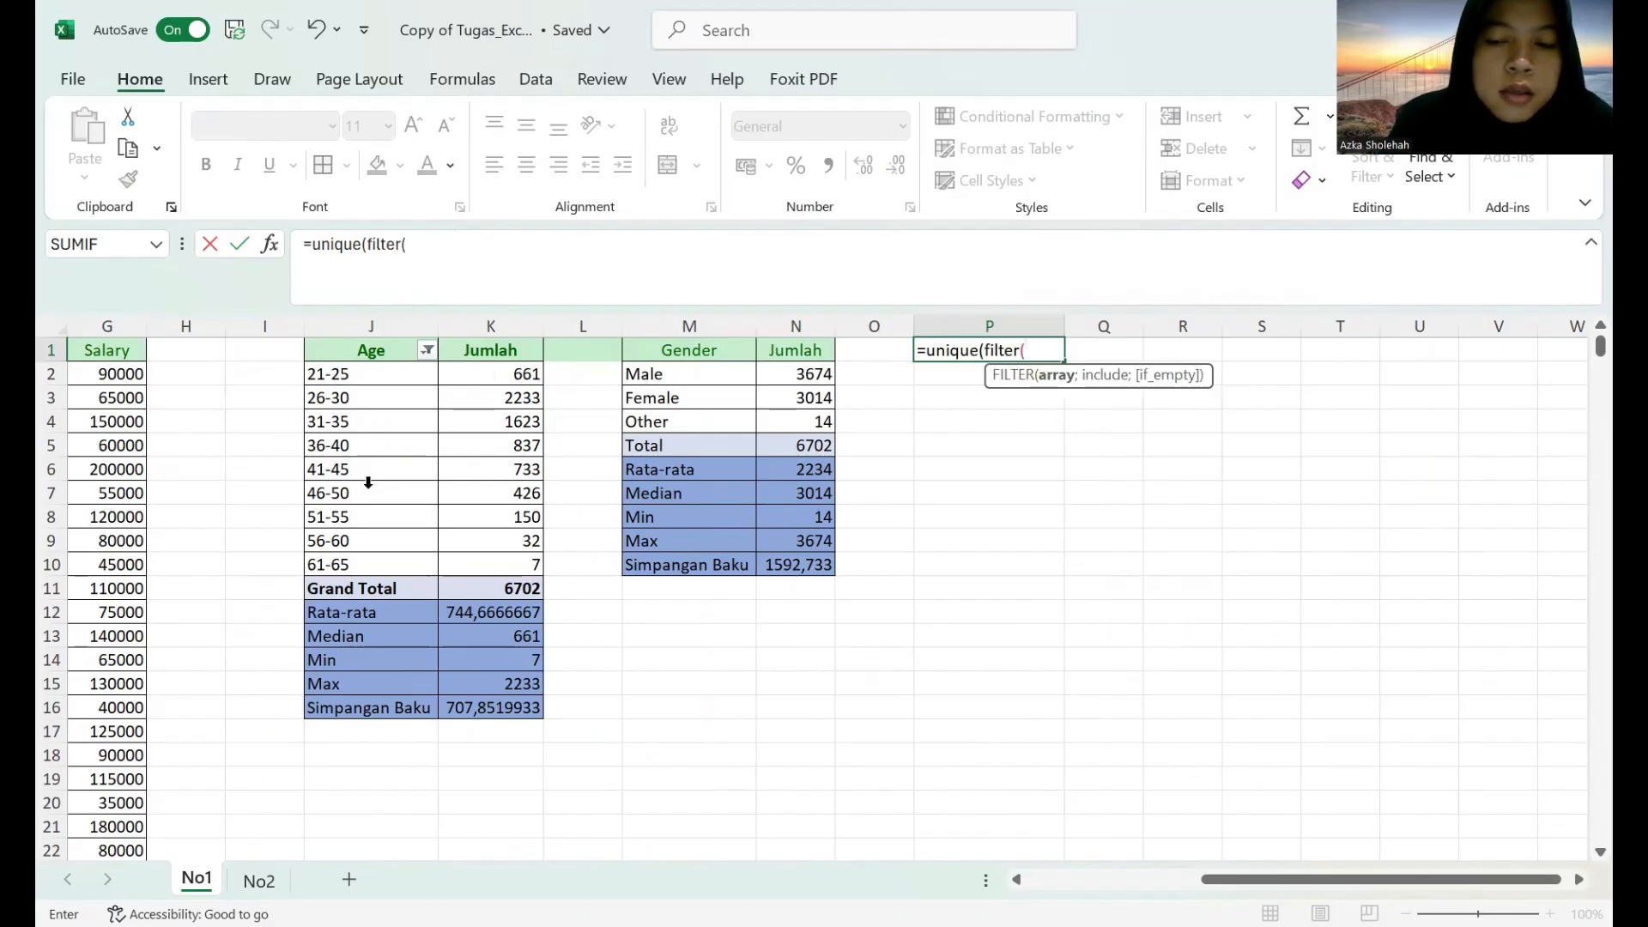
{"action": "scroll", "coordinate": [959, 887], "scroll_direction": "left", "scroll_amount": 6}
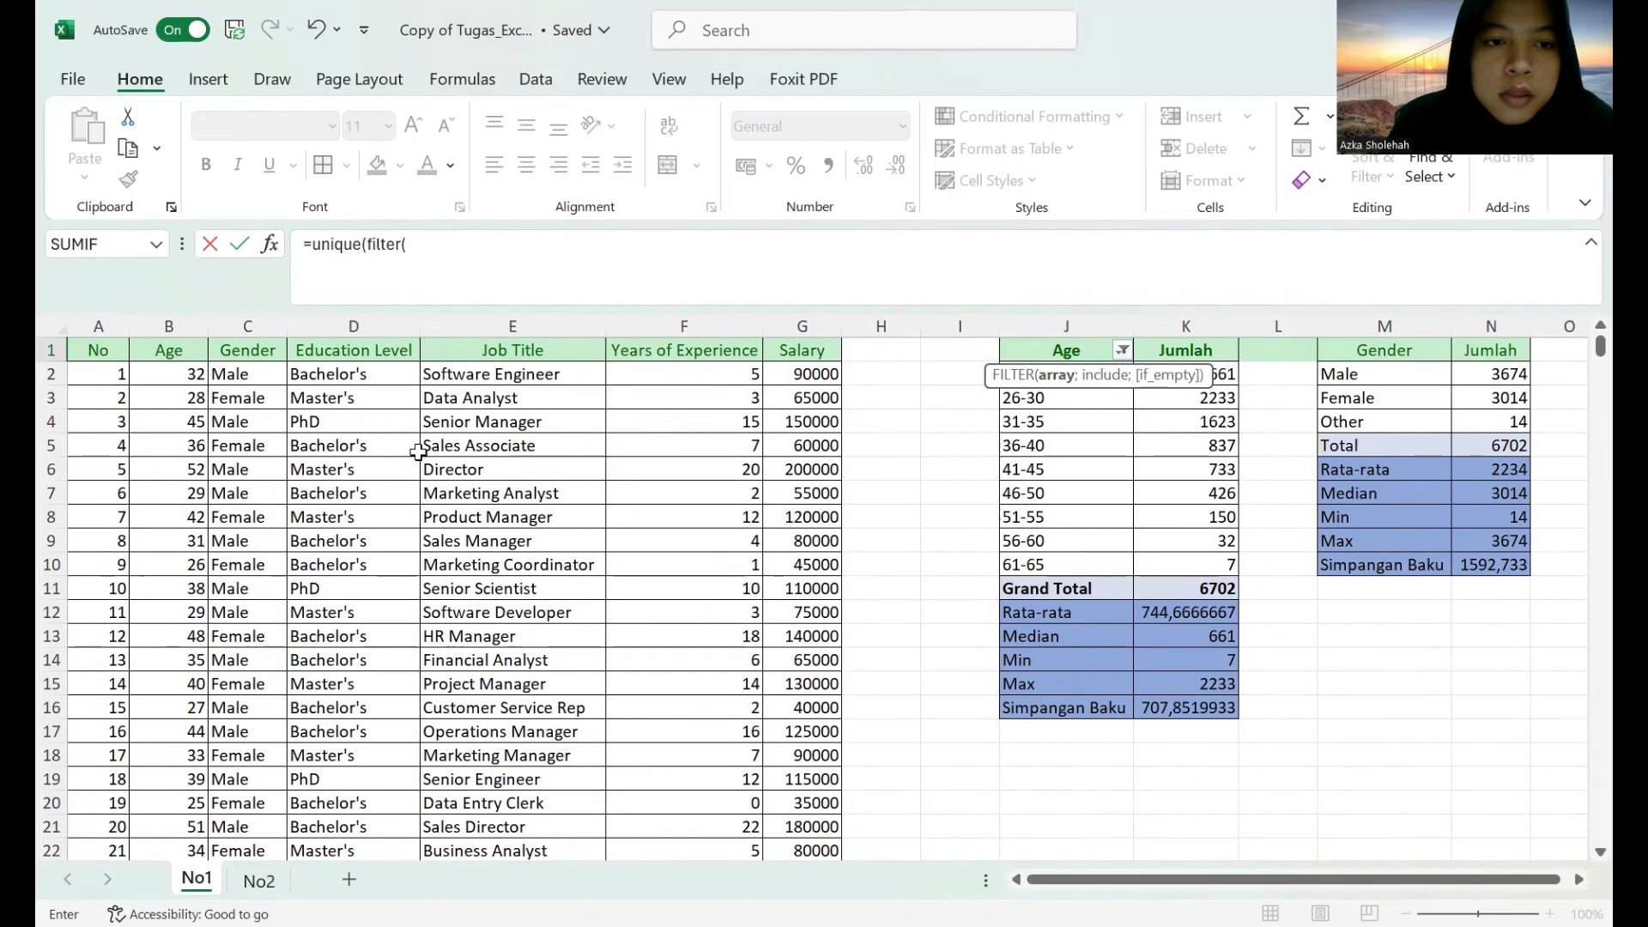
{"action": "left_click", "coordinate": [355, 326]}
{"action": "type", "text": ";"}
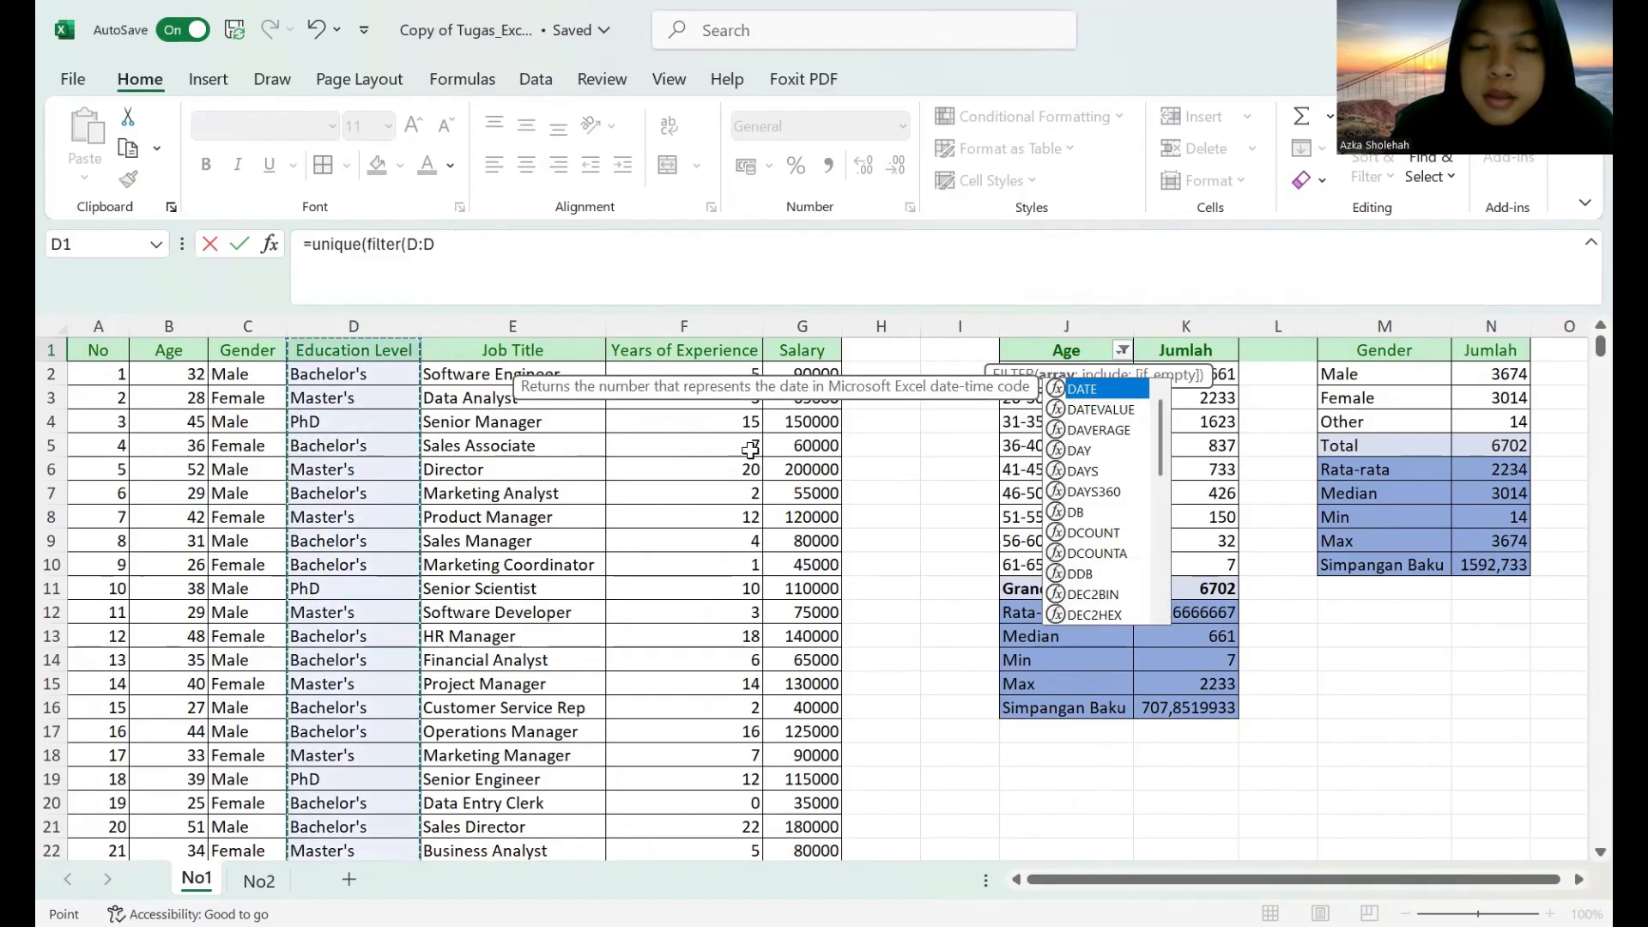
{"action": "left_click", "coordinate": [374, 324]}
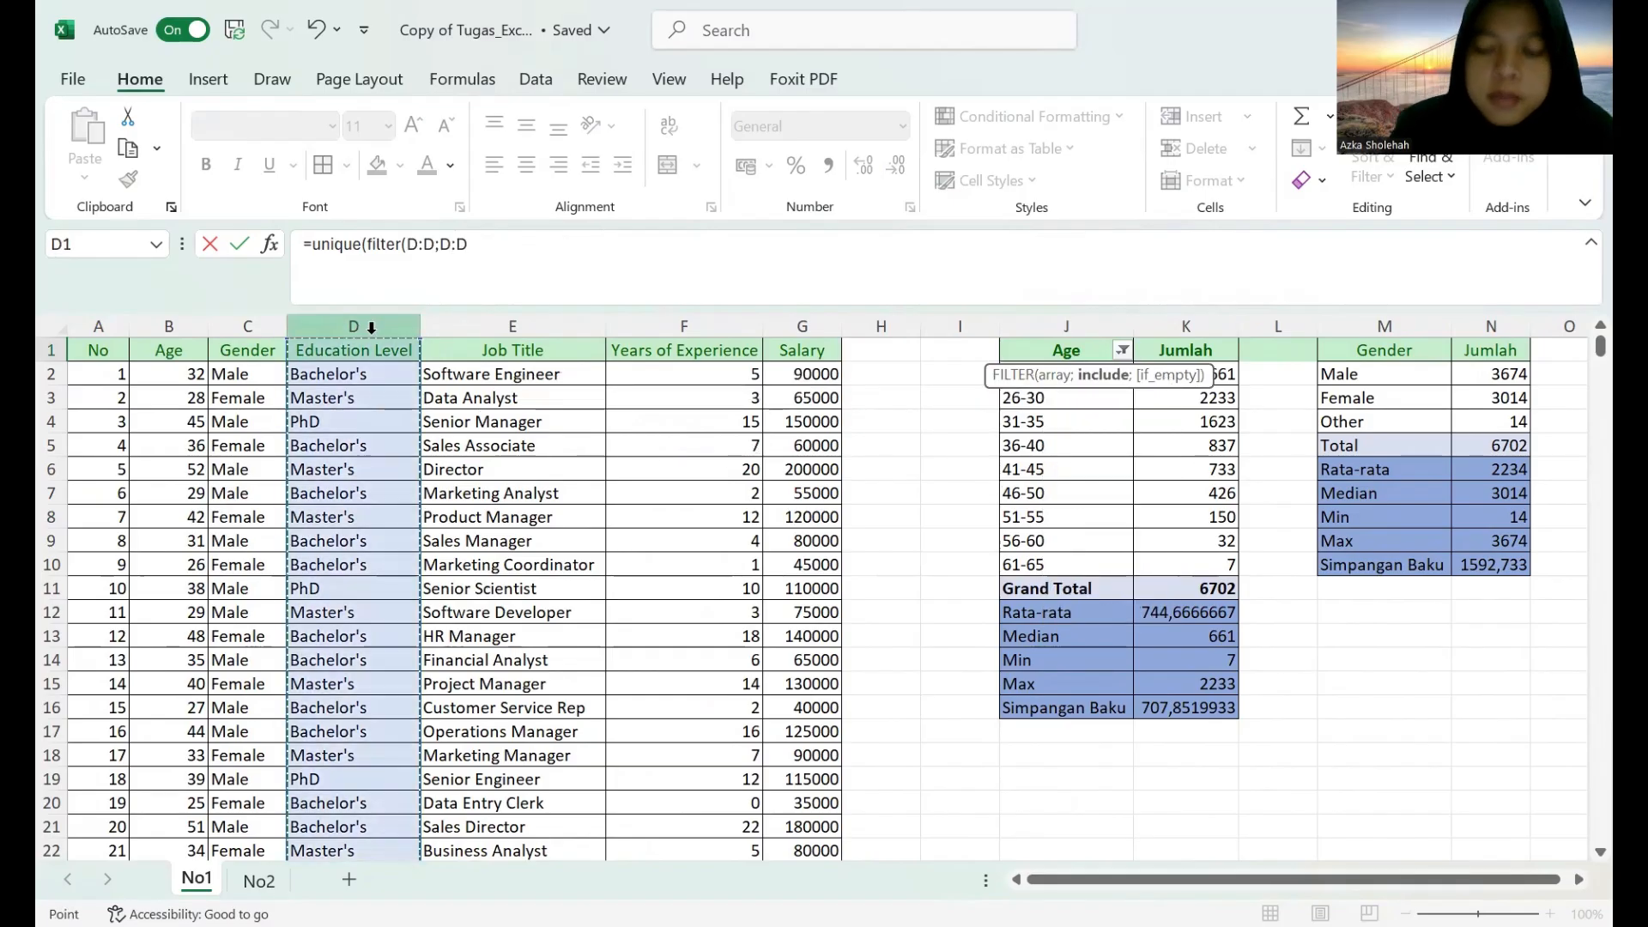
{"action": "type", "text": "<>\""}
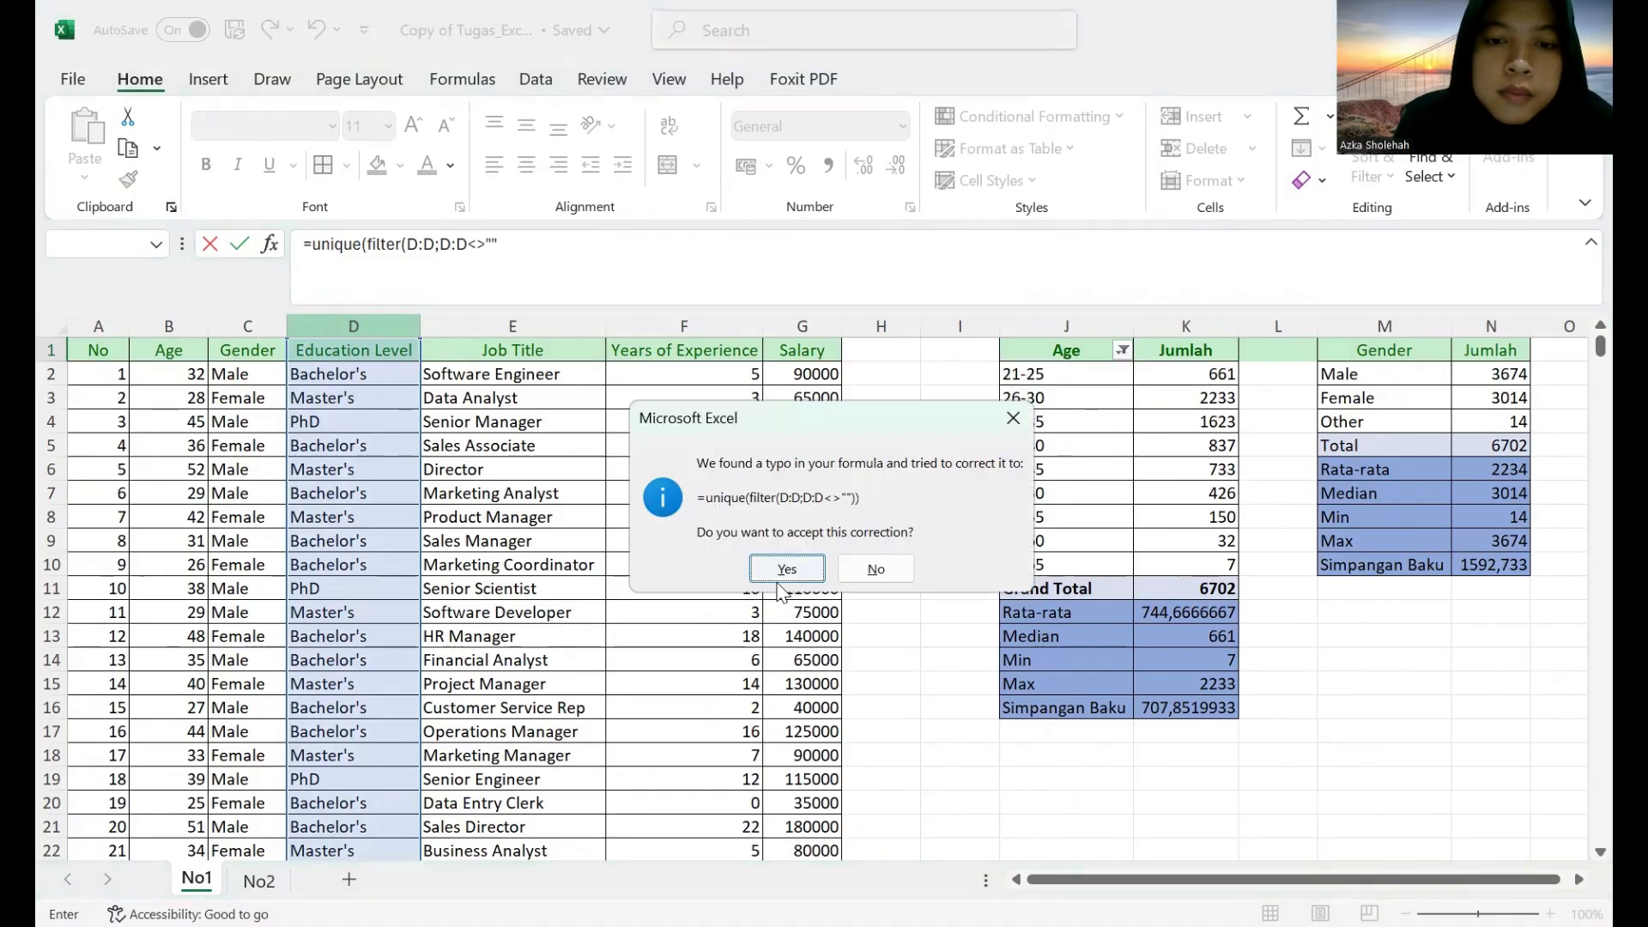
{"action": "left_click", "coordinate": [775, 578]}
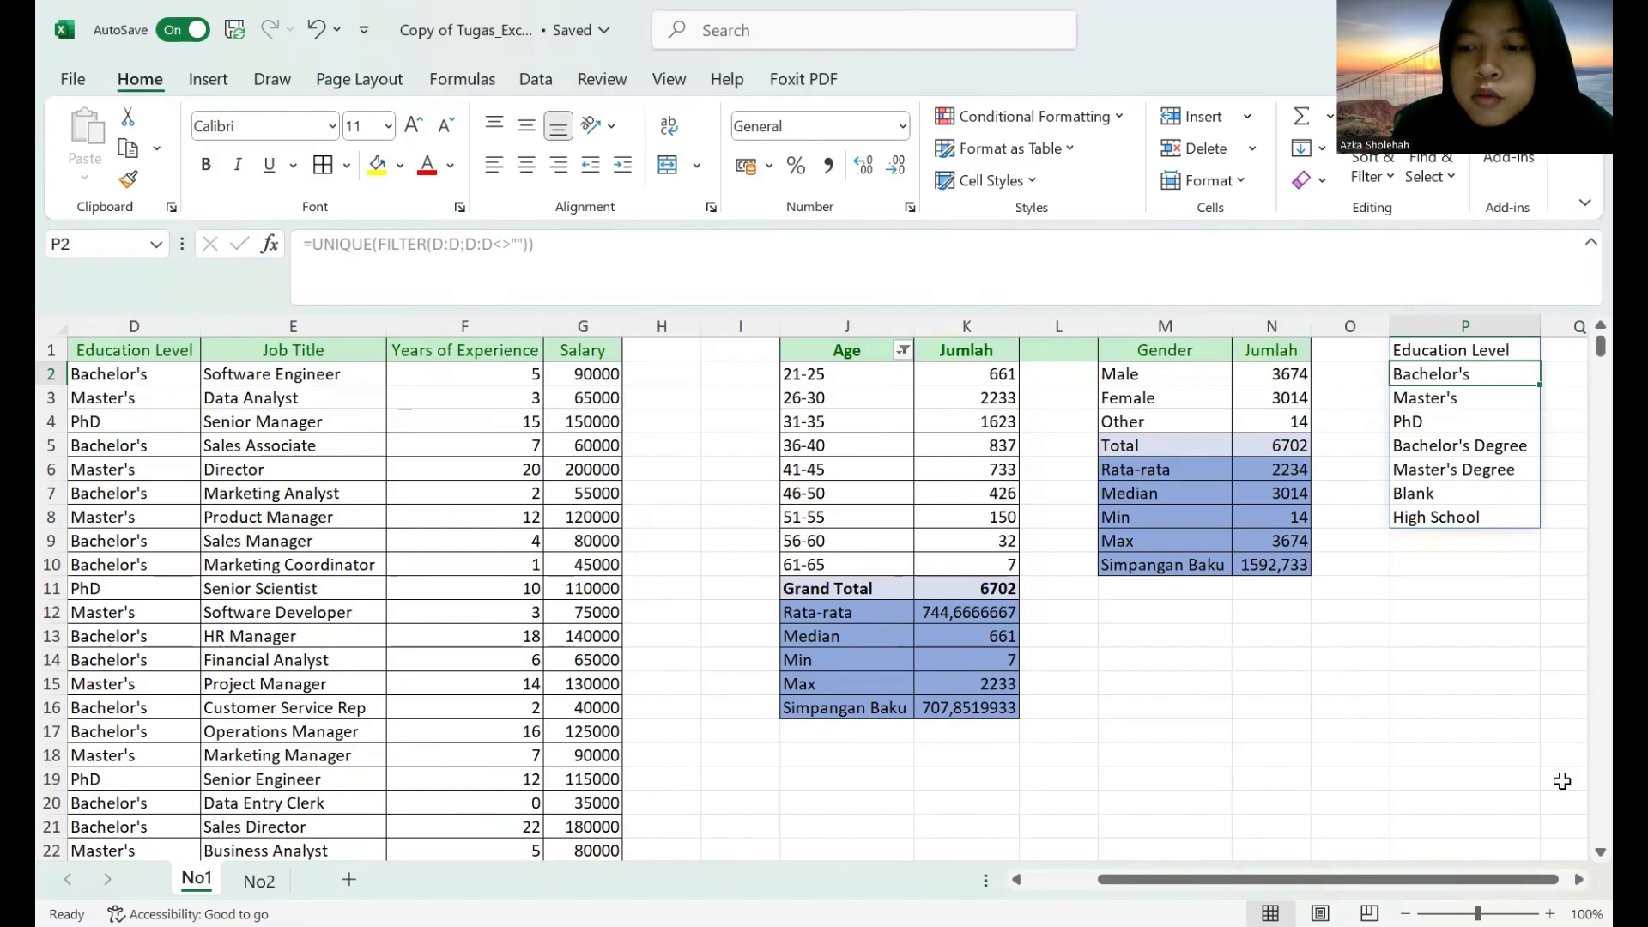
{"action": "left_click", "coordinate": [1579, 878]}
{"action": "left_click", "coordinate": [1578, 878]}
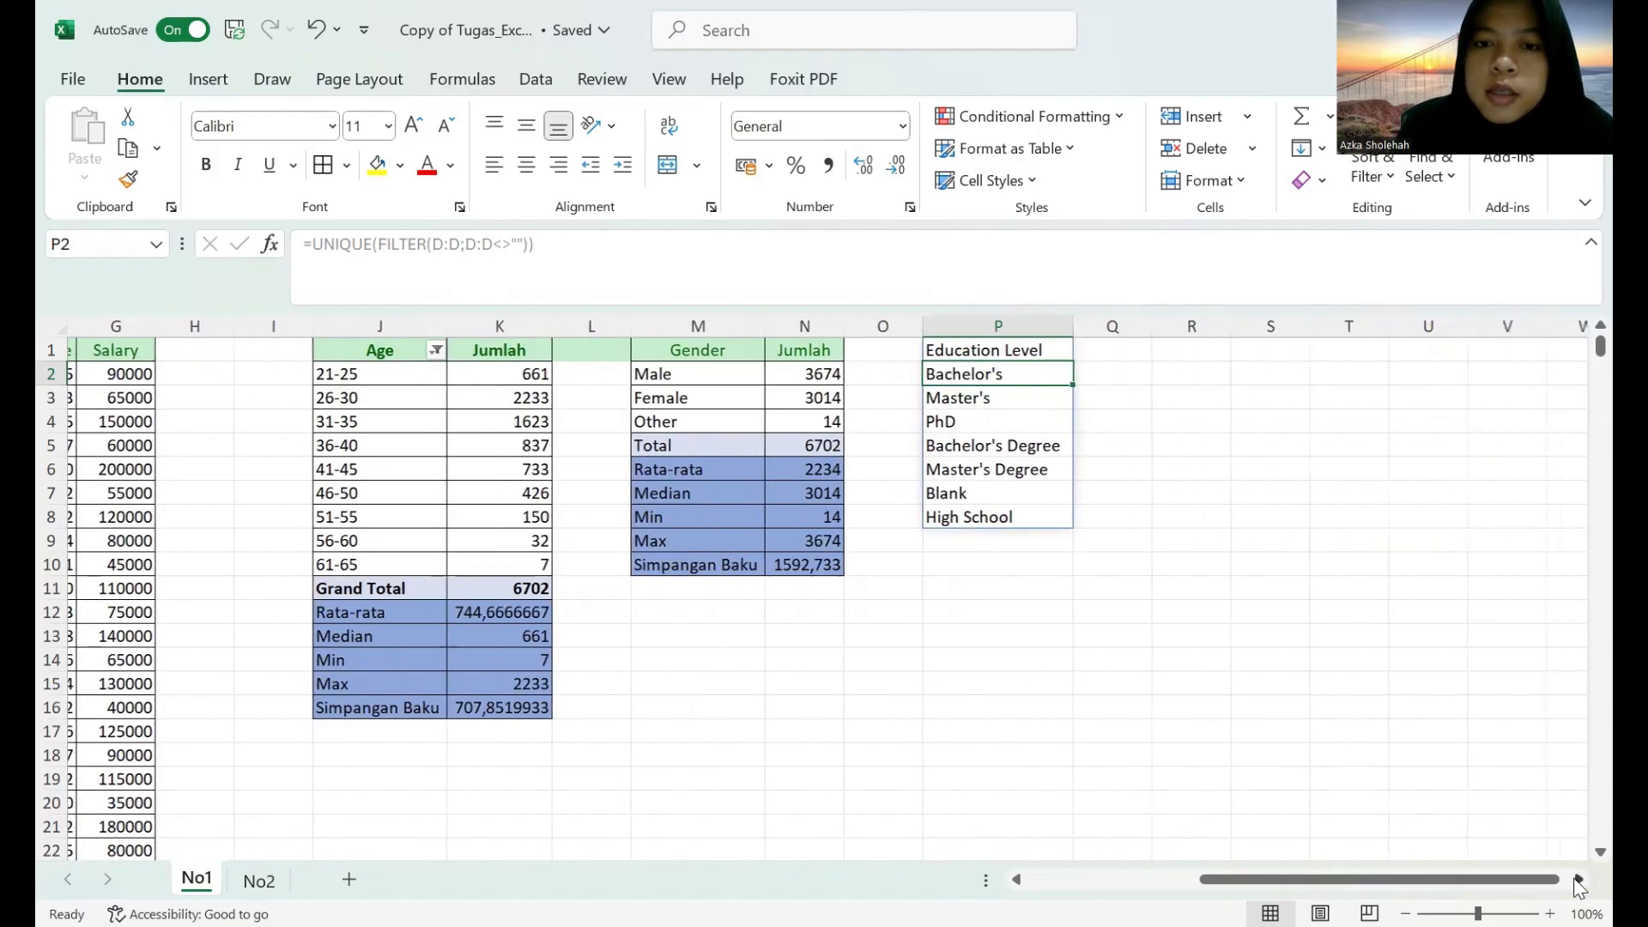
Enter the header Jumlah in Q1, beside the Education Level heading.
{"action": "left_click", "coordinate": [1117, 355]}
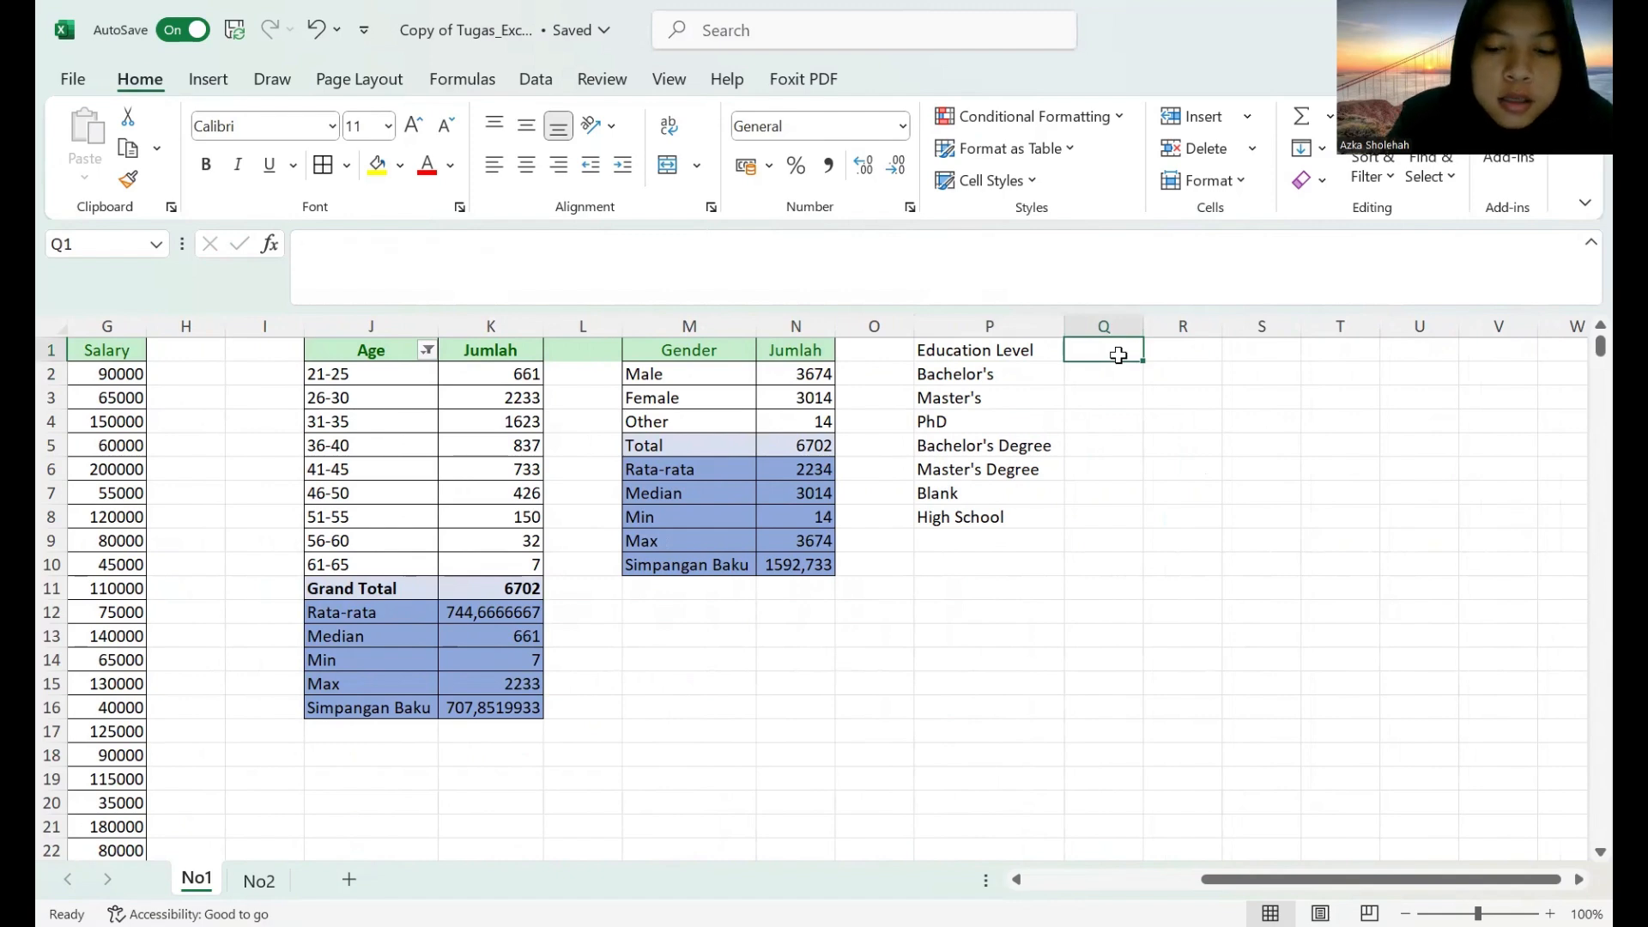
{"action": "type", "text": "Juml"}
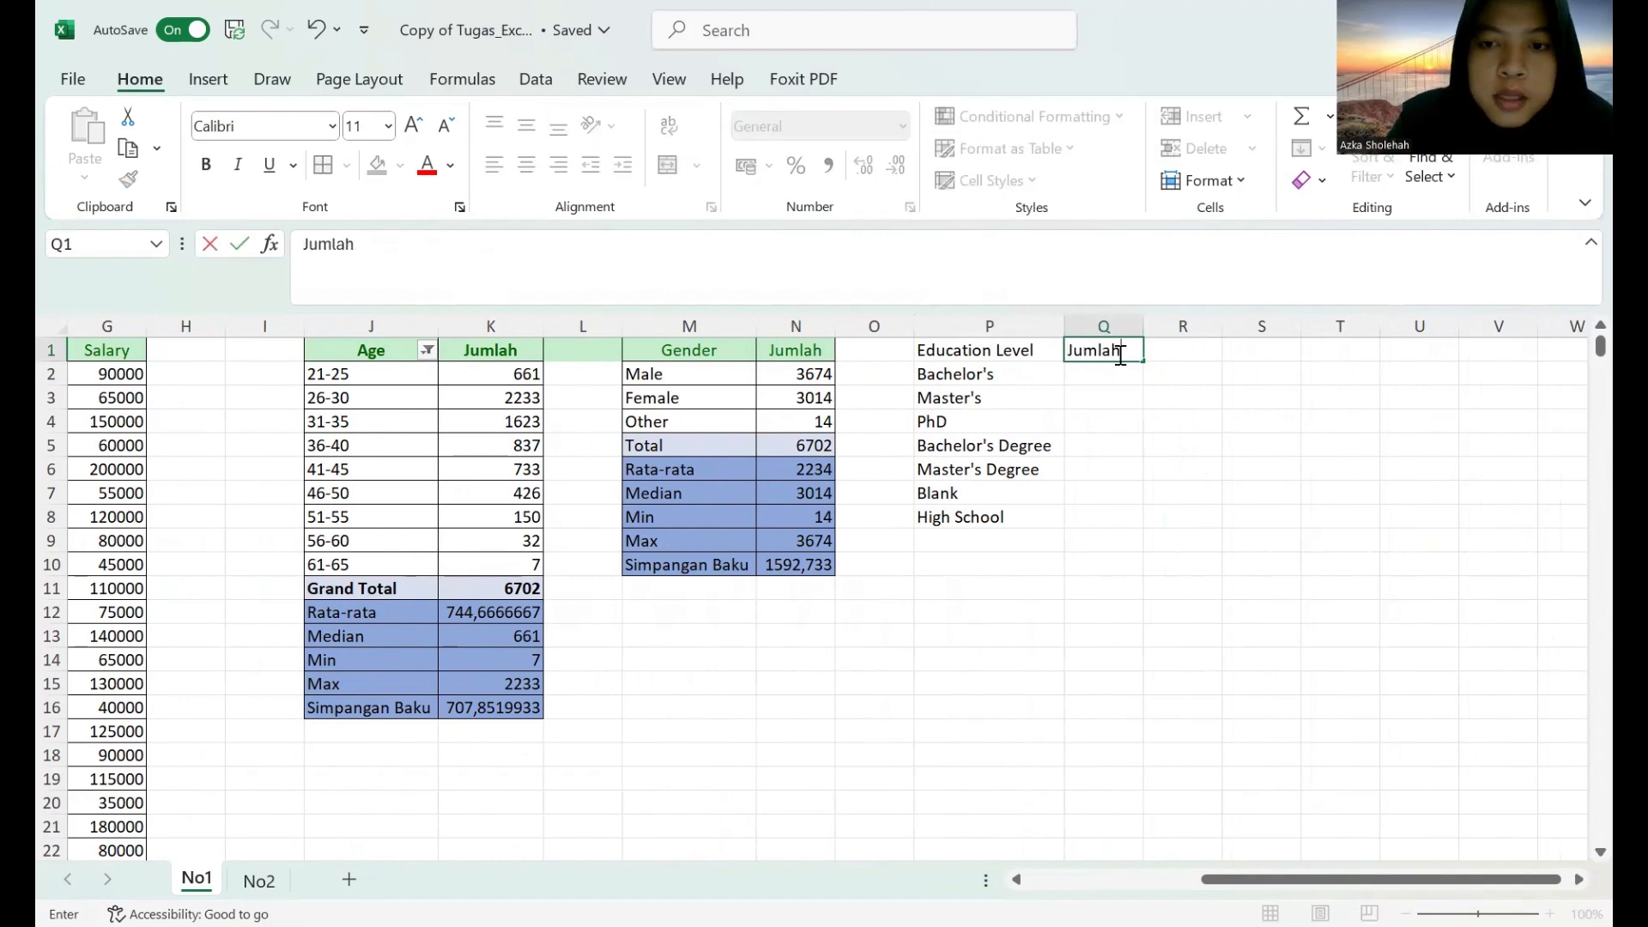
{"action": "type", "text": "ah"}
Count the Bachelor's entries in Q2 with =COUNTIFS(D:D;P2), using the whole Education Level column as the criteria range.
{"action": "left_click", "coordinate": [1100, 377]}
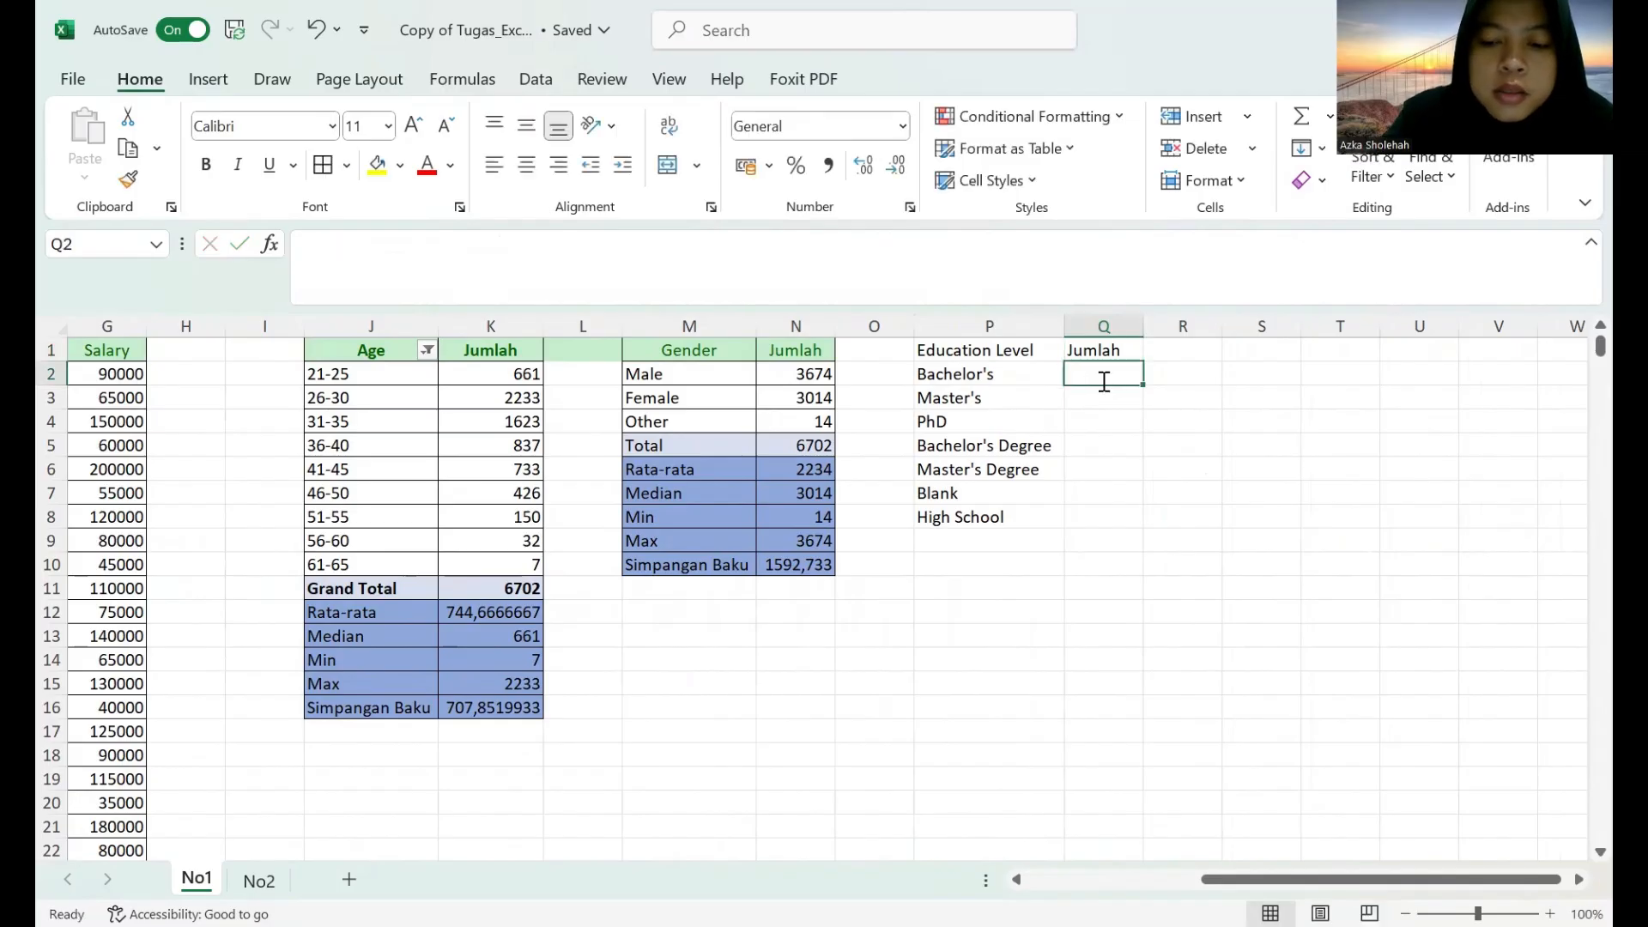
{"action": "type", "text": "="}
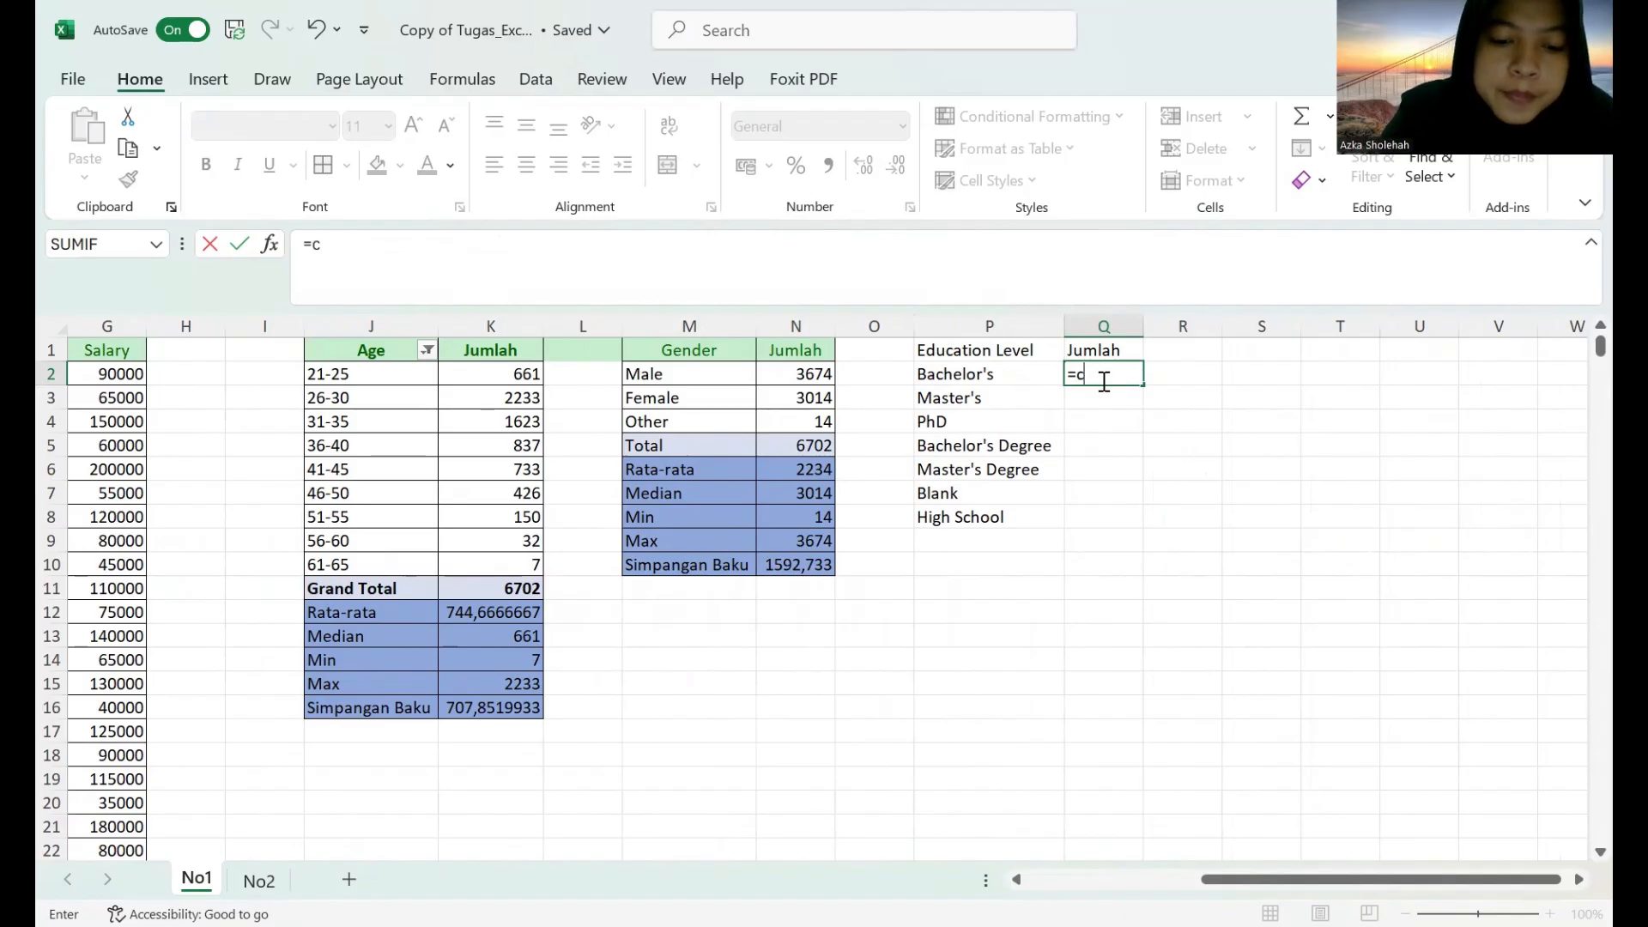
{"action": "type", "text": "countifs("}
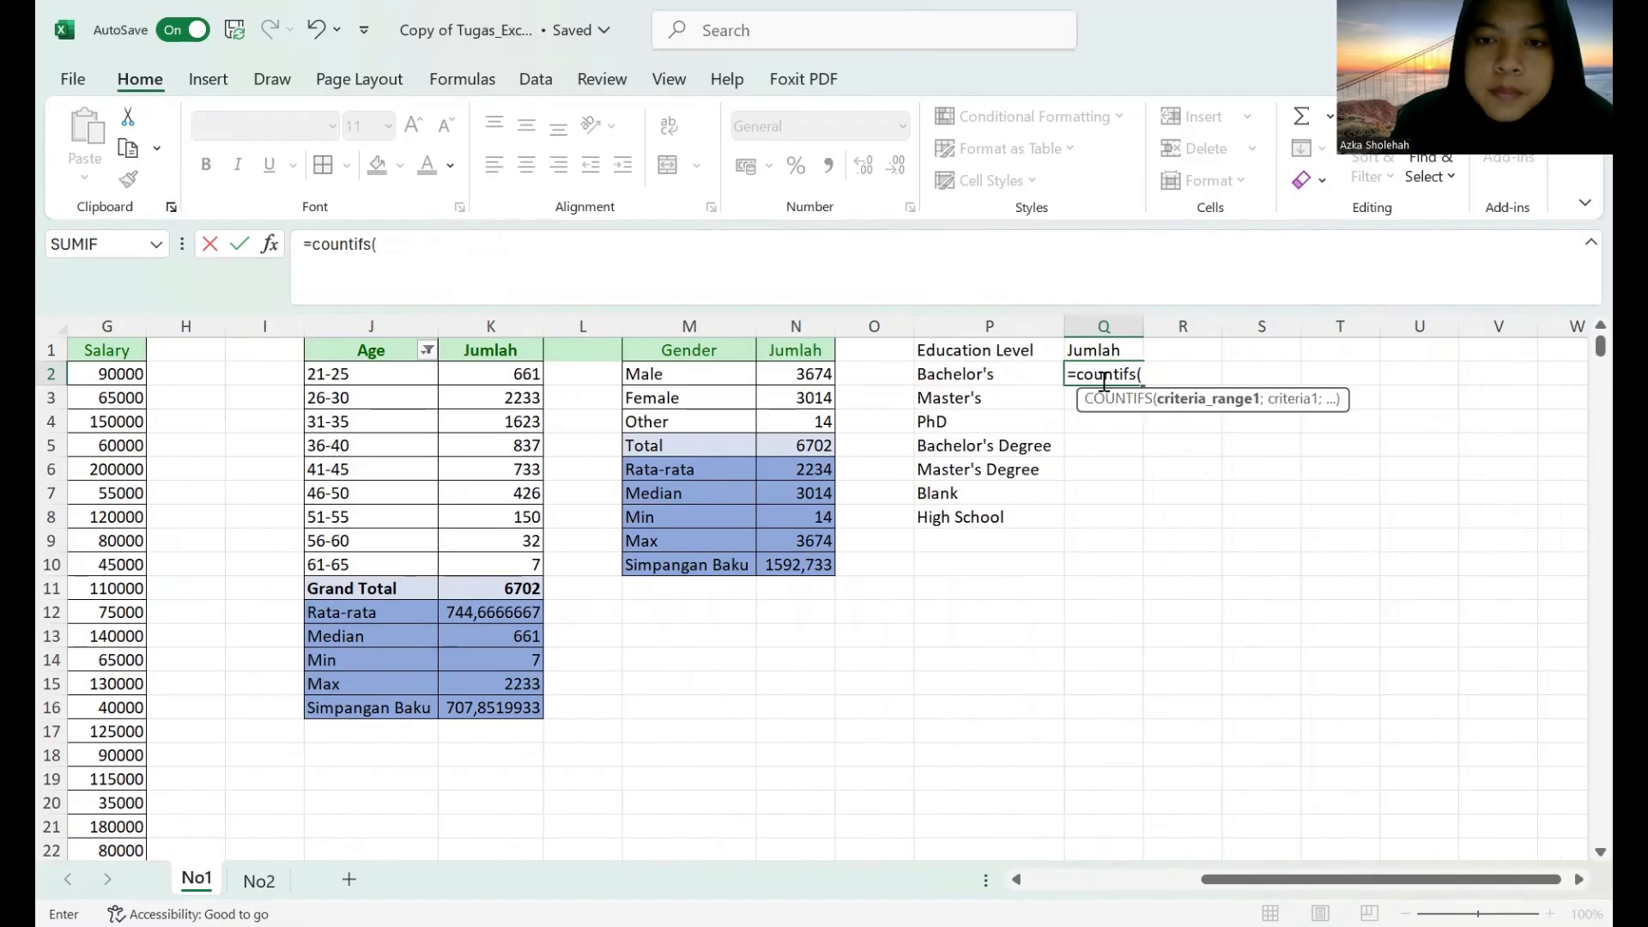
{"action": "scroll", "coordinate": [1168, 890], "scroll_direction": "left", "scroll_amount": 3}
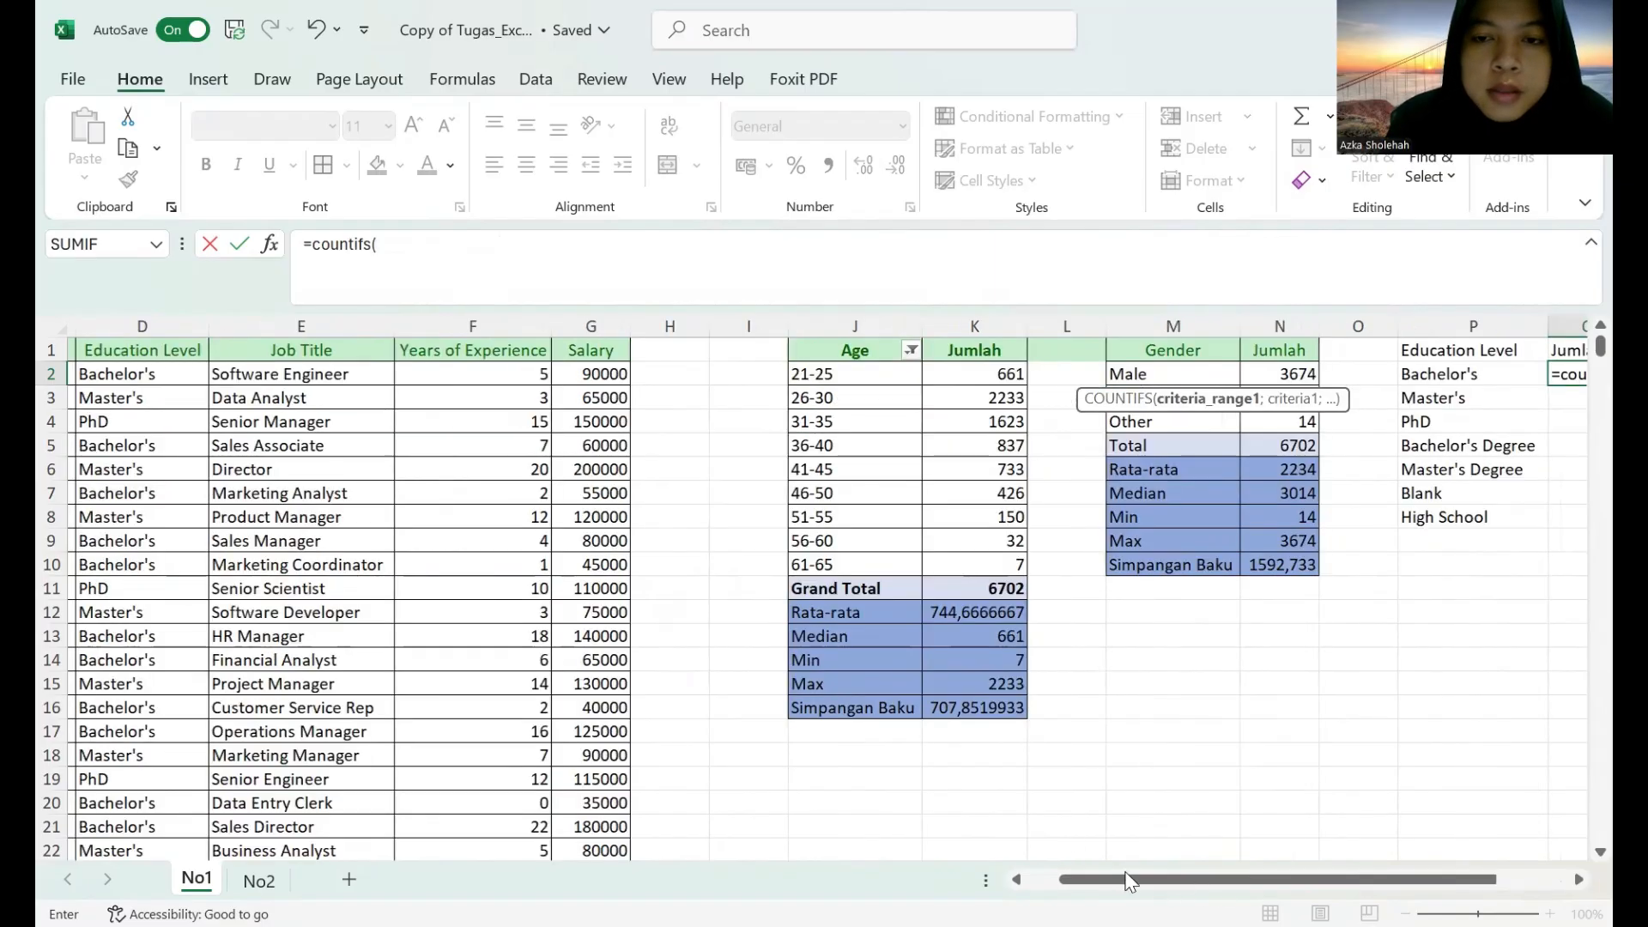
{"action": "left_click", "coordinate": [350, 352]}
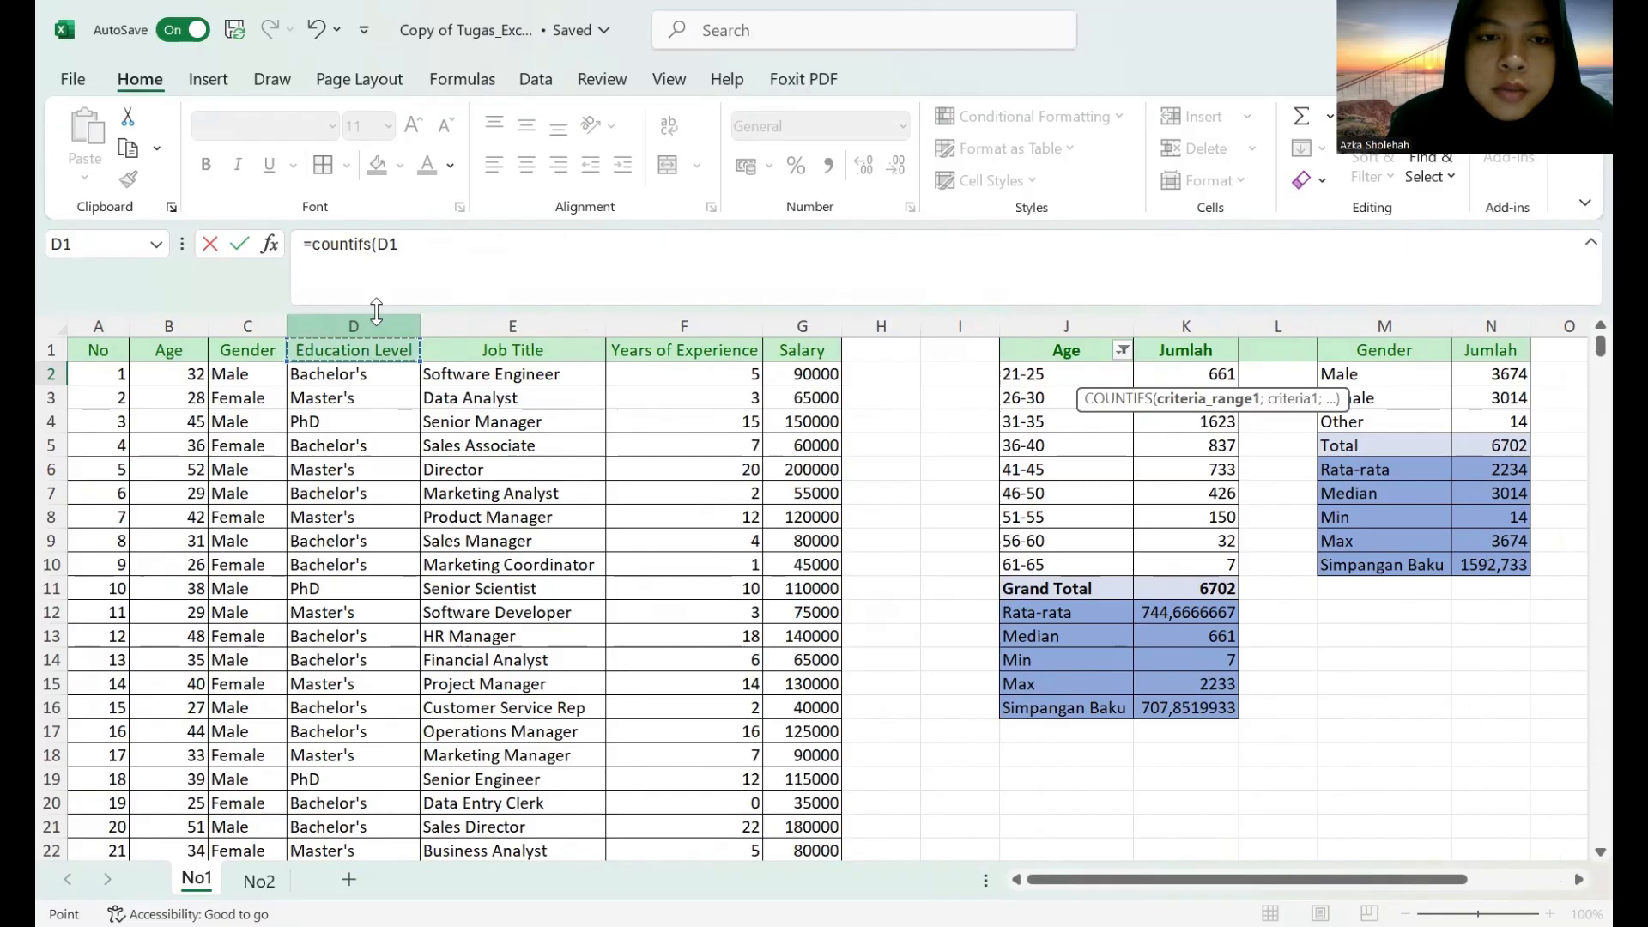
{"action": "left_click", "coordinate": [368, 326]}
{"action": "scroll", "coordinate": [1502, 869], "scroll_direction": "right", "scroll_amount": 5}
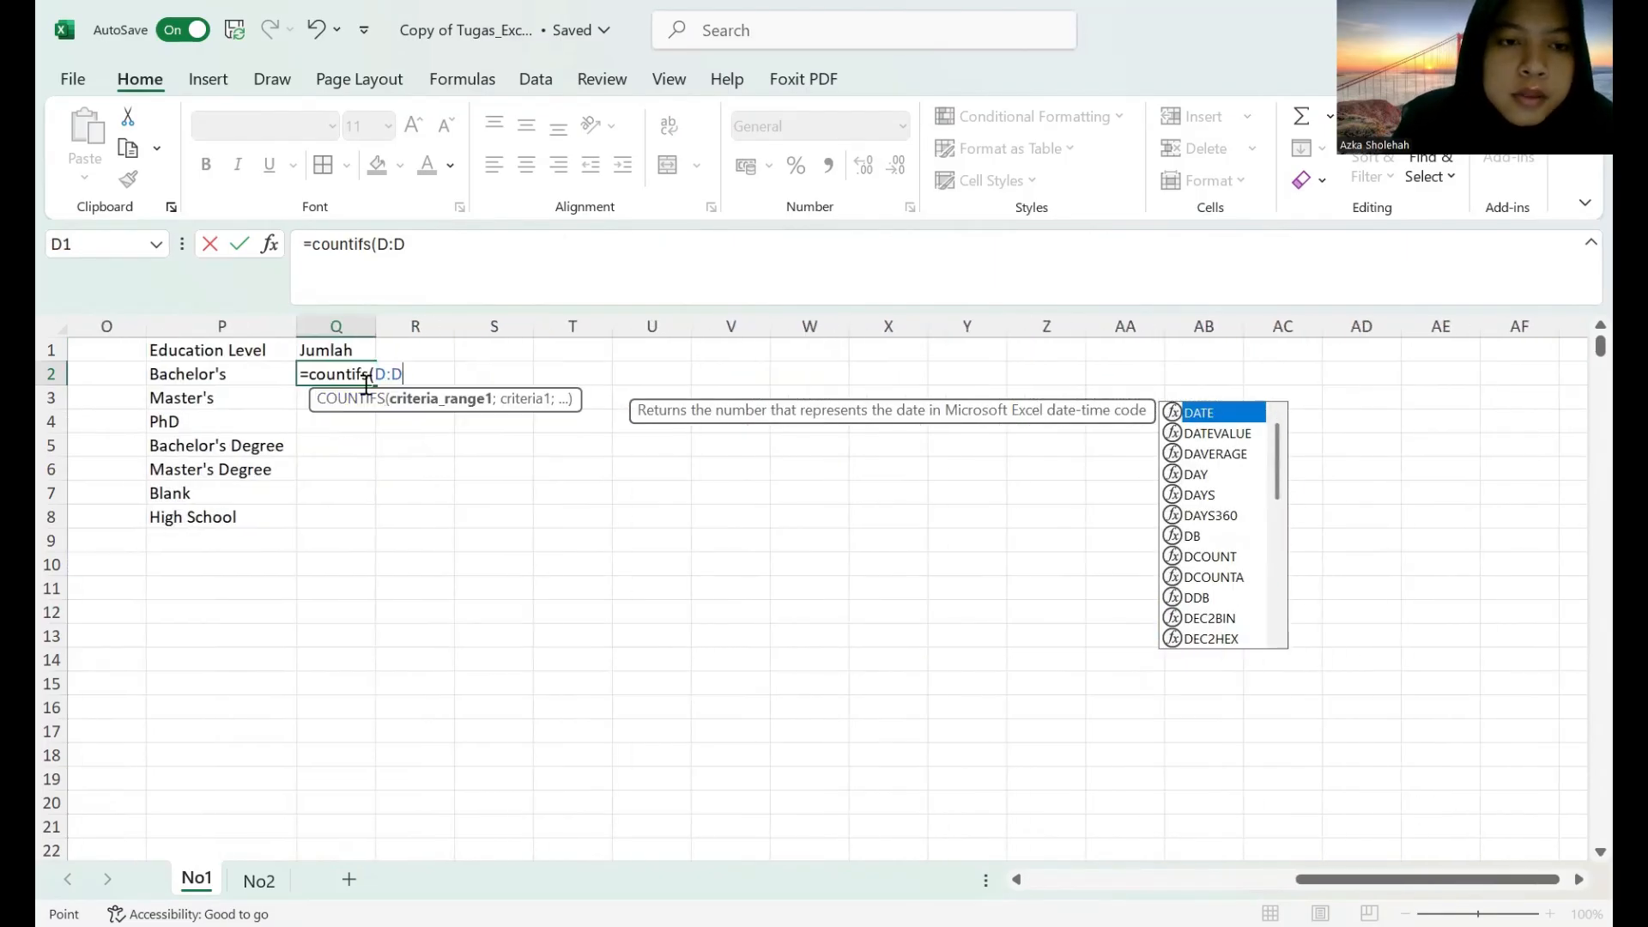
{"action": "type", "text": ";"}
{"action": "left_click", "coordinate": [256, 371]}
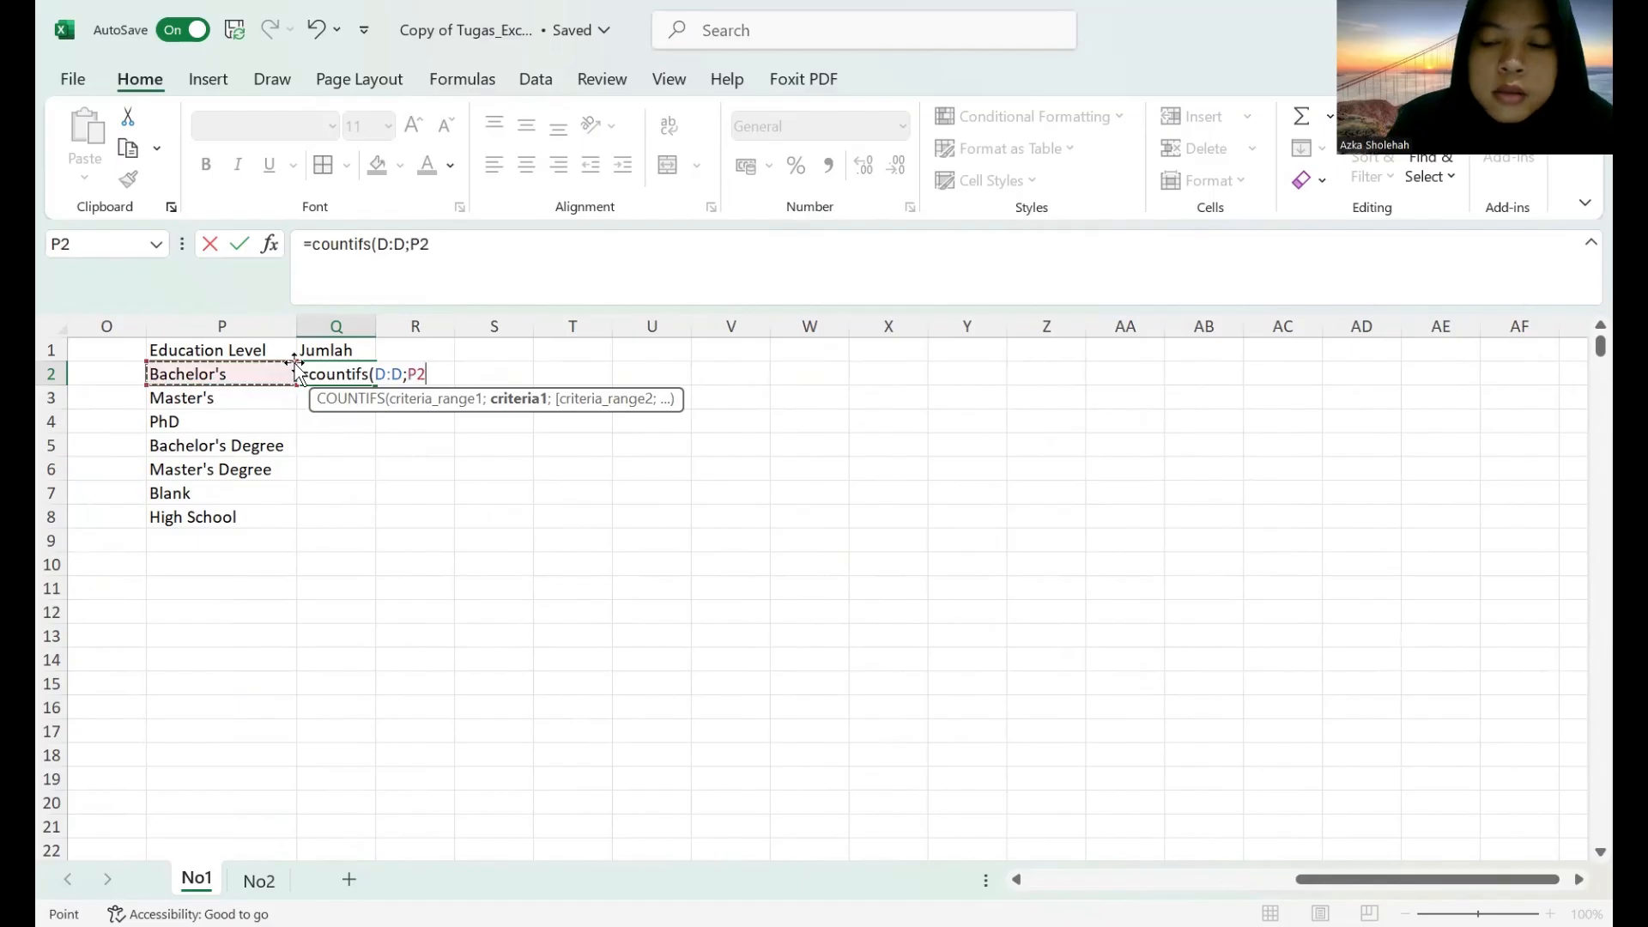
{"action": "key", "text": "Return"}
Make the column reference in Q2 absolute as =COUNTIFS($D:$D;P2) and fill the formula down to Q8.
{"action": "left_click", "coordinate": [326, 375]}
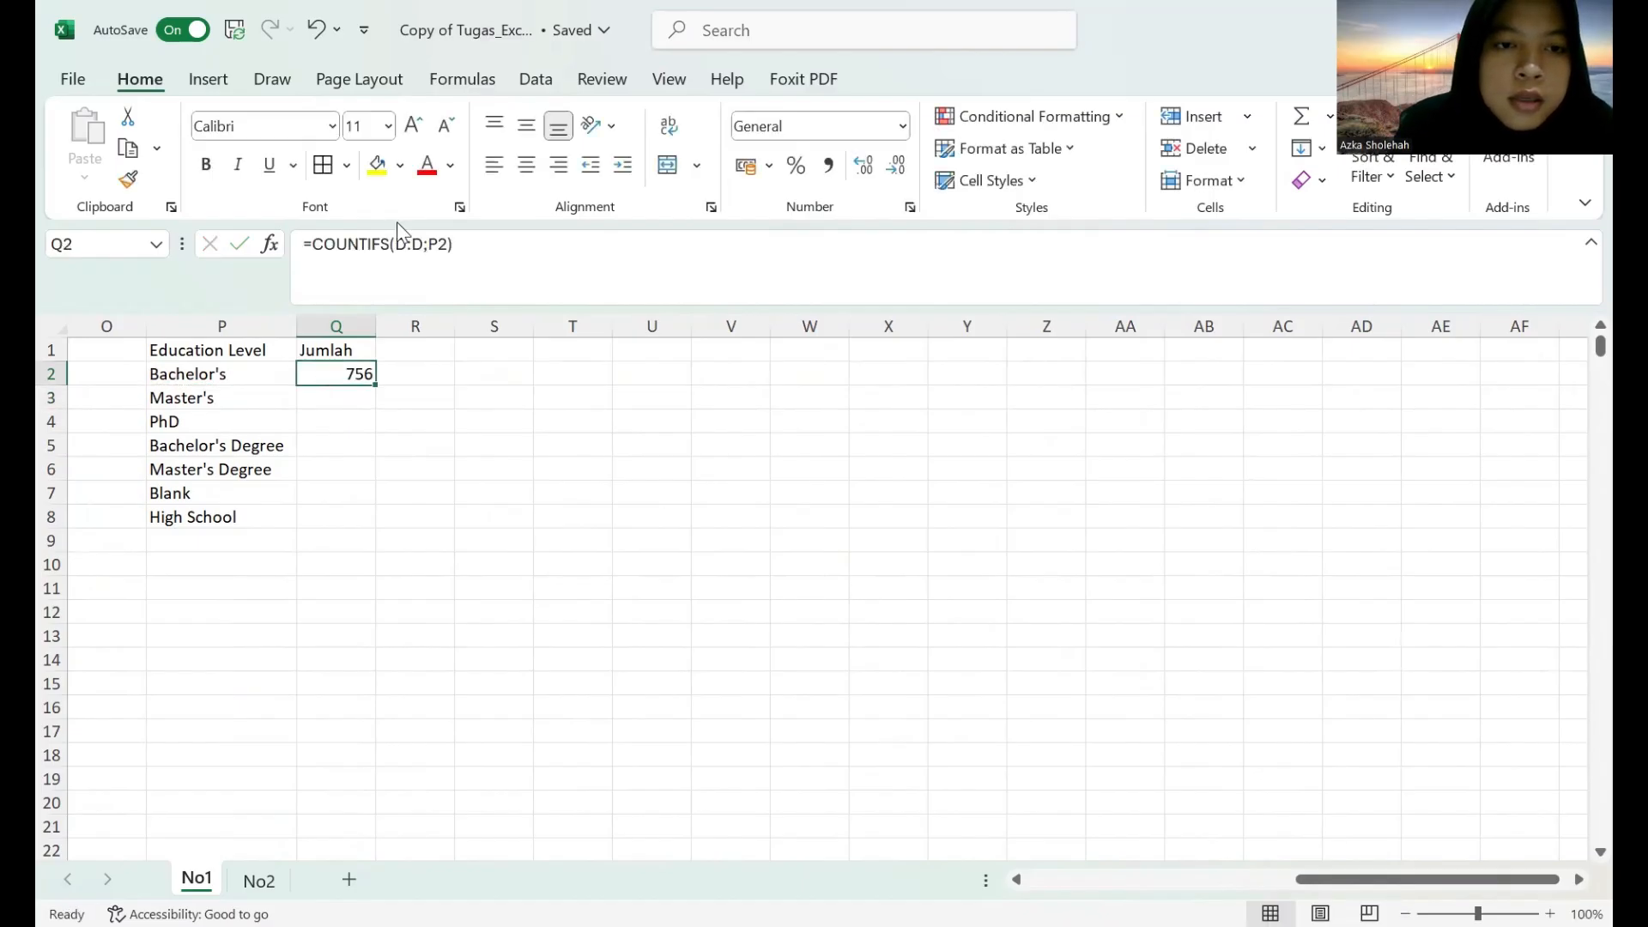
{"action": "left_click", "coordinate": [396, 245]}
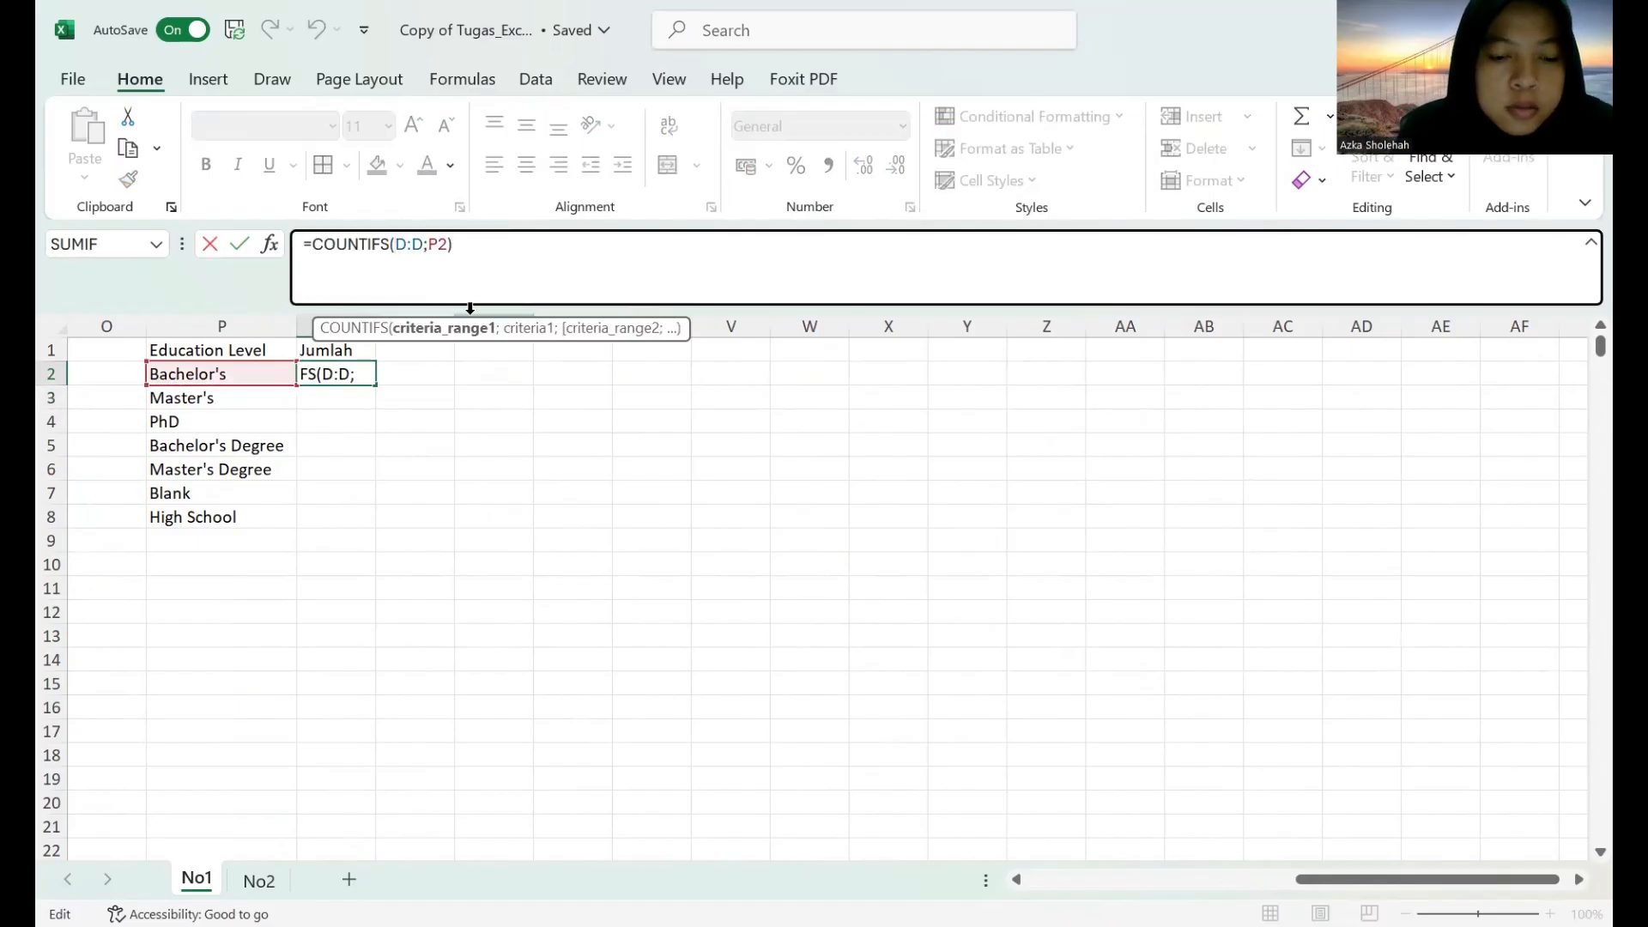
{"action": "type", "text": "$"}
{"action": "left_click", "coordinate": [425, 245]}
{"action": "type", "text": "$"}
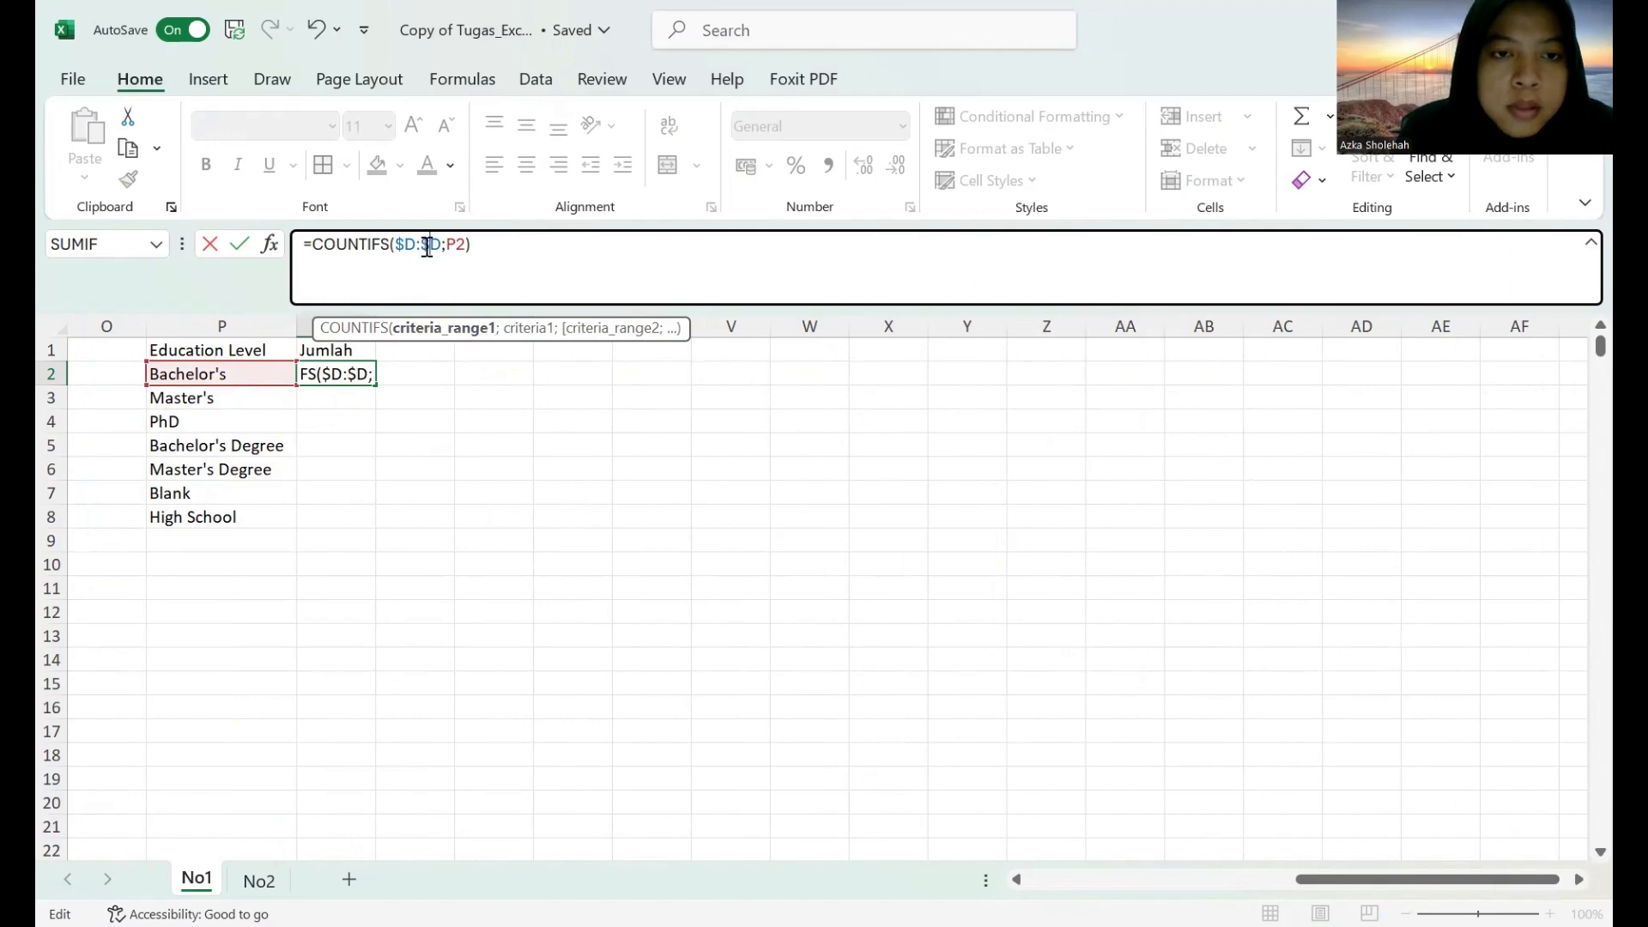
{"action": "key", "text": "Return"}
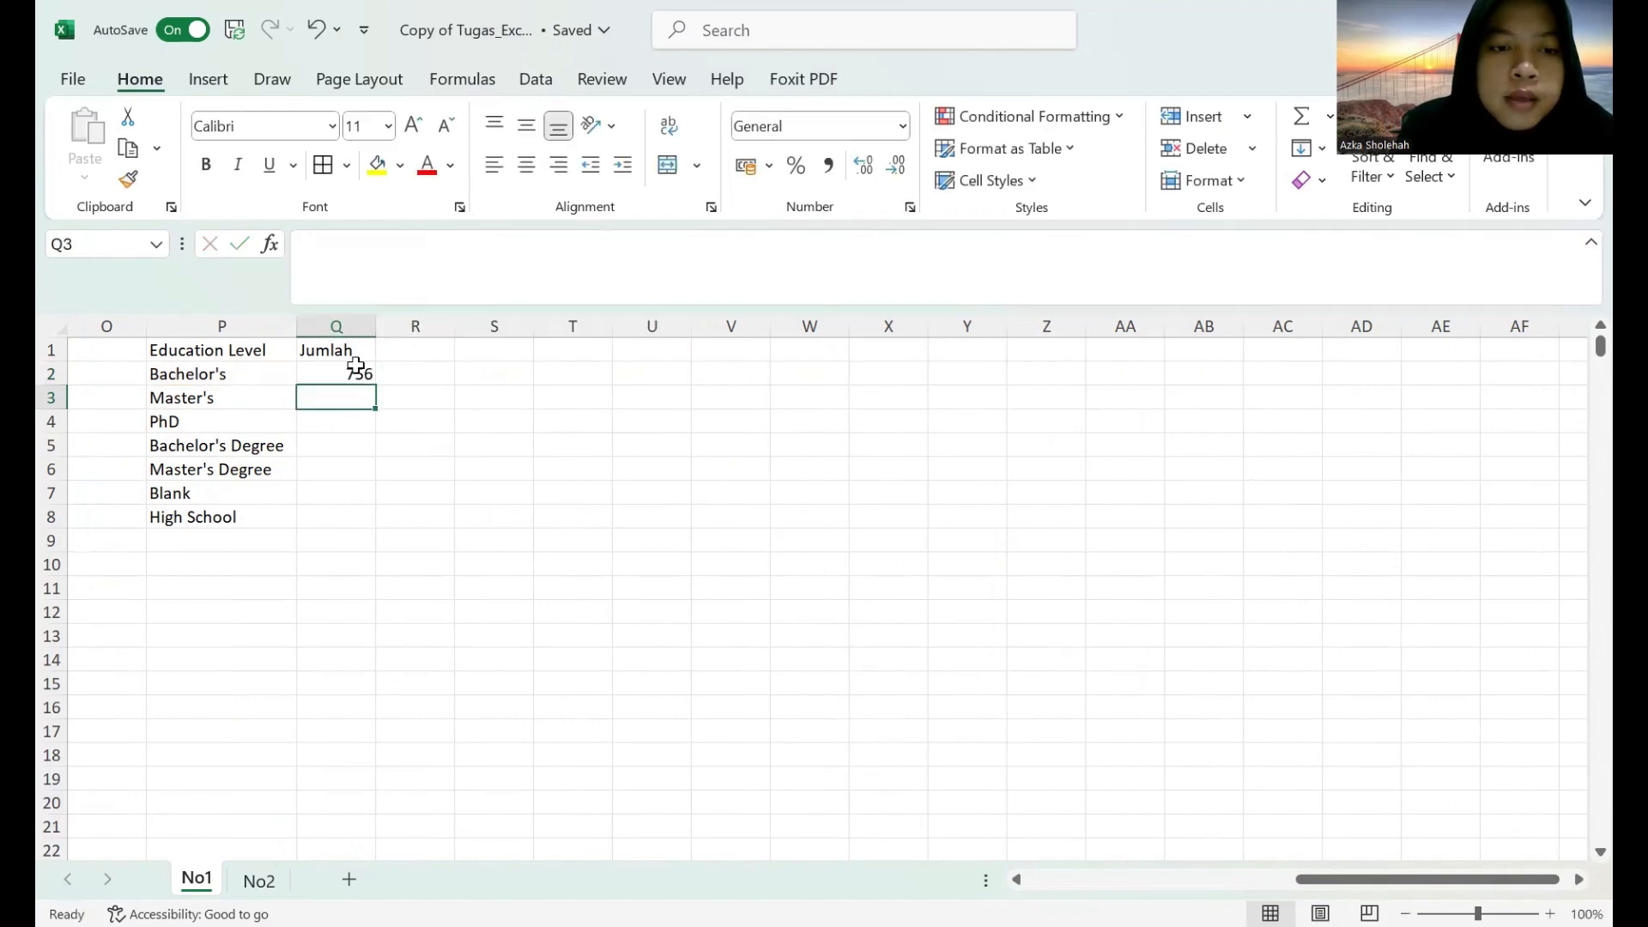
{"action": "left_click", "coordinate": [354, 371]}
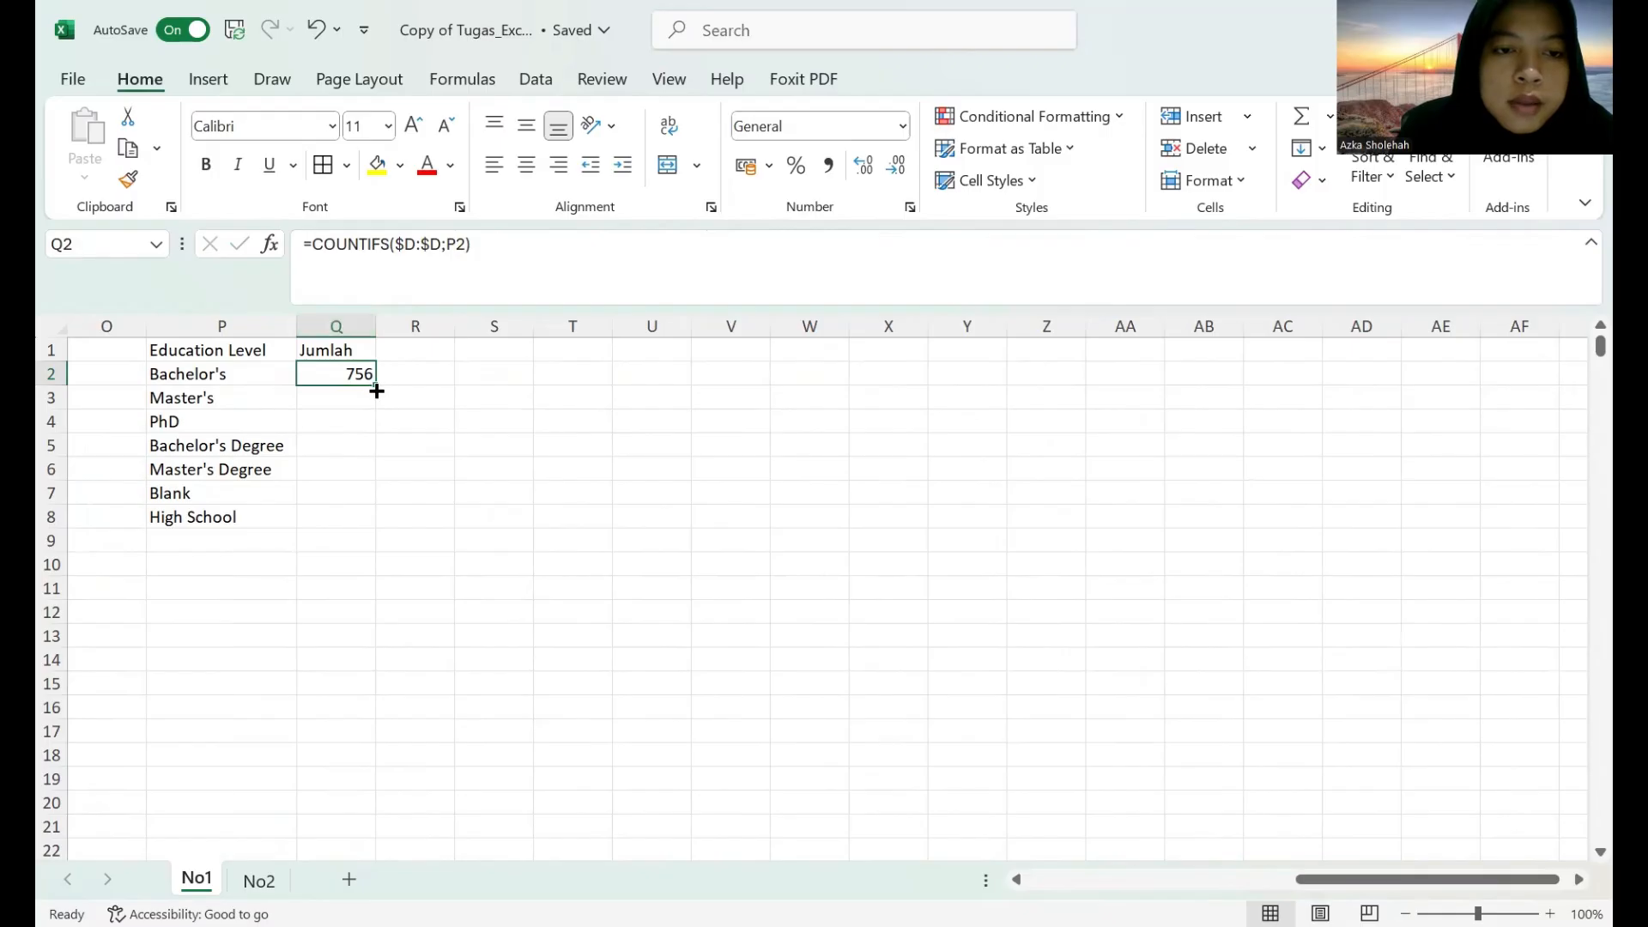
{"action": "left_click_drag", "start_coordinate": [380, 386], "coordinate": [367, 525]}
Add a Total row below the education levels, with the label in P9 and =SUM(P2:Q8) in Q9.
{"action": "left_click", "coordinate": [256, 554]}
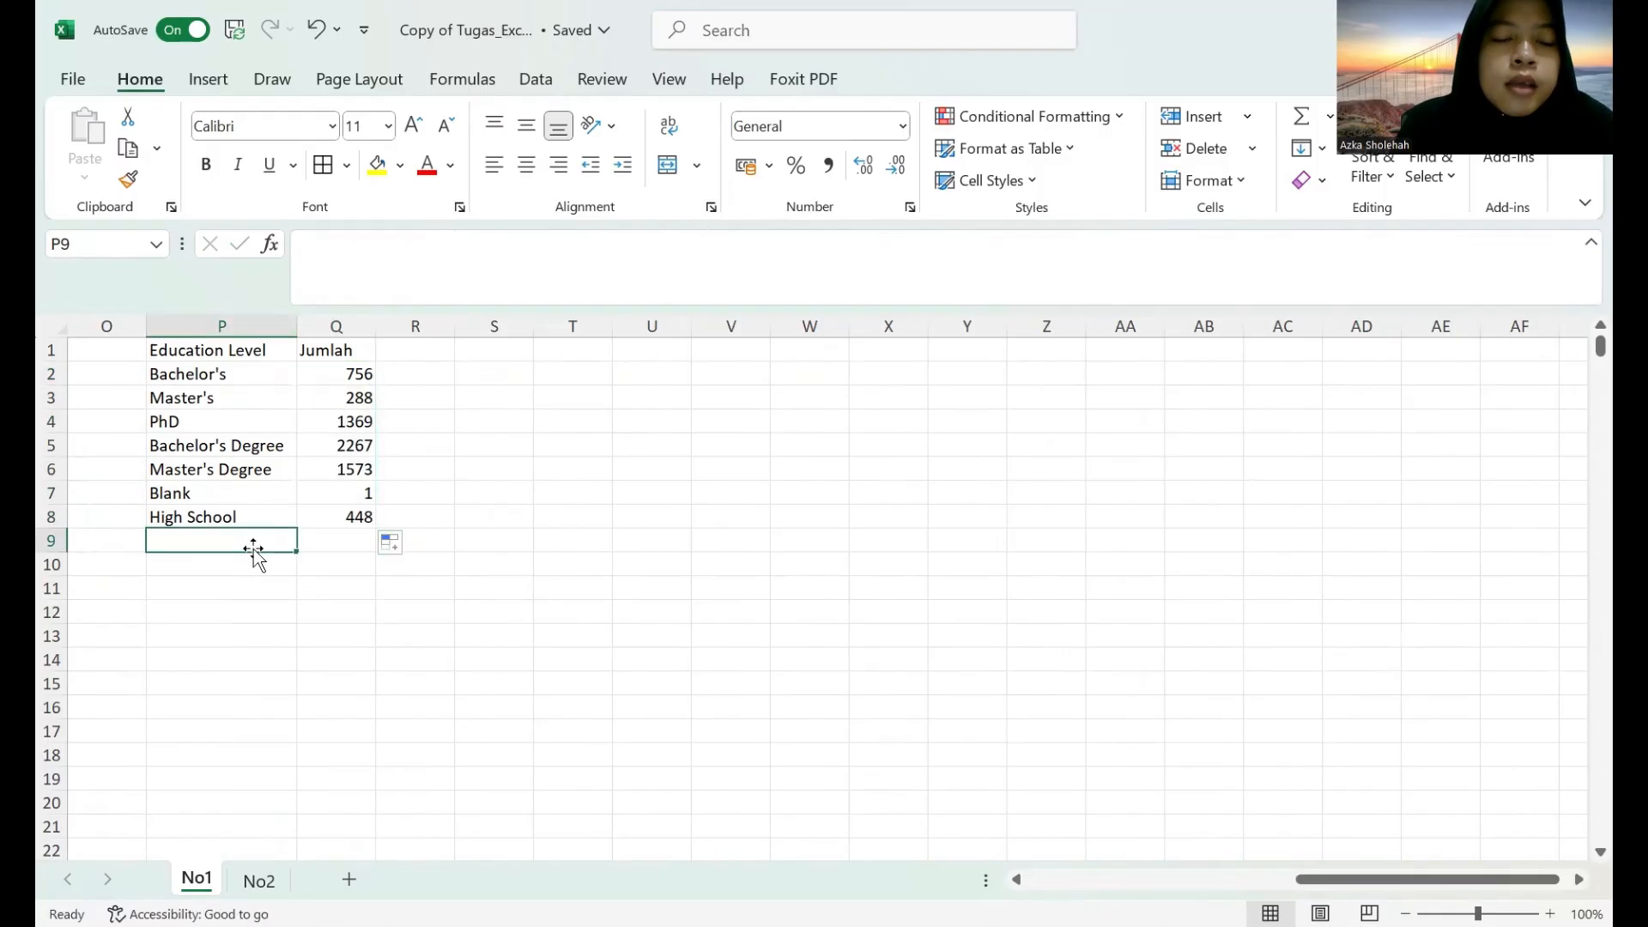
{"action": "type", "text": "Totak"}
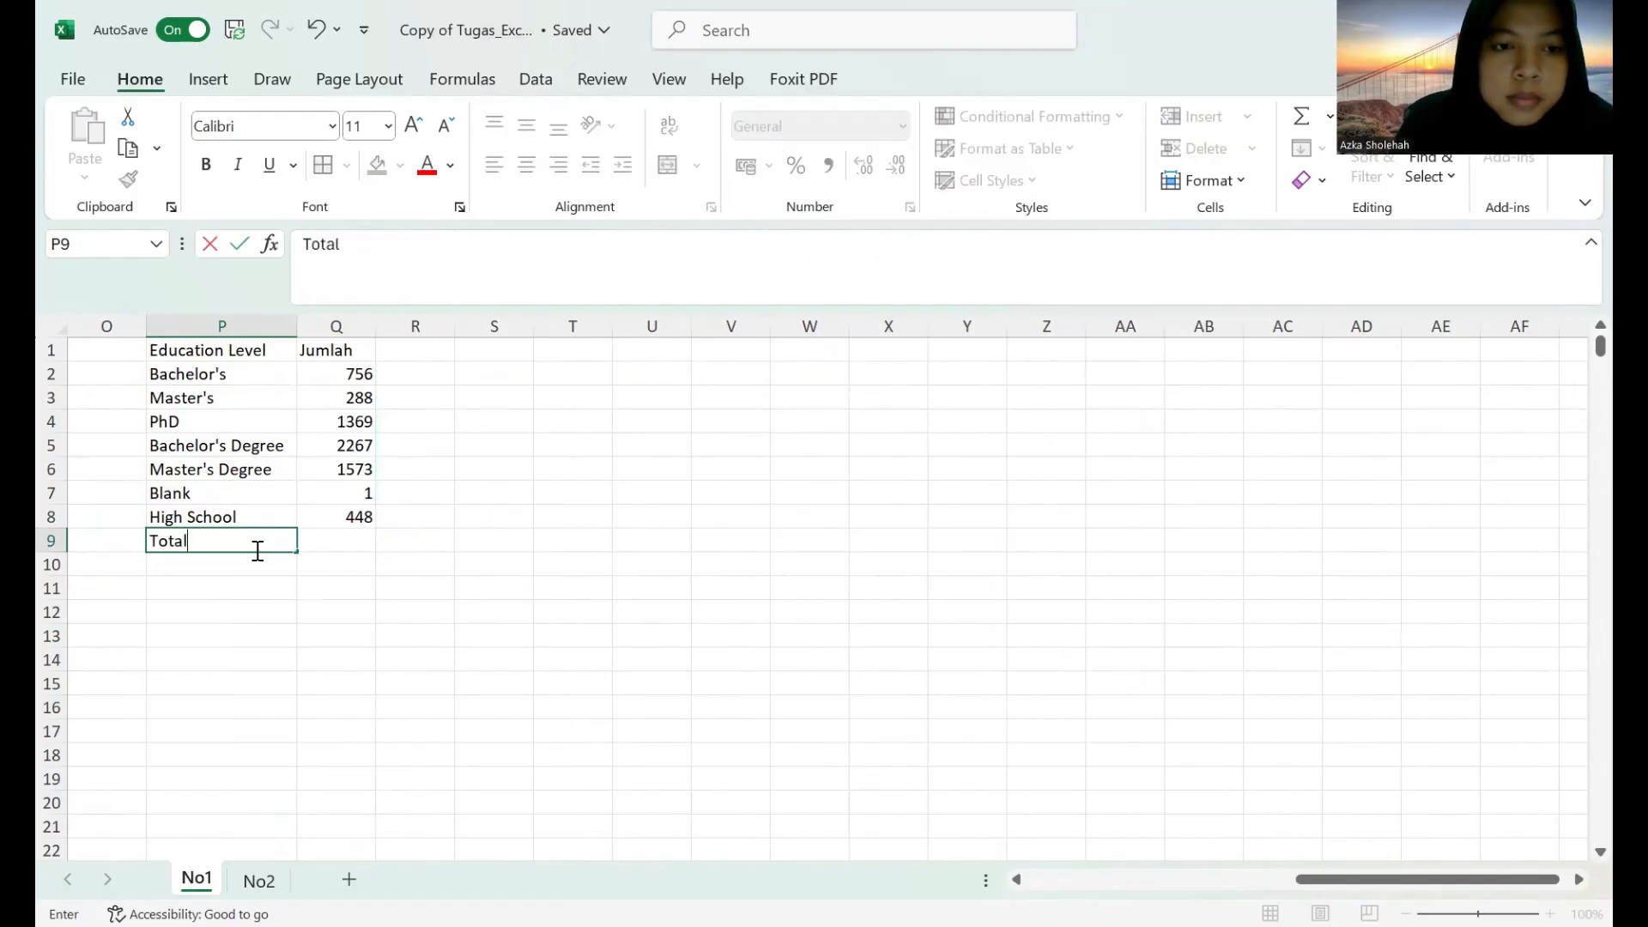
{"action": "left_click", "coordinate": [340, 542]}
{"action": "type", "text": "="}
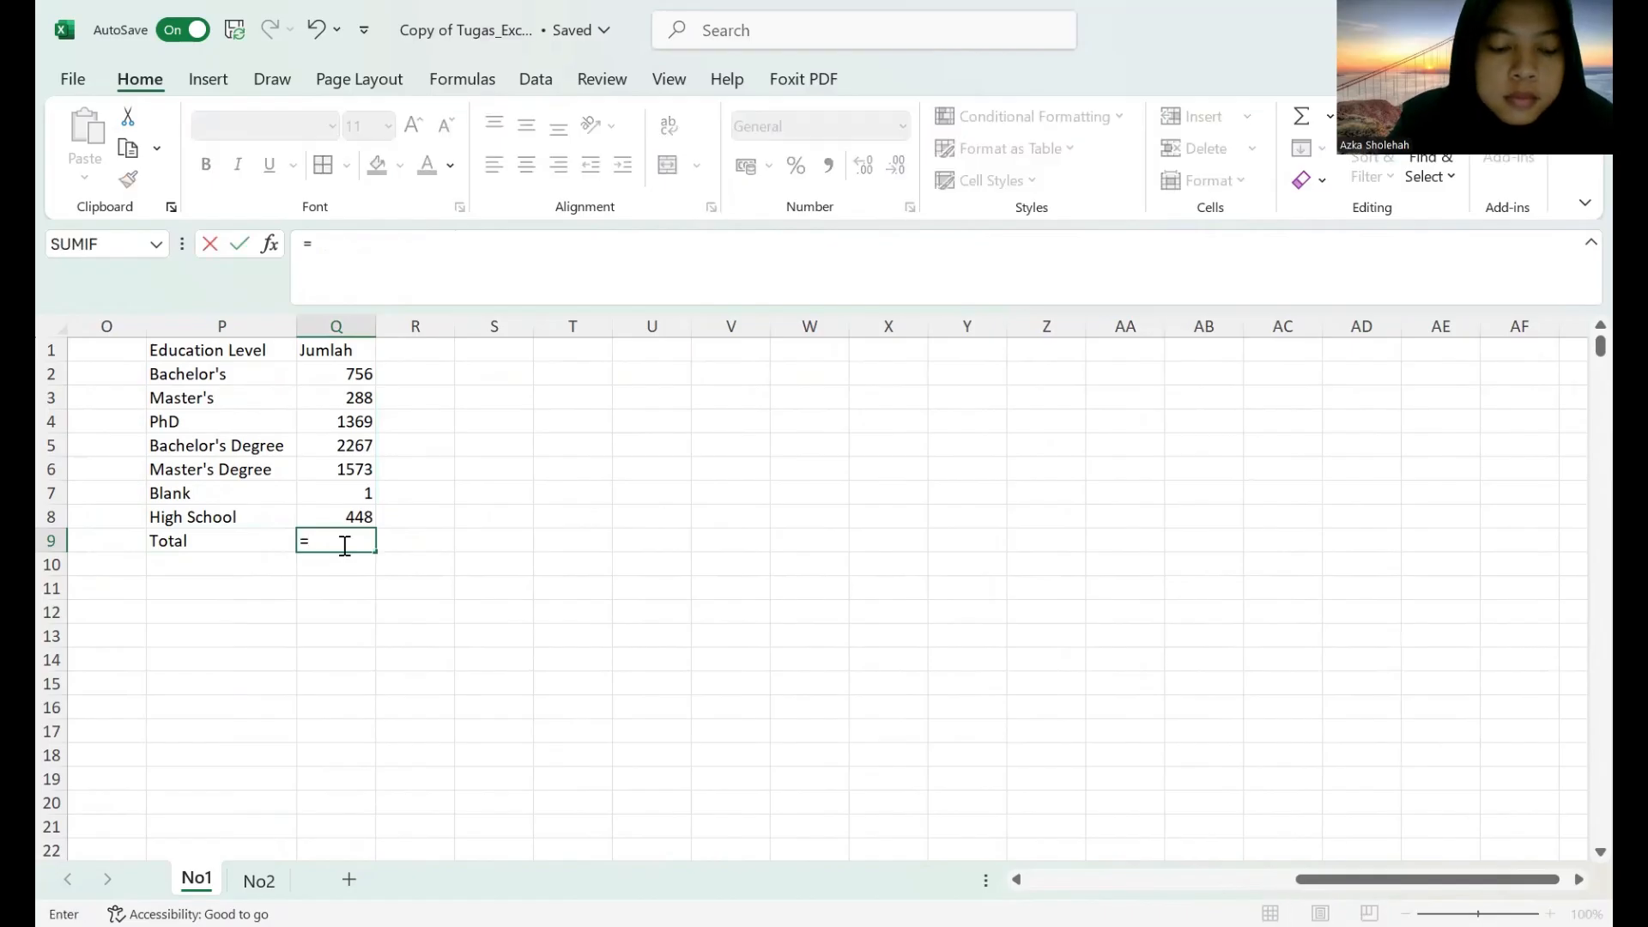
{"action": "type", "text": "sum"}
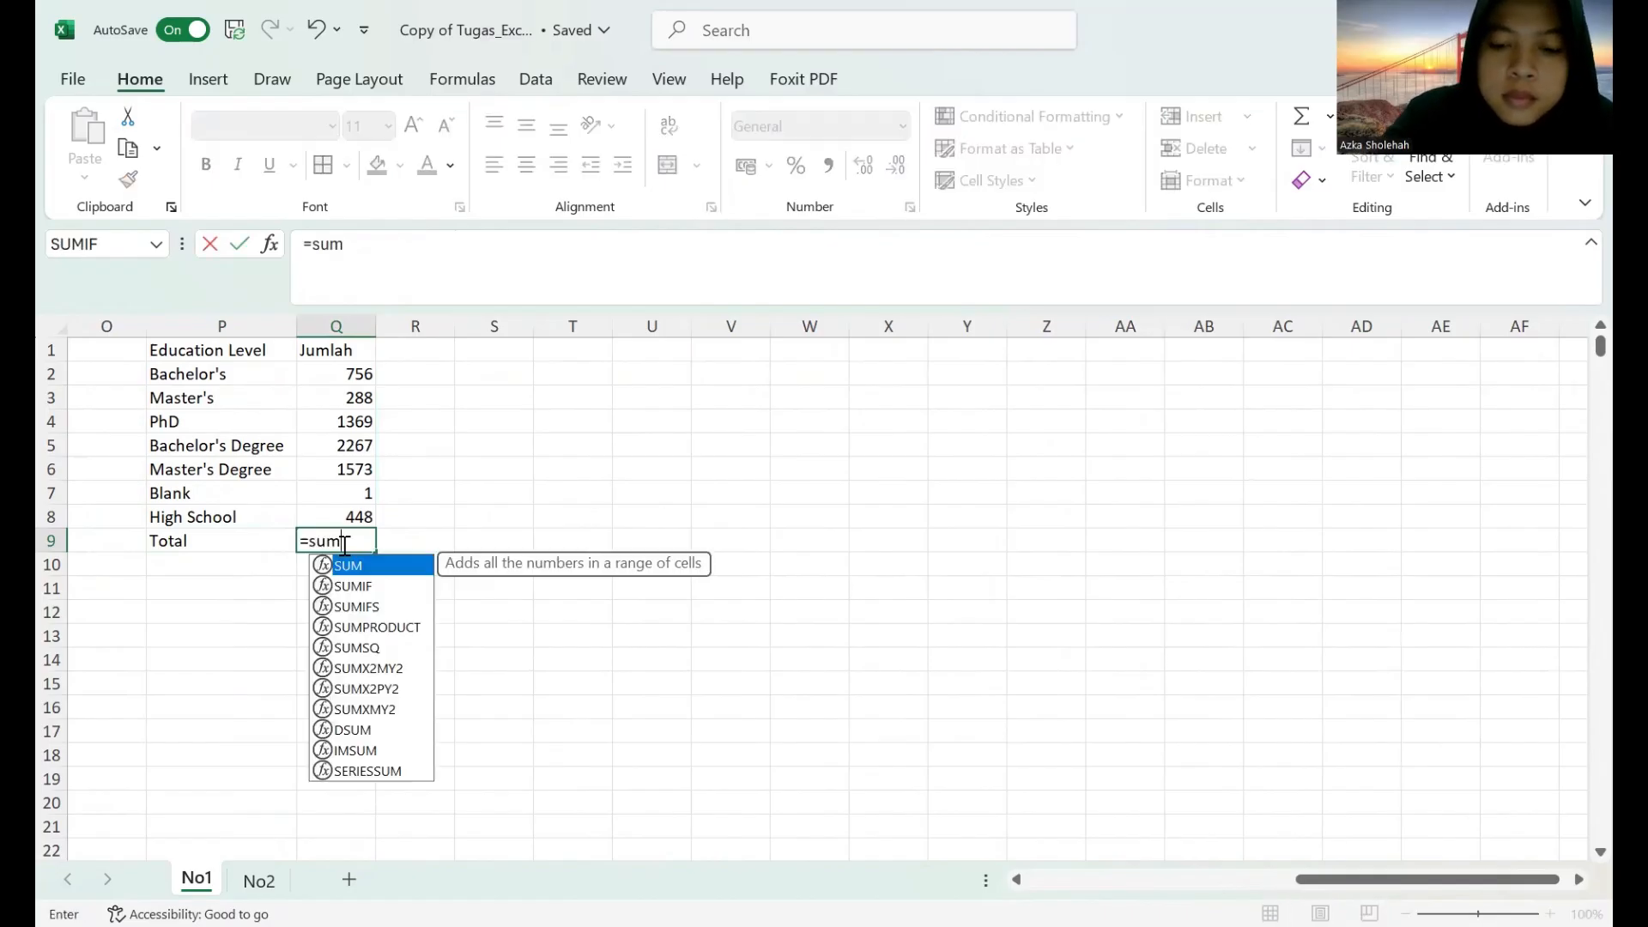
{"action": "type", "text": "("}
{"action": "left_click", "coordinate": [250, 377]}
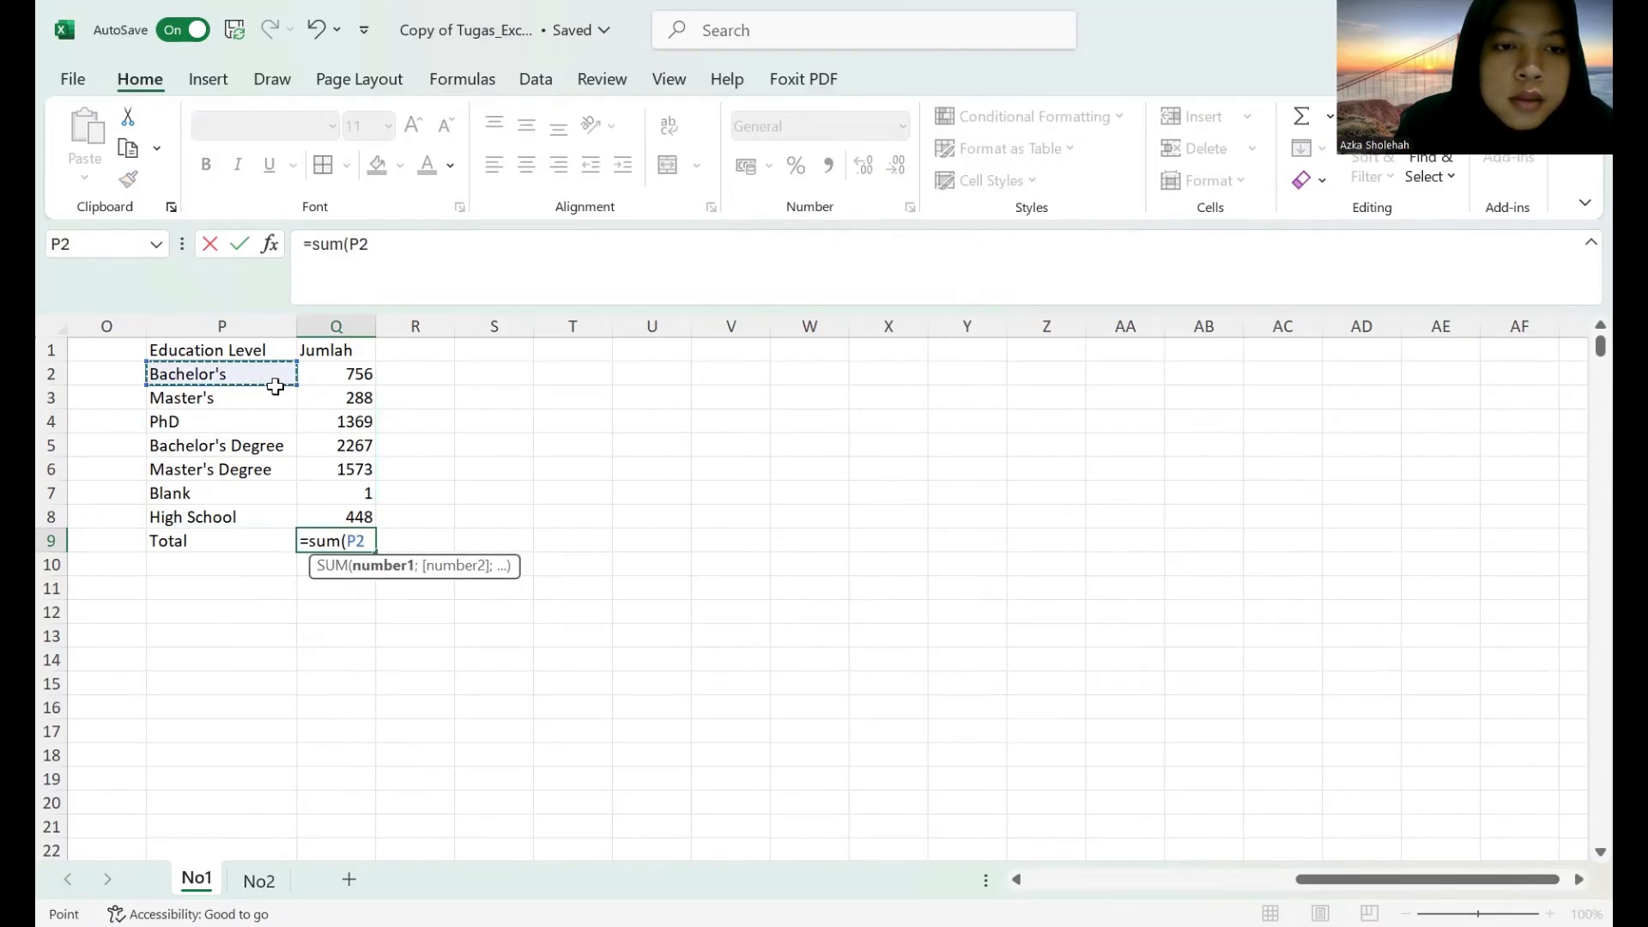
{"action": "left_click", "coordinate": [343, 513], "text": "shift"}
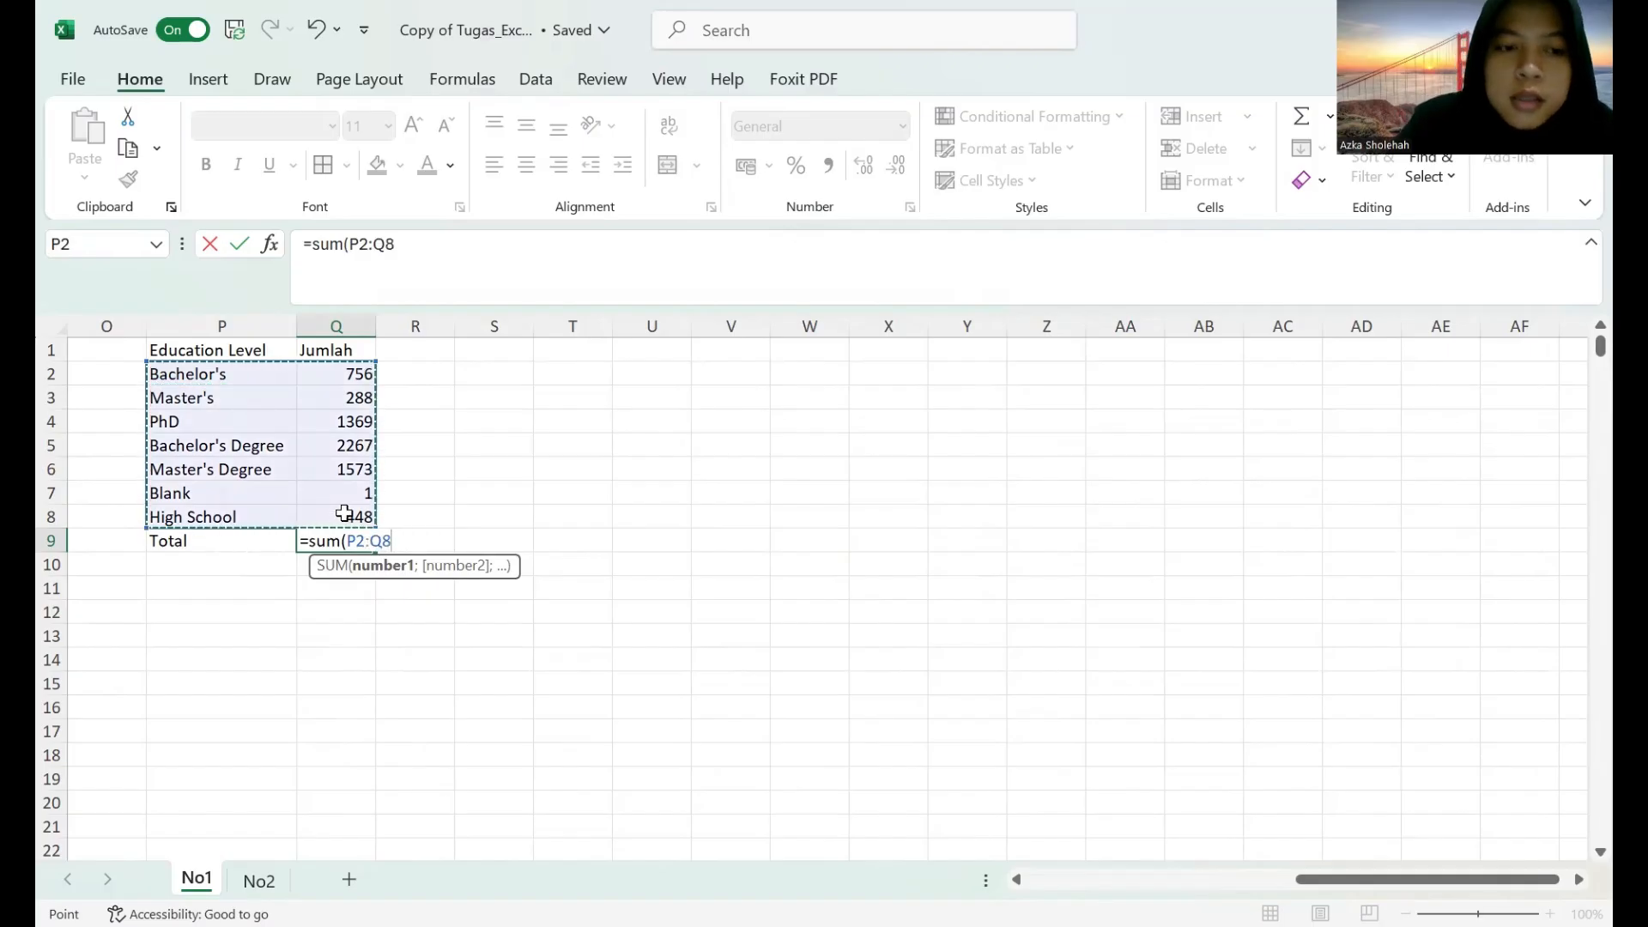
{"action": "key", "text": "Return"}
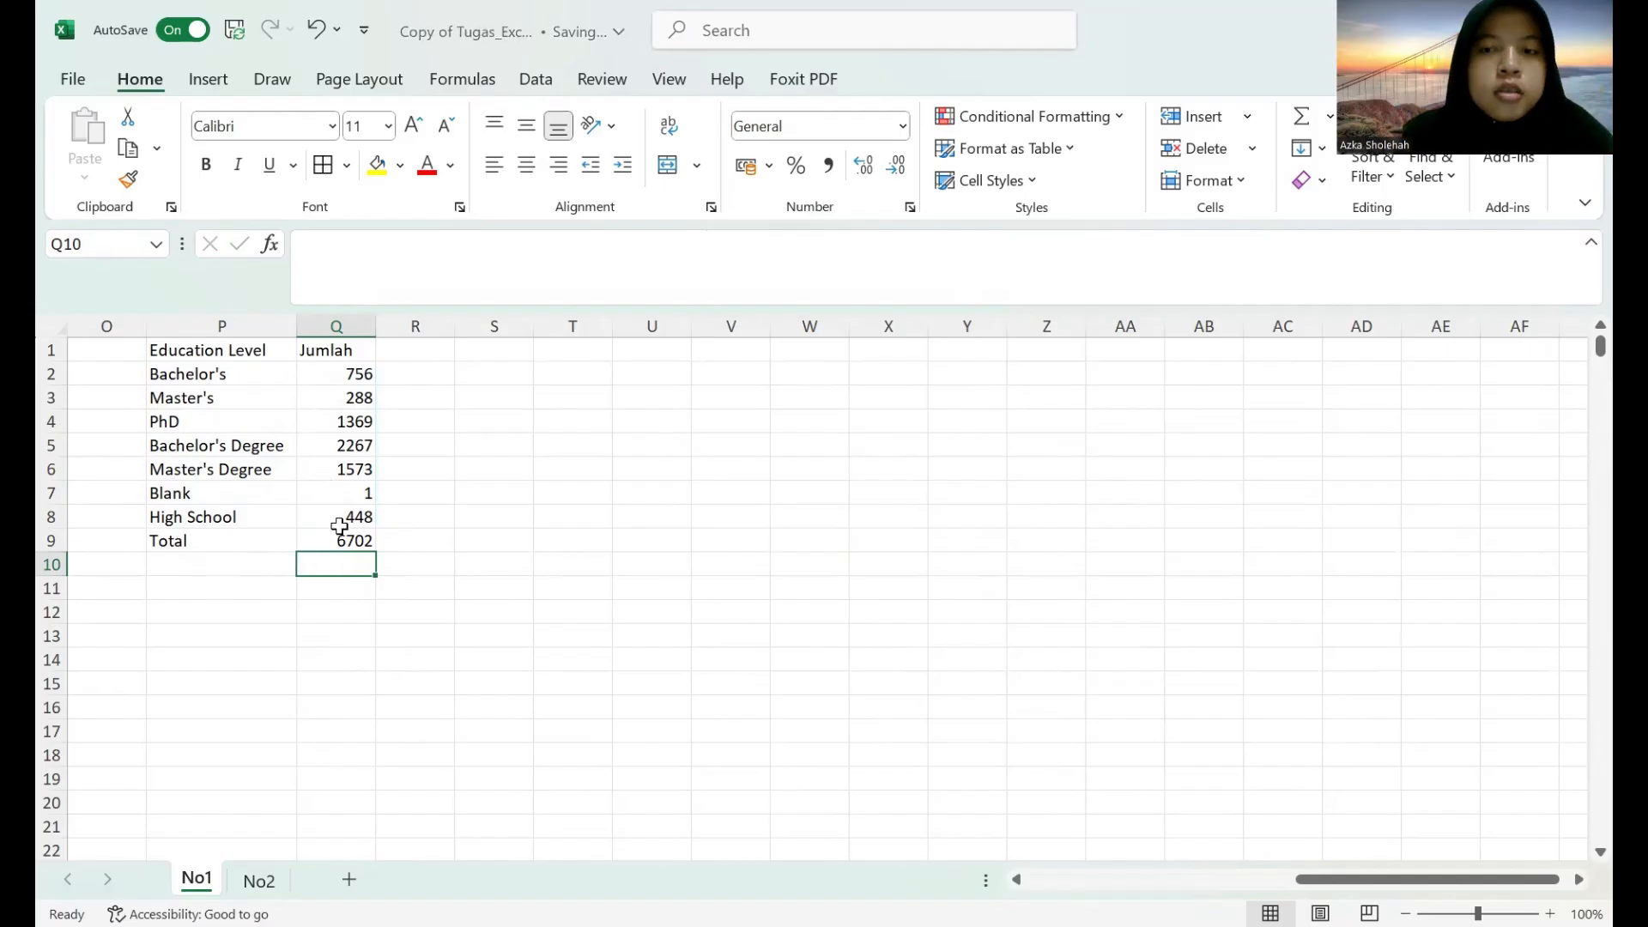
Enter the statistics labels Rata-rata, Median, Min, Max and Simpangan Baku in P10 to P14.
{"action": "left_click", "coordinate": [210, 568]}
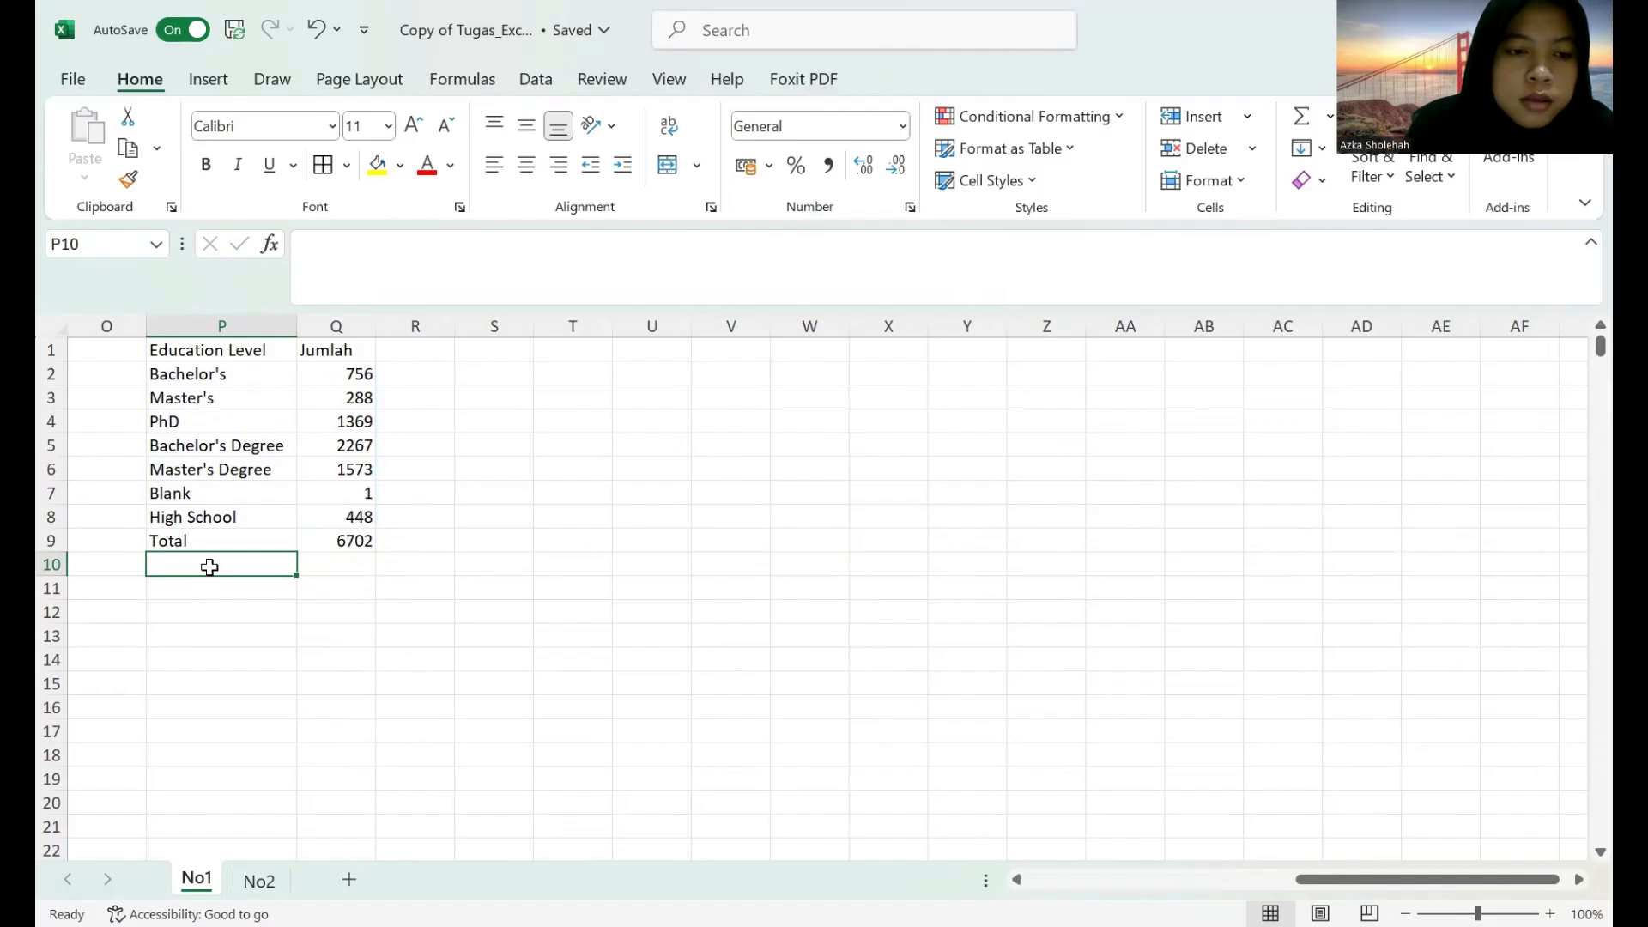
{"action": "type", "text": "Raata"}
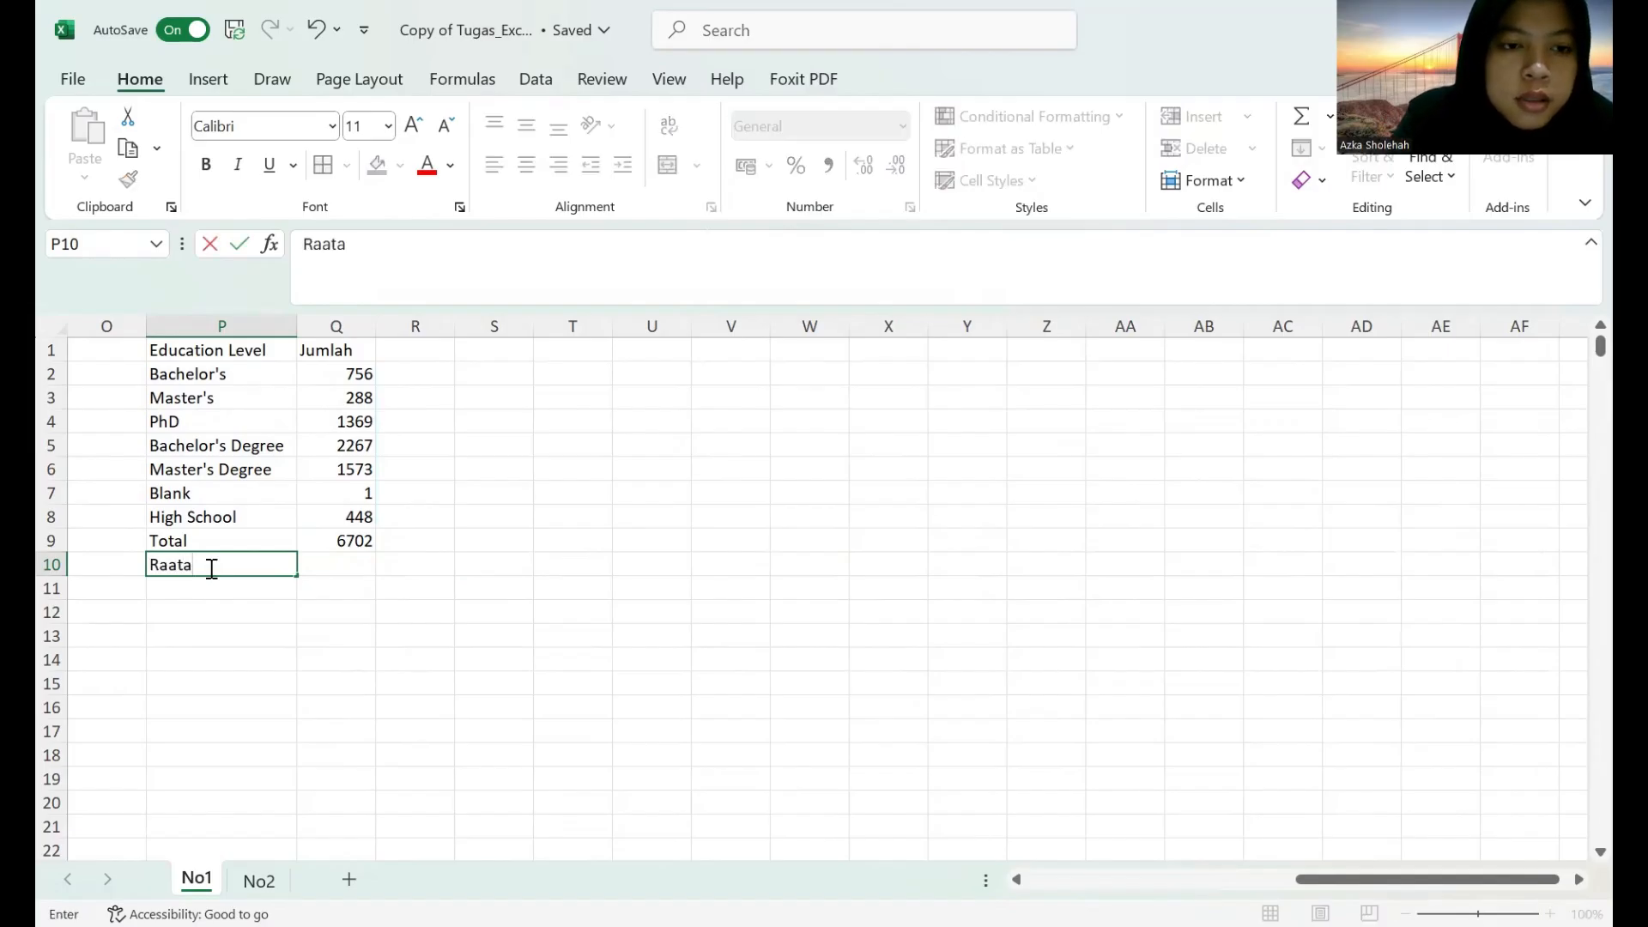
{"action": "key", "text": "BackSpace"}
{"action": "key", "text": "BackSpace"}
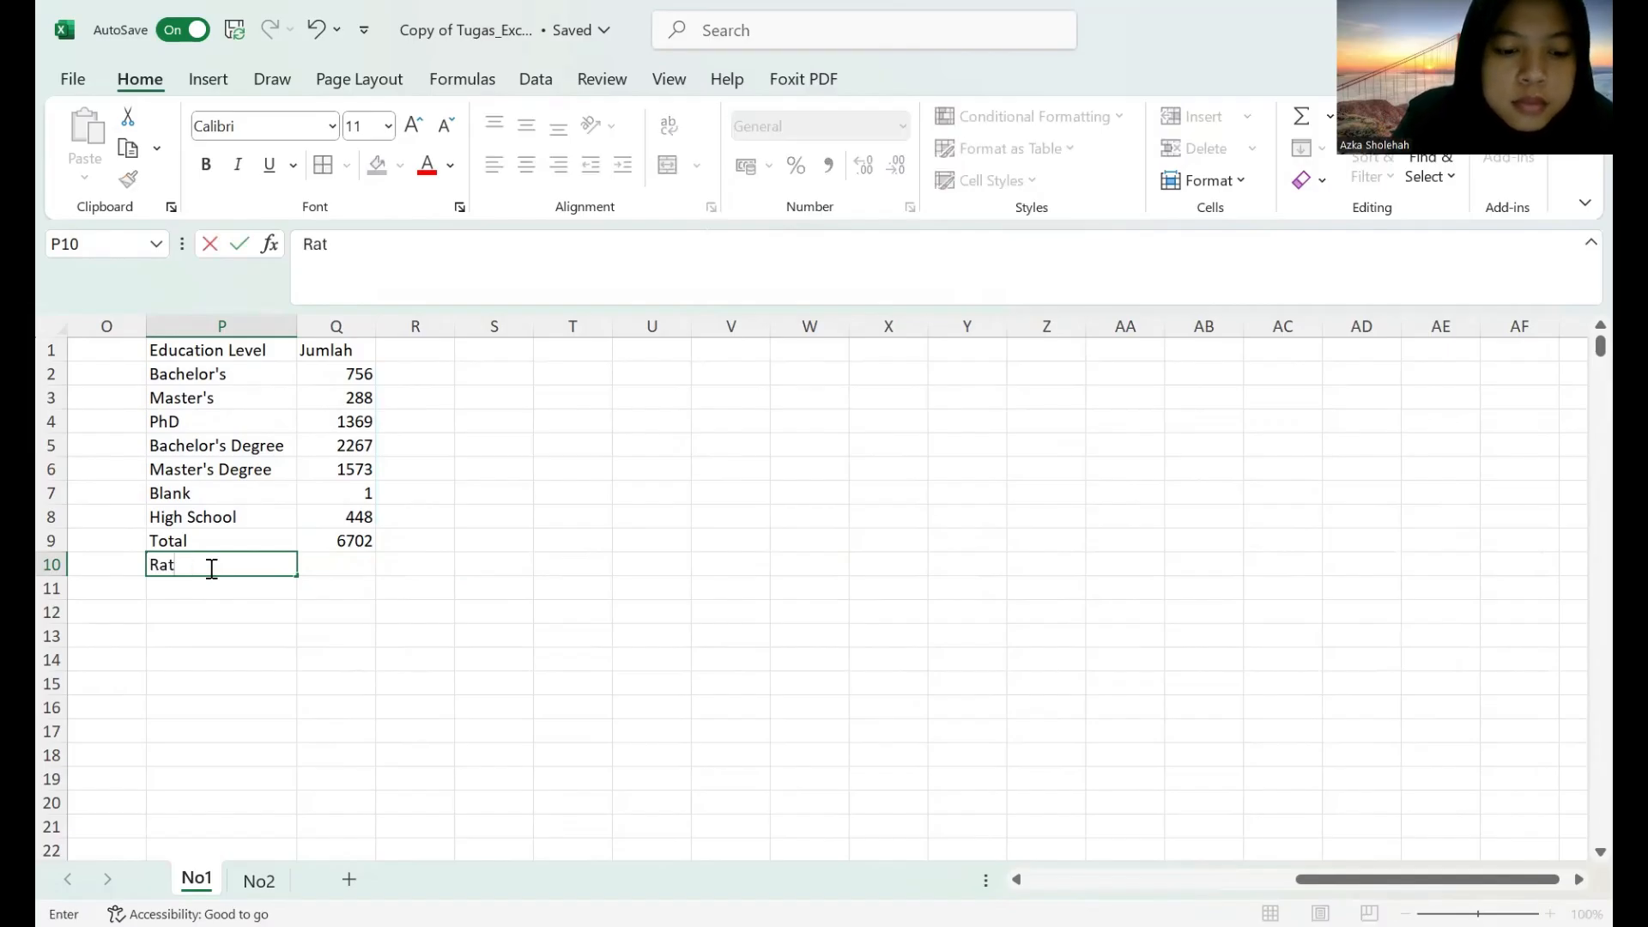
{"action": "type", "text": "ta-rata"}
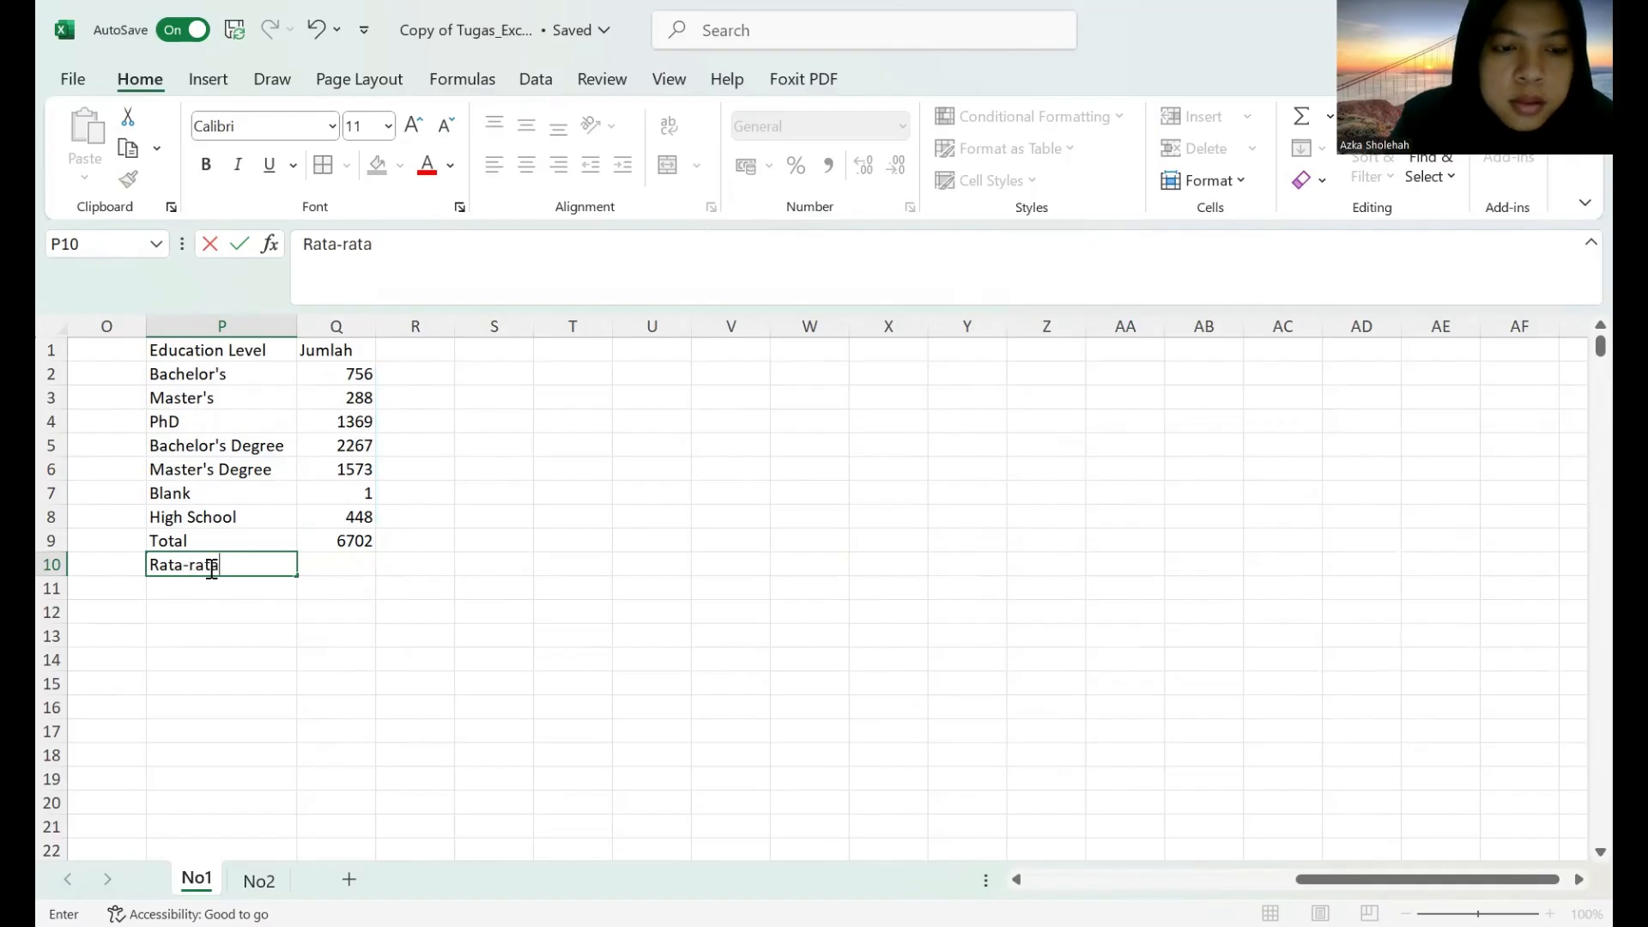
{"action": "key", "text": "Return"}
{"action": "type", "text": "Median"}
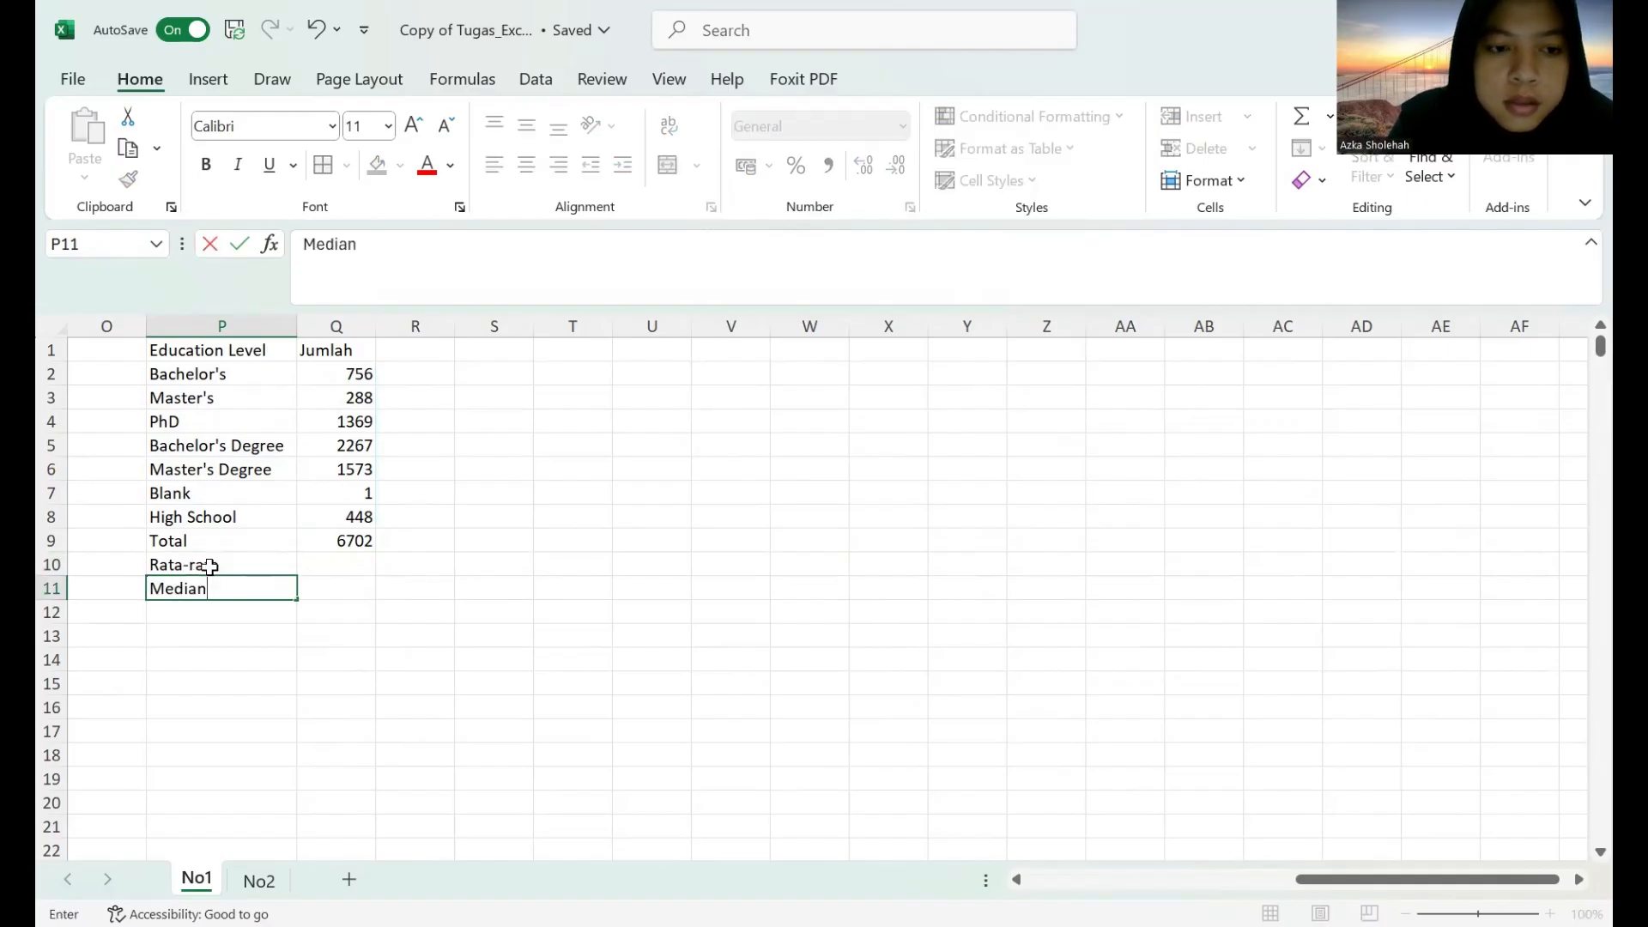
{"action": "key", "text": "Return"}
{"action": "type", "text": "Min"}
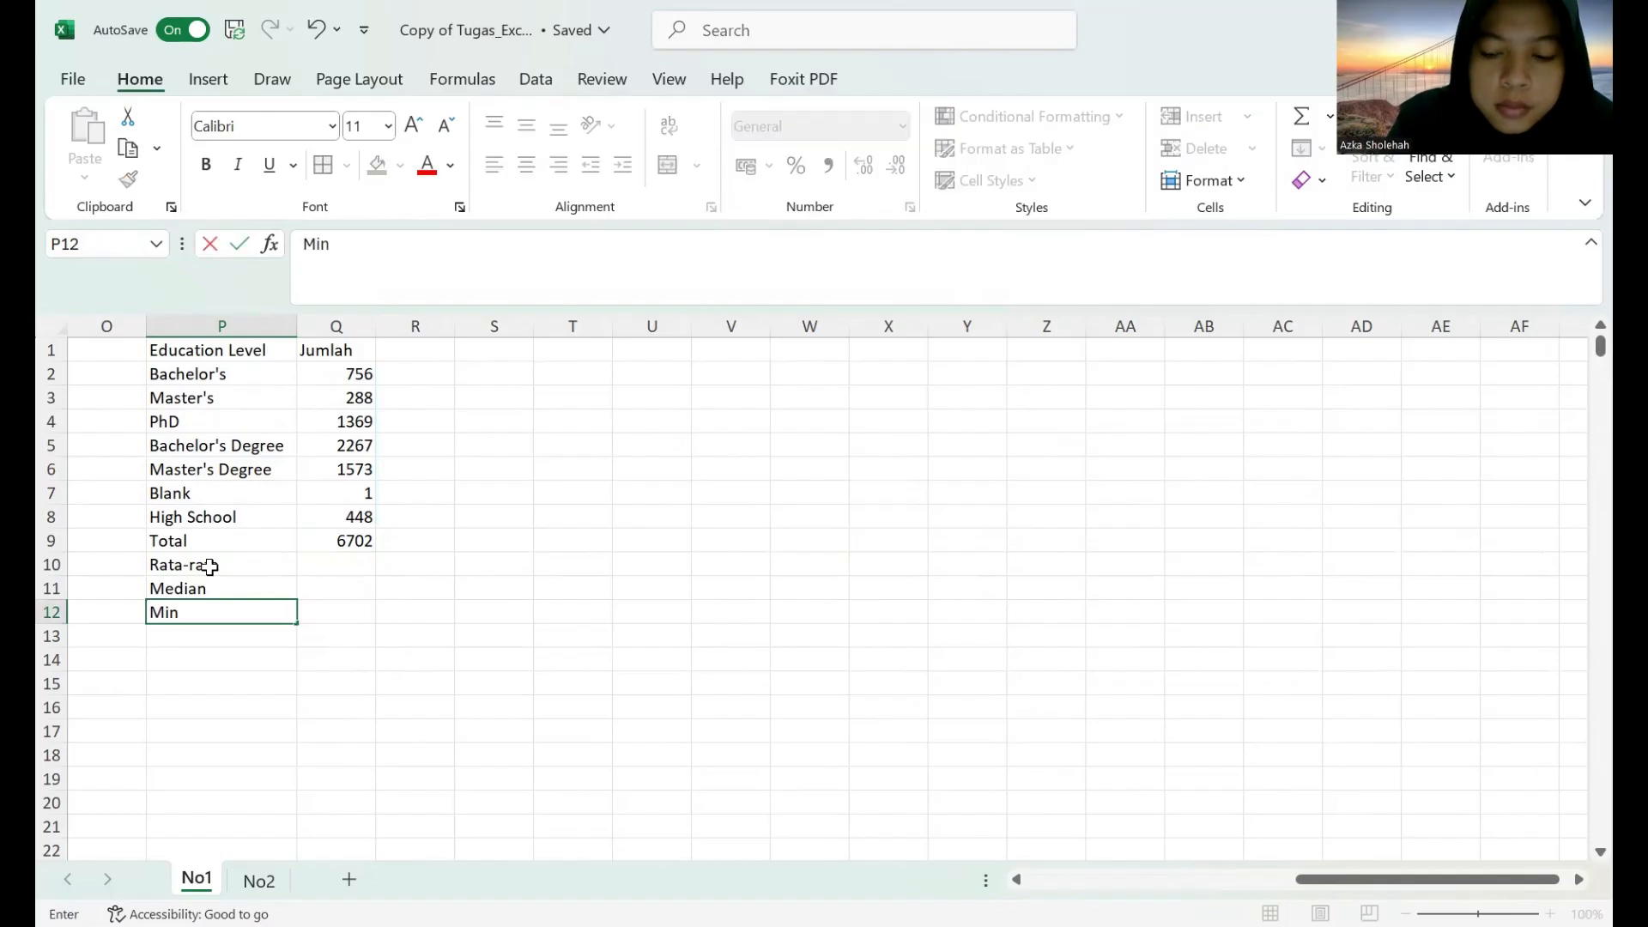
{"action": "key", "text": "Return"}
{"action": "type", "text": "a"}
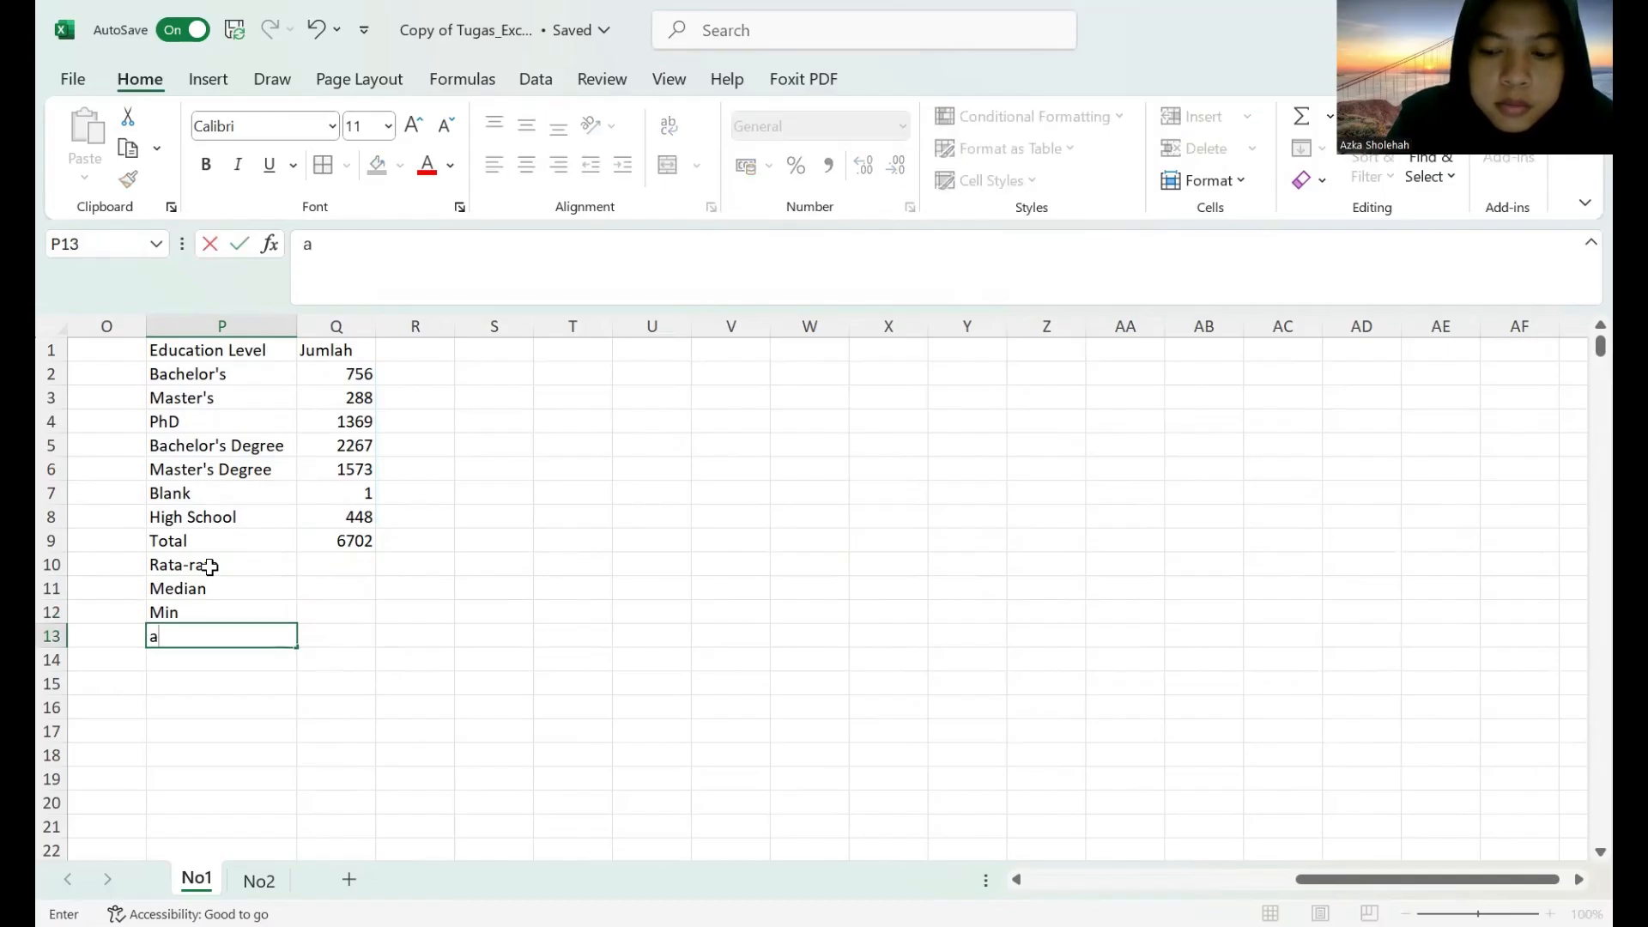
{"action": "type", "text": "Max"}
{"action": "key", "text": "Return"}
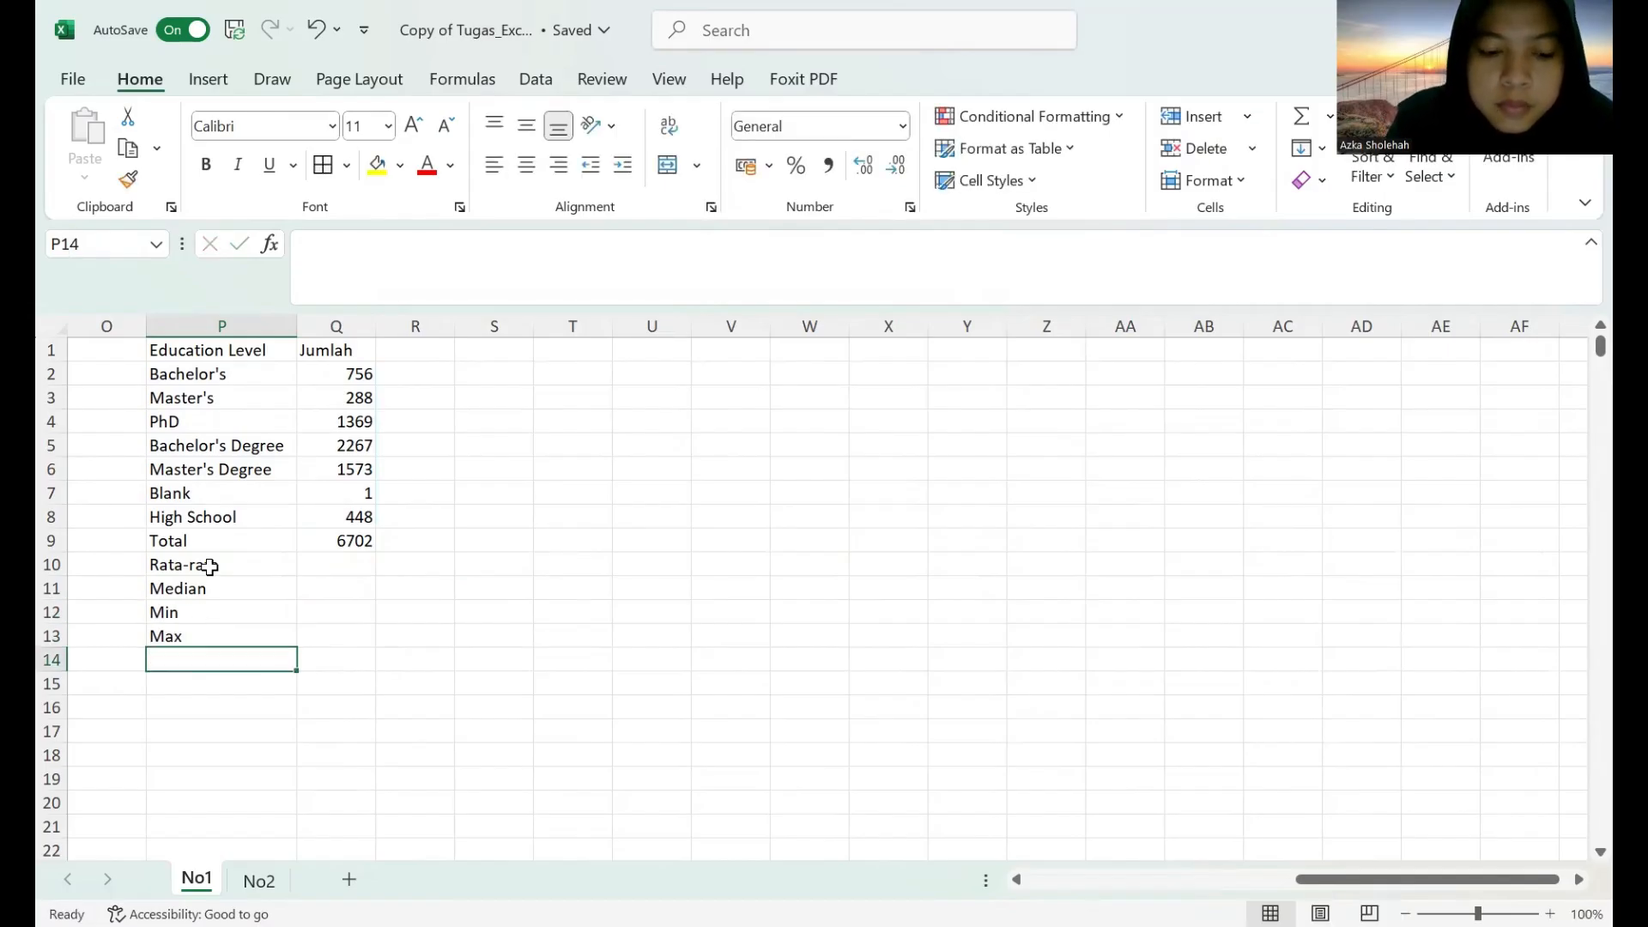
{"action": "type", "text": "Simpanga"}
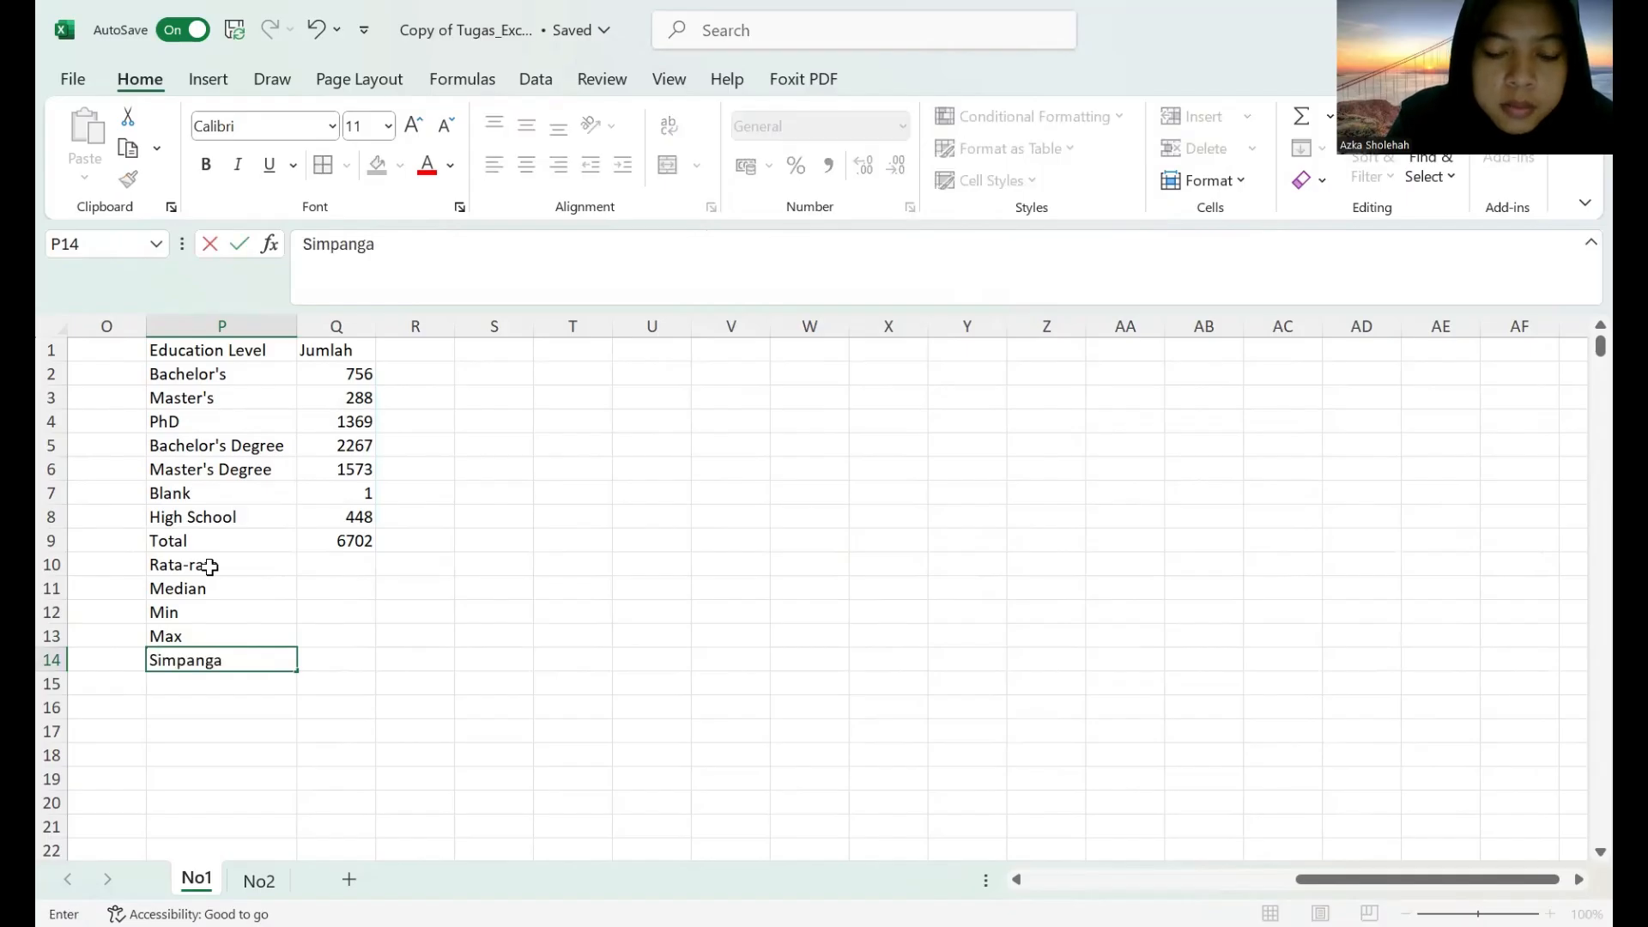
{"action": "type", "text": "n Baj"}
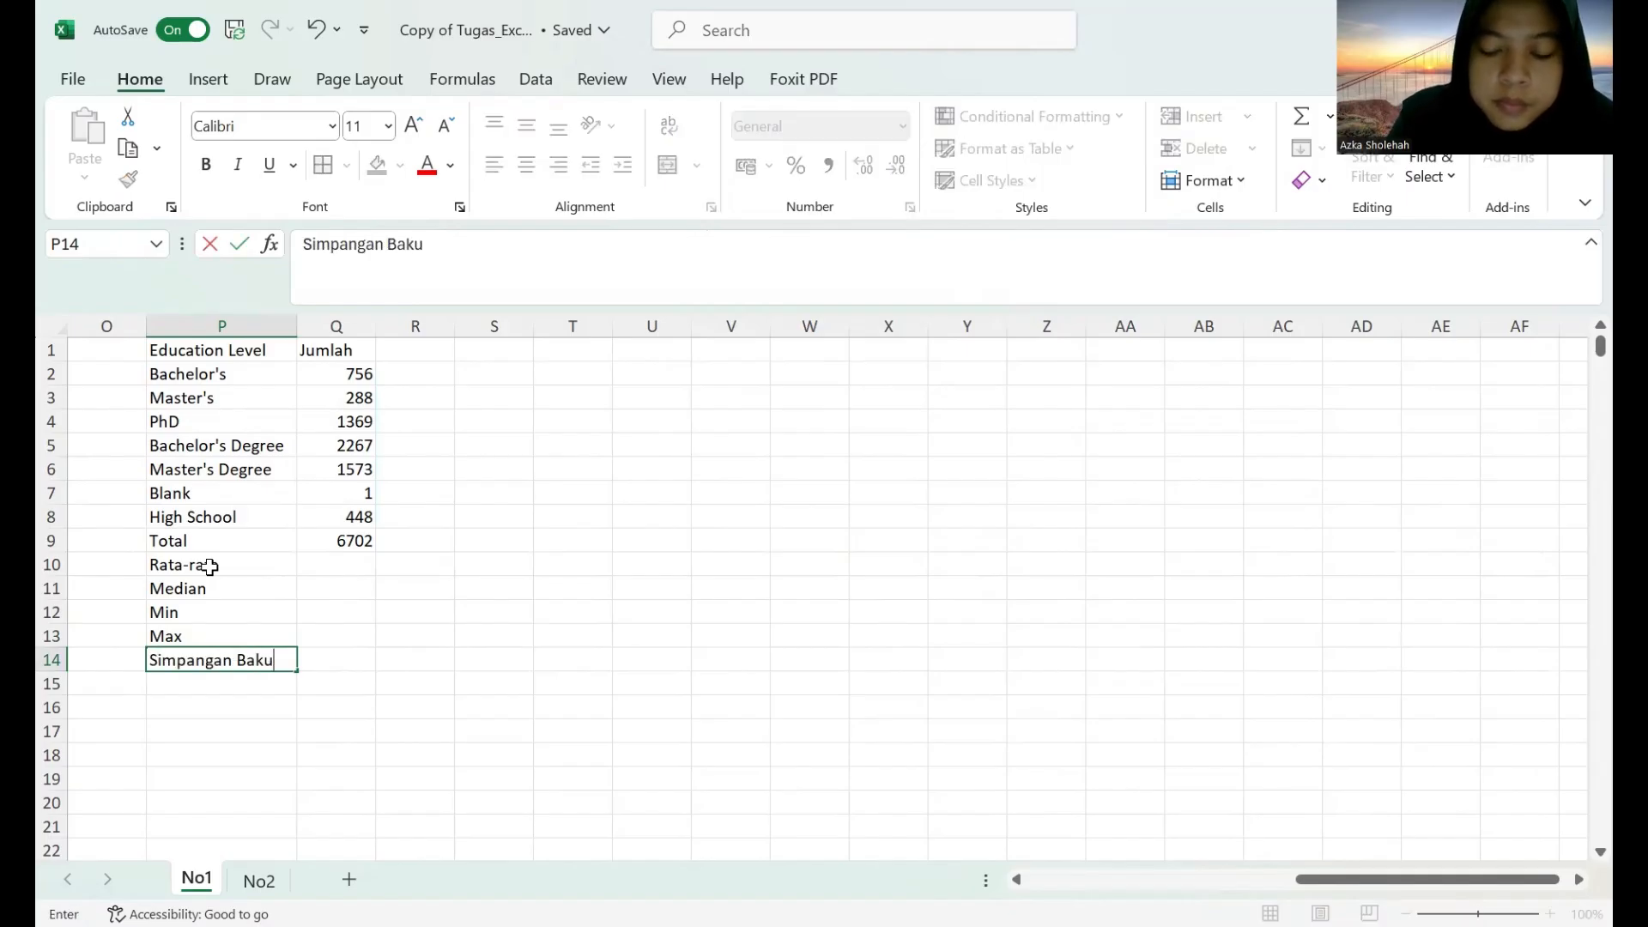
Calculate the average of the education level counts in Q10 with =AVERAGE(P2:Q8).
{"action": "left_click", "coordinate": [351, 566]}
{"action": "type", "text": "="}
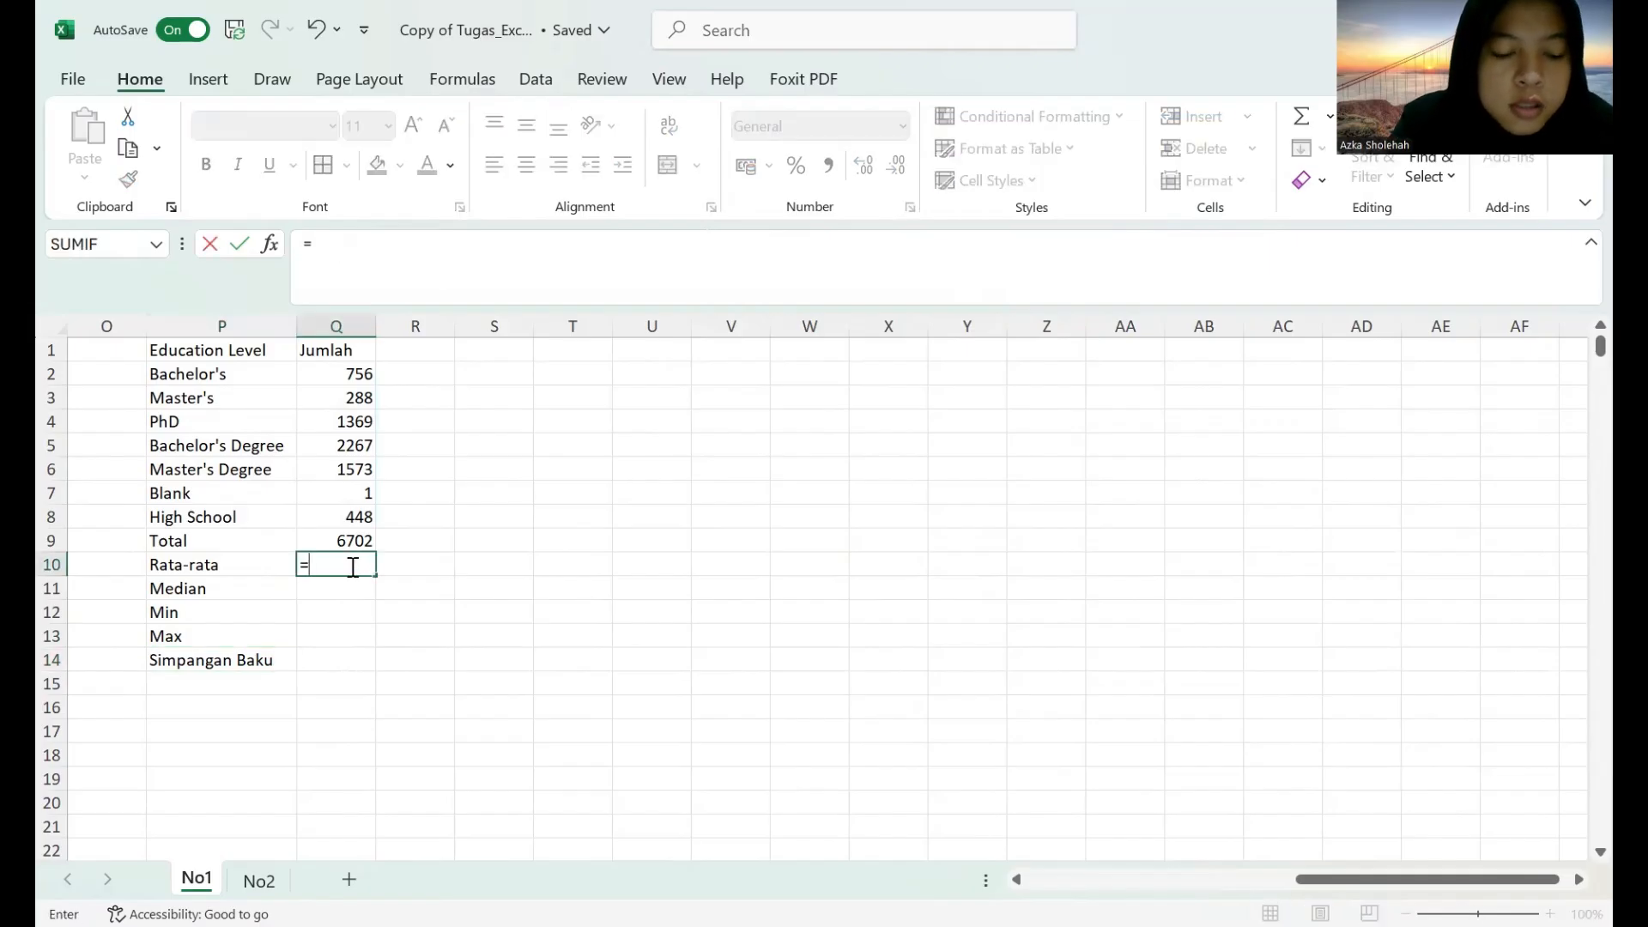
{"action": "type", "text": "a"}
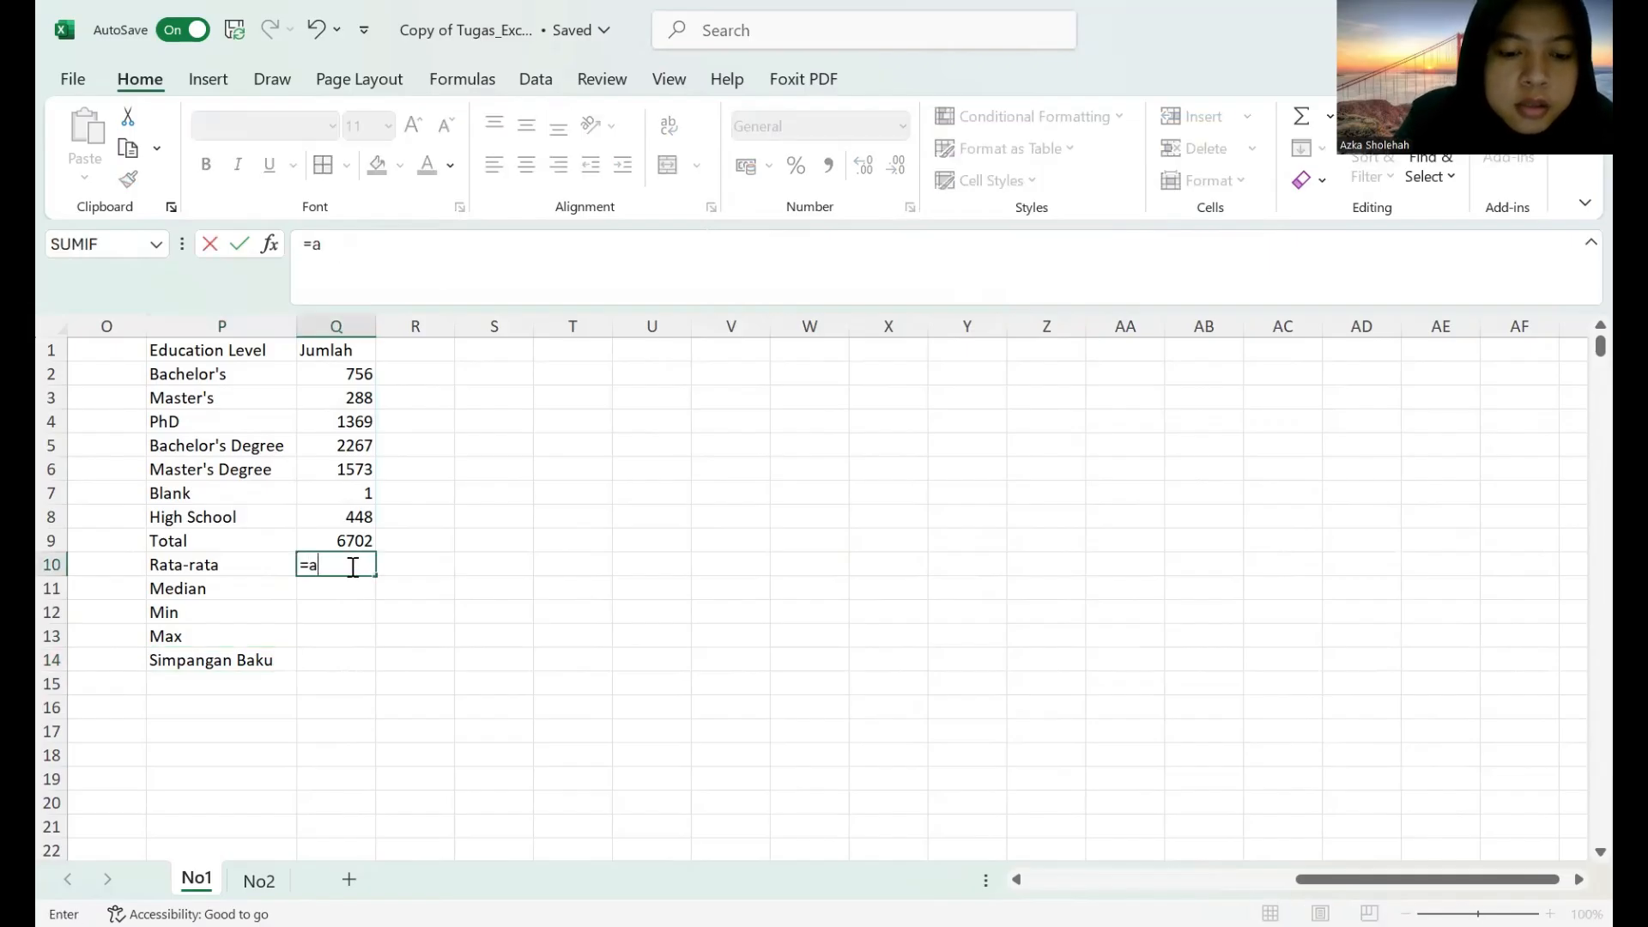
{"action": "type", "text": "verage("}
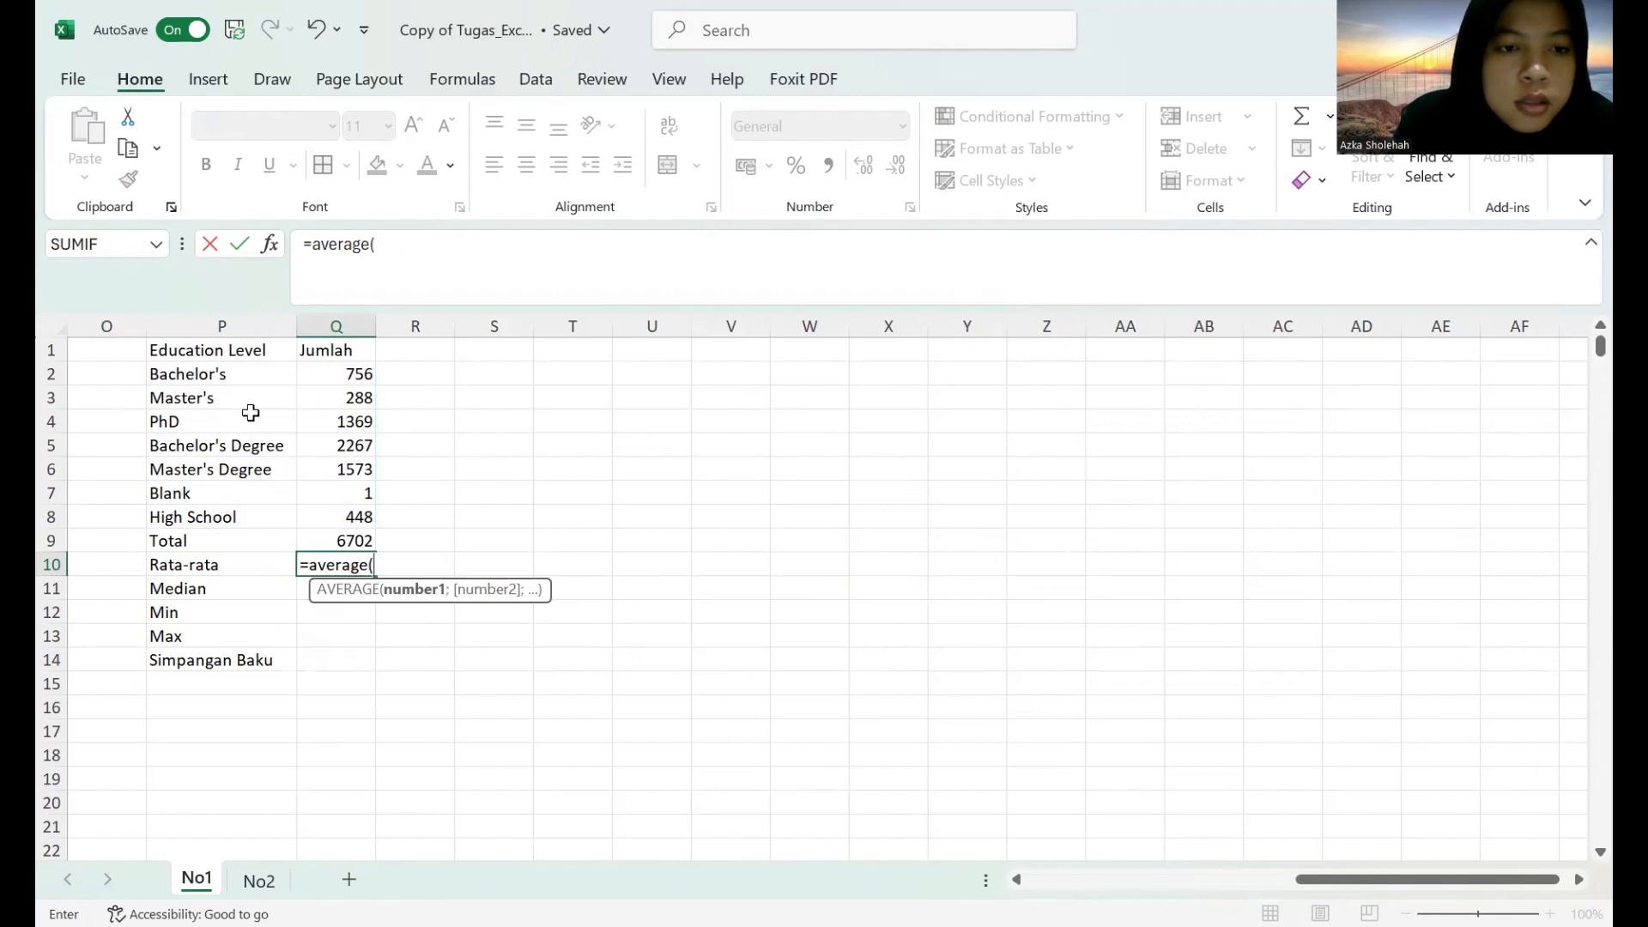
{"action": "left_click_drag", "start_coordinate": [225, 375], "coordinate": [342, 520]}
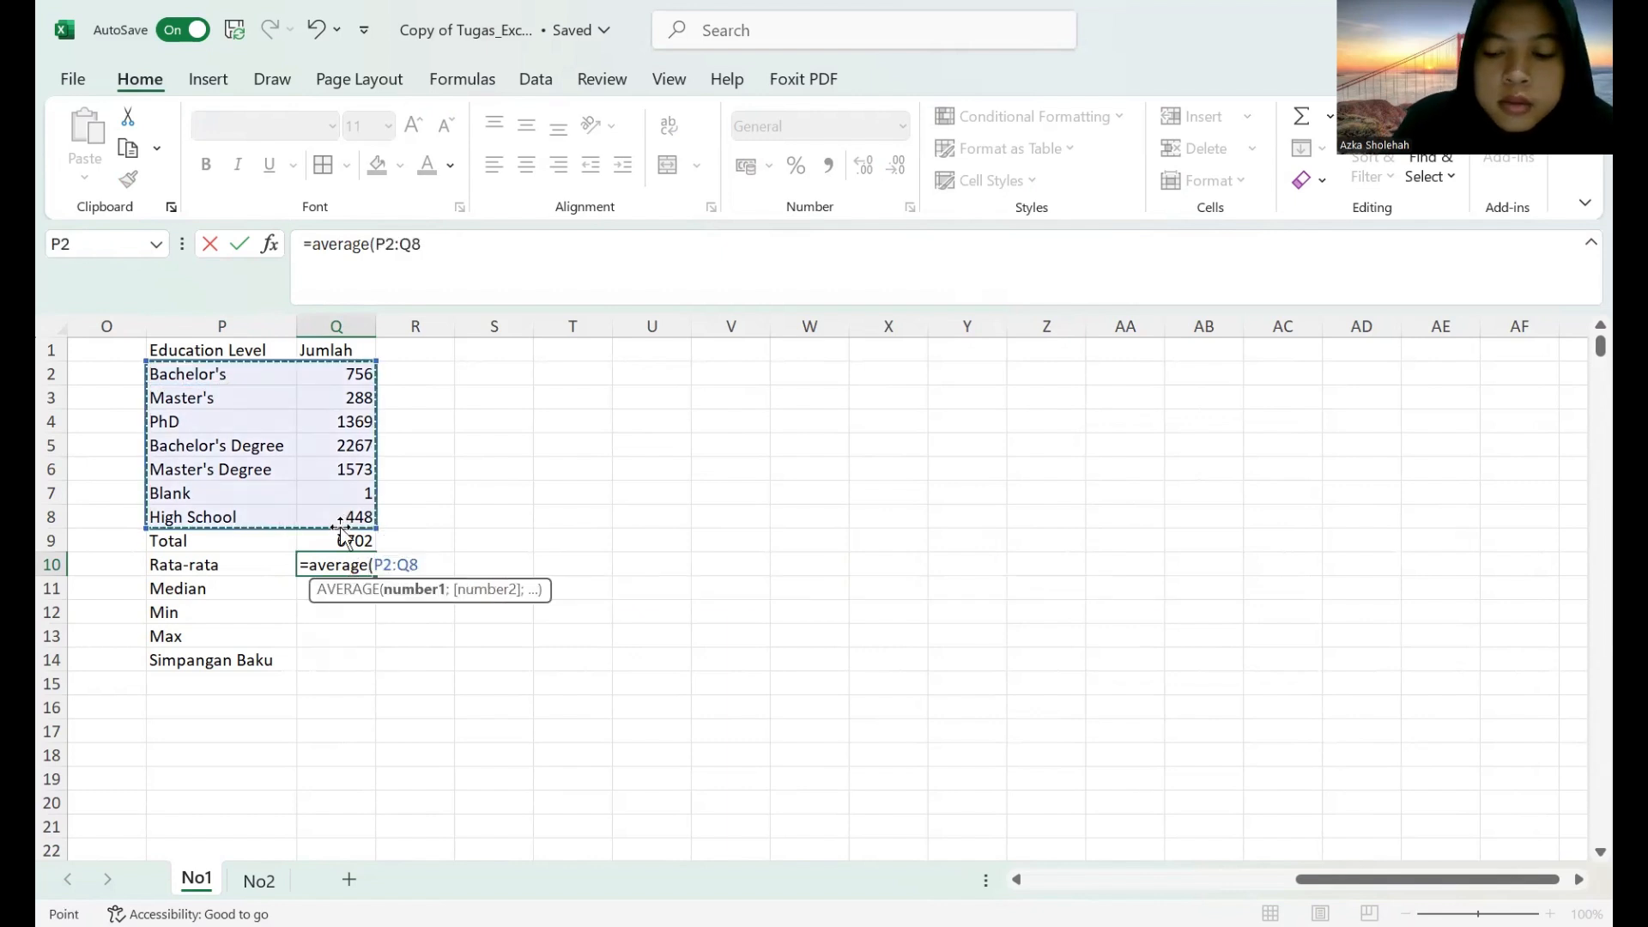
{"action": "key", "text": "Return"}
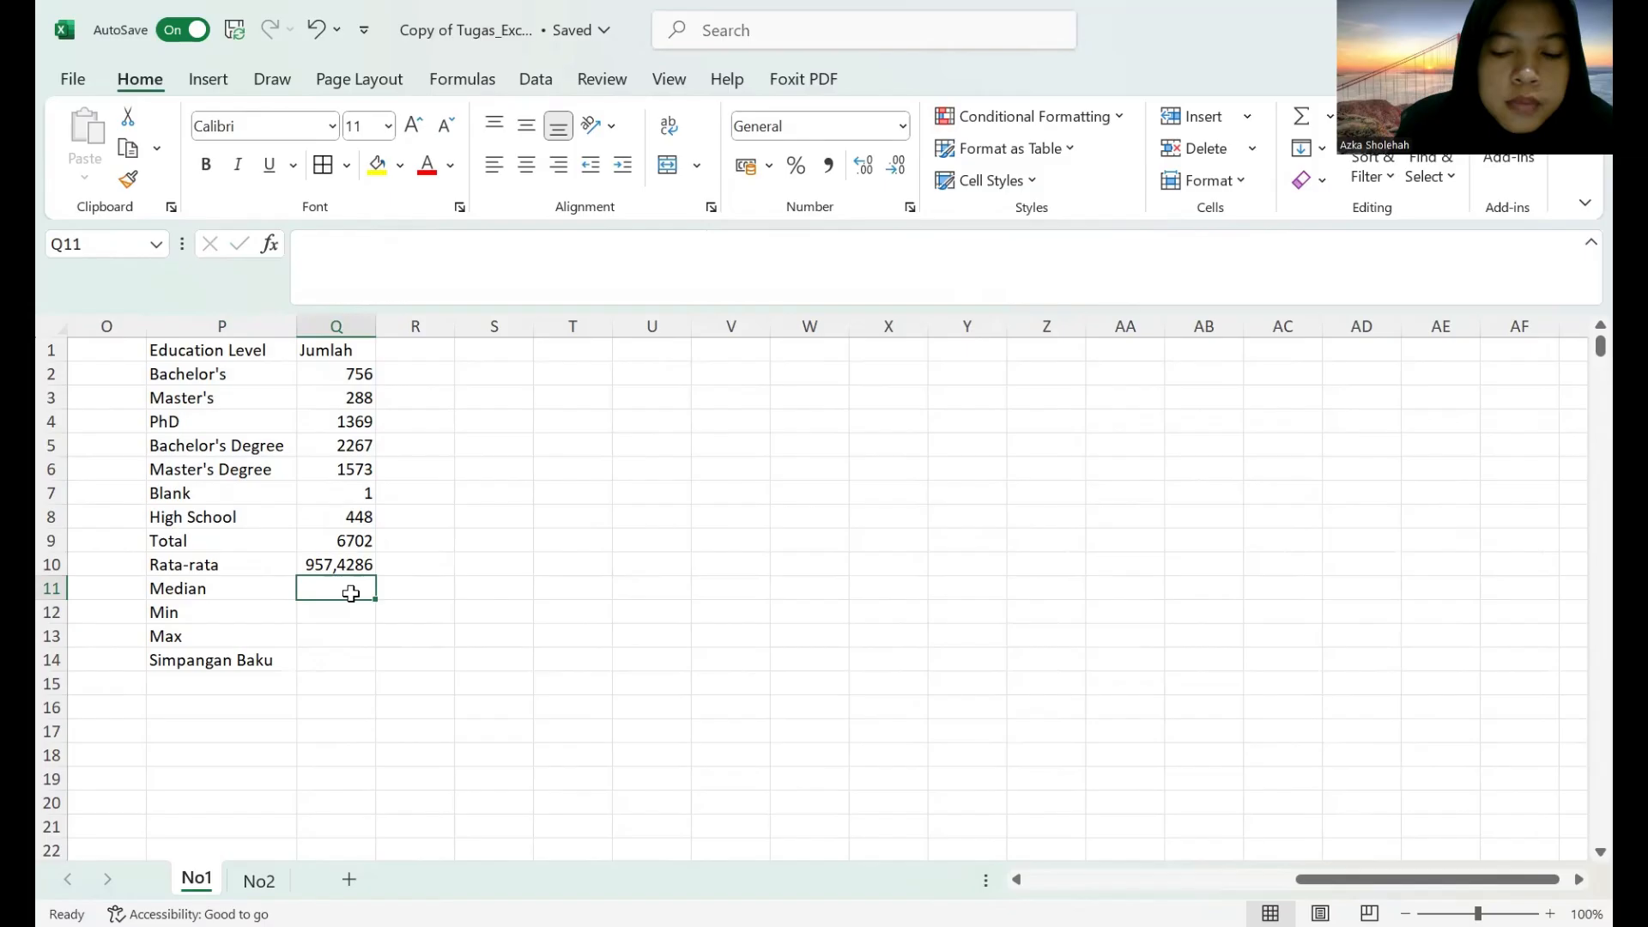
Enter the median formula =MEDIAN(P2:Q7) in Q11.
{"action": "type", "text": "=median"}
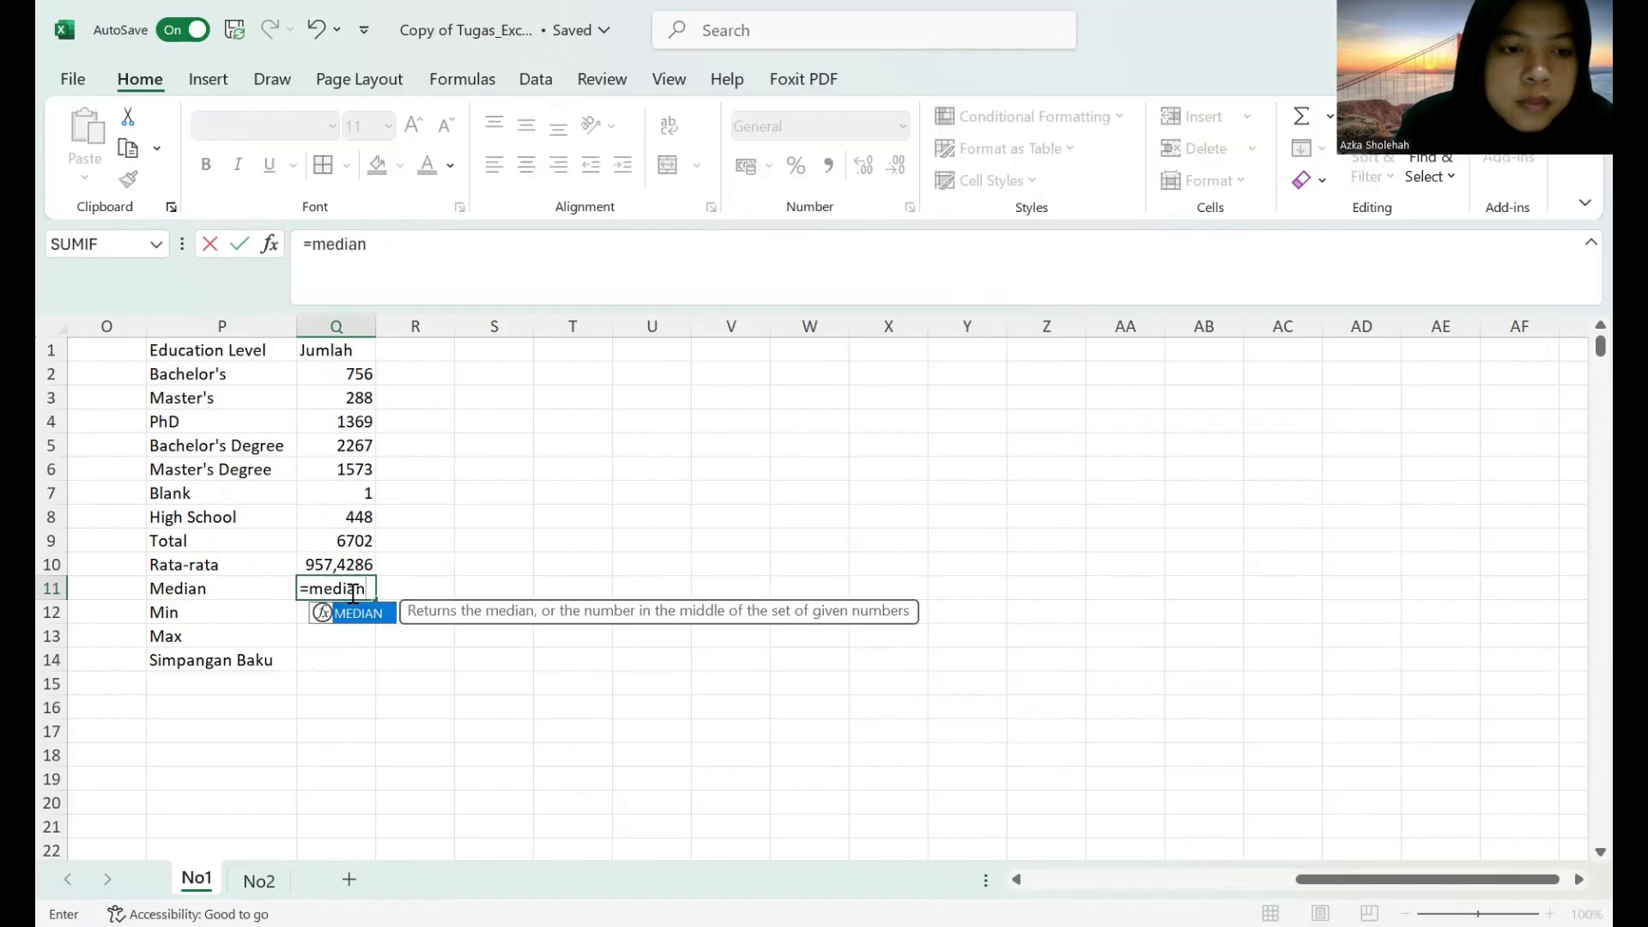
{"action": "type", "text": "("}
{"action": "left_click", "coordinate": [259, 379]}
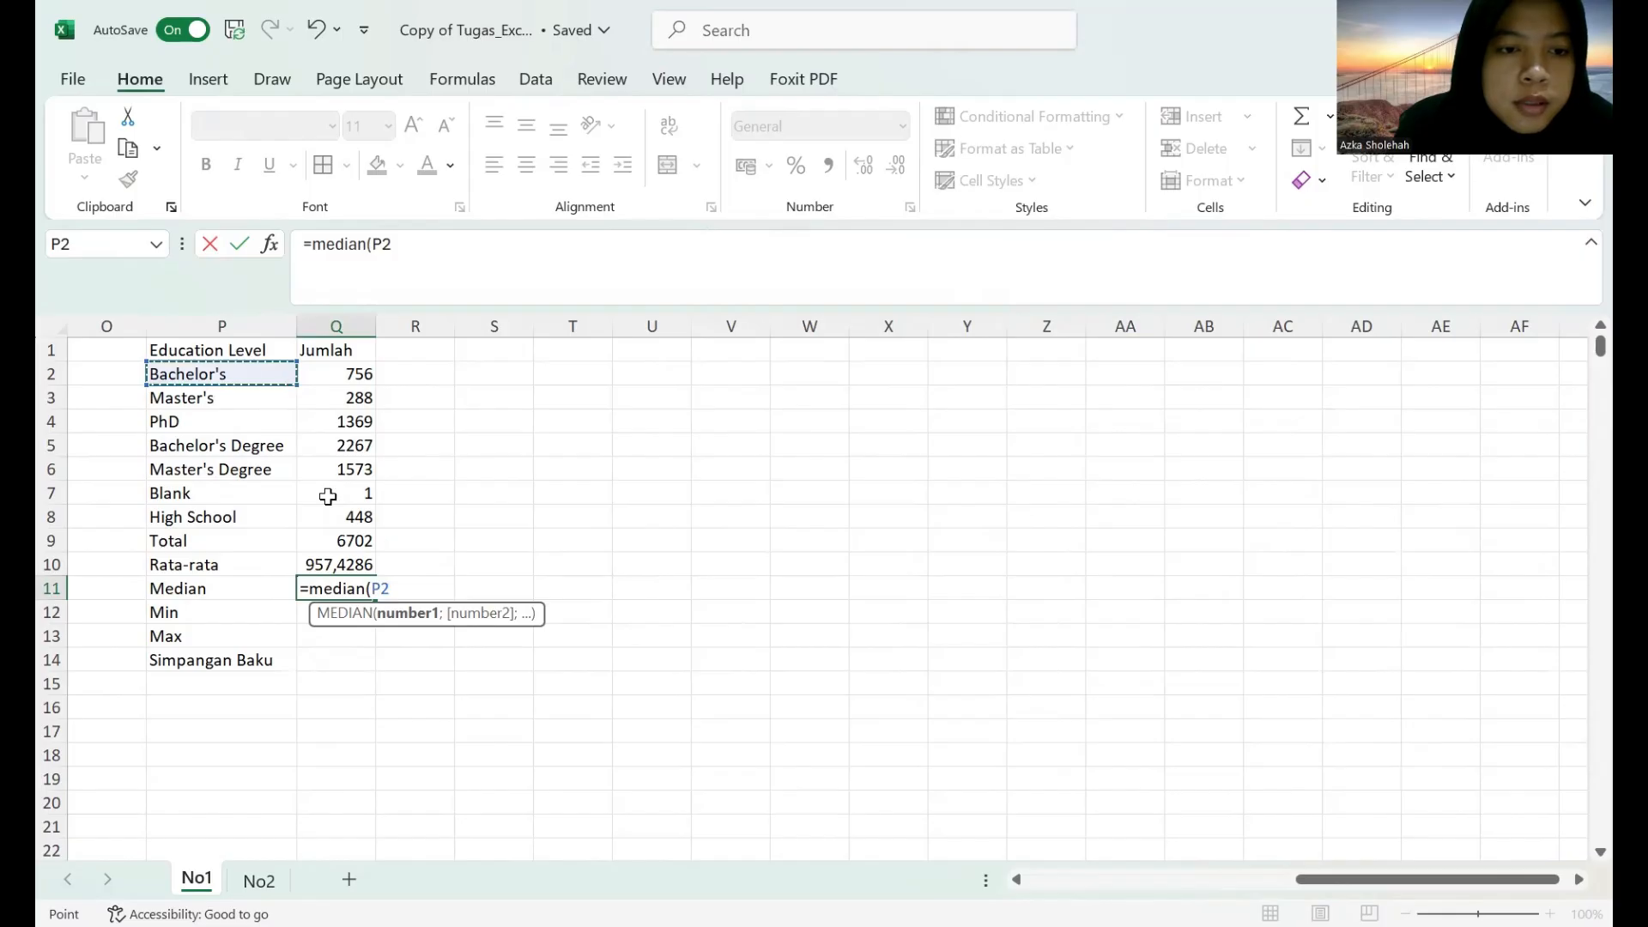
{"action": "left_click", "coordinate": [328, 496], "text": "shift"}
{"action": "key", "text": "Return"}
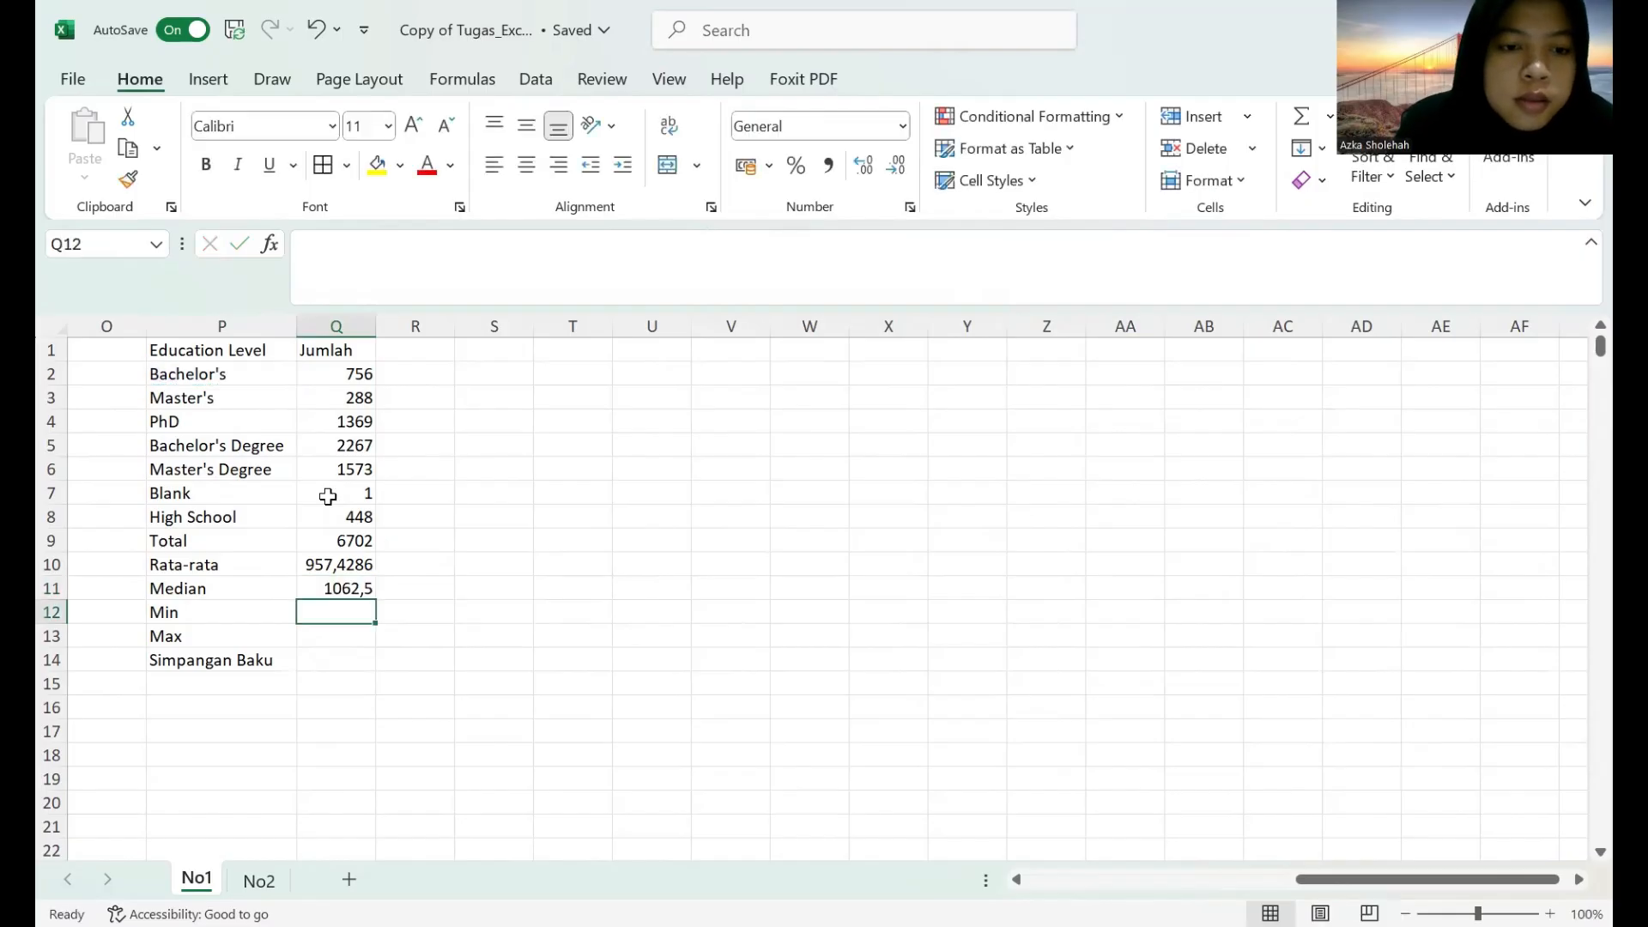
Check the average formula's range in Q10 and extend the median range in Q11 to match, as =MEDIAN(P2:Q8).
{"action": "left_click", "coordinate": [350, 584]}
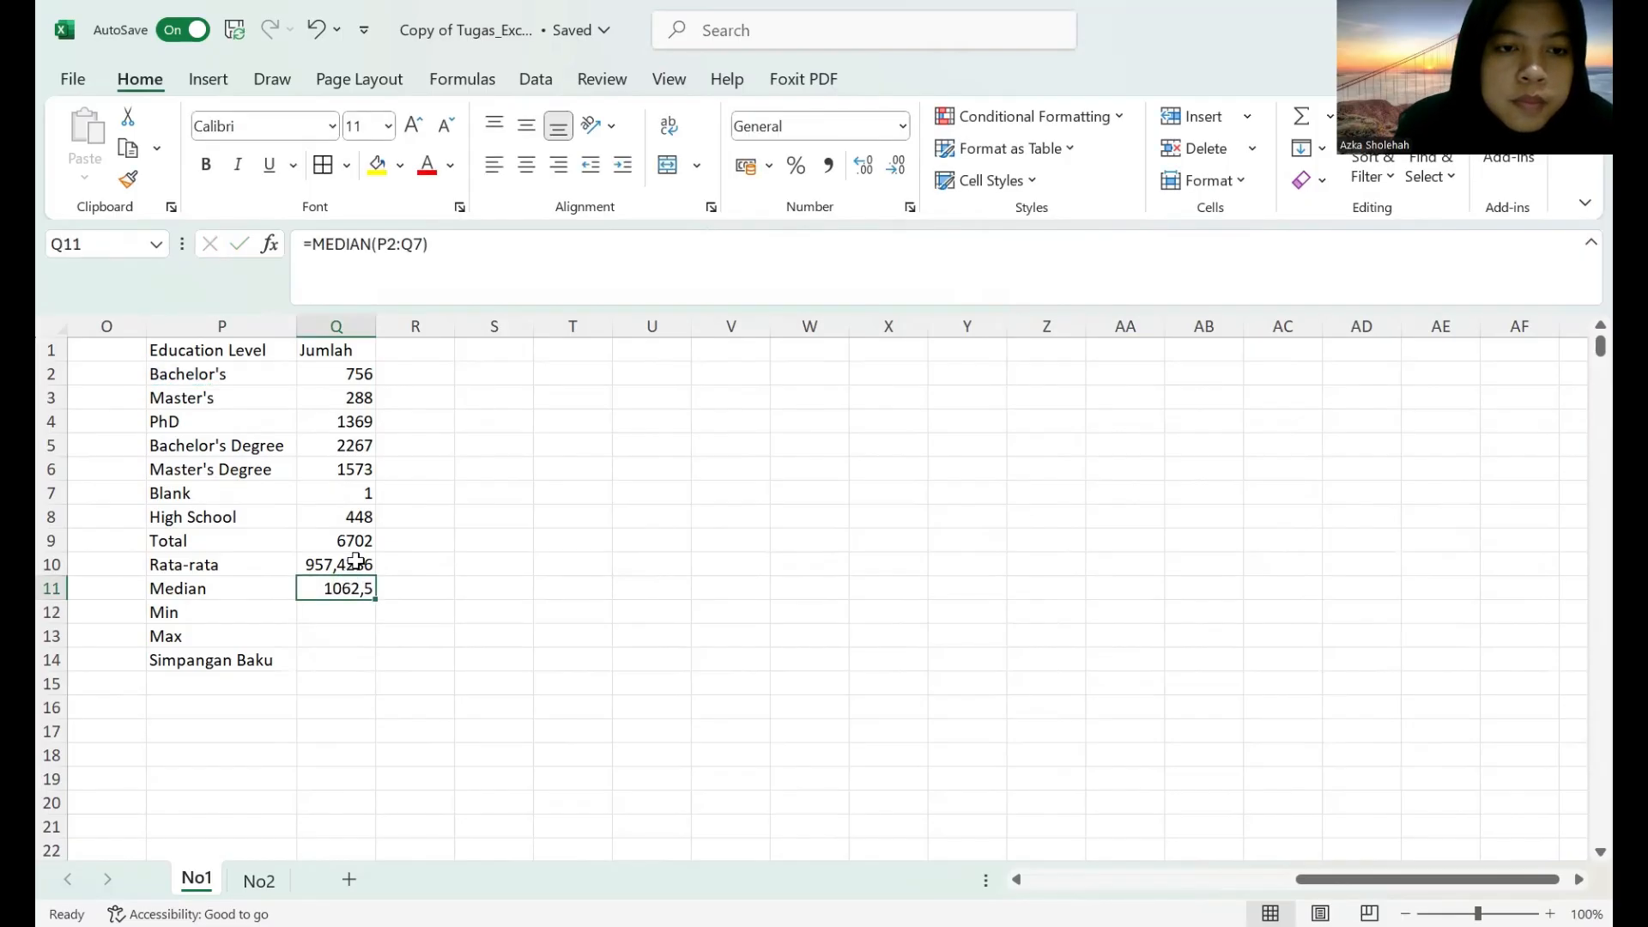
{"action": "left_click", "coordinate": [355, 563]}
{"action": "left_click", "coordinate": [354, 584]}
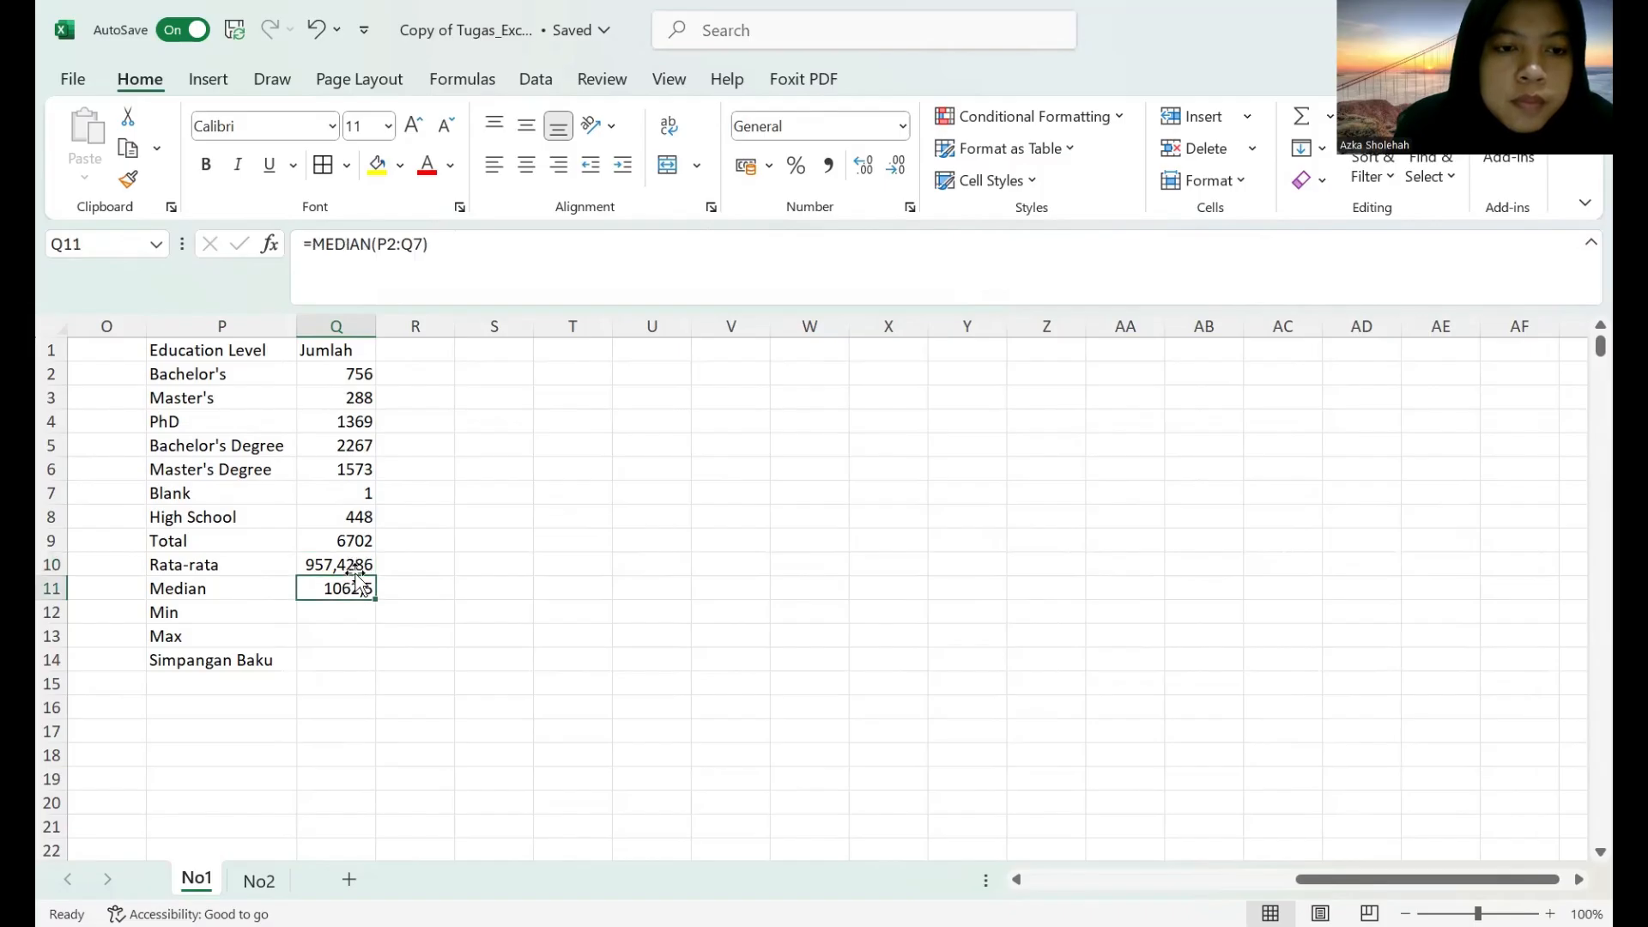
{"action": "left_click", "coordinate": [356, 562]}
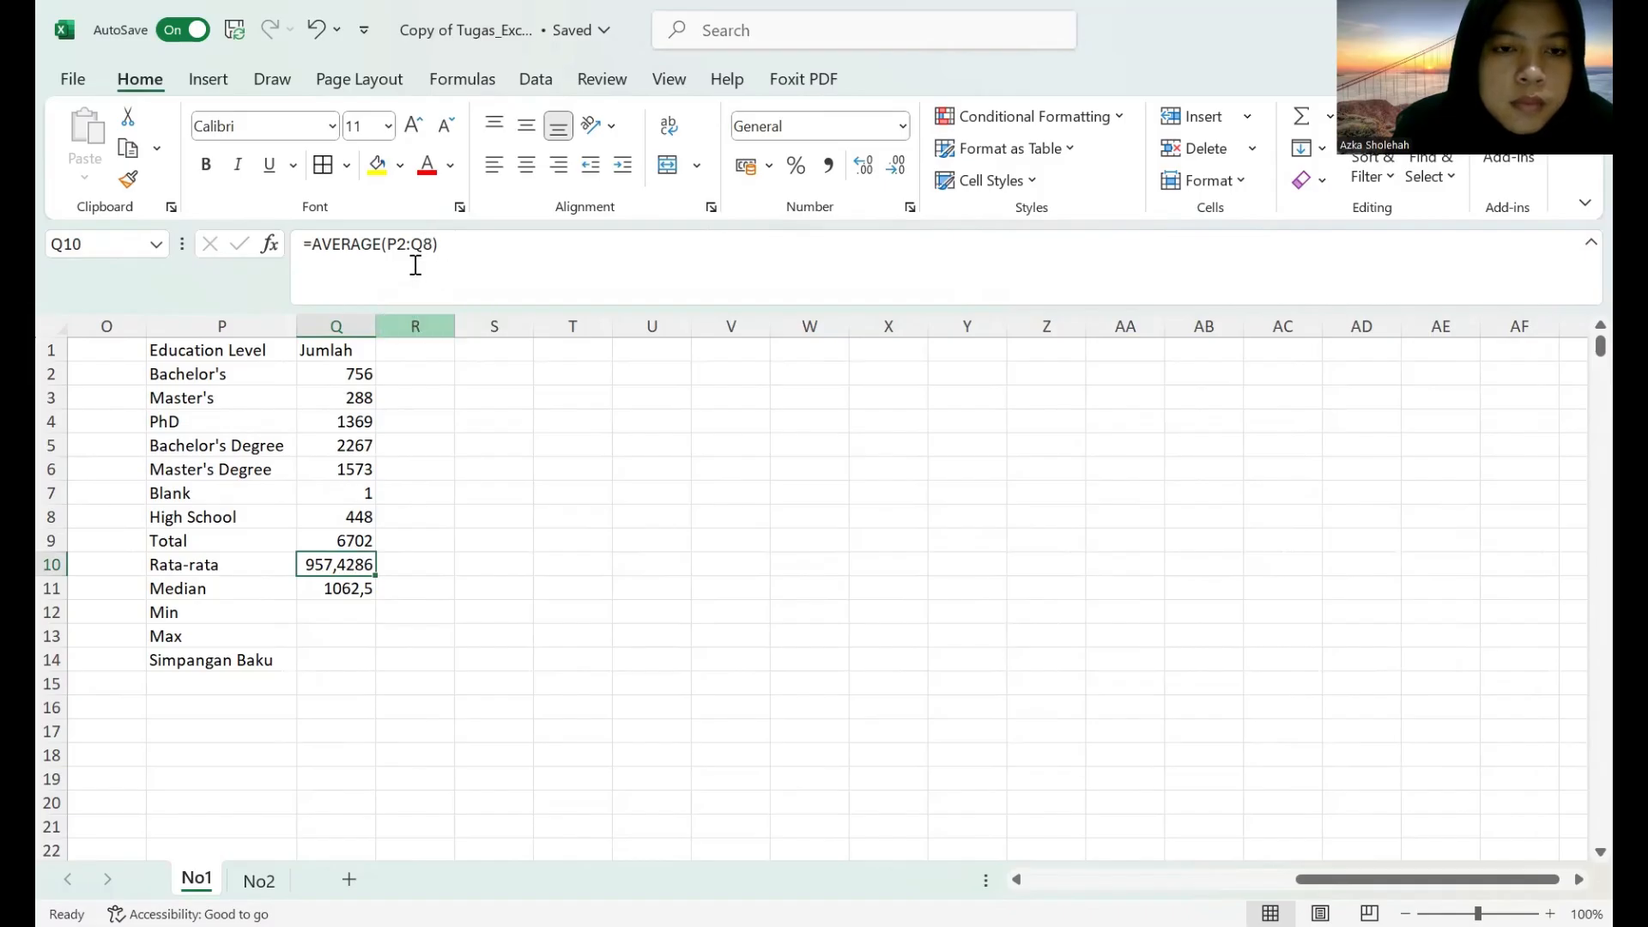
{"action": "key", "text": "F2"}
{"action": "left_click", "coordinate": [433, 246]}
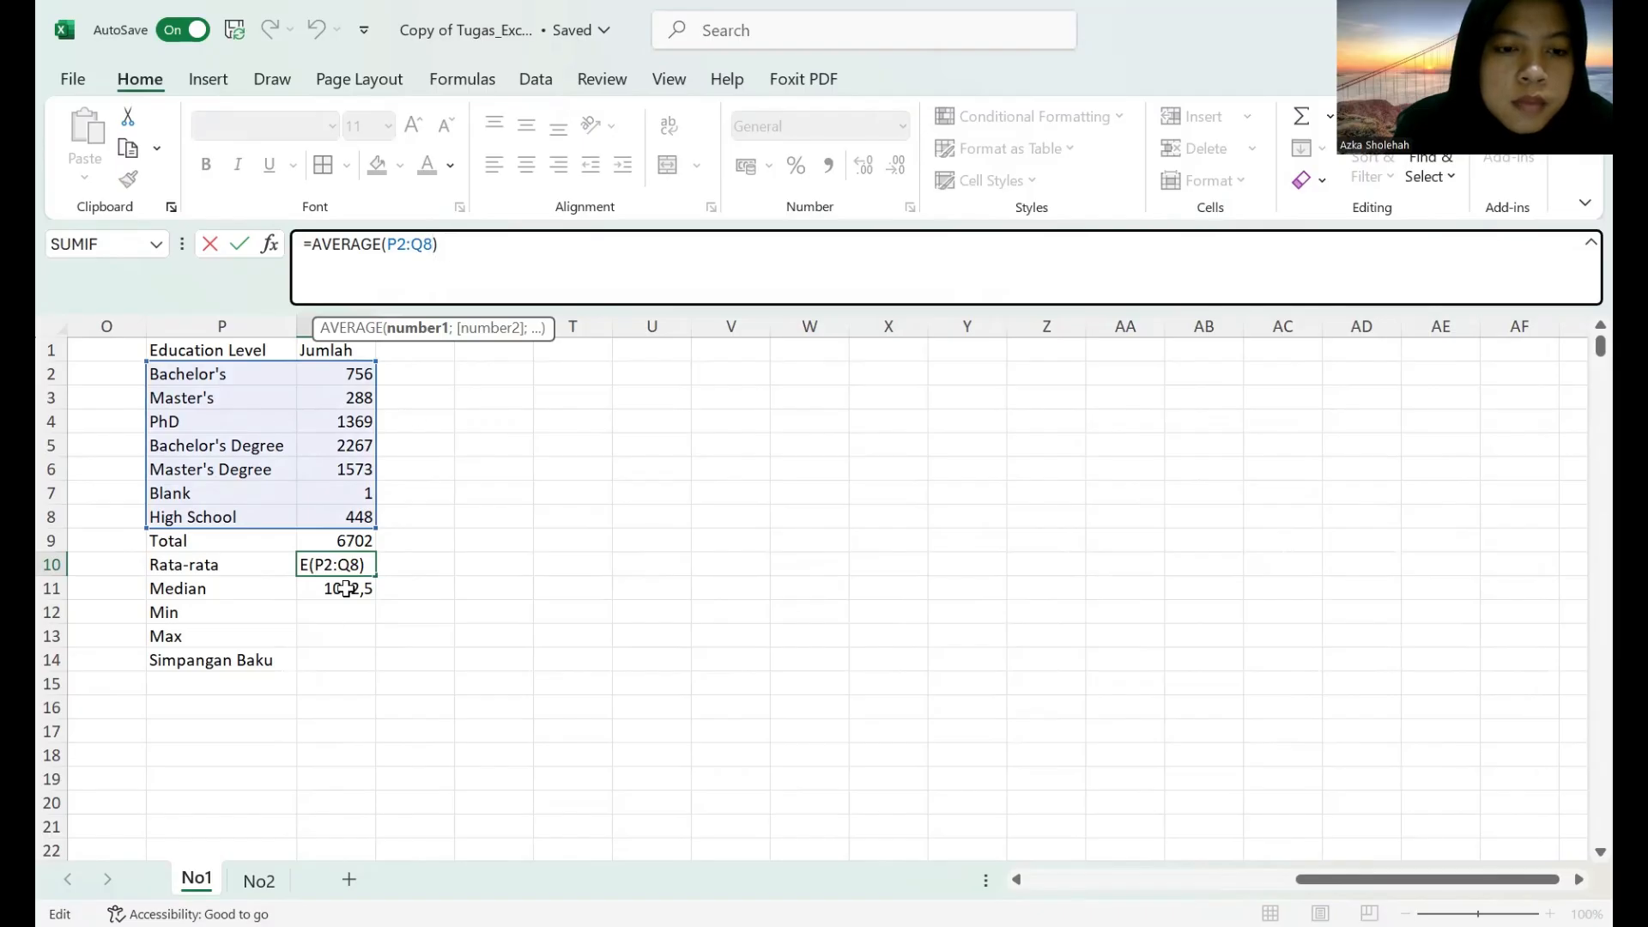
{"action": "key", "text": "Return"}
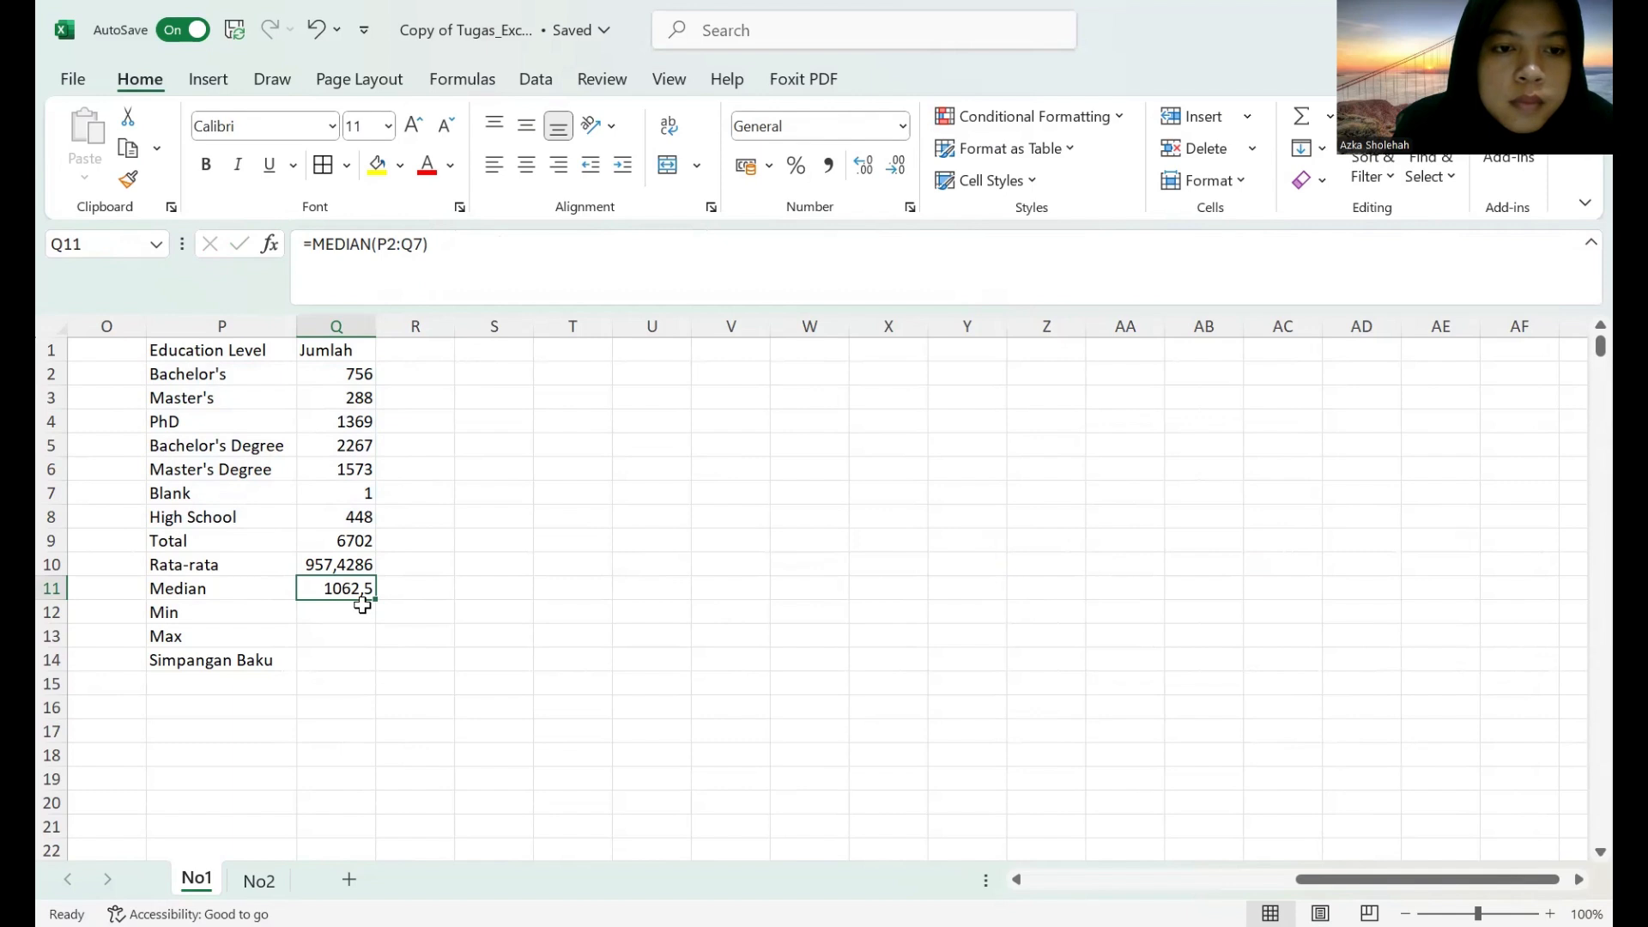
{"action": "left_click", "coordinate": [413, 249]}
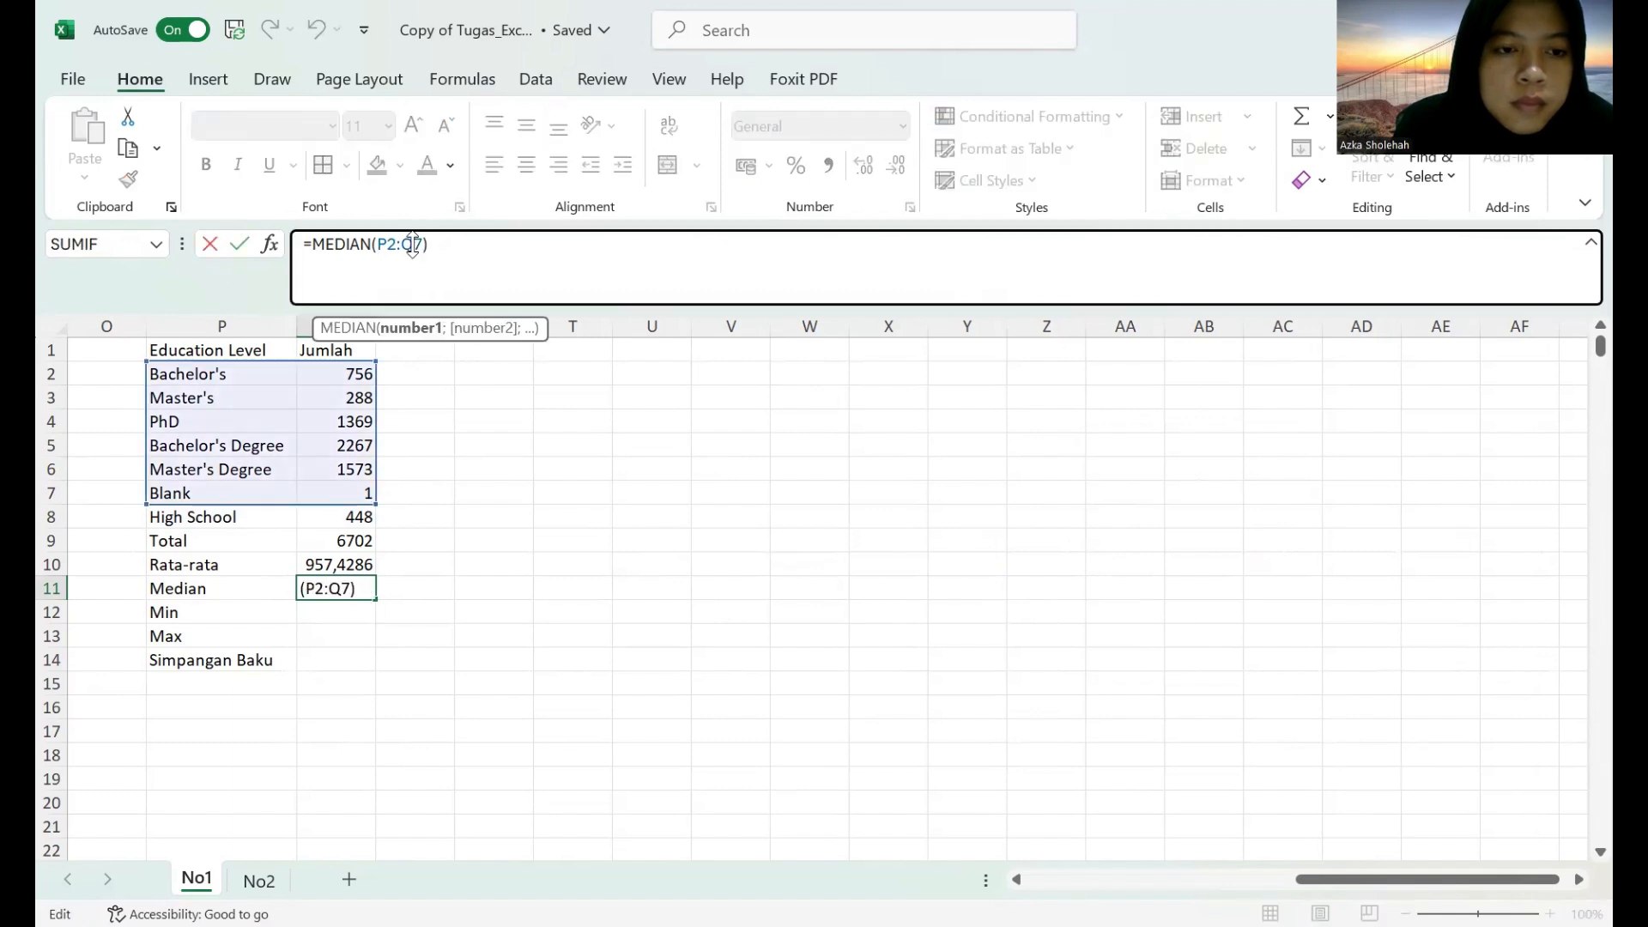
{"action": "left_click_drag", "start_coordinate": [376, 508], "coordinate": [377, 527]}
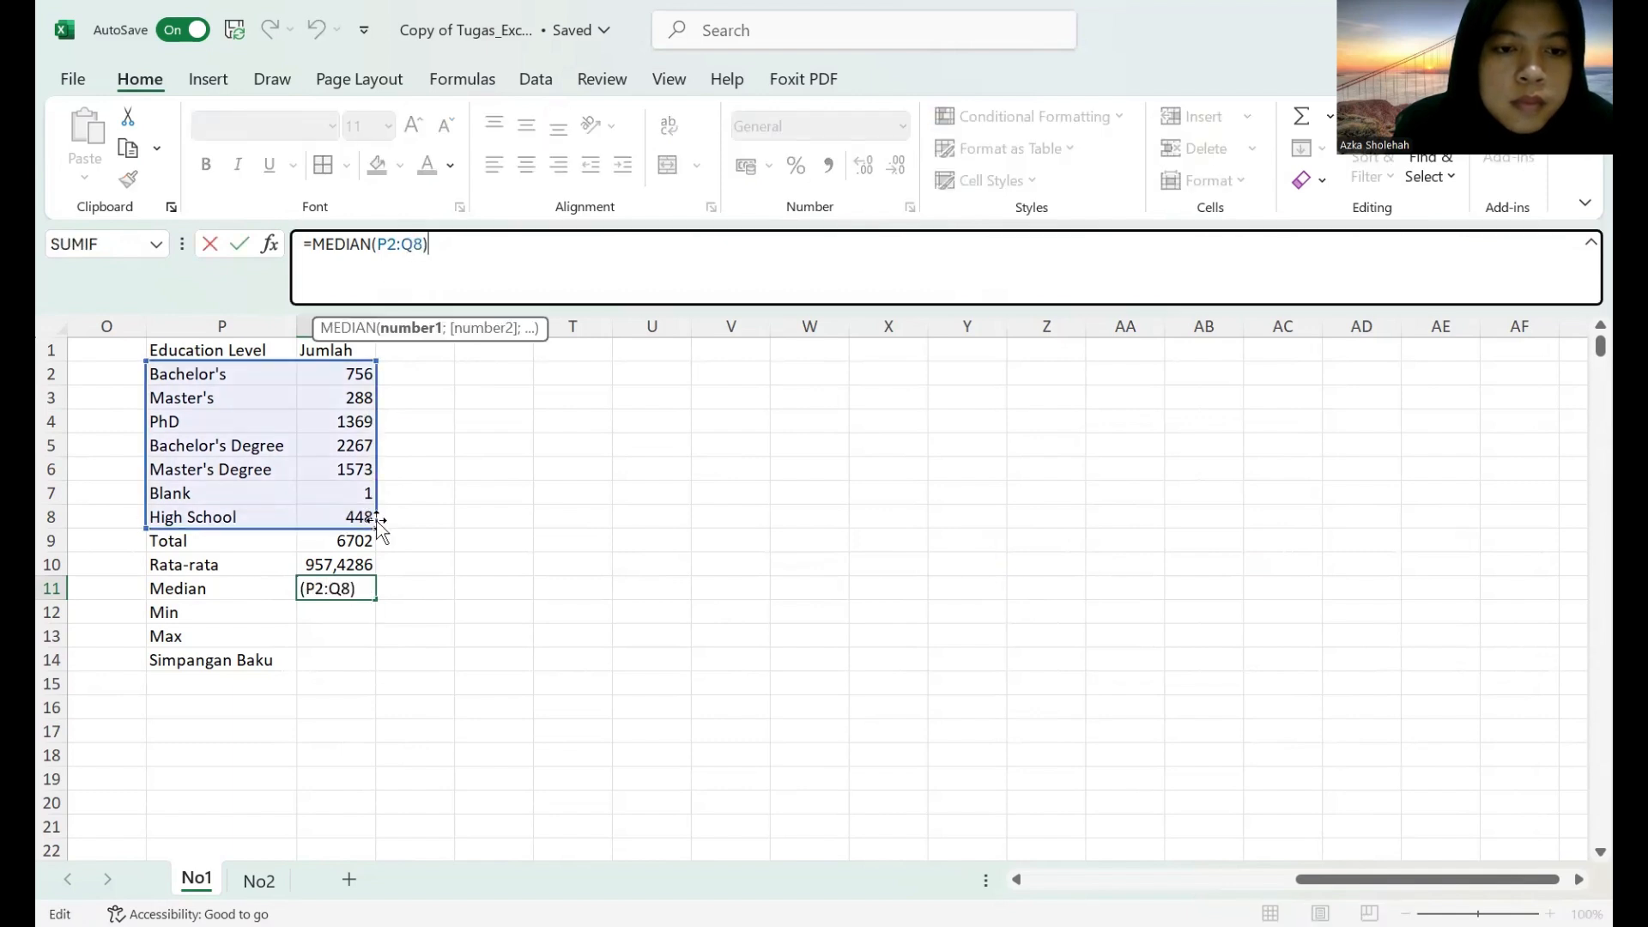
{"action": "key", "text": "Return"}
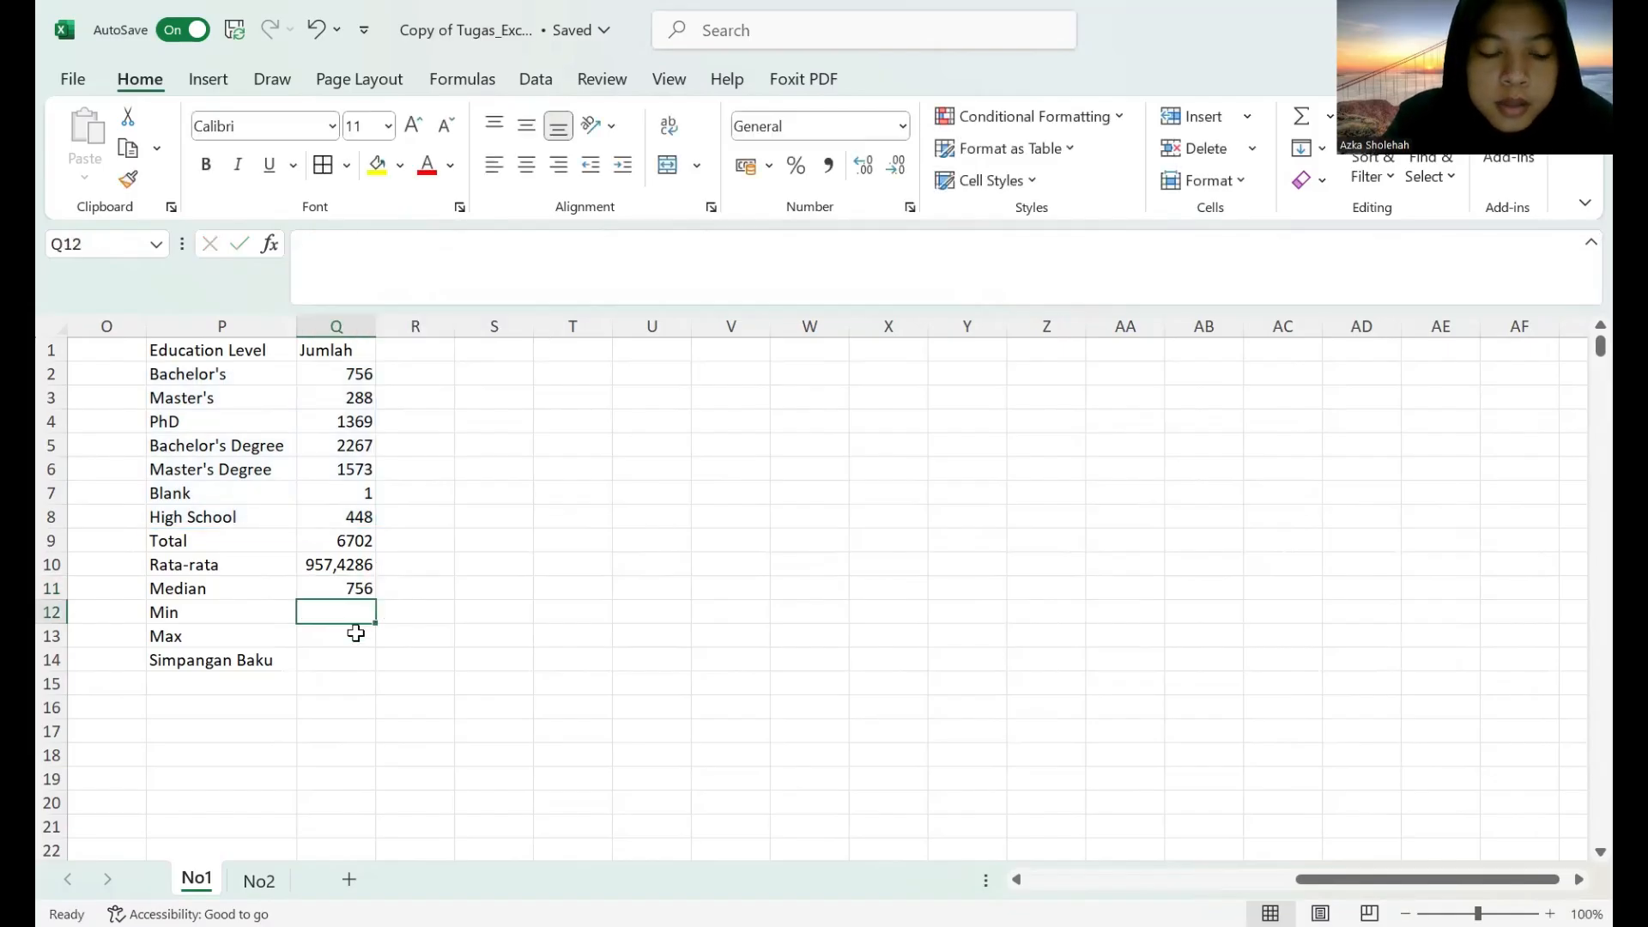
Calculate the minimum of the education level counts in Q12 with the MIN function.
{"action": "type", "text": "="}
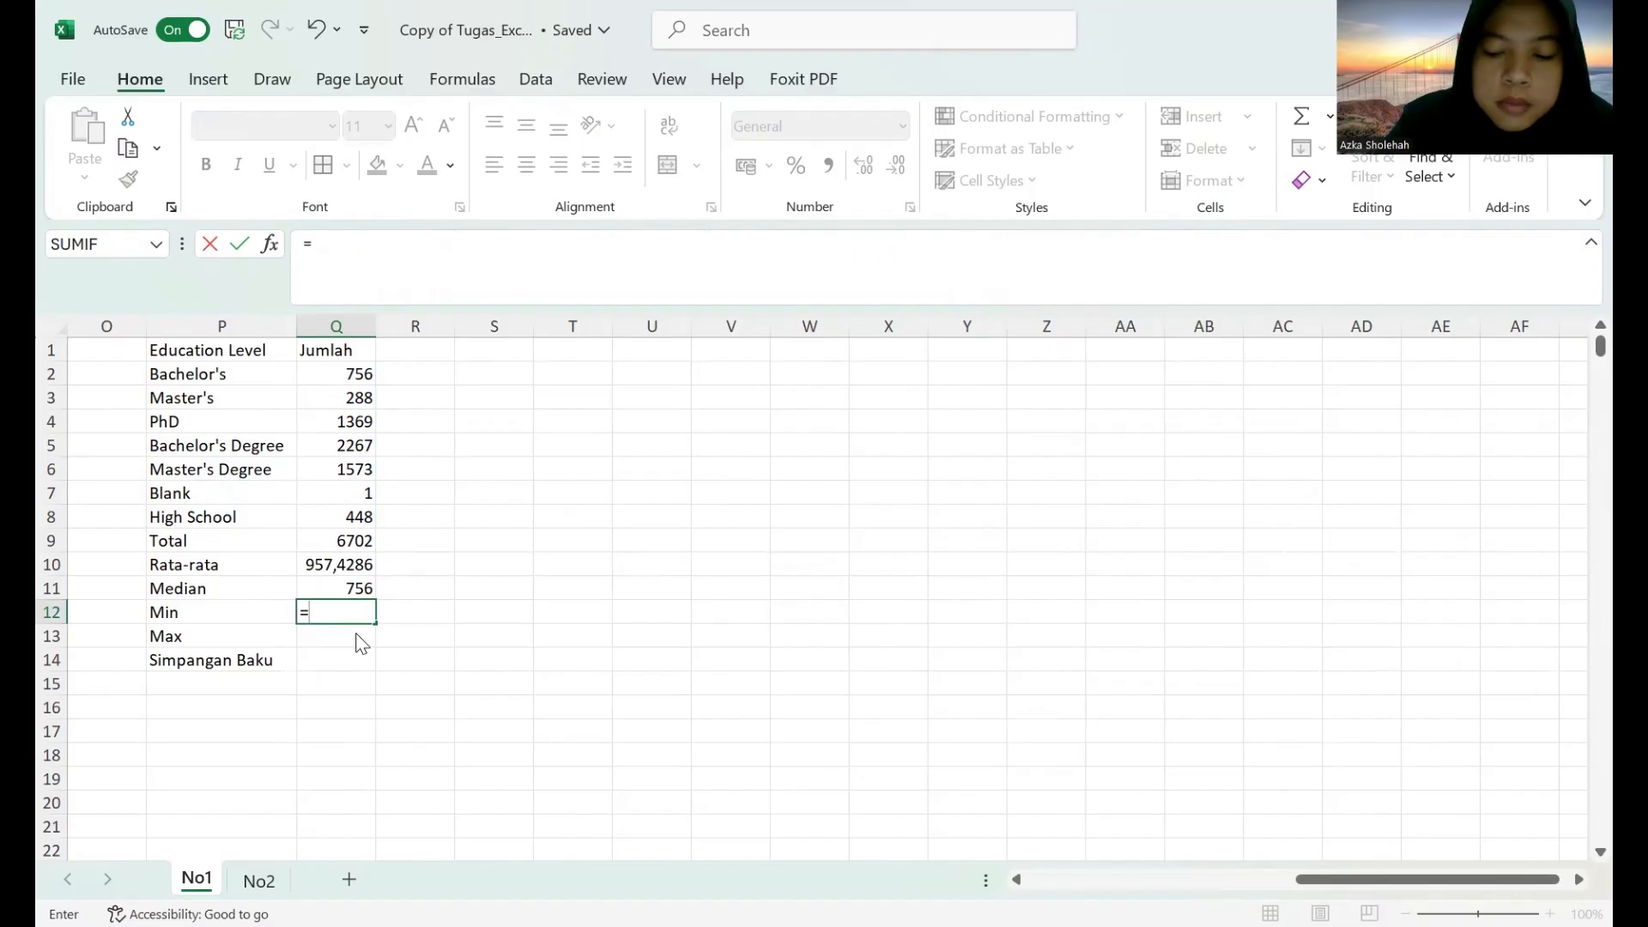
{"action": "type", "text": "min("}
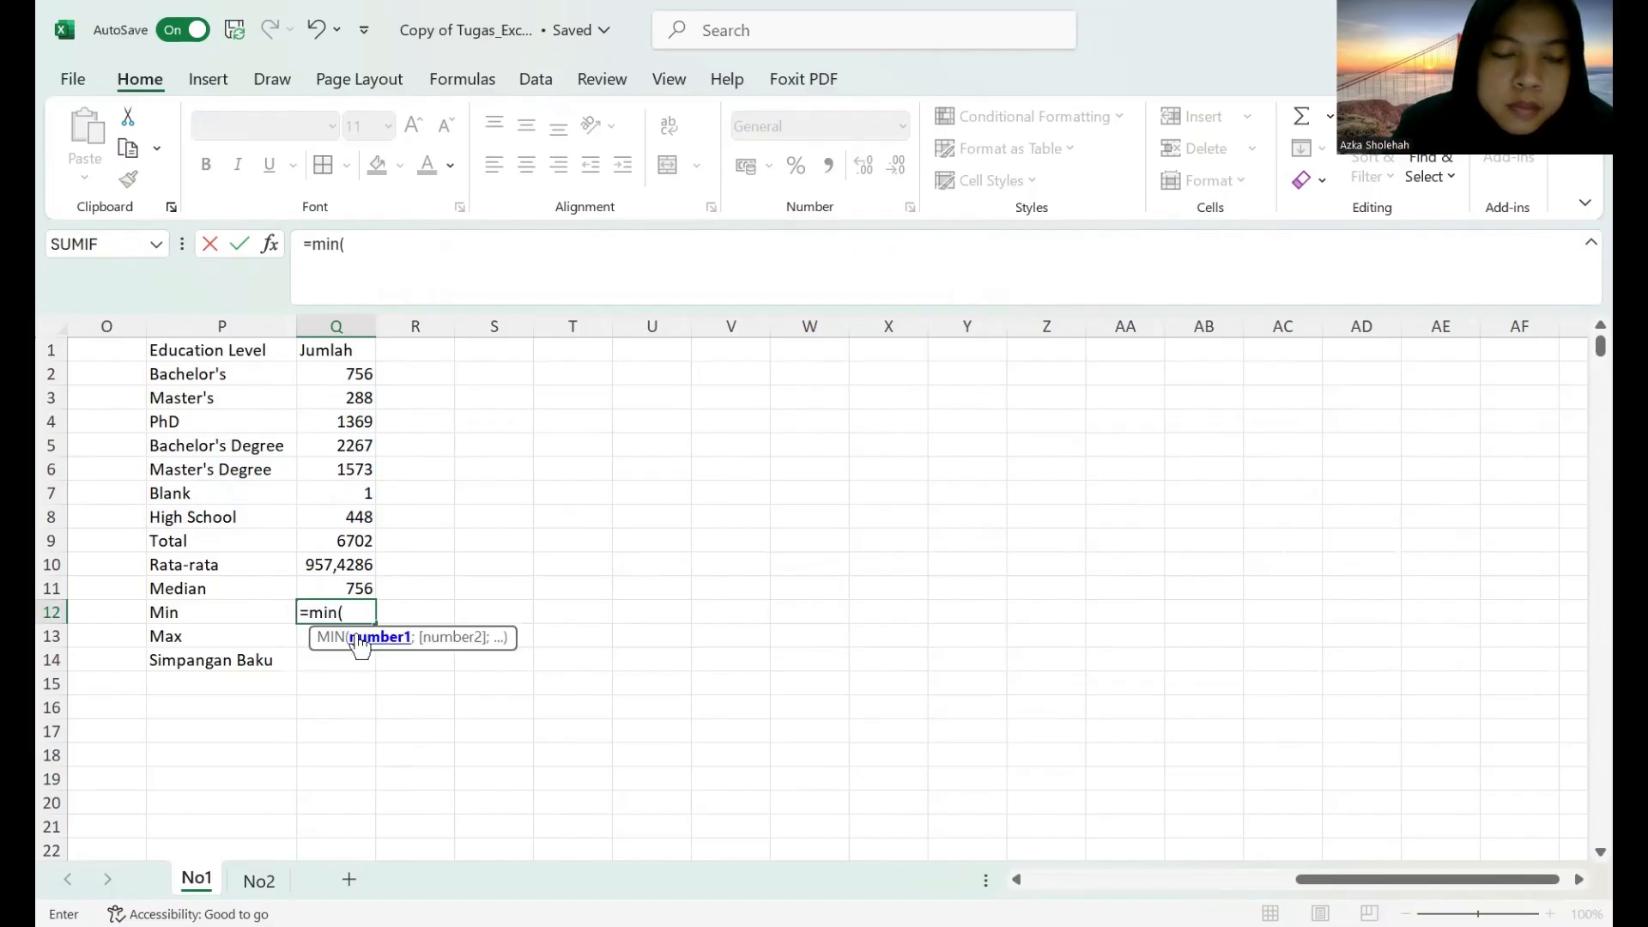
{"action": "left_click", "coordinate": [236, 386]}
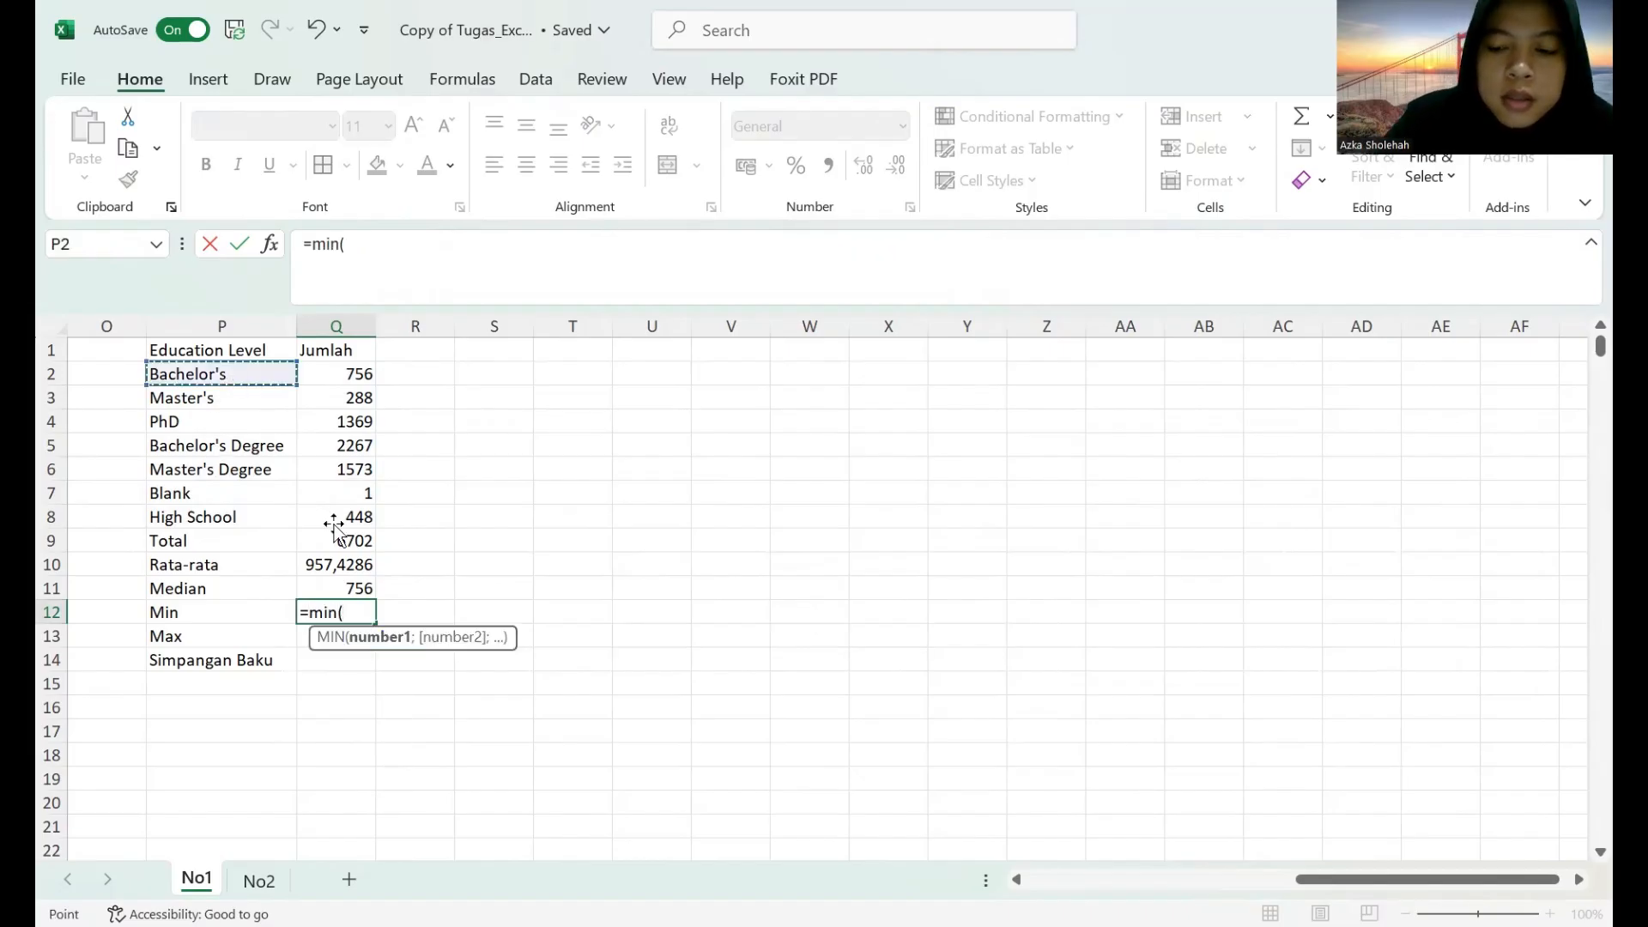
{"action": "key", "text": "Return"}
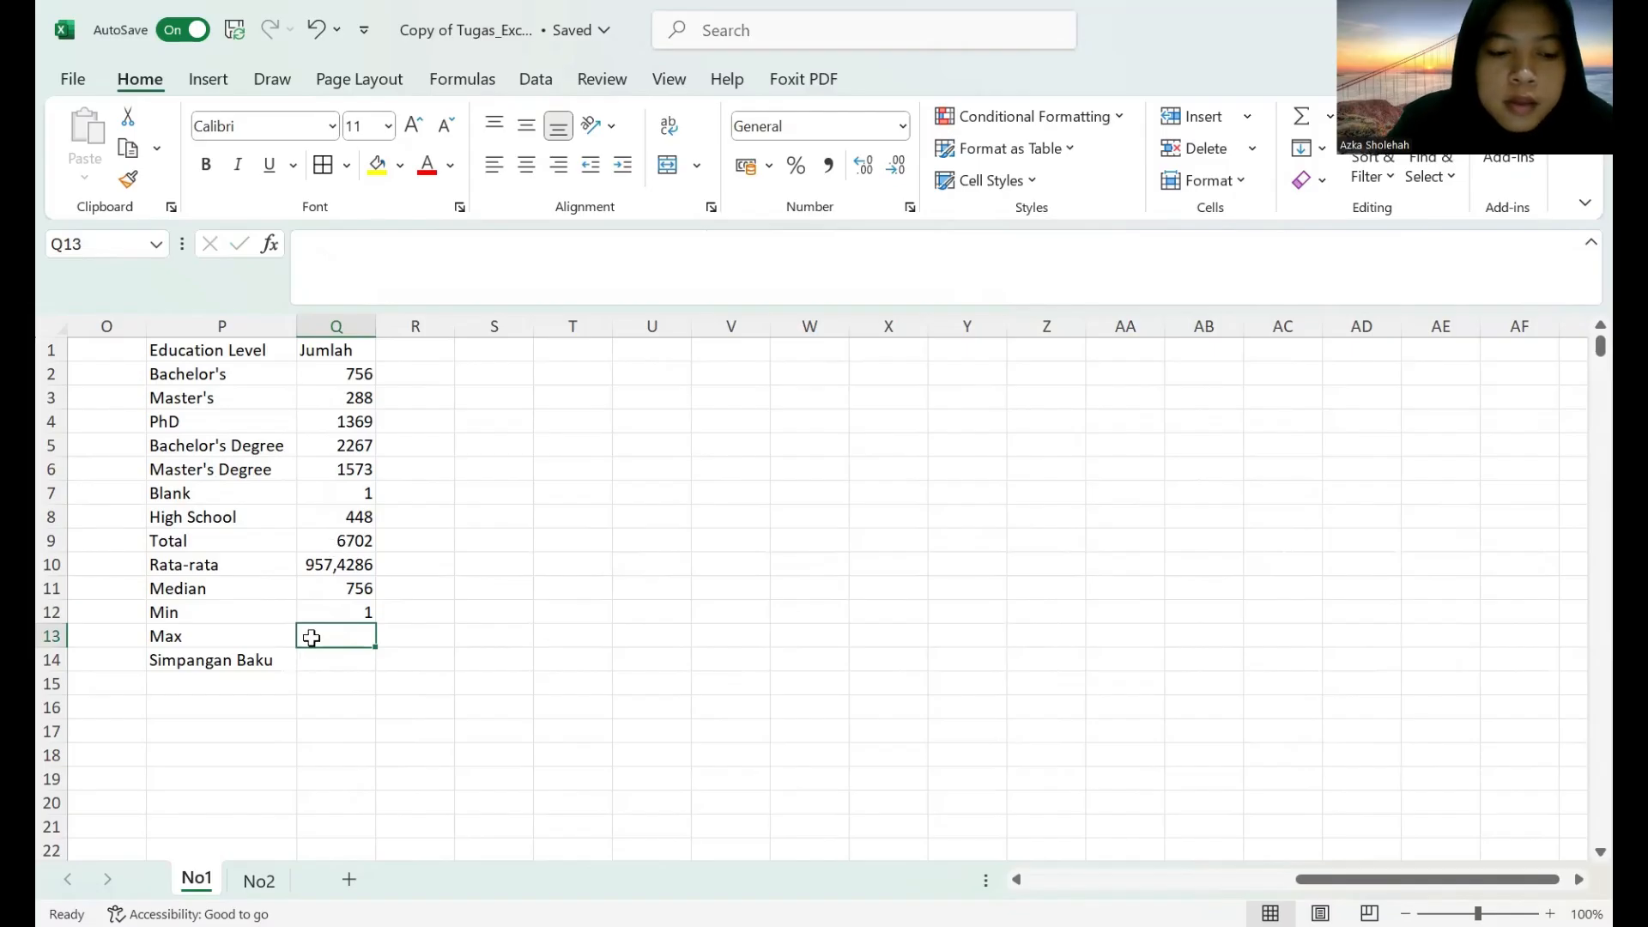
Calculate the maximum of the education level counts in Q13 with =MAX(P2:Q8).
{"action": "type", "text": "="}
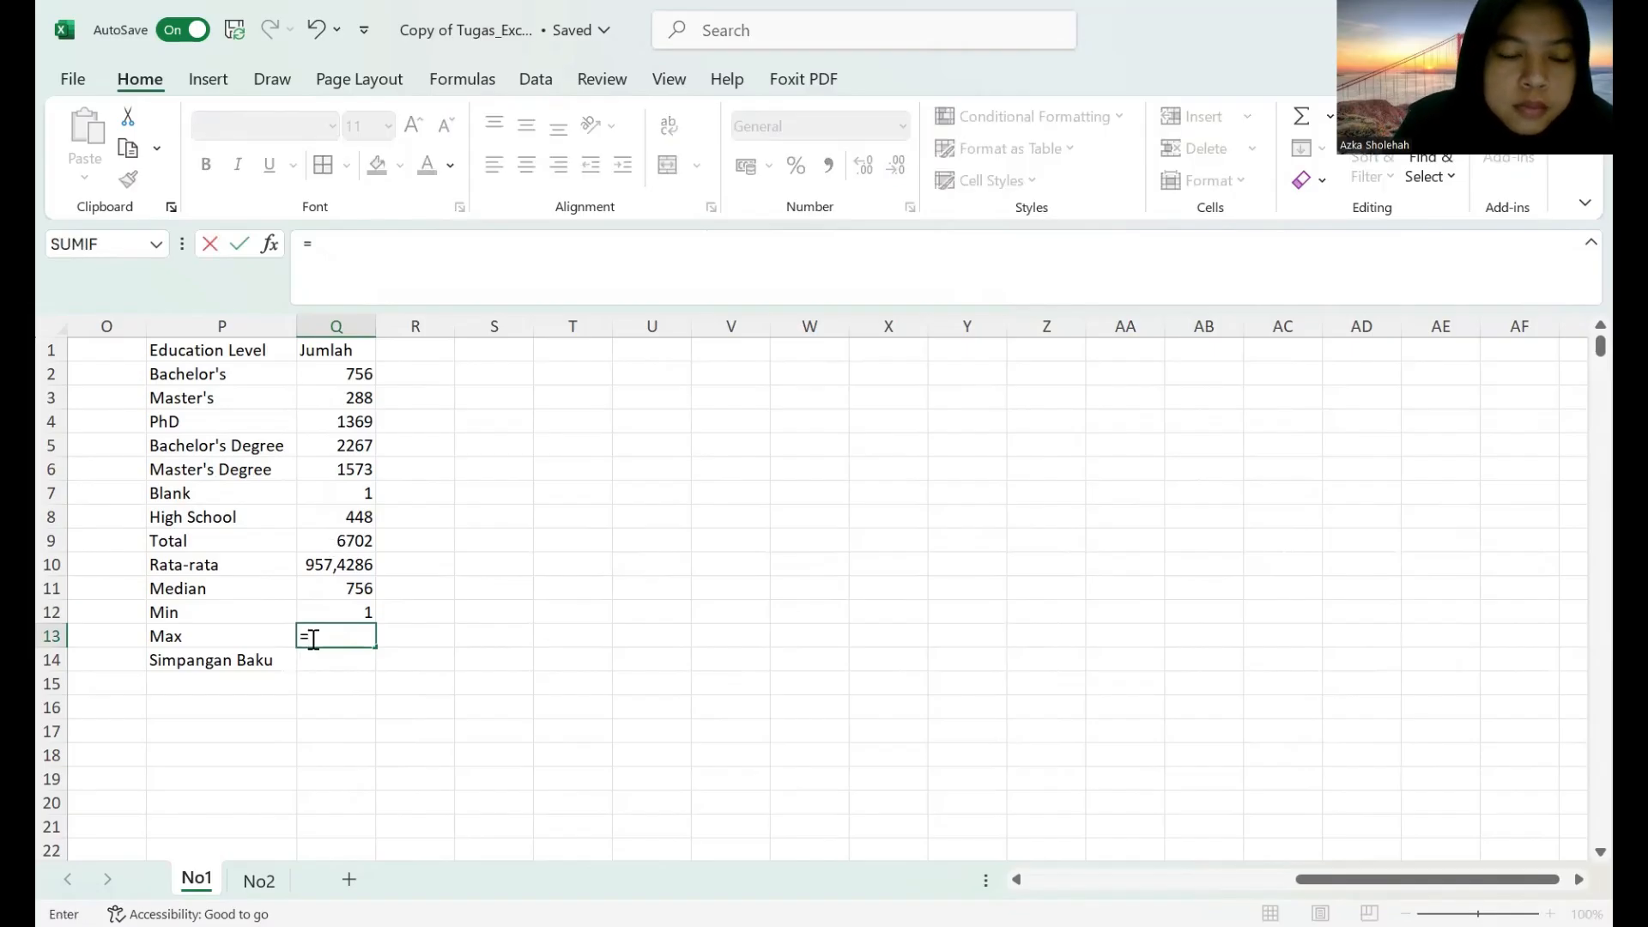
{"action": "type", "text": "max"}
{"action": "left_click_drag", "start_coordinate": [229, 371], "coordinate": [344, 516]}
{"action": "key", "text": "Return"}
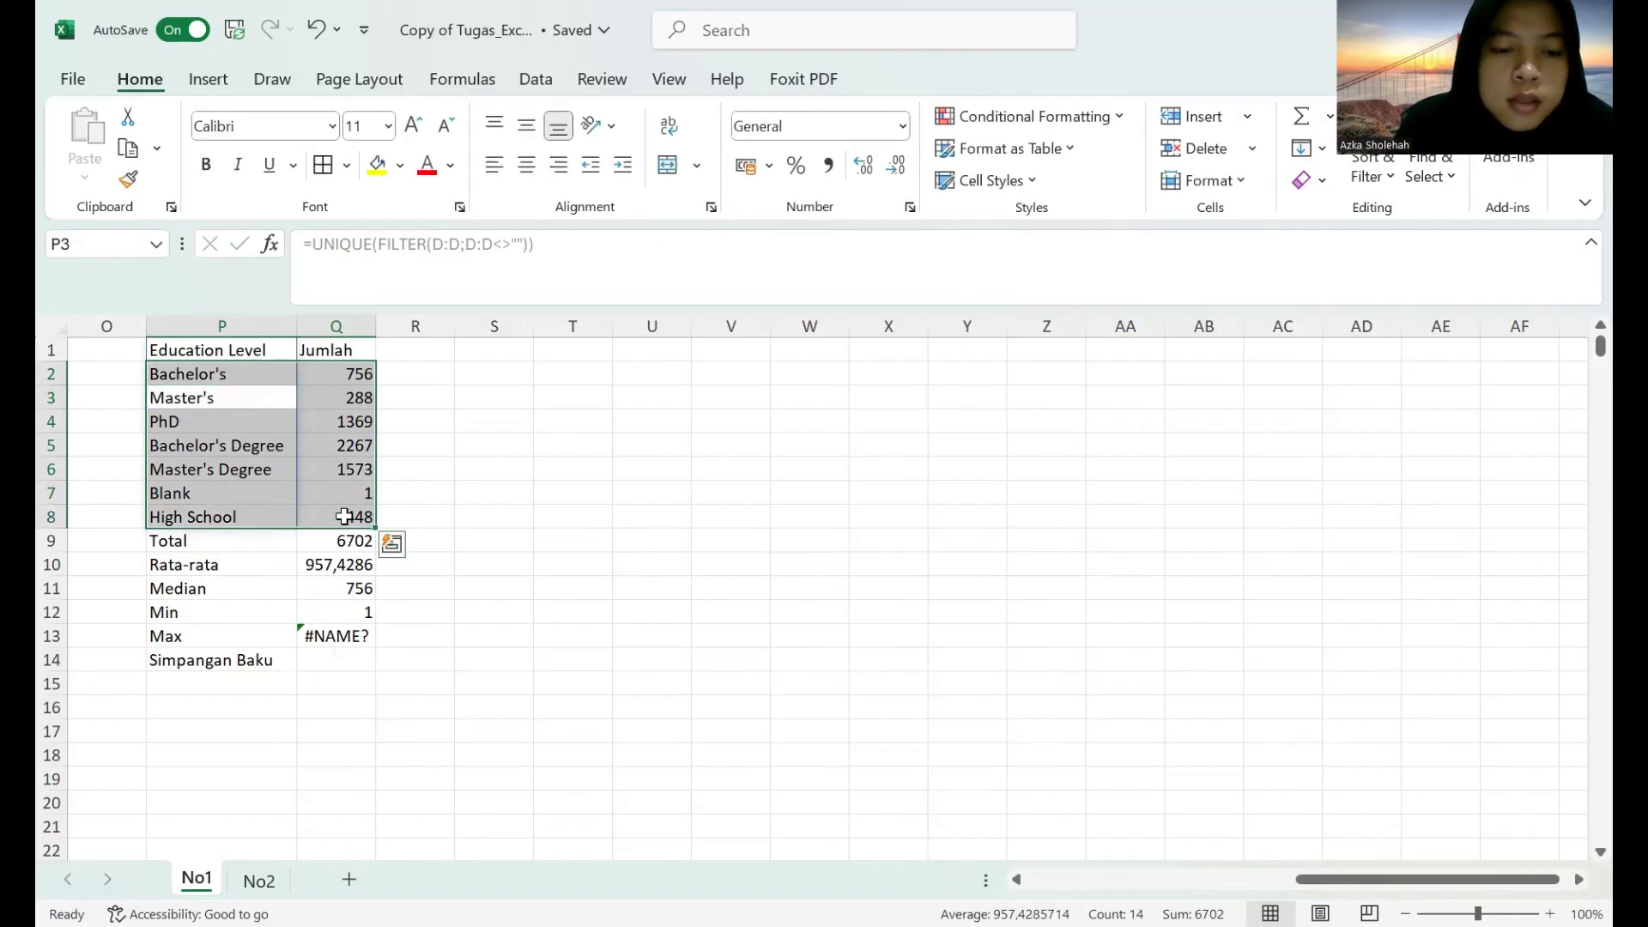
{"action": "left_click", "coordinate": [318, 640]}
{"action": "left_click", "coordinate": [360, 253]}
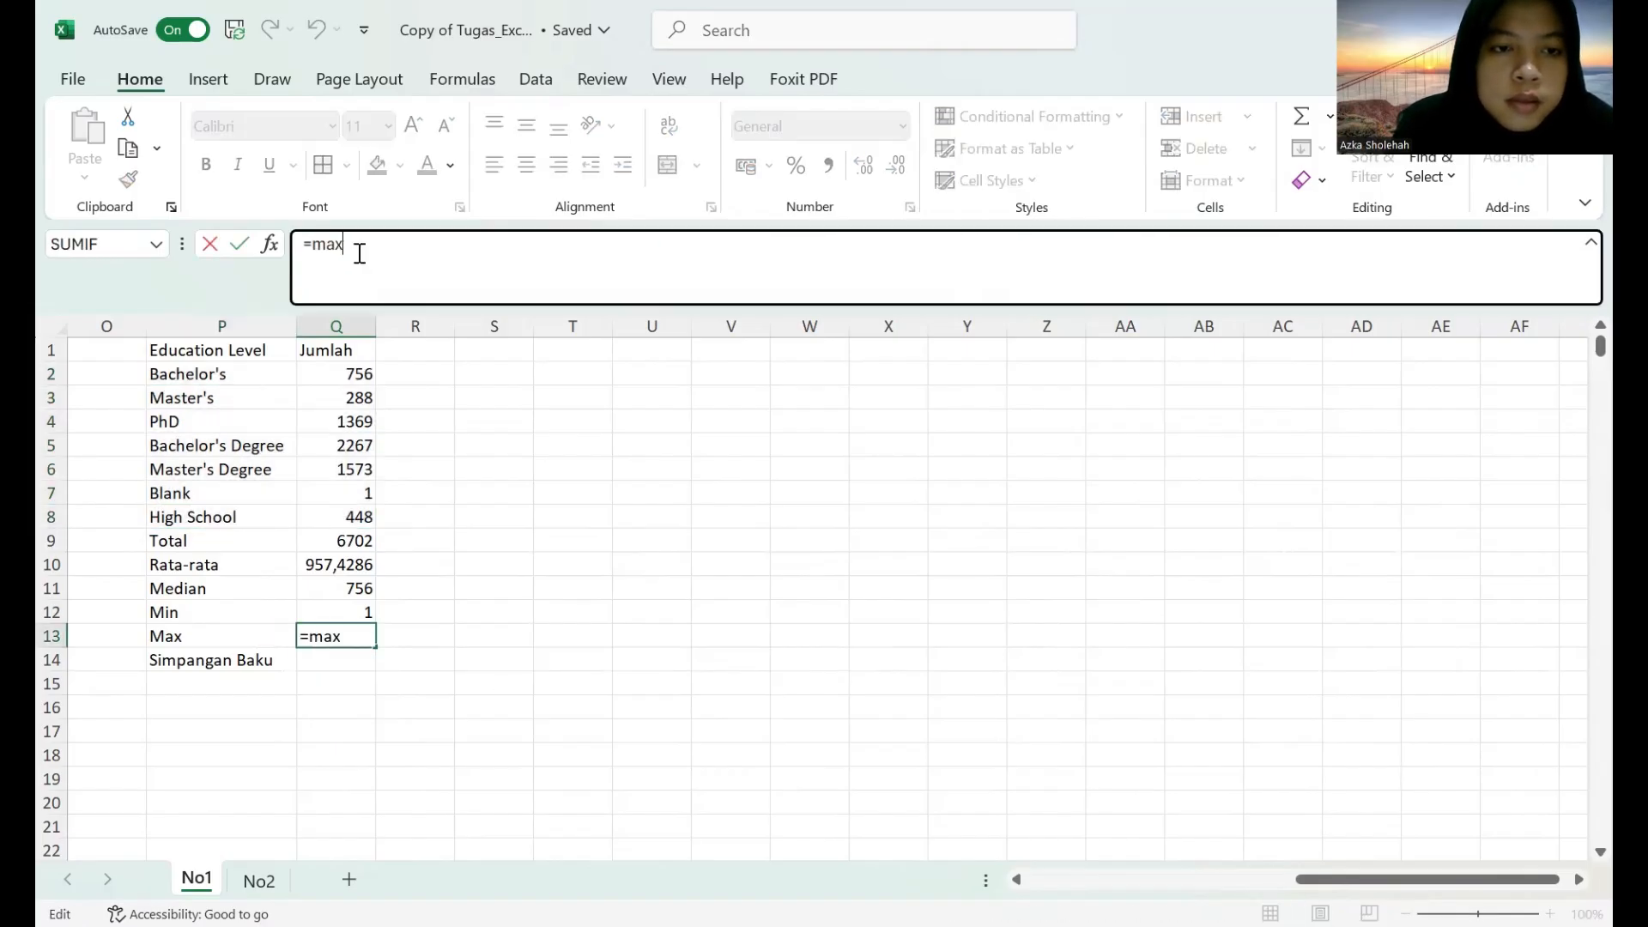
{"action": "type", "text": "("}
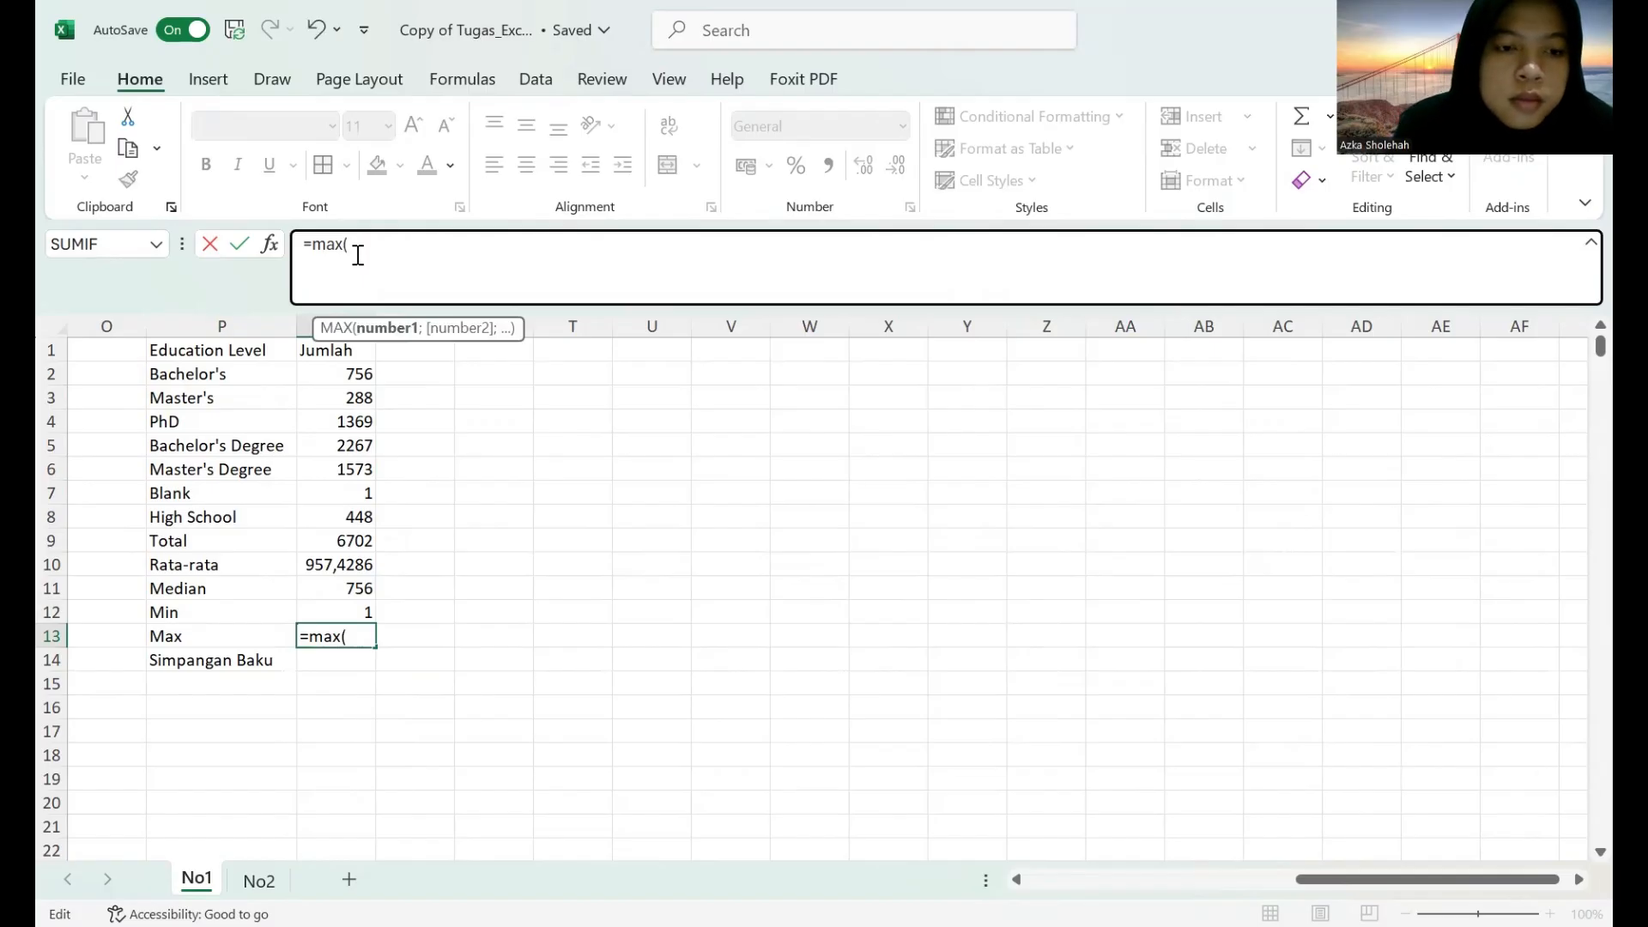
{"action": "left_click", "coordinate": [185, 349]}
{"action": "left_click", "coordinate": [185, 371]}
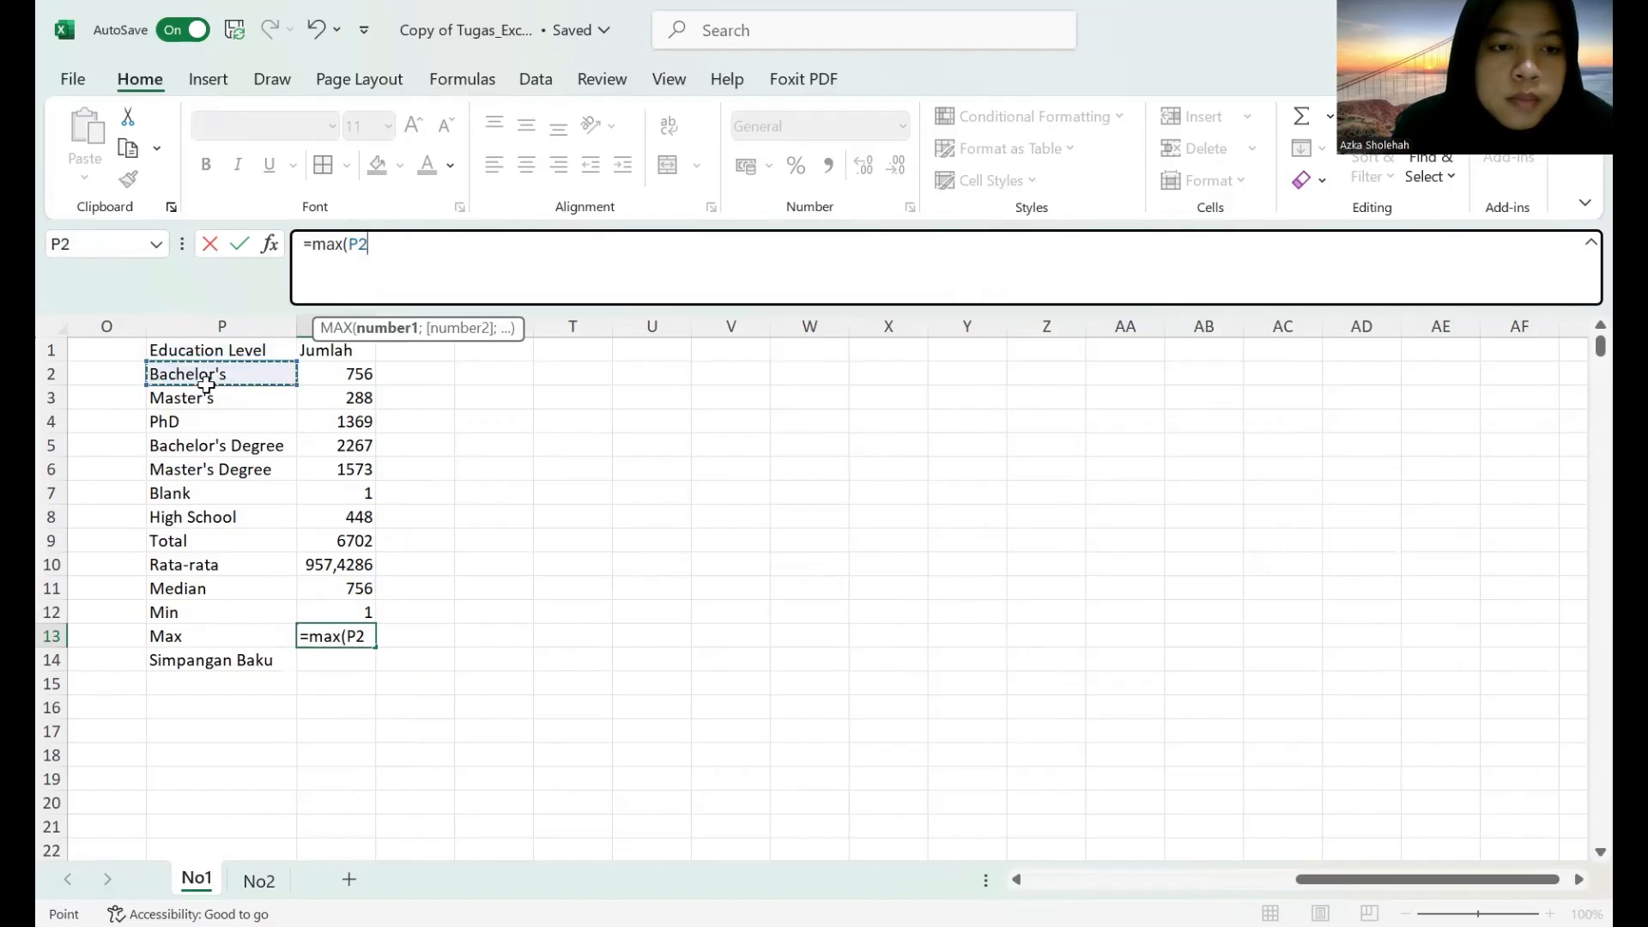
{"action": "left_click_drag", "start_coordinate": [185, 371], "coordinate": [326, 525]}
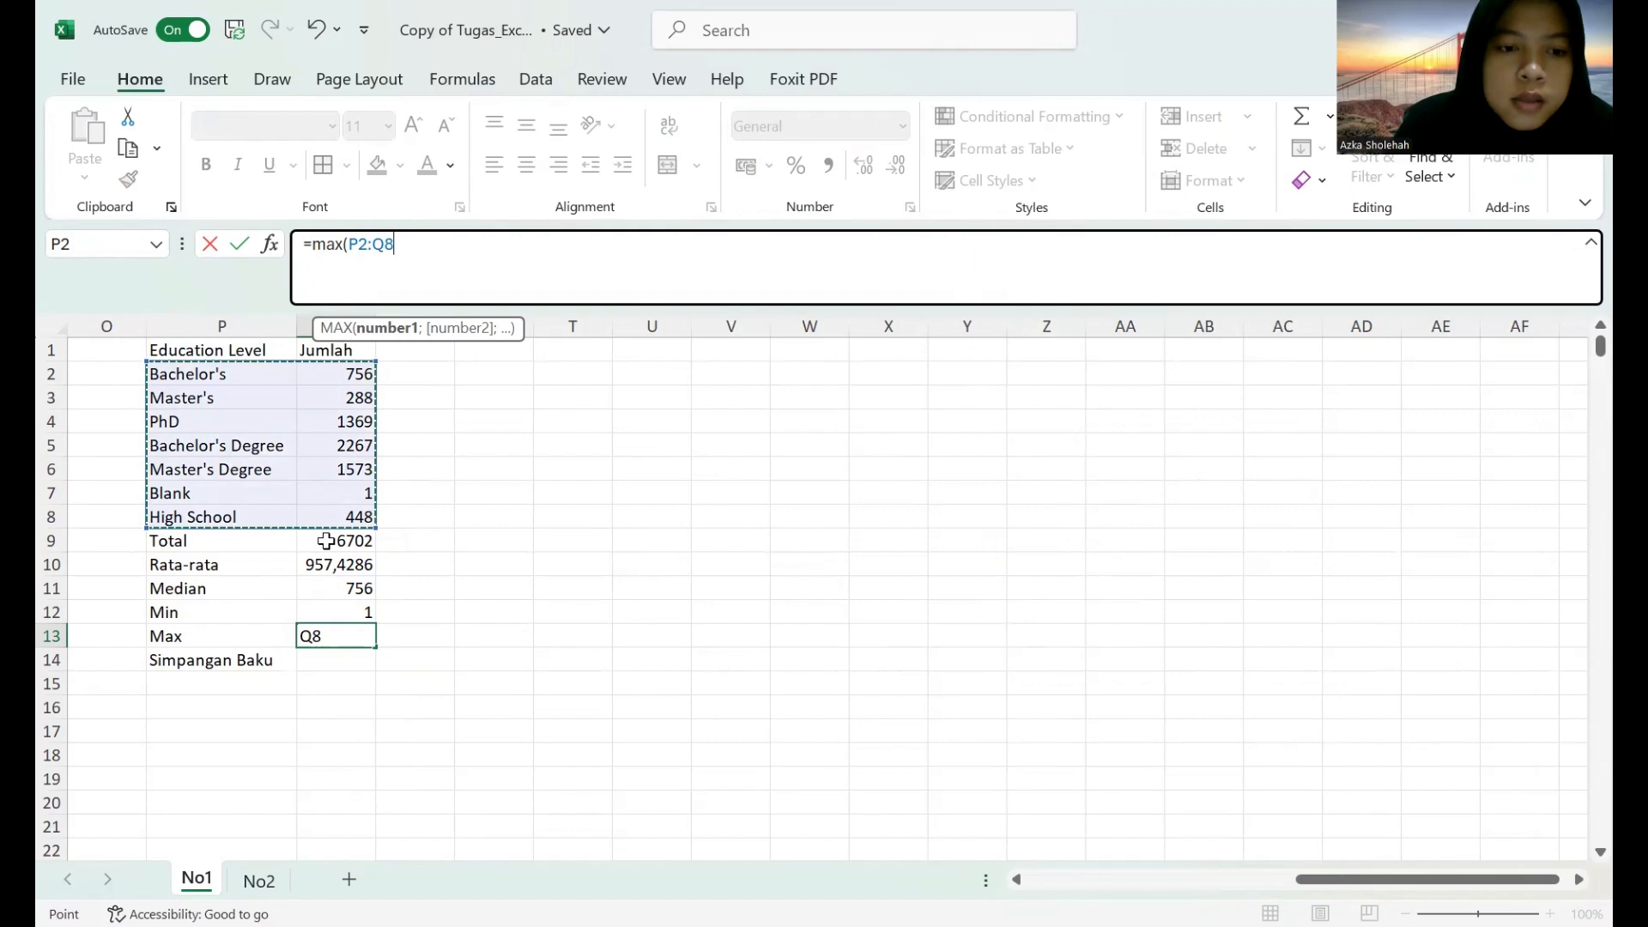
{"action": "key", "text": "Return"}
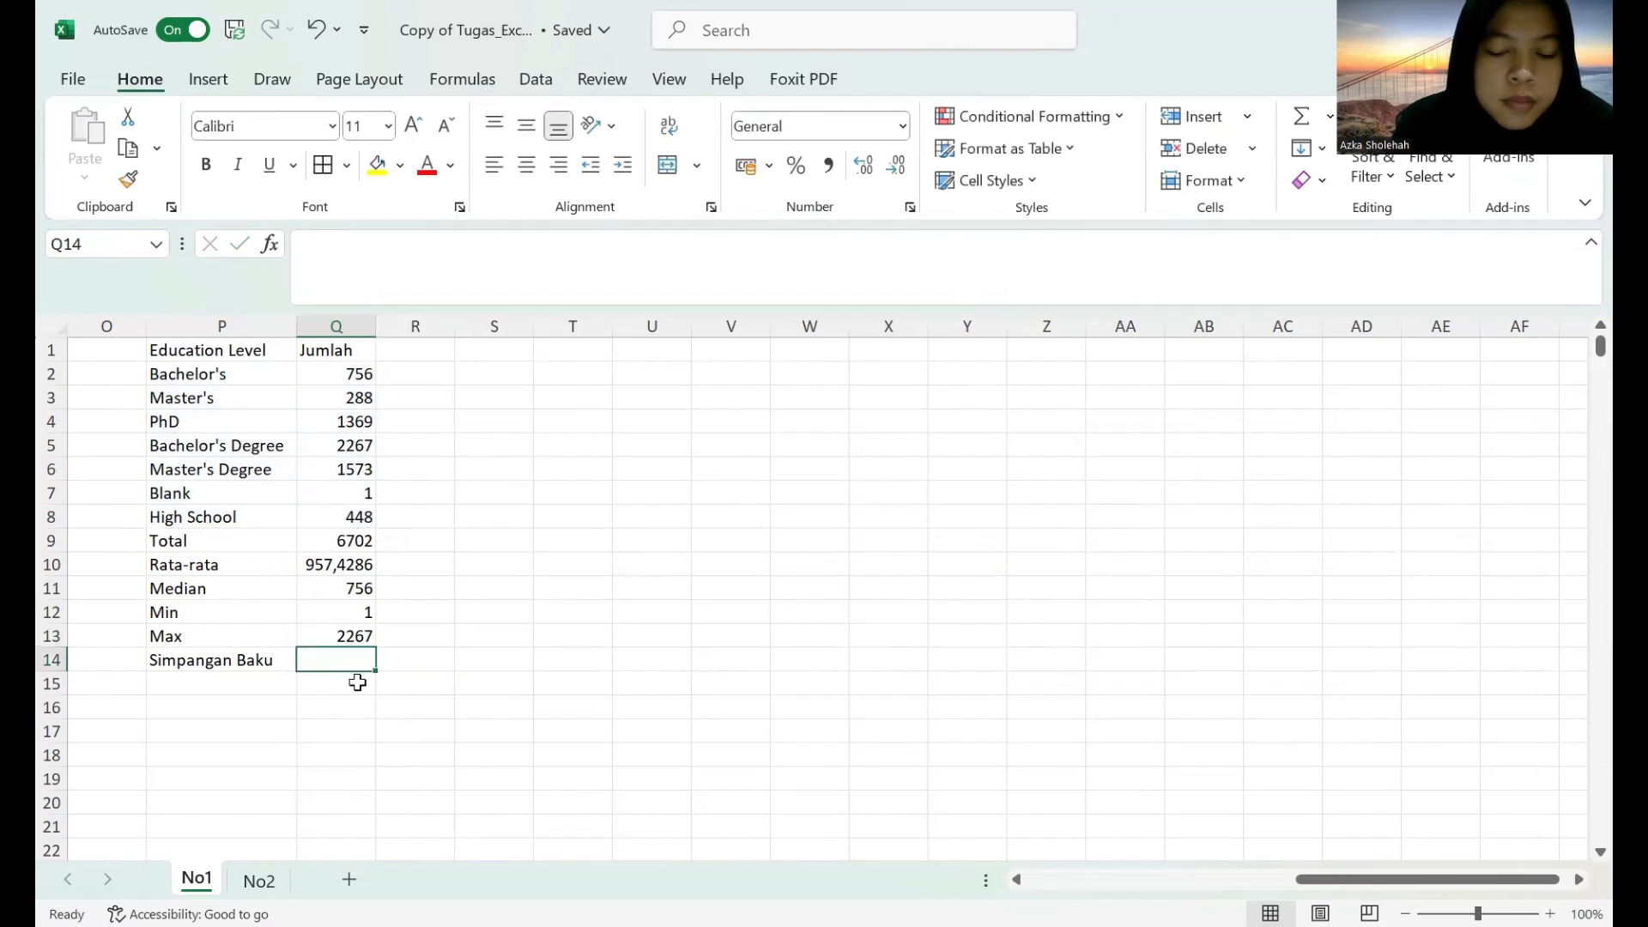
Calculate the population standard deviation of the education level counts in Q14 with =STDEV.P(P2:Q8).
{"action": "type", "text": "="}
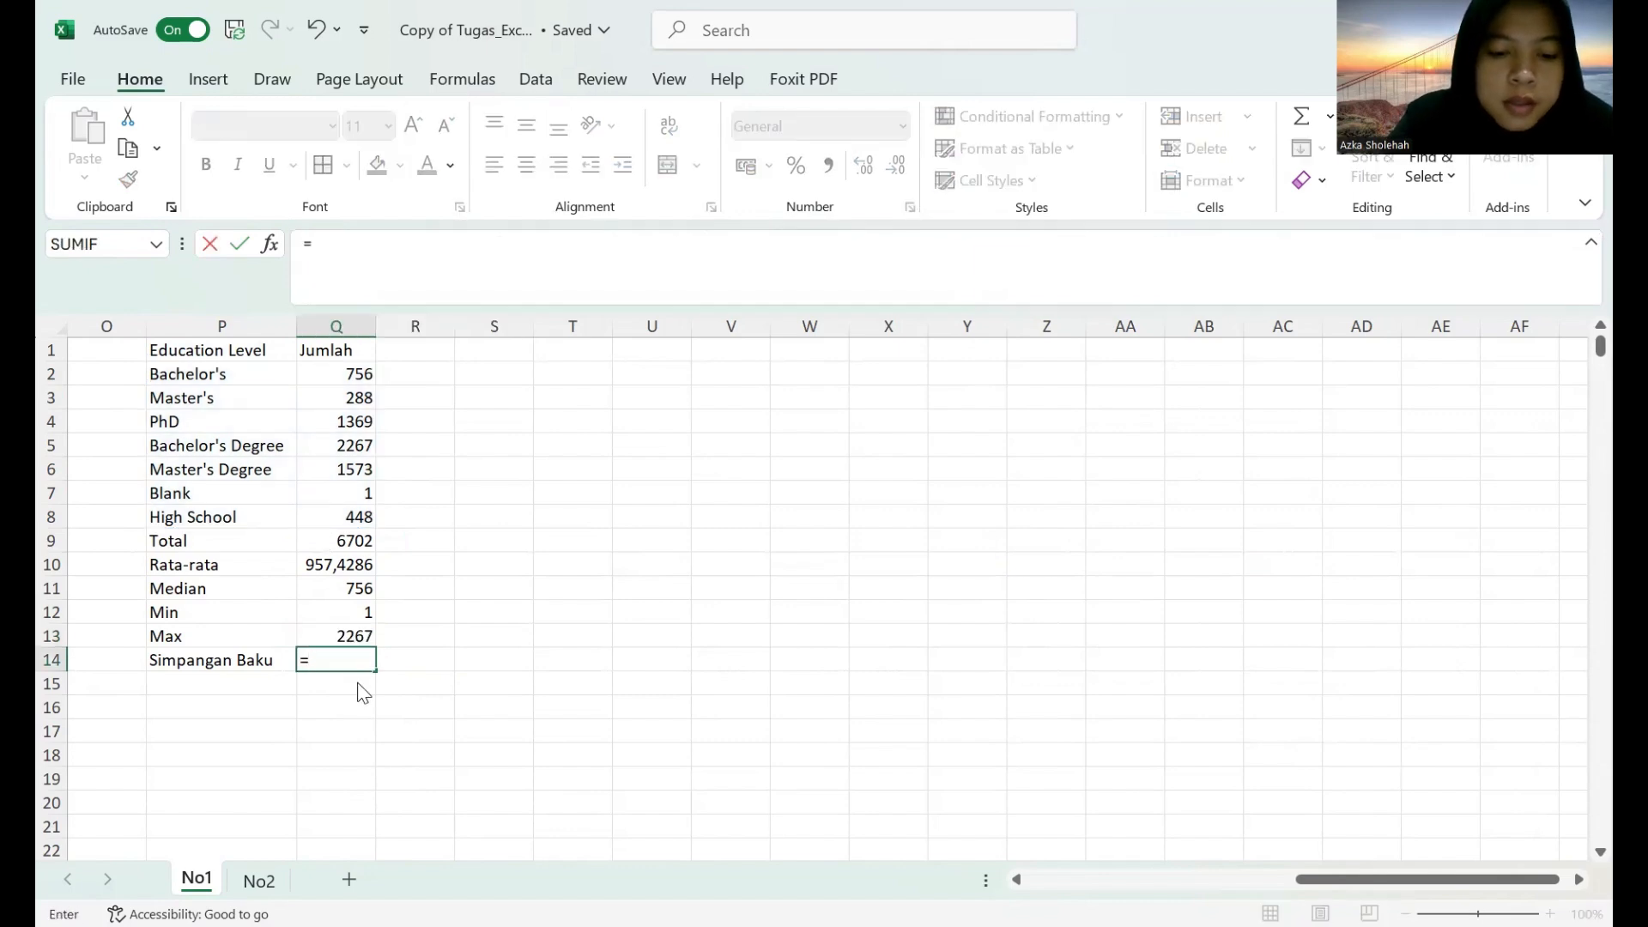
{"action": "type", "text": "stdev.p"}
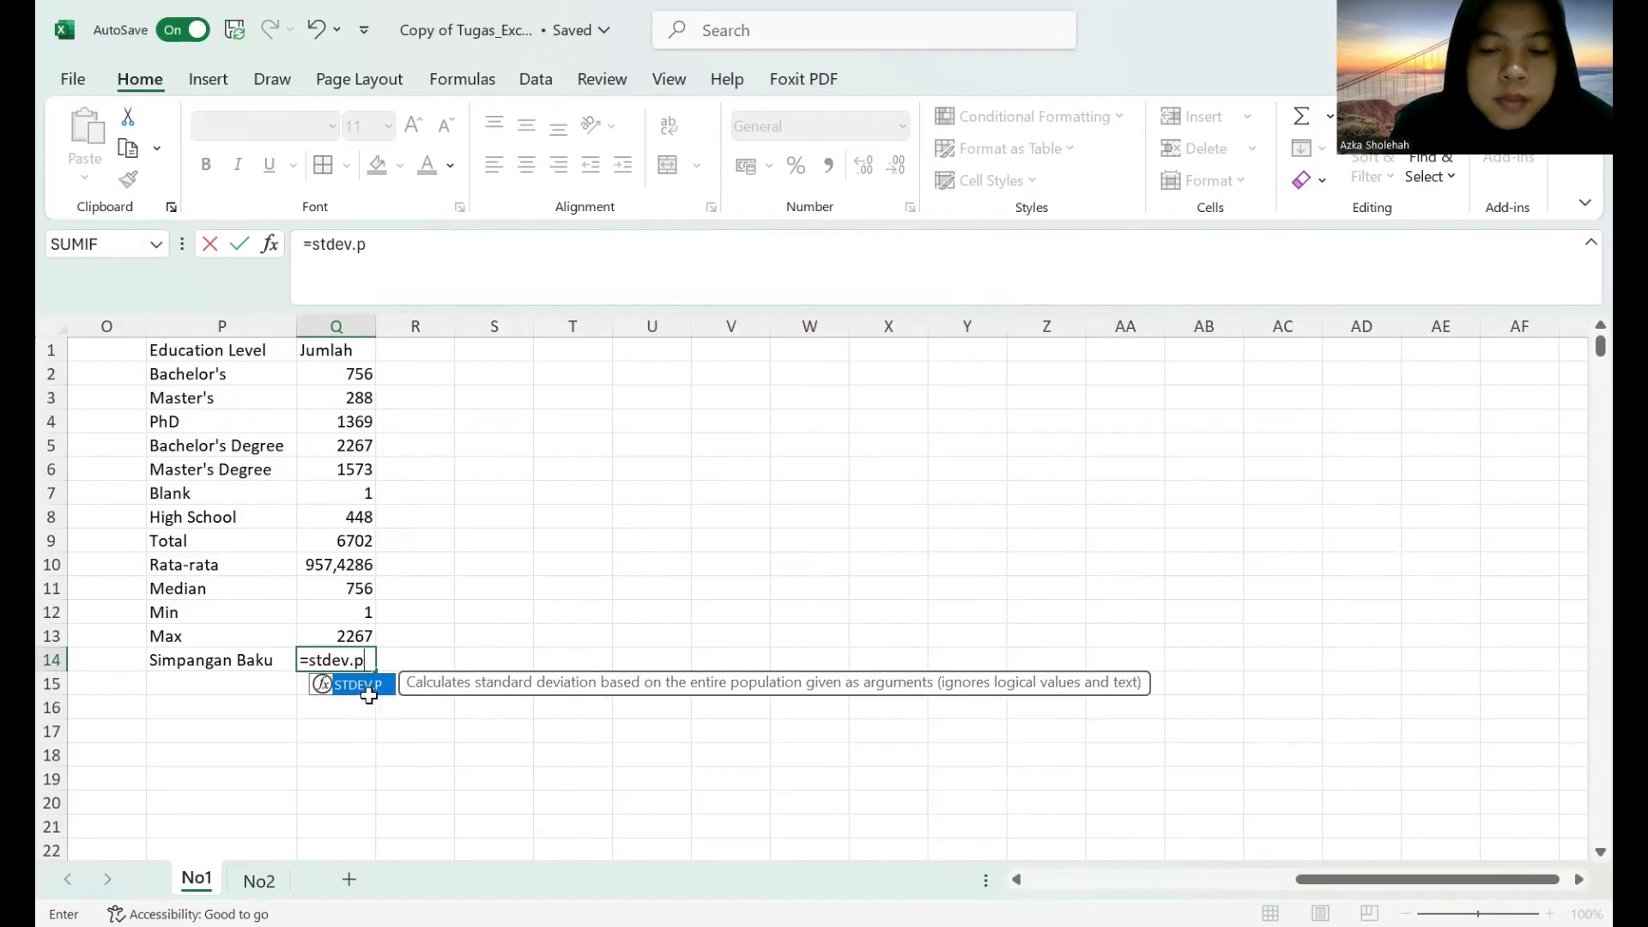
{"action": "type", "text": "("}
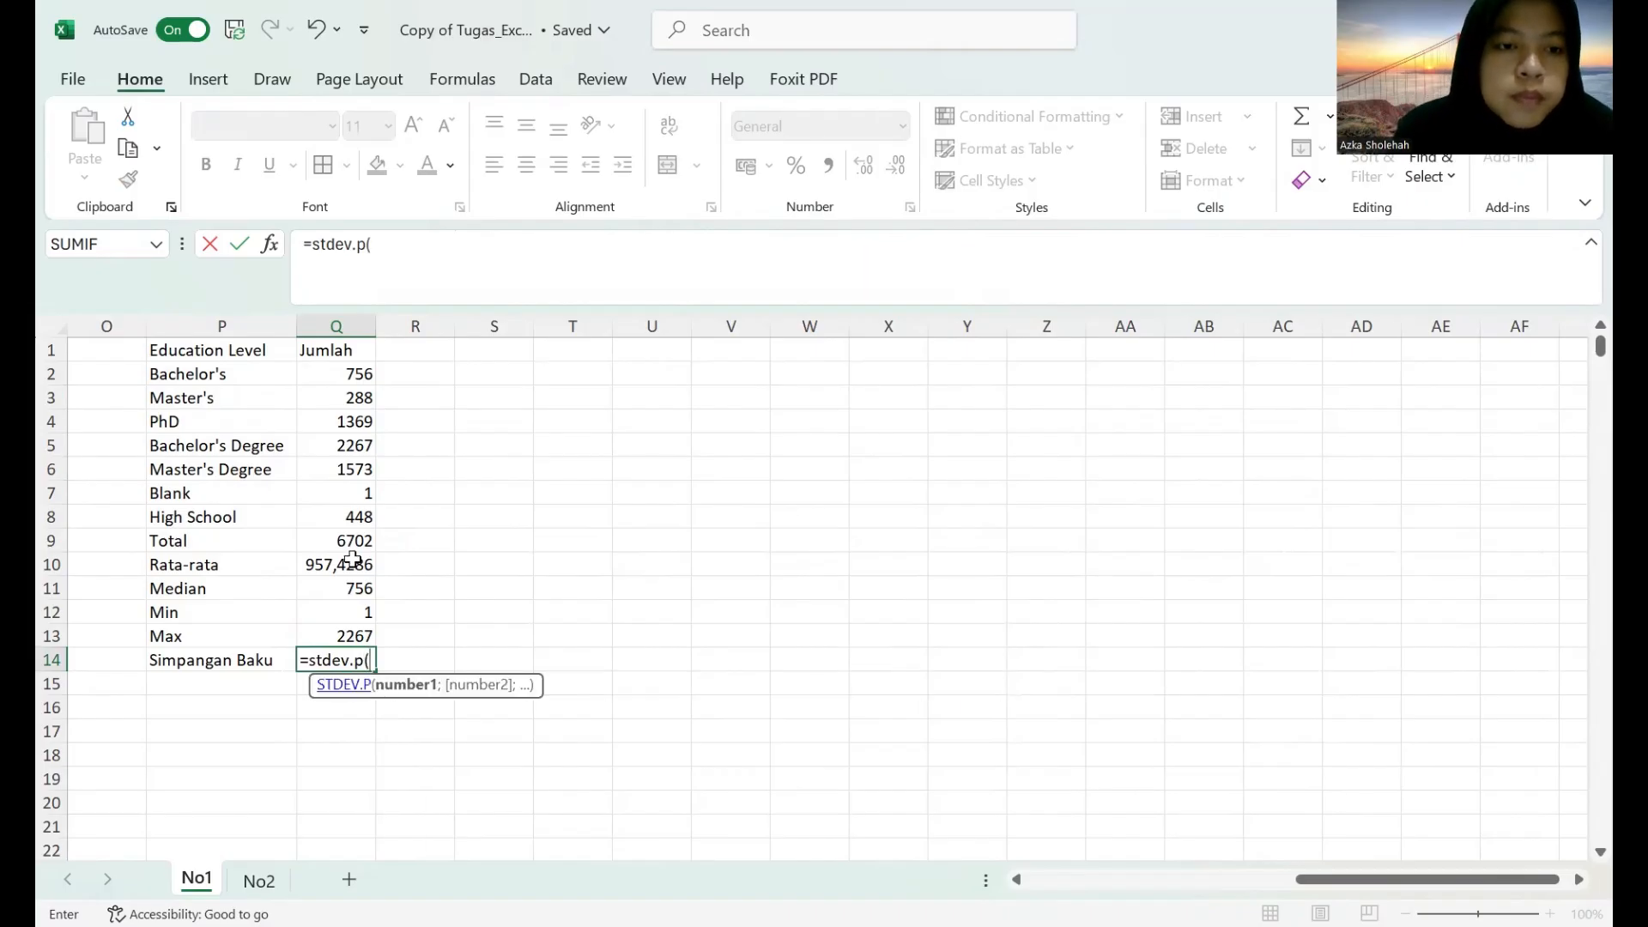
{"action": "left_click", "coordinate": [270, 384]}
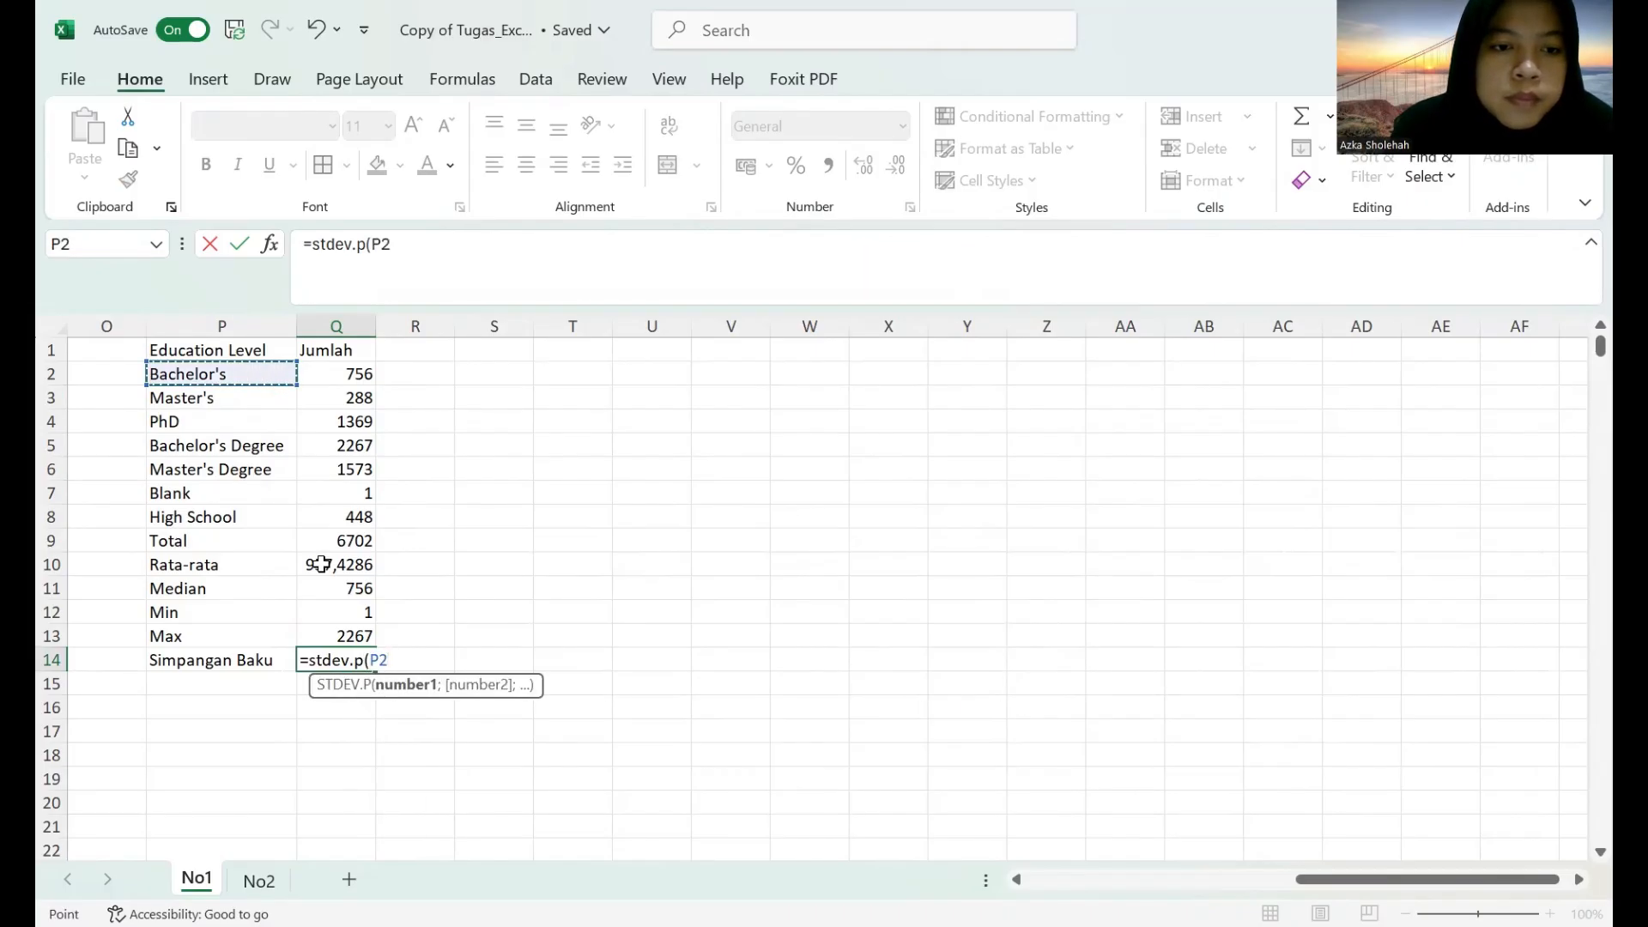
{"action": "left_click", "coordinate": [343, 521], "text": "shift"}
{"action": "key", "text": "Return"}
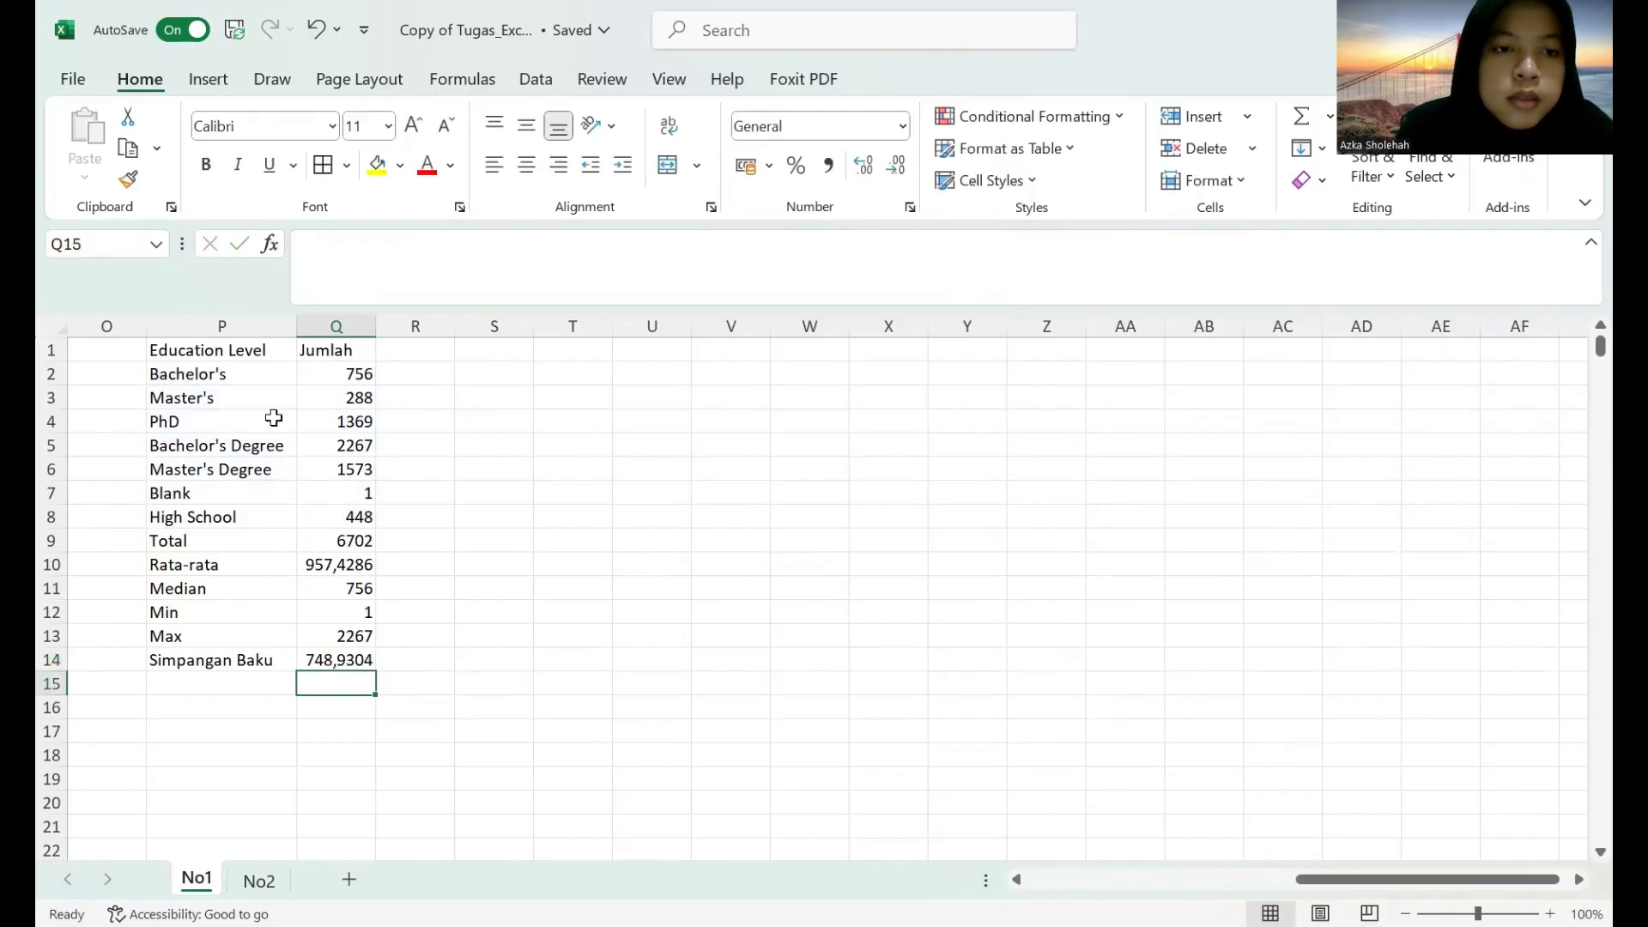
Apply all borders to the education level table in P1:Q14.
{"action": "left_click_drag", "start_coordinate": [192, 349], "coordinate": [345, 654]}
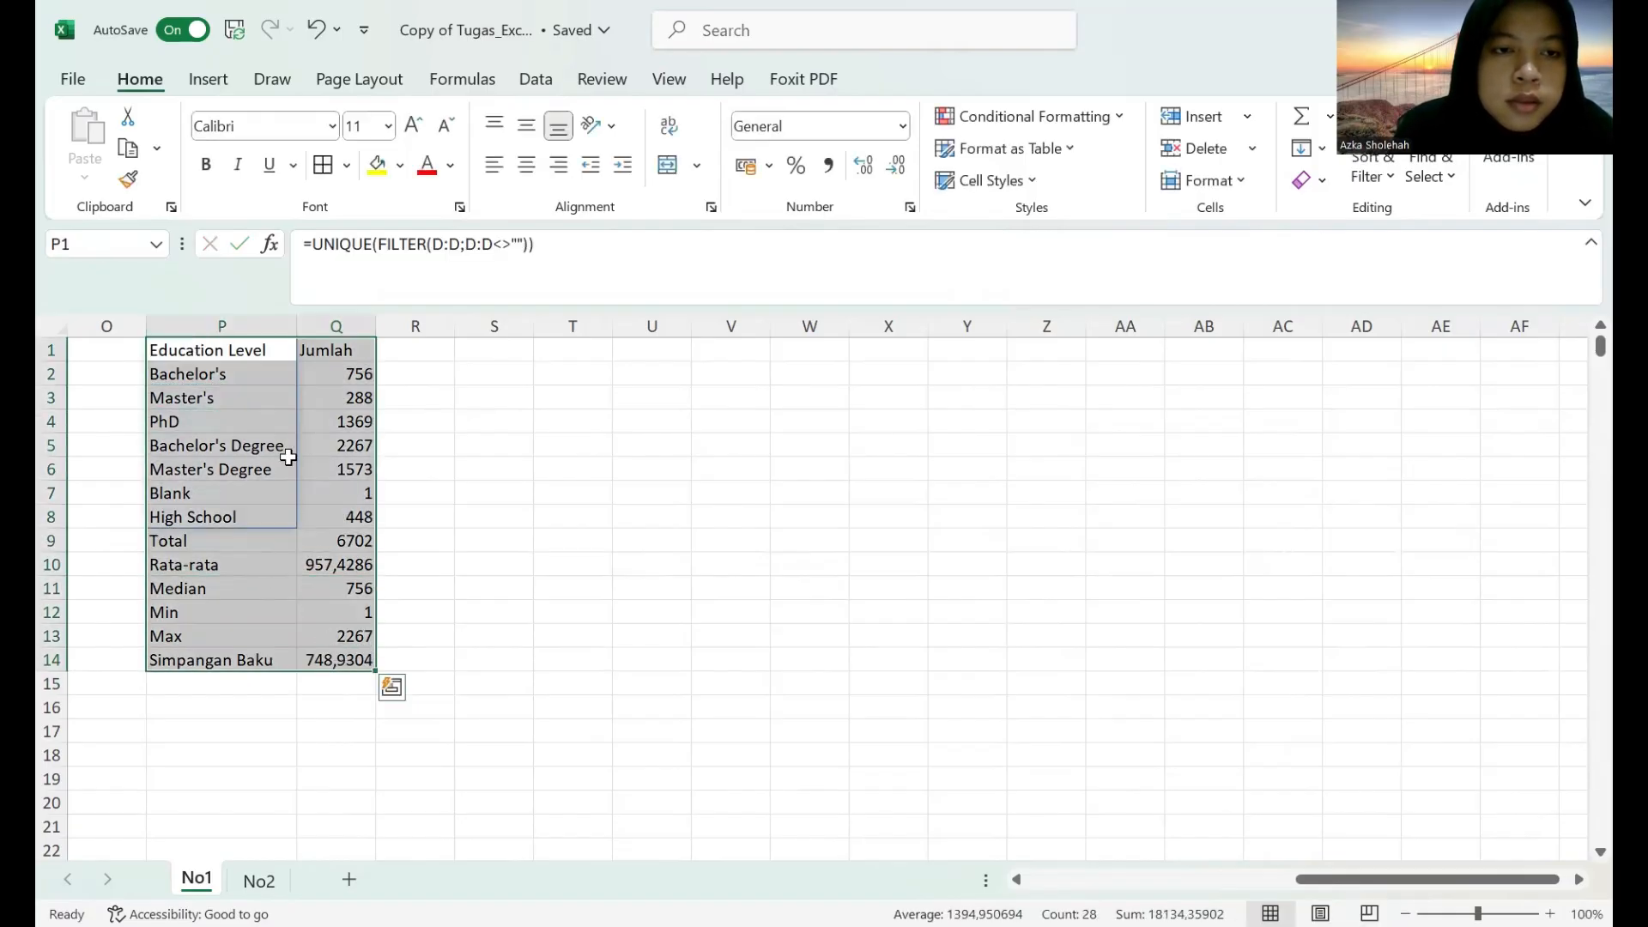
{"action": "left_click", "coordinate": [330, 165]}
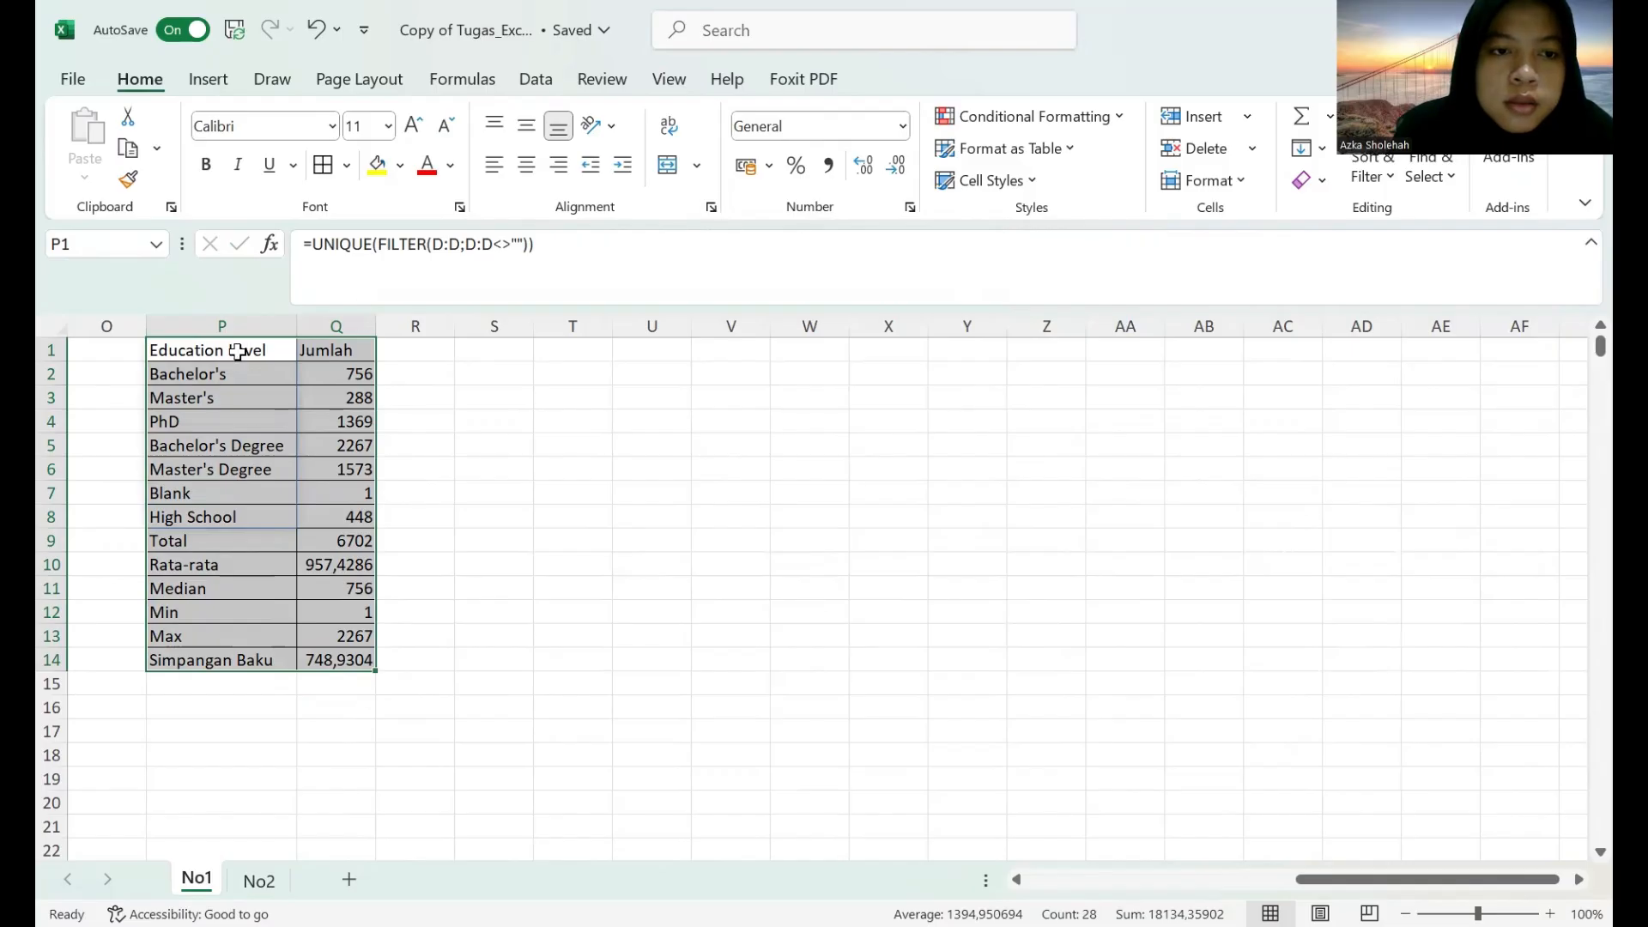
{"action": "left_click", "coordinate": [273, 350]}
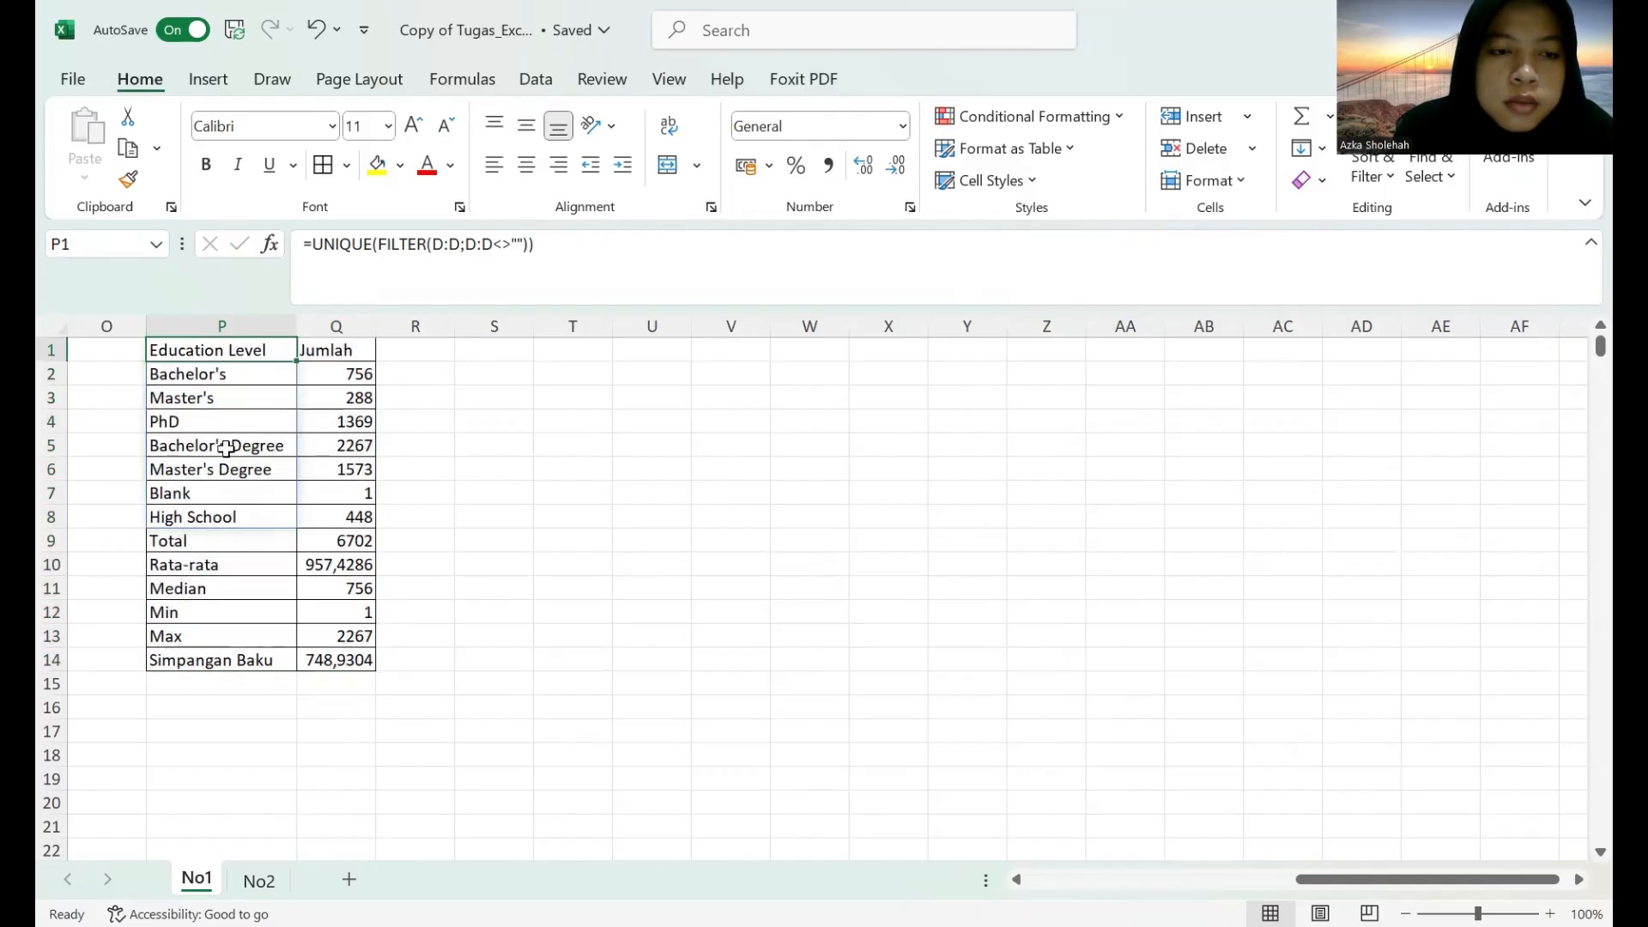
Apply the Good cell style to the education level table's header cells P1:Q1.
{"action": "left_click", "coordinate": [1026, 878]}
{"action": "left_click", "coordinate": [1036, 873]}
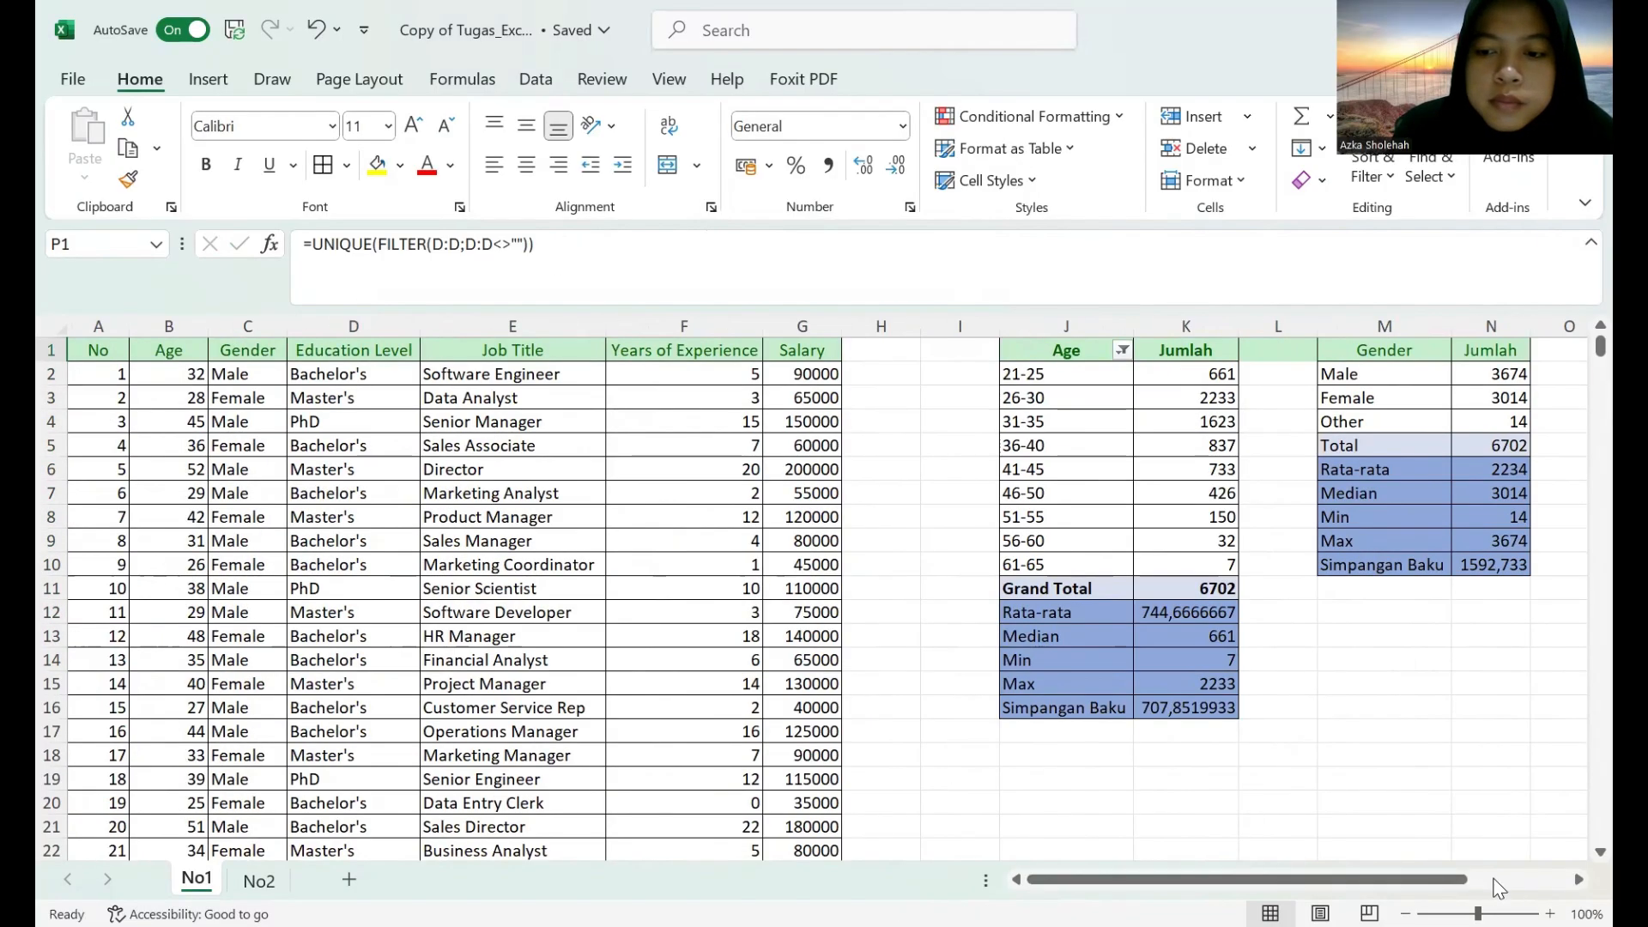
{"action": "left_click", "coordinate": [1498, 886]}
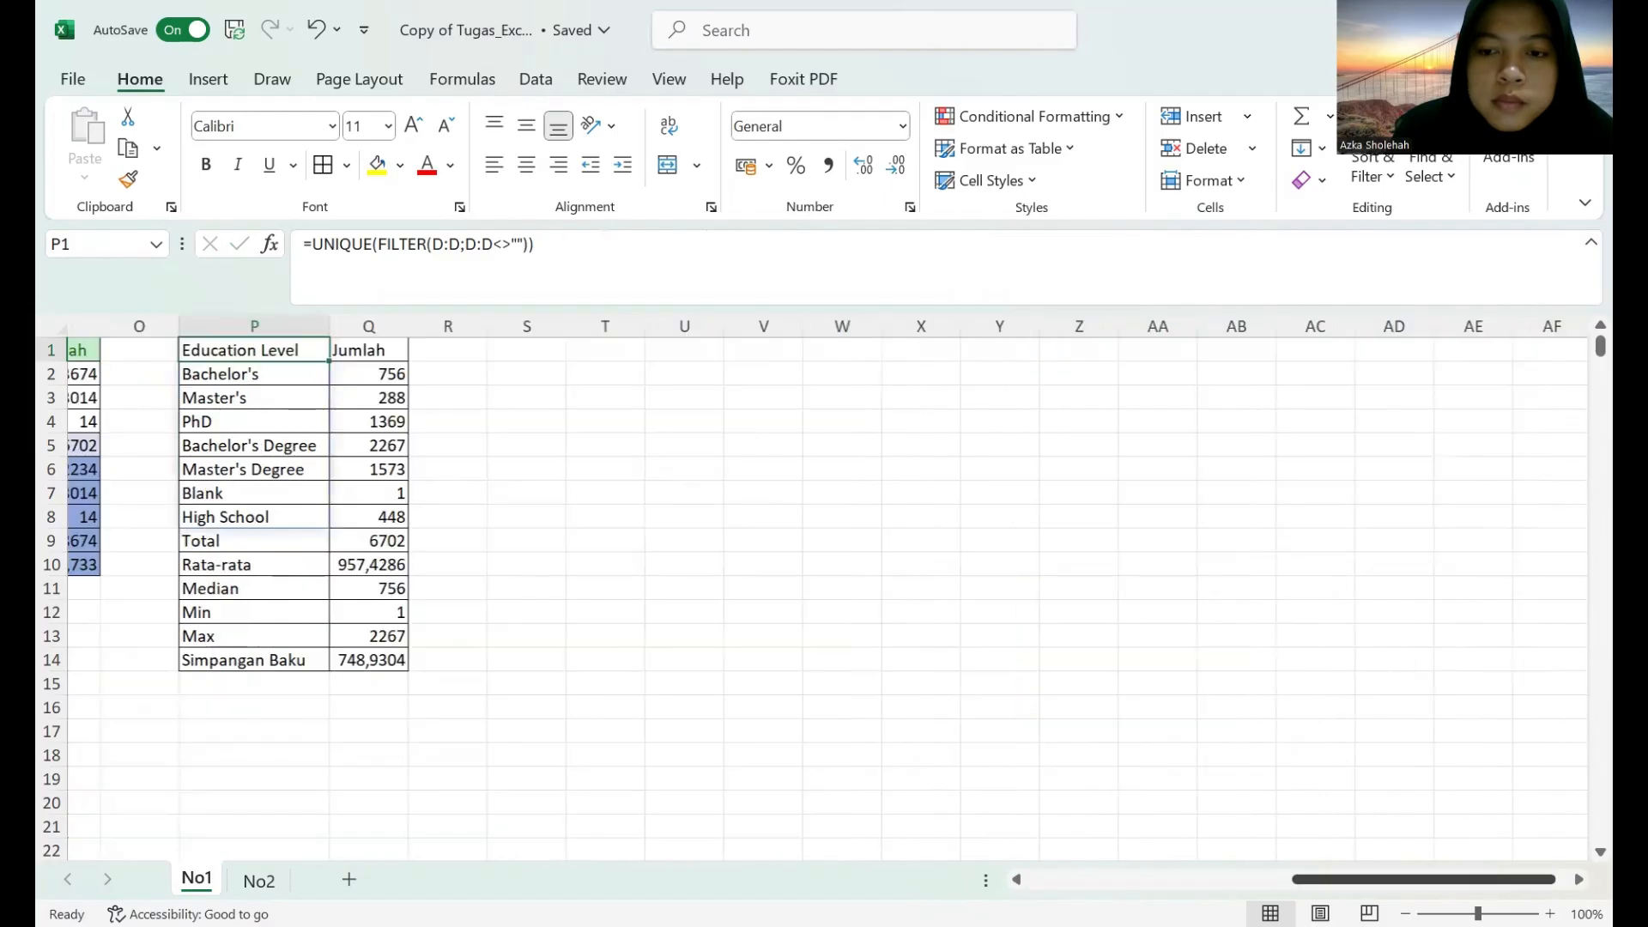
{"action": "left_click", "coordinate": [1017, 879]}
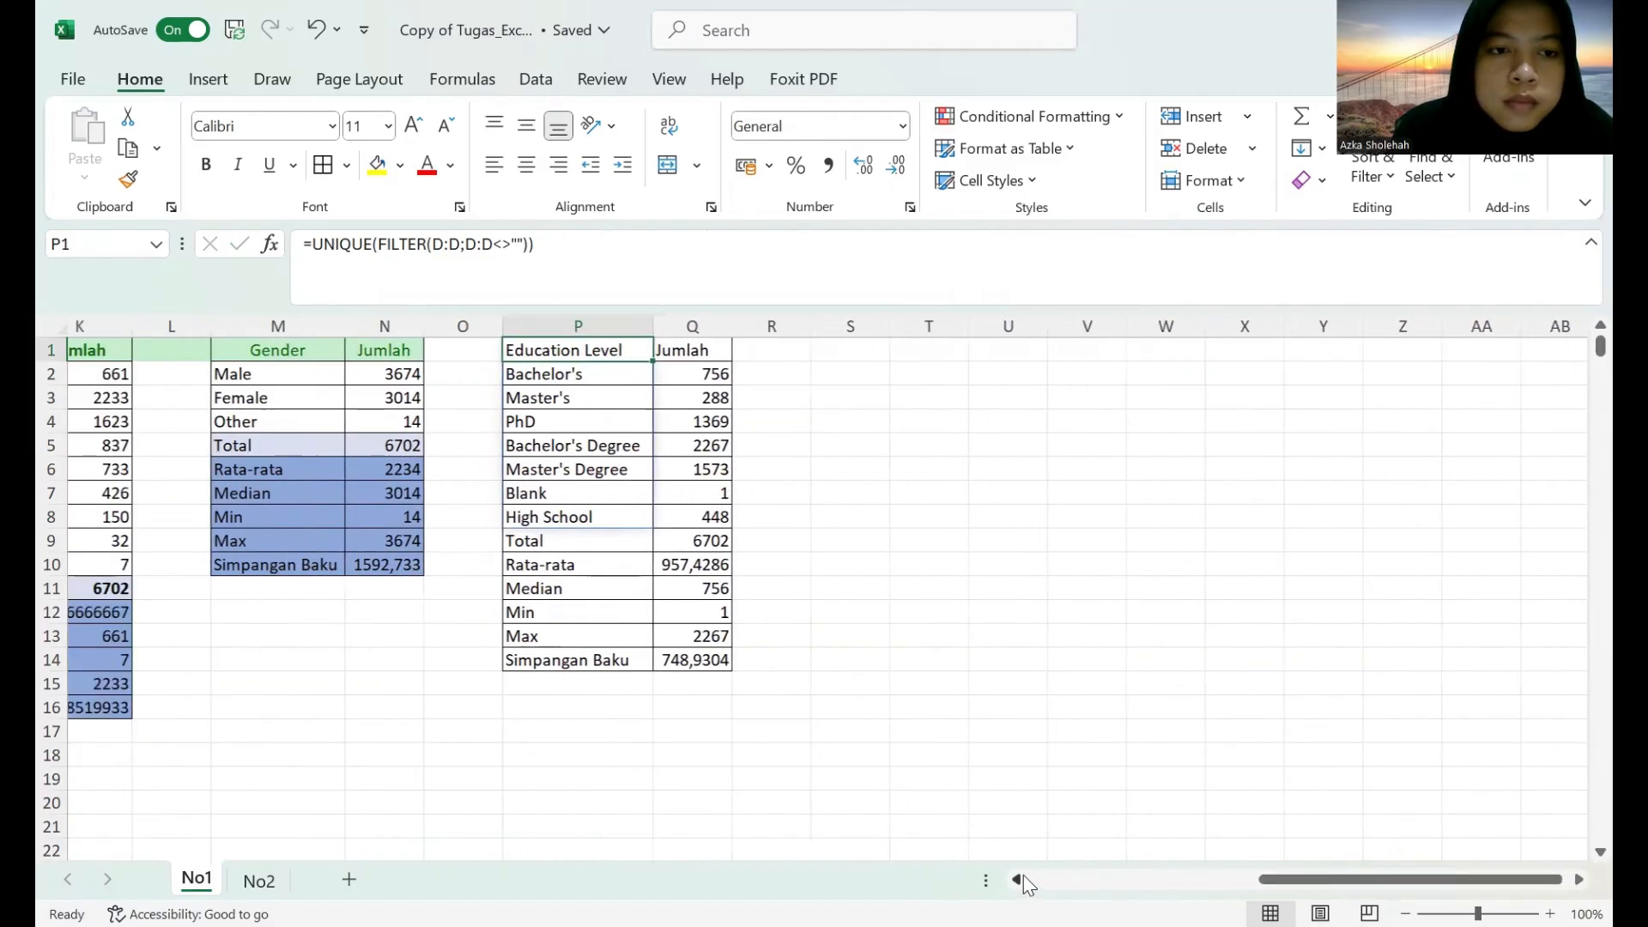
{"action": "left_click", "coordinate": [712, 353], "text": "shift"}
{"action": "left_click", "coordinate": [991, 181]}
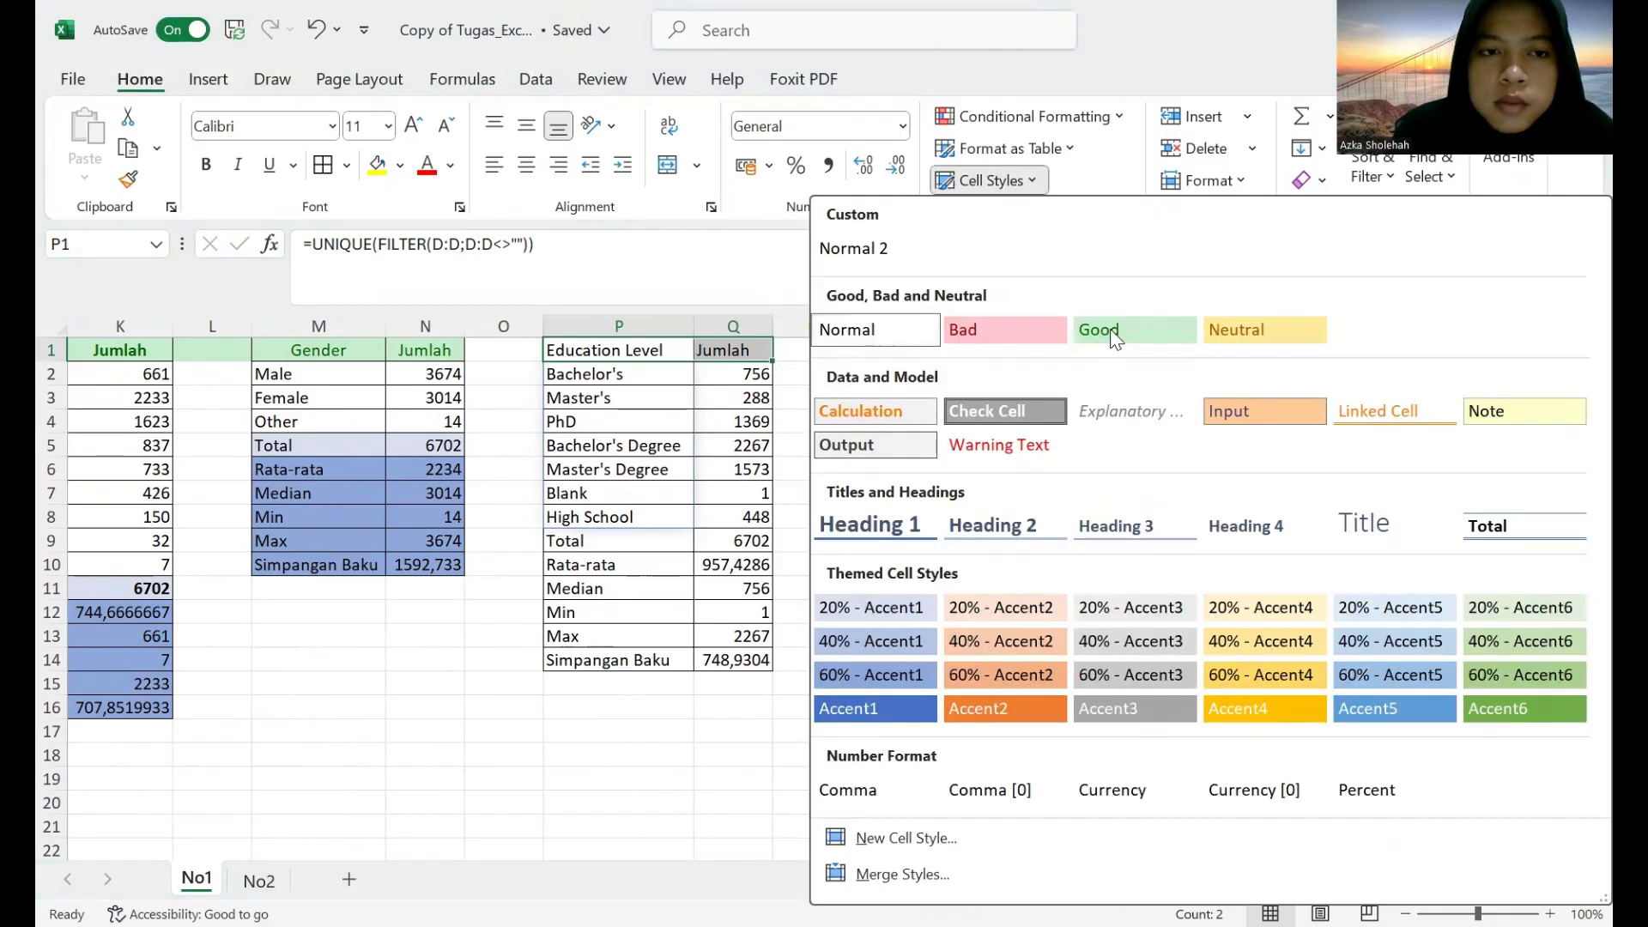
{"action": "left_click", "coordinate": [1111, 333]}
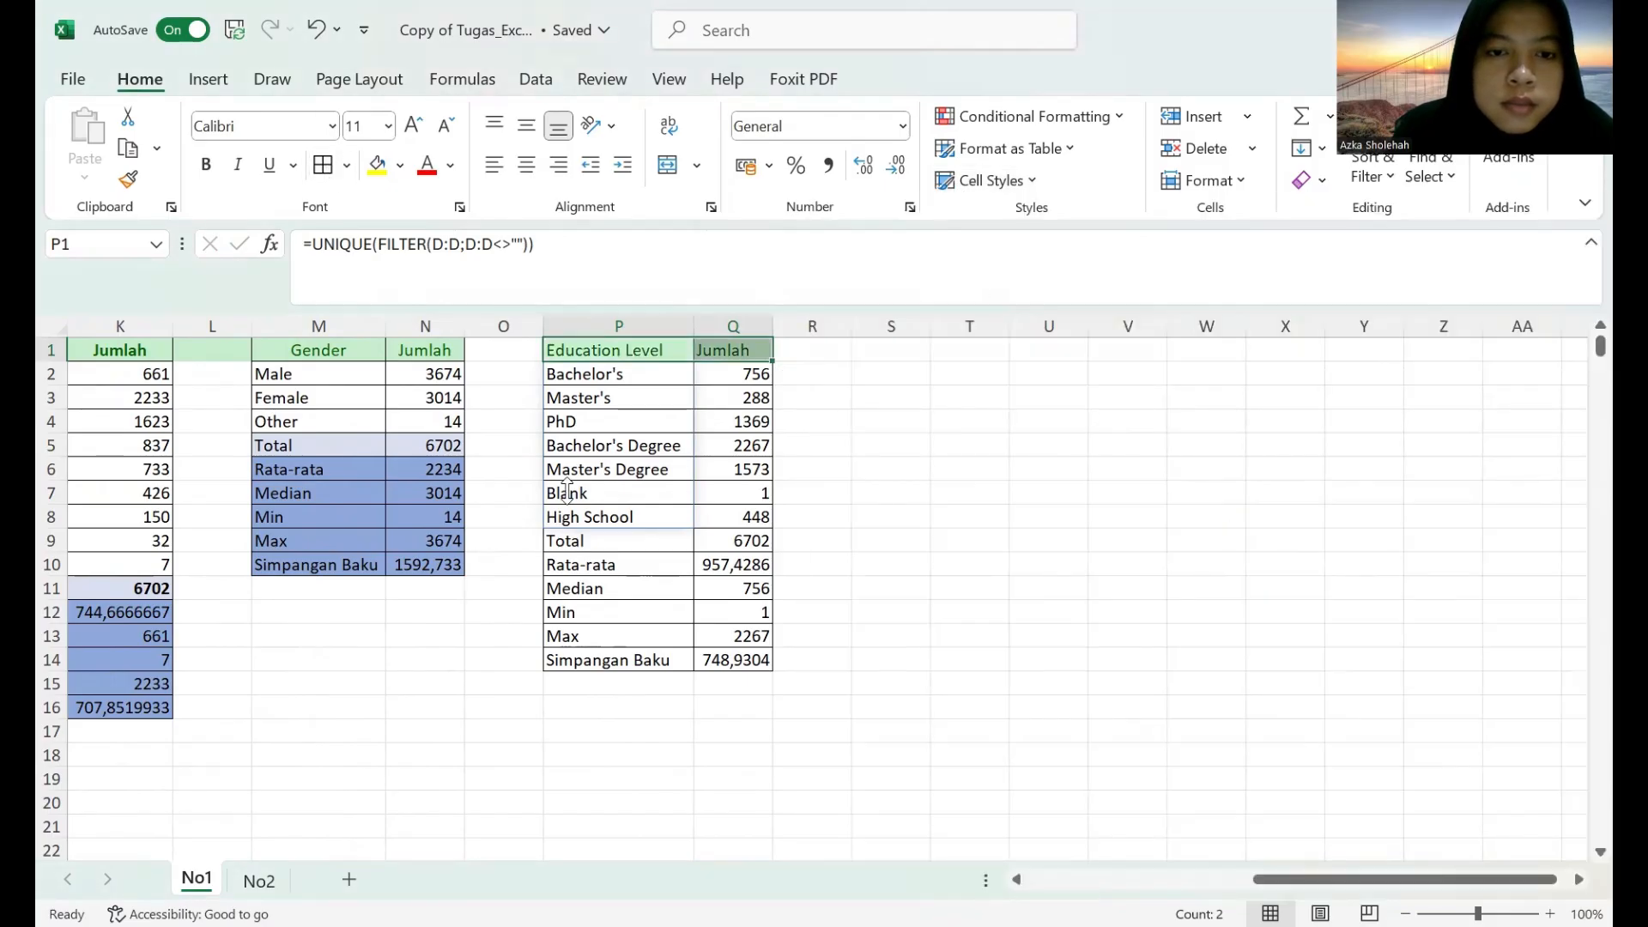
Apply the 60% - Accent1 cell style to the statistics rows P10:Q14 and 20% - Accent1 to the Total row P9:Q9.
{"action": "left_click_drag", "start_coordinate": [600, 566], "coordinate": [720, 659]}
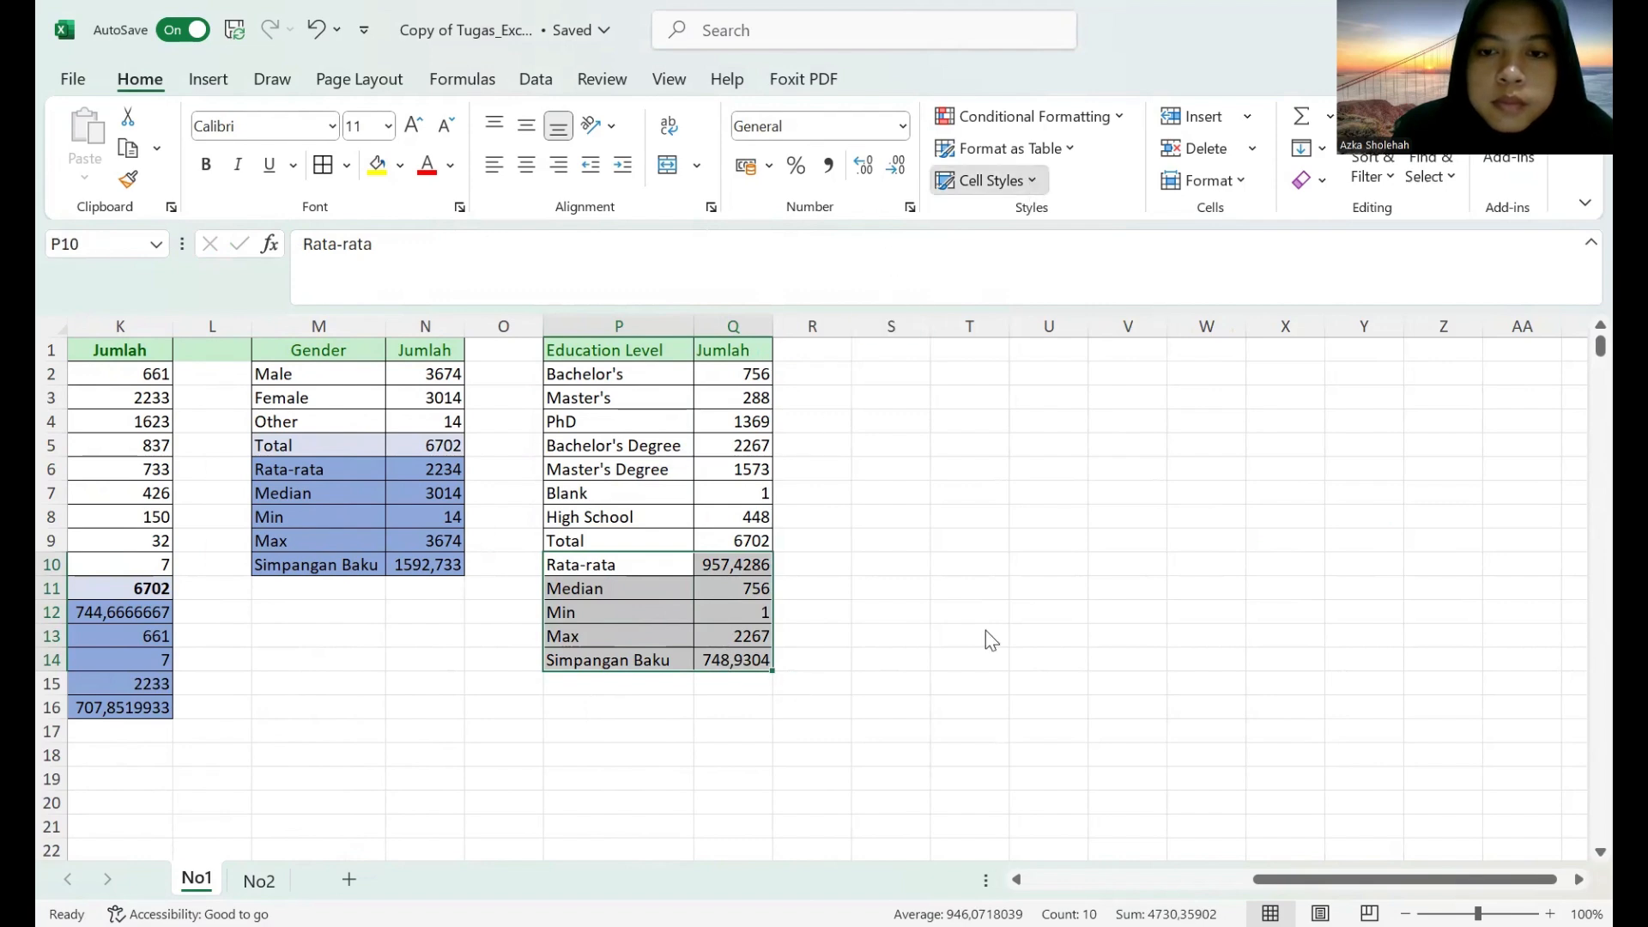
{"action": "left_click", "coordinate": [991, 180]}
{"action": "left_click", "coordinate": [884, 675]}
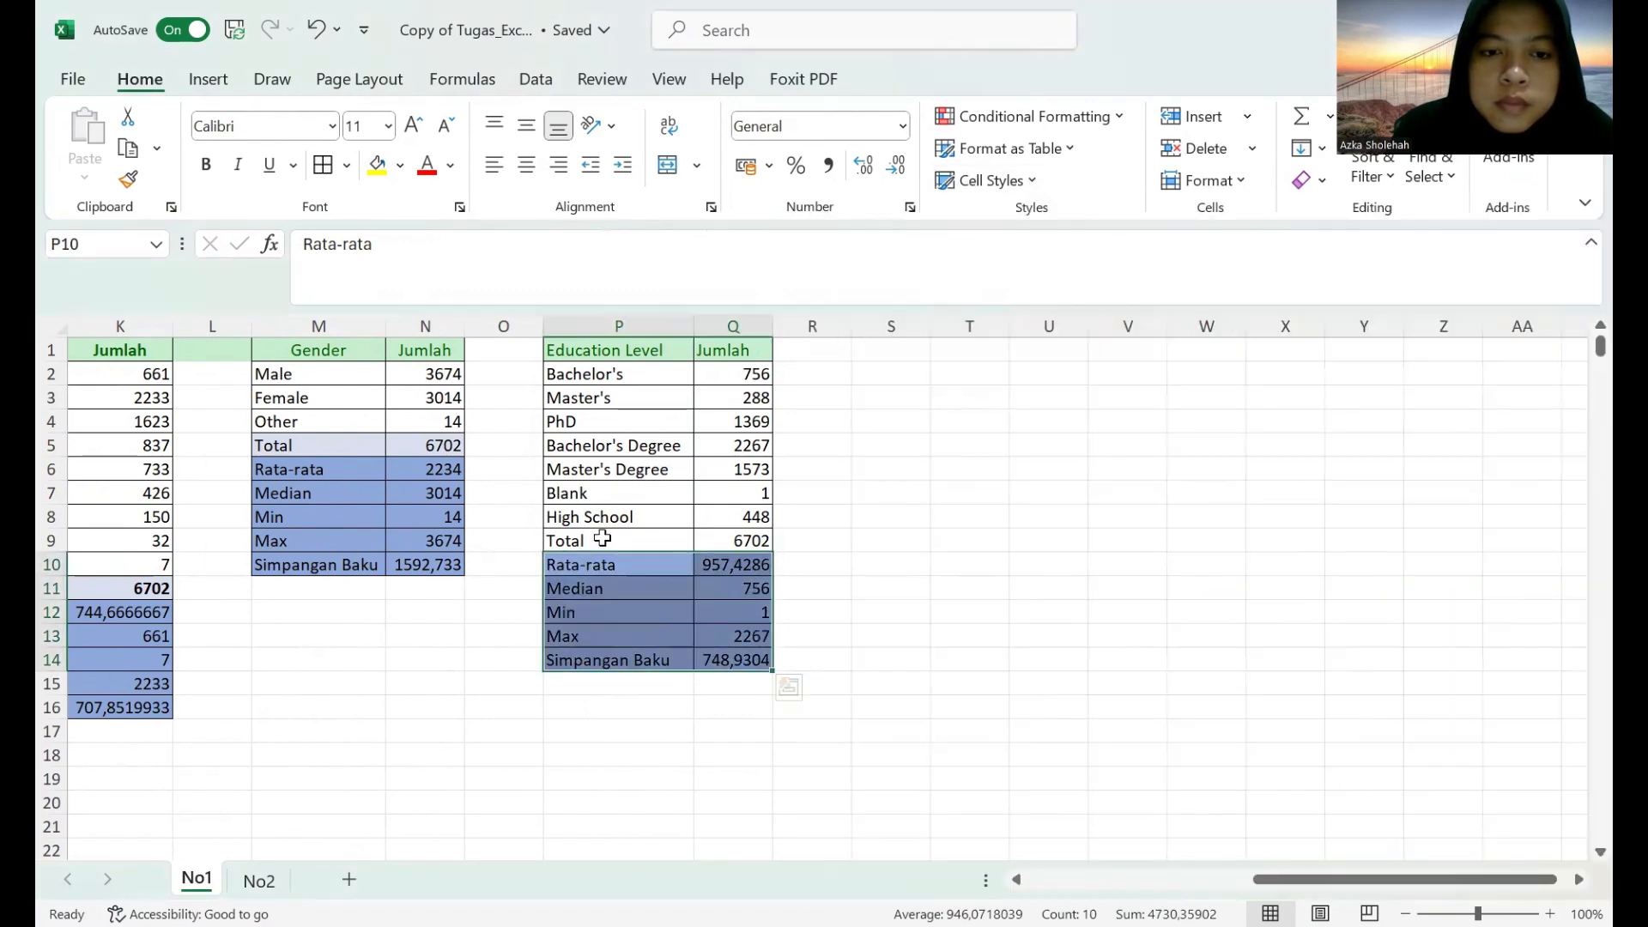
{"action": "left_click_drag", "start_coordinate": [603, 538], "coordinate": [729, 539]}
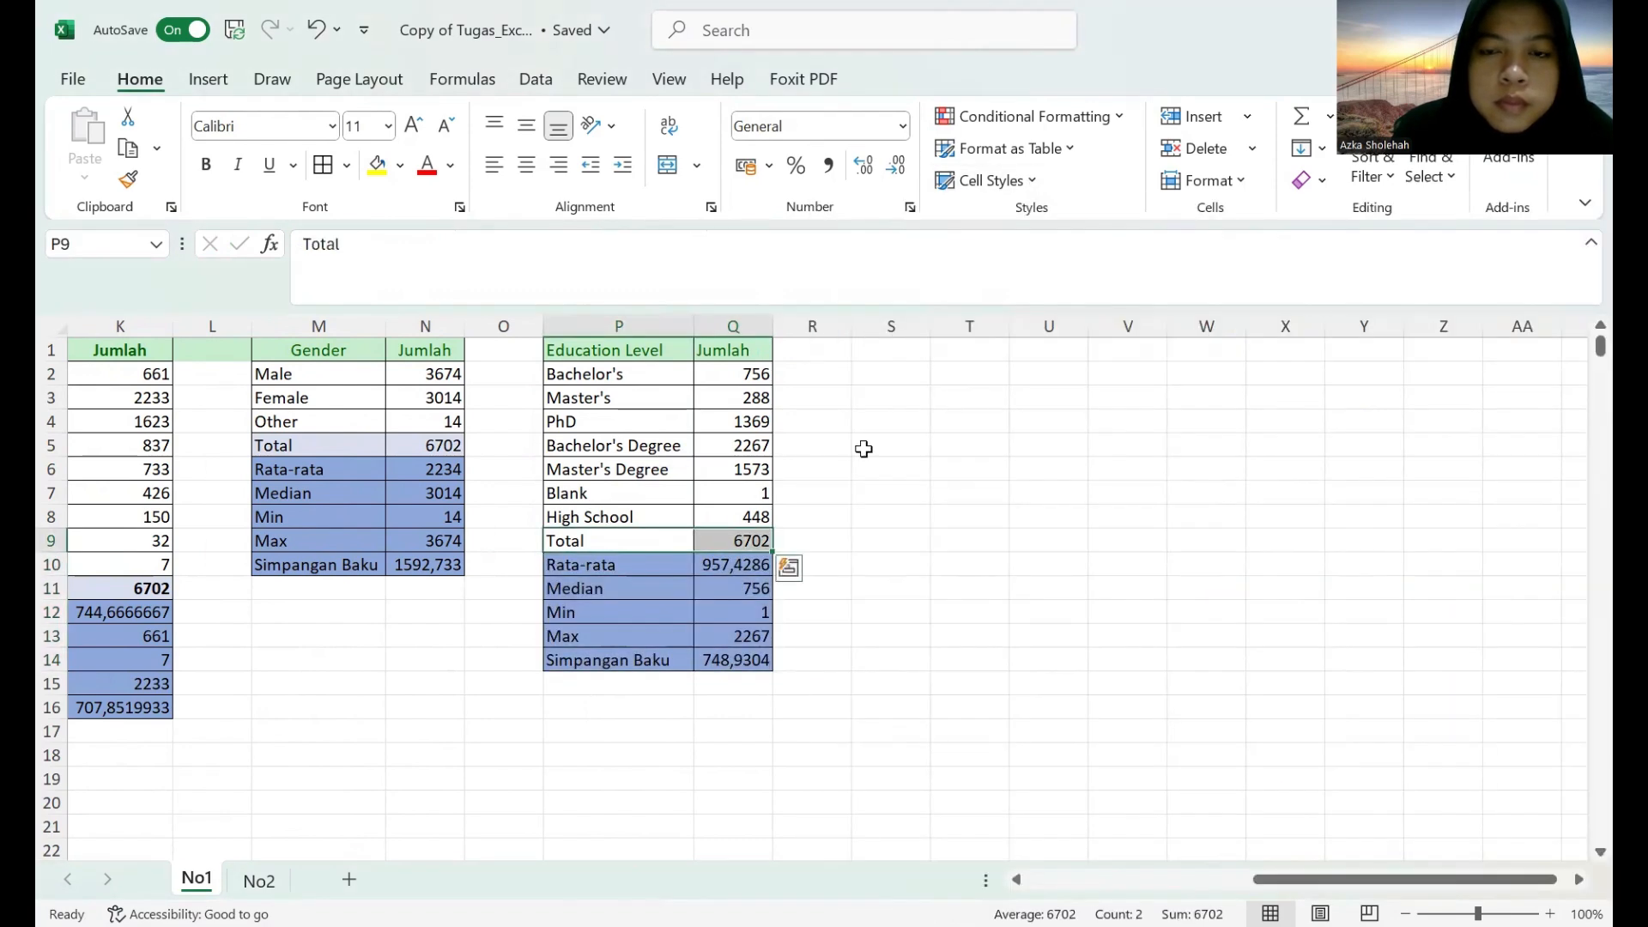
{"action": "left_click", "coordinate": [989, 181]}
{"action": "left_click", "coordinate": [901, 615]}
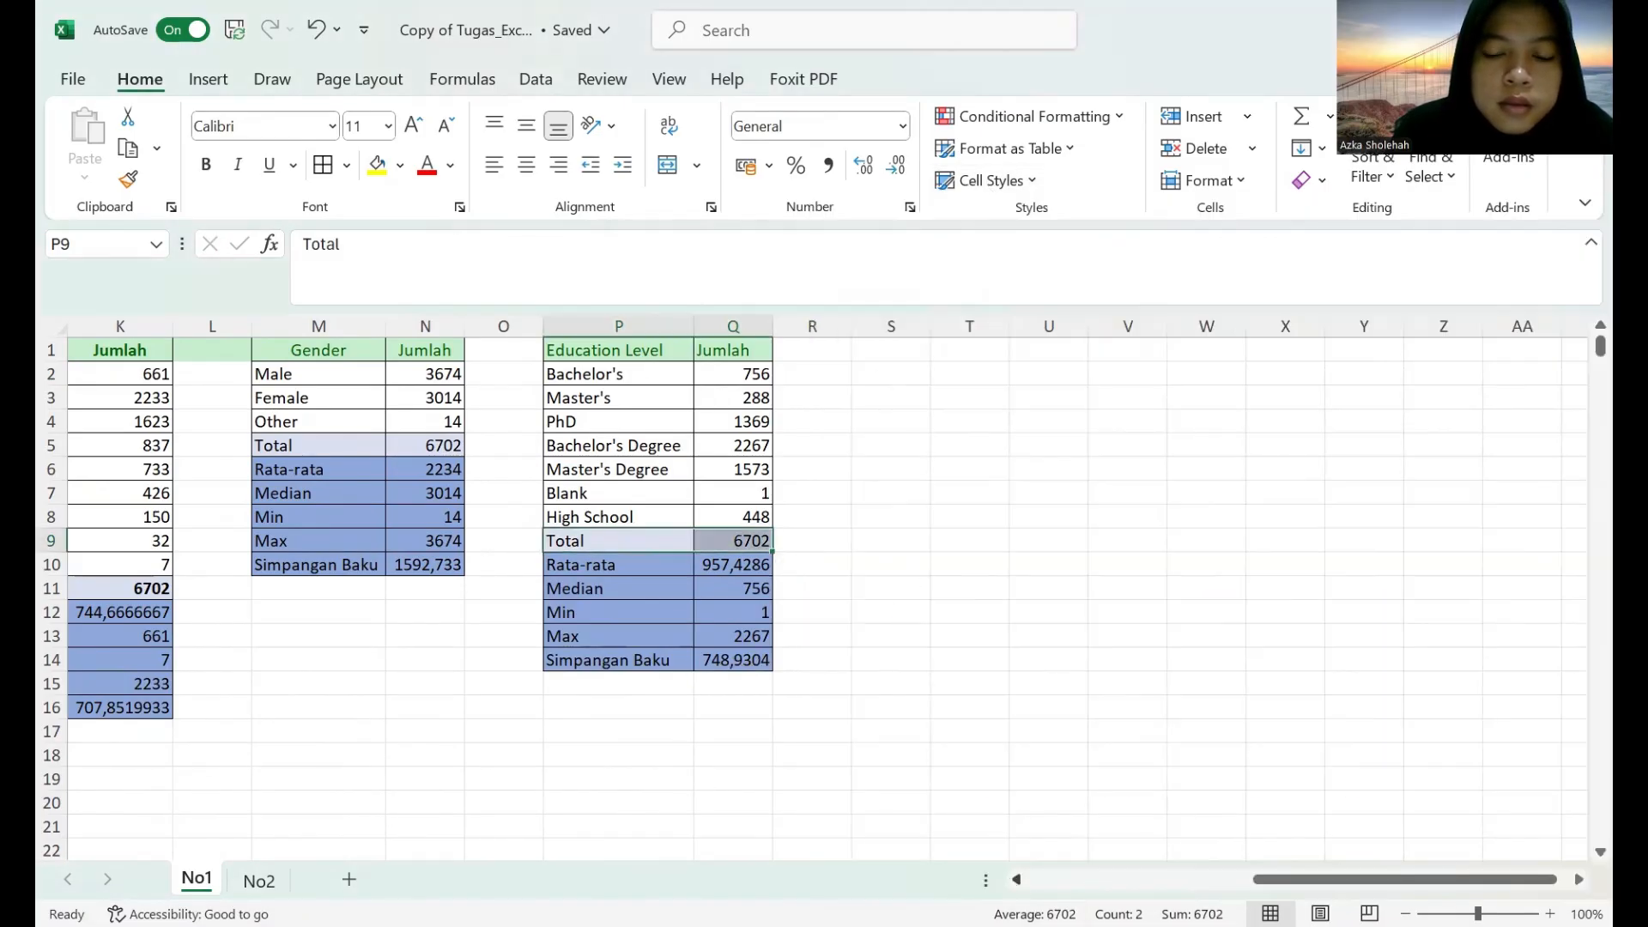
Start a formula in S1 that nests FILTER inside UNIQUE, up to =unique(filter(.
{"action": "scroll", "coordinate": [824, 600], "scroll_direction": "left", "scroll_amount": 2}
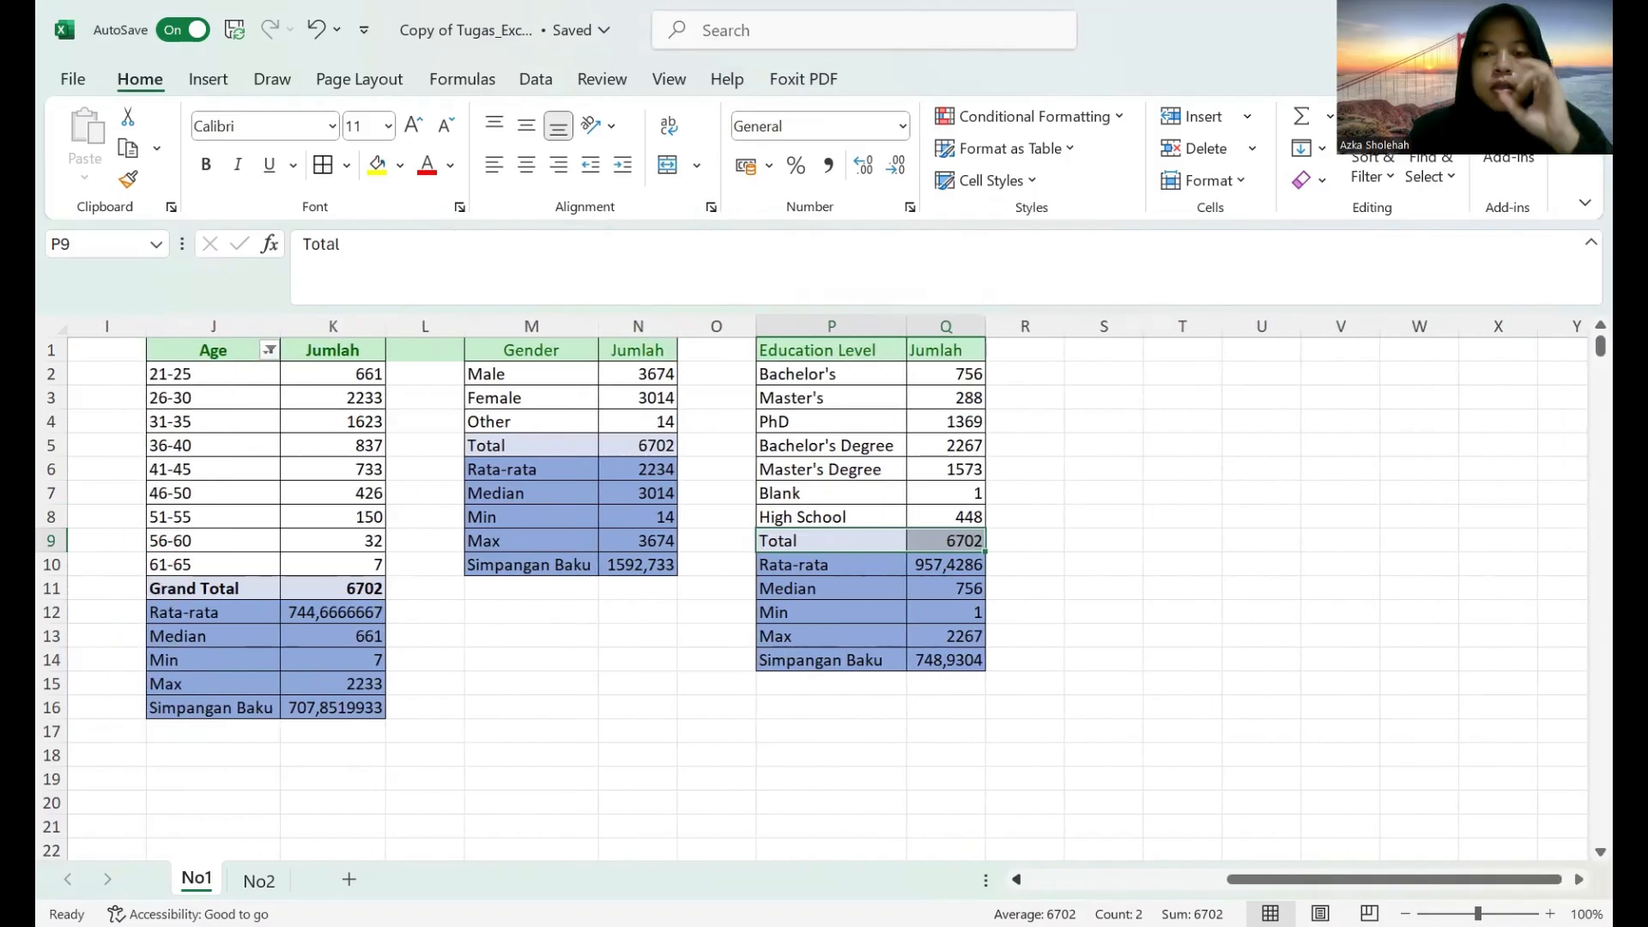
{"action": "left_click", "coordinate": [1107, 354]}
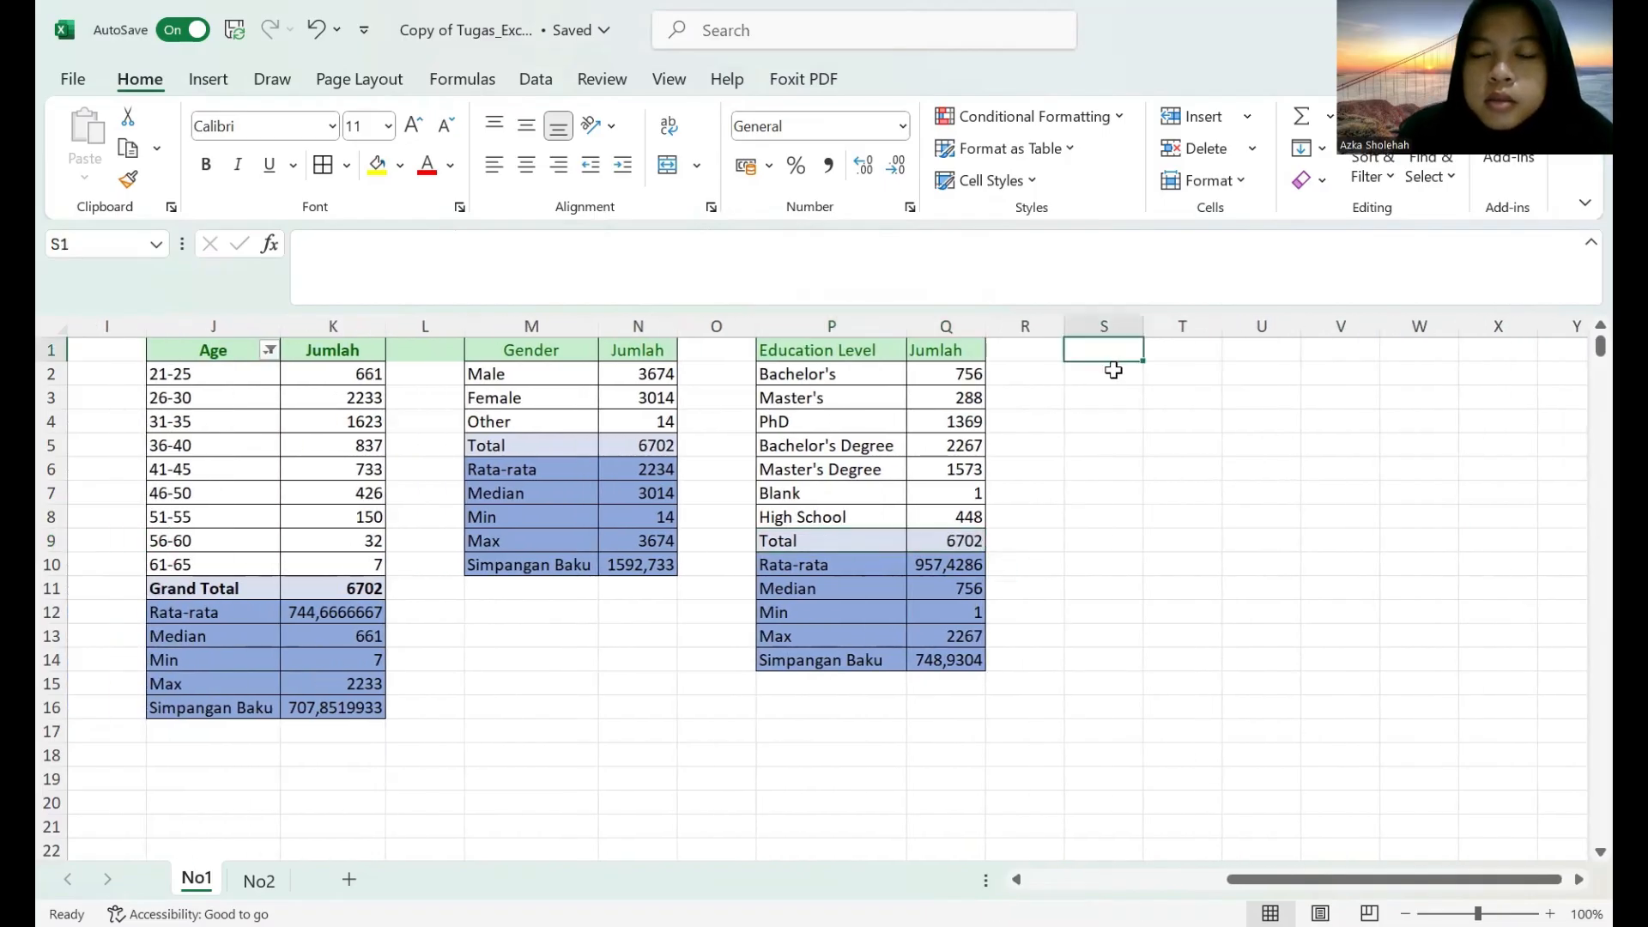
{"action": "type", "text": "="}
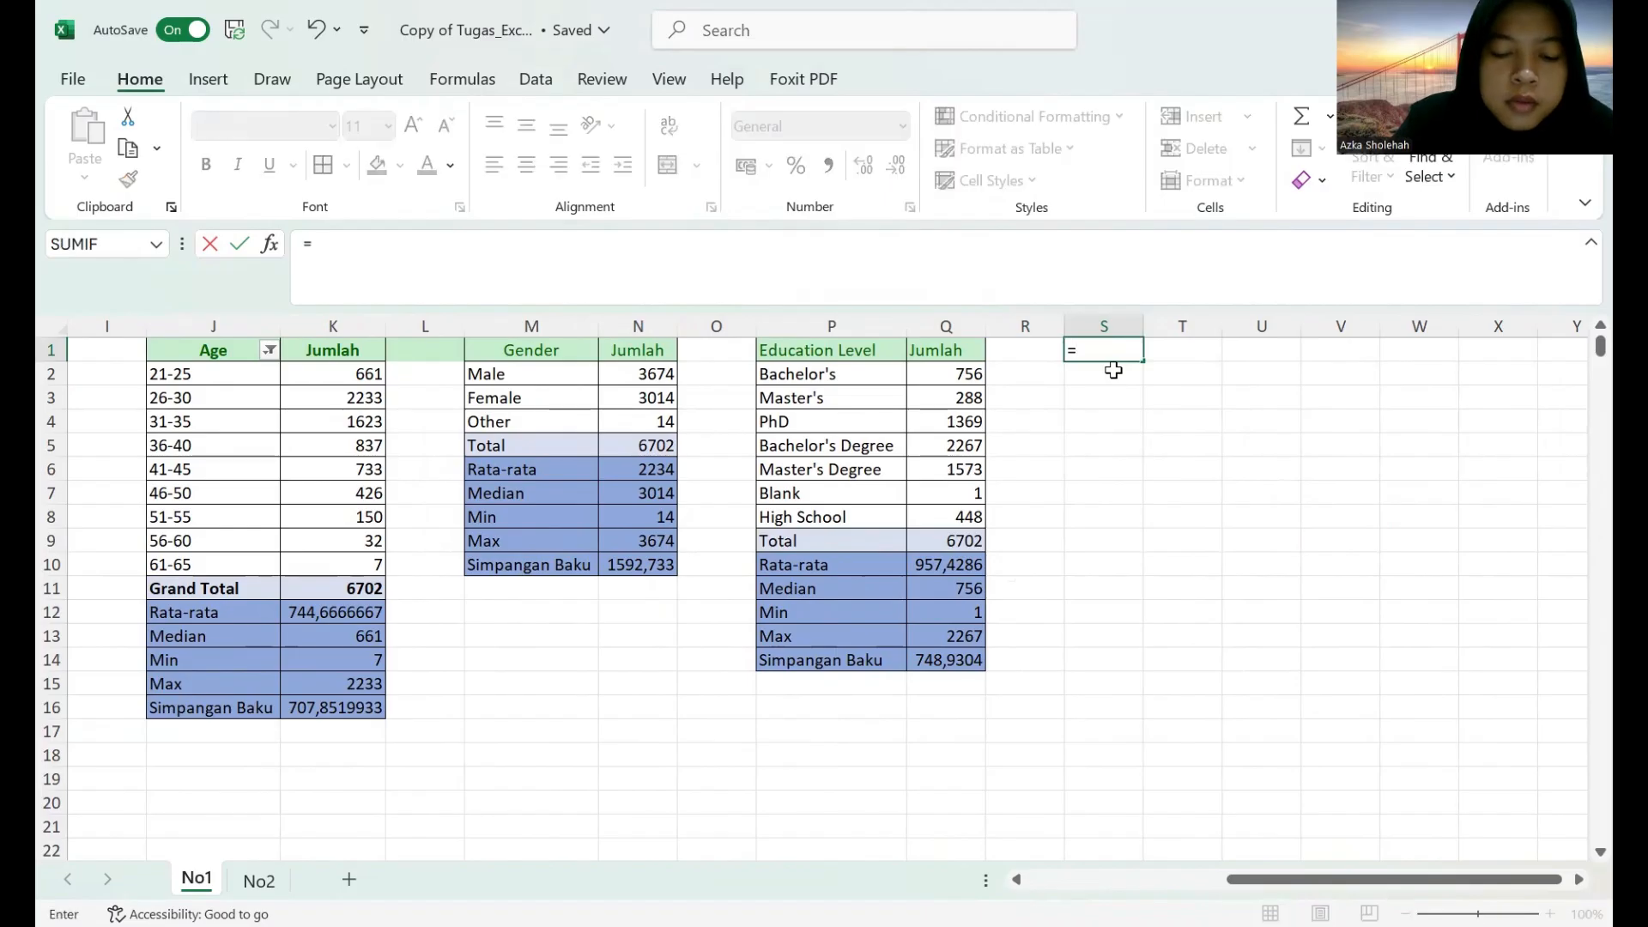
{"action": "type", "text": "unique"}
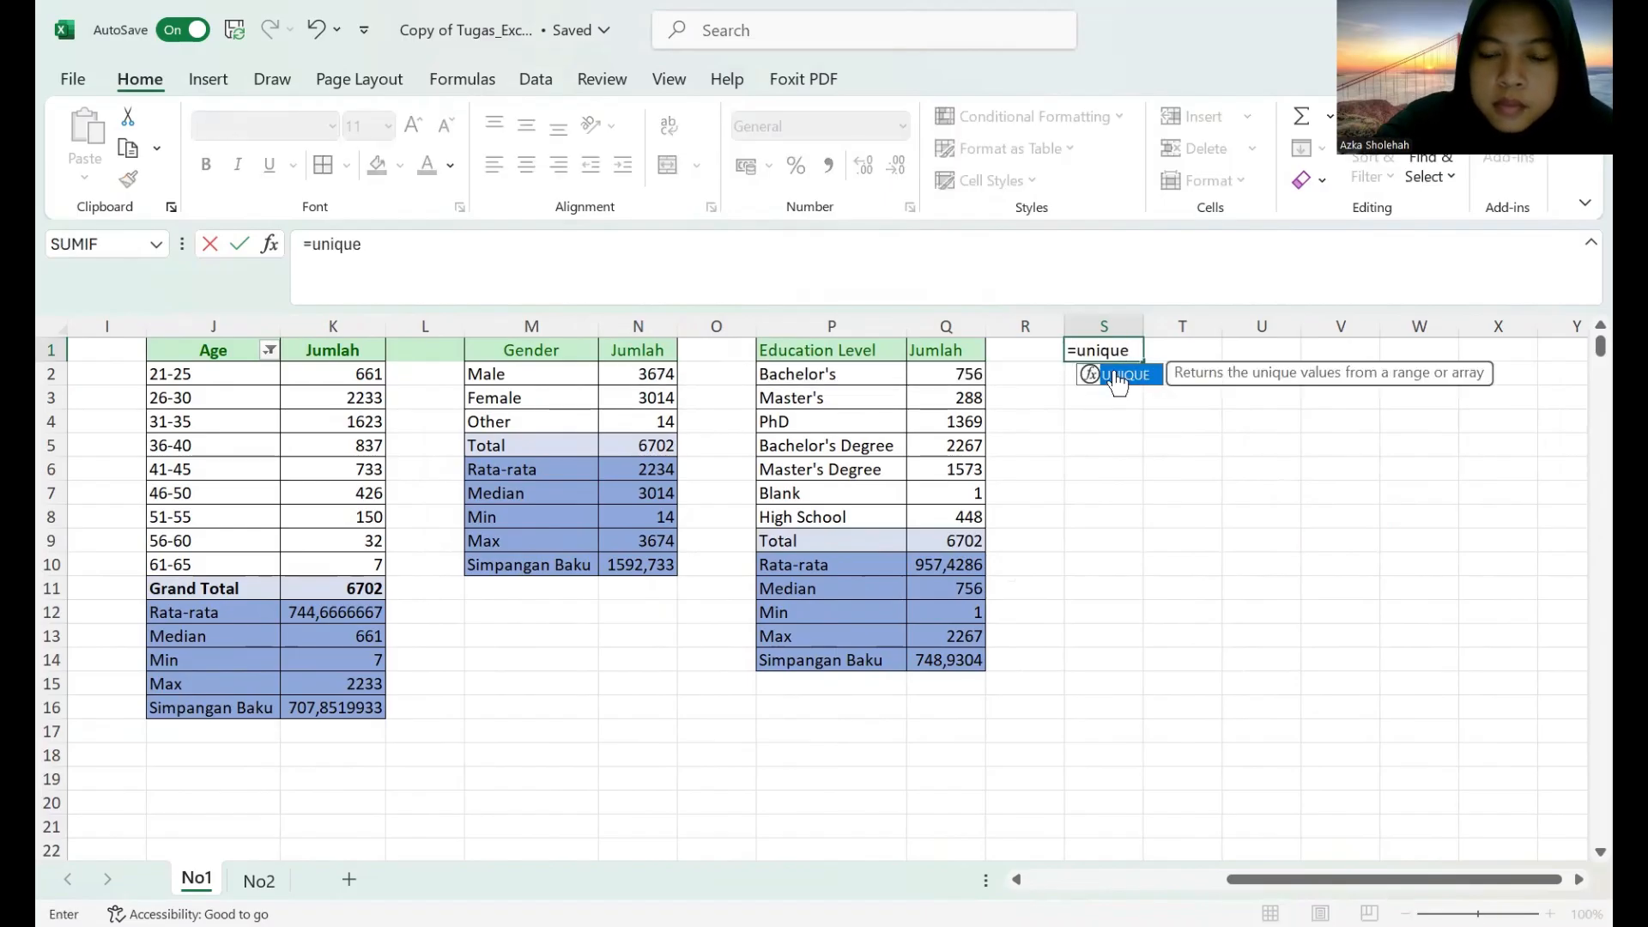
{"action": "type", "text": "(f"}
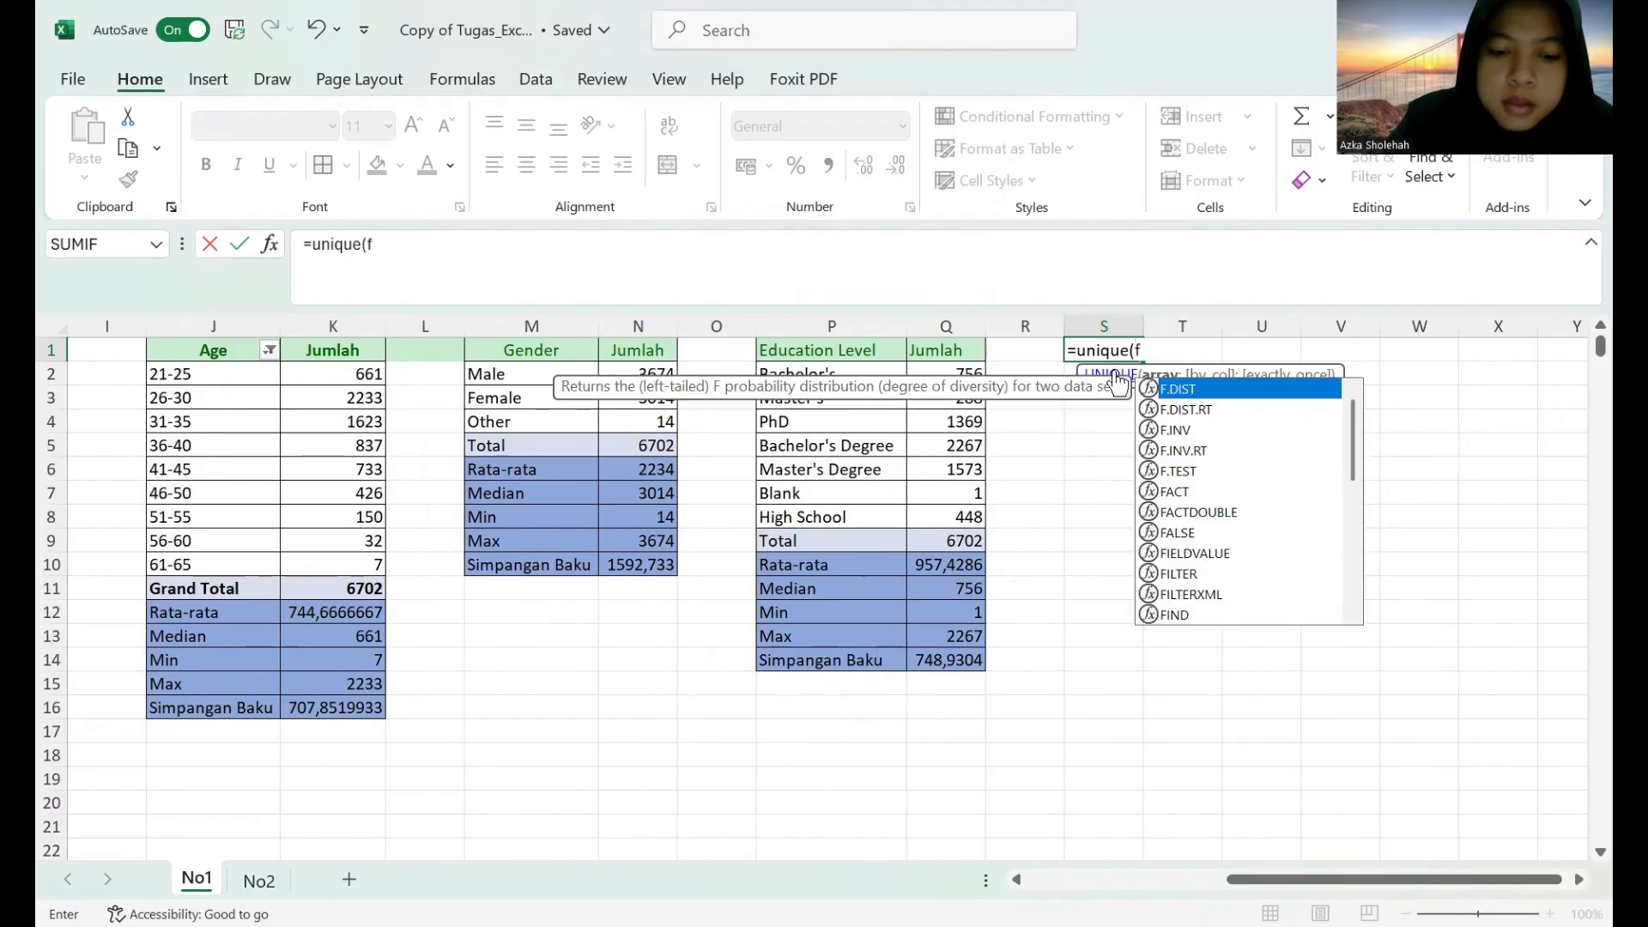
{"action": "type", "text": "ilter"}
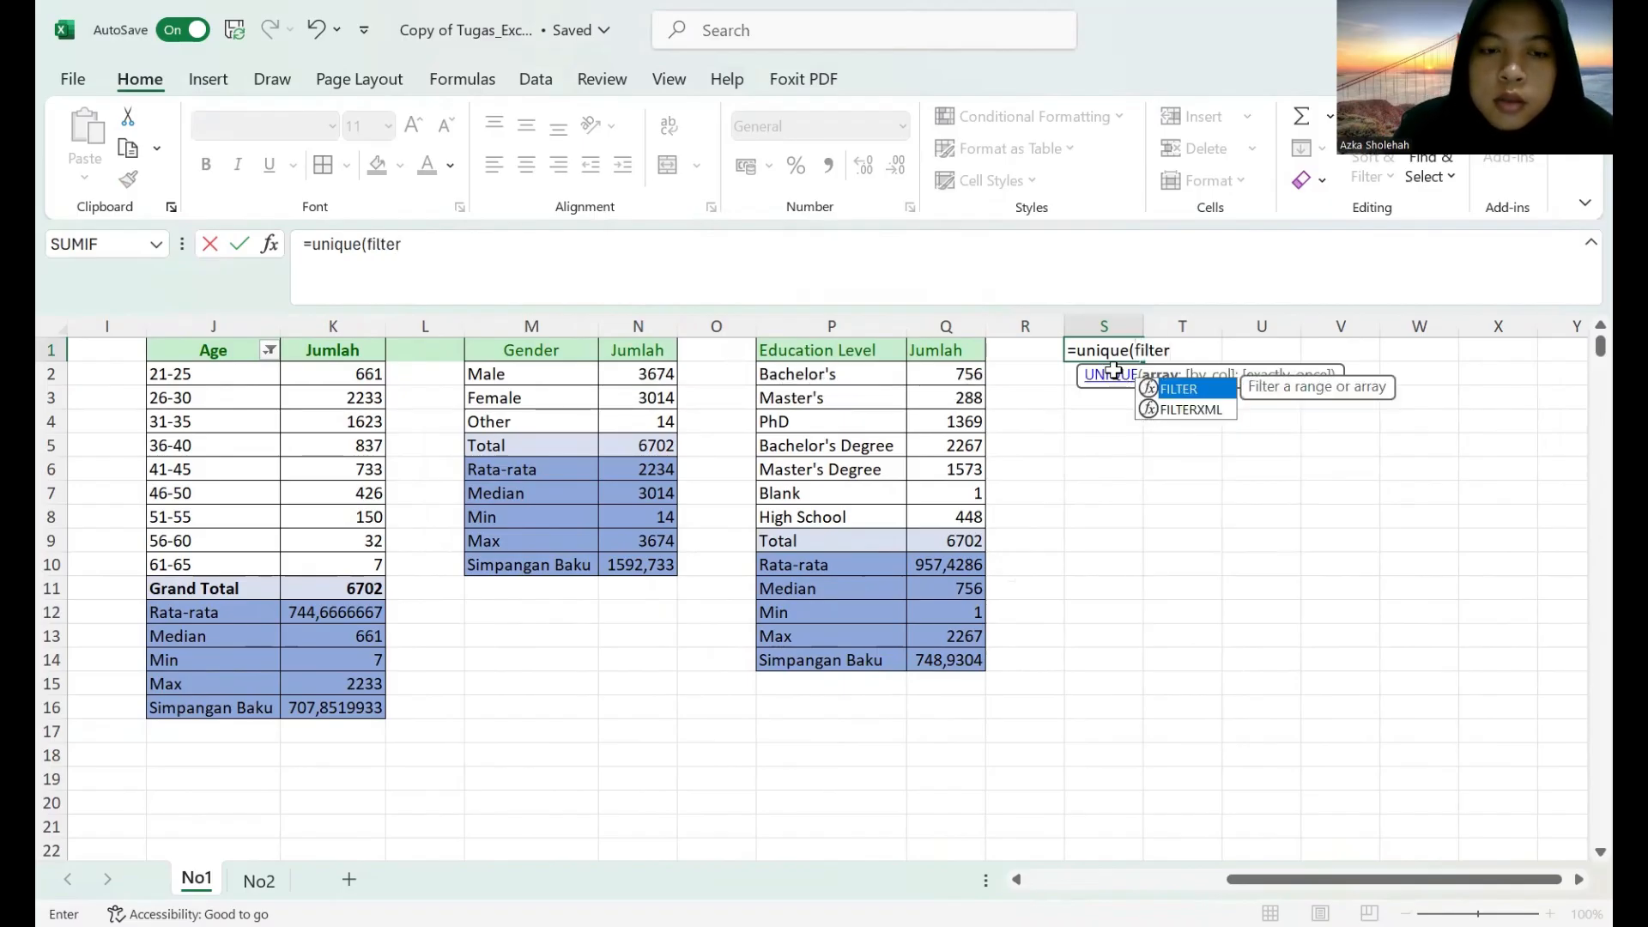
{"action": "type", "text": "("}
Reference the whole Job Title column E:E as the FILTER array in the S1 formula.
{"action": "left_click", "coordinate": [1016, 879]}
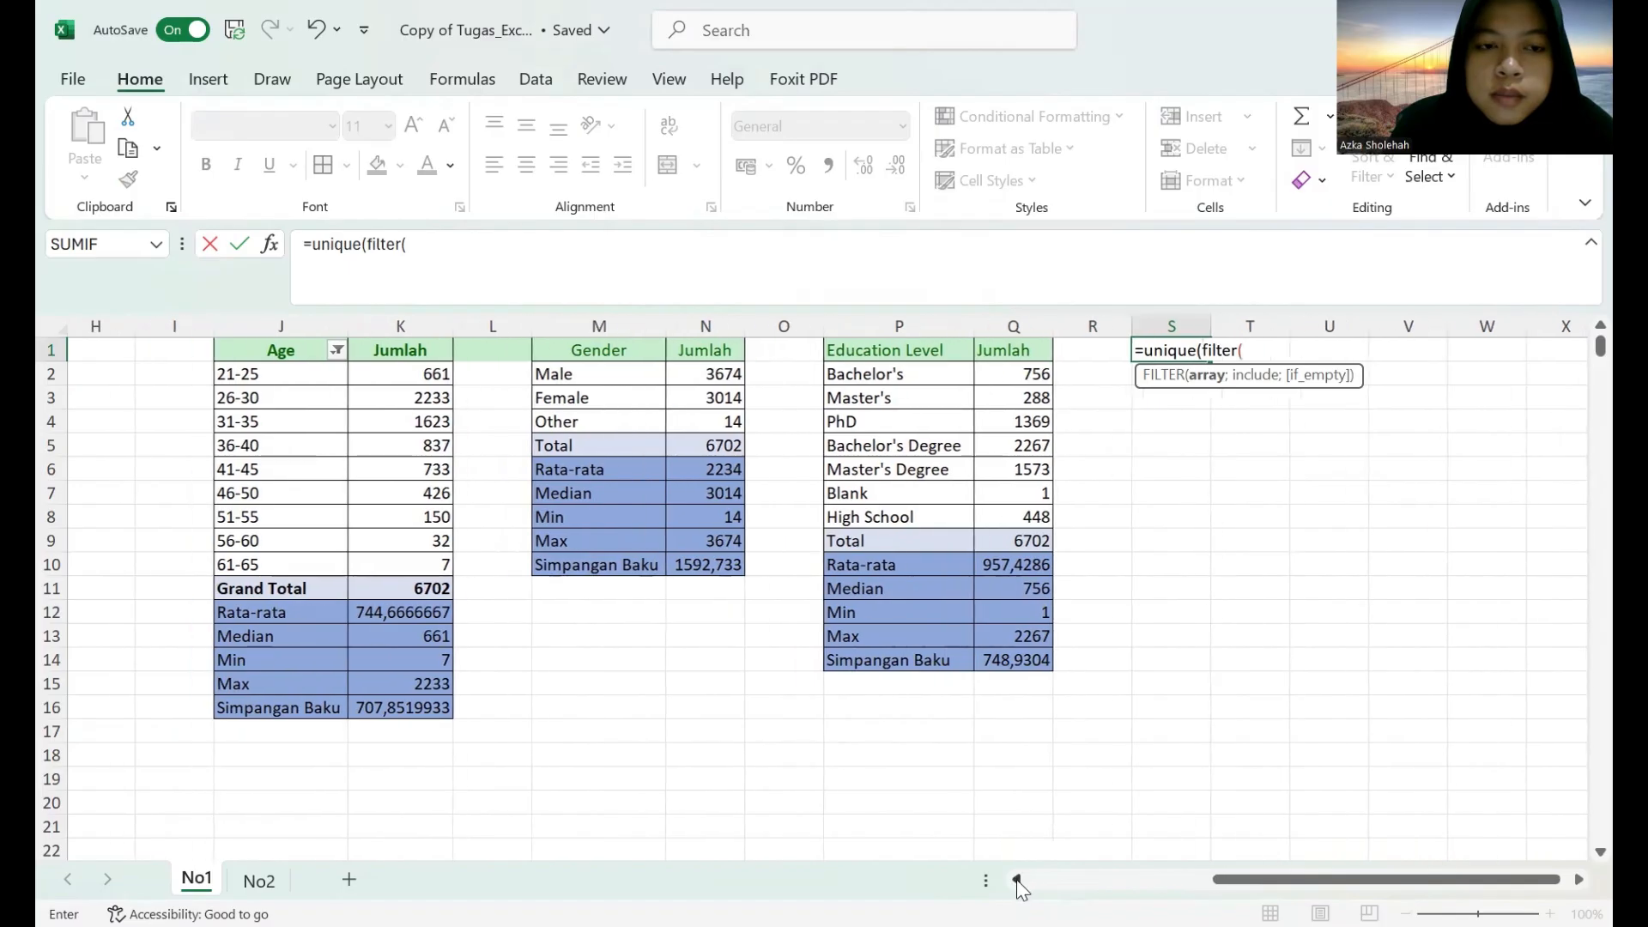
{"action": "left_click", "coordinate": [1016, 879]}
{"action": "left_click", "coordinate": [1017, 879]}
{"action": "left_click", "coordinate": [1016, 879]}
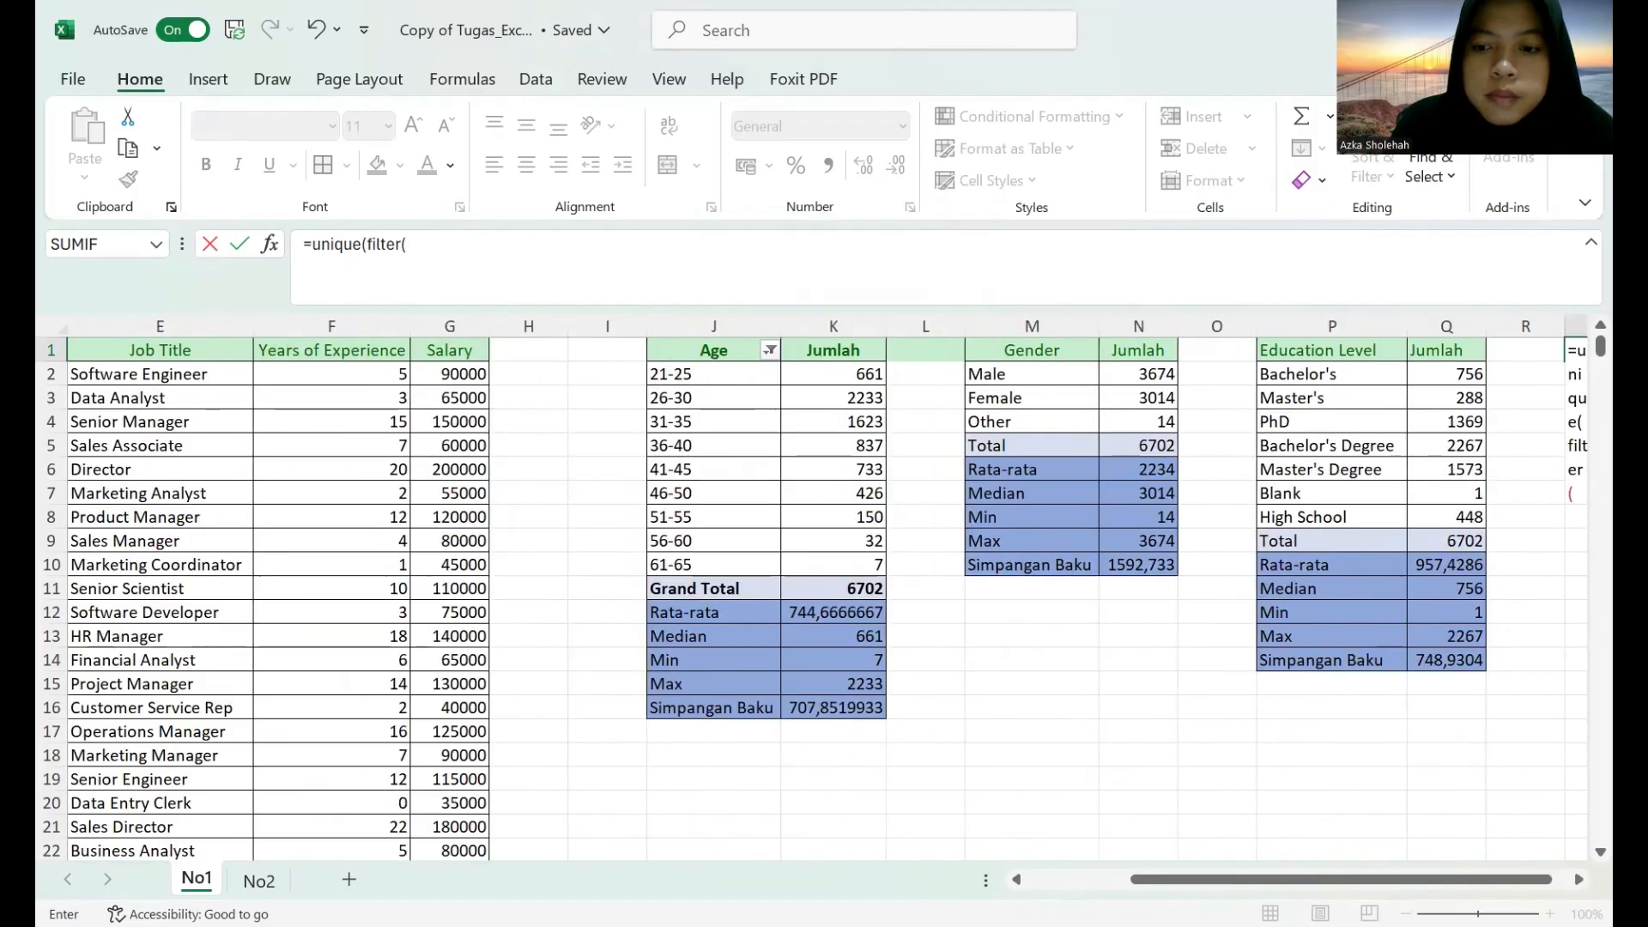
{"action": "left_click", "coordinate": [1417, 782]}
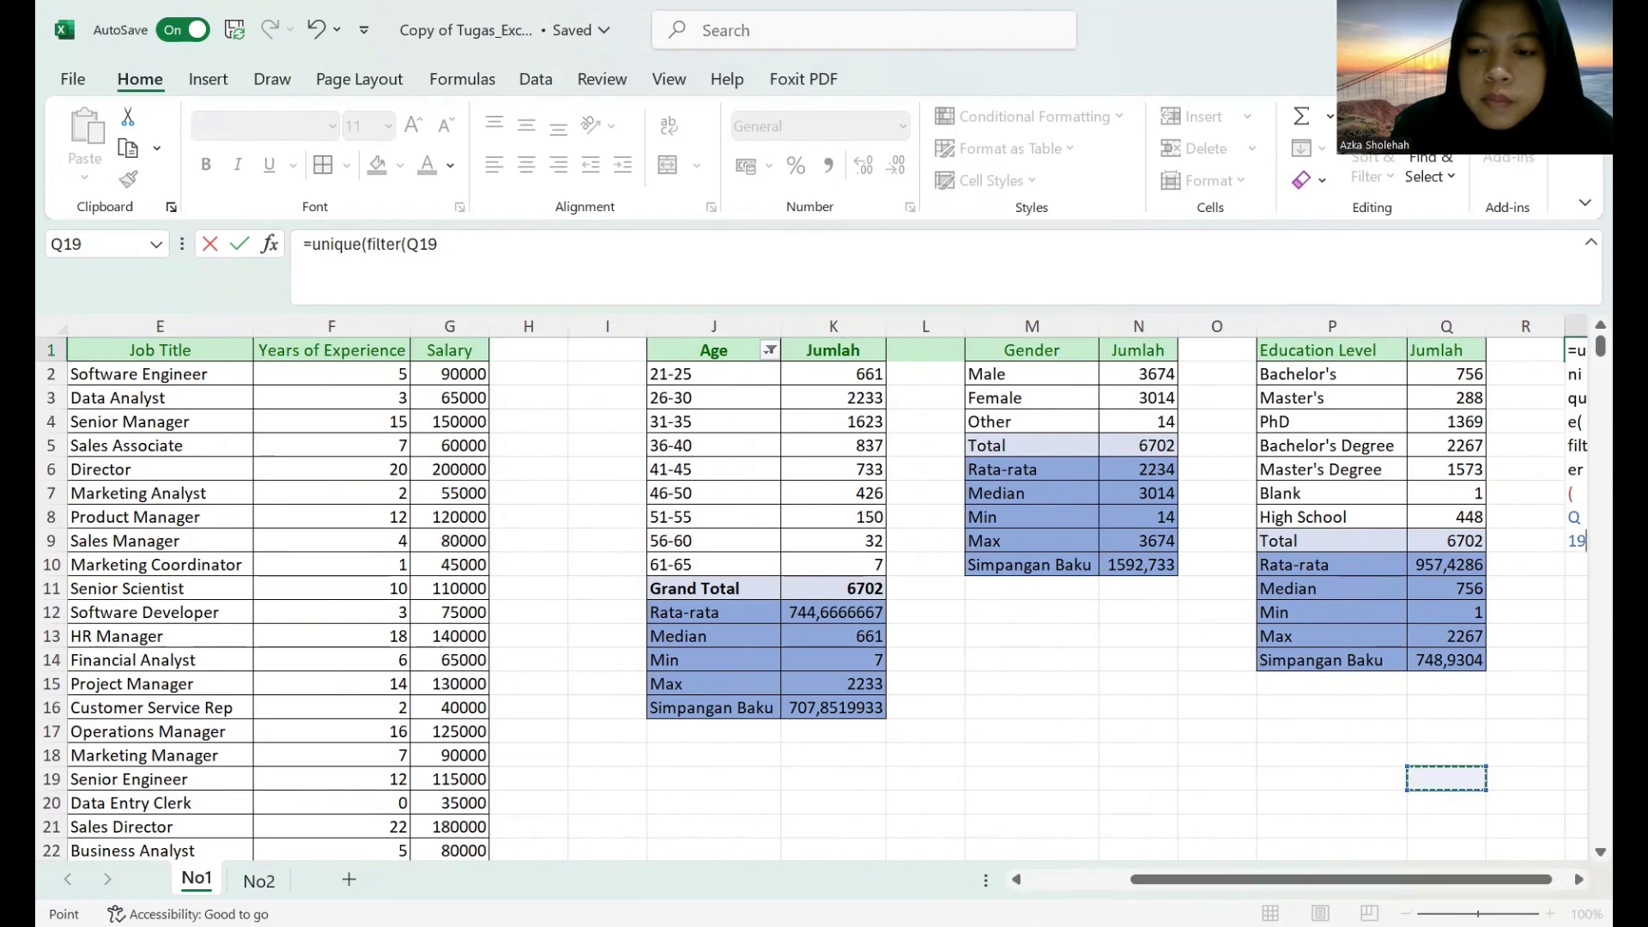
{"action": "scroll", "coordinate": [1350, 533], "scroll_direction": "right", "scroll_amount": 2}
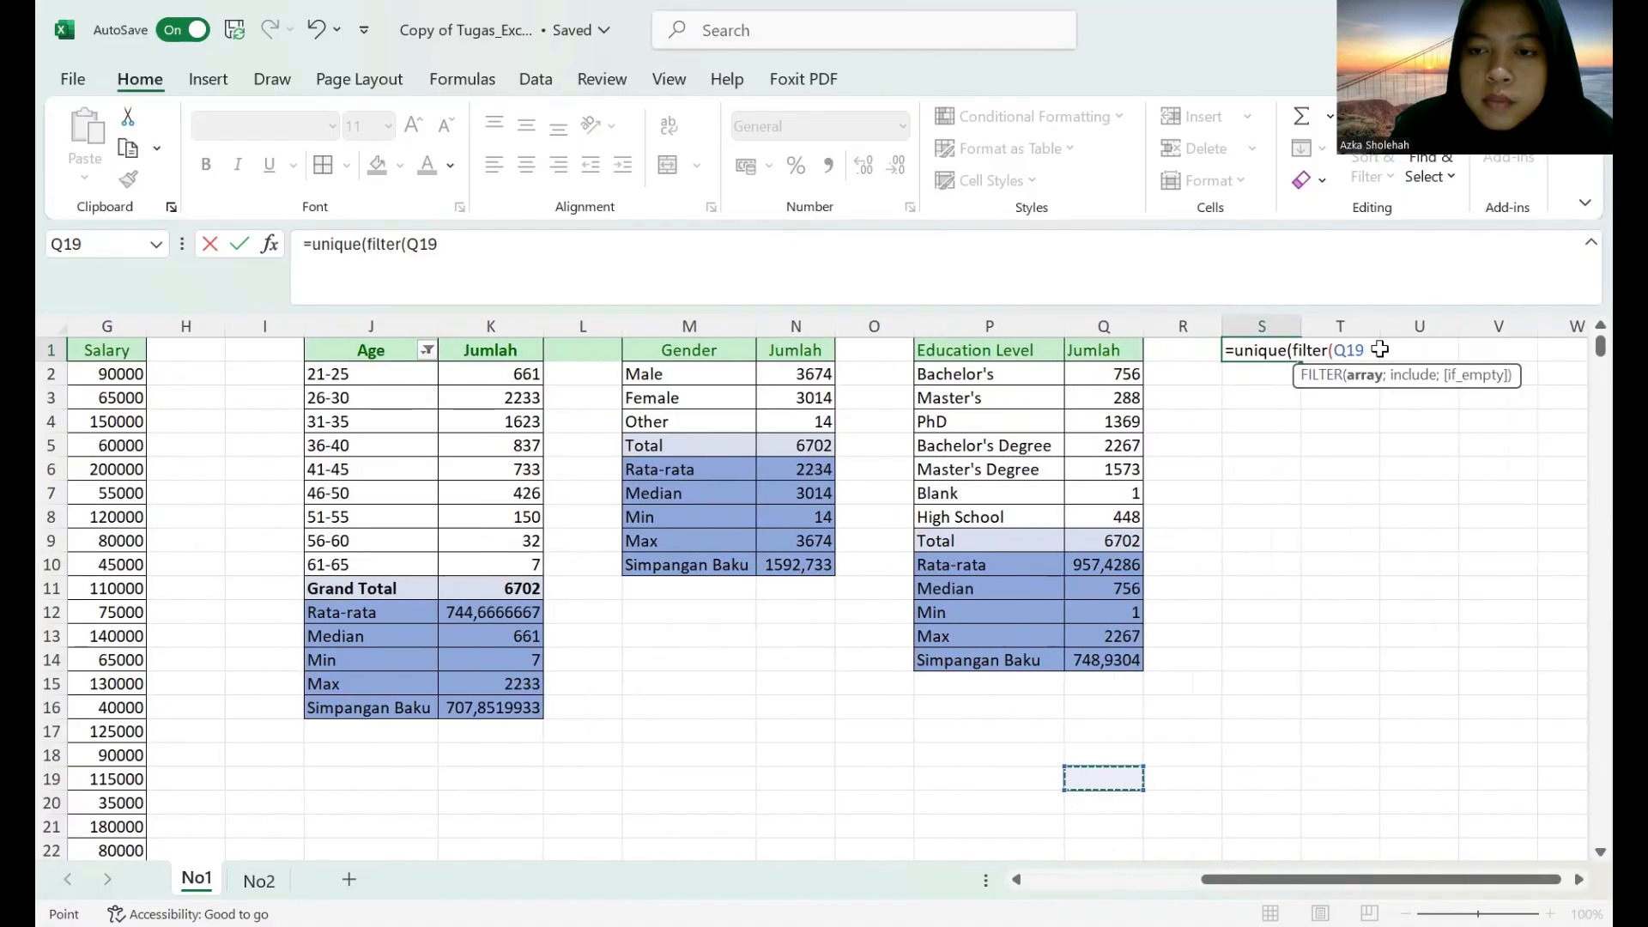
{"action": "left_click", "coordinate": [1379, 349]}
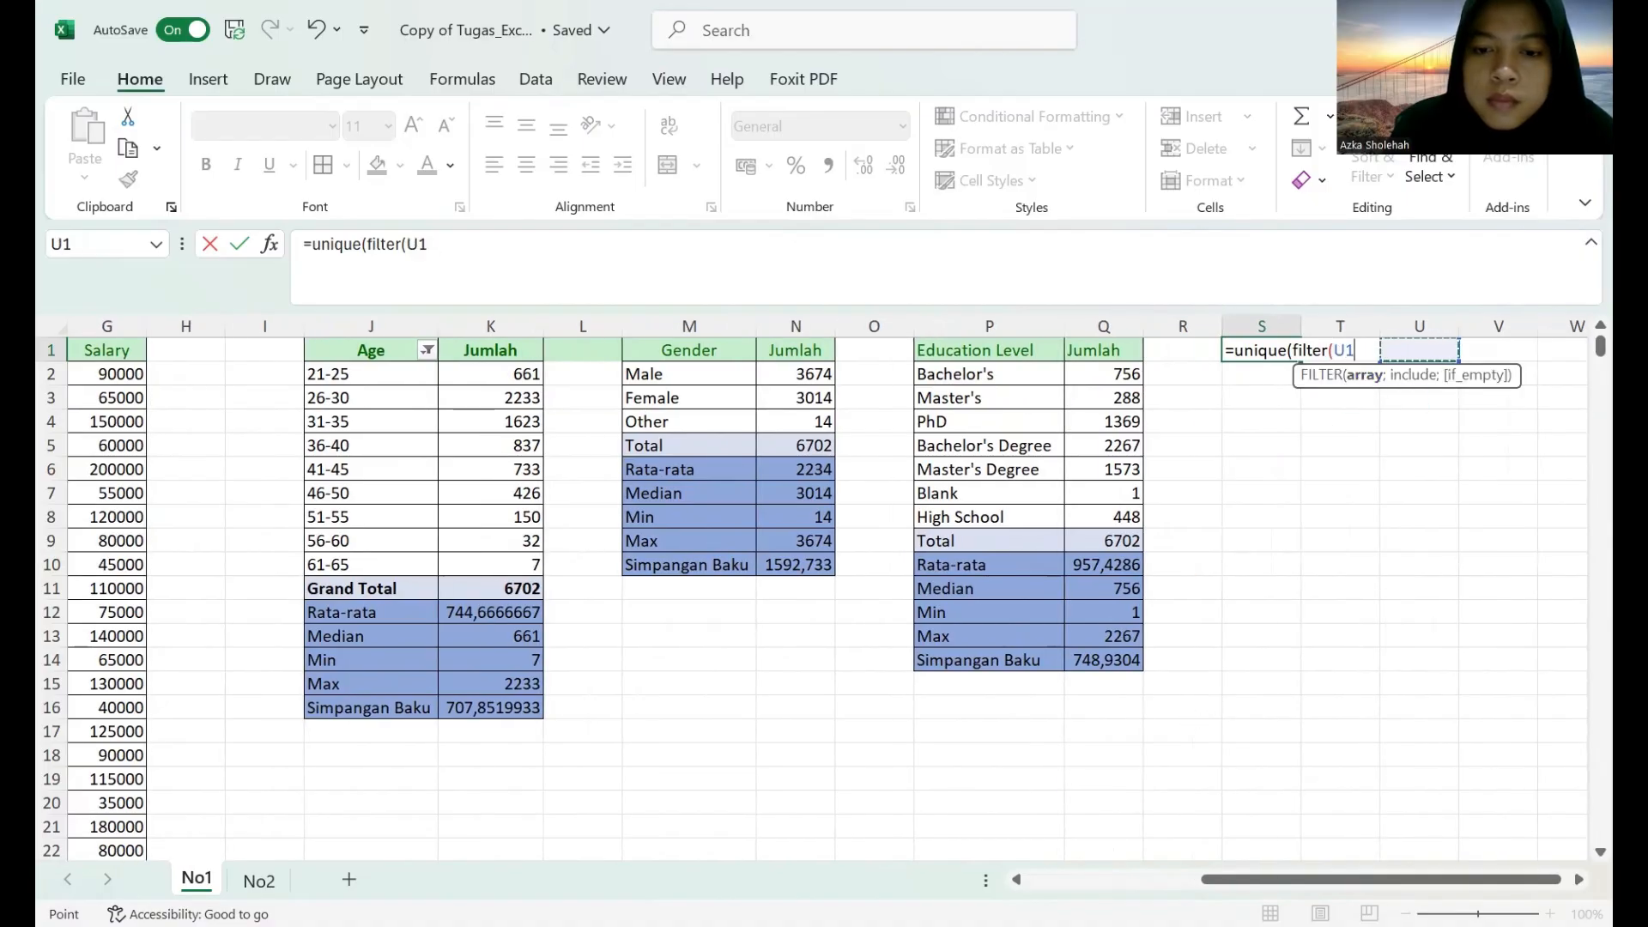
{"action": "scroll", "coordinate": [1379, 349], "scroll_direction": "left", "scroll_amount": 3}
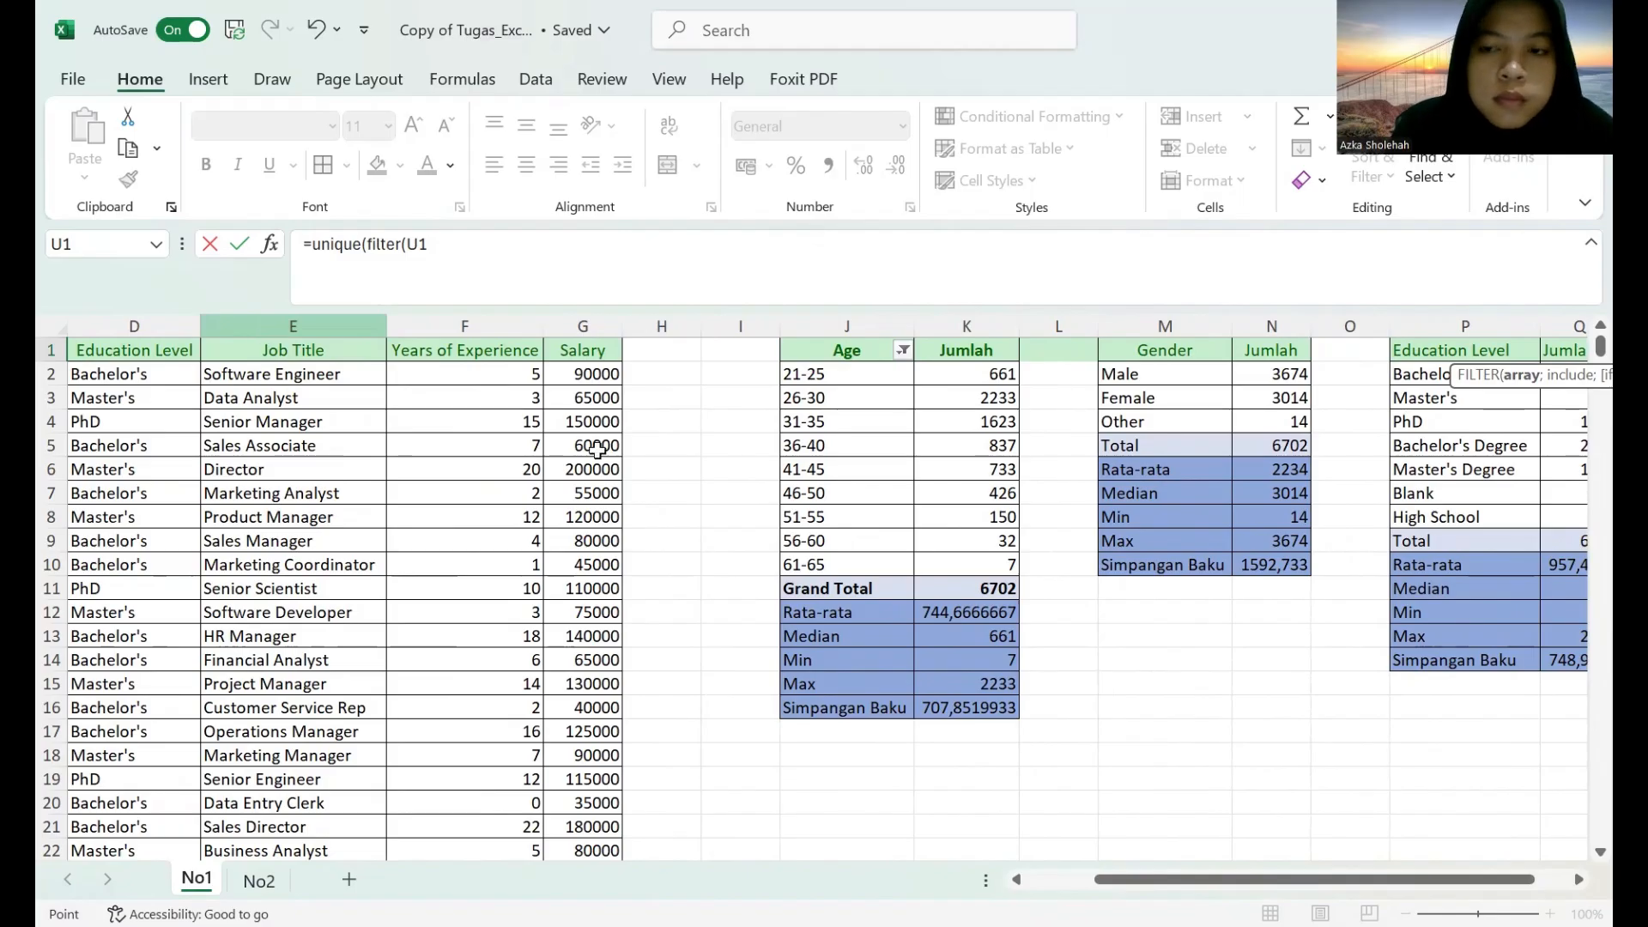
{"action": "left_click", "coordinate": [293, 326]}
{"action": "left_click", "coordinate": [1577, 879]}
{"action": "left_click", "coordinate": [1578, 879]}
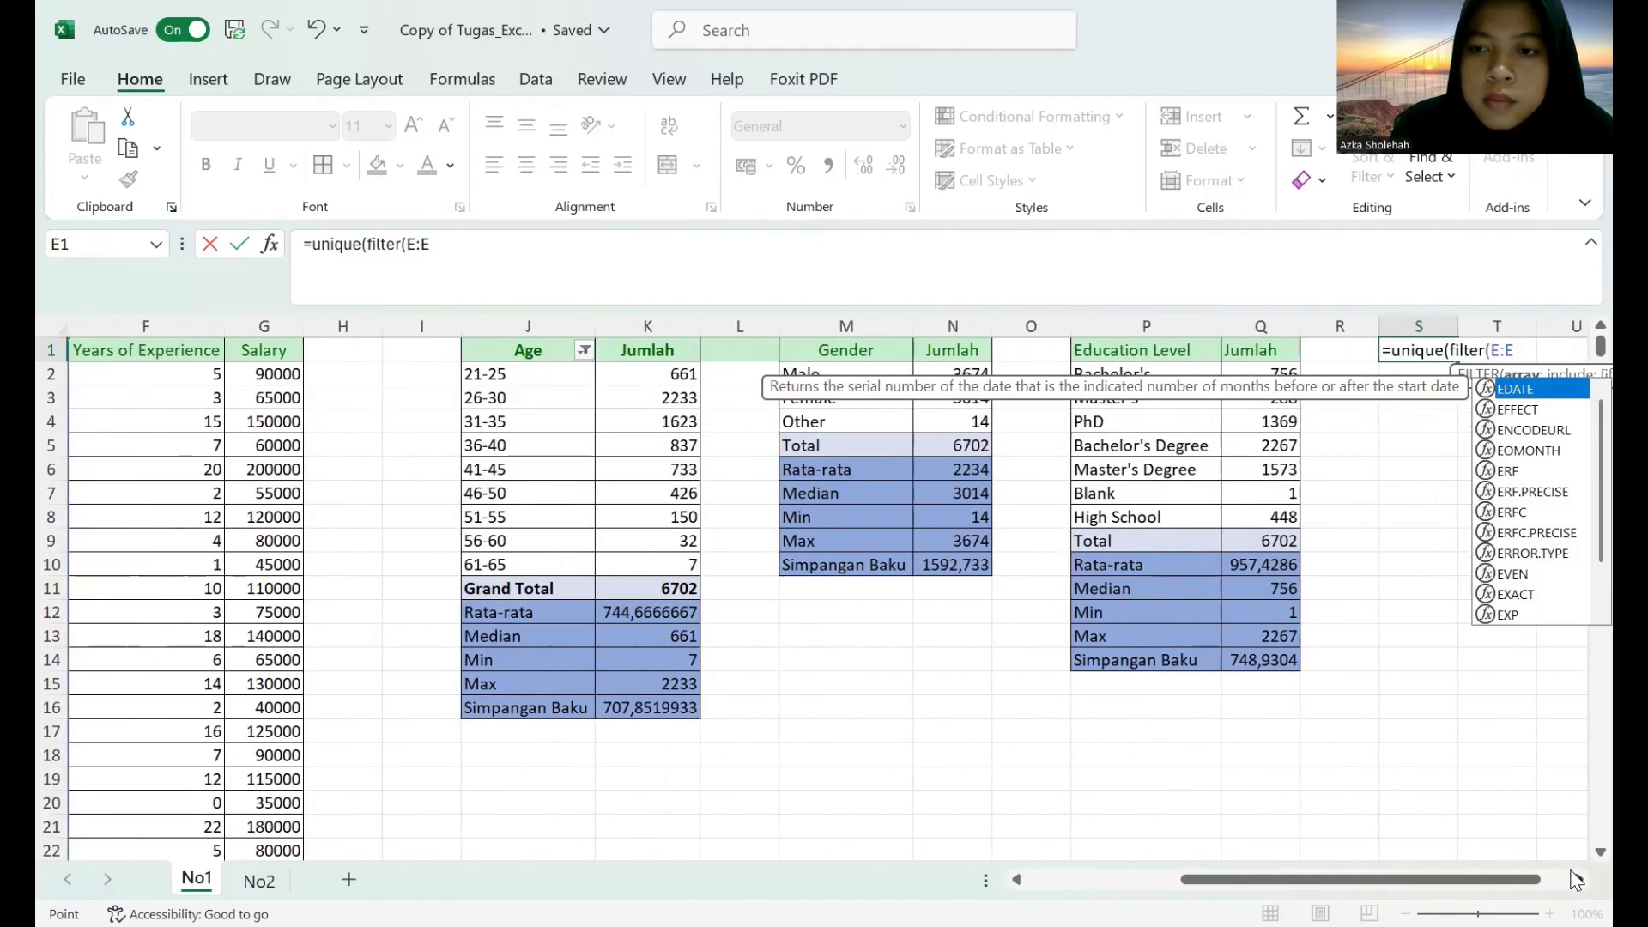
{"action": "left_click", "coordinate": [1577, 879]}
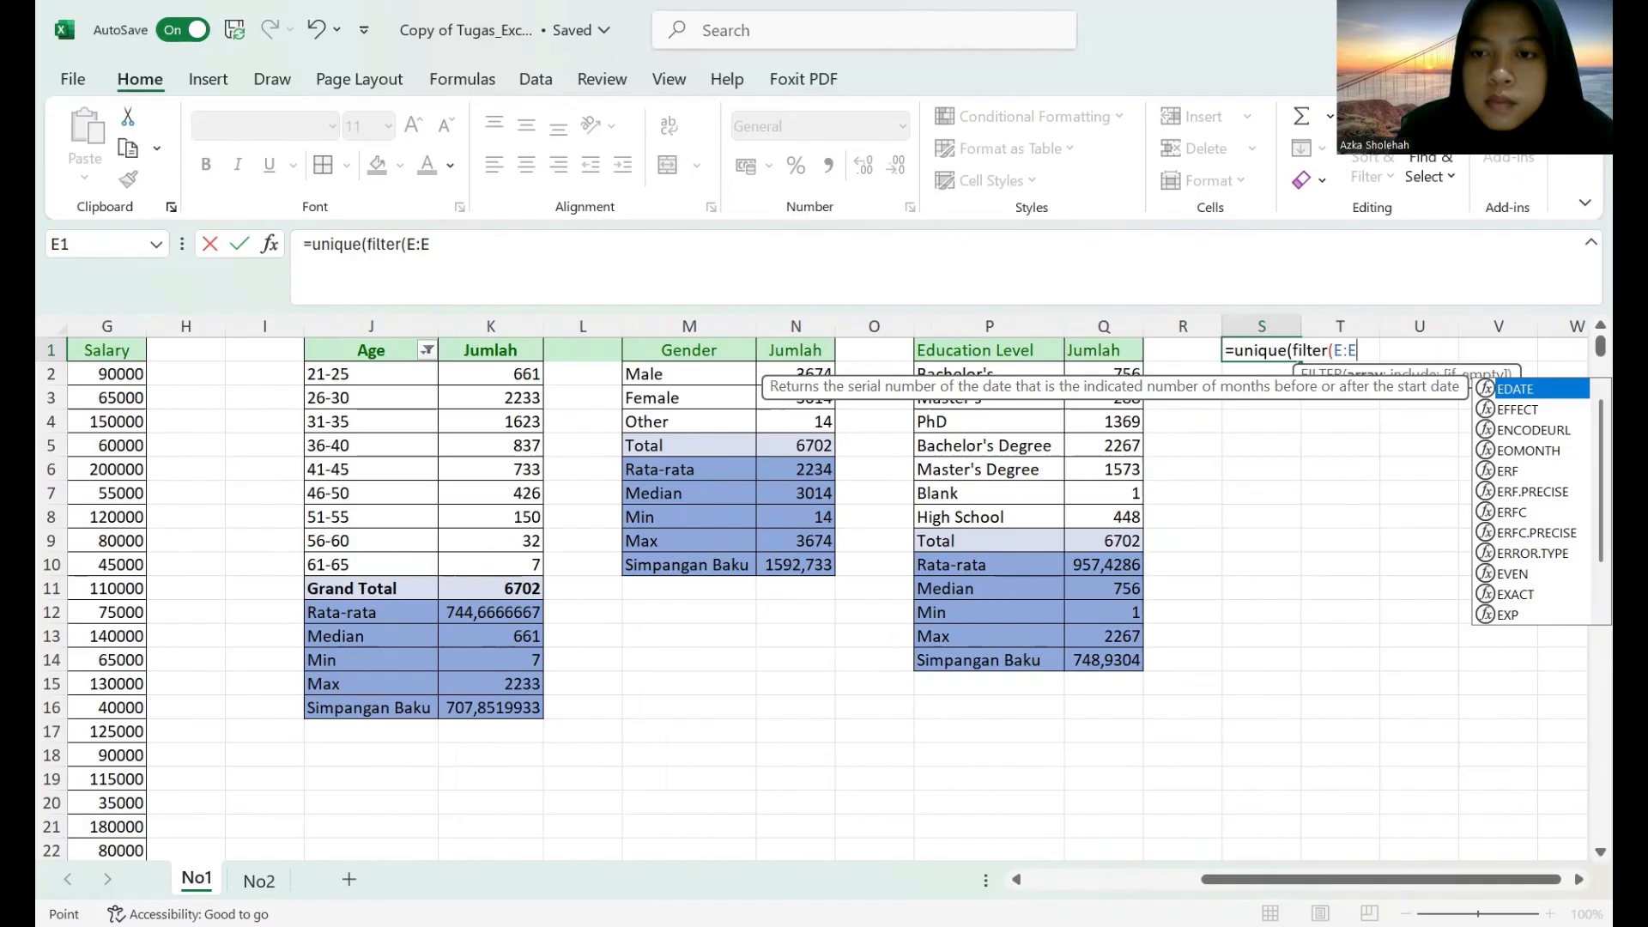
Complete the S1 formula as =UNIQUE(FILTER(E:E;E:E<>"")) to list the distinct non-blank job titles.
{"action": "type", "text": ";"}
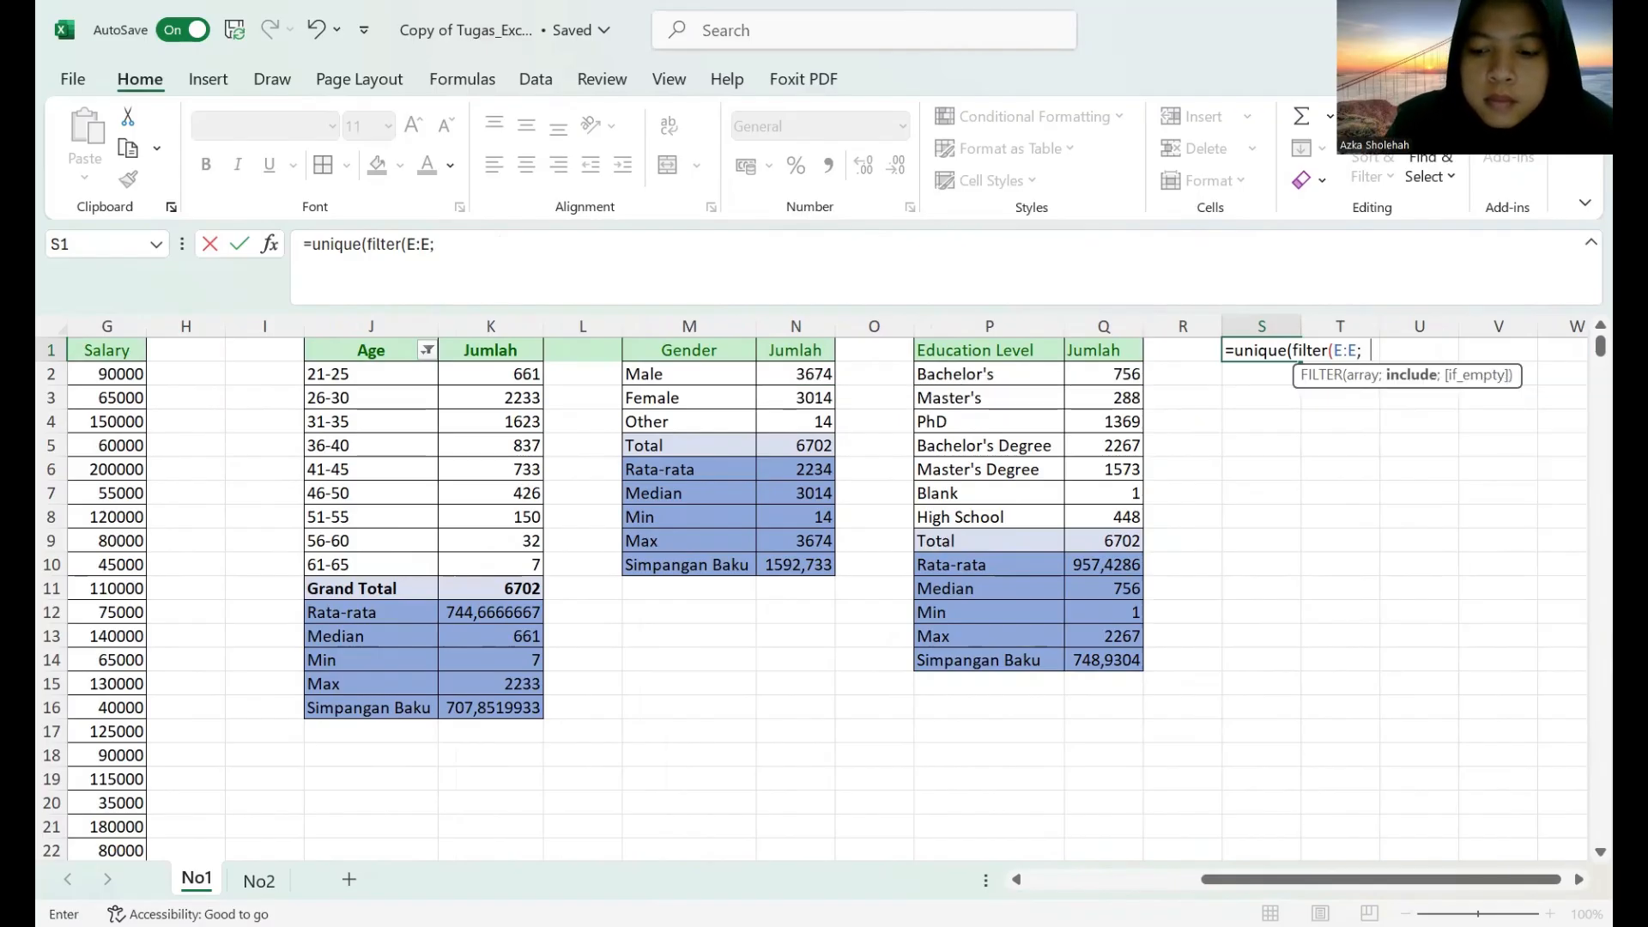
{"action": "type", "text": "E:E"}
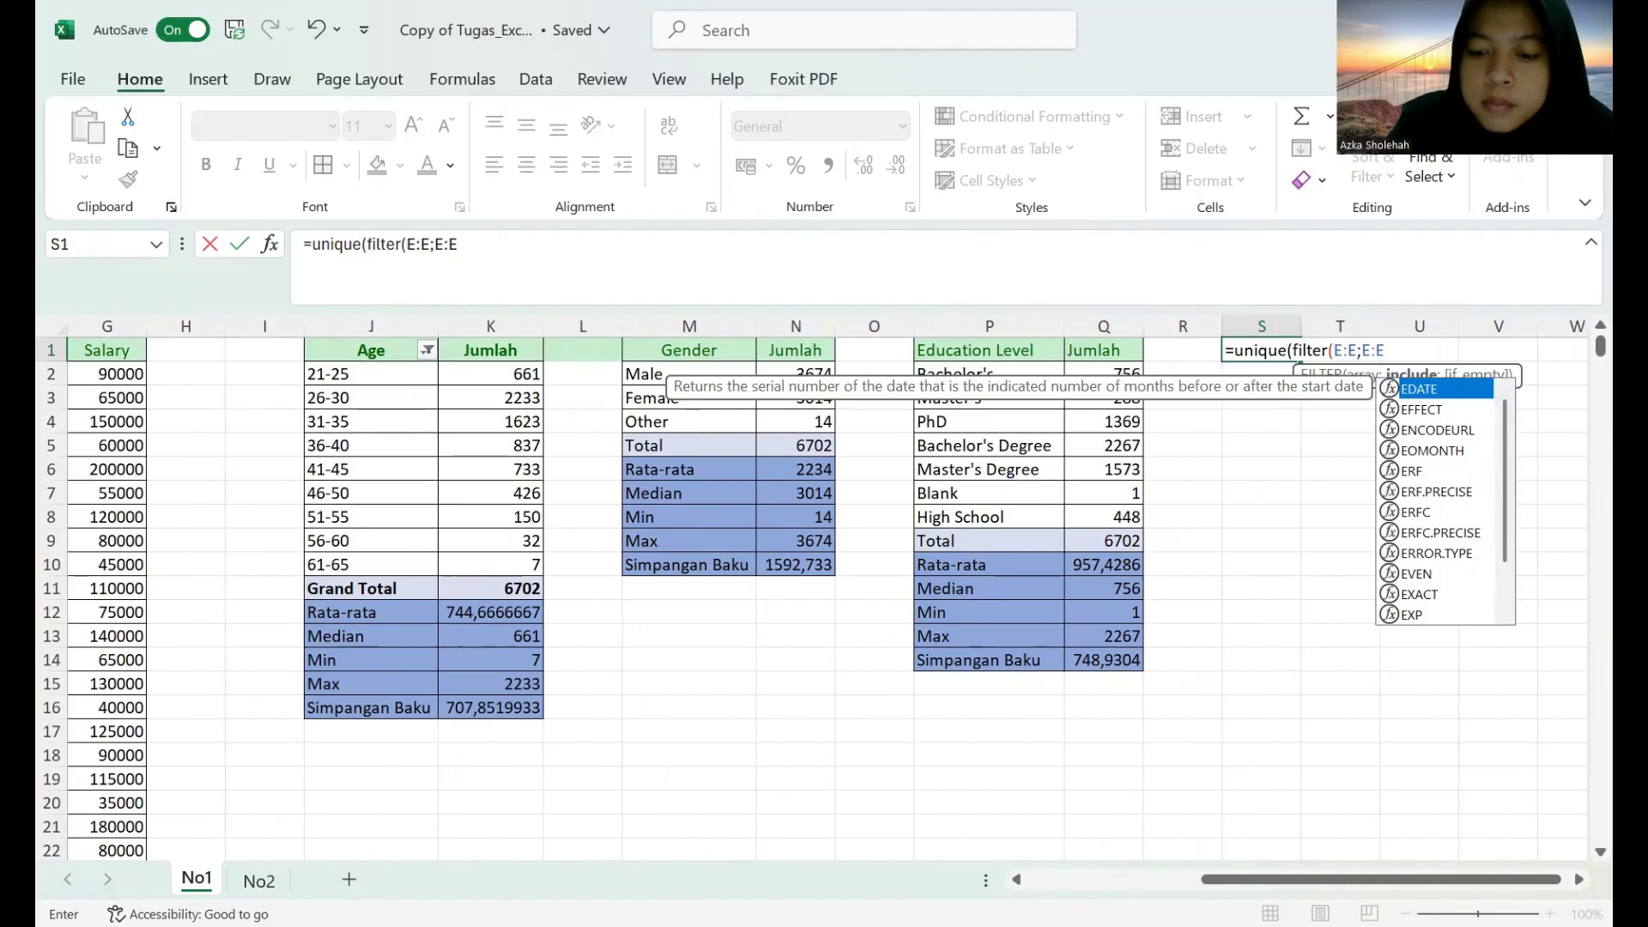
{"action": "type", "text": "<"}
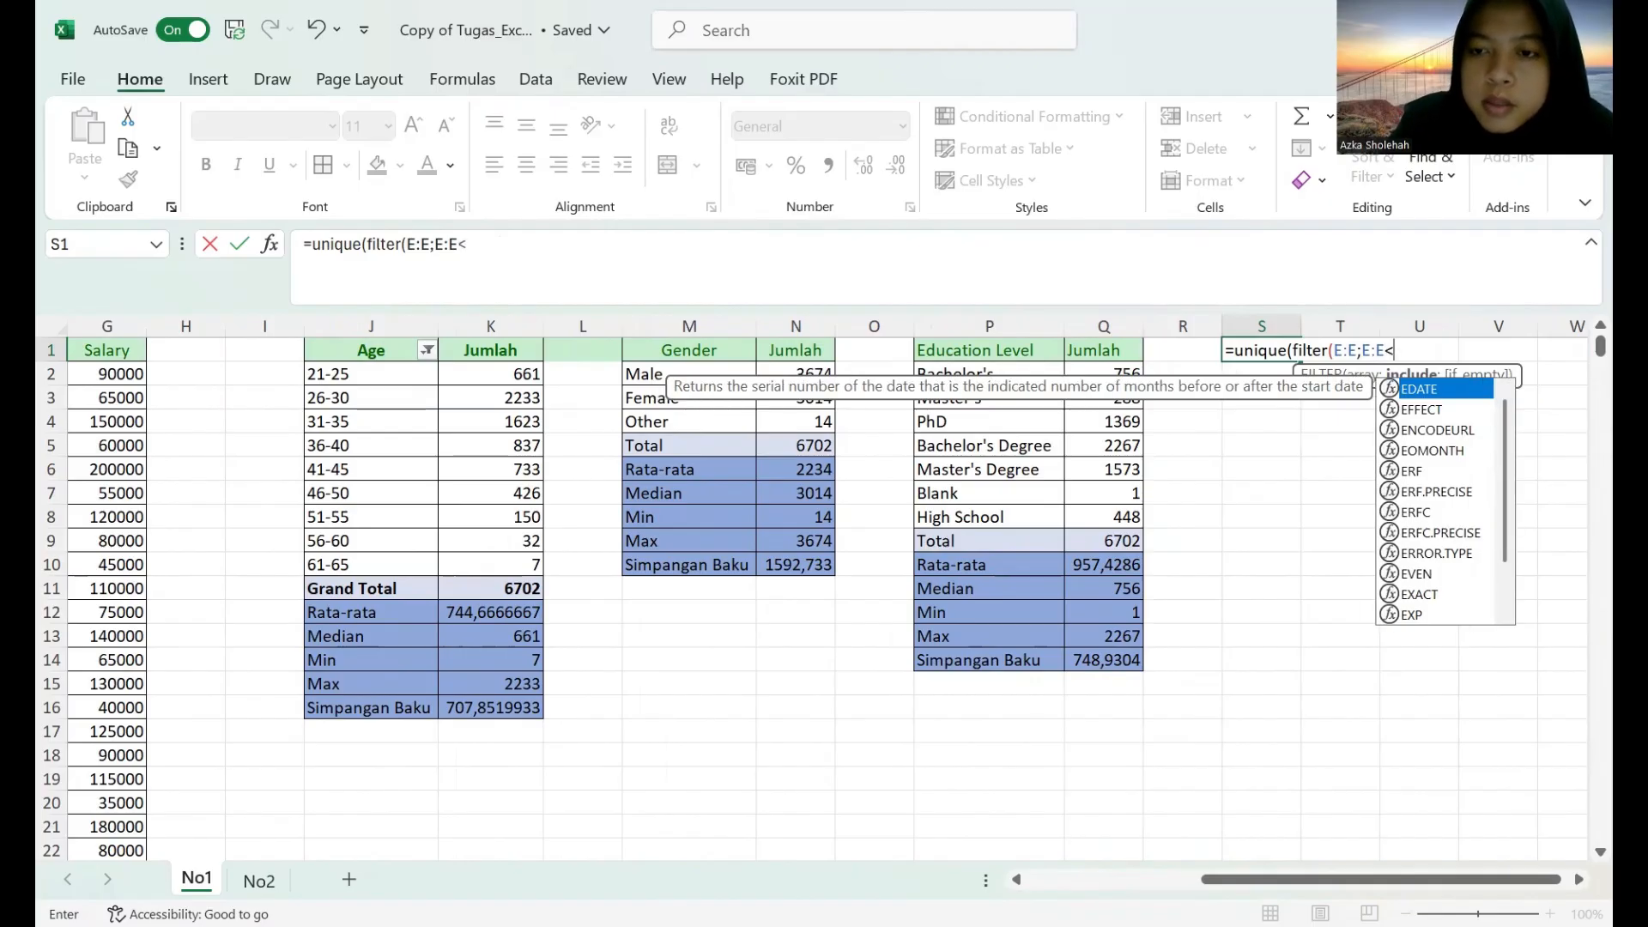
{"action": "type", "text": ">"}
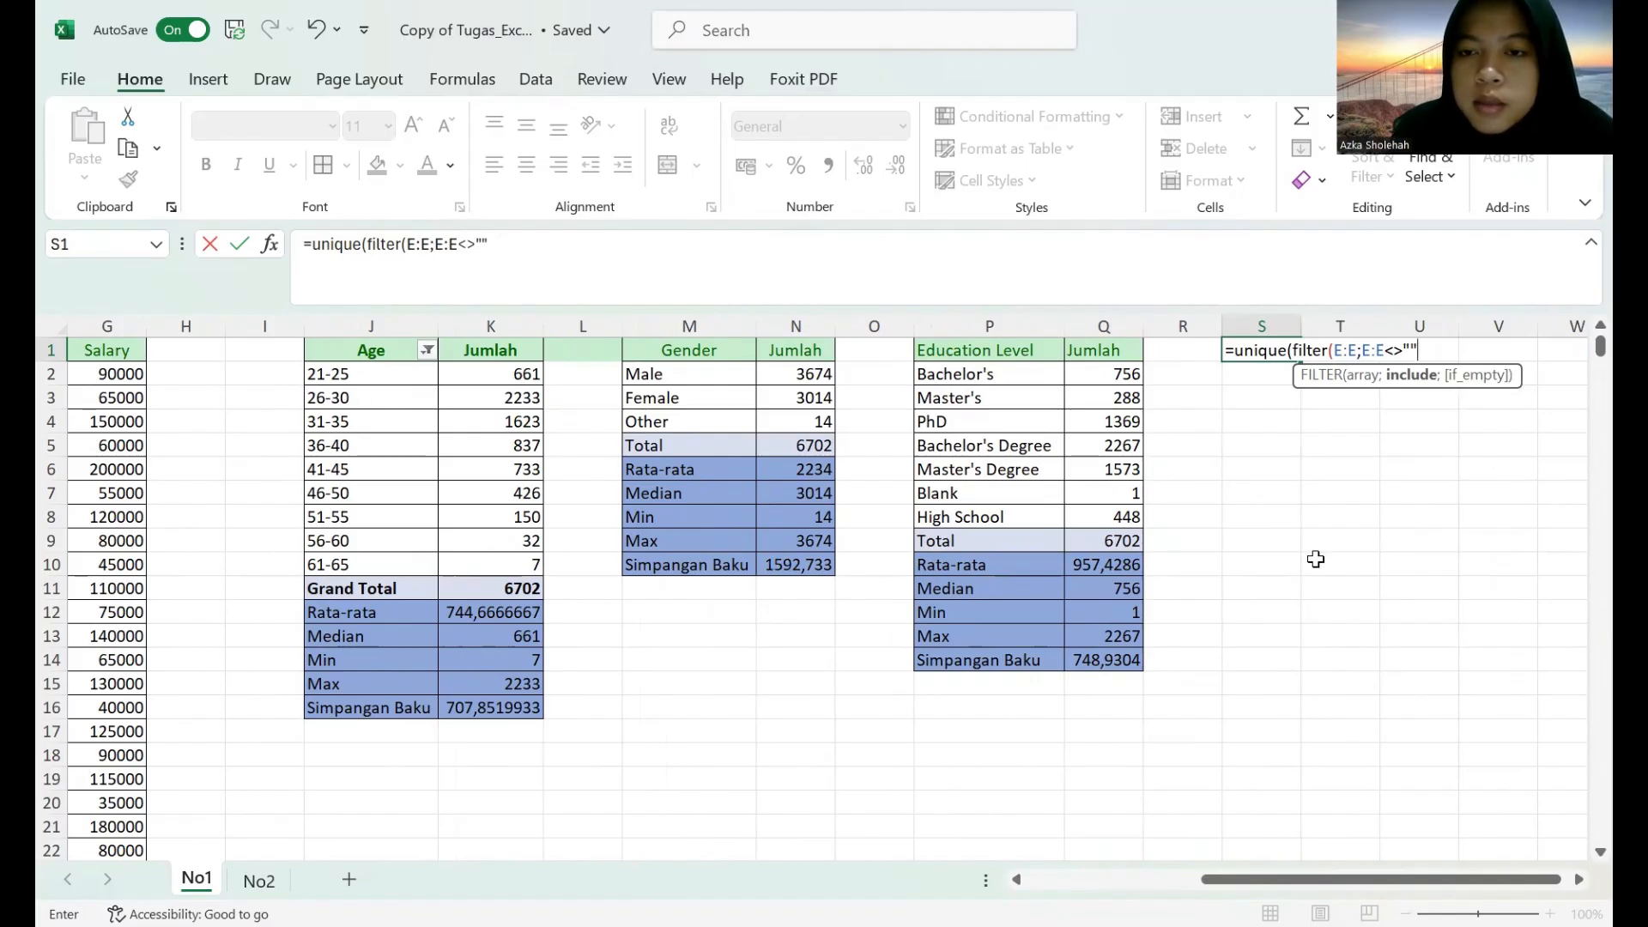
{"action": "key", "text": "Return"}
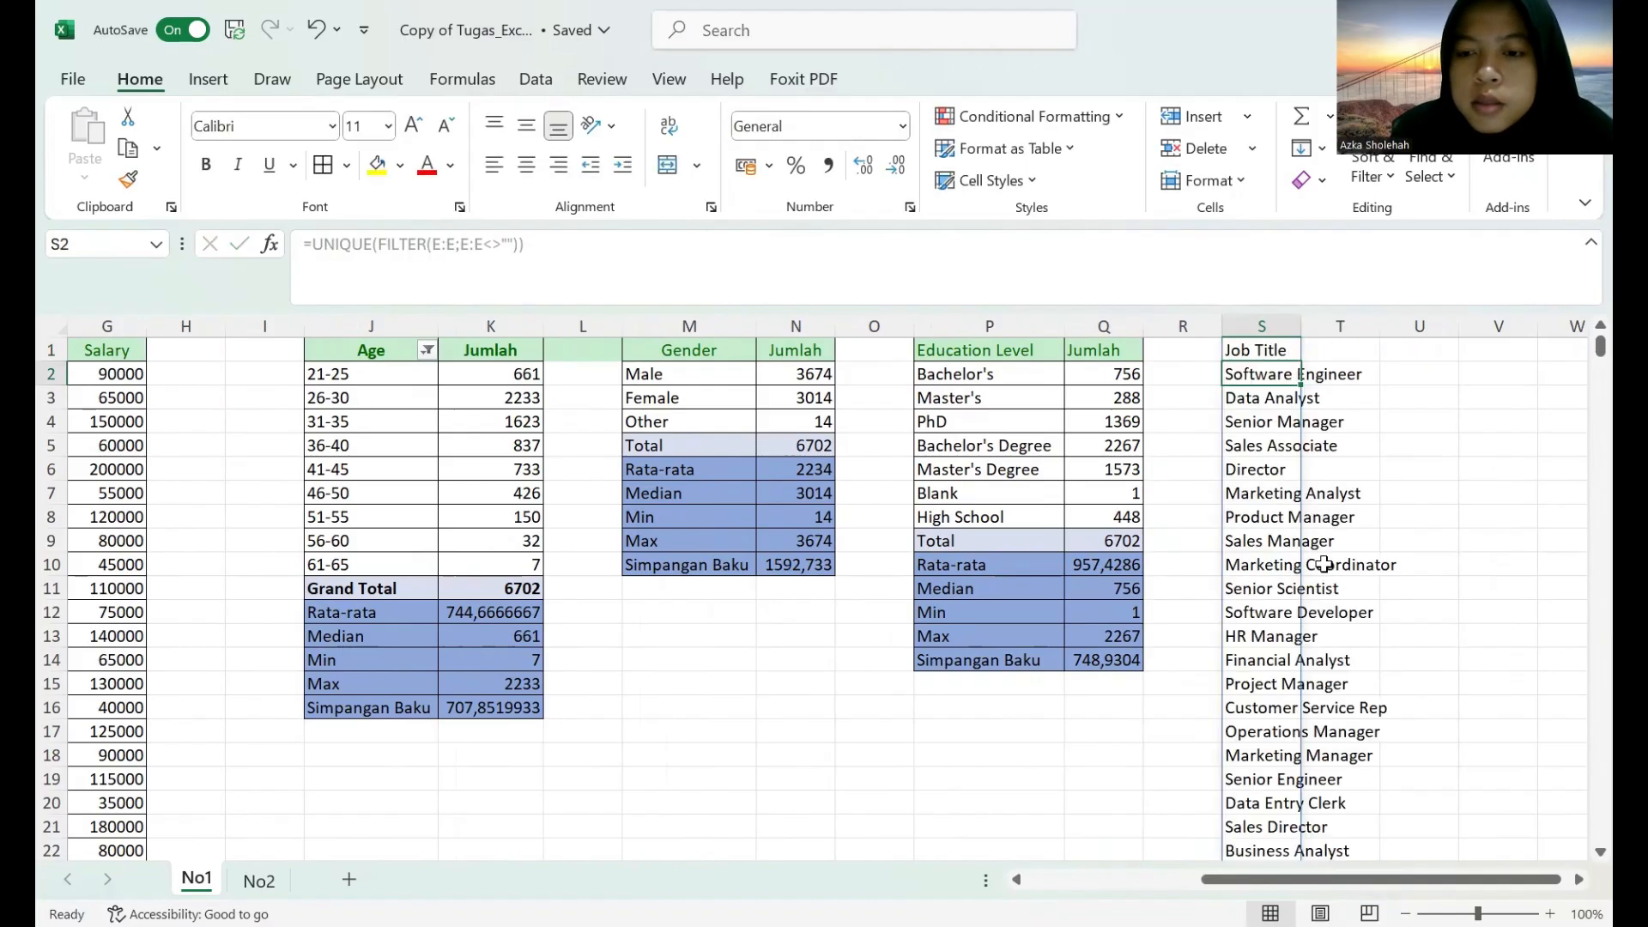
Look through the spilled job title list and widen column S to fit its entries.
{"action": "double_click", "coordinate": [1579, 880]}
{"action": "left_click", "coordinate": [1579, 880]}
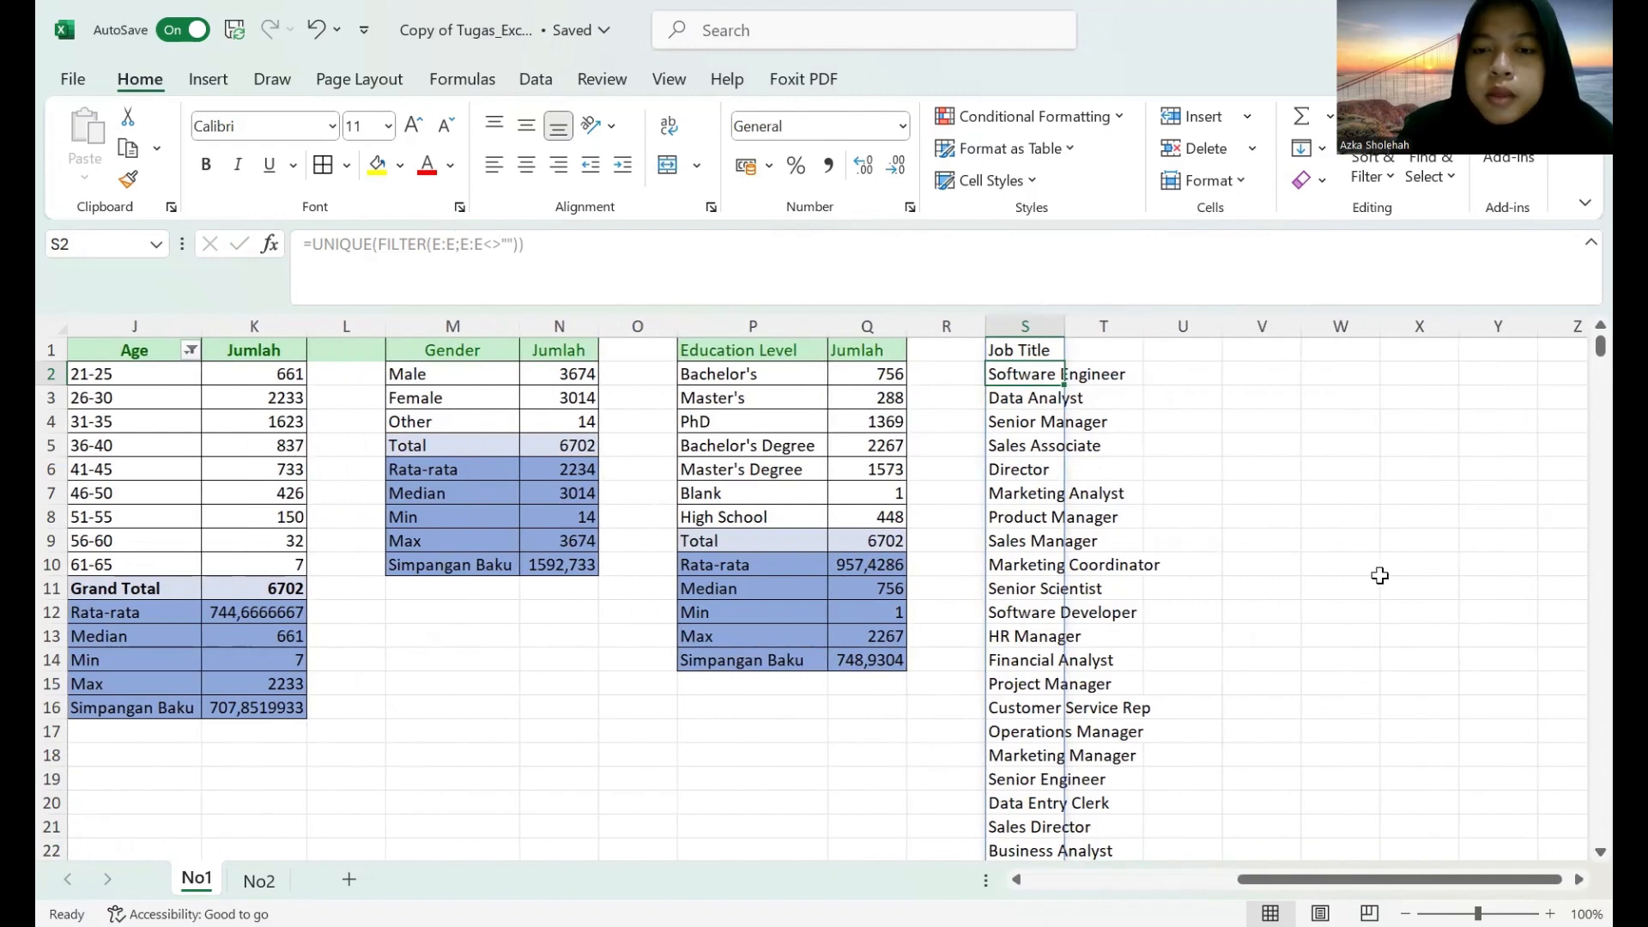
{"action": "scroll", "coordinate": [1314, 562], "scroll_direction": "down", "scroll_amount": 20}
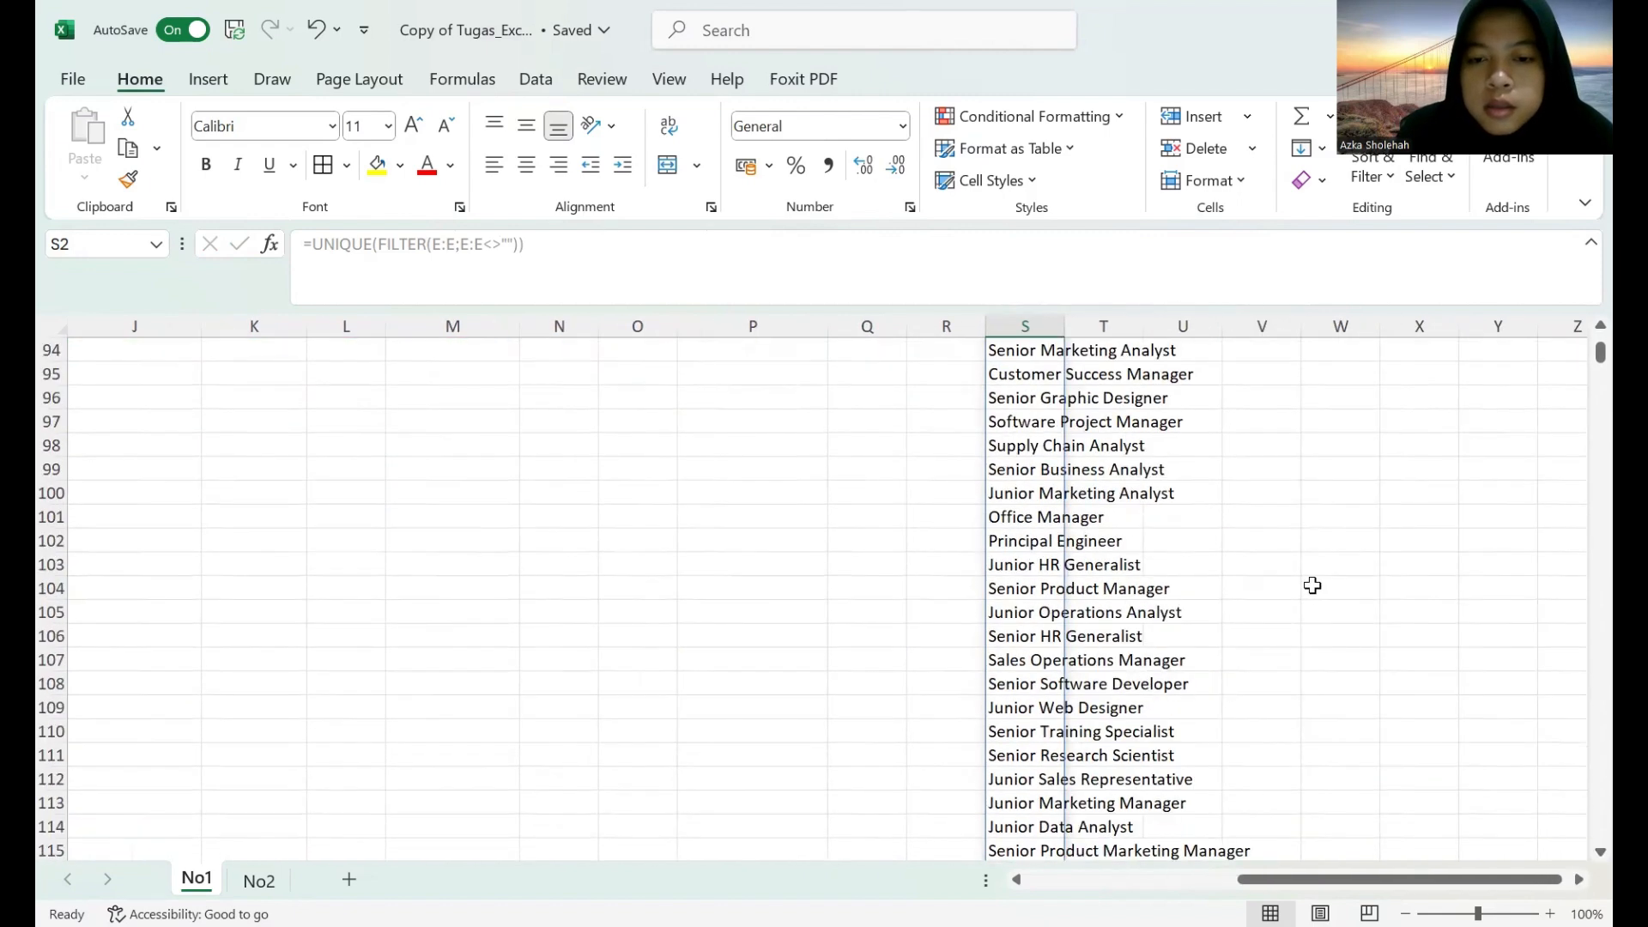
{"action": "scroll", "coordinate": [1313, 582], "scroll_direction": "down", "scroll_amount": 20}
{"action": "scroll", "coordinate": [1320, 559], "scroll_direction": "up", "scroll_amount": 20}
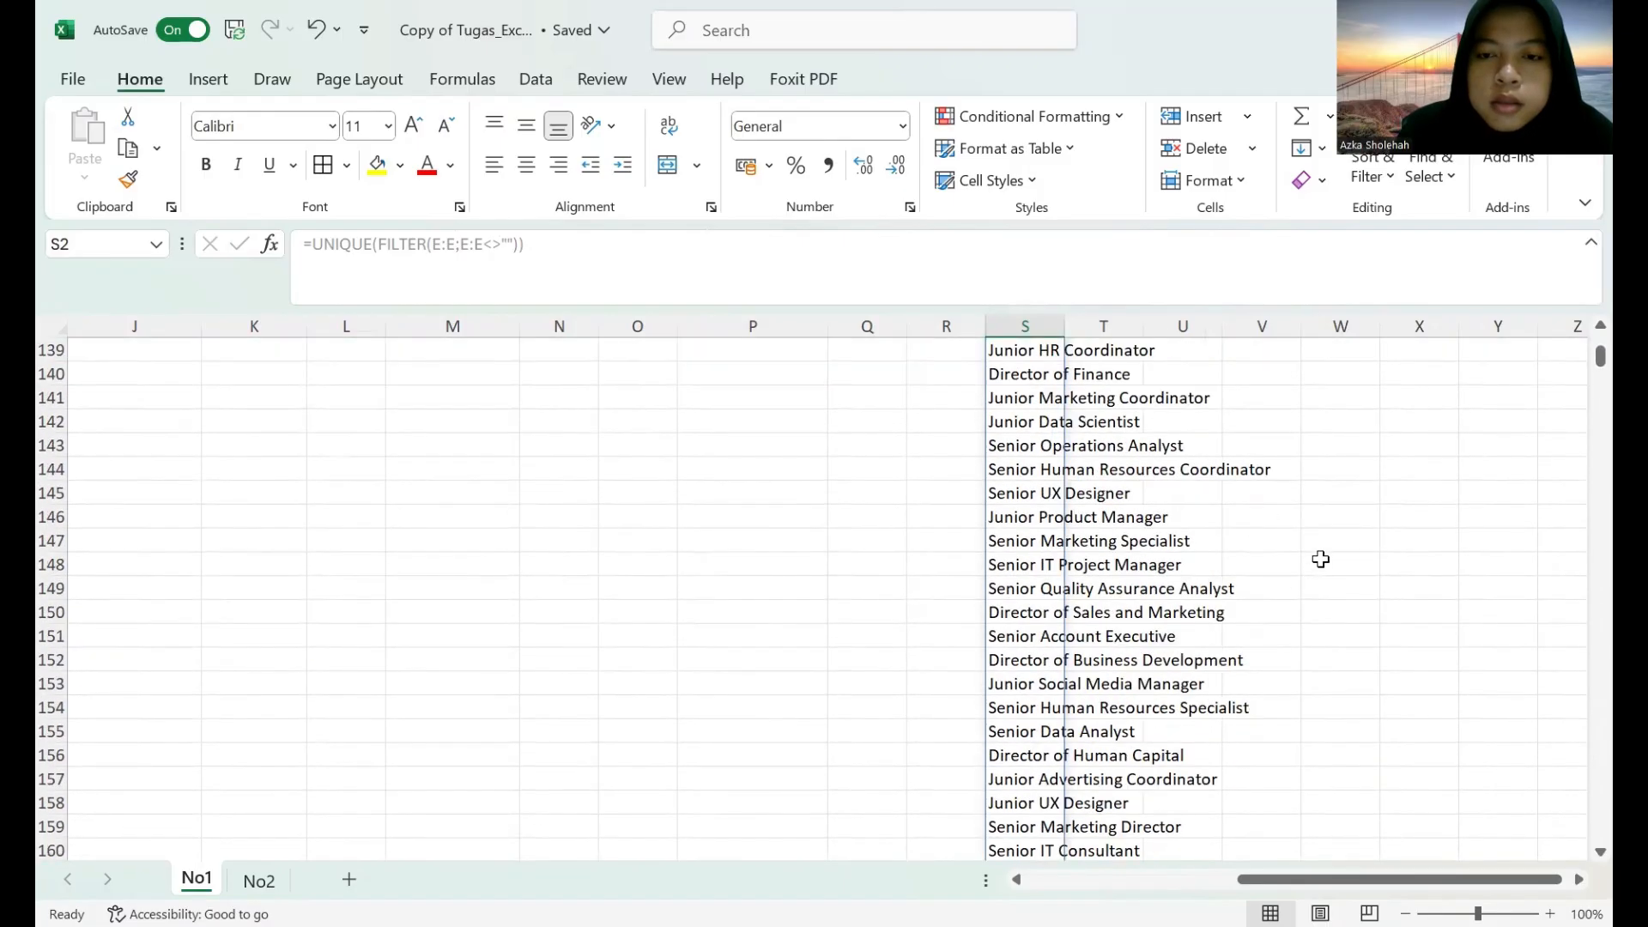
{"action": "scroll", "coordinate": [1334, 556], "scroll_direction": "up", "scroll_amount": 20}
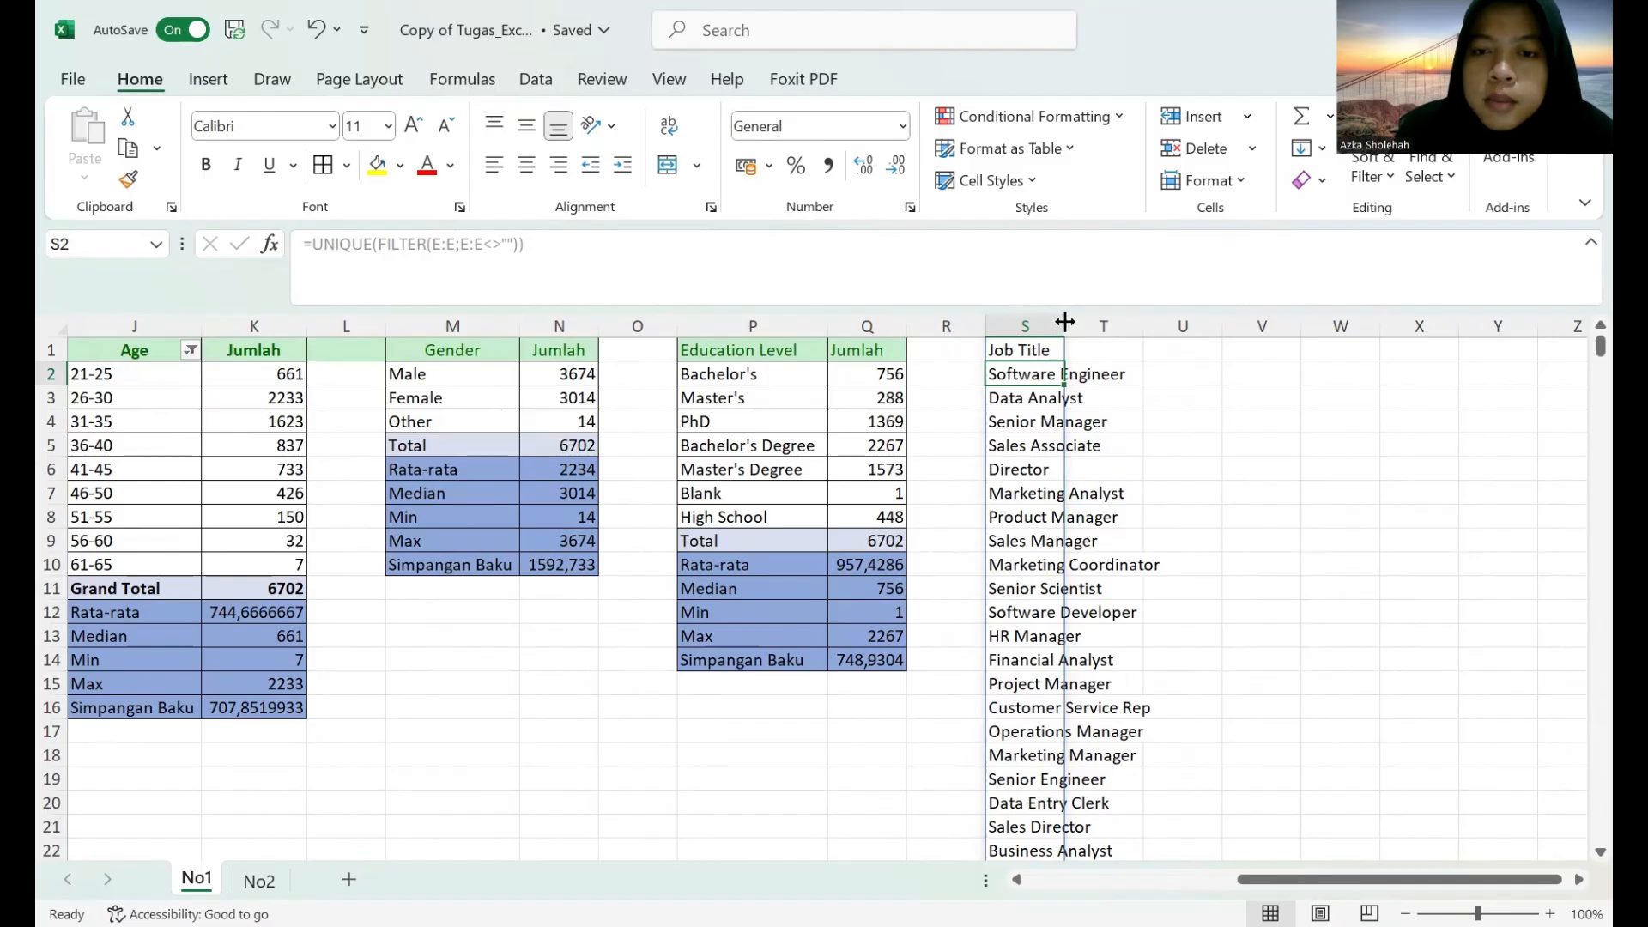
{"action": "left_click_drag", "start_coordinate": [1064, 322], "coordinate": [1187, 321]}
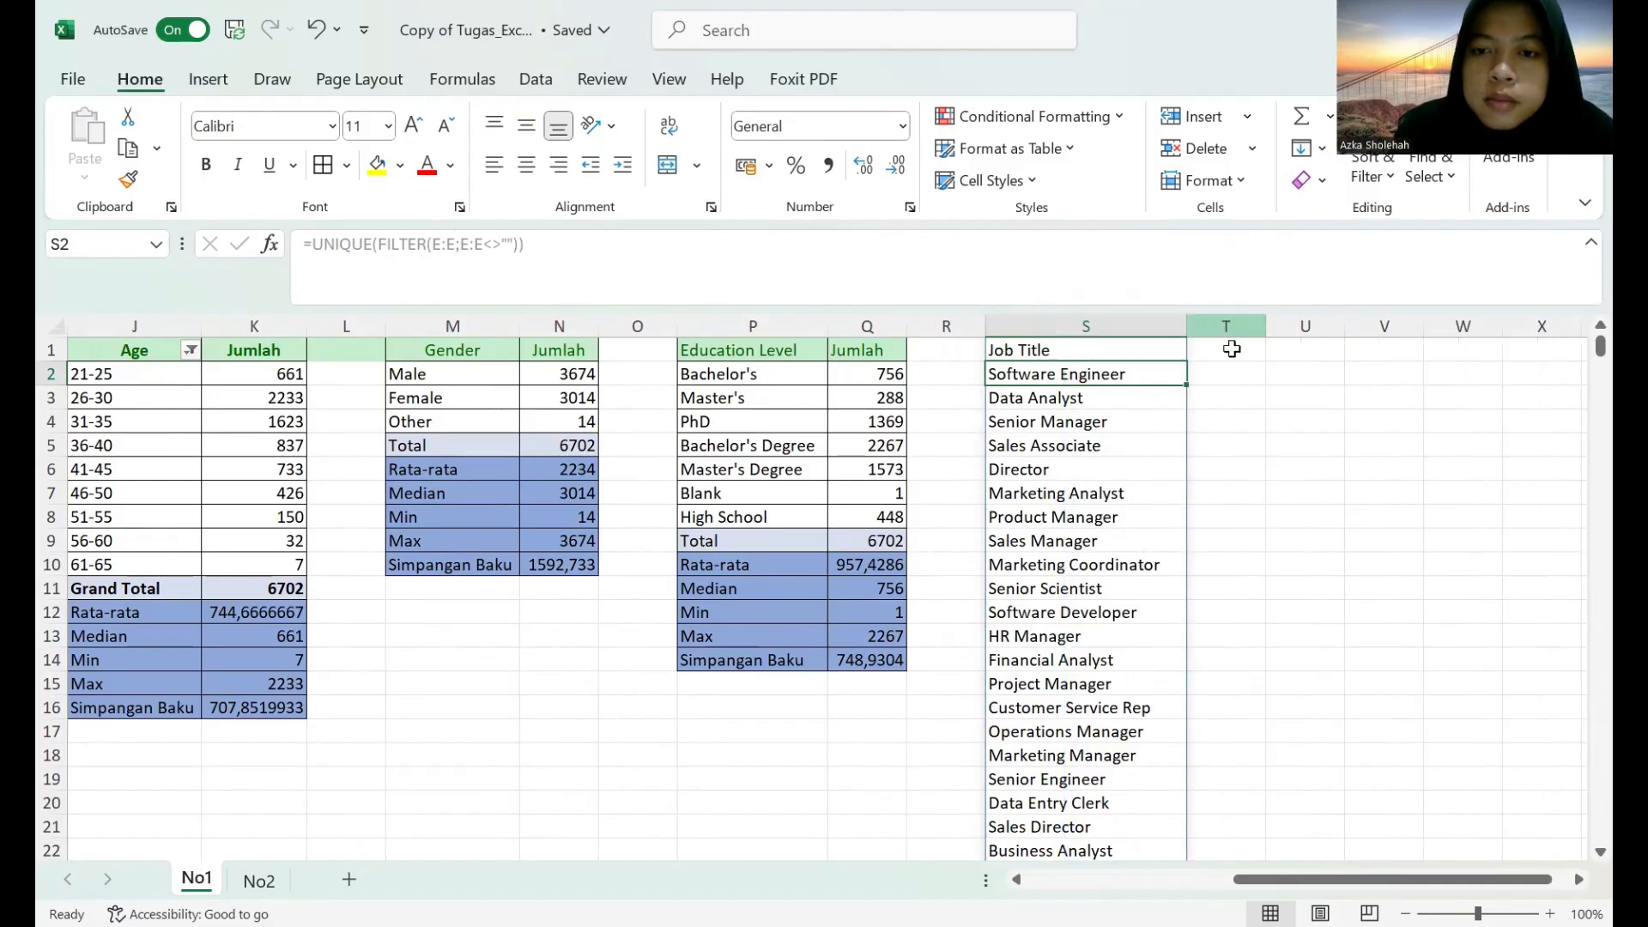
Enter the header Jumlah in T1, beside the Job Title header.
{"action": "left_click", "coordinate": [1232, 349]}
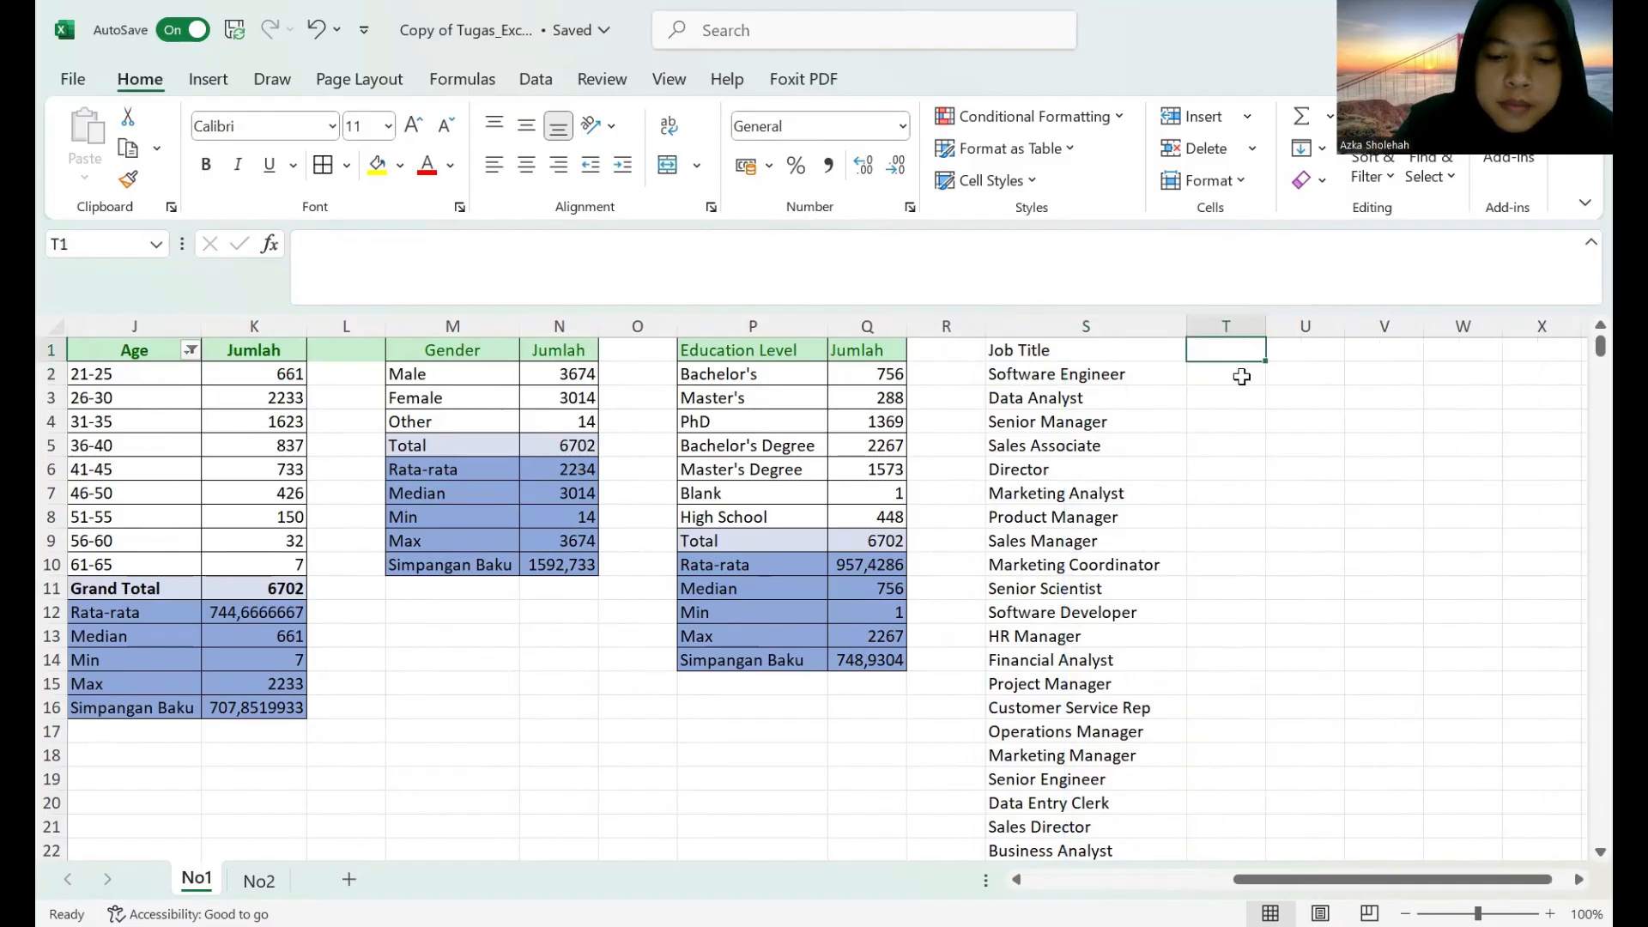
{"action": "type", "text": "jU"}
{"action": "key", "text": "BackSpace"}
{"action": "key", "text": "BackSpace"}
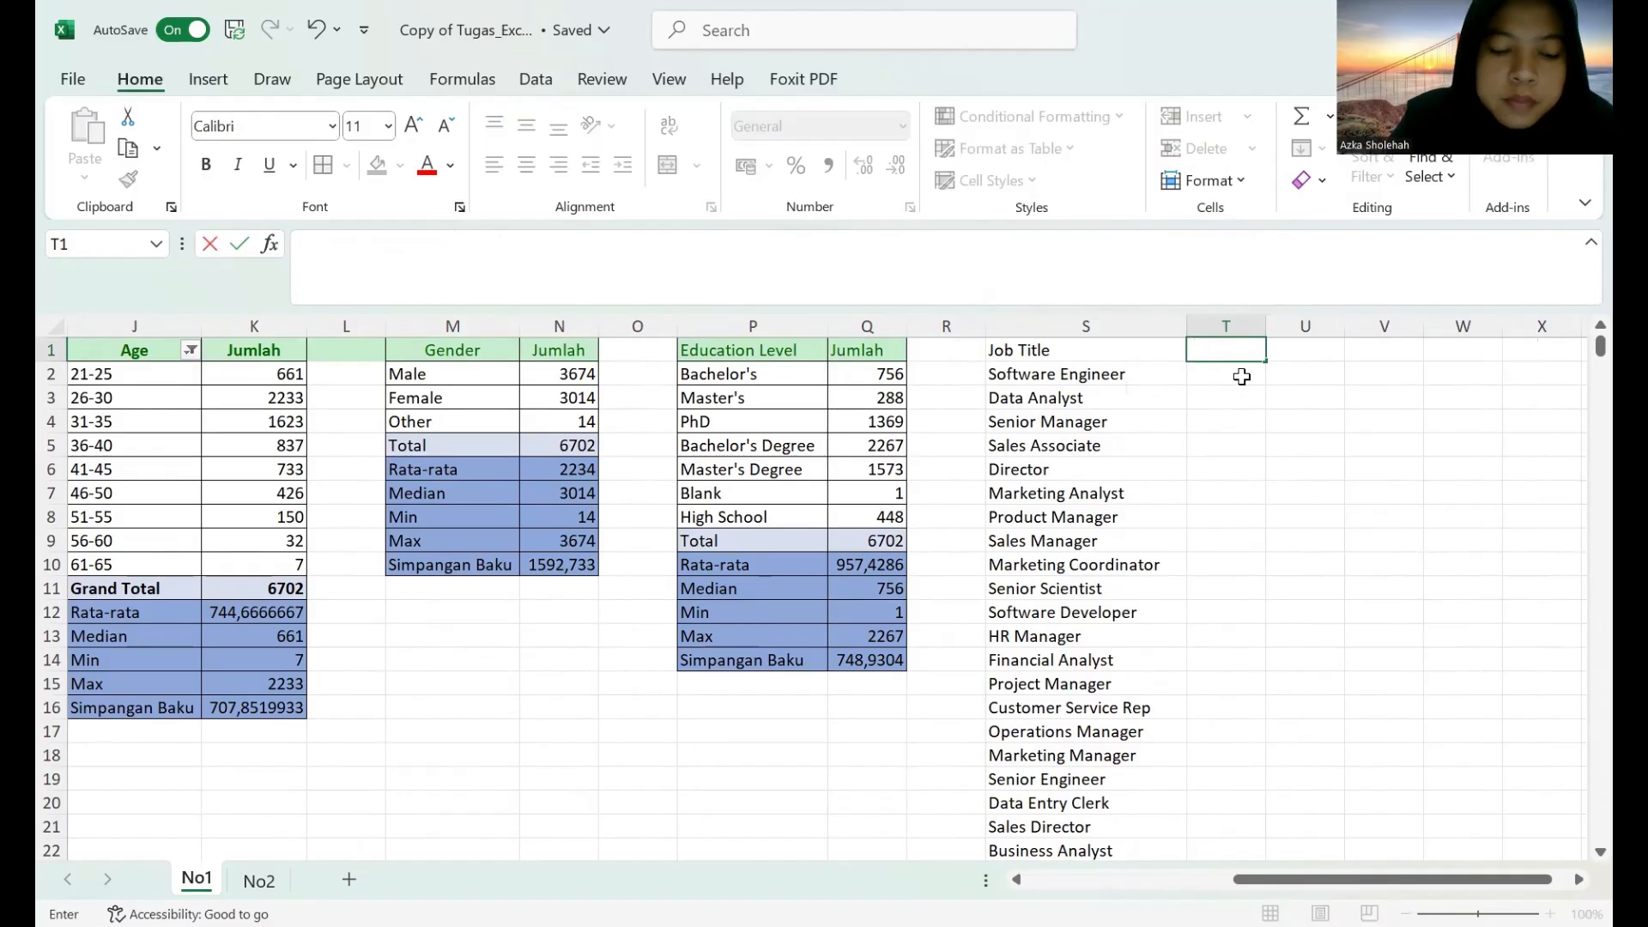
{"action": "type", "text": "Jumlah"}
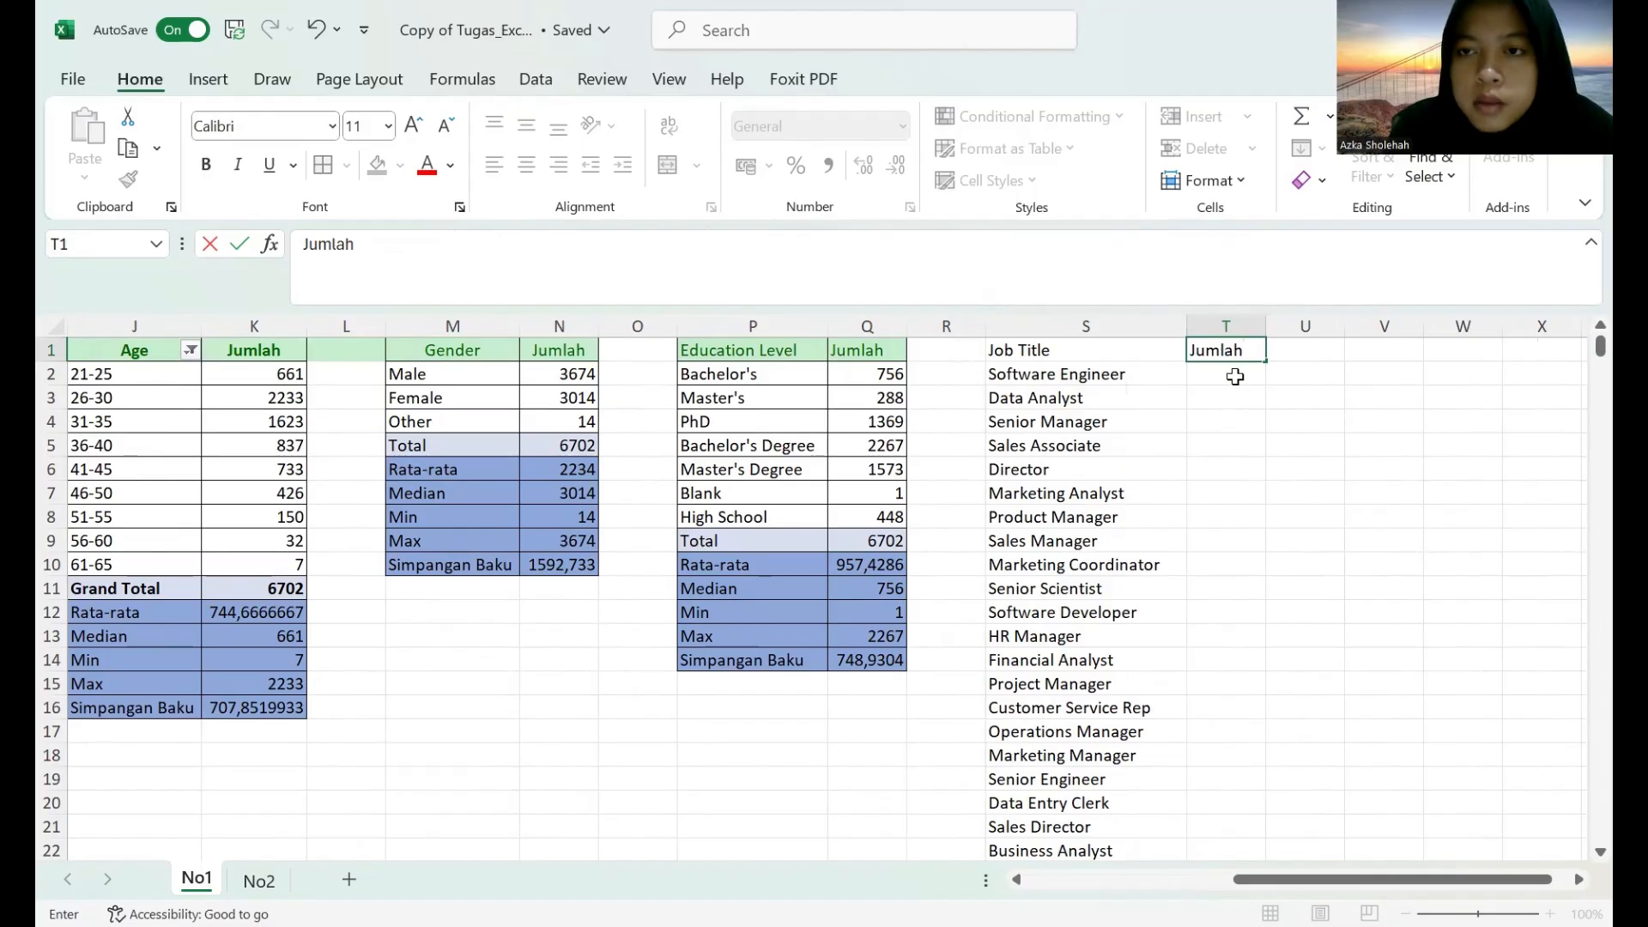
{"action": "key", "text": "Return"}
Start a COUNTIFS formula in T2 with the whole Job Title column E:E as its criteria range.
{"action": "type", "text": "="}
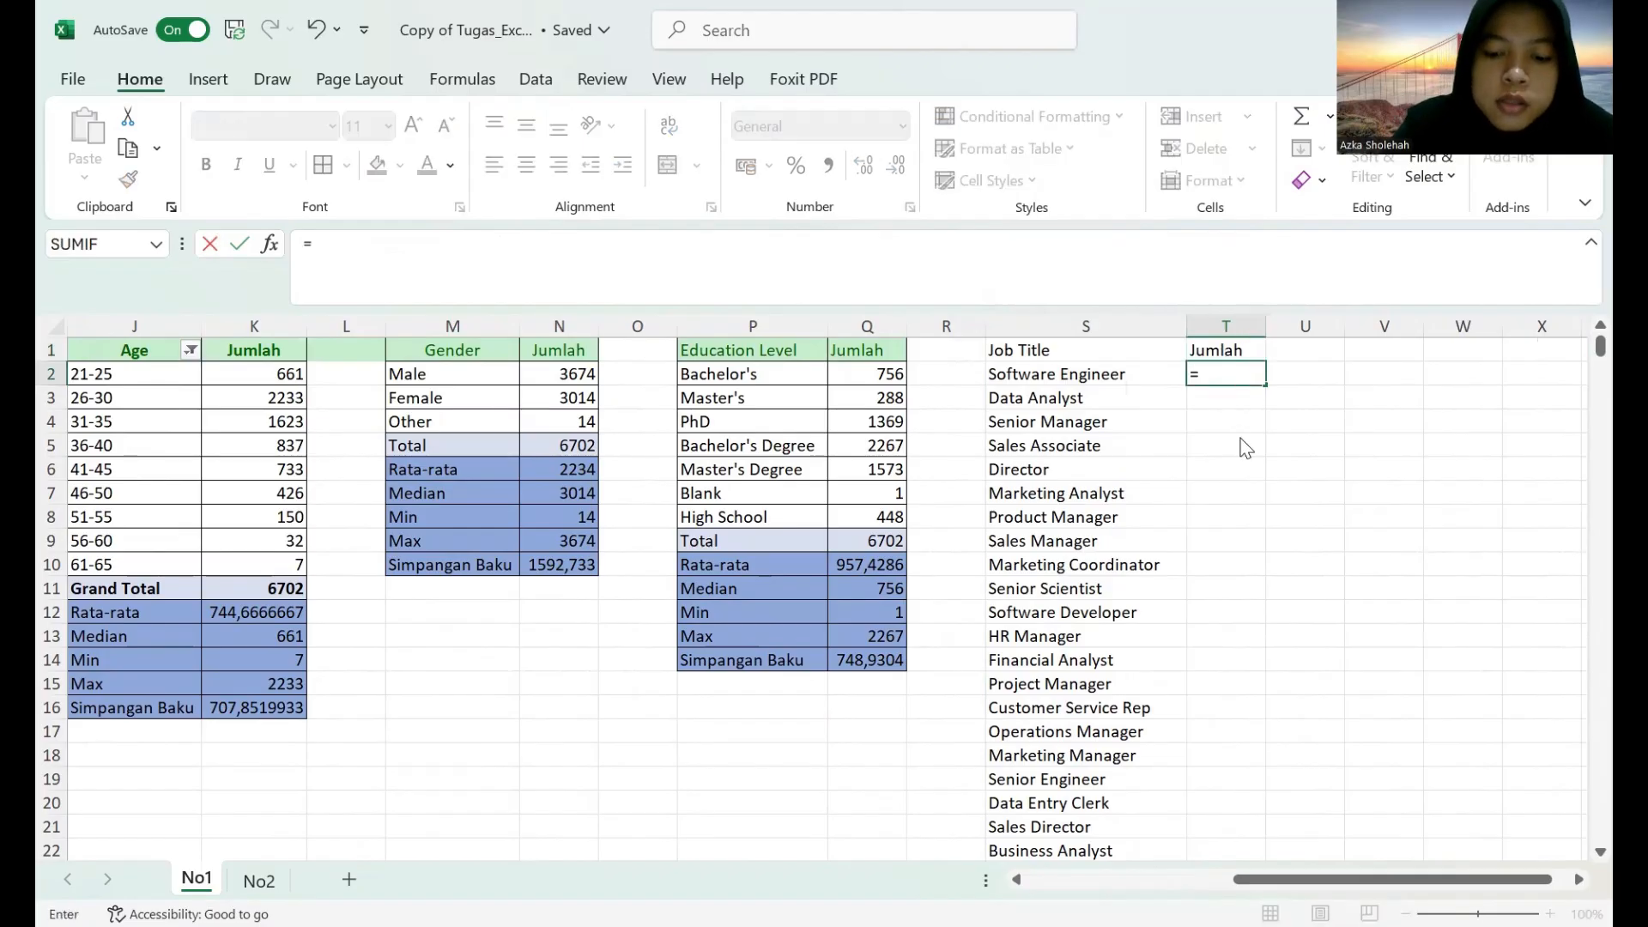
{"action": "type", "text": "countifs("}
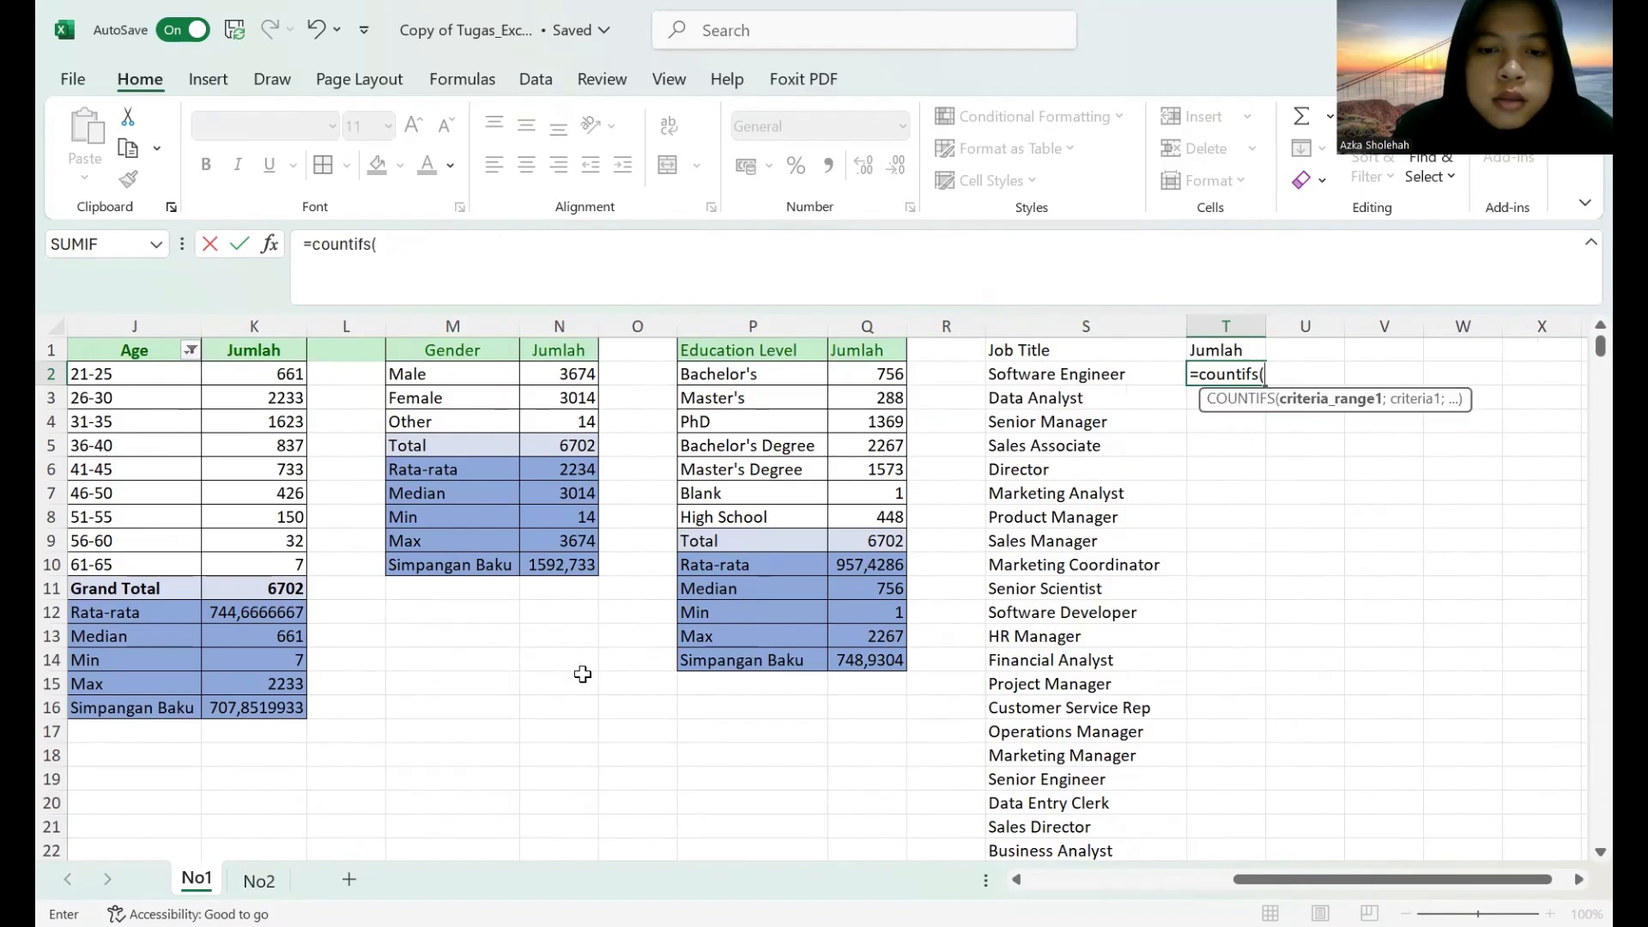
{"action": "left_click", "coordinate": [1016, 880]}
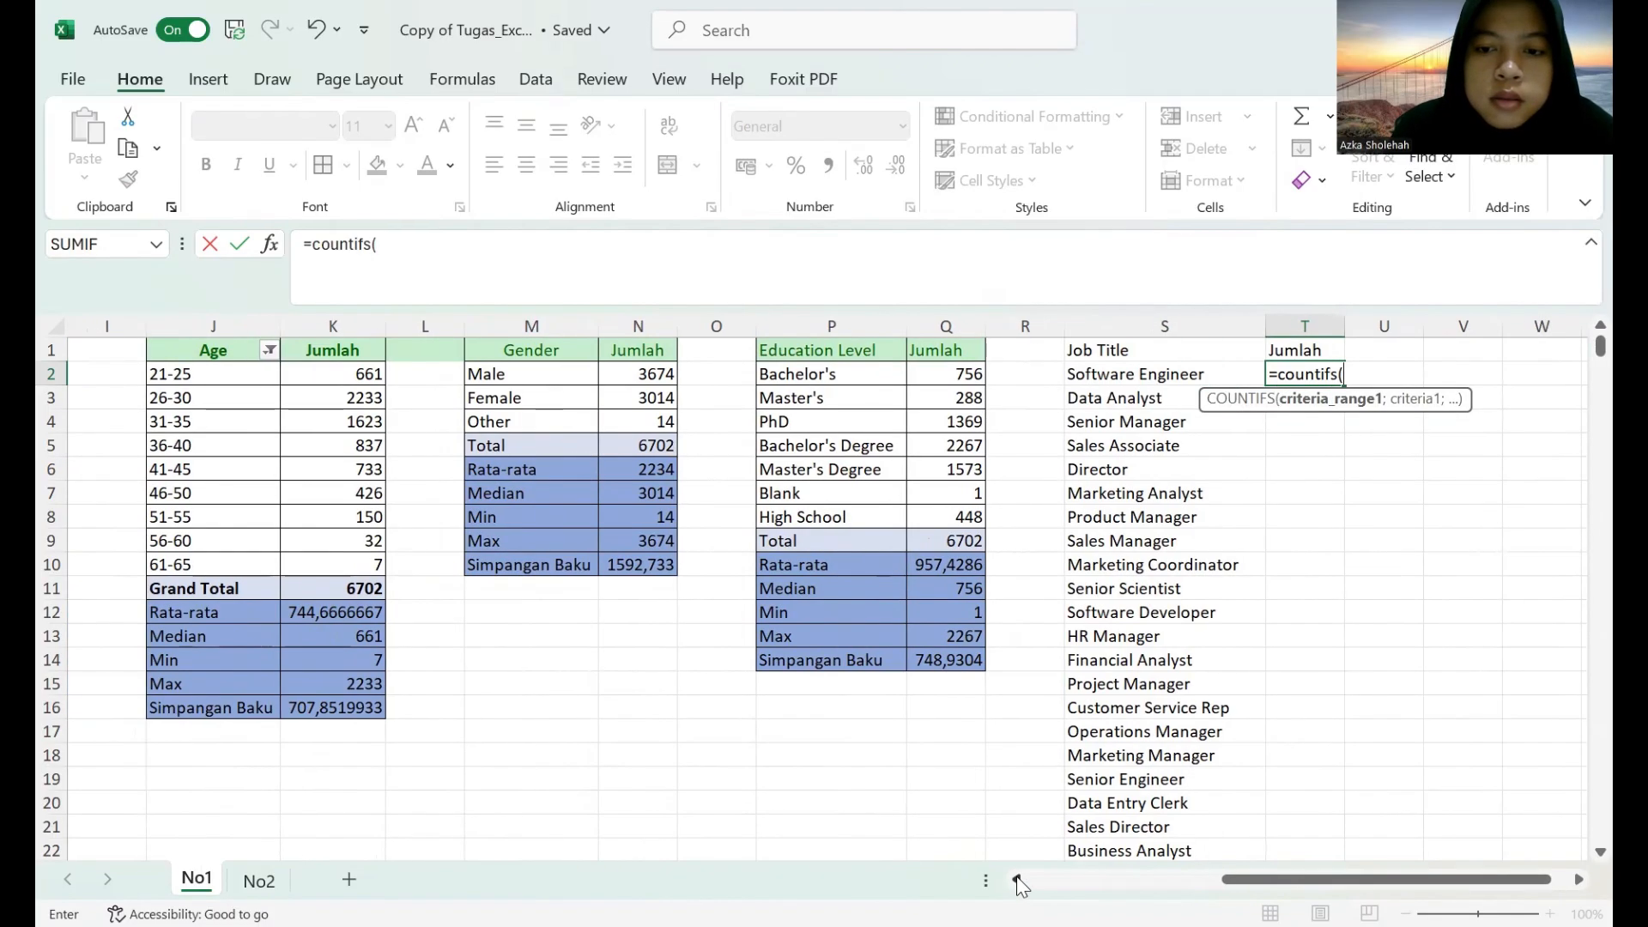
{"action": "left_click", "coordinate": [1016, 879]}
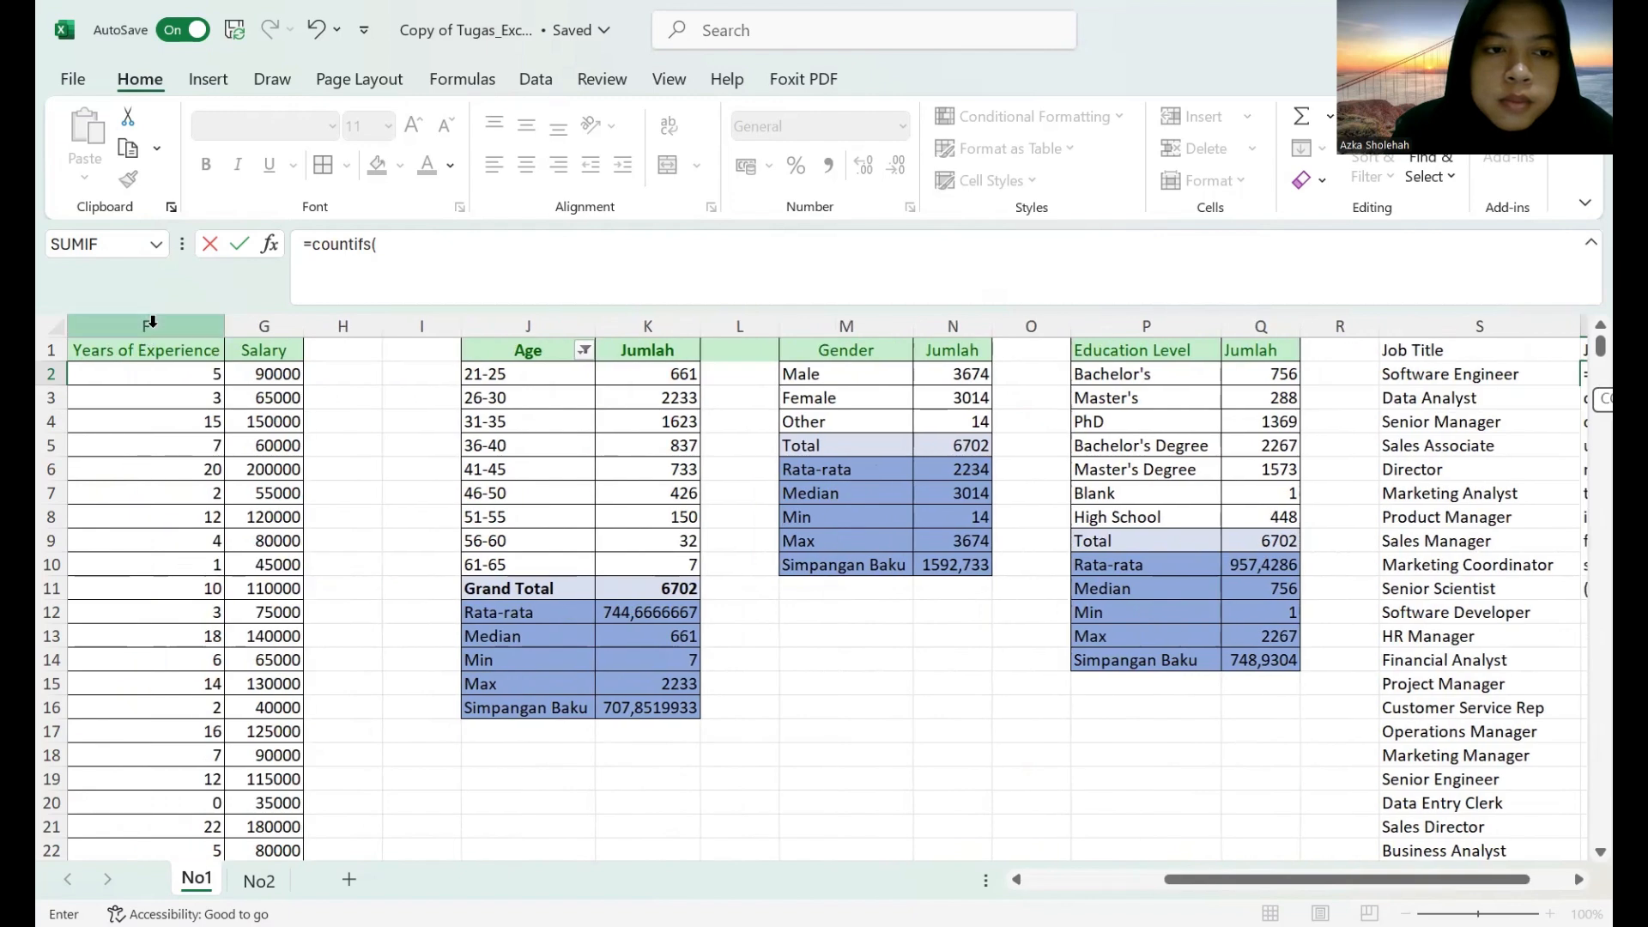
{"action": "left_click", "coordinate": [1016, 880]}
{"action": "left_click", "coordinate": [335, 326]}
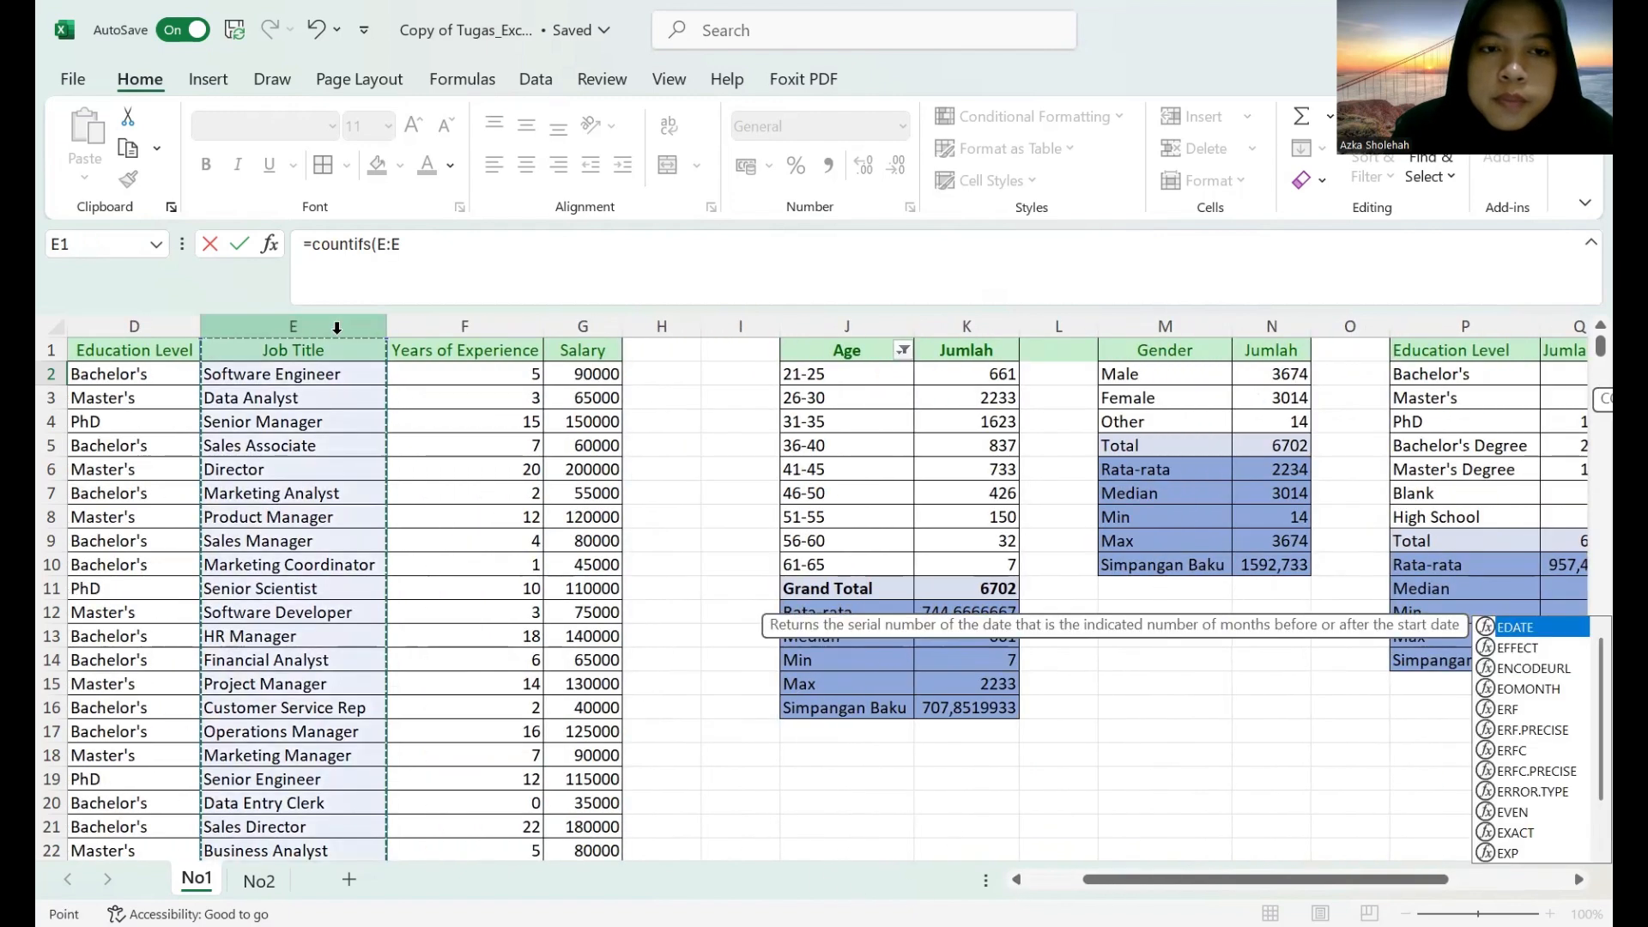
Complete the T2 formula with S2 as the criterion, giving =COUNTIFS(E:E;S2).
{"action": "left_click", "coordinate": [1577, 880]}
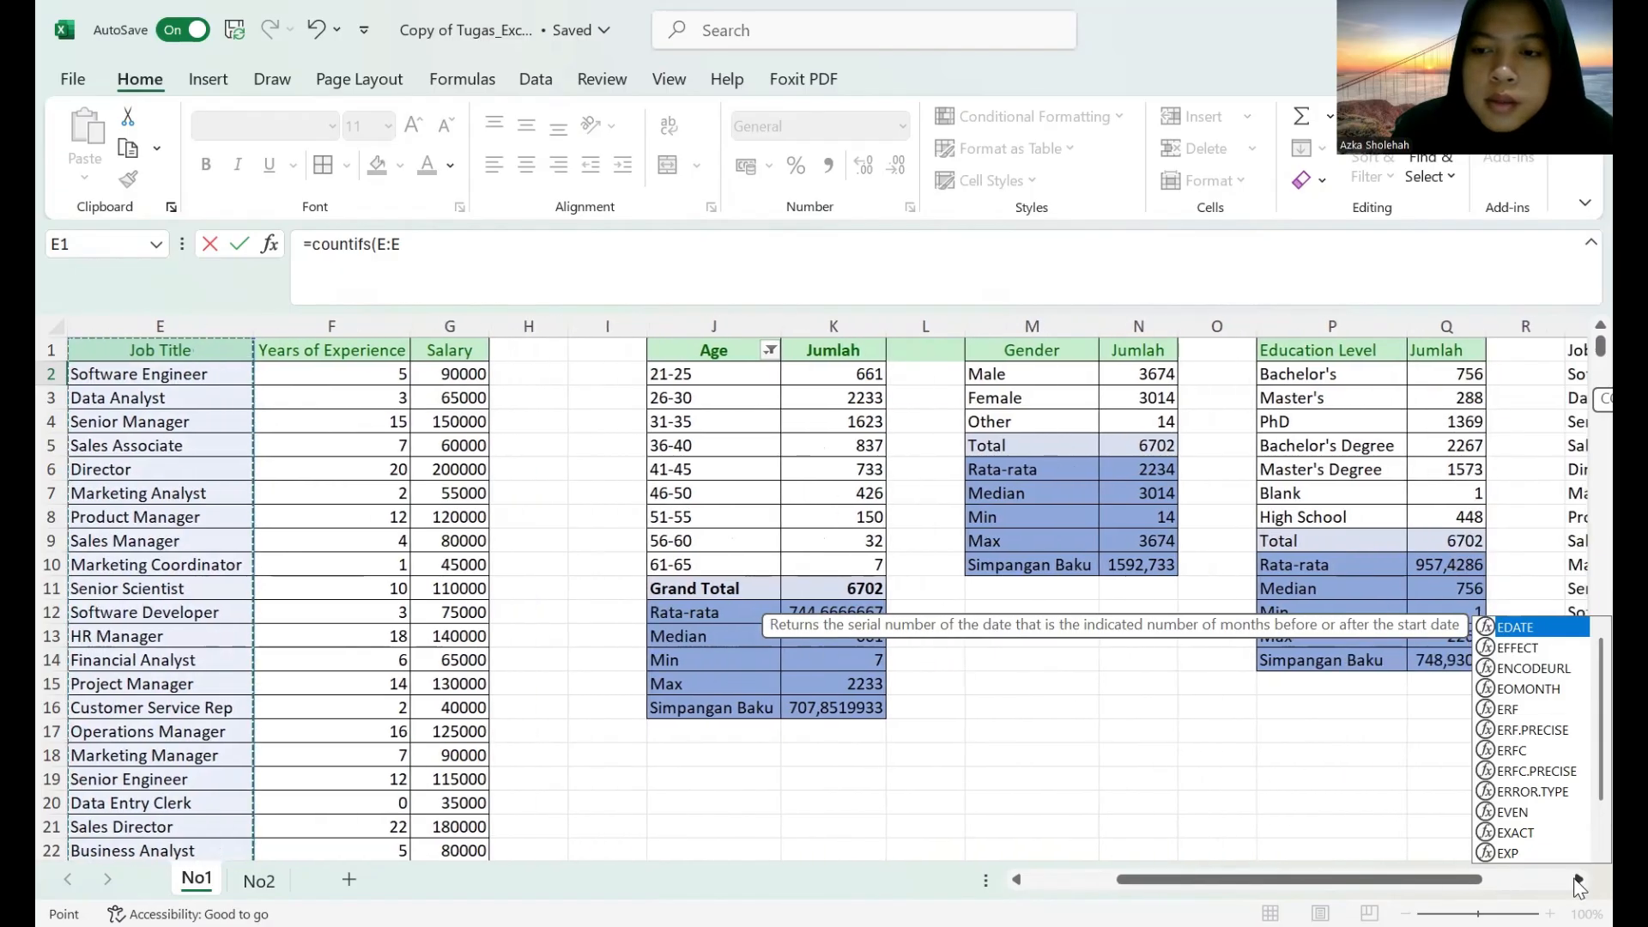
{"action": "left_click", "coordinate": [1577, 880]}
{"action": "left_click", "coordinate": [1577, 880]}
{"action": "left_click", "coordinate": [1577, 879]}
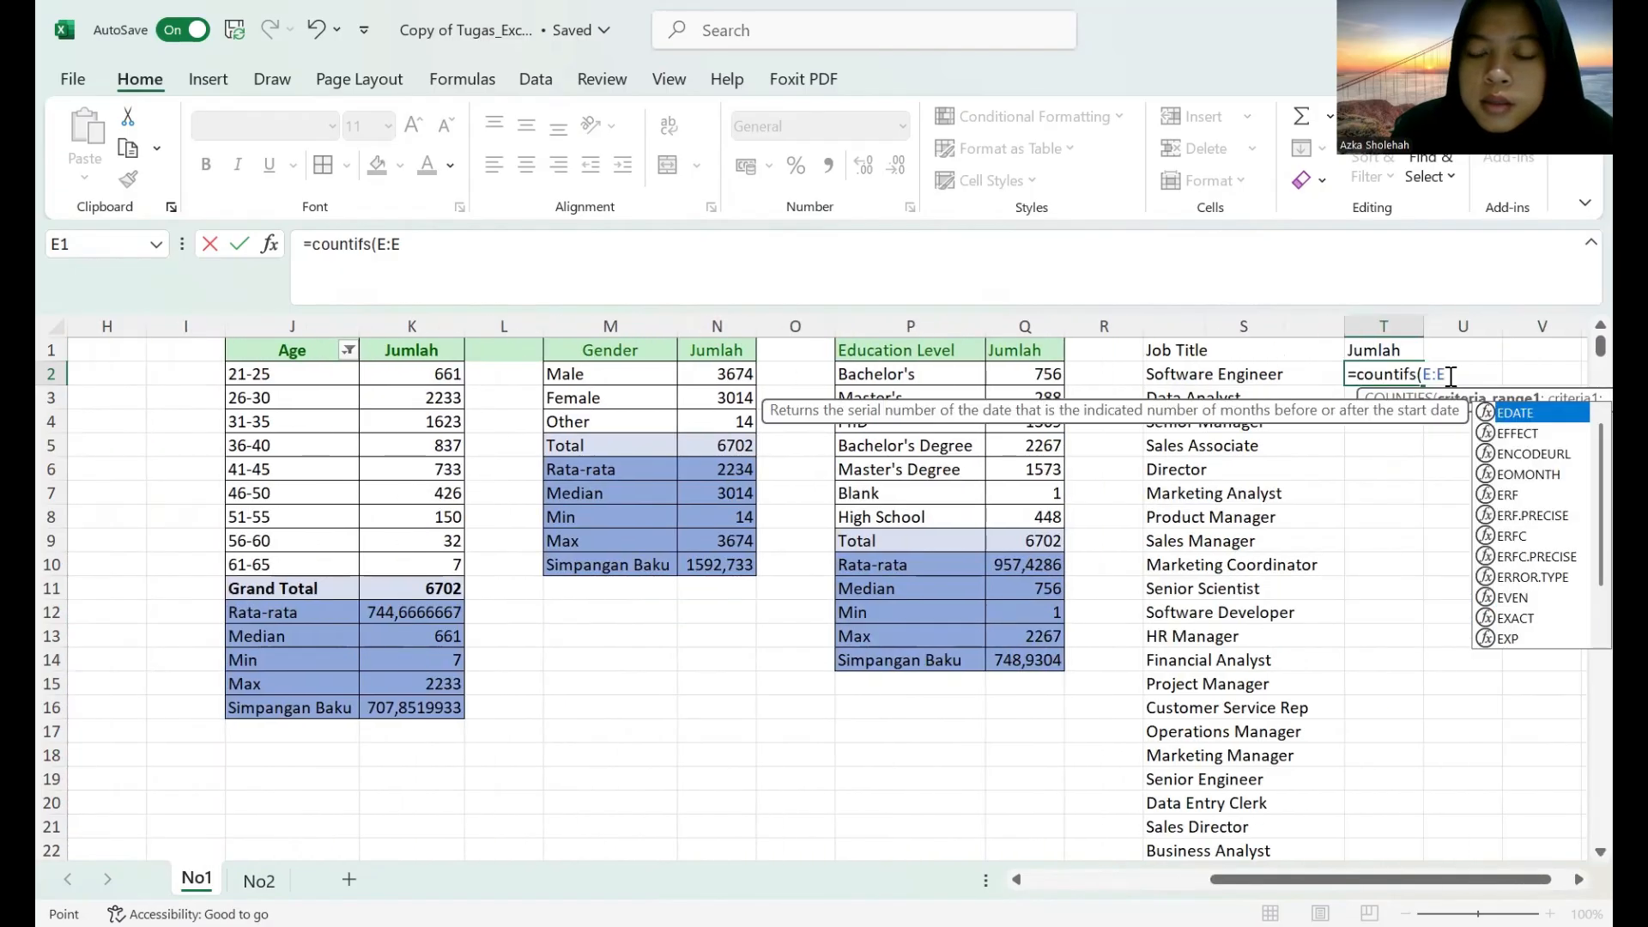
{"action": "type", "text": ";"}
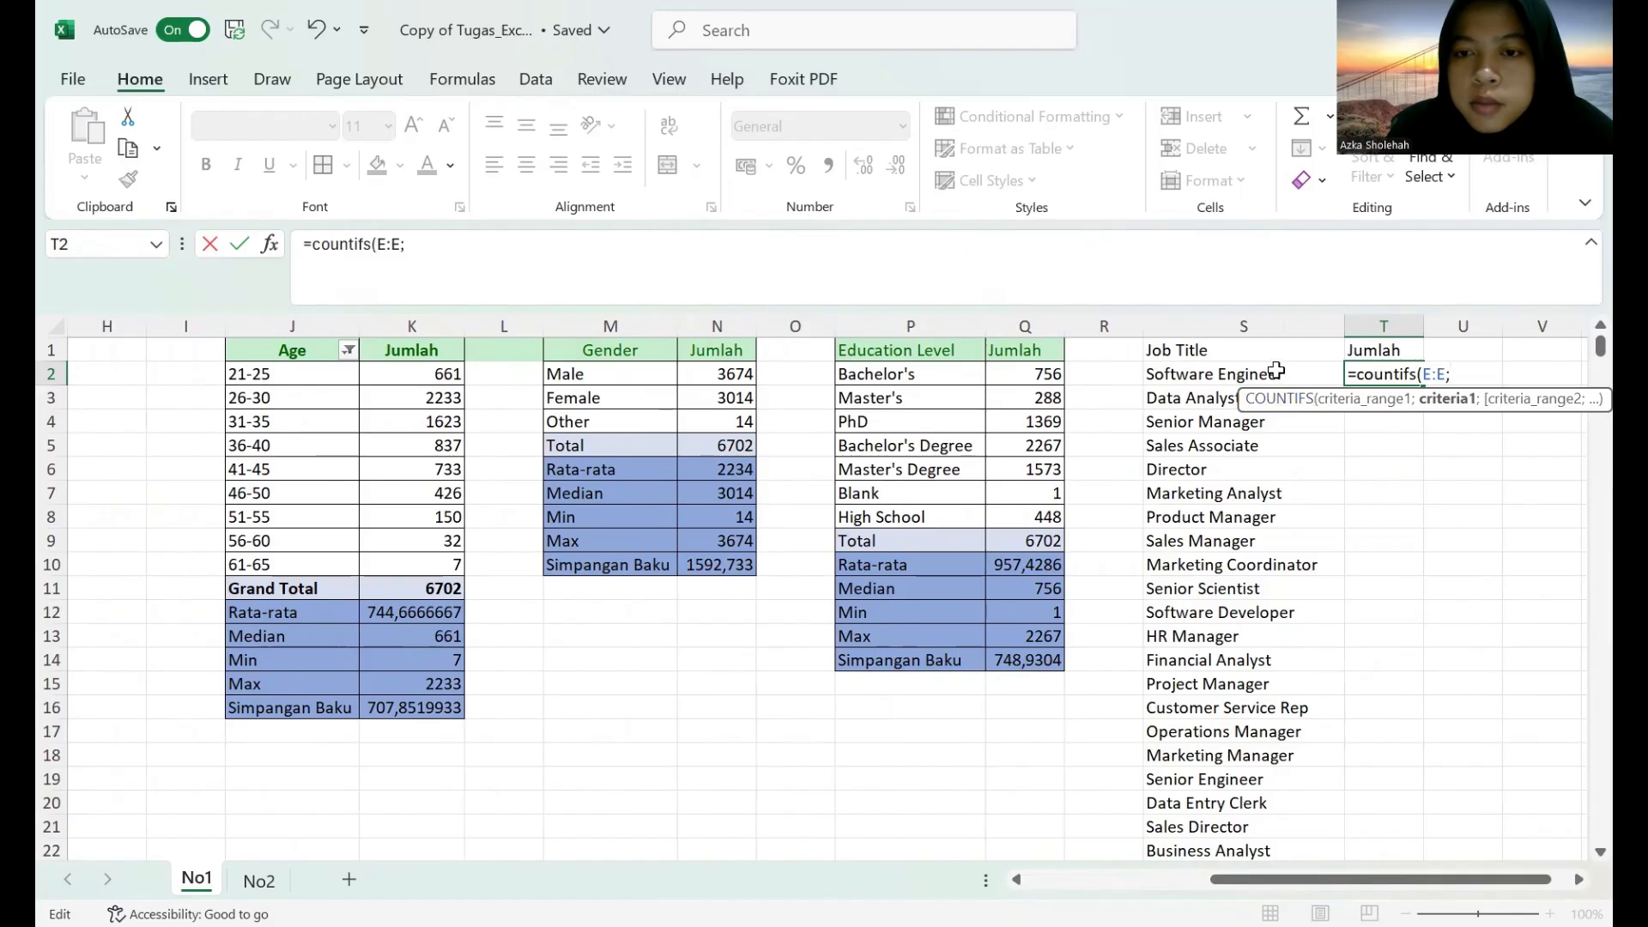
{"action": "left_click", "coordinate": [1276, 374]}
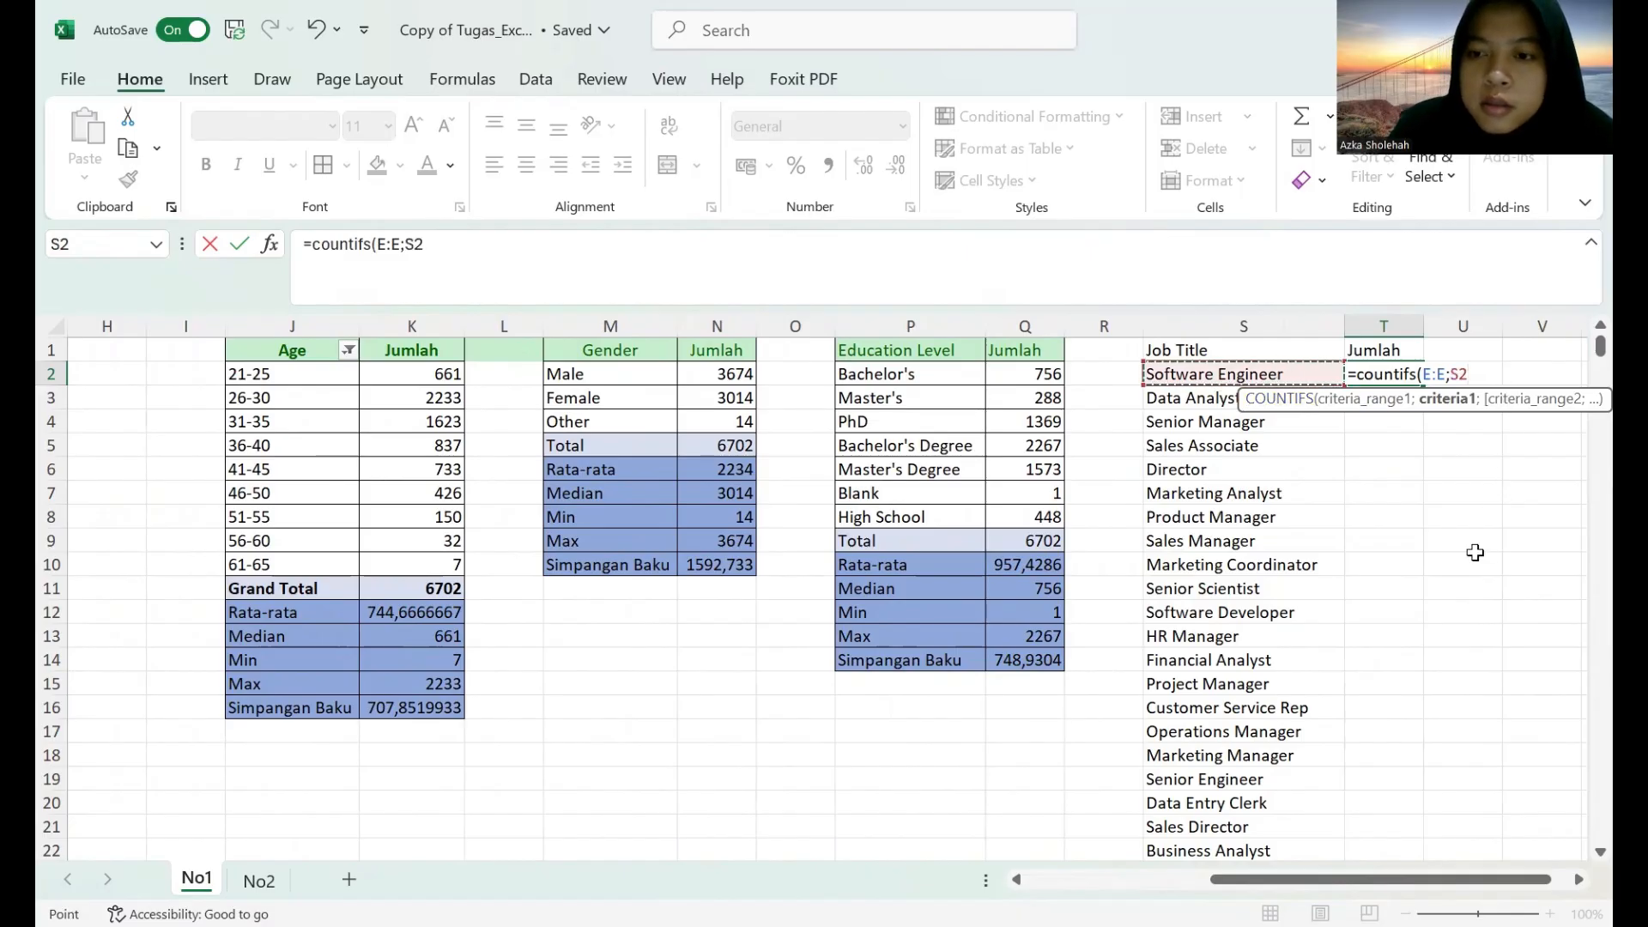
{"action": "key", "text": "Return"}
Make the criteria range in the T2 formula absolute, so it reads =COUNTIFS($E:$E;S2).
{"action": "left_click", "coordinate": [1412, 378]}
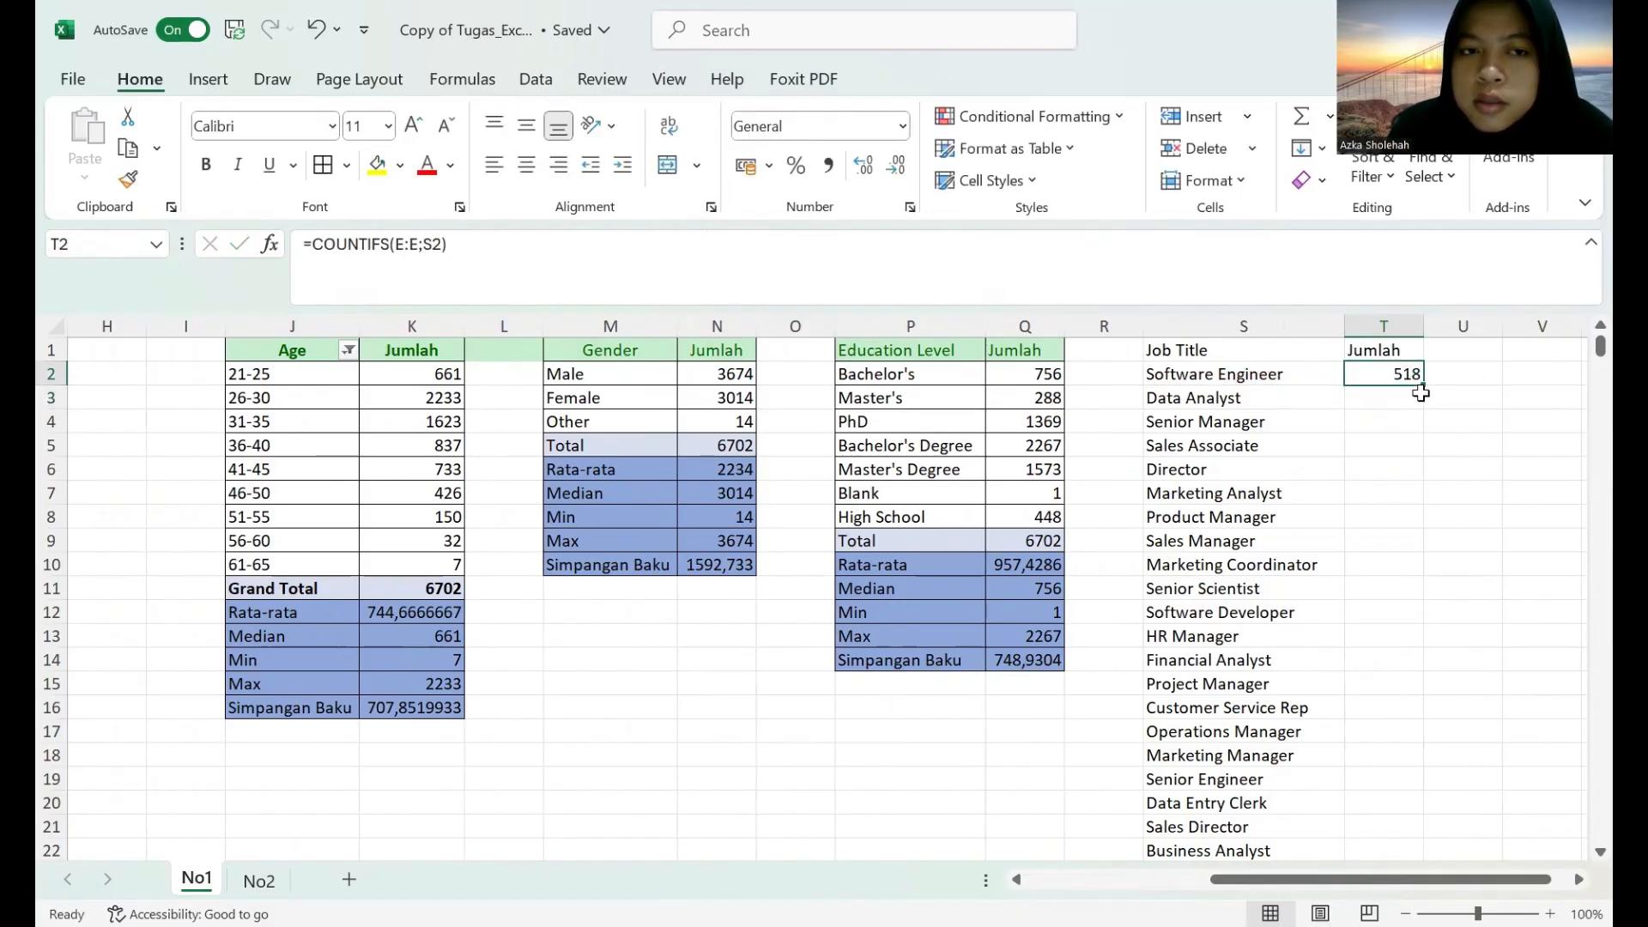
{"action": "left_click", "coordinate": [394, 244]}
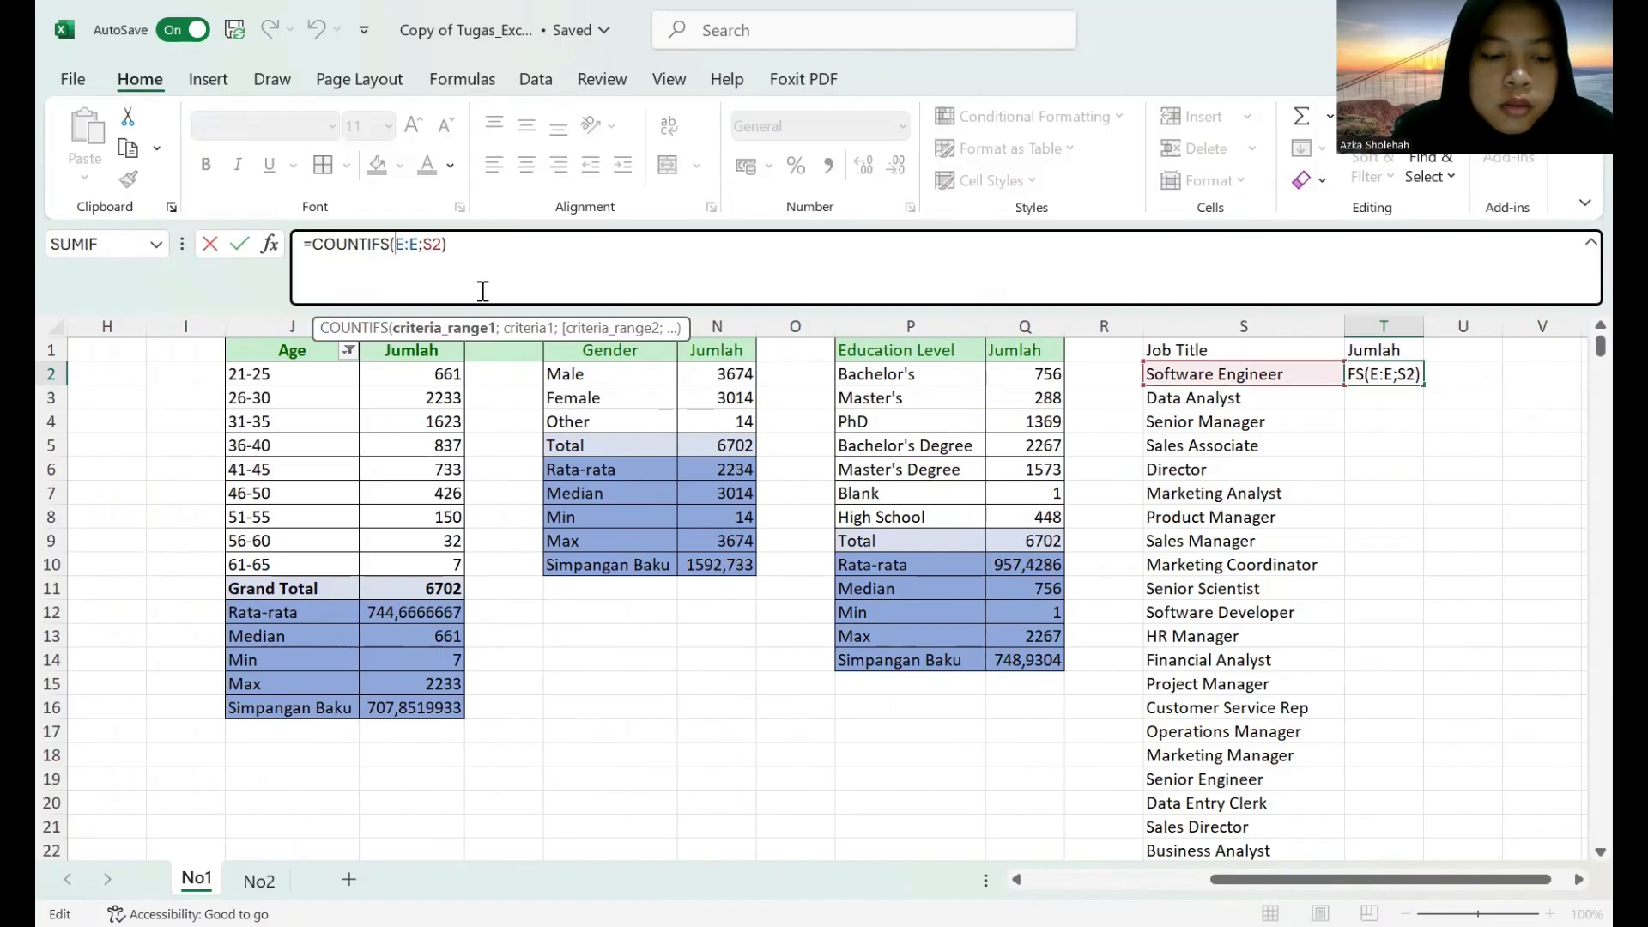
{"action": "type", "text": "$"}
{"action": "key", "text": "Right"}
{"action": "key", "text": "Right"}
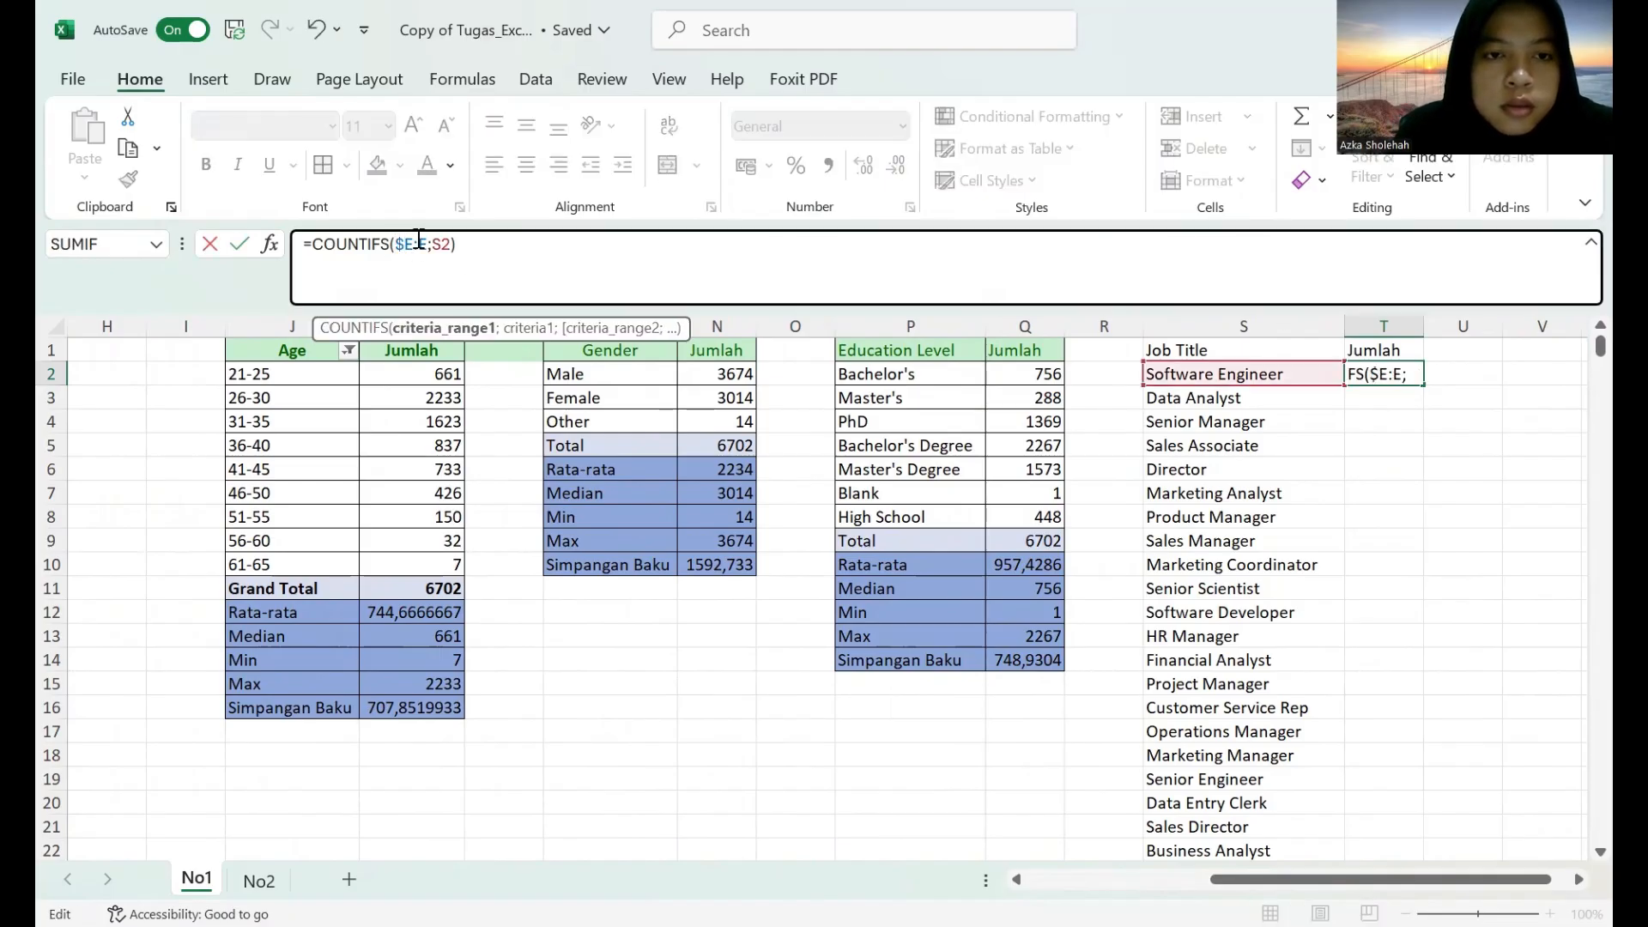
{"action": "type", "text": "$"}
{"action": "key", "text": "Return"}
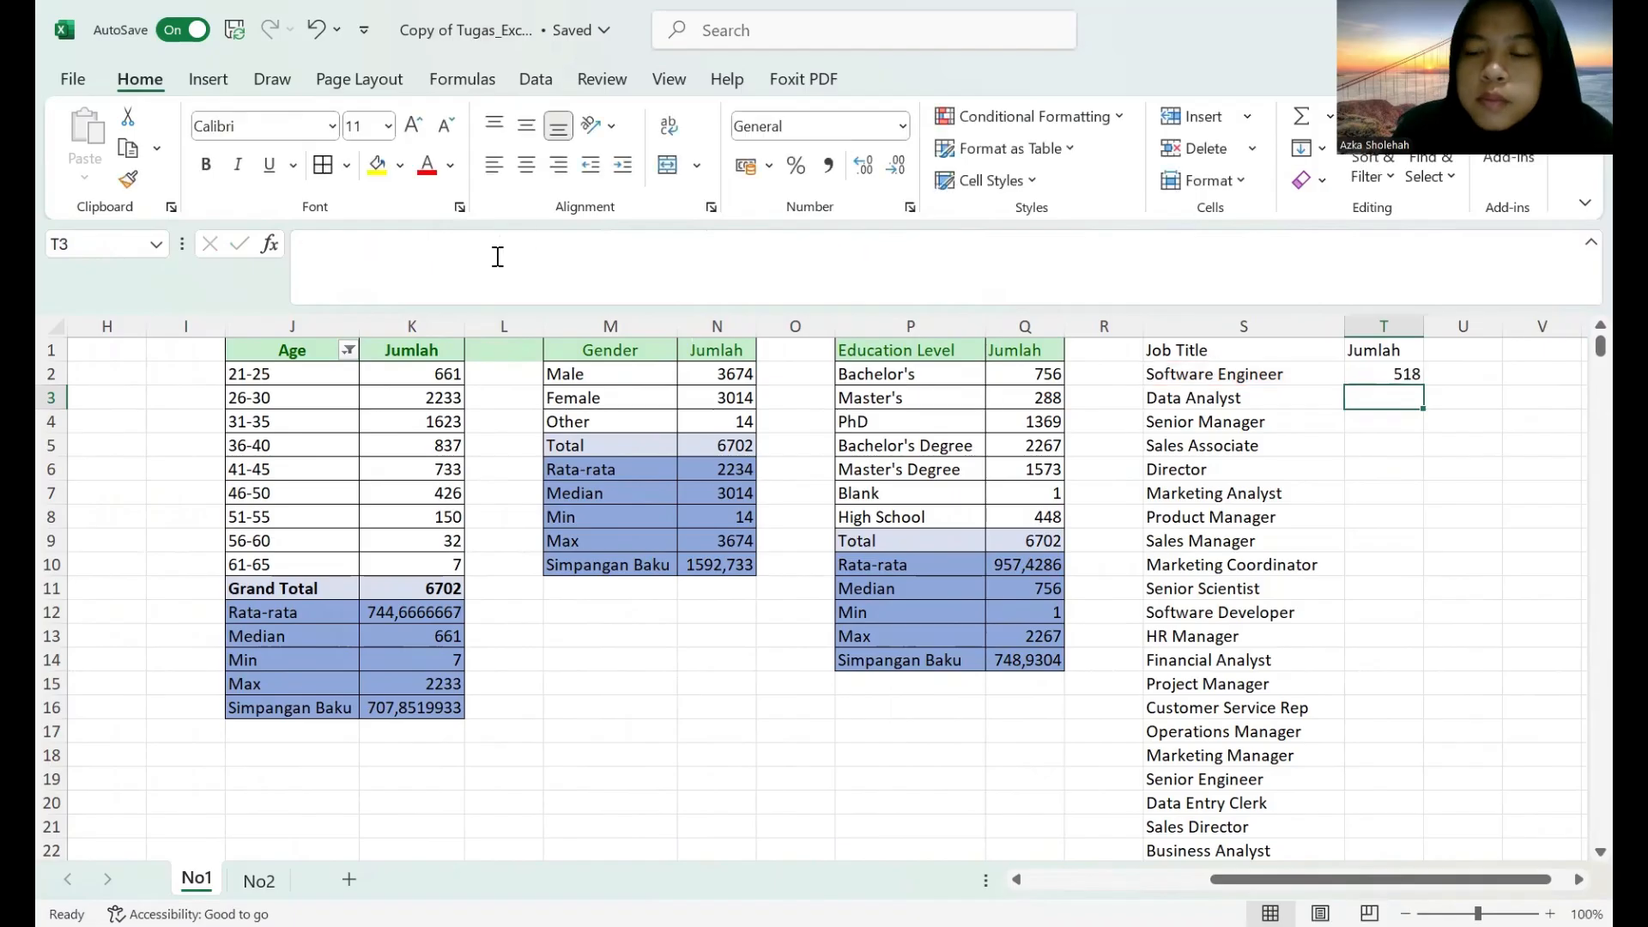
Fill the T2 count formula down to T193, covering every job title in the list.
{"action": "left_click", "coordinate": [1395, 380]}
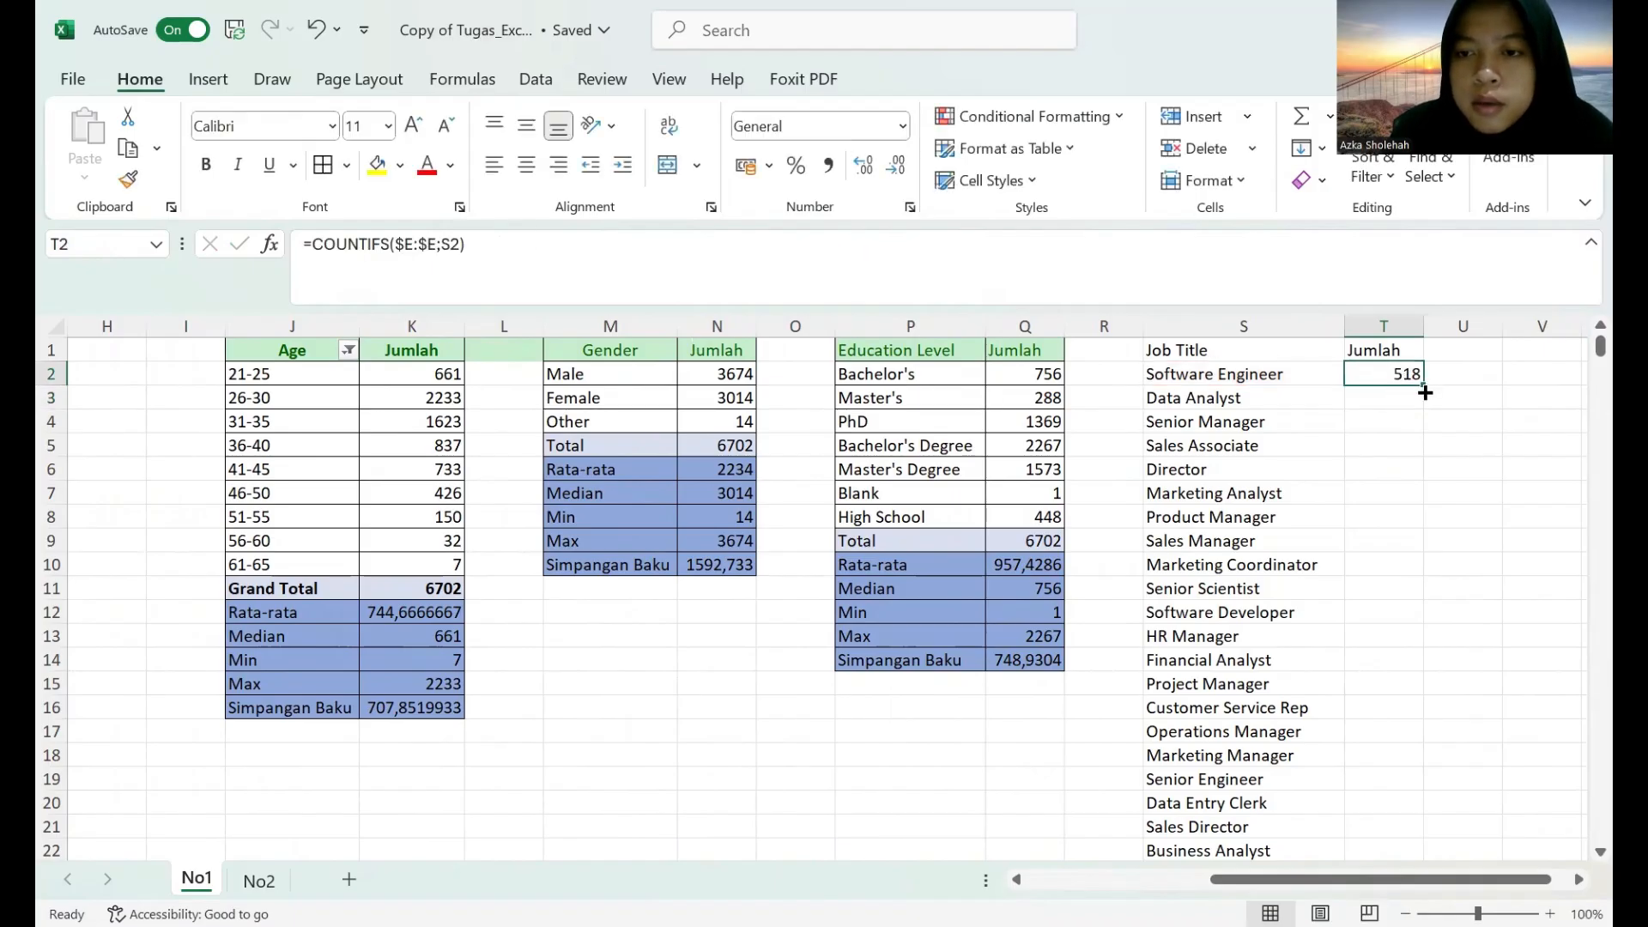
{"action": "left_click_drag", "start_coordinate": [1423, 389], "coordinate": [1382, 794]}
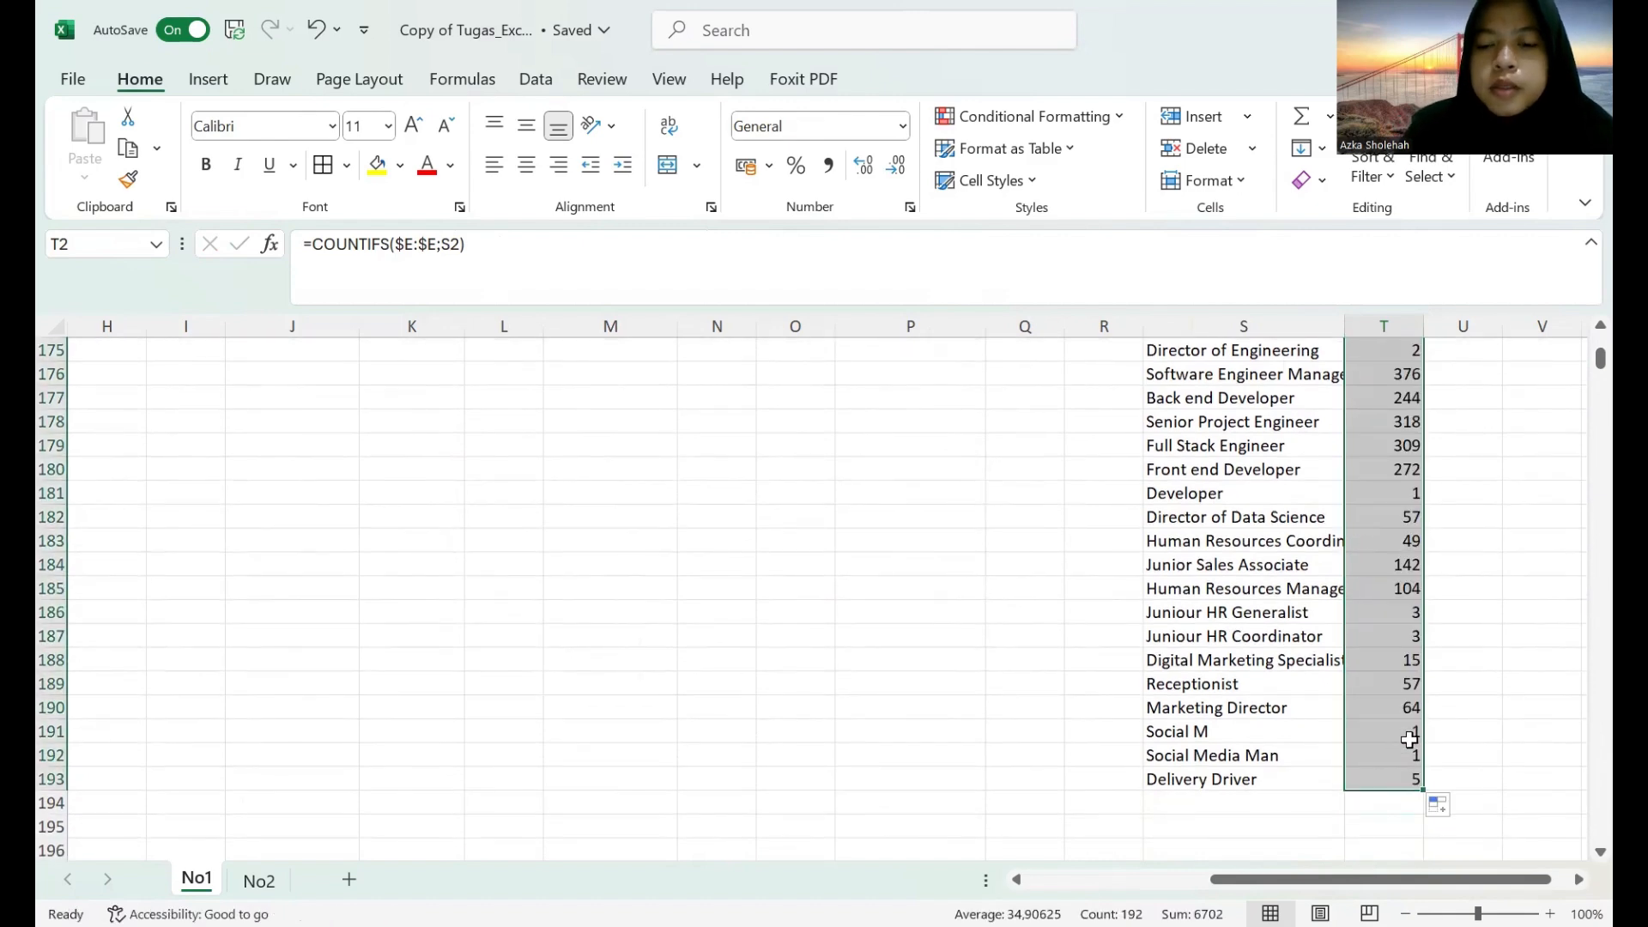
{"action": "scroll", "coordinate": [1408, 761], "scroll_direction": "up", "scroll_amount": 3}
{"action": "scroll", "coordinate": [1431, 727], "scroll_direction": "up", "scroll_amount": 20}
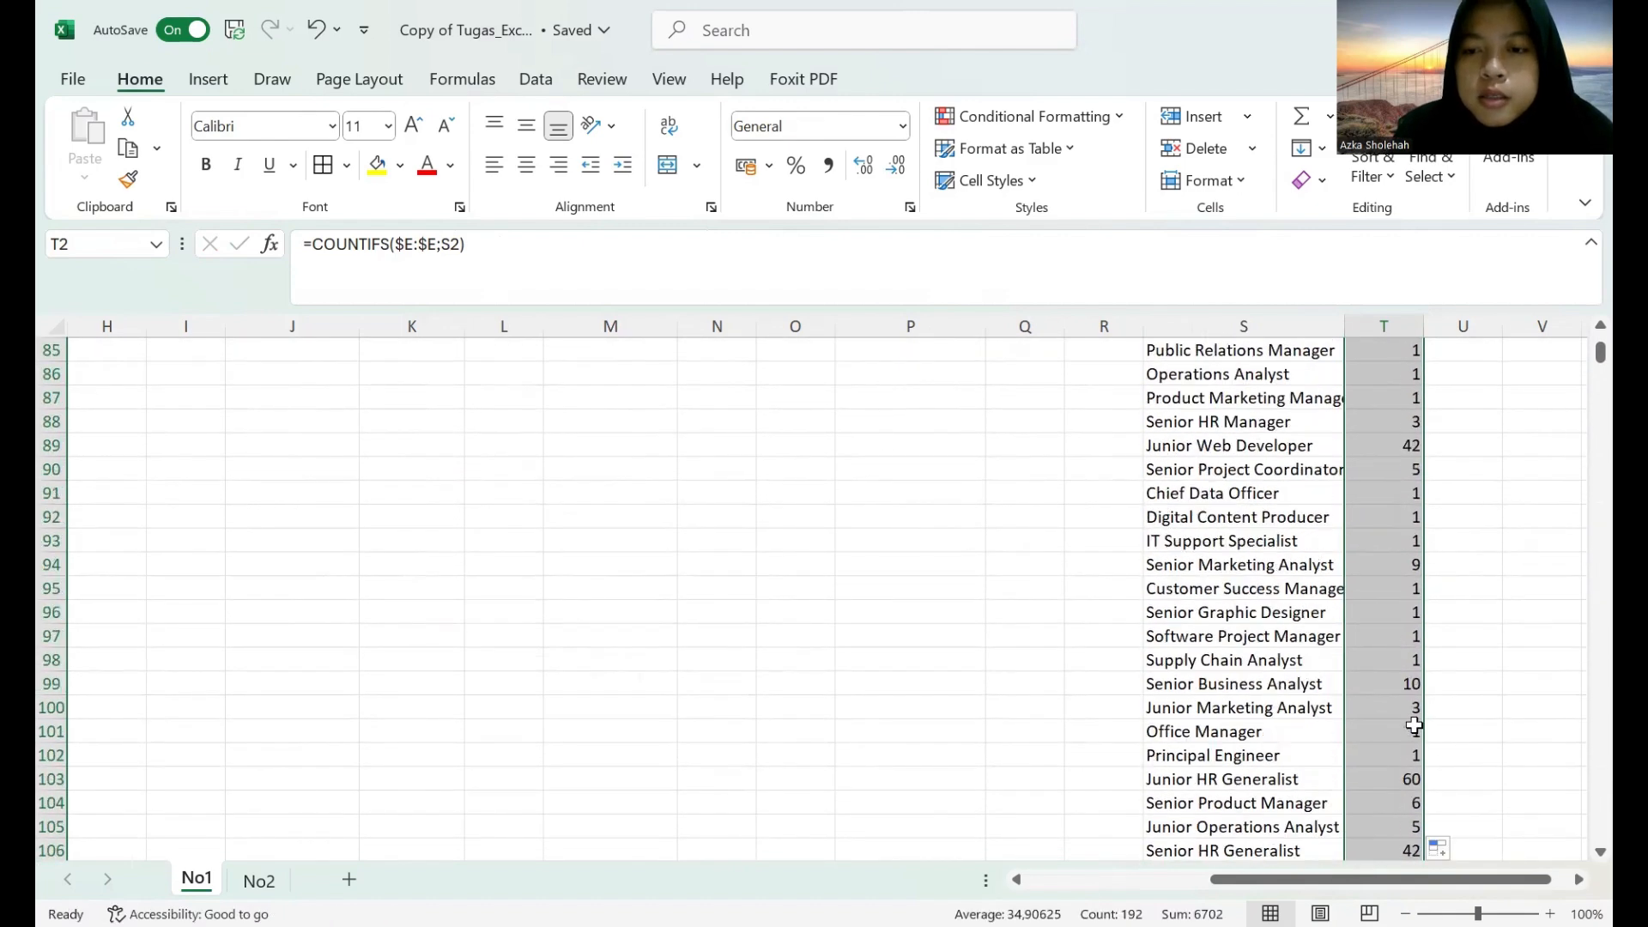
{"action": "scroll", "coordinate": [1409, 727], "scroll_direction": "up", "scroll_amount": 20}
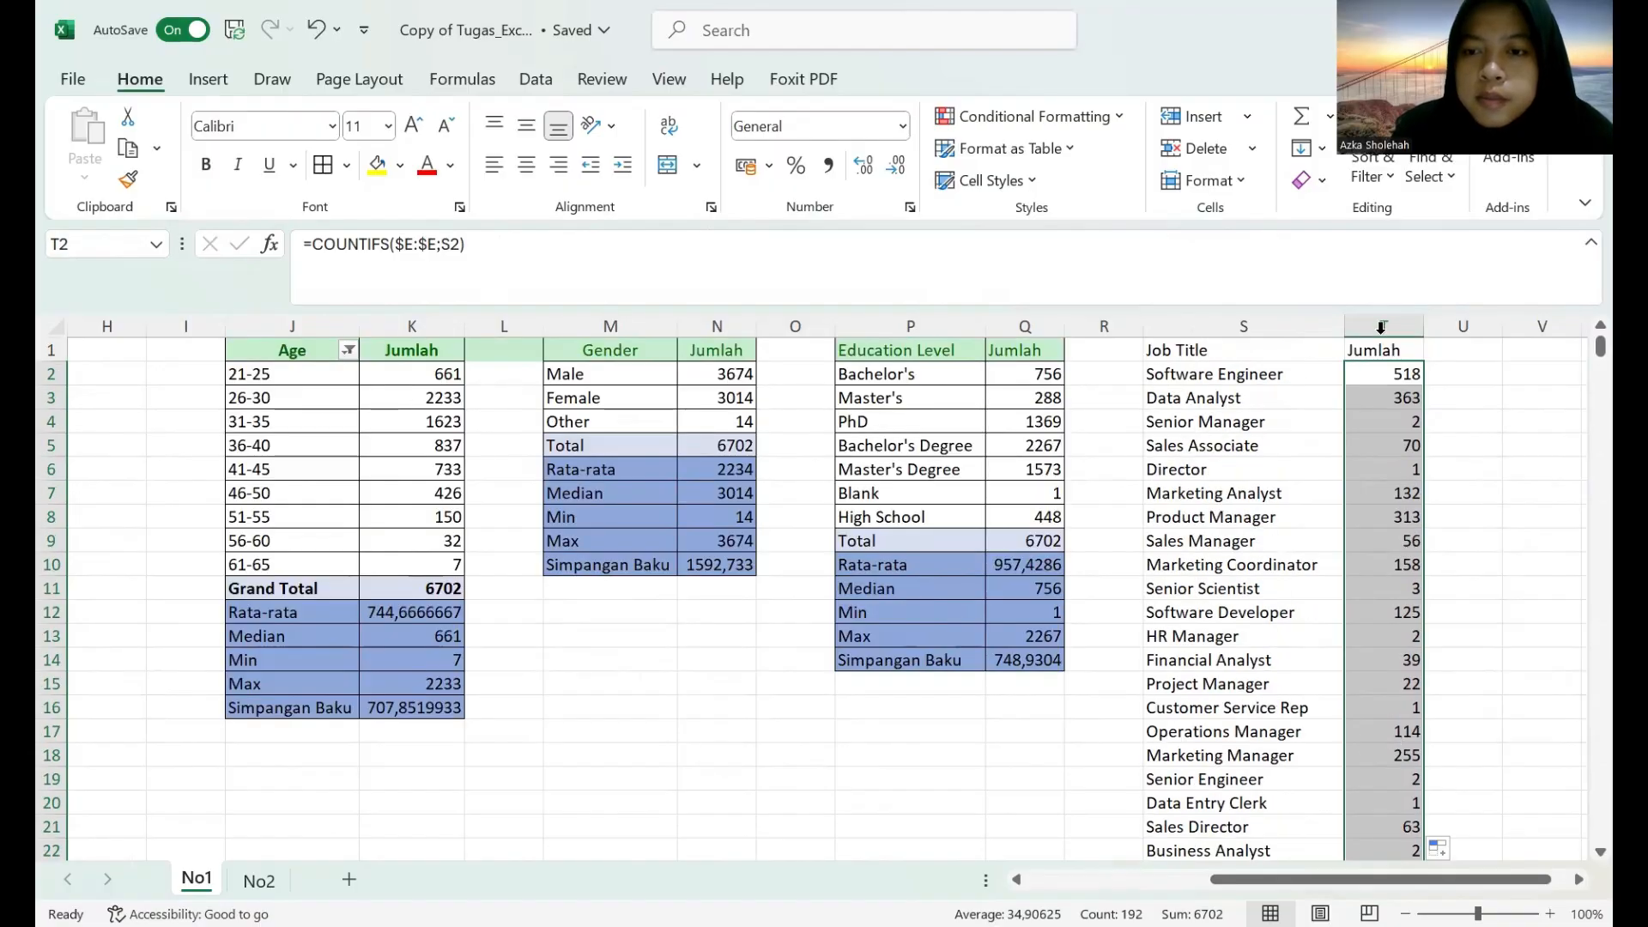
Widen column S until the longest job titles fit.
{"action": "left_click_drag", "start_coordinate": [1348, 329], "coordinate": [1386, 329]}
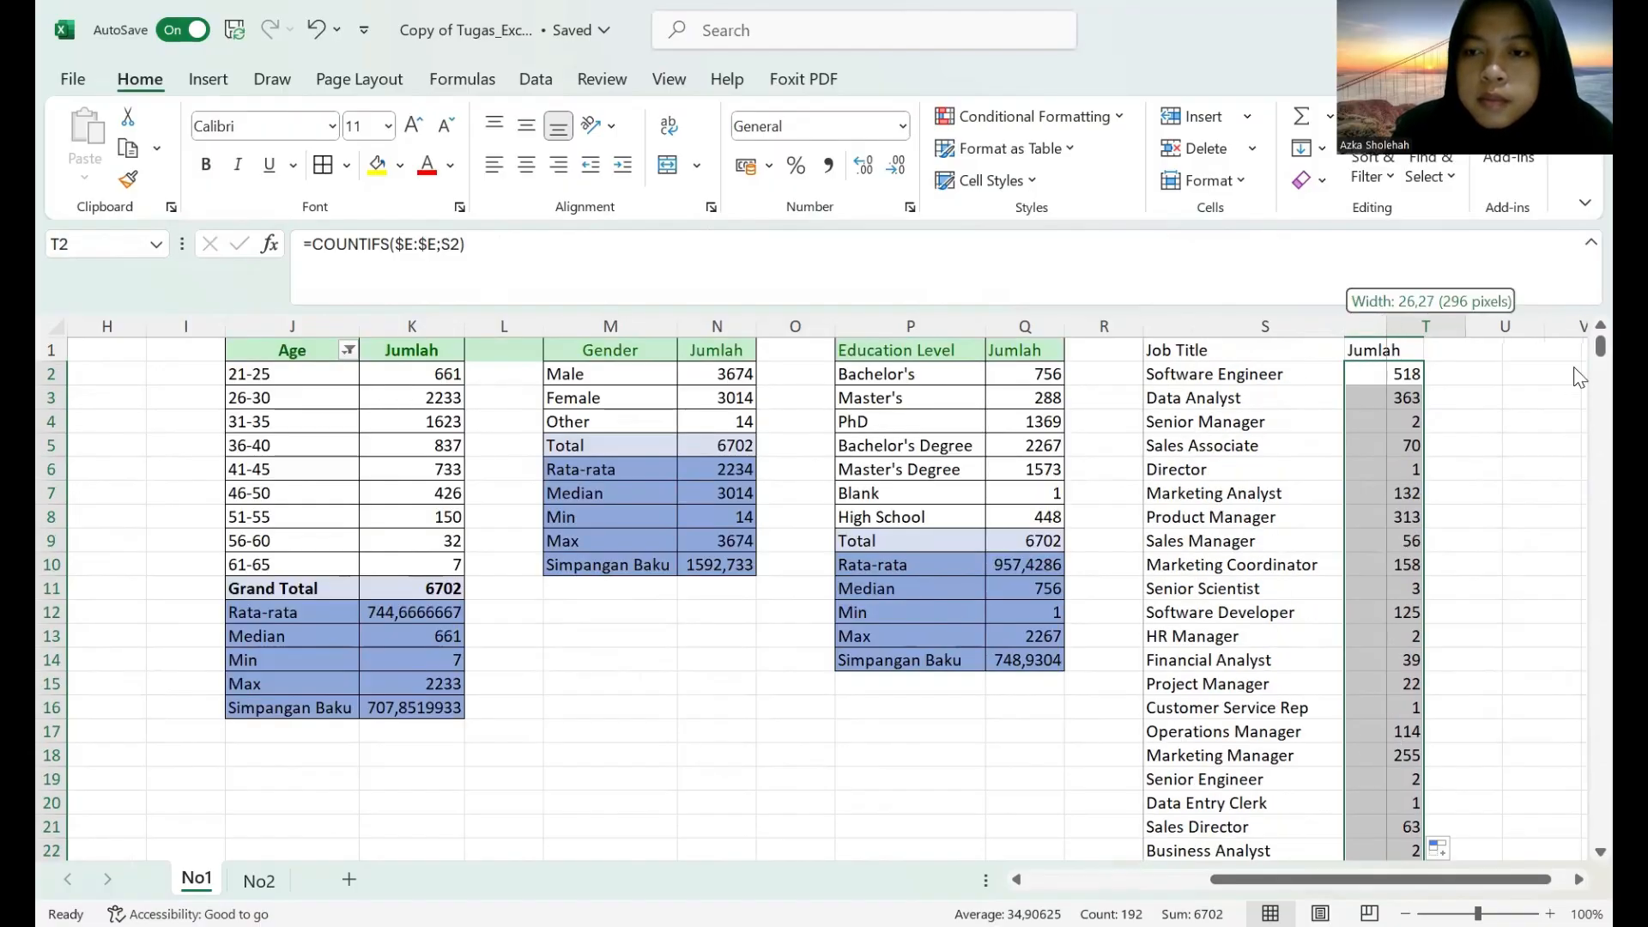
{"action": "mouse_move", "coordinate": [1600, 348]}
{"action": "left_mouse_down"}
{"action": "mouse_move", "coordinate": [1574, 397]}
{"action": "mouse_move", "coordinate": [1581, 323]}
{"action": "left_mouse_up"}
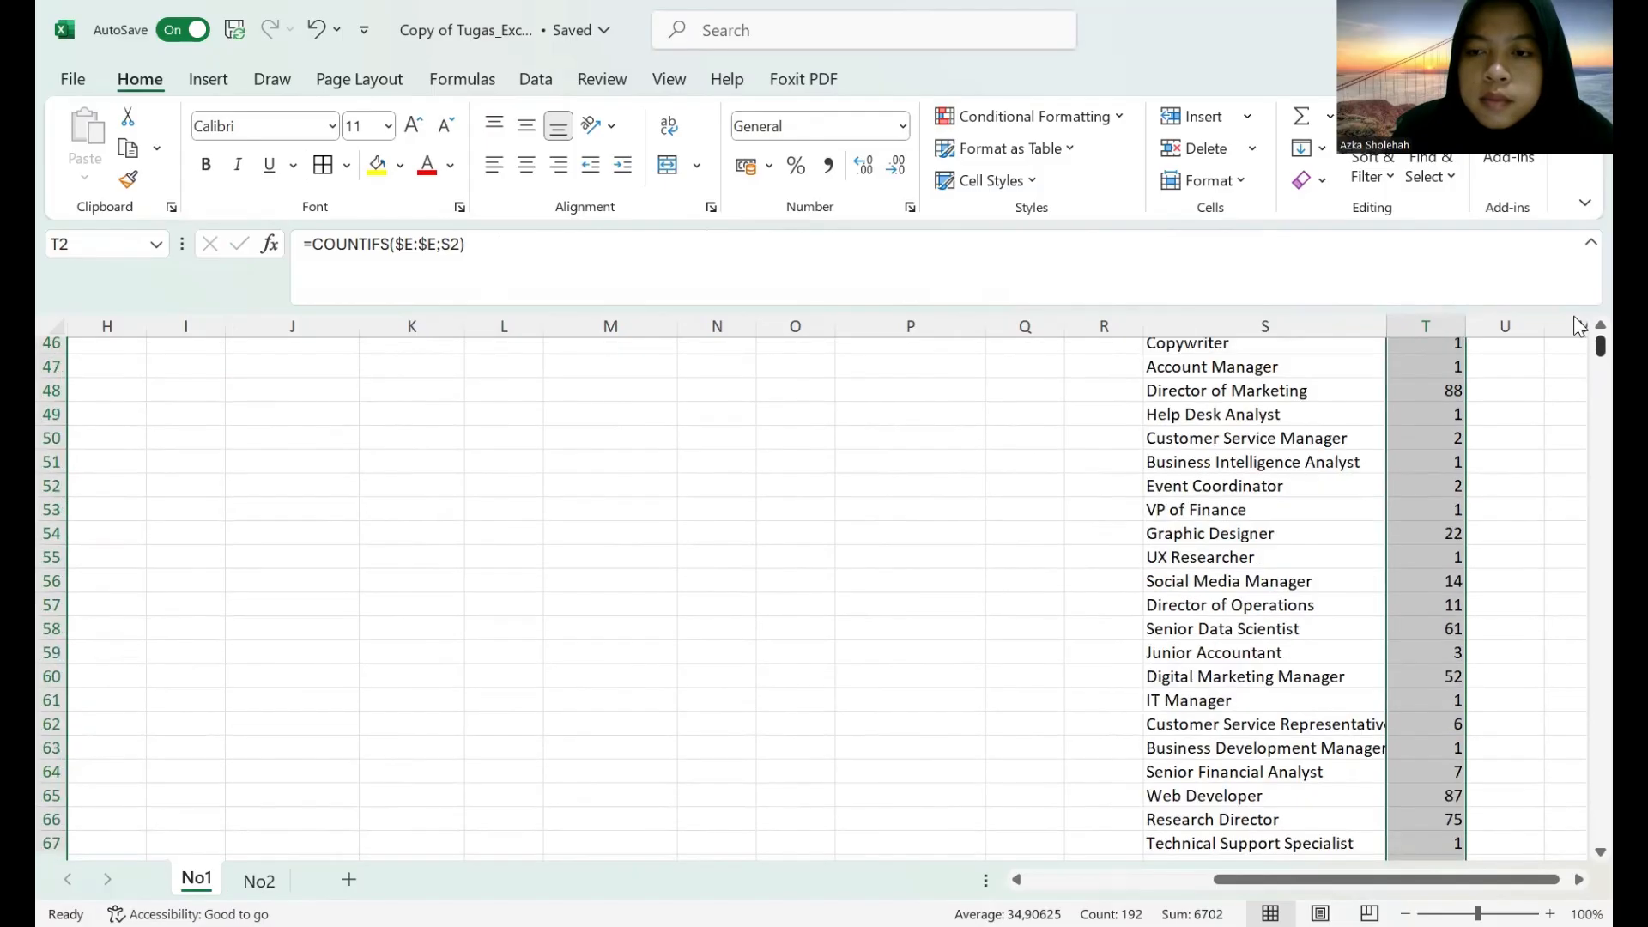
{"action": "left_click_drag", "start_coordinate": [1385, 320], "coordinate": [1412, 320]}
Enter the row labels Total in S194 and Rata-rata in S195, below the last job title.
{"action": "scroll", "coordinate": [1336, 574], "scroll_direction": "down", "scroll_amount": 20}
{"action": "scroll", "coordinate": [1337, 577], "scroll_direction": "down", "scroll_amount": 20}
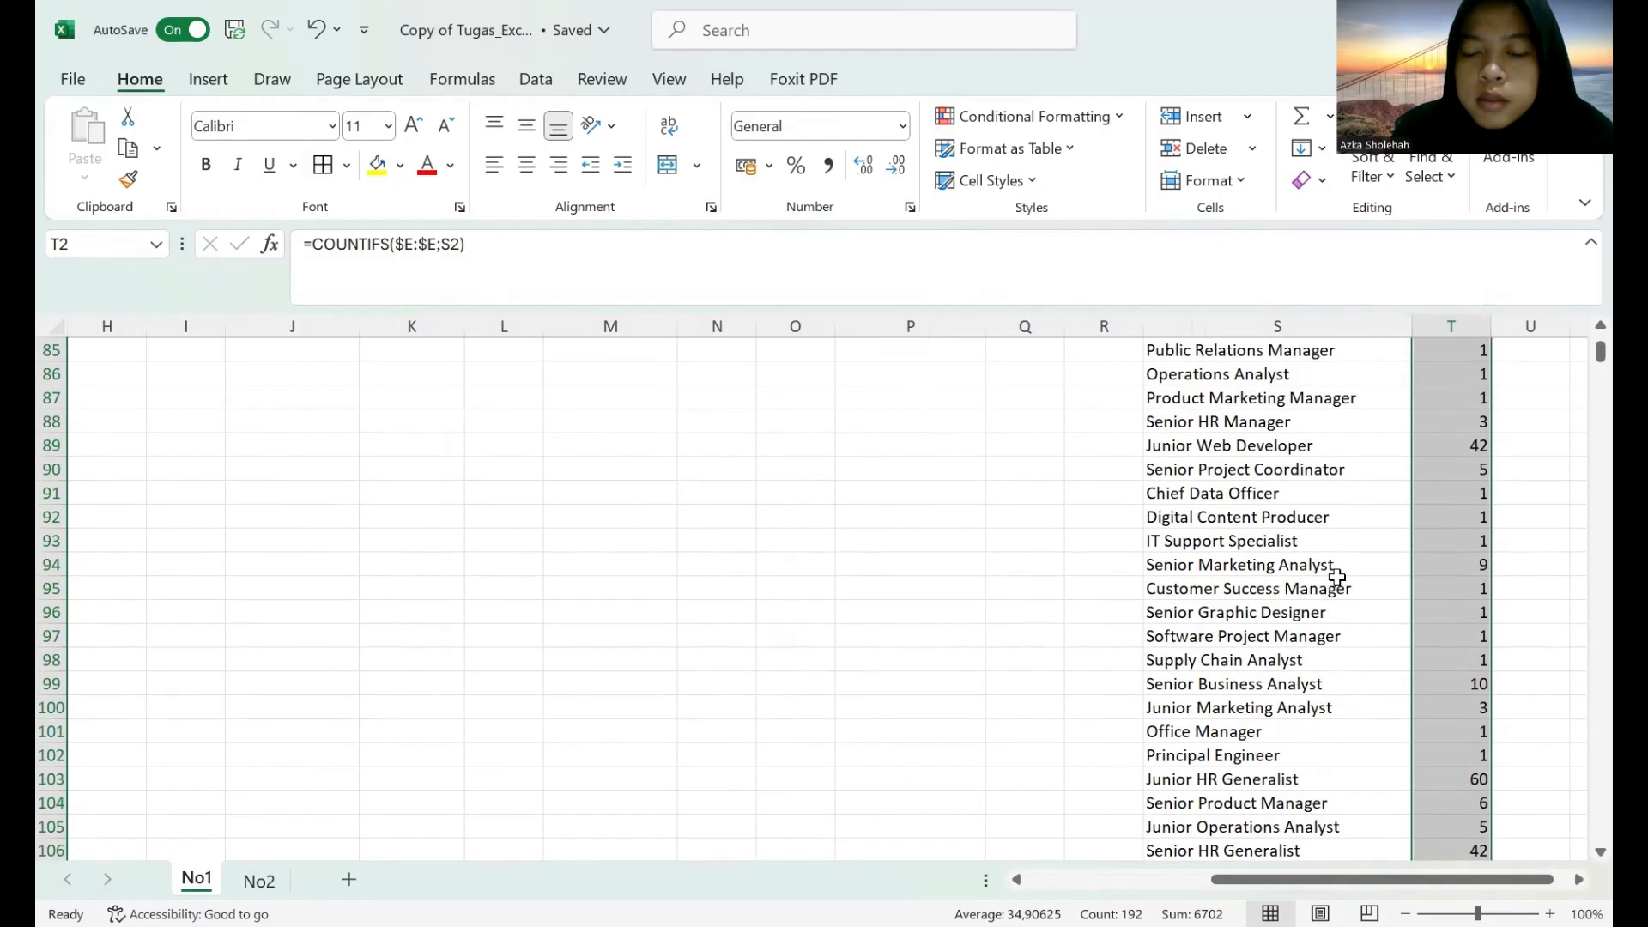
{"action": "scroll", "coordinate": [1343, 563], "scroll_direction": "up", "scroll_amount": 4}
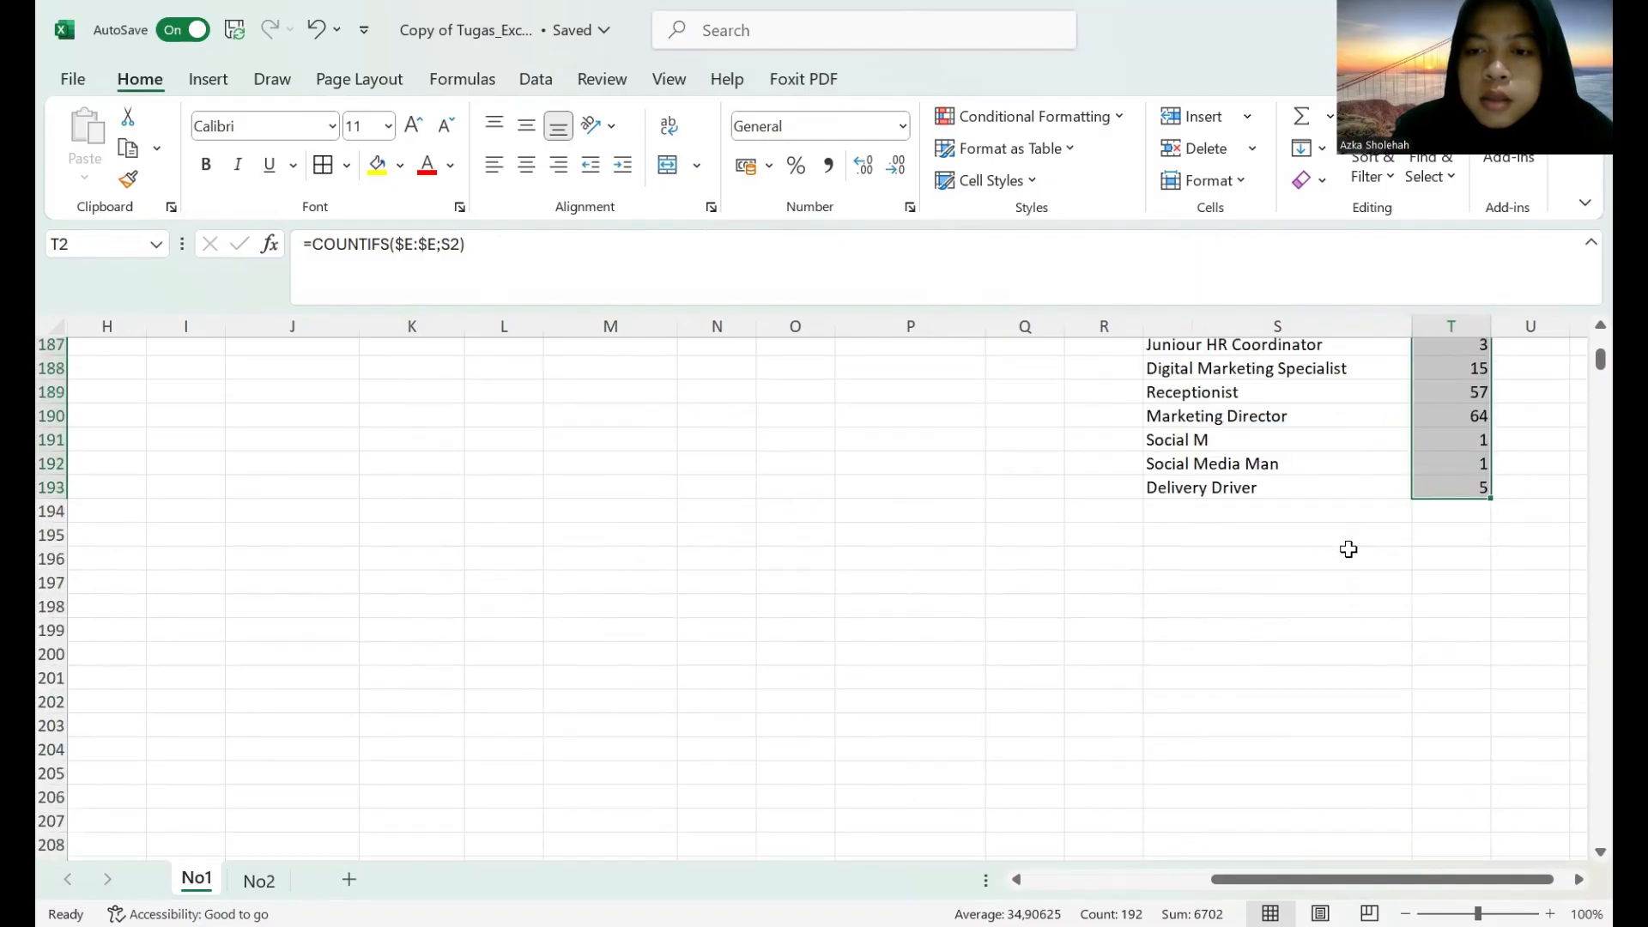
{"action": "left_click", "coordinate": [1307, 593]}
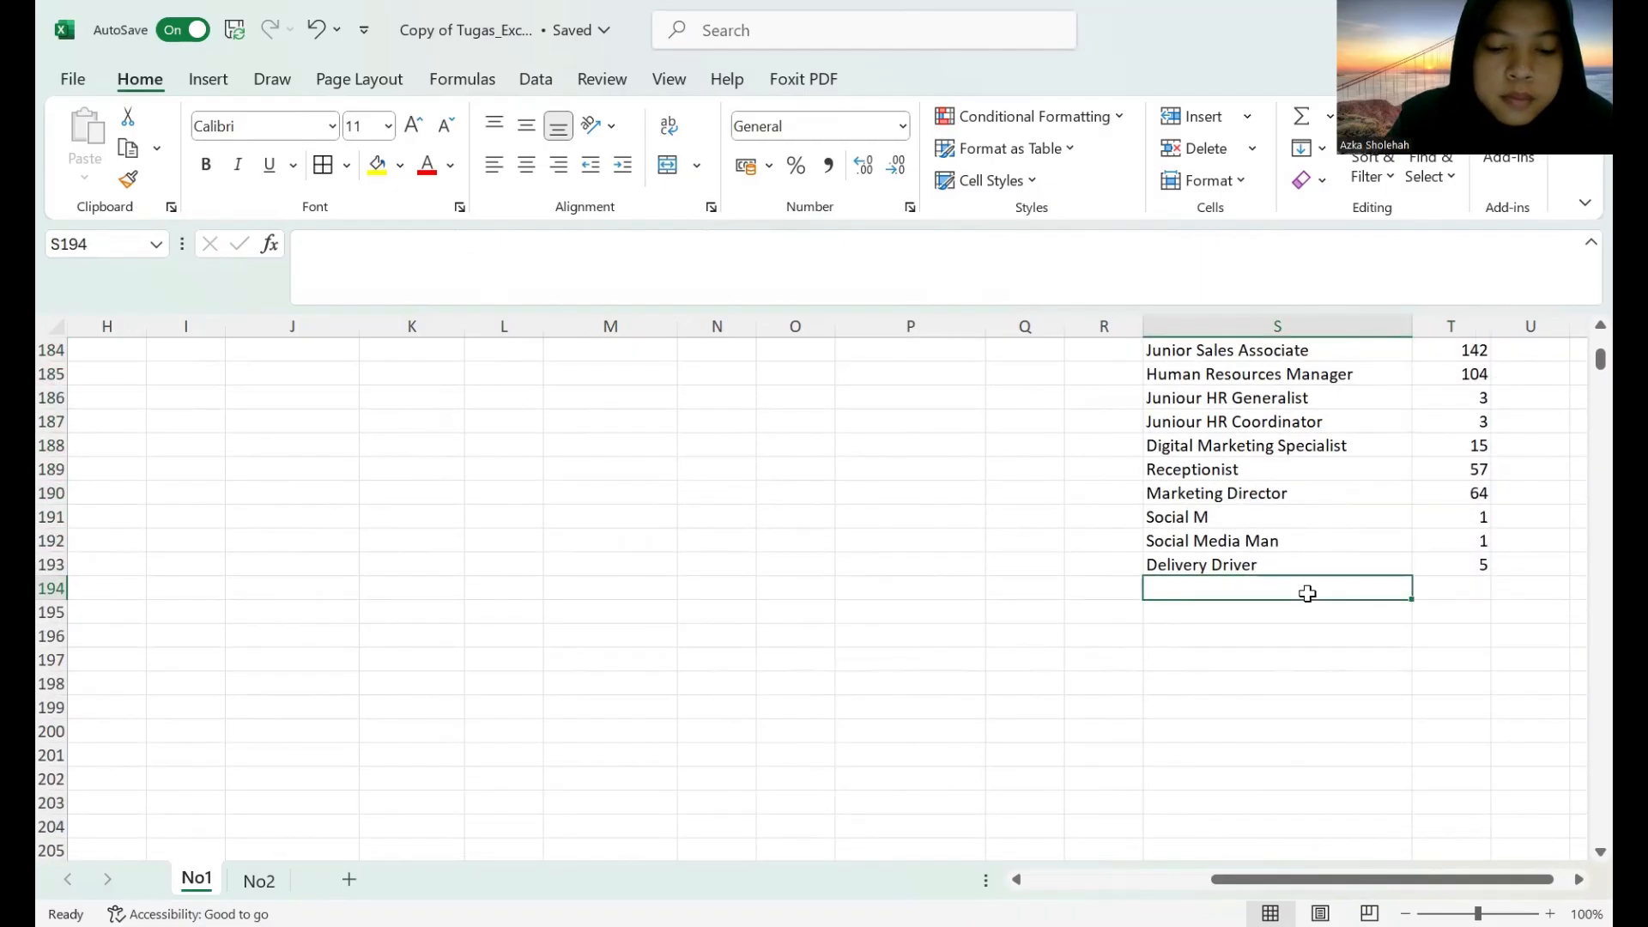
{"action": "type", "text": "Total"}
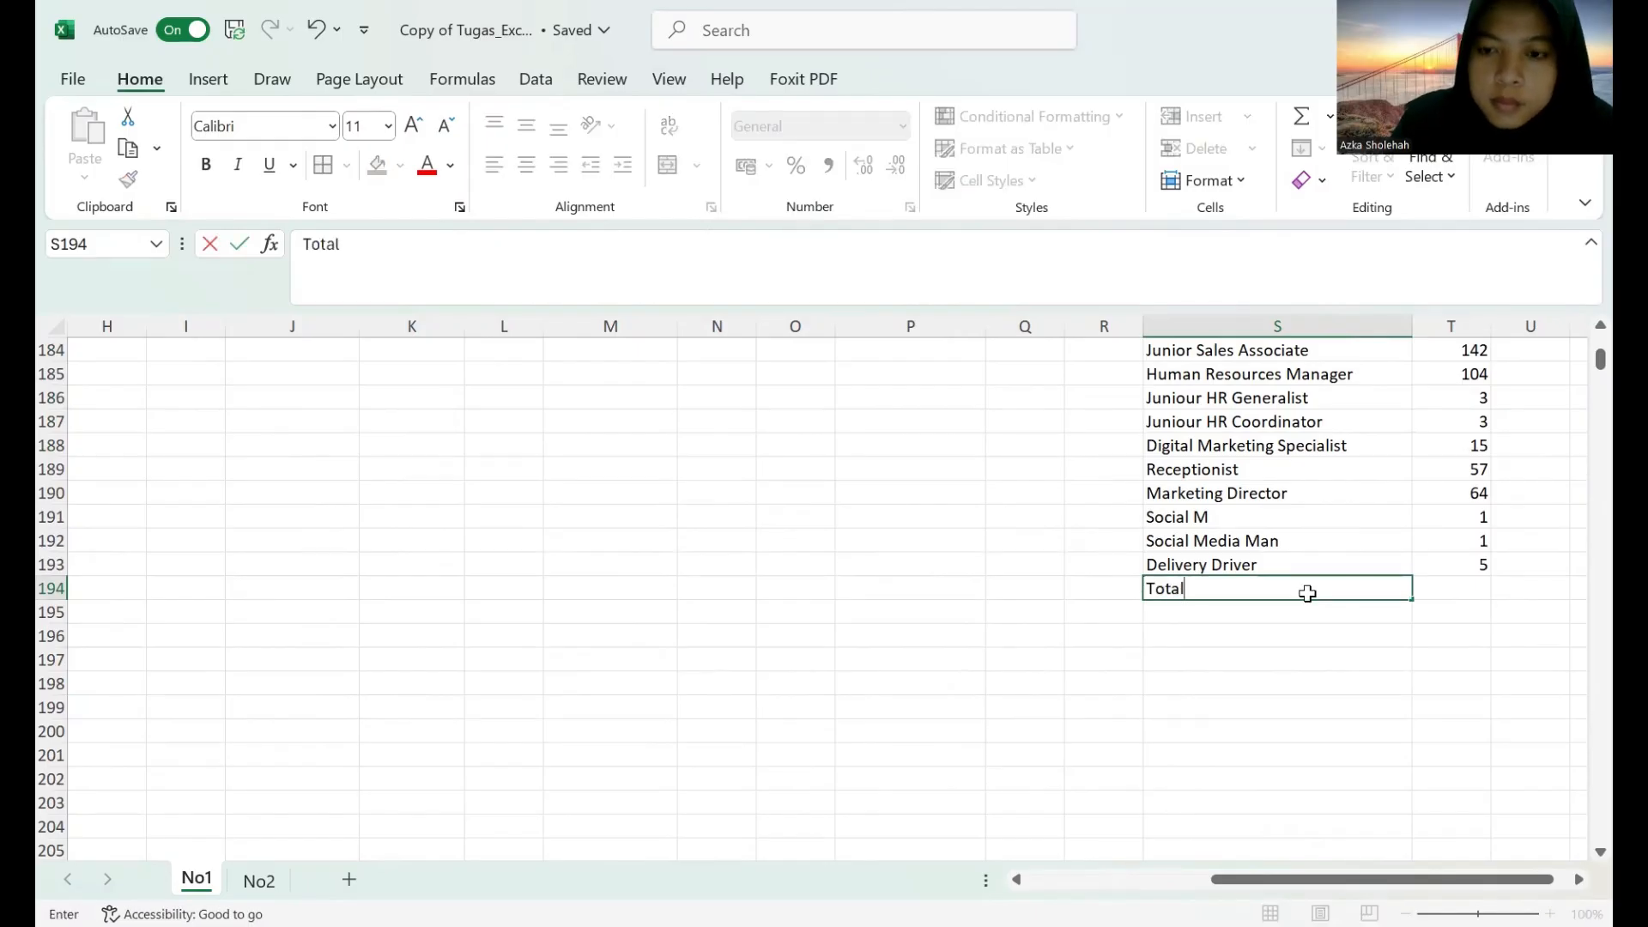
{"action": "key", "text": "Return"}
{"action": "type", "text": "Rata-"}
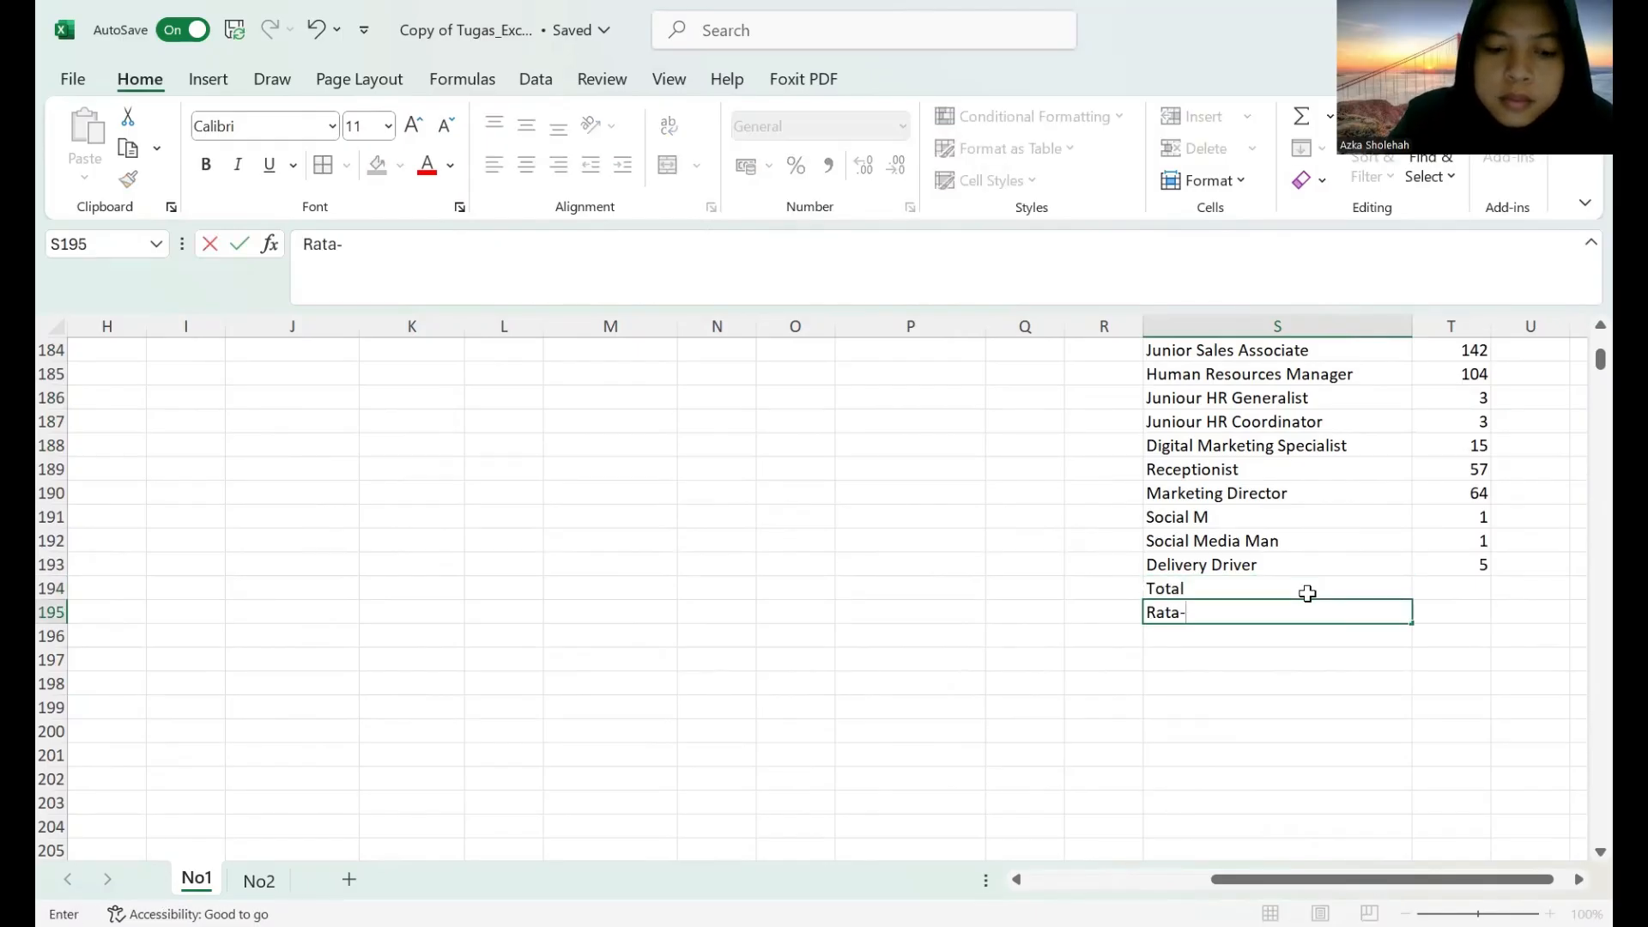
{"action": "type", "text": "rata"}
{"action": "key", "text": "Return"}
Enter the statistics labels Median in S196 and Min in S197.
{"action": "type", "text": "M"}
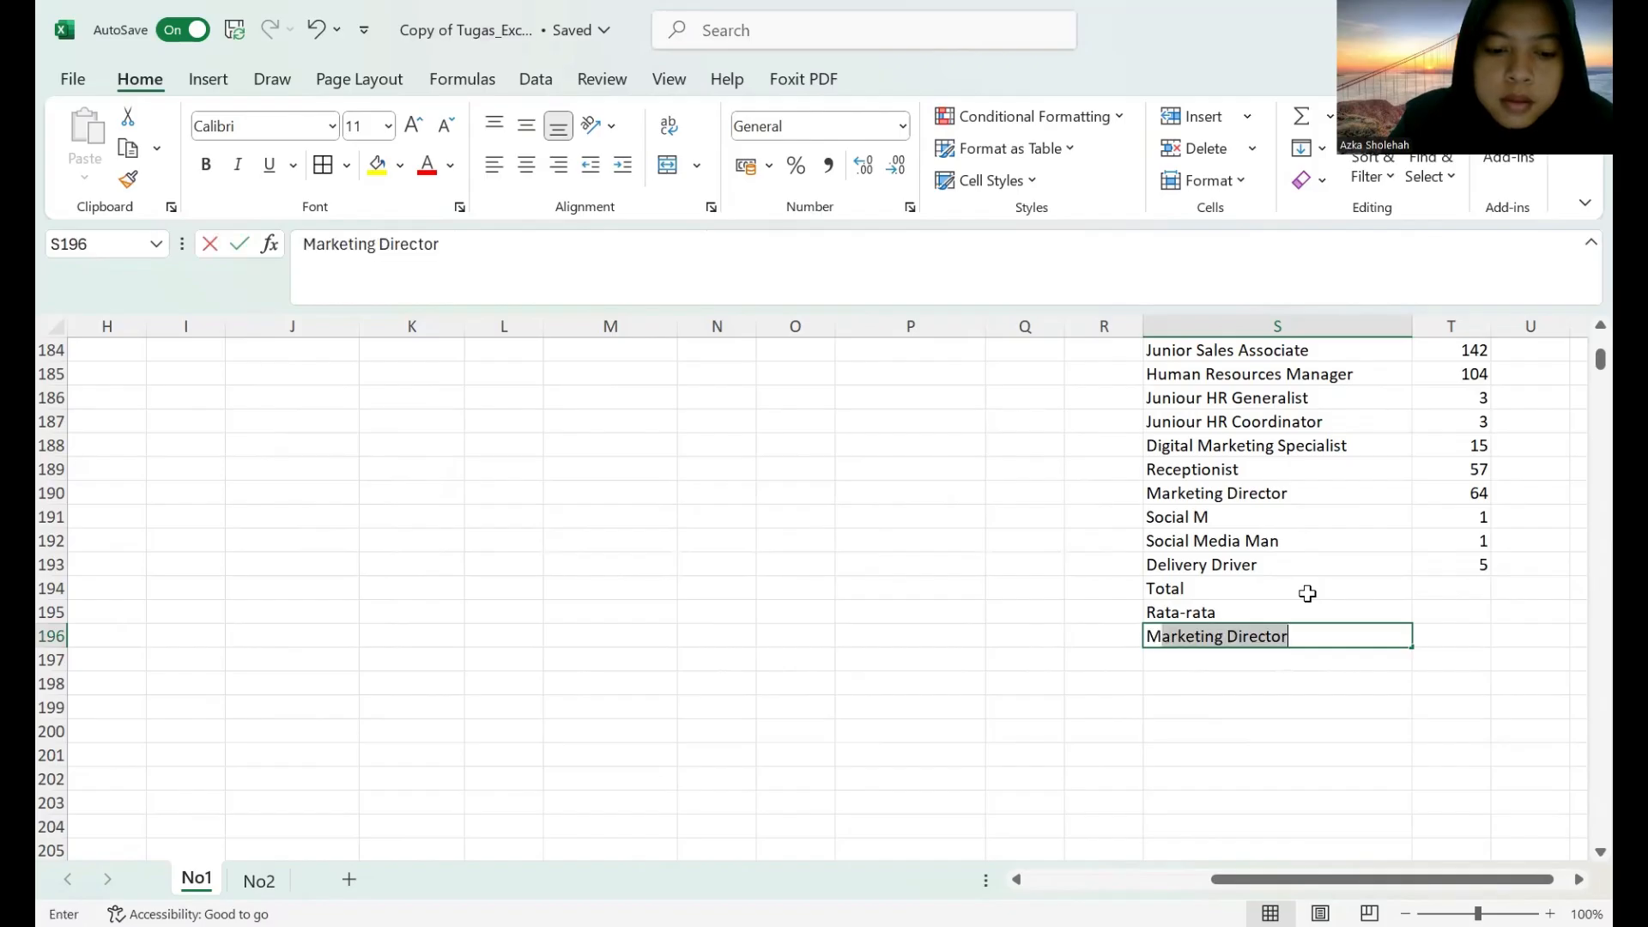
{"action": "type", "text": "edian"}
{"action": "key", "text": "Return"}
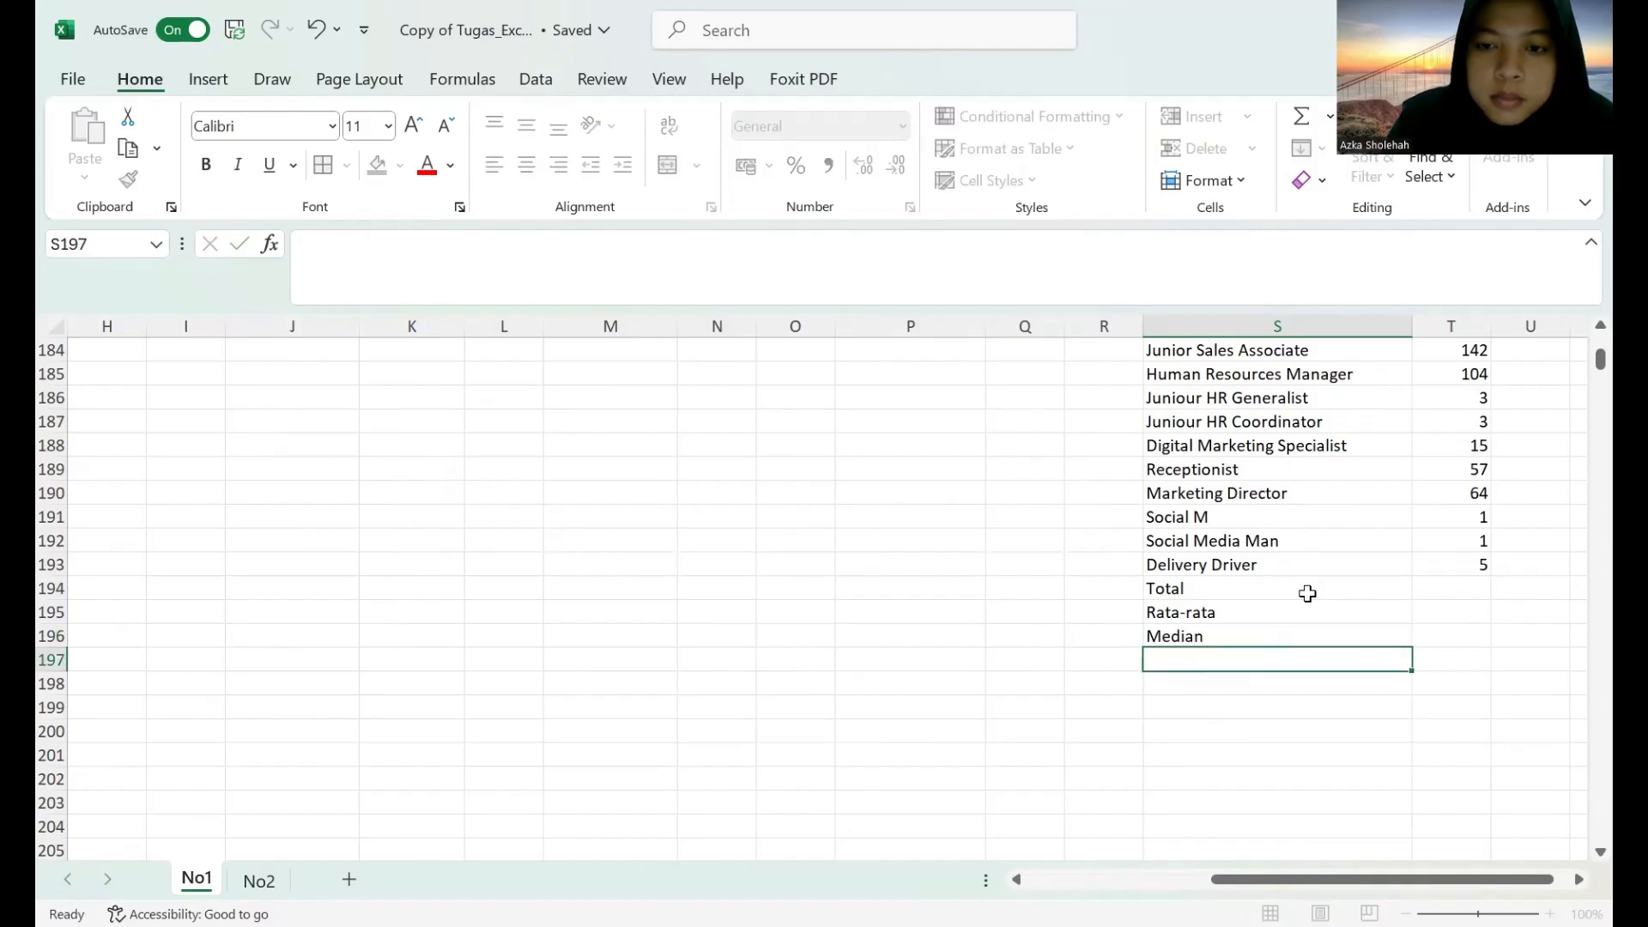
{"action": "type", "text": "Min"}
{"action": "key", "text": "Return"}
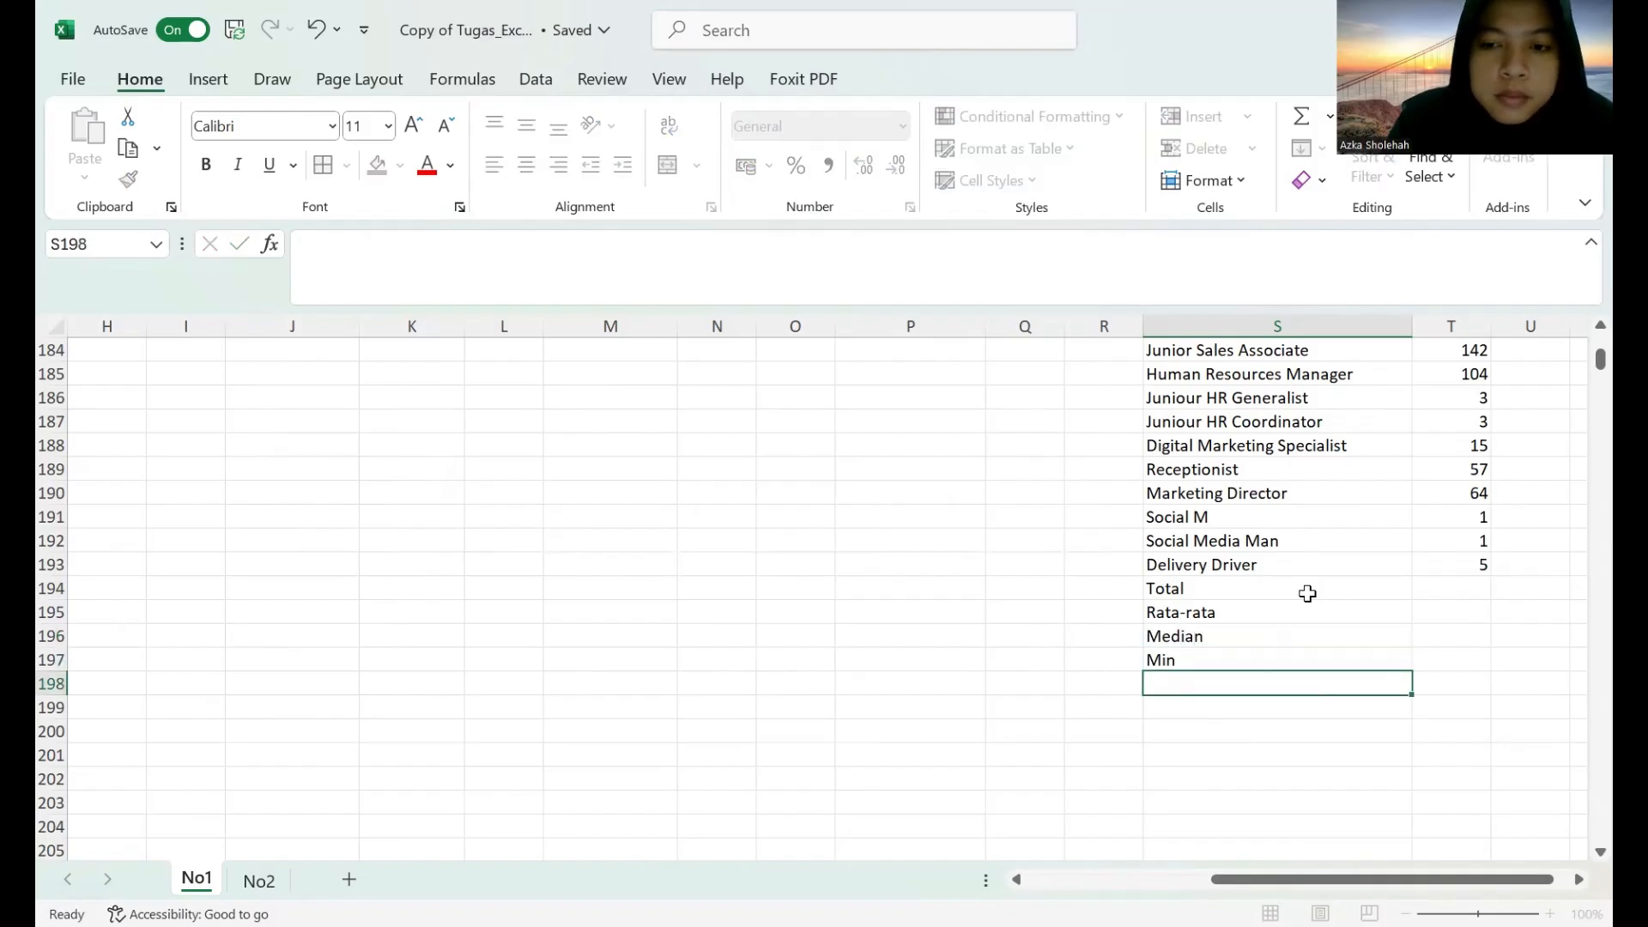
Enter the remaining statistics labels Max in S198 and Simpangan Baku in S199.
{"action": "type", "text": "ma"}
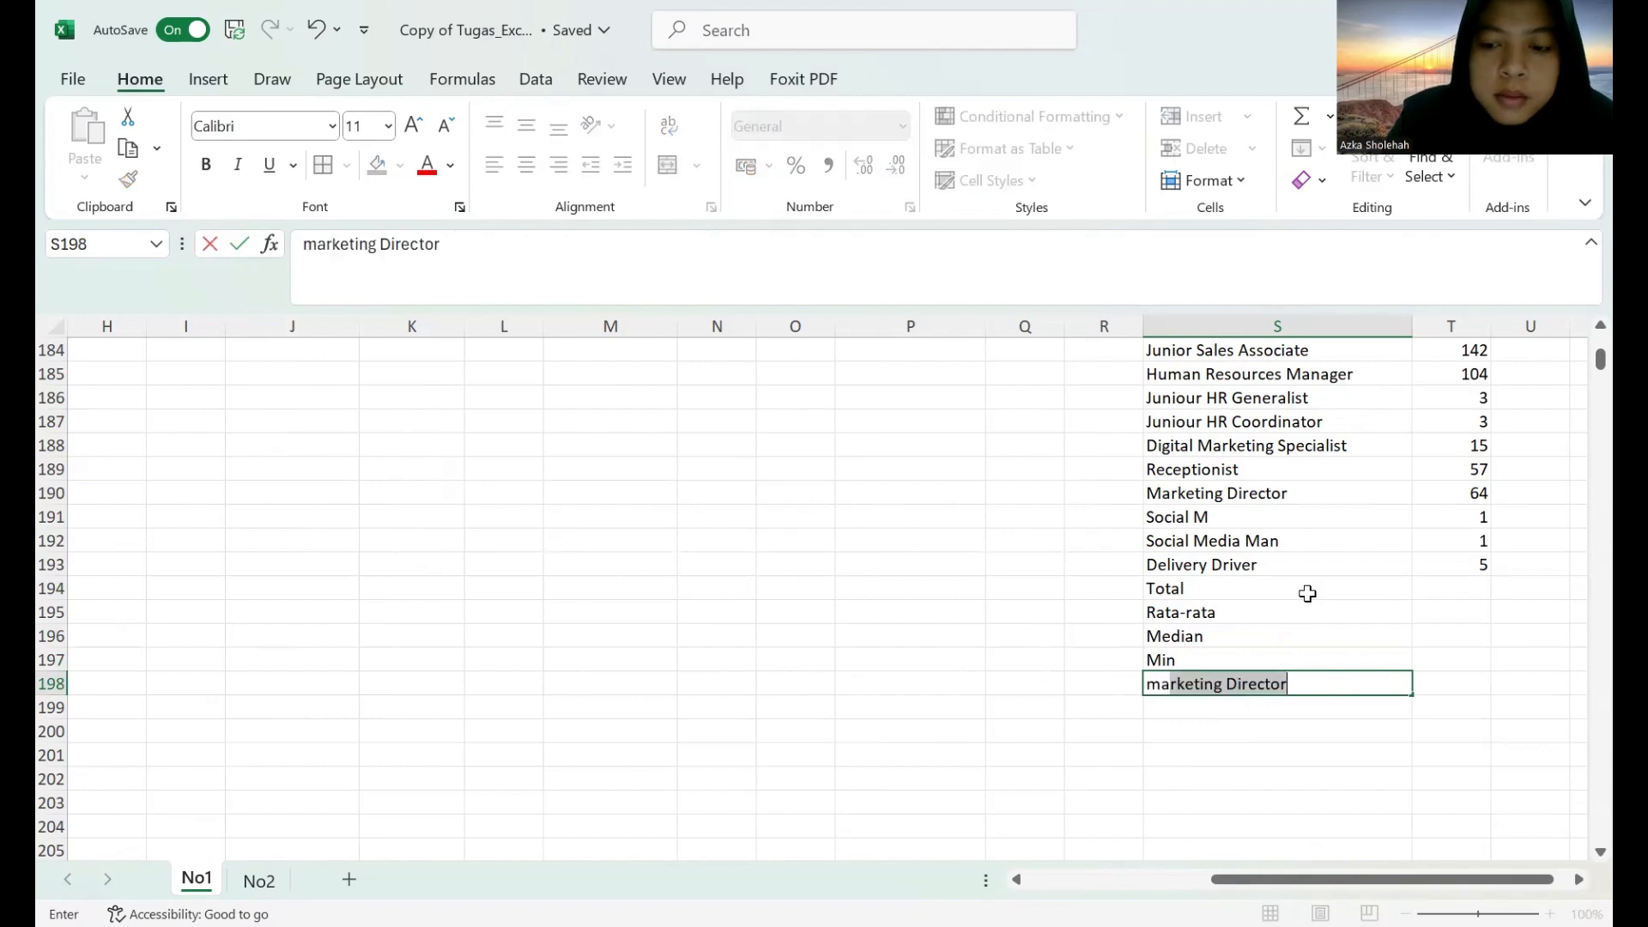
{"action": "key", "text": "BackSpace"}
{"action": "key", "text": "BackSpace"}
{"action": "type", "text": "ma"}
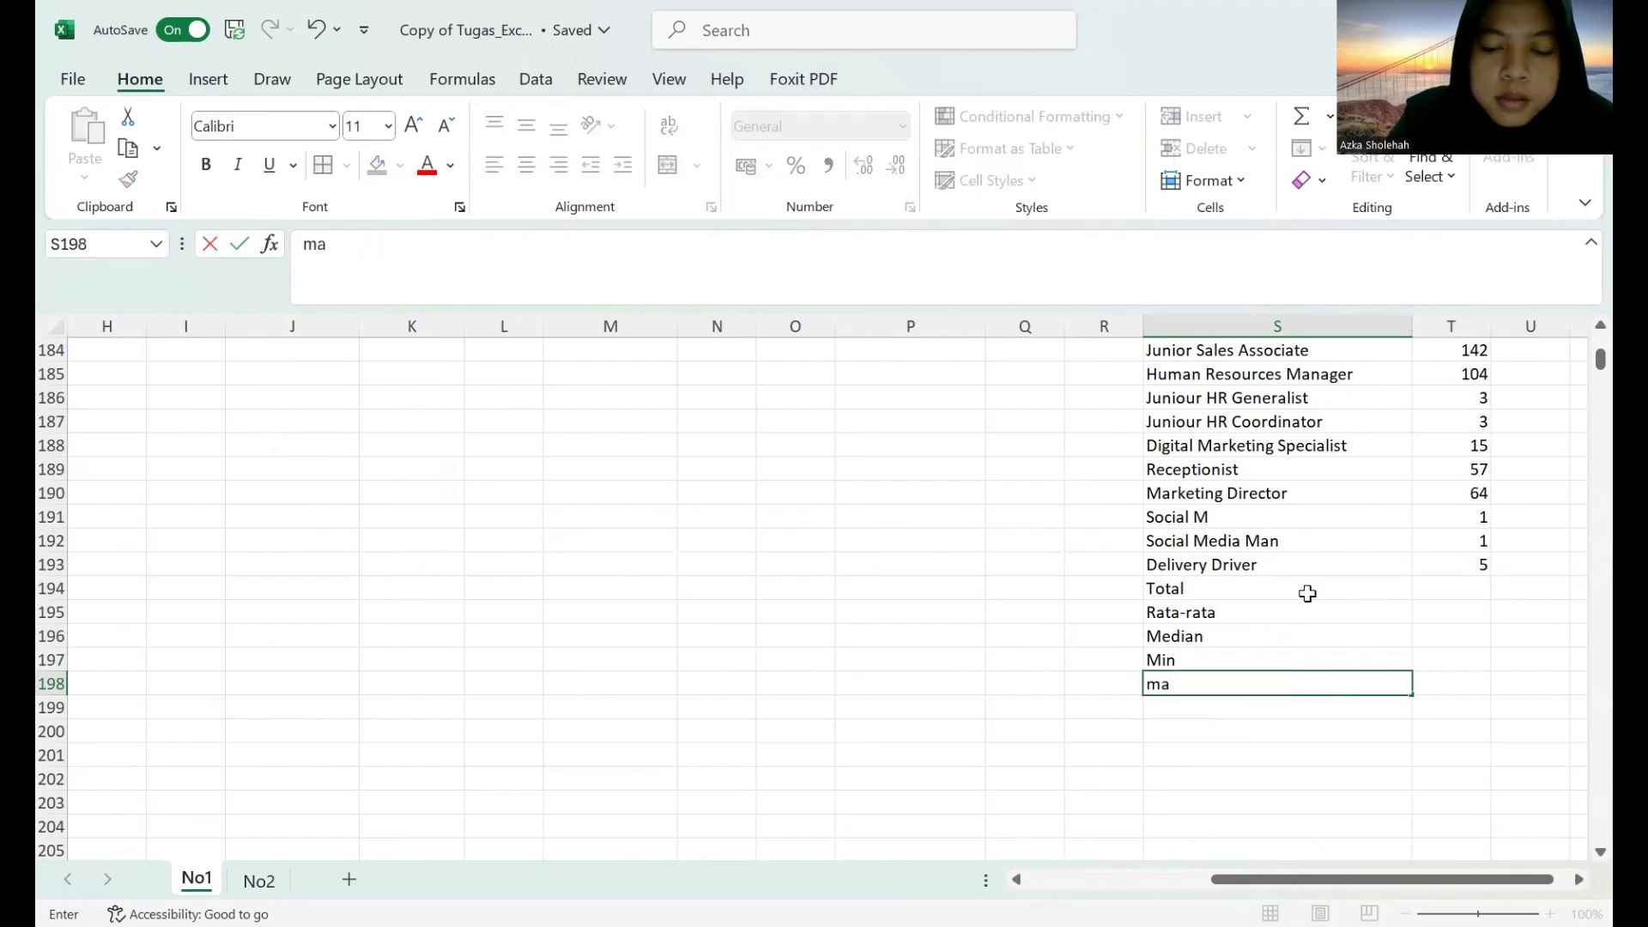
{"action": "type", "text": "x"}
{"action": "key", "text": "BackSpace"}
{"action": "key", "text": "BackSpace"}
{"action": "key", "text": "BackSpace"}
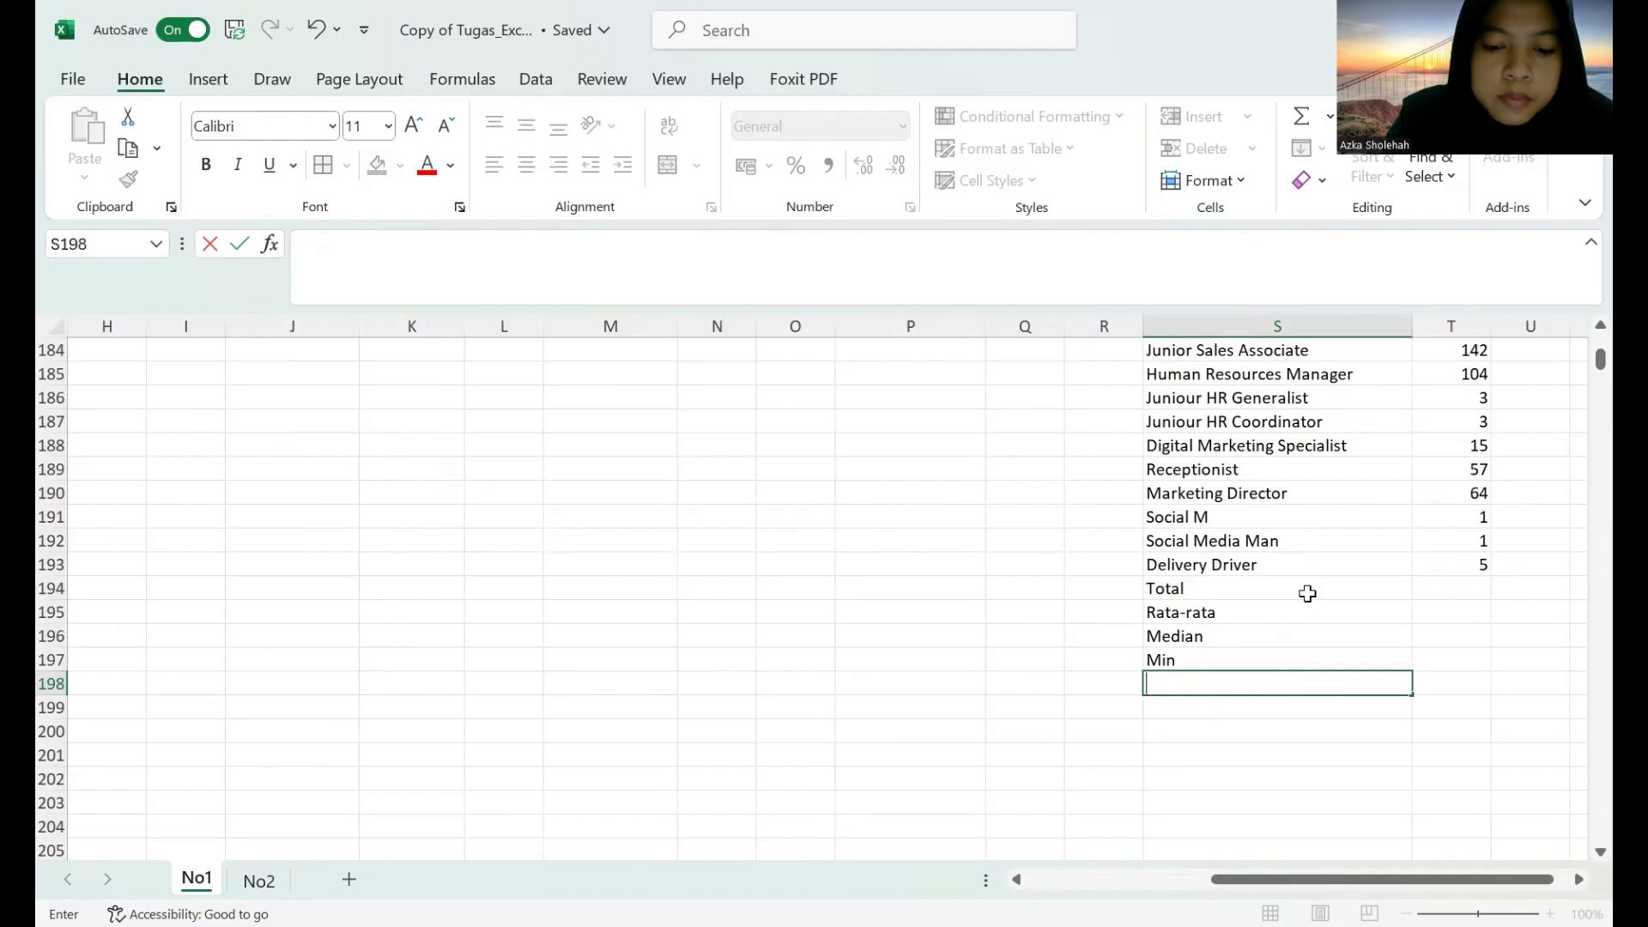
{"action": "type", "text": "Max"}
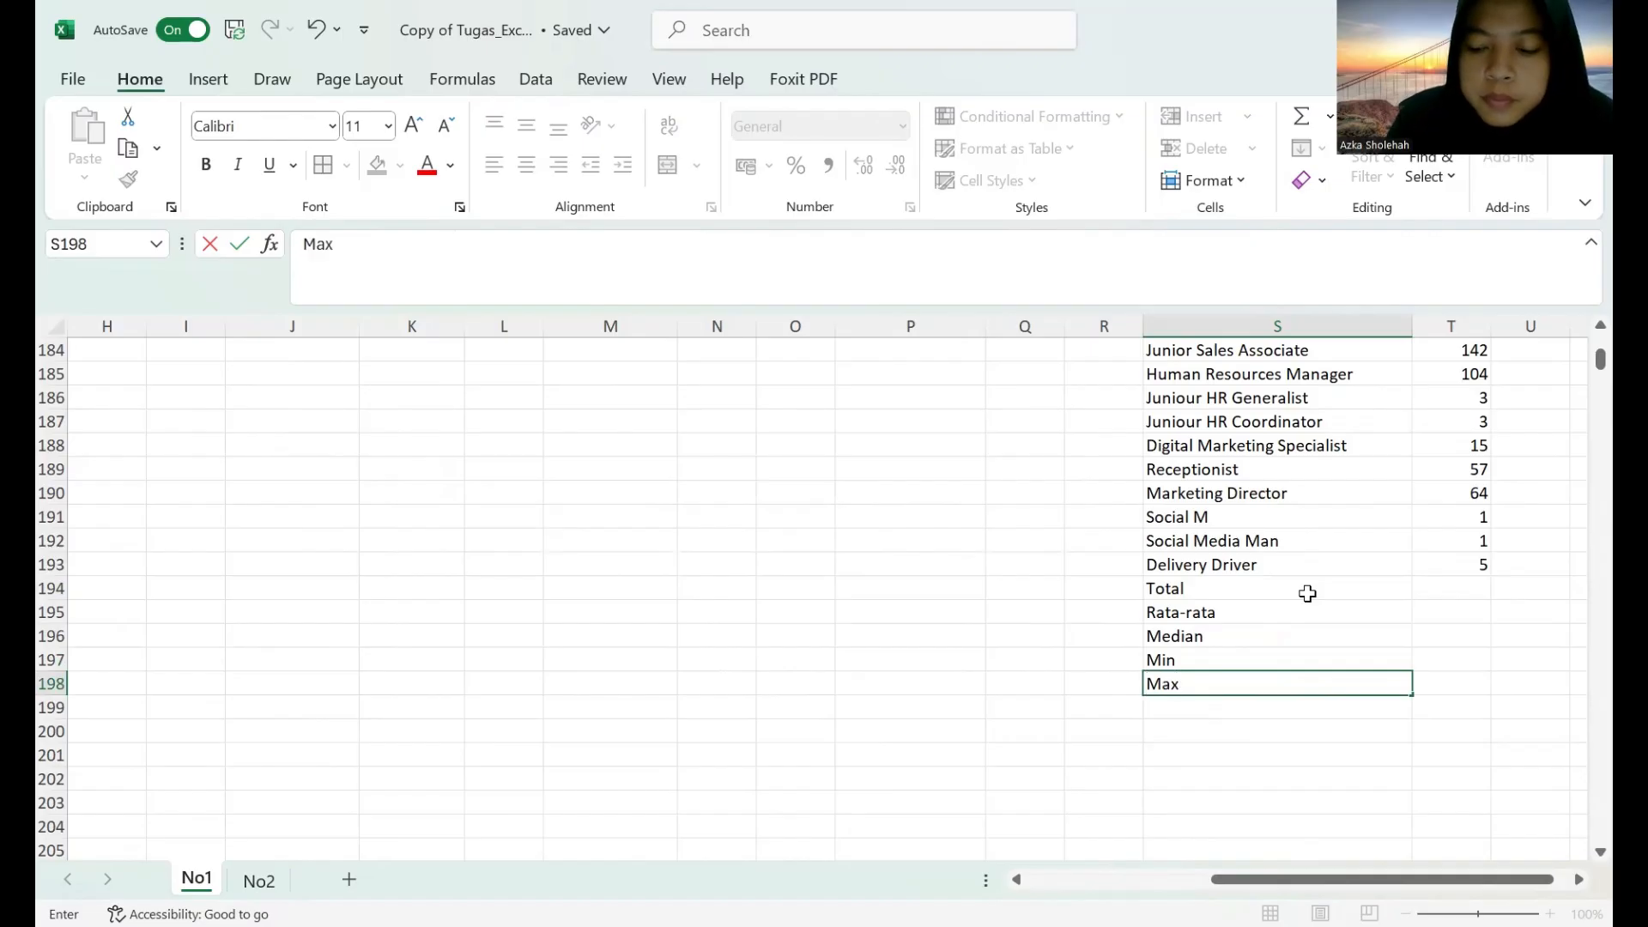
{"action": "key", "text": "Return"}
{"action": "type", "text": "Sim"}
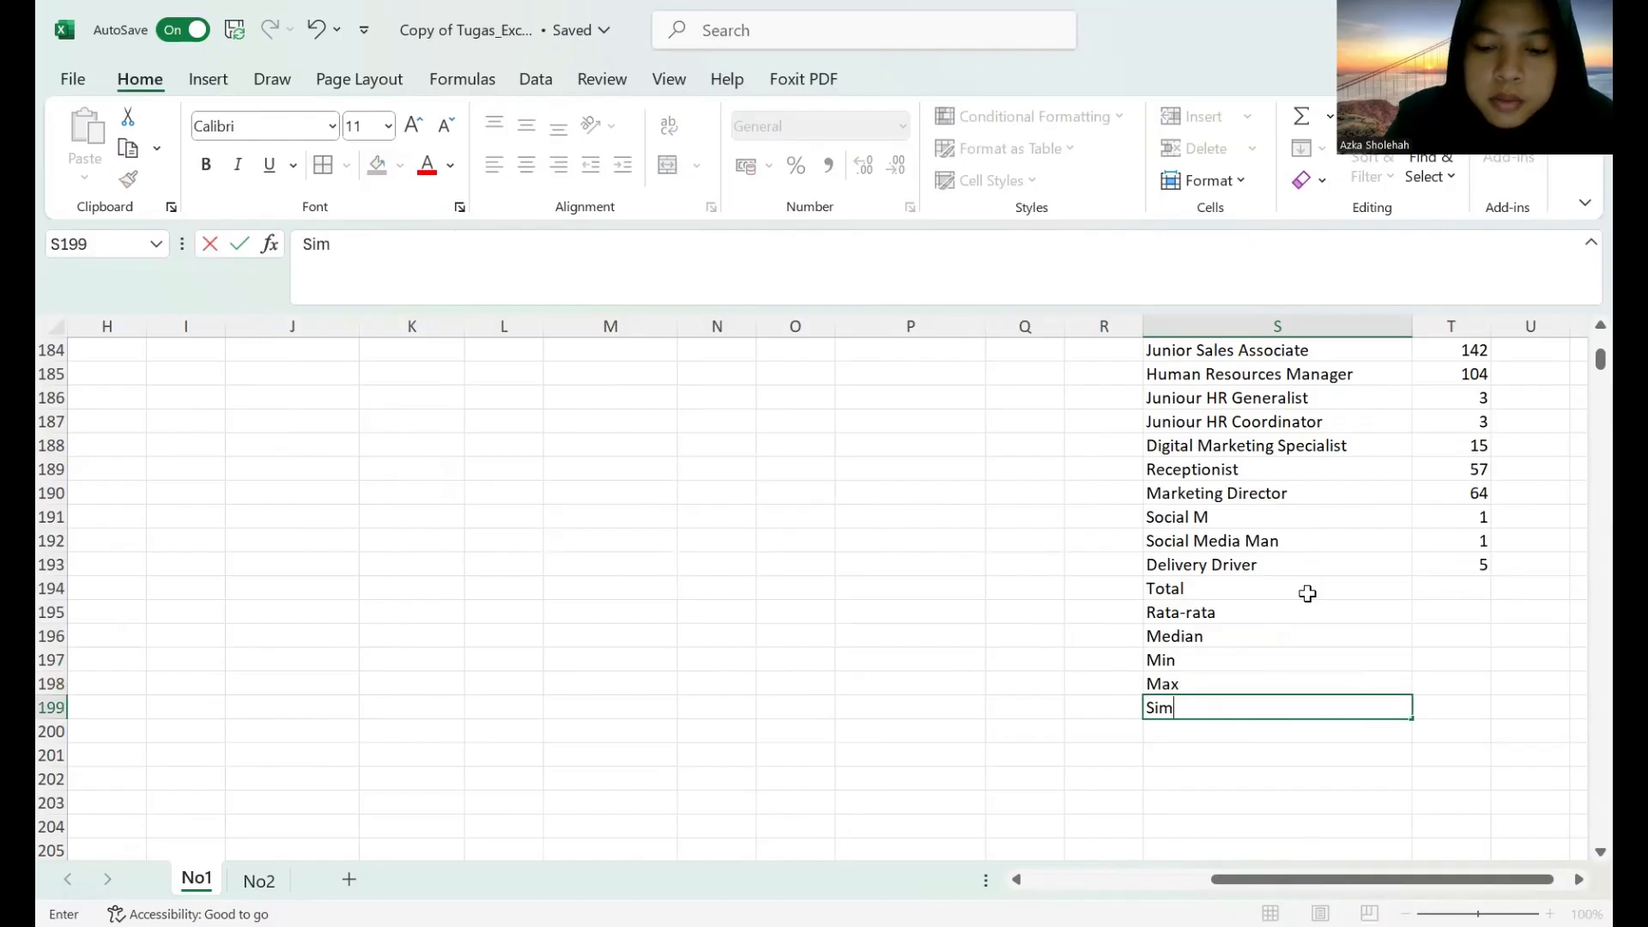
{"action": "type", "text": "pangan Baku"}
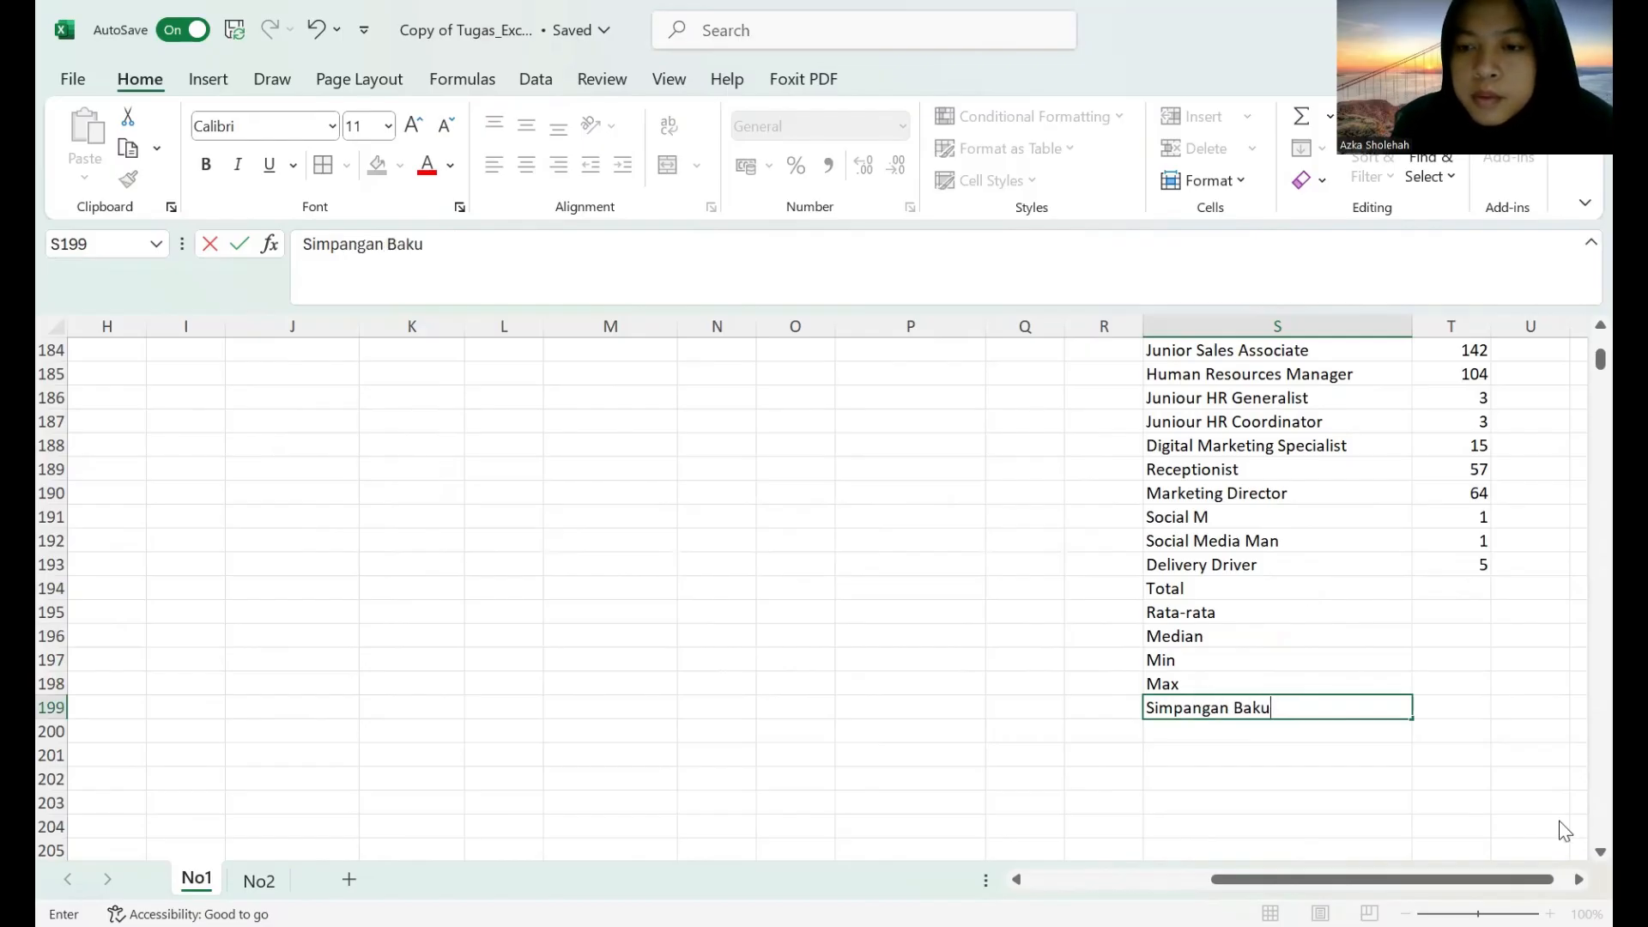
Calculate the total of the job title counts in T194 with the formula =SUM(S1:T193).
{"action": "left_click", "coordinate": [1452, 590]}
{"action": "type", "text": "="}
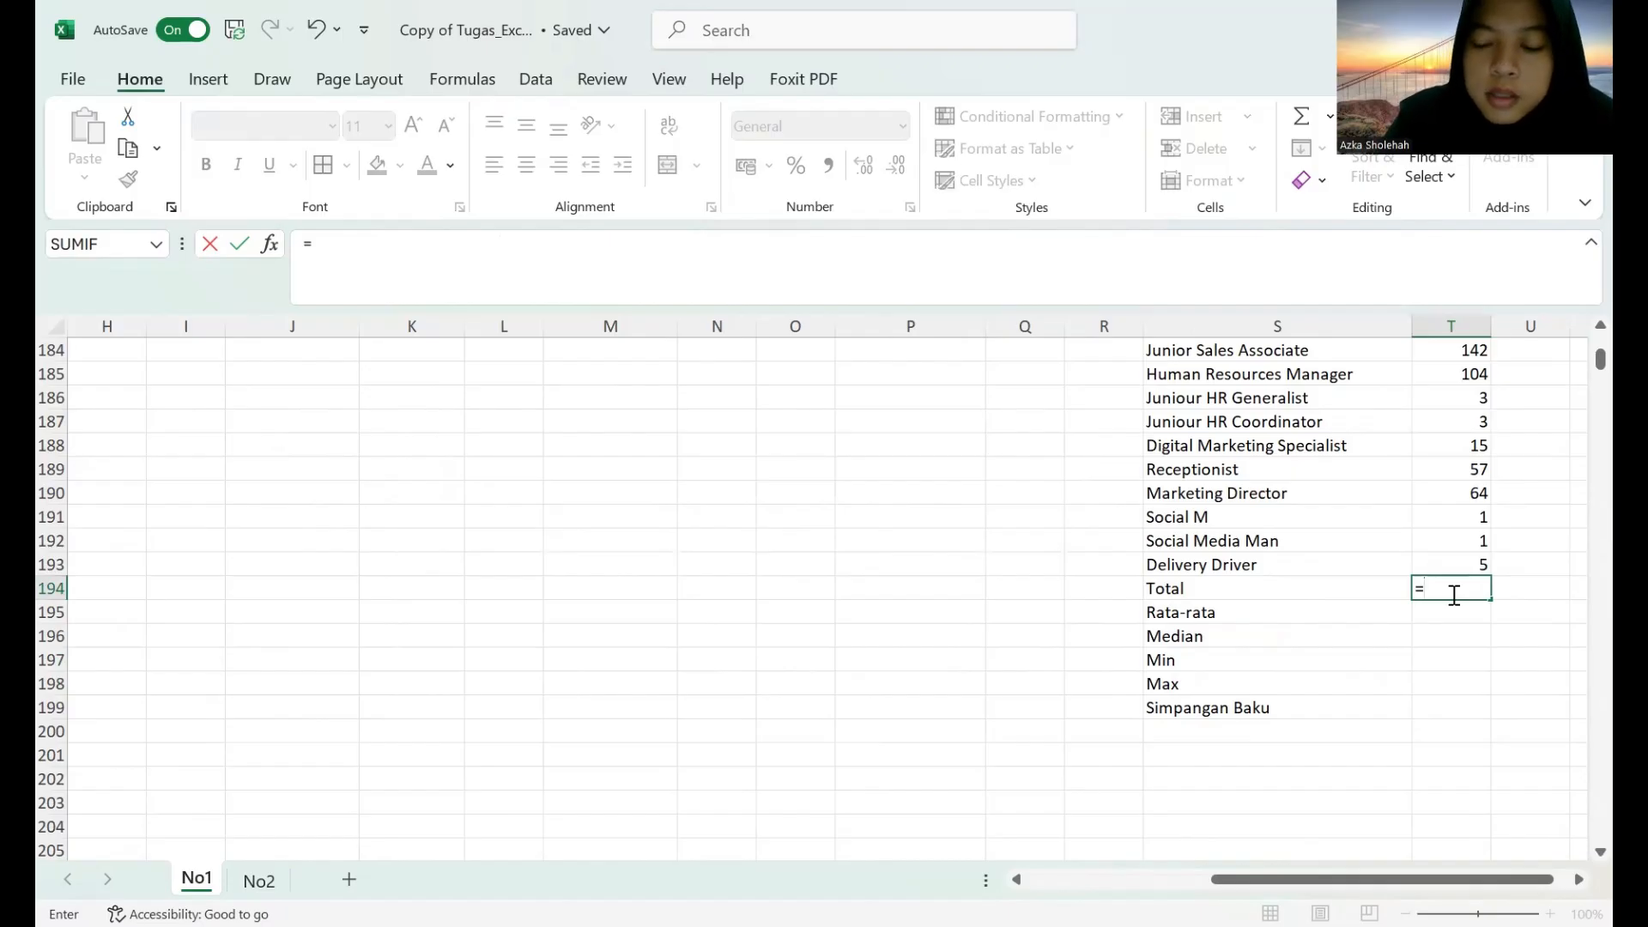
{"action": "type", "text": "sum"}
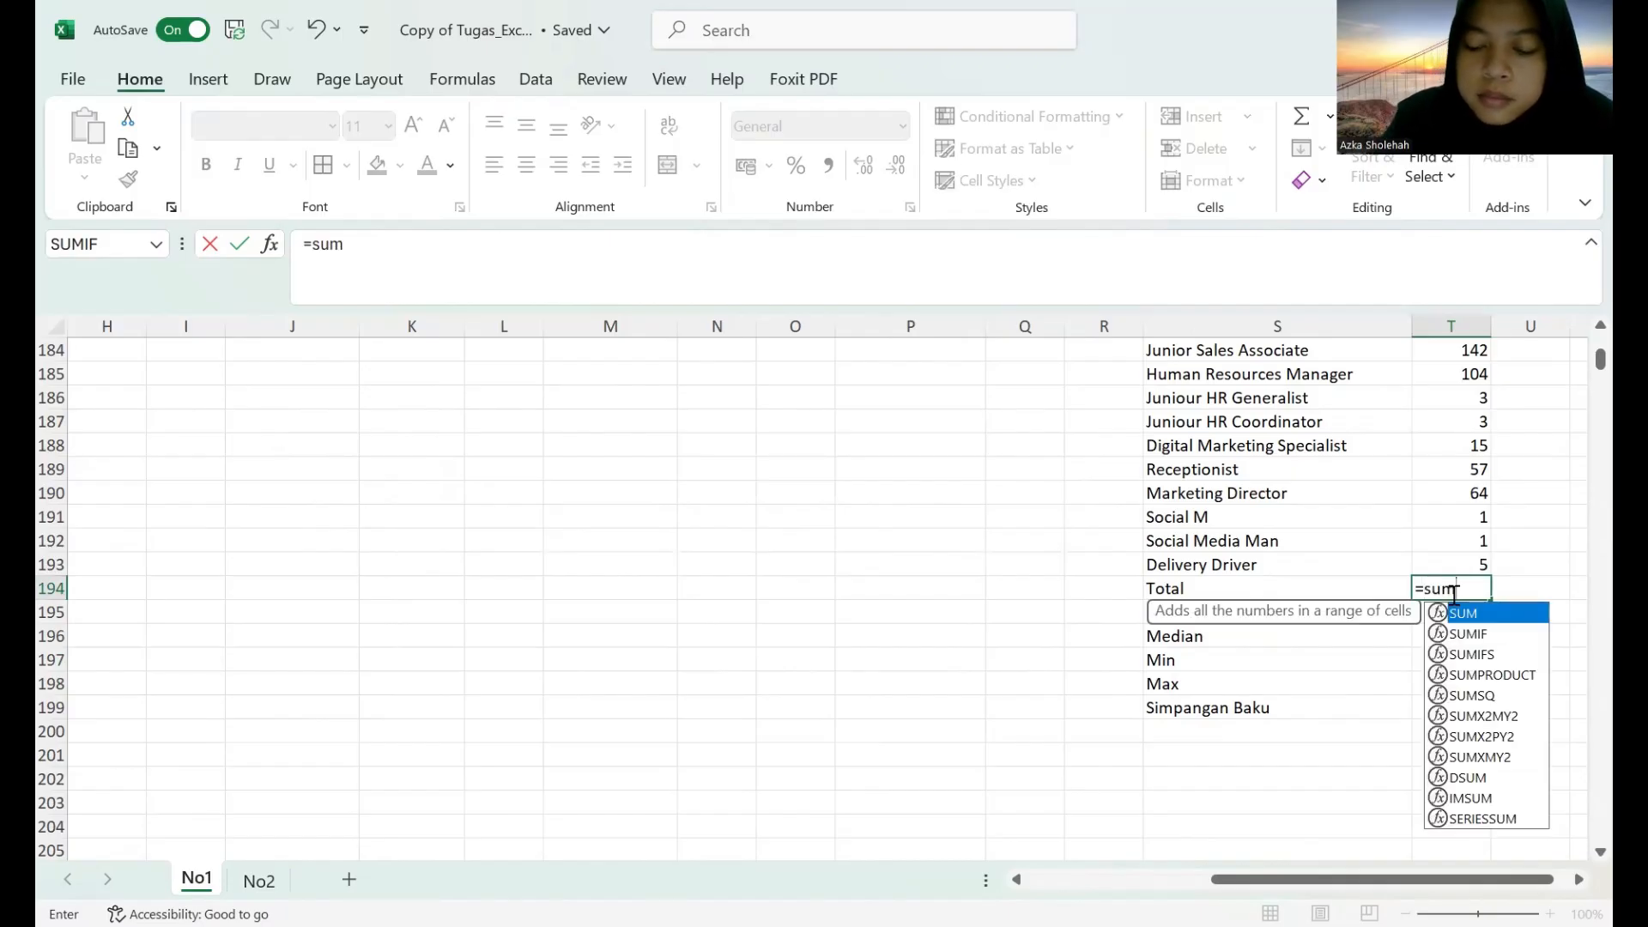
{"action": "type", "text": "("}
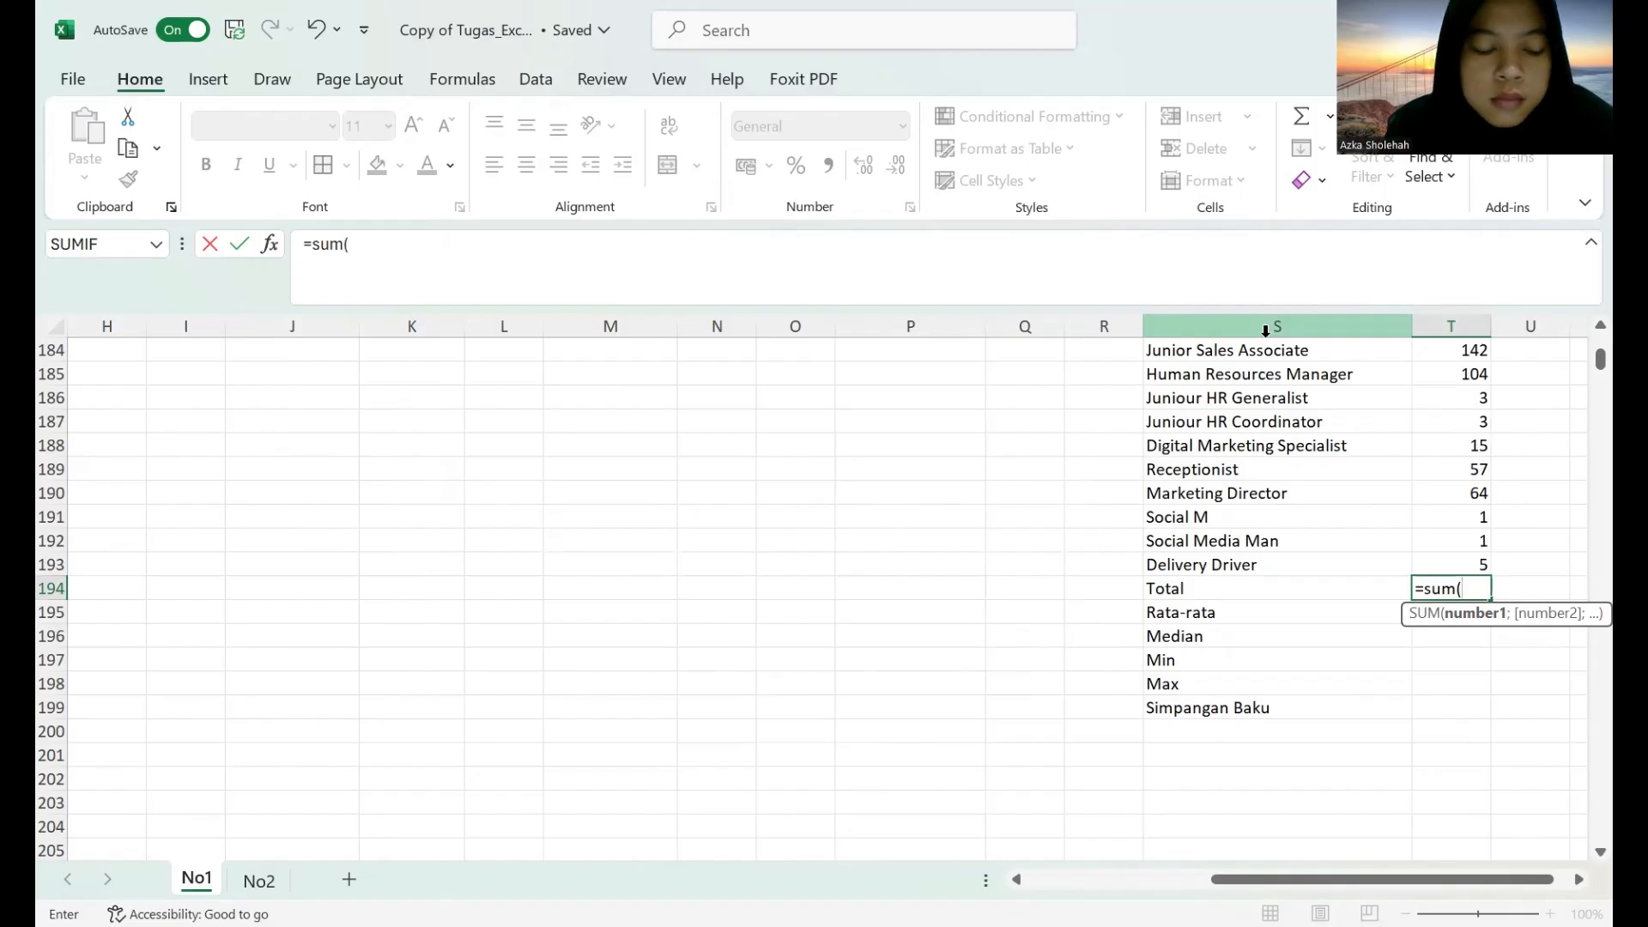
{"action": "left_click", "coordinate": [1390, 329]}
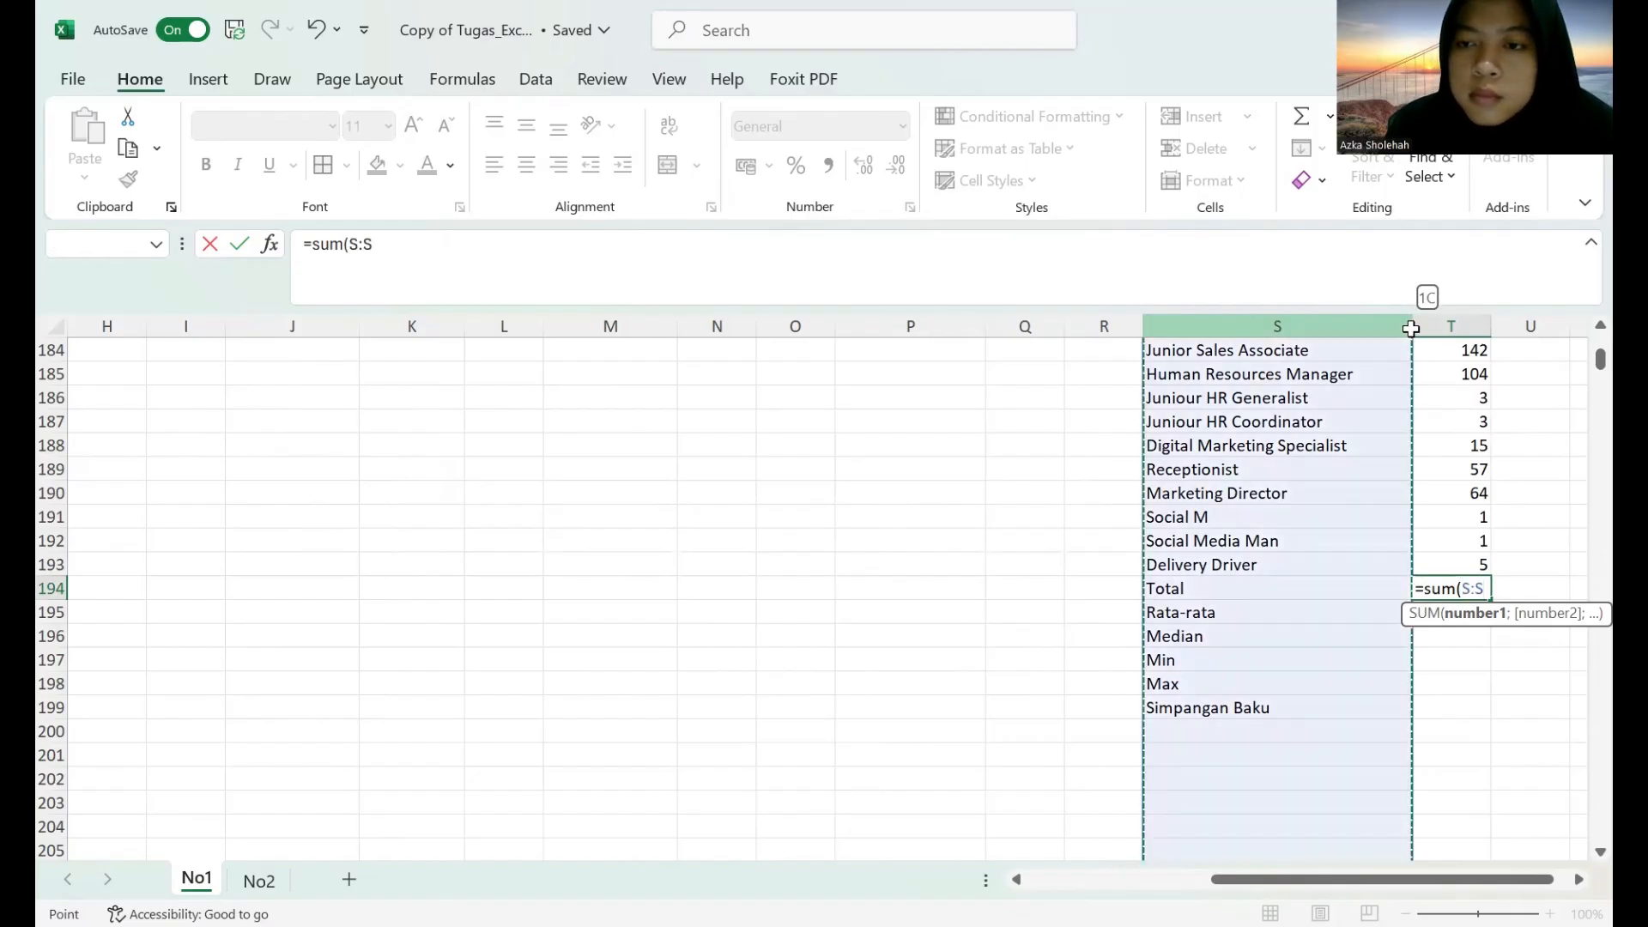
{"action": "key", "text": "BackSpace"}
{"action": "type", "text": "T"}
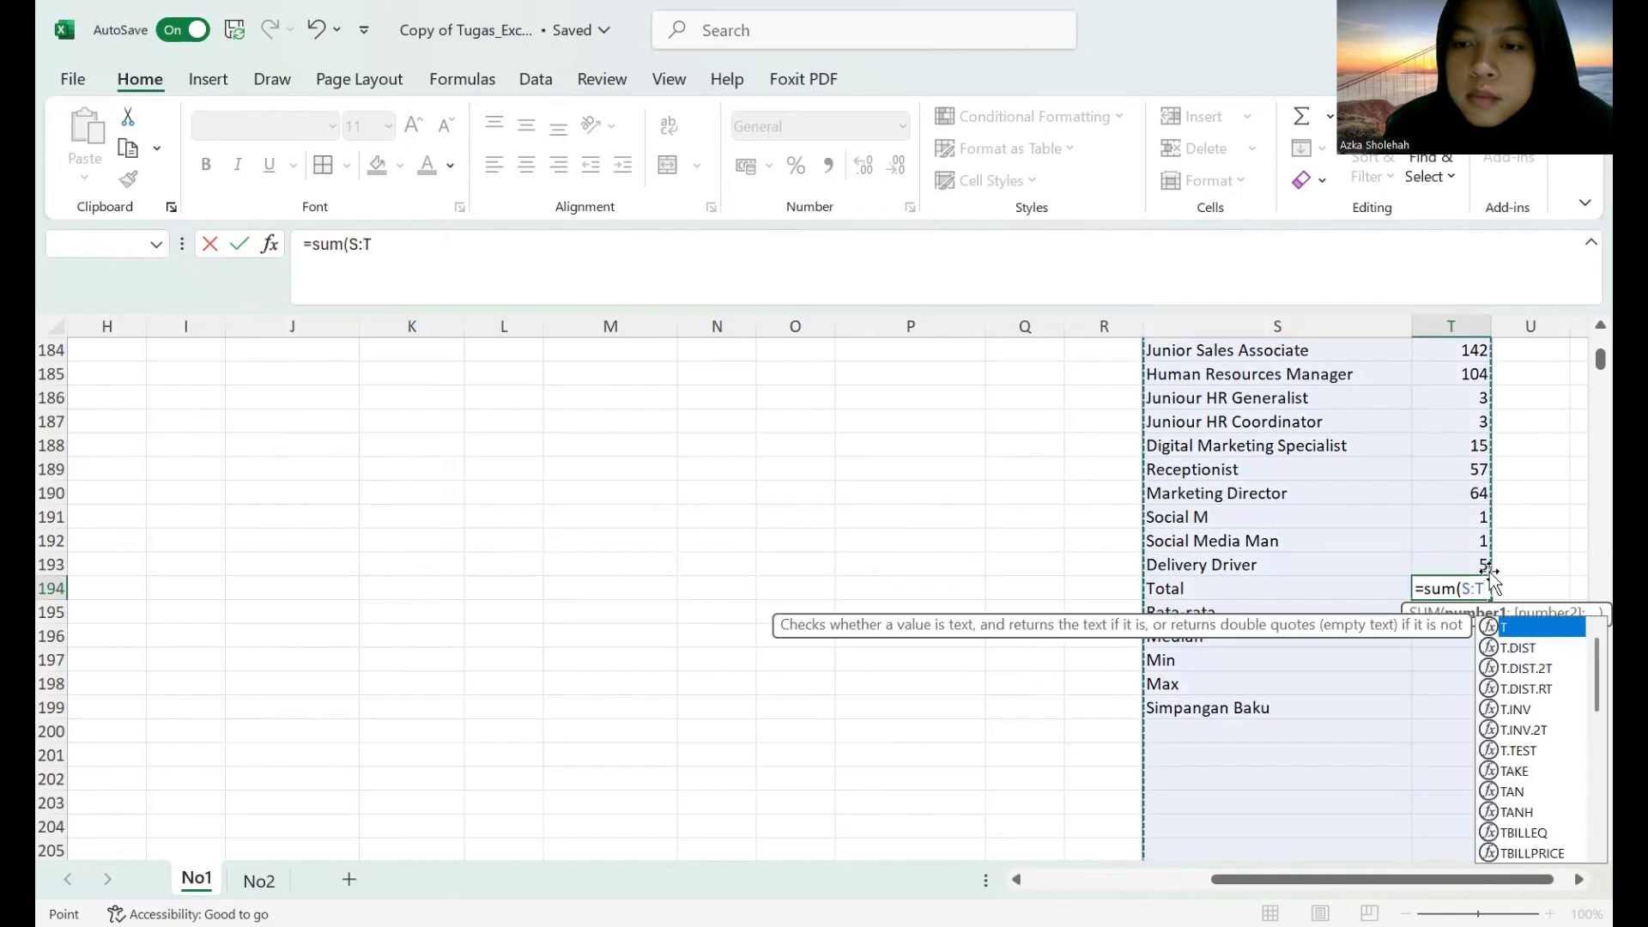
{"action": "left_click", "coordinate": [1533, 496]}
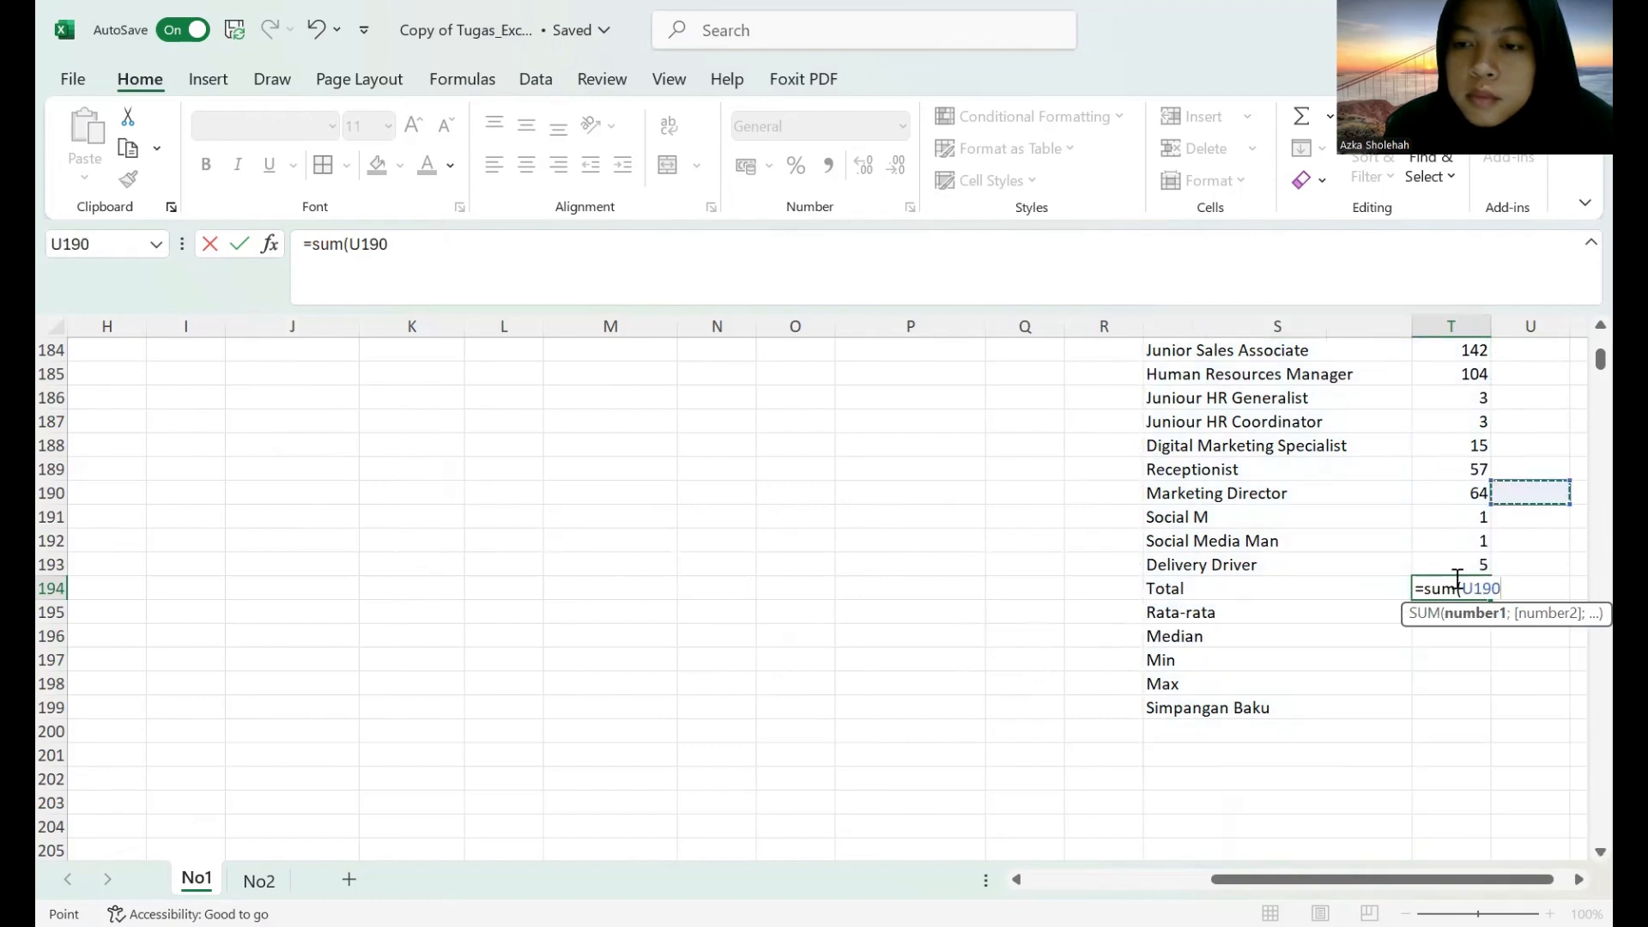
{"action": "scroll", "coordinate": [1578, 369], "scroll_direction": "up", "scroll_amount": 20}
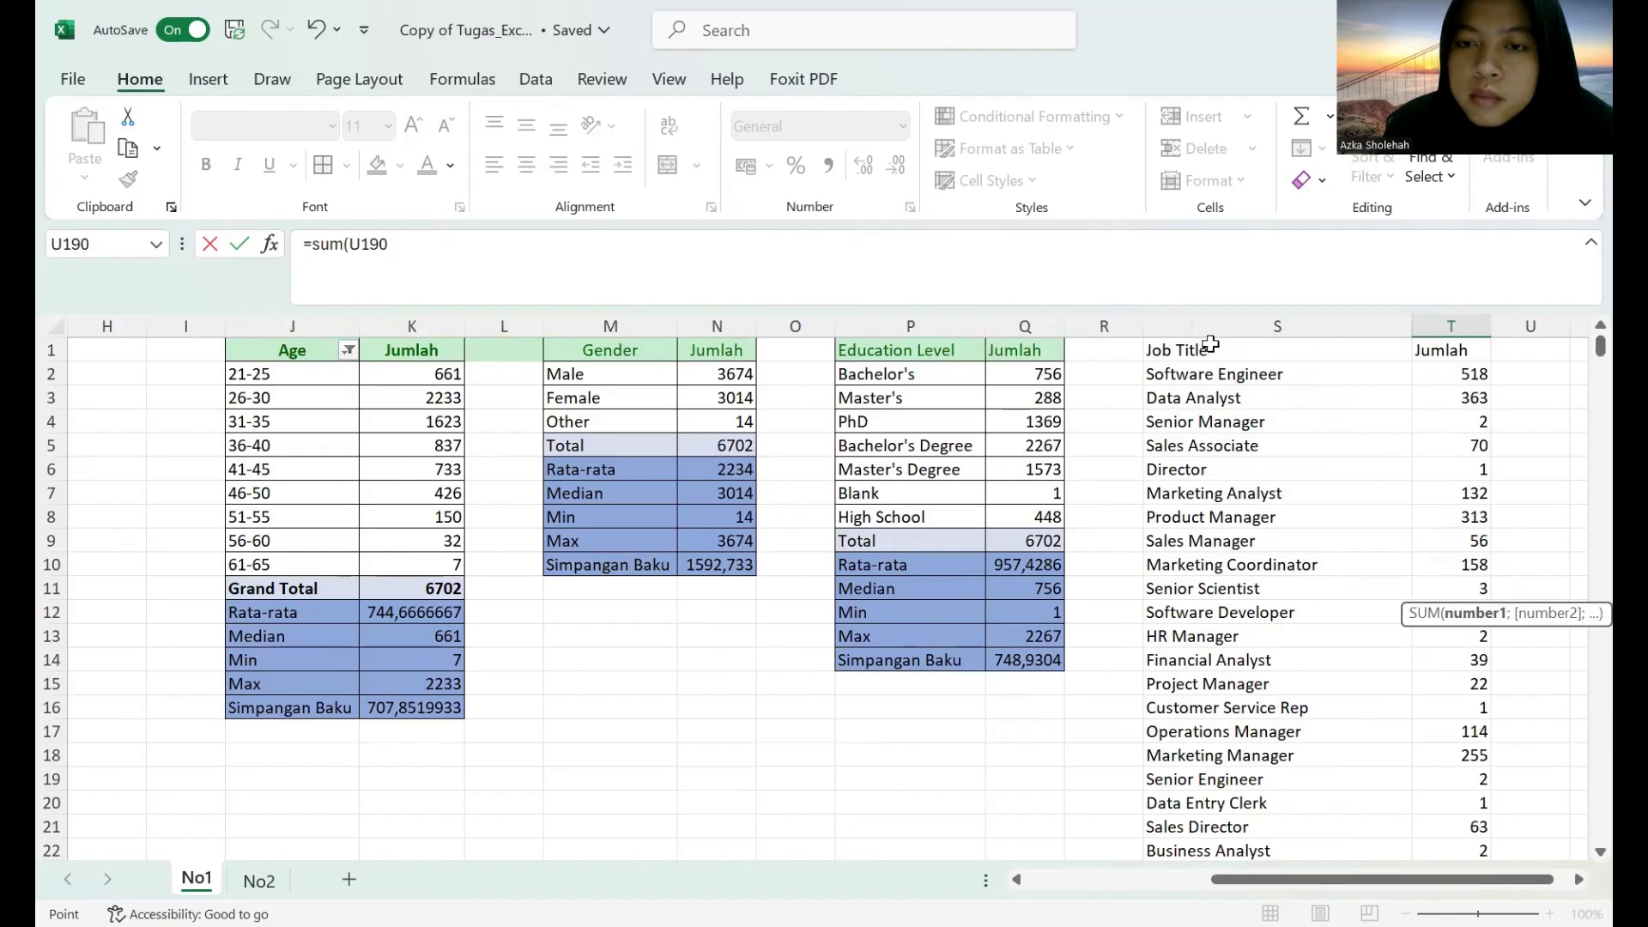
{"action": "left_click", "coordinate": [1210, 352]}
{"action": "left_click_drag", "start_coordinate": [1413, 662], "coordinate": [1461, 661]}
{"action": "key", "text": "Return"}
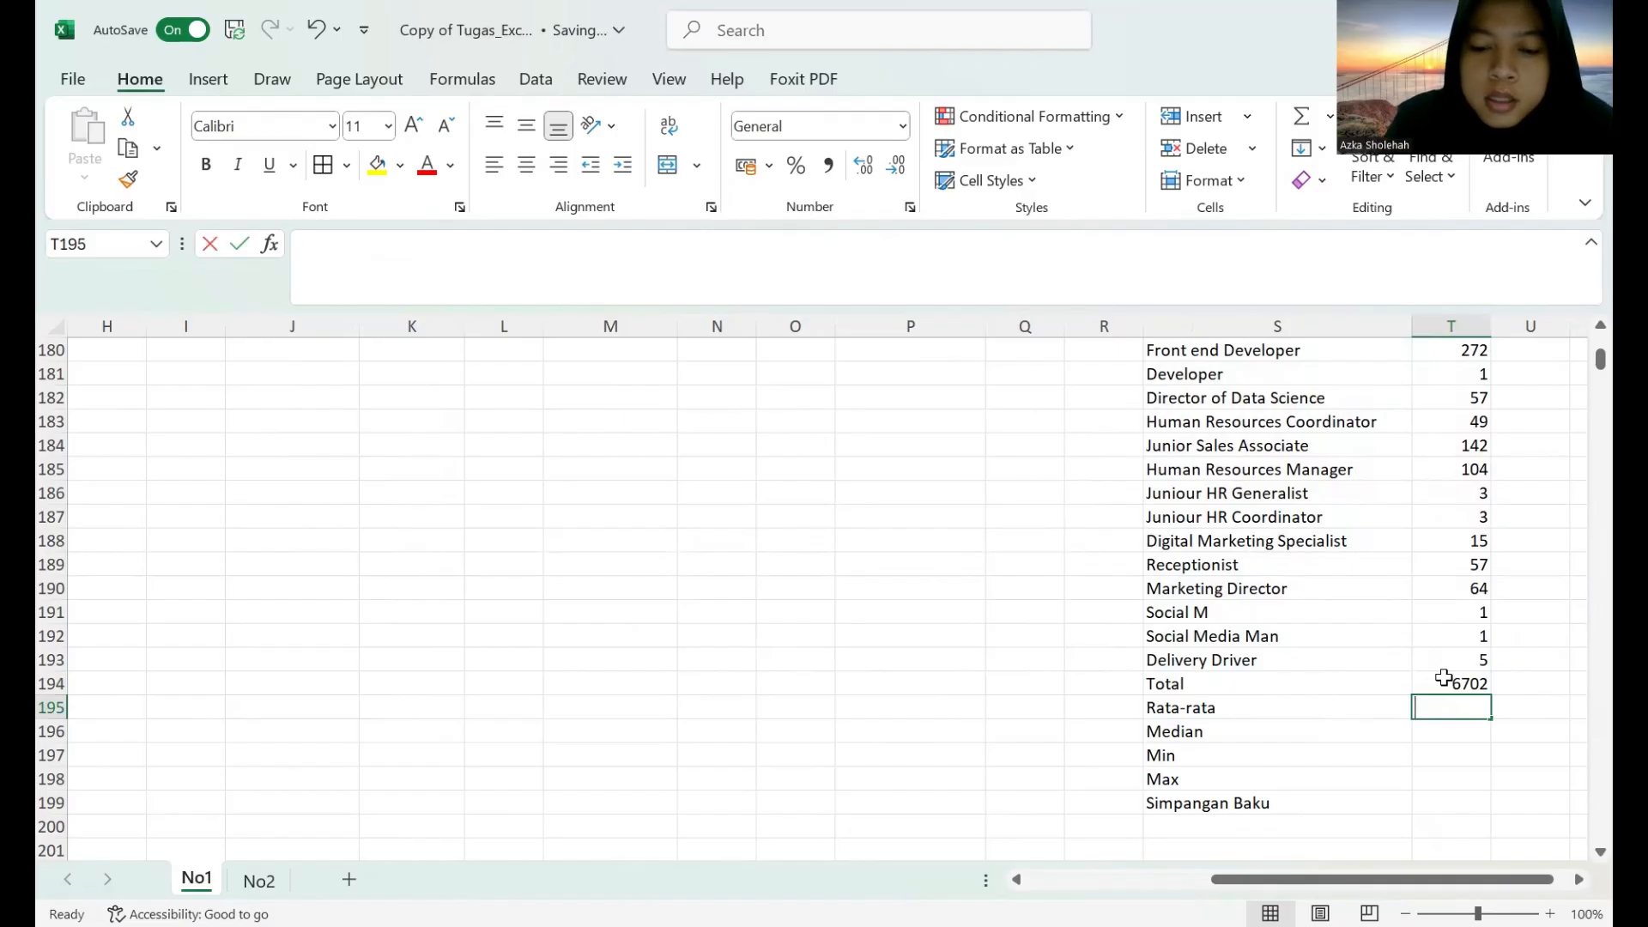
Calculate the average job title count in T195 with the formula =AVERAGE(S1:T193).
{"action": "type", "text": "=a"}
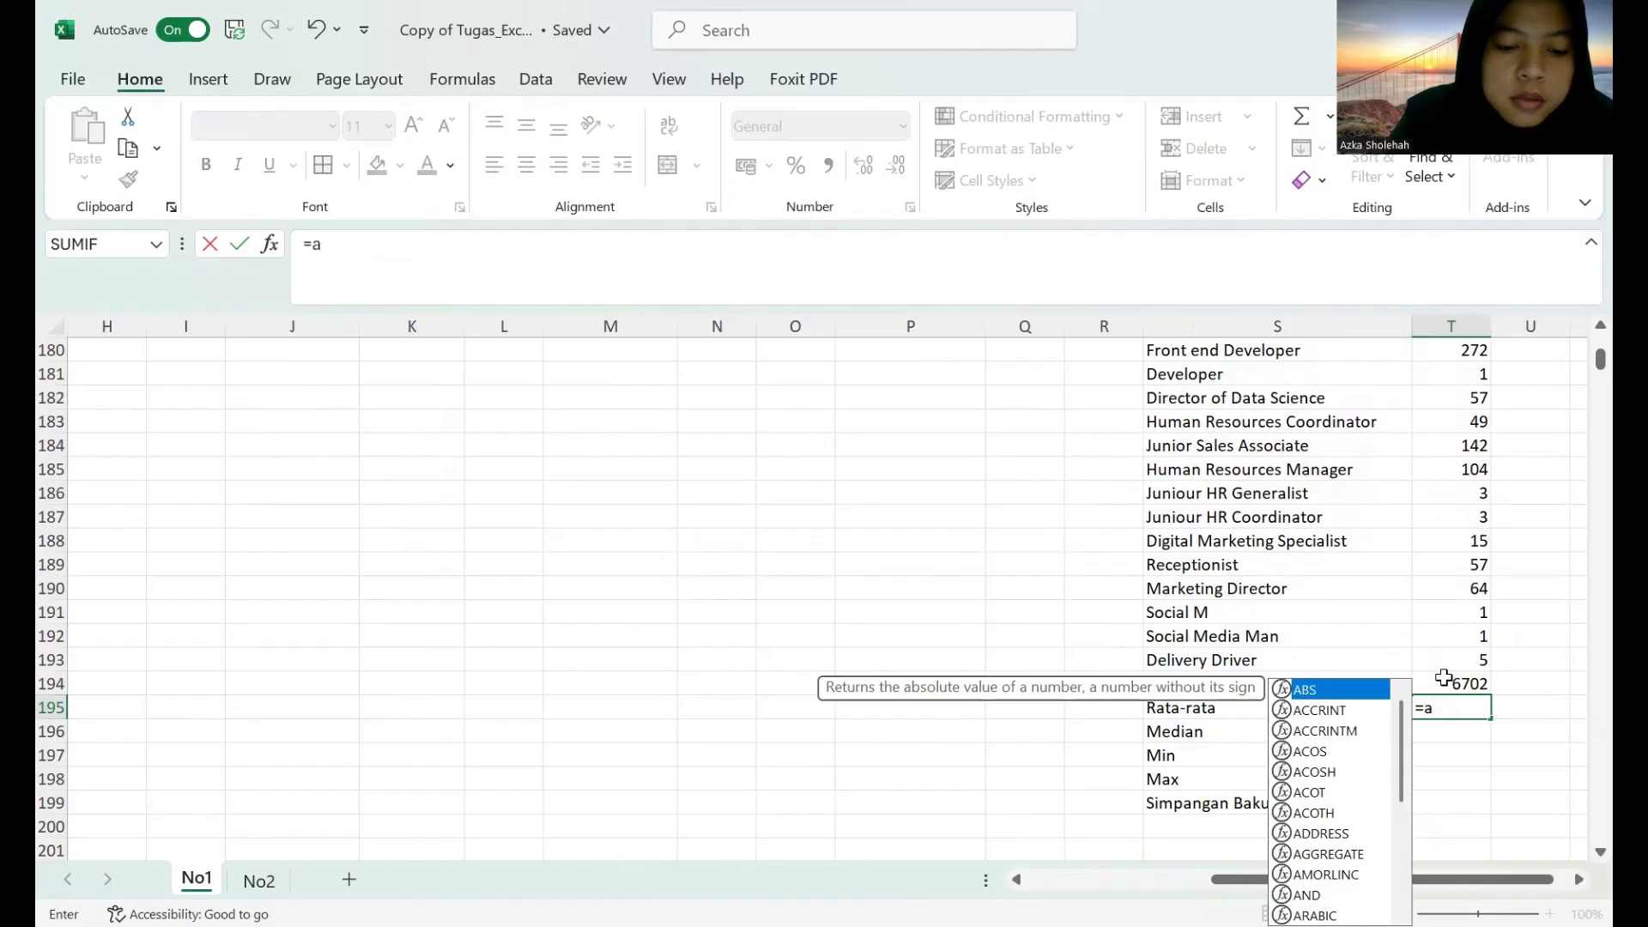
{"action": "type", "text": "var"}
{"action": "key", "text": "BackSpace"}
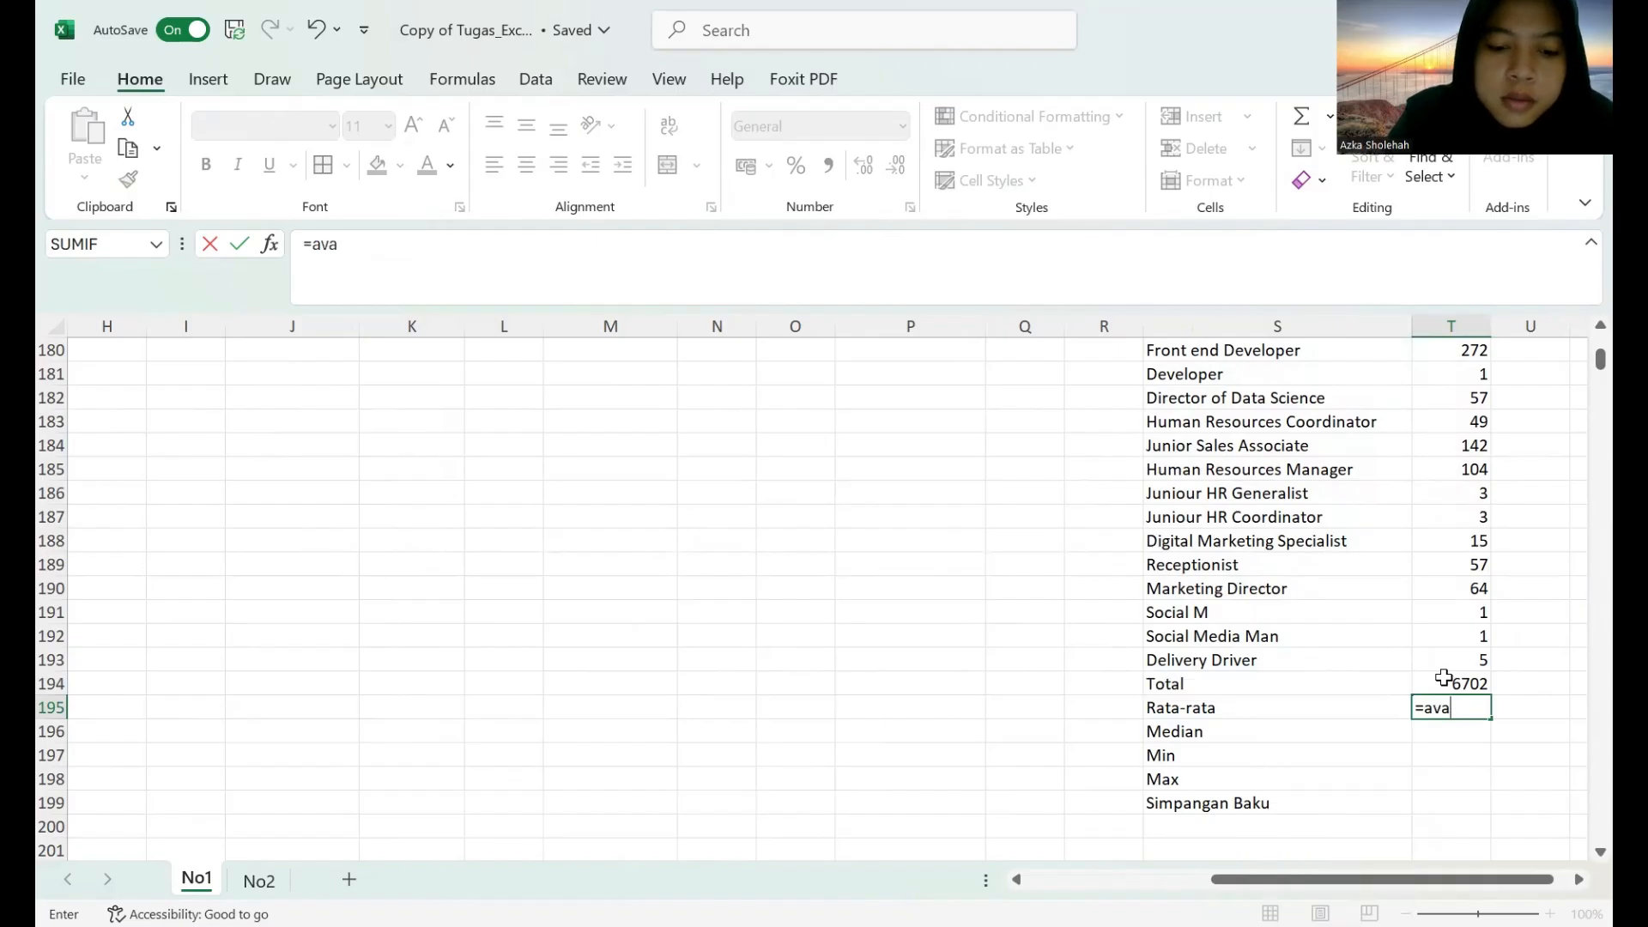
{"action": "type", "text": "erage"}
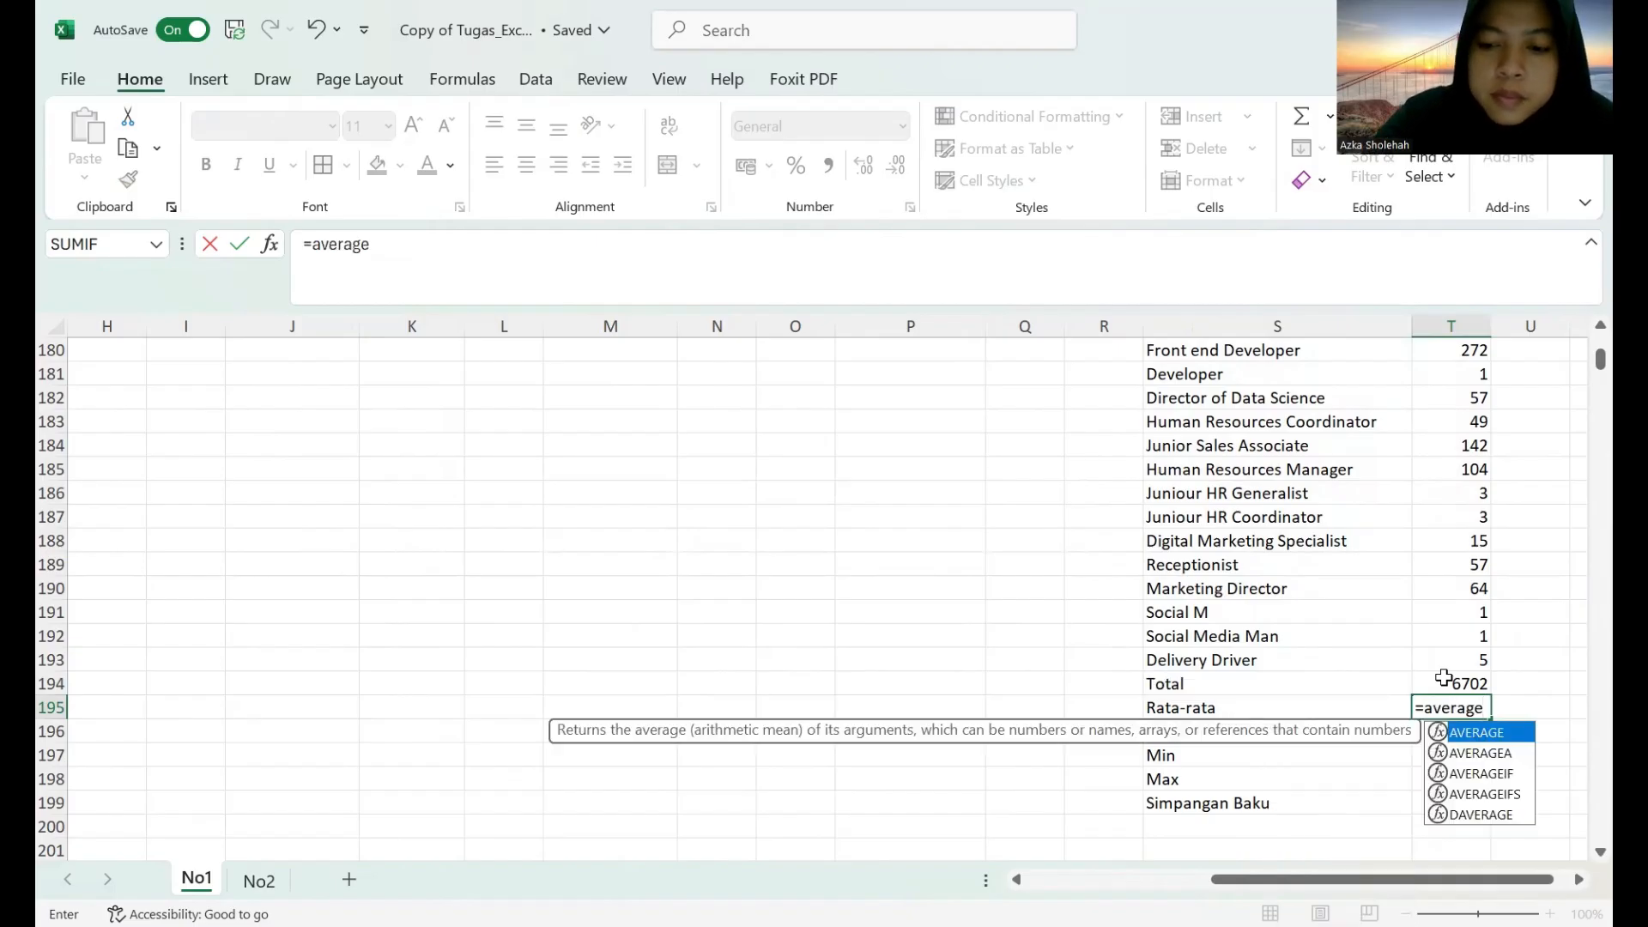
{"action": "type", "text": "+"}
{"action": "key", "text": "BackSpace"}
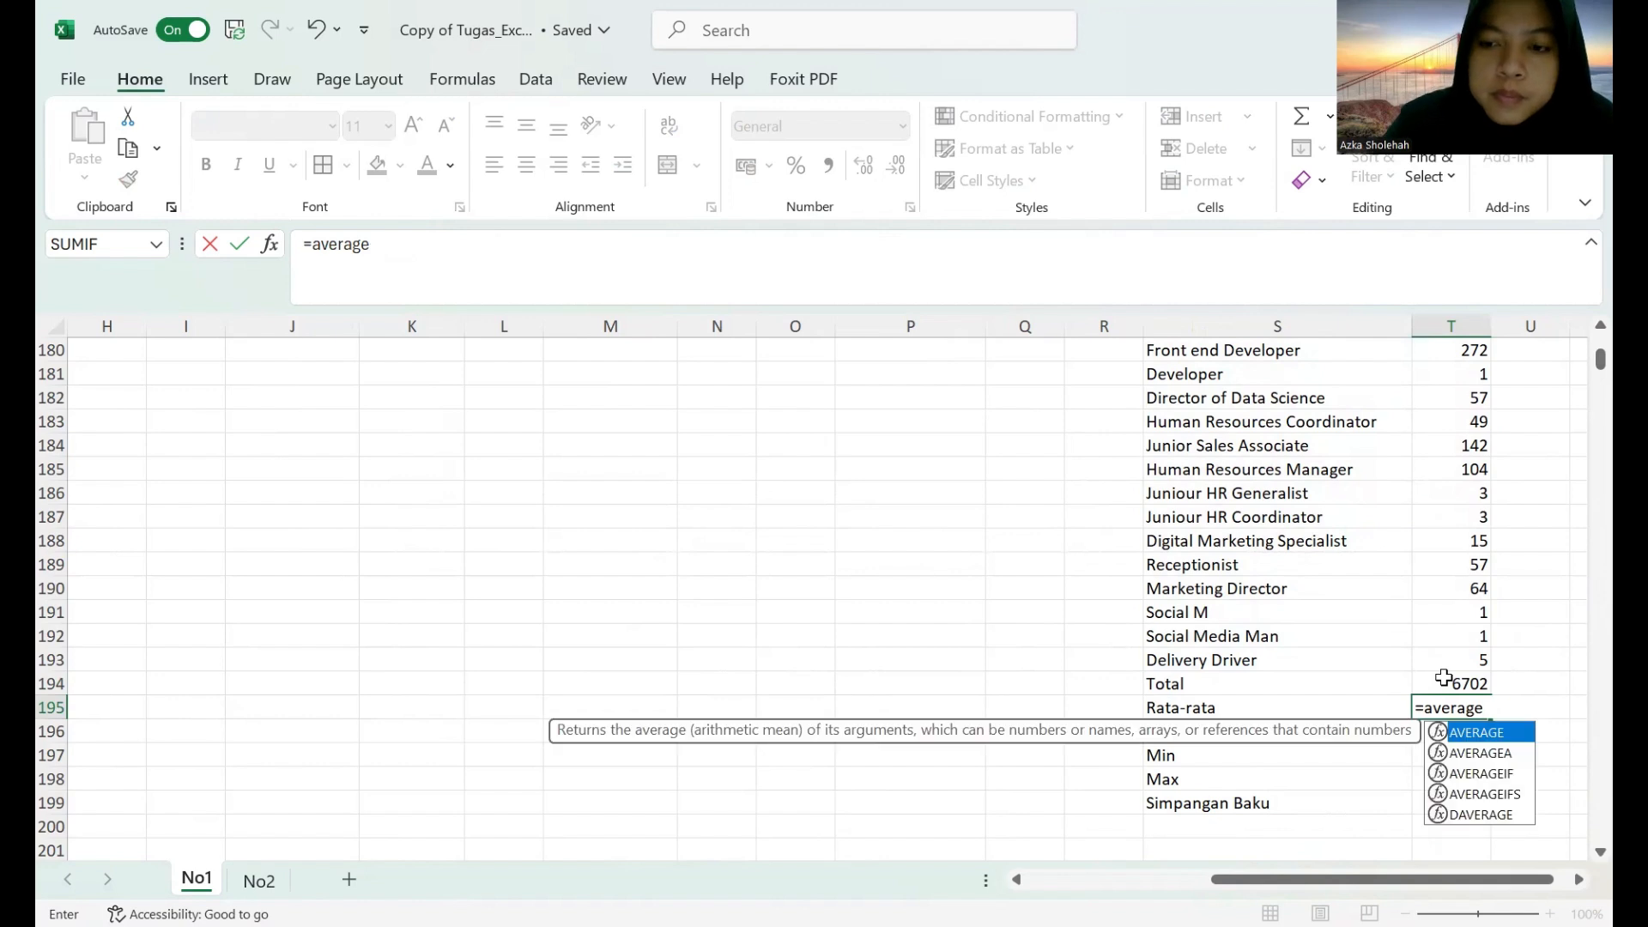
{"action": "type", "text": "("}
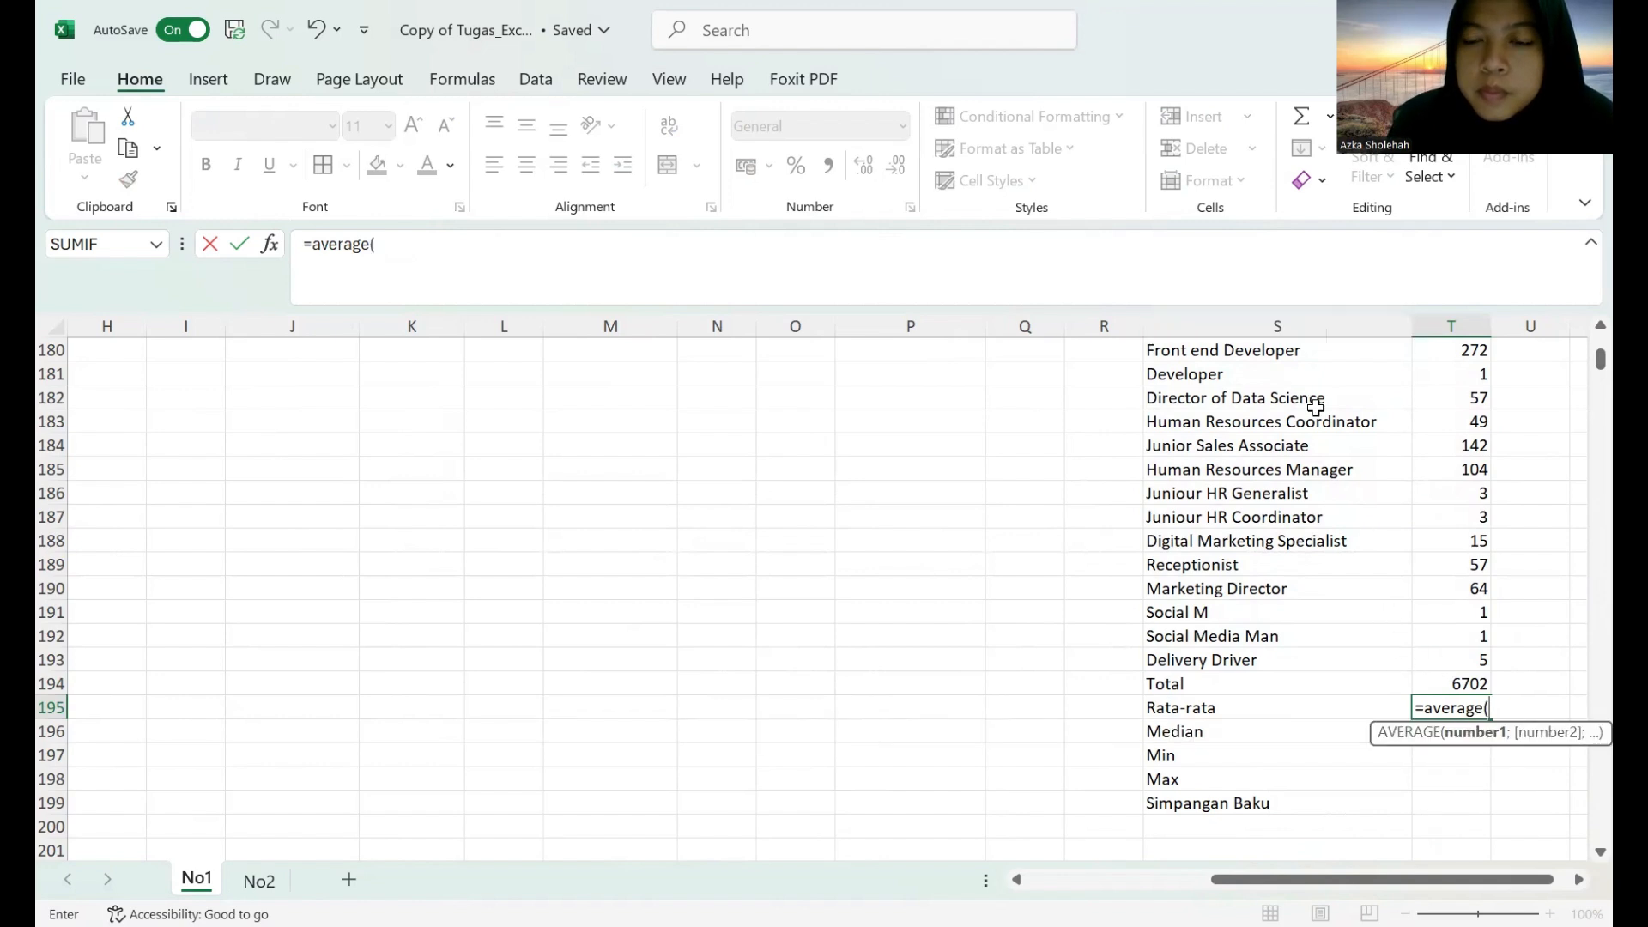
{"action": "scroll", "coordinate": [1313, 410], "scroll_direction": "up", "scroll_amount": 14}
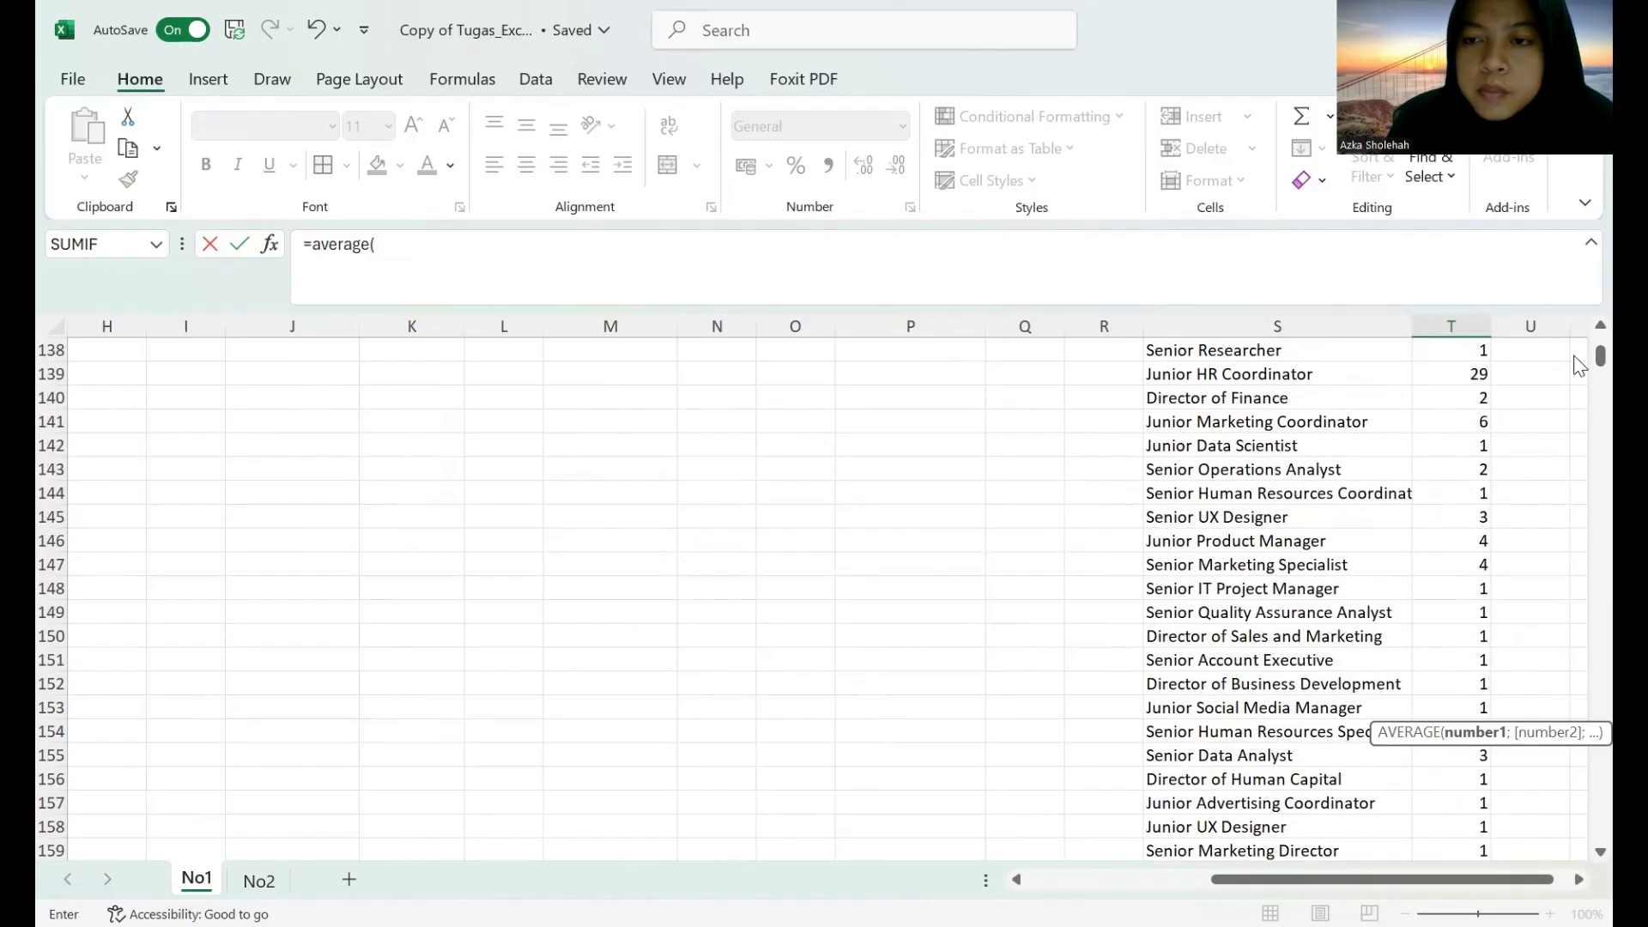
{"action": "scroll", "coordinate": [1295, 356], "scroll_direction": "up", "scroll_amount": 20}
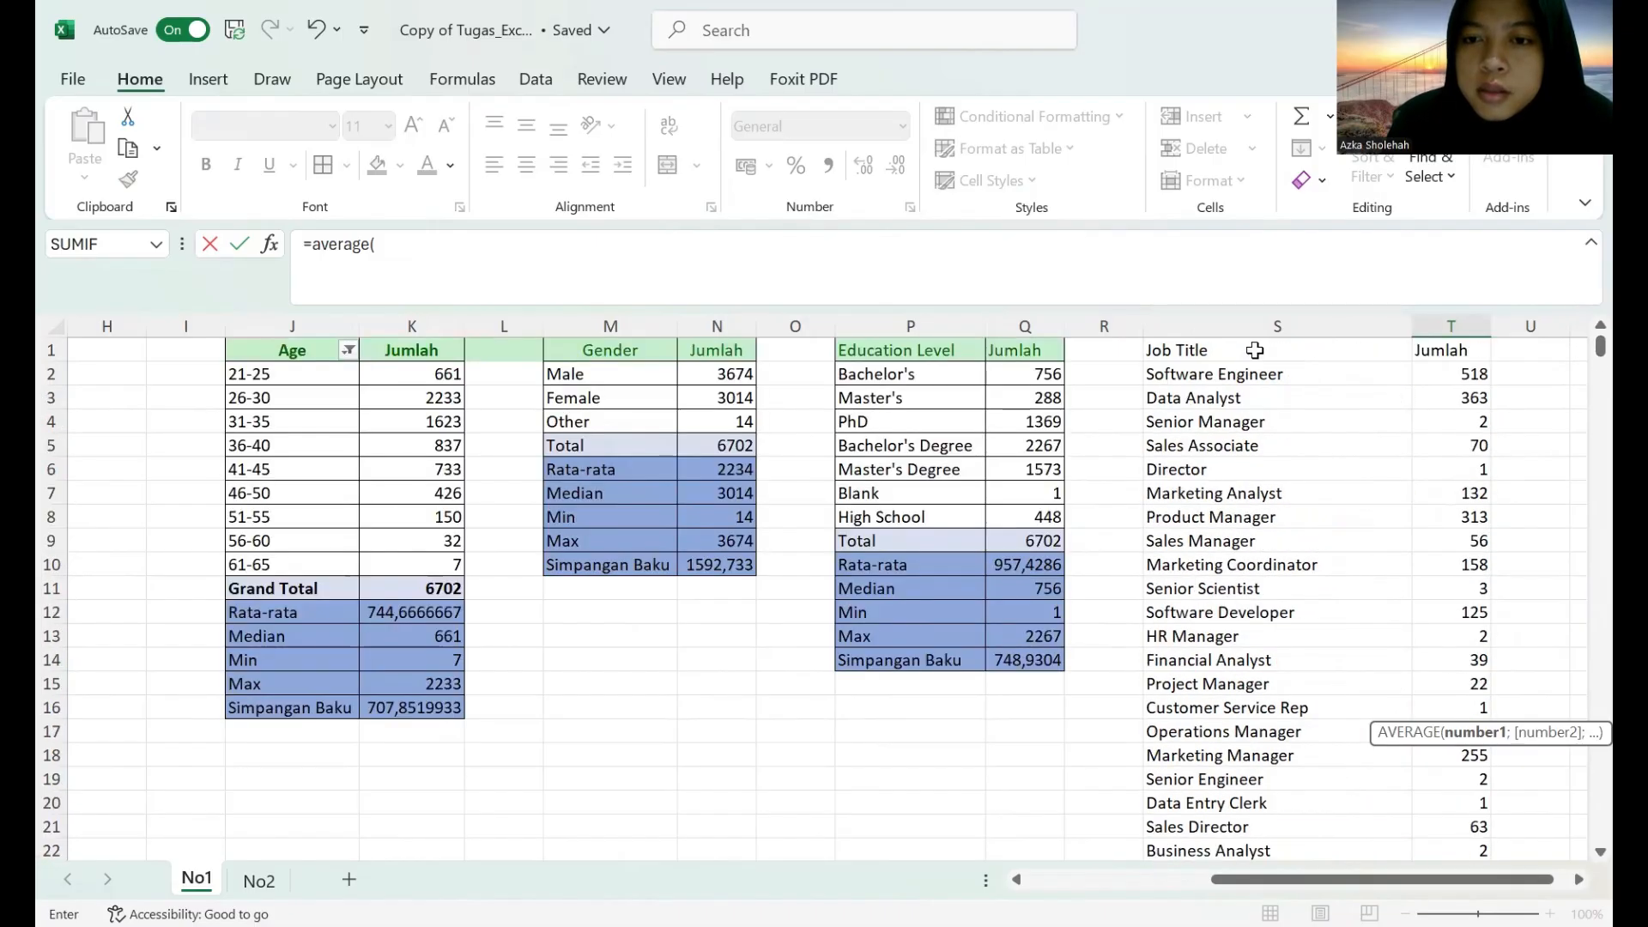
{"action": "left_click", "coordinate": [1254, 350]}
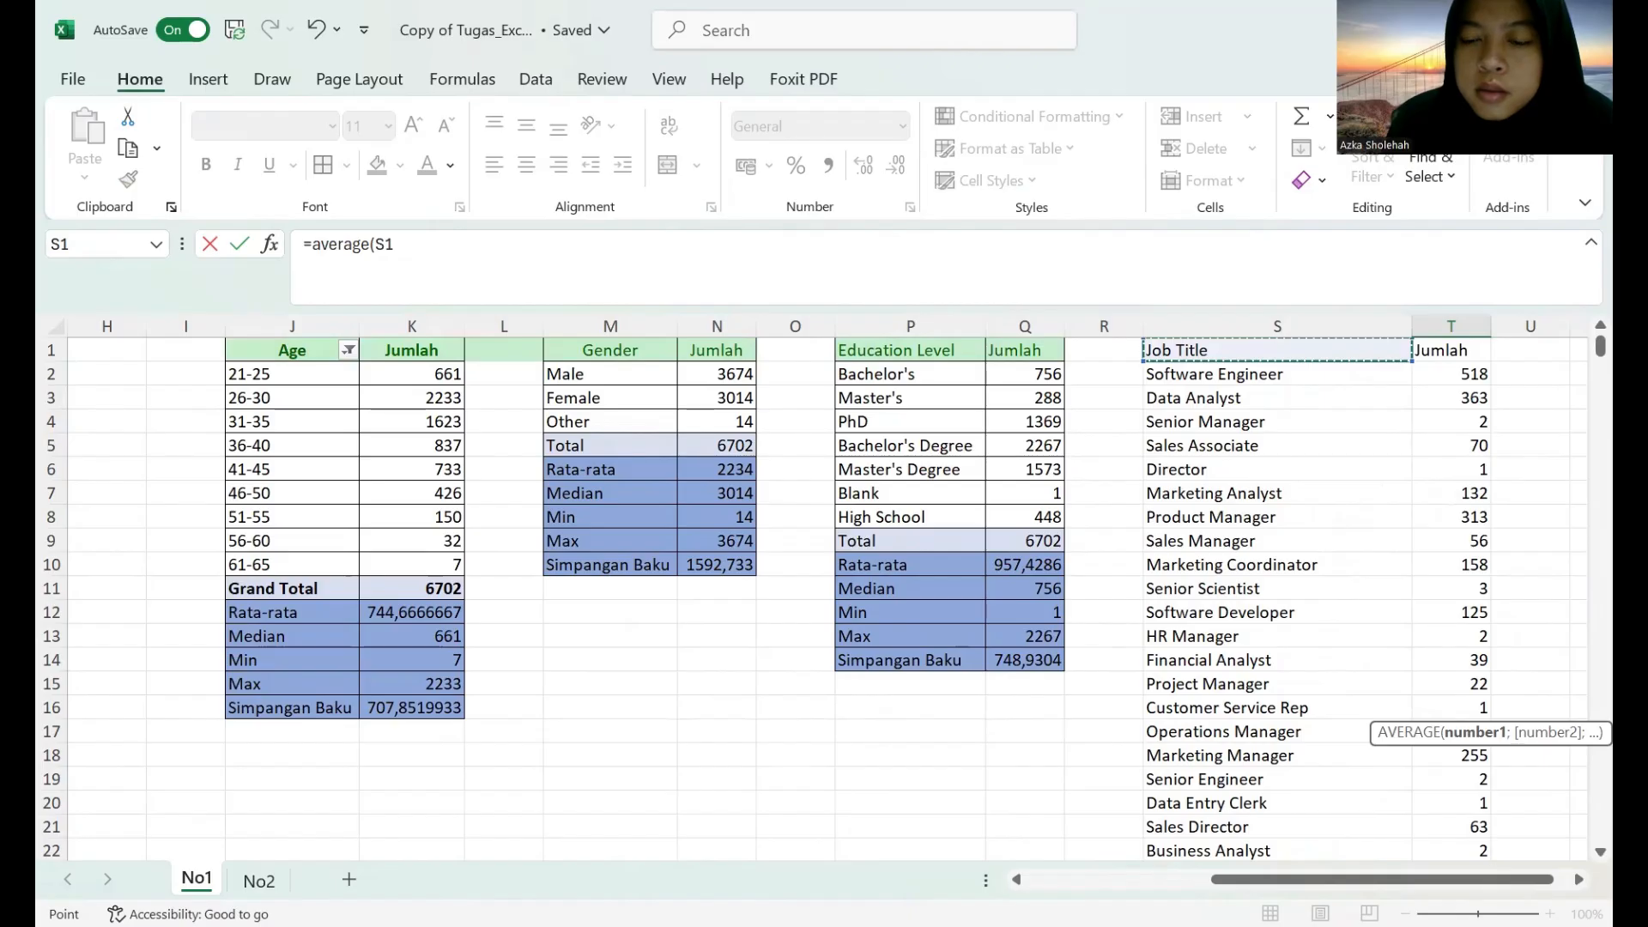
{"action": "left_click_drag", "start_coordinate": [1254, 350], "coordinate": [1474, 670]}
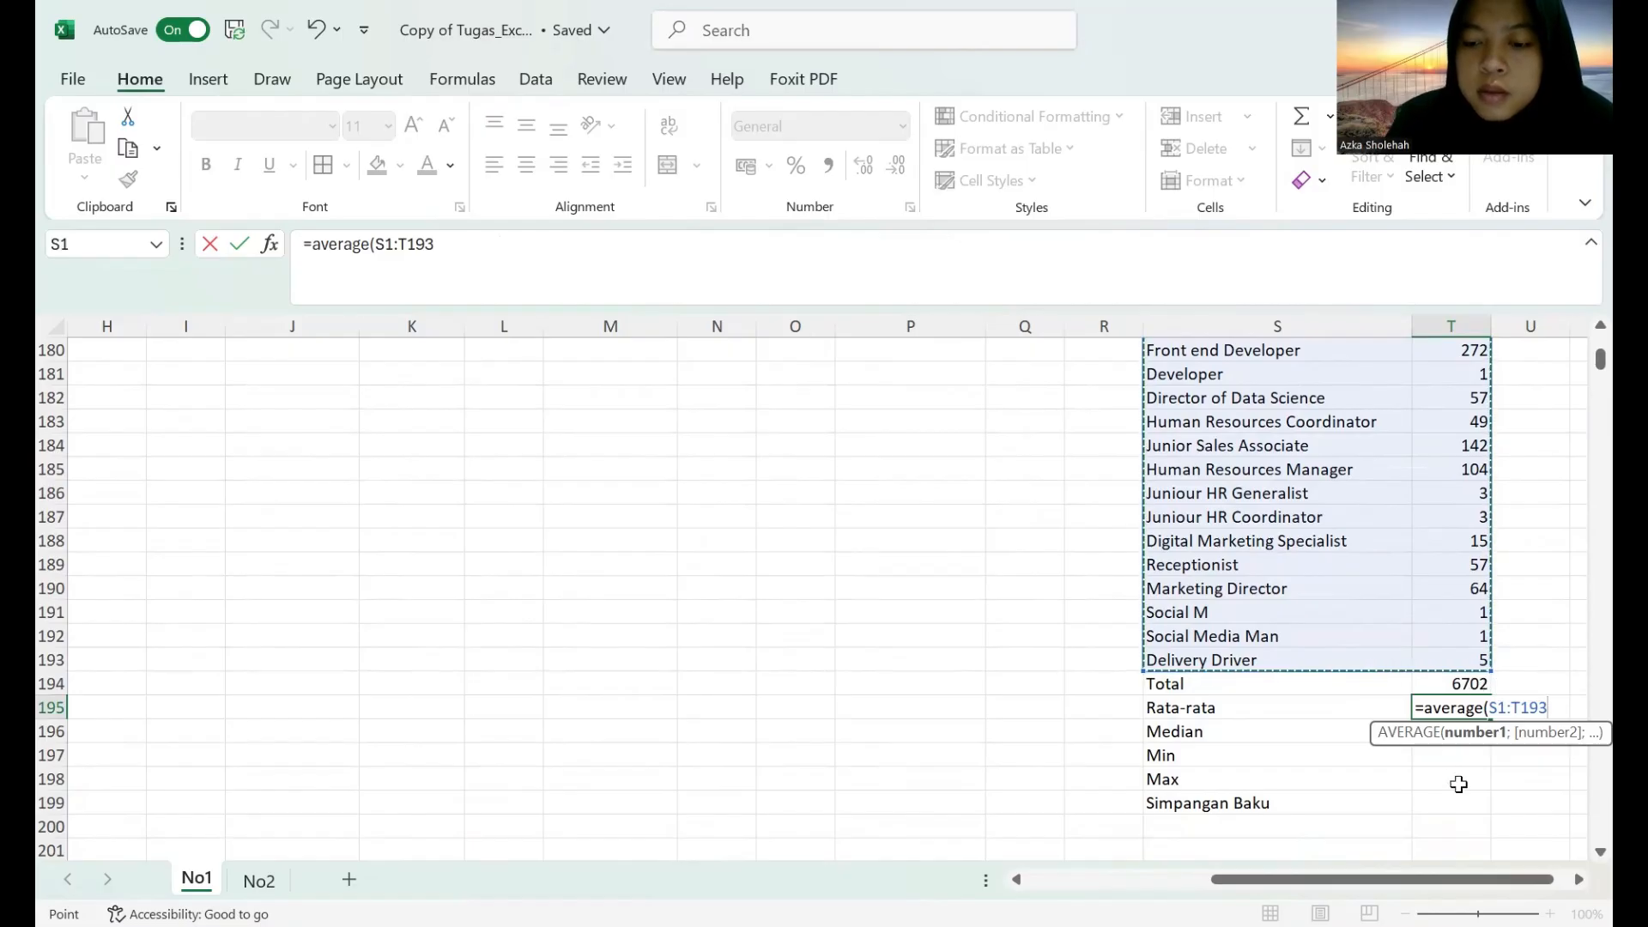
{"action": "key", "text": "Return"}
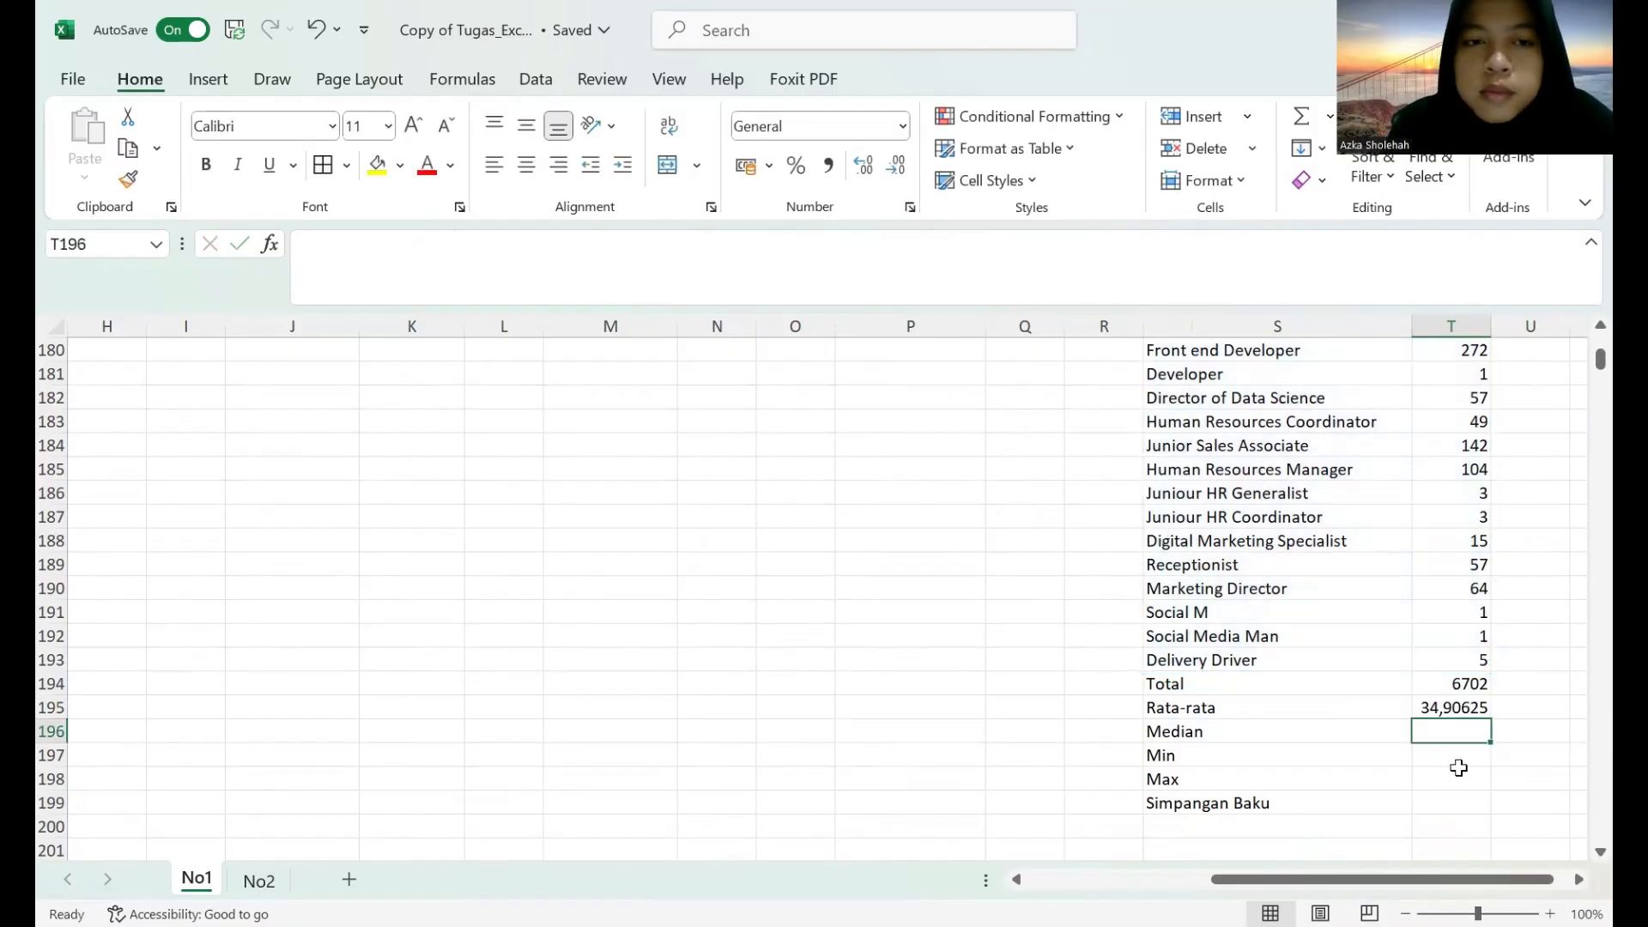
Check the range in the total and average formulas and enter a MEDIAN formula in T196 for the job title table range starting at S1.
{"action": "left_click", "coordinate": [1465, 708]}
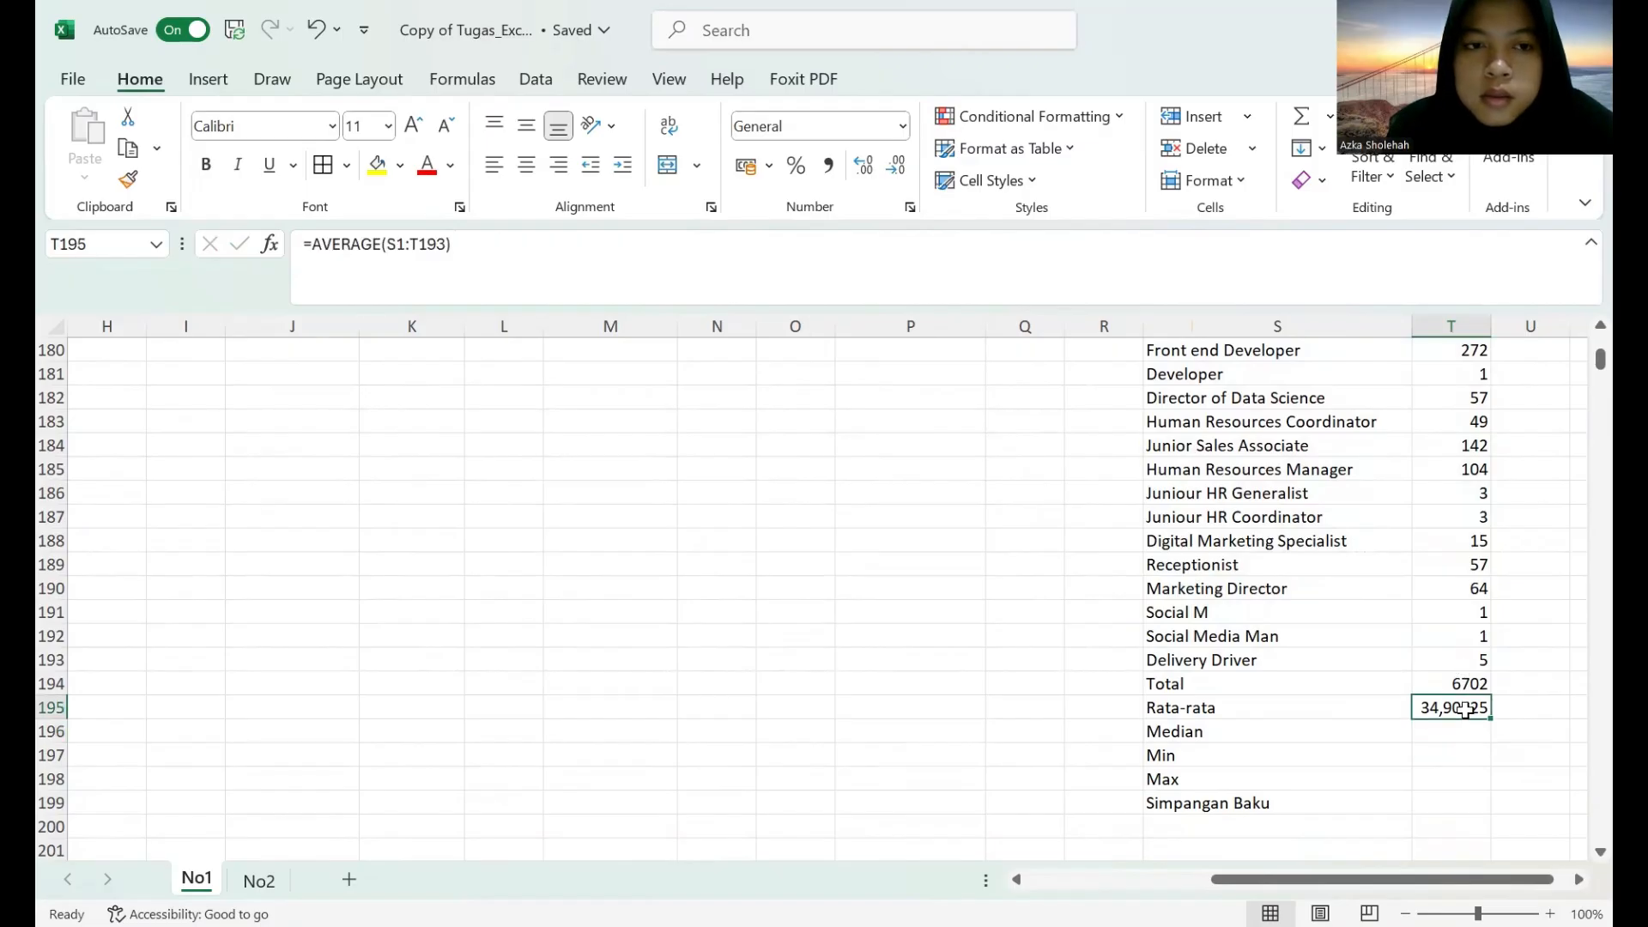
{"action": "left_click", "coordinate": [1469, 684]}
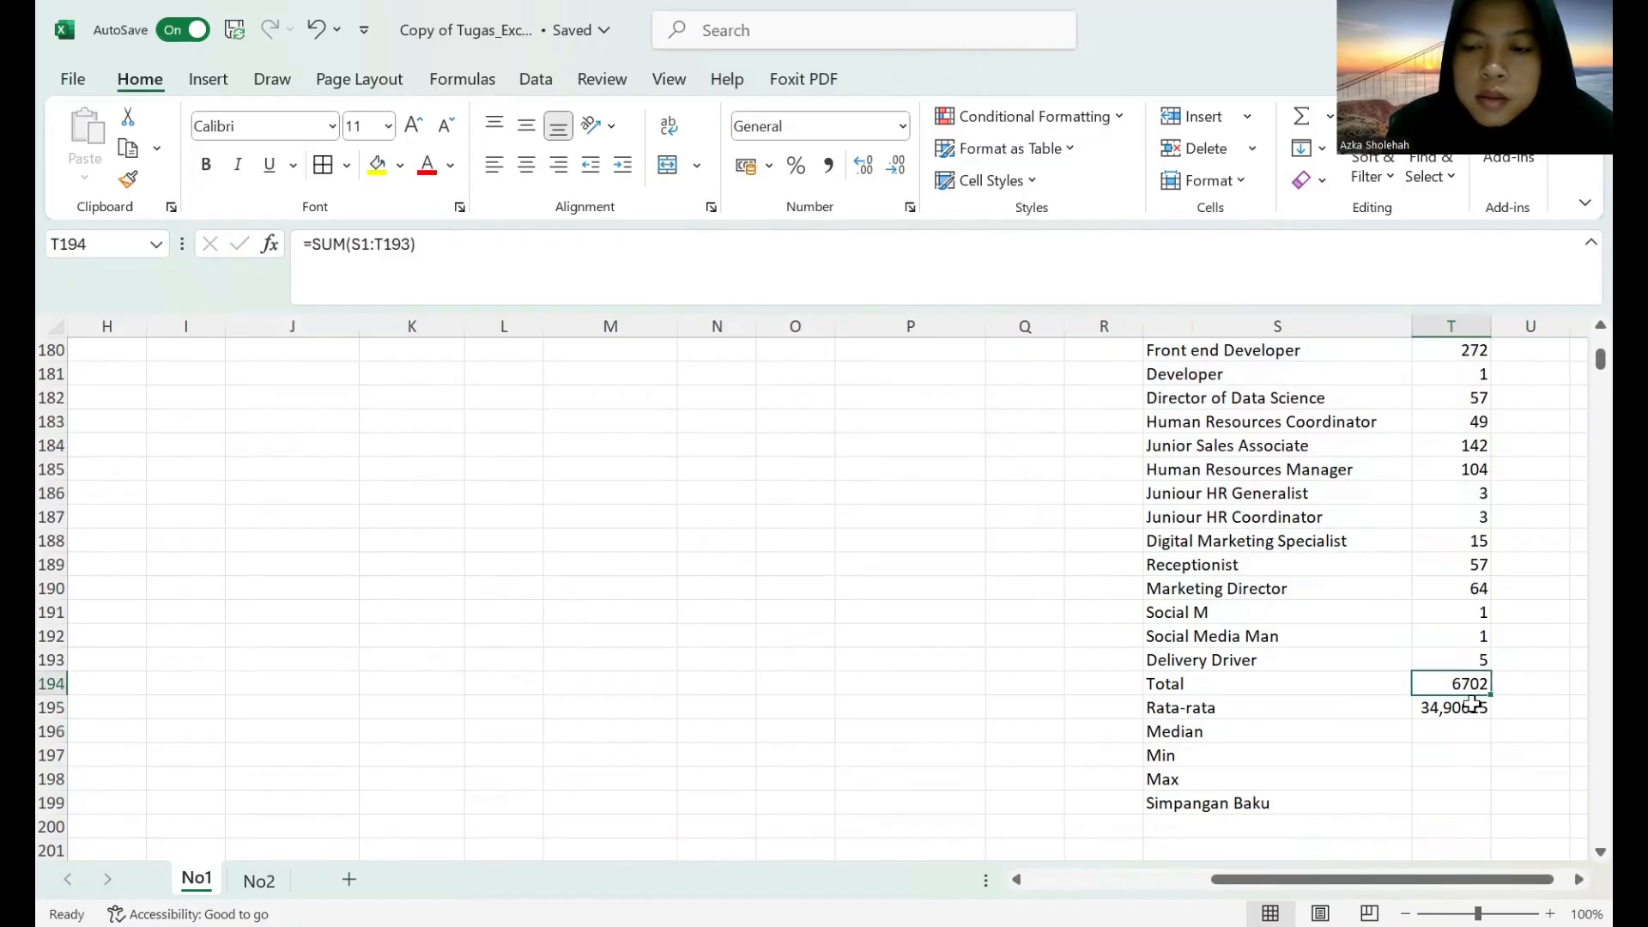
{"action": "left_click", "coordinate": [1466, 710]}
{"action": "left_click", "coordinate": [1459, 734]}
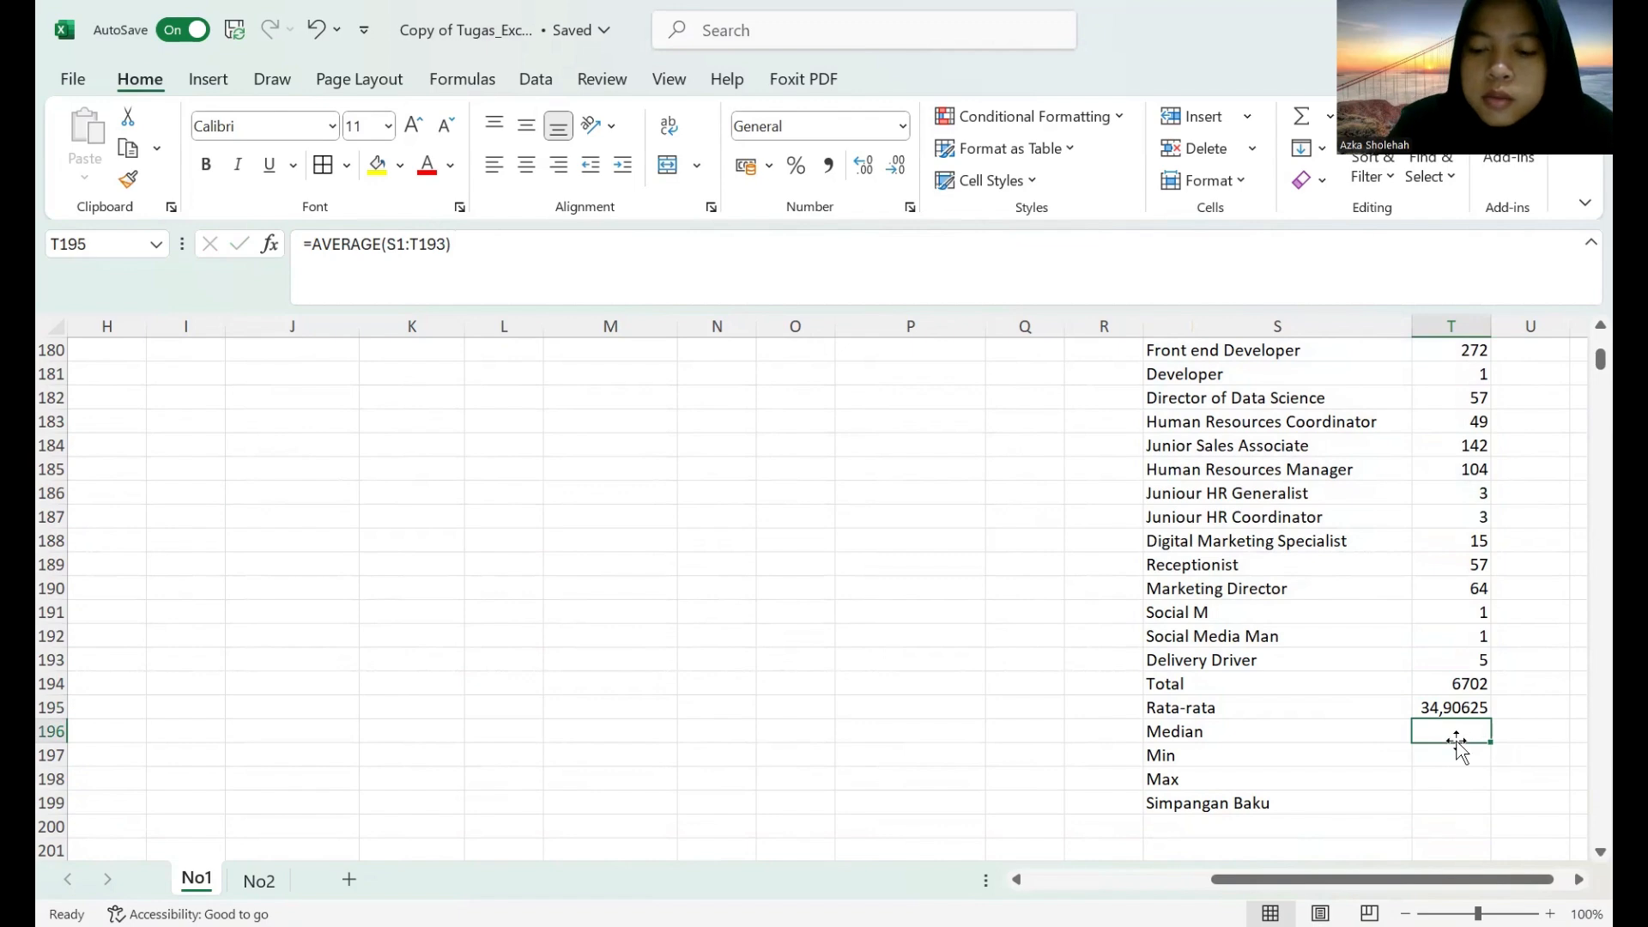
{"action": "type", "text": "=median"}
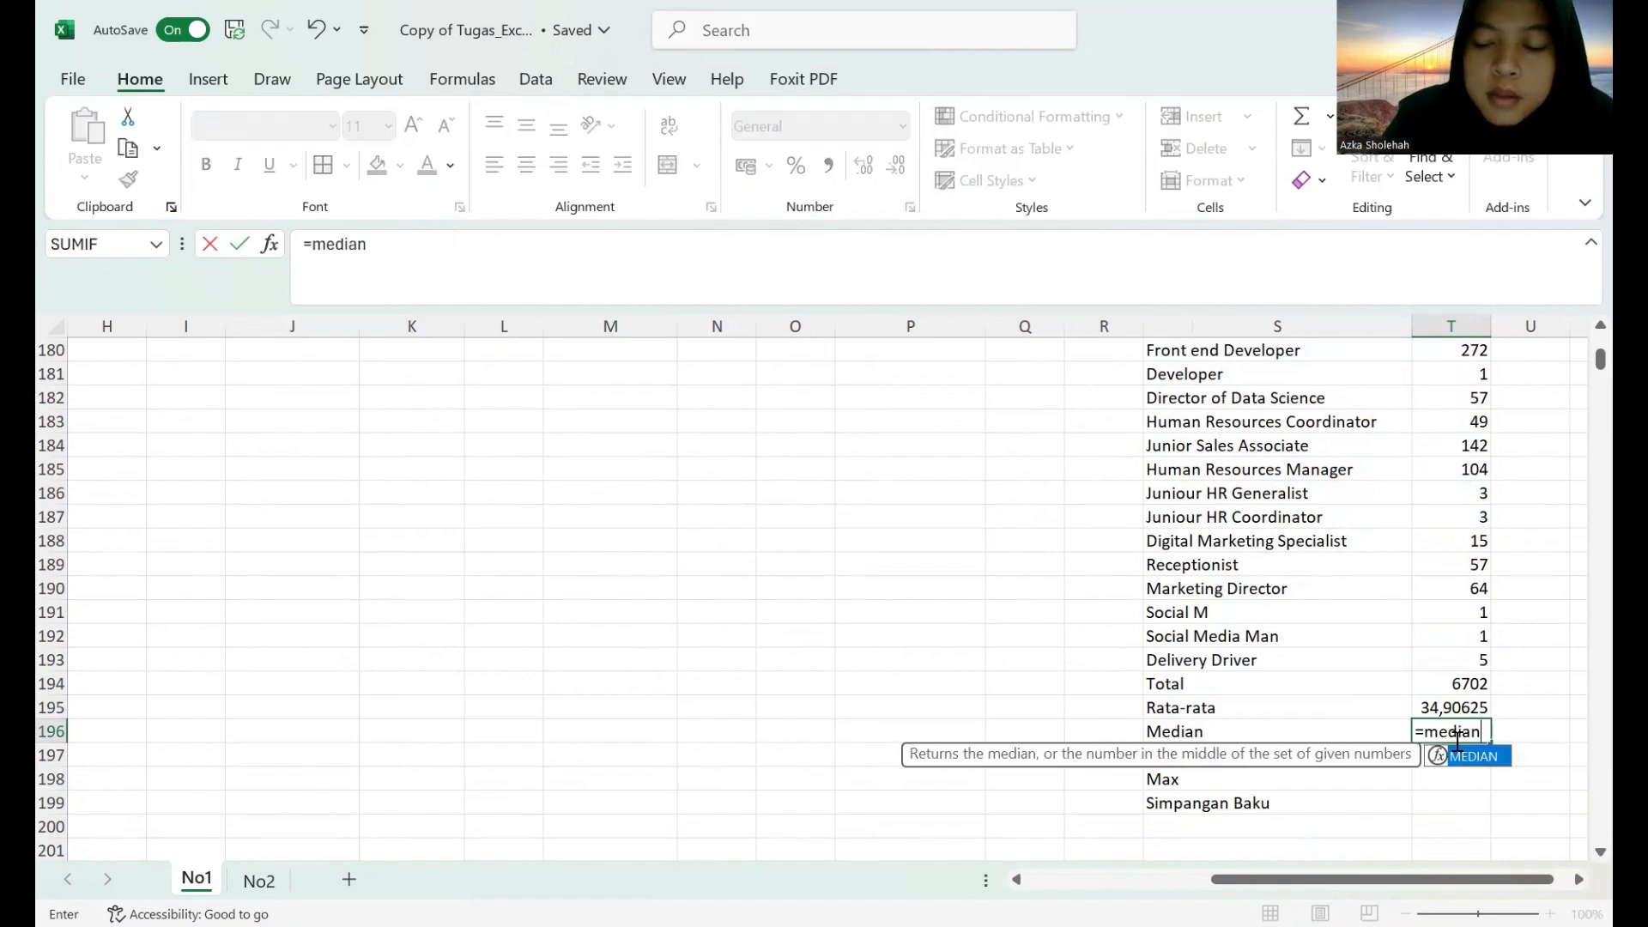
{"action": "type", "text": "("}
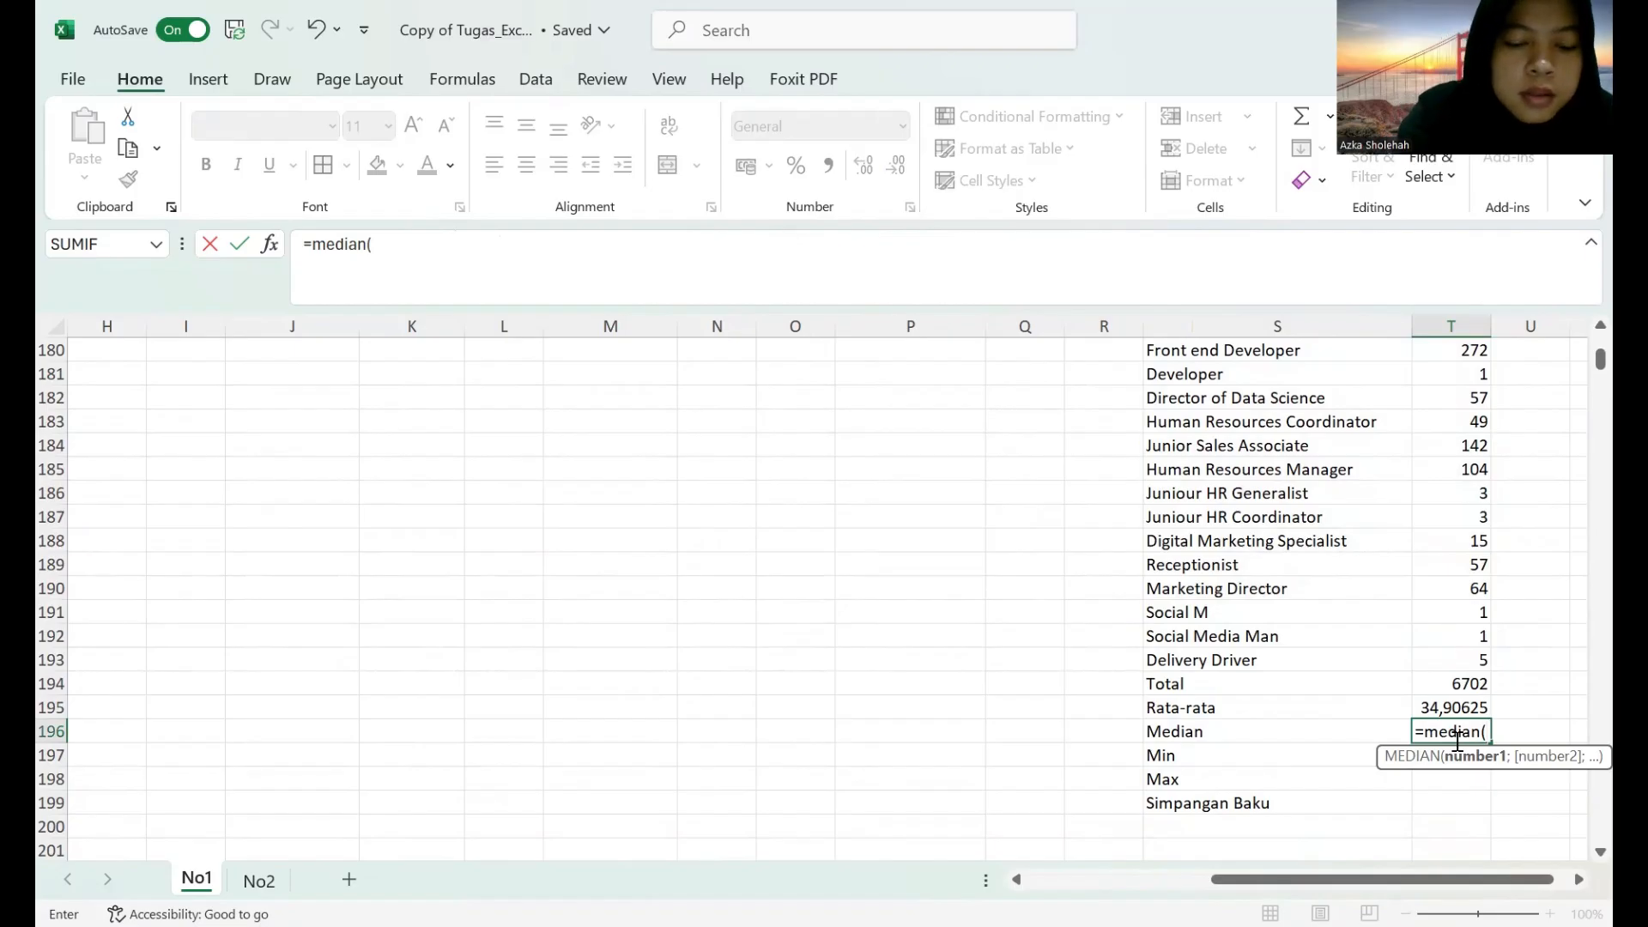
{"action": "type", "text": "s"}
{"action": "key", "text": "BackSpace"}
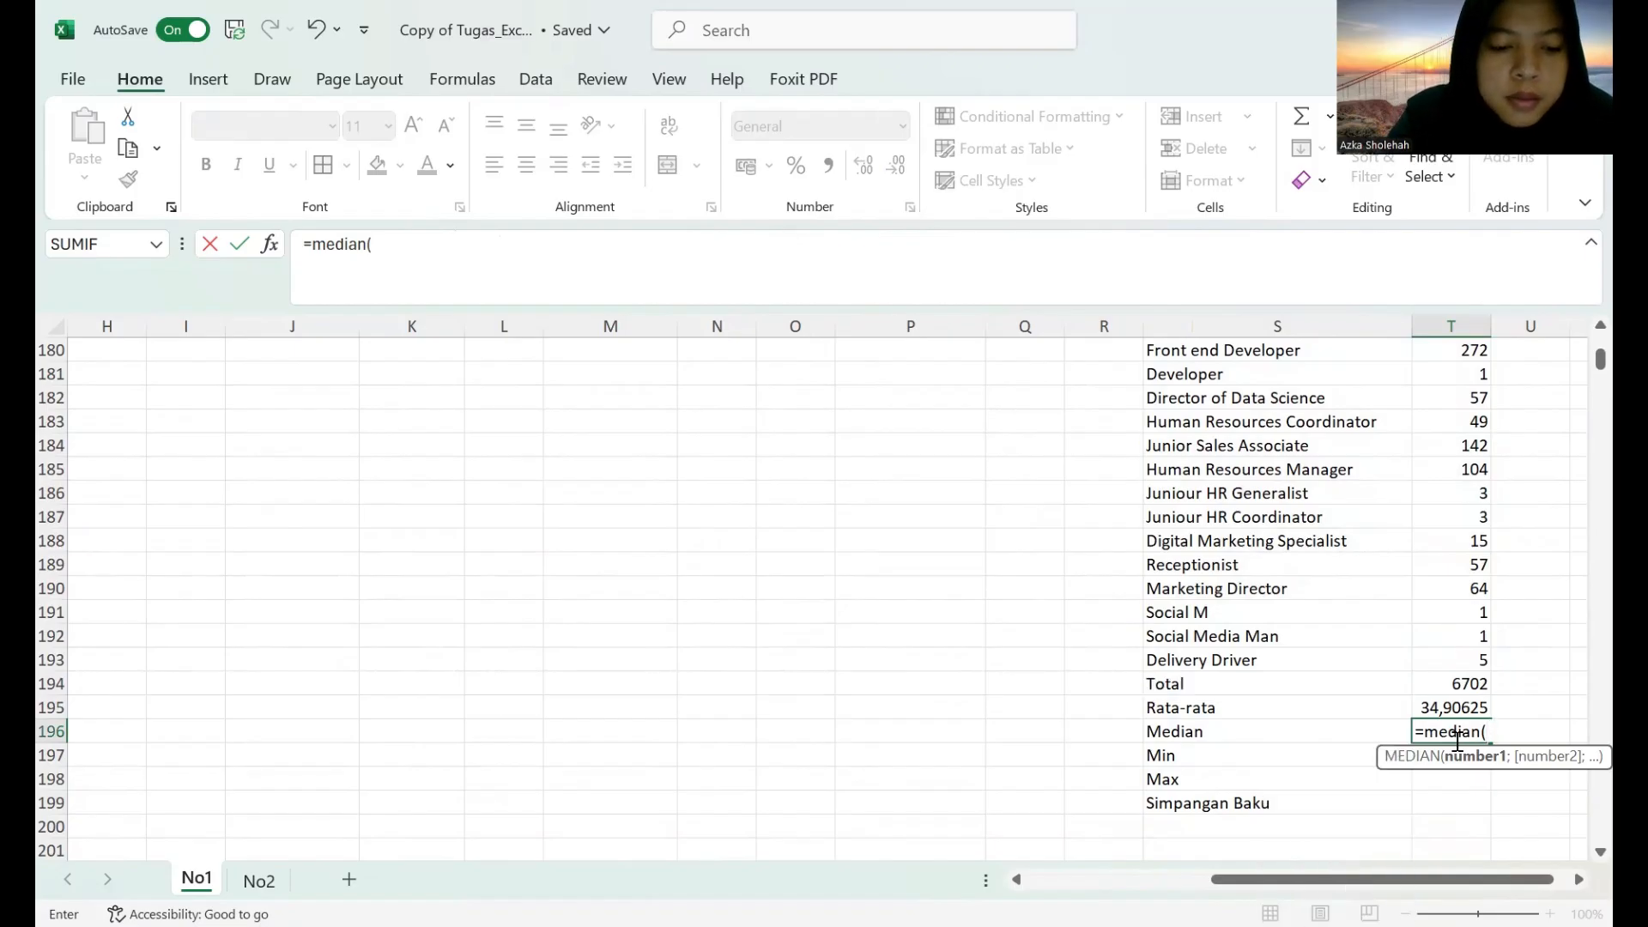
{"action": "type", "text": "S1:"}
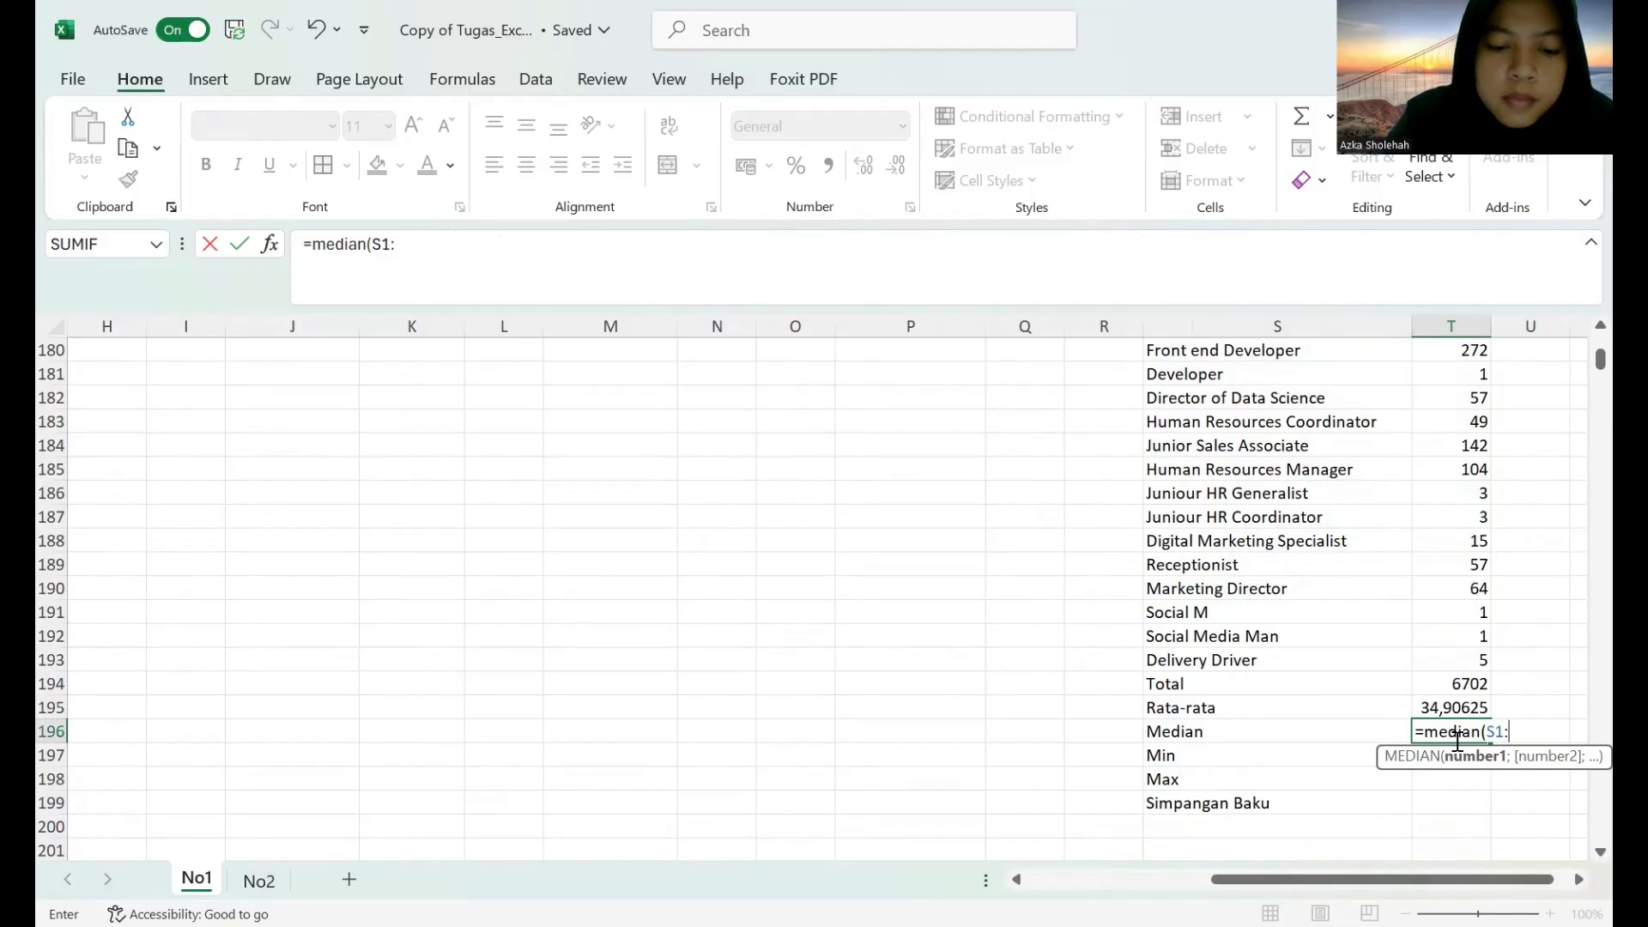
{"action": "type", "text": "T"}
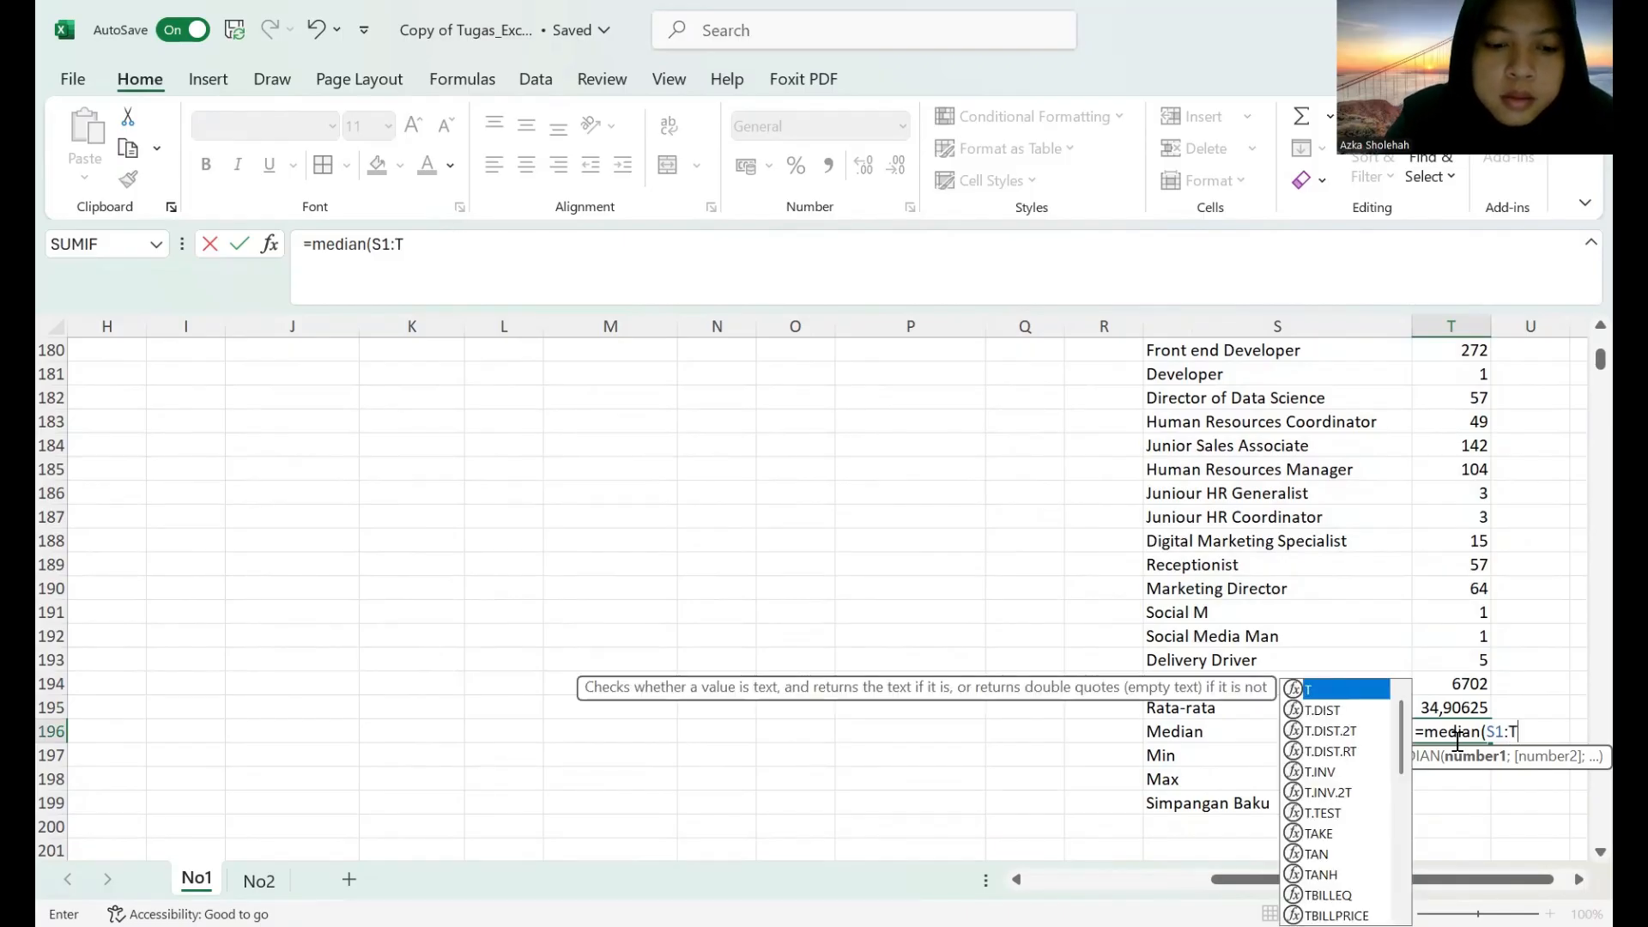
{"action": "key", "text": "Return"}
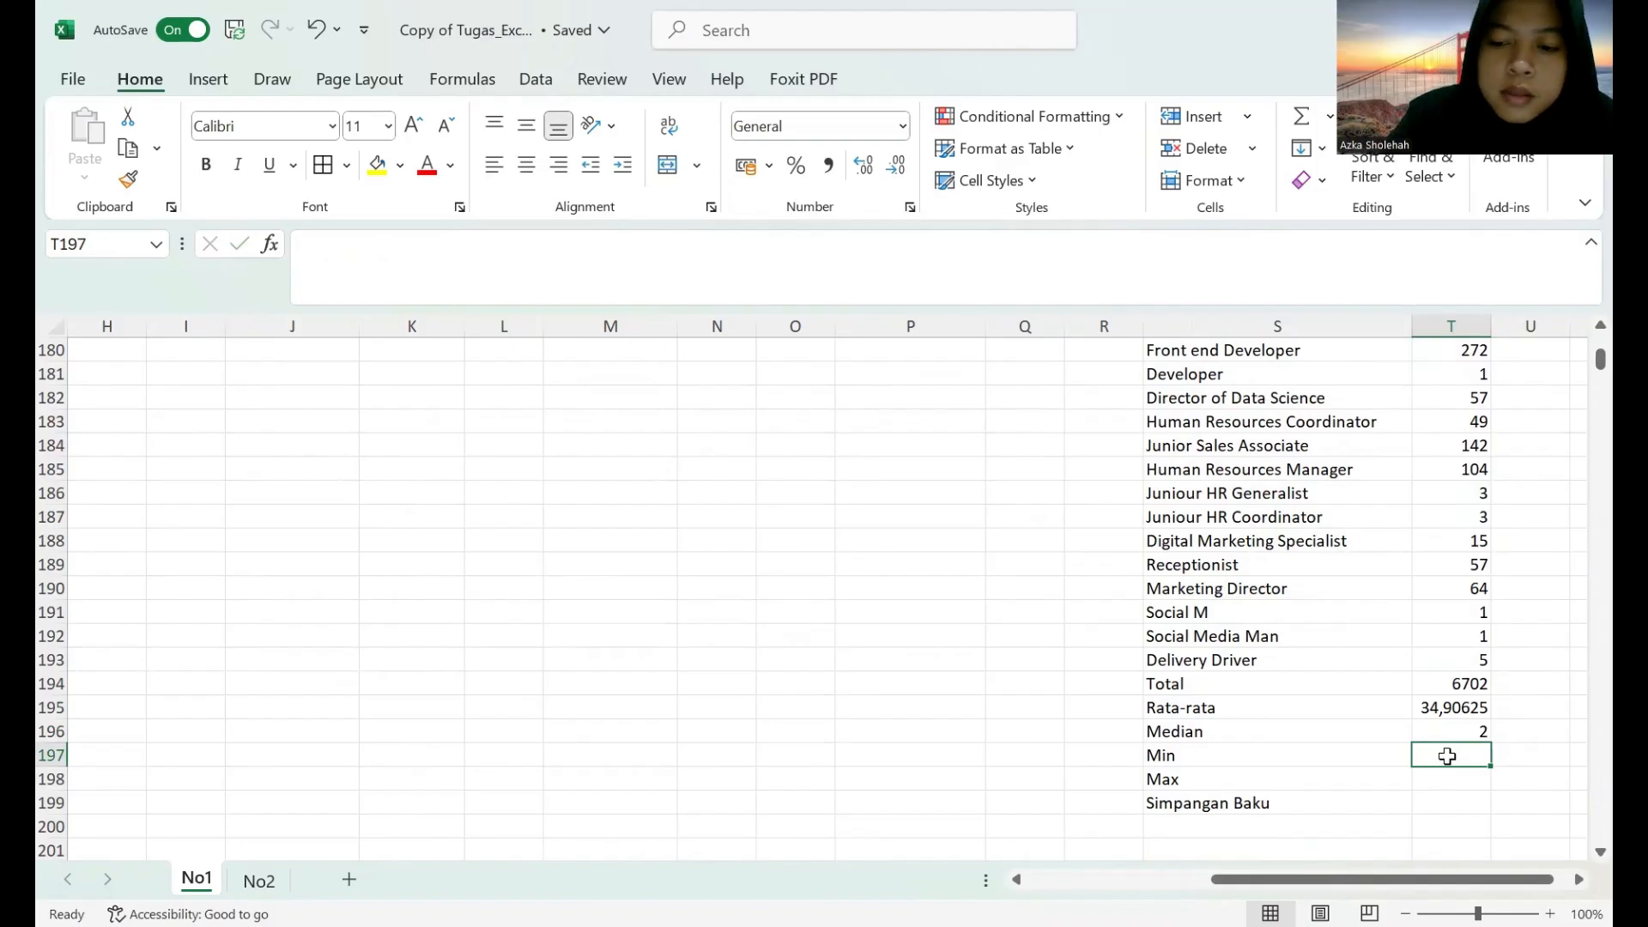
Calculate the smallest job title count in T197 with the formula =MIN(S1:T193).
{"action": "type", "text": "="}
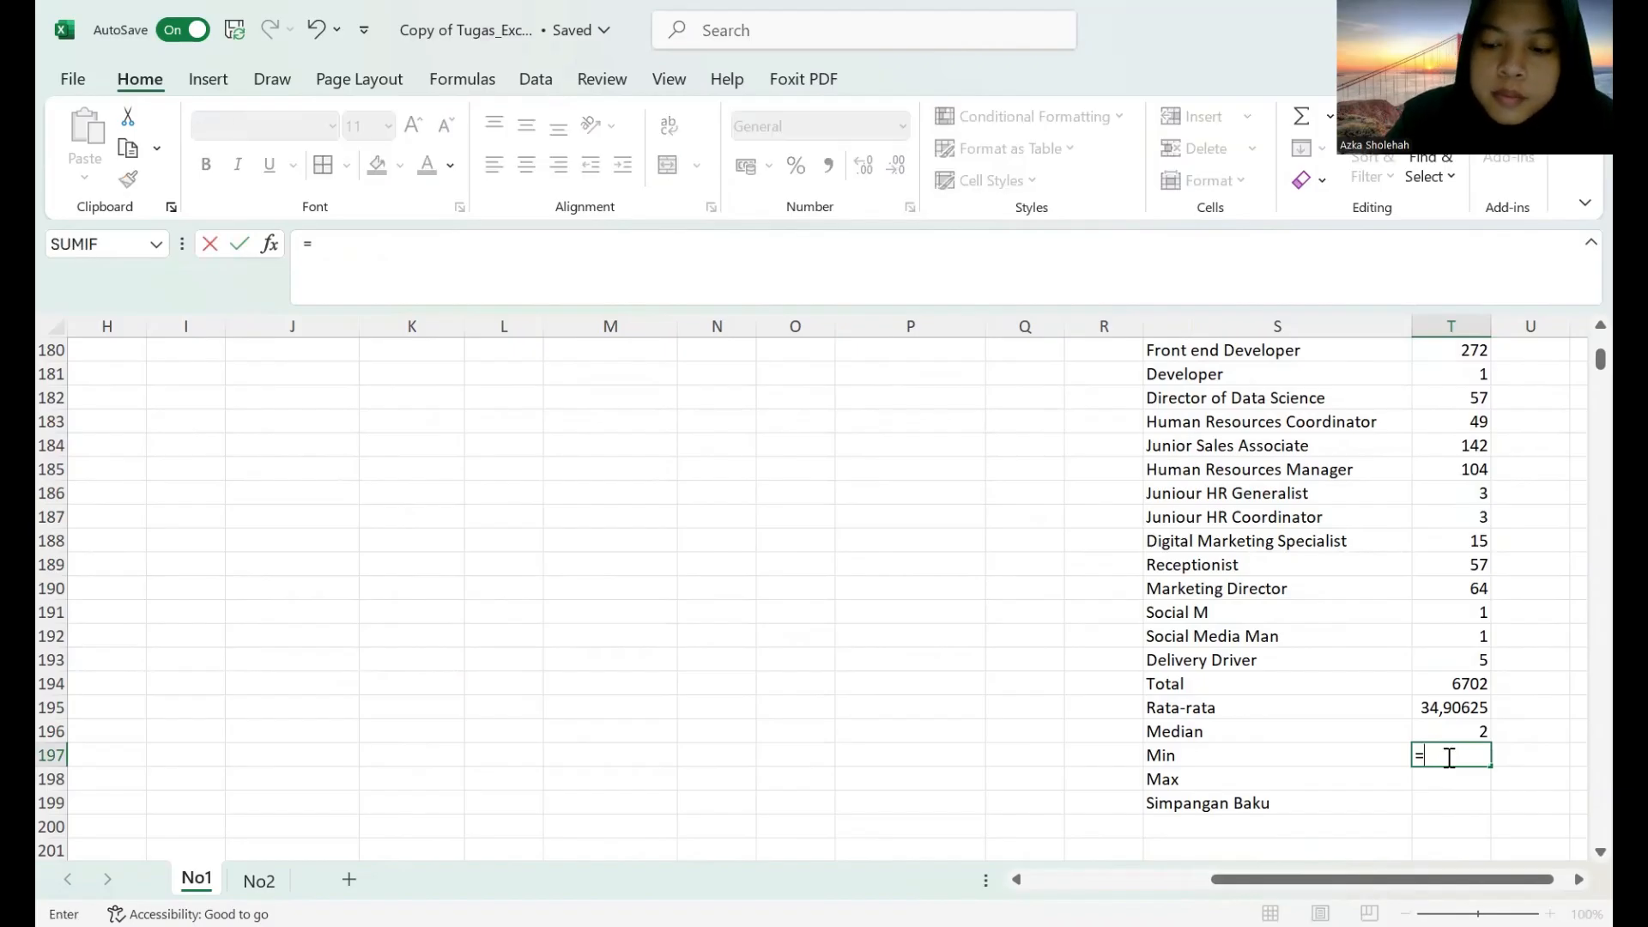
{"action": "type", "text": "MIN"}
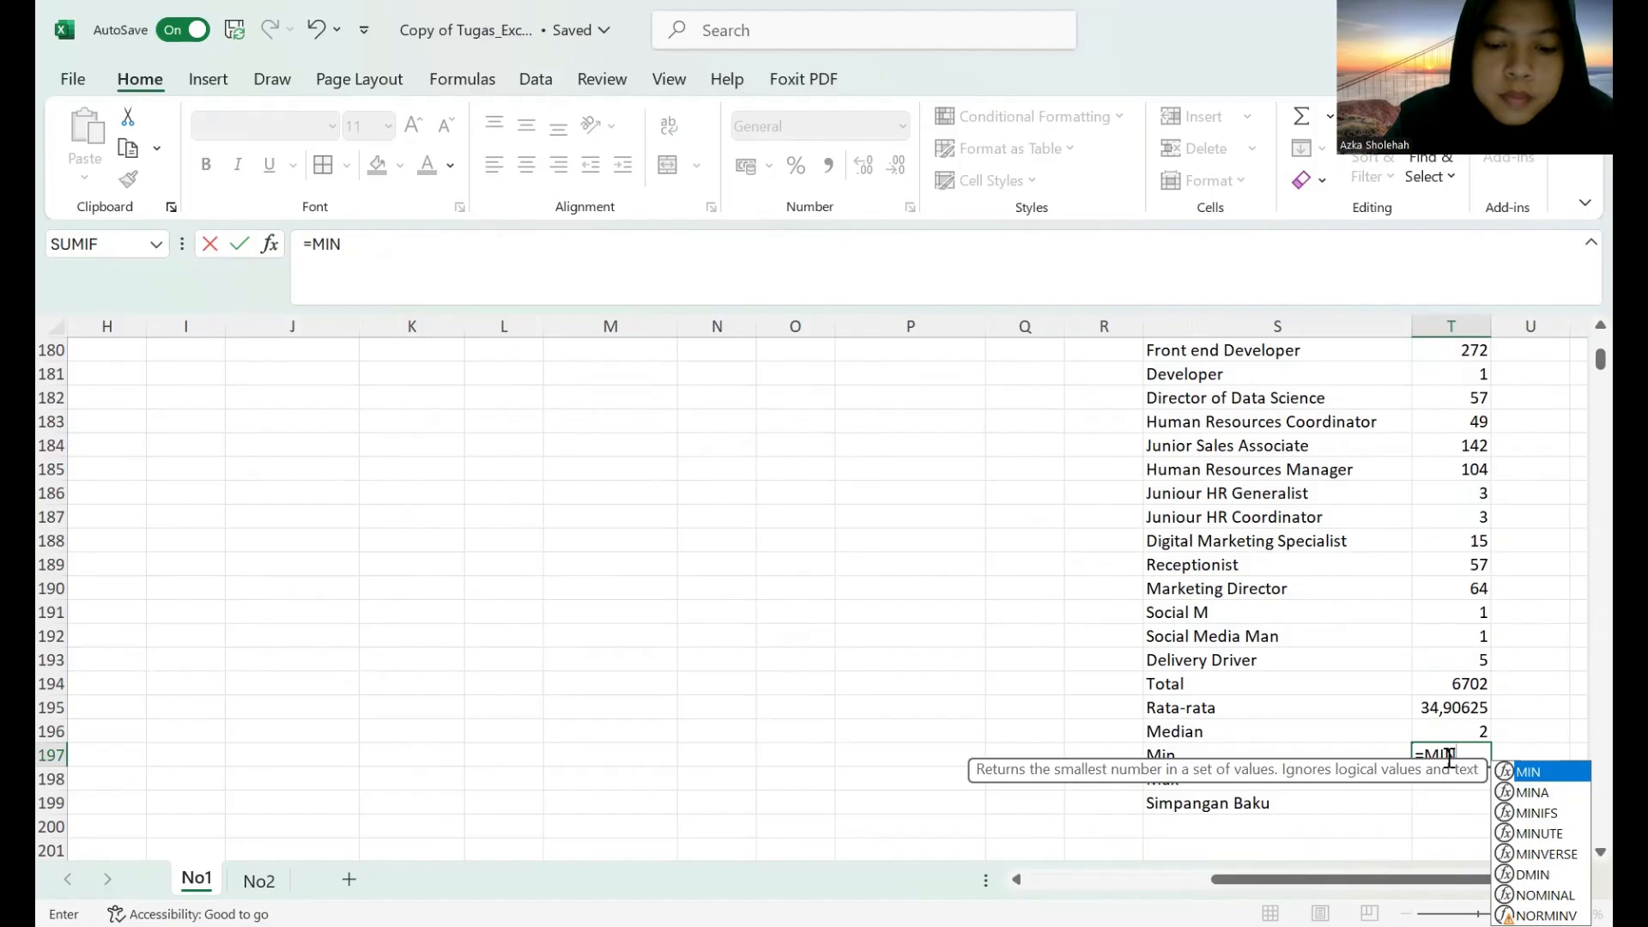
{"action": "type", "text": "(S1"}
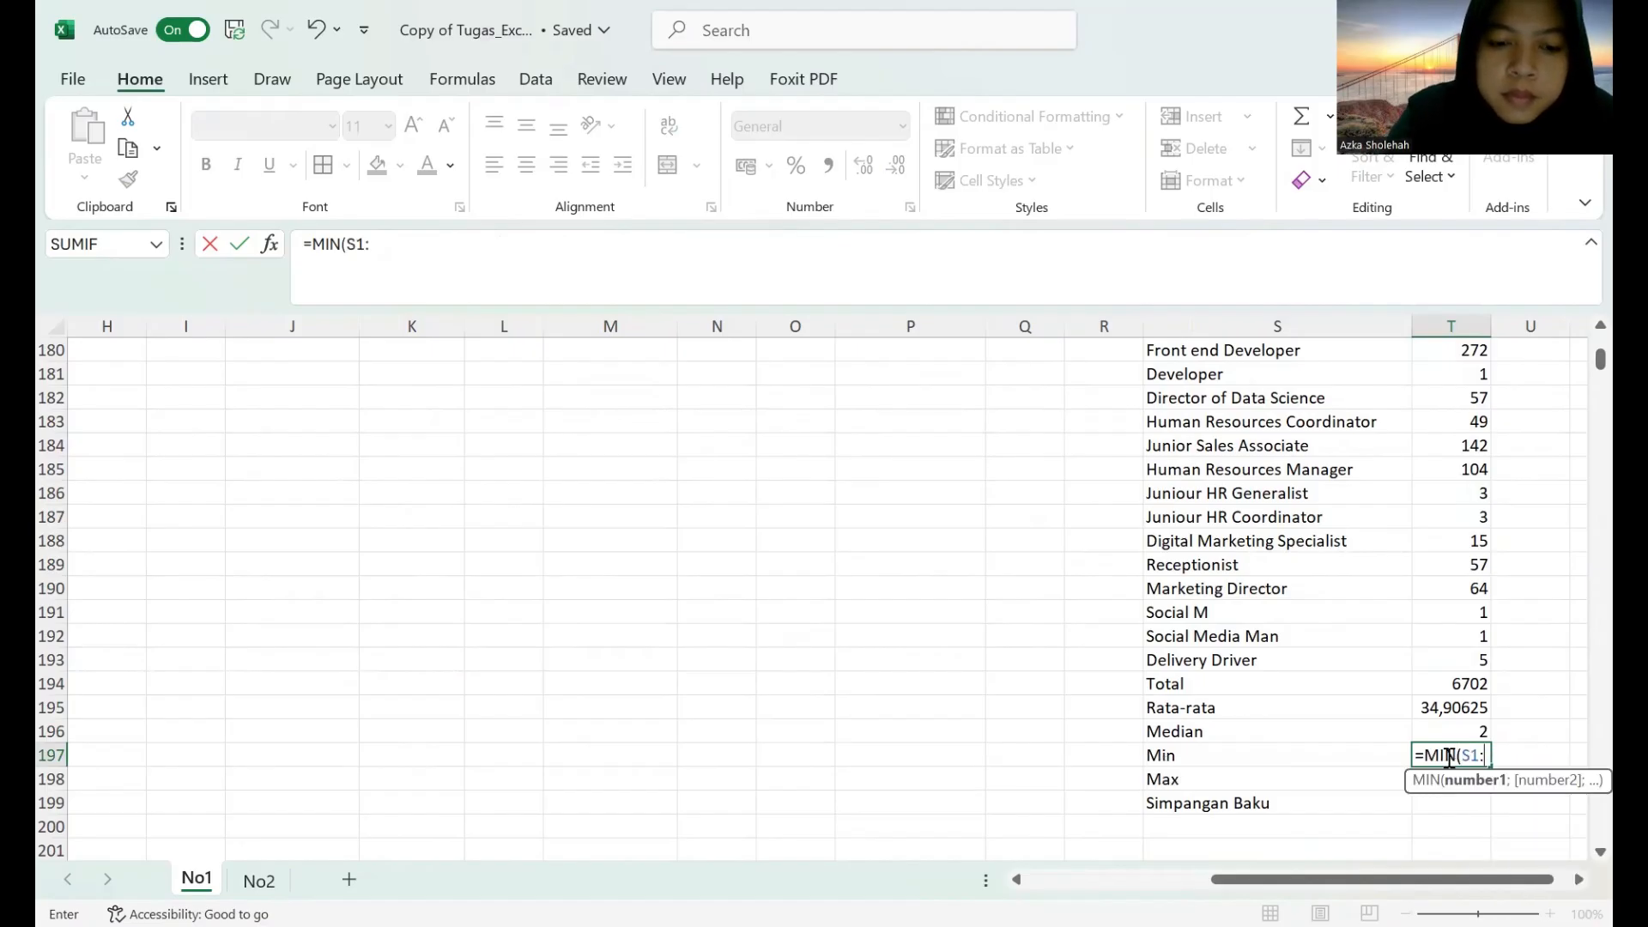
{"action": "type", "text": ":T193"}
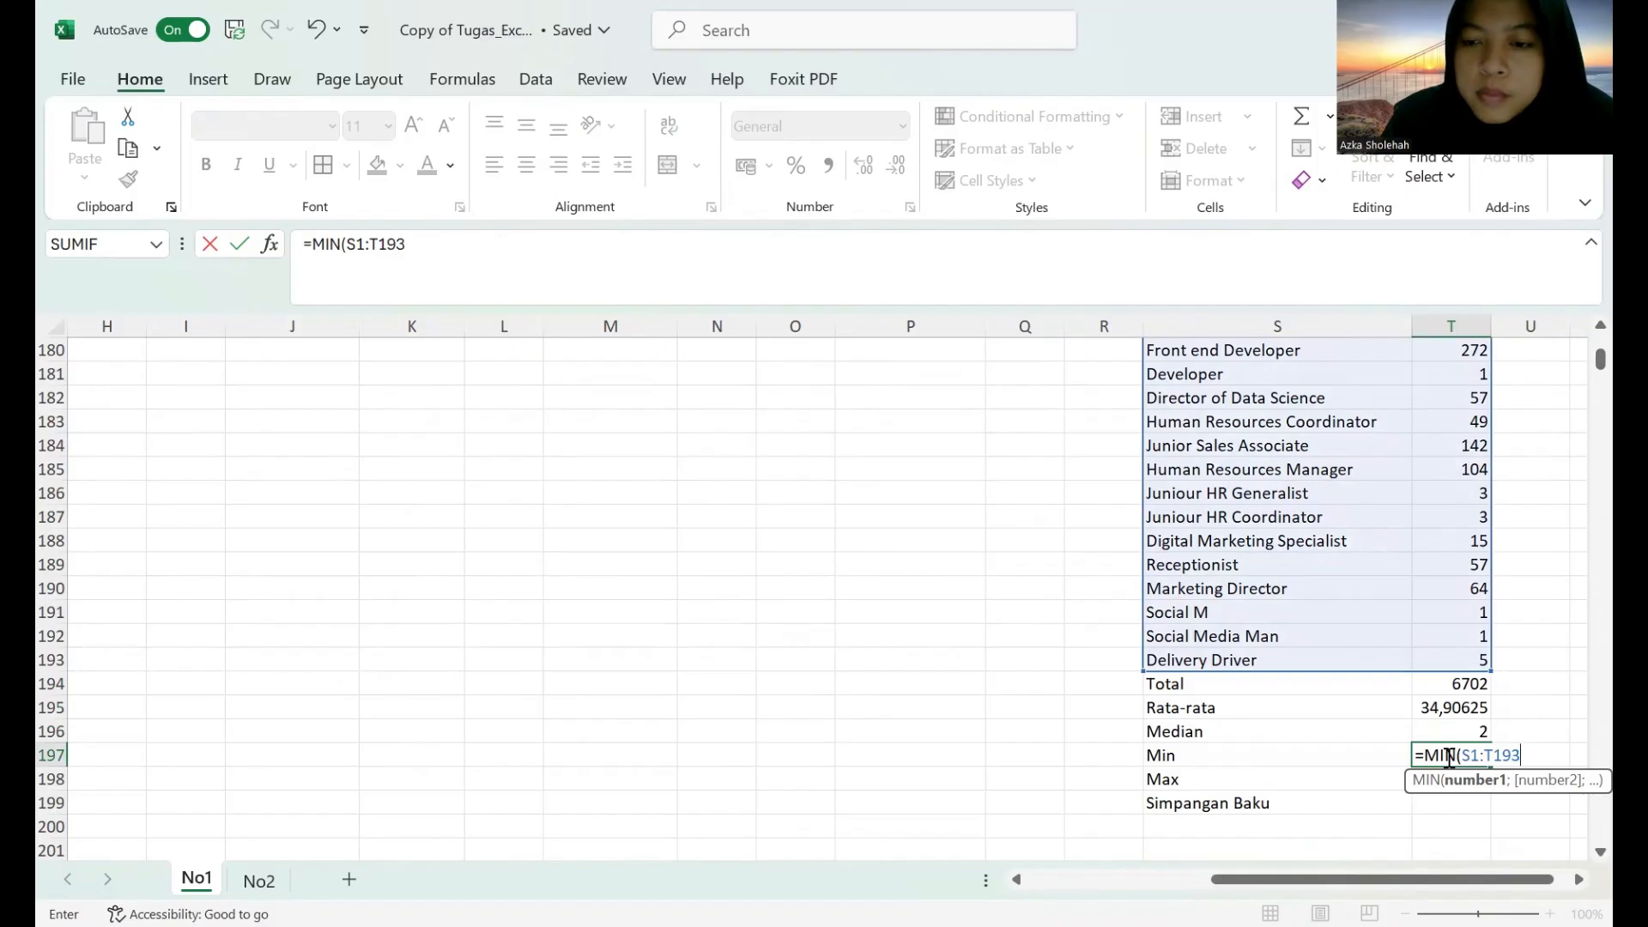
{"action": "key", "text": "Return"}
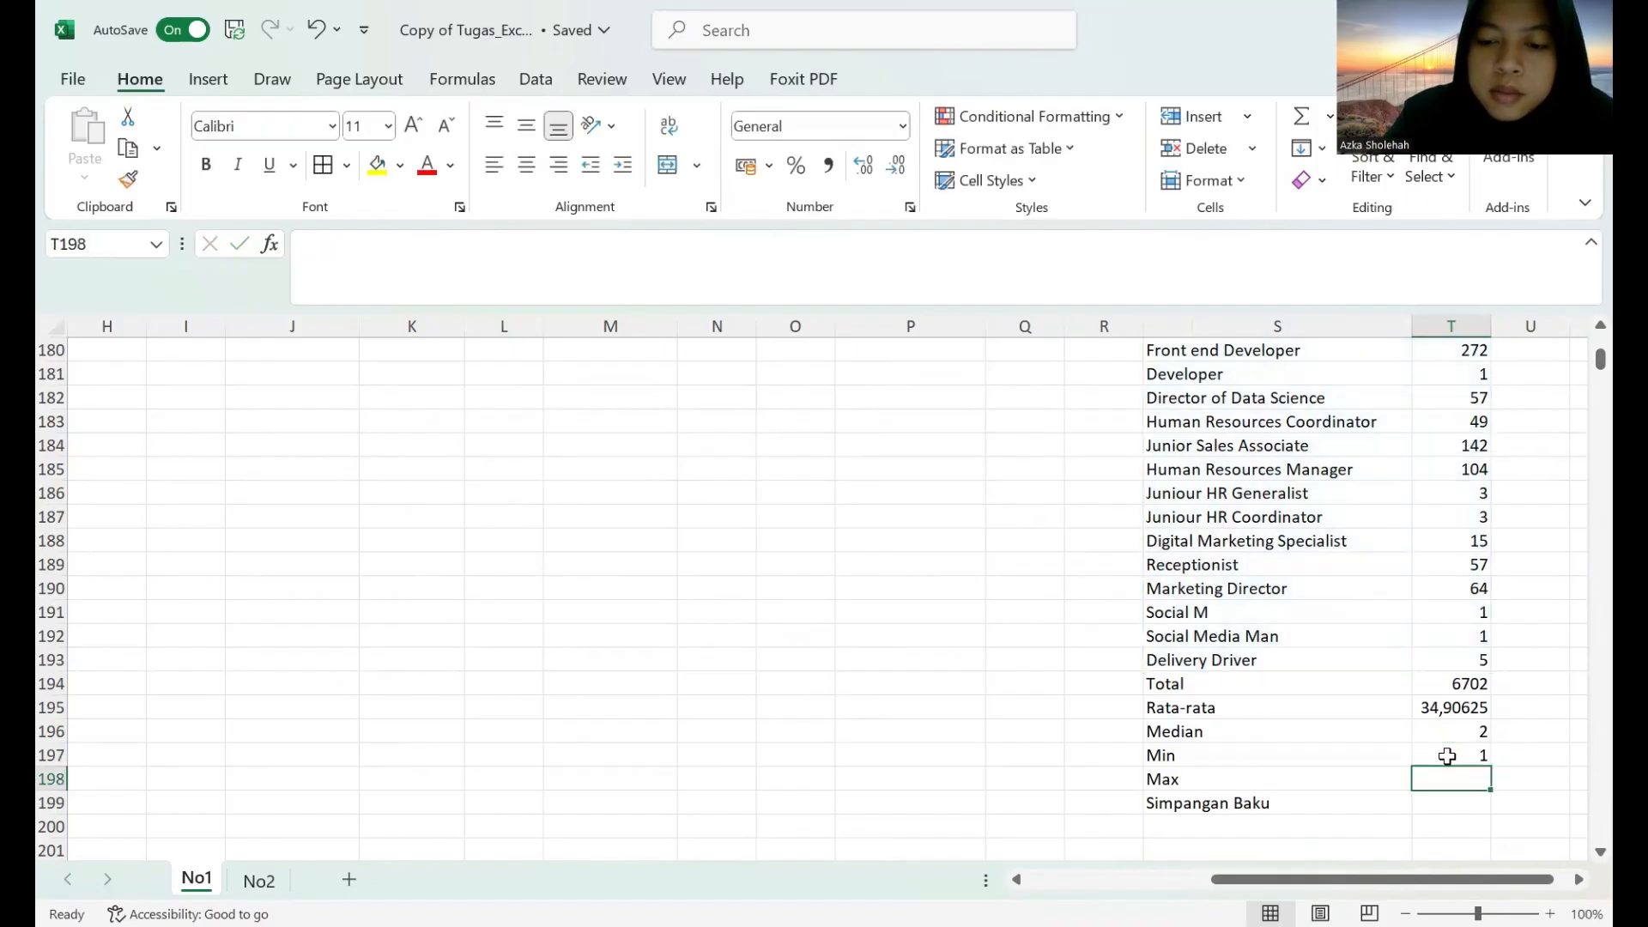
Calculate the largest job title count in T198 with the formula =MAX(S1:T193).
{"action": "type", "text": "="}
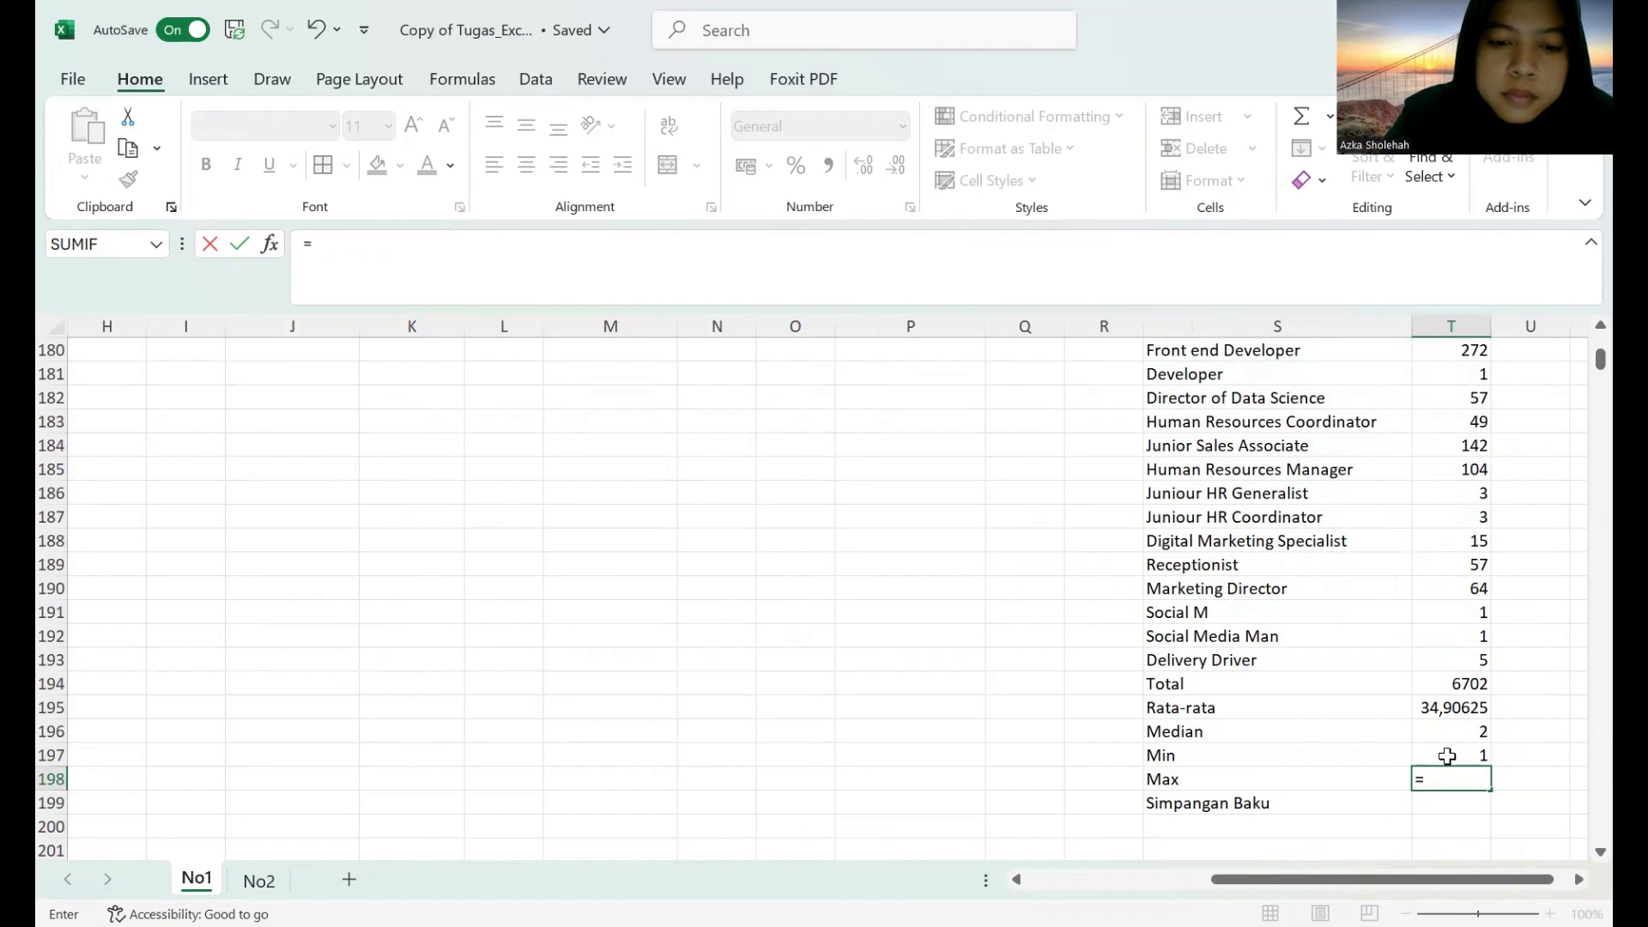
{"action": "type", "text": "mA"}
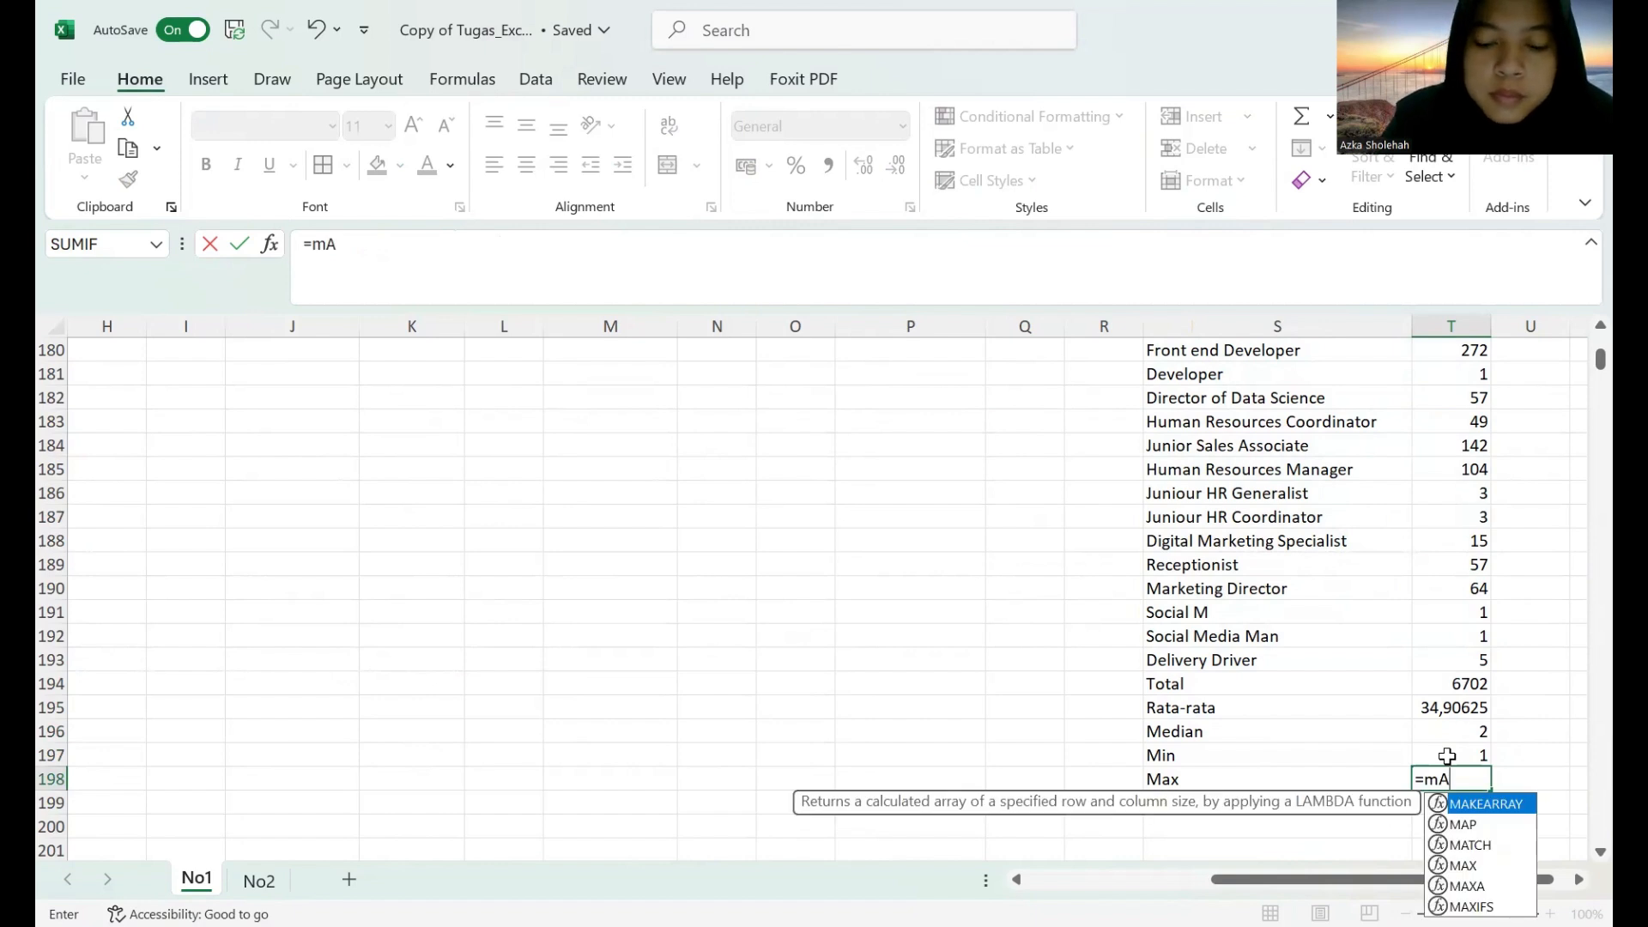
{"action": "key", "text": "BackSpace"}
{"action": "key", "text": "BackSpace"}
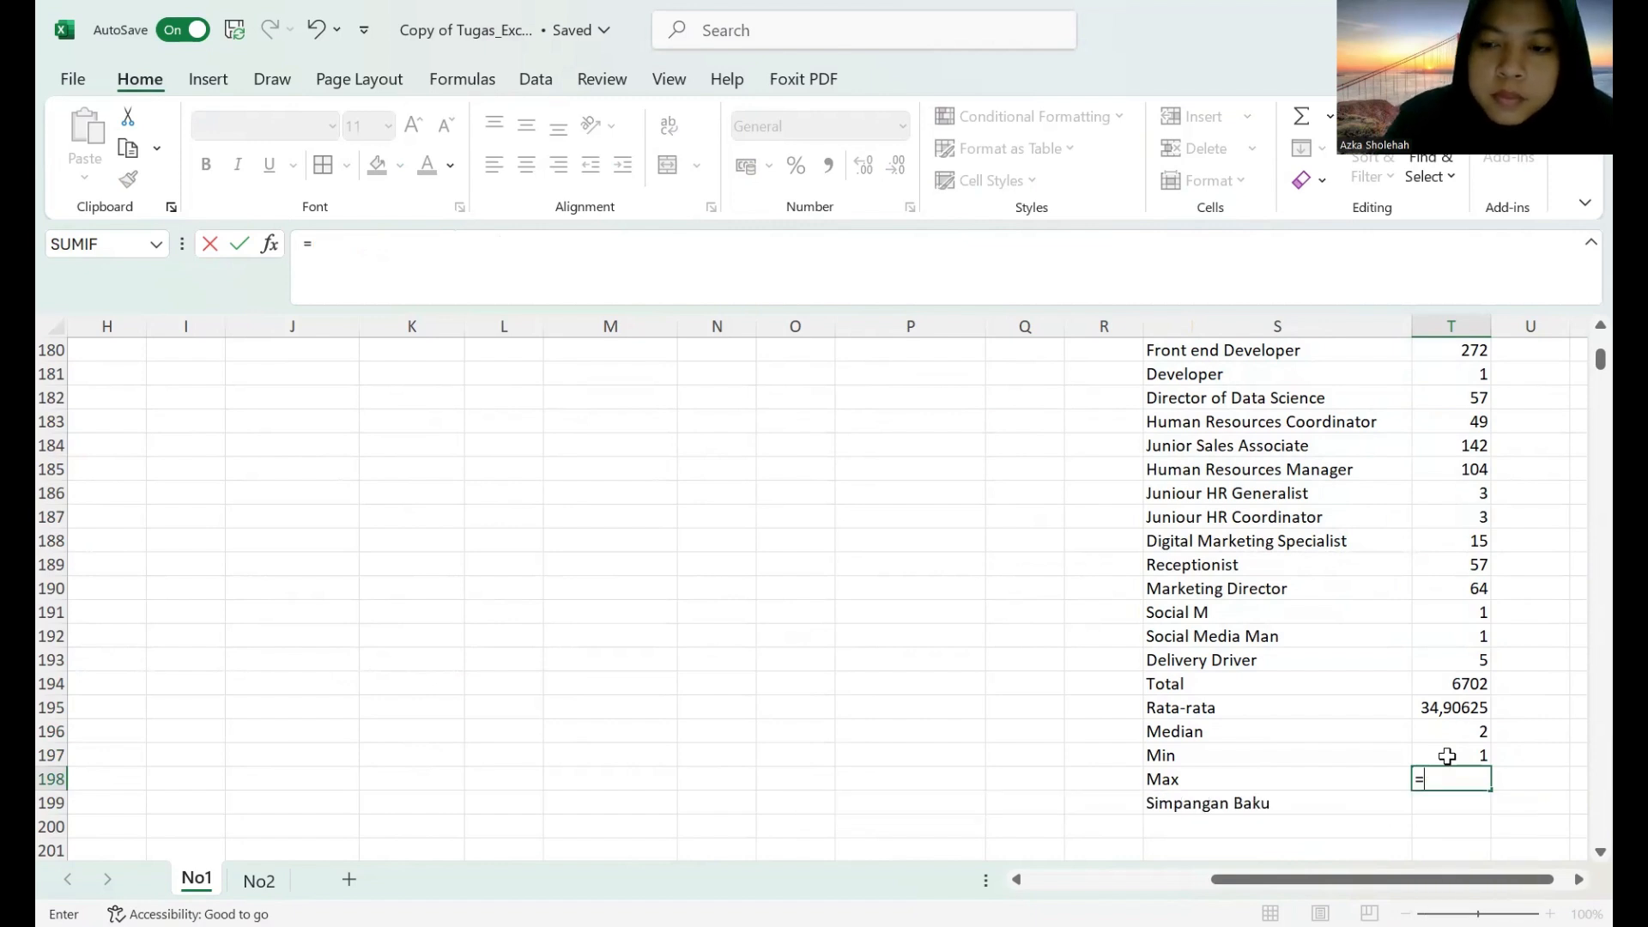
{"action": "type", "text": "MAX(S1"}
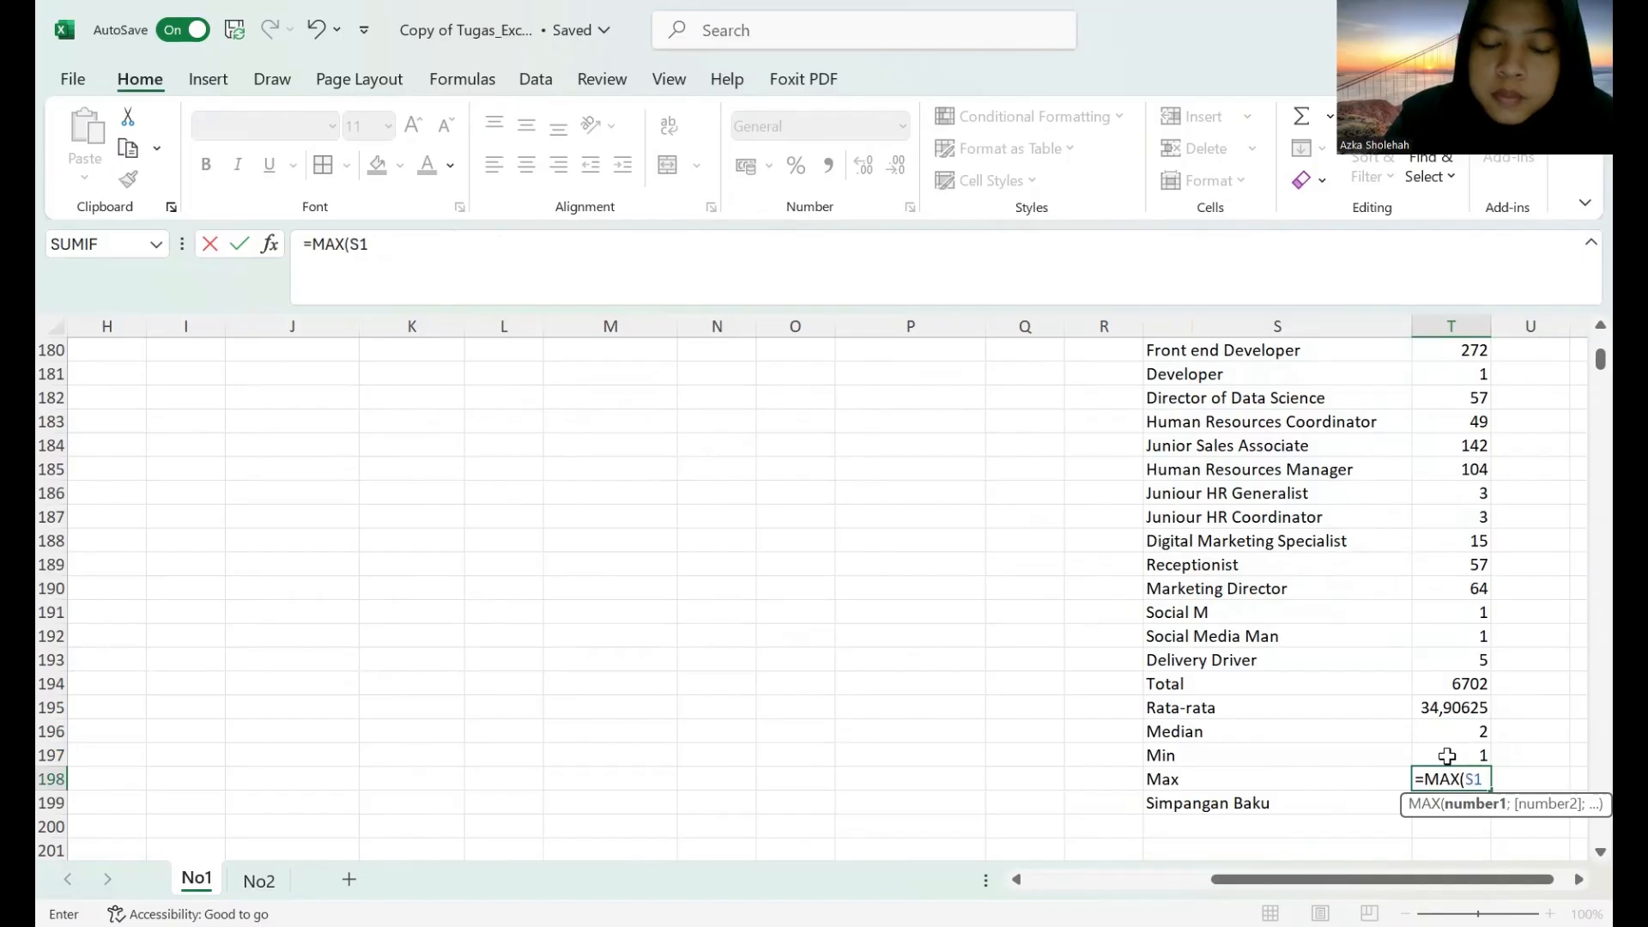
{"action": "type", "text": ":T1"}
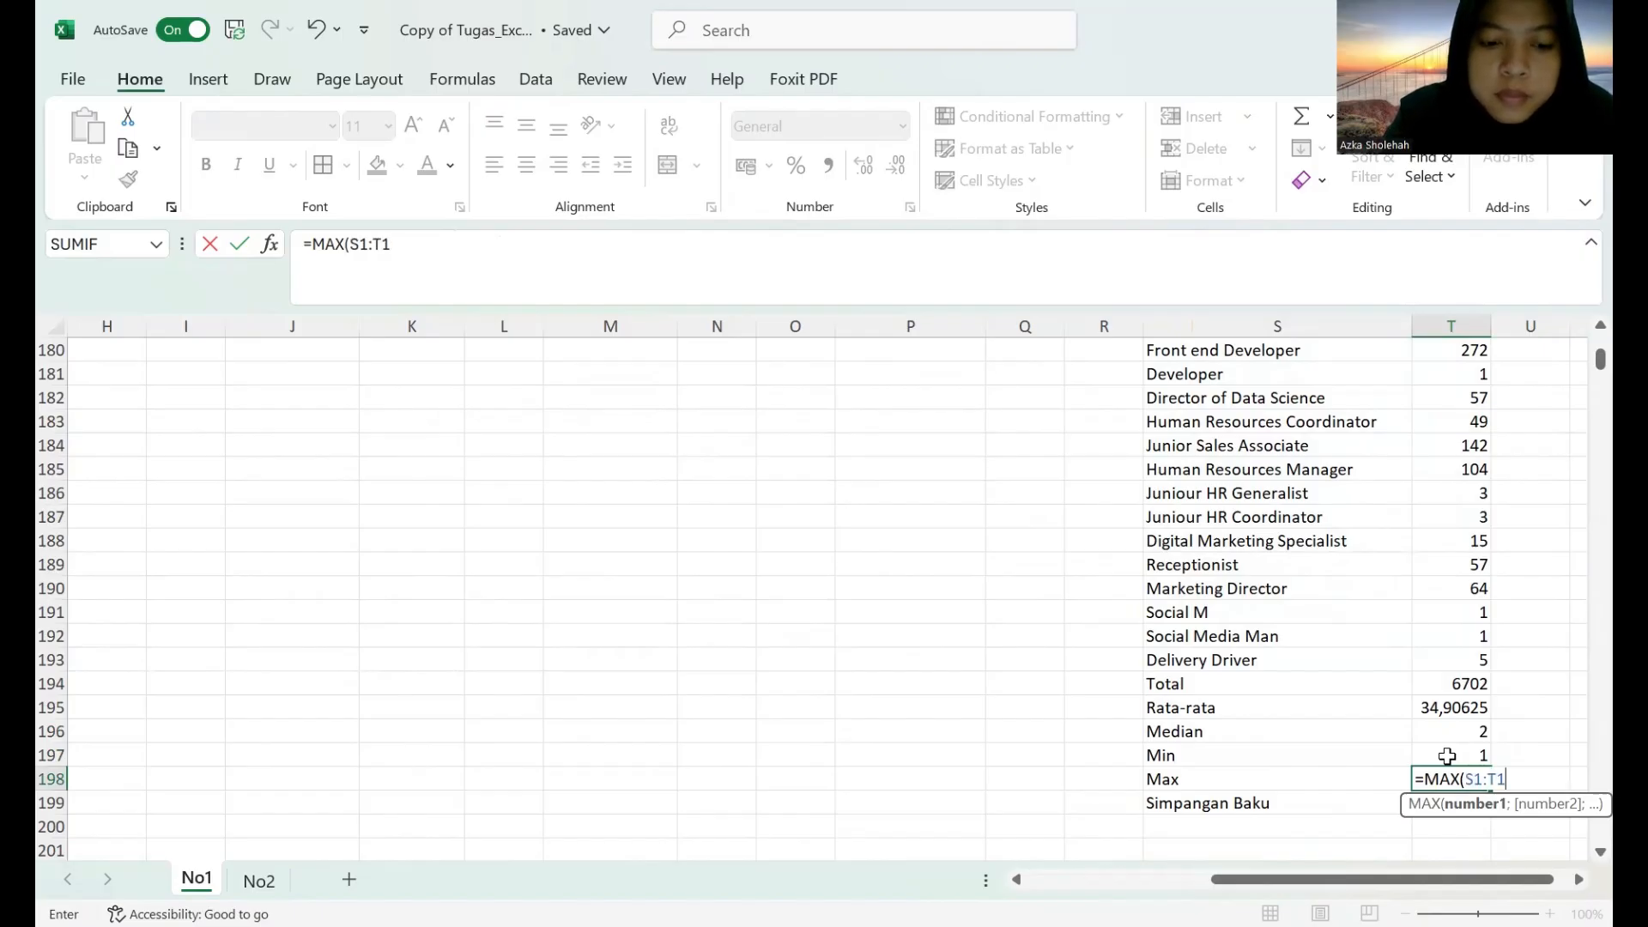
{"action": "type", "text": "93"}
{"action": "key", "text": "Return"}
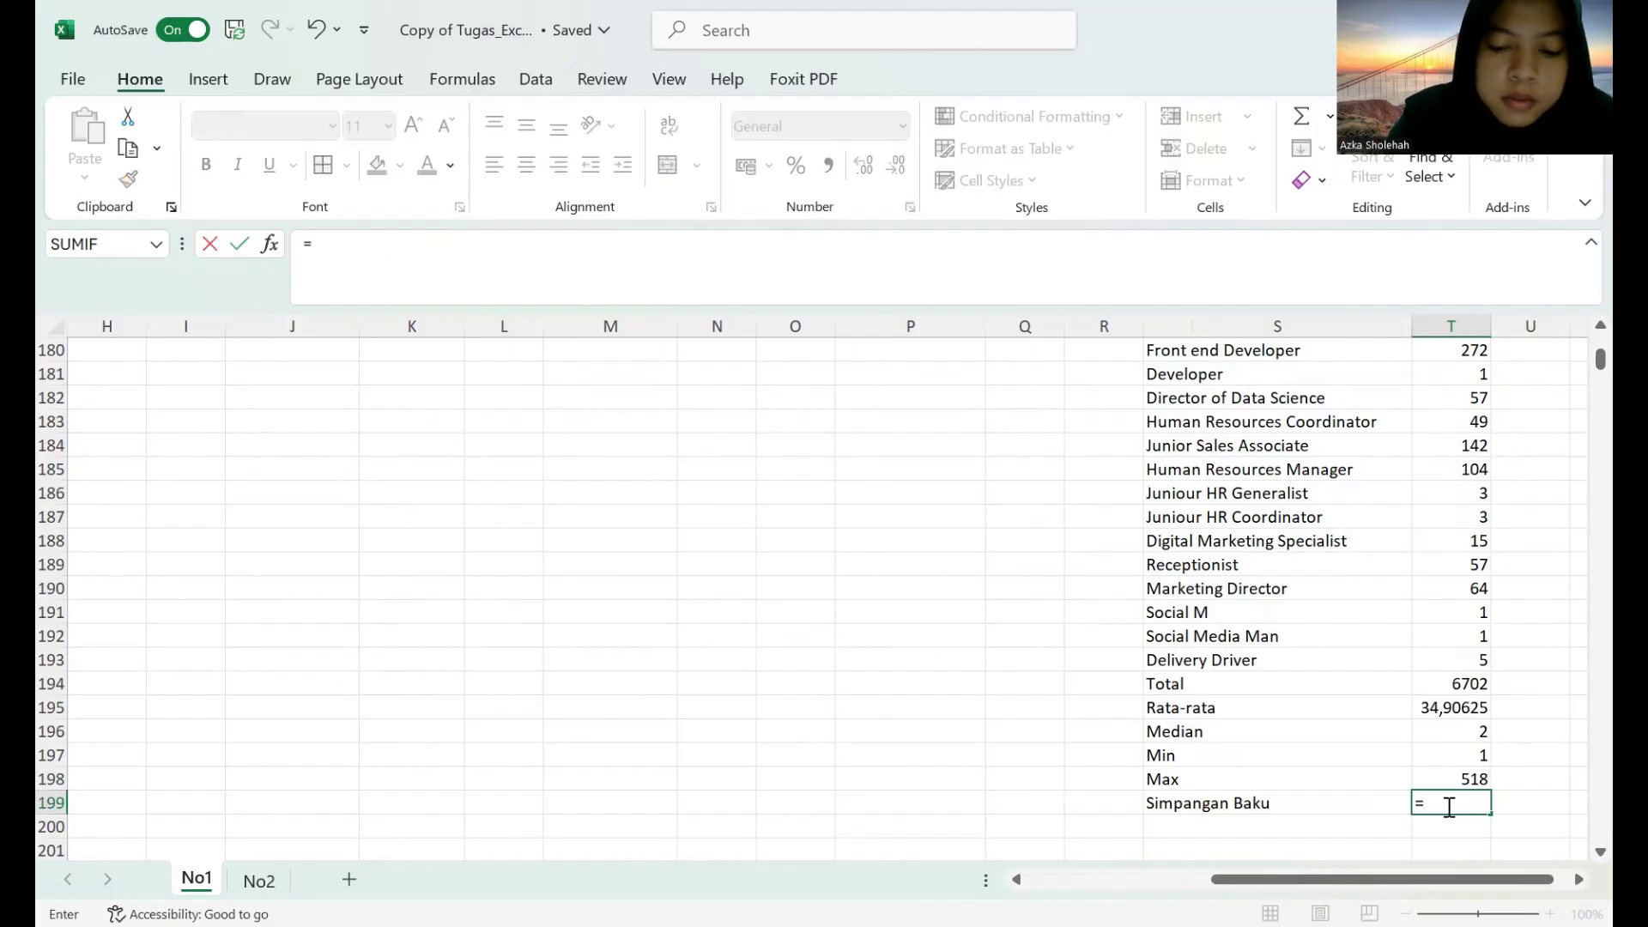
Calculate the standard deviation of the job title counts in T199 with the formula =STDEV.P(S1:T193).
{"action": "type", "text": "STDEV.P"}
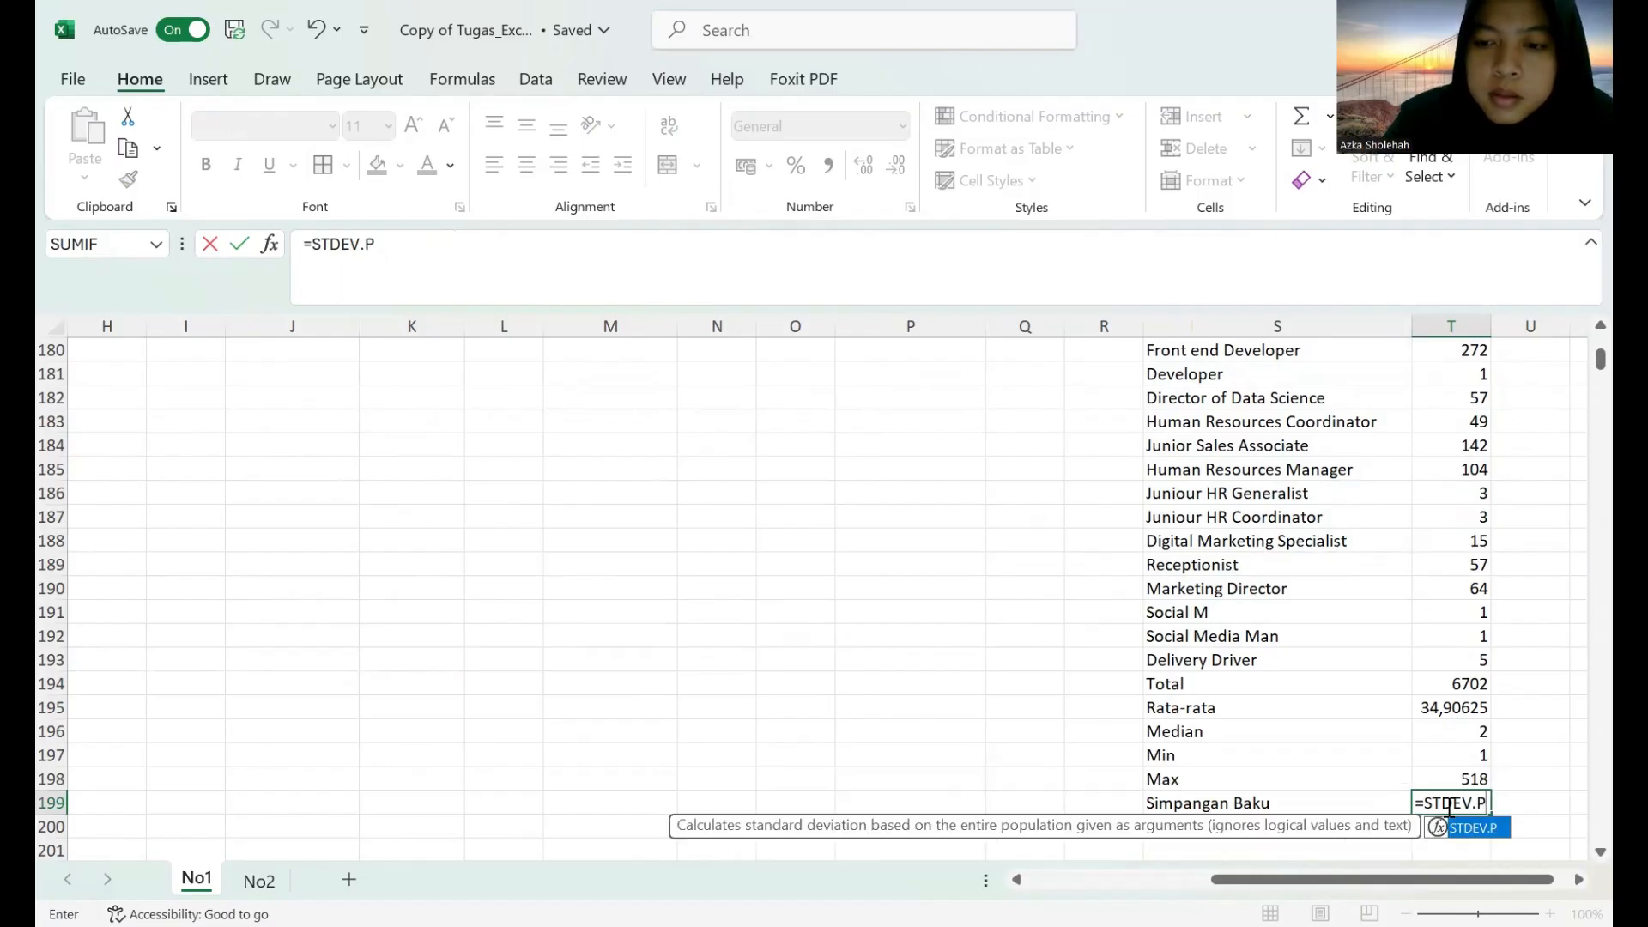
{"action": "type", "text": "("}
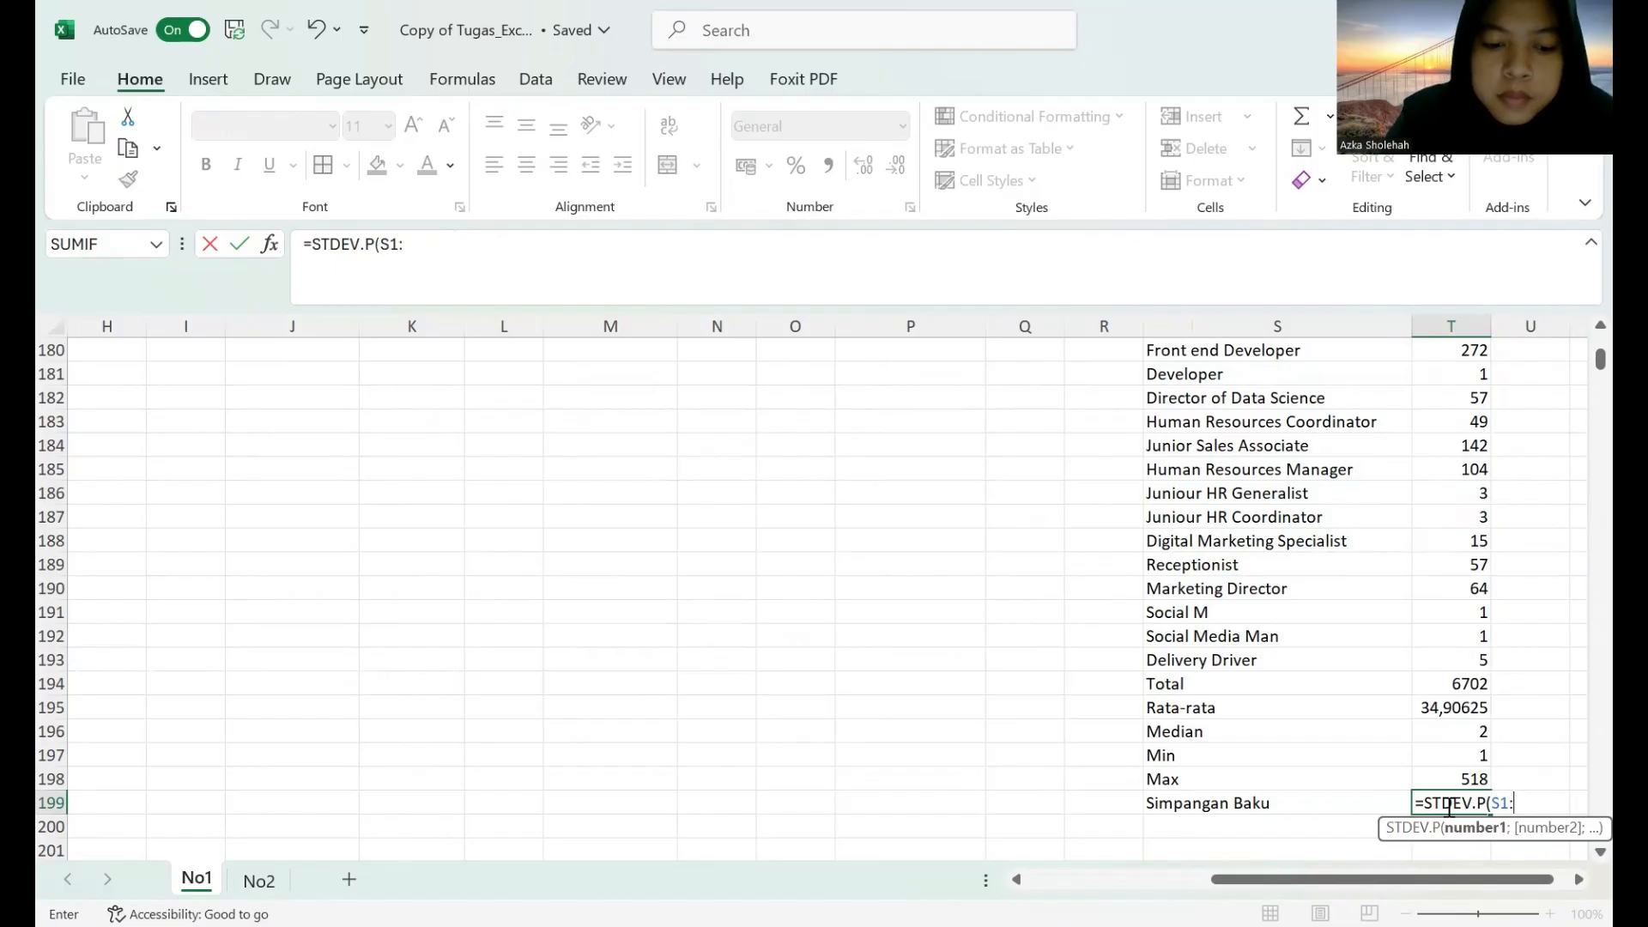
{"action": "type", "text": "S1:T193"}
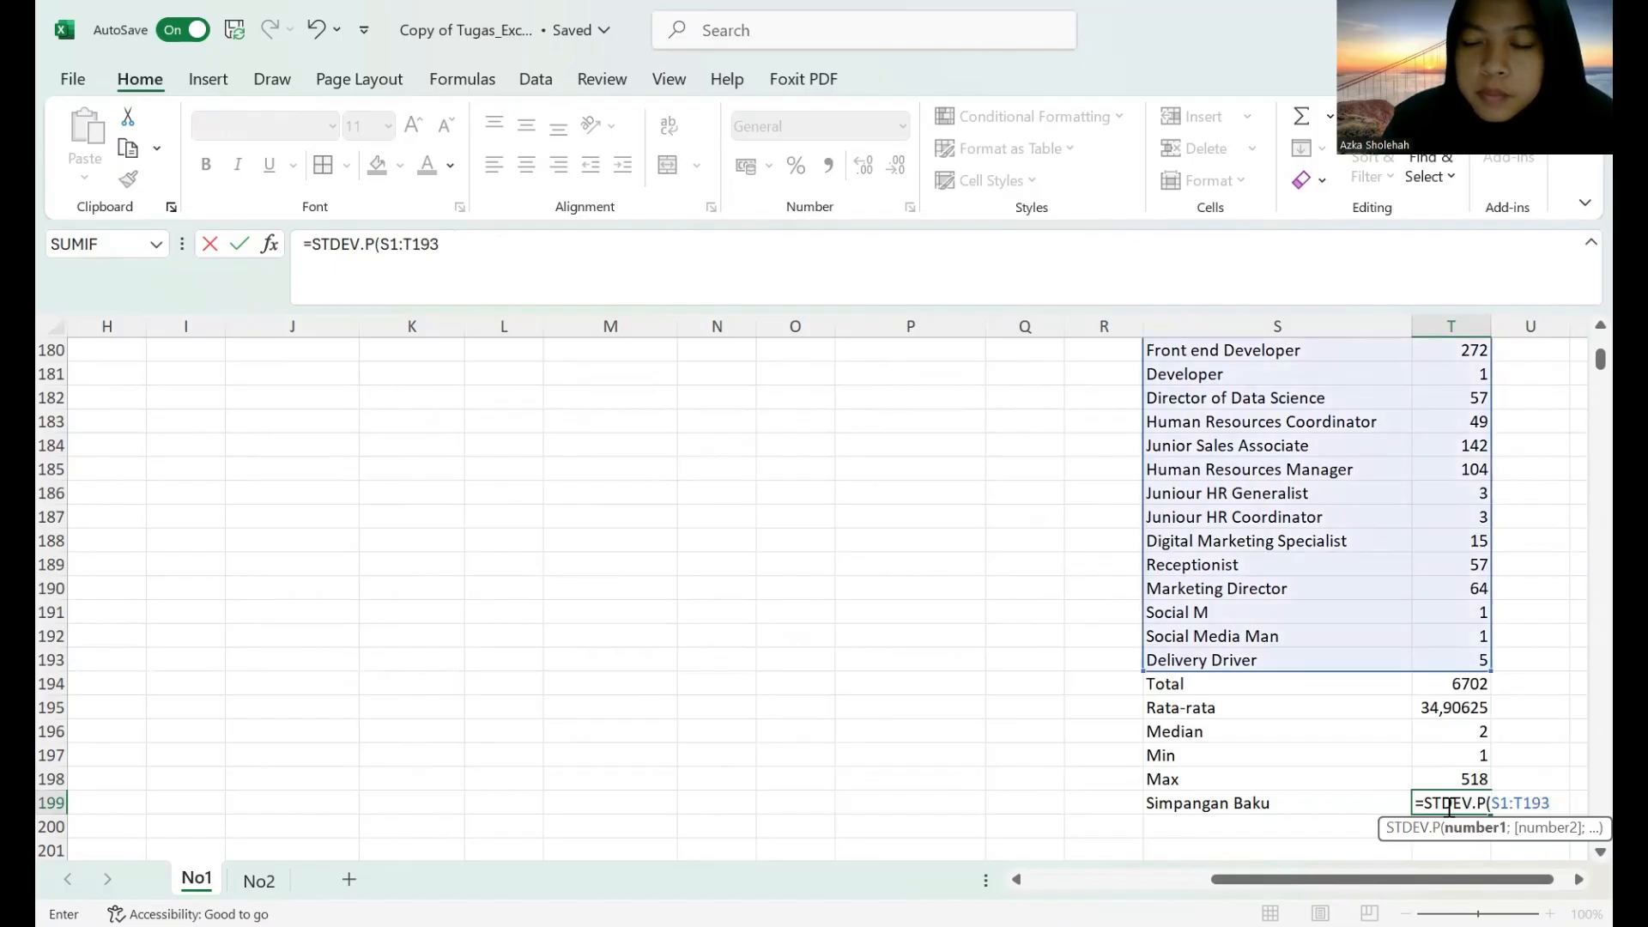
{"action": "key", "text": "Return"}
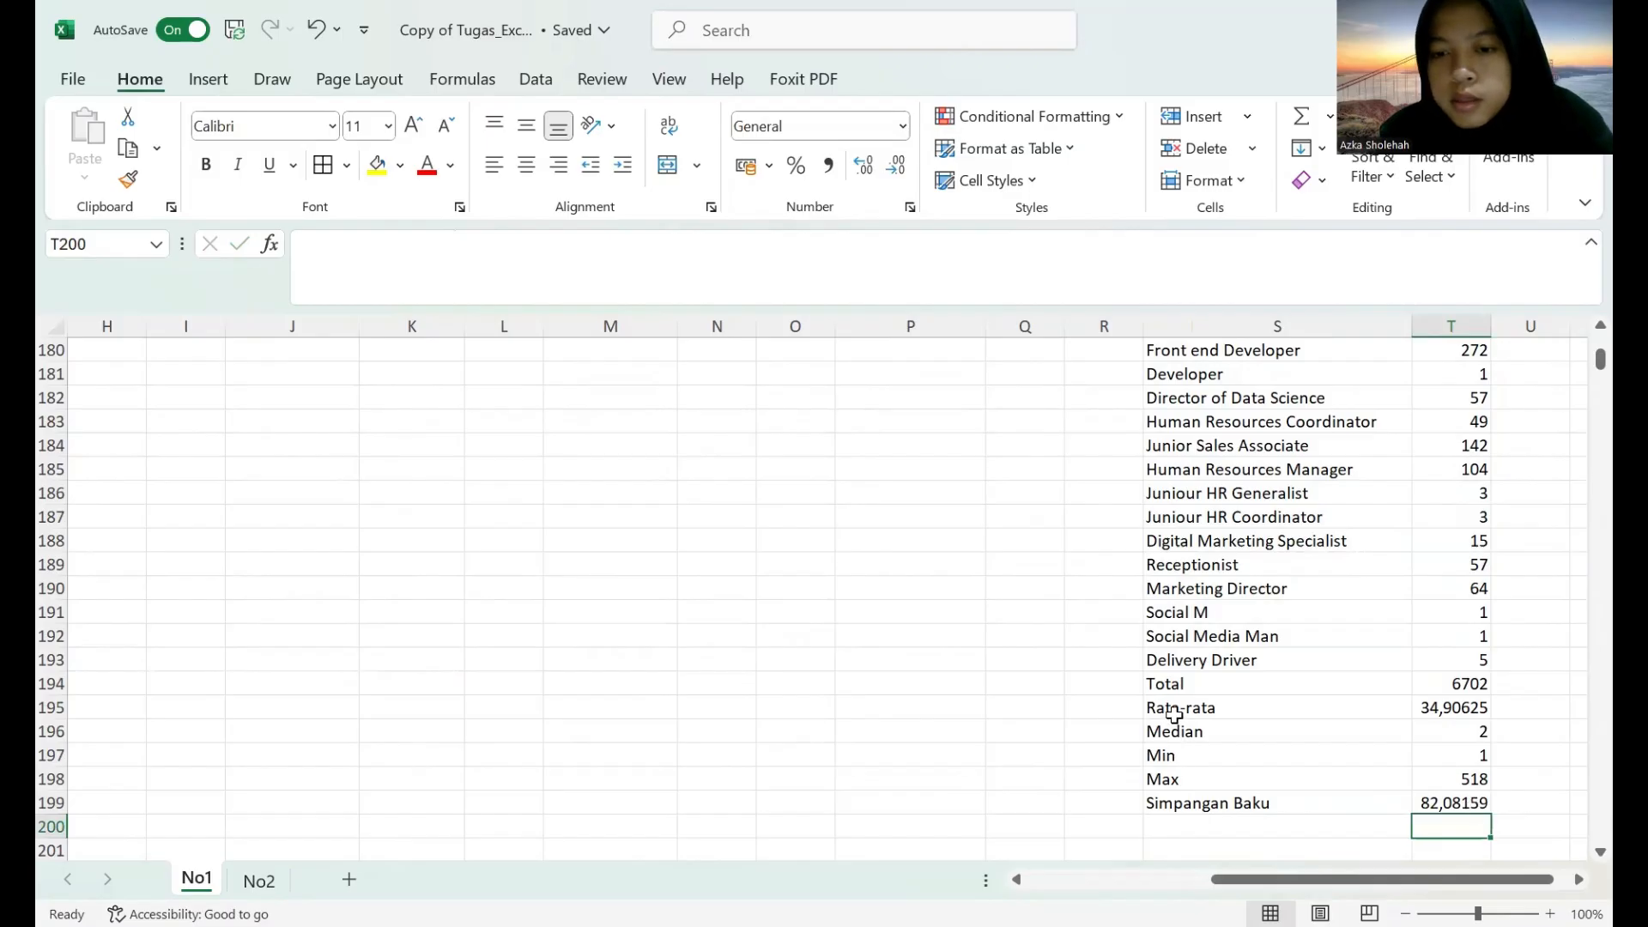
Apply the 60% - Accent1 cell style to the statistics rows S195:T199 and 20% - Accent1 to the Total row S194:T194.
{"action": "left_click_drag", "start_coordinate": [1174, 711], "coordinate": [1450, 807]}
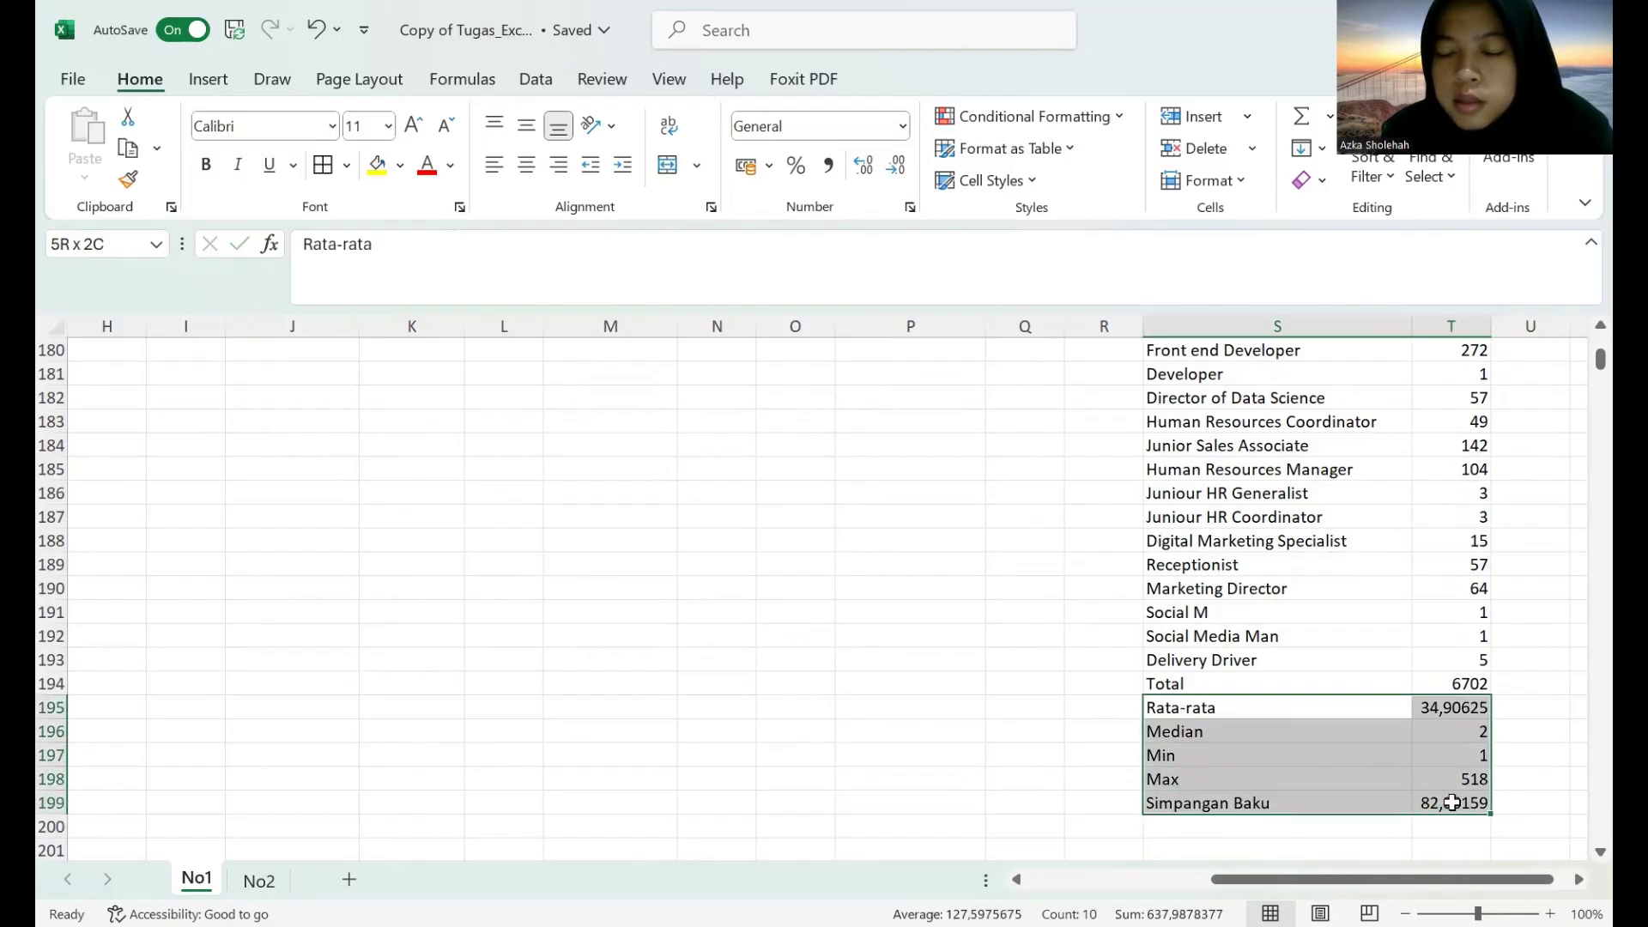
{"action": "left_click", "coordinate": [989, 181]}
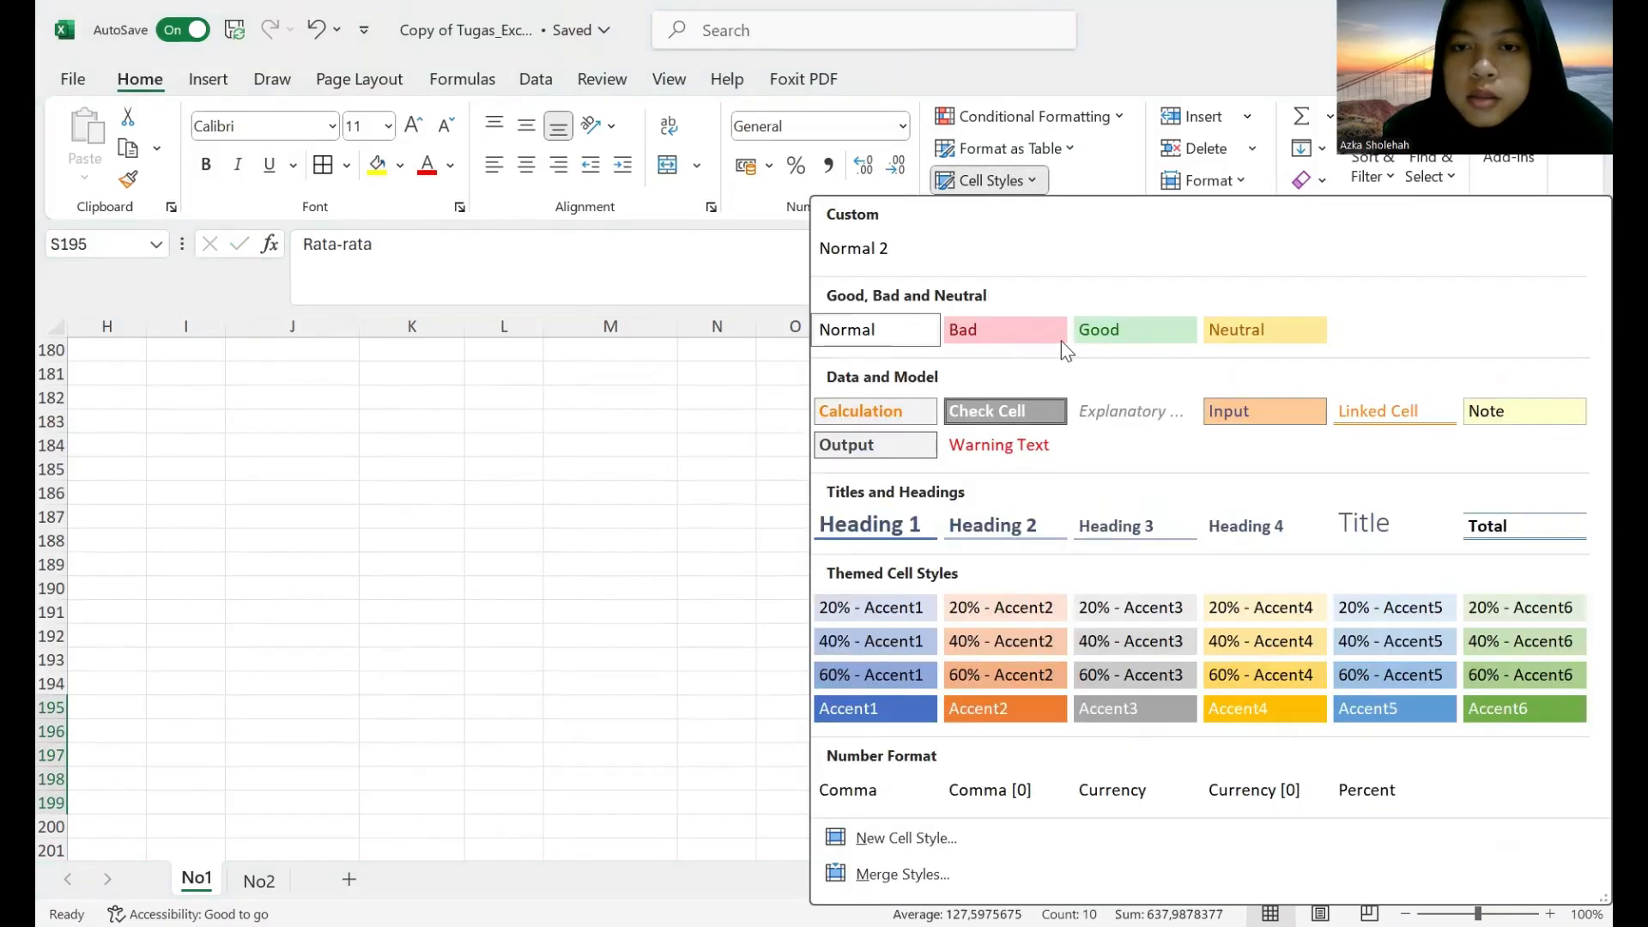
{"action": "left_click", "coordinate": [895, 678]}
{"action": "left_click_drag", "start_coordinate": [1171, 682], "coordinate": [1429, 690]}
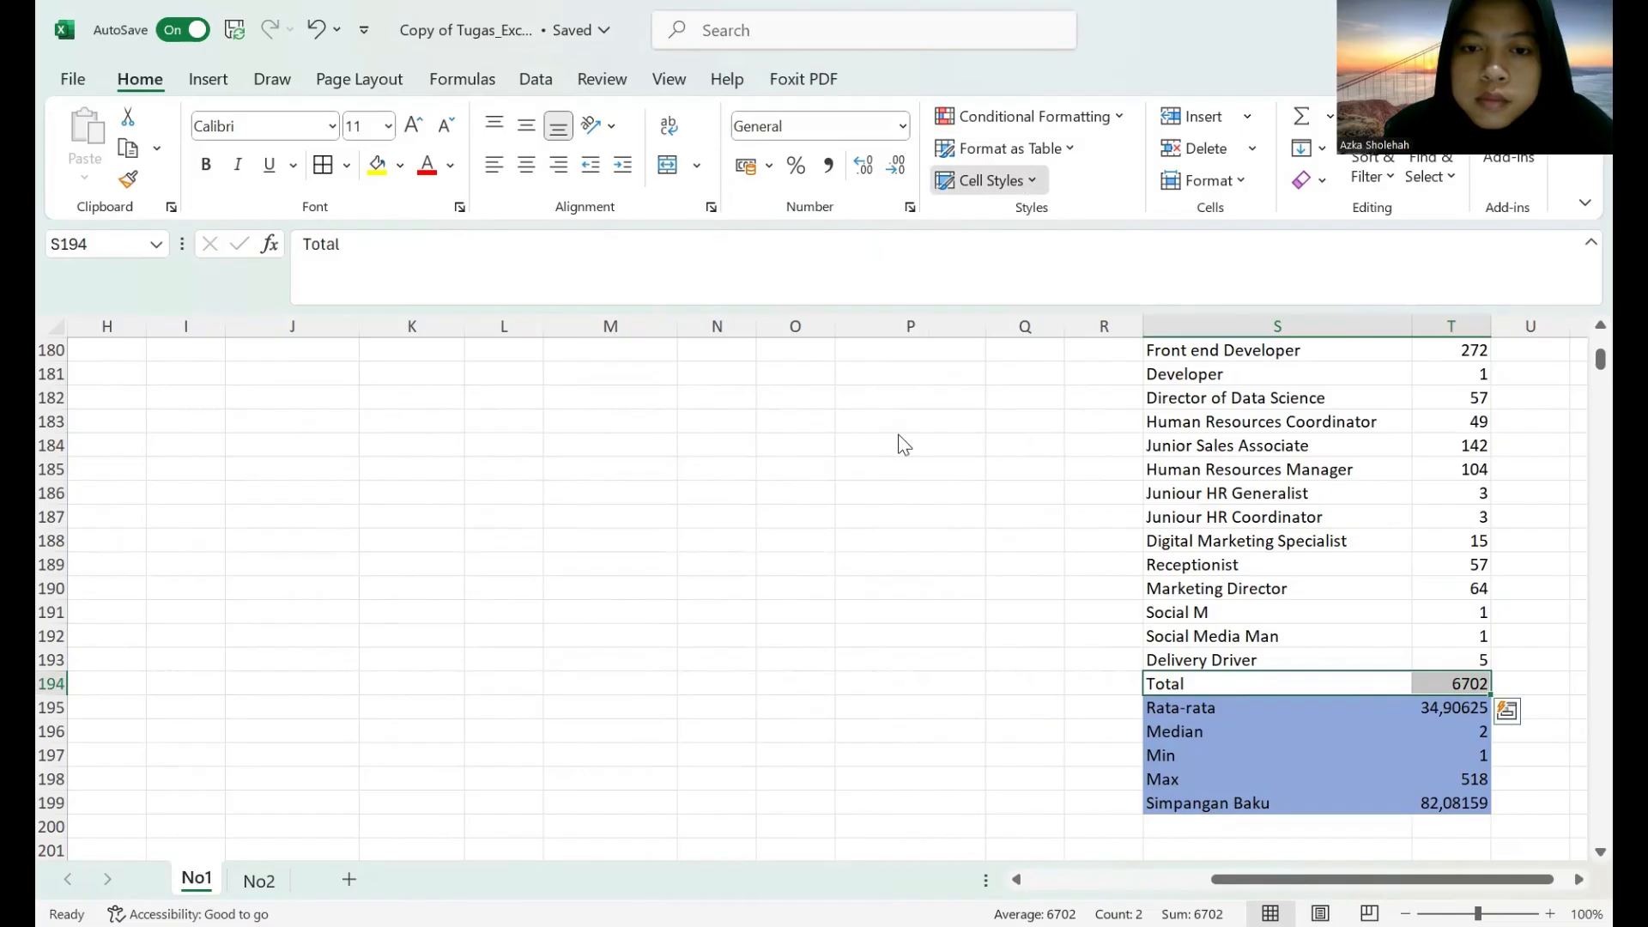
{"action": "left_click", "coordinate": [891, 611]}
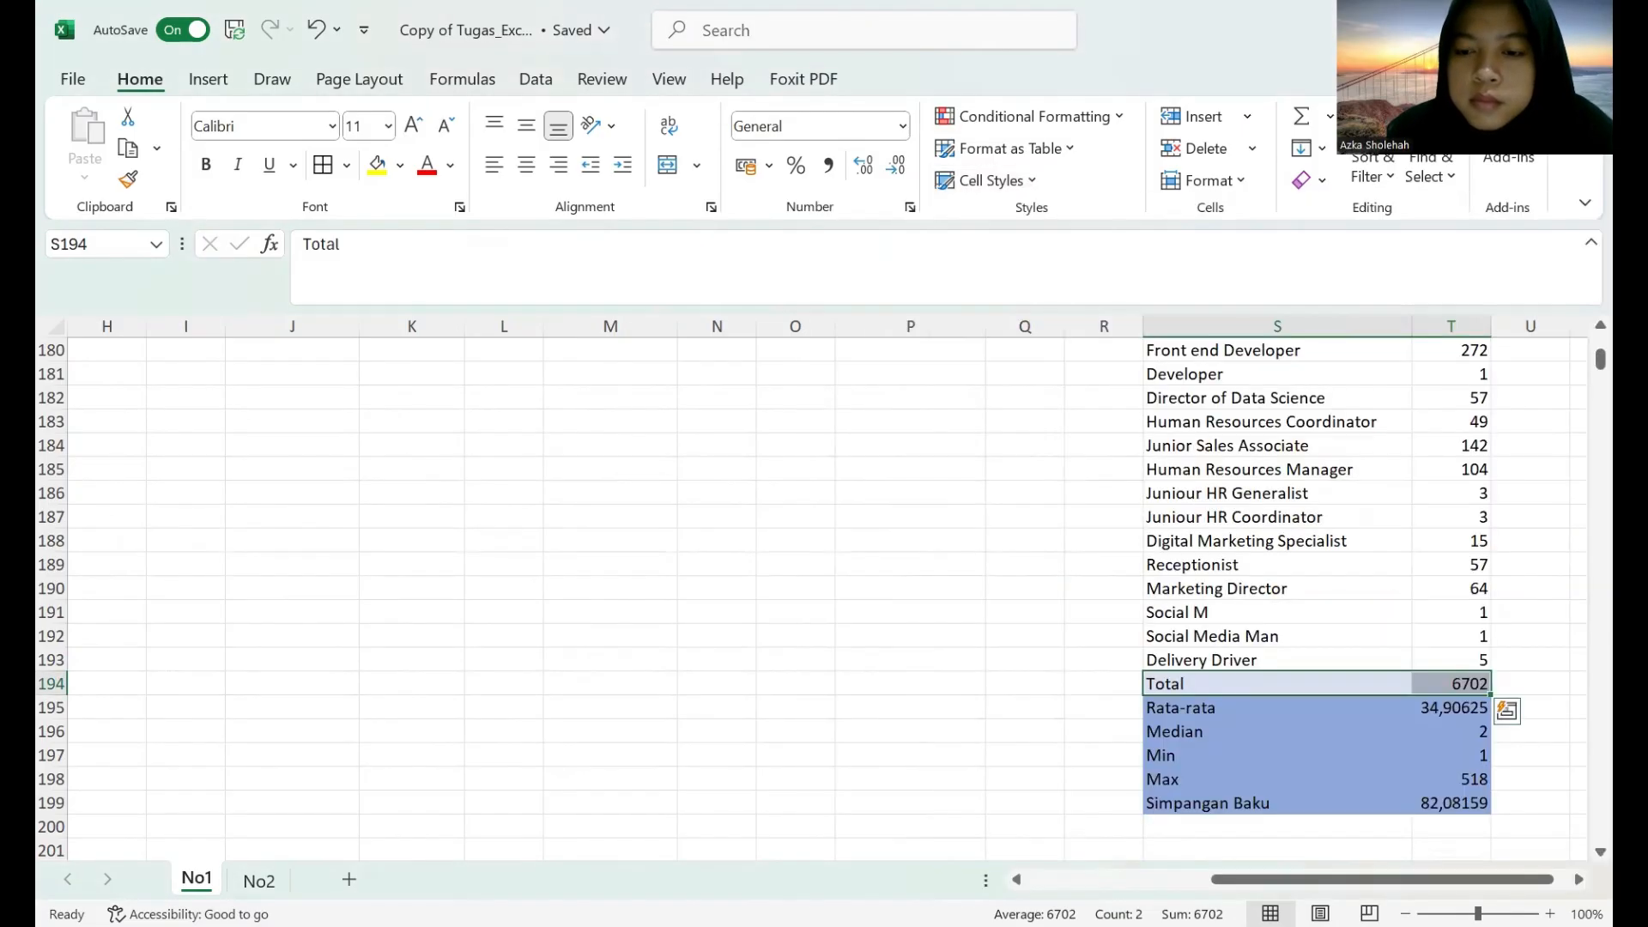
Add borders around all cells of the job title table from S1 to T199 and review the summary tables.
{"action": "left_click", "coordinate": [1473, 802]}
{"action": "left_click_drag", "start_coordinate": [1366, 749], "coordinate": [1215, 270]}
{"action": "left_click", "coordinate": [323, 164]}
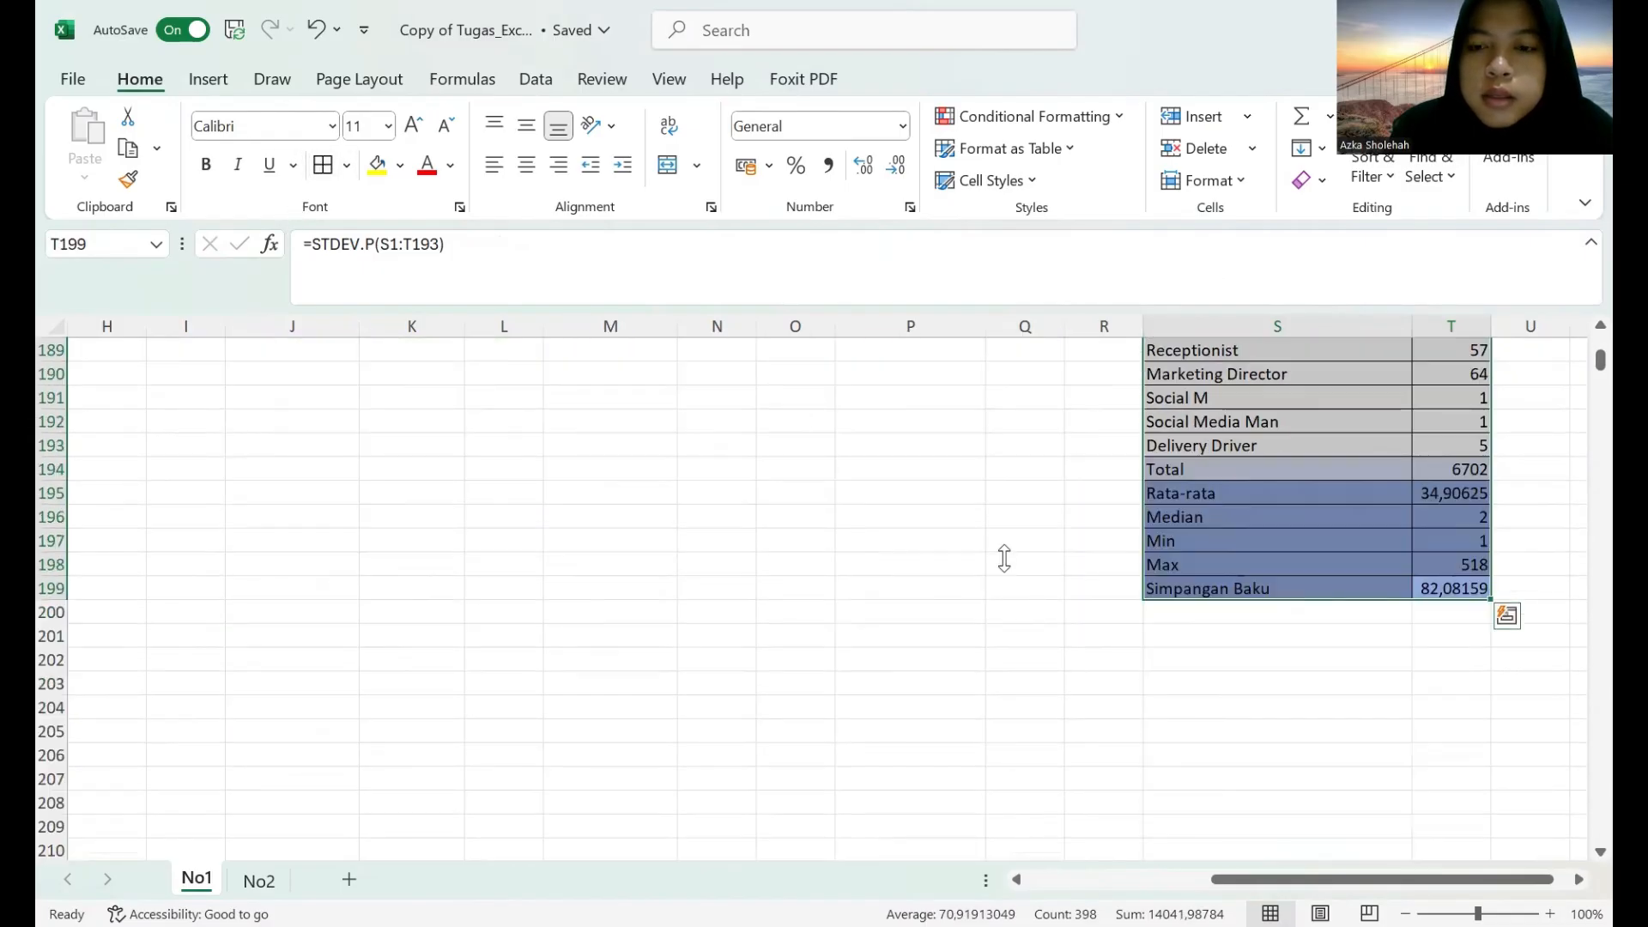
{"action": "left_click_drag", "start_coordinate": [1599, 362], "coordinate": [1596, 336]}
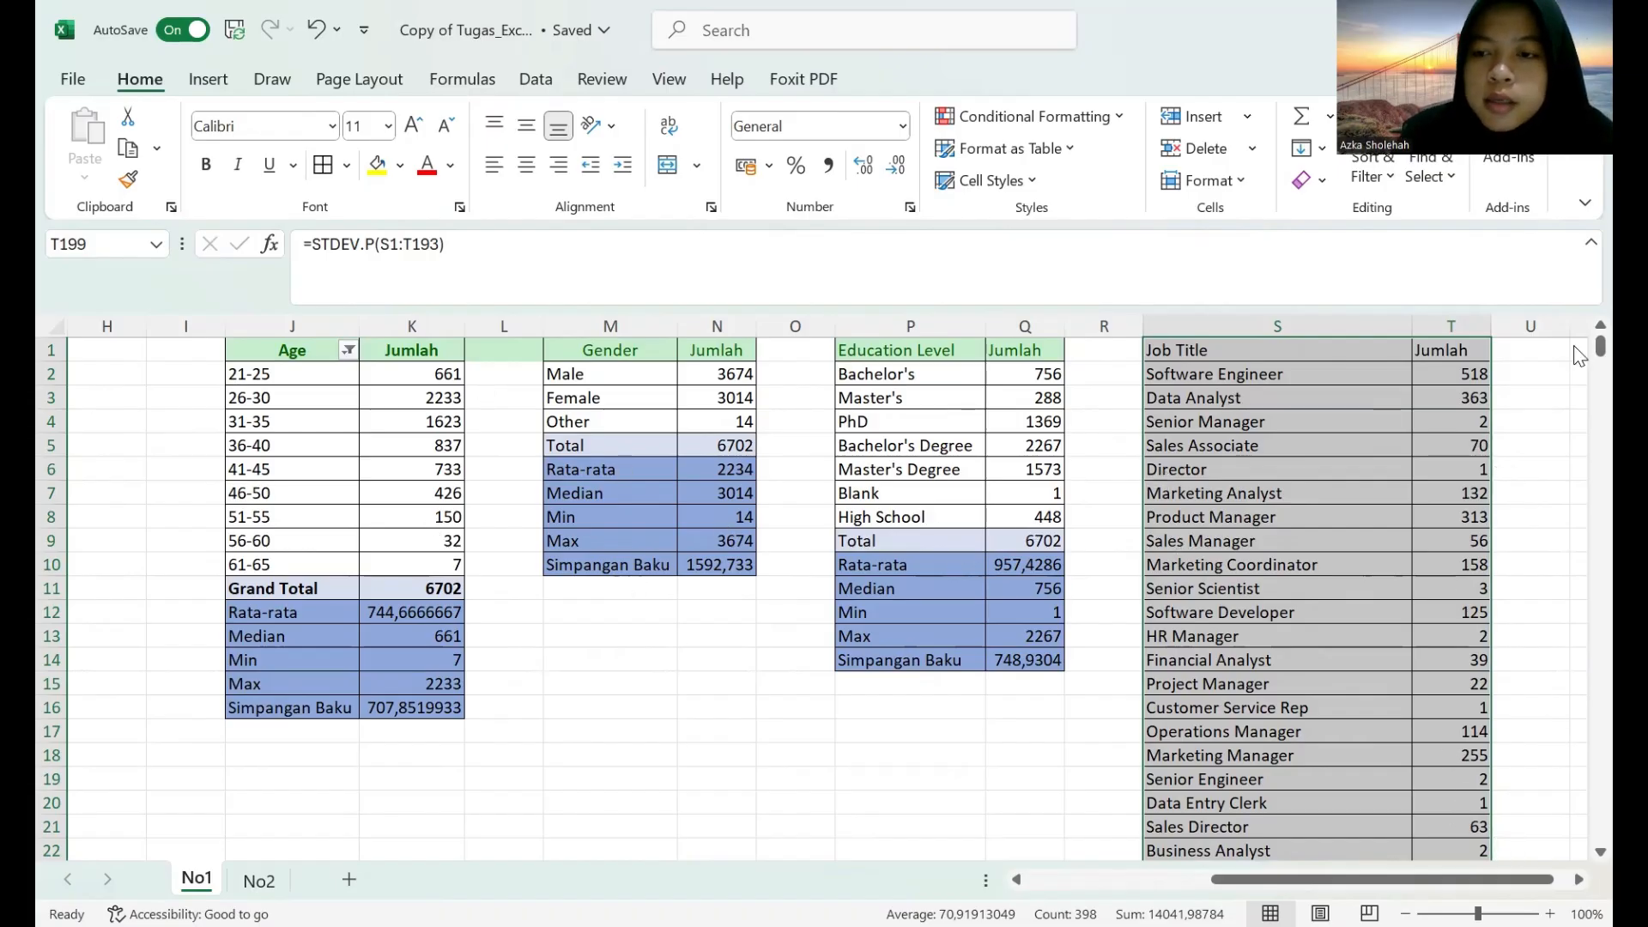
{"action": "scroll", "coordinate": [991, 593], "scroll_direction": "down", "scroll_amount": 2}
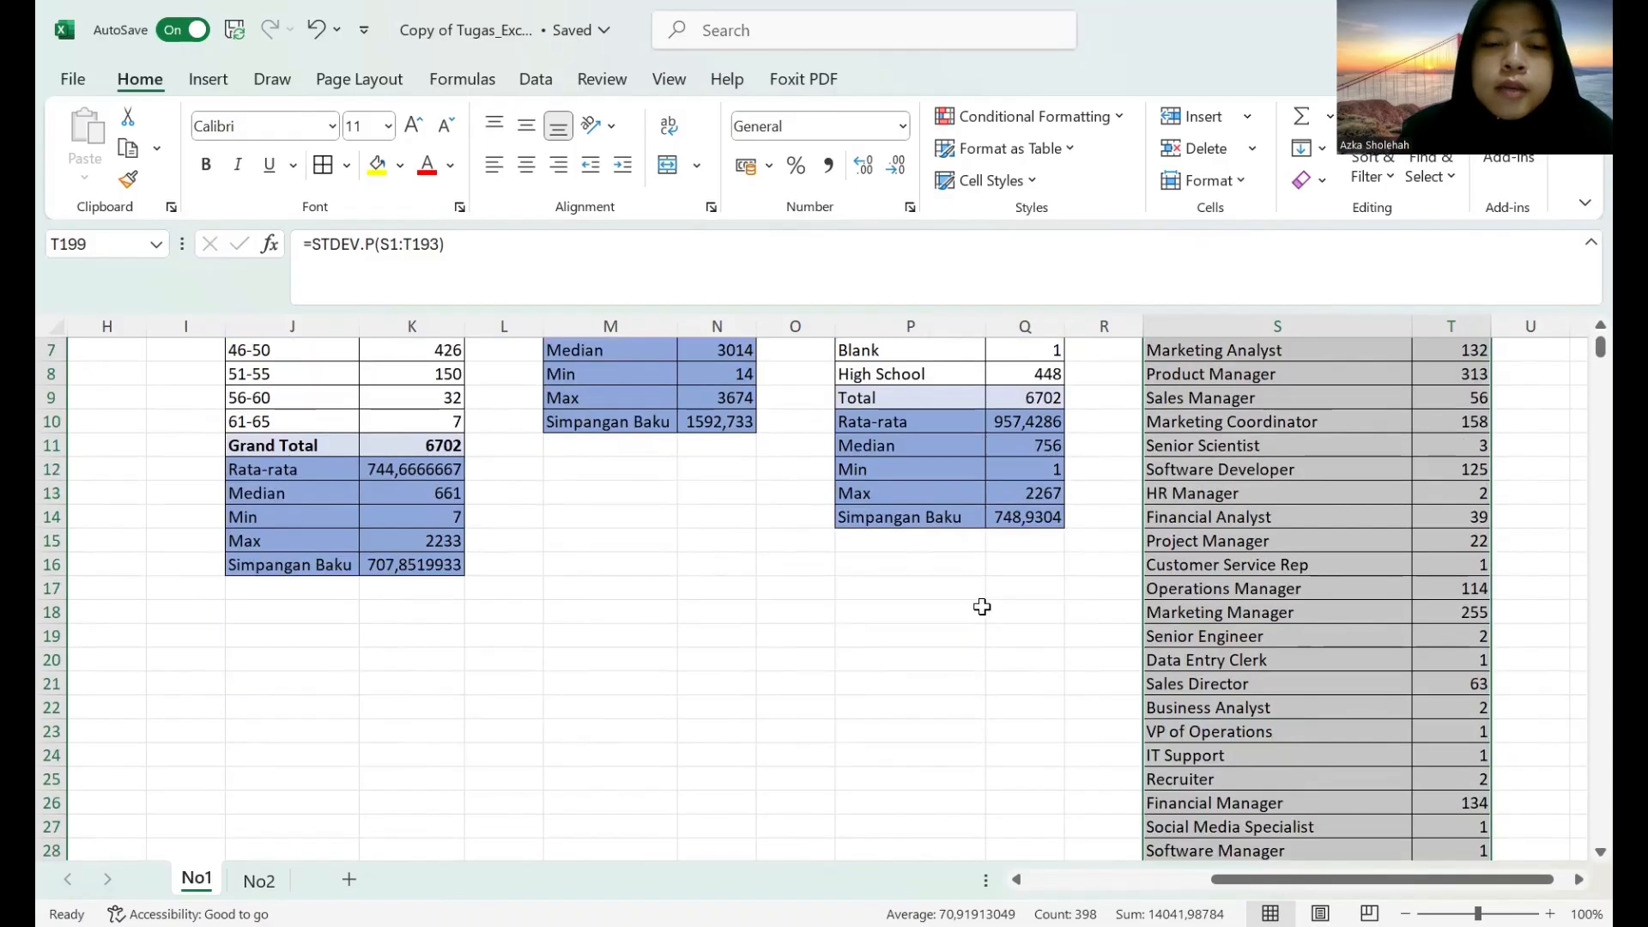
{"action": "scroll", "coordinate": [993, 588], "scroll_direction": "up", "scroll_amount": 2}
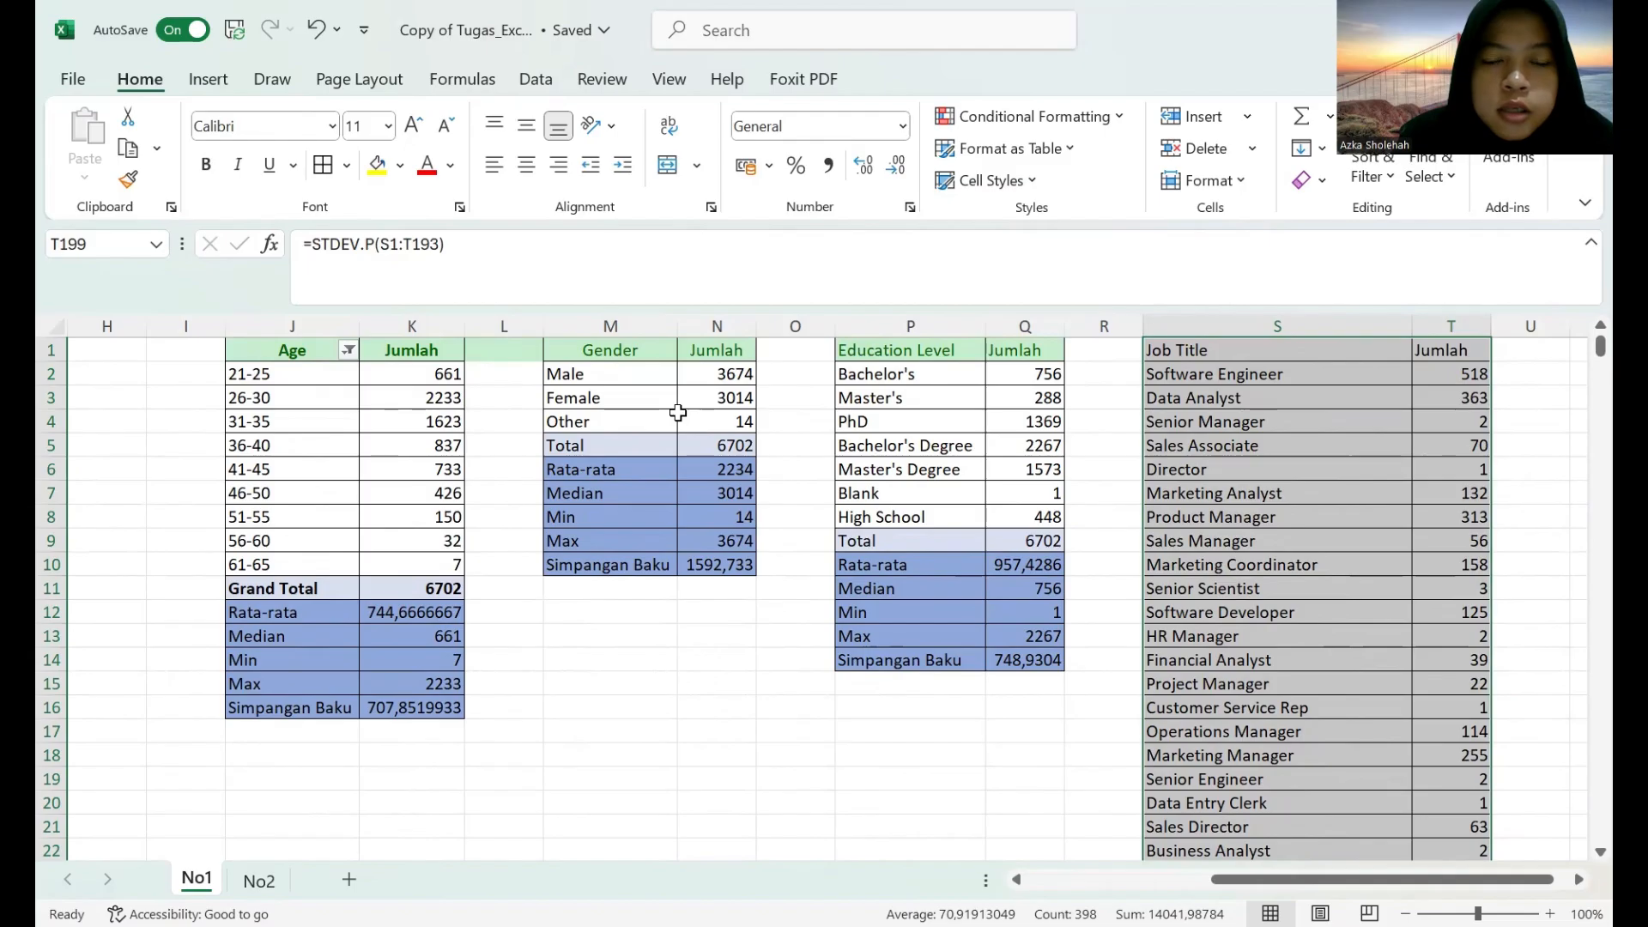
Undo the last change and open the full list of chart types for the age group counts in J1:K10.
{"action": "key", "text": "ctrl+z"}
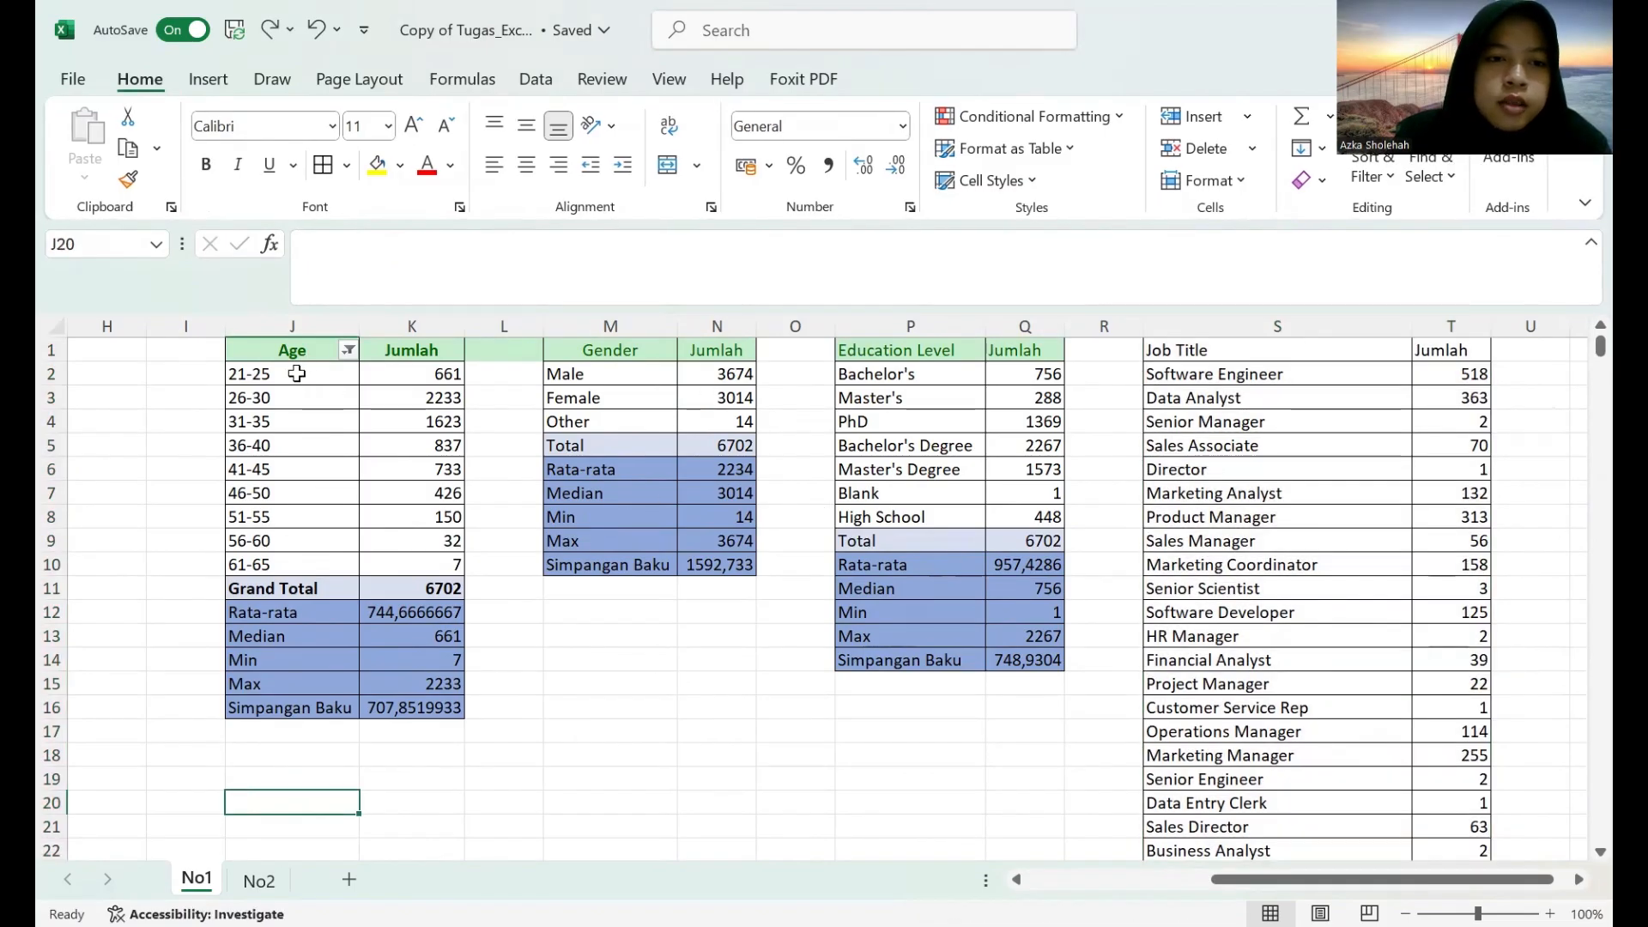
{"action": "left_click_drag", "start_coordinate": [290, 353], "coordinate": [423, 571]}
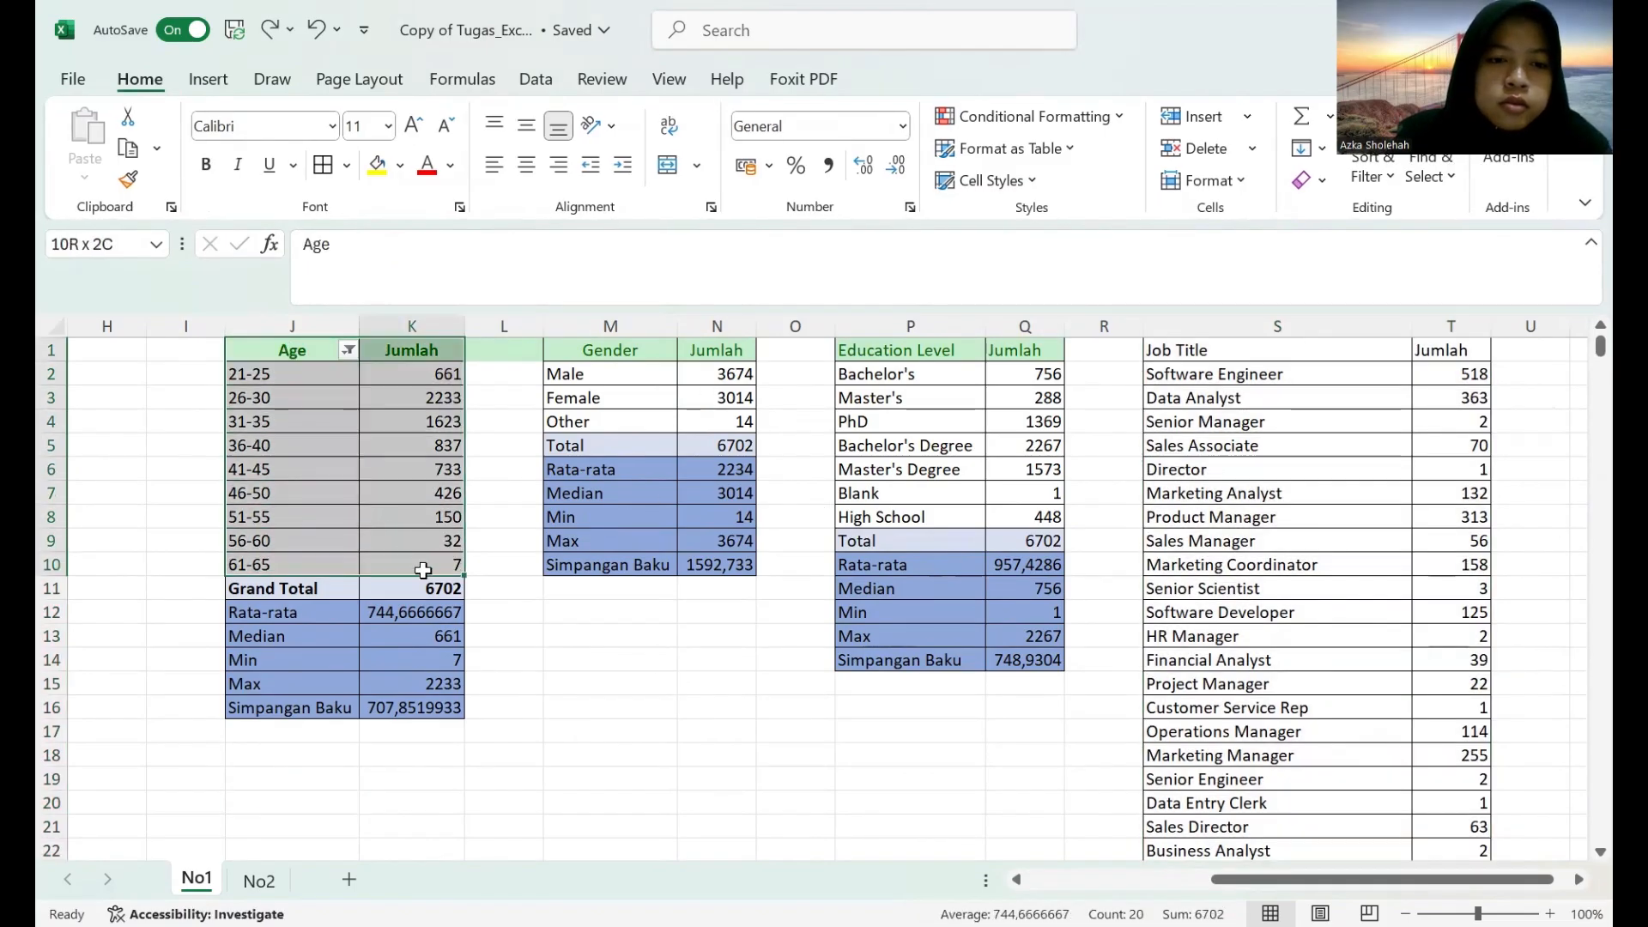
{"action": "left_click", "coordinate": [208, 79]}
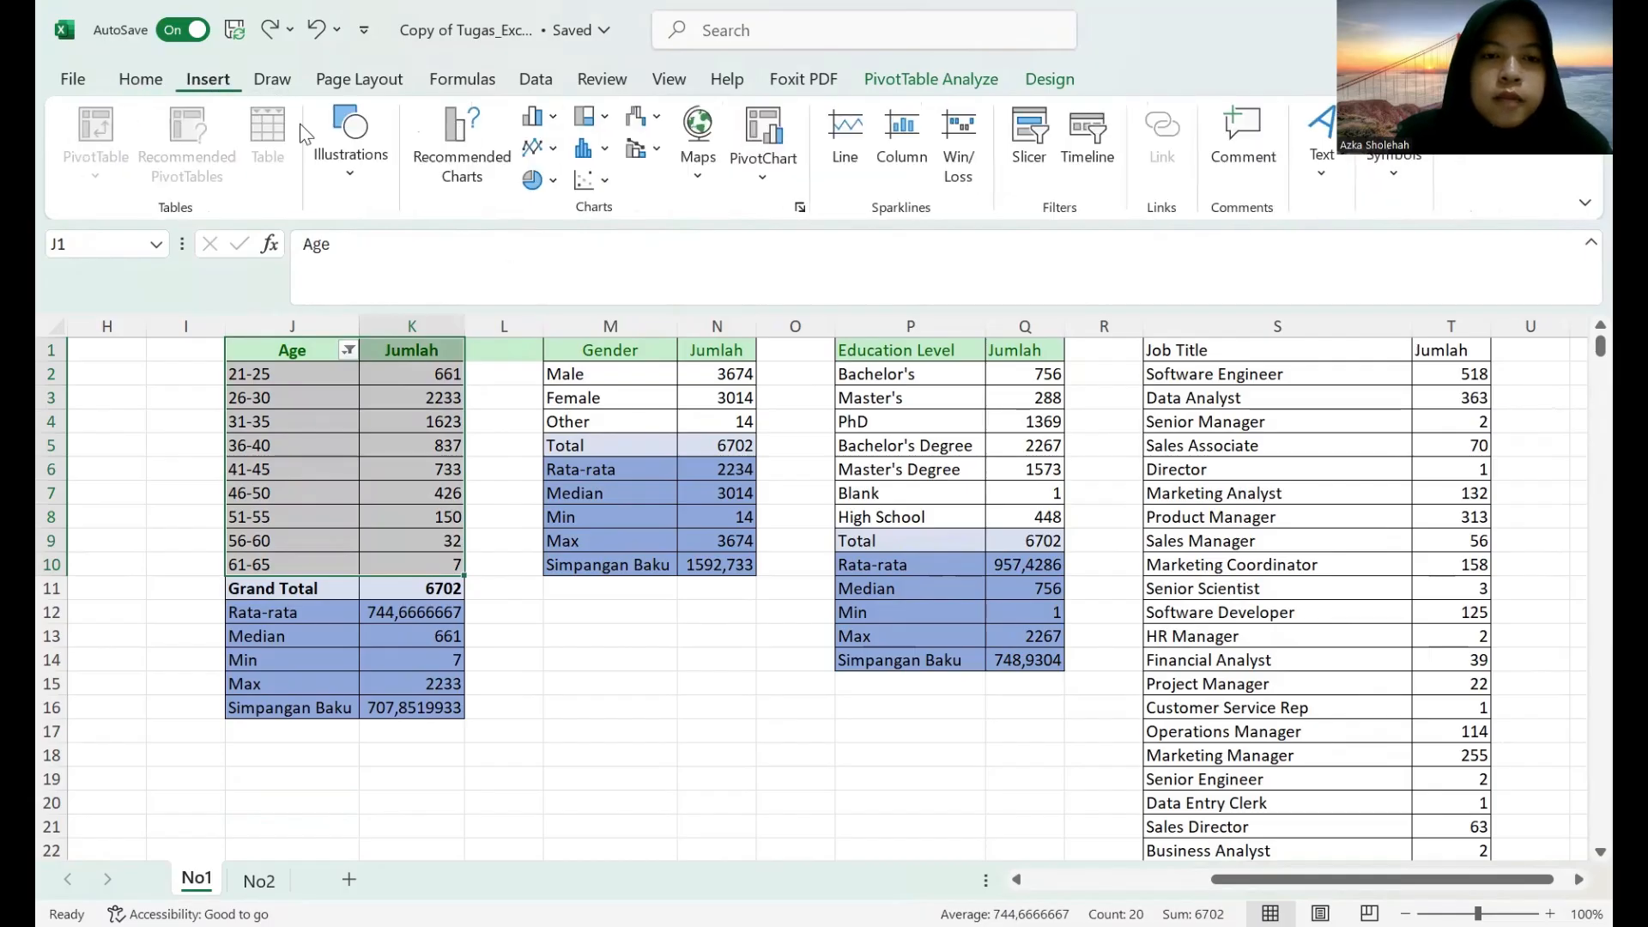
{"action": "left_click", "coordinate": [533, 116]}
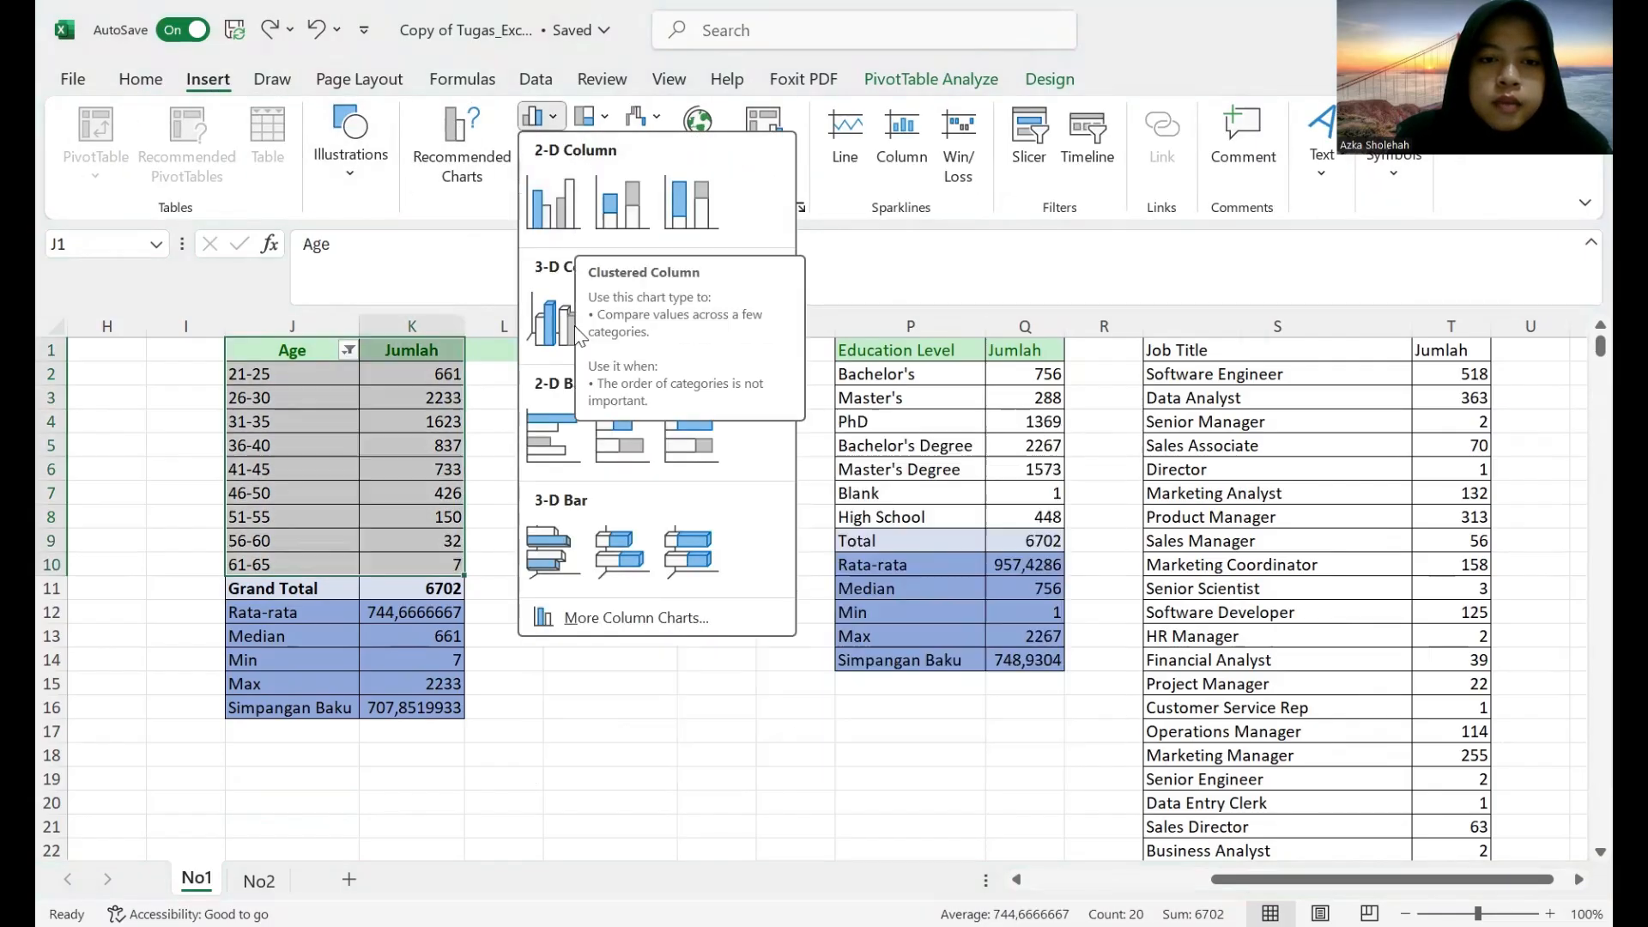
{"action": "left_click", "coordinate": [594, 618]}
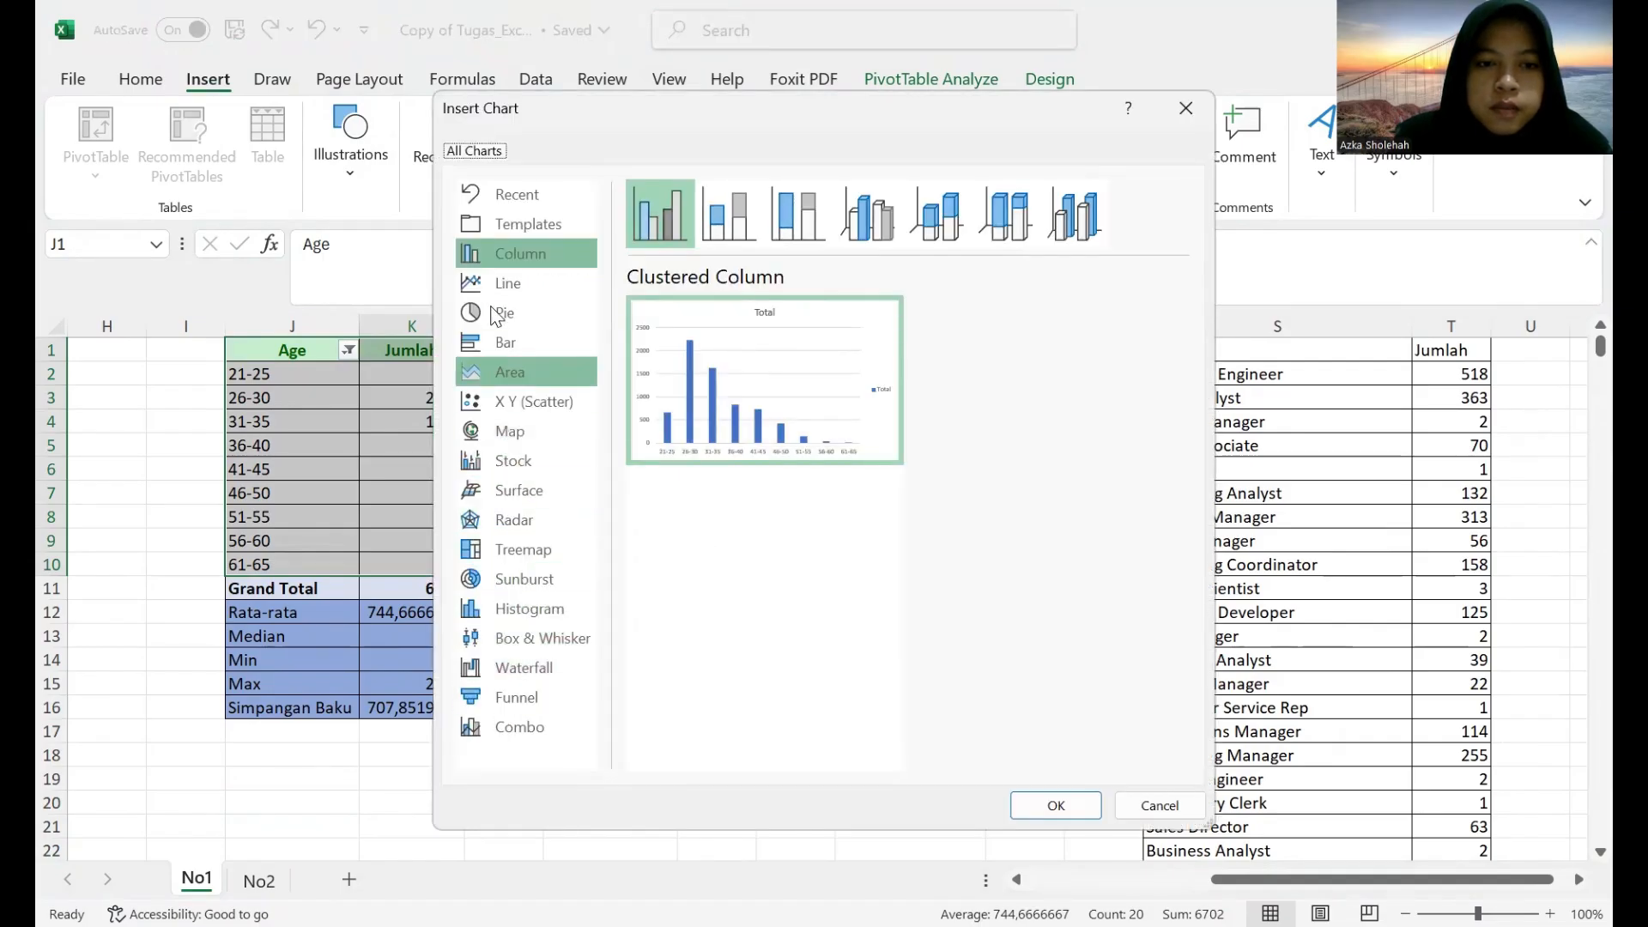
Preview the bar, area, stock and column chart types for the age group counts.
{"action": "left_click", "coordinate": [505, 343]}
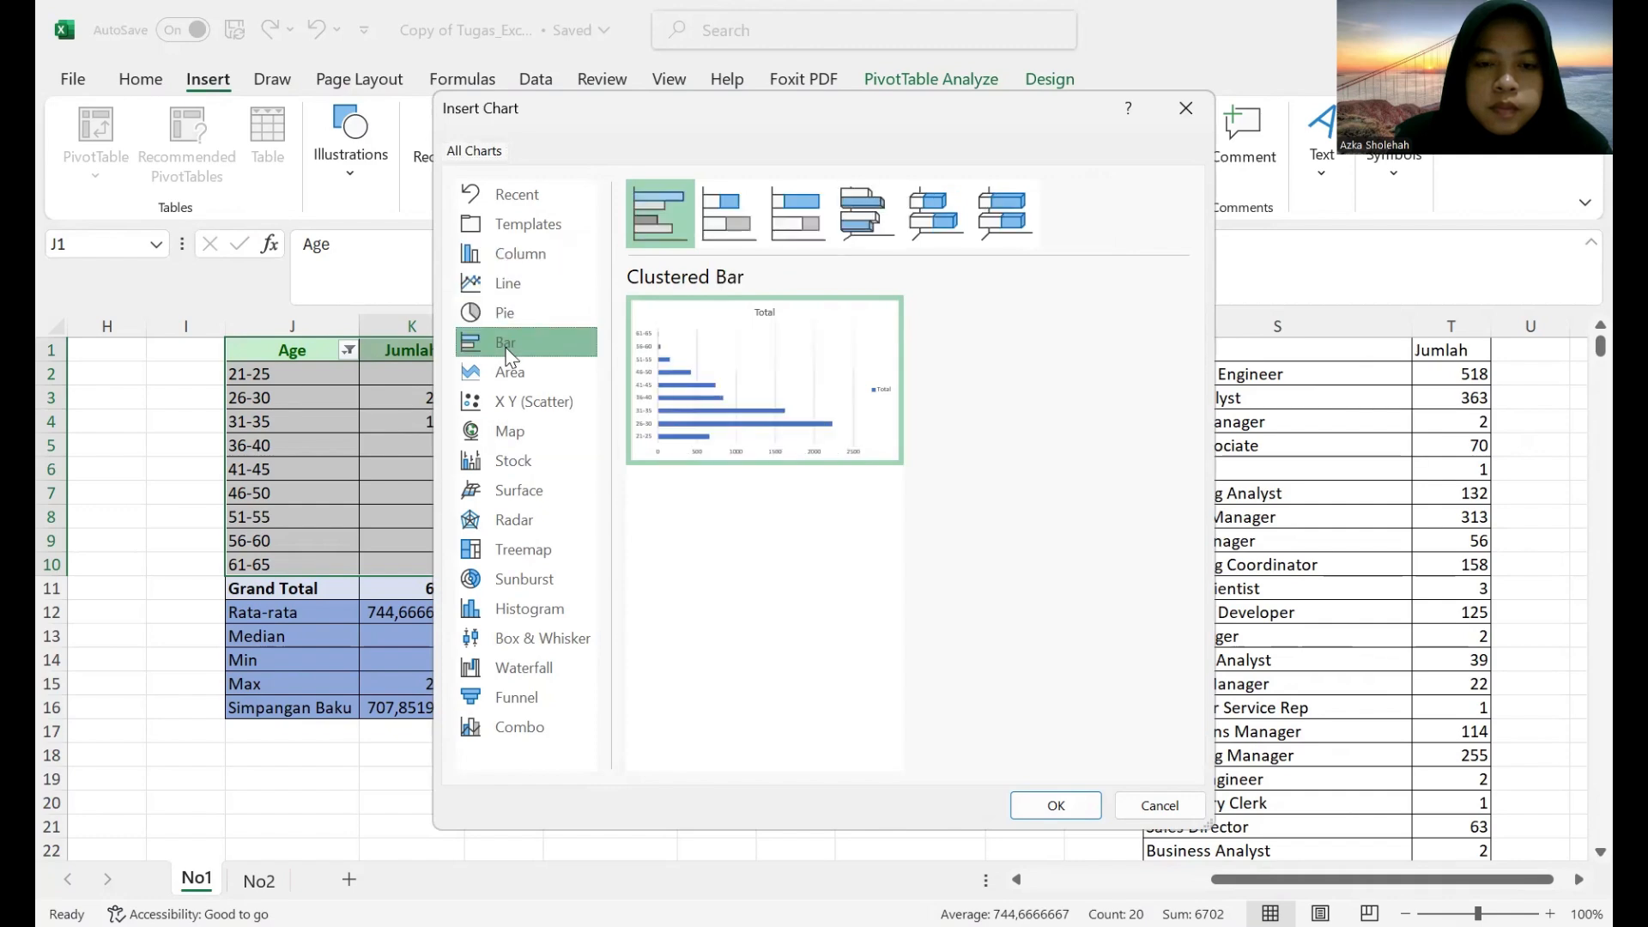
{"action": "left_click", "coordinate": [514, 393]}
{"action": "left_click", "coordinate": [521, 370]}
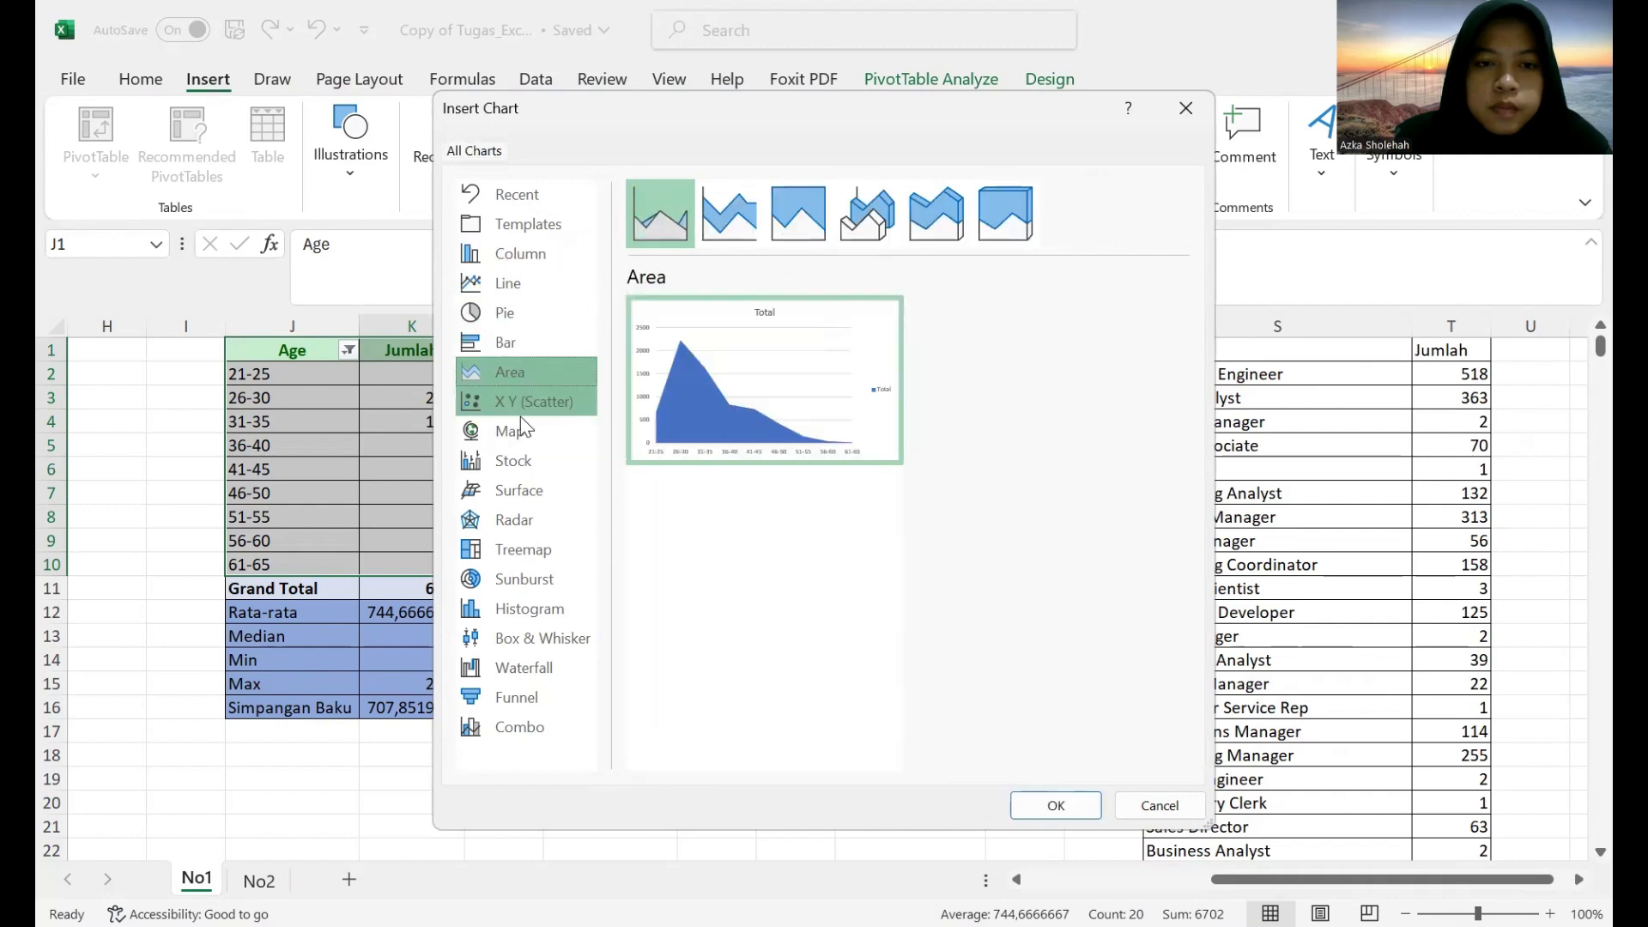
{"action": "left_click", "coordinate": [520, 489]}
{"action": "left_click", "coordinate": [522, 457]}
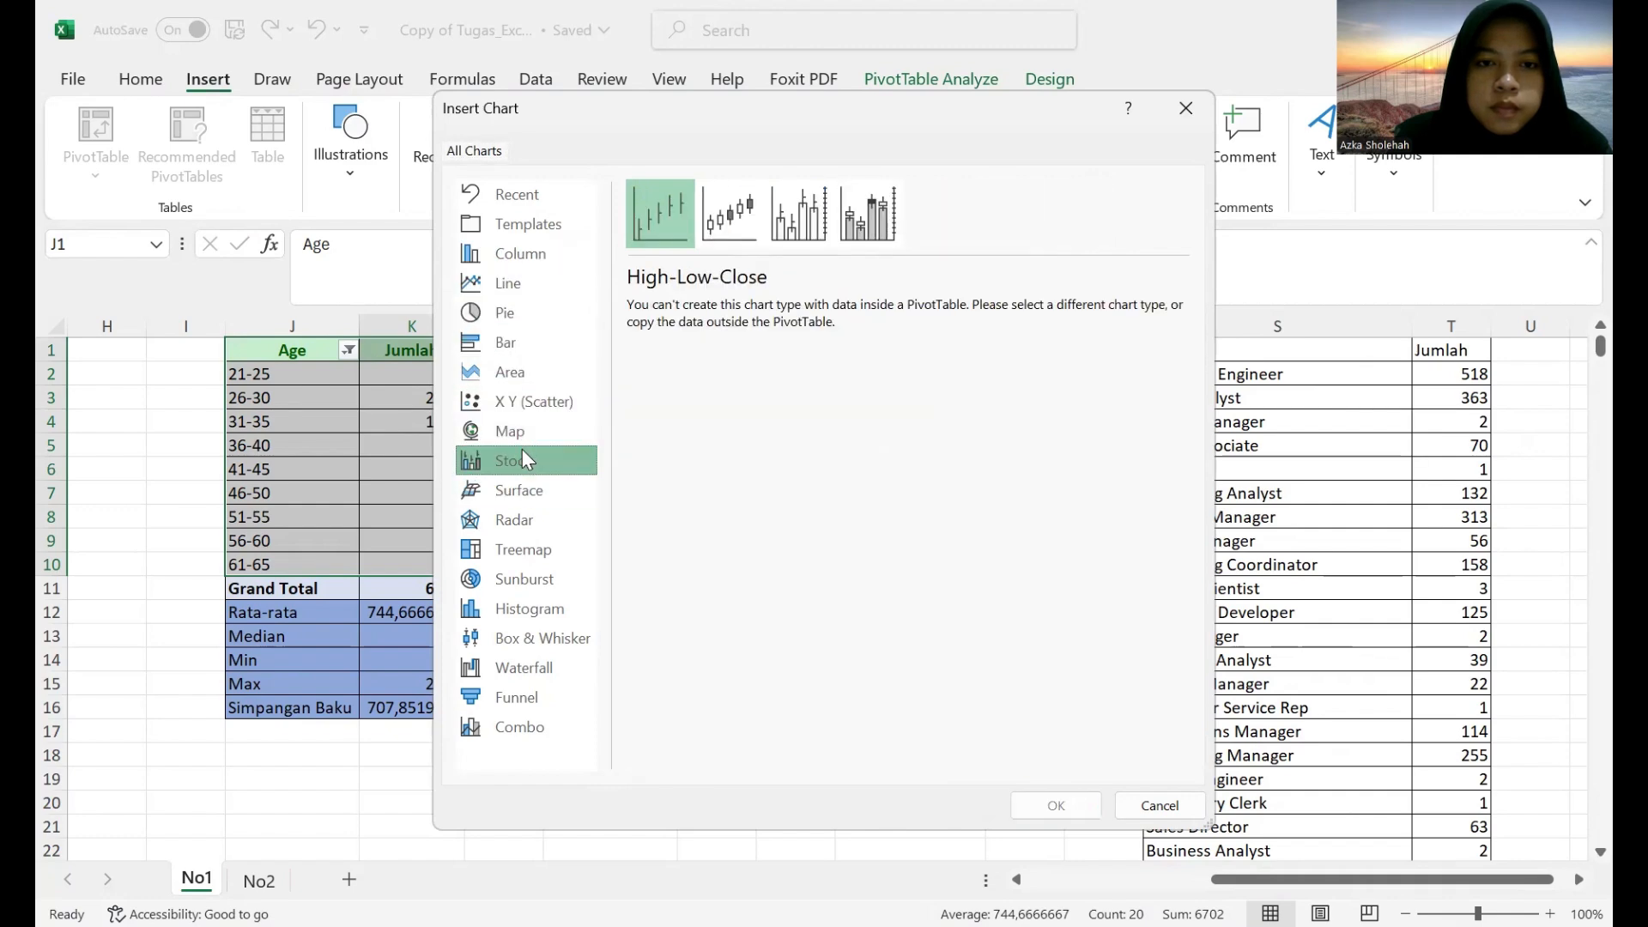
{"action": "left_click", "coordinate": [522, 539]}
{"action": "left_click", "coordinate": [522, 256]}
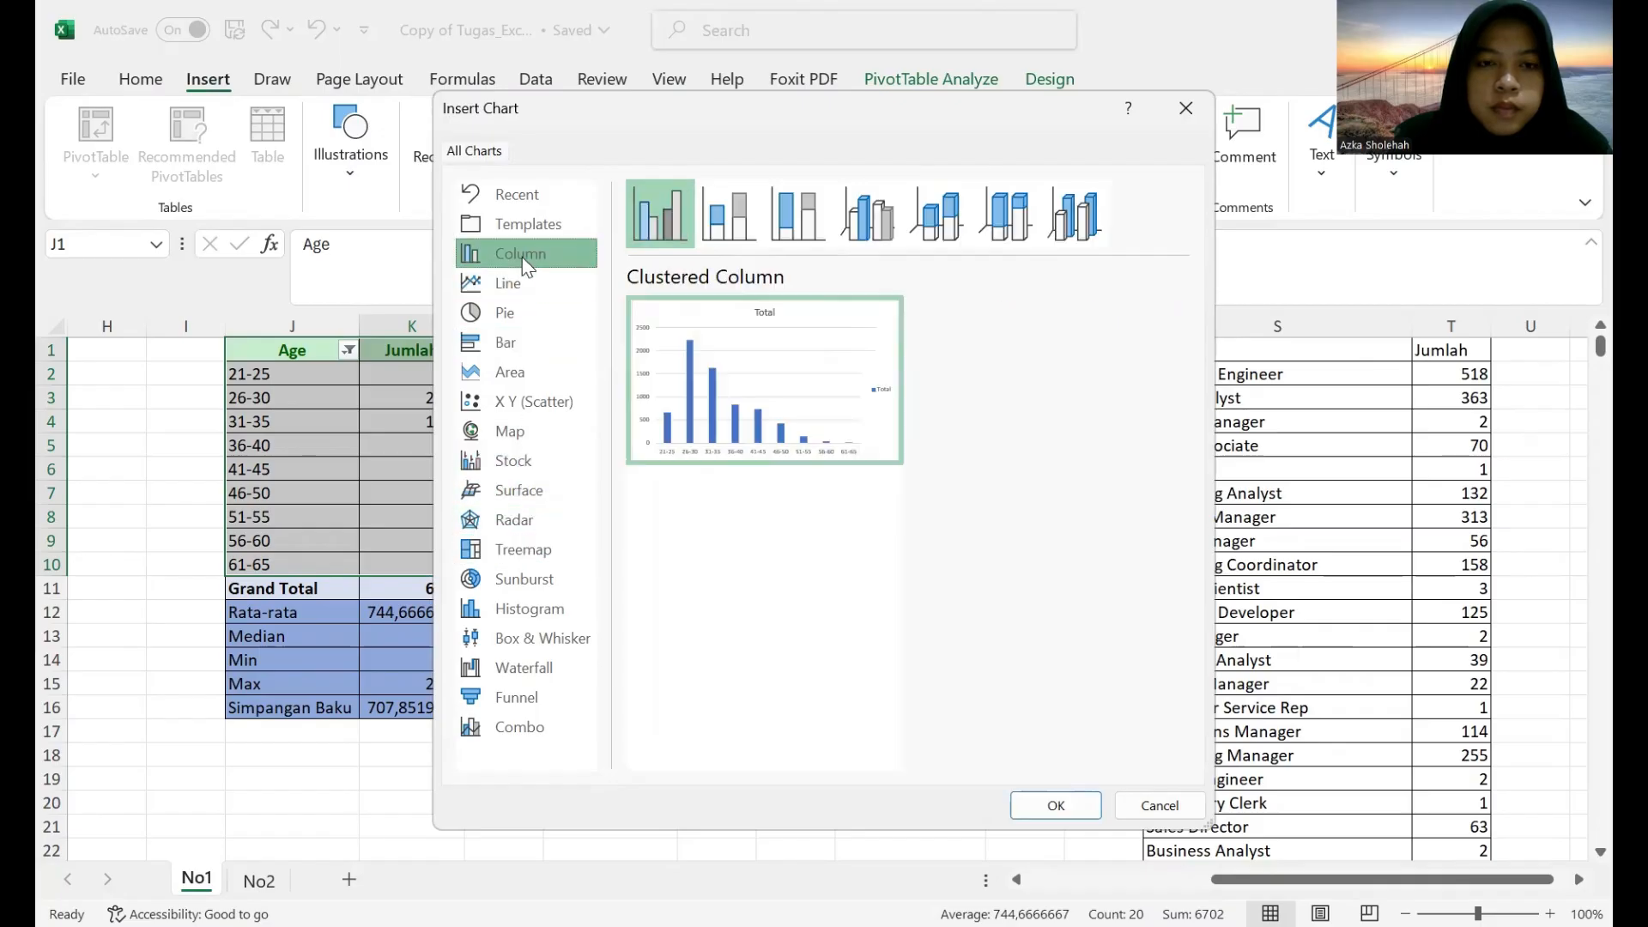
Compare the column chart variants and insert a 3-D Column chart of the age group counts.
{"action": "left_click", "coordinate": [729, 212]}
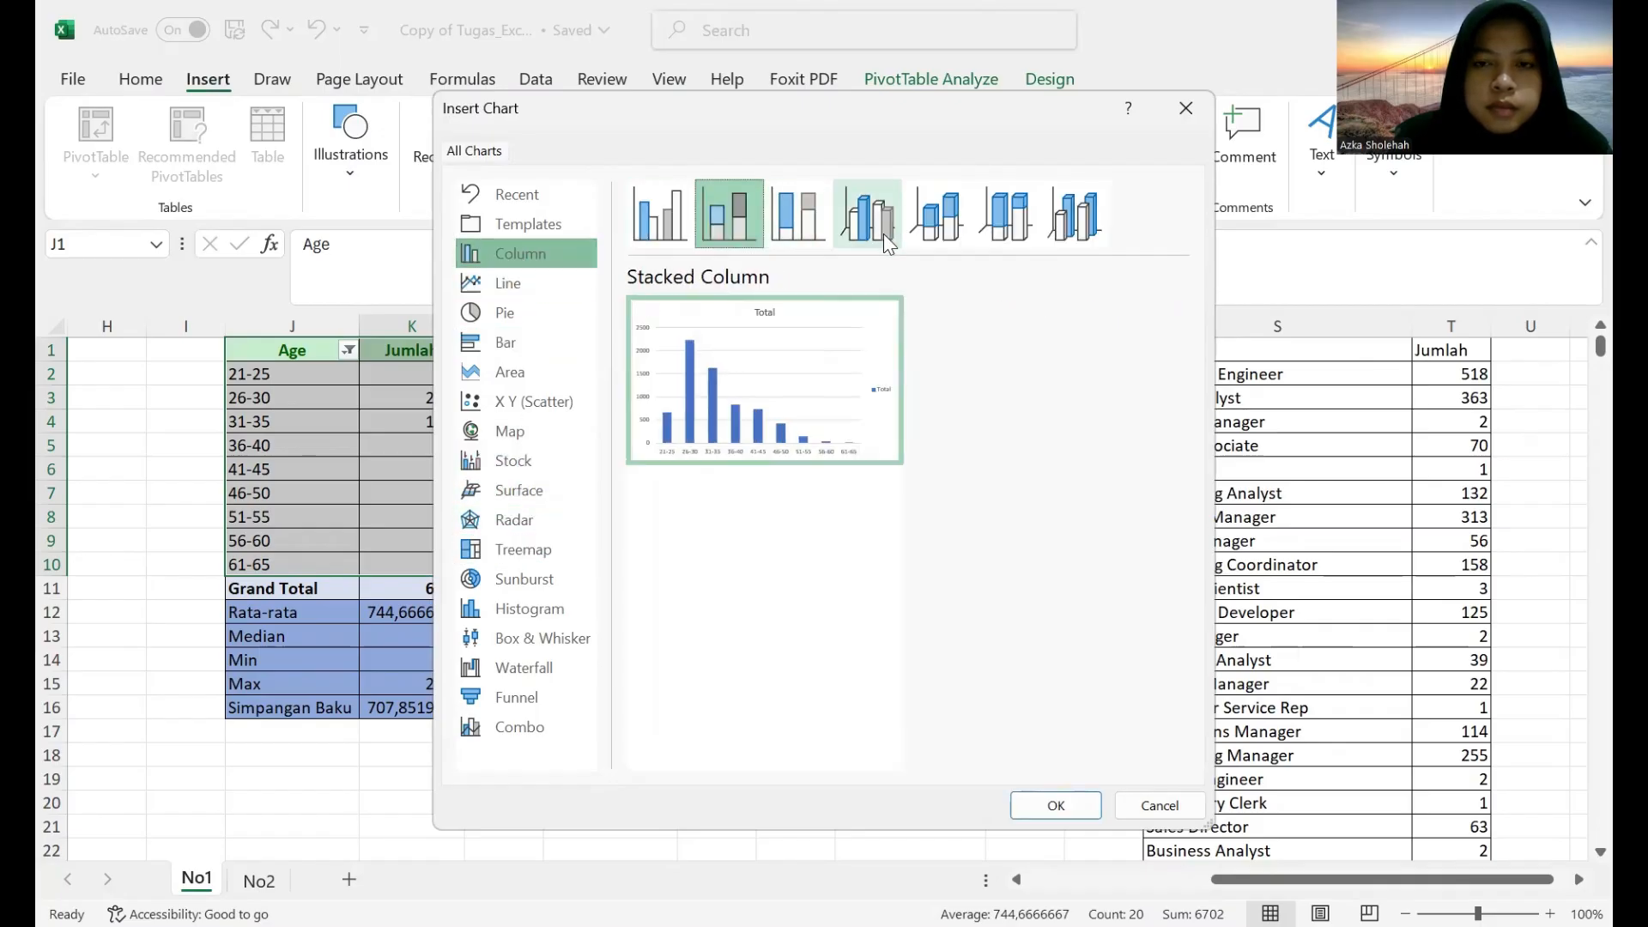
{"action": "left_click", "coordinate": [1020, 225]}
{"action": "left_click", "coordinate": [1073, 218]}
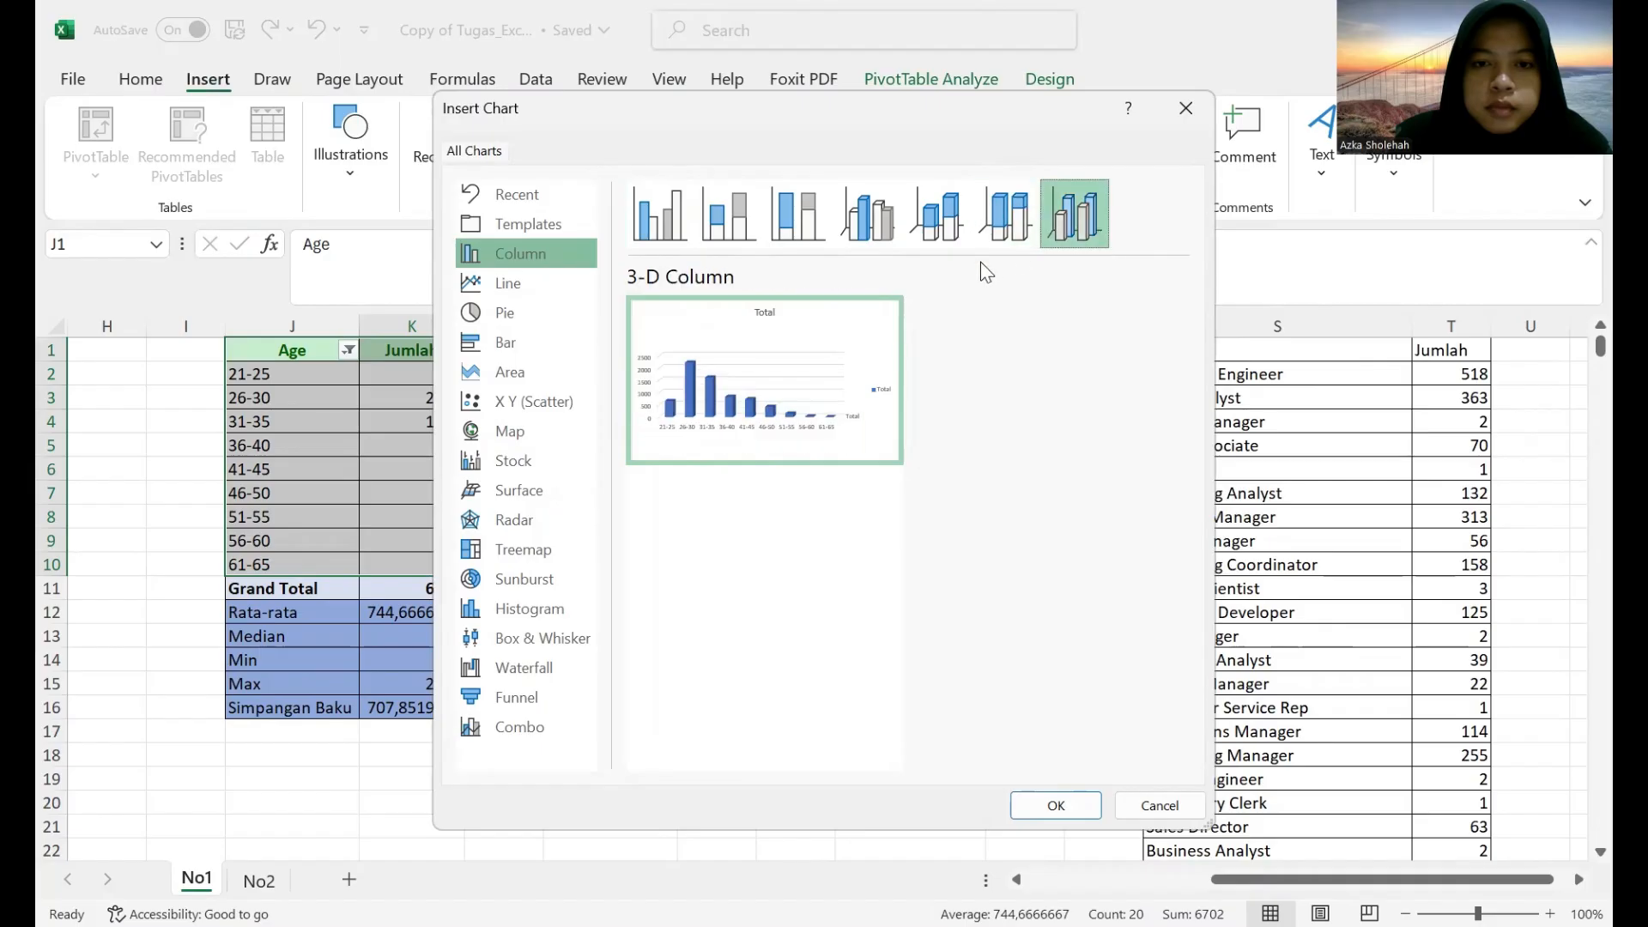
{"action": "left_click", "coordinate": [651, 209]}
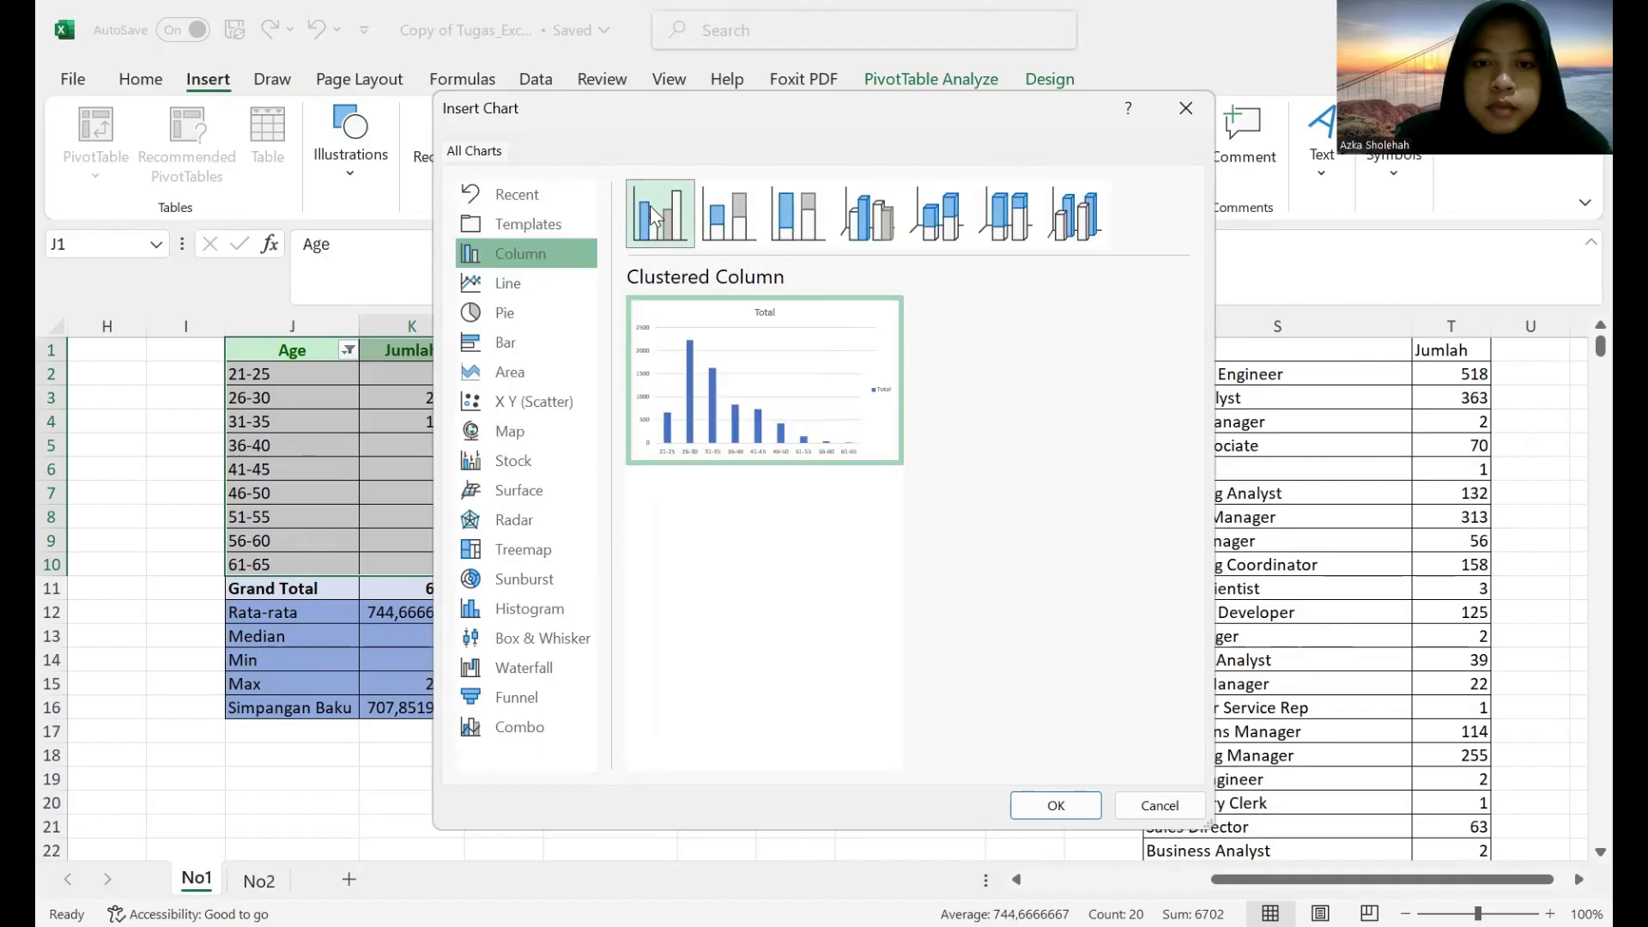
{"action": "left_click", "coordinate": [1074, 215]}
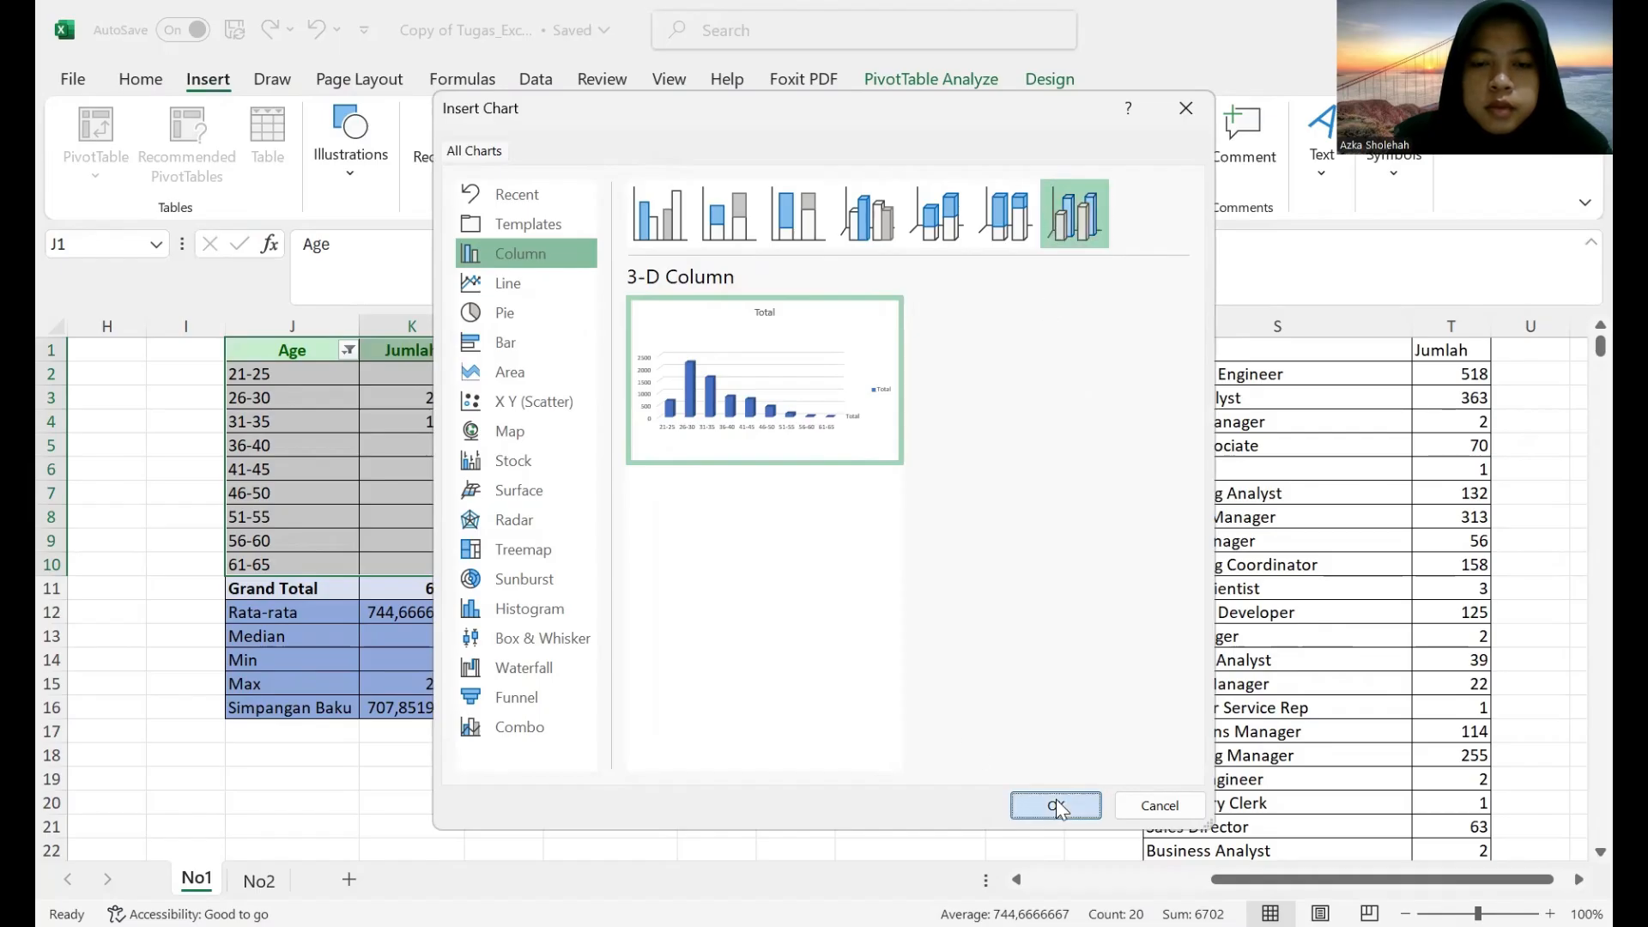
{"action": "key", "text": "Return"}
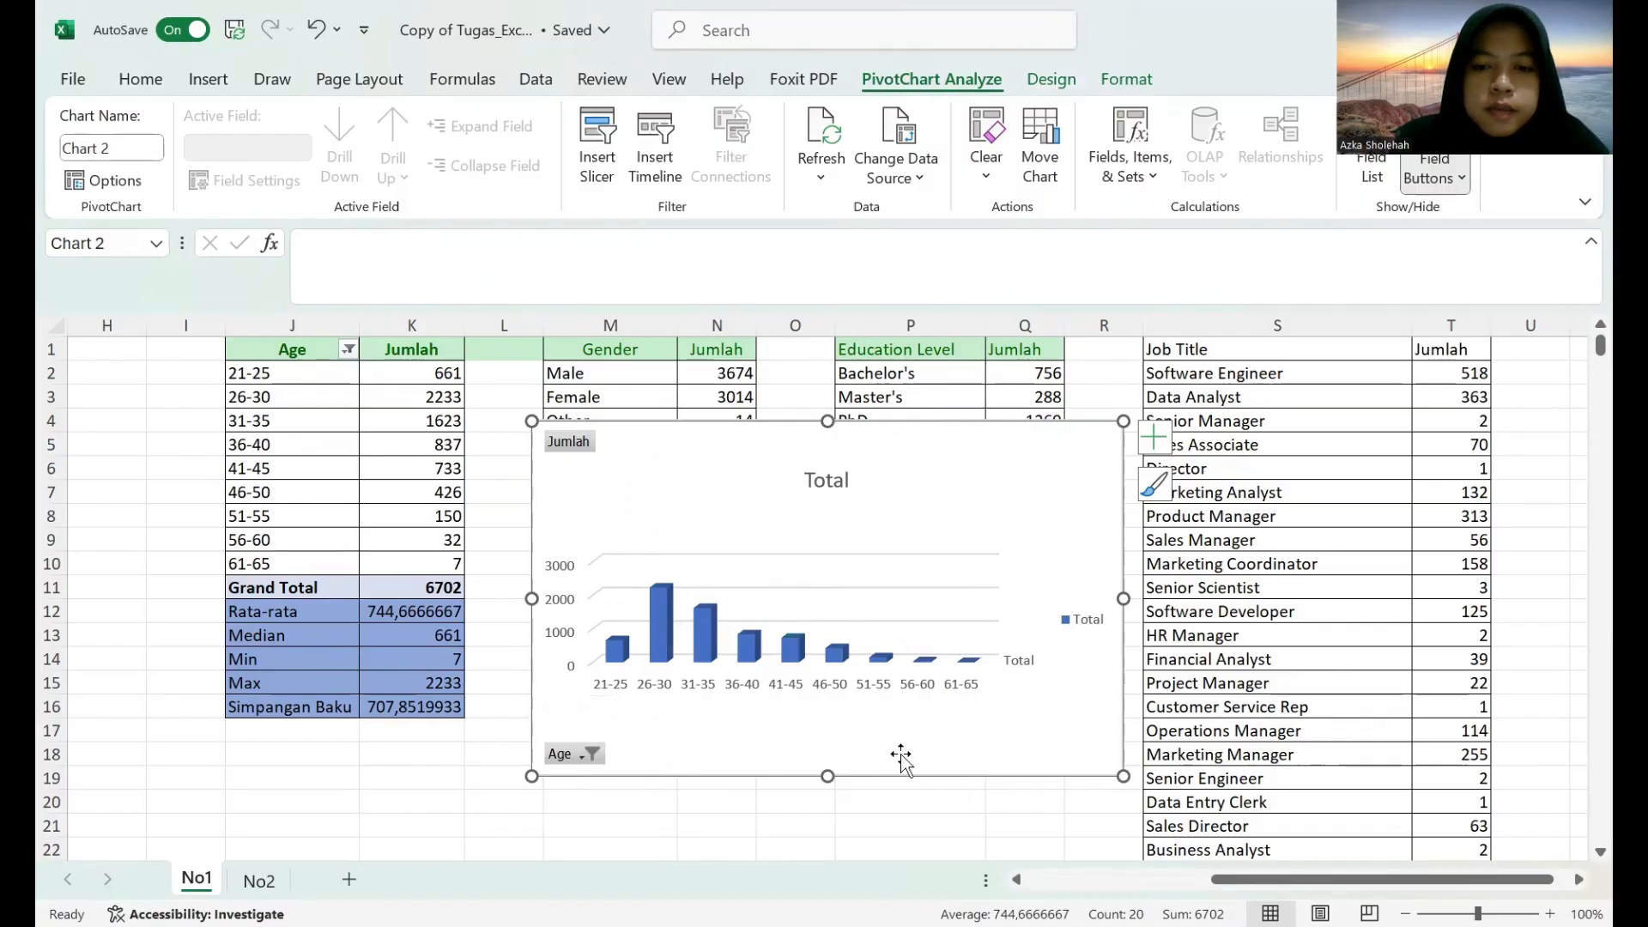
Move the 3-D column chart below the age group table, starting around row 19, and shrink it to end at about row 30.
{"action": "left_click_drag", "start_coordinate": [942, 723], "coordinate": [896, 745]}
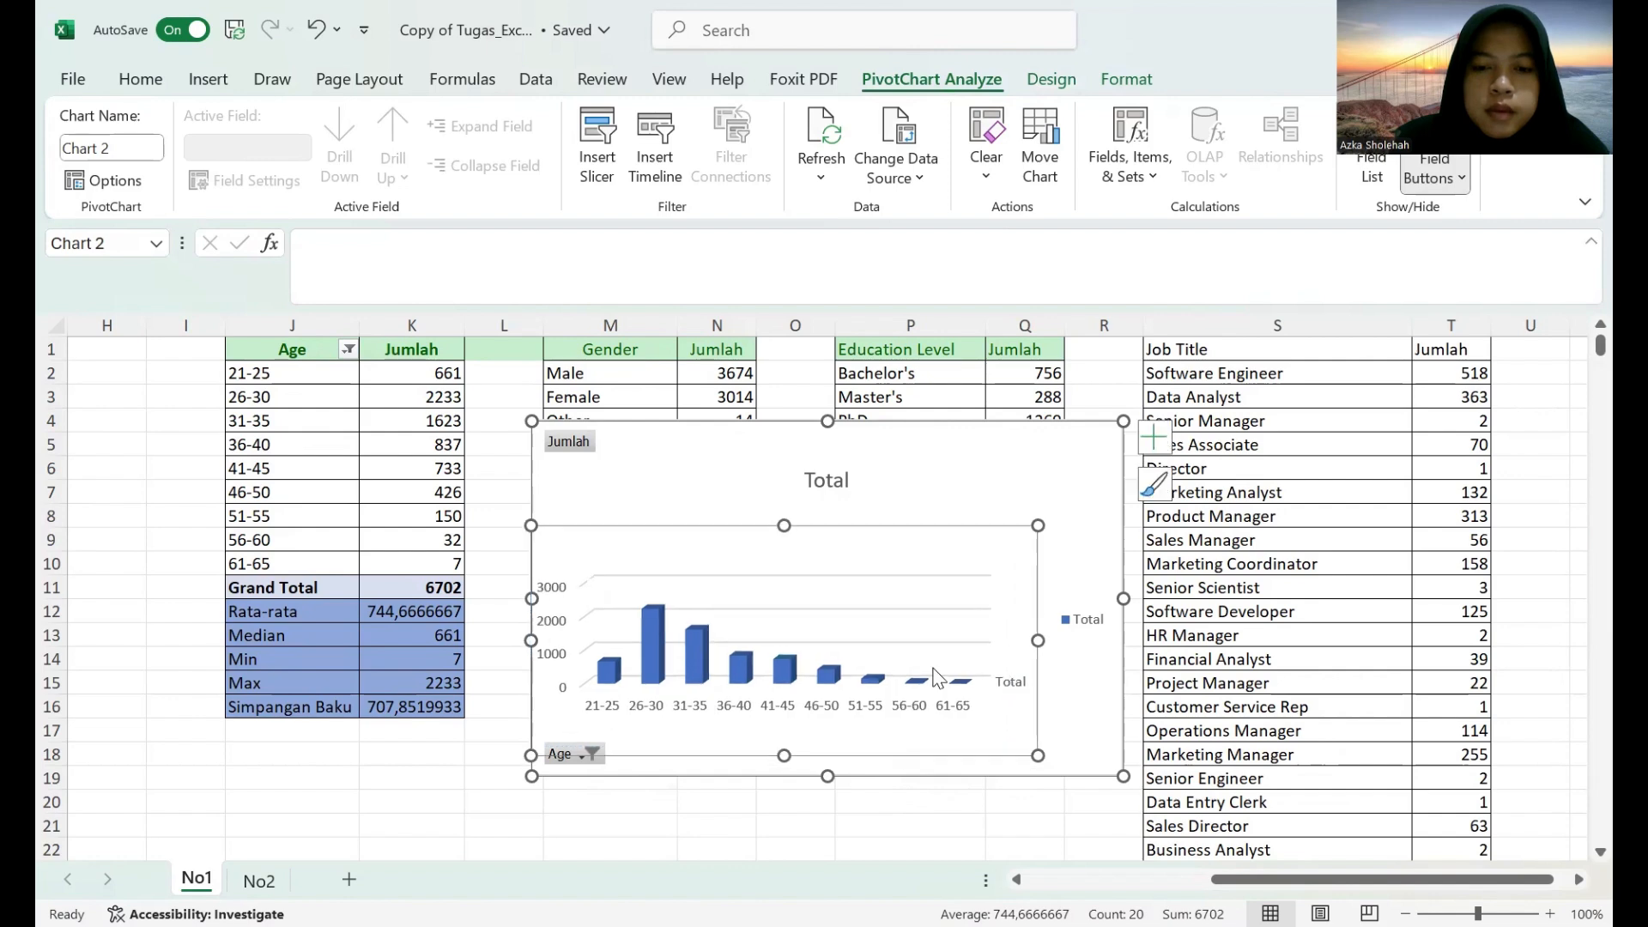
{"action": "key", "text": "ctrl+z"}
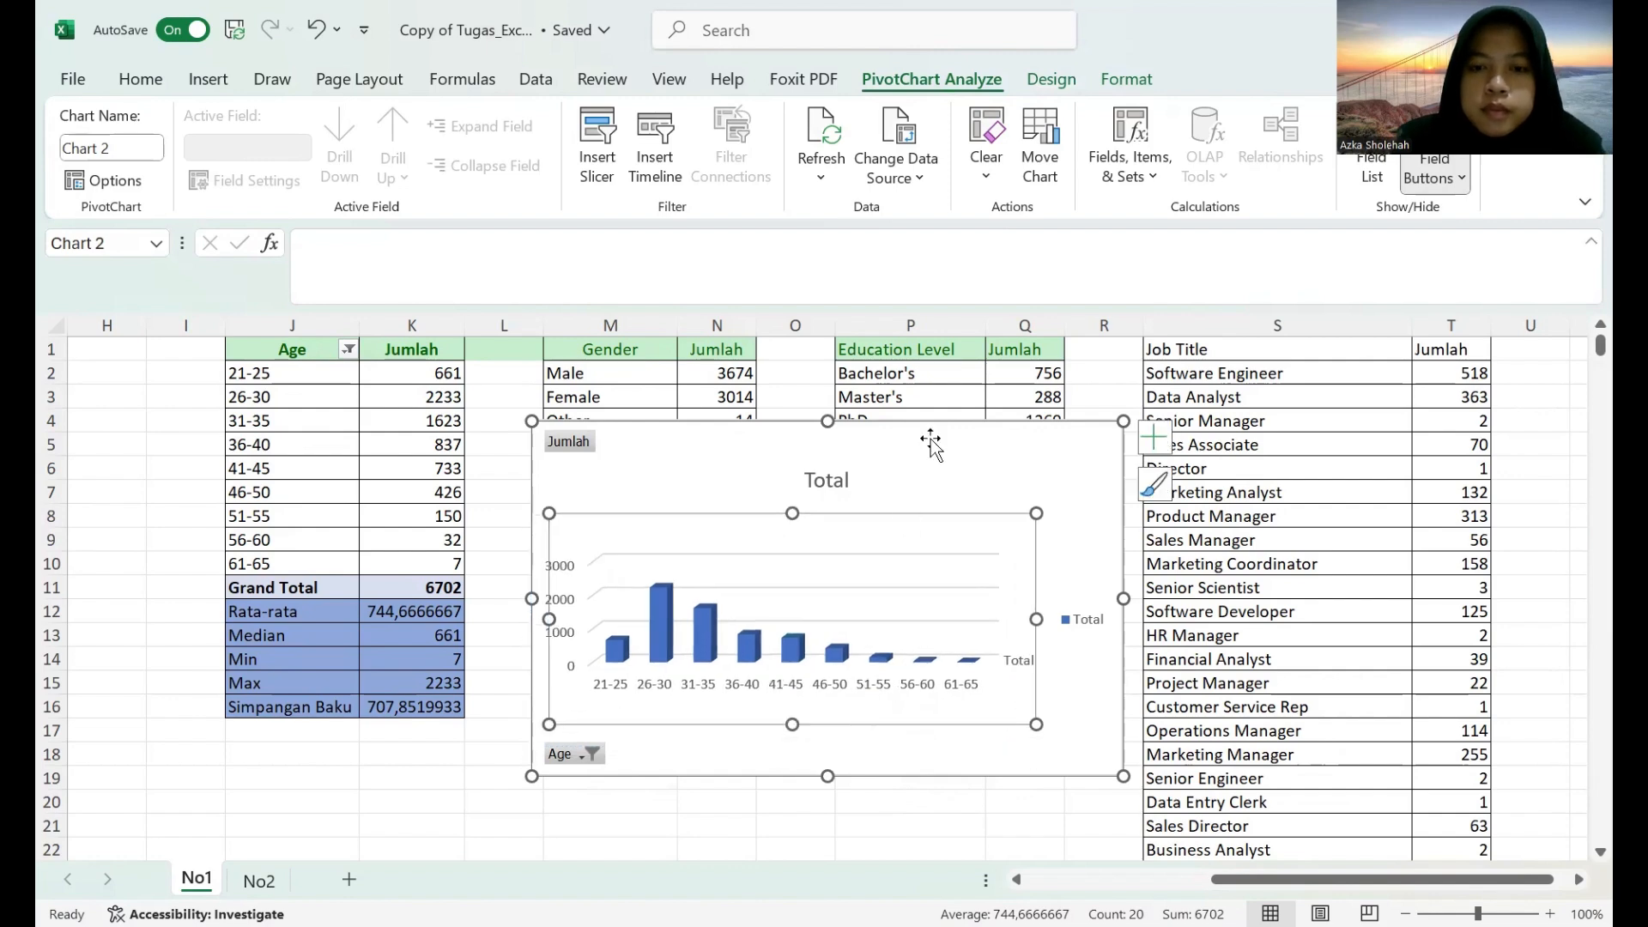
{"action": "left_click_drag", "start_coordinate": [914, 446], "coordinate": [732, 595]}
{"action": "scroll", "coordinate": [738, 592], "scroll_direction": "down", "scroll_amount": 4}
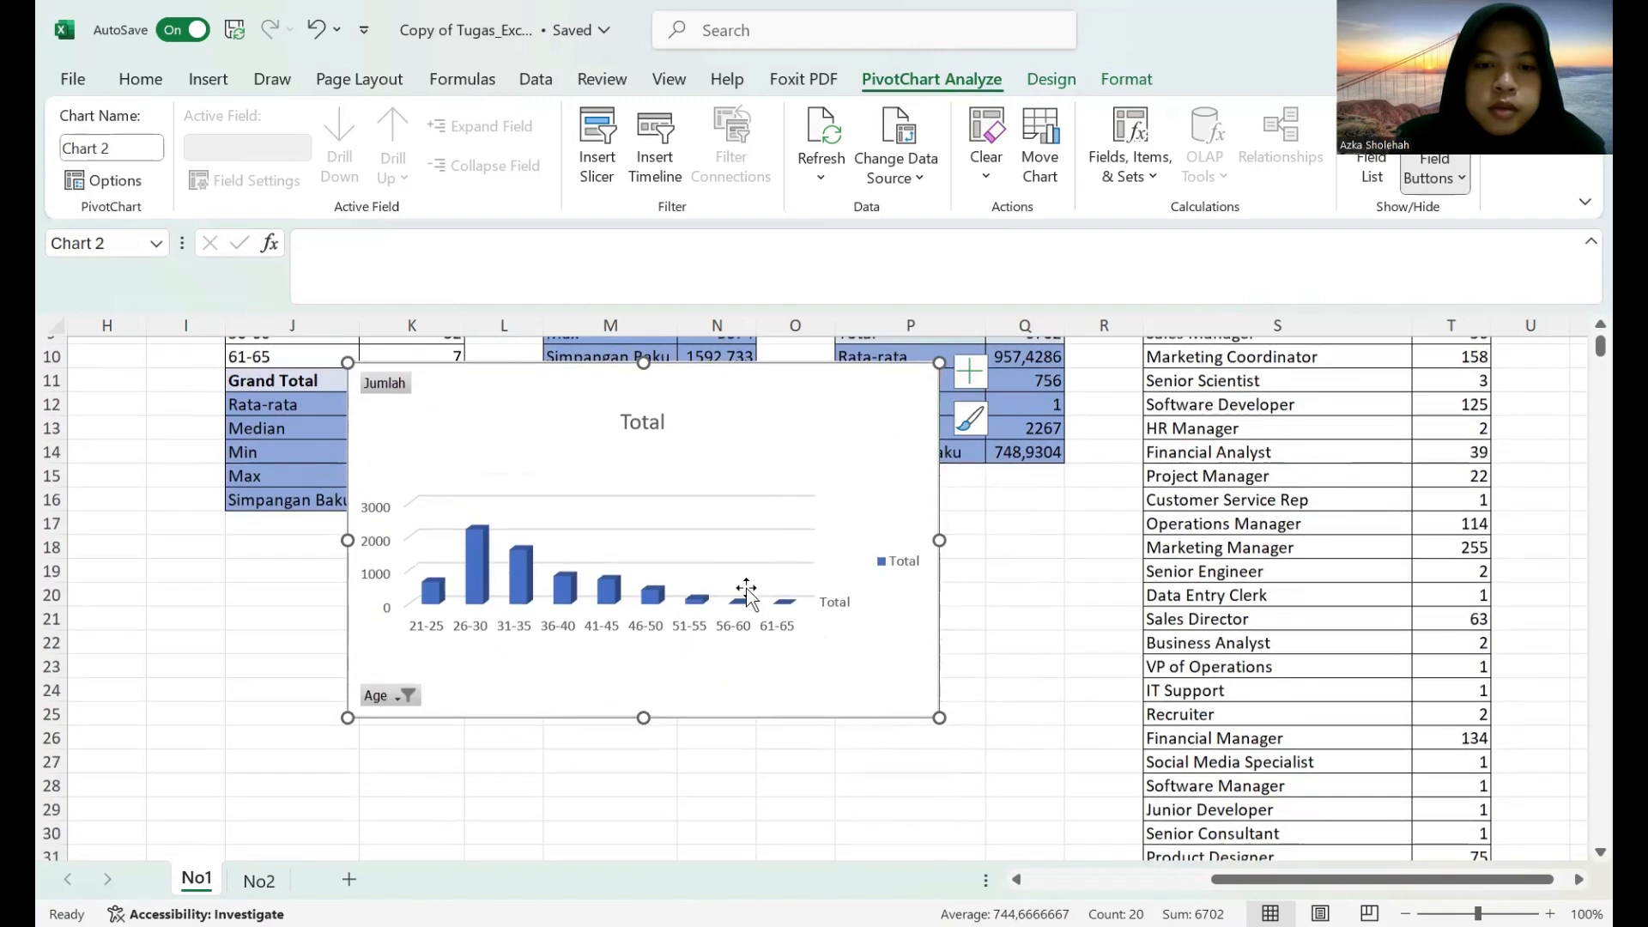
{"action": "scroll", "coordinate": [743, 386], "scroll_direction": "up", "scroll_amount": 2}
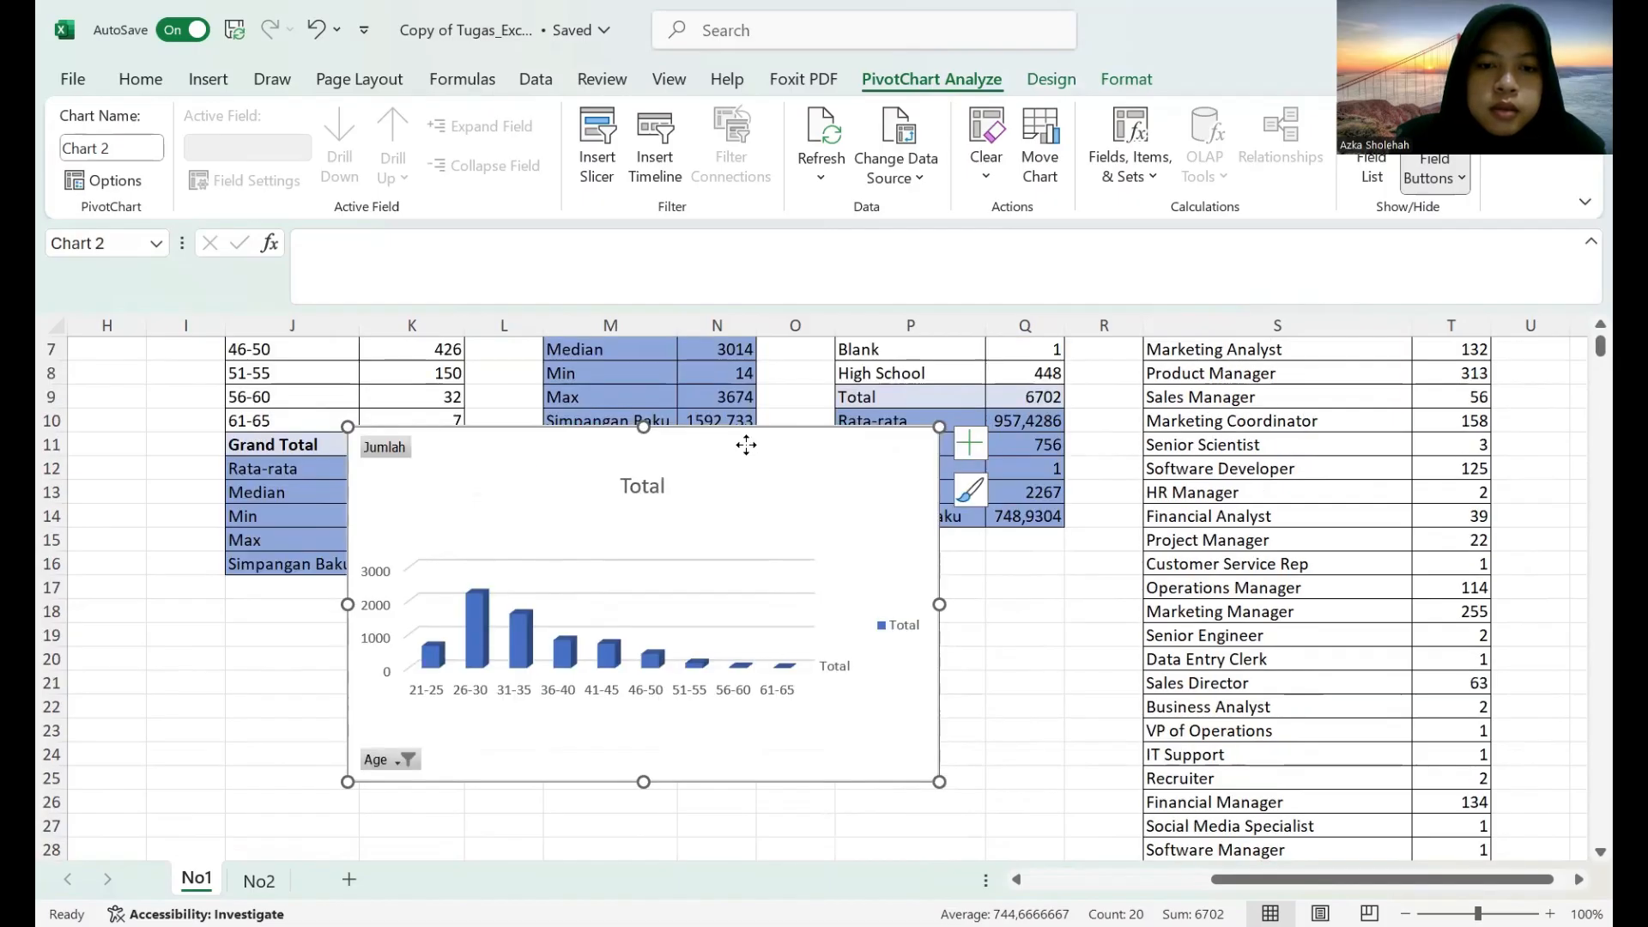
{"action": "left_click_drag", "start_coordinate": [747, 441], "coordinate": [587, 620]}
{"action": "scroll", "coordinate": [604, 607], "scroll_direction": "down", "scroll_amount": 3}
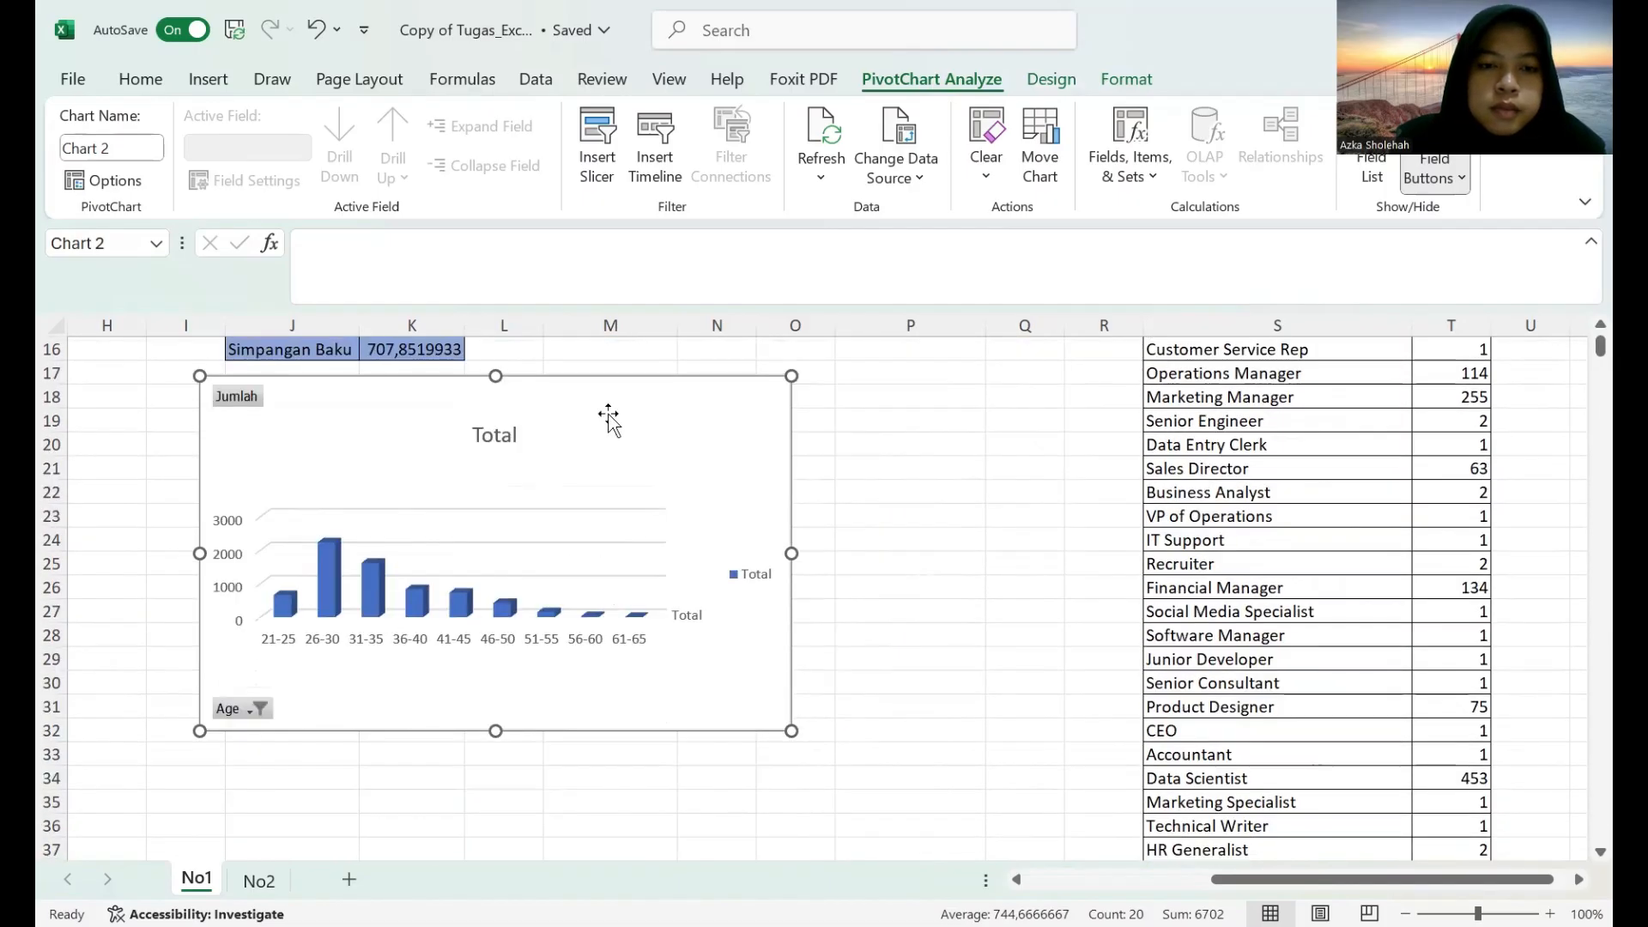
{"action": "left_click_drag", "start_coordinate": [608, 416], "coordinate": [567, 435]}
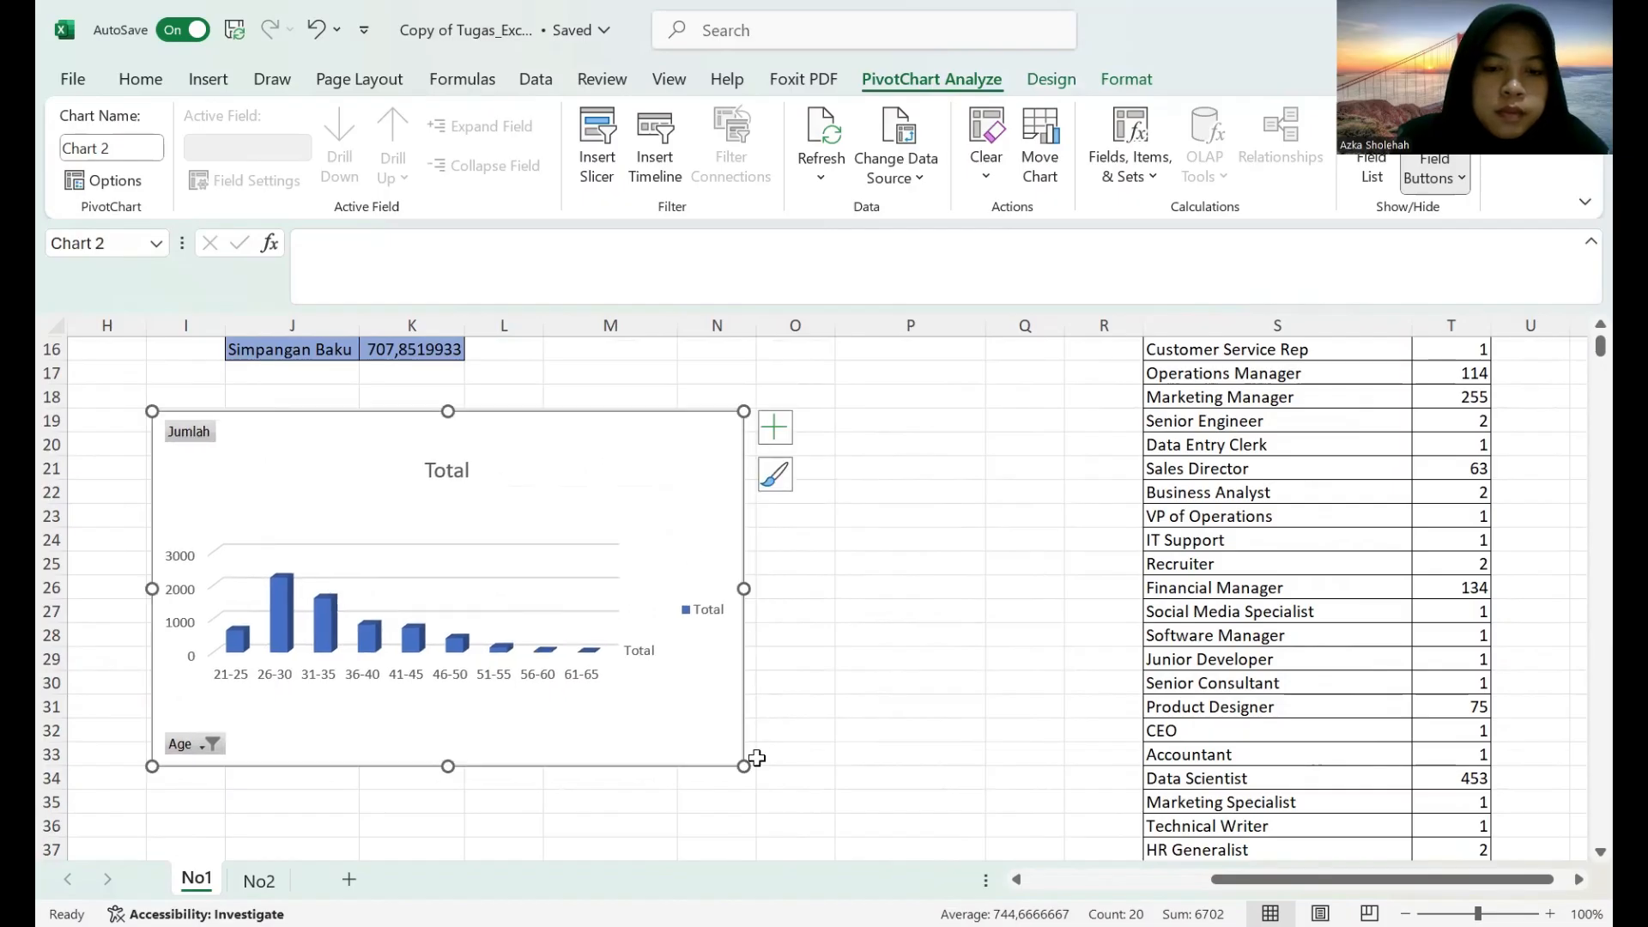
{"action": "left_click_drag", "start_coordinate": [741, 769], "coordinate": [661, 685]}
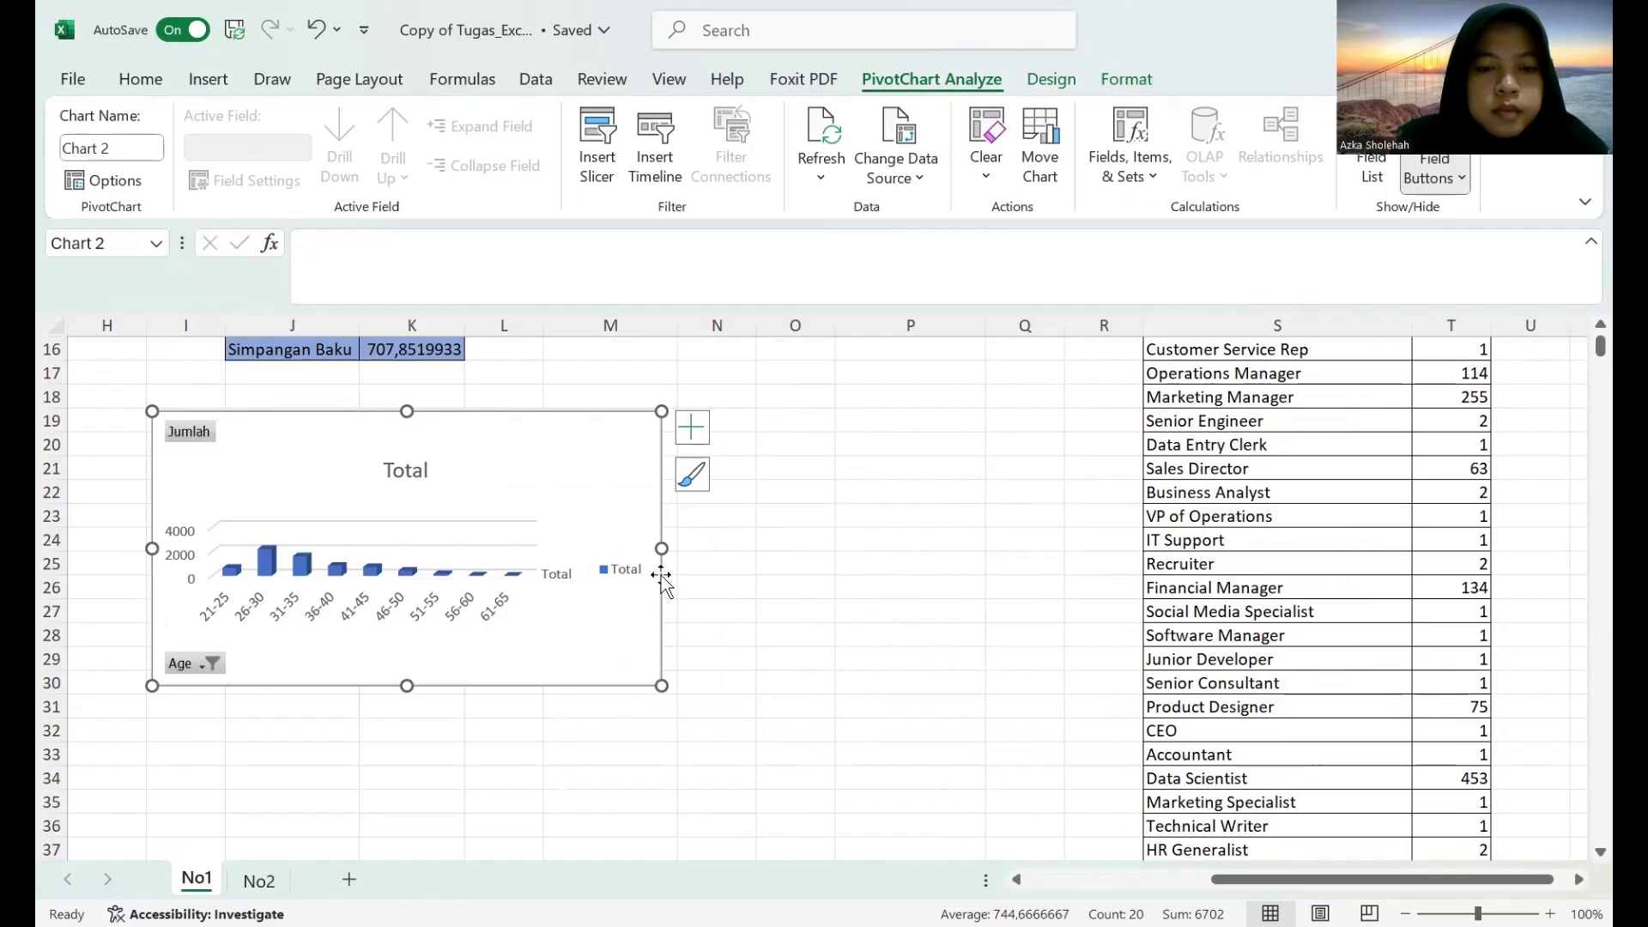
{"action": "left_click_drag", "start_coordinate": [661, 548], "coordinate": [604, 547]}
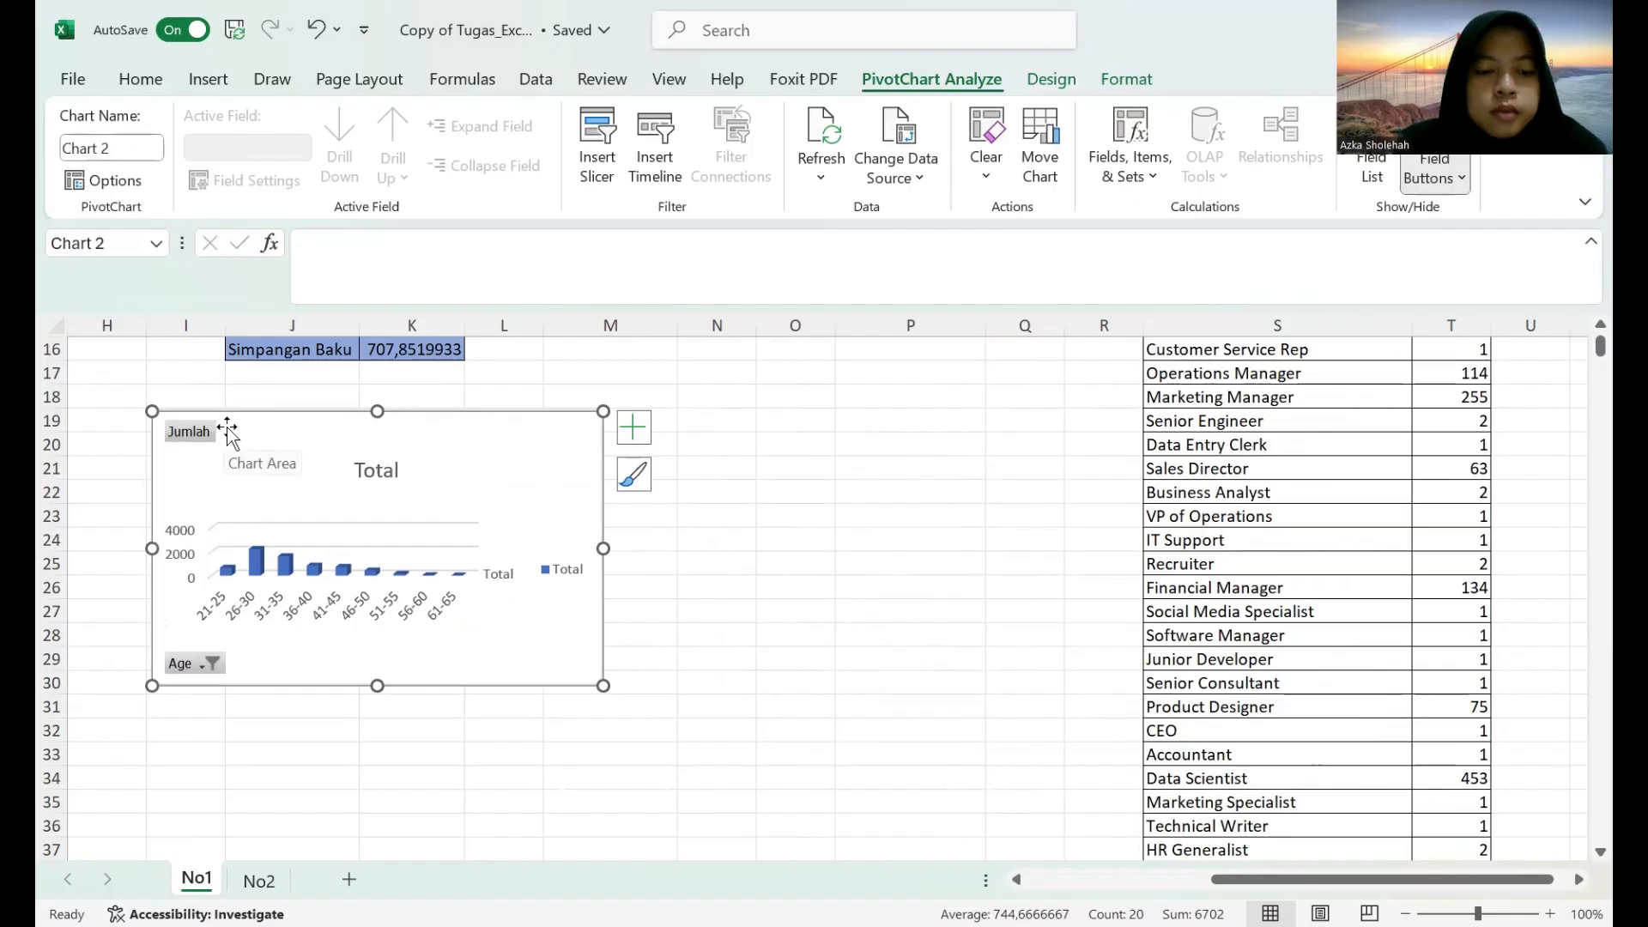
Undo the resizing, moves and insertion of the 3-D column chart.
{"action": "key", "text": "ctrl+z"}
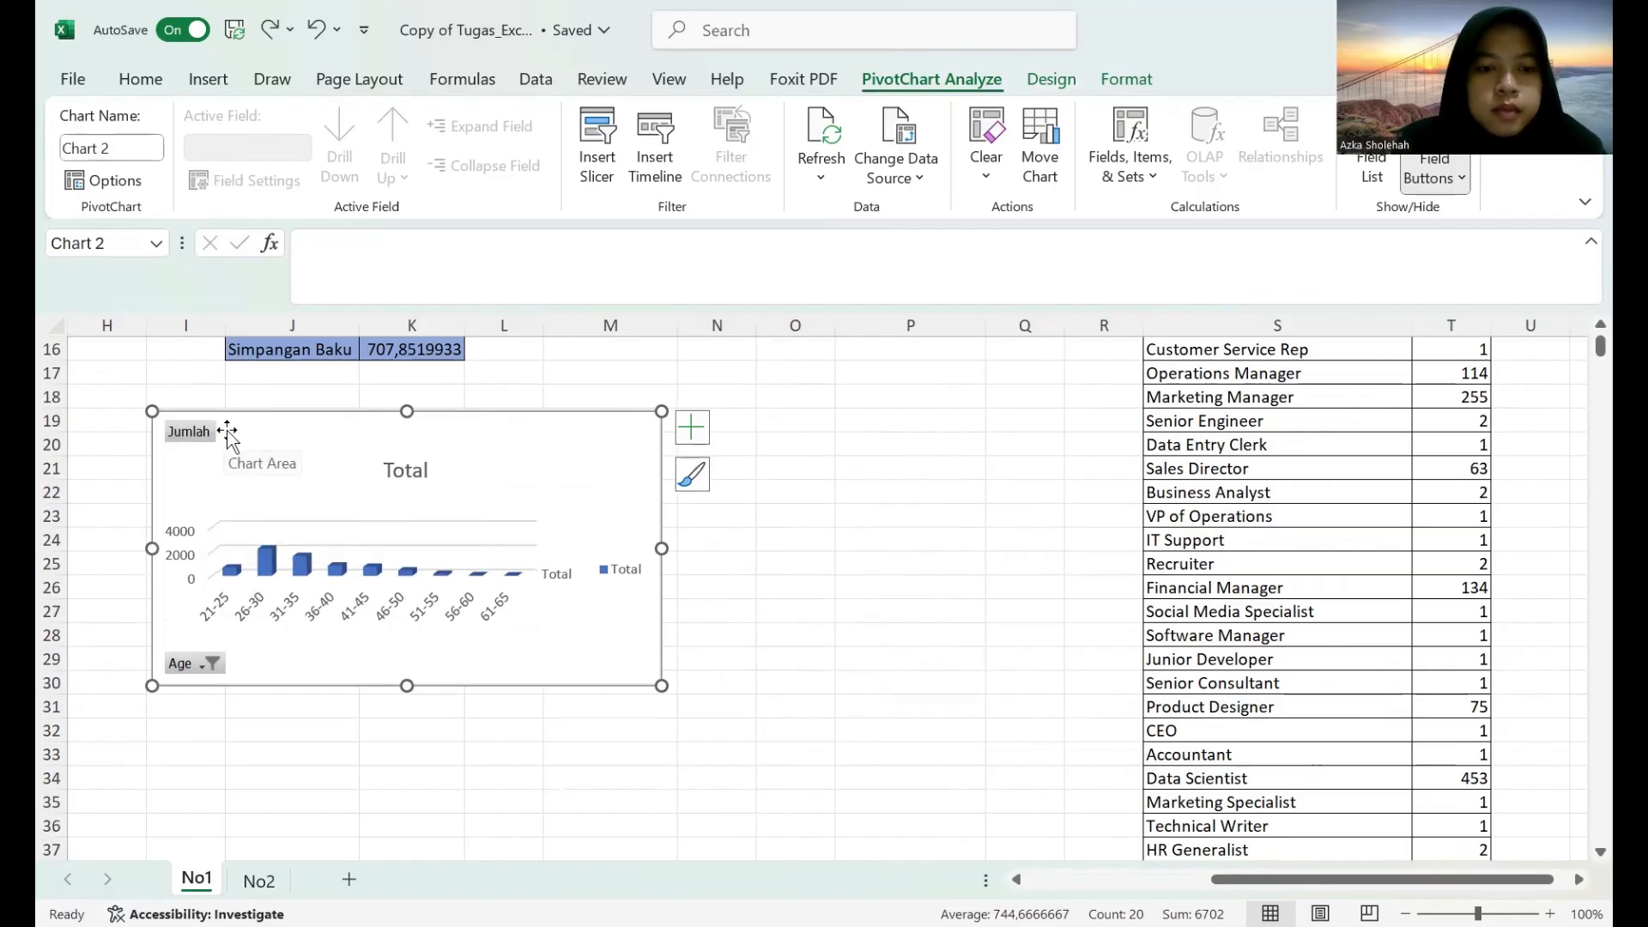
{"action": "key", "text": "ctrl+z"}
{"action": "key", "text": "ctrl+z"}
{"action": "key", "text": "ctrl+z"}
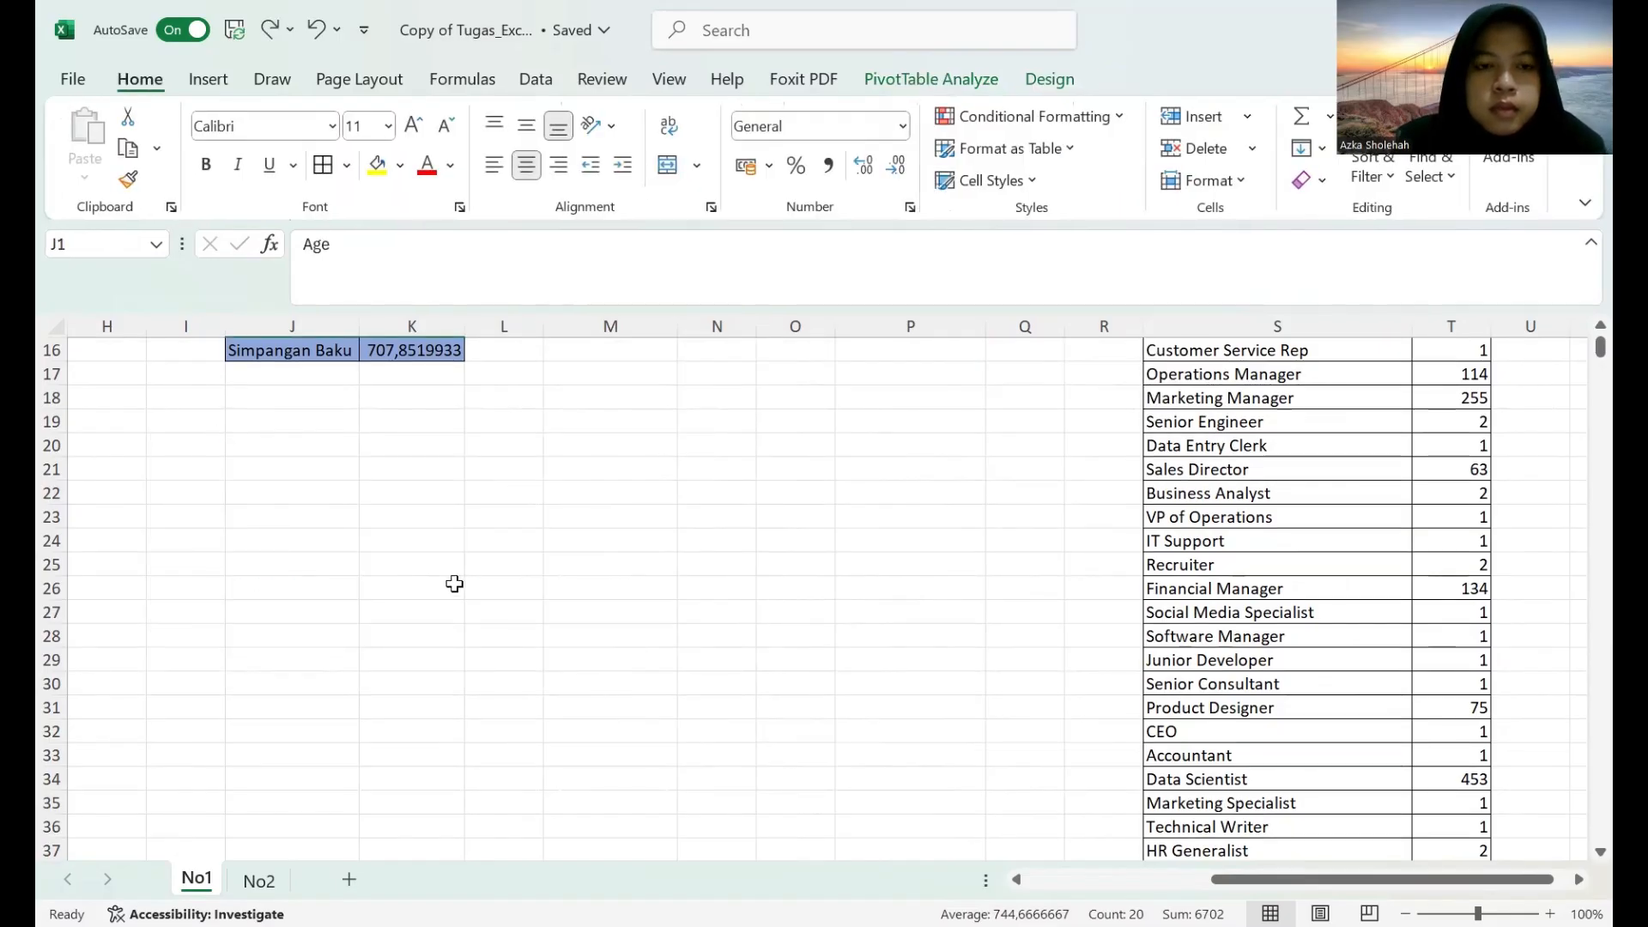
Insert a 2-D clustered column chart of the age group counts in J1:K10.
{"action": "scroll", "coordinate": [453, 585], "scroll_direction": "up", "scroll_amount": 5}
{"action": "left_click", "coordinate": [208, 79]}
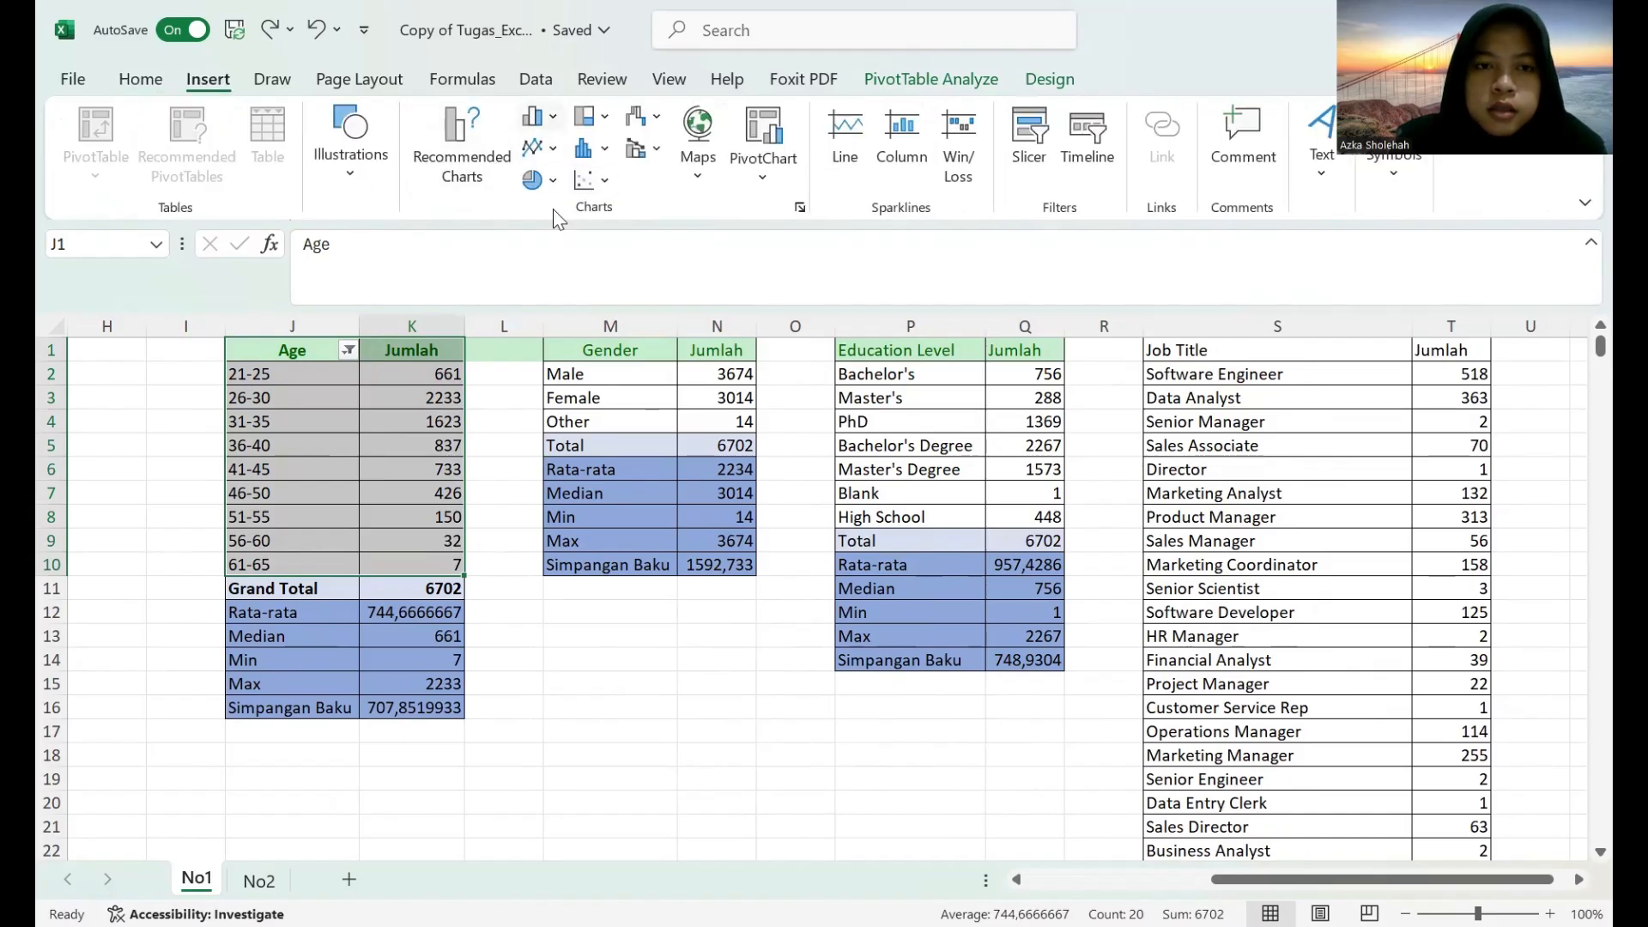
{"action": "left_click", "coordinate": [532, 116]}
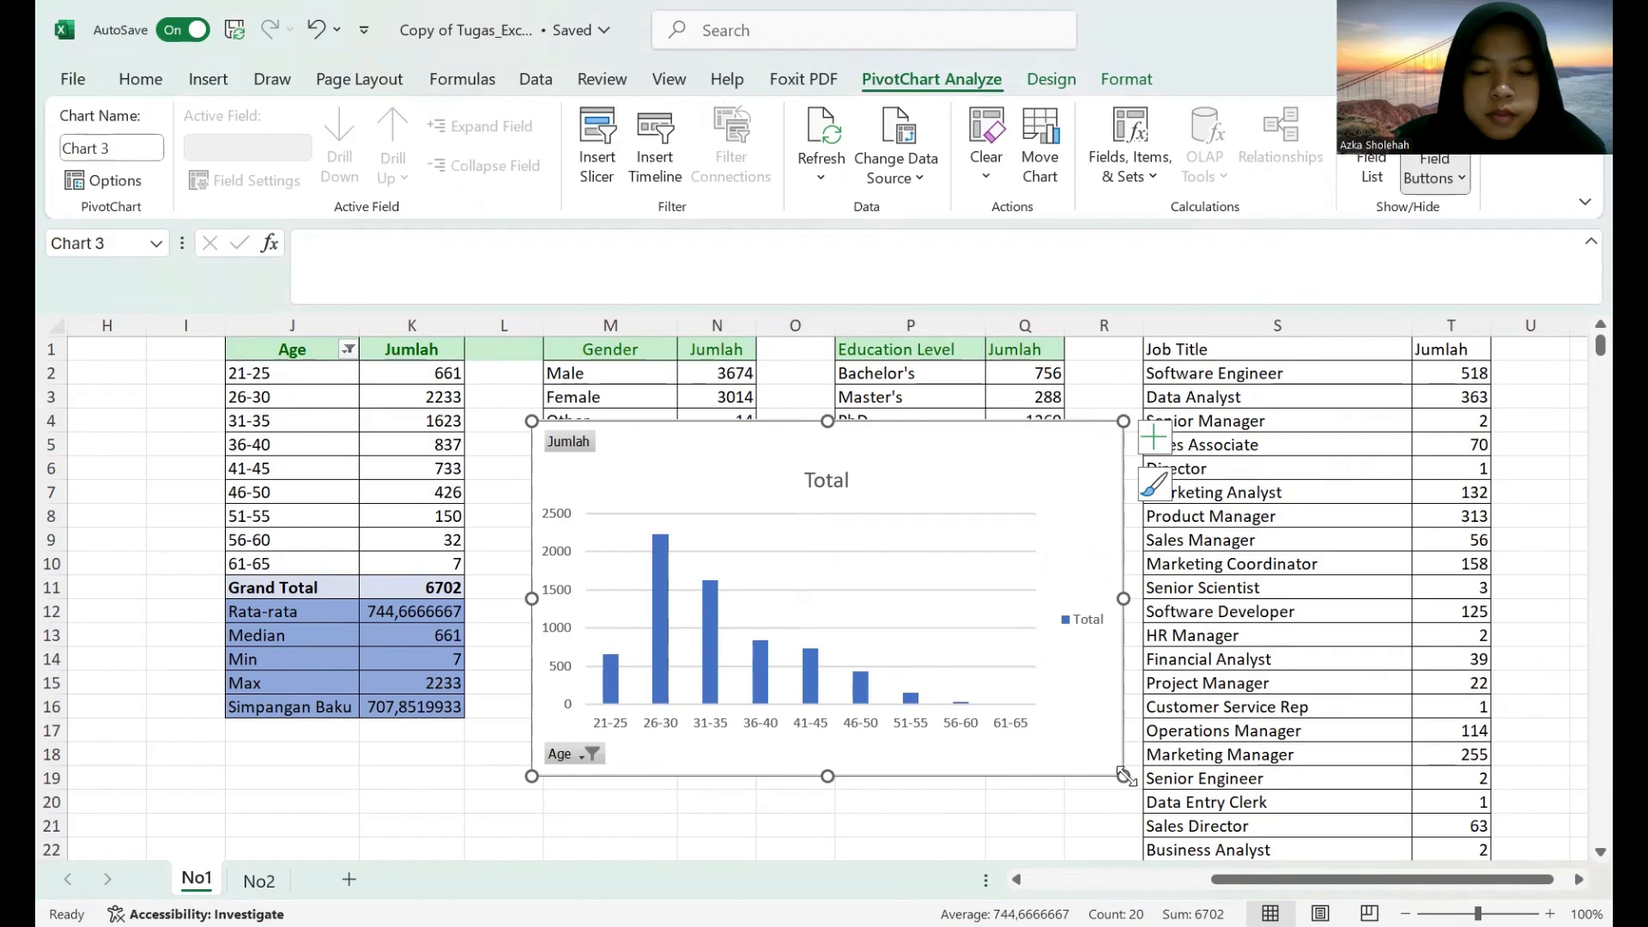
Shrink the clustered column chart and place it below the age group table, spanning about rows 18 to 30 and columns I to M.
{"action": "left_click_drag", "start_coordinate": [1124, 775], "coordinate": [961, 693]}
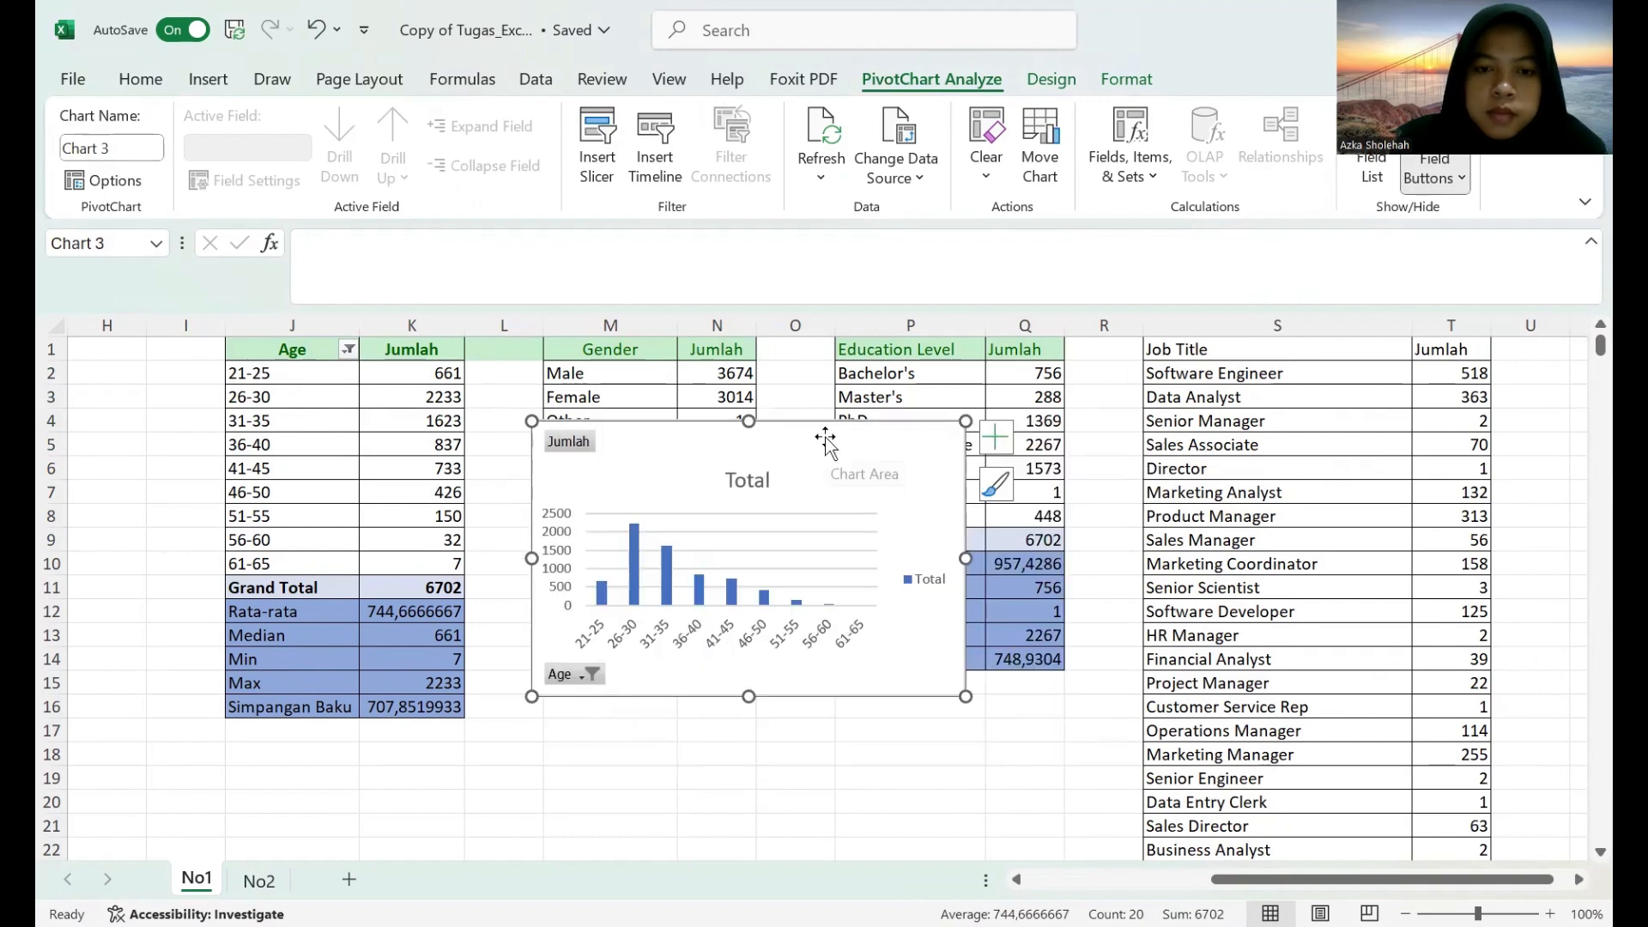
{"action": "left_click_drag", "start_coordinate": [806, 453], "coordinate": [570, 648]}
{"action": "scroll", "coordinate": [580, 515], "scroll_direction": "down", "scroll_amount": 4}
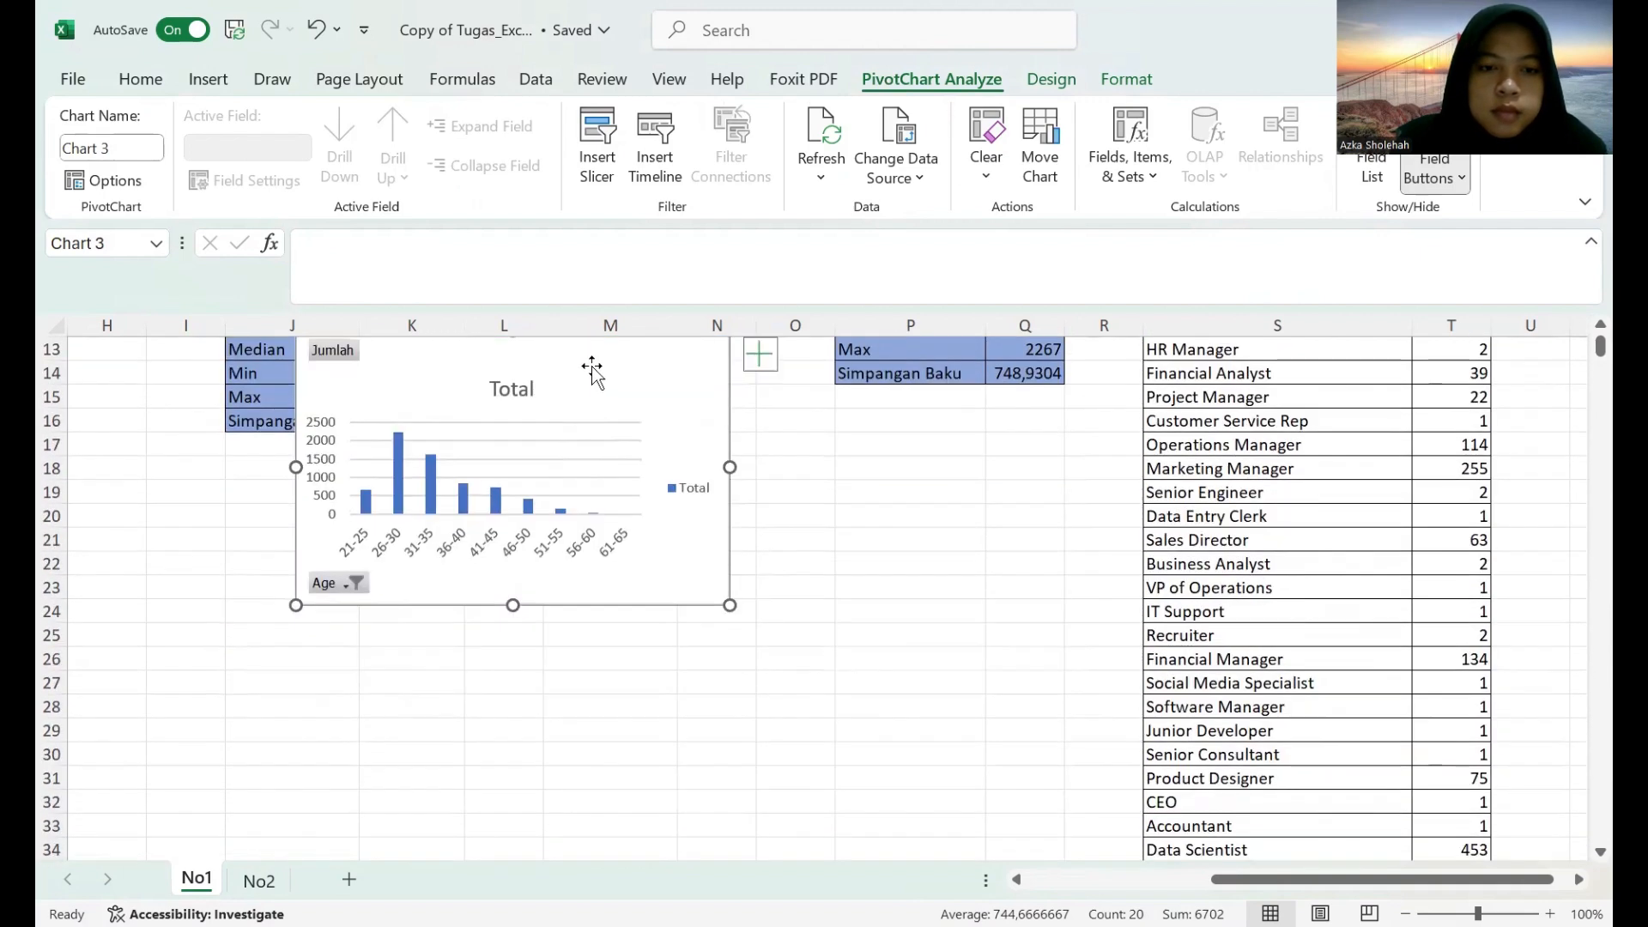
{"action": "left_click_drag", "start_coordinate": [580, 378], "coordinate": [439, 485]}
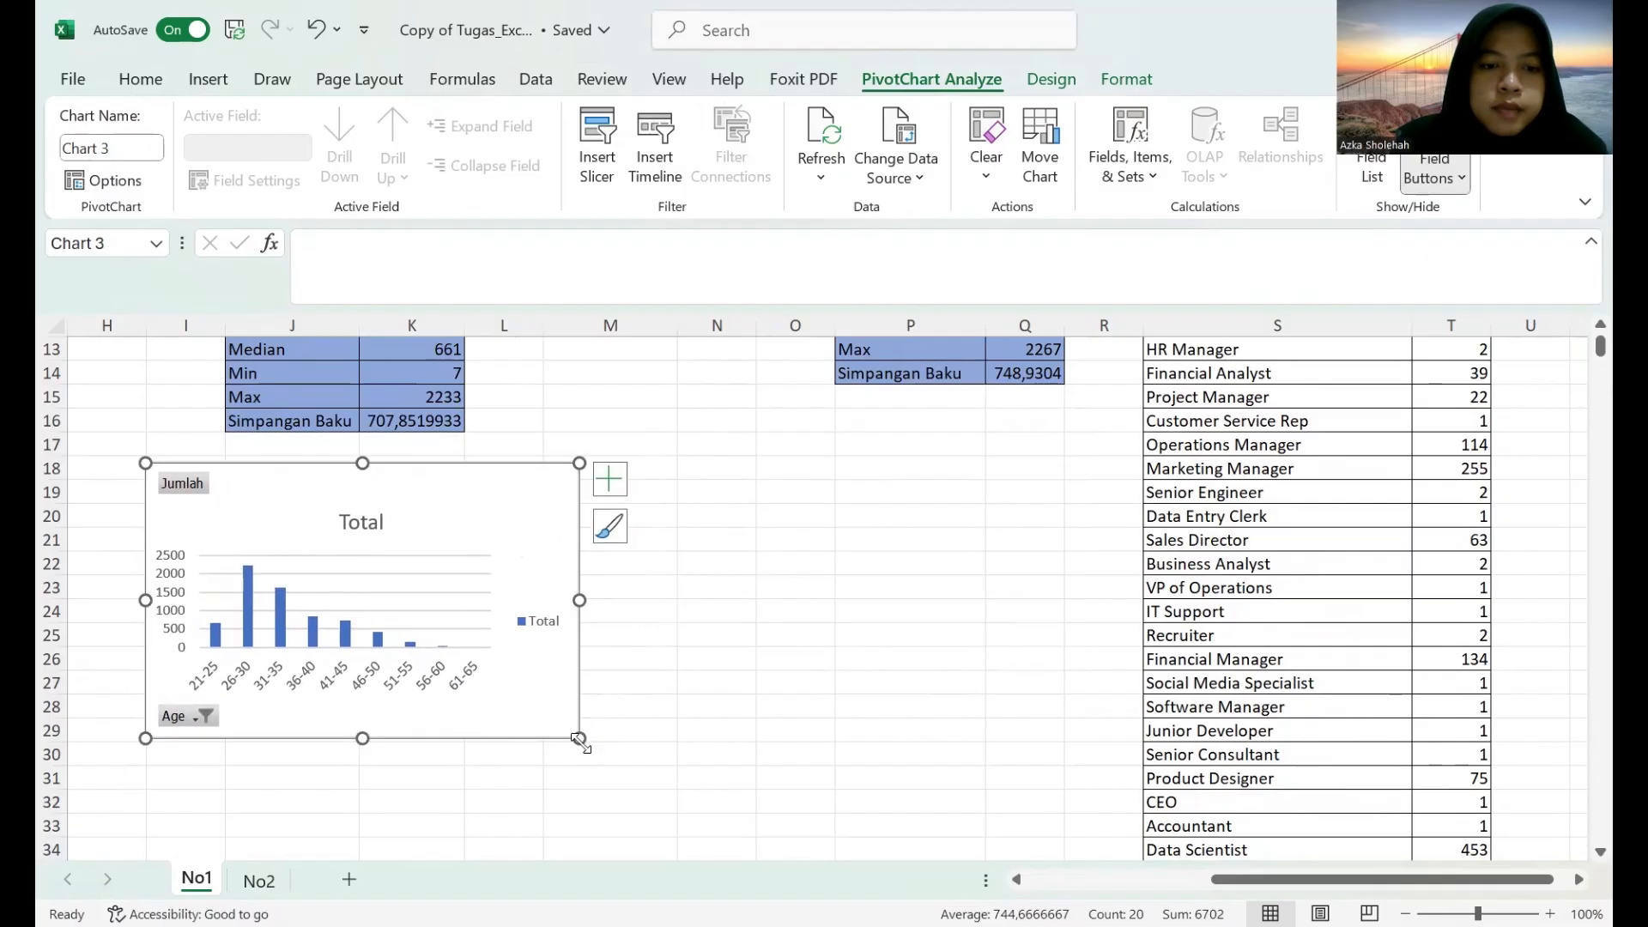
{"action": "mouse_move", "coordinate": [579, 739]}
{"action": "left_mouse_down"}
{"action": "mouse_move", "coordinate": [569, 770]}
{"action": "mouse_move", "coordinate": [598, 764]}
{"action": "left_mouse_up"}
Select the gender counts in M1:N4 and browse the pie and doughnut chart options for them.
{"action": "scroll", "coordinate": [890, 687], "scroll_direction": "up", "scroll_amount": 4}
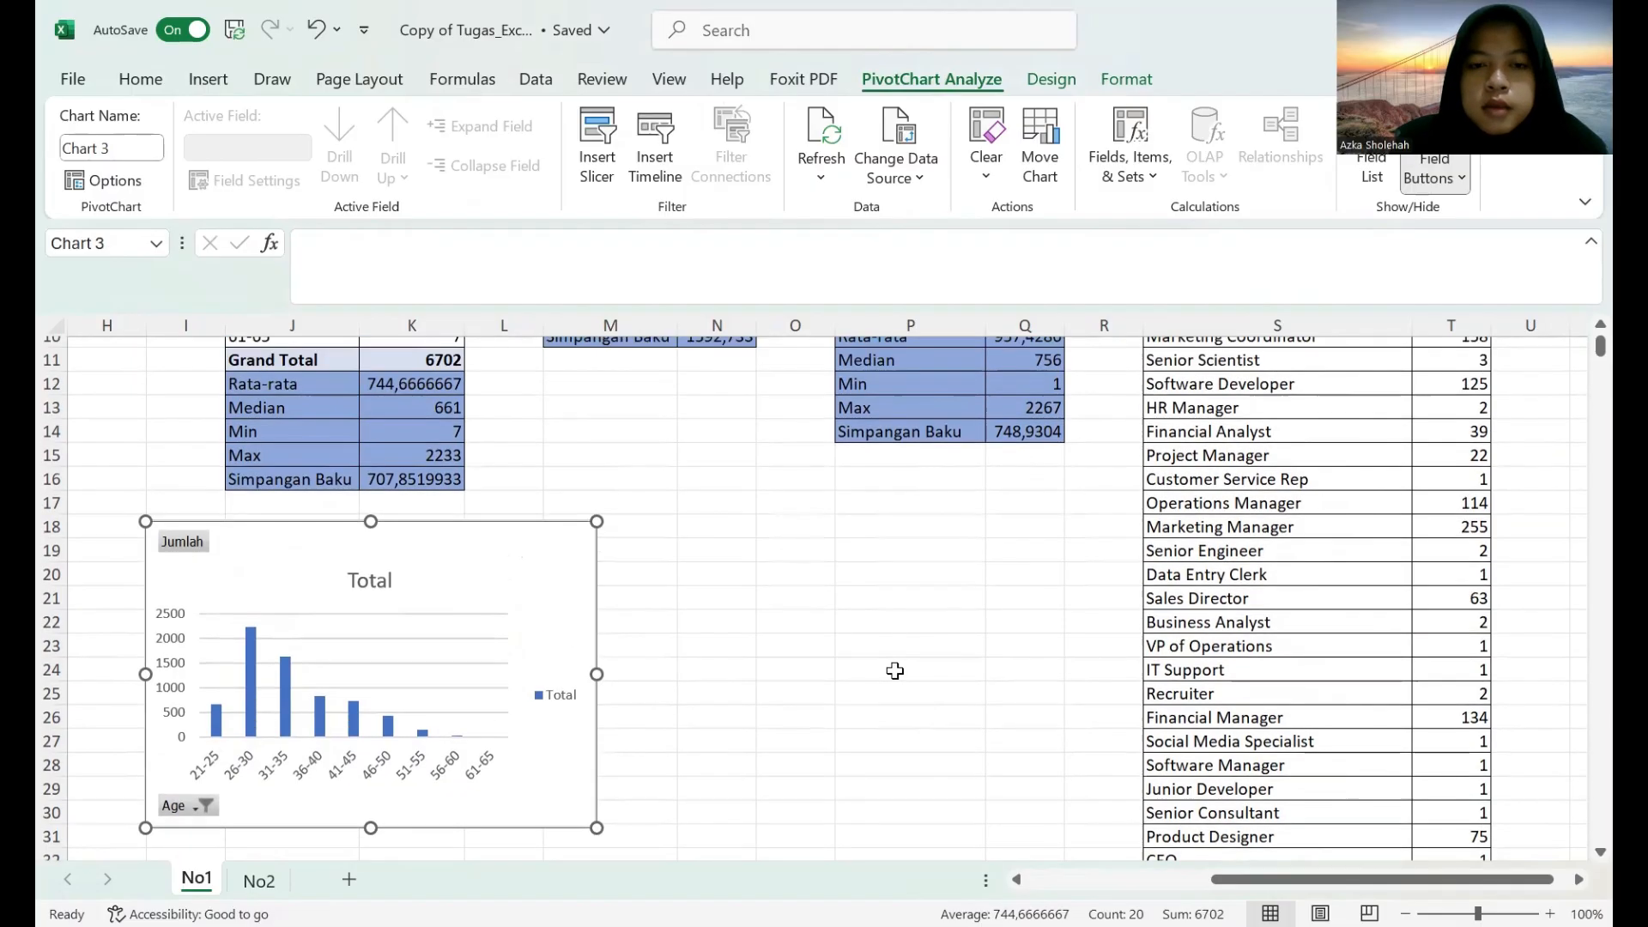
{"action": "scroll", "coordinate": [895, 670], "scroll_direction": "up", "scroll_amount": 1}
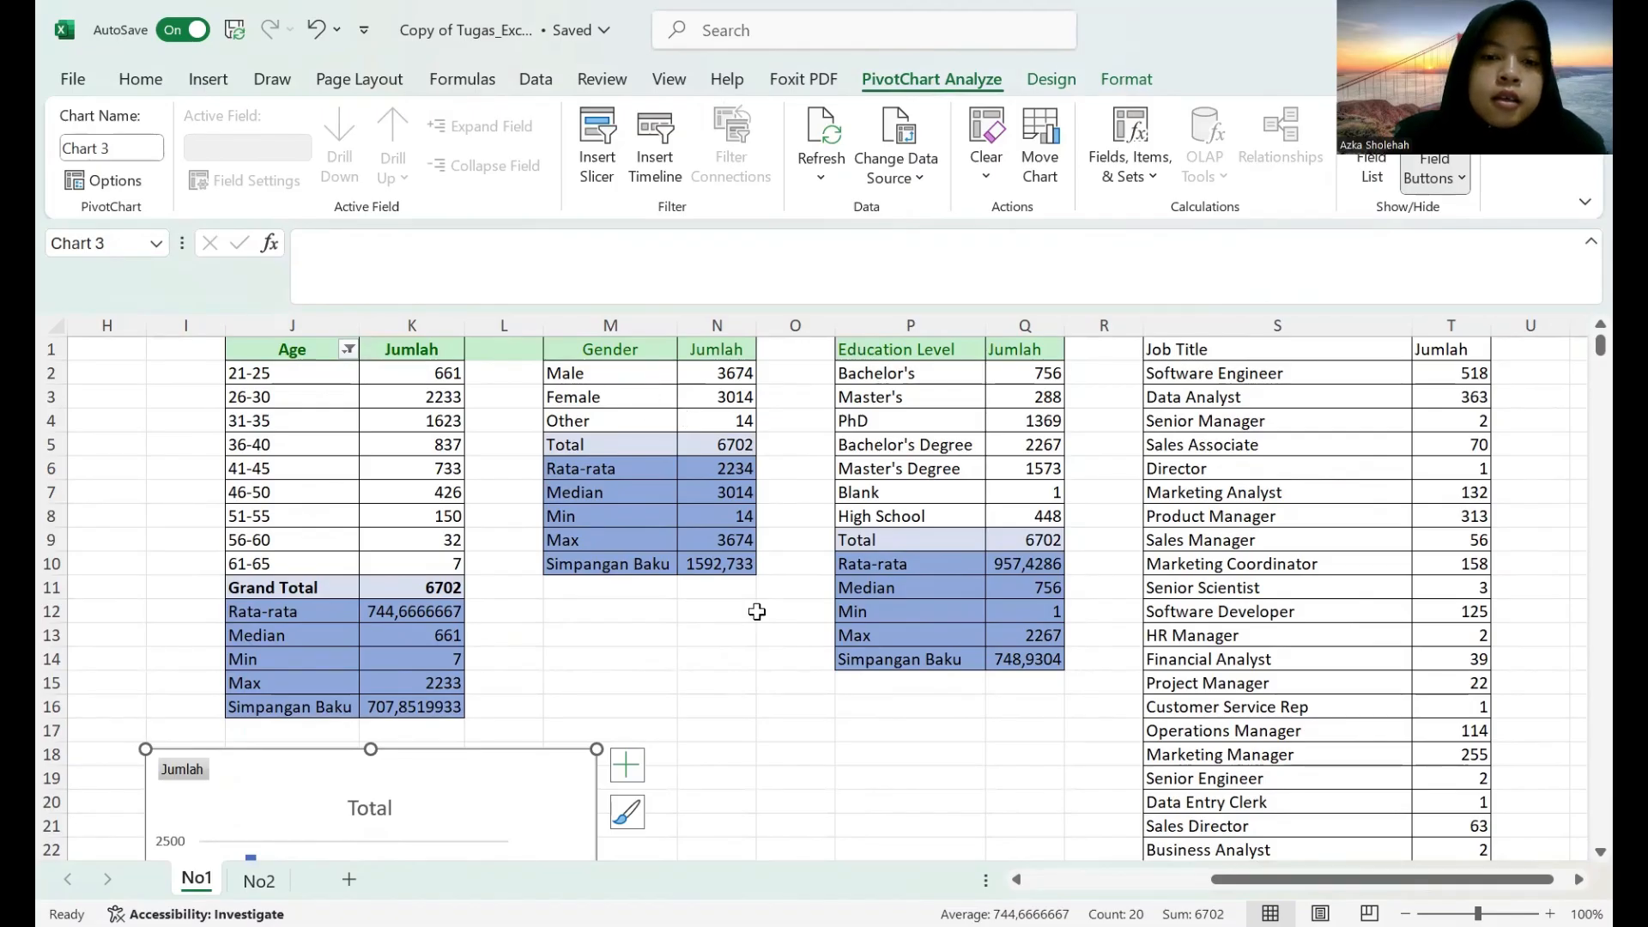
{"action": "left_click", "coordinate": [777, 633]}
{"action": "left_click_drag", "start_coordinate": [570, 345], "coordinate": [704, 425]}
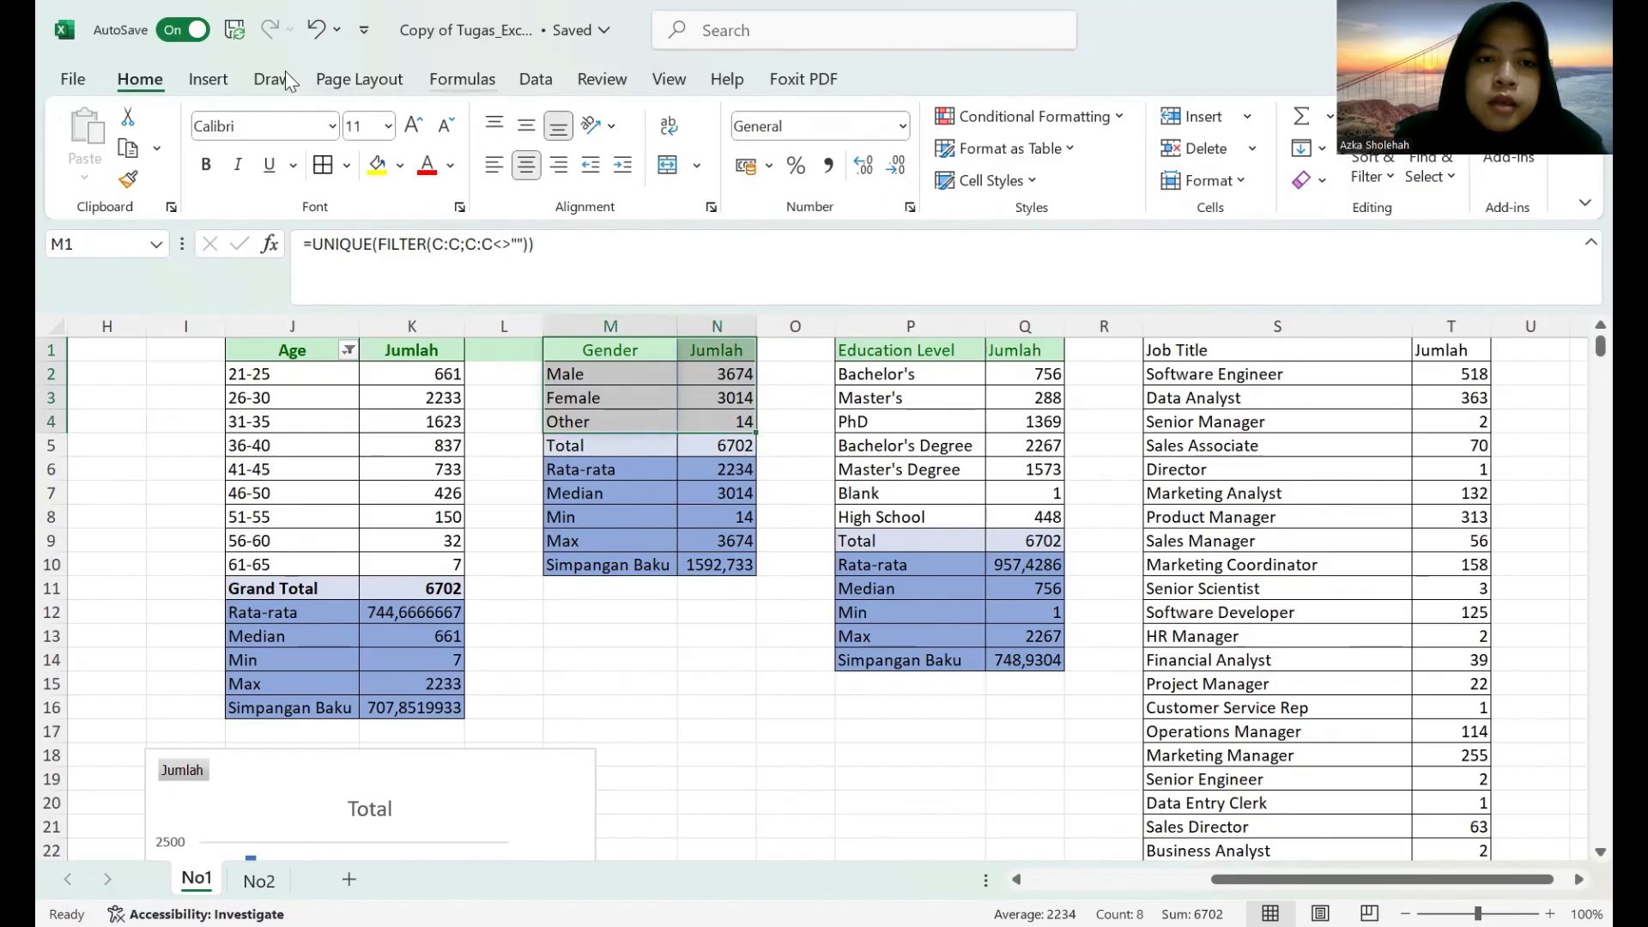
{"action": "left_click", "coordinate": [208, 79]}
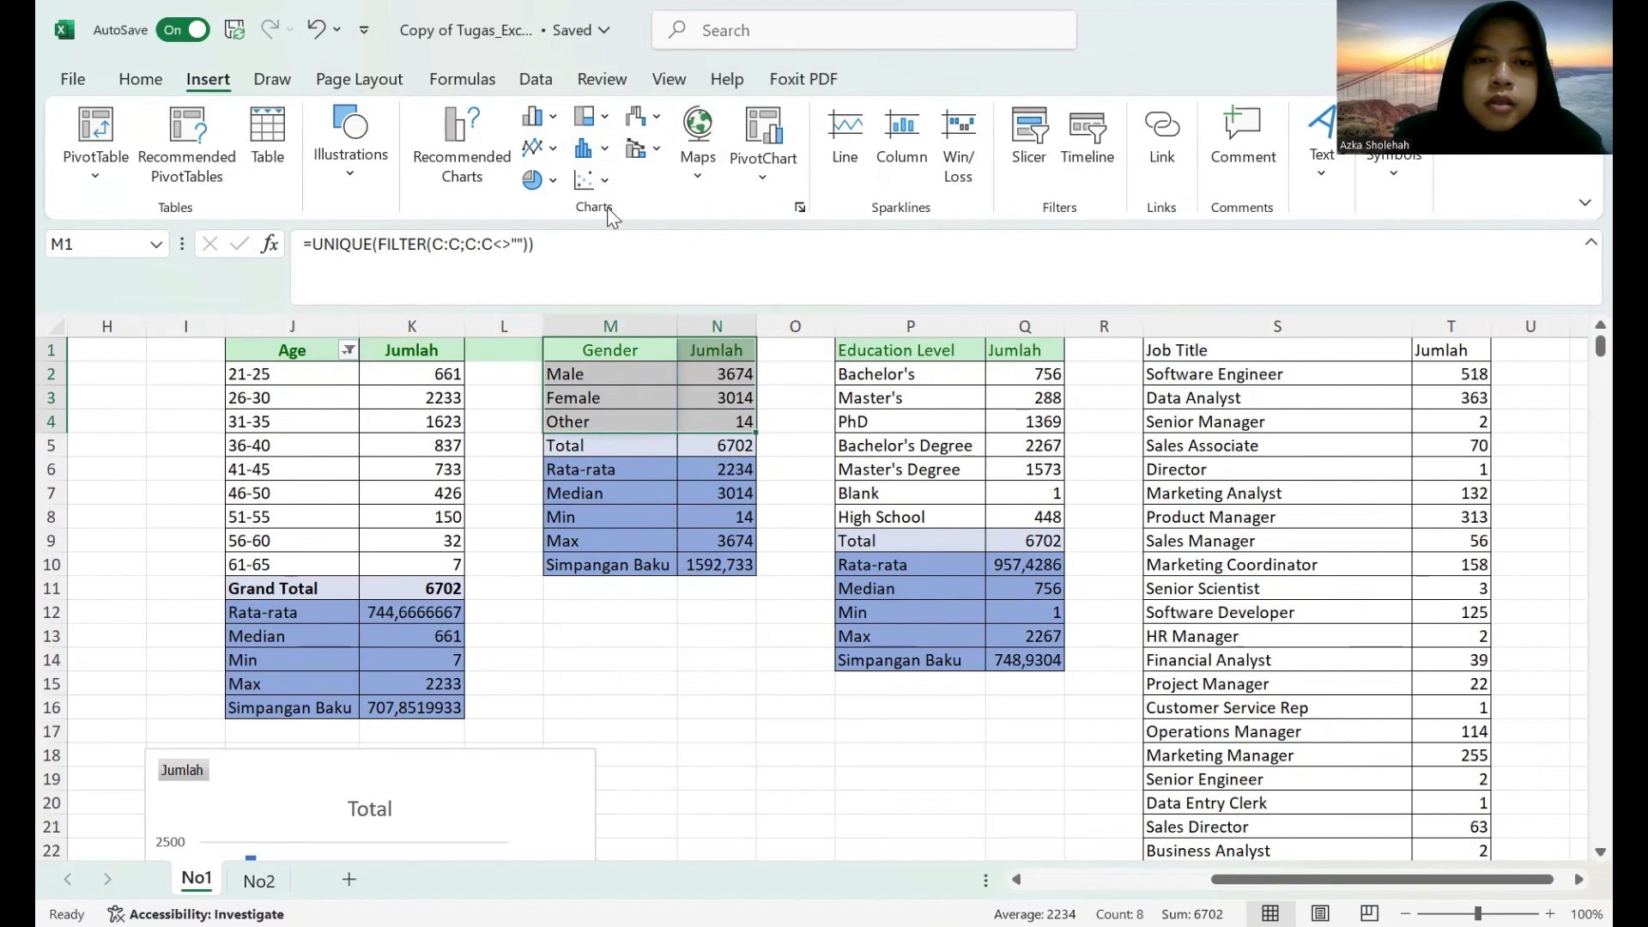
{"action": "left_click", "coordinate": [532, 182]}
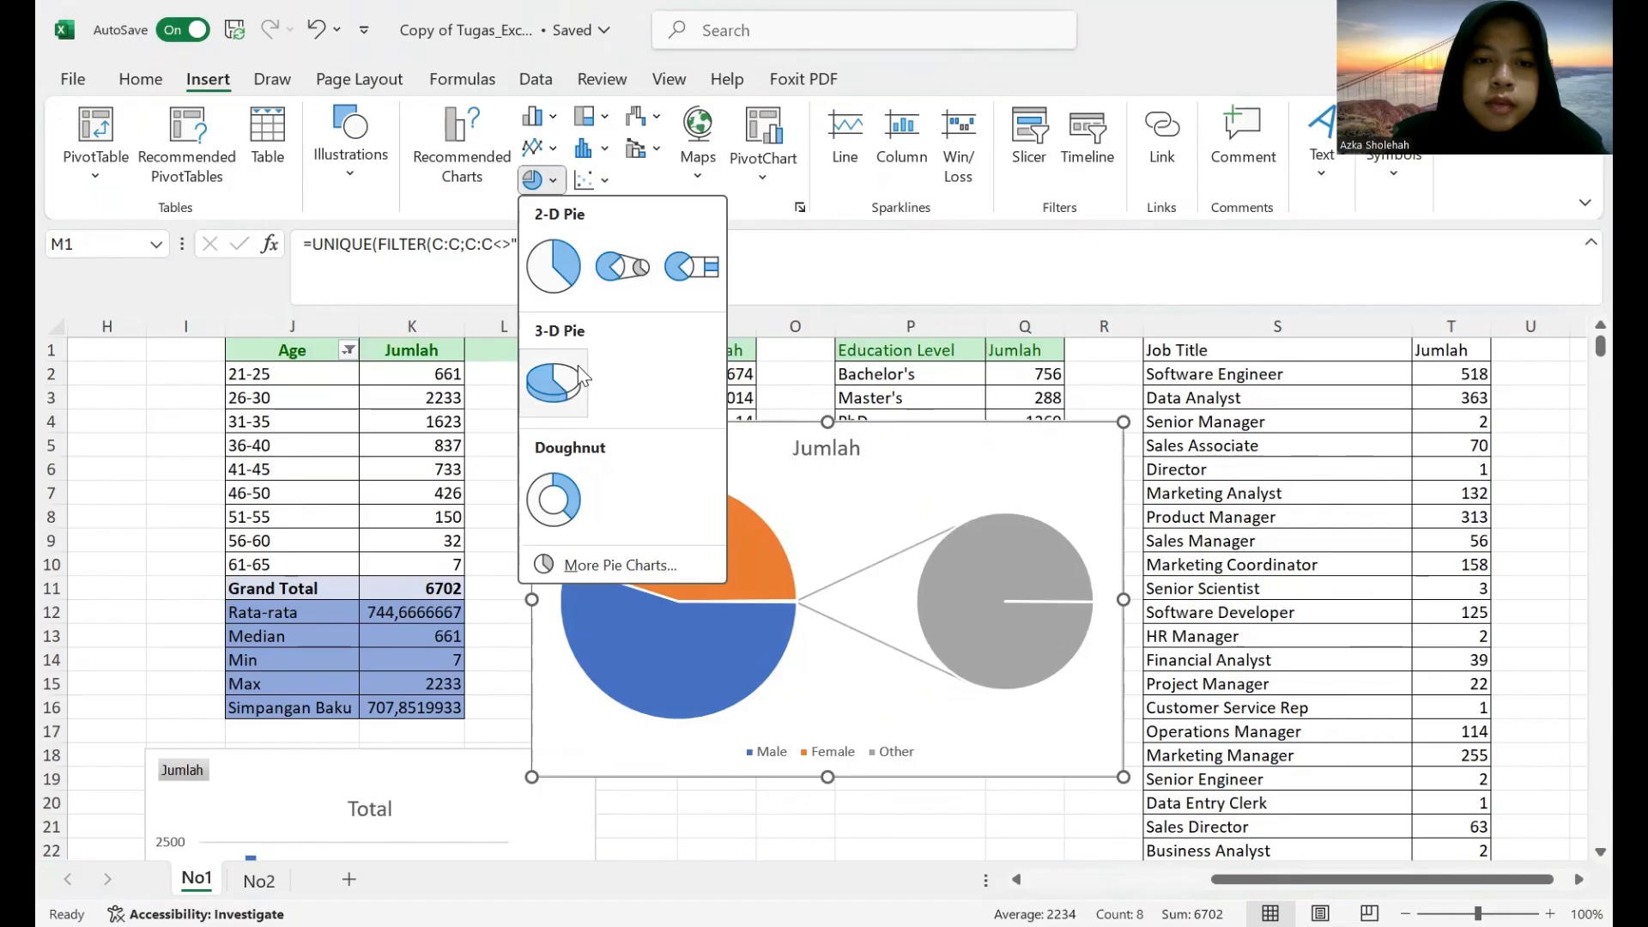
{"action": "left_click", "coordinate": [565, 182]}
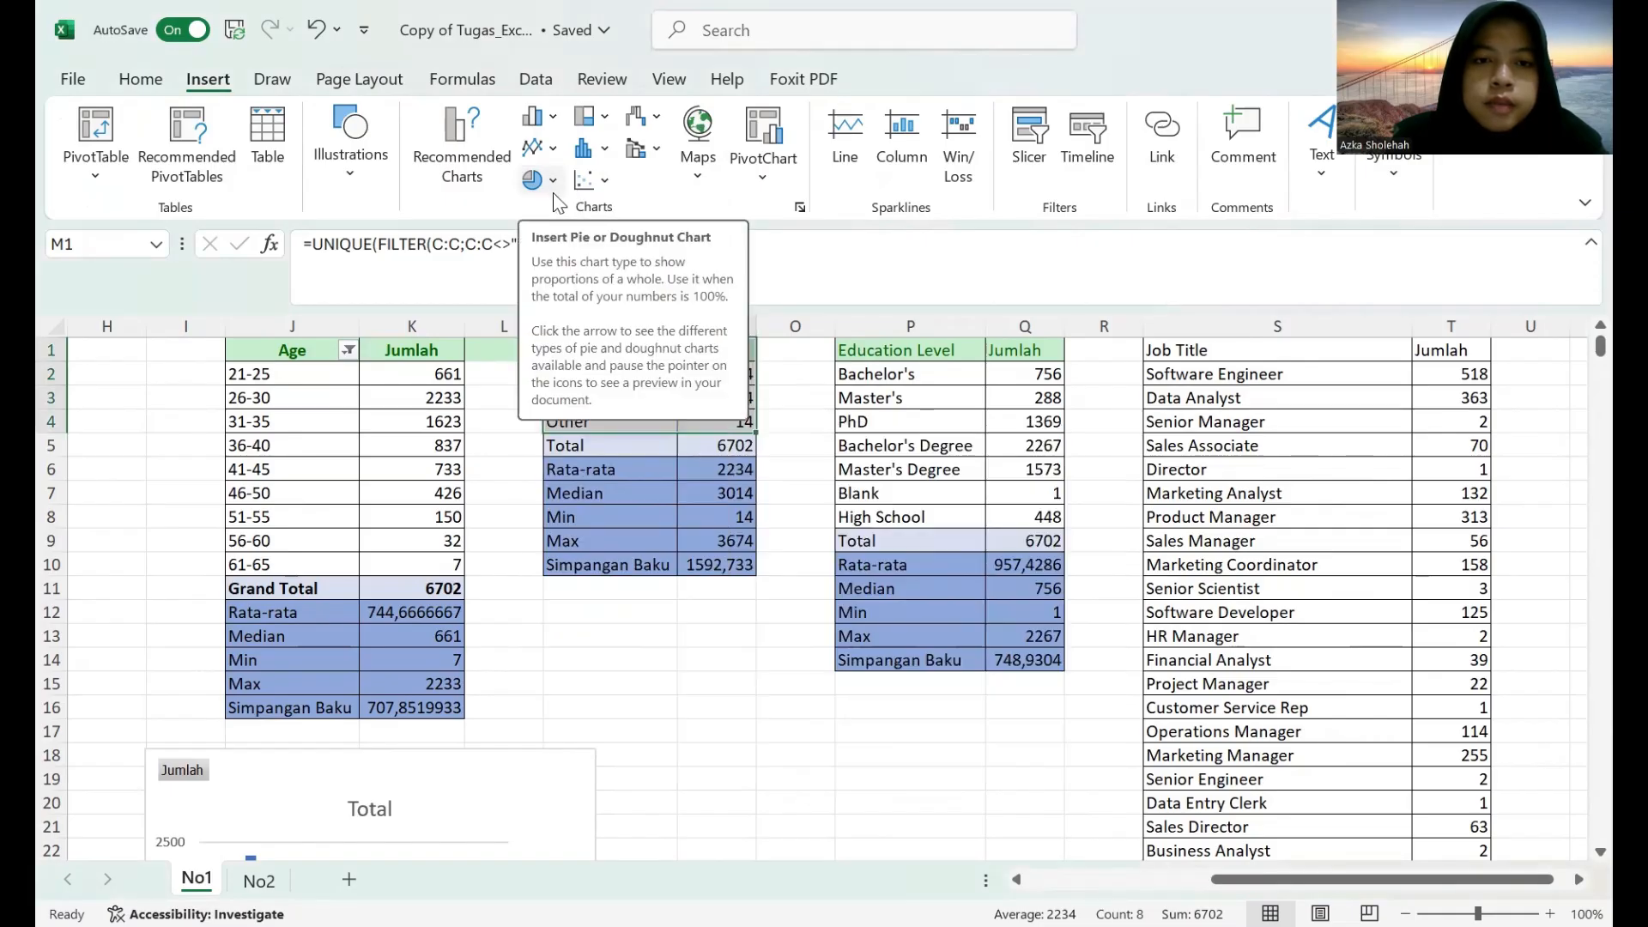
{"action": "left_click", "coordinate": [552, 180]}
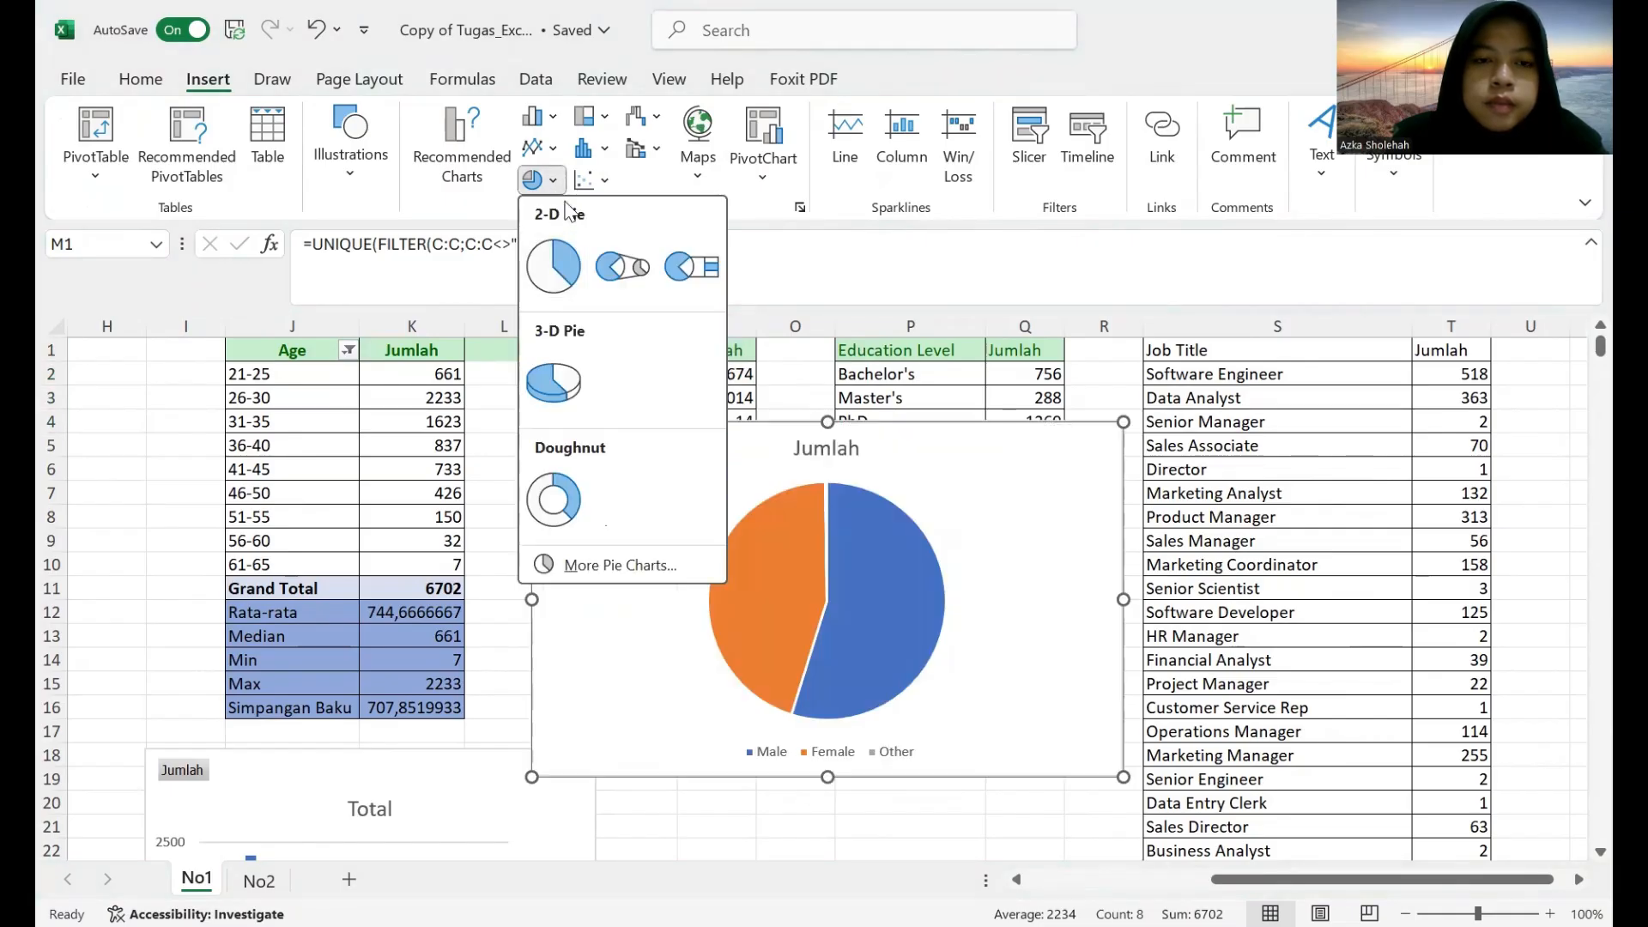
{"action": "left_click", "coordinate": [629, 177]}
Compare the available chart types for the gender counts in M1:N4, insert a Waterfall chart and shrink it slightly.
{"action": "left_click", "coordinate": [543, 178]}
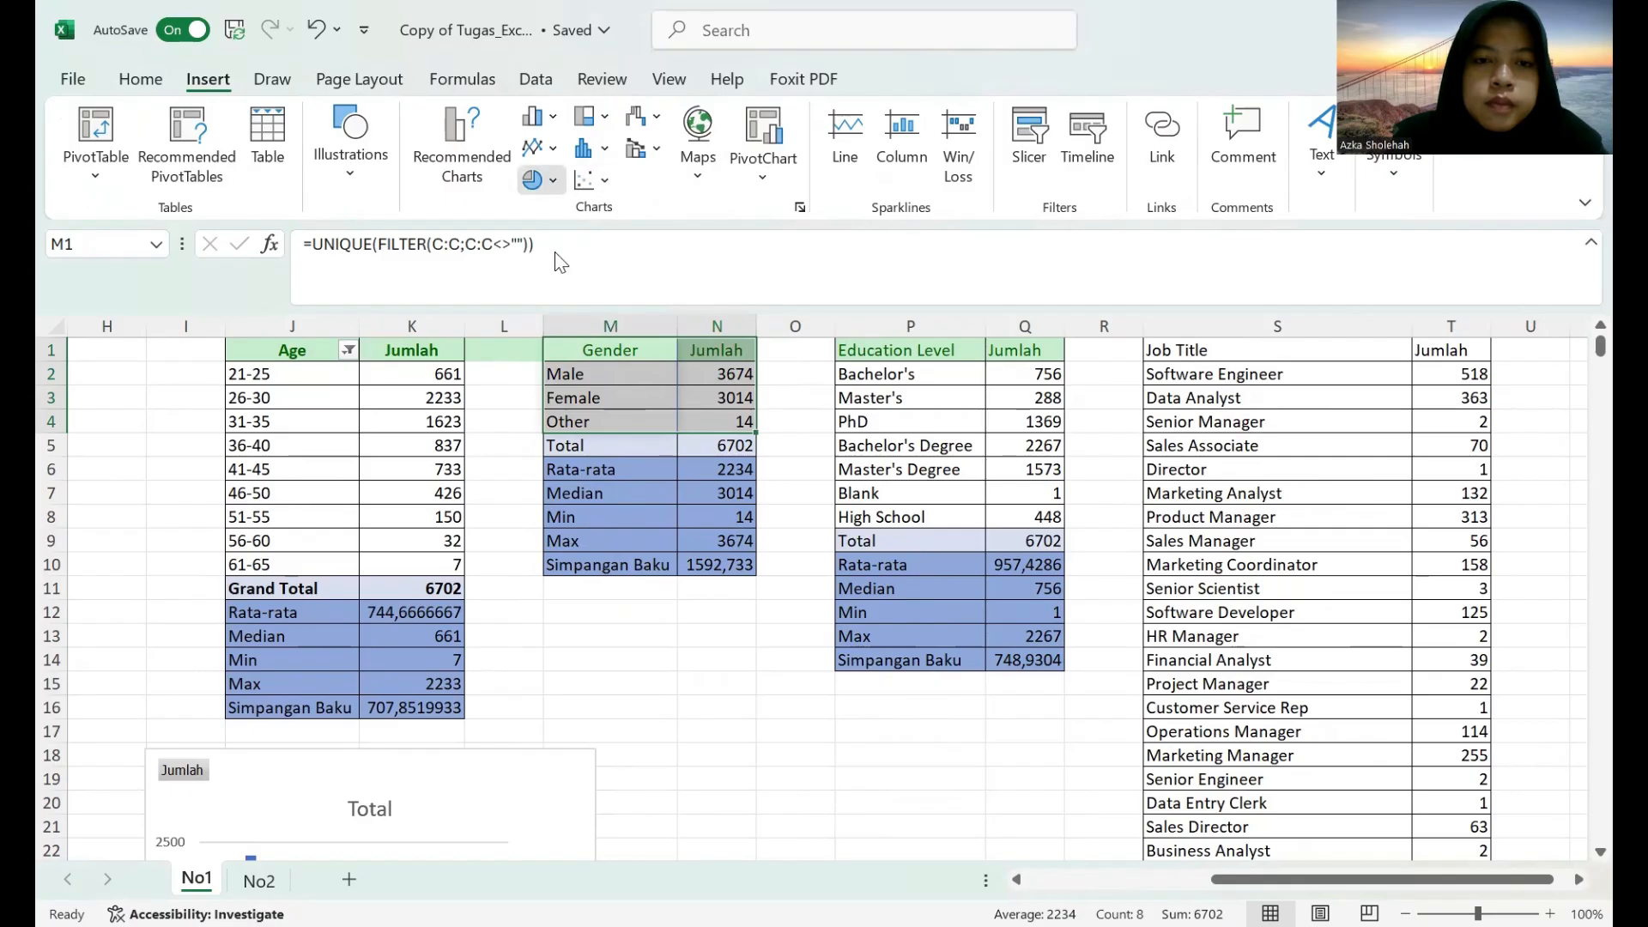
{"action": "left_click", "coordinate": [584, 567]}
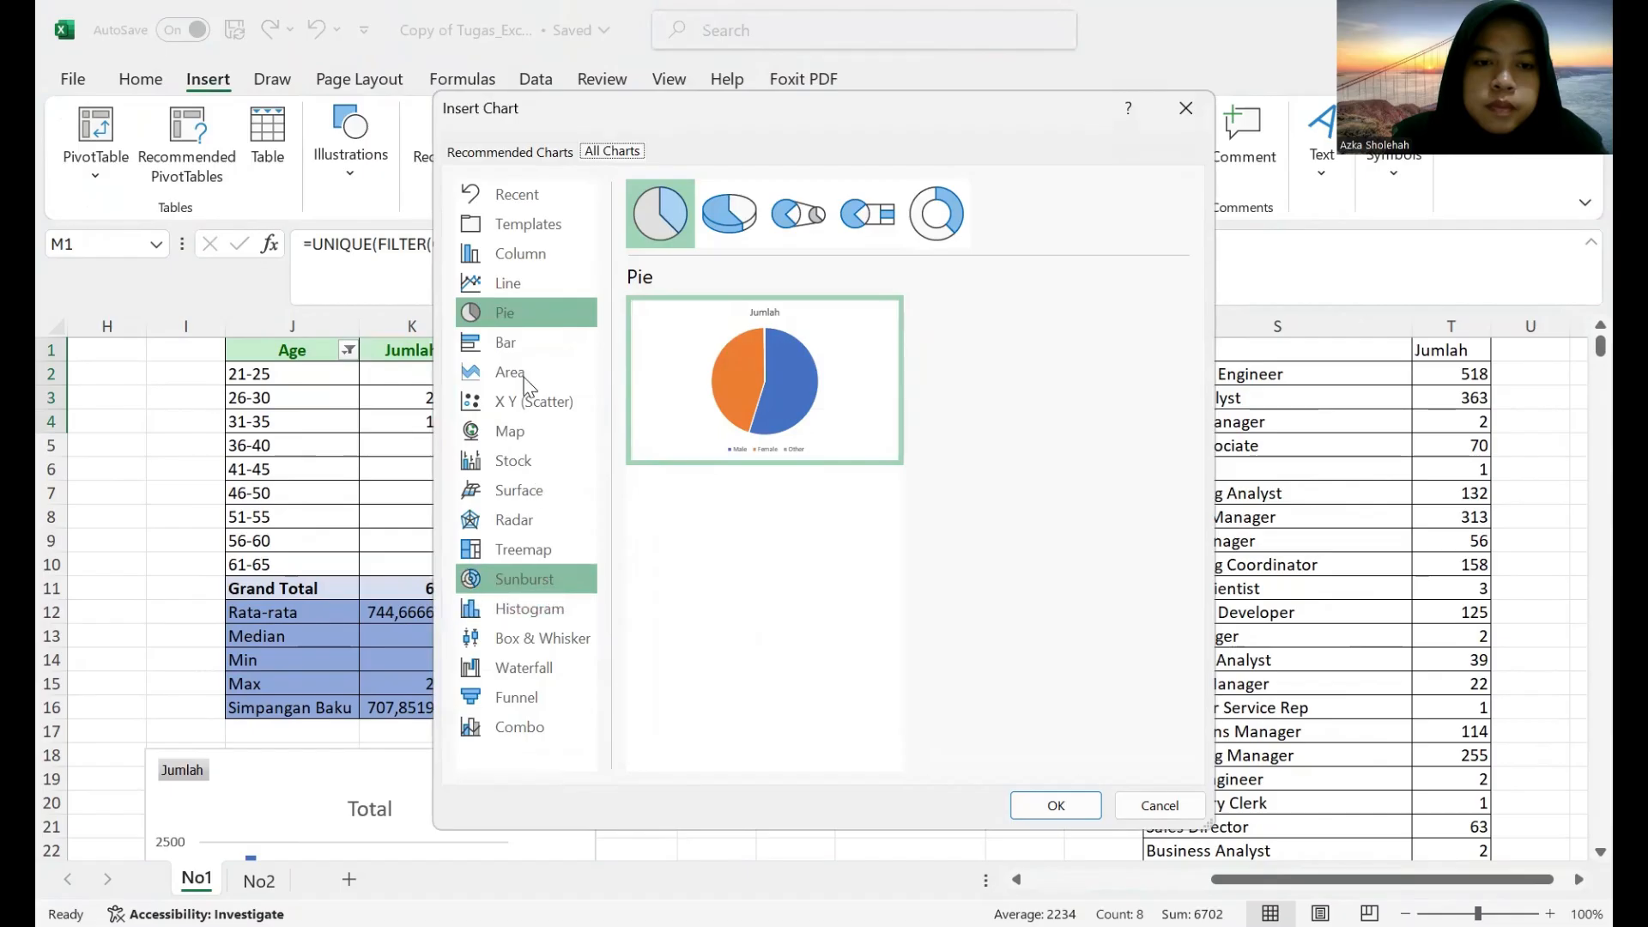
{"action": "mouse_move", "coordinate": [735, 344]}
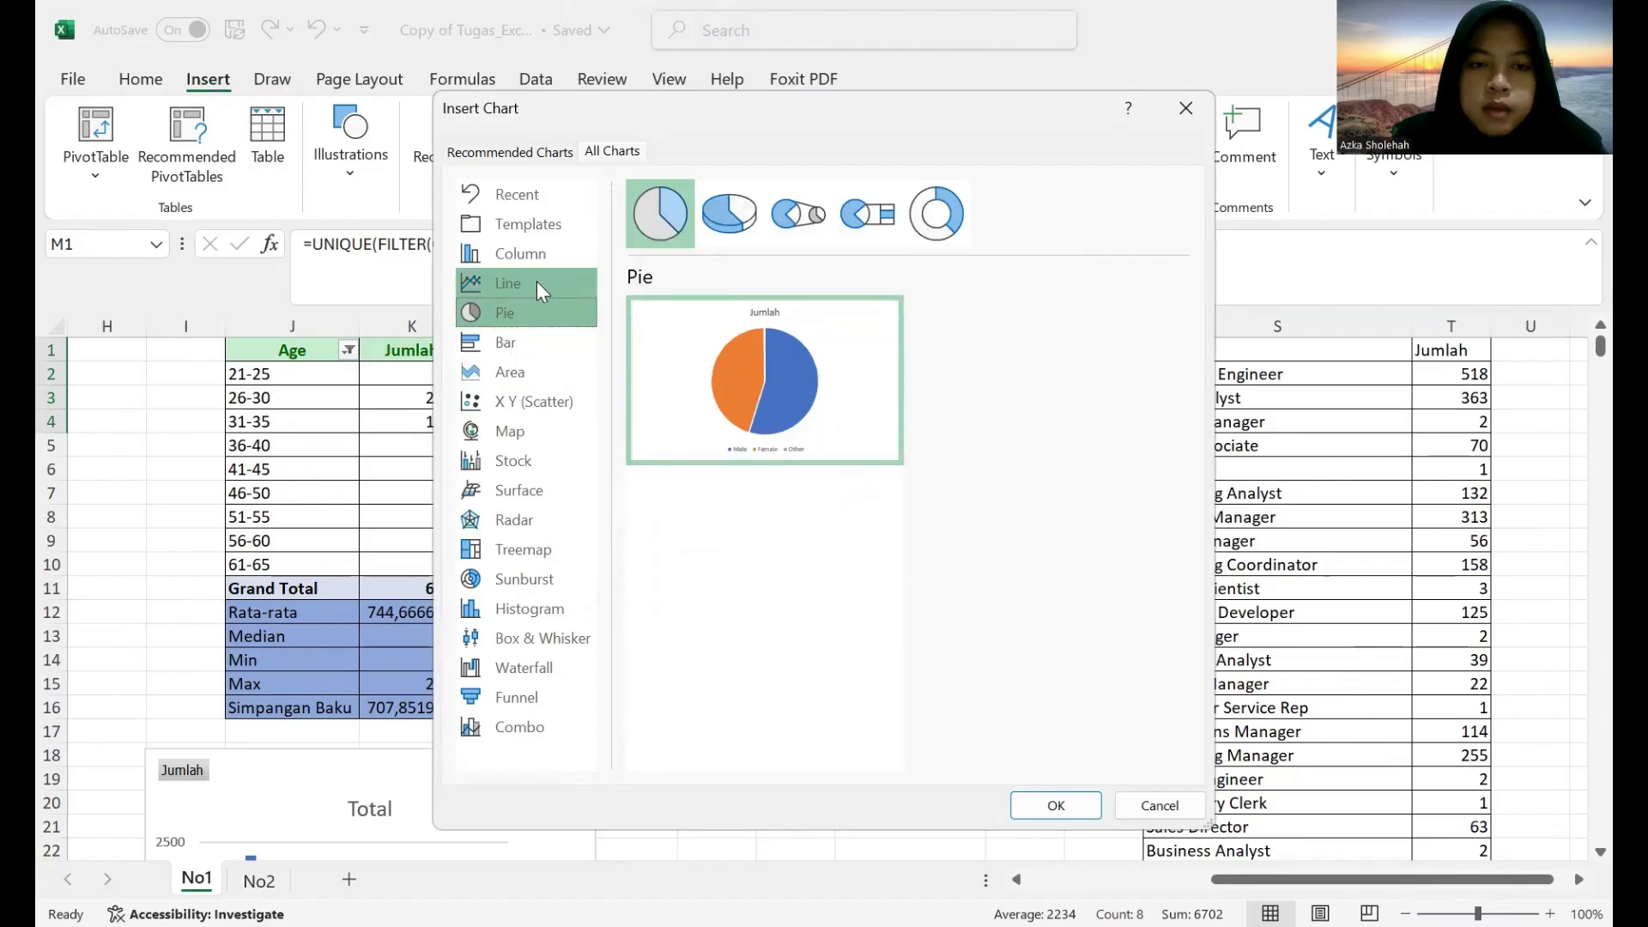
{"action": "left_click", "coordinate": [537, 281]}
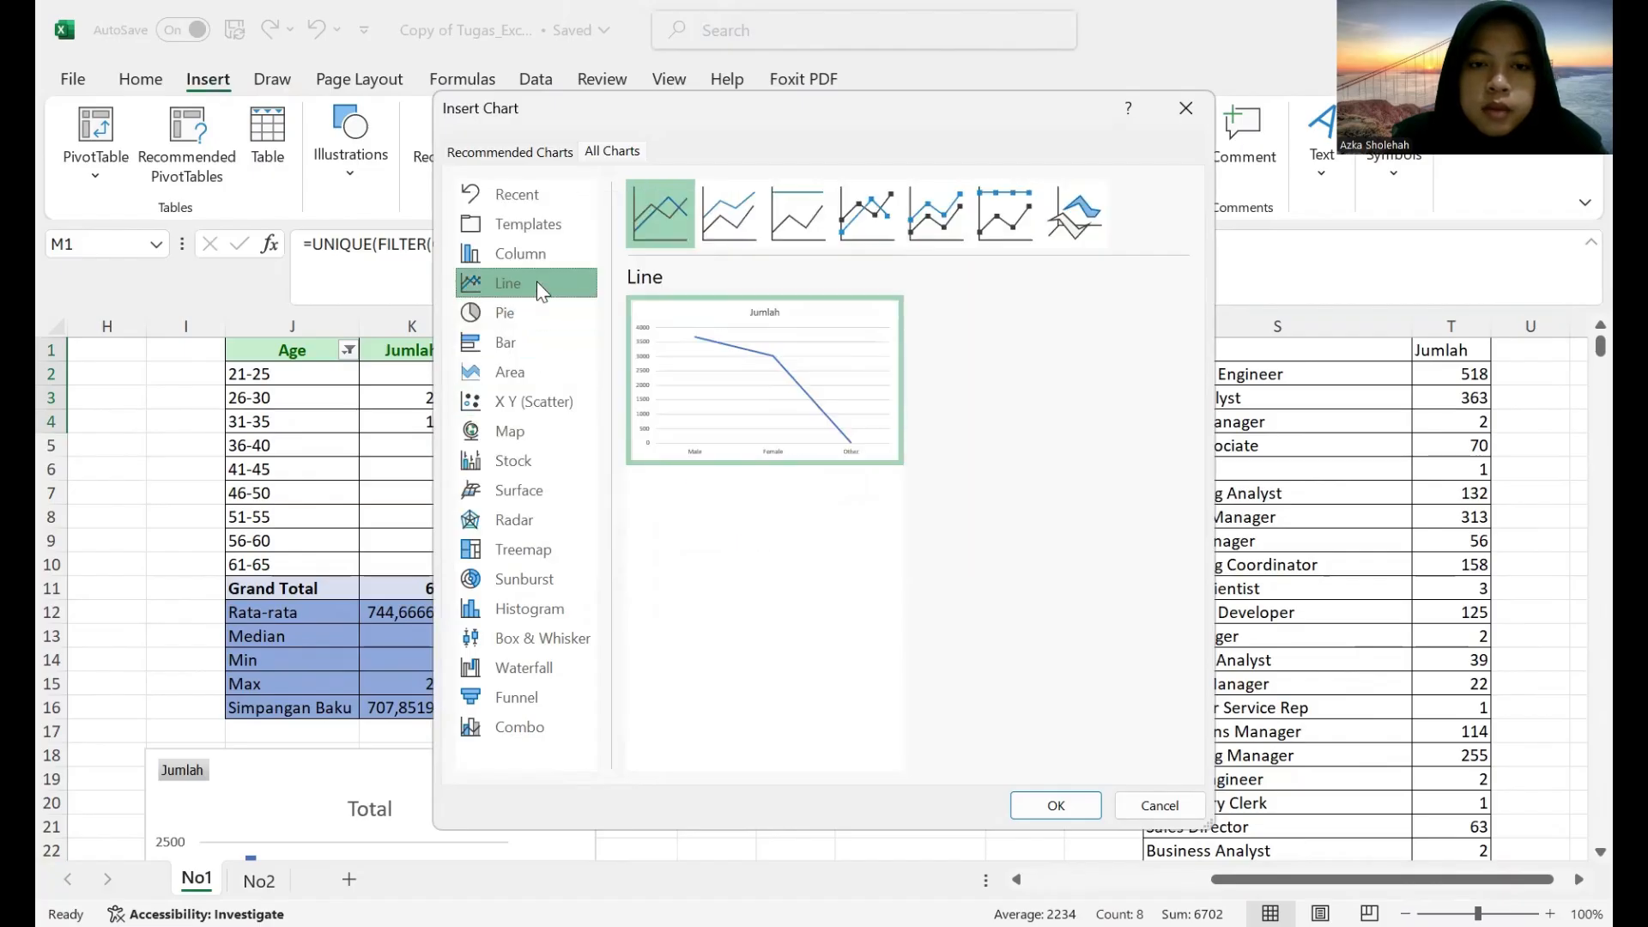
{"action": "left_click", "coordinate": [542, 611]}
{"action": "left_click", "coordinate": [528, 668]}
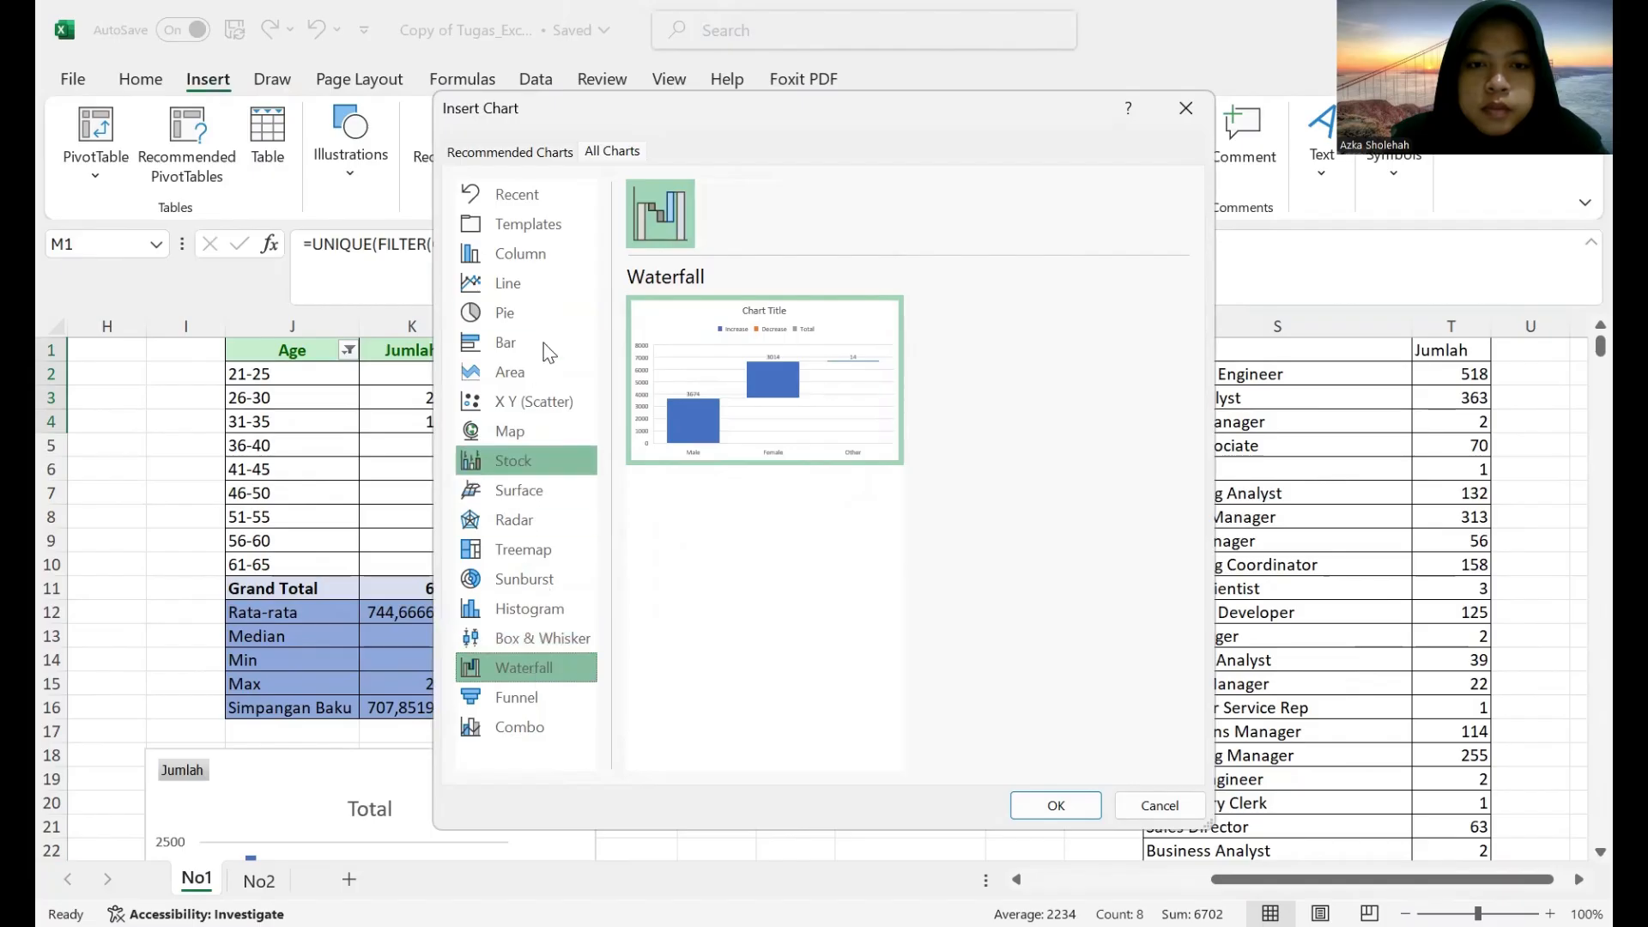
{"action": "left_click", "coordinate": [541, 226]}
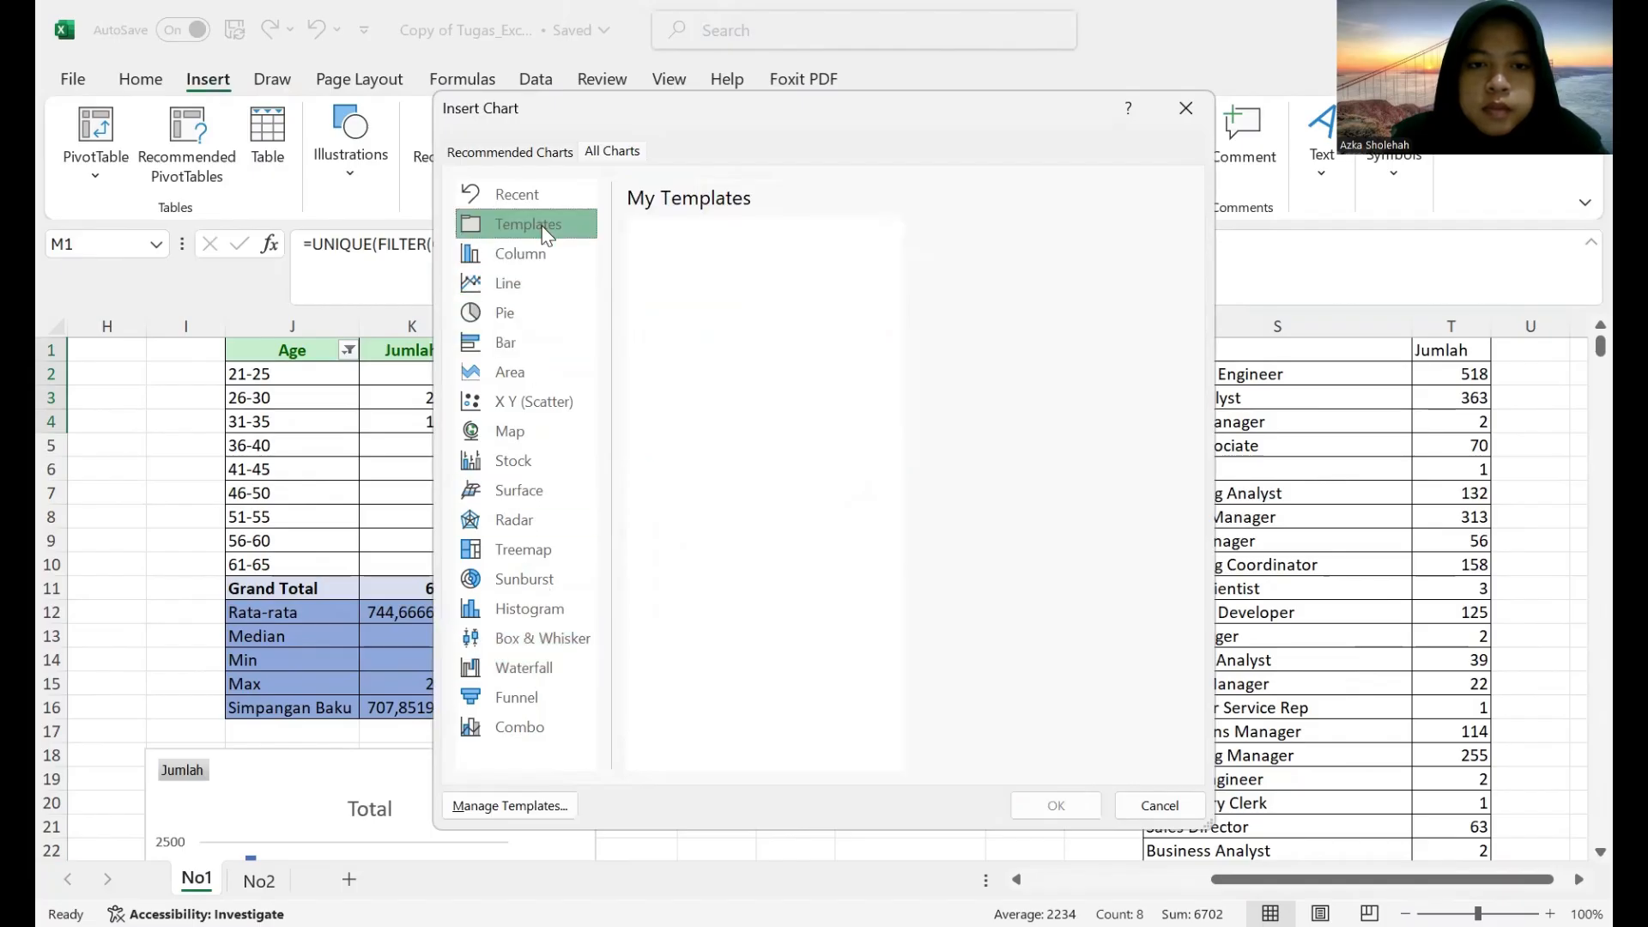
{"action": "left_click", "coordinate": [559, 676]}
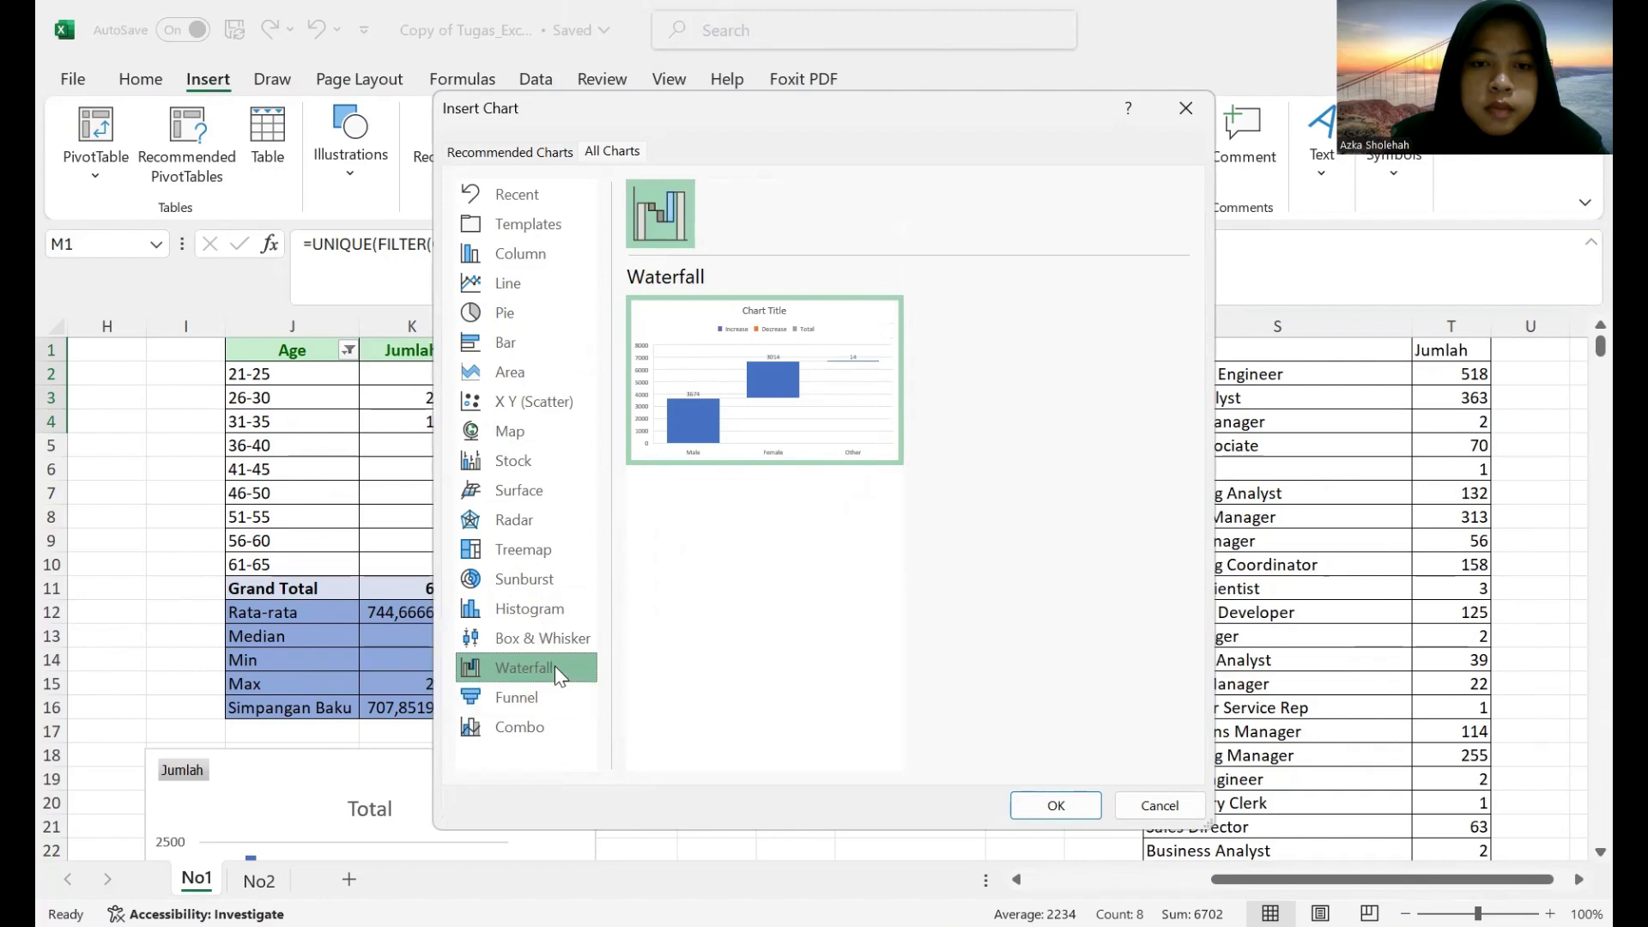
{"action": "left_click", "coordinate": [531, 730]}
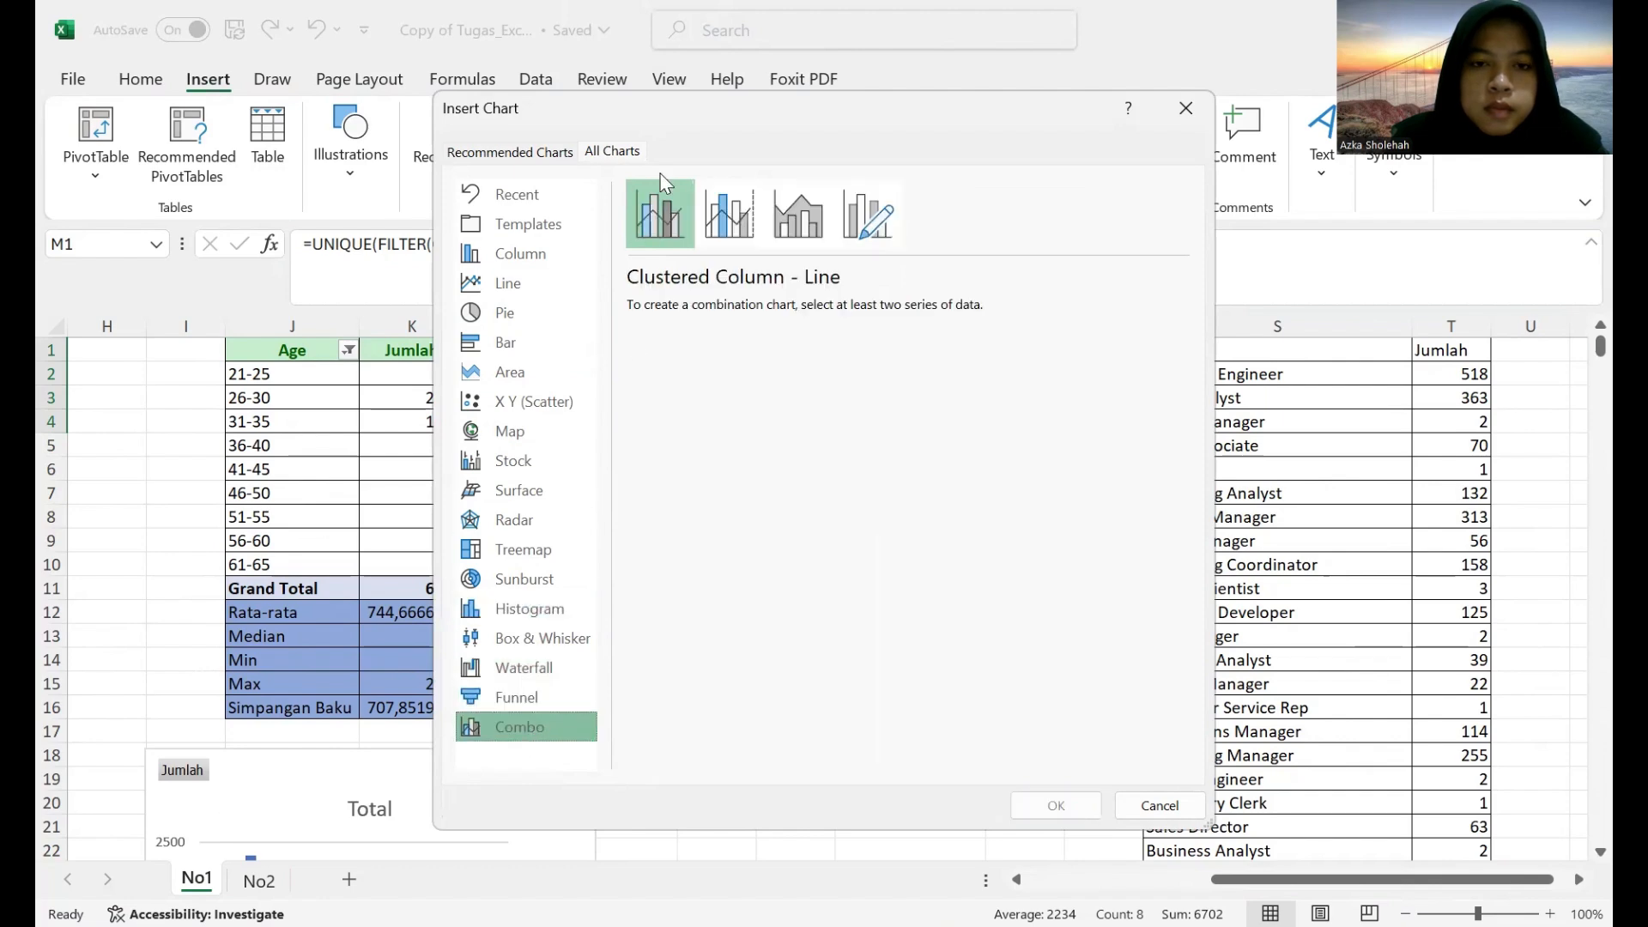
{"action": "left_click", "coordinate": [538, 399]}
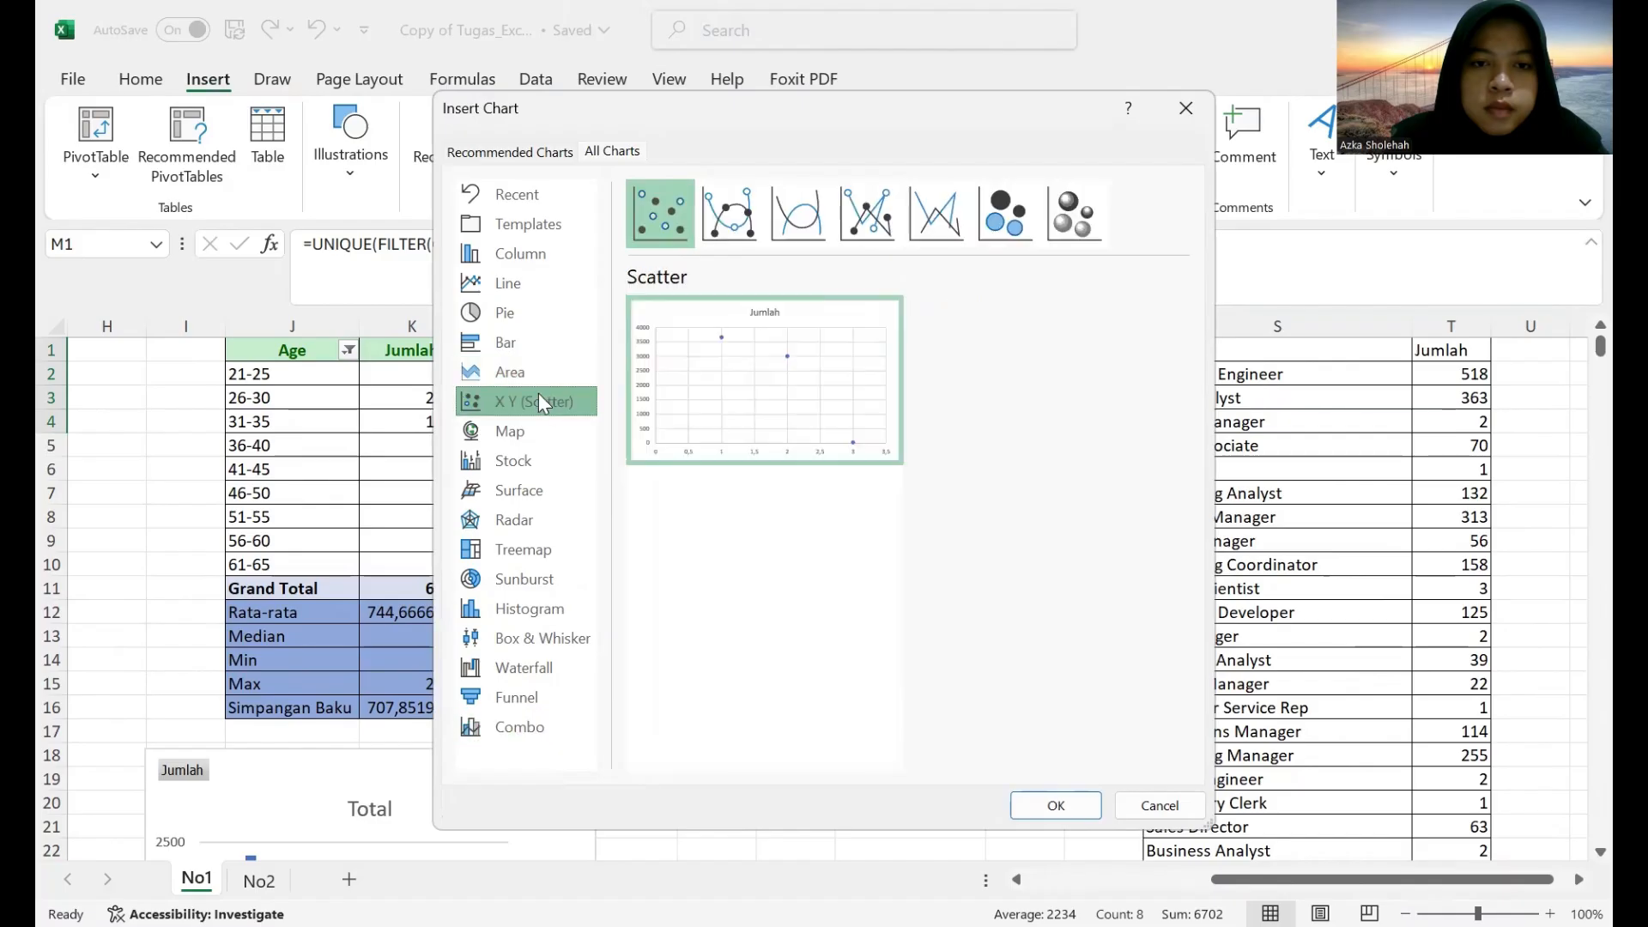
{"action": "left_click", "coordinate": [537, 666]}
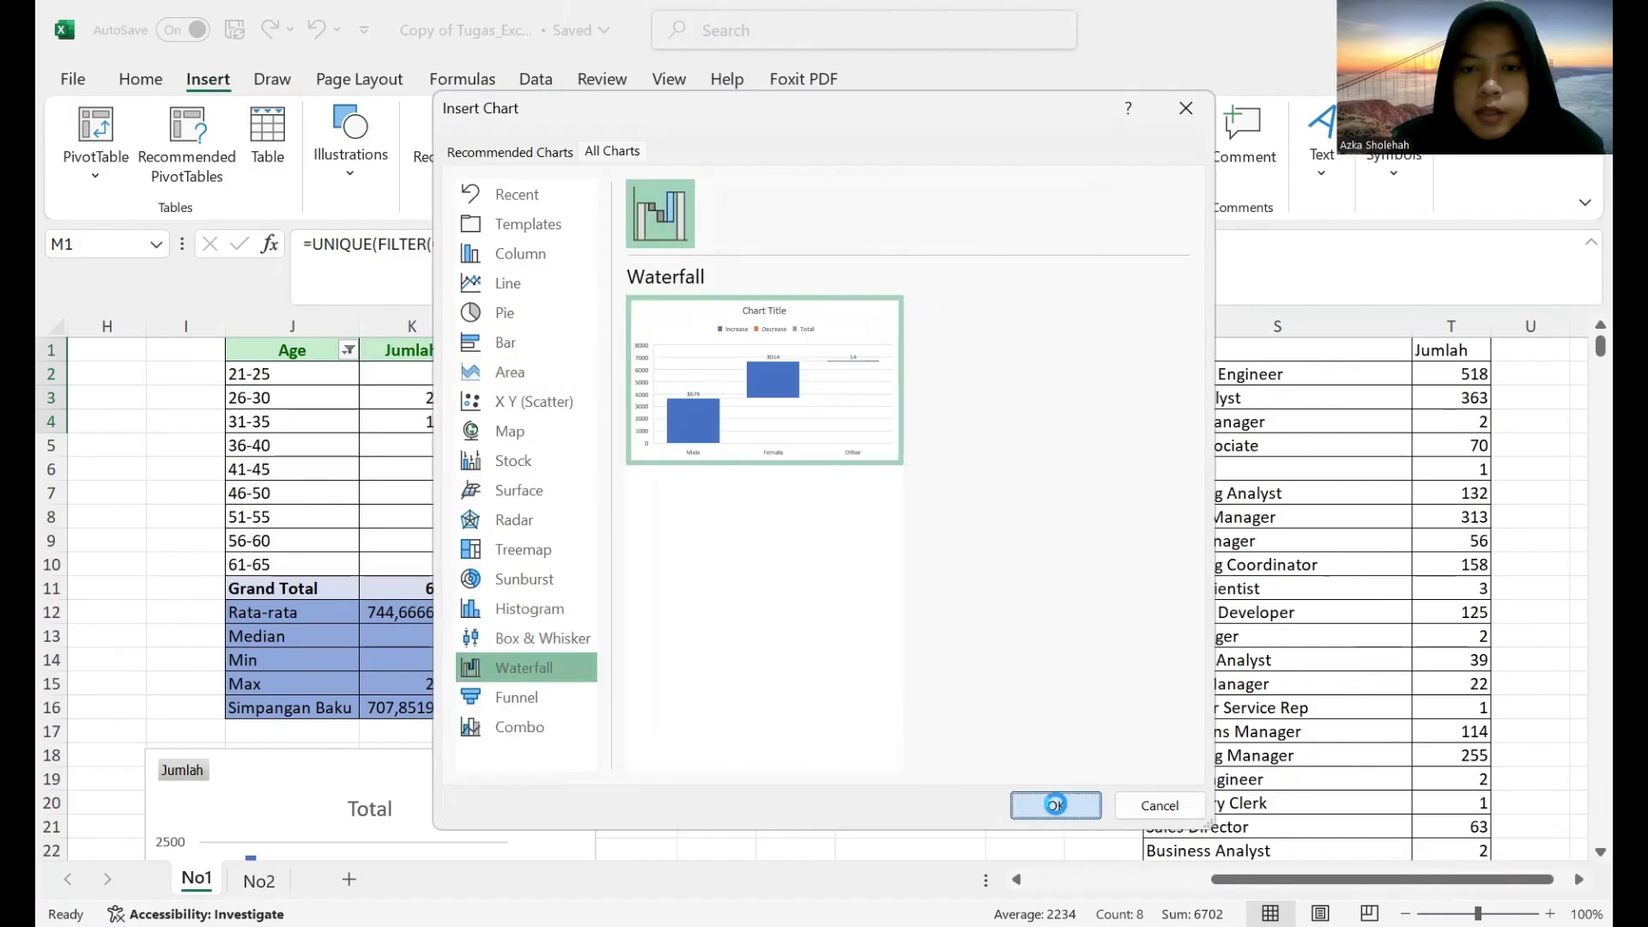
{"action": "left_click", "coordinate": [1054, 805]}
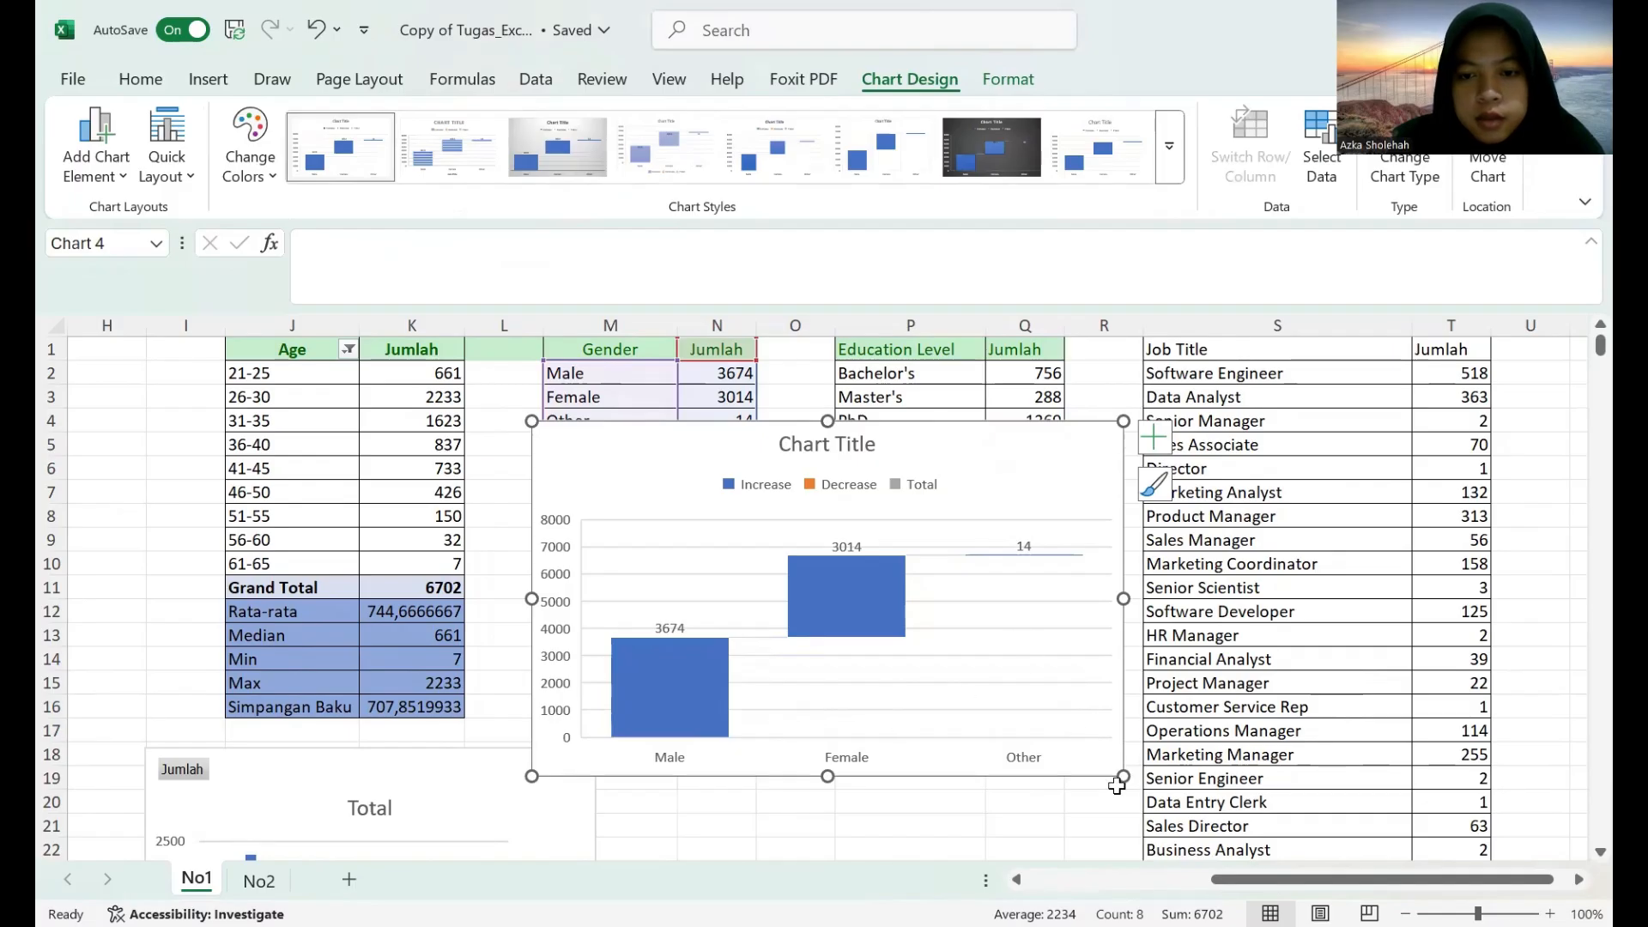
{"action": "left_click_drag", "start_coordinate": [1123, 776], "coordinate": [1058, 732]}
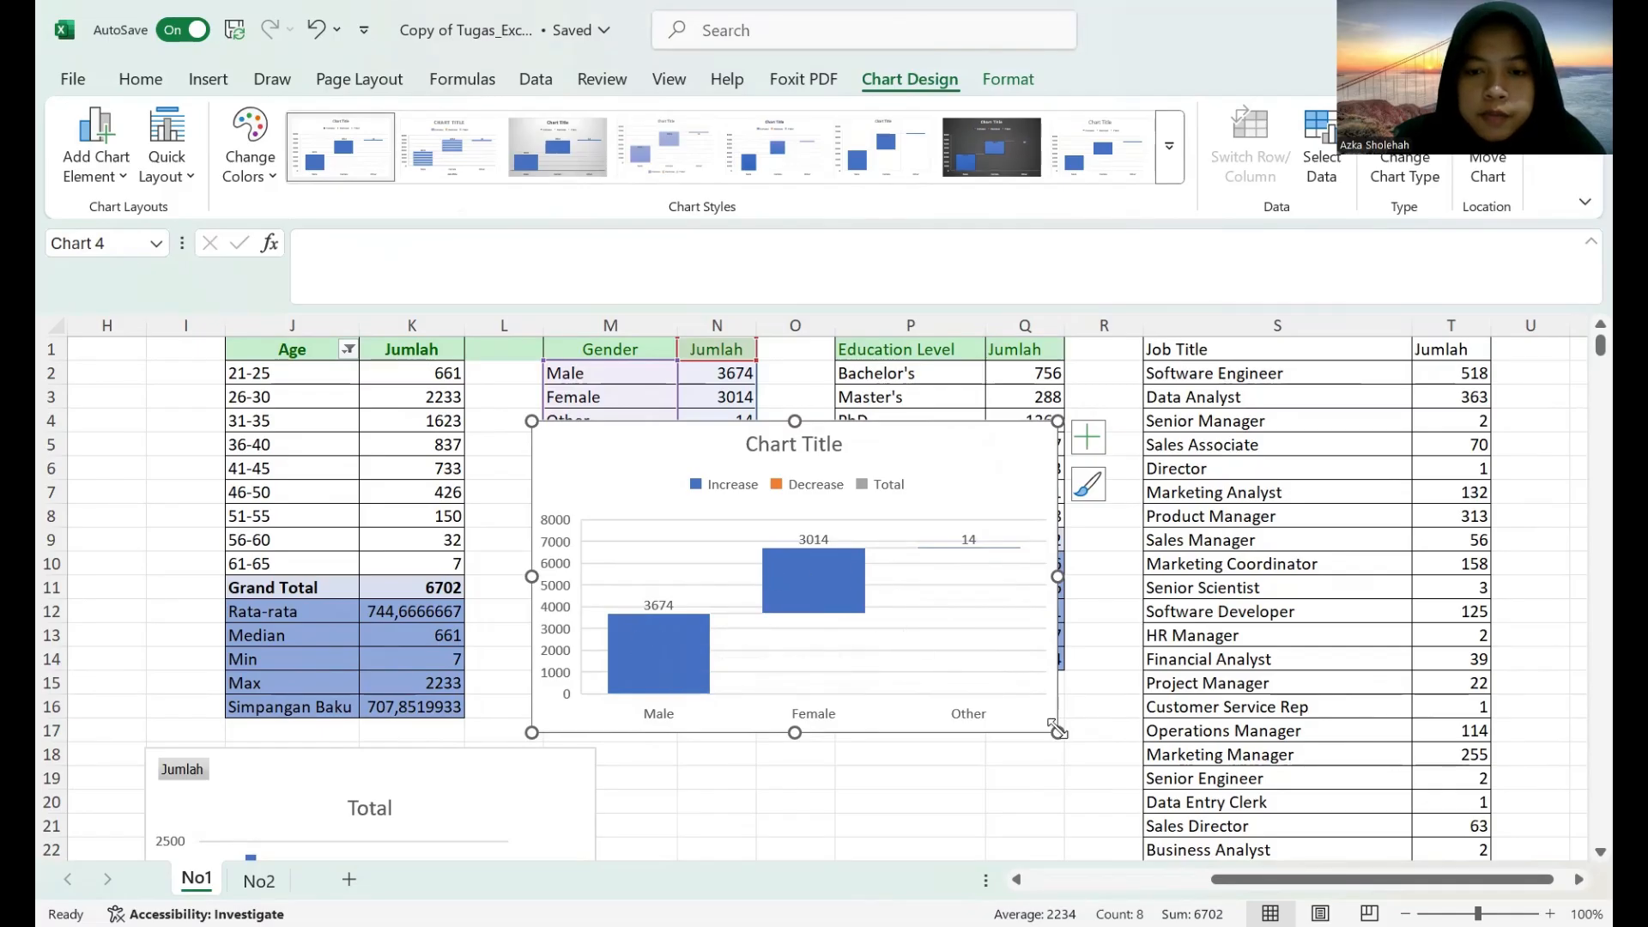
Try removing the title of the waterfall chart and undo the deletion.
{"action": "left_click", "coordinate": [845, 453]}
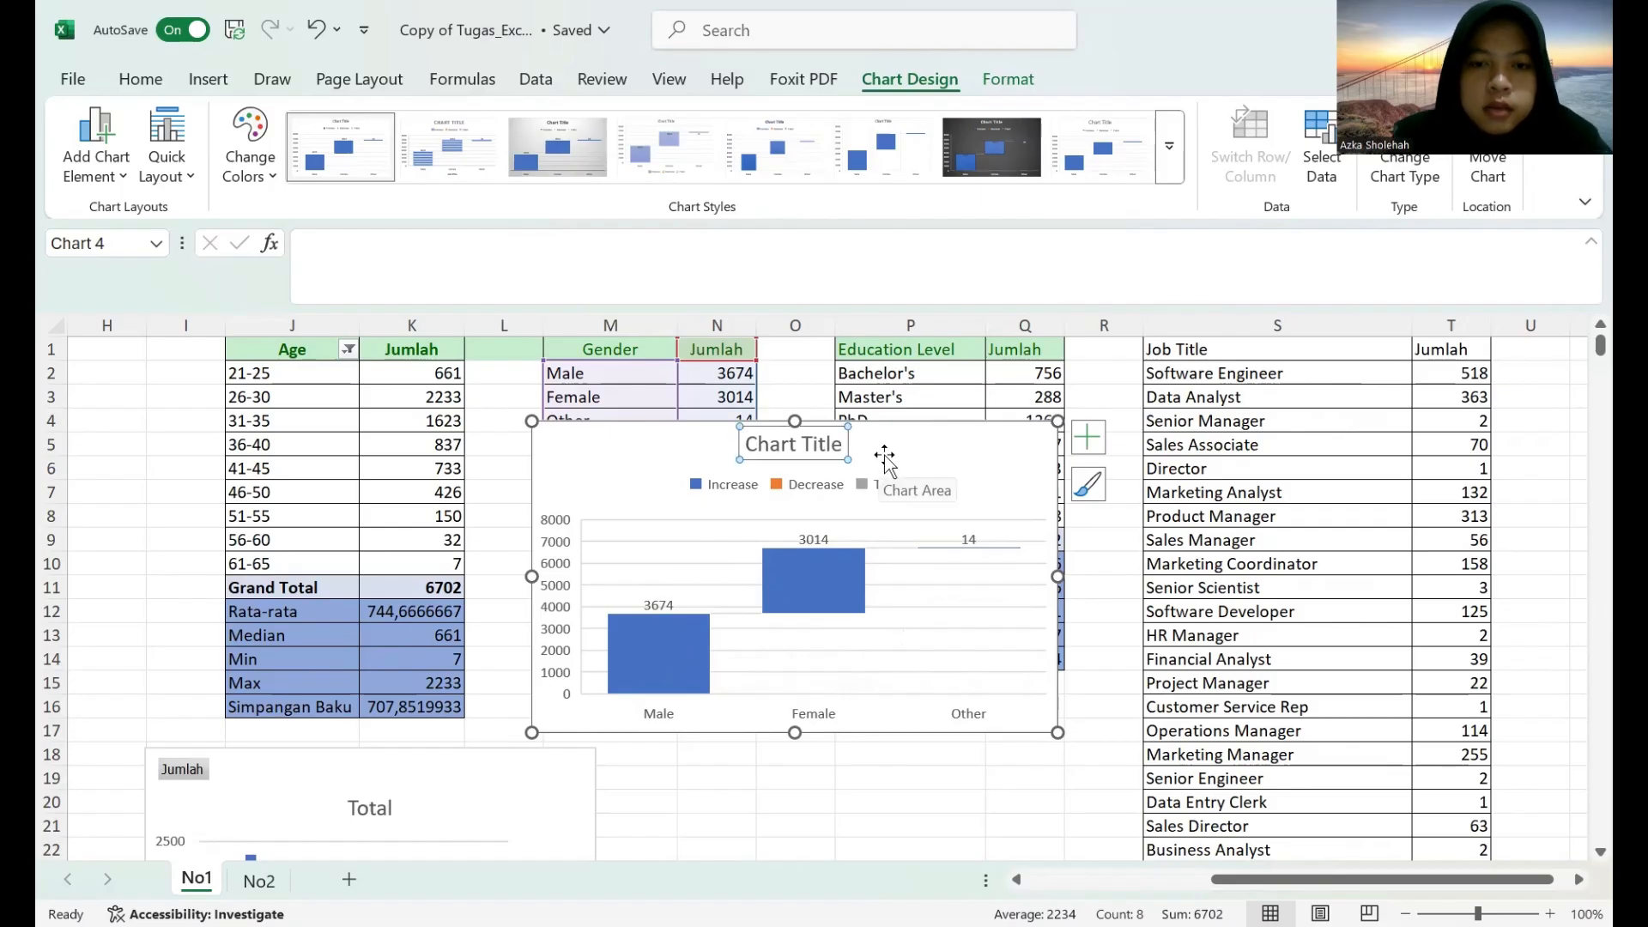
{"action": "key", "text": "Delete"}
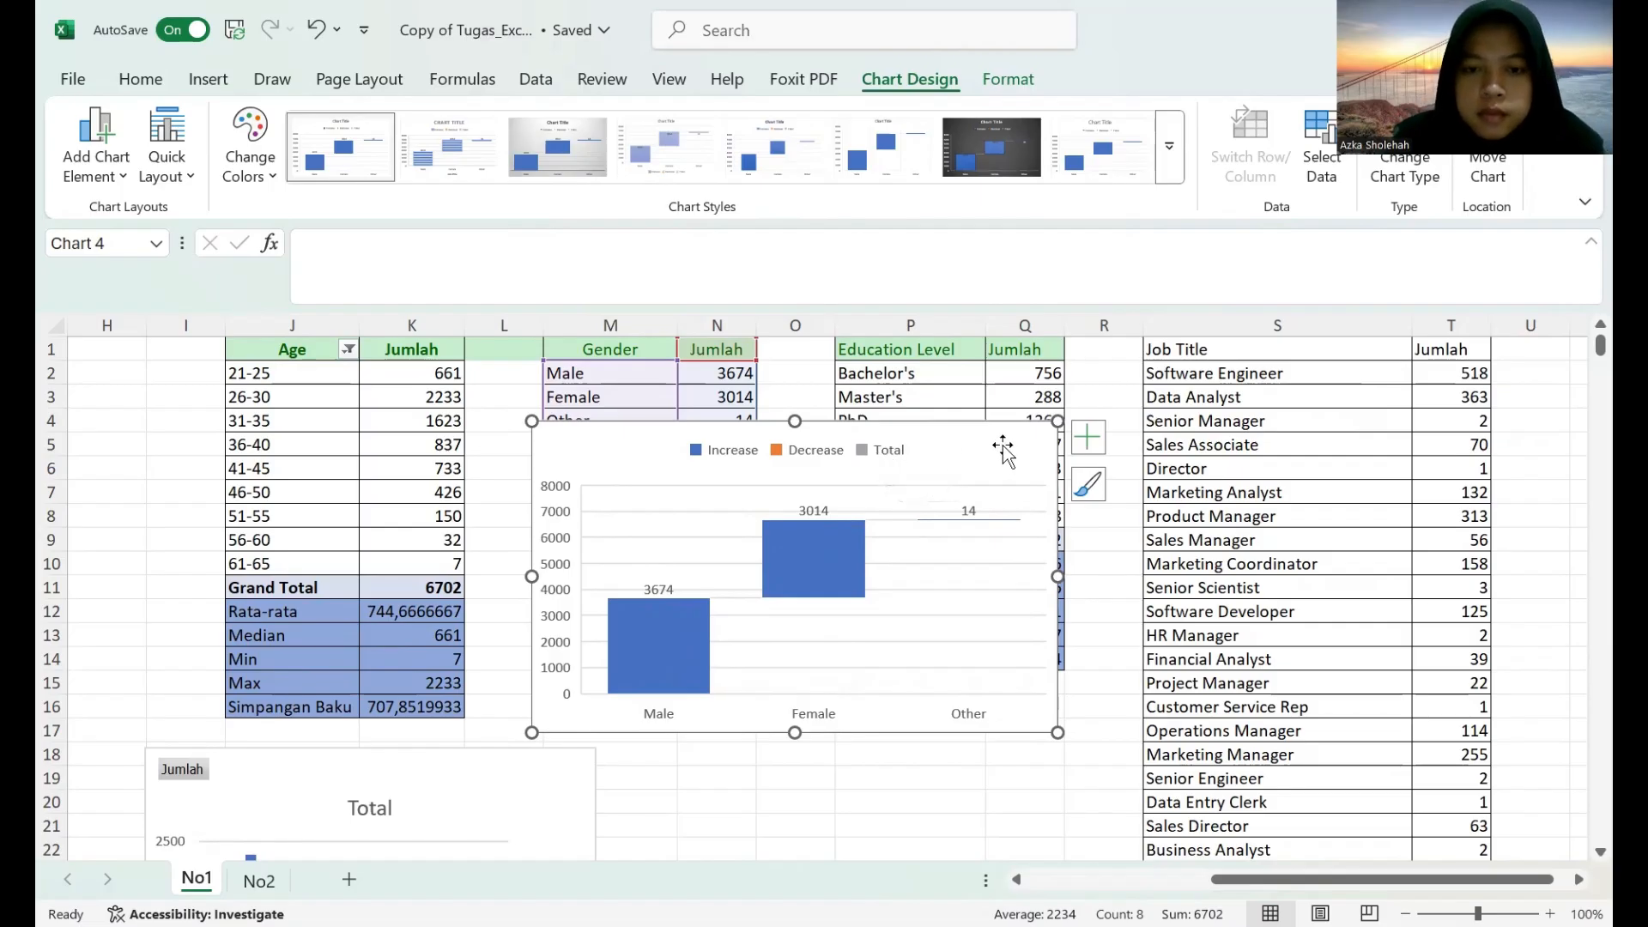
{"action": "key", "text": "ctrl+z"}
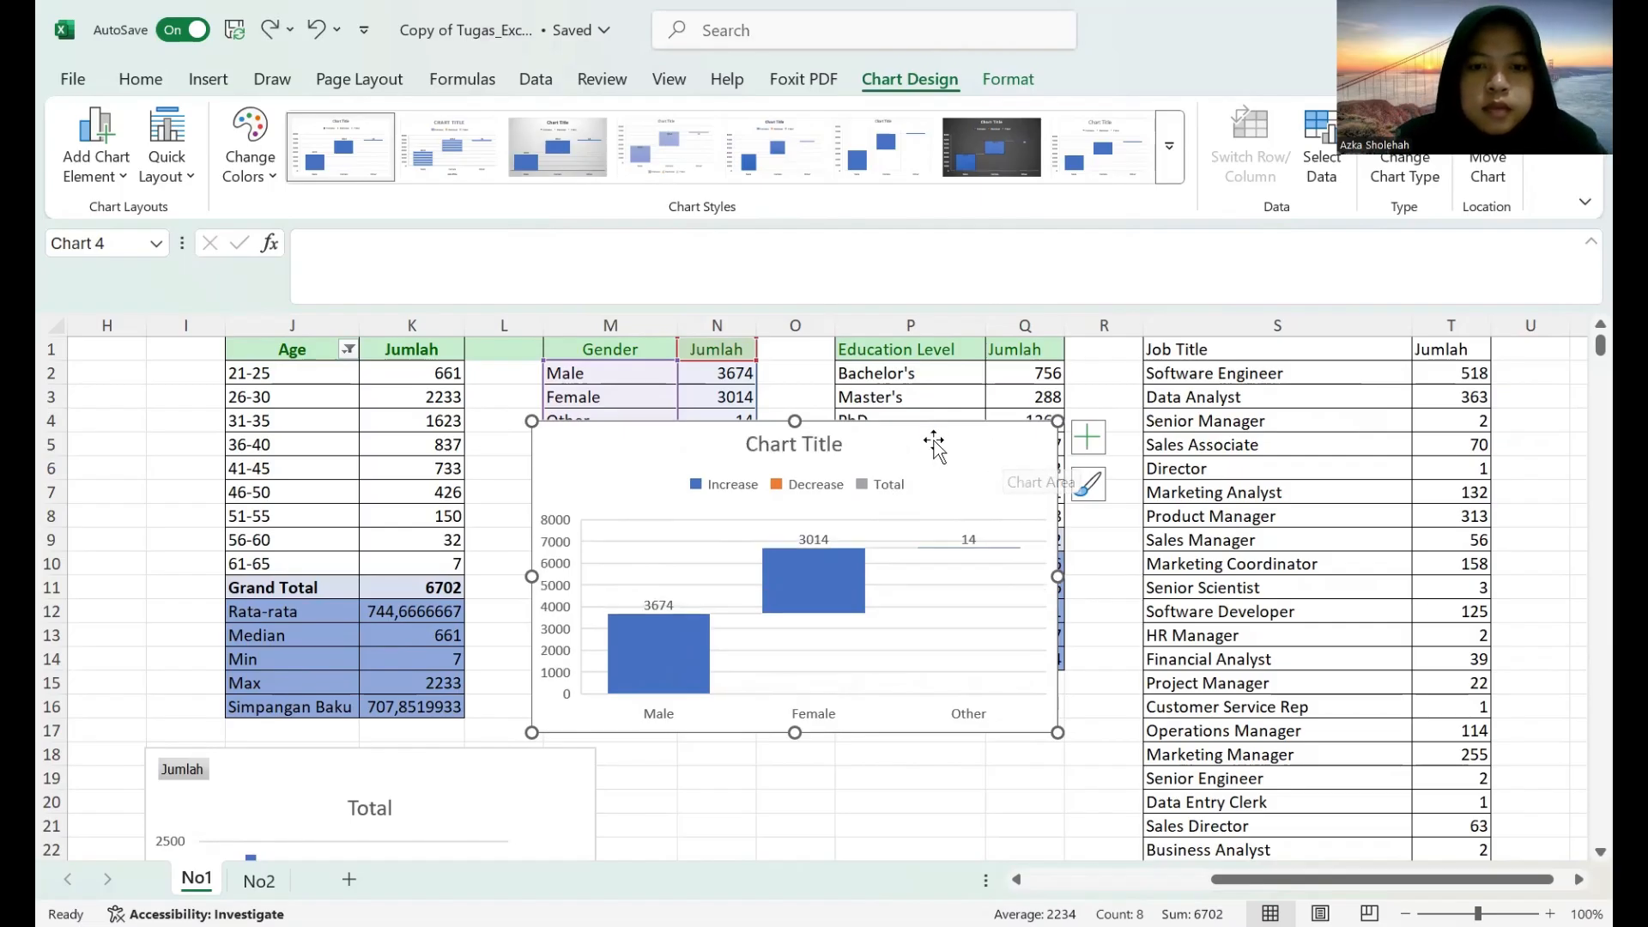
Set the waterfall chart's title to "Total".
{"action": "left_click", "coordinate": [830, 443]}
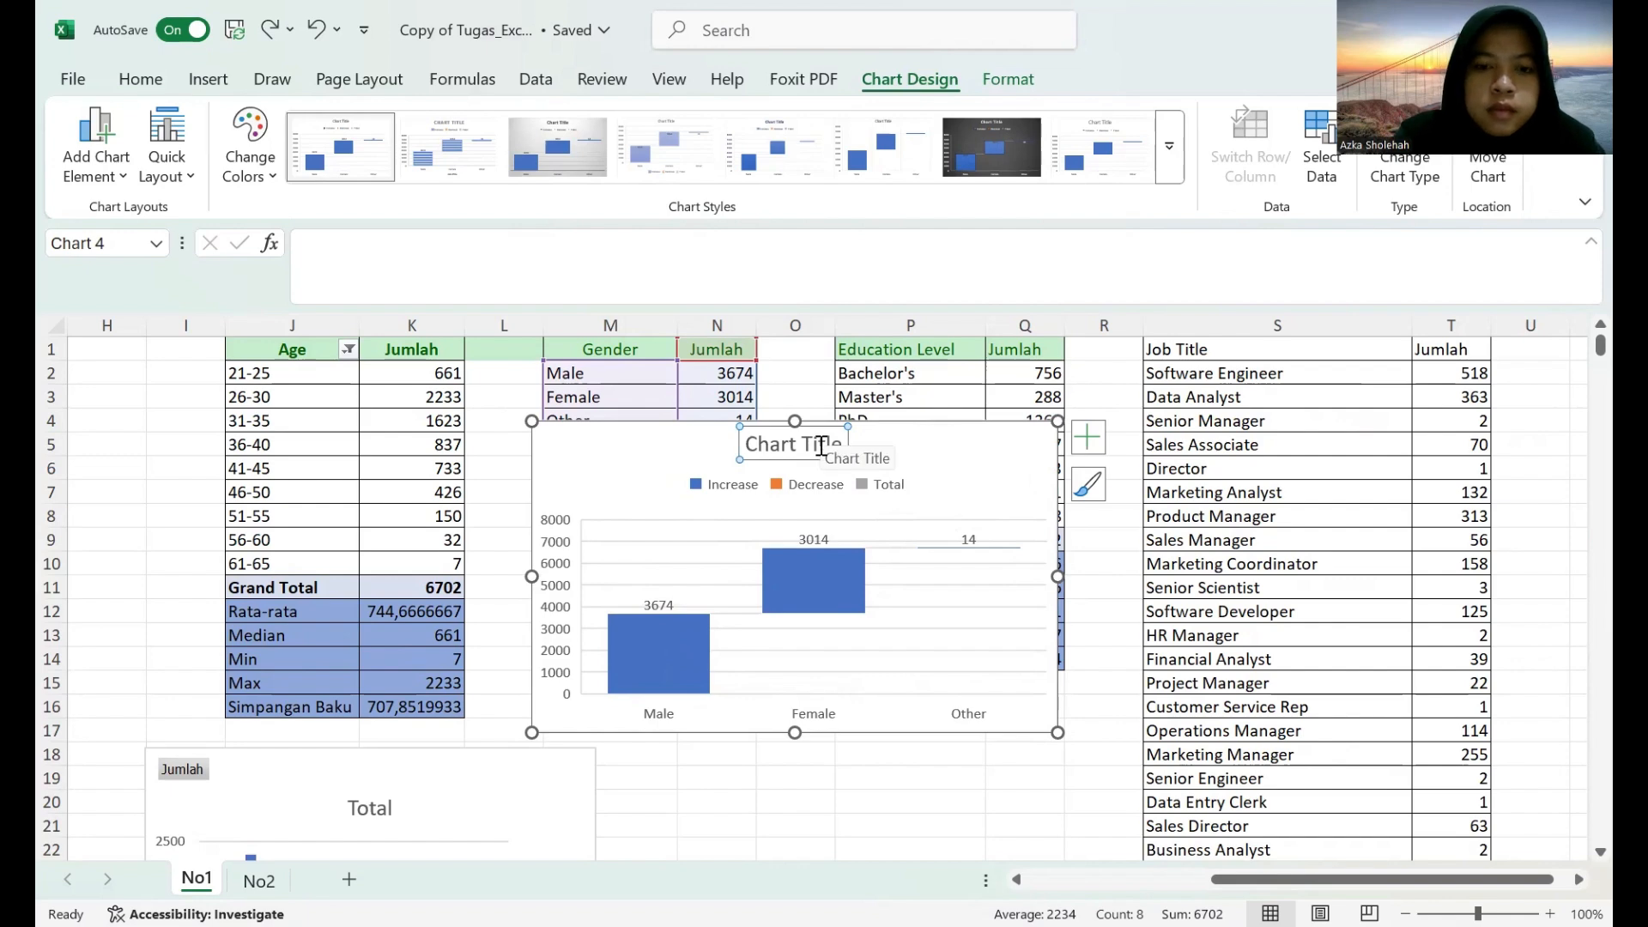
{"action": "type", "text": "Total"}
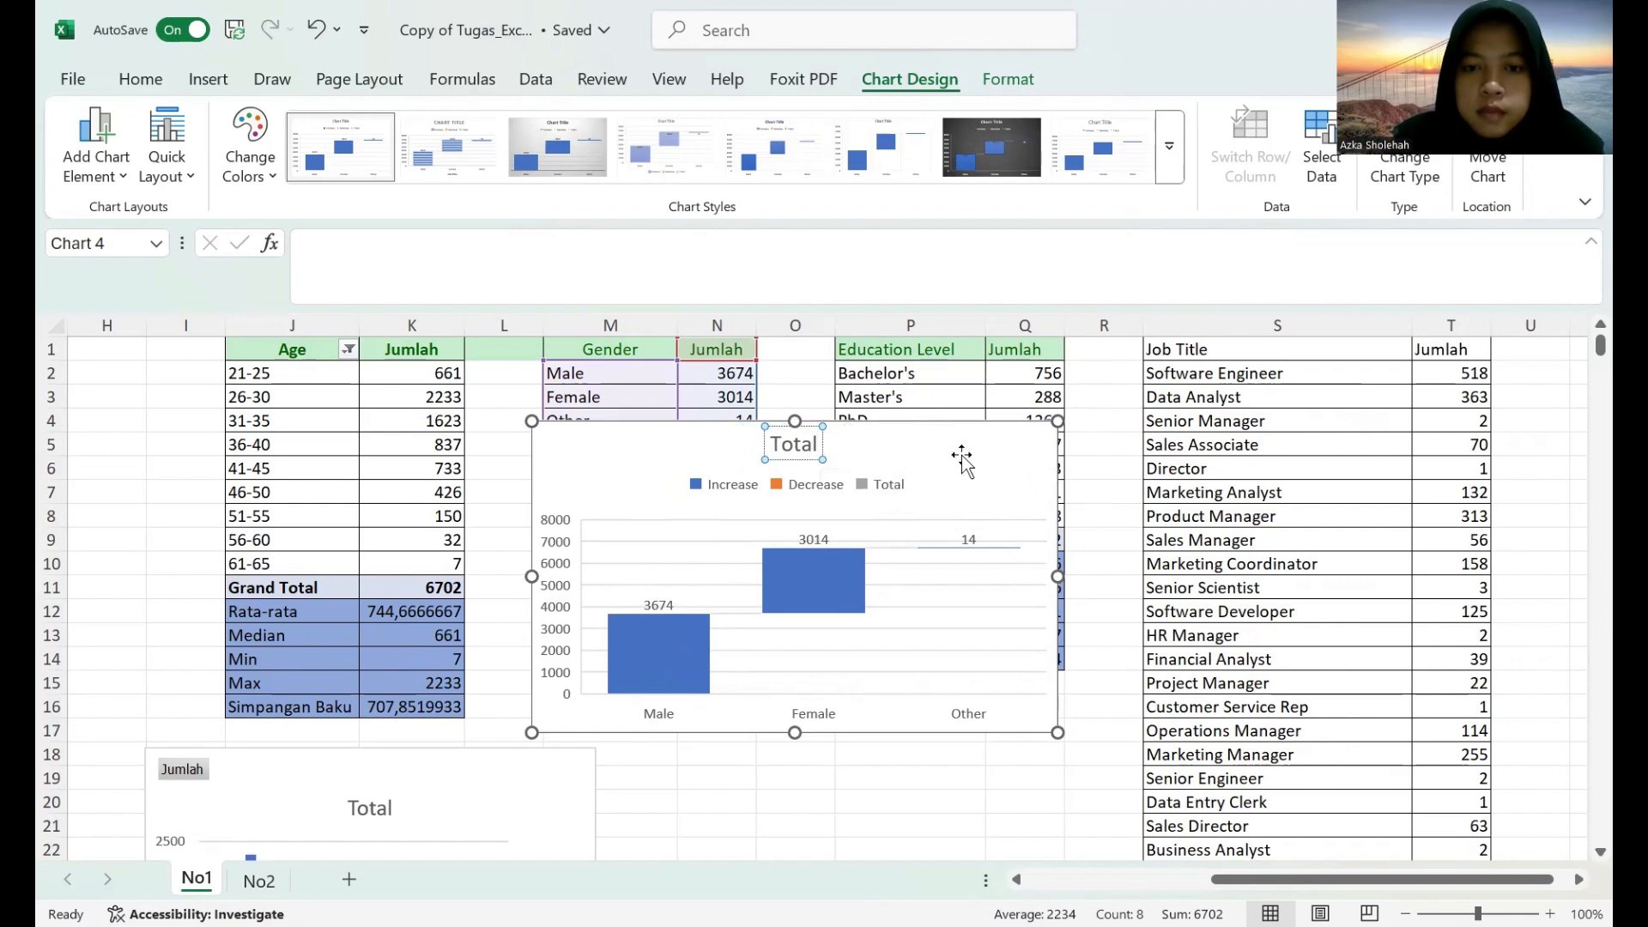
Resize the waterfall chart and place it beside the age group chart, spanning about rows 18 to 30 and columns M to Q.
{"action": "left_click_drag", "start_coordinate": [966, 457], "coordinate": [988, 605]}
{"action": "scroll", "coordinate": [988, 605], "scroll_direction": "down", "scroll_amount": 4}
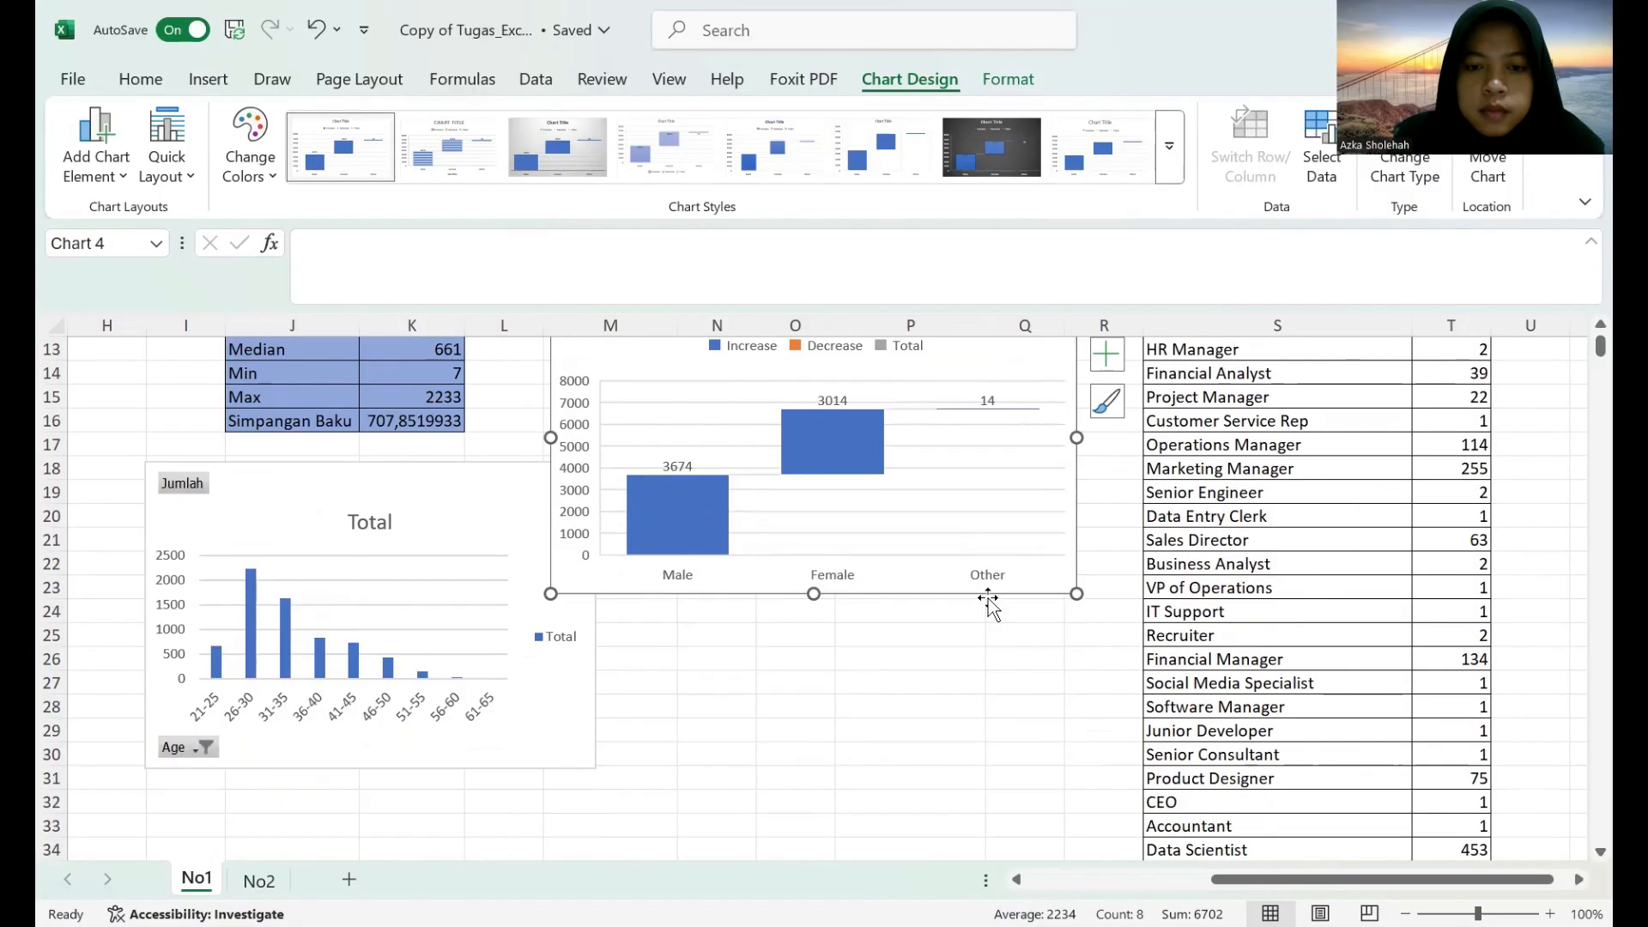
{"action": "scroll", "coordinate": [988, 605], "scroll_direction": "up", "scroll_amount": 1}
{"action": "left_click_drag", "start_coordinate": [1069, 668], "coordinate": [986, 600]}
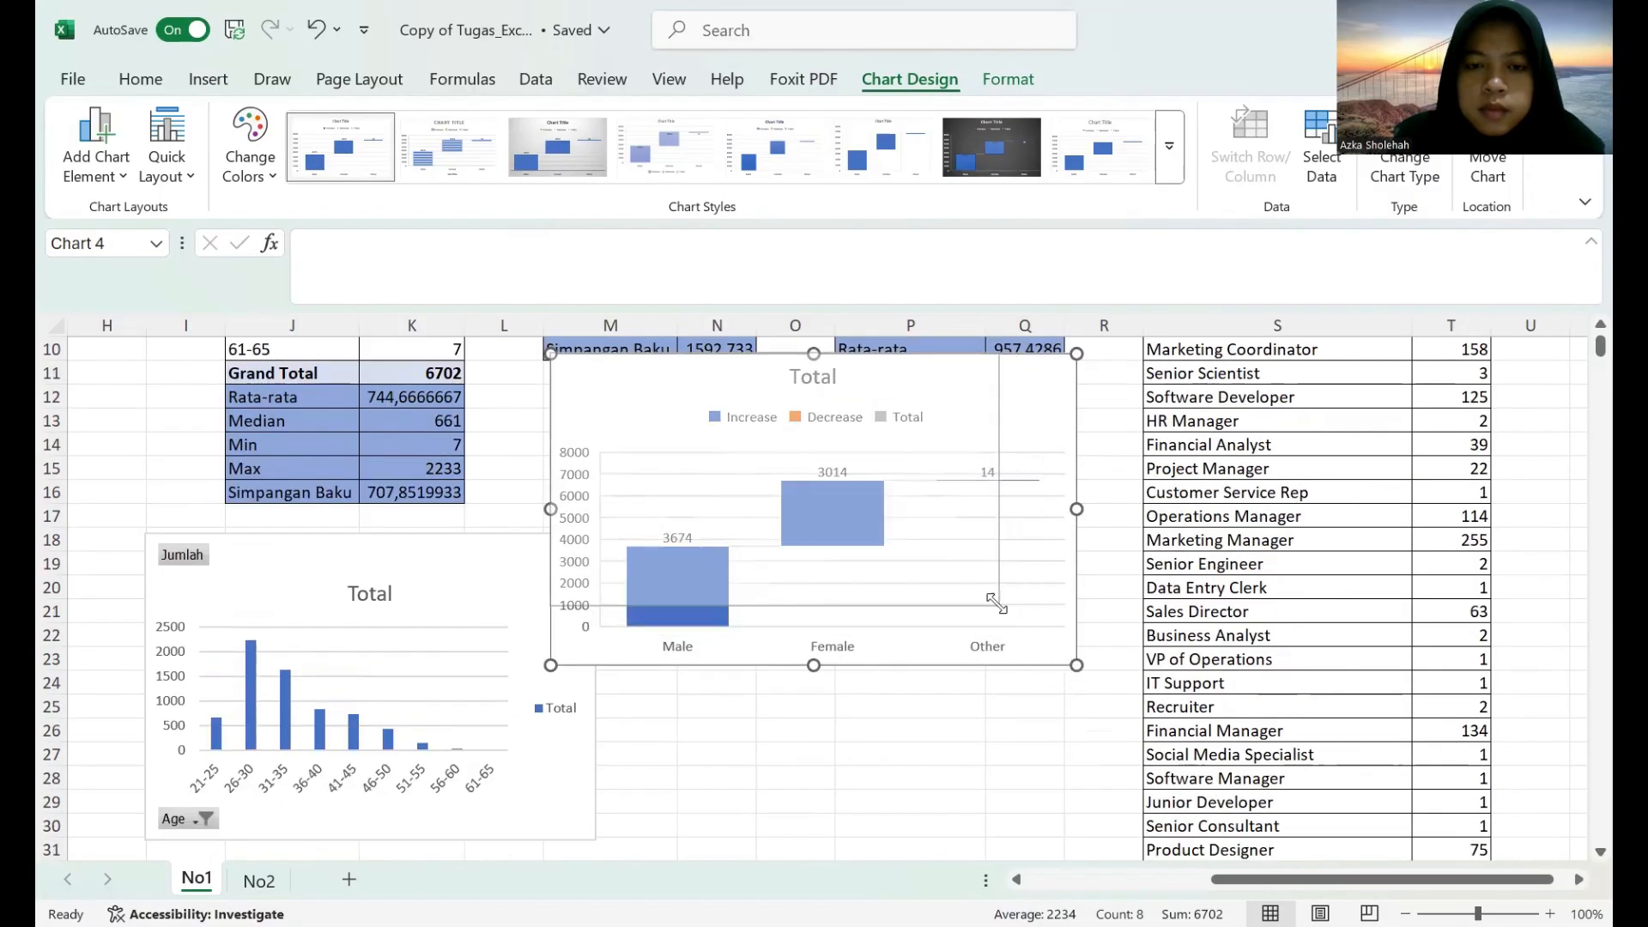
{"action": "left_click_drag", "start_coordinate": [933, 378], "coordinate": [1010, 571]}
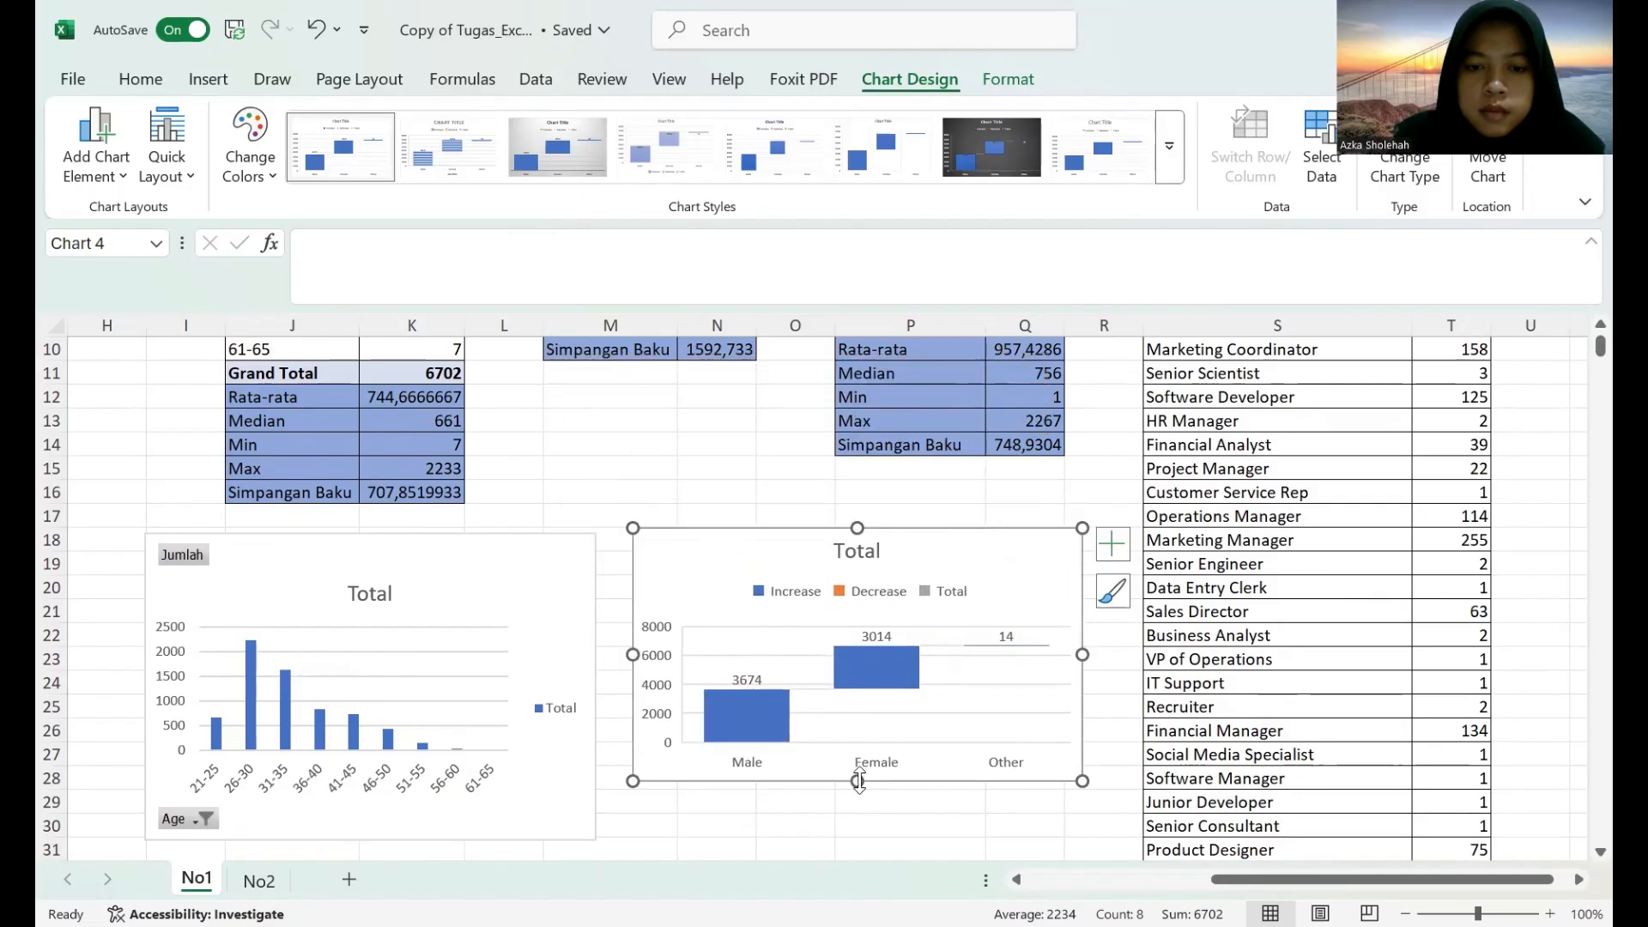
{"action": "left_click_drag", "start_coordinate": [856, 781], "coordinate": [863, 835]}
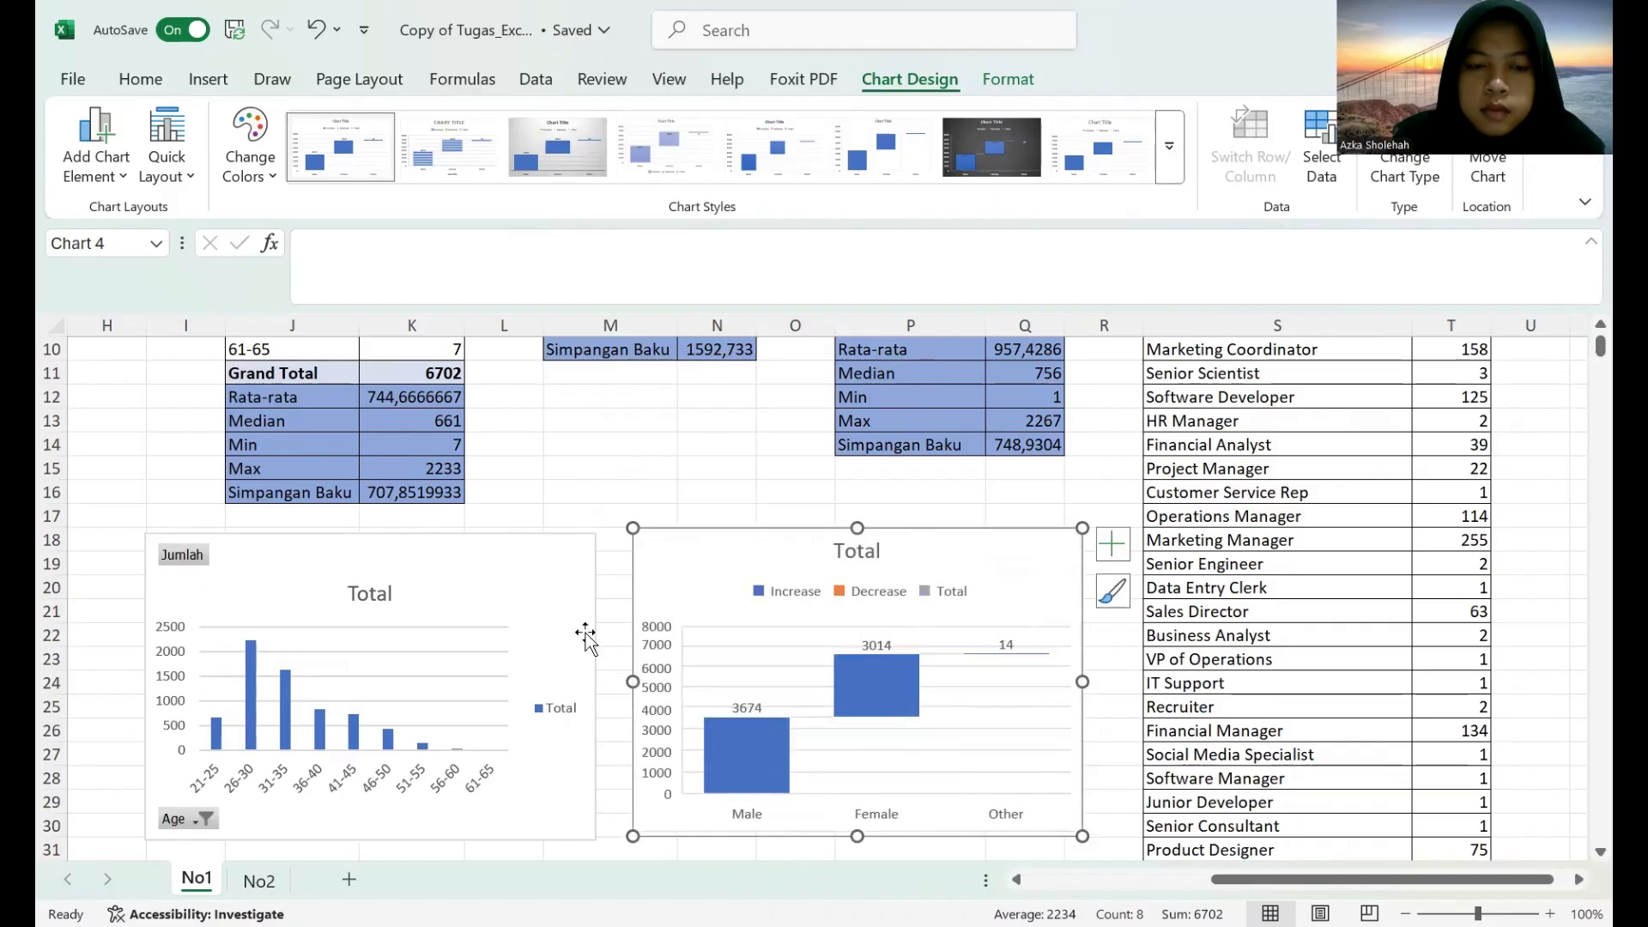
Try the third preset chart style on the age group column chart and restore the first style.
{"action": "left_click", "coordinate": [487, 539]}
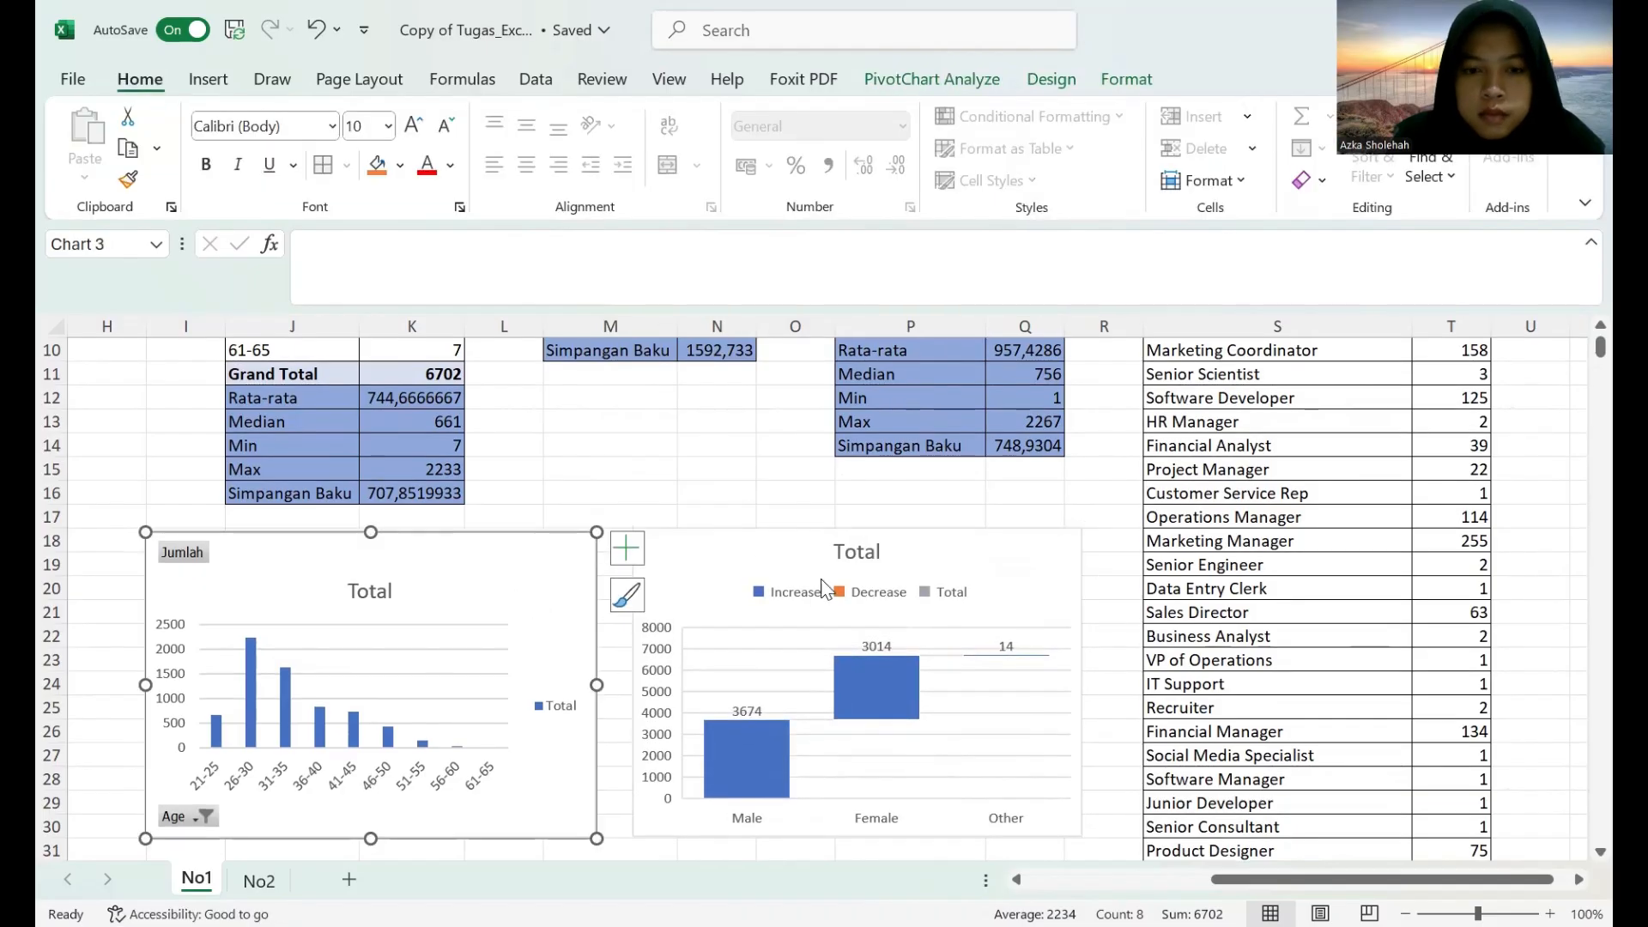
{"action": "scroll", "coordinate": [822, 589], "scroll_direction": "down", "scroll_amount": 2}
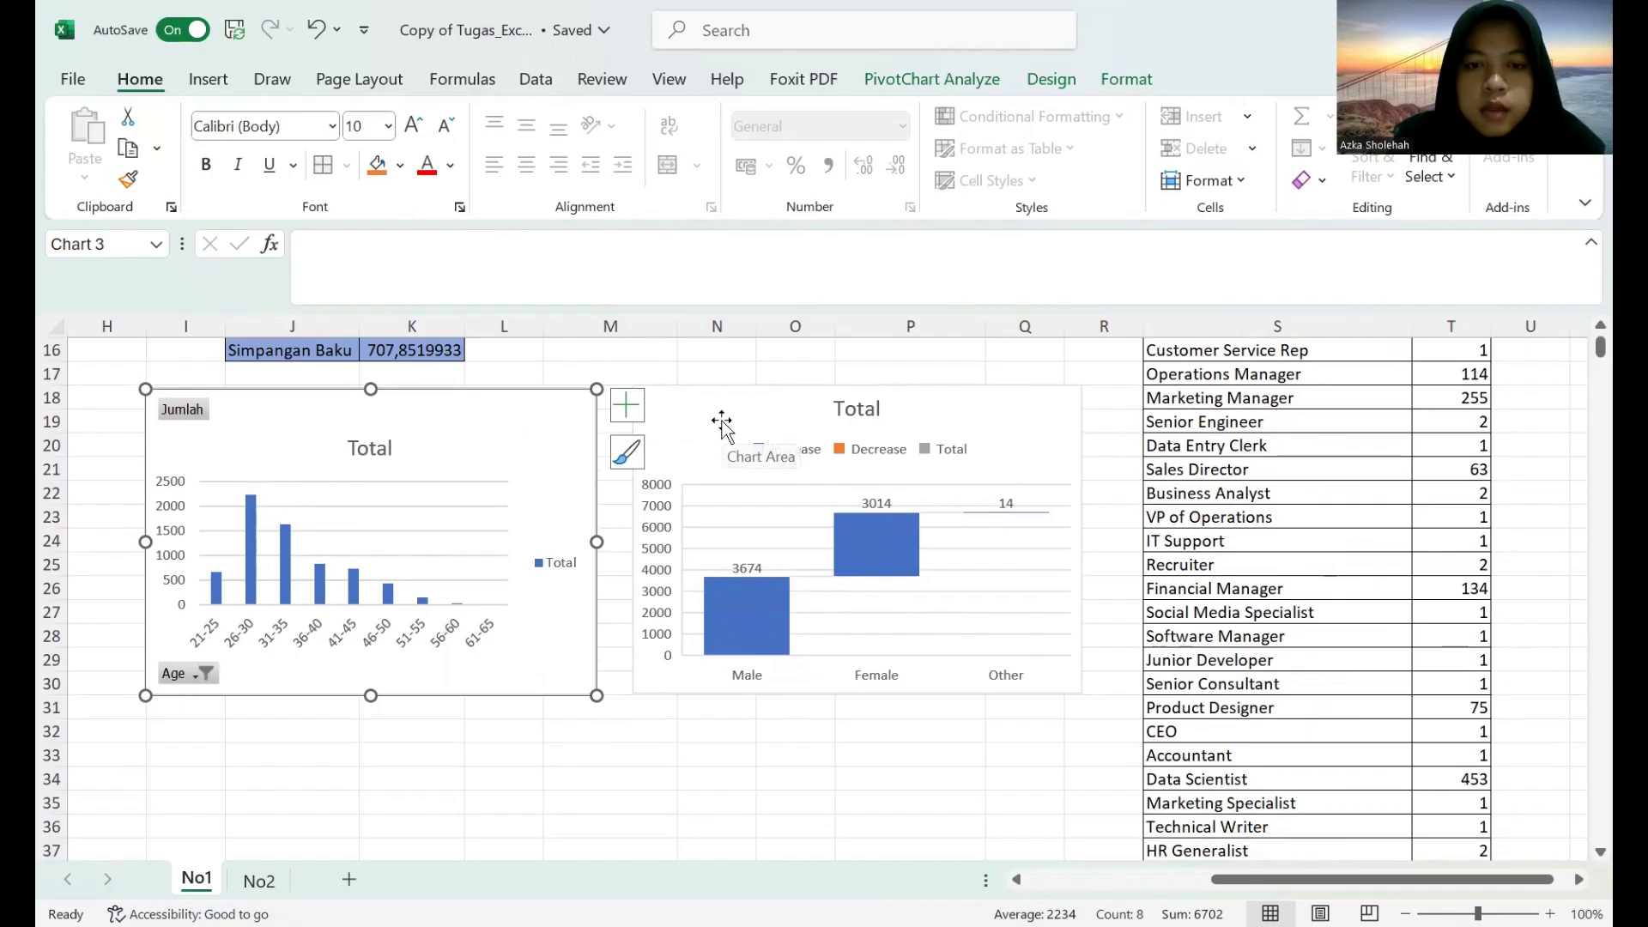
{"action": "left_click", "coordinate": [627, 452]}
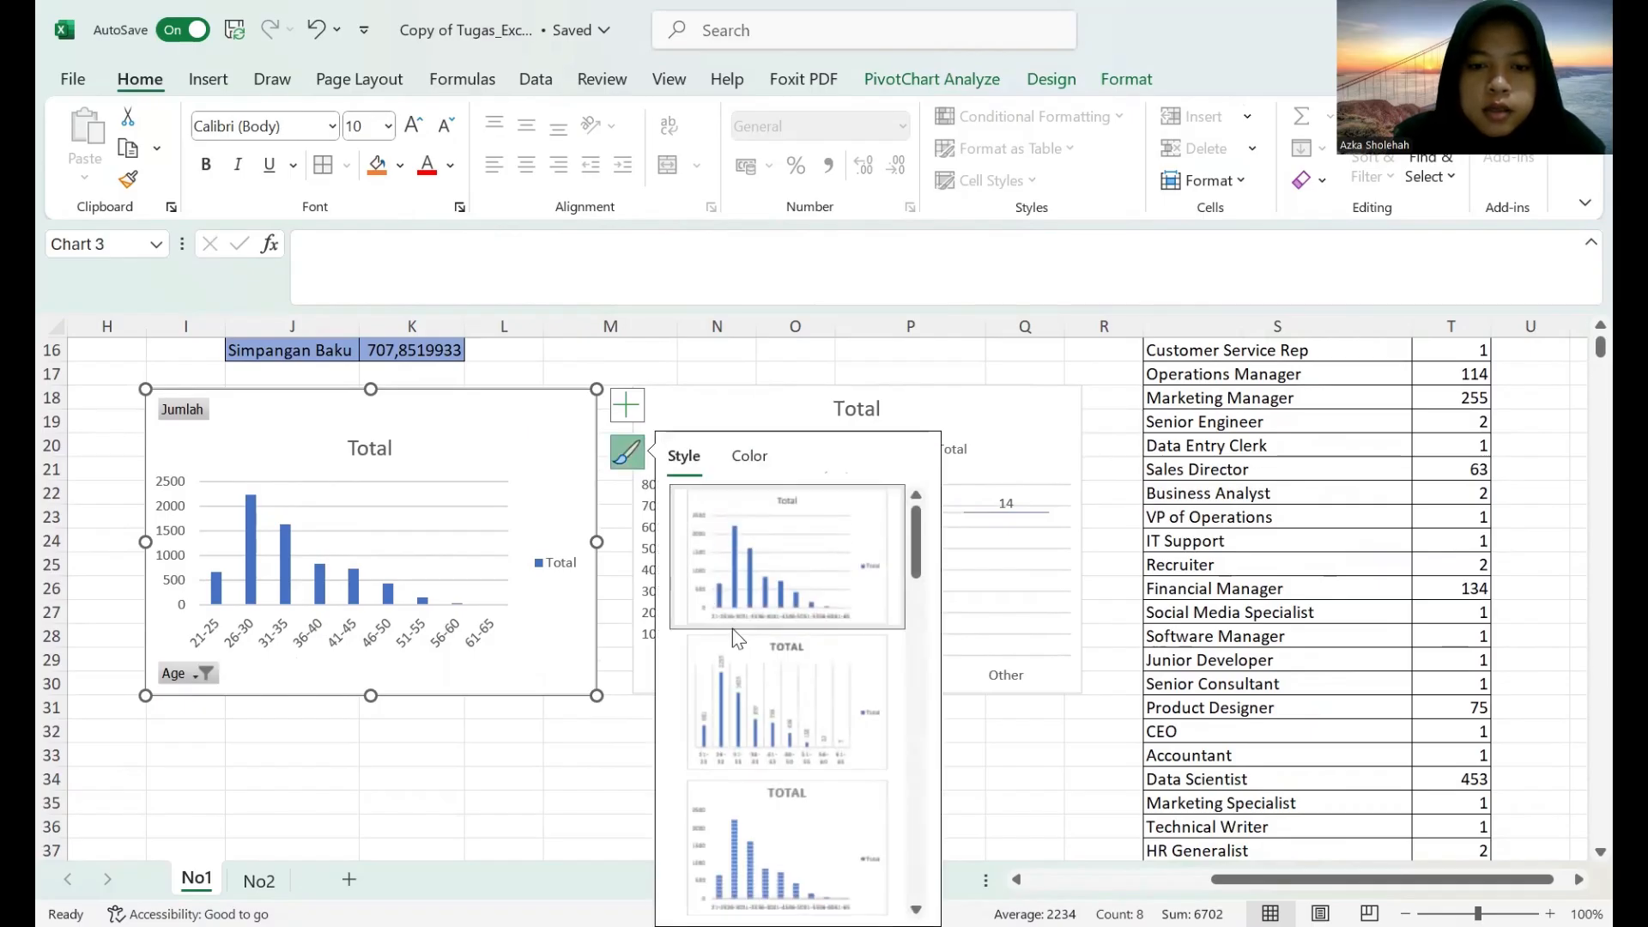
{"action": "left_click", "coordinate": [771, 850]}
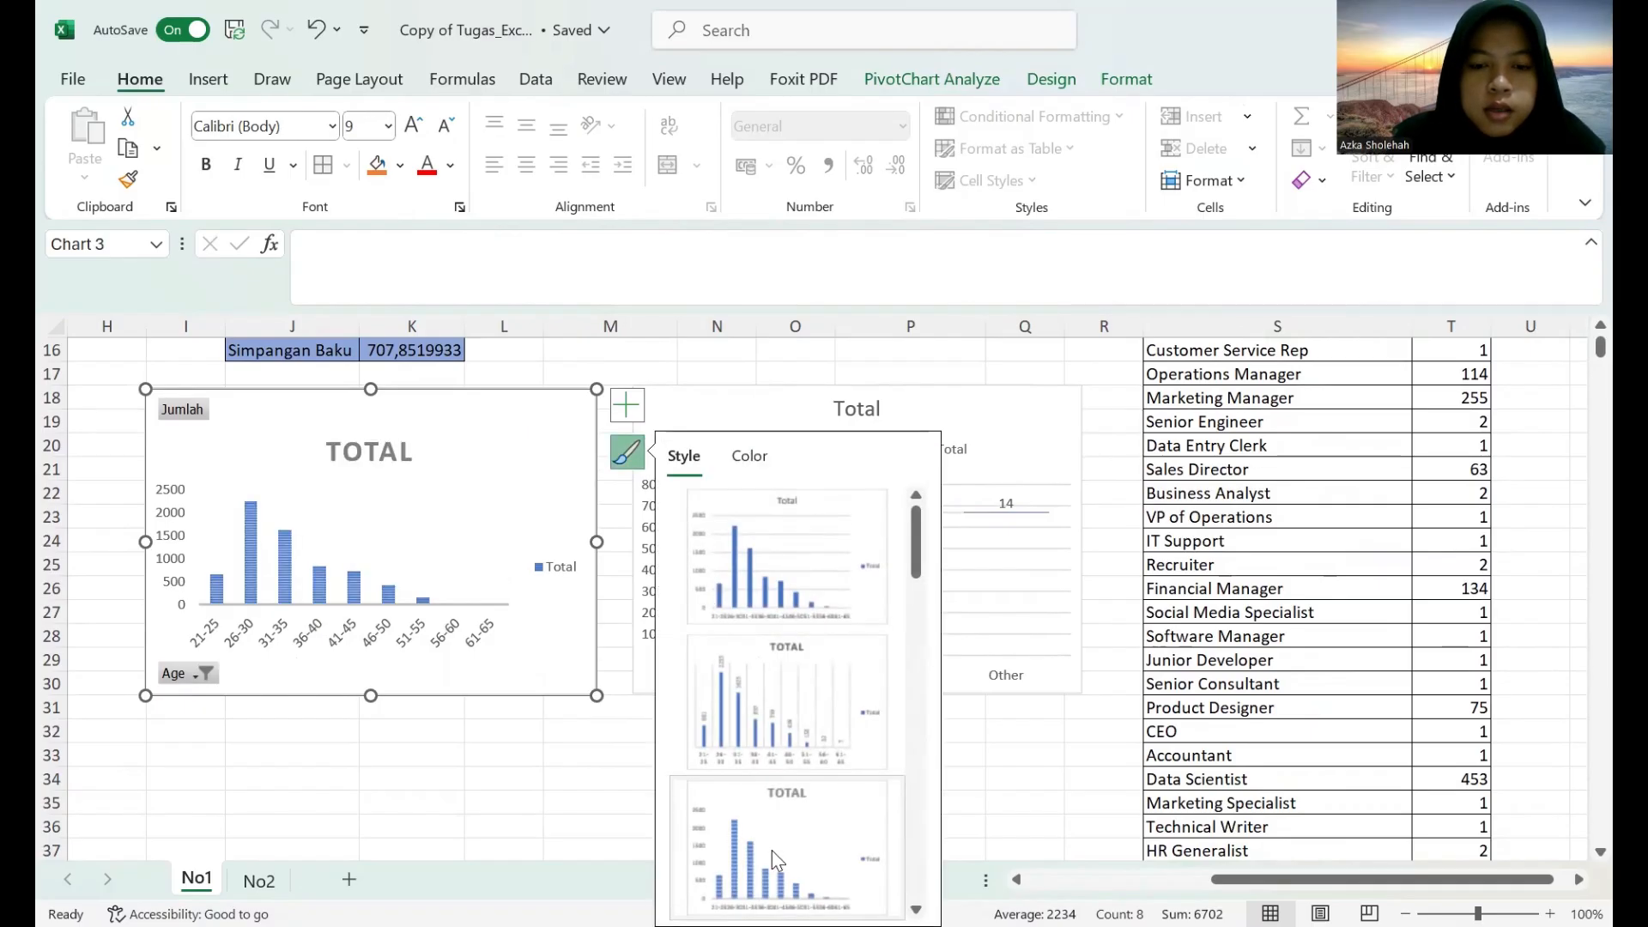
{"action": "left_click", "coordinate": [759, 579]}
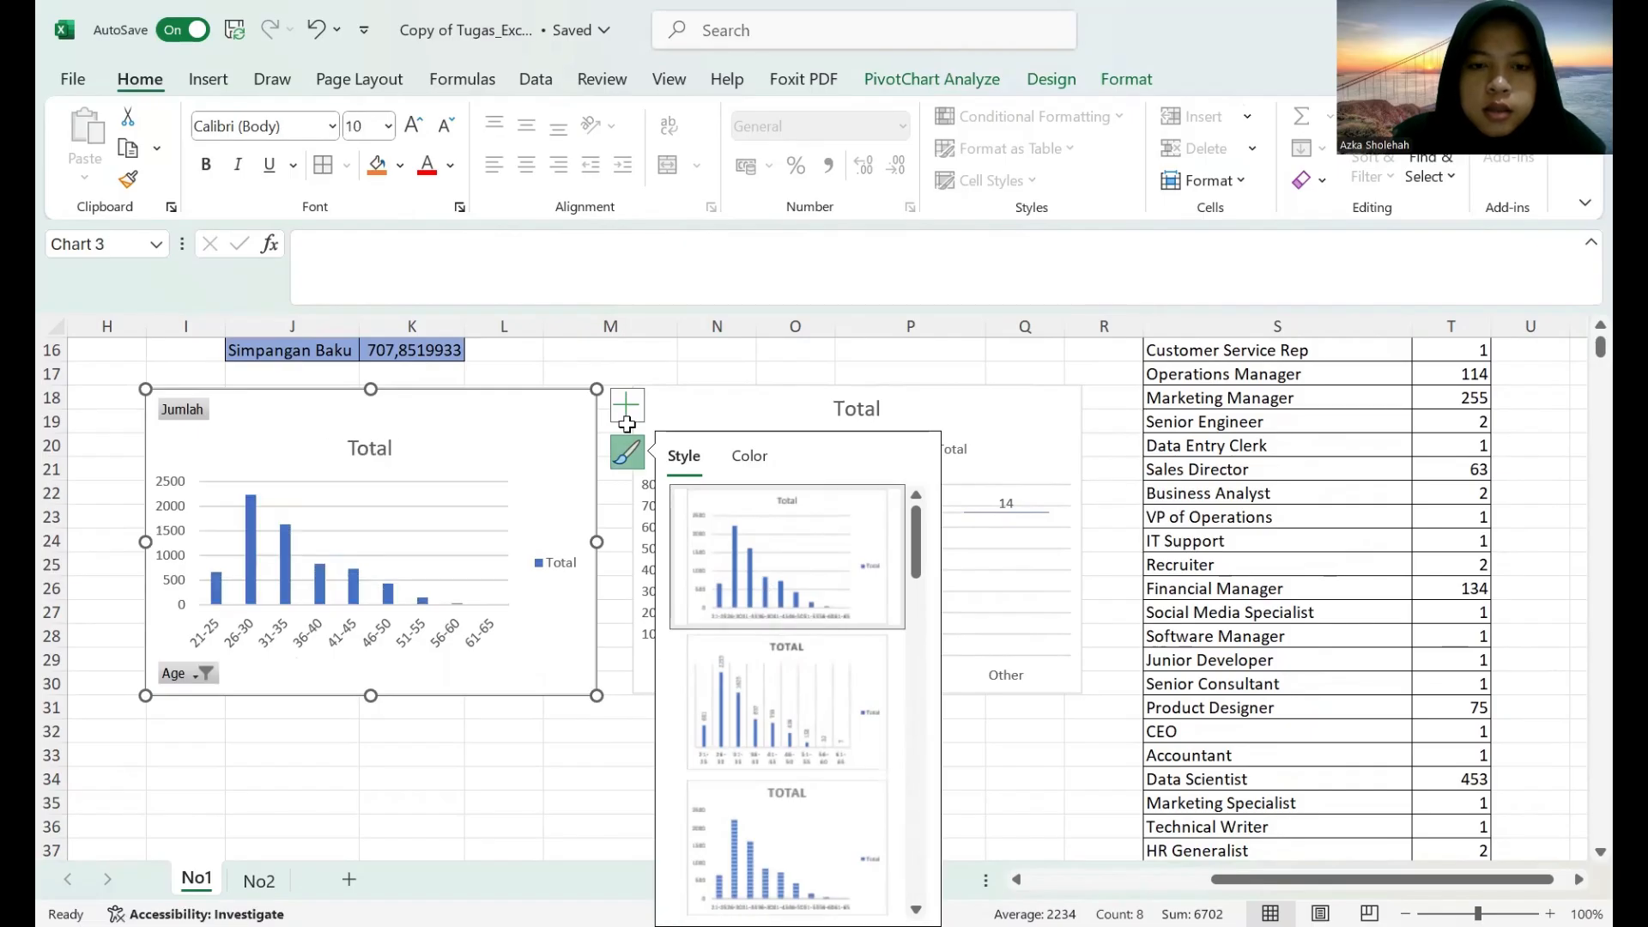
{"action": "left_click", "coordinate": [558, 781]}
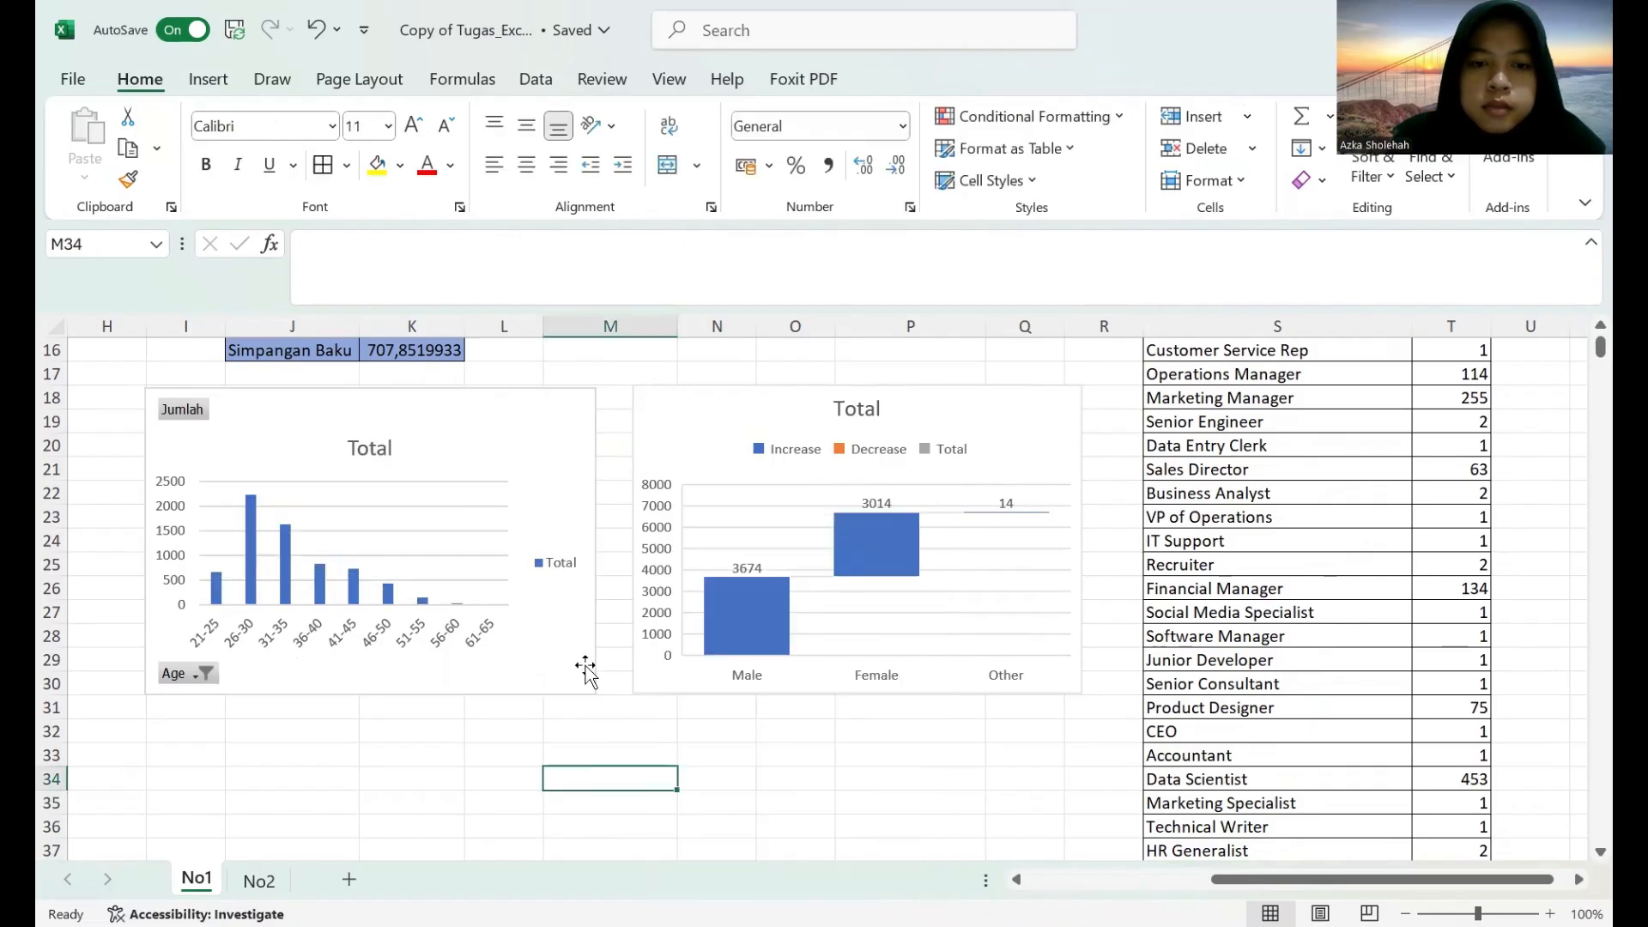
Fill the age group chart's background with the lightest orange theme colour.
{"action": "left_click", "coordinate": [479, 460]}
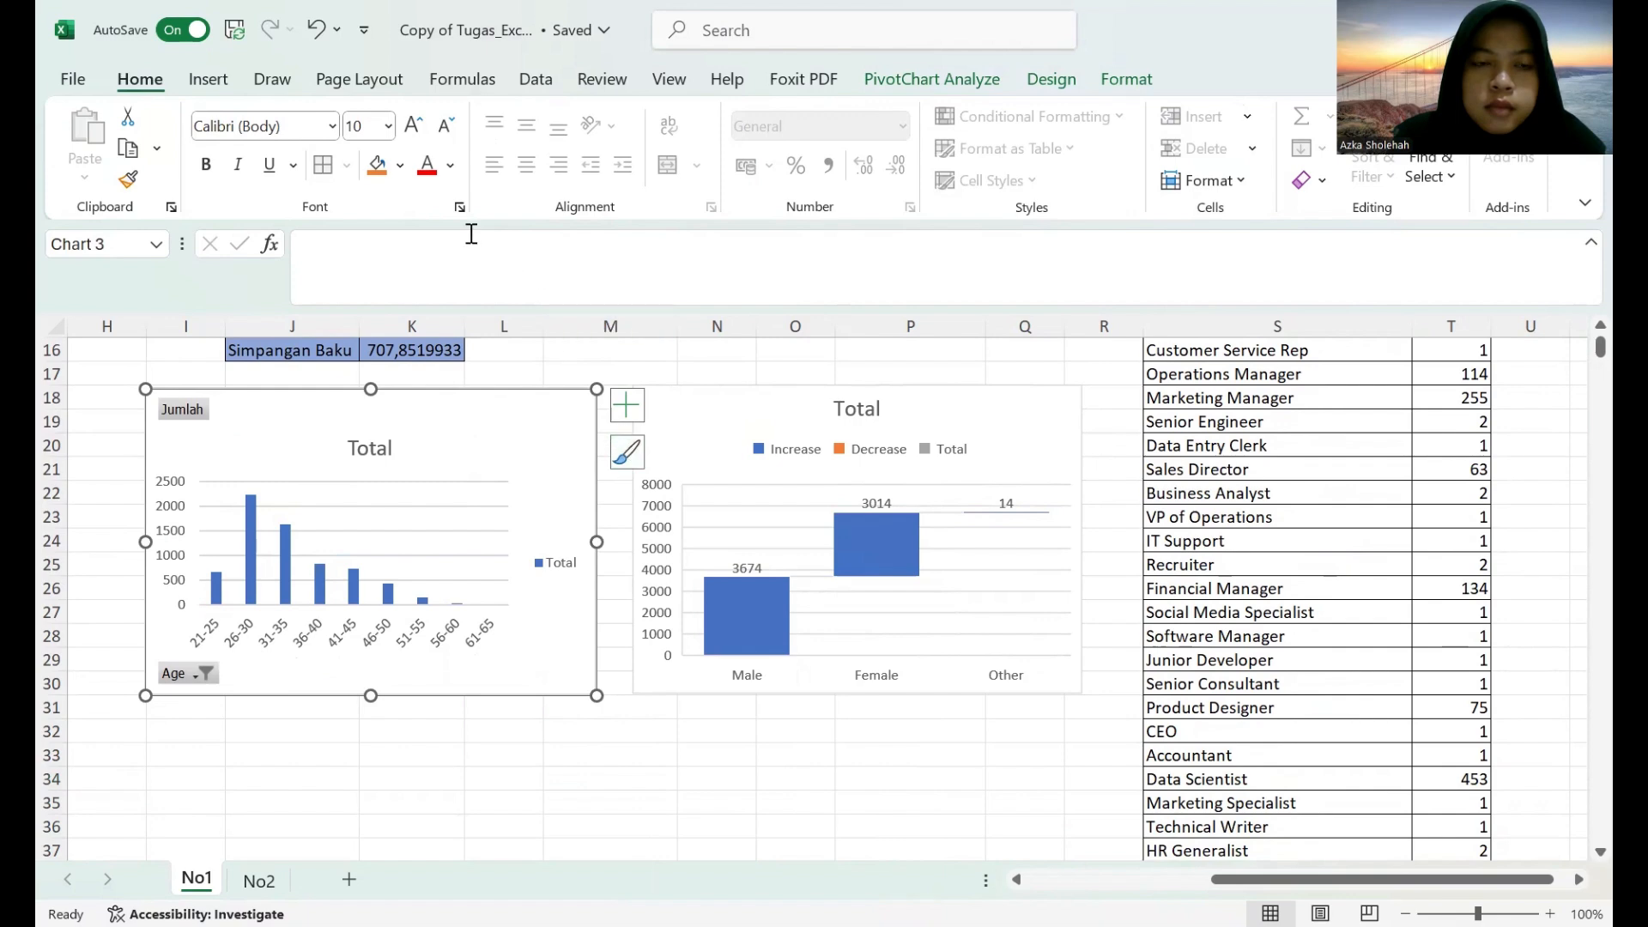
{"action": "left_click", "coordinate": [399, 165]}
{"action": "left_click", "coordinate": [416, 376]}
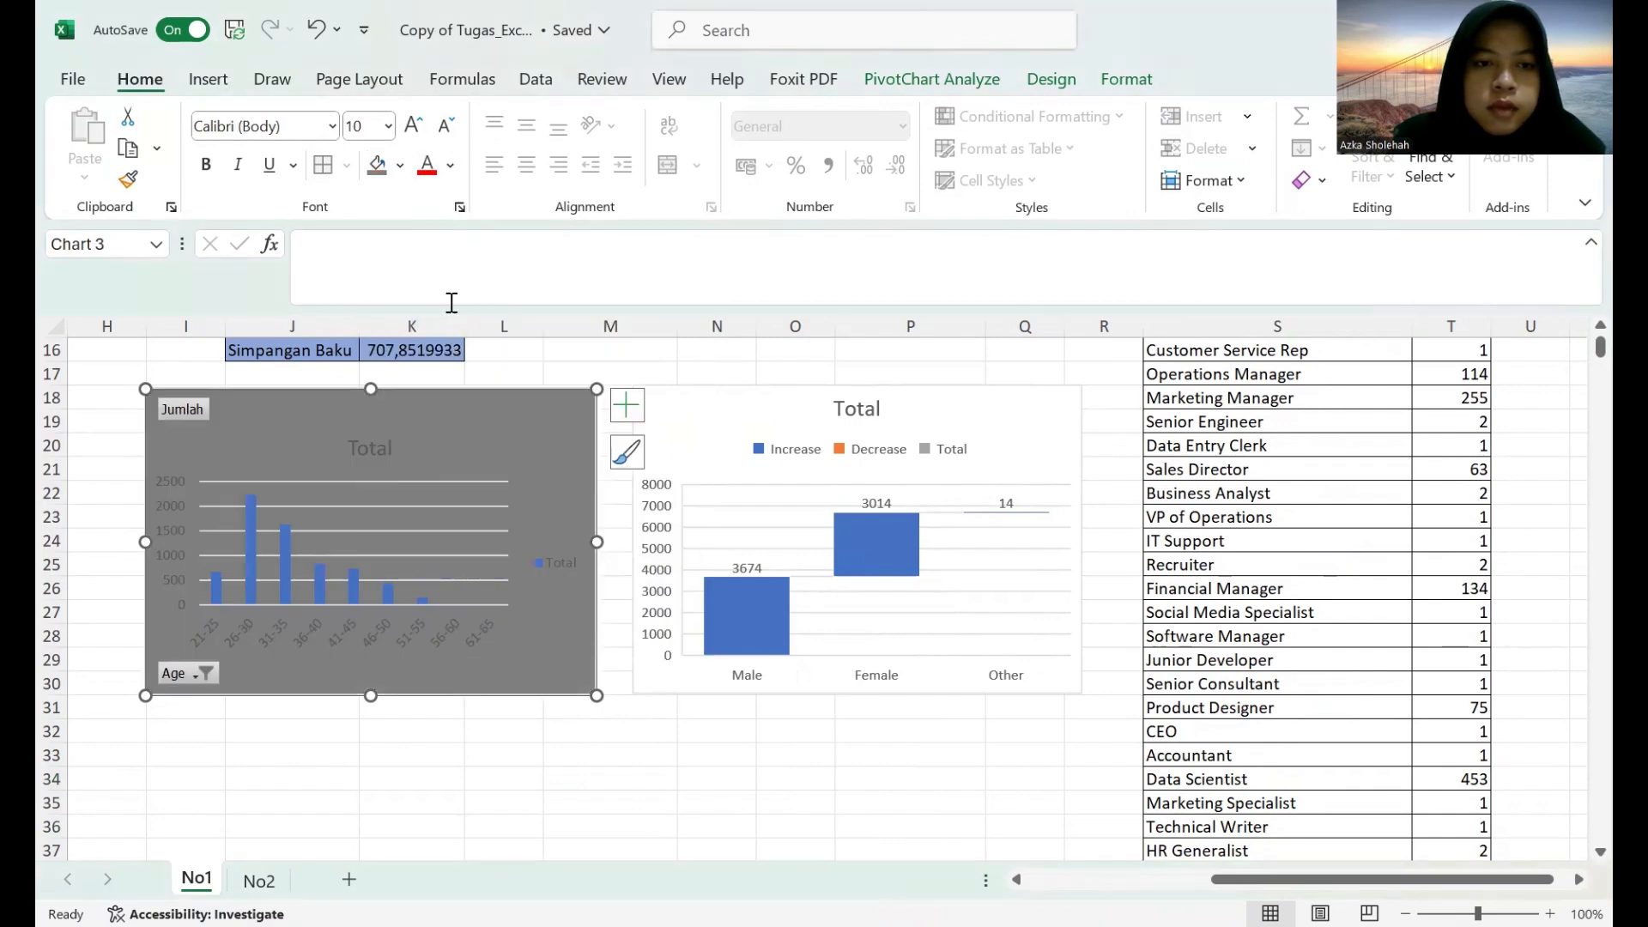
{"action": "left_click", "coordinate": [400, 166]}
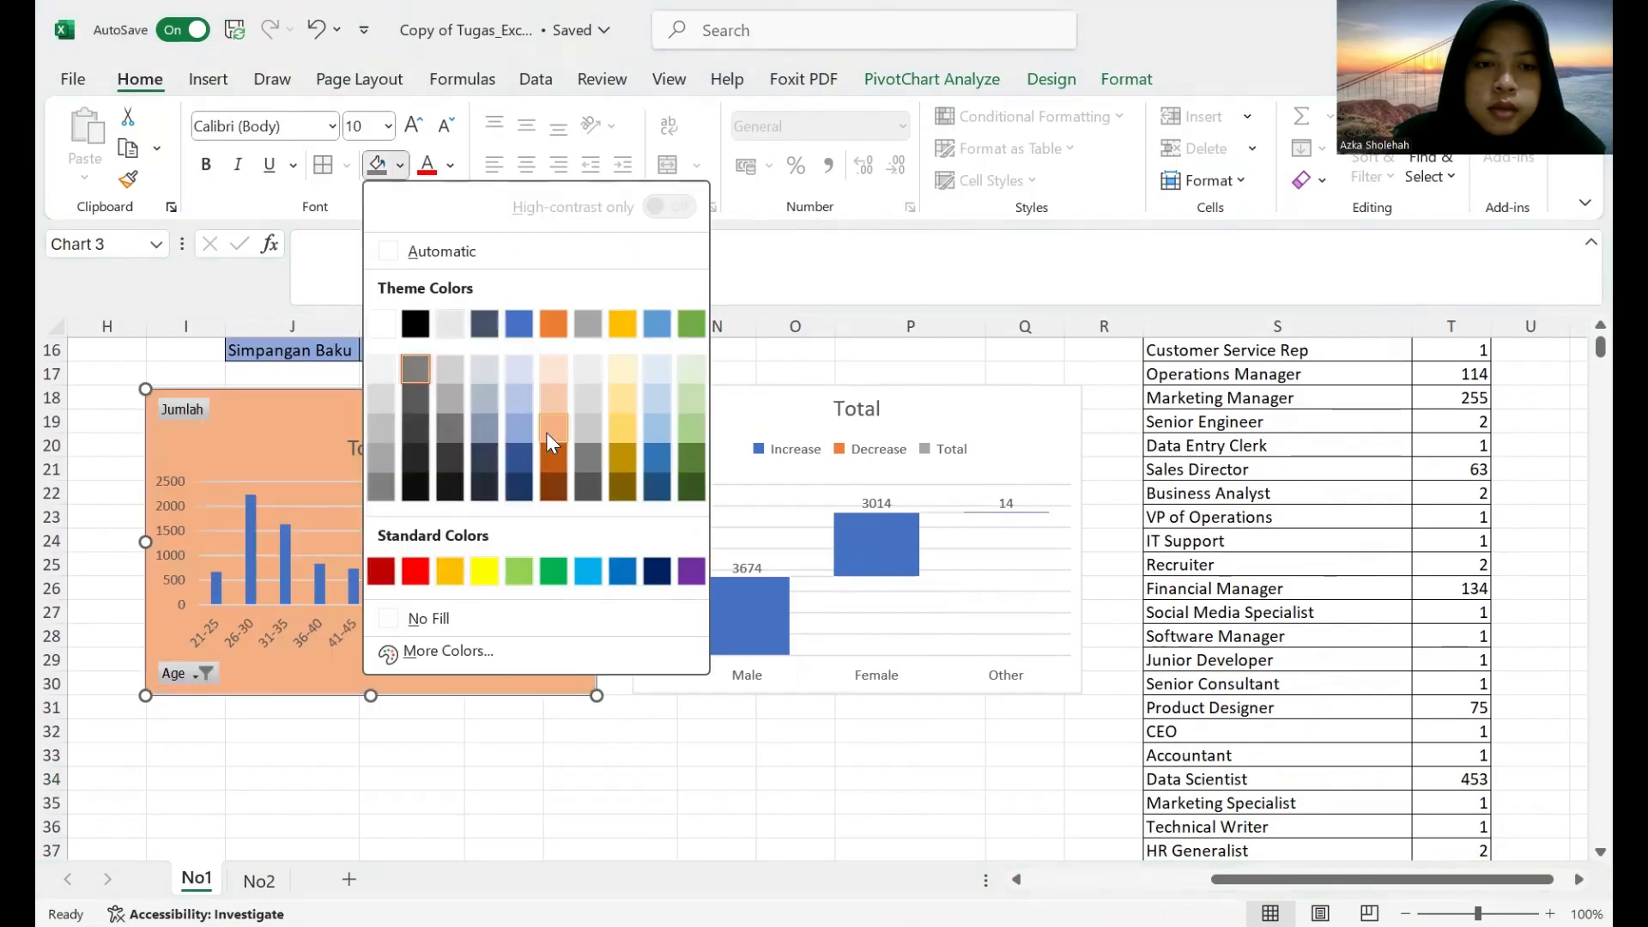
{"action": "left_click", "coordinate": [554, 377]}
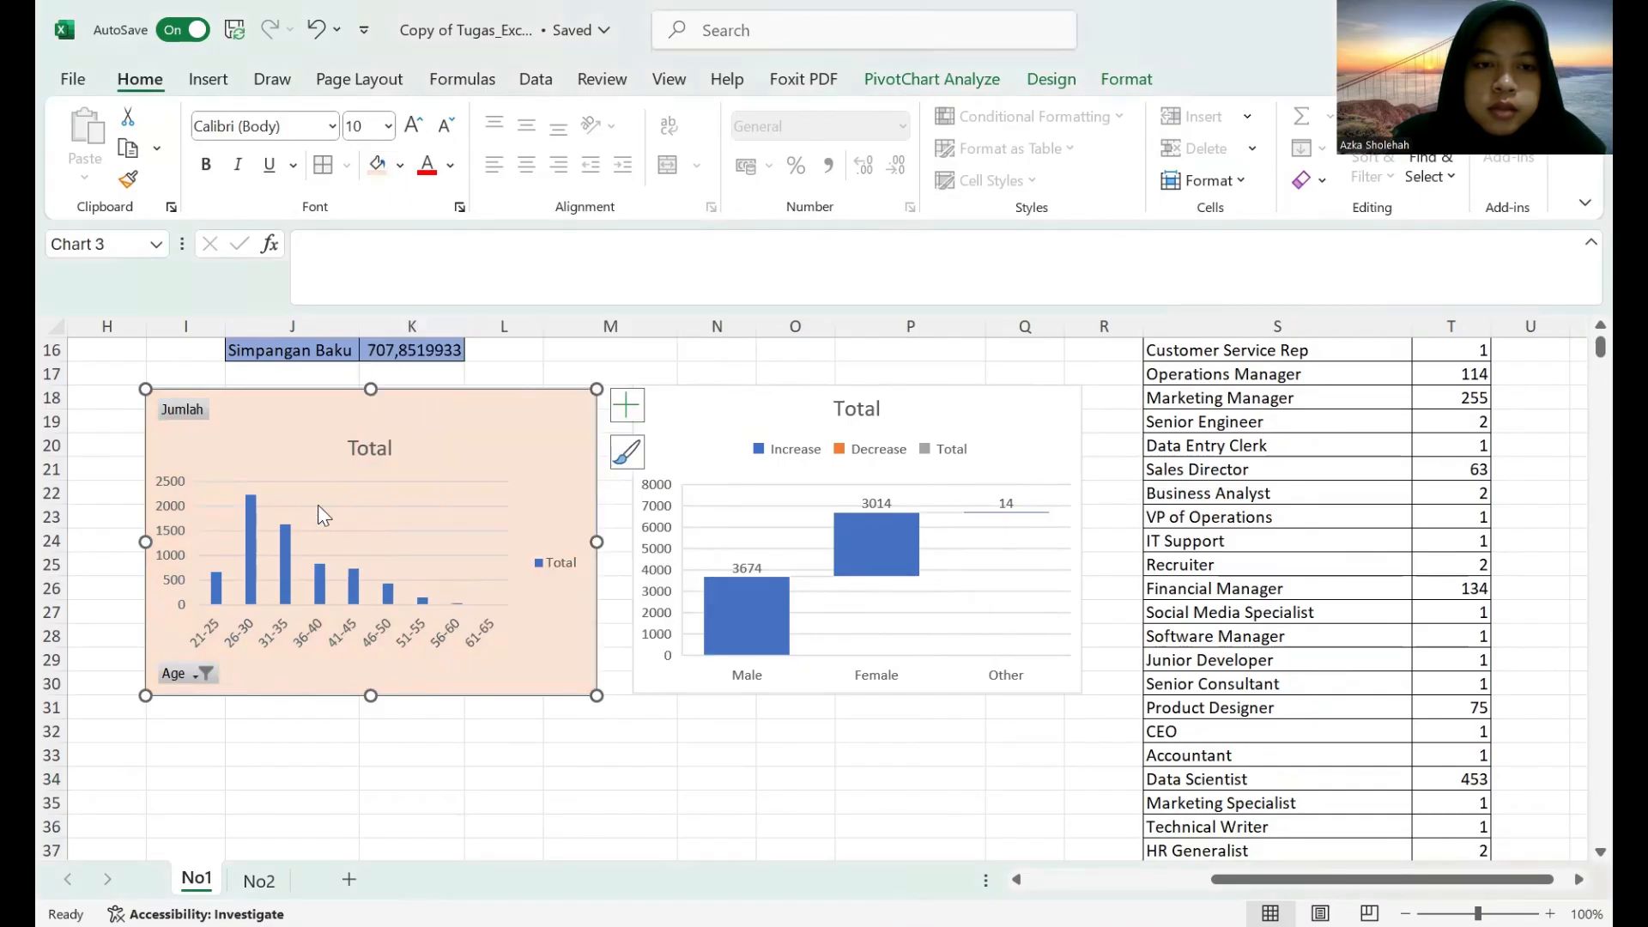
Recolour the age group chart's columns green with the fourth Colorful palette.
{"action": "left_click", "coordinate": [285, 548]}
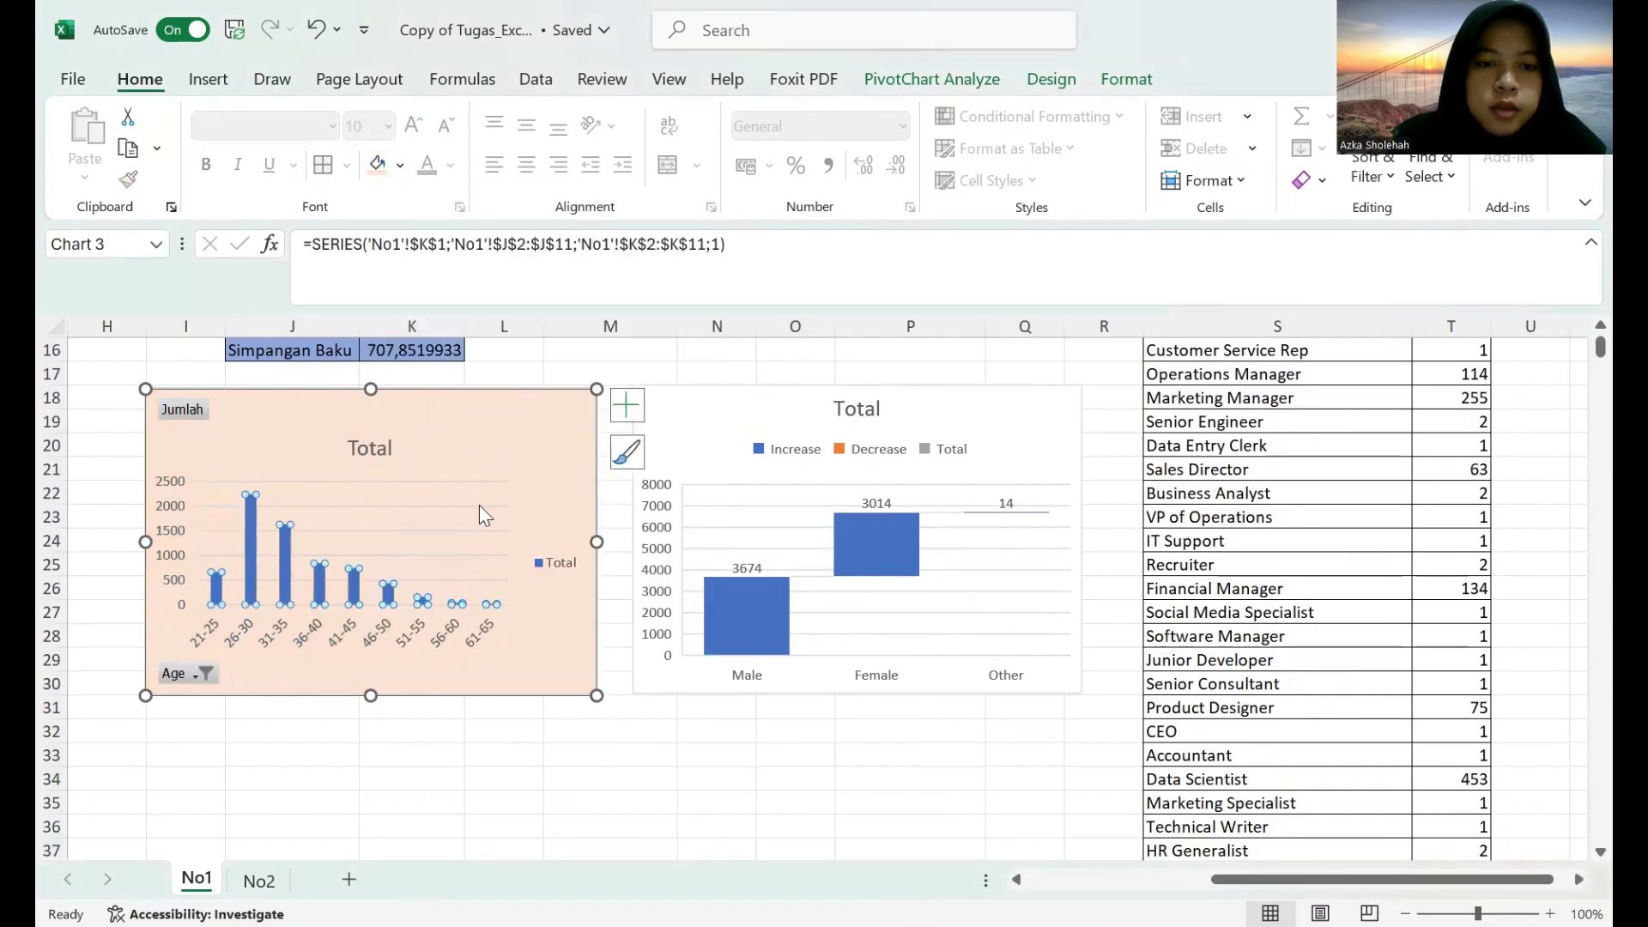
{"action": "left_click", "coordinate": [625, 455]}
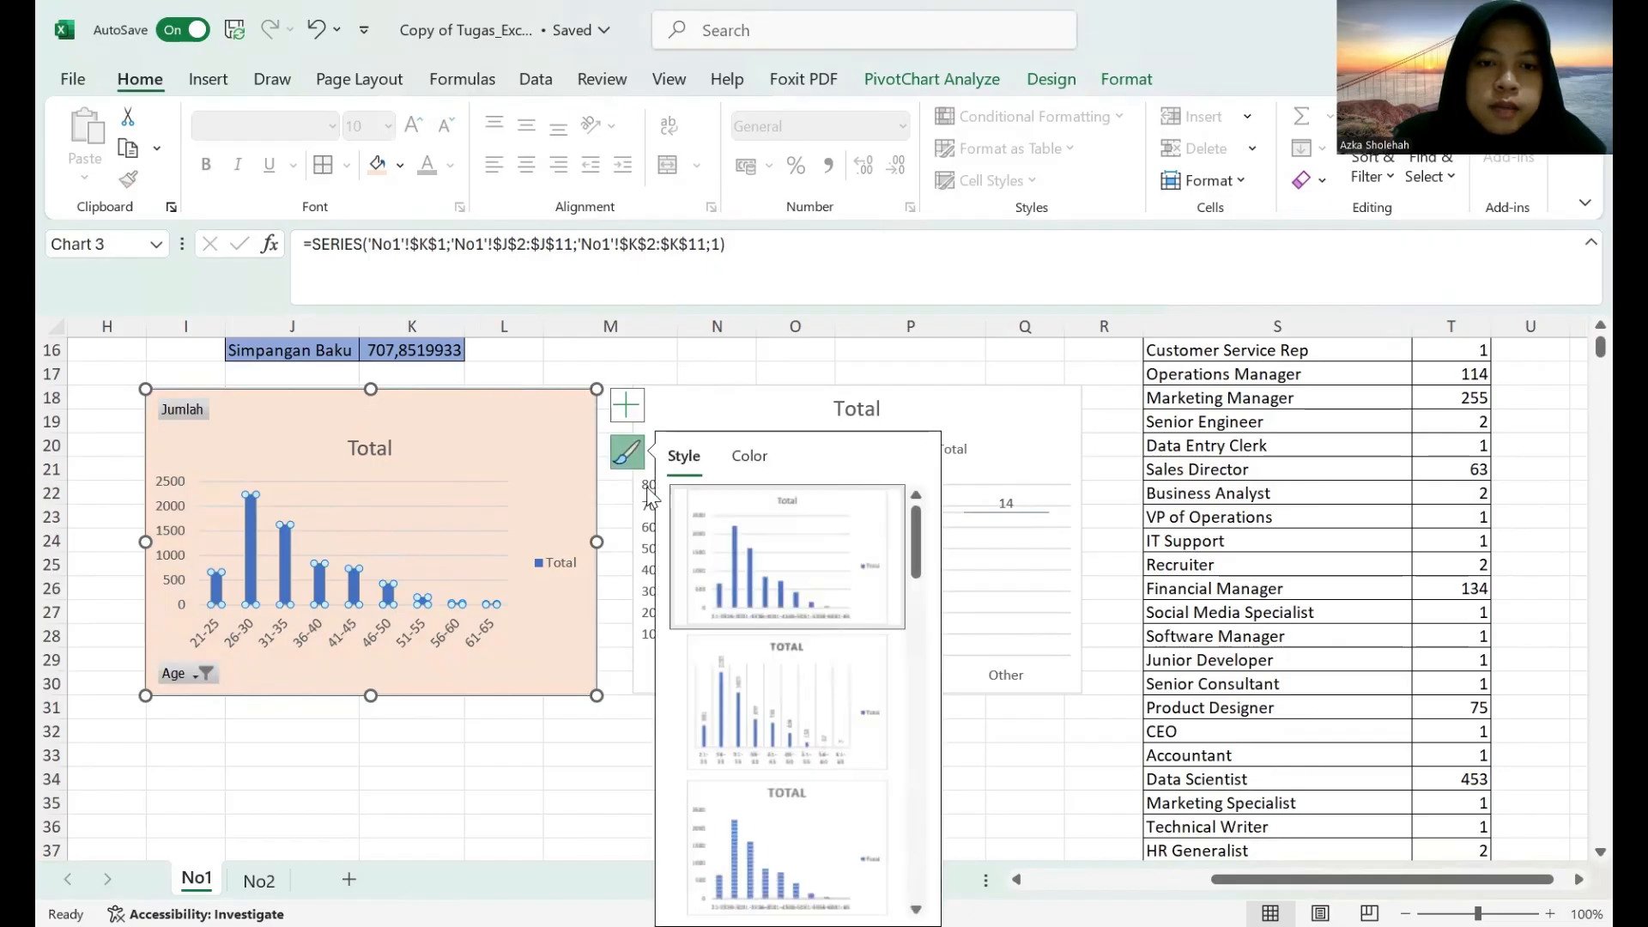
{"action": "left_click", "coordinate": [743, 463]}
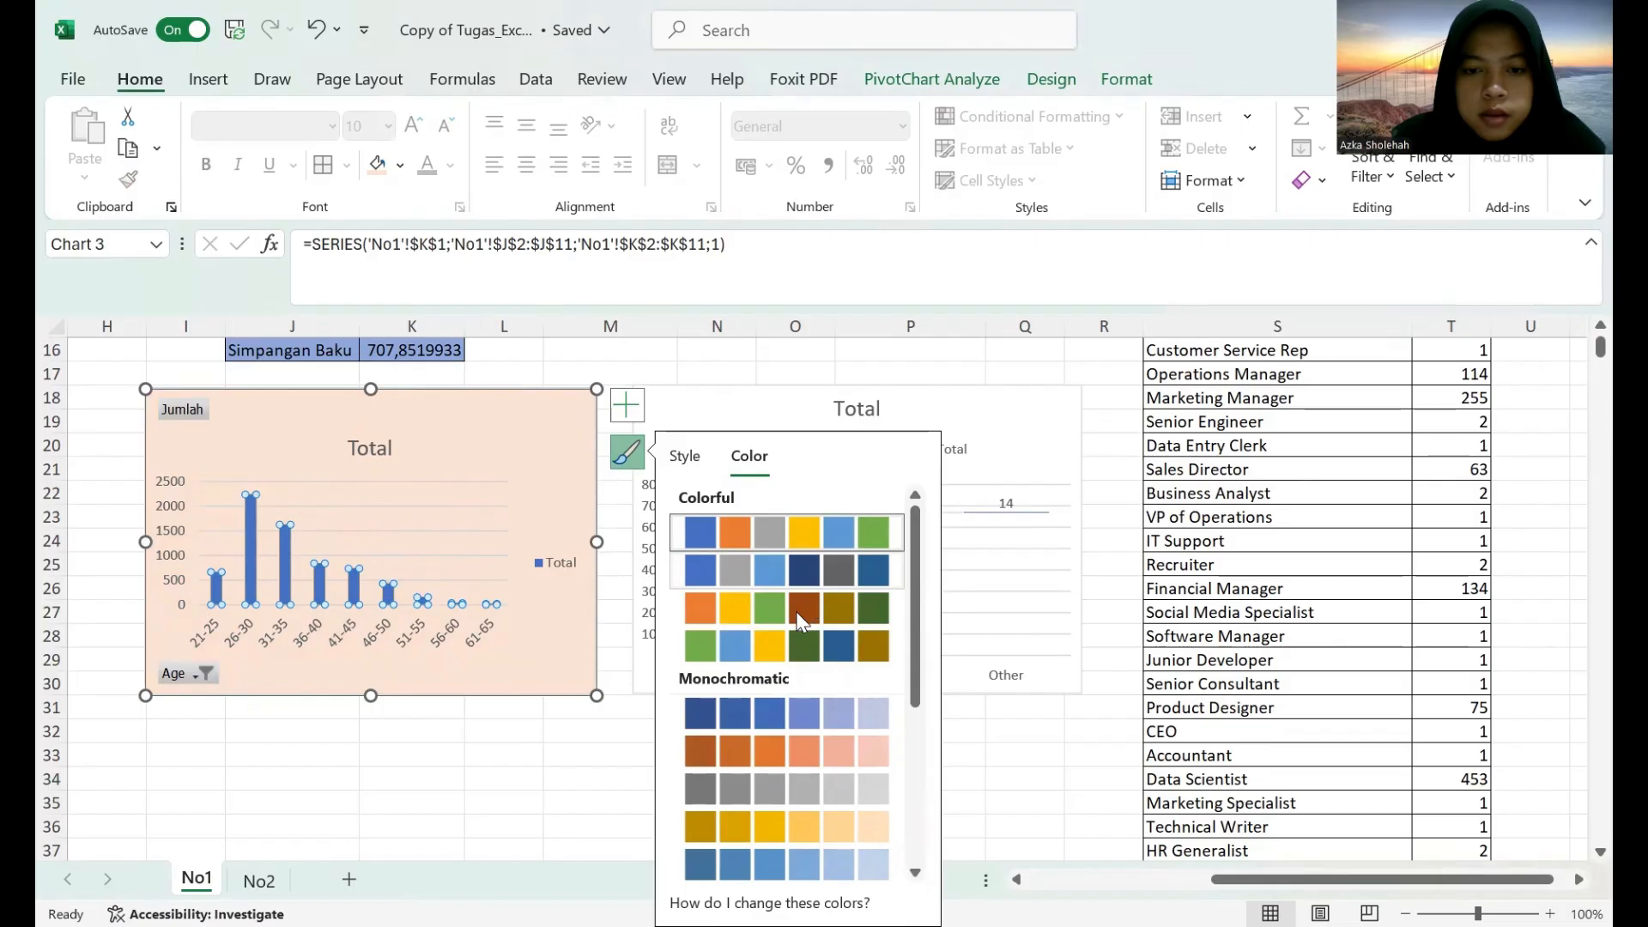
{"action": "left_click", "coordinate": [873, 649]}
{"action": "left_click", "coordinate": [565, 744]}
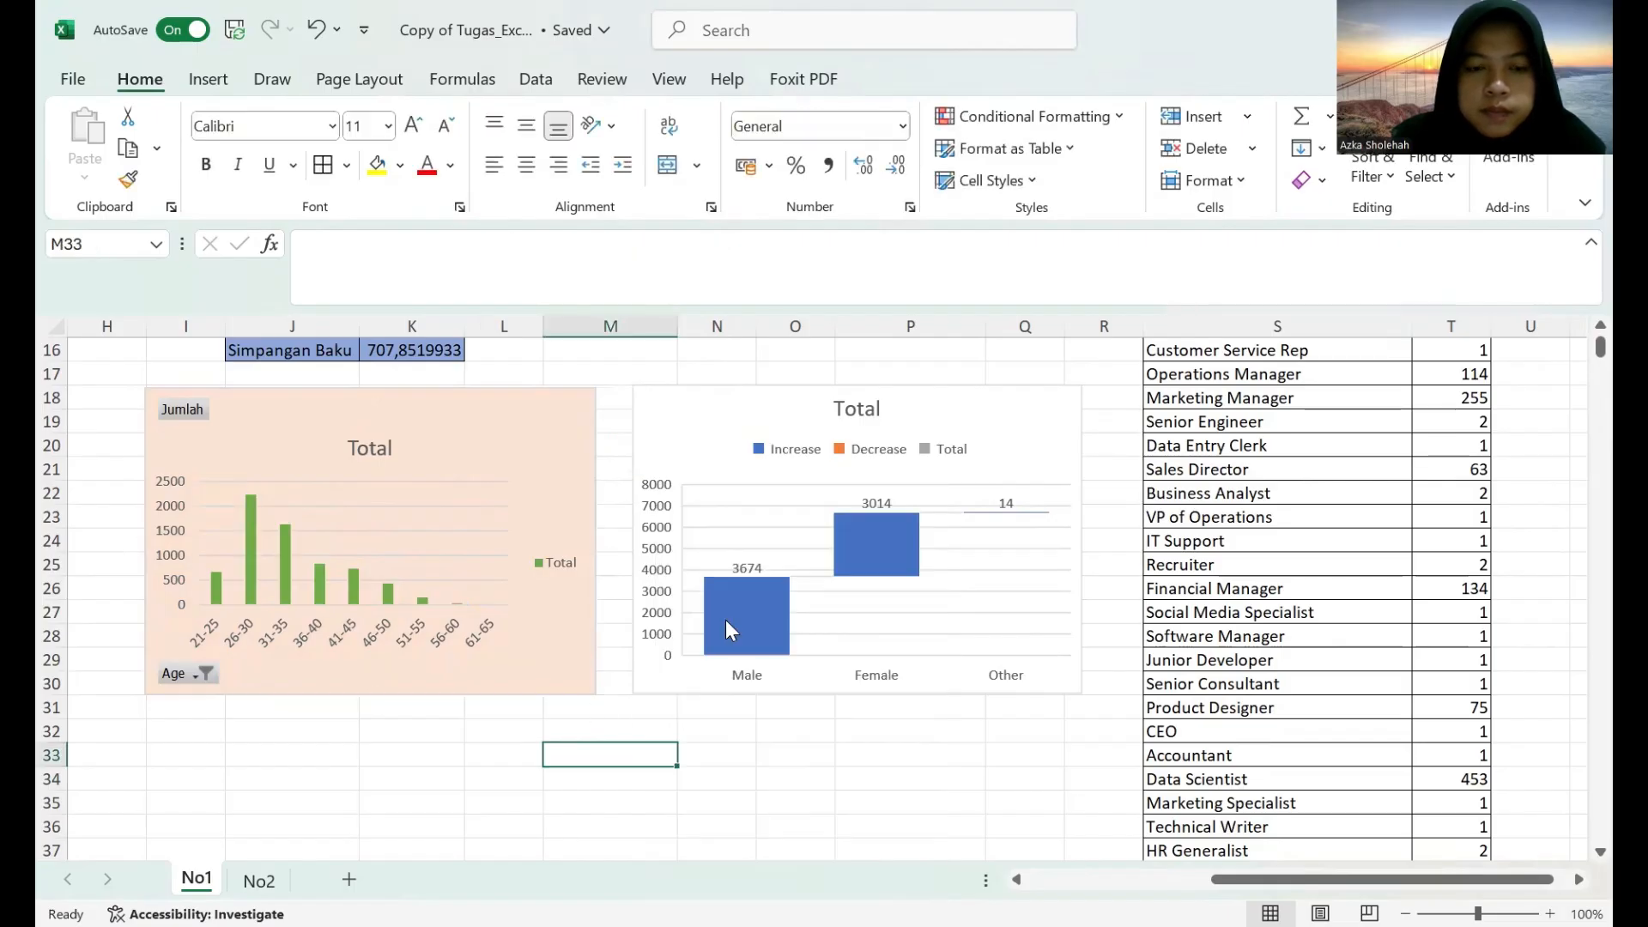
Apply the second Colorful palette of blue and grey tones to the gender waterfall chart.
{"action": "left_click", "coordinate": [697, 418]}
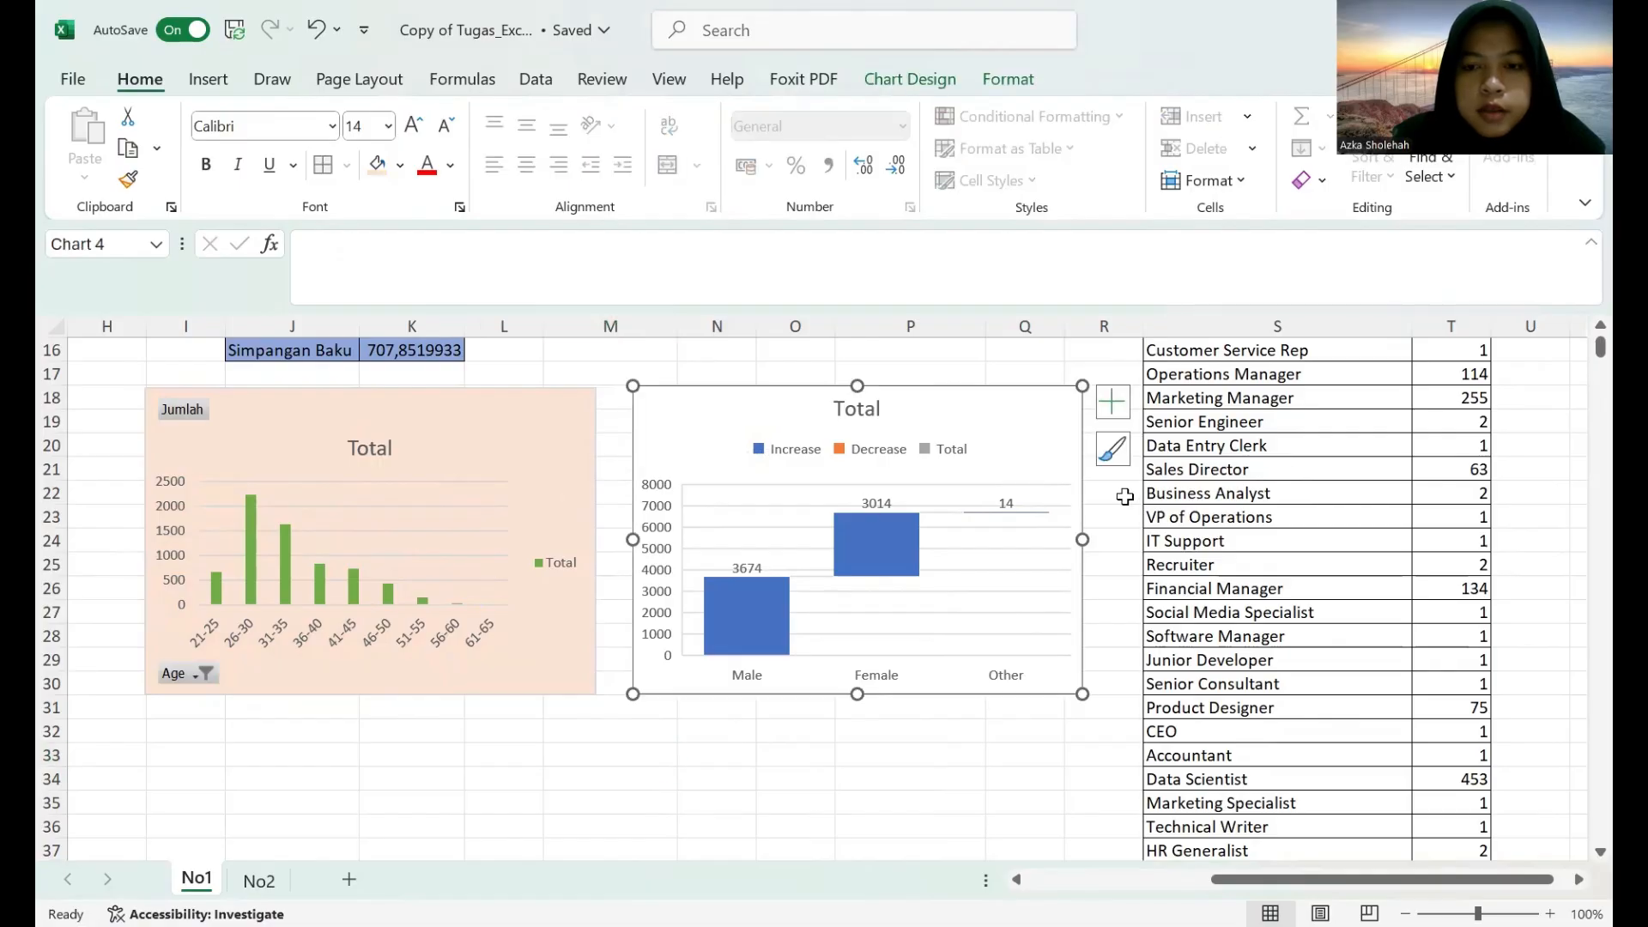
{"action": "left_click", "coordinate": [1113, 449]}
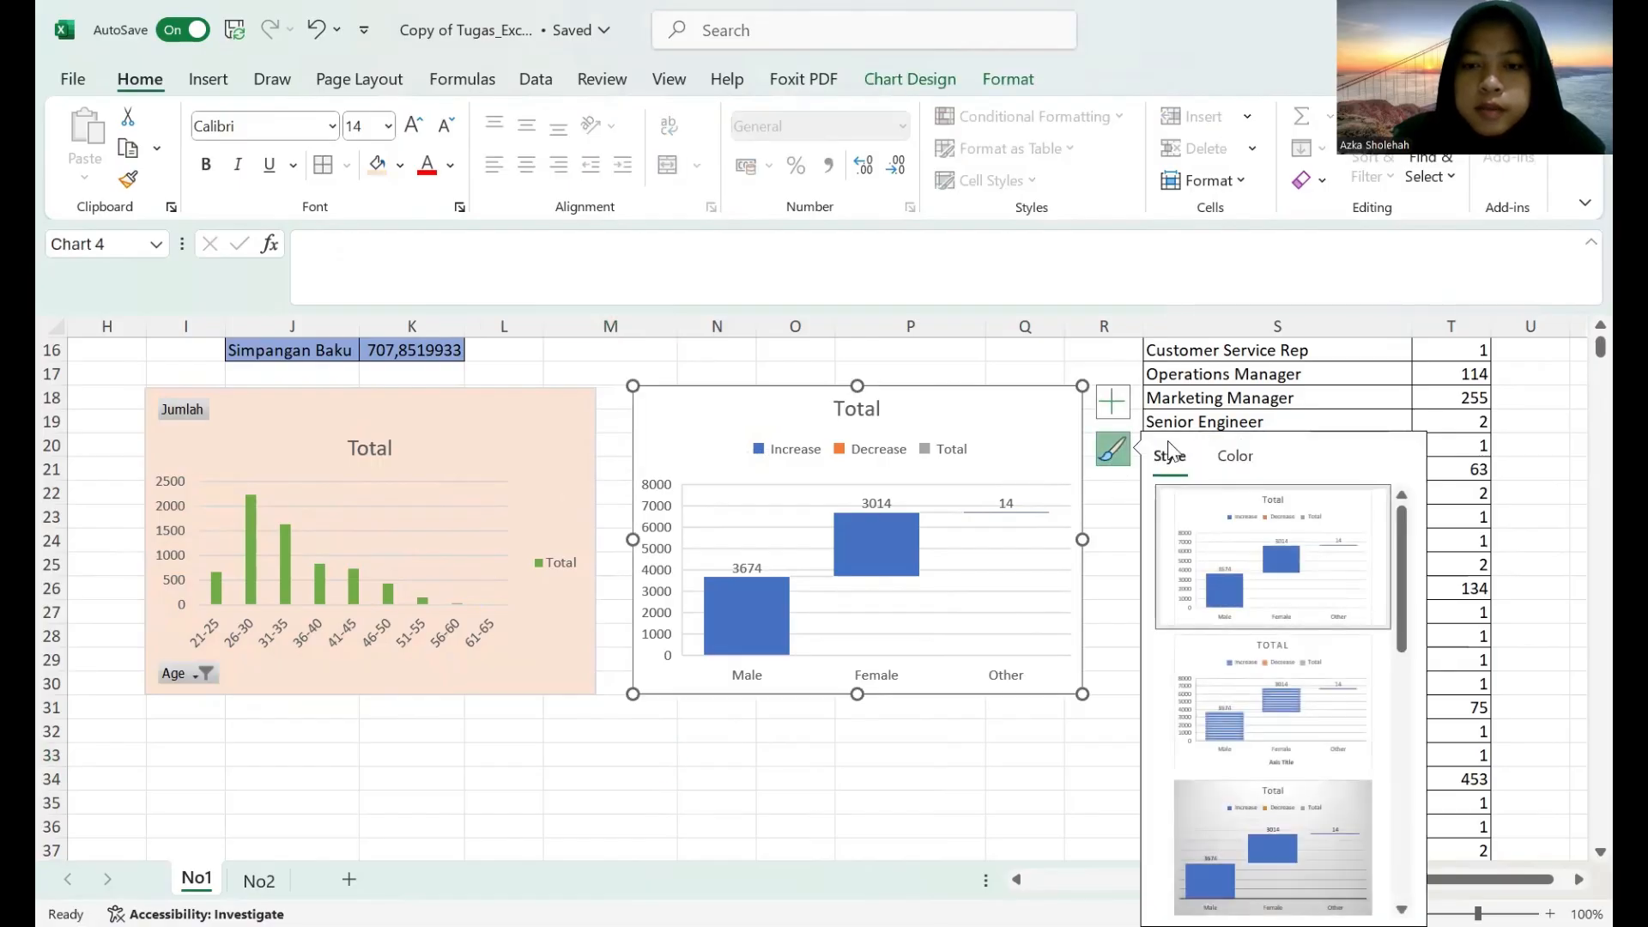
{"action": "left_click", "coordinate": [1235, 456]}
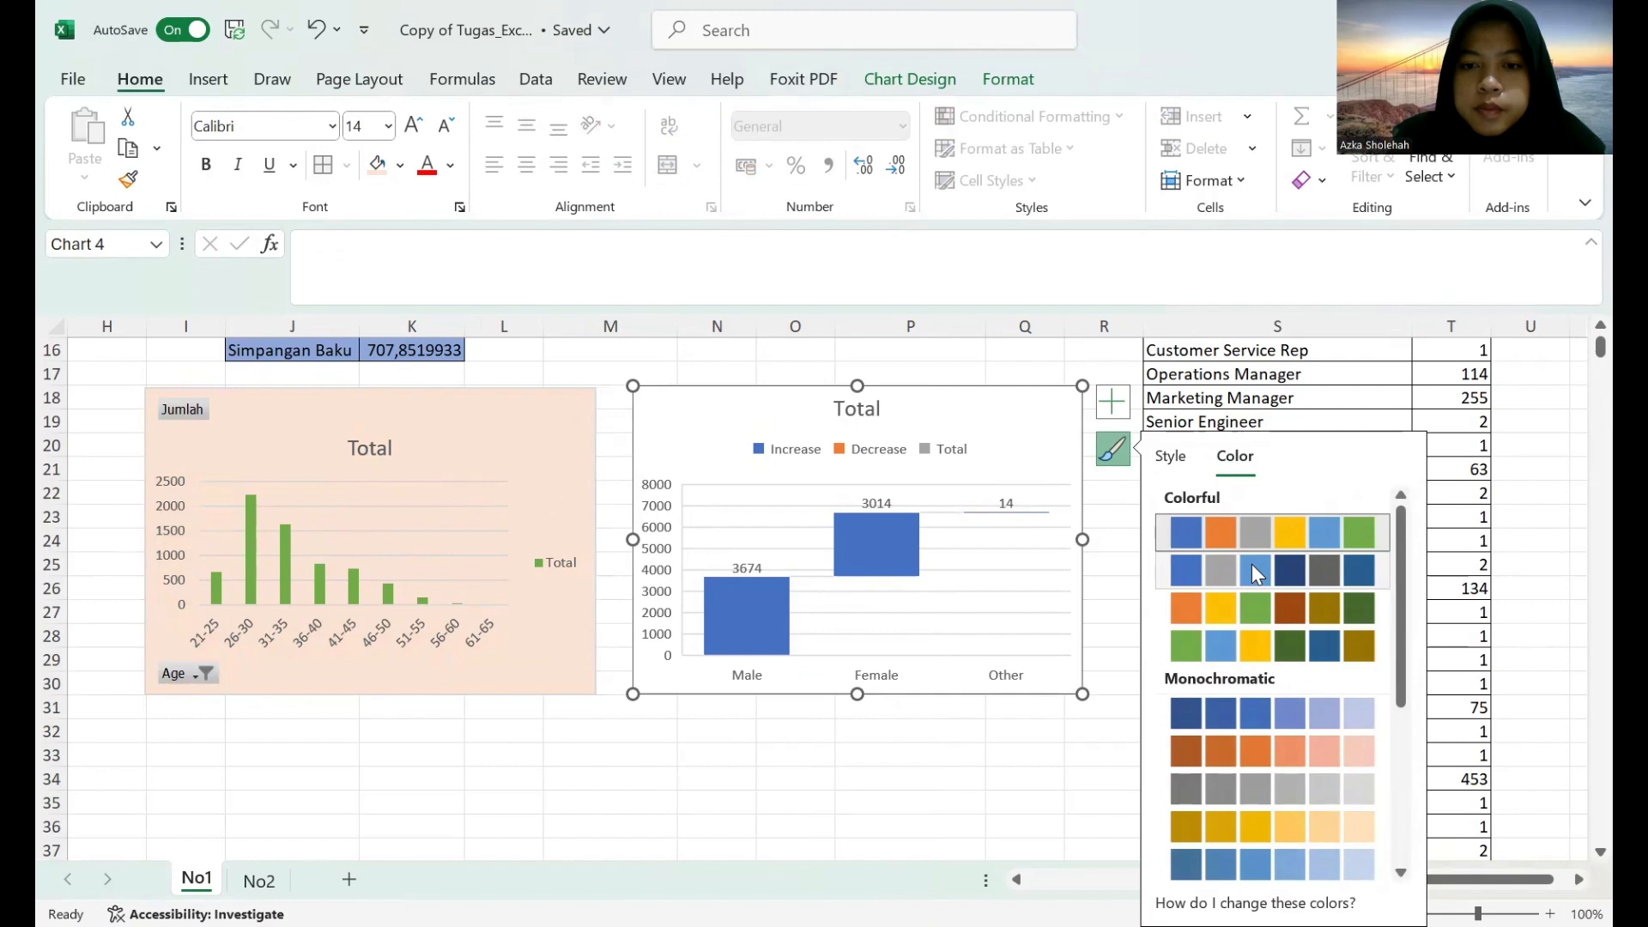
{"action": "left_click", "coordinate": [1251, 579]}
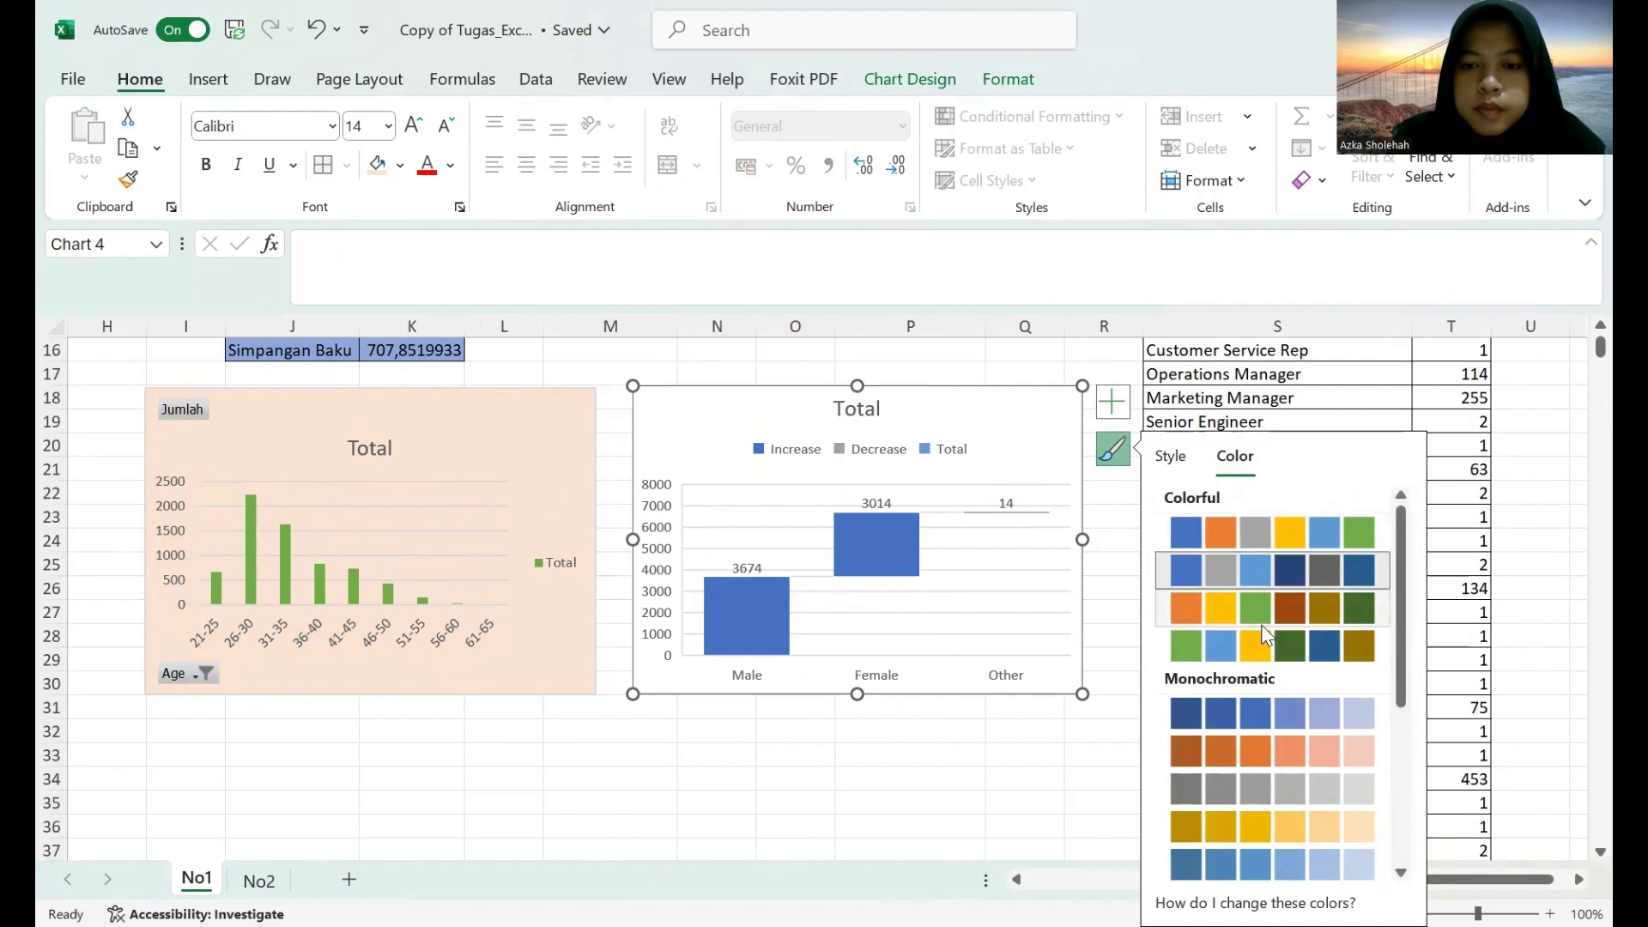
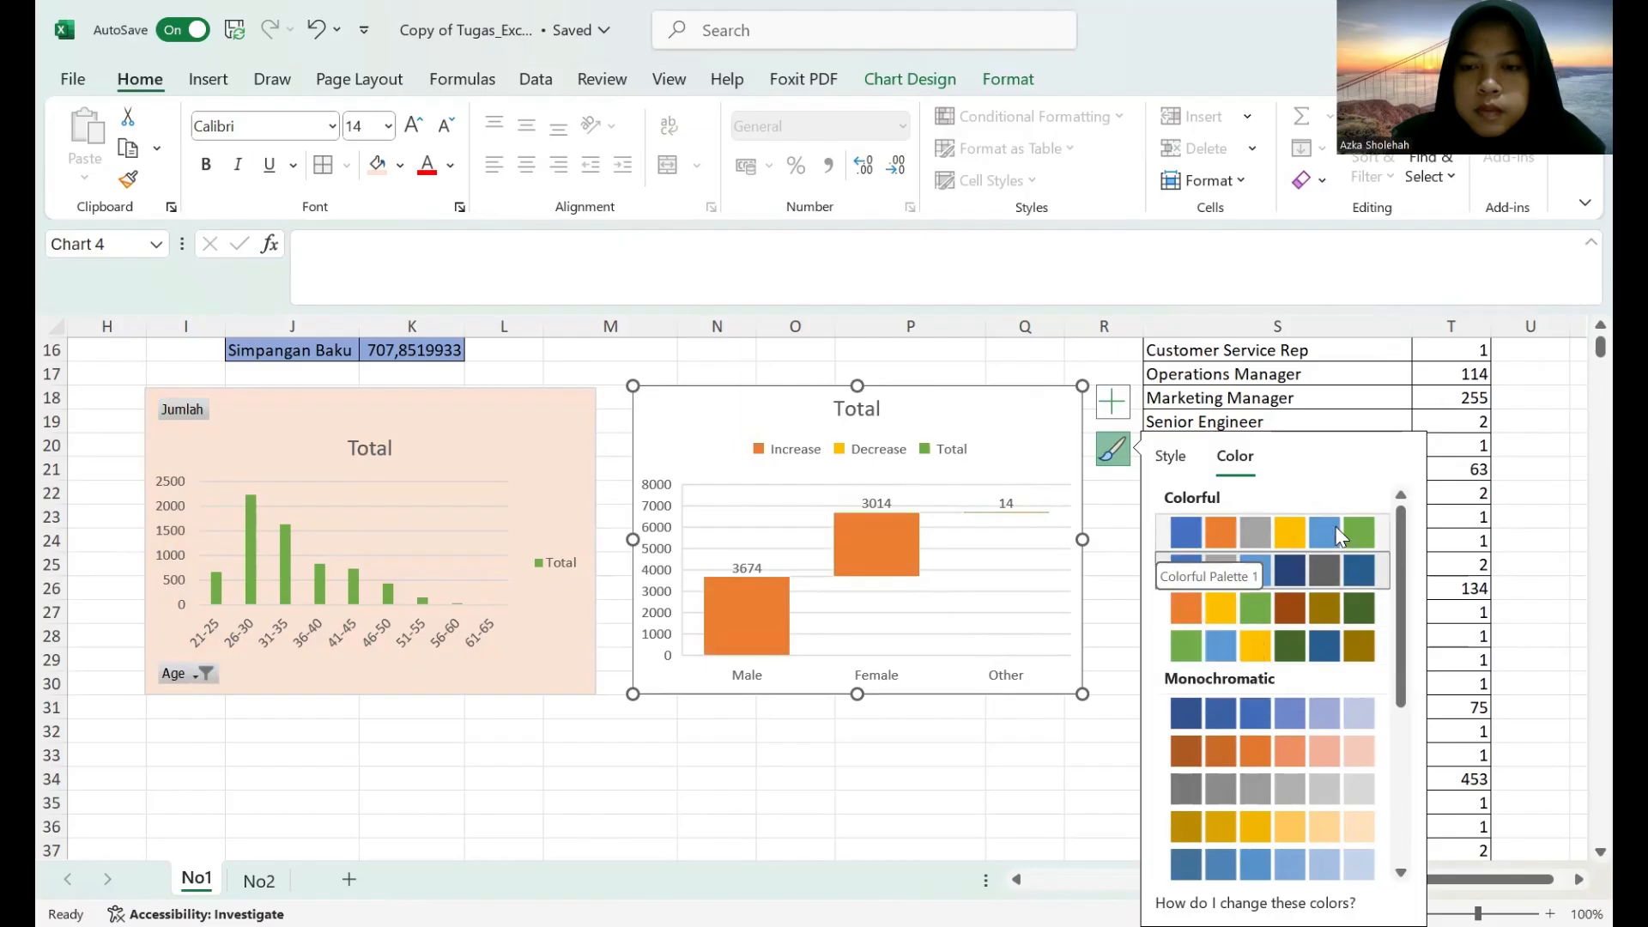
Fill the gender waterfall chart's background with the lightest orange and recolour its bars with the first Monochromatic palette of blues.
{"action": "scroll", "coordinate": [1248, 572], "scroll_direction": "down", "scroll_amount": 1}
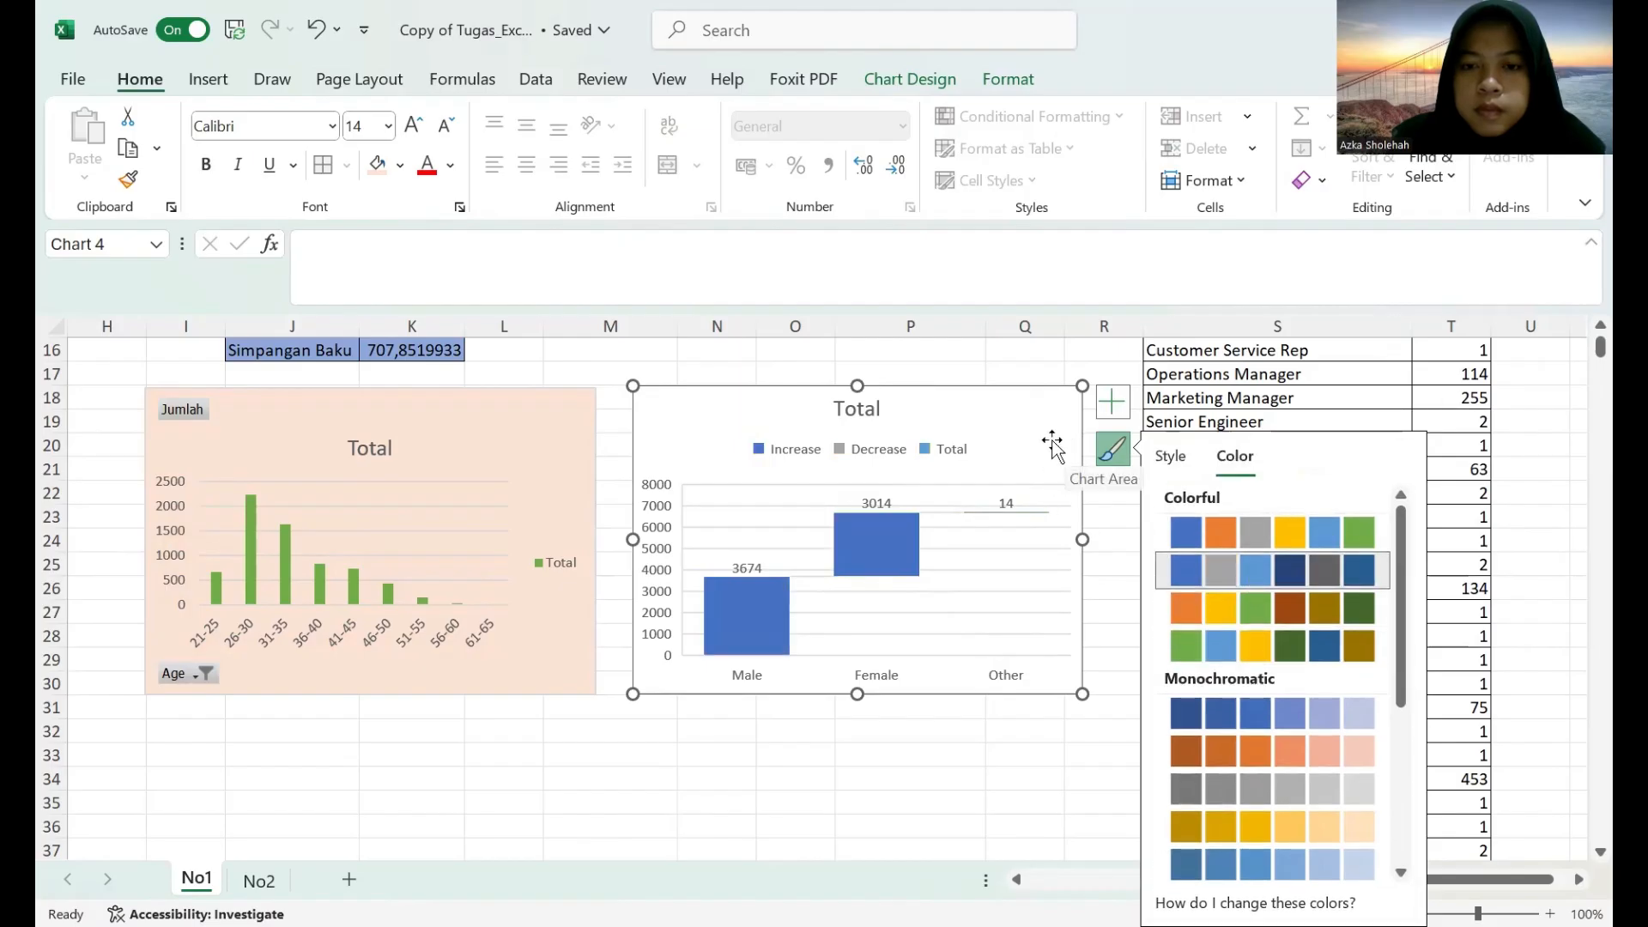
{"action": "left_click", "coordinate": [377, 164]}
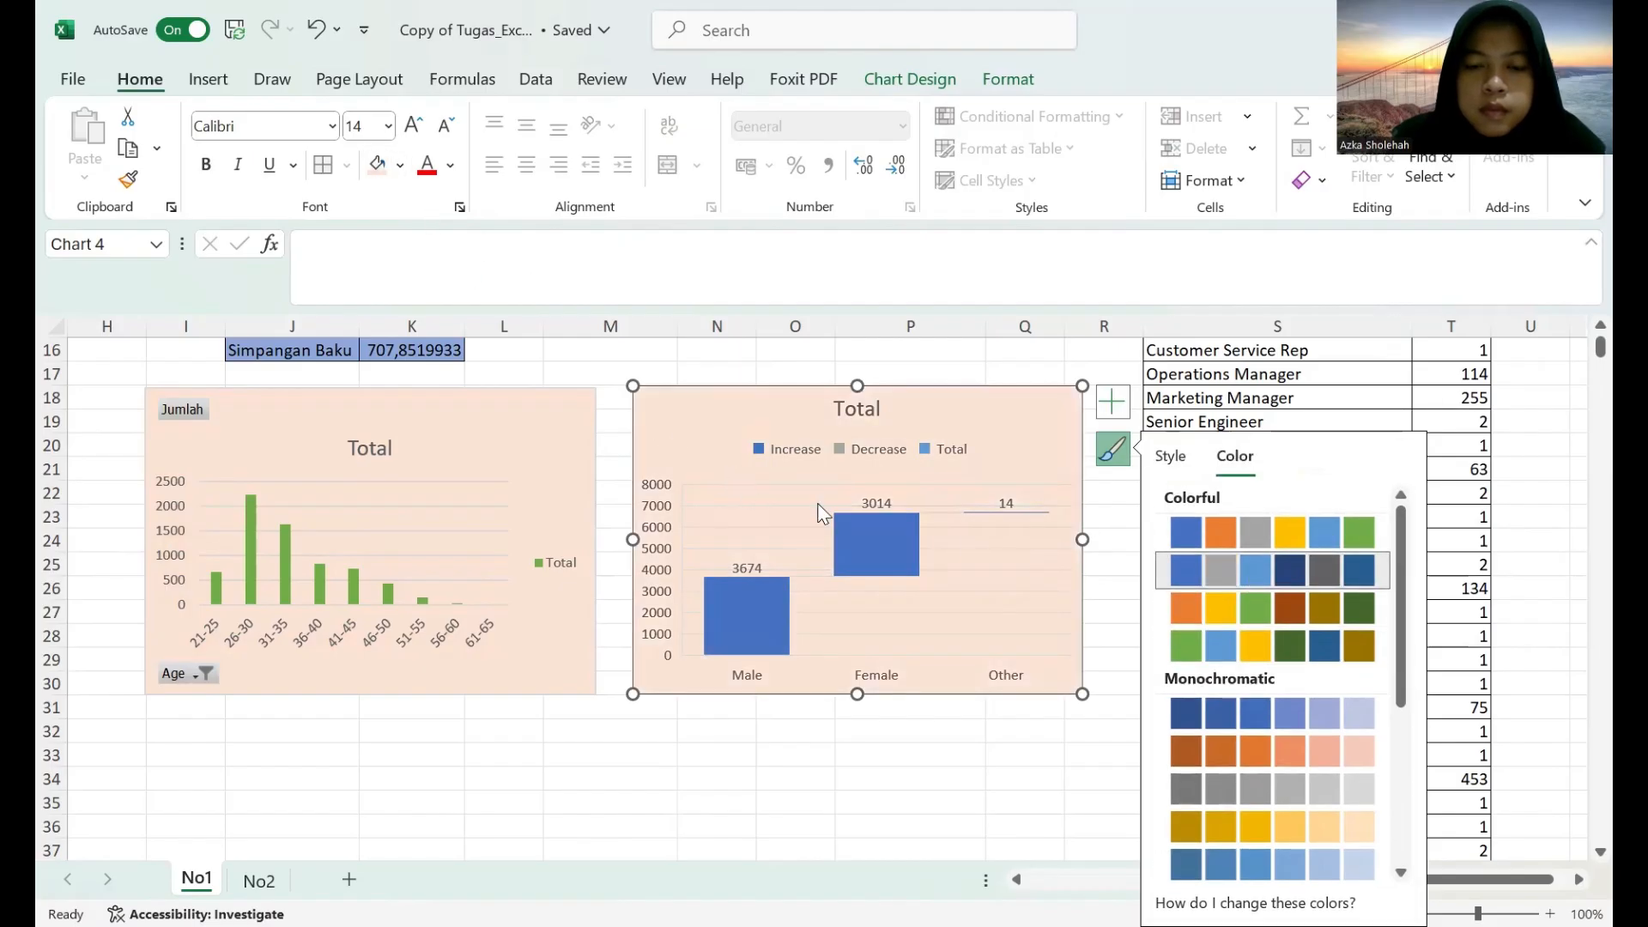
{"action": "left_click", "coordinate": [1342, 718]}
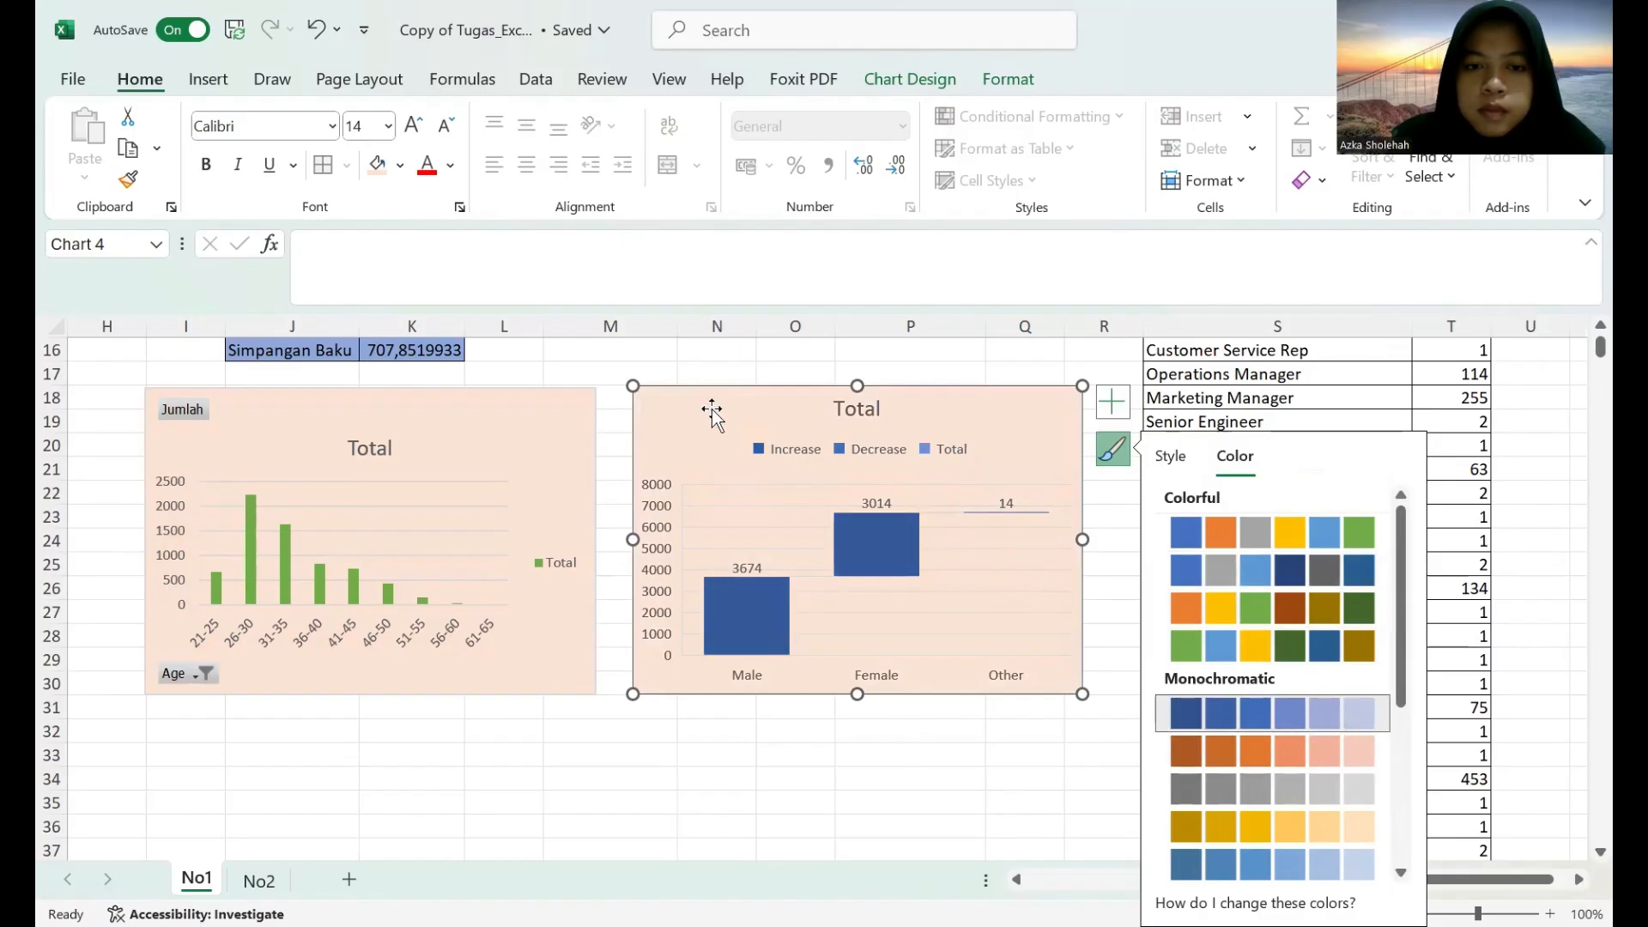
{"action": "left_click", "coordinate": [829, 781]}
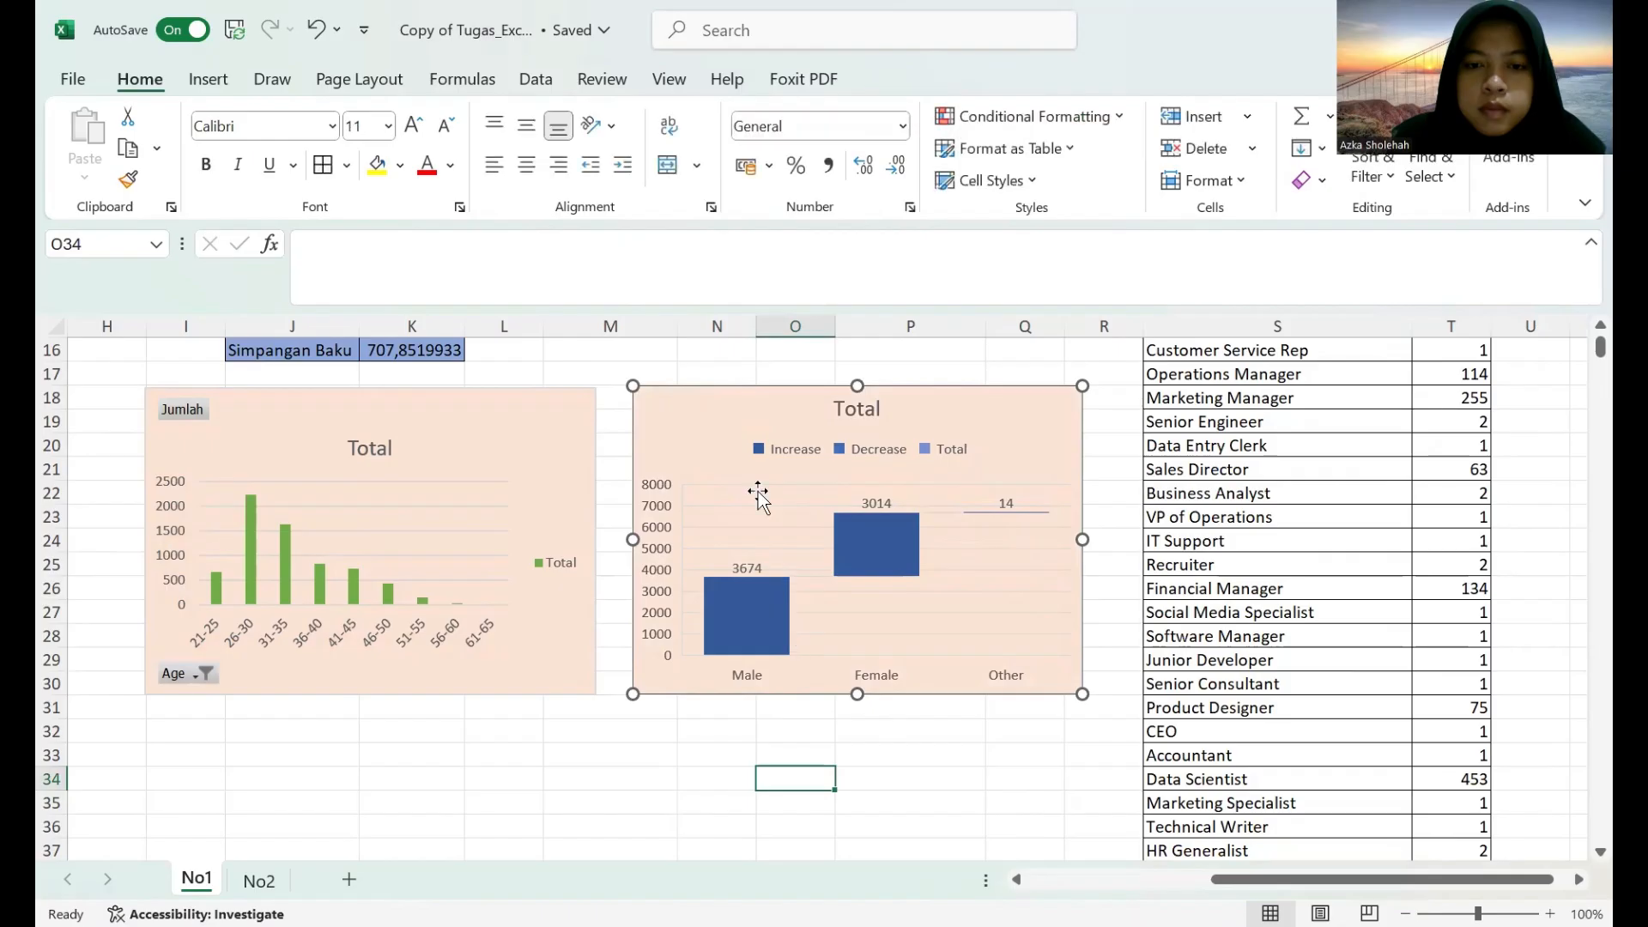
Try the second-lightest blue and the lightest blue-grey theme colours as the gender waterfall chart's background fill.
{"action": "left_click", "coordinate": [710, 415]}
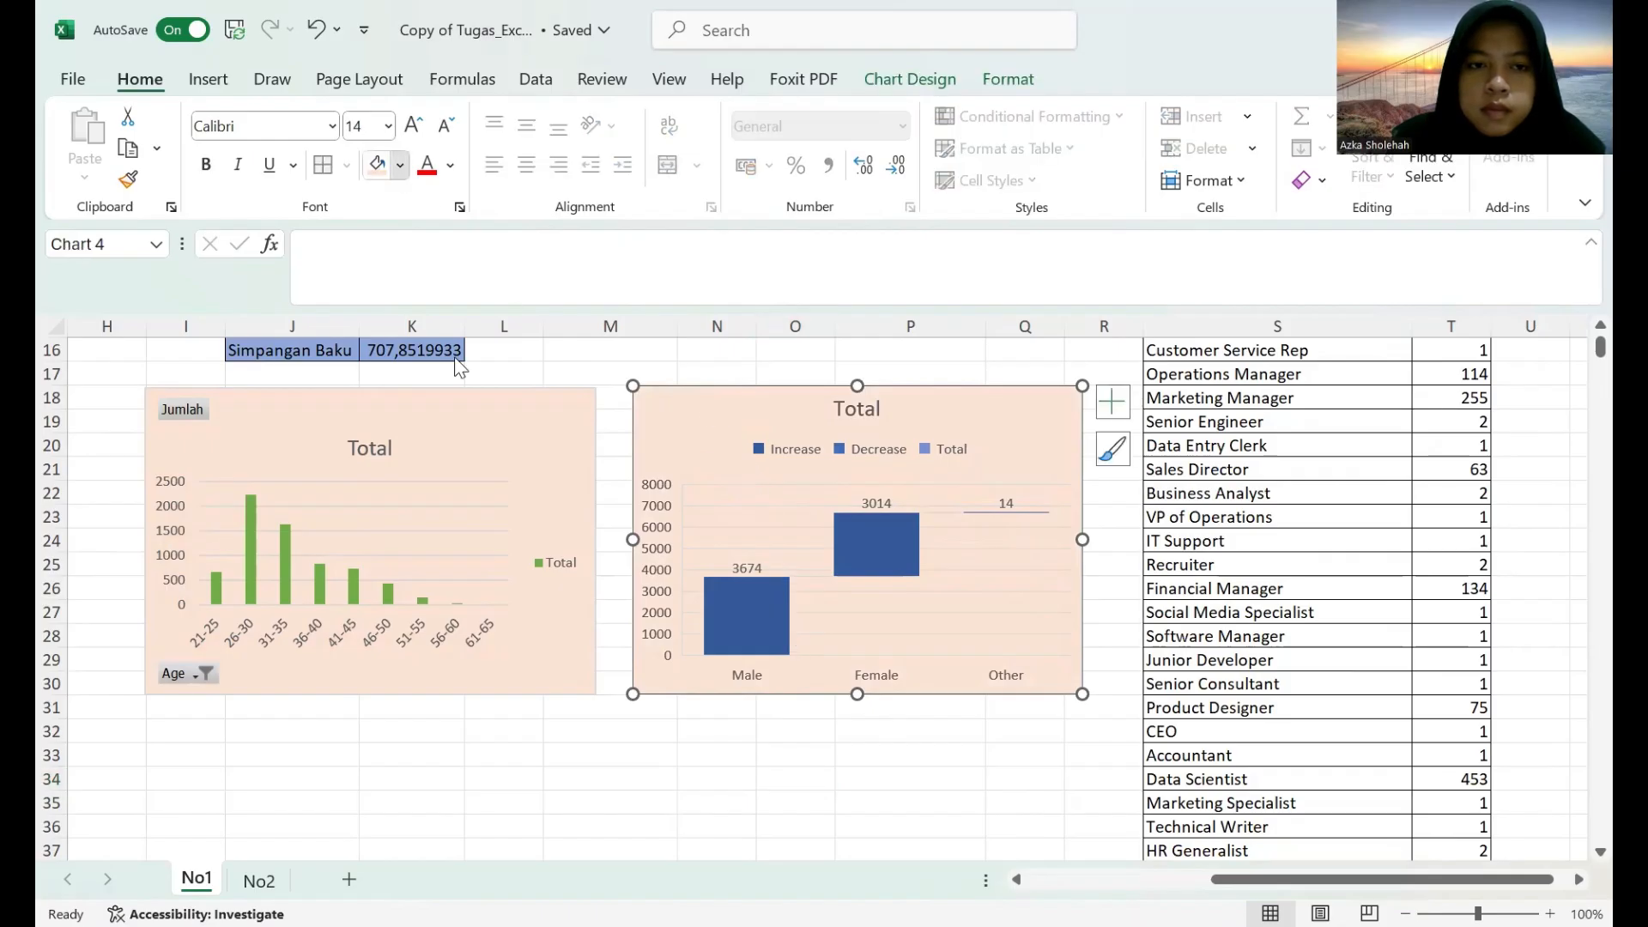
{"action": "left_click", "coordinate": [400, 165]}
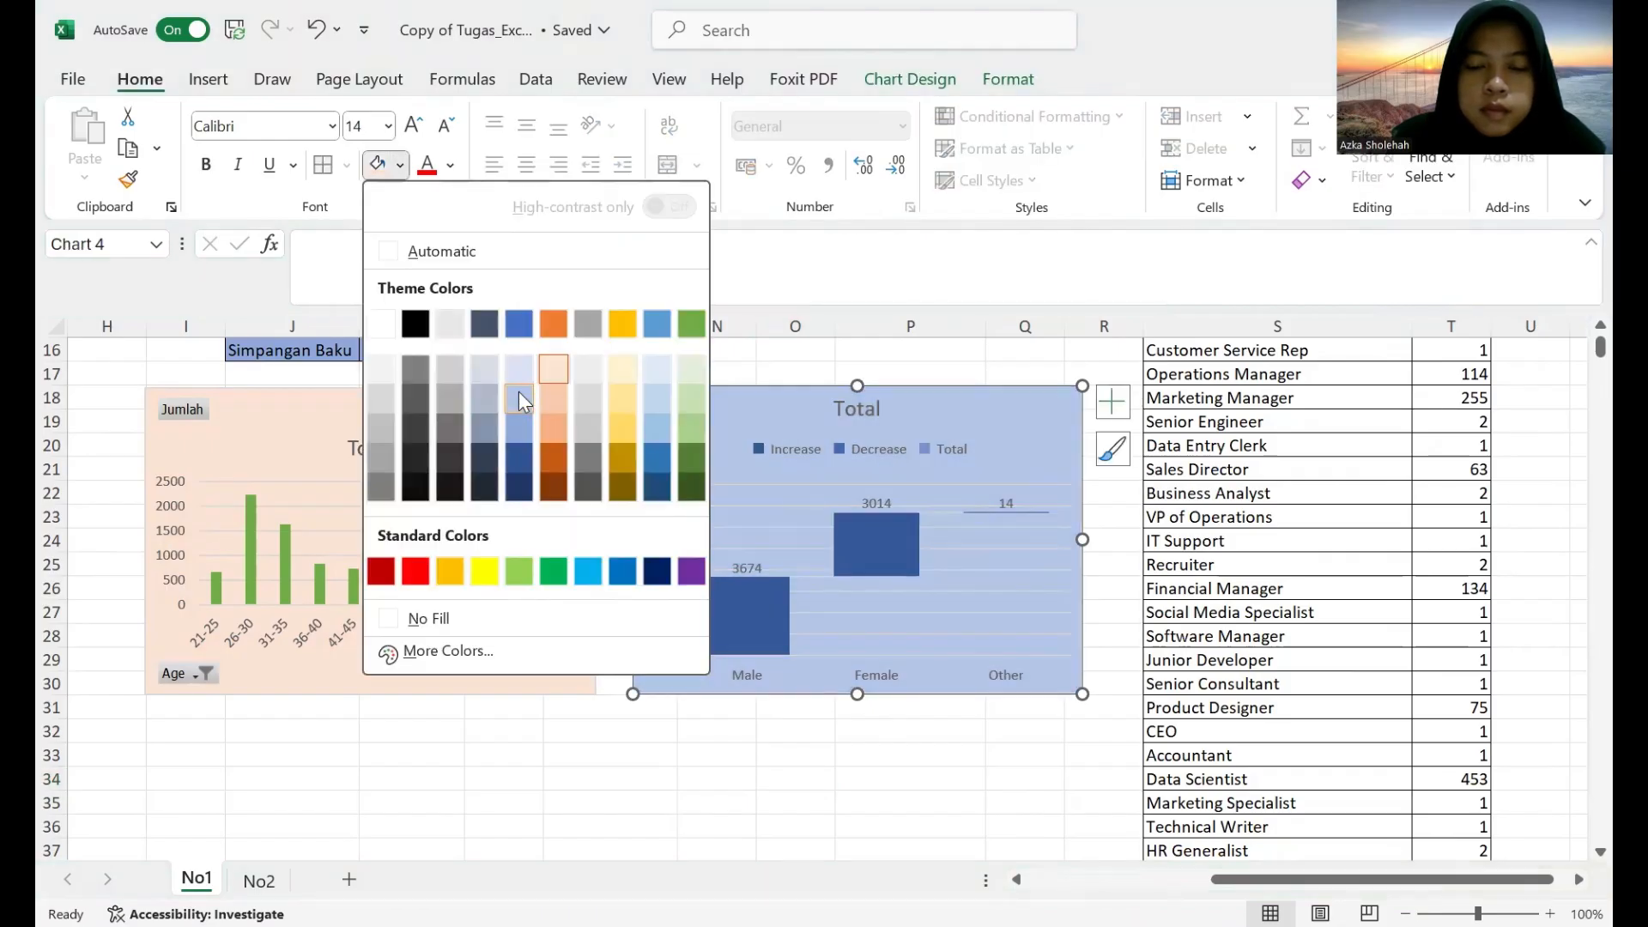
{"action": "left_click", "coordinate": [518, 391]}
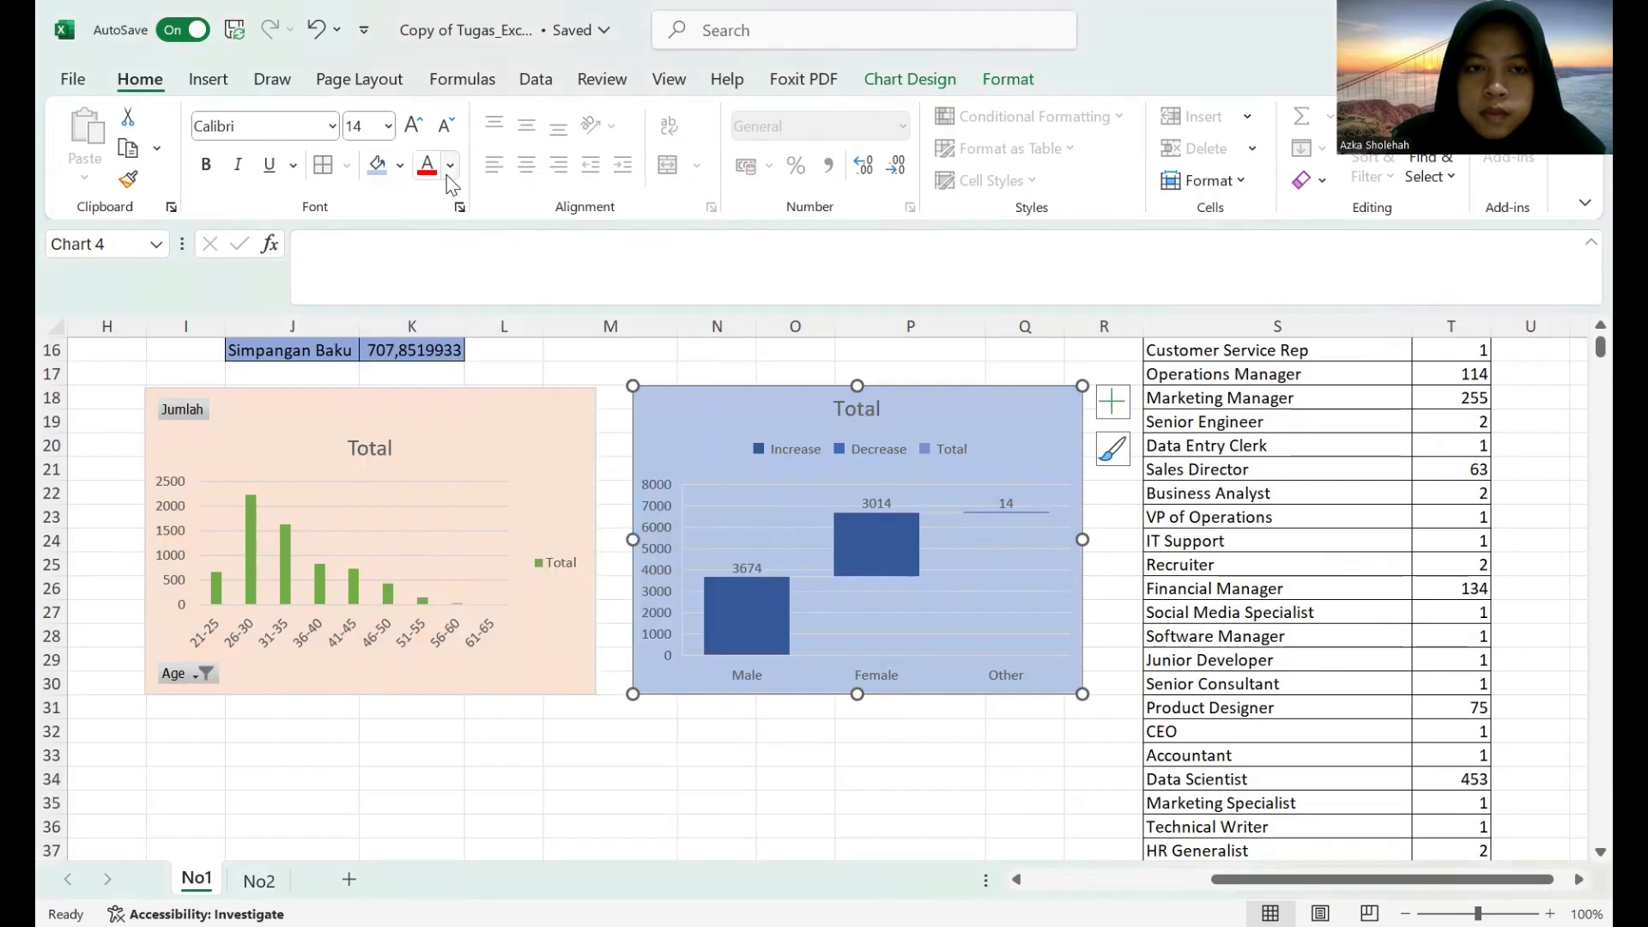
{"action": "left_click", "coordinate": [400, 165]}
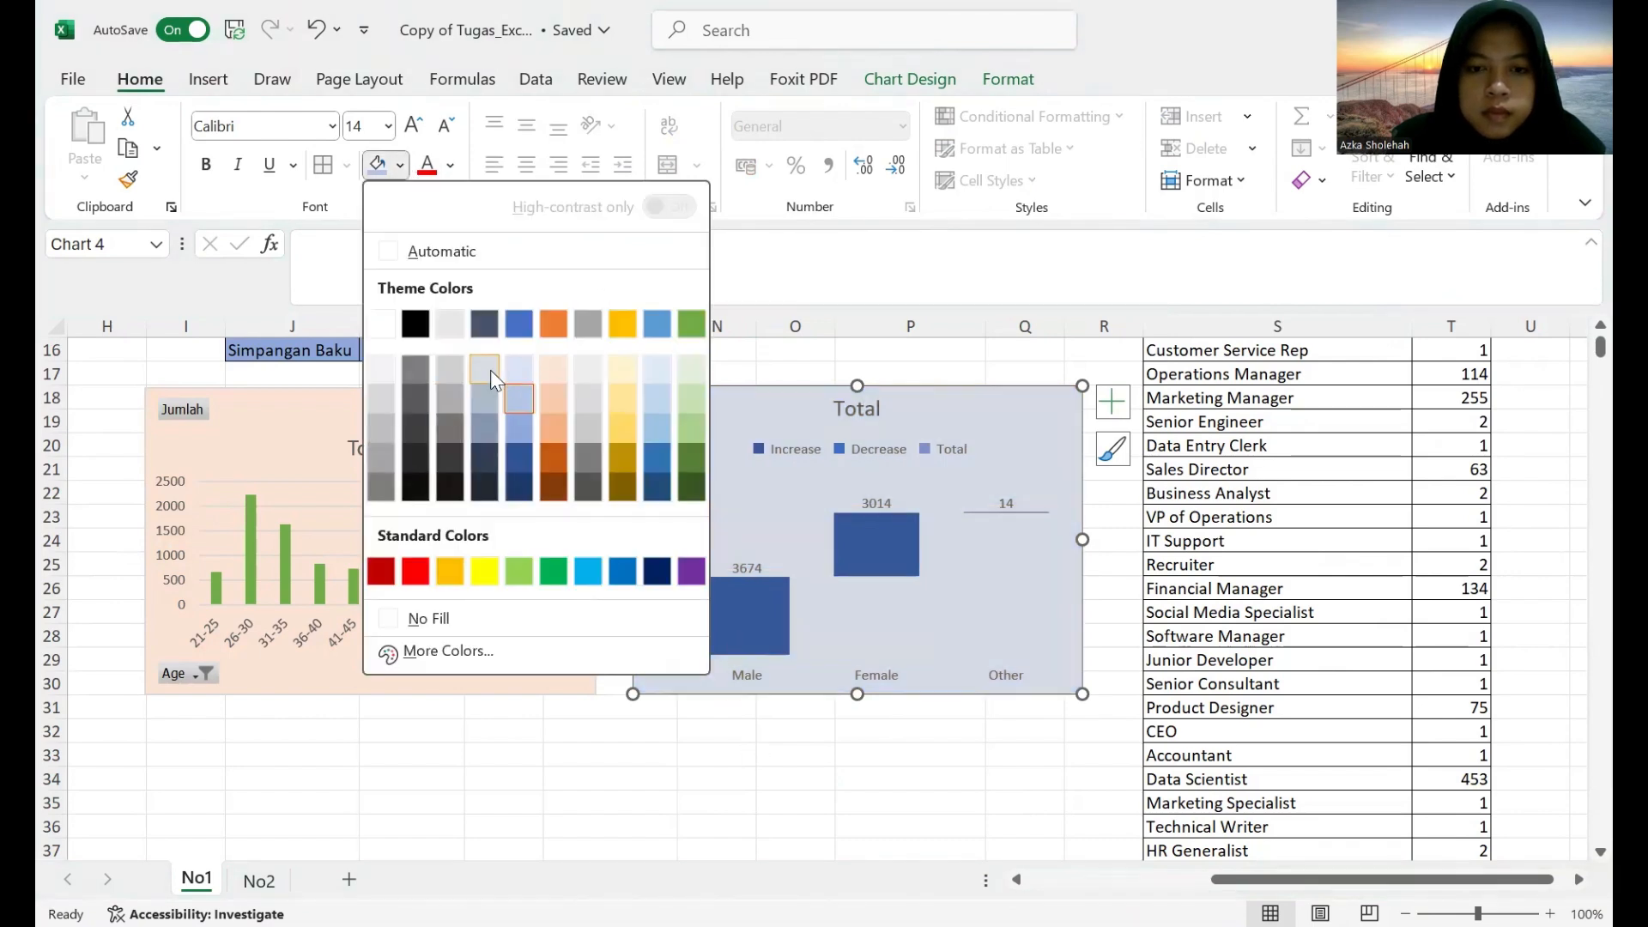
{"action": "left_click", "coordinate": [489, 368]}
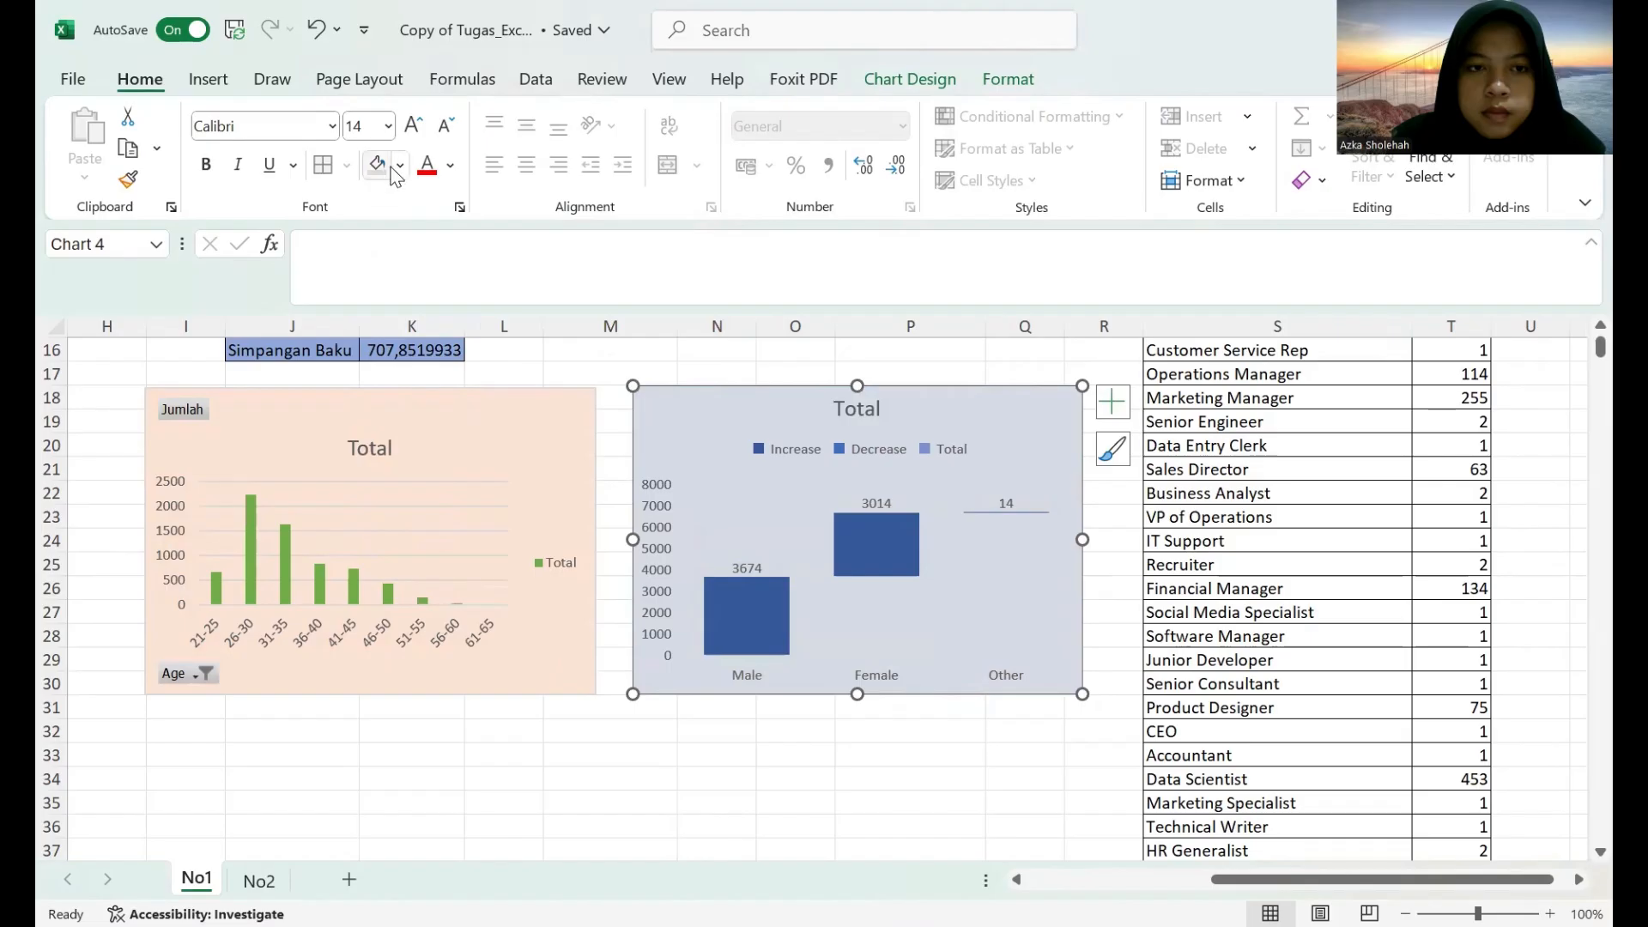
Try a dark grey theme colour as the gender waterfall chart's background fill.
{"action": "left_click", "coordinate": [400, 165]}
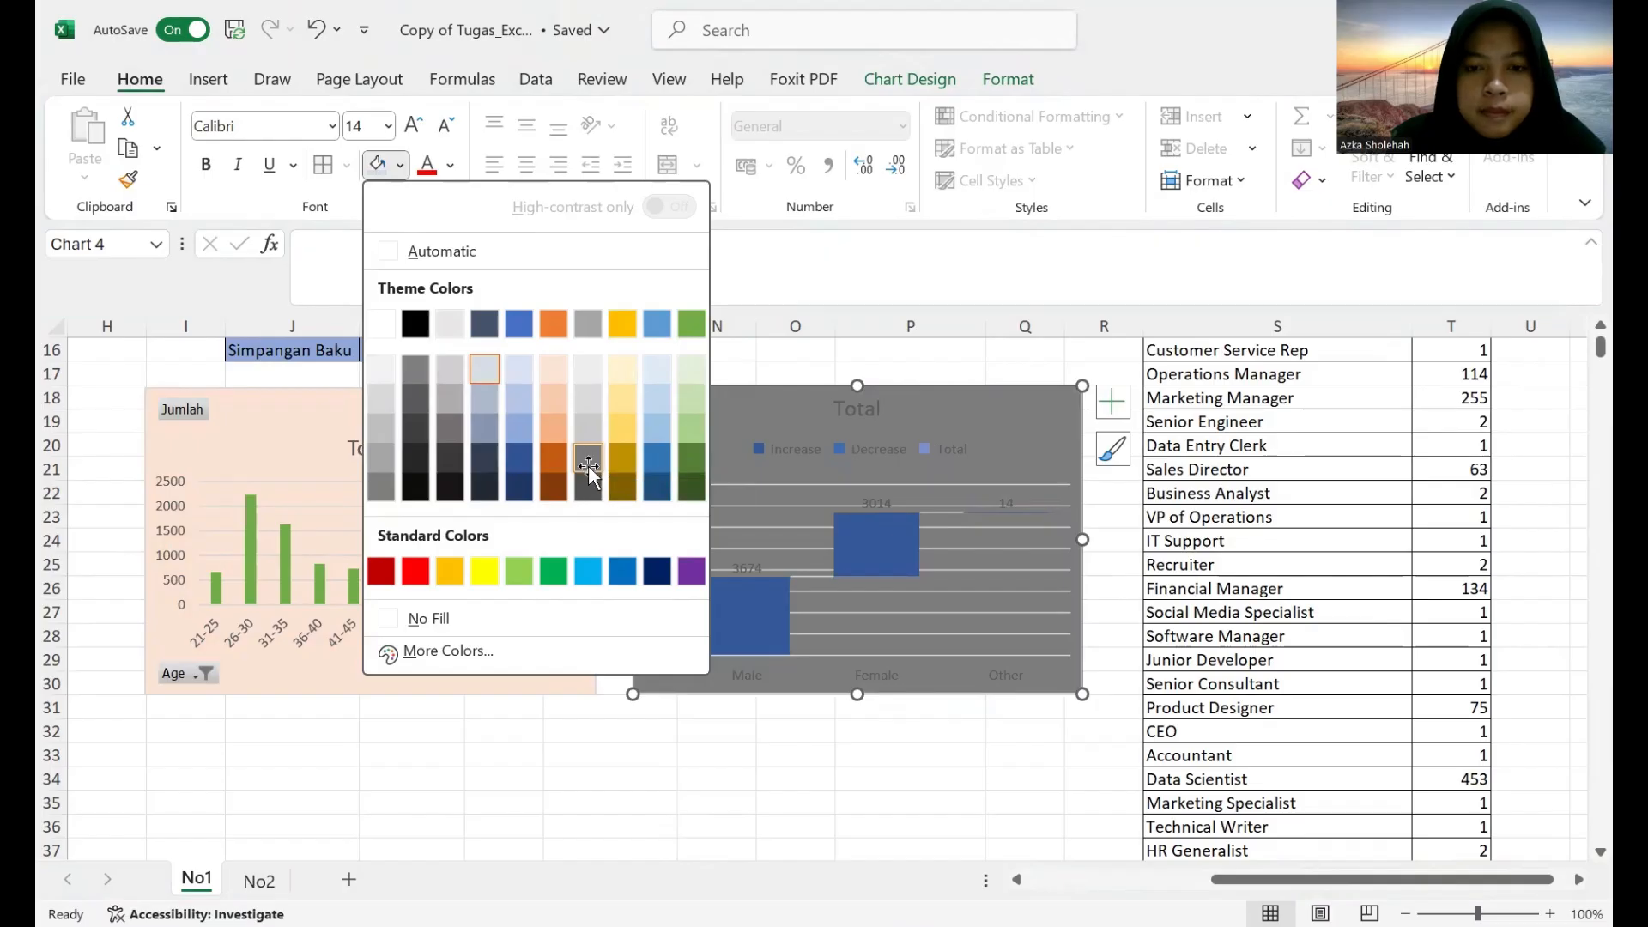
{"action": "left_click", "coordinate": [588, 466]}
{"action": "scroll", "coordinate": [735, 669], "scroll_direction": "down", "scroll_amount": 2}
{"action": "scroll", "coordinate": [736, 684], "scroll_direction": "up", "scroll_amount": 3}
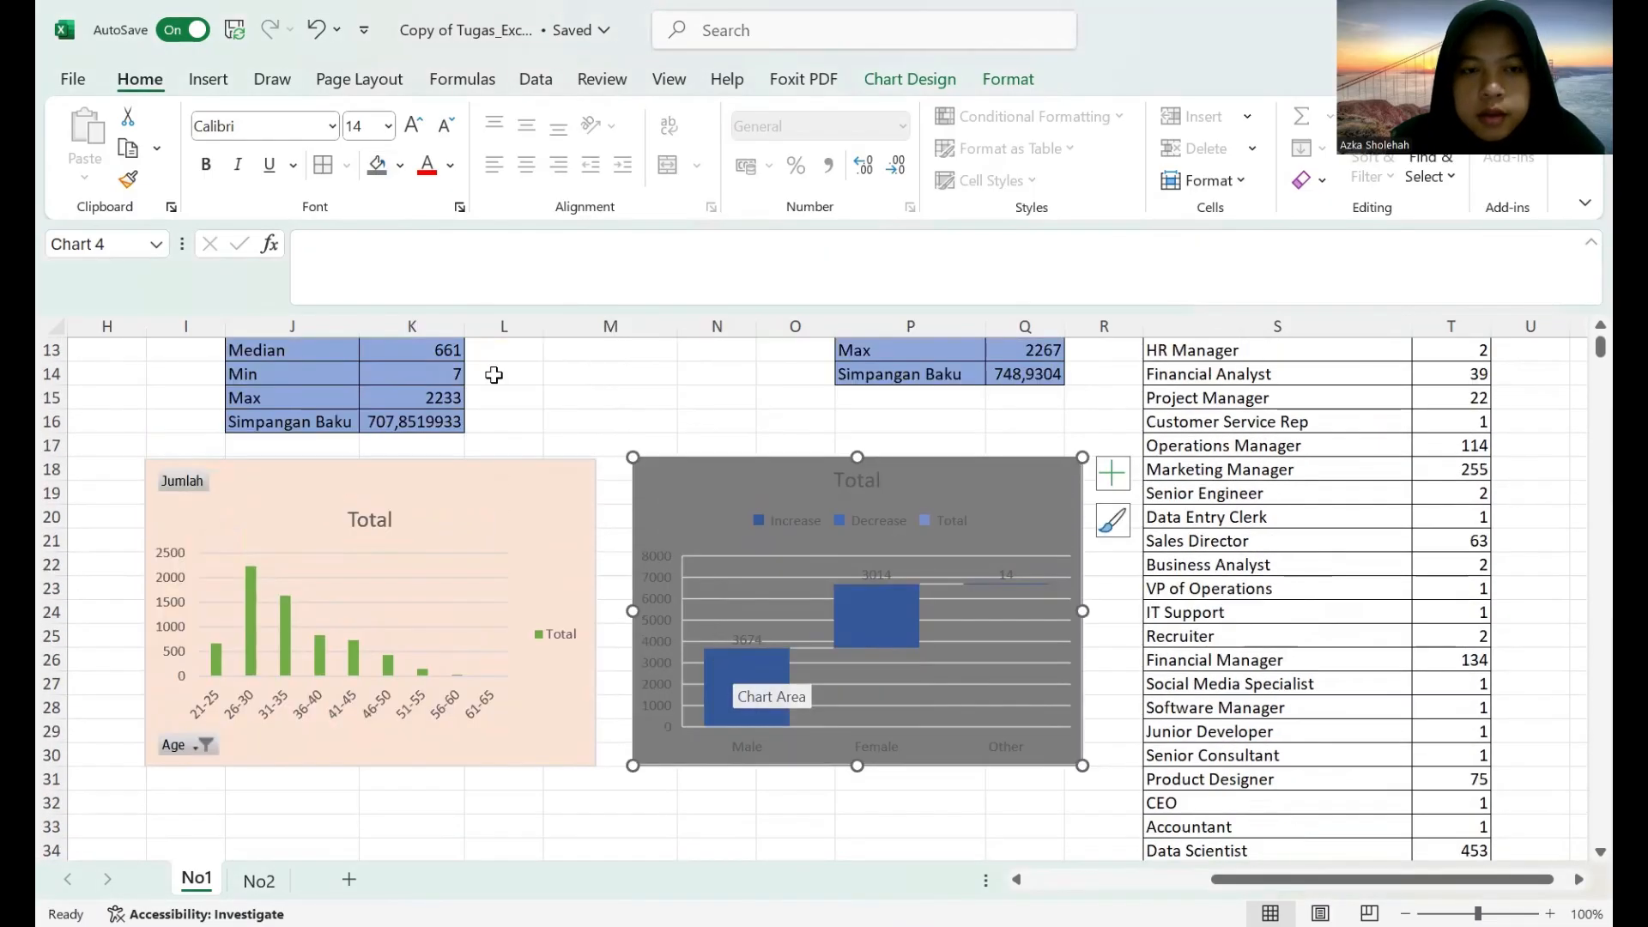
Fill the gender waterfall chart's background with the third-lightest shade of the grey accent theme colour.
{"action": "left_click", "coordinate": [400, 165]}
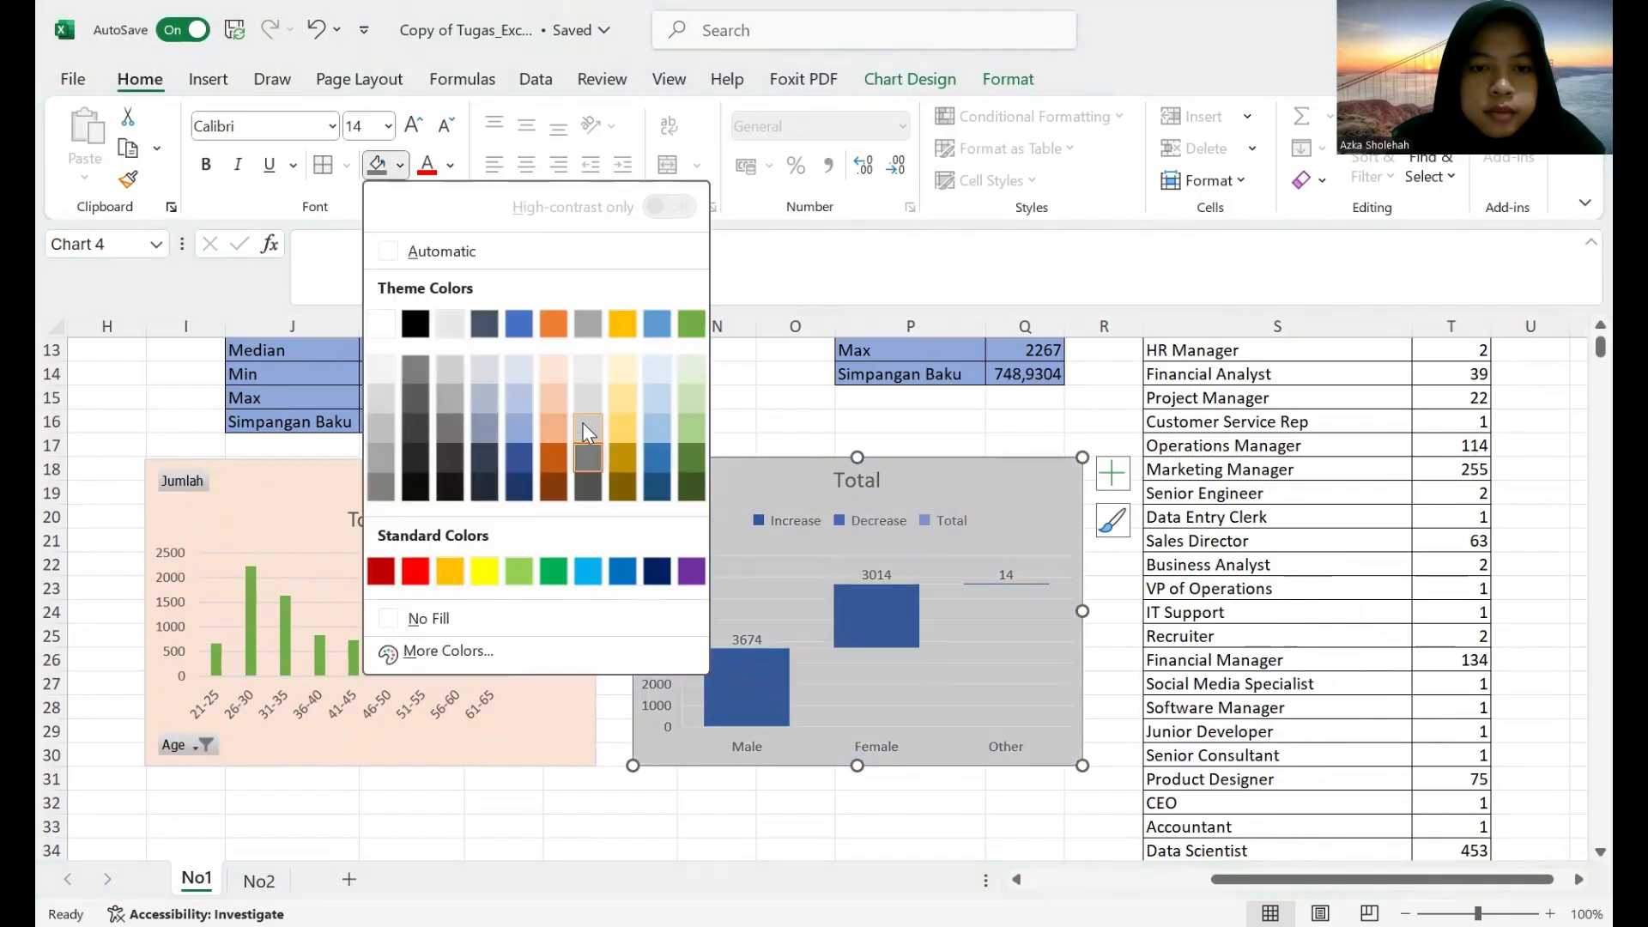
{"action": "left_click", "coordinate": [581, 423]}
{"action": "scroll", "coordinate": [719, 626], "scroll_direction": "down", "scroll_amount": 2}
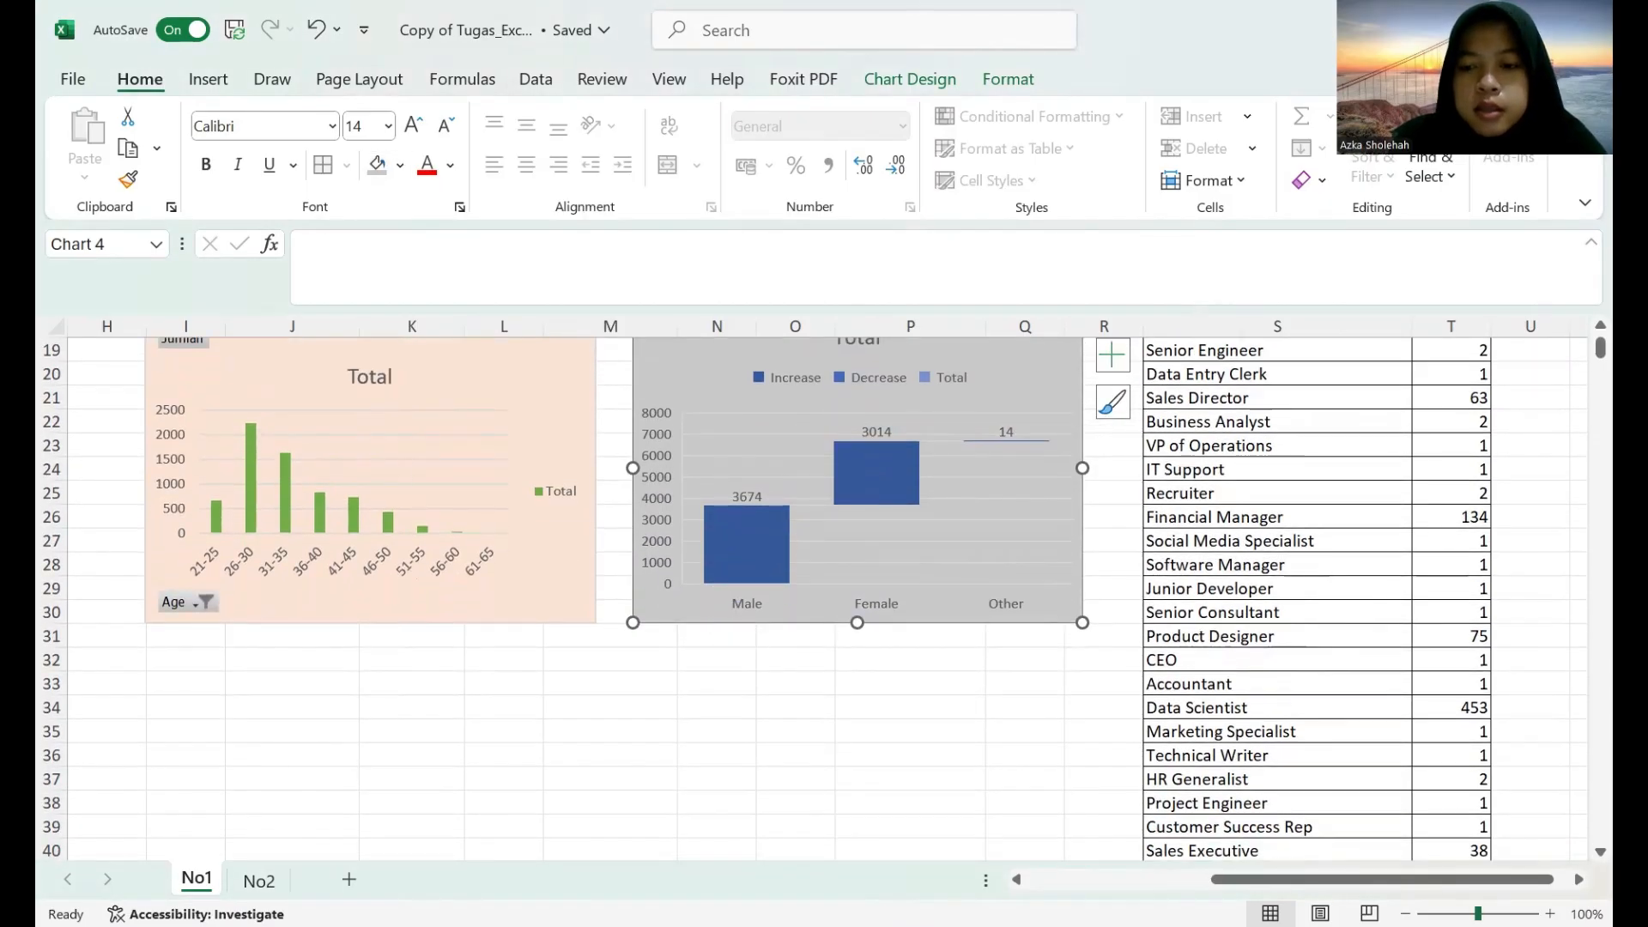
{"action": "scroll", "coordinate": [815, 592], "scroll_direction": "up", "scroll_amount": 2}
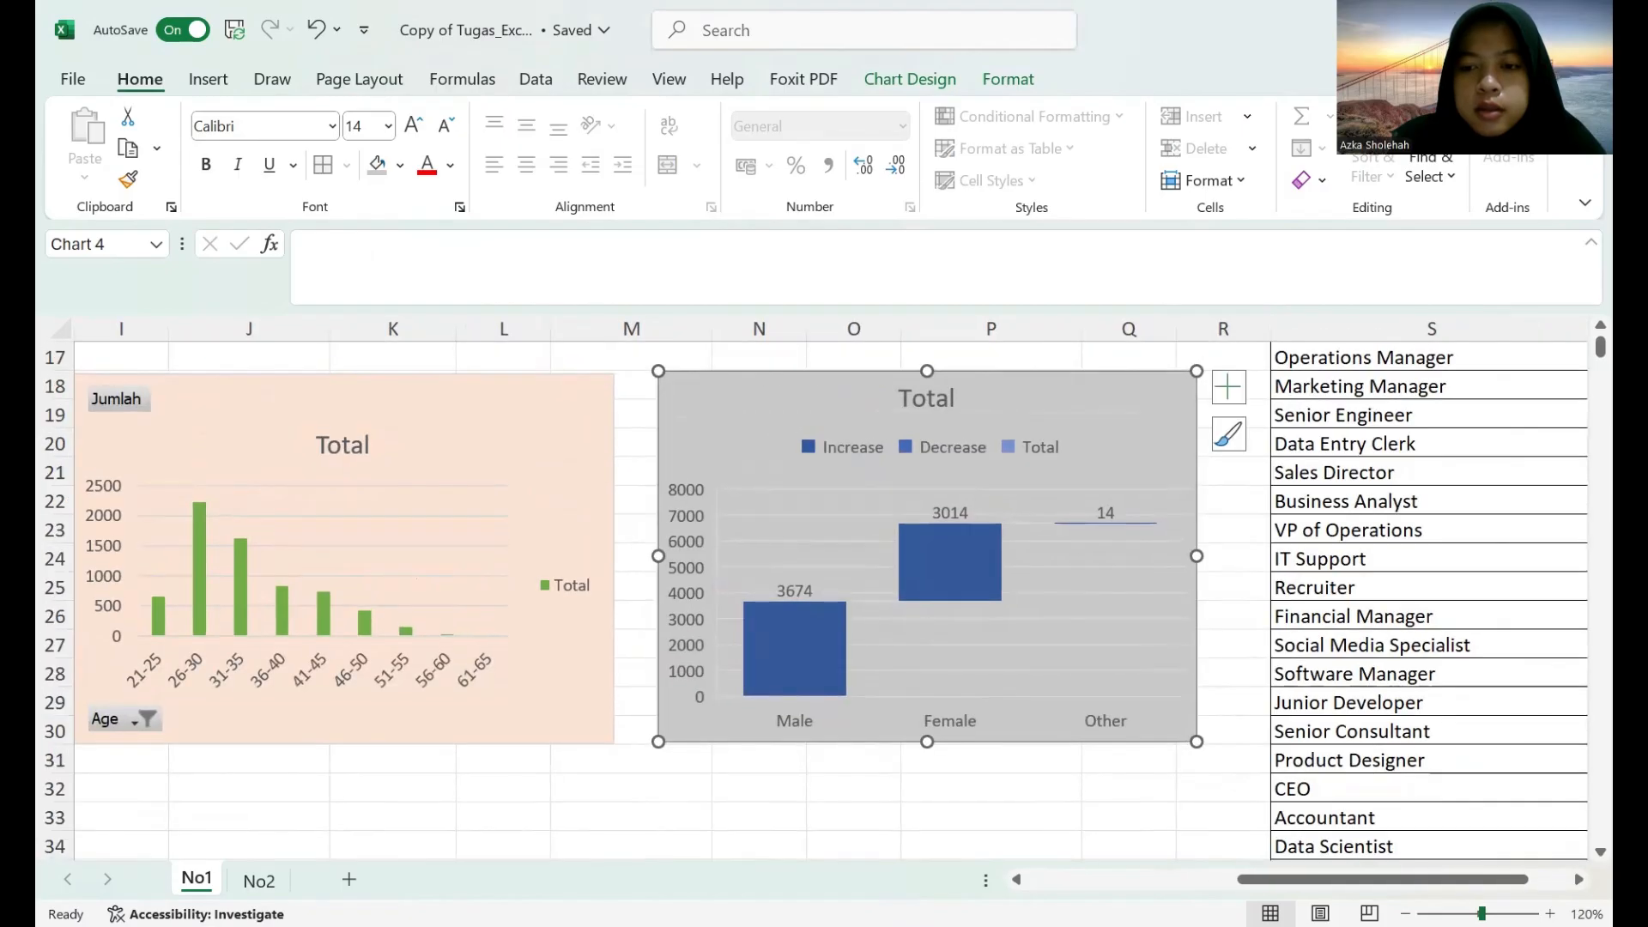
{"action": "scroll", "coordinate": [815, 592], "scroll_direction": "down", "scroll_amount": 3}
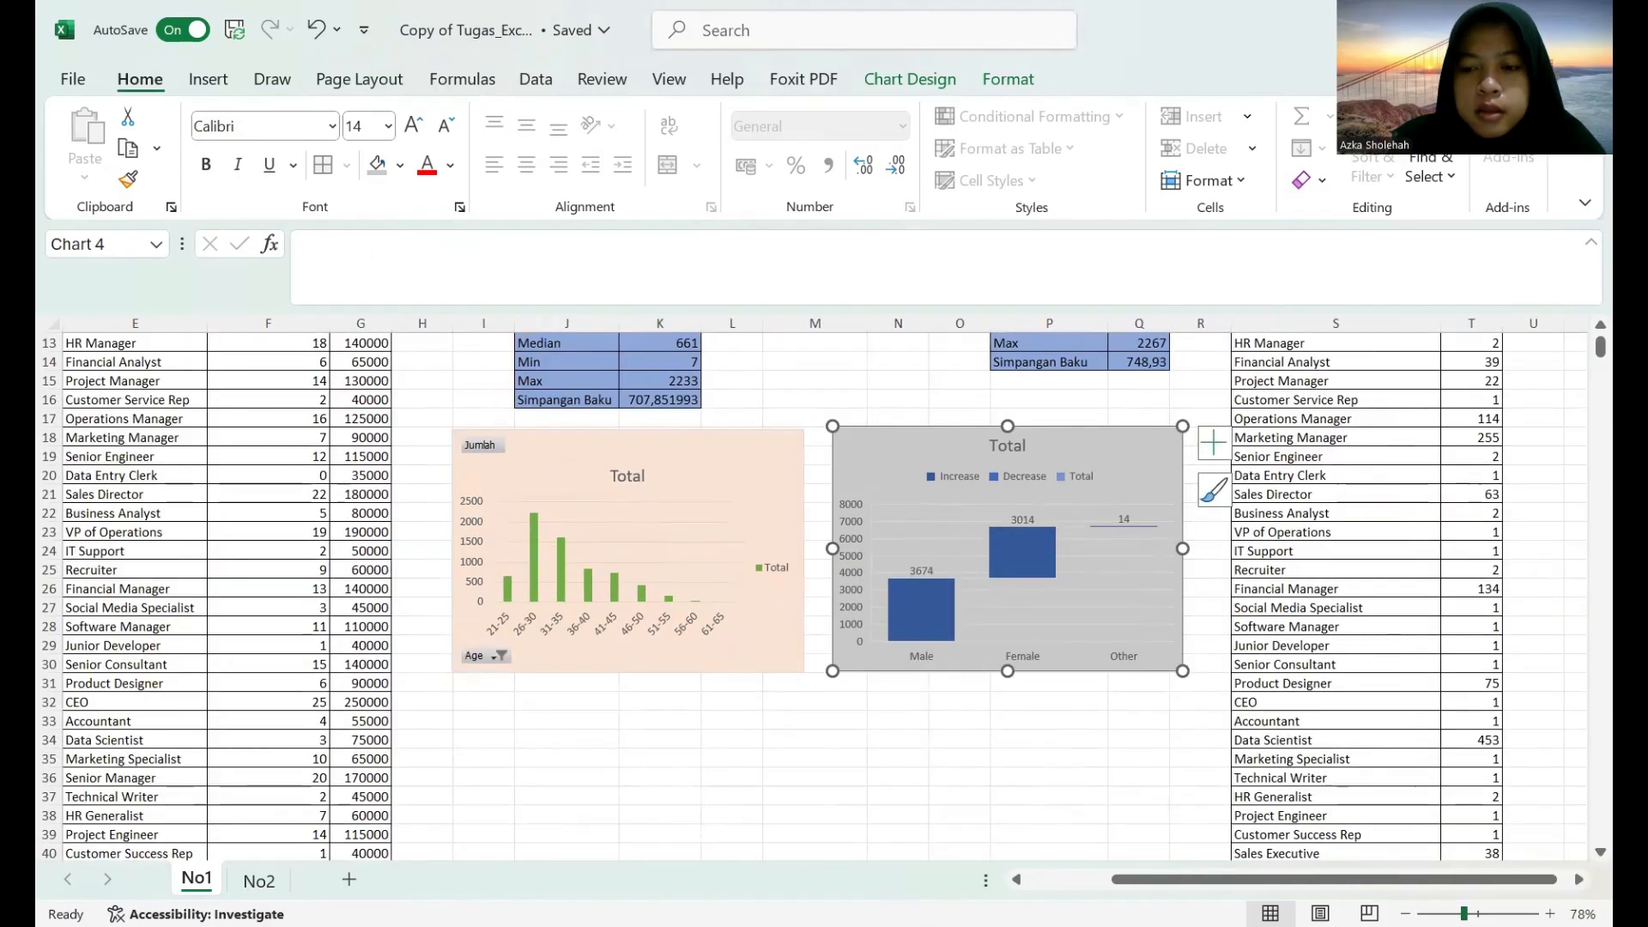
{"action": "scroll", "coordinate": [815, 592], "scroll_direction": "down", "scroll_amount": 3}
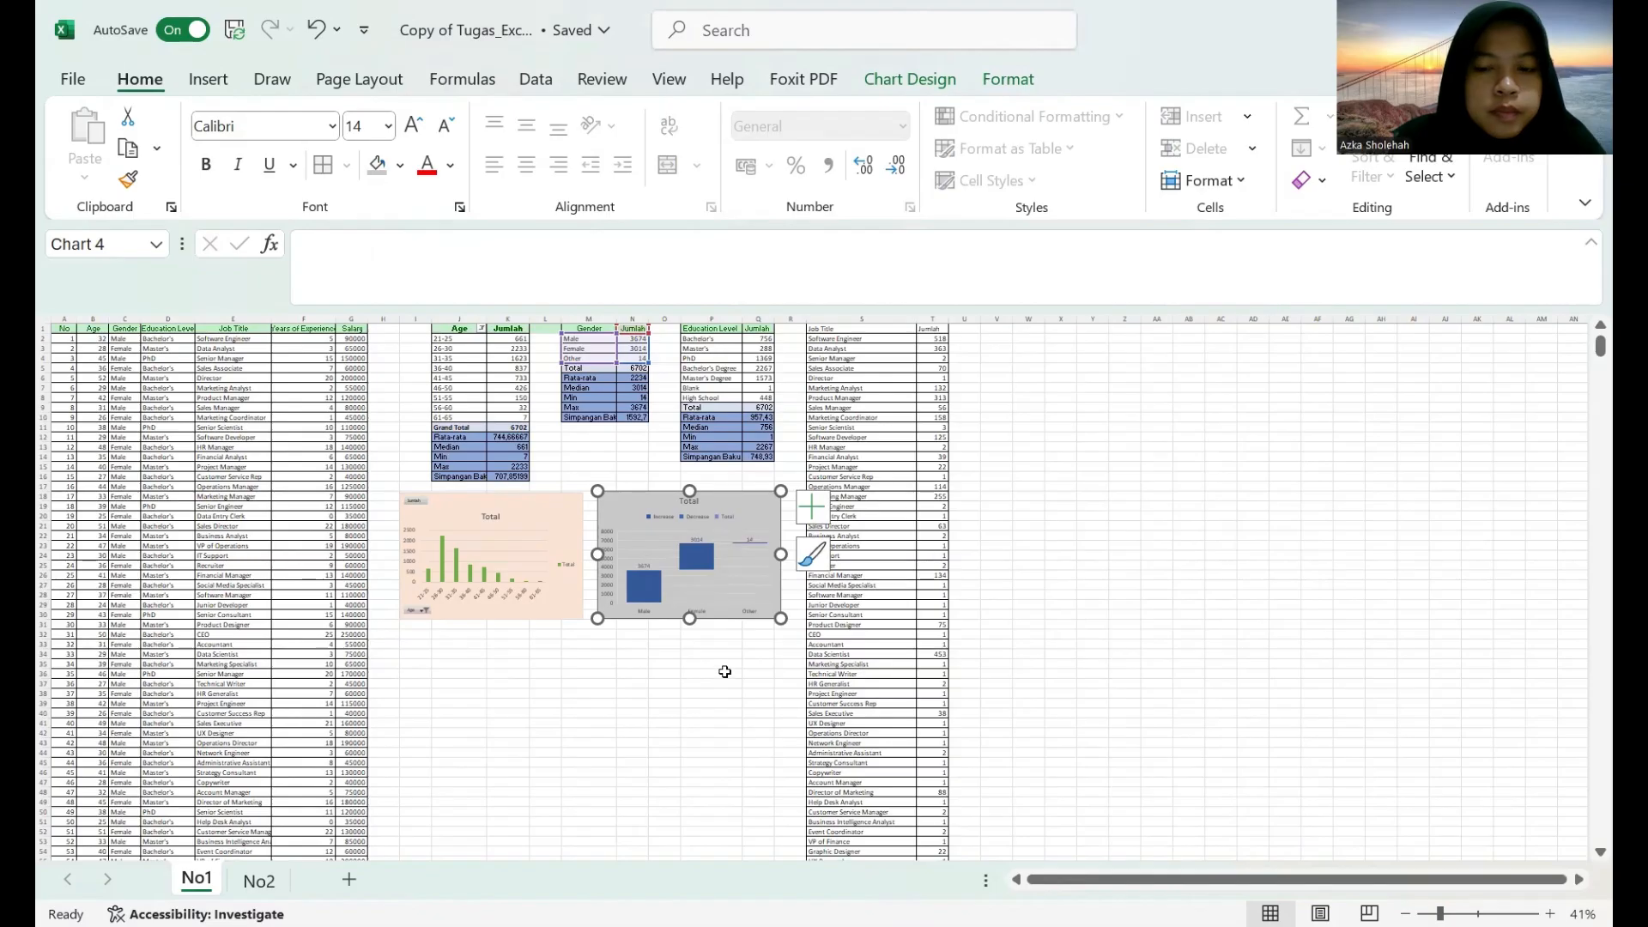
{"action": "left_click", "coordinate": [1061, 792]}
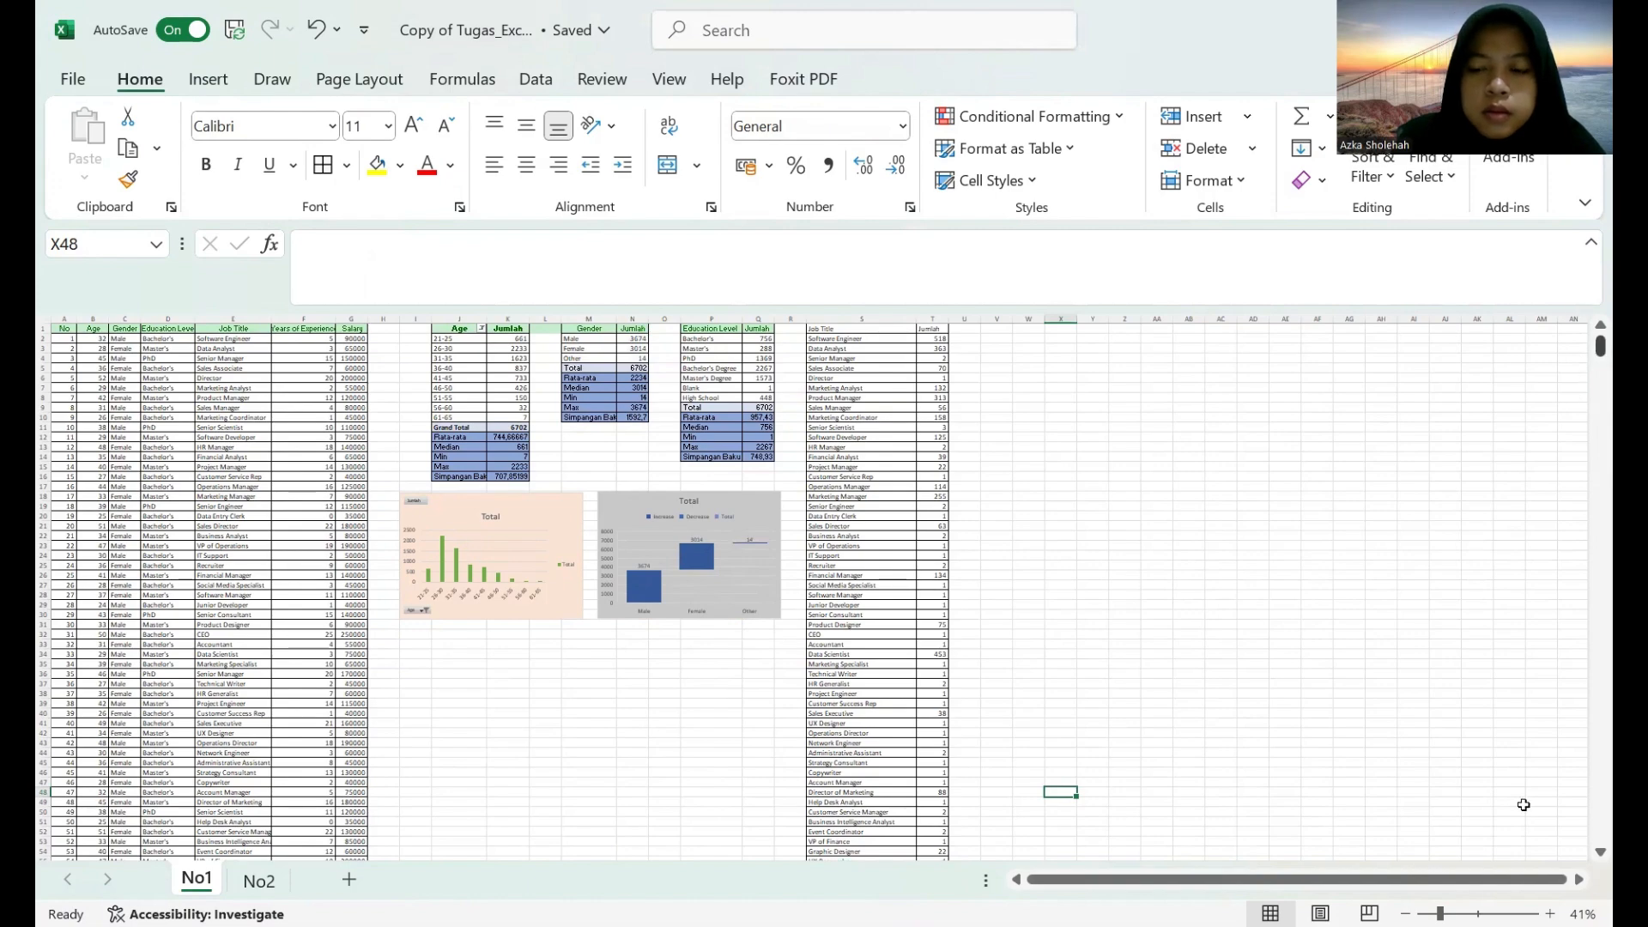
{"action": "left_click", "coordinate": [1455, 914]}
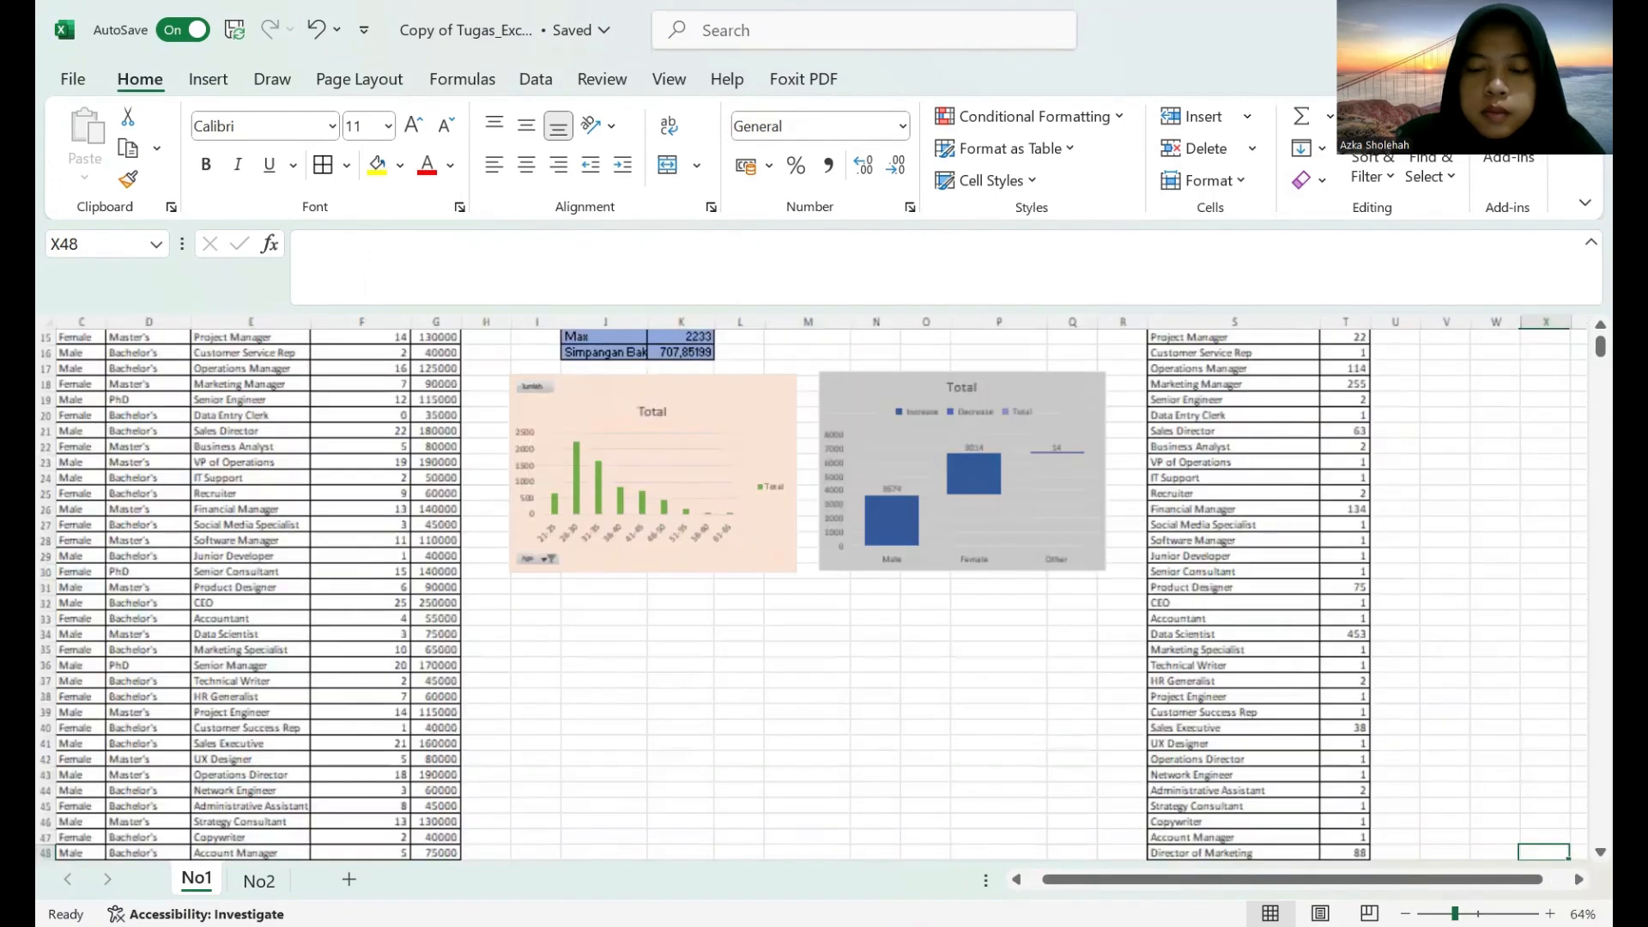
{"action": "scroll", "coordinate": [996, 800], "scroll_direction": "down", "scroll_amount": 1, "text": "ctrl"}
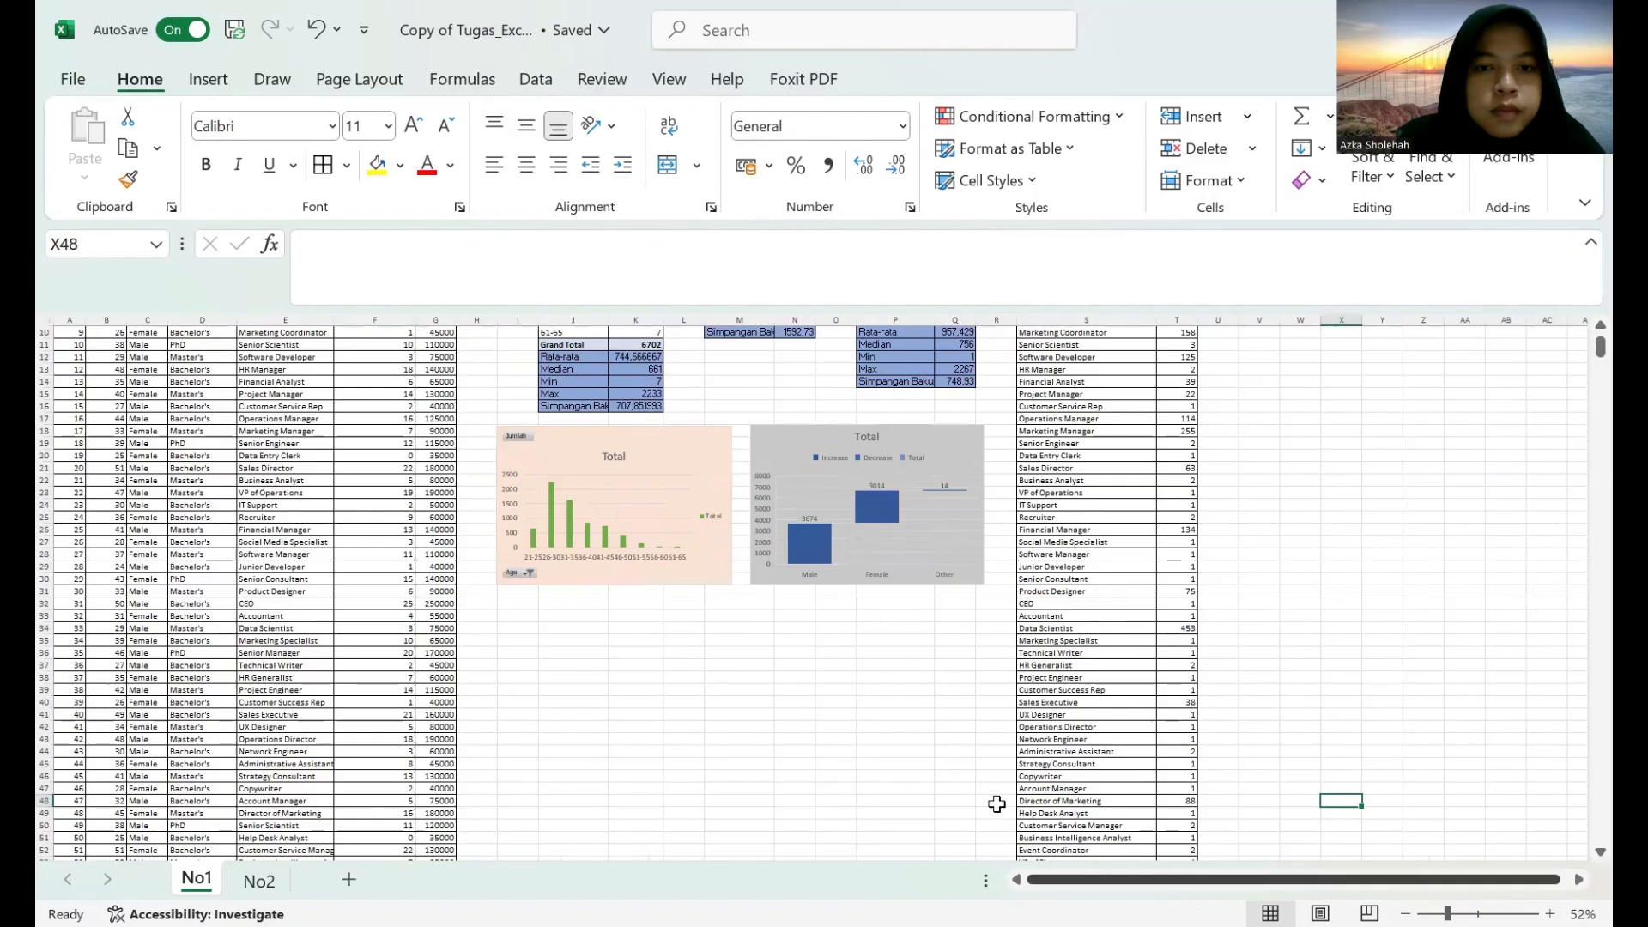